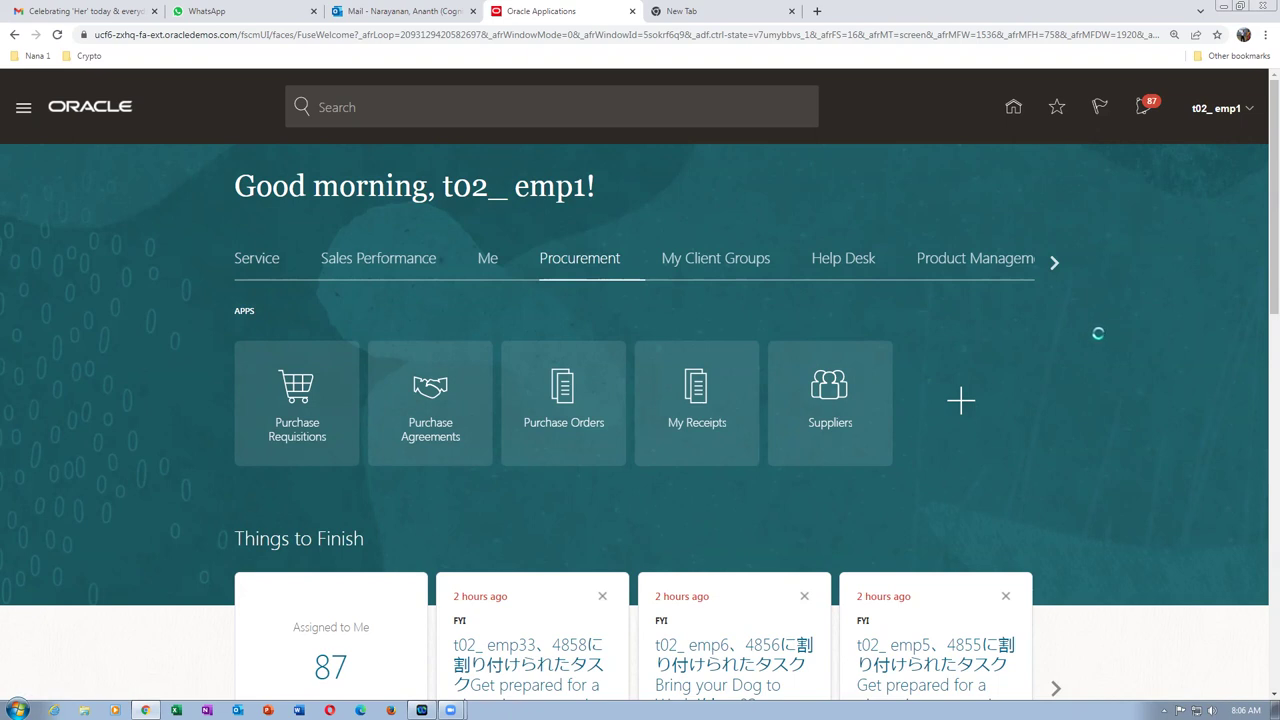
# - Check the Gmail inbox and return to the Oracle Applications page
pyautogui.click(70, 11)
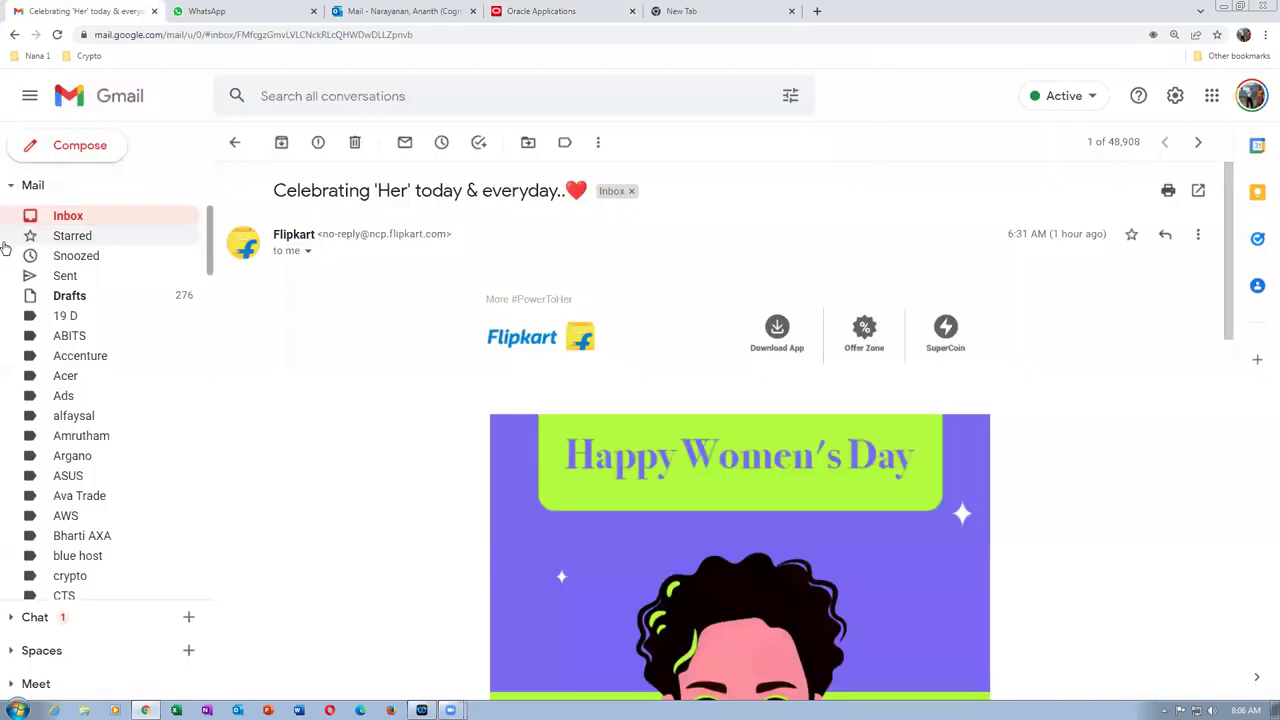
pyautogui.click(70, 216)
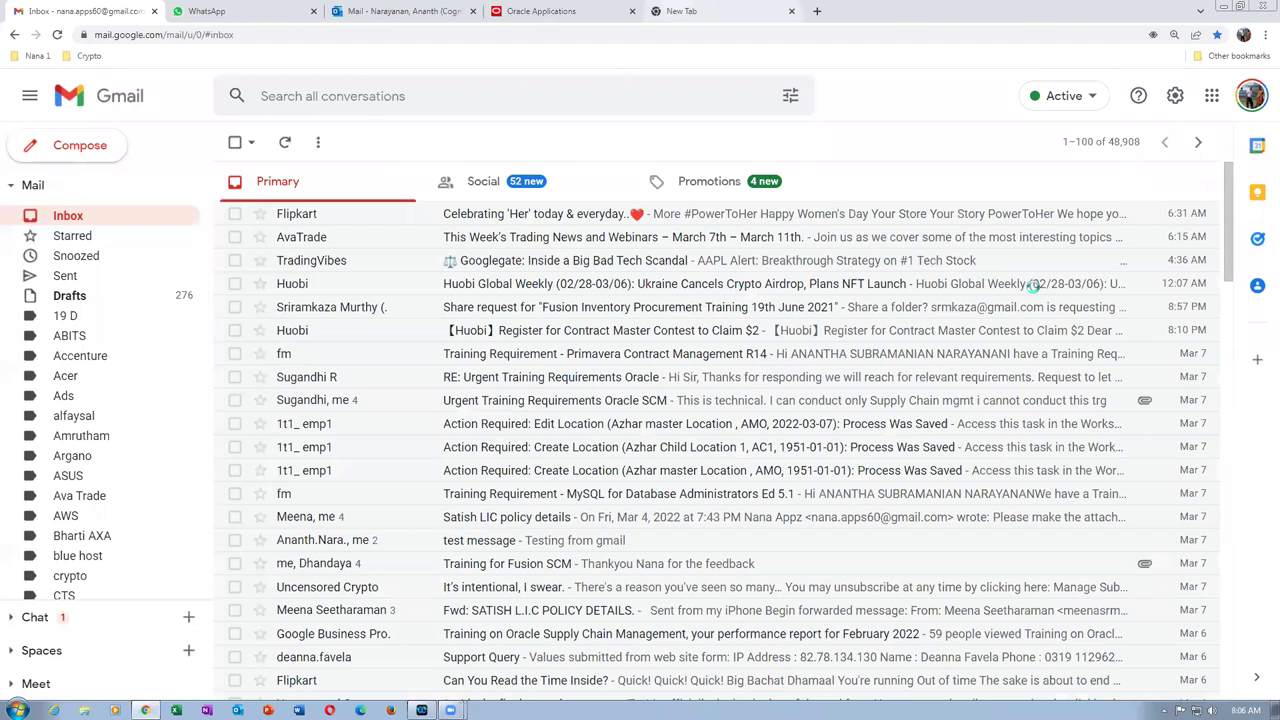
pyautogui.hotkey('ctrl', '4')
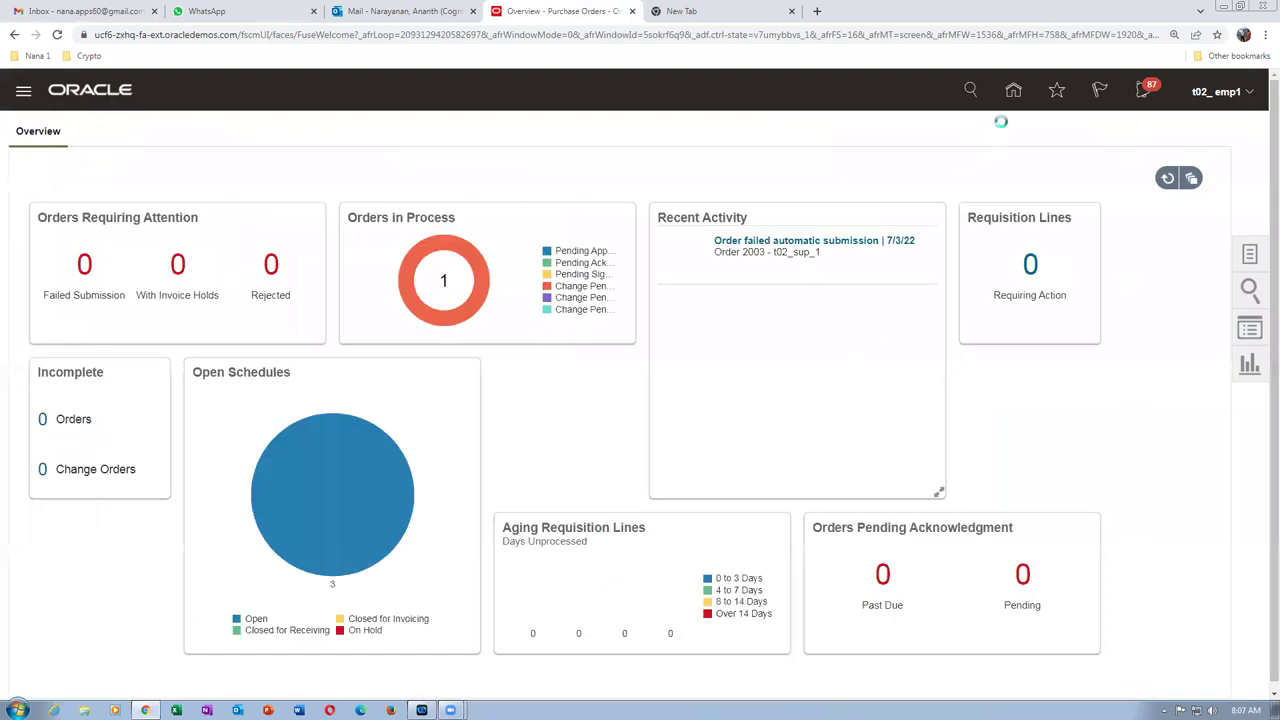
# - Add the Purchase Orders overview page to the favorites under the name PO
pyautogui.click(1058, 92)
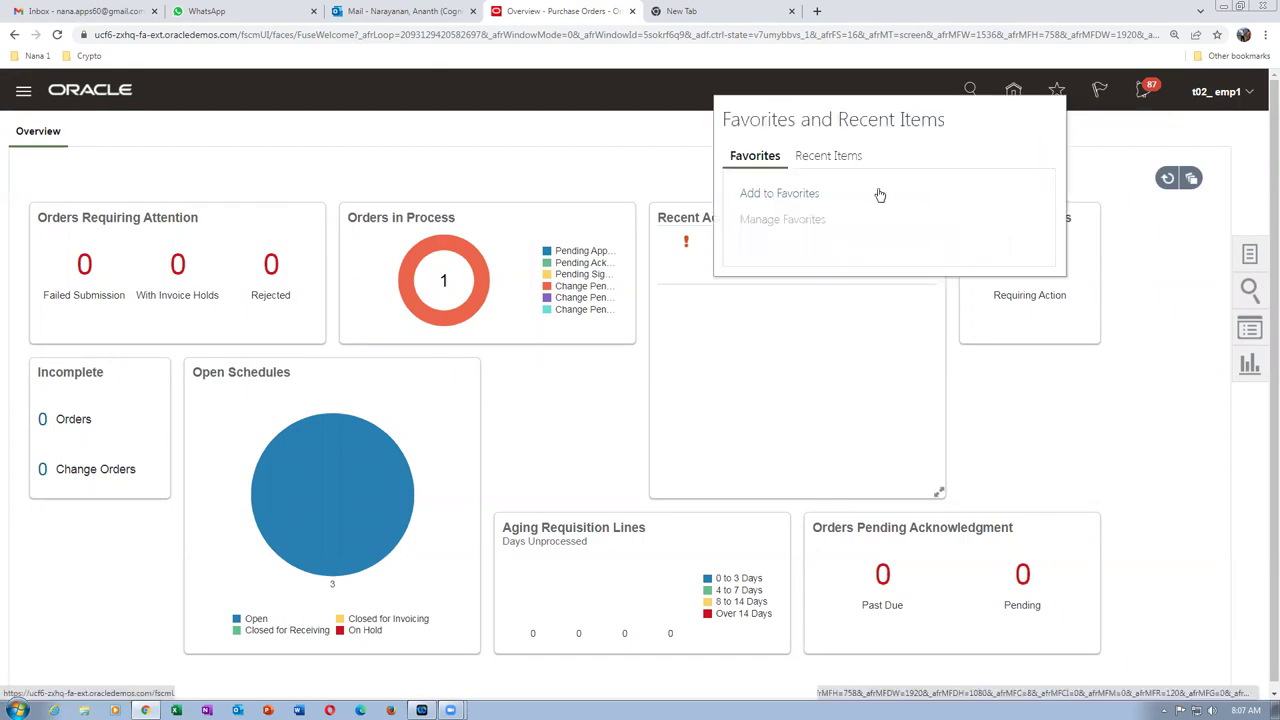
pyautogui.click(801, 196)
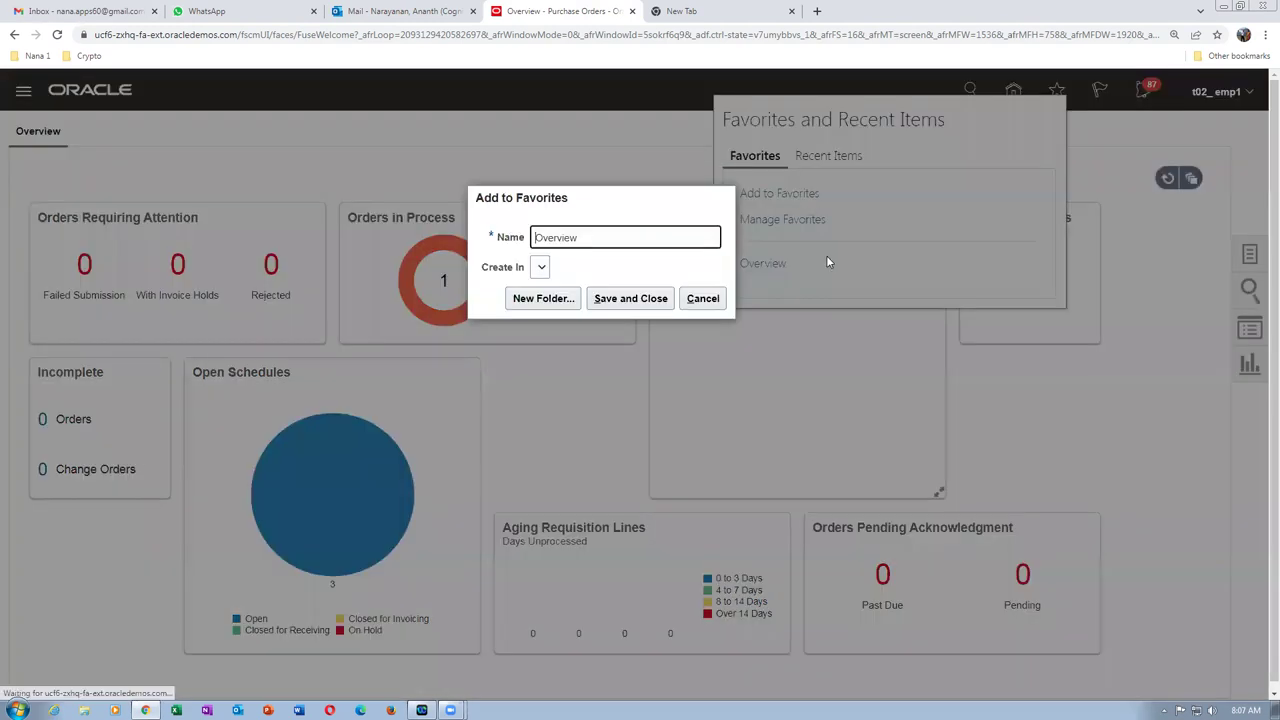
pyautogui.write('PO')
pyautogui.click(631, 302)
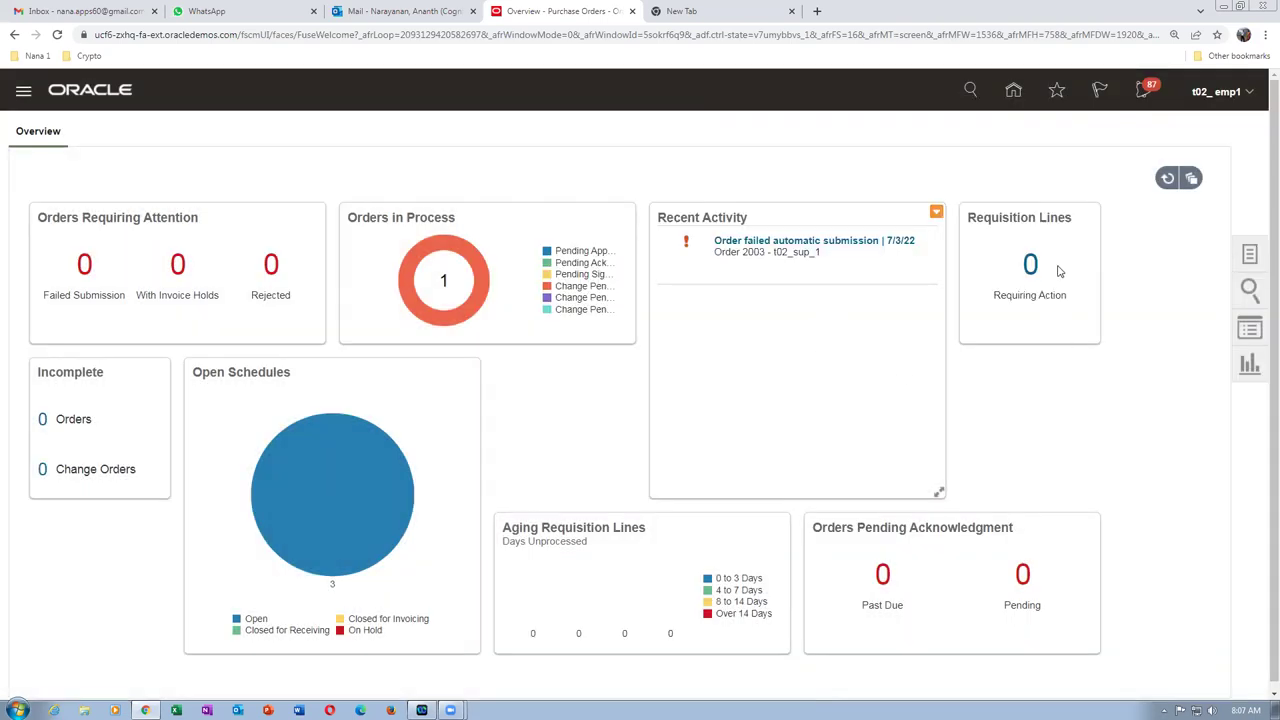
# - Open the Manage Agreements page from the Purchase Orders tasks
pyautogui.click(1056, 92)
pyautogui.click(1135, 258)
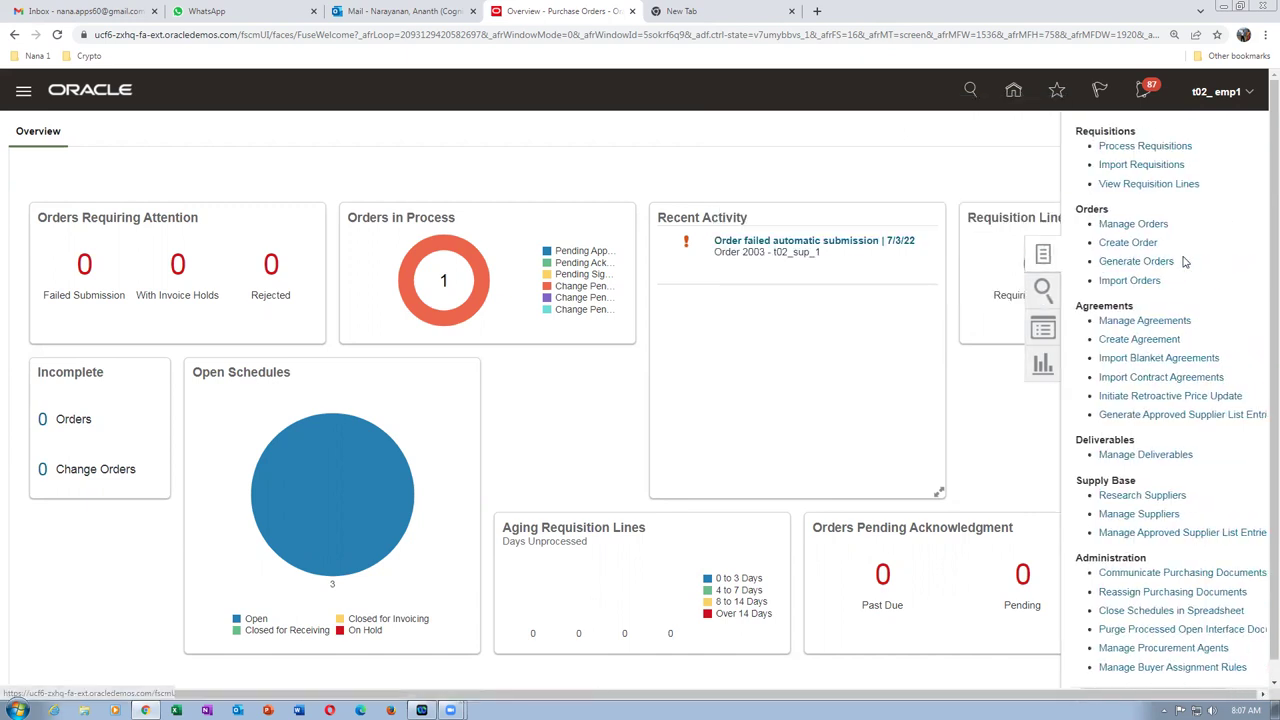
pyautogui.click(1132, 321)
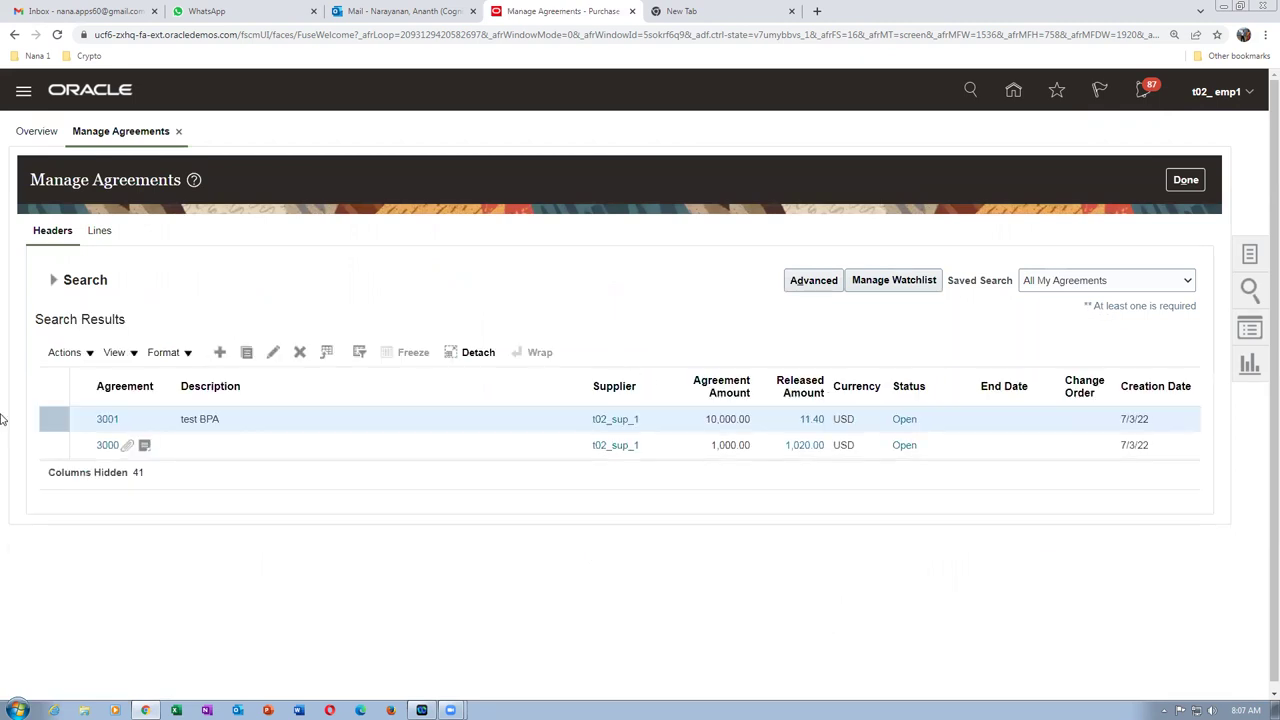
# - Open blanket purchase agreement 3001, review its general details, terms and lines, and close it
pyautogui.click(108, 420)
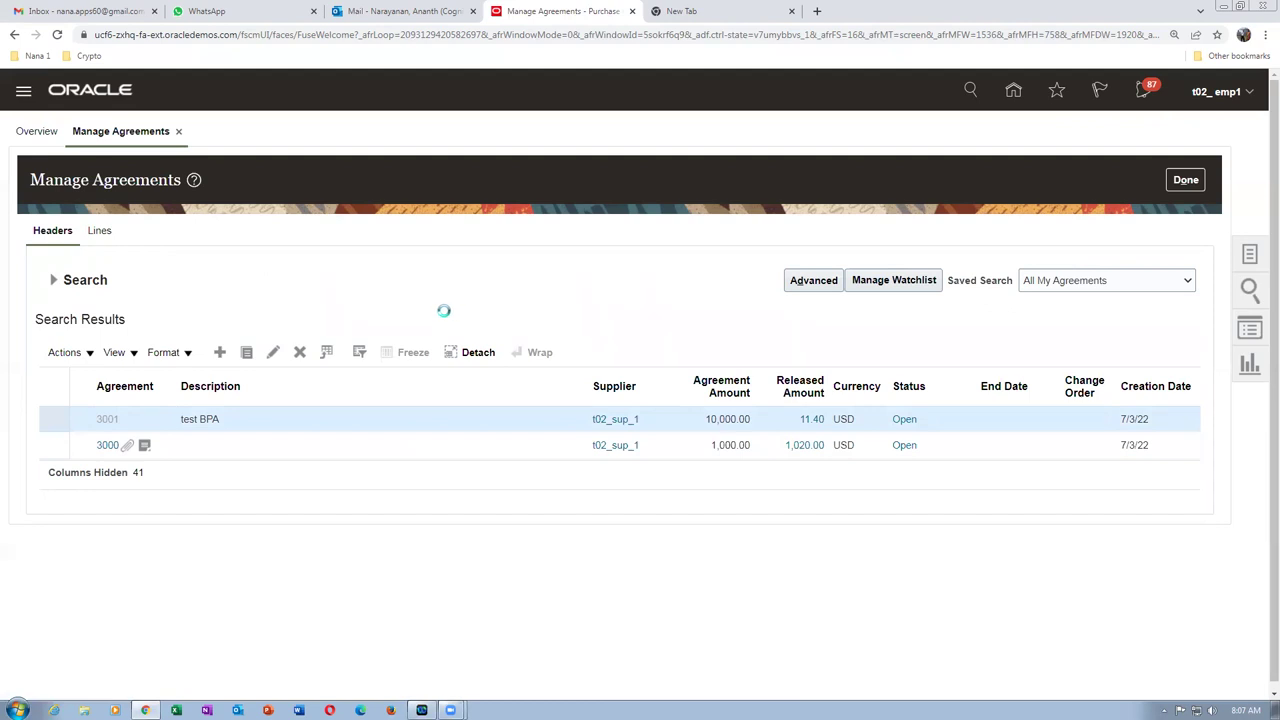
pyautogui.scroll(-3, 445, 318)
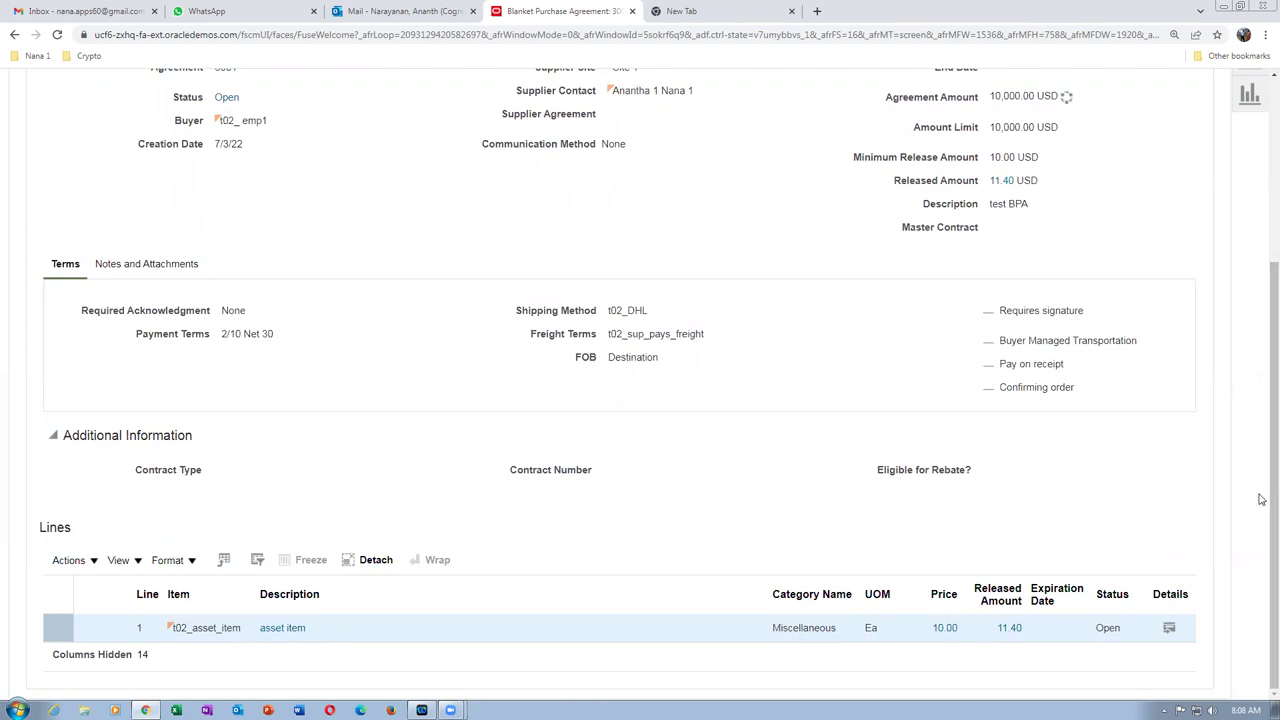
pyautogui.moveTo(1261, 507); pyautogui.dragTo(1261, 221)
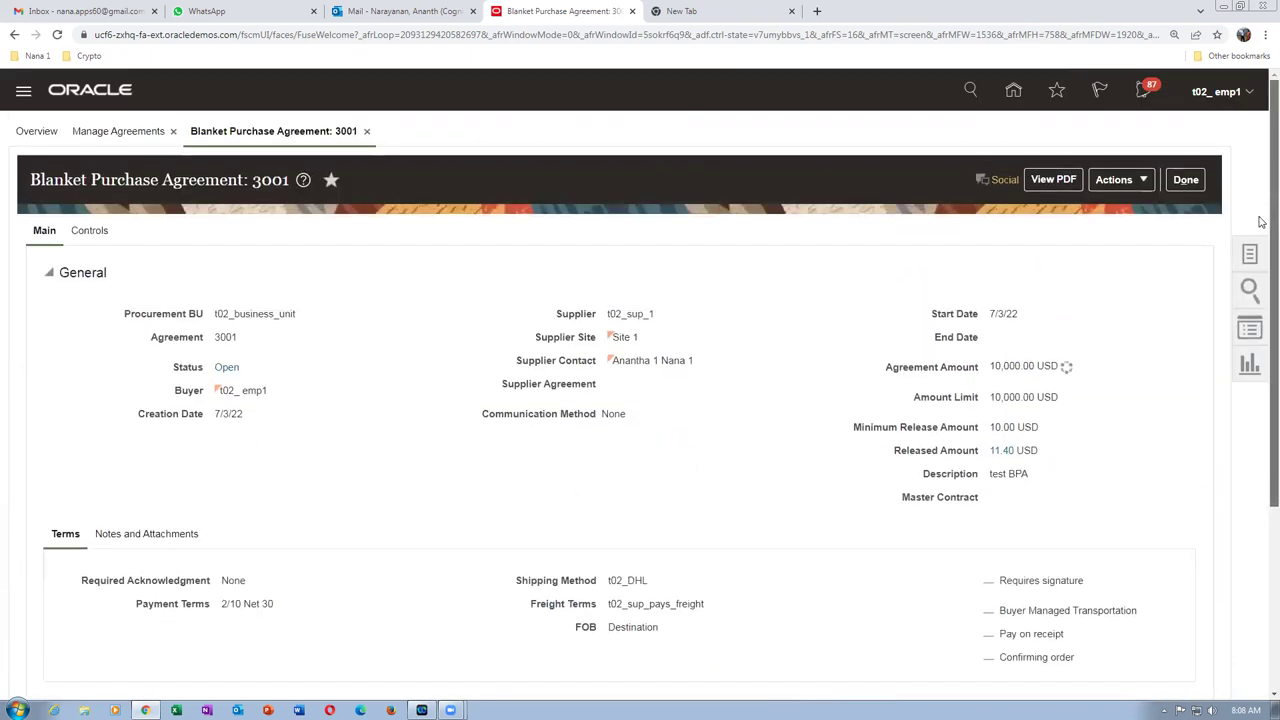
pyautogui.click(1186, 187)
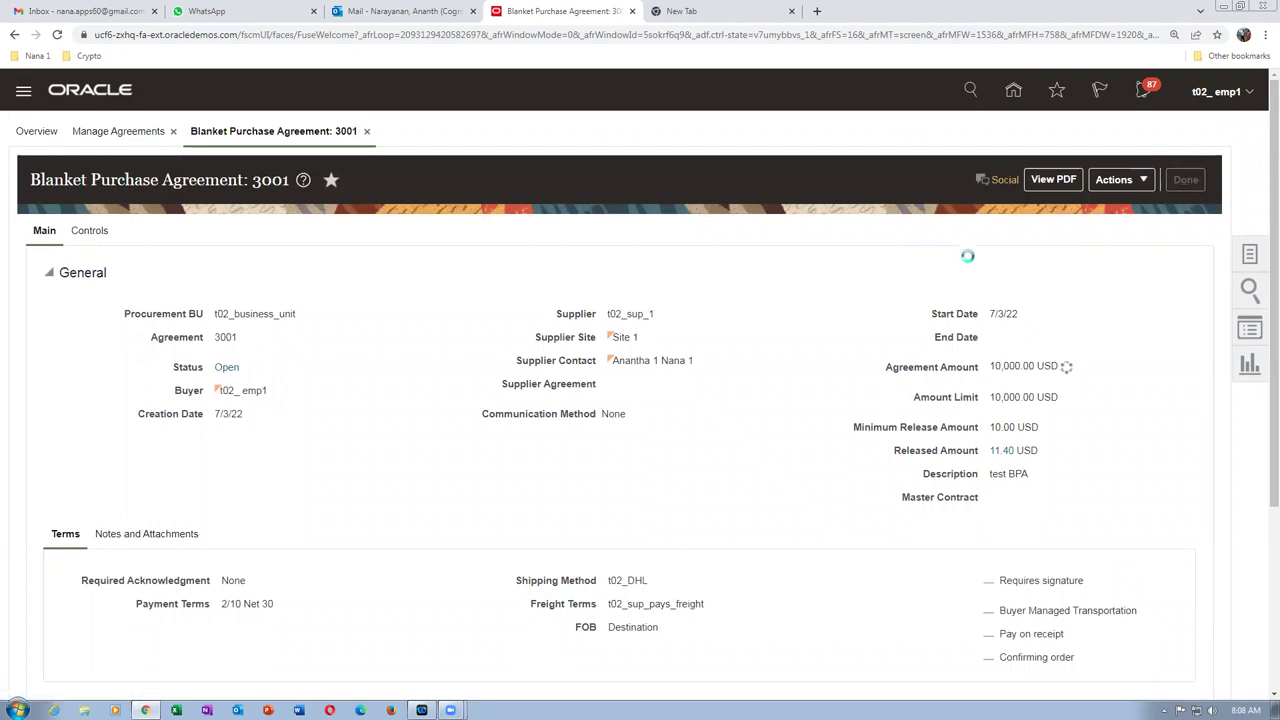
# - Duplicate the Oracle browser tab and open Setup and Maintenance in the copy
pyautogui.rightClick(540, 14)
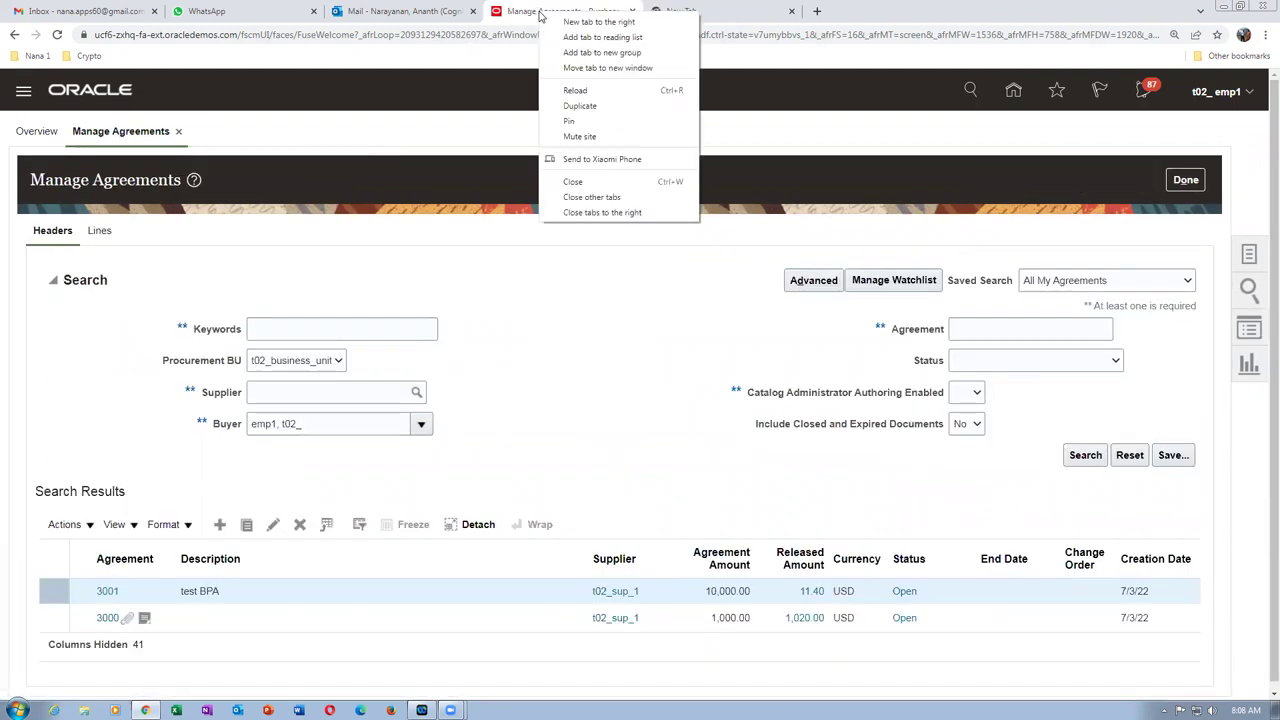
pyautogui.click(578, 101)
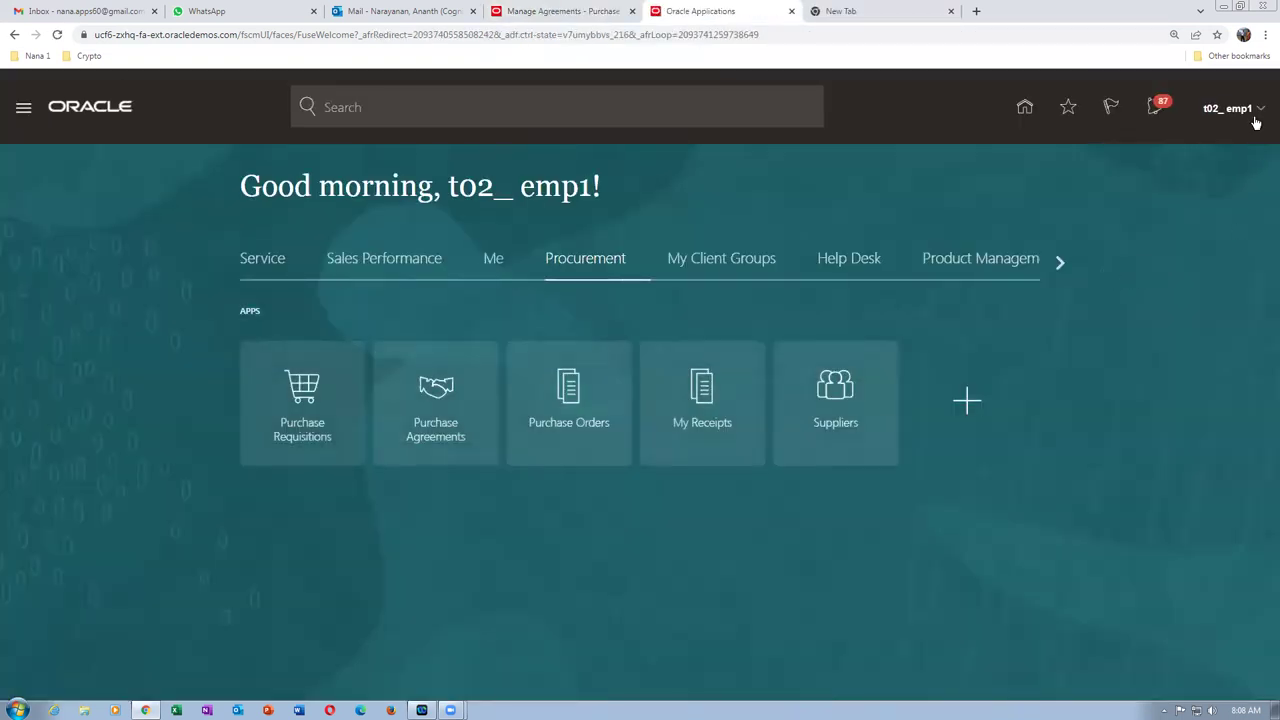
pyautogui.click(1248, 116)
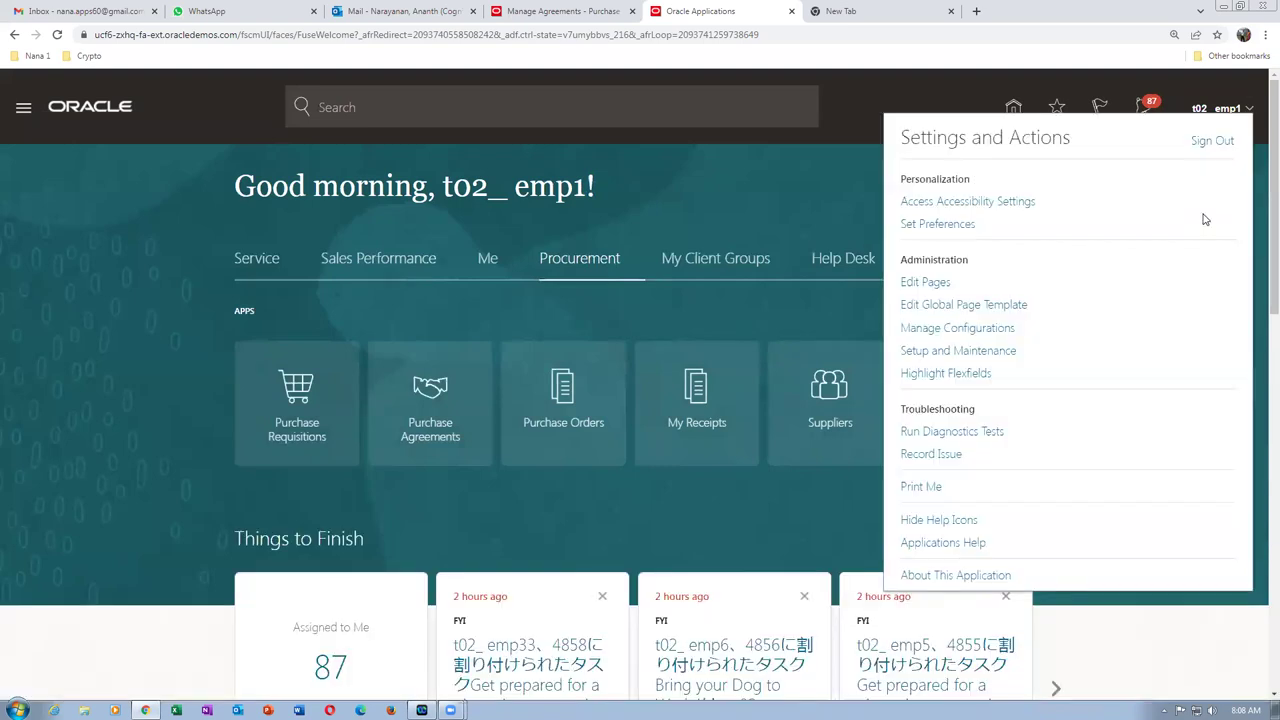
pyautogui.click(945, 354)
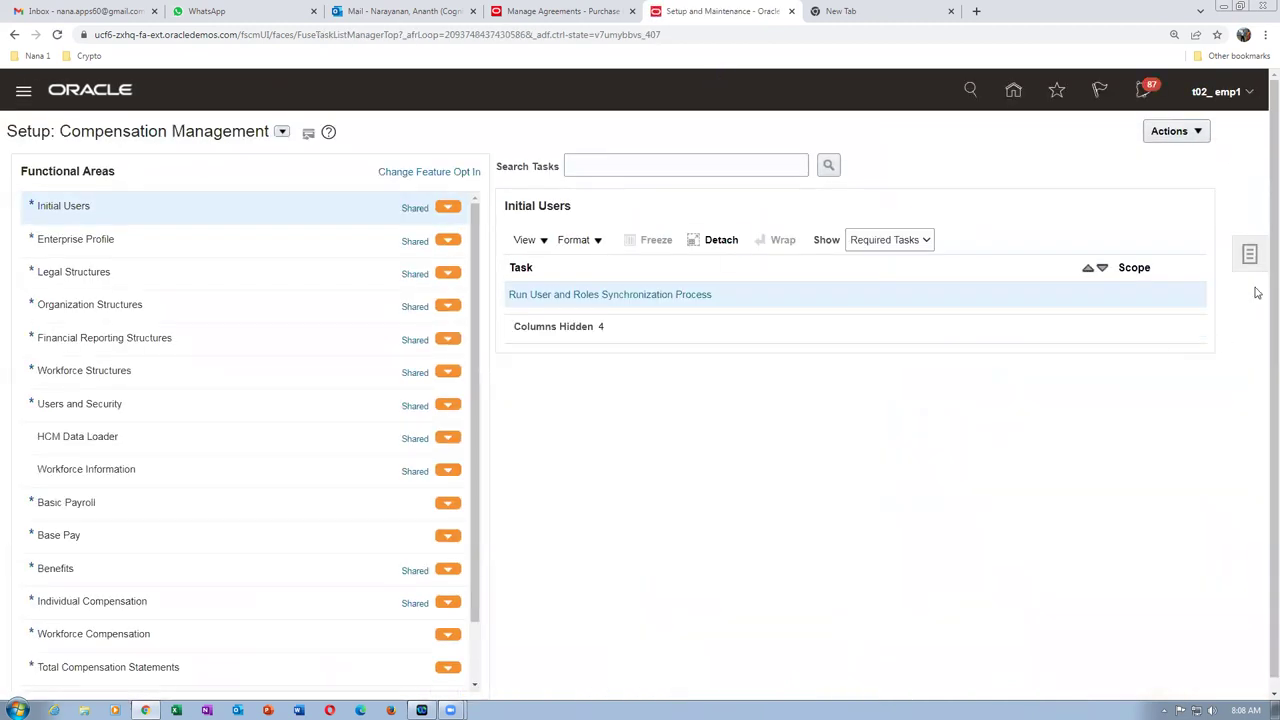
# - Search the setup tasks for conf%proc%busi%funct% and open the Configure Procurement Business Function task
pyautogui.click(1250, 256)
pyautogui.click(1120, 260)
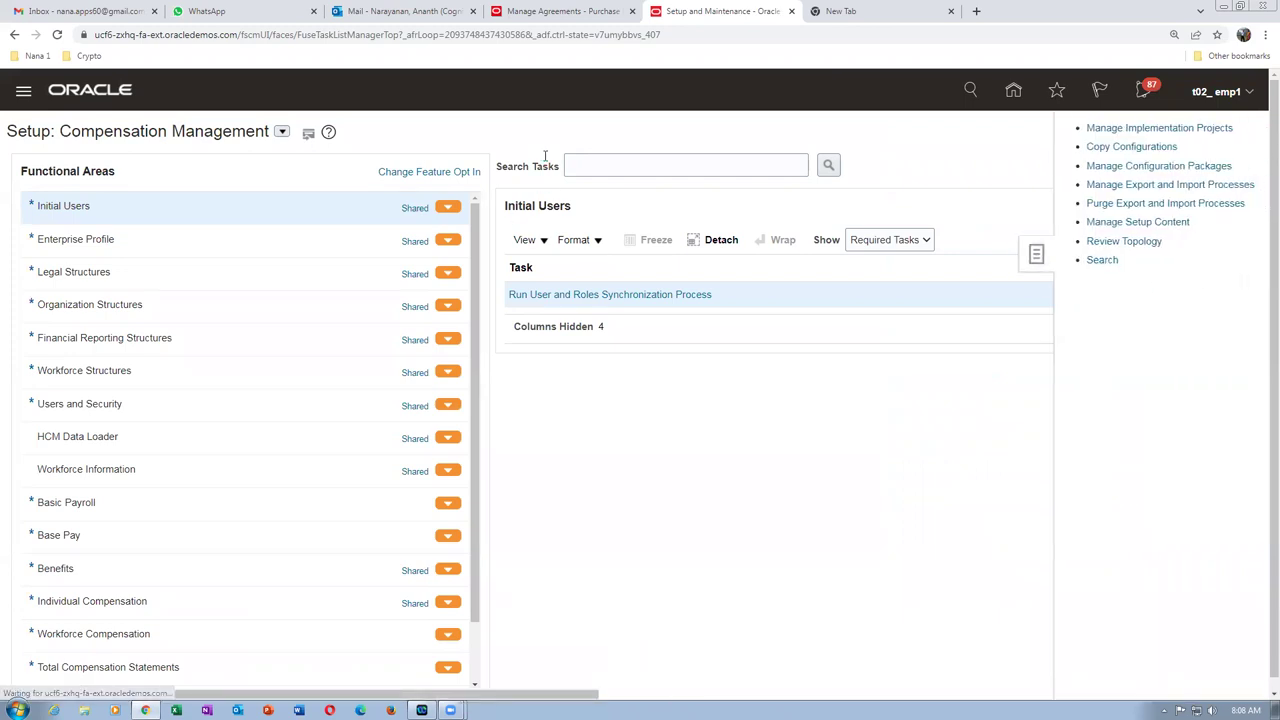
pyautogui.click(540, 164)
pyautogui.write('conf%proc')
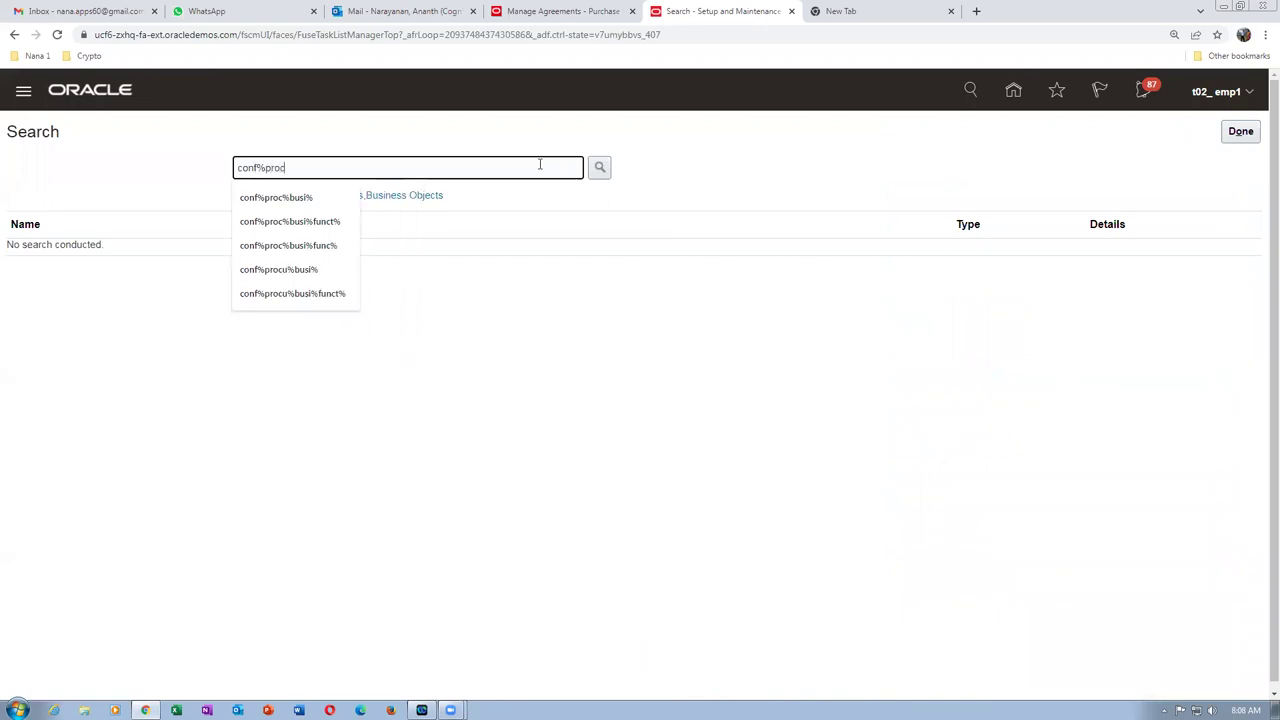
pyautogui.write('%busi%')
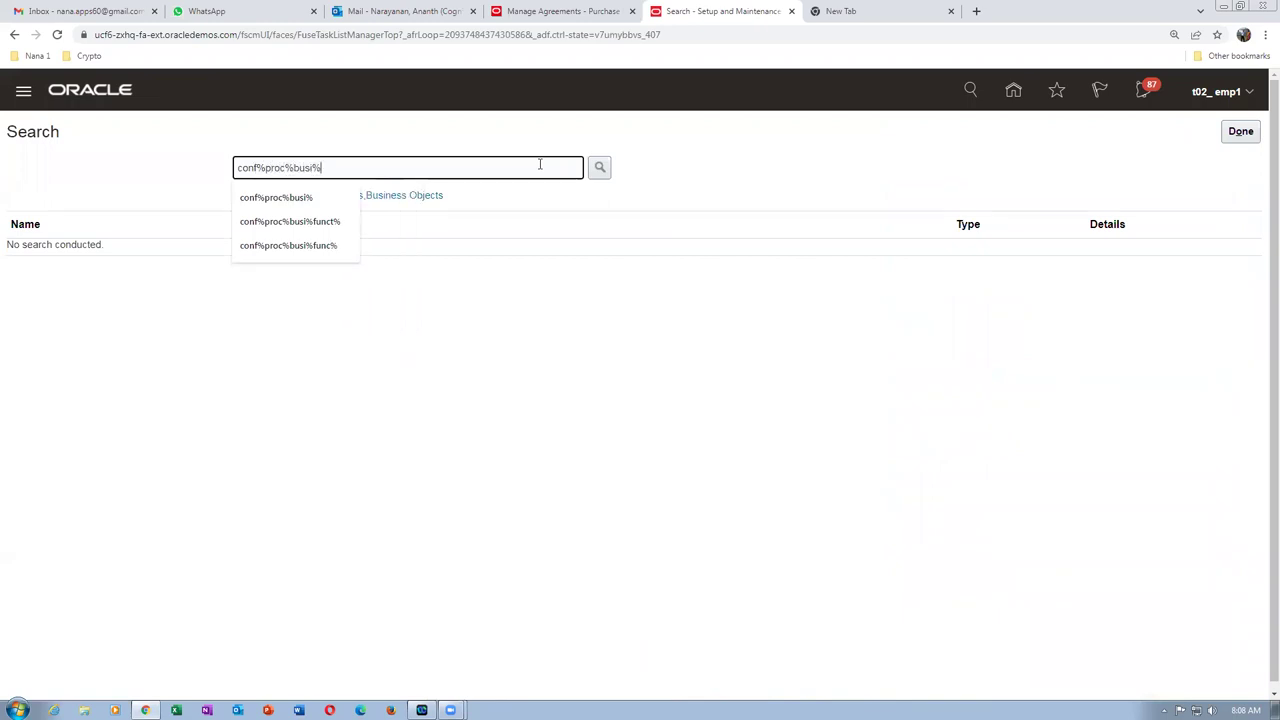
pyautogui.write('funct%')
pyautogui.press('Return')
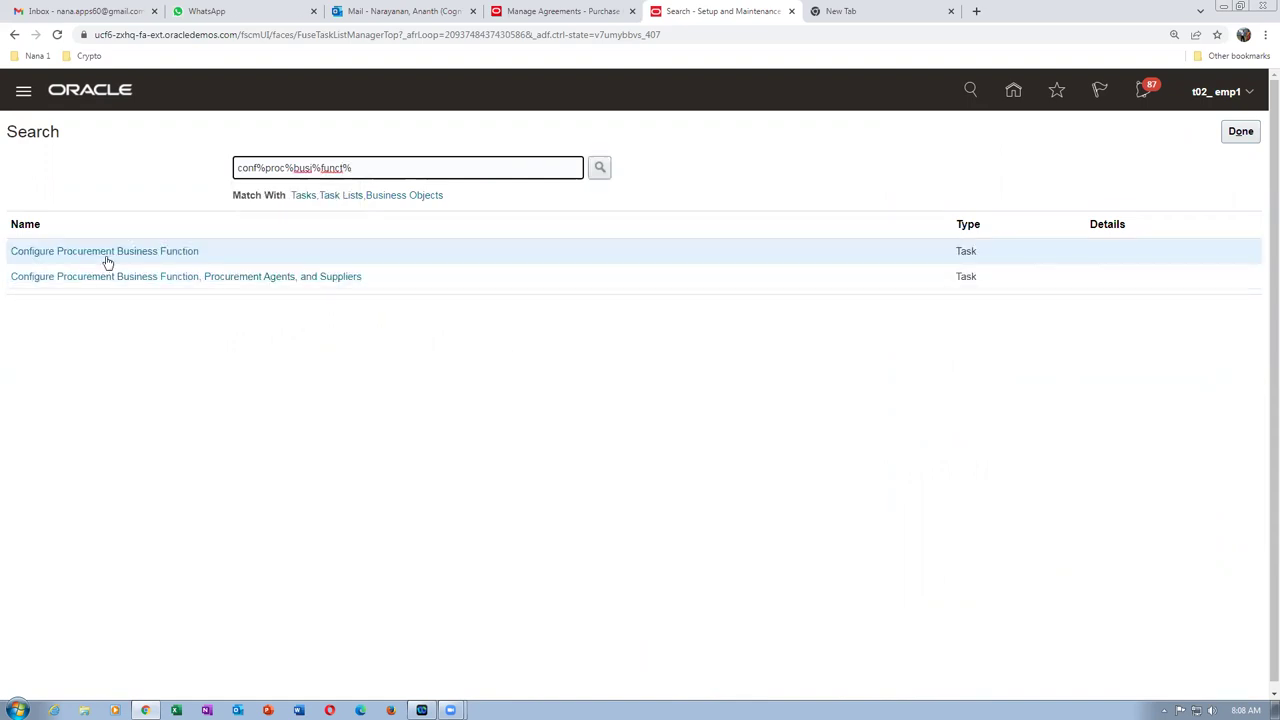
pyautogui.click(106, 258)
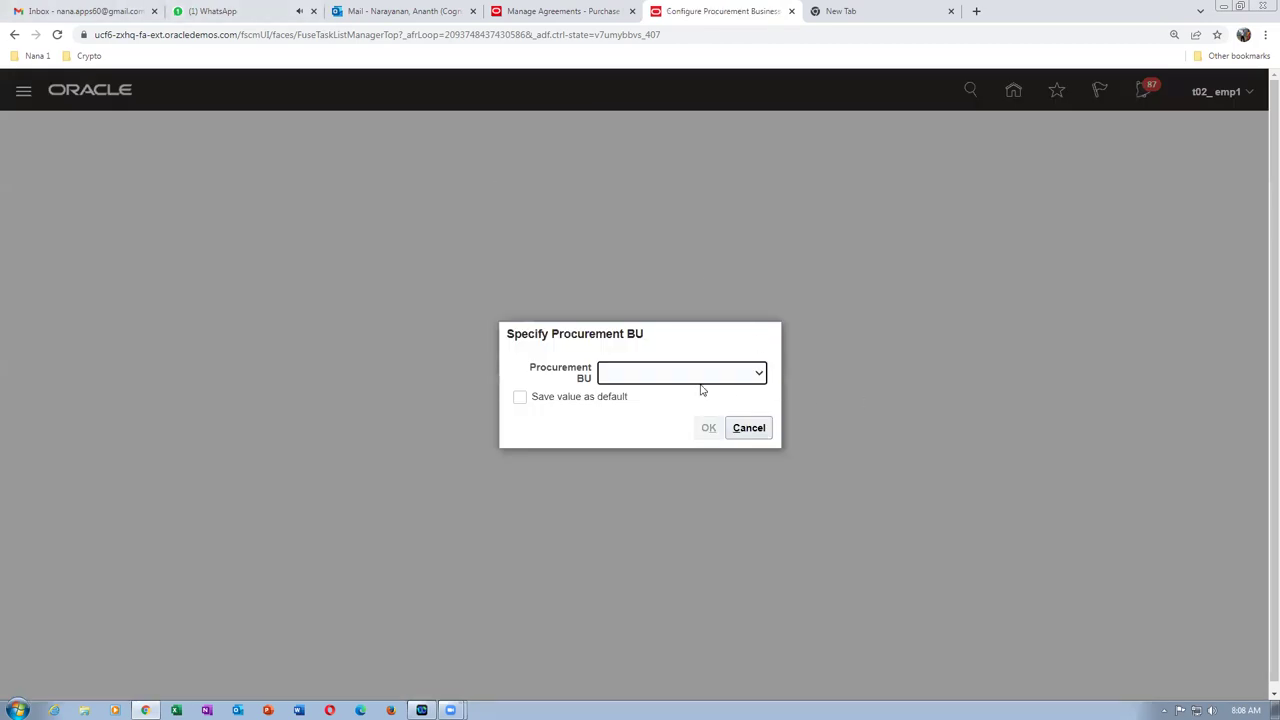
# - Specify t02_business_unit as the procurement BU and confirm the selection
pyautogui.click(702, 378)
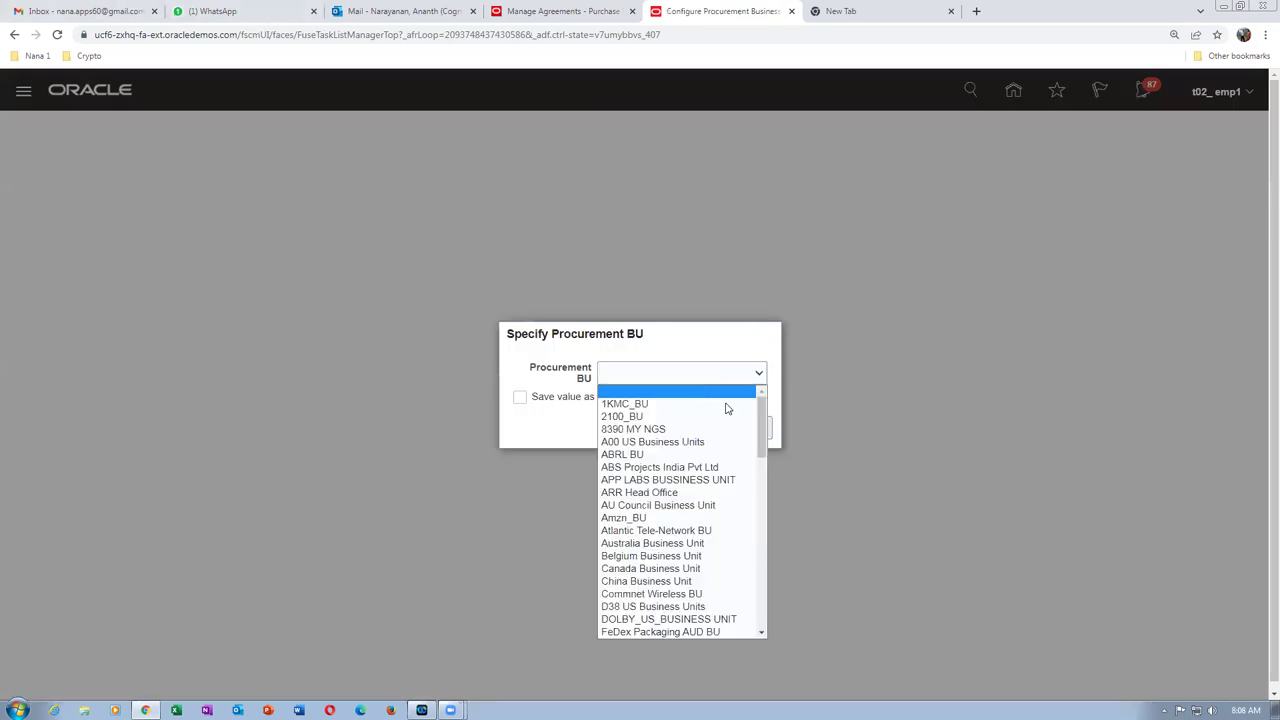
pyautogui.moveTo(761, 420); pyautogui.dragTo(769, 618)
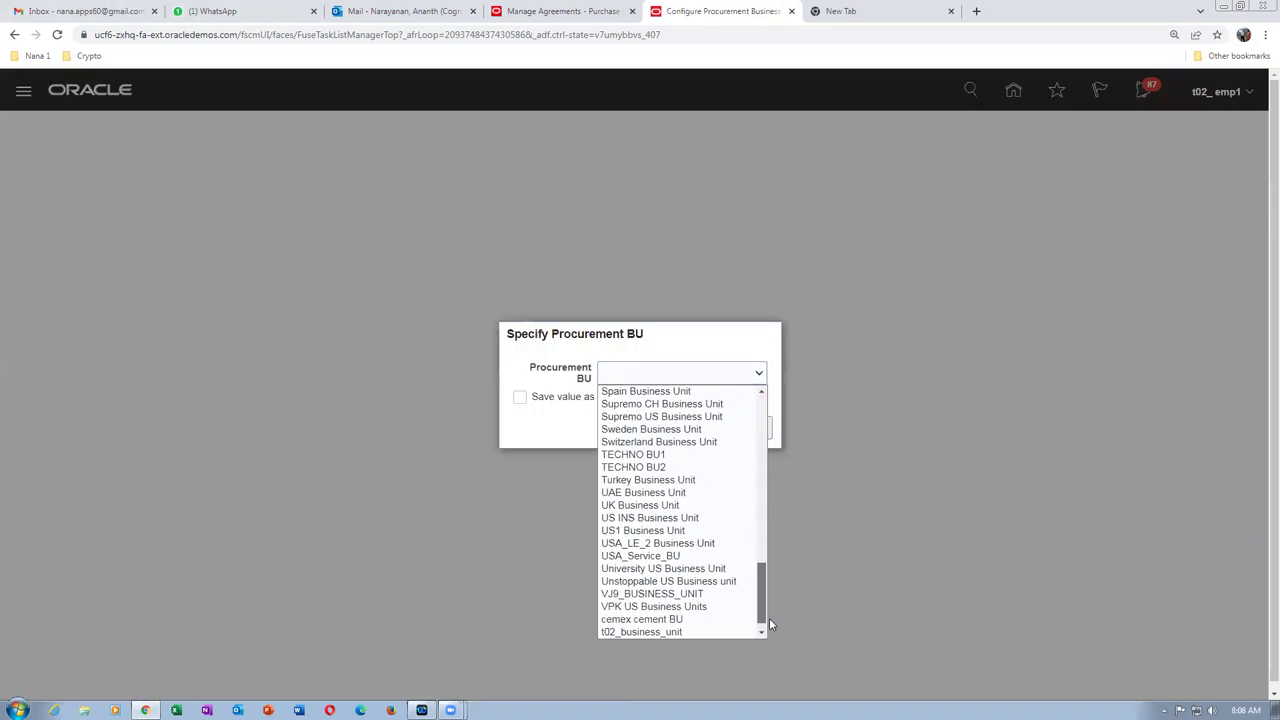
pyautogui.scroll(10, 700, 603)
pyautogui.moveTo(761, 465); pyautogui.dragTo(766, 632)
pyautogui.click(697, 633)
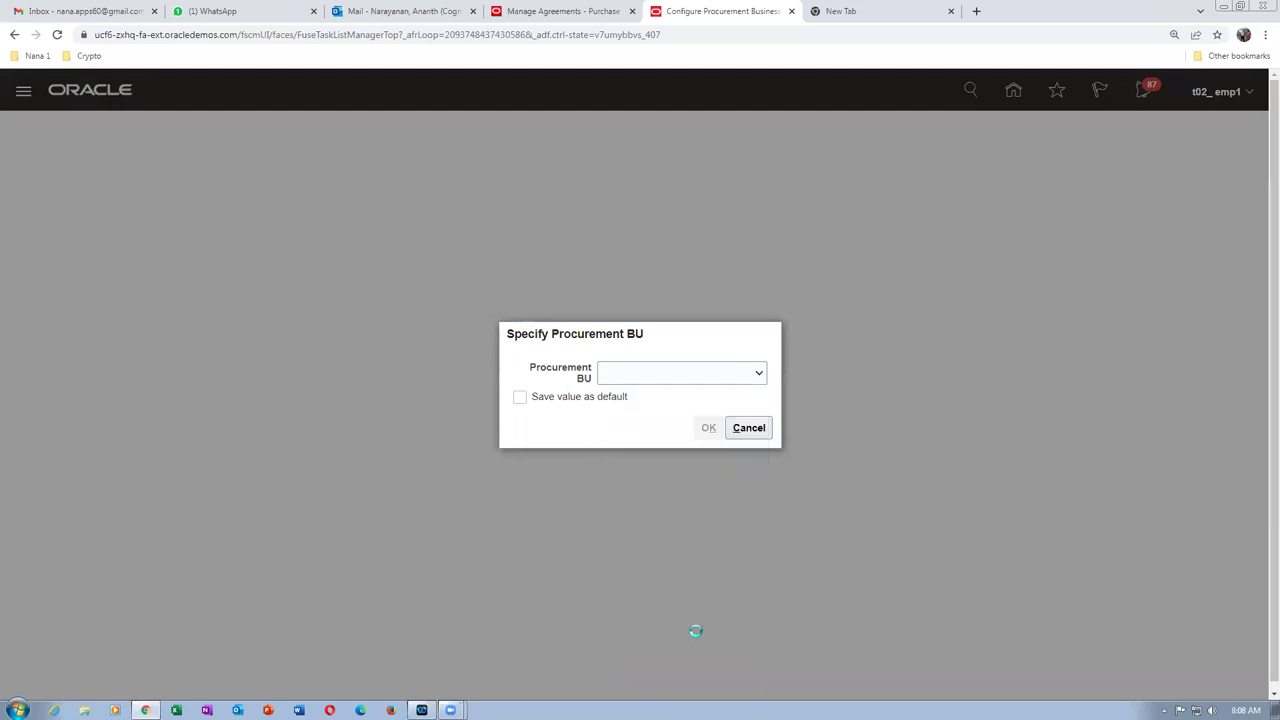
pyautogui.click(700, 427)
pyautogui.click(228, 13)
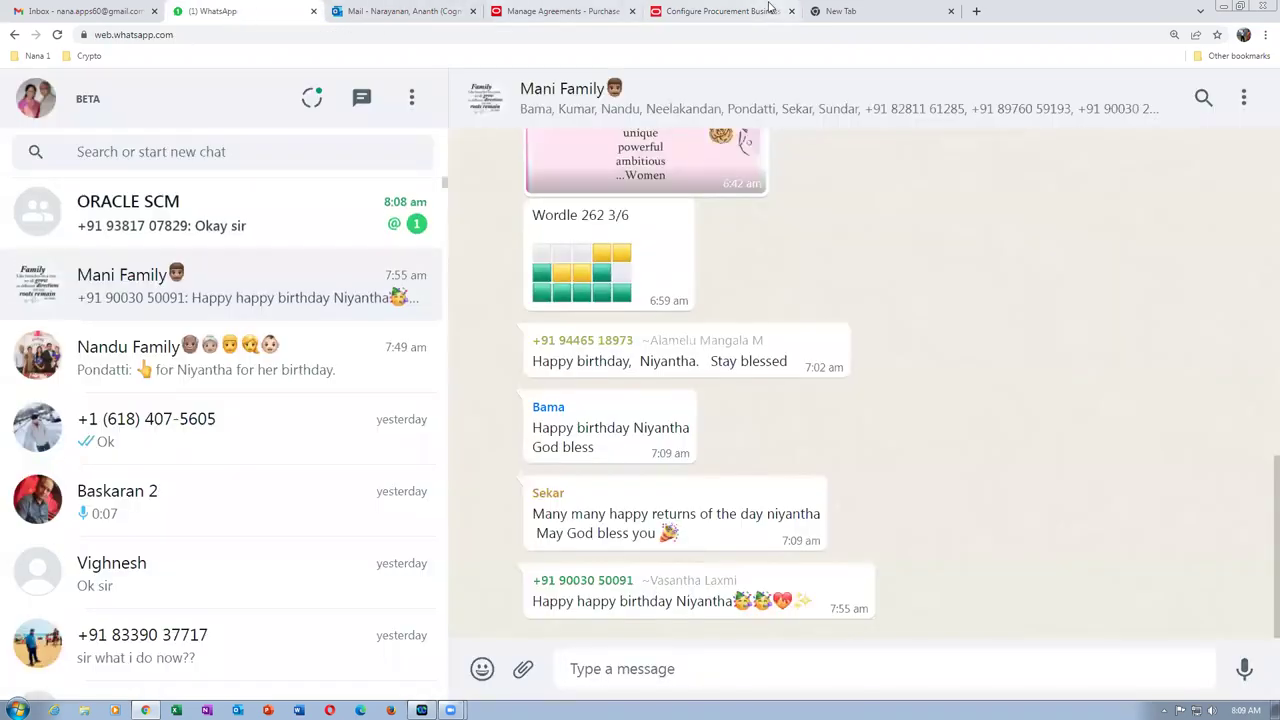
pyautogui.click(737, 11)
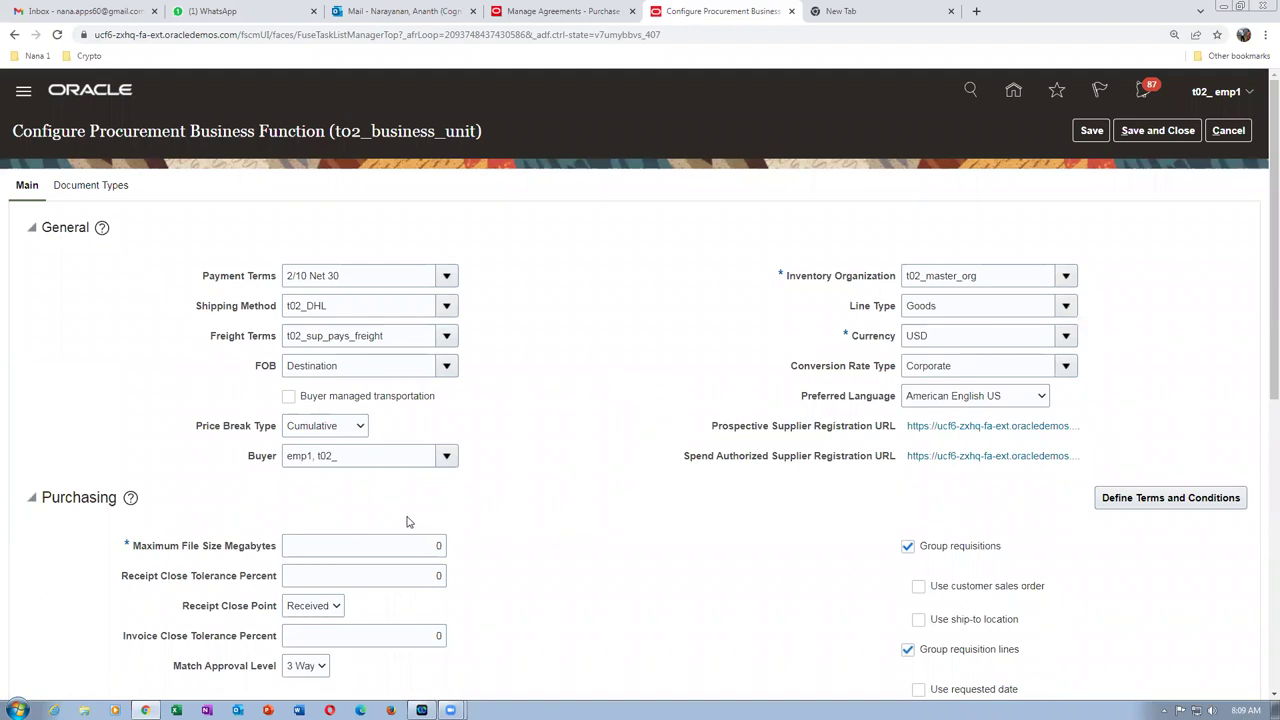
# - Highlight the default buyer in the General section of the procurement business function
pyautogui.moveTo(347, 455); pyautogui.dragTo(288, 457)
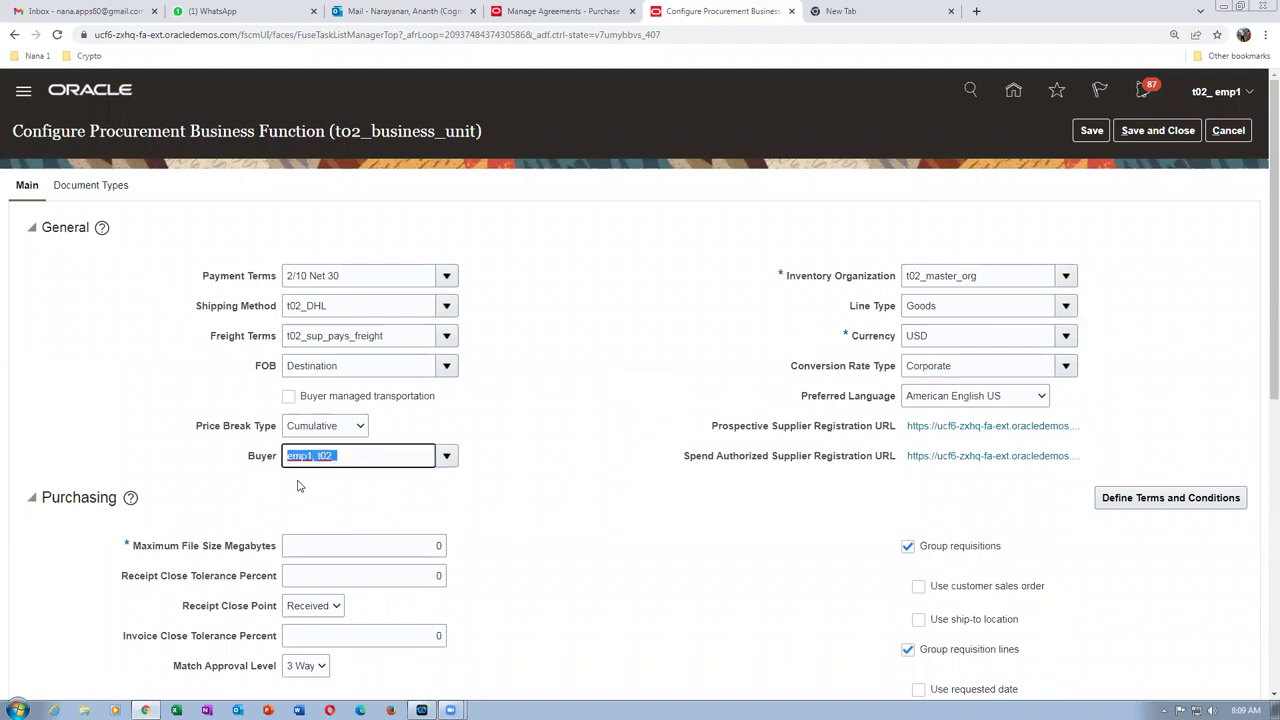
pyautogui.click(558, 514)
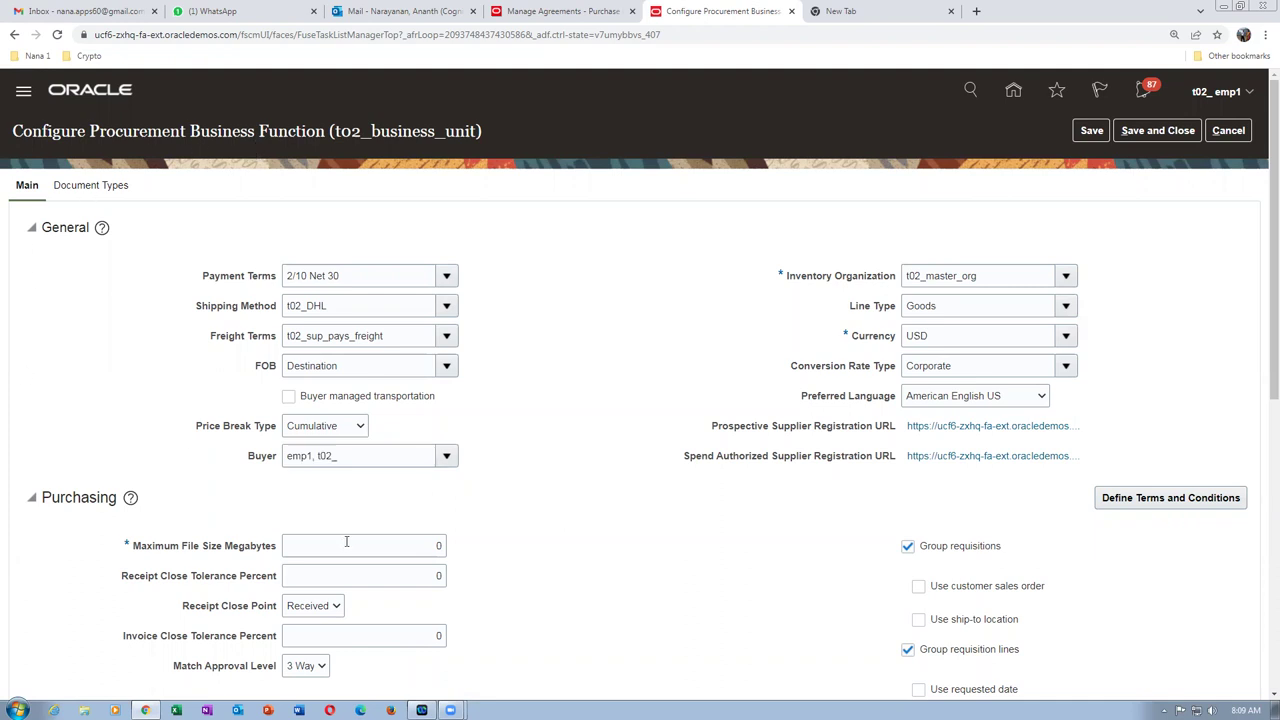
pyautogui.tripleClick(351, 456)
pyautogui.click(208, 512)
# - Enable autogenerating orders from requester-negotiated requisition lines in the Purchasing section, then save and close the business function setup
pyautogui.scroll(-4, 764, 514)
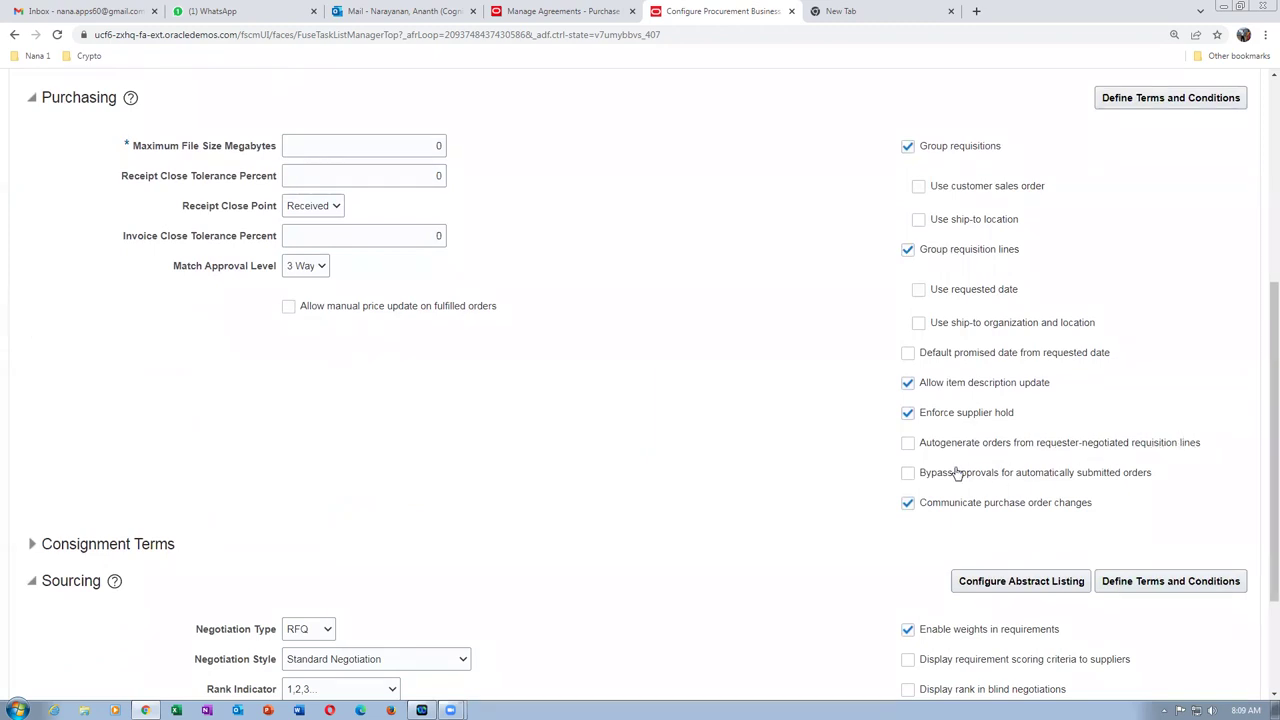
pyautogui.click(908, 443)
pyautogui.scroll(2, 338, 219)
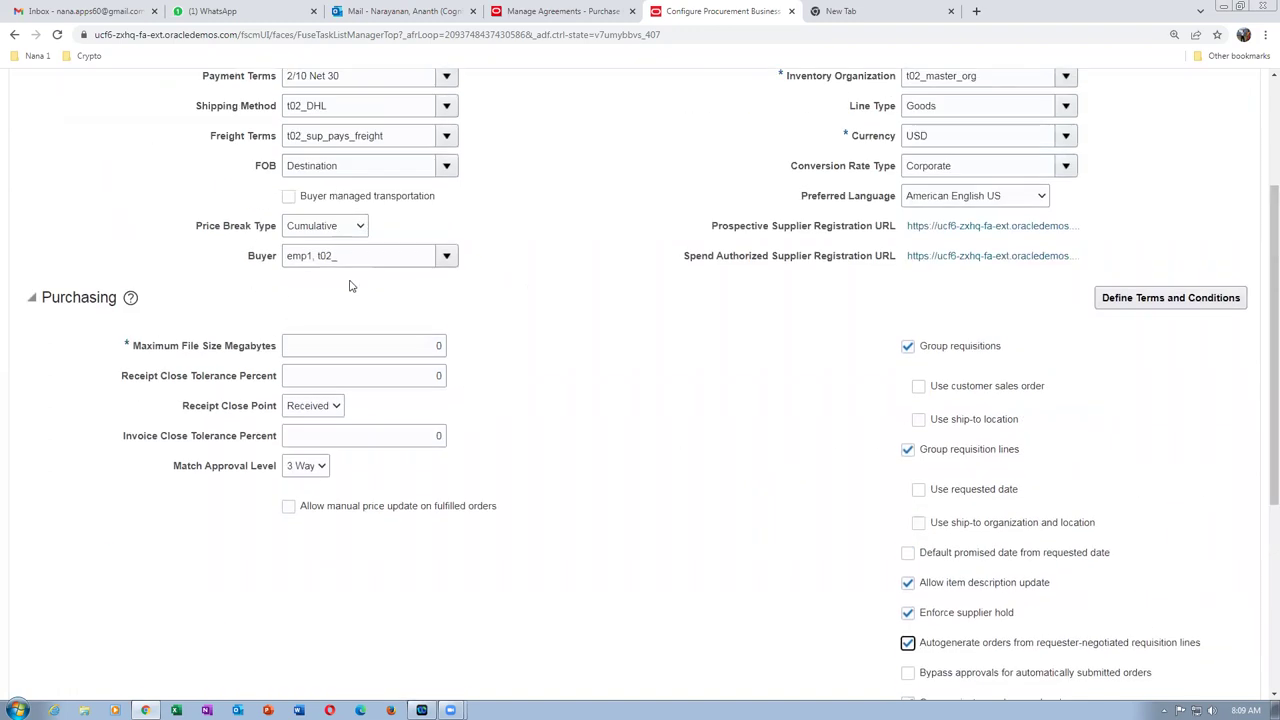
pyautogui.scroll(2, 1030, 270)
pyautogui.click(1160, 131)
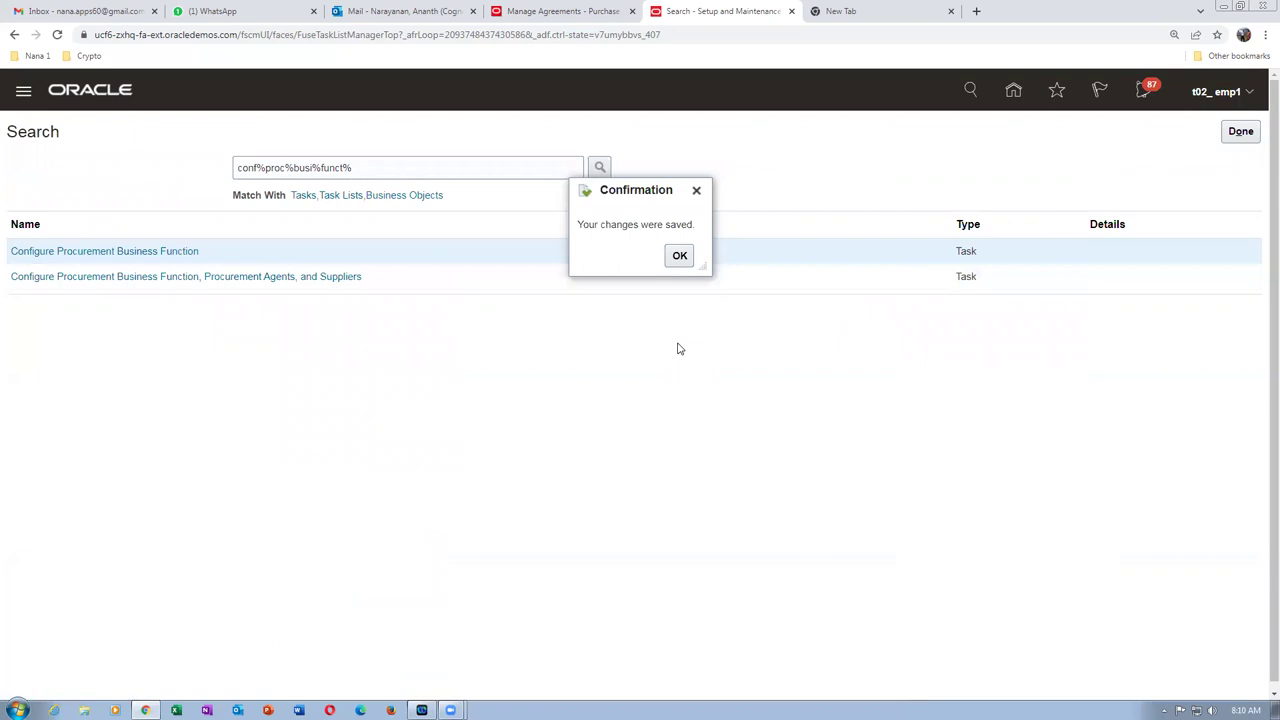
pyautogui.click(679, 256)
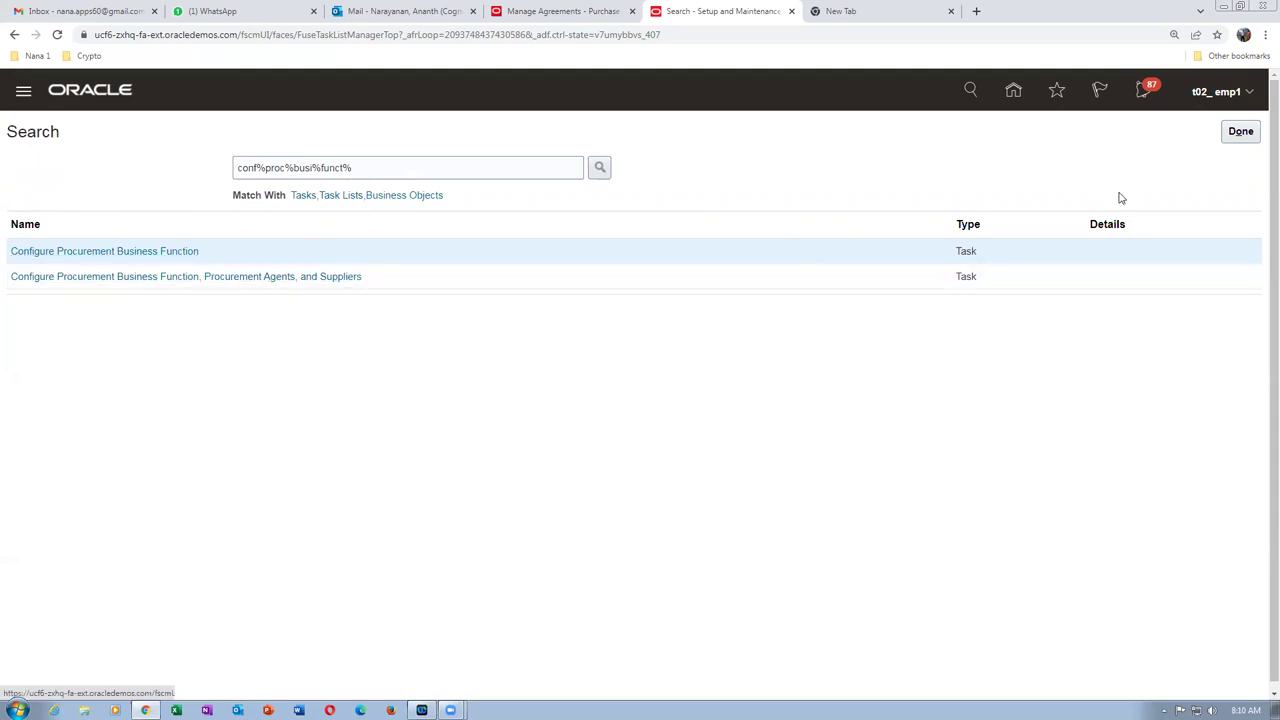
# - Finish the setup task search and return to the Oracle home page
pyautogui.click(1238, 133)
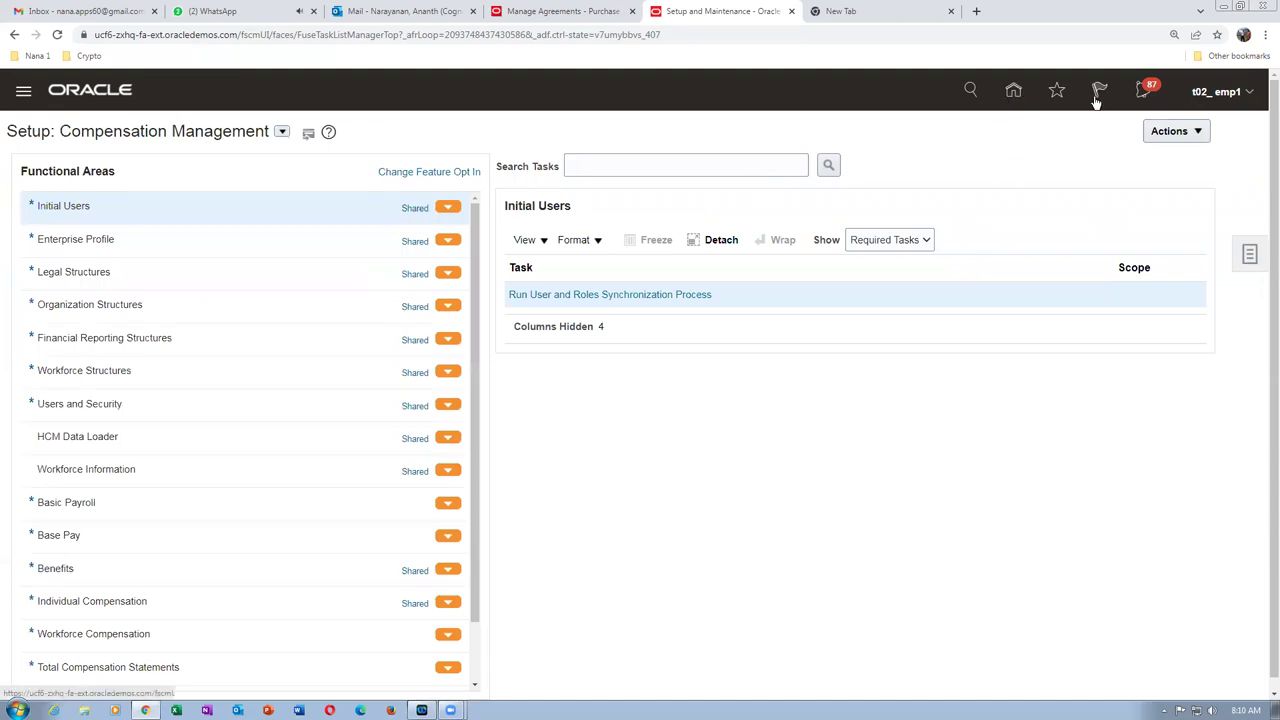
pyautogui.click(1012, 96)
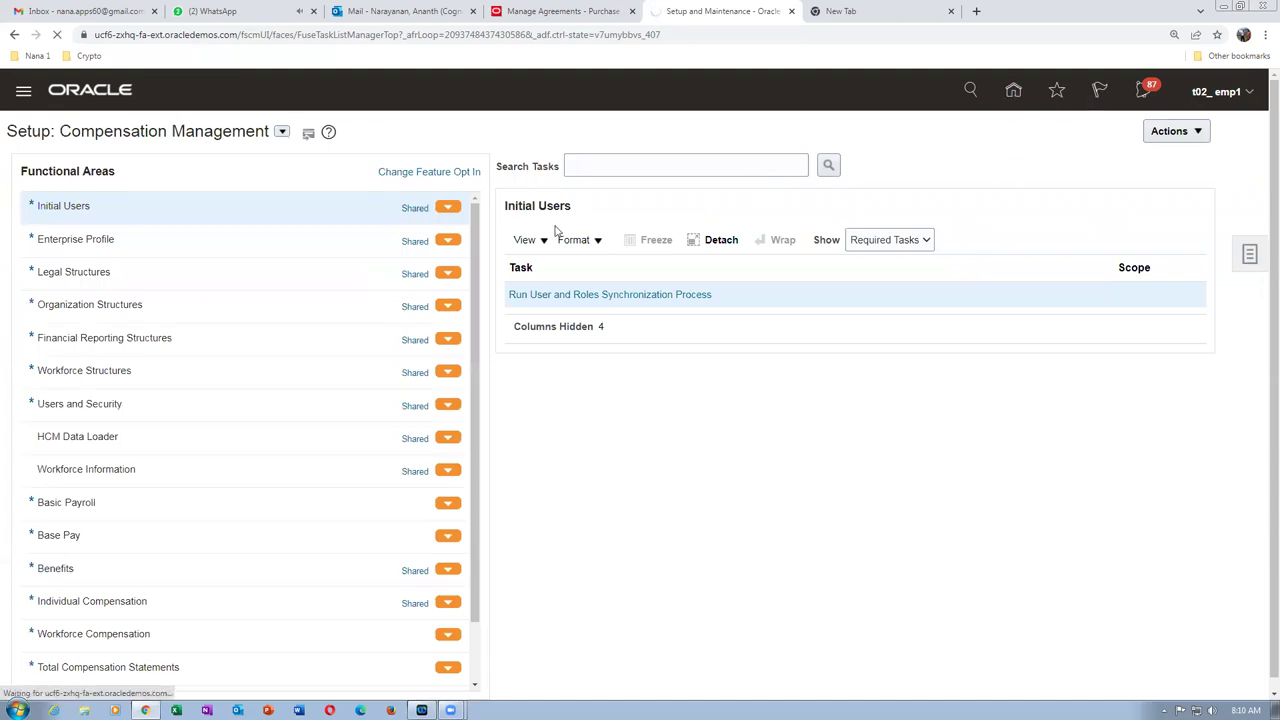
pyautogui.click(213, 10)
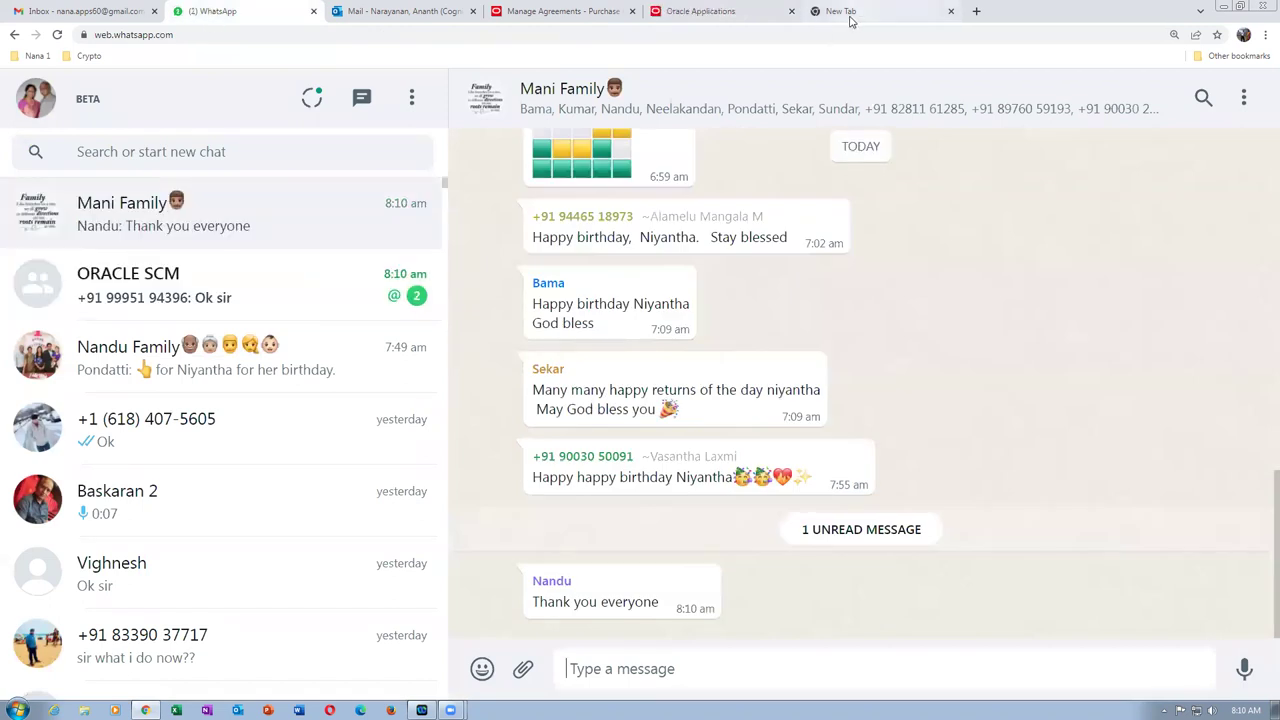
# - Open Purchase Requisitions in Oracle and add the requisitions shopping page to the favorites under the name Shop
pyautogui.click(716, 12)
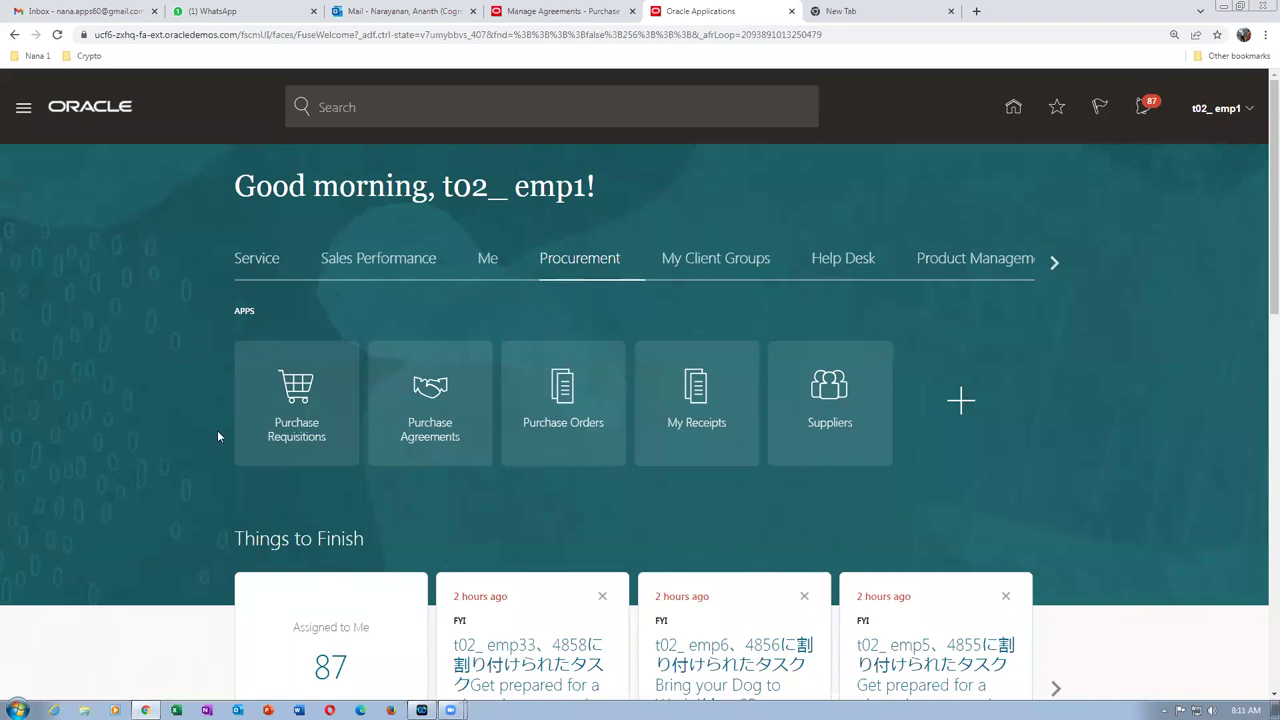
pyautogui.click(291, 425)
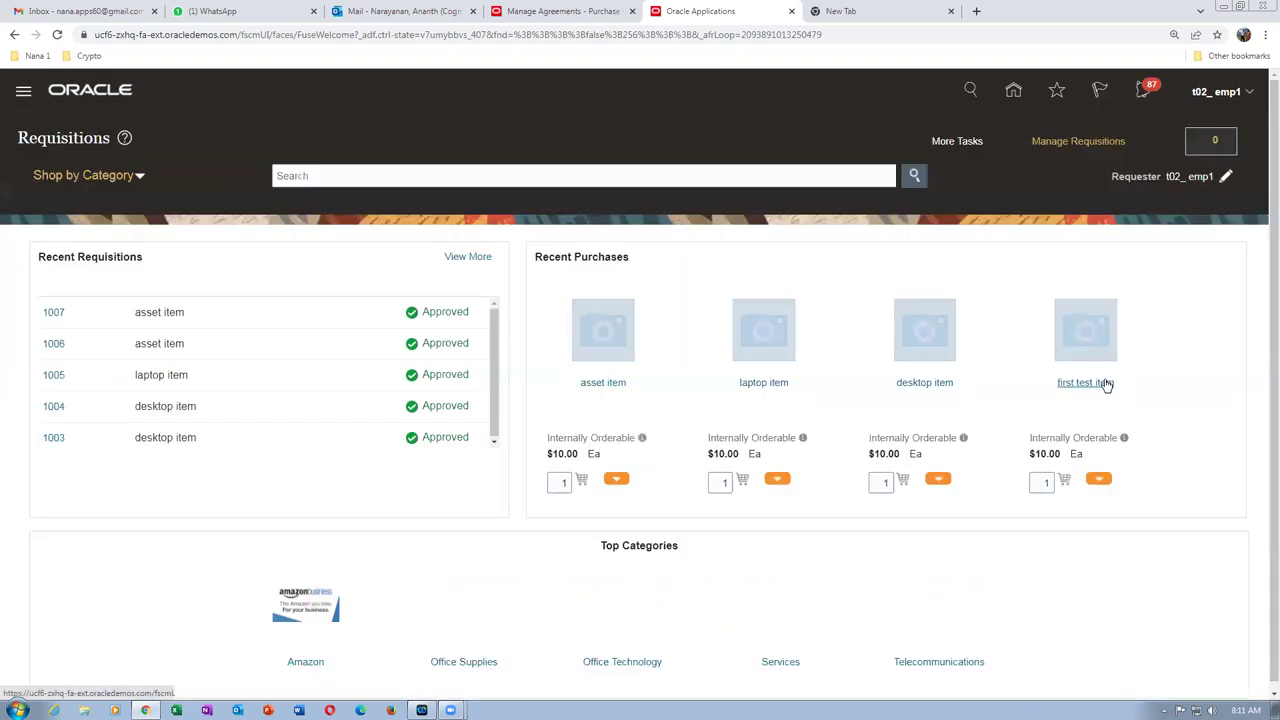
pyautogui.click(1056, 94)
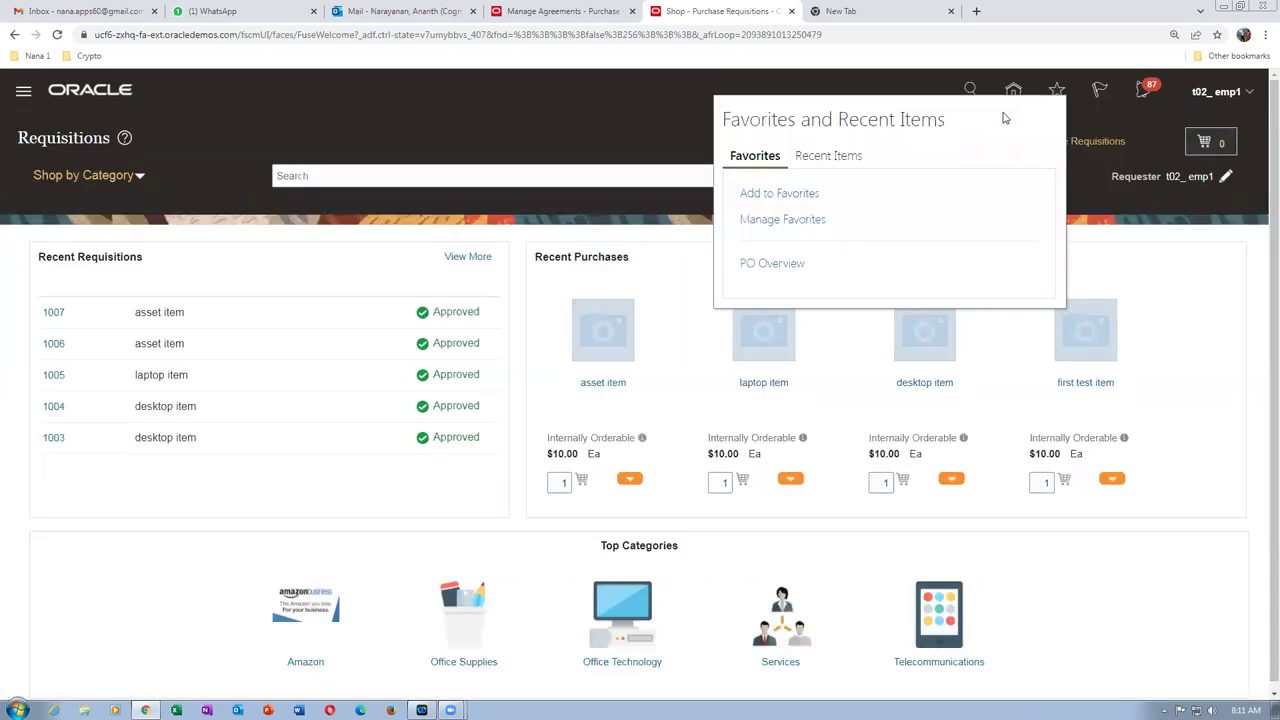
pyautogui.click(778, 196)
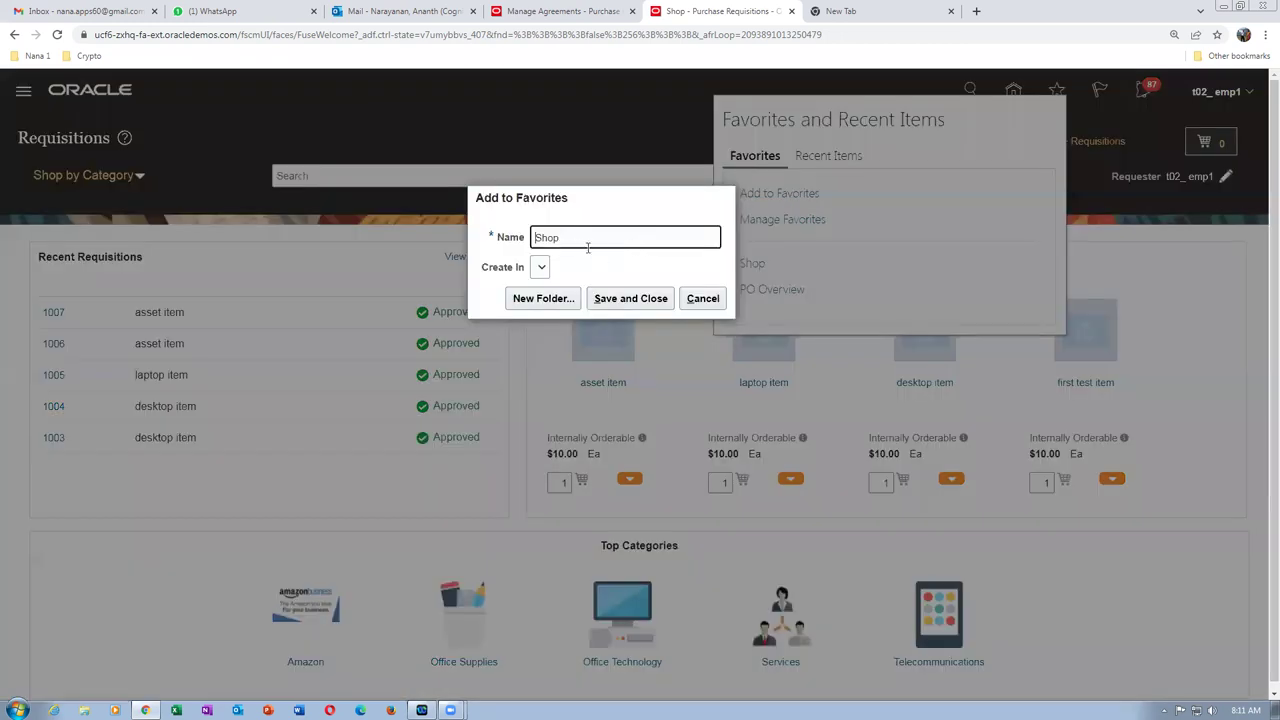
pyautogui.click(612, 299)
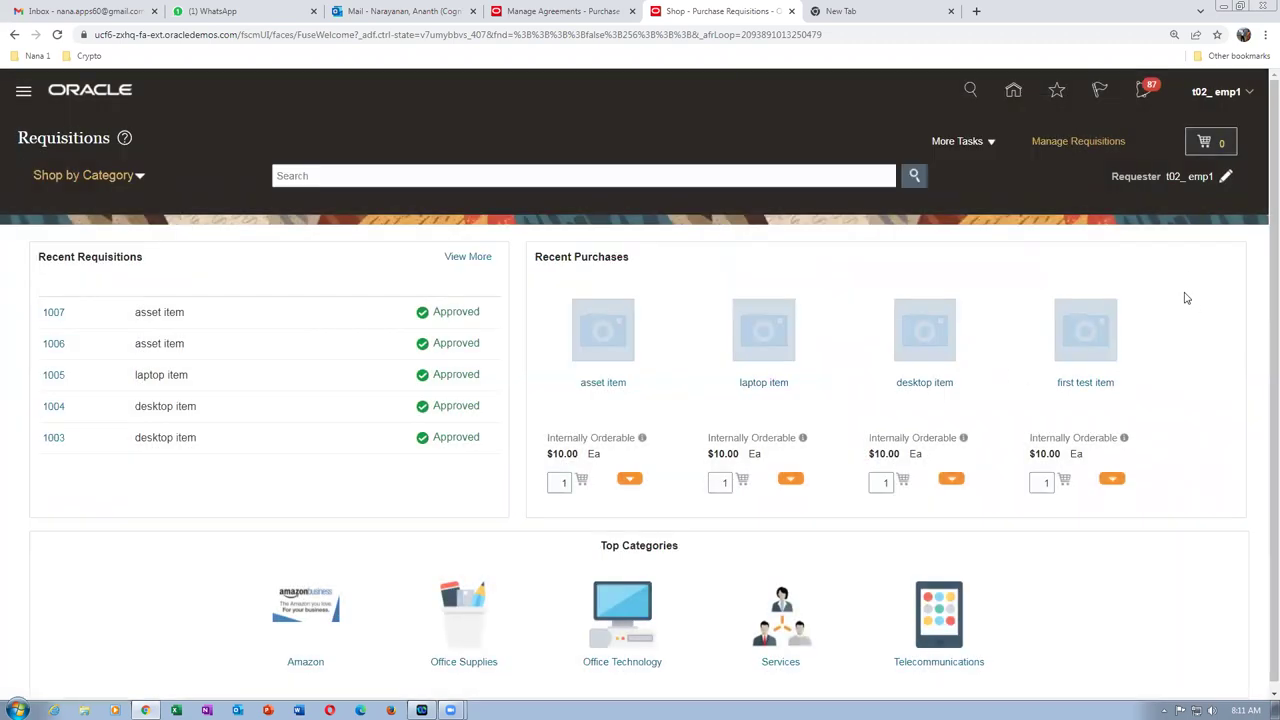
# - Start entering a requisition line and choose t022_desktop as its item
pyautogui.click(950, 142)
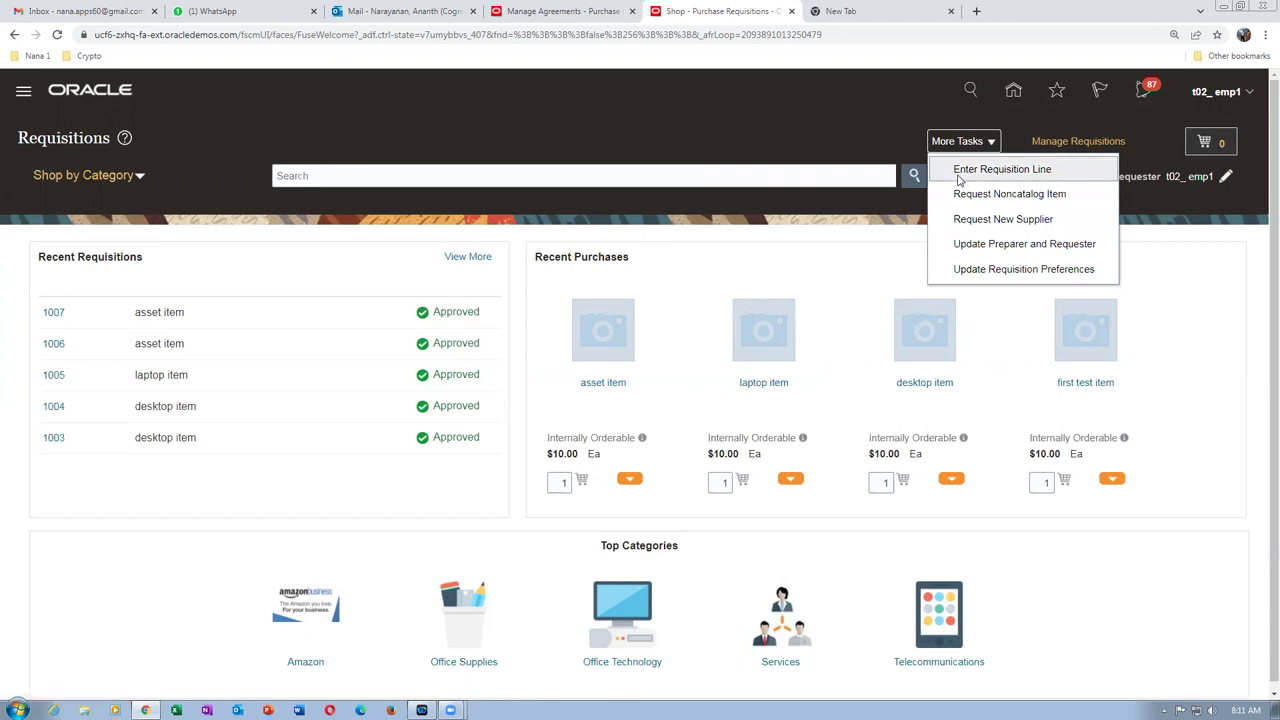
pyautogui.click(959, 178)
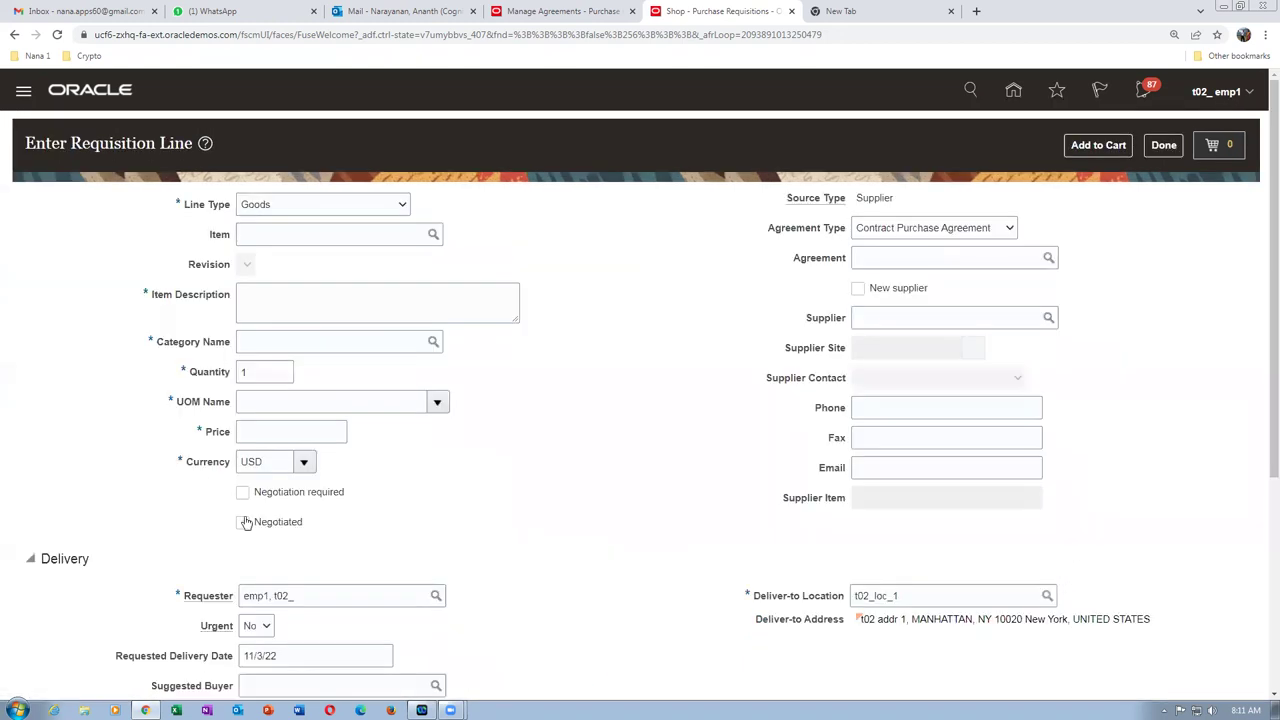
pyautogui.click(301, 235)
pyautogui.write('t022')
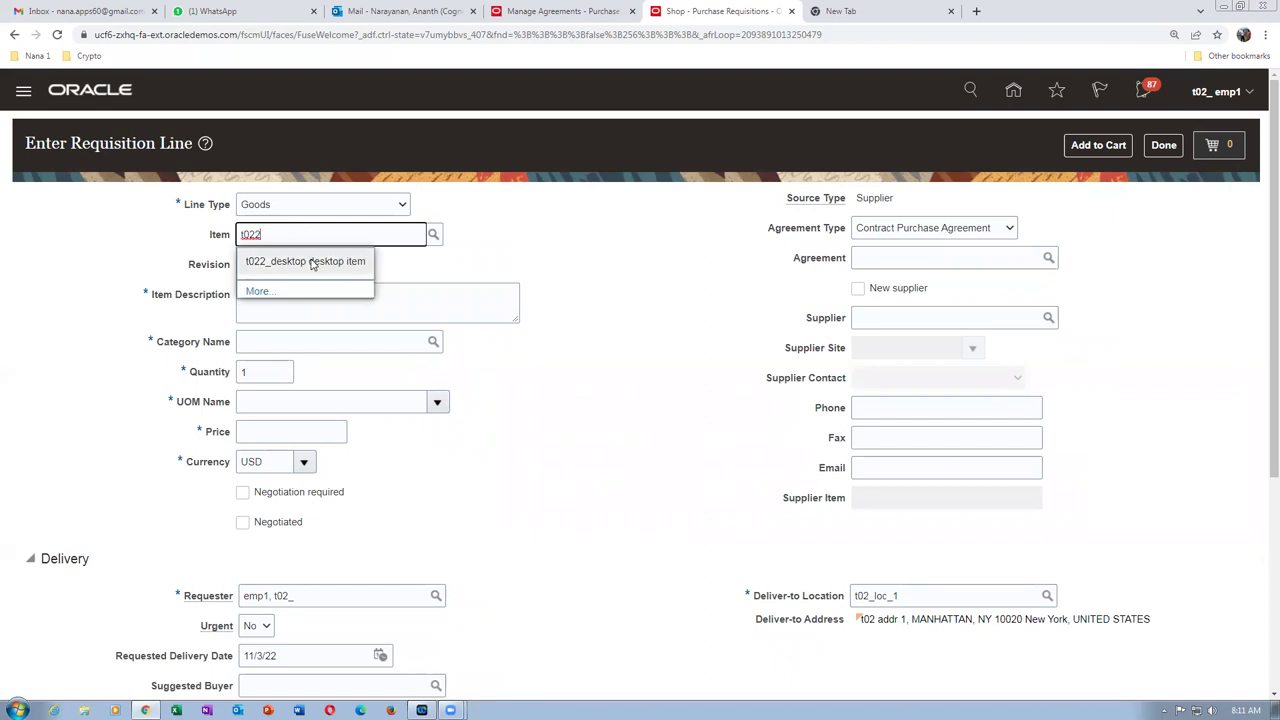
pyautogui.click(312, 263)
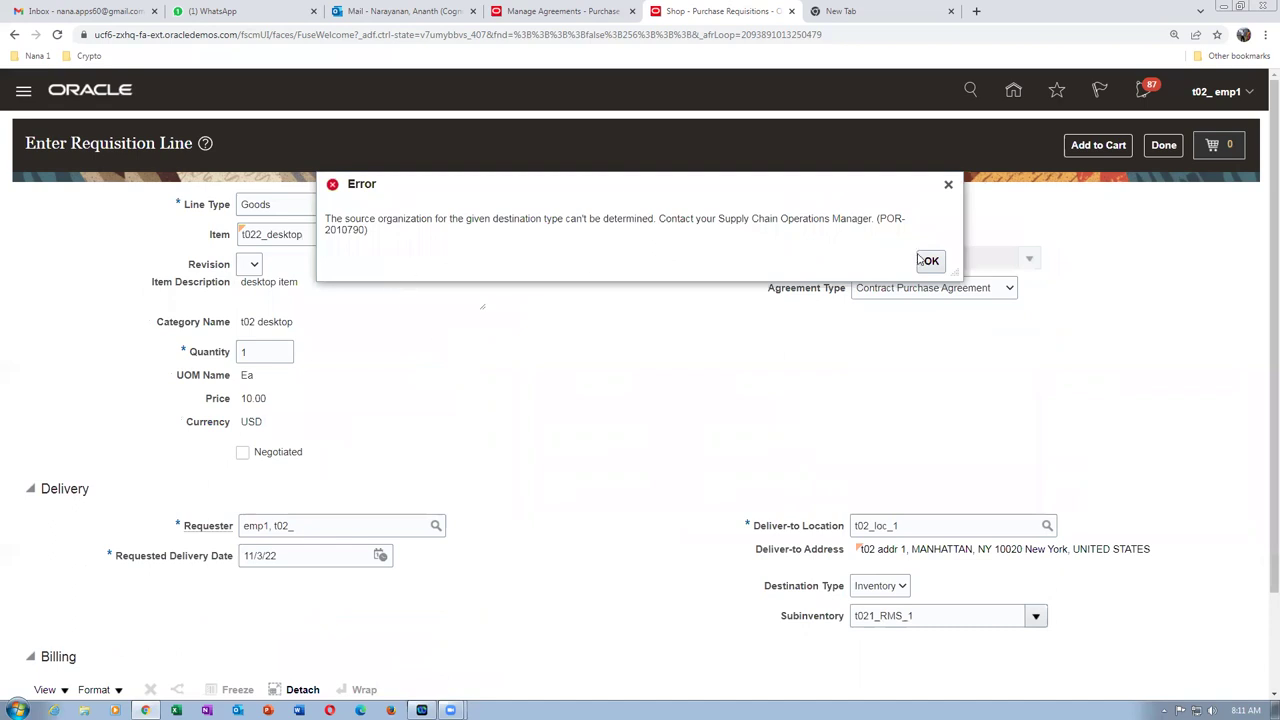
# - Dismiss the error, change the requisition line's source type to Supplier and set its quantity to 3
pyautogui.click(926, 261)
pyautogui.click(878, 205)
pyautogui.click(872, 236)
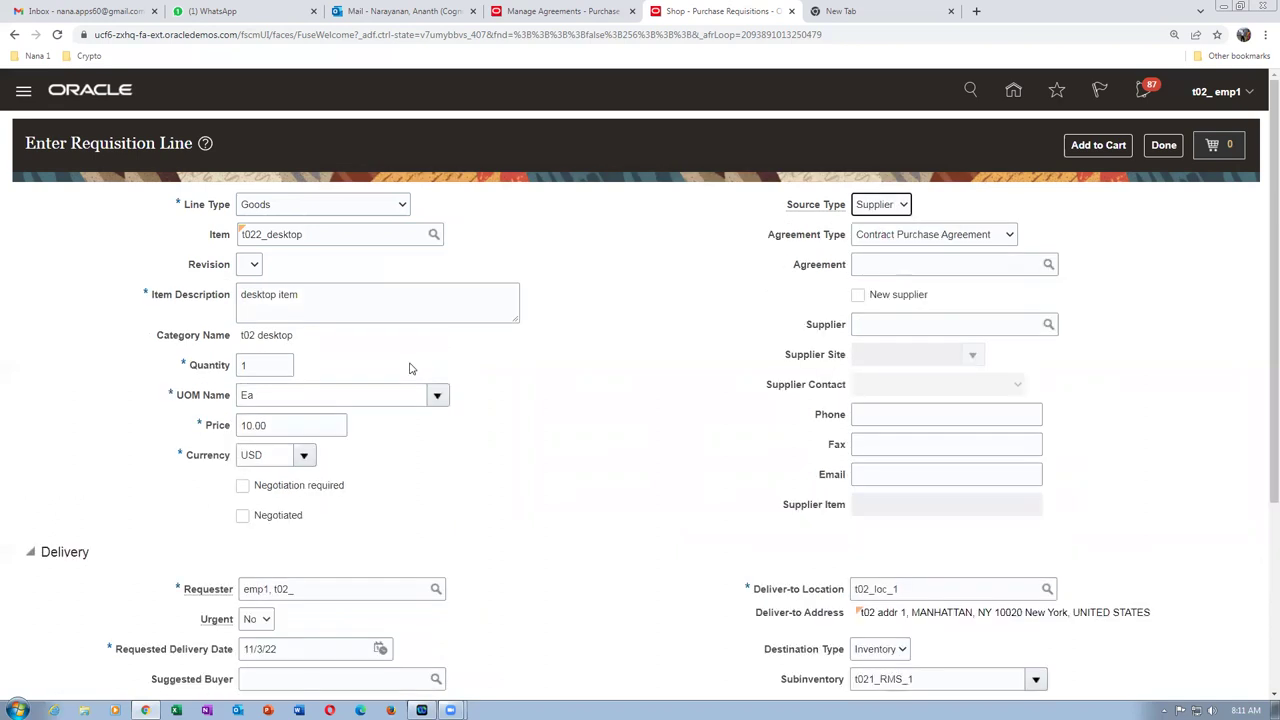
pyautogui.doubleClick(258, 365)
pyautogui.write('3')
pyautogui.press('Tab')
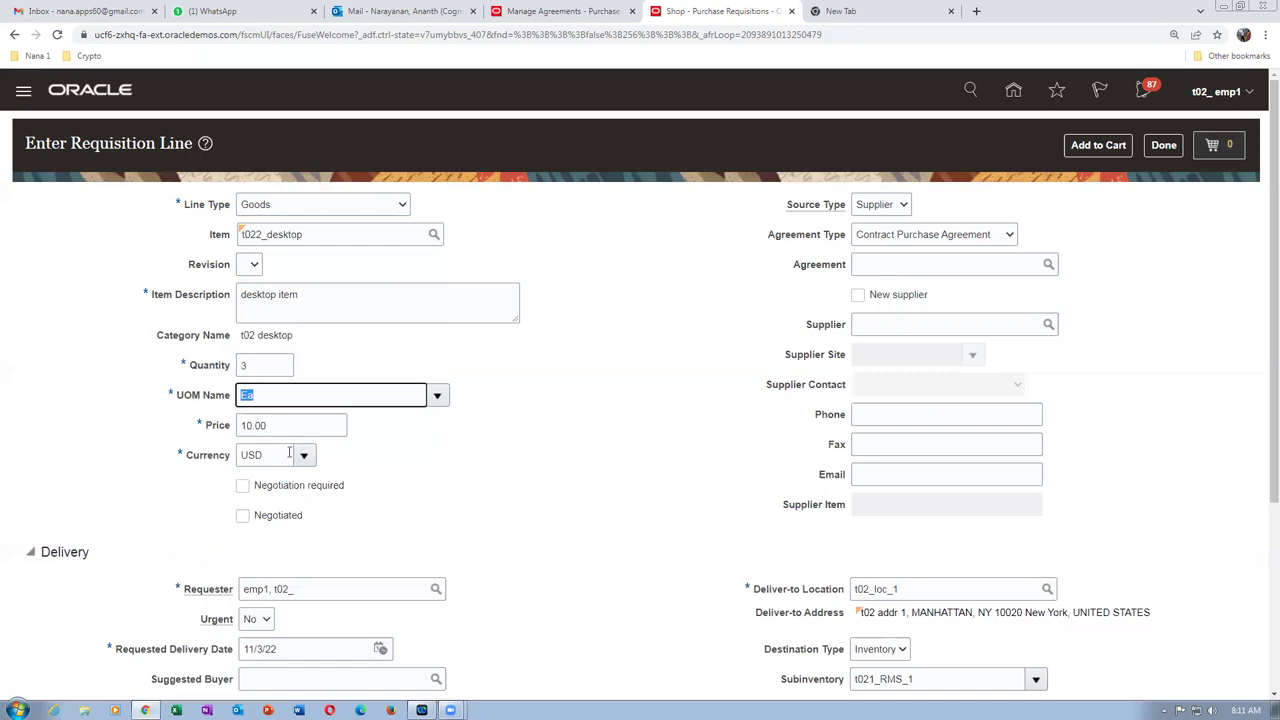
pyautogui.click(282, 428)
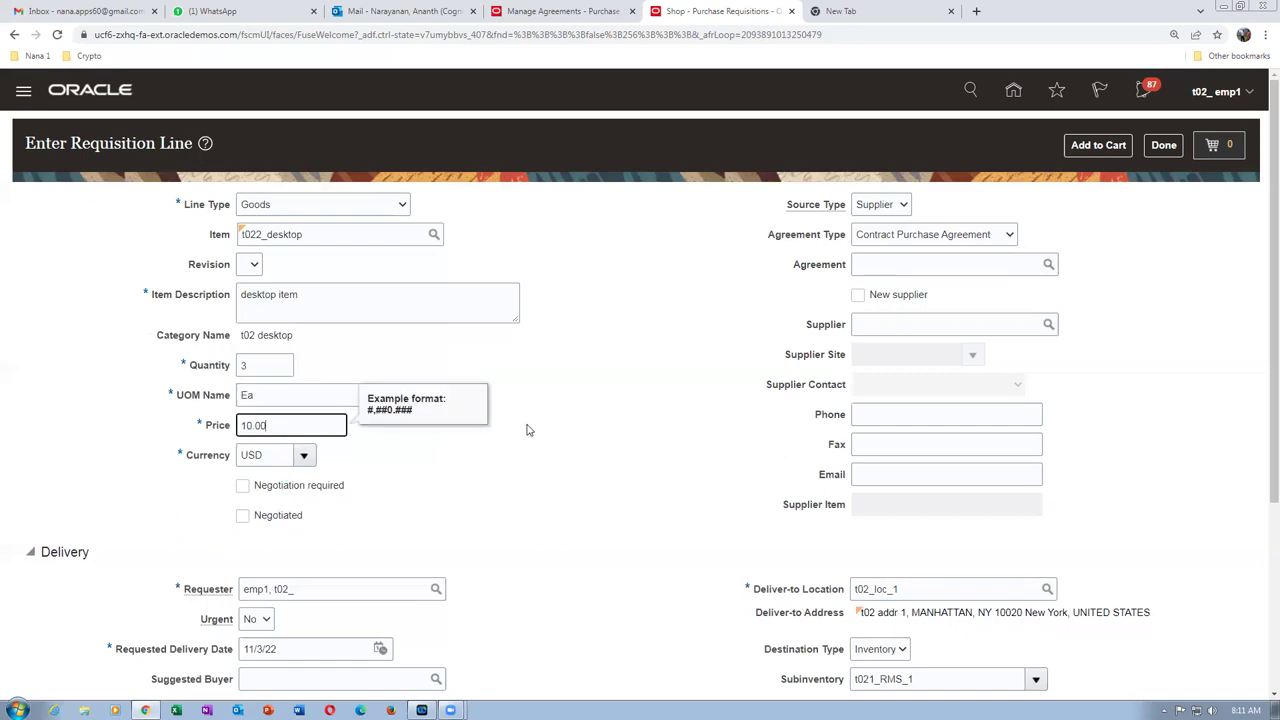
# - Assign t02_sup_1 as the supplier of the requisition line
pyautogui.click(889, 324)
pyautogui.write('t02')
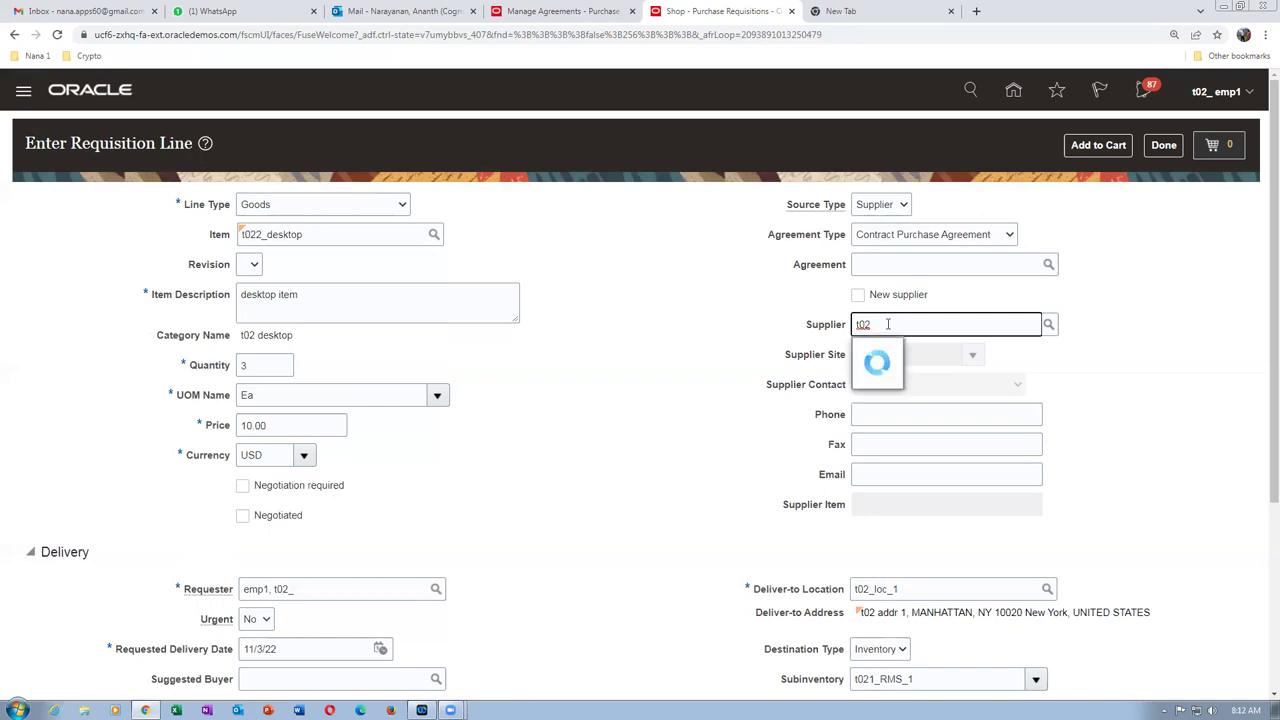
pyautogui.click(878, 349)
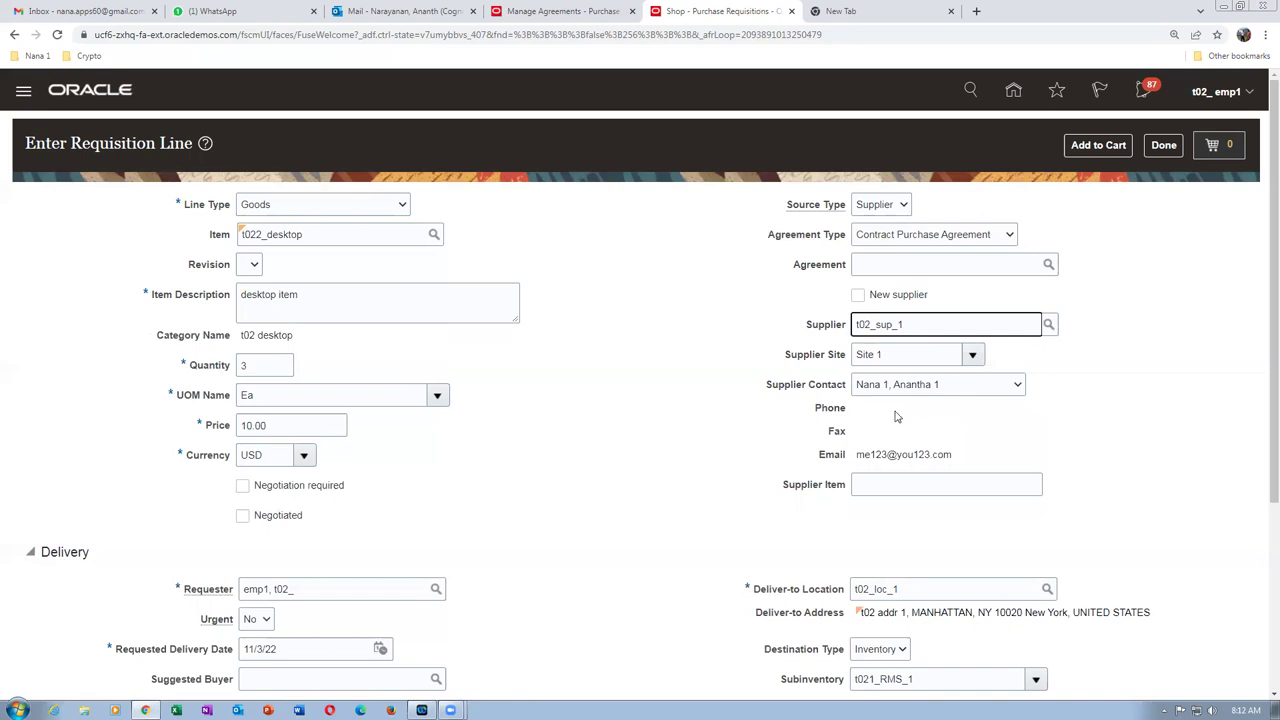
# - Set the line's price to 9.50, mark it as negotiated and add it to the cart
pyautogui.click(296, 426)
pyautogui.write('9.50')
pyautogui.press('Tab')
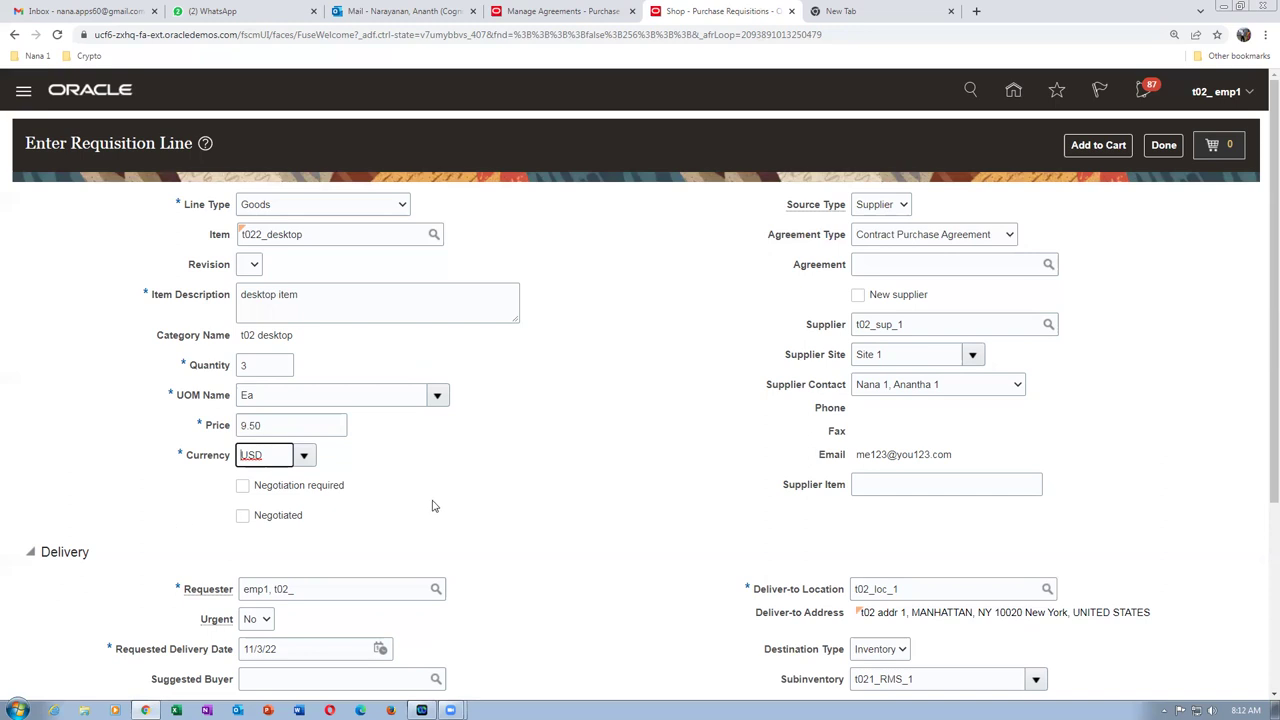
pyautogui.click(241, 520)
pyautogui.click(1082, 143)
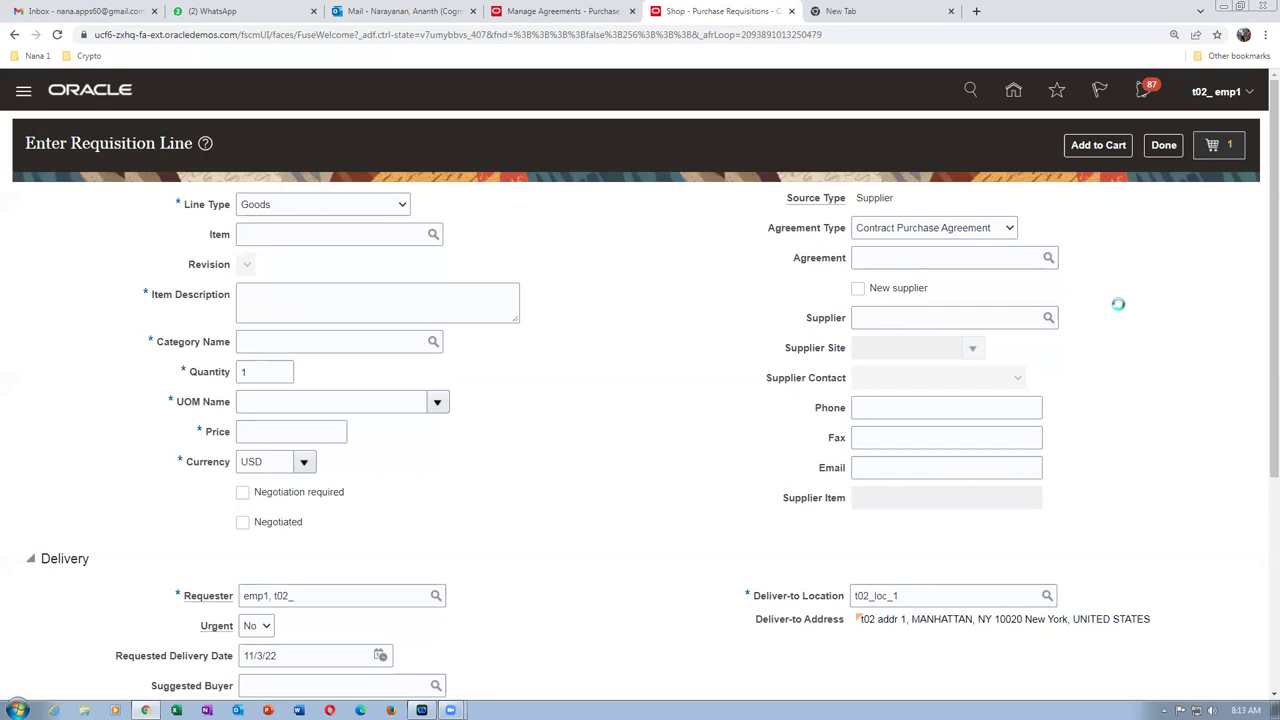
# - Open the cart's requisition for review, request its approval management, and examine the line's delivery, billing and source details
pyautogui.click(1053, 254)
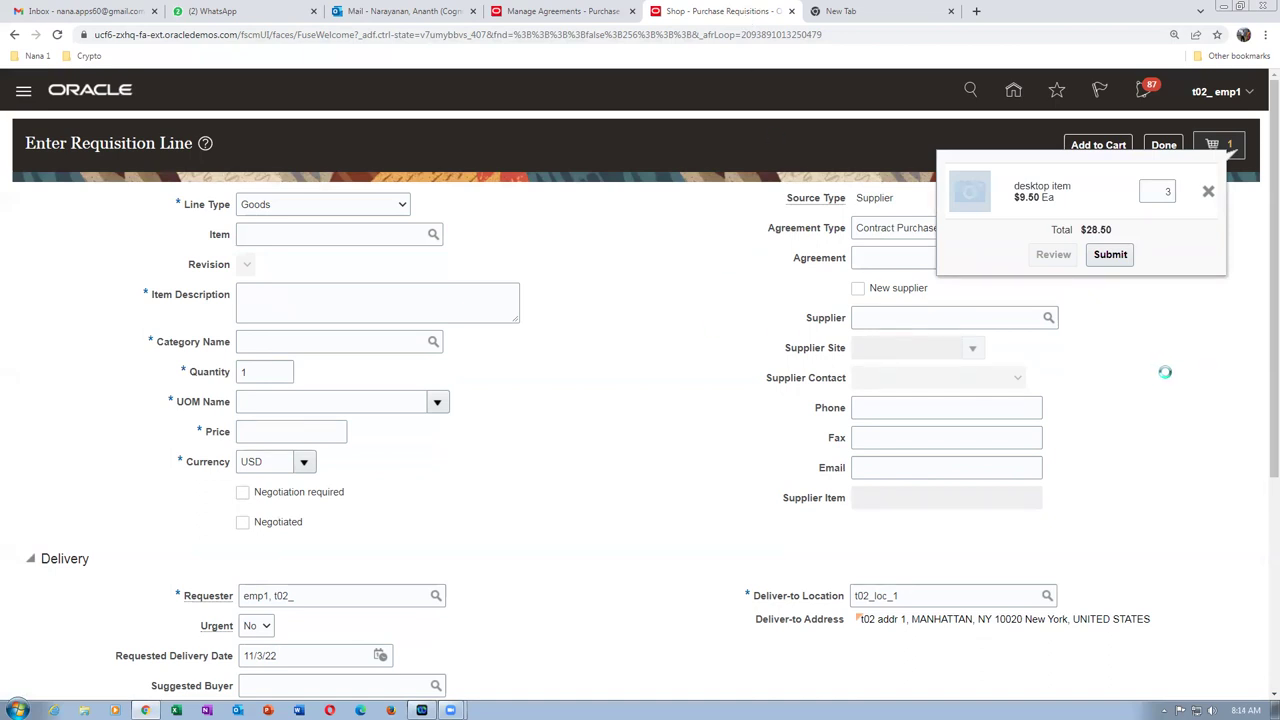
pyautogui.click(1015, 131)
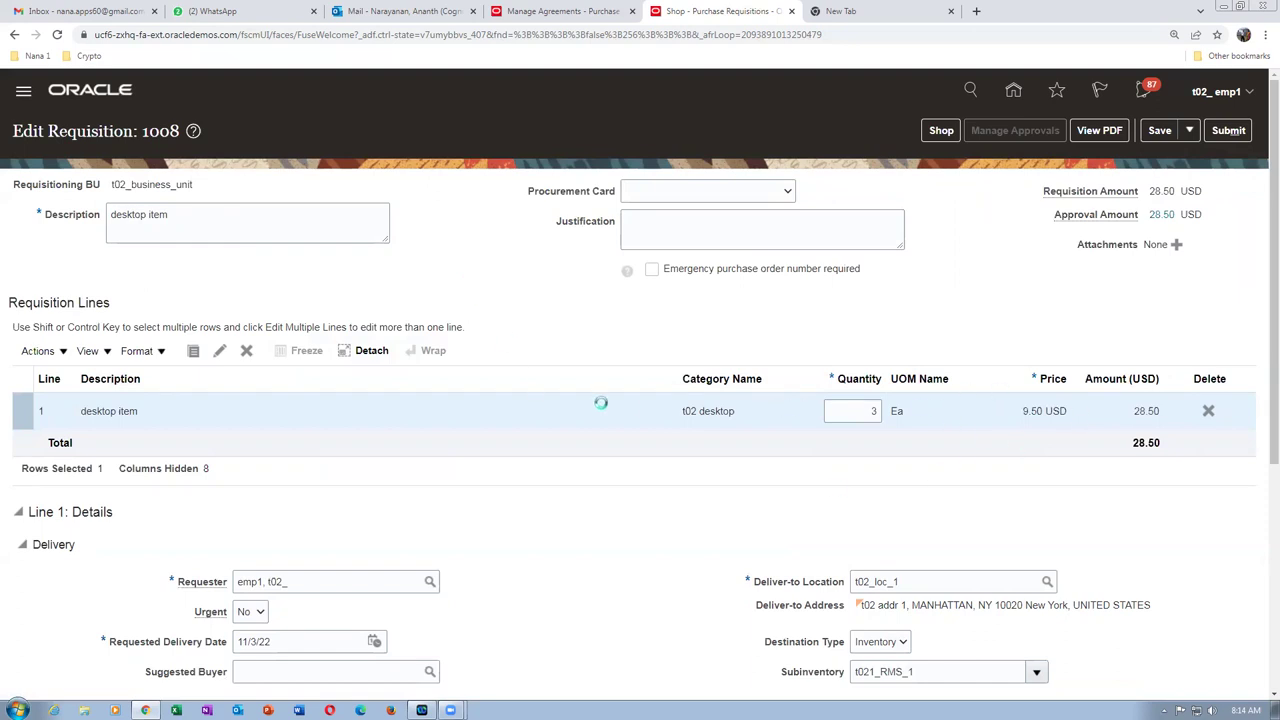
pyautogui.scroll(-3, 600, 403)
pyautogui.scroll(-1, 600, 403)
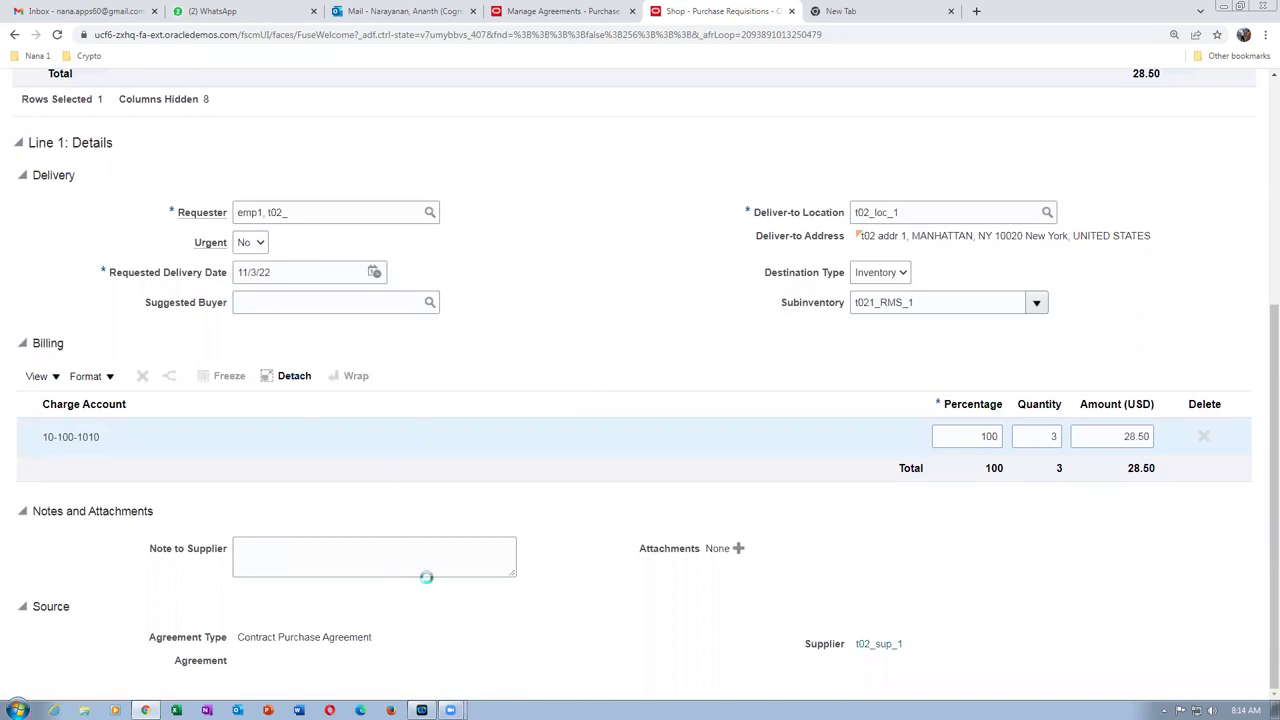
pyautogui.scroll(3, 529, 330)
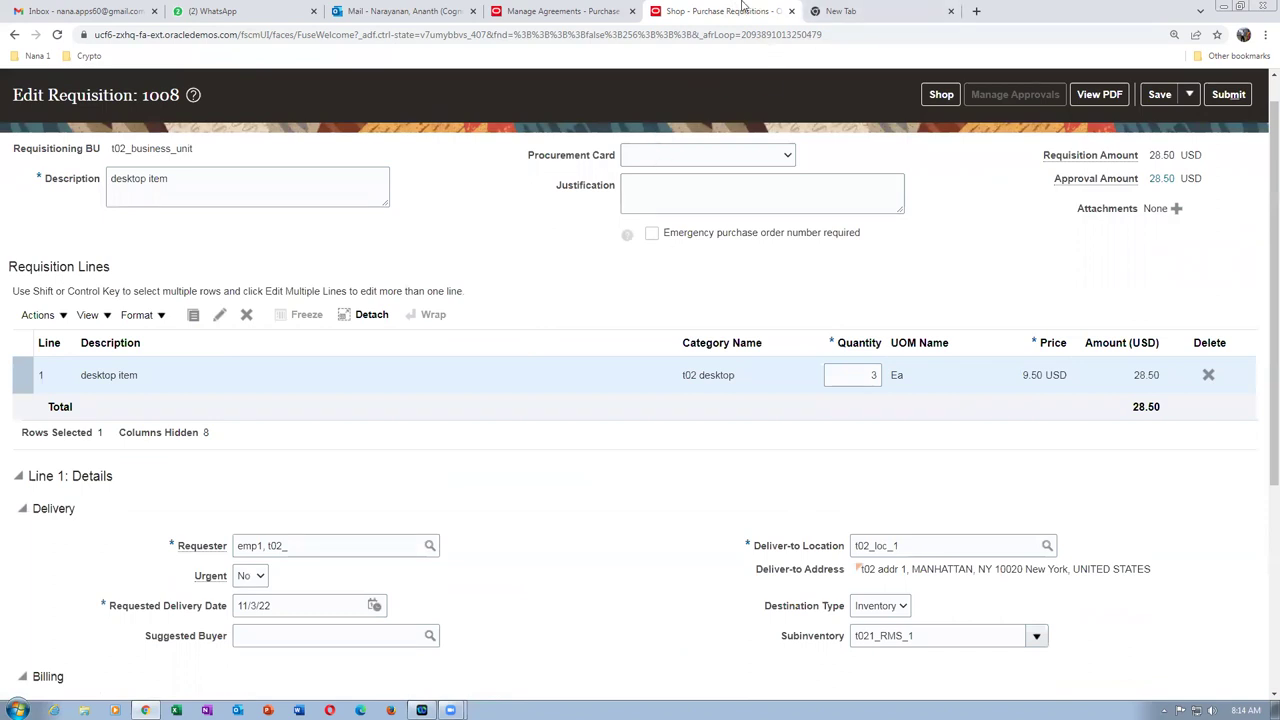
# - Duplicate the Manage Agreements browser tab to get a separate Oracle home page session
pyautogui.click(540, 12)
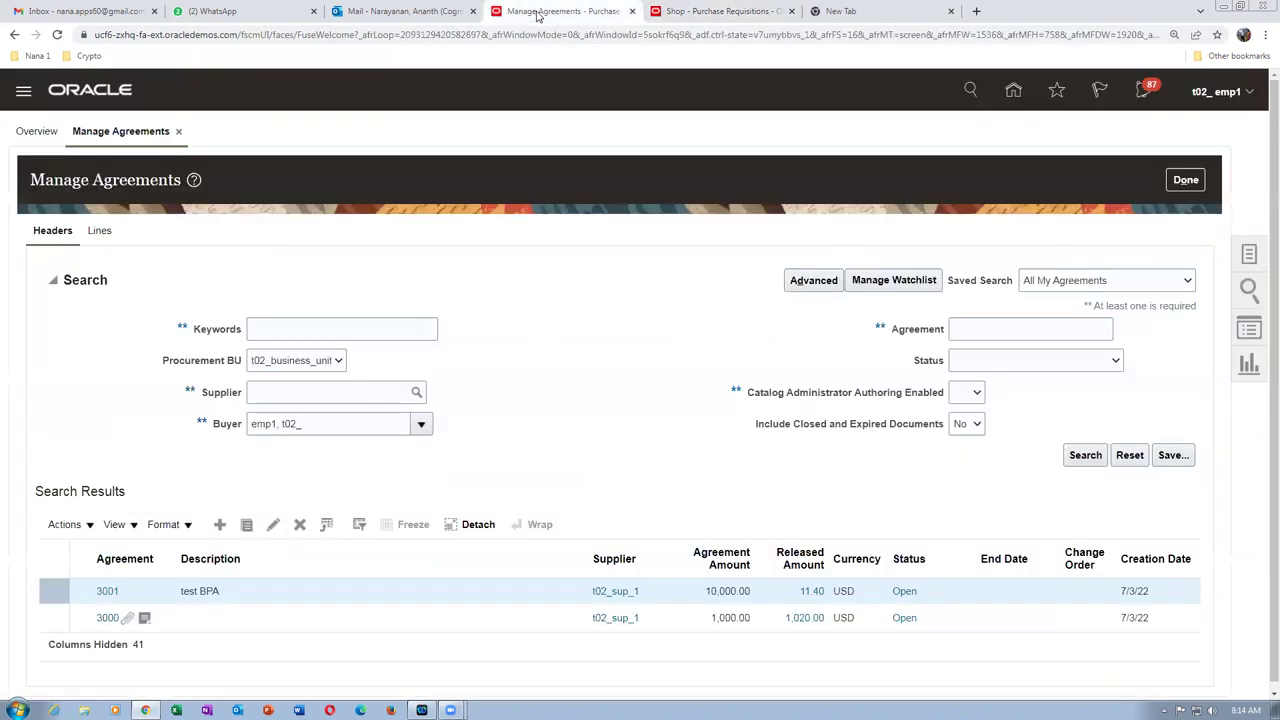
pyautogui.rightClick(538, 14)
pyautogui.click(575, 100)
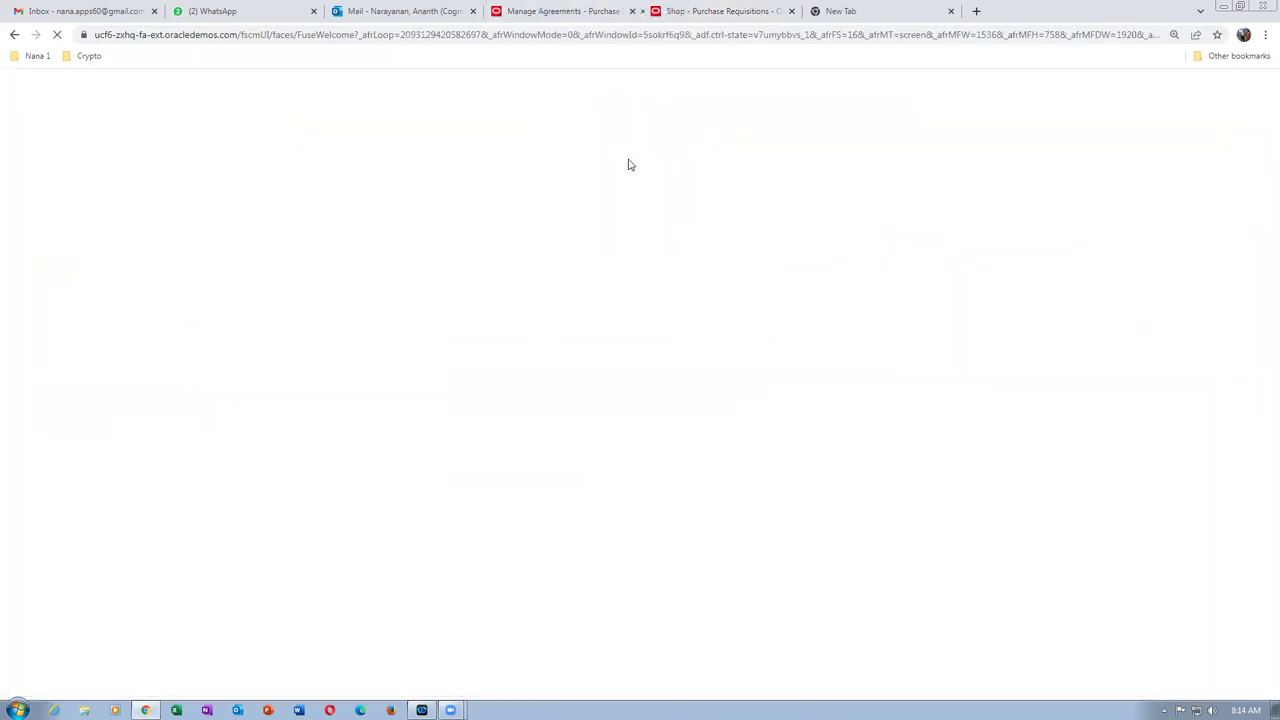
pyautogui.click(871, 10)
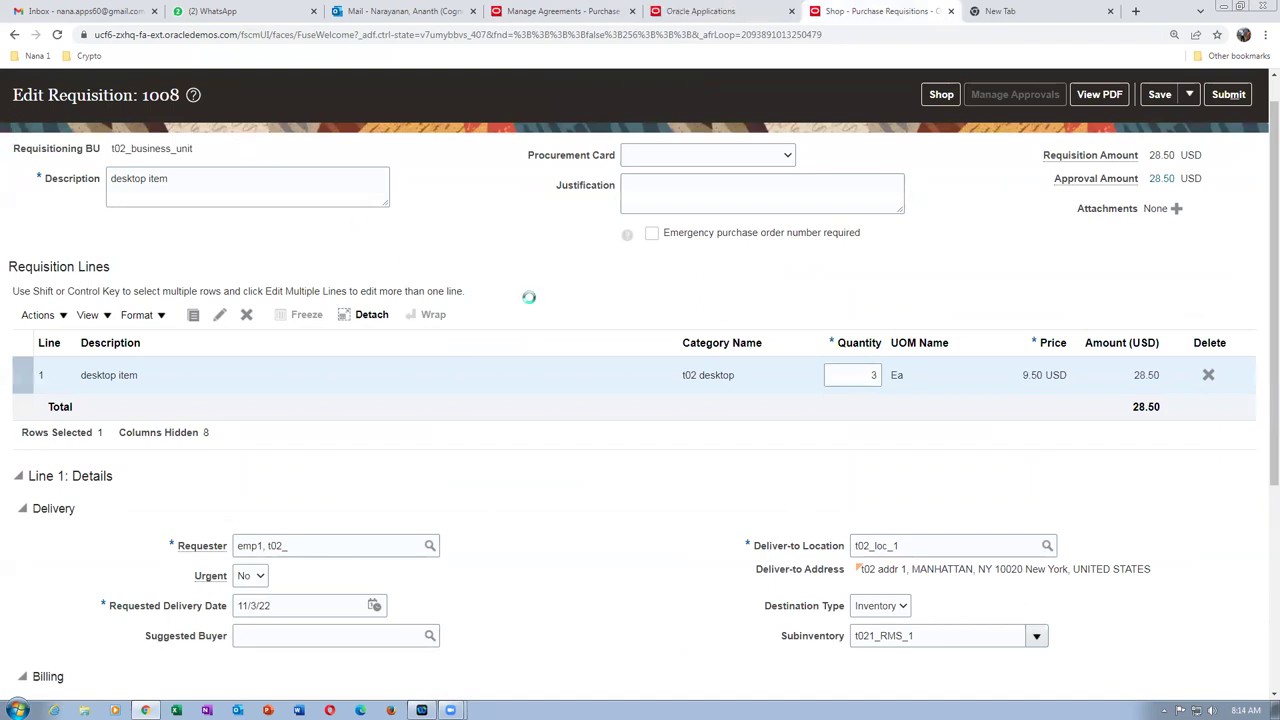
pyautogui.click(695, 12)
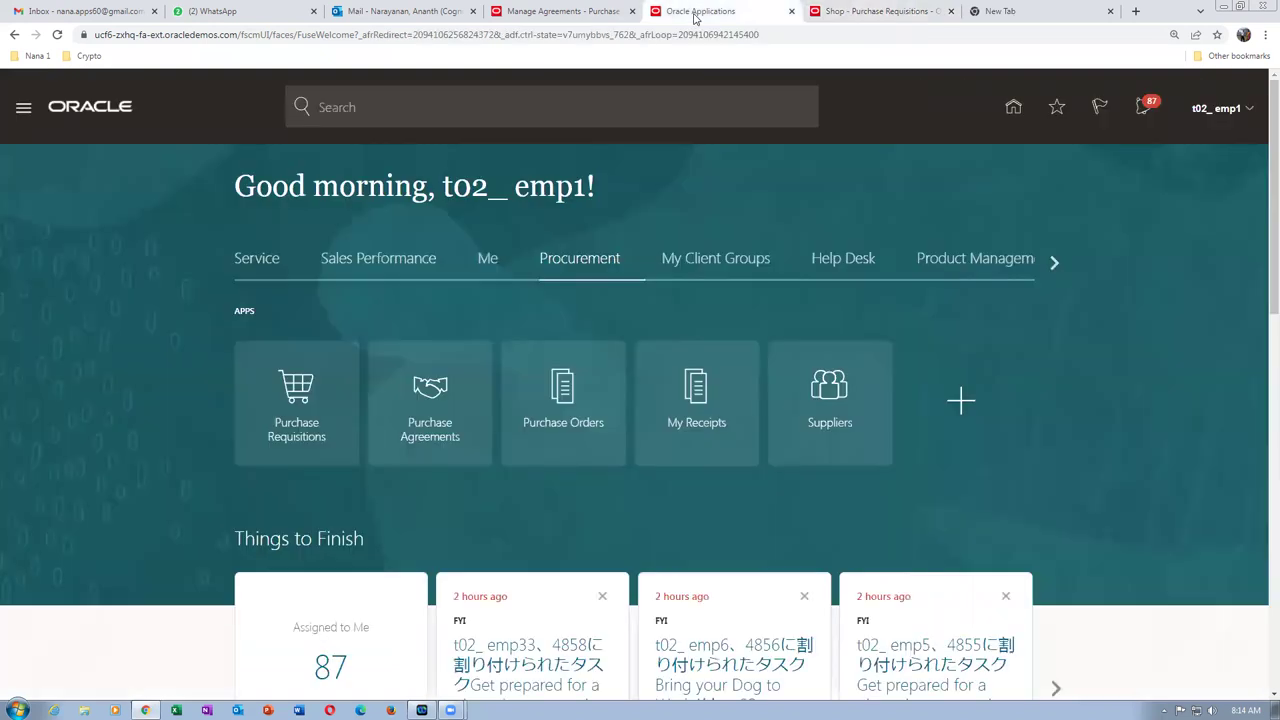
pyautogui.click(606, 20)
pyautogui.click(741, 15)
pyautogui.click(560, 13)
pyautogui.click(683, 14)
pyautogui.click(860, 13)
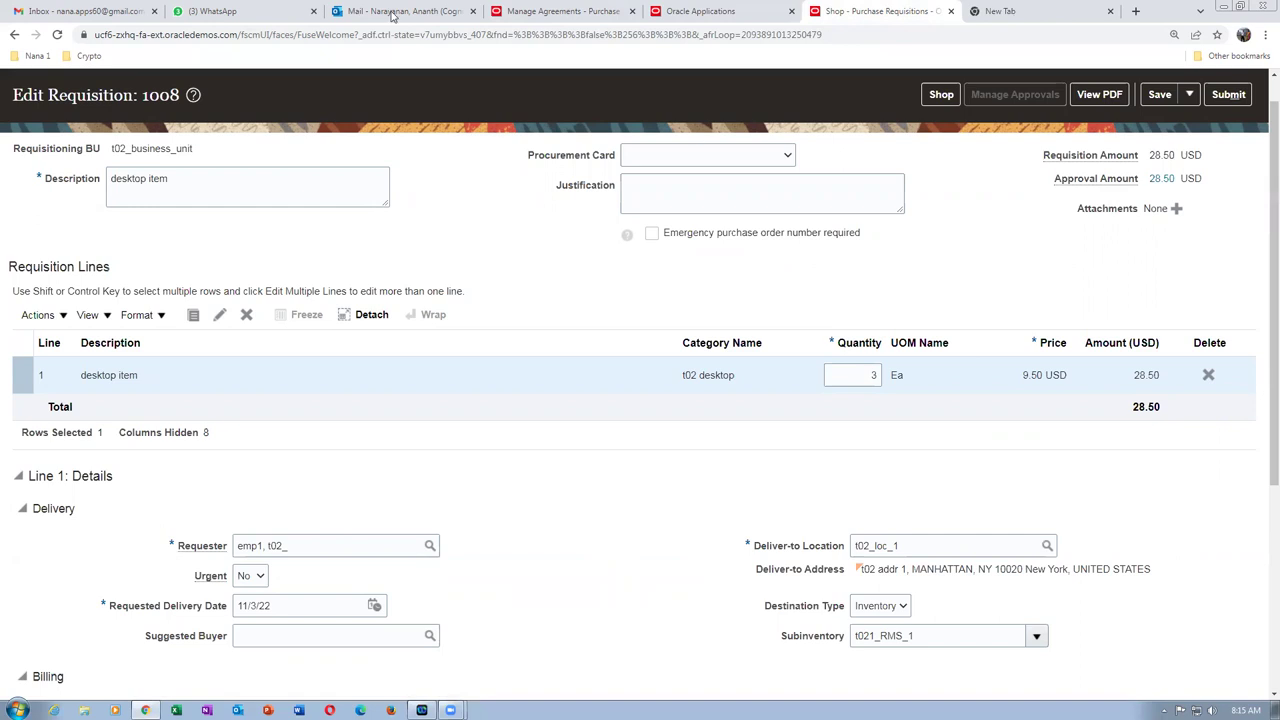
# - Switch to WhatsApp, open the newest unread chat and send the reply "Cpost mgr concept is not there in fusion"
pyautogui.click(222, 12)
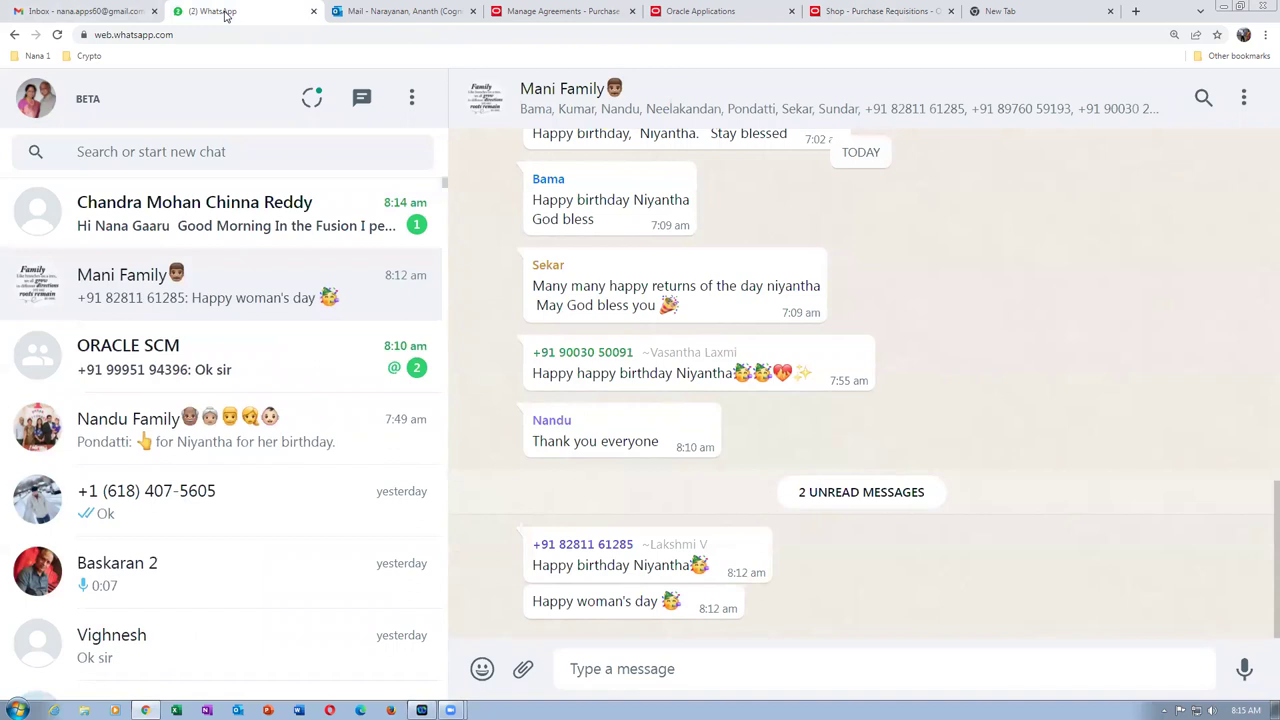
pyautogui.click(226, 207)
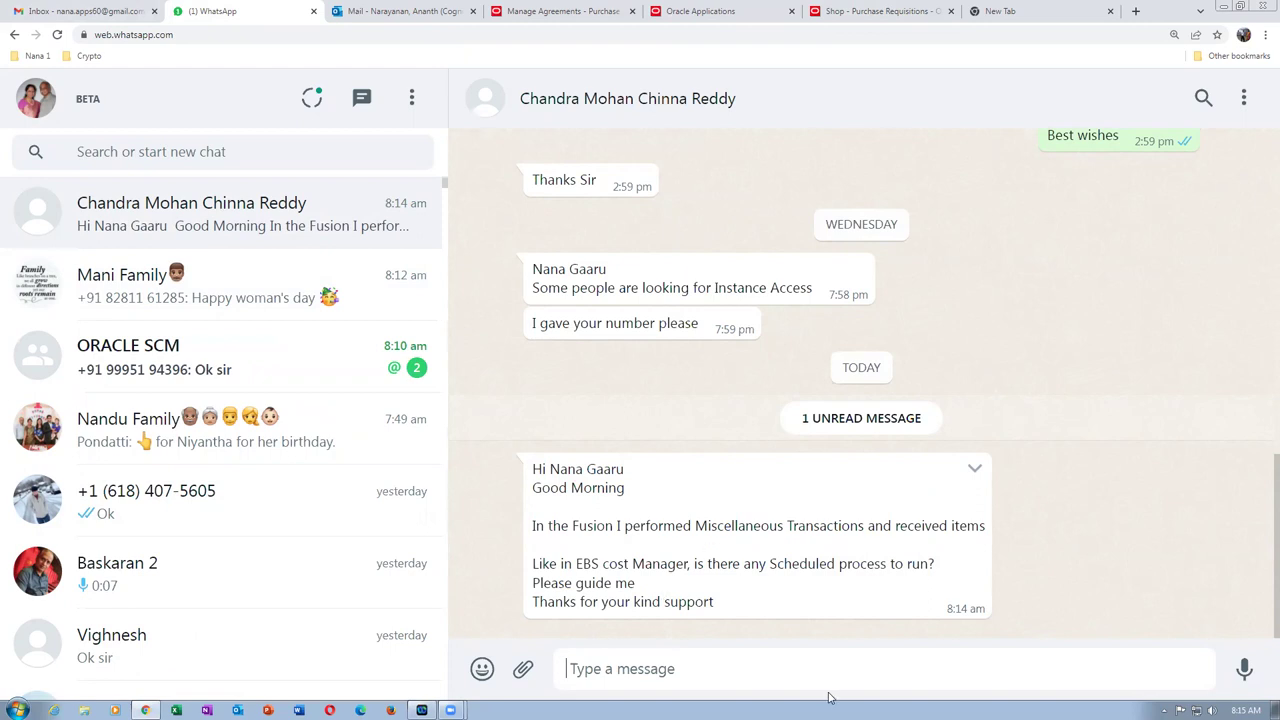
pyautogui.write('Cpo')
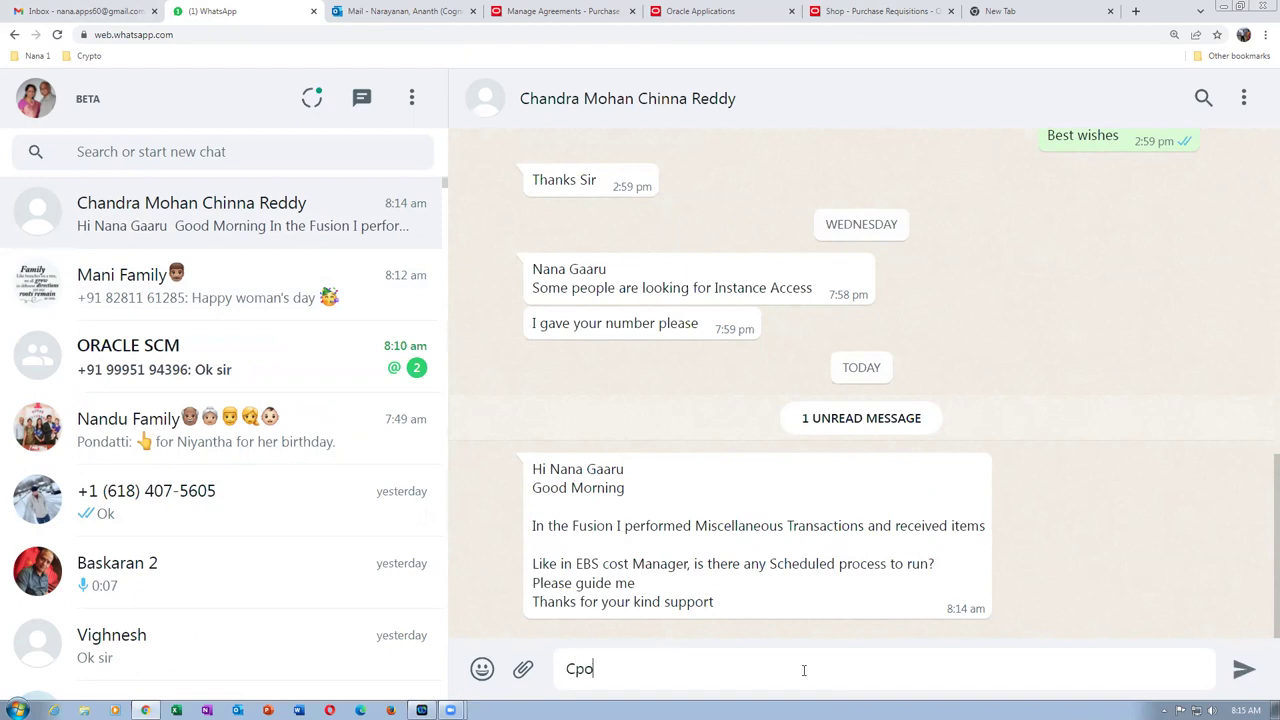
pyautogui.write('st mgr concept ')
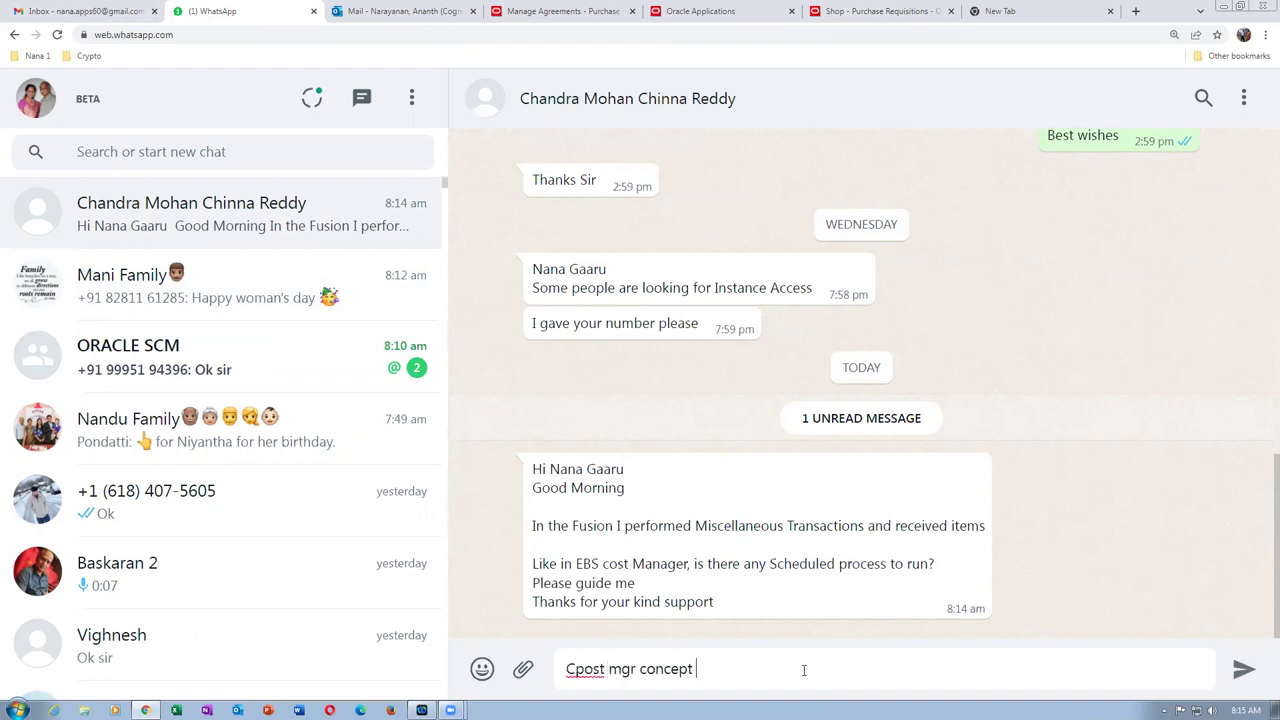
pyautogui.write('is not there in fusion')
pyautogui.press('Return')
# - Send a second reply in the same chat: "We have to run transfer trans. from inv to costing"
pyautogui.write('We')
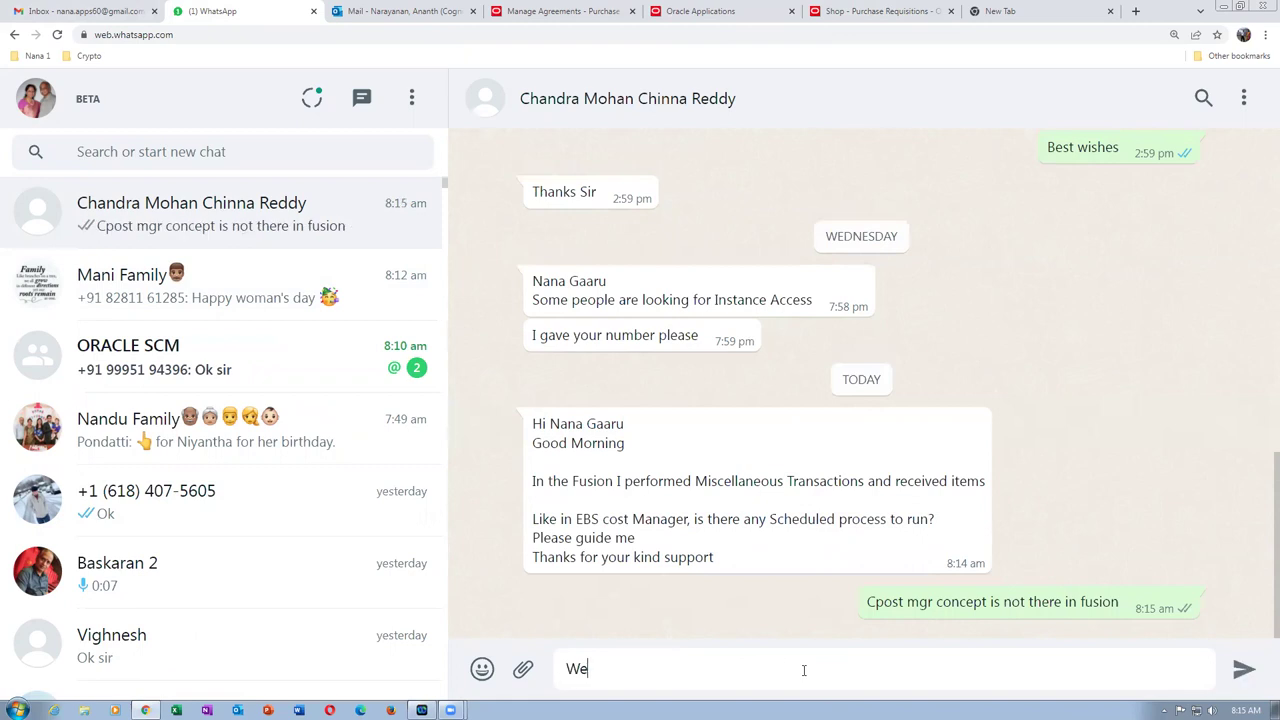
pyautogui.write(' have to run transfer trans,.')
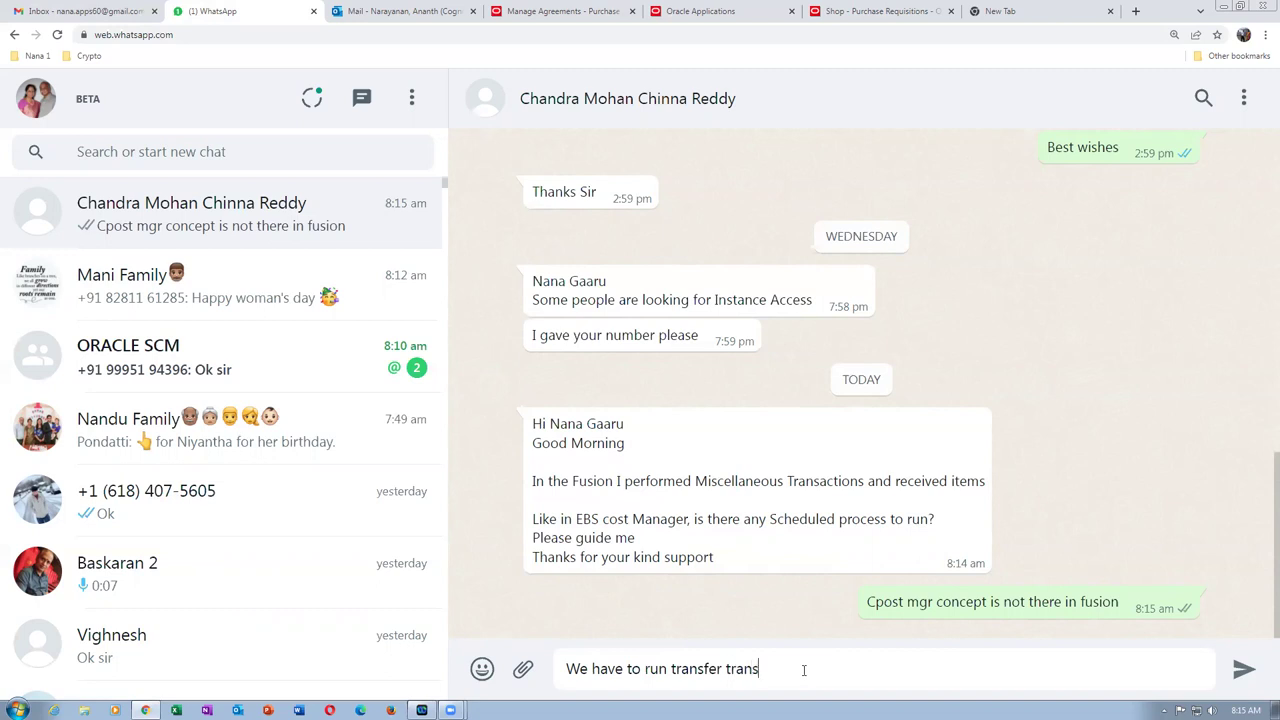
pyautogui.press('BackSpace')
pyautogui.write('. from in')
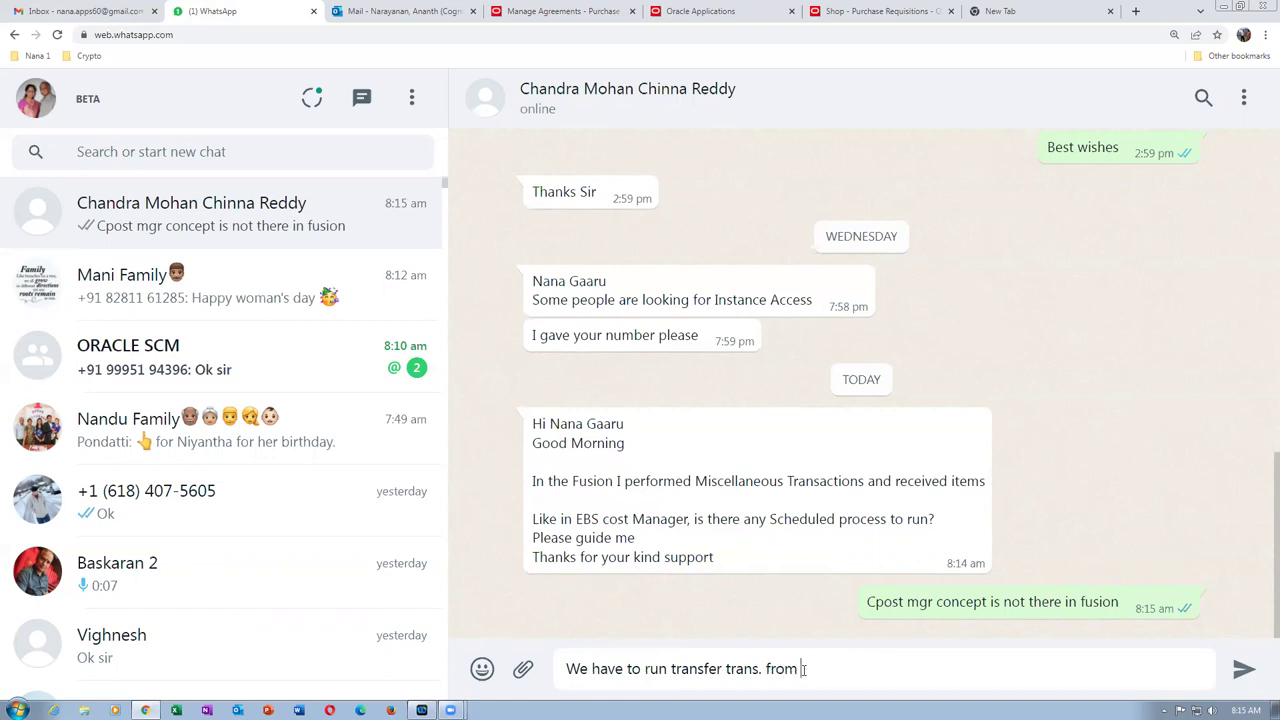
pyautogui.write('v to cods')
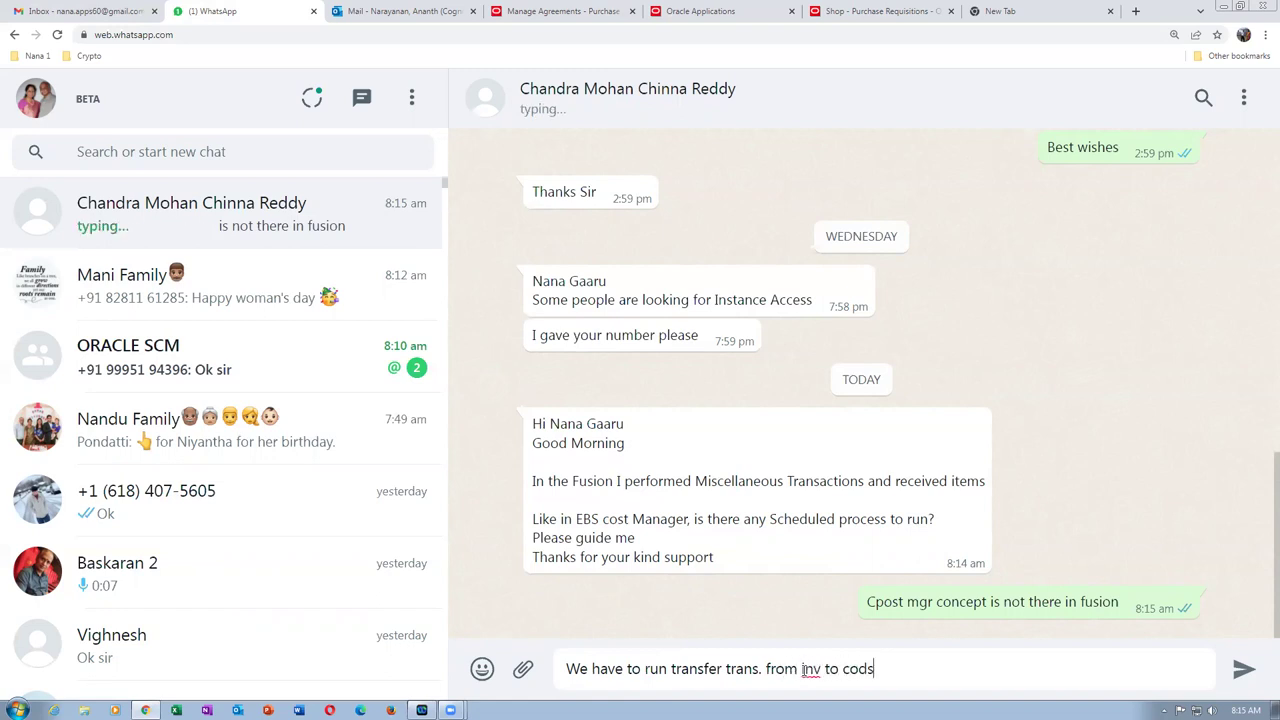
pyautogui.press('BackSpace')
pyautogui.write('sting')
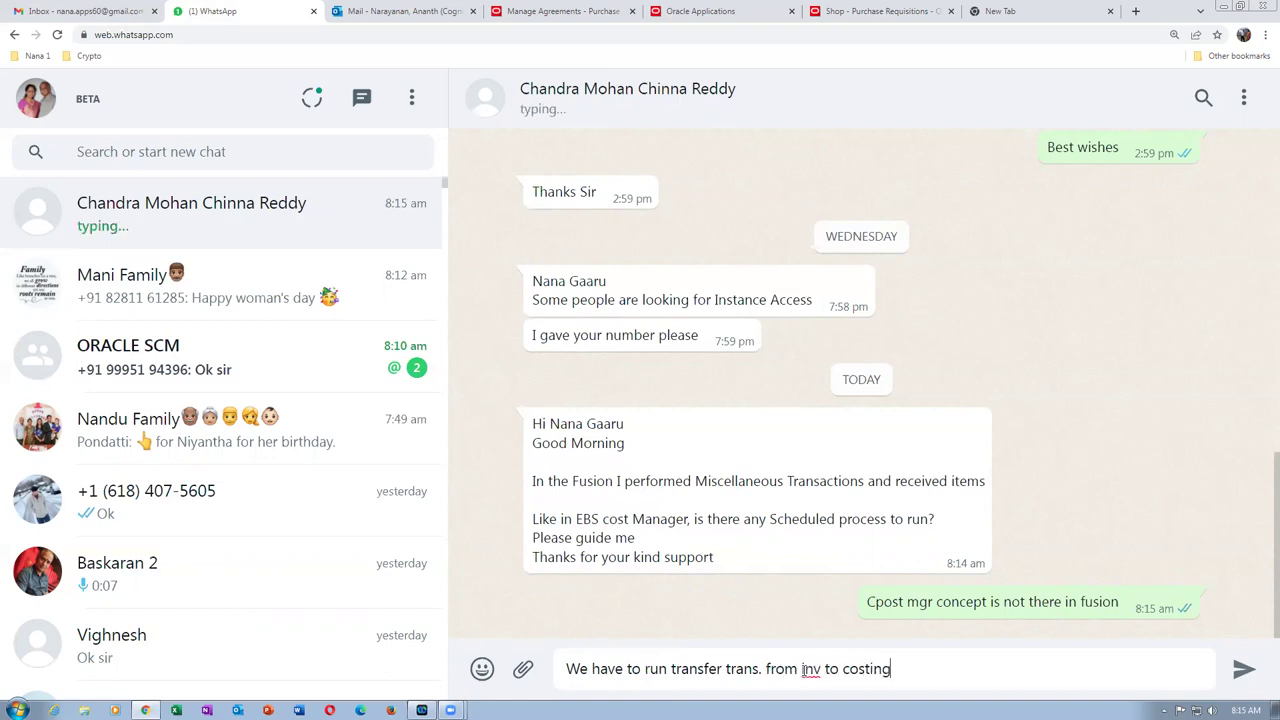
pyautogui.press('Return')
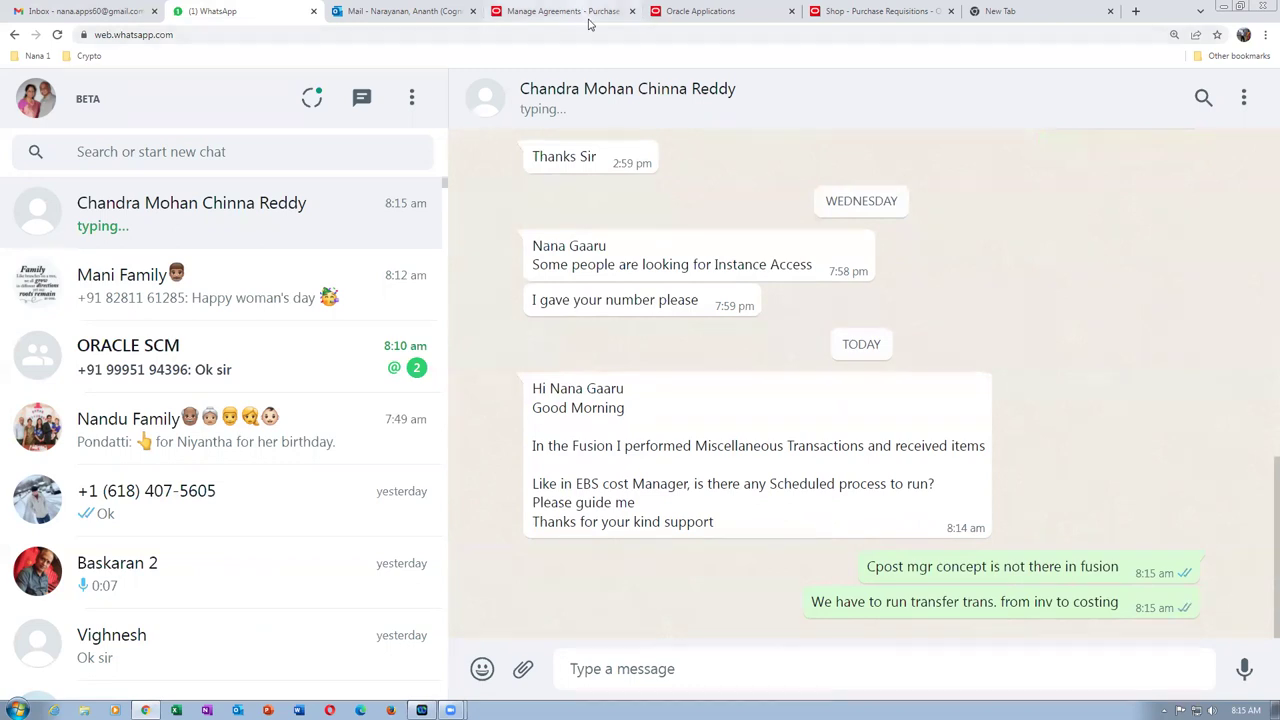
# - Return to the purchase requisition session, dismiss the approval history error and go back to editing the desktop item requisition
pyautogui.click(718, 14)
pyautogui.click(852, 13)
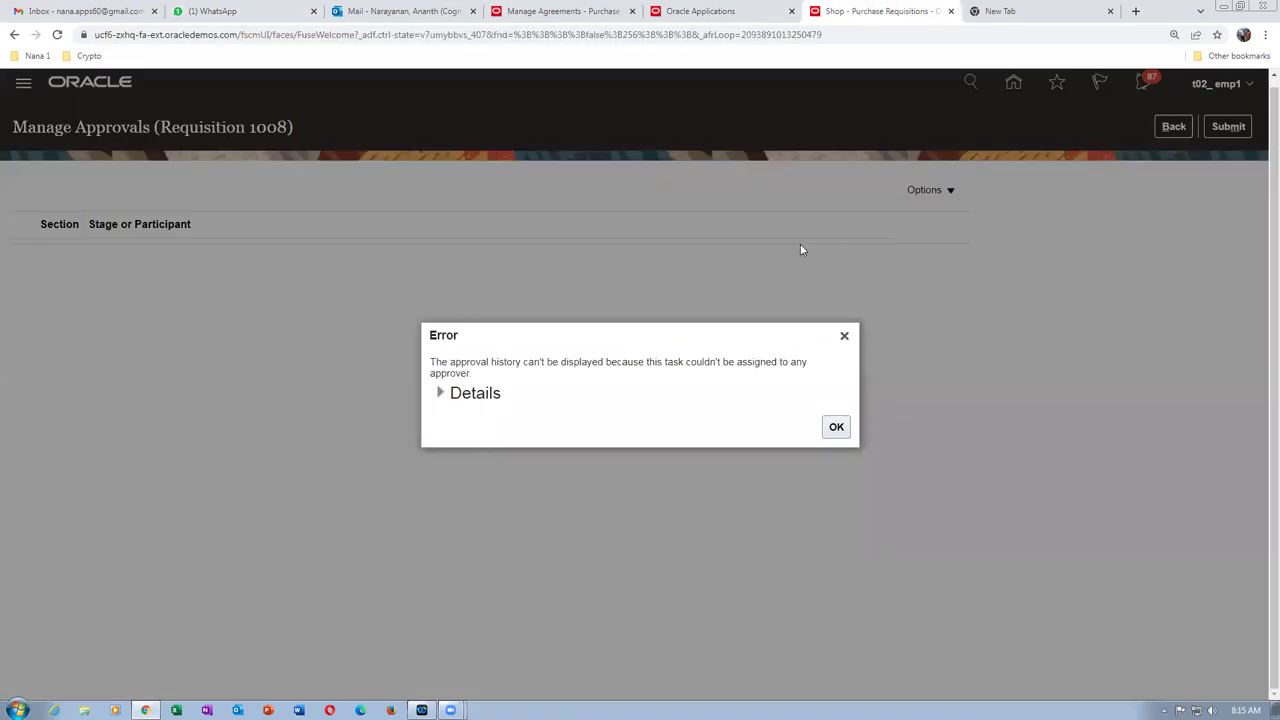
pyautogui.click(836, 427)
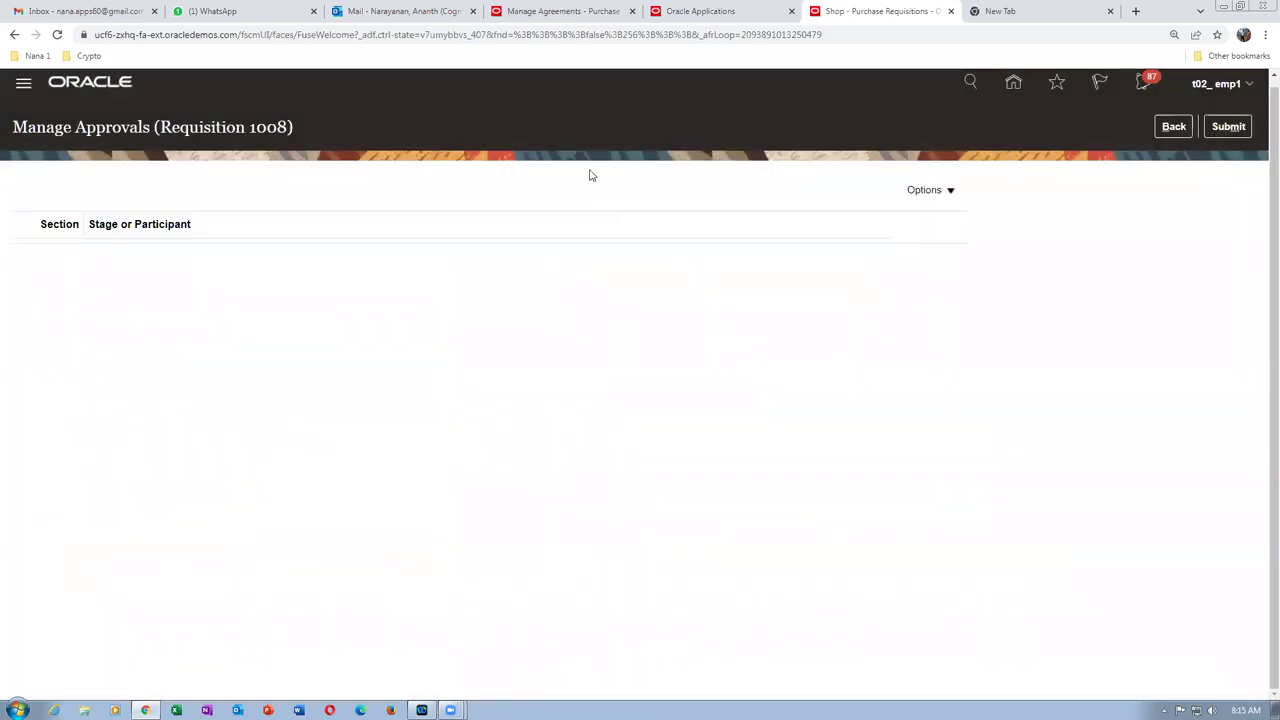
pyautogui.click(1173, 126)
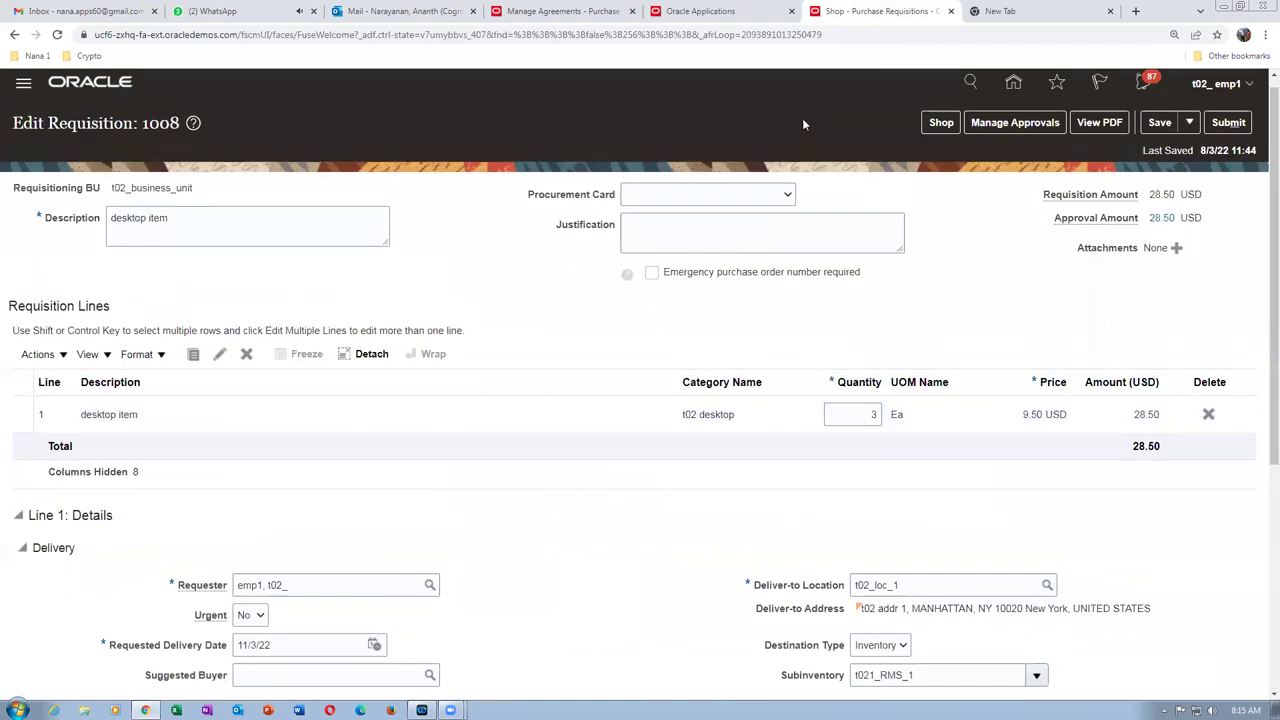
# - Open Setup and Maintenance in the other Oracle session and search for tasks matching man%req%app%
pyautogui.click(705, 12)
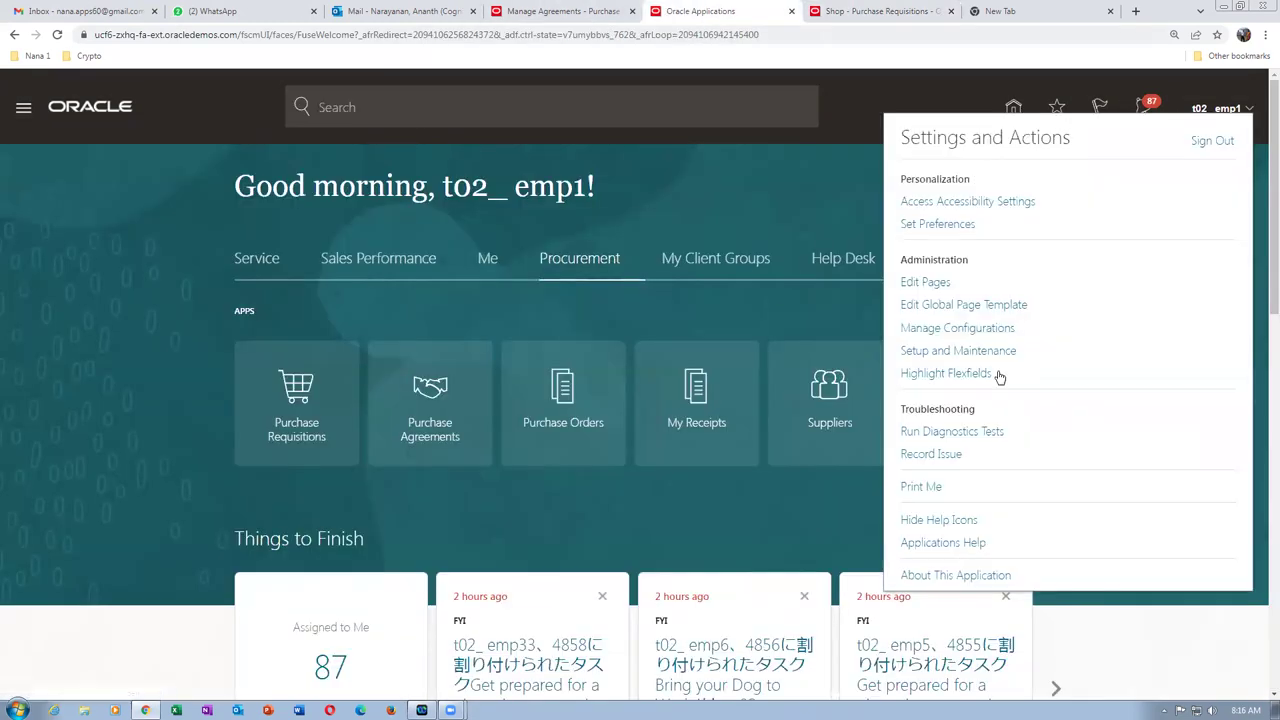
pyautogui.click(971, 355)
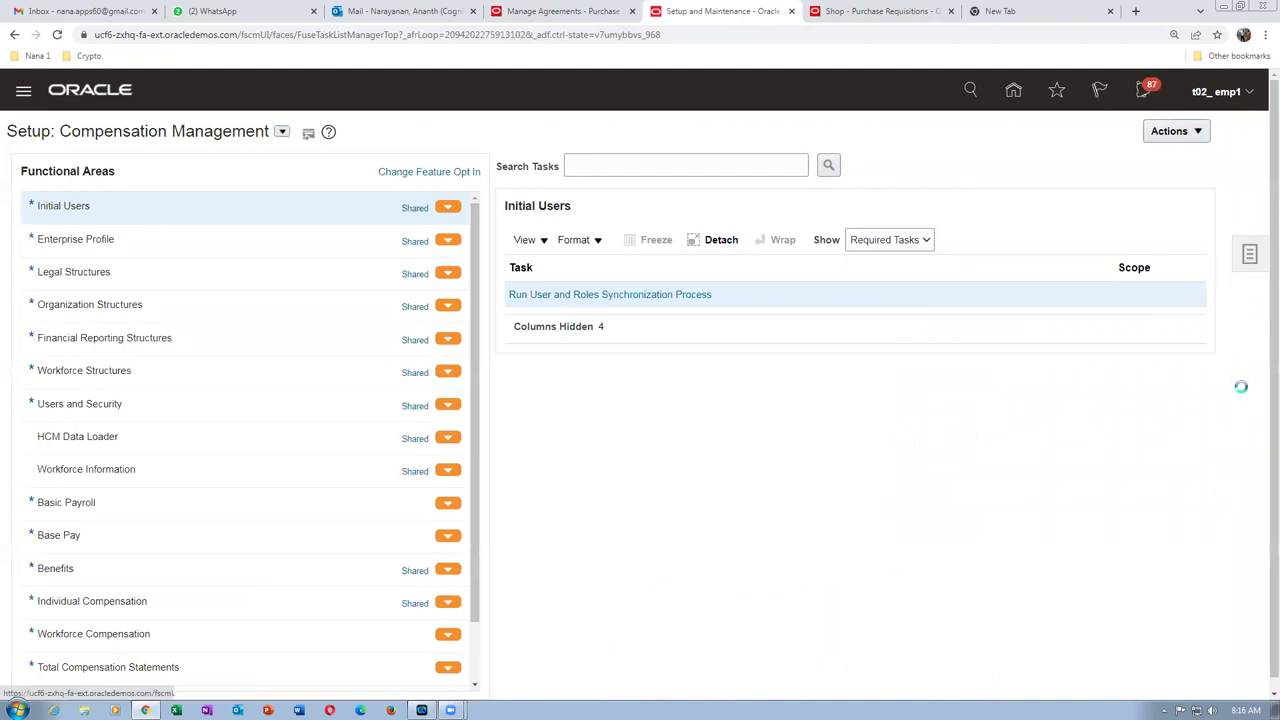
pyautogui.click(1249, 254)
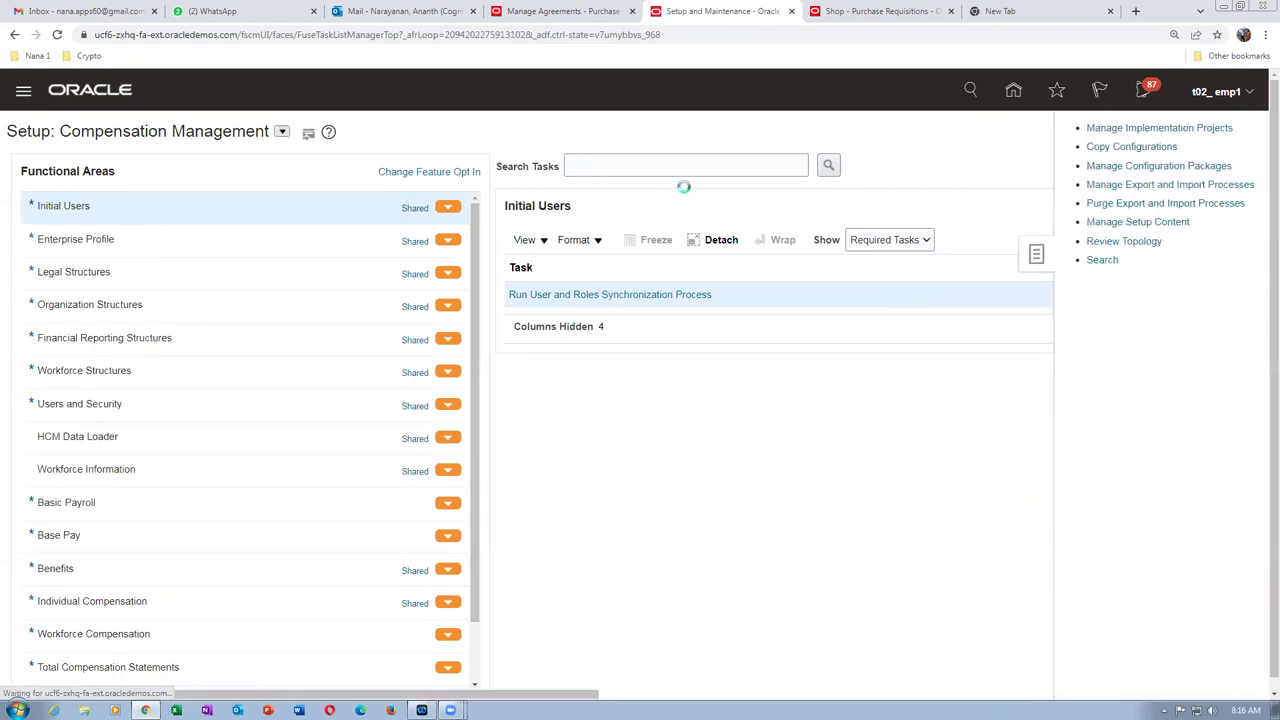
pyautogui.click(473, 169)
pyautogui.write('man%req%app%')
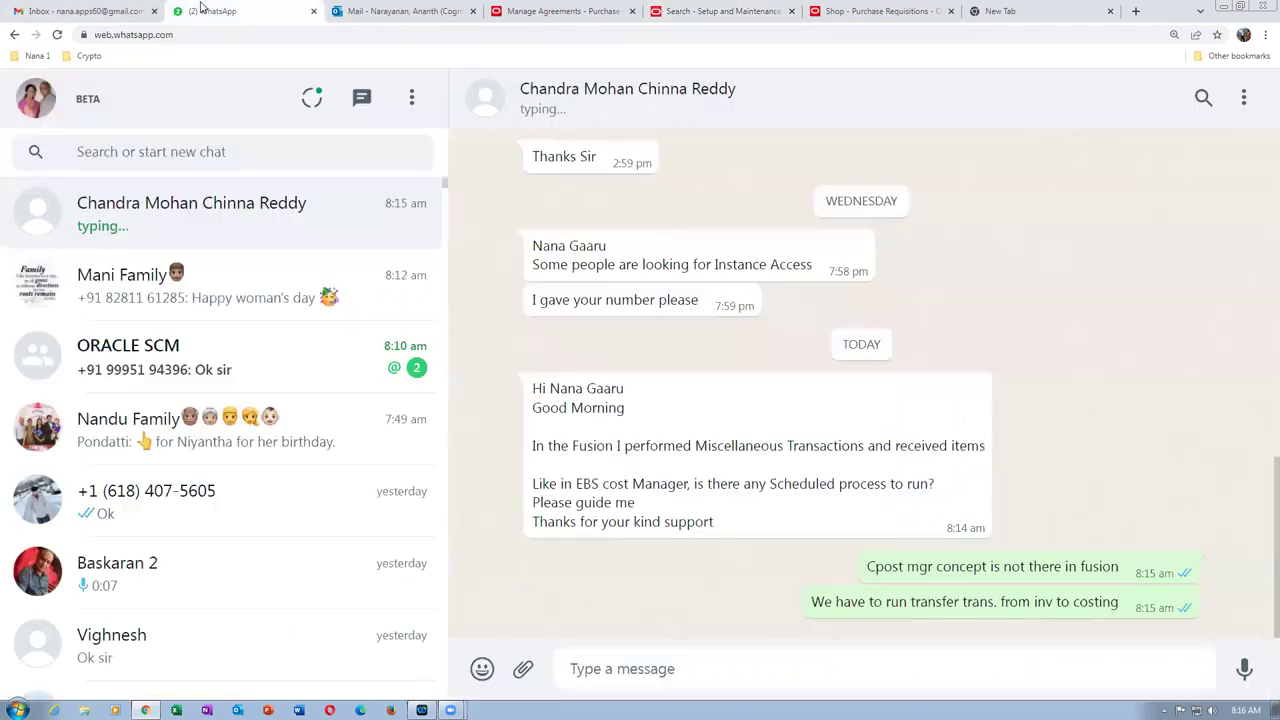
# - Check the open WhatsApp chat for new messages and return to the setup task search results
pyautogui.click(210, 11)
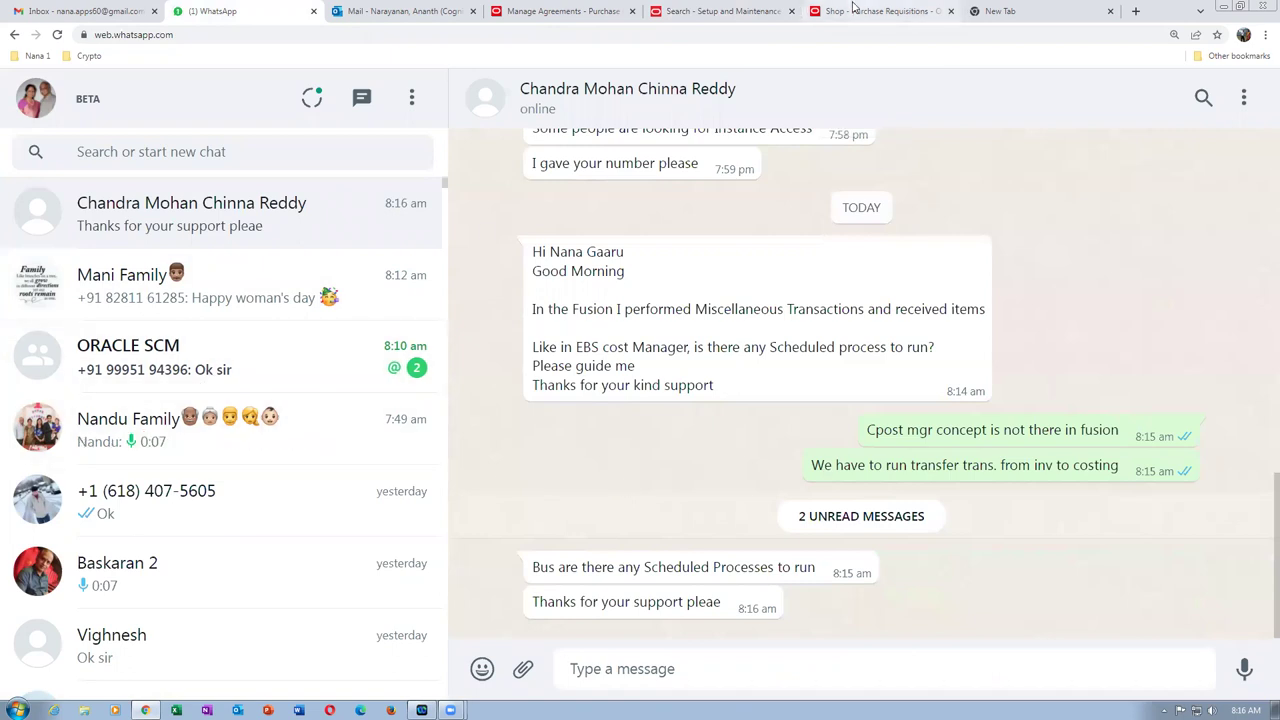
pyautogui.click(870, 11)
pyautogui.click(702, 12)
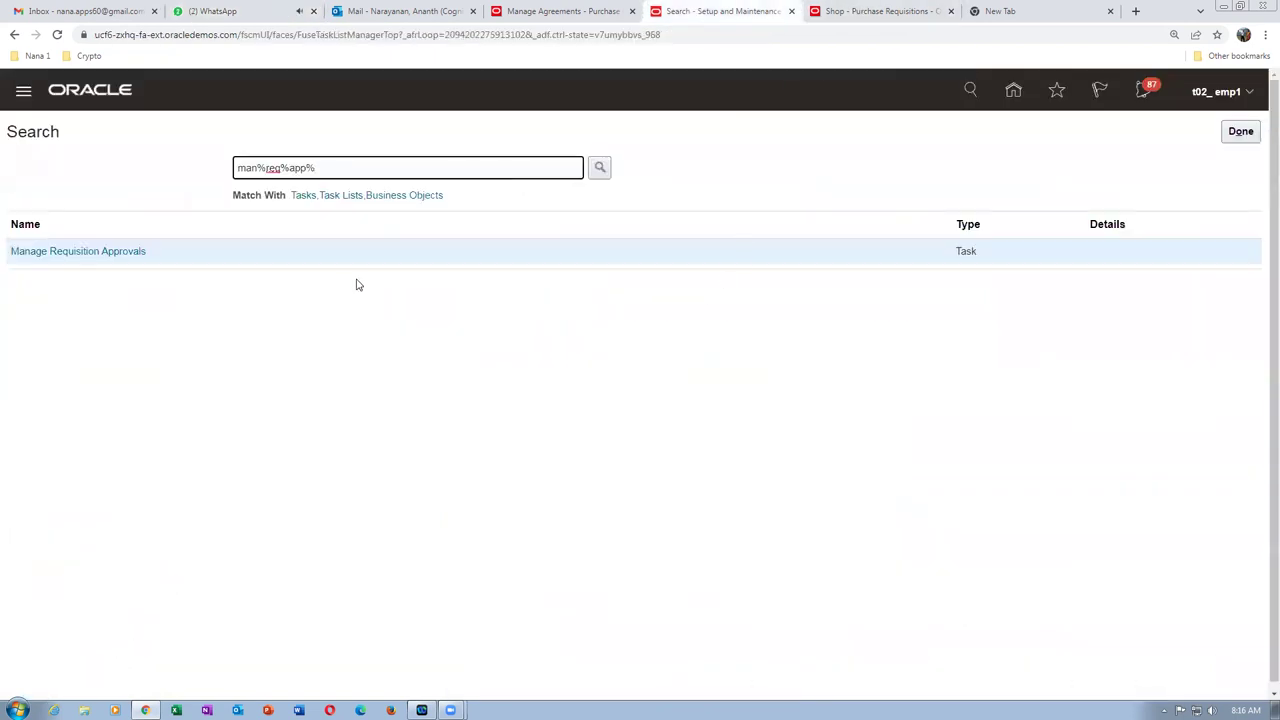
# - Open the Manage Requisition Approvals task and inspect the approval rules of the Header Consensus participant without changing them
pyautogui.click(103, 254)
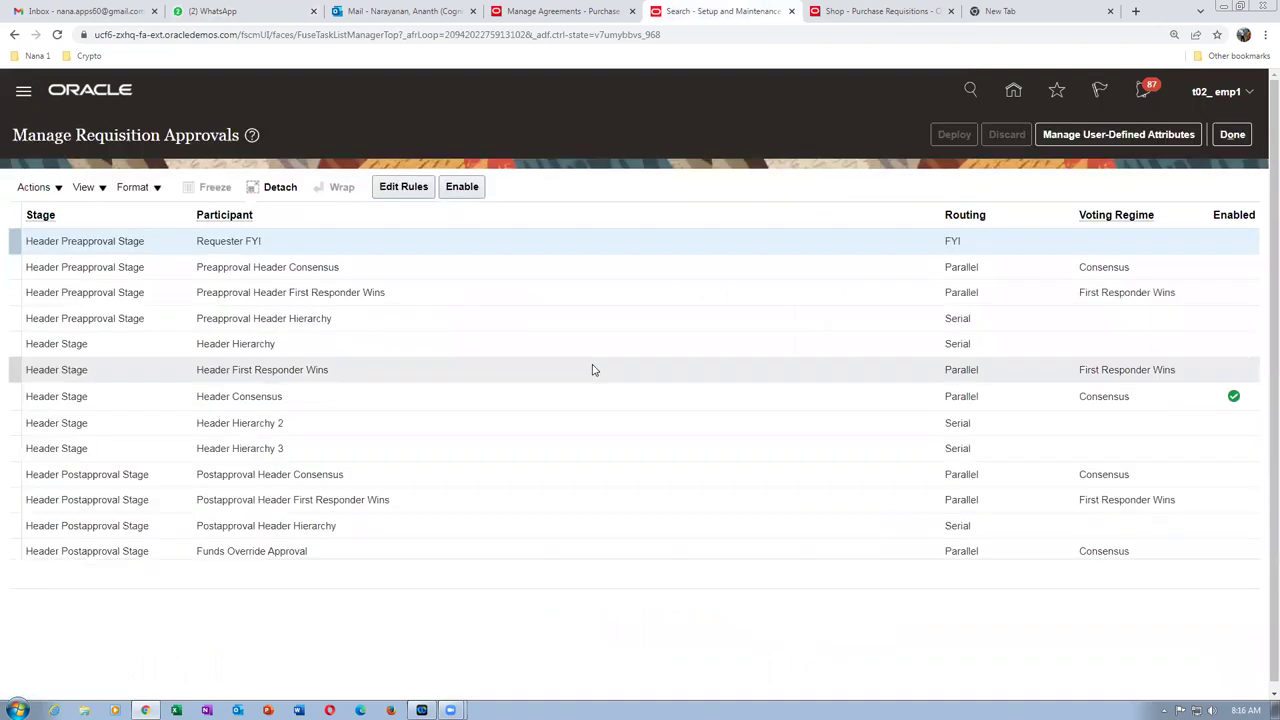
pyautogui.click(711, 400)
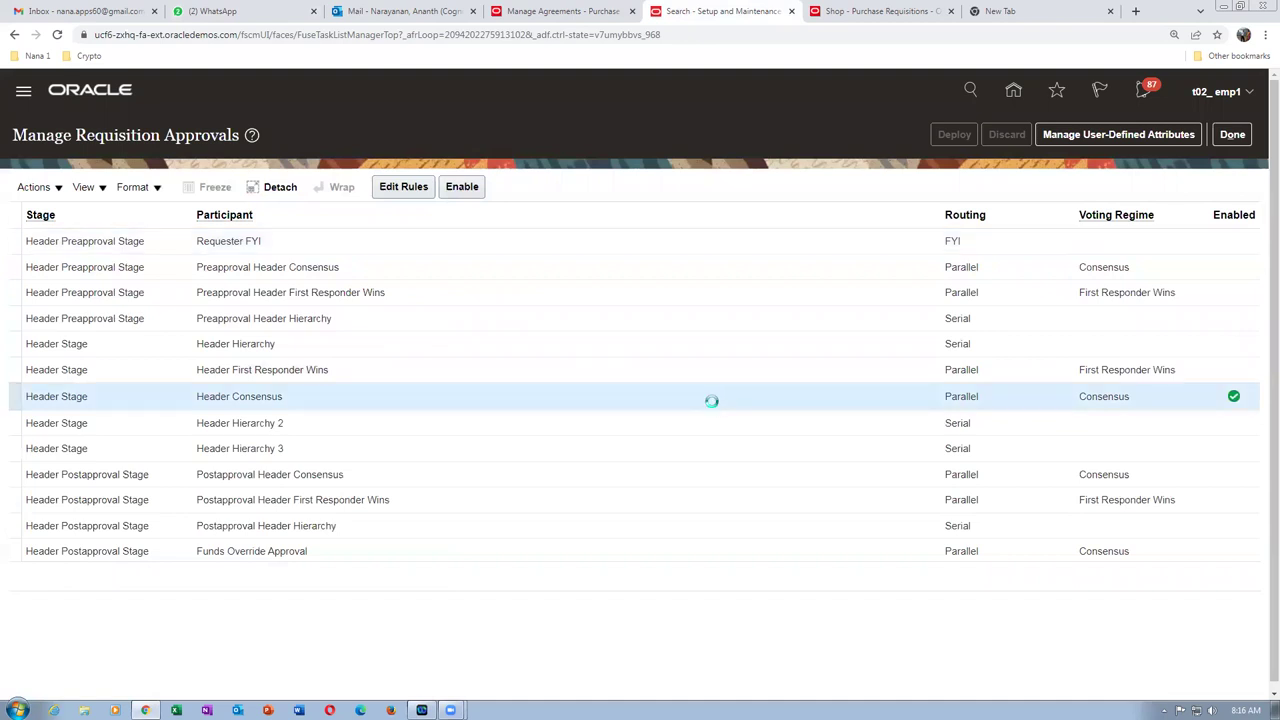
pyautogui.click(409, 193)
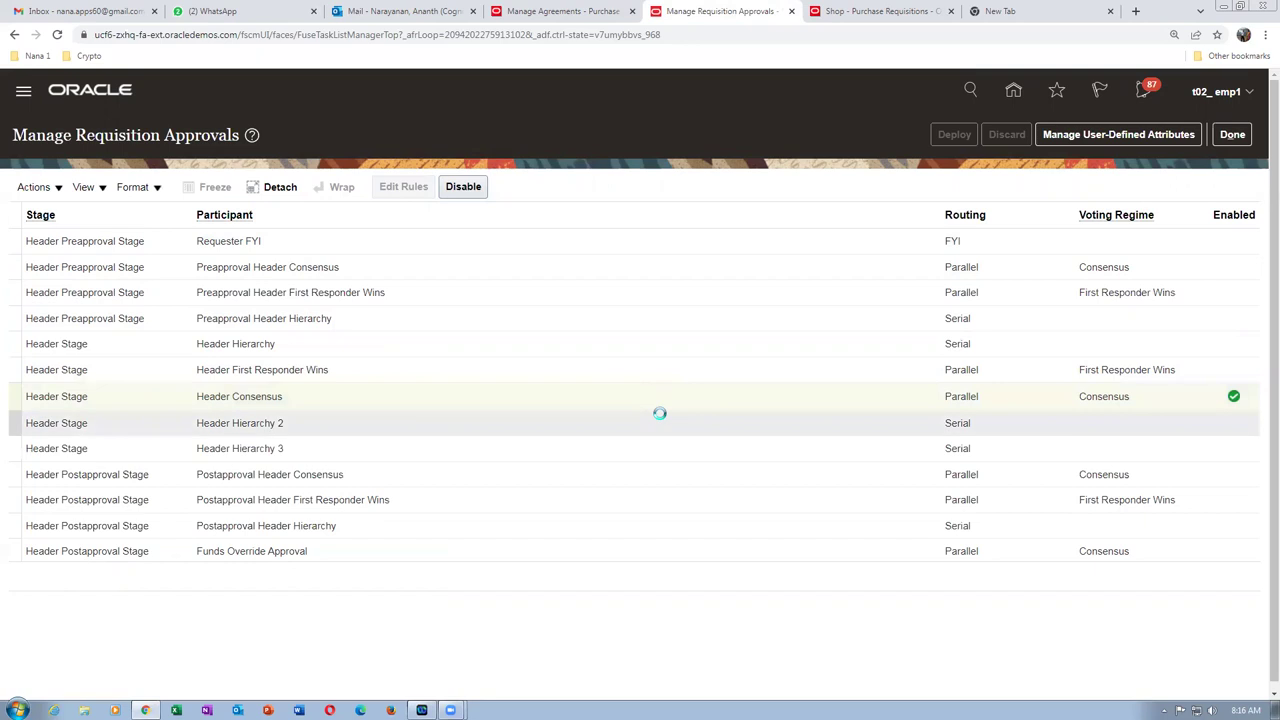
pyautogui.click(1228, 130)
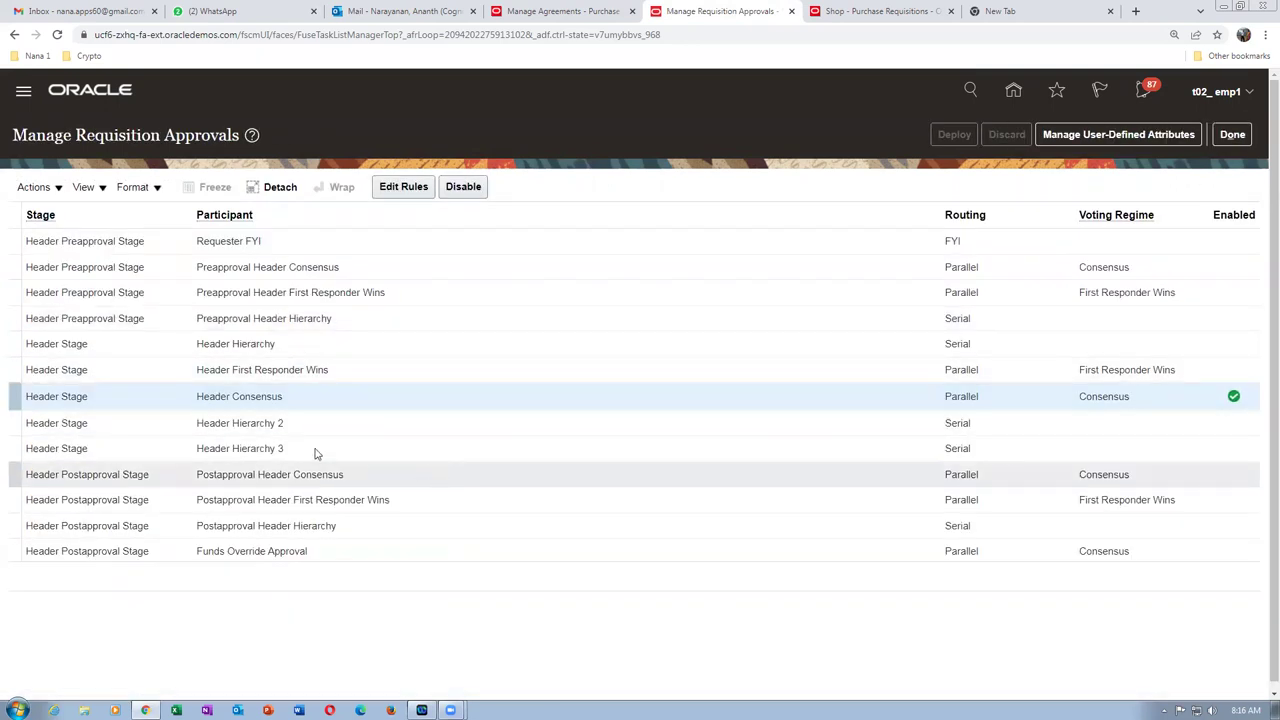
# - Review the Header Hierarchy 3 participant's approval rules, including the t02 automatic rule's conditions and actions, and leave without saving
pyautogui.click(314, 447)
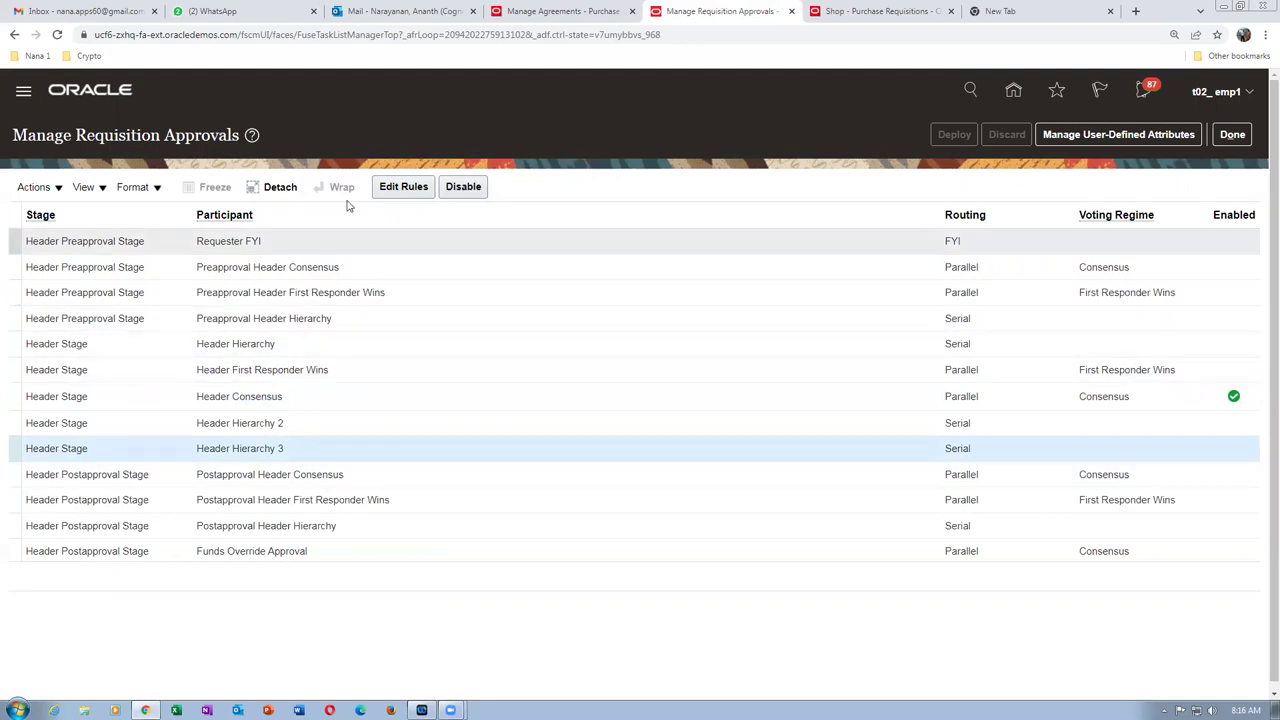
pyautogui.click(463, 186)
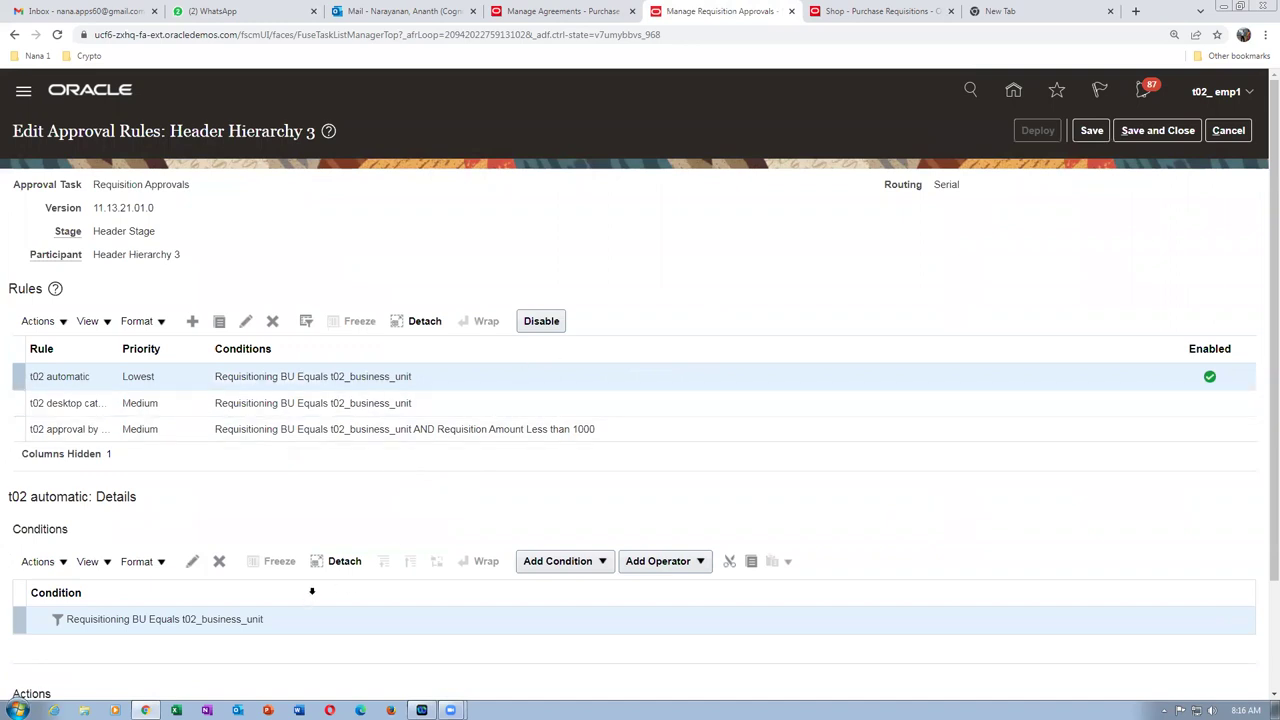
pyautogui.scroll(-2, 278, 655)
pyautogui.scroll(2, 285, 643)
pyautogui.click(1238, 136)
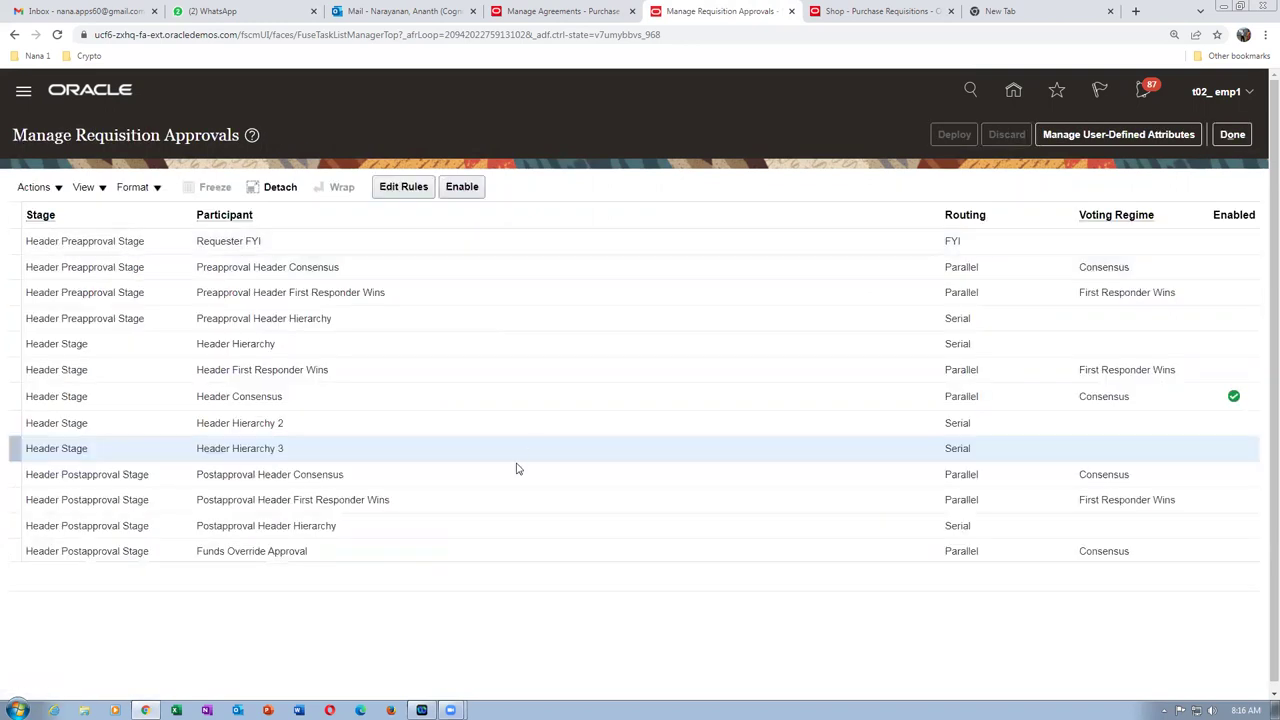
# - Enable the Header Hierarchy 3 participant and disable the Header Consensus participant for requisition approvals
pyautogui.click(465, 190)
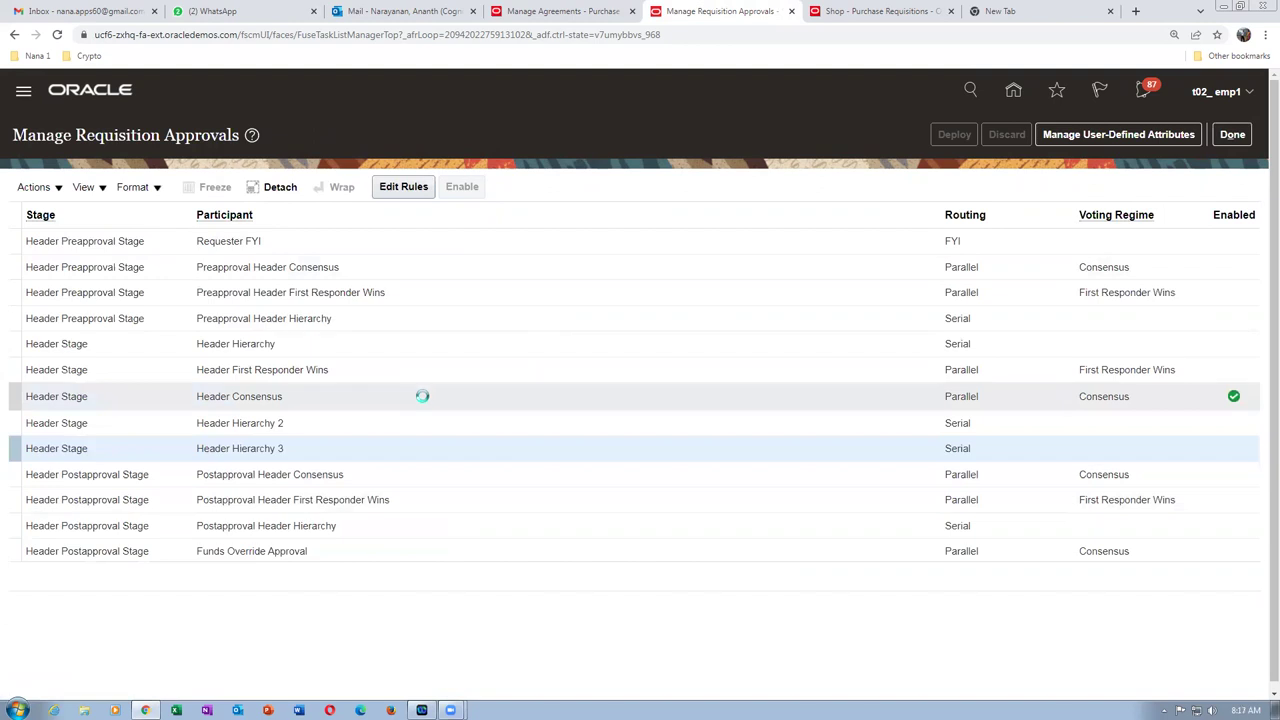
pyautogui.click(422, 396)
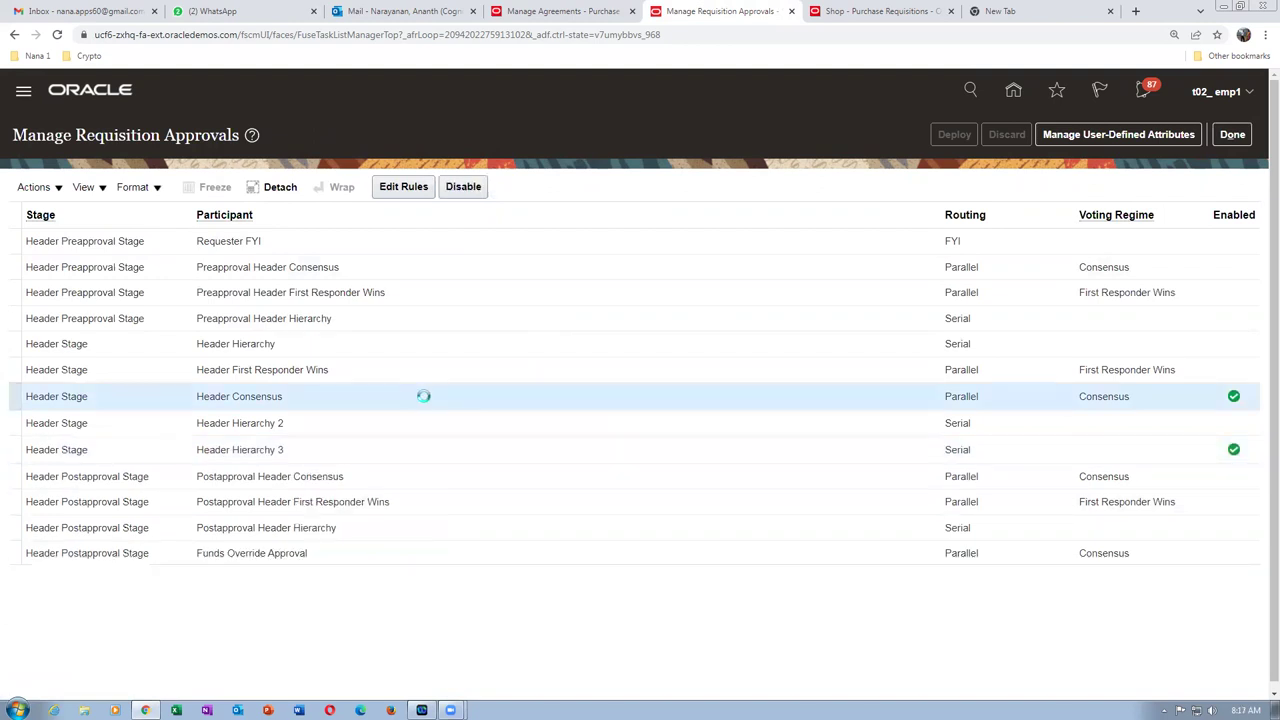
pyautogui.click(466, 190)
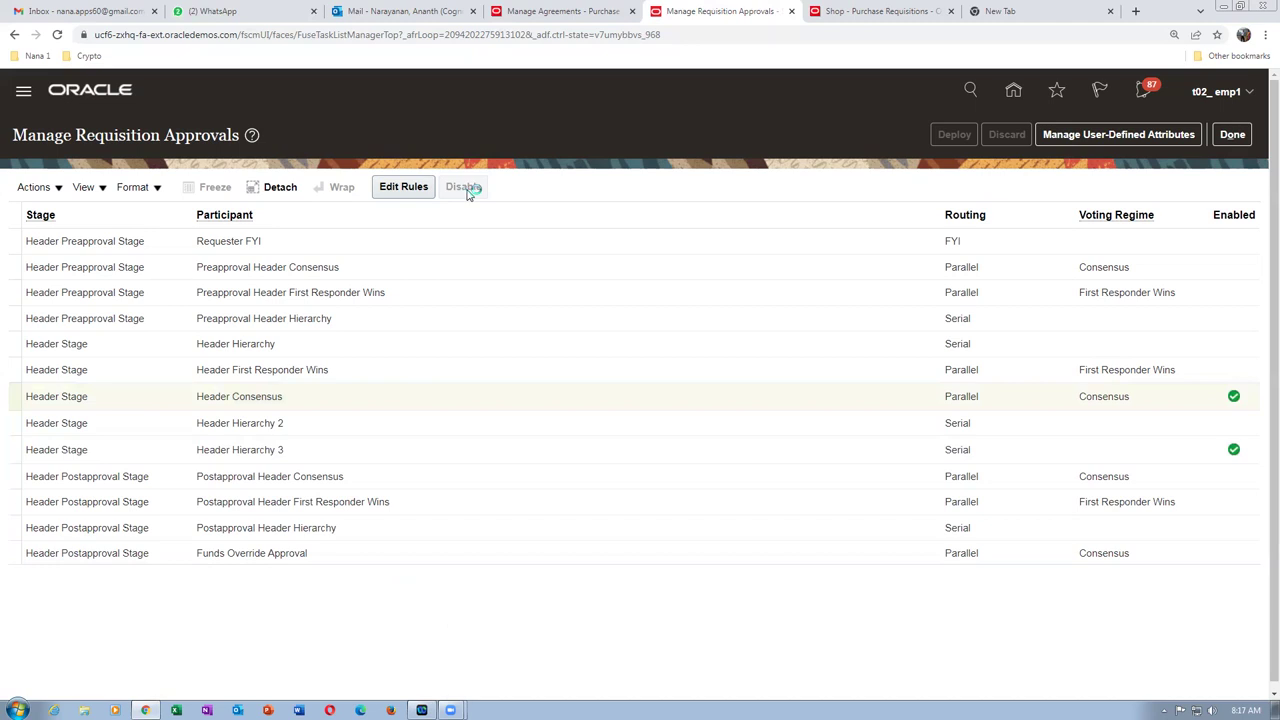
# - Generate the approval flow for the desktop item requisition, check its Header Hierarchy 3 assignee and submit the requisition
pyautogui.click(865, 11)
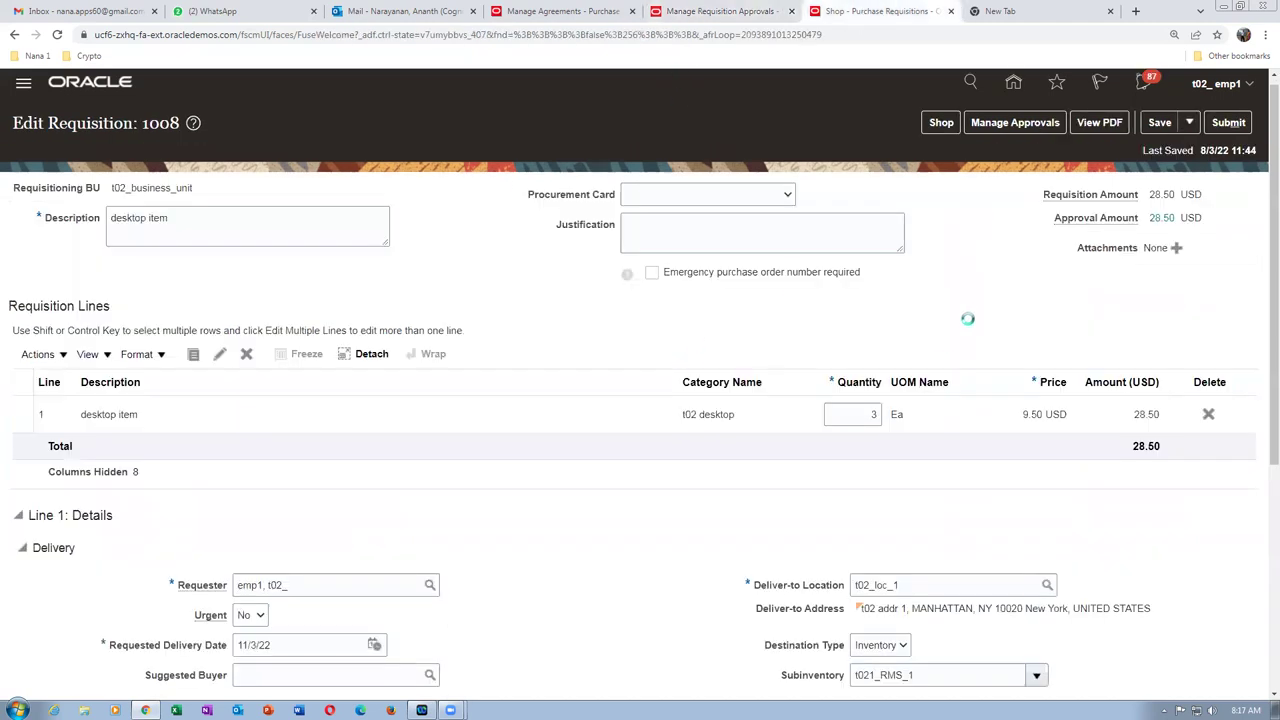
pyautogui.click(1022, 122)
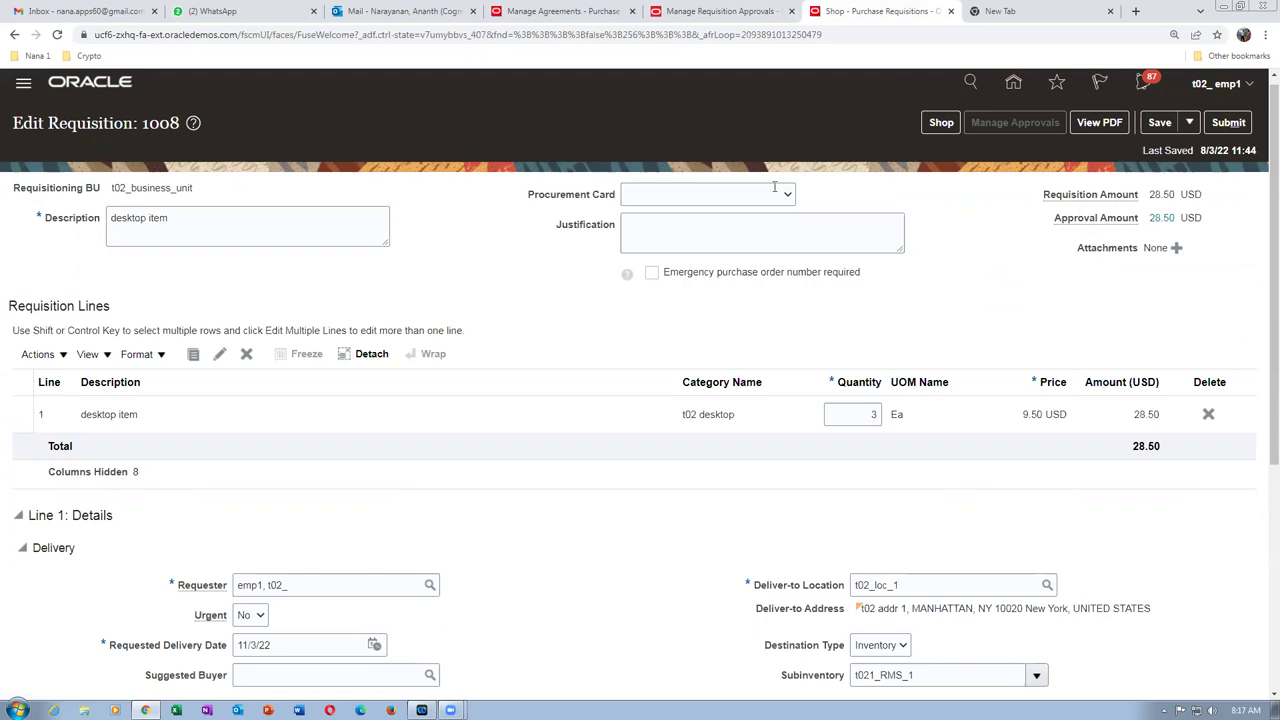
pyautogui.click(735, 11)
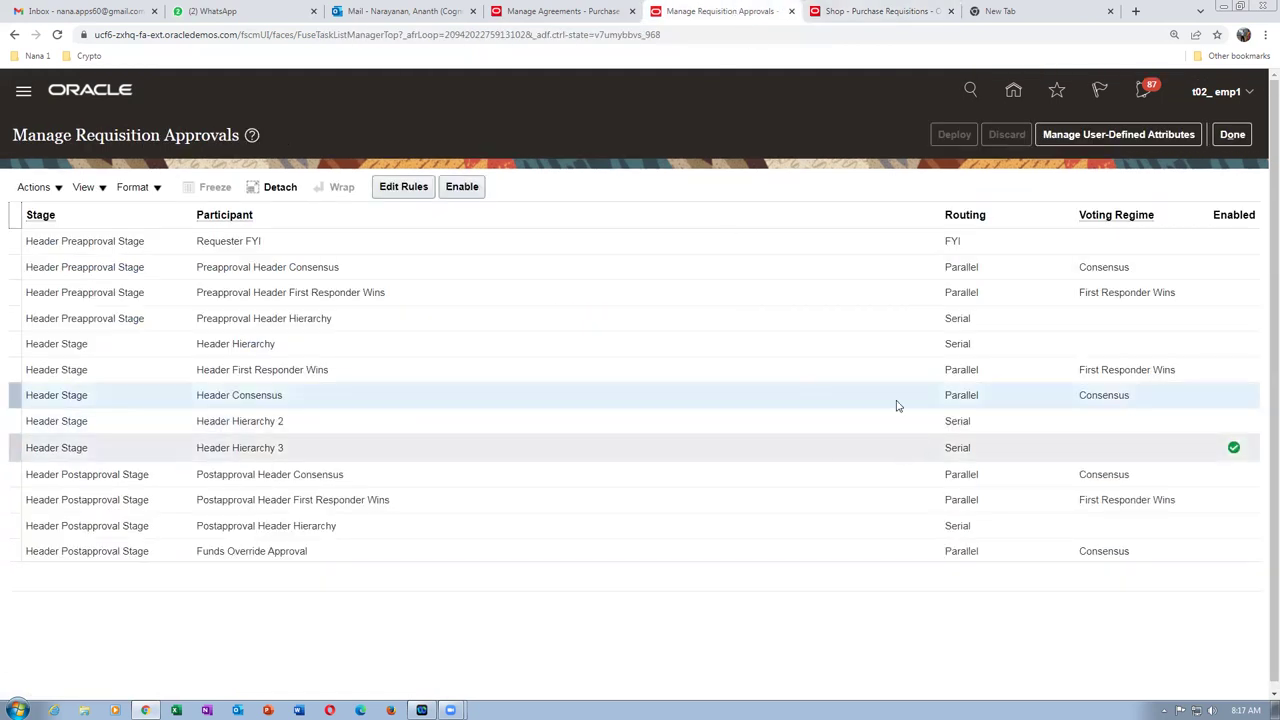
pyautogui.click(840, 11)
pyautogui.moveTo(127, 470)
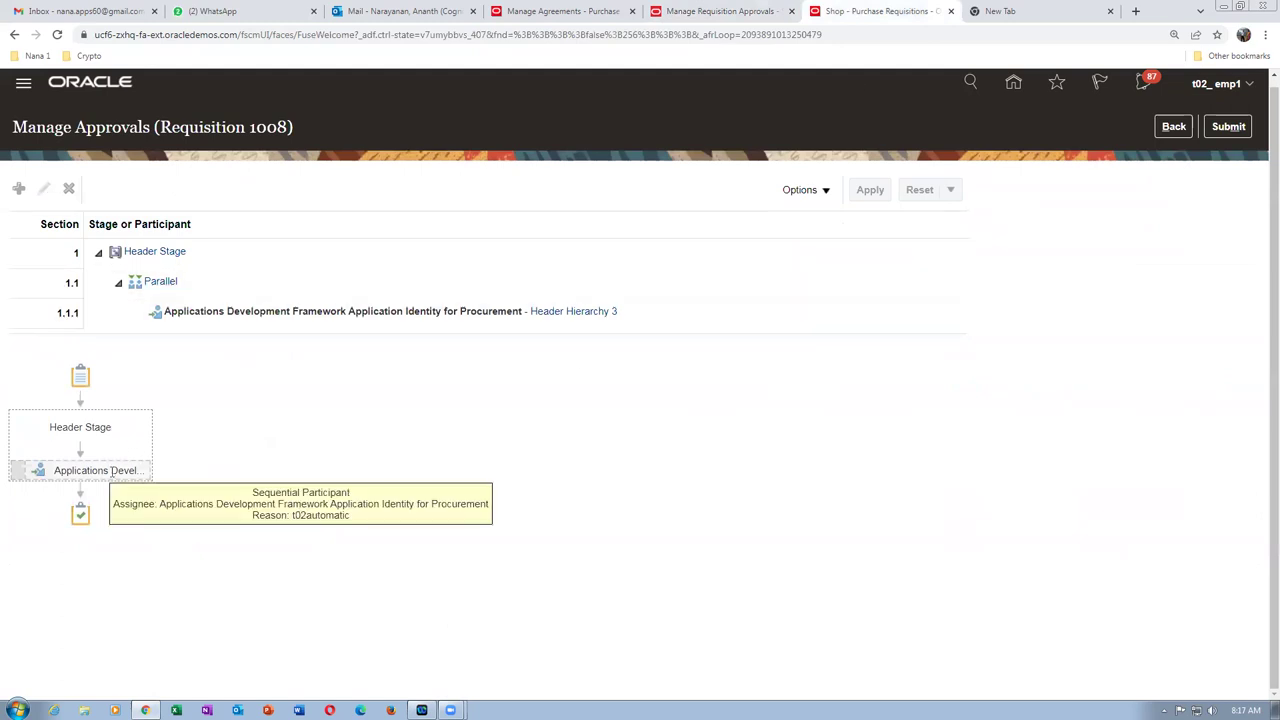
pyautogui.click(1230, 132)
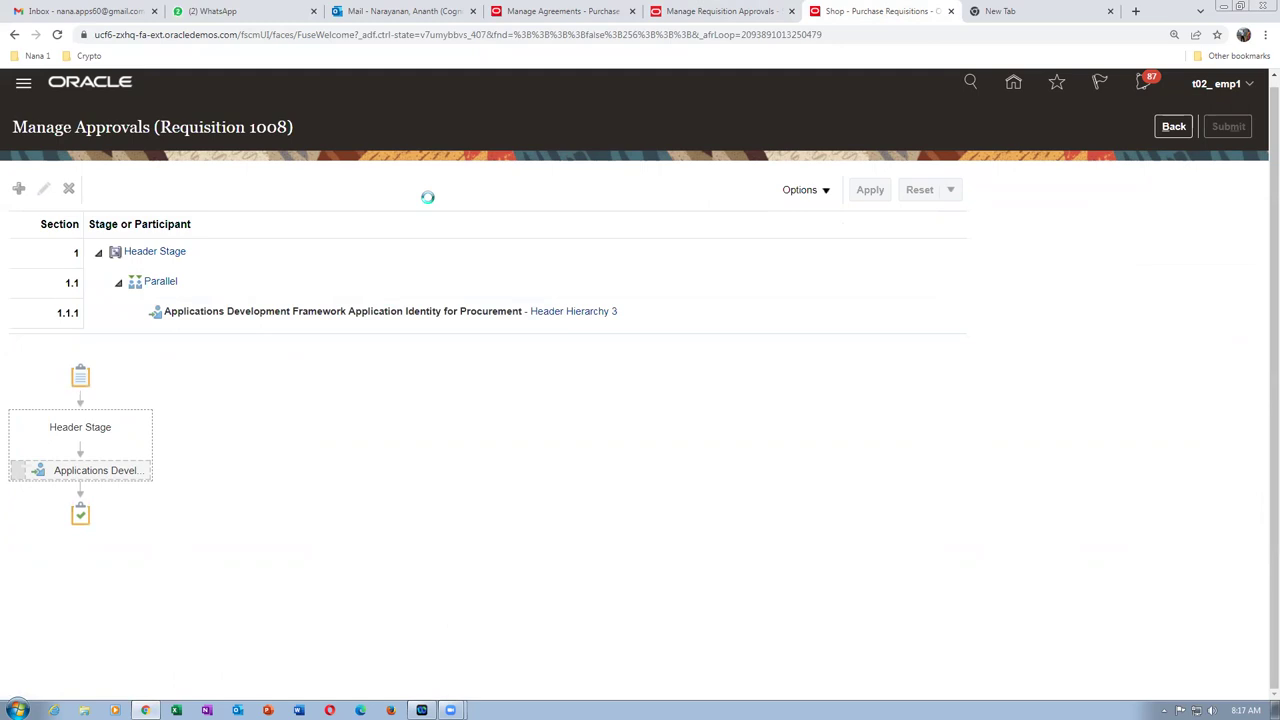
# - Leave Manage Requisition Approvals, search the setup tasks for man%doc%app% and open Manage Purchasing Document Approvals
pyautogui.click(697, 10)
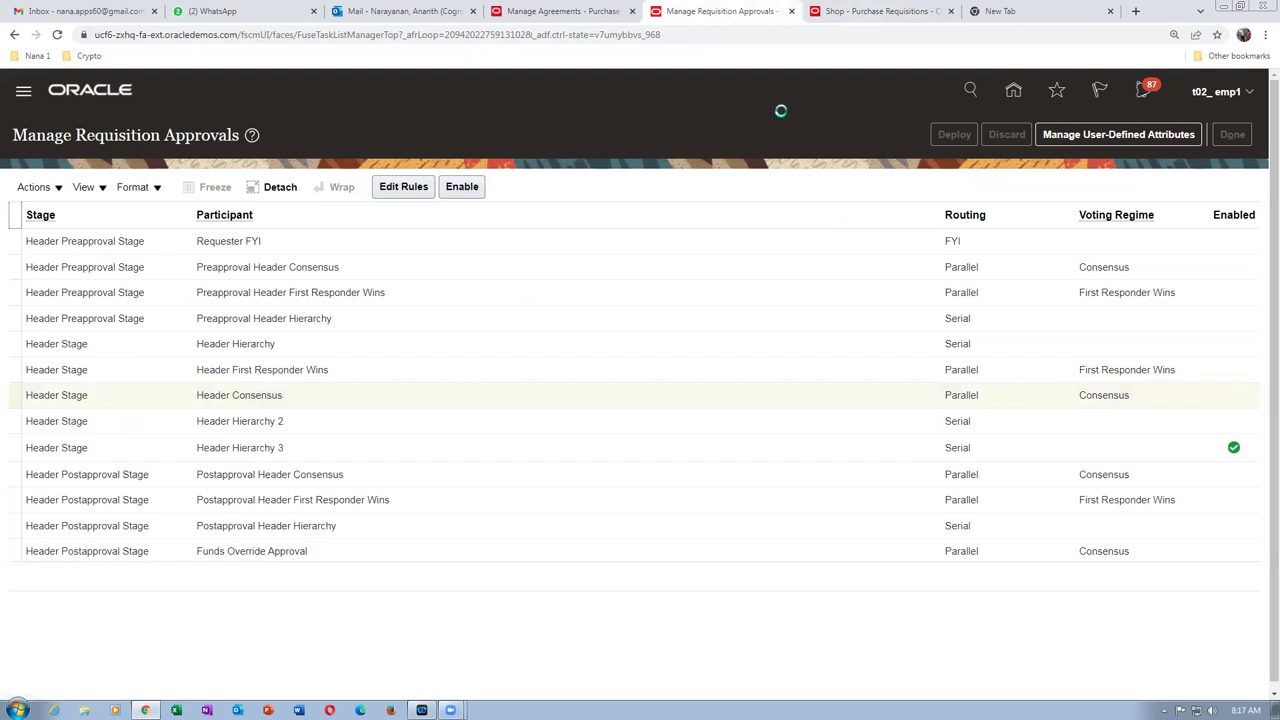
pyautogui.tripleClick(349, 172)
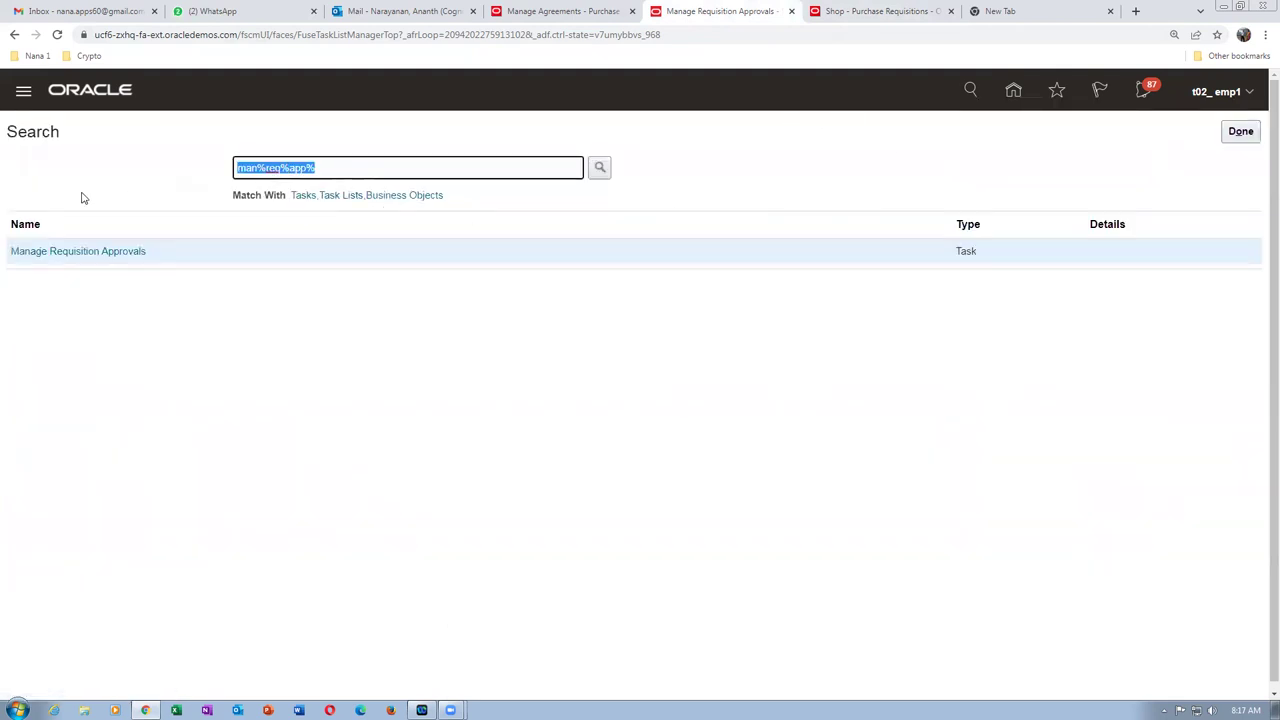
pyautogui.write('man%do')
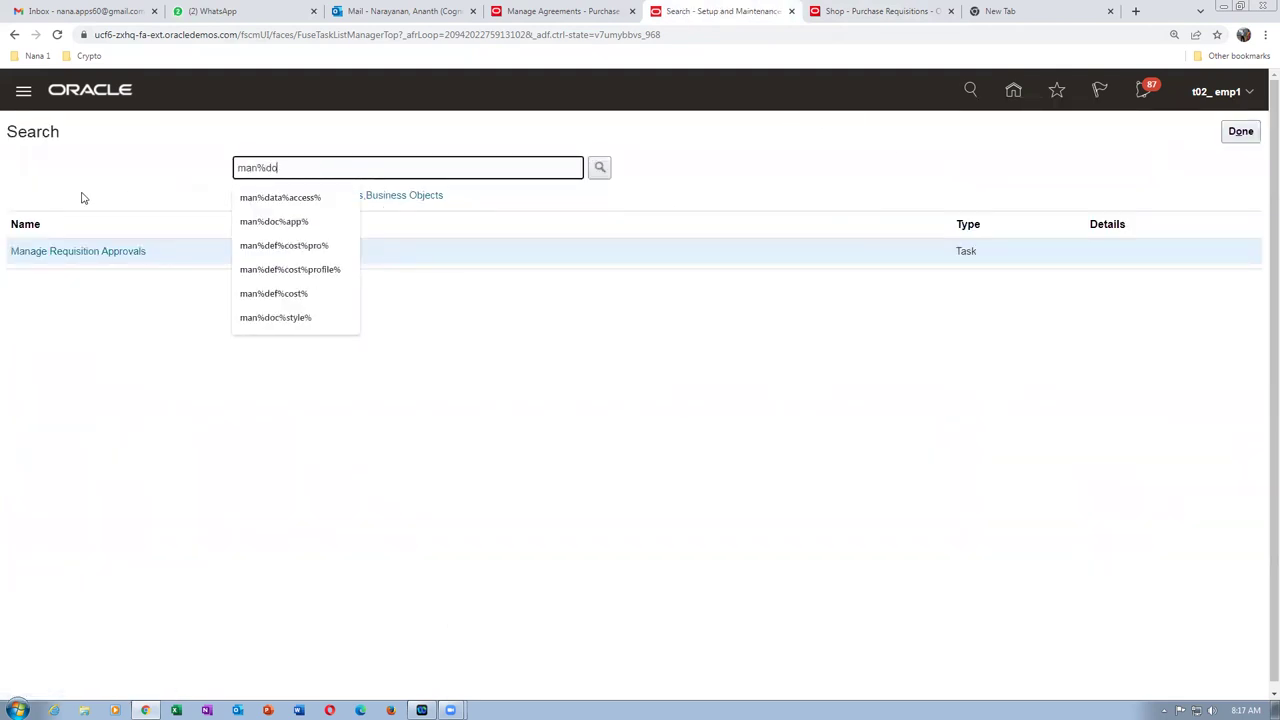
pyautogui.write('c%app%')
pyautogui.press('Return')
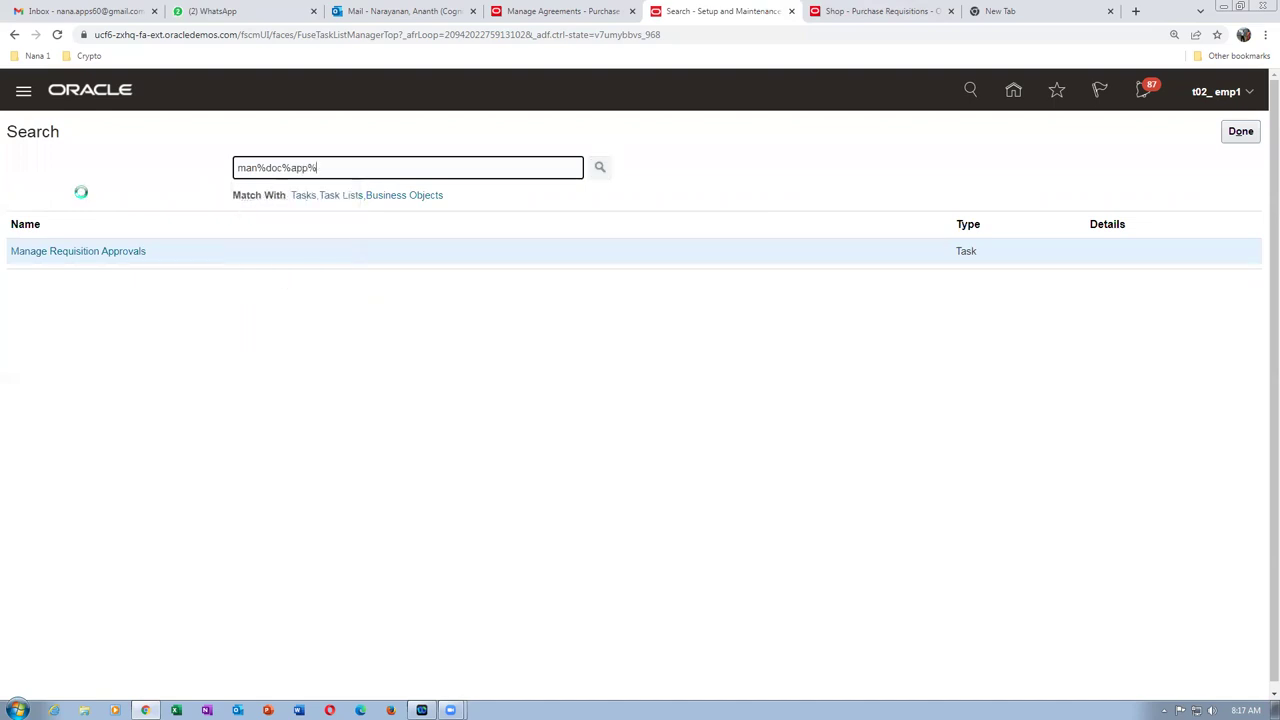
pyautogui.click(83, 255)
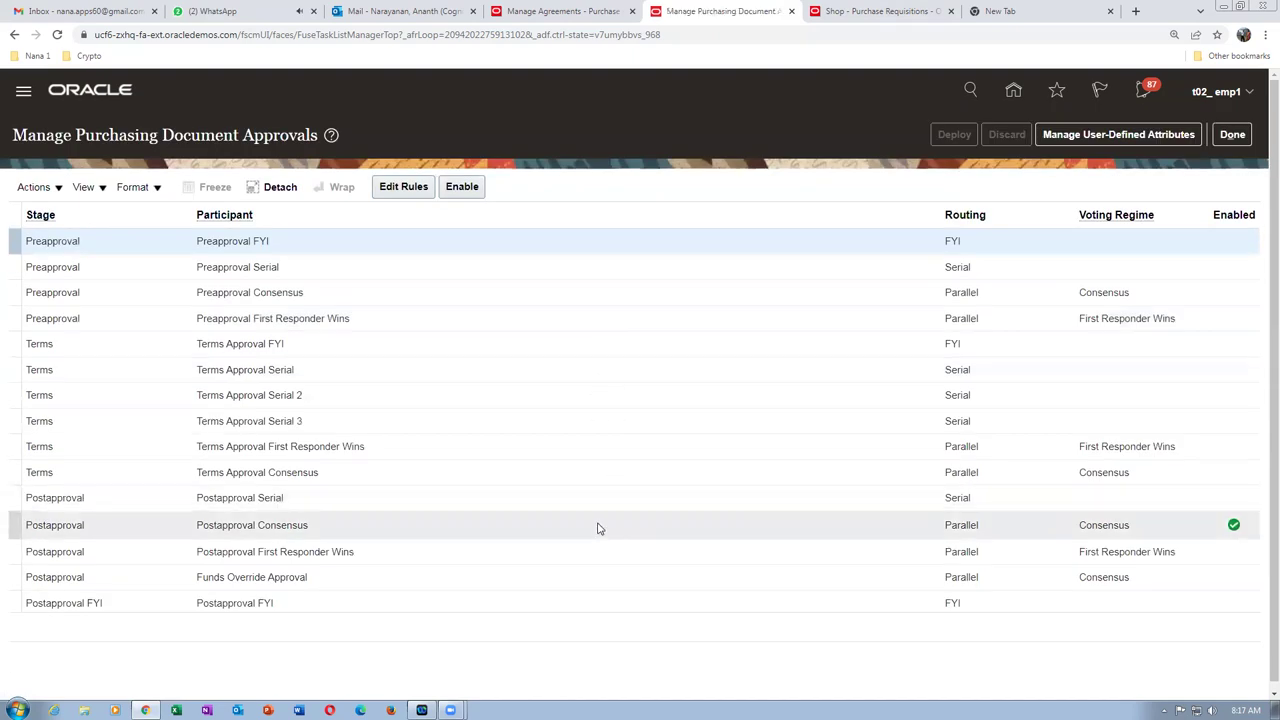
# - Review the Postapproval Consensus participant's approval rule, including its conditions and action, and leave without saving
pyautogui.click(593, 525)
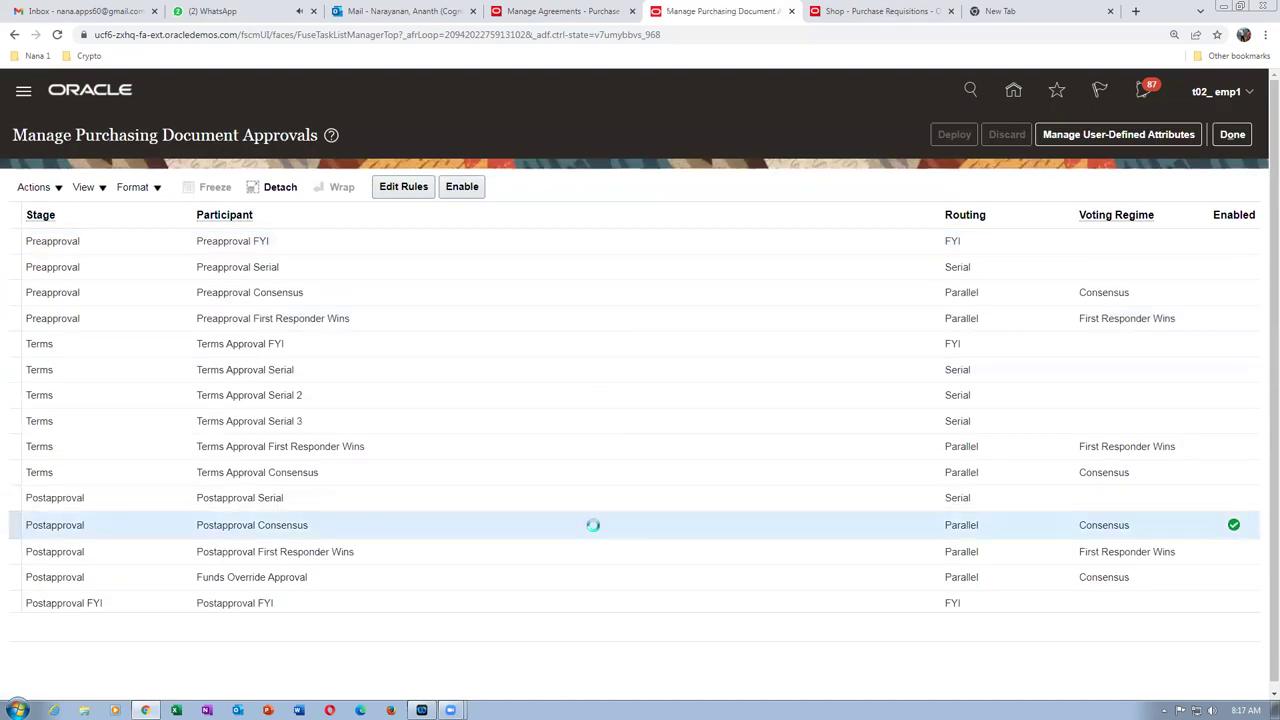
pyautogui.click(404, 187)
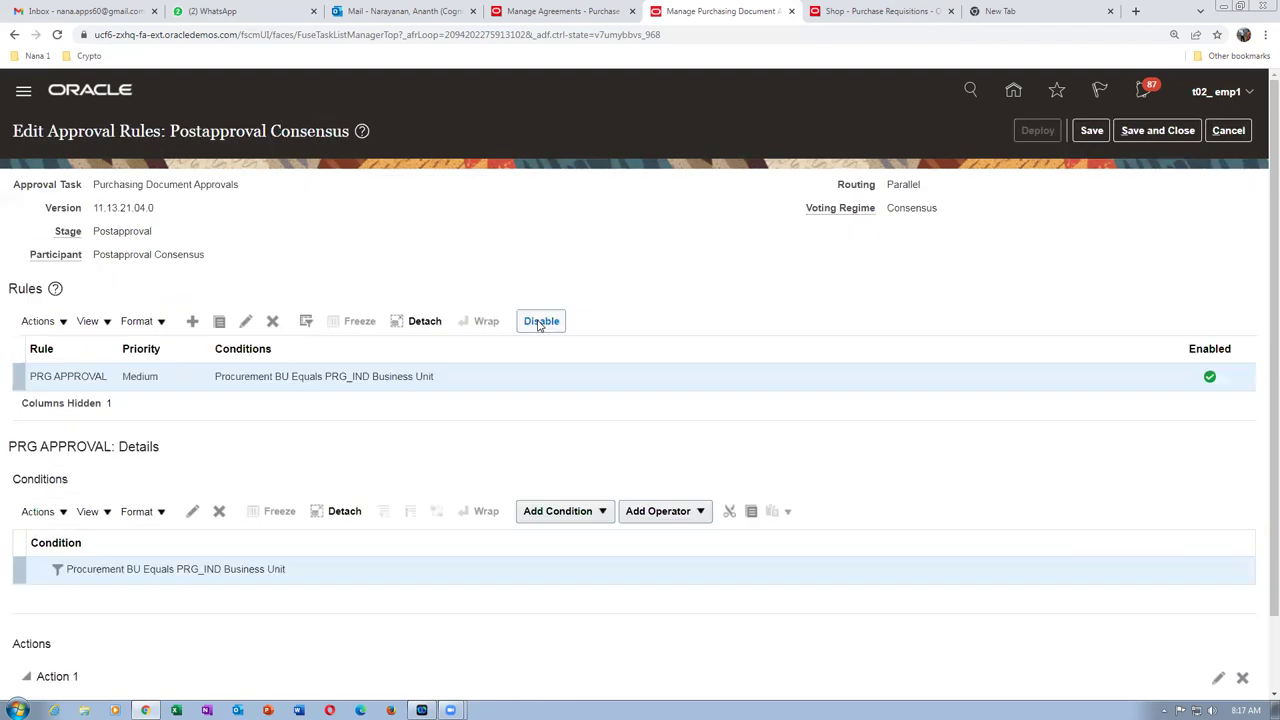
pyautogui.scroll(-2, 431, 437)
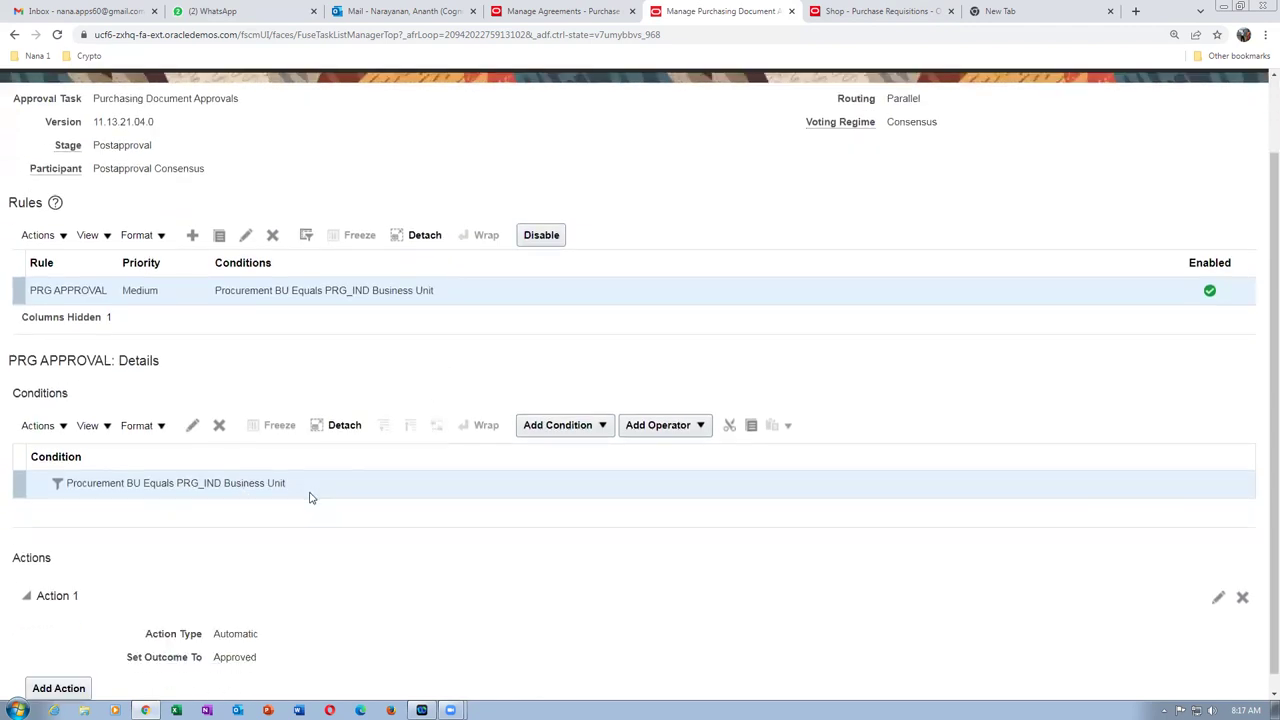
pyautogui.scroll(2, 322, 500)
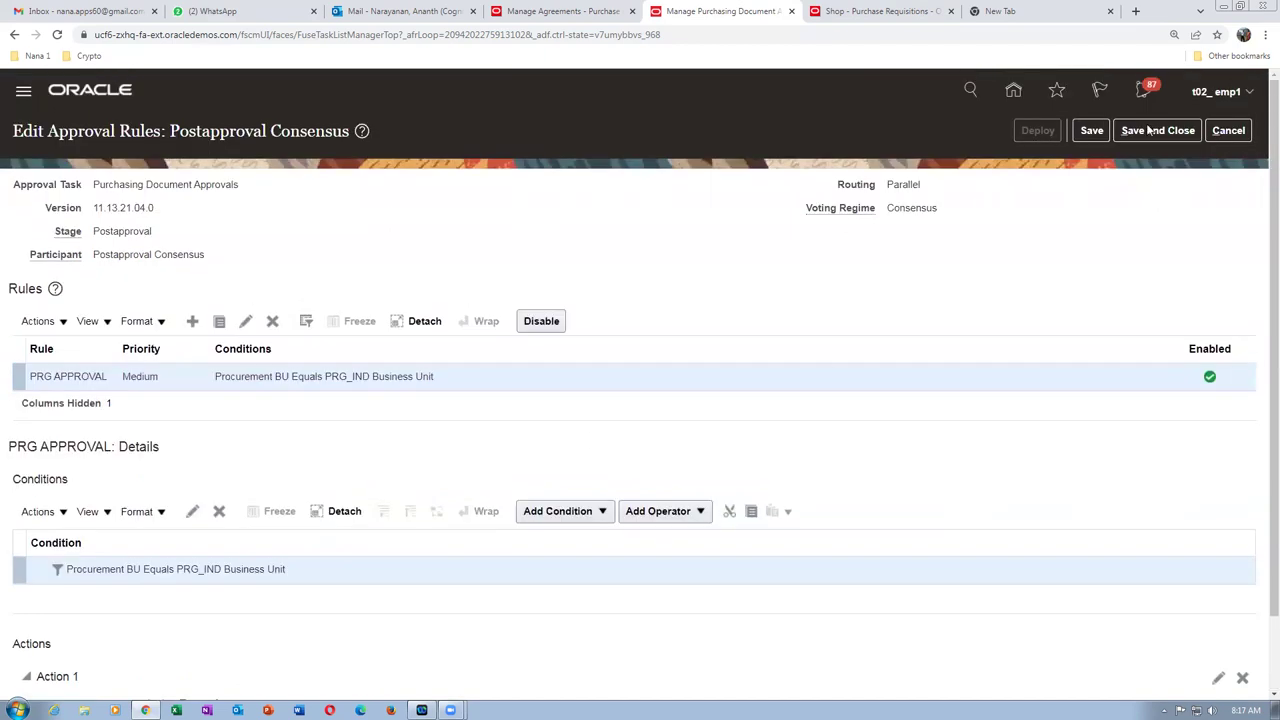
pyautogui.click(1228, 130)
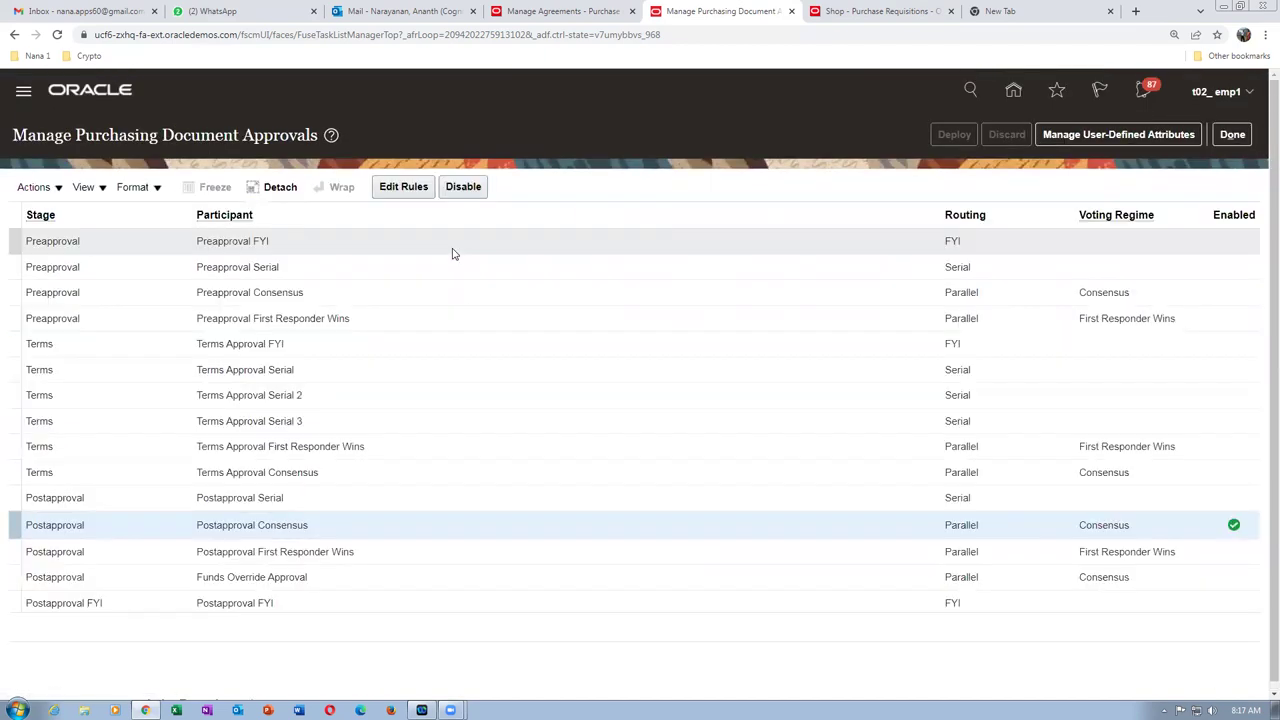
# - Create a rule named automatic for the Terms Approval Consensus participant, with description automatic and set to always apply
pyautogui.click(350, 478)
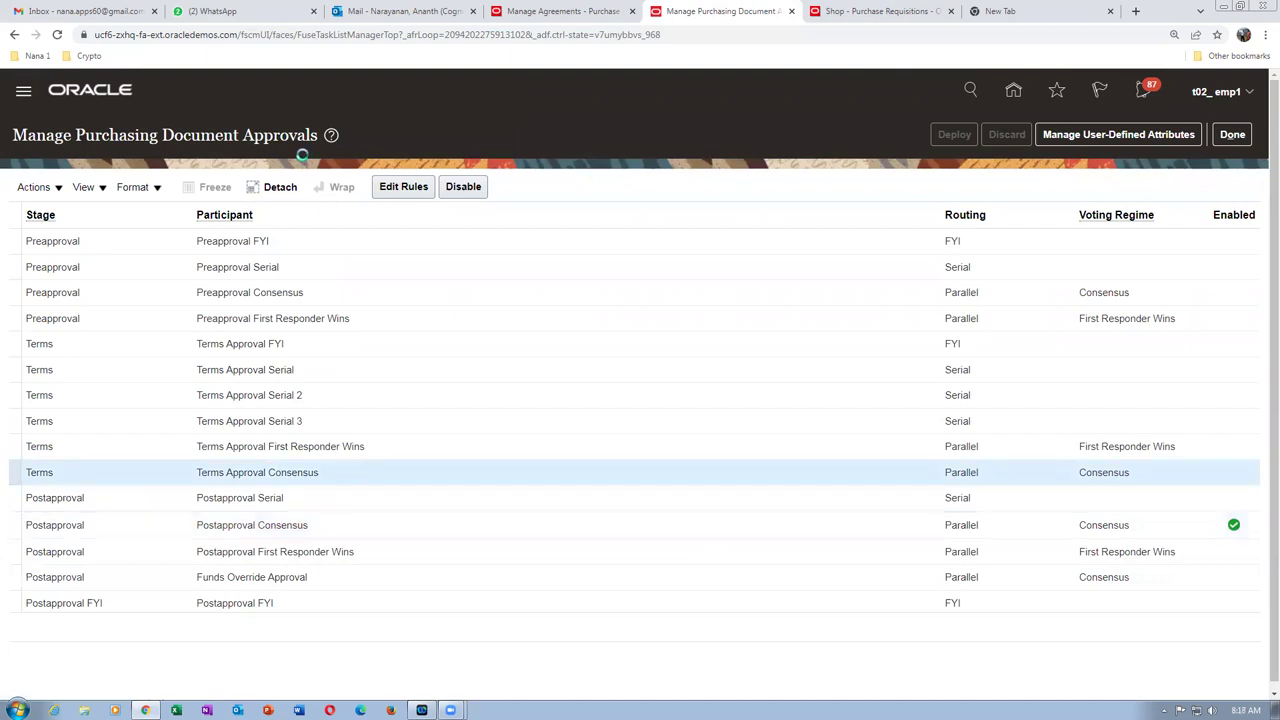
pyautogui.click(402, 187)
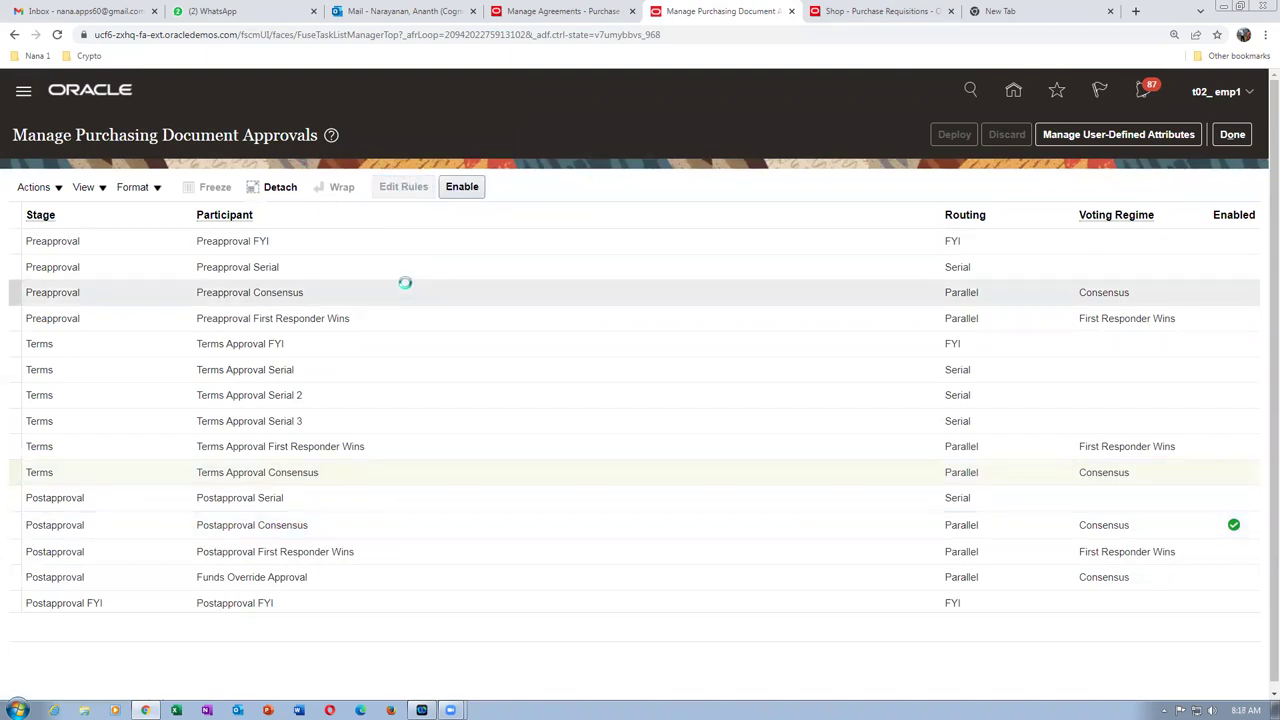
pyautogui.click(196, 323)
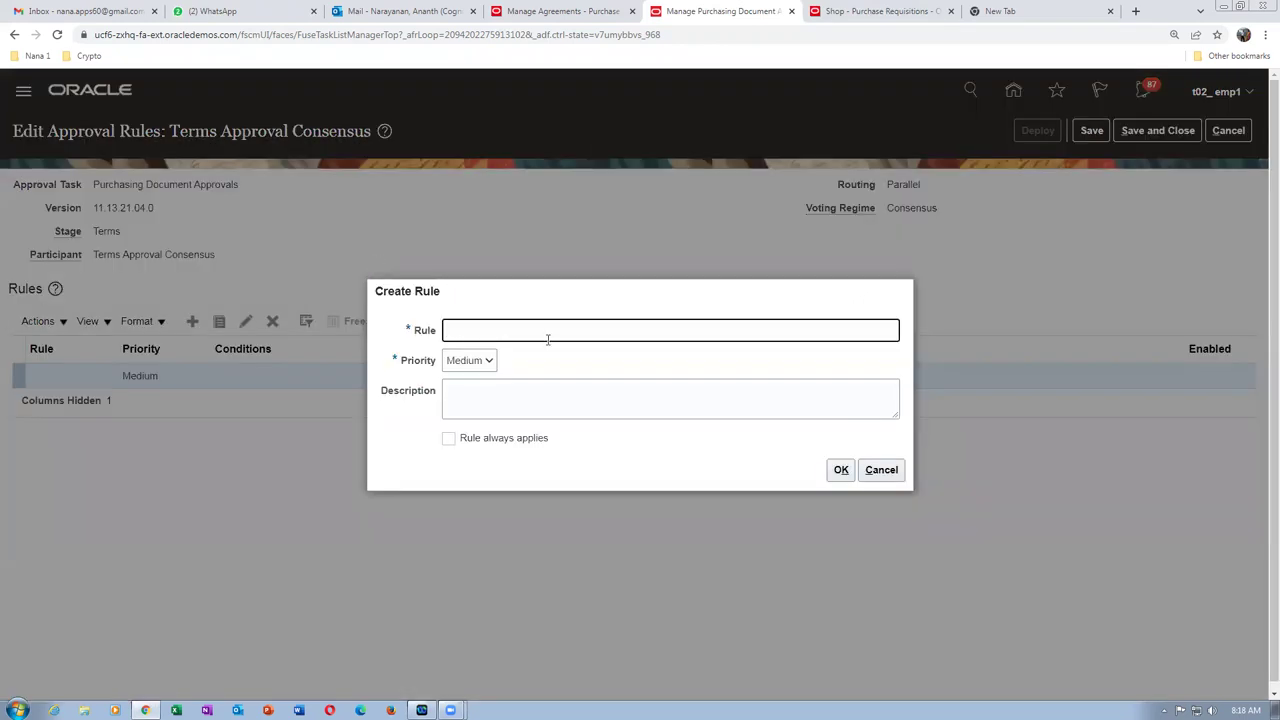
pyautogui.write('automatic')
pyautogui.click(457, 409)
pyautogui.write('automatic')
pyautogui.click(449, 441)
pyautogui.click(841, 470)
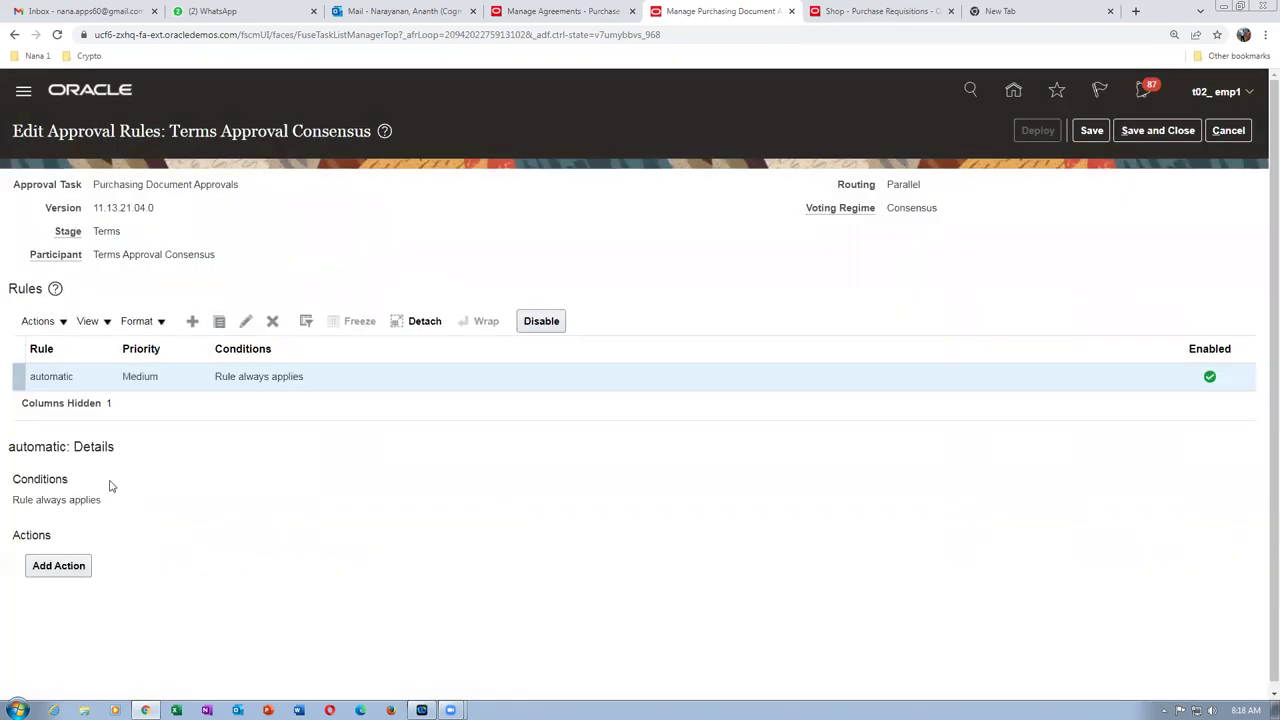
# - Add an action to the automatic rule with action type Automatic and outcome Approved
pyautogui.click(57, 567)
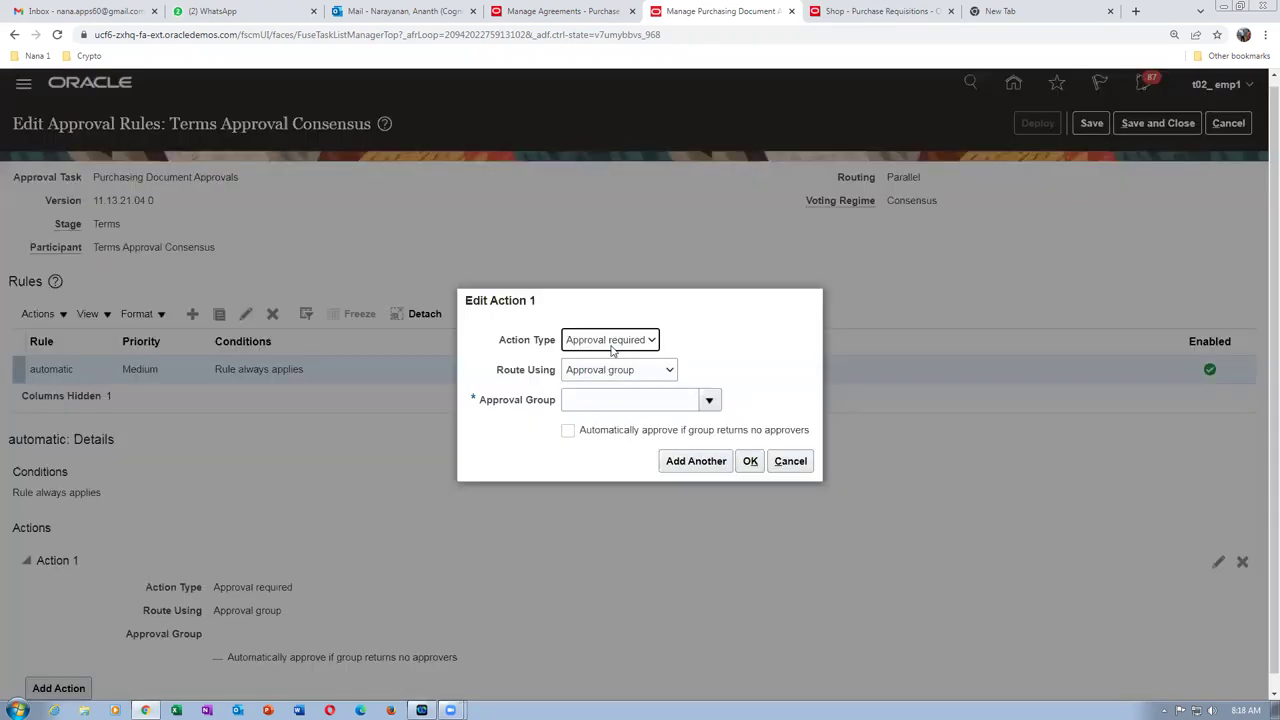
pyautogui.click(612, 340)
pyautogui.click(645, 364)
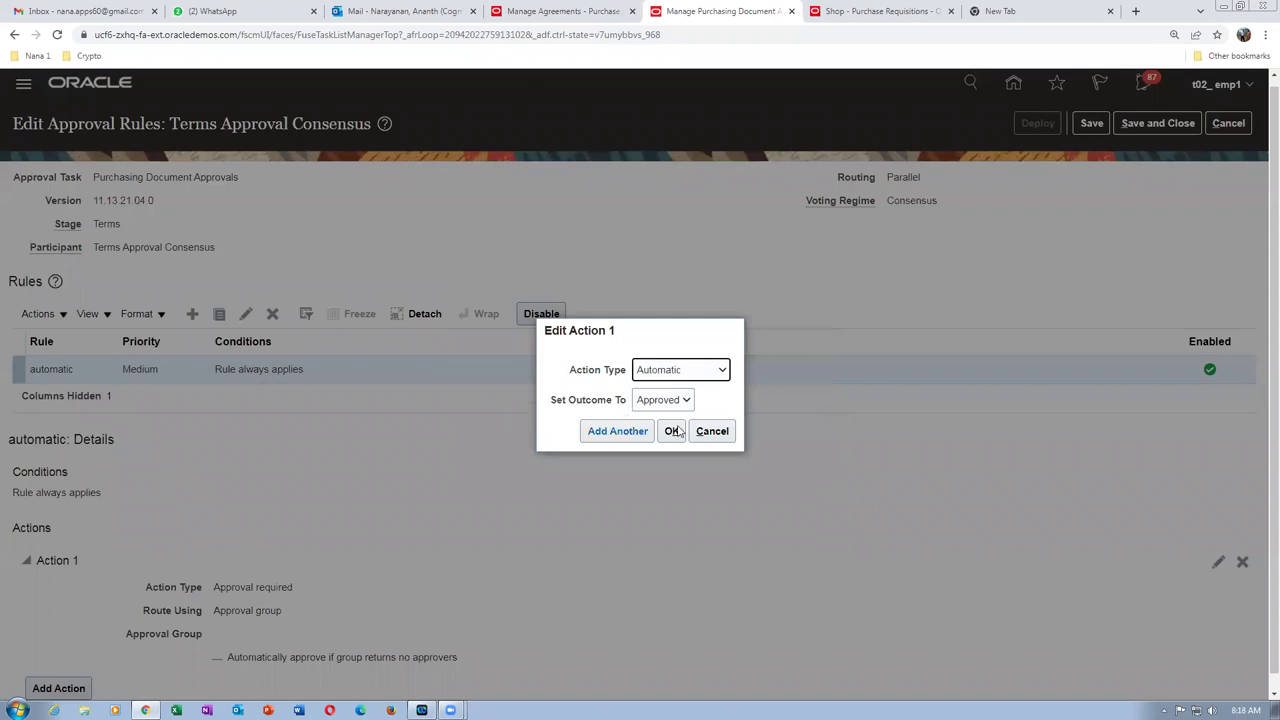
pyautogui.click(674, 433)
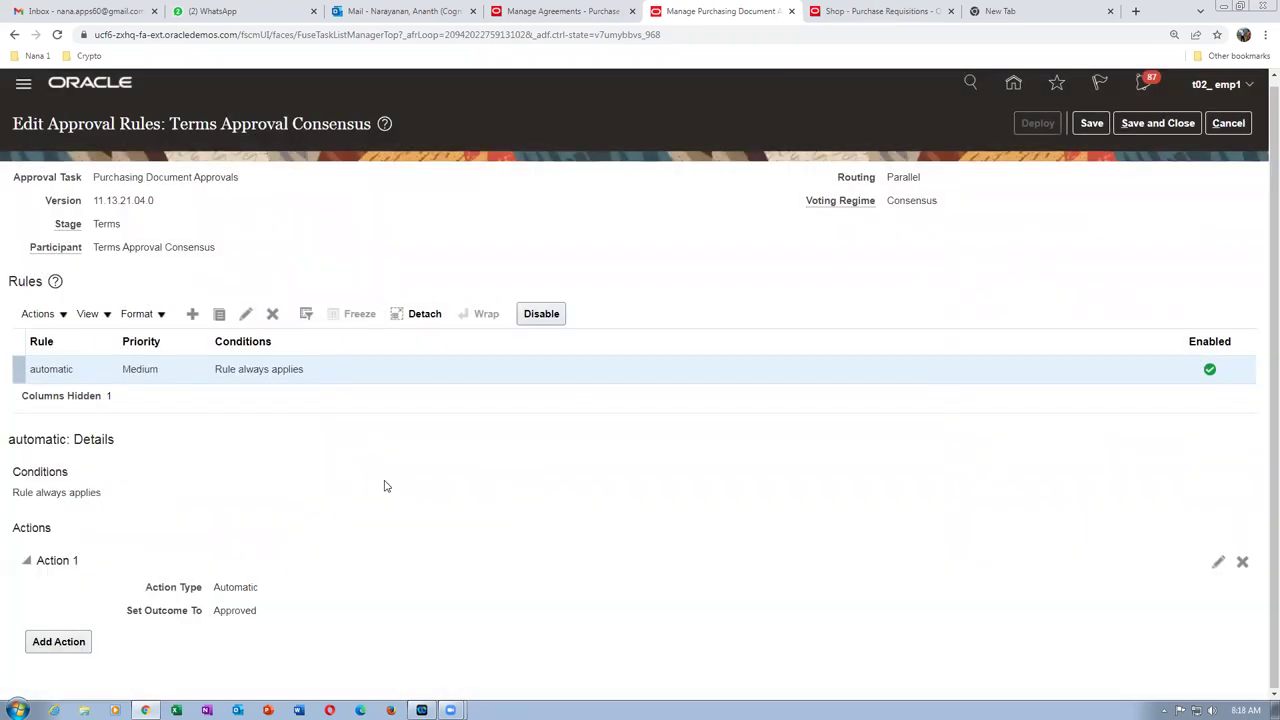
# - Save the Terms Approval Consensus rule and deploy the changes
pyautogui.click(1091, 123)
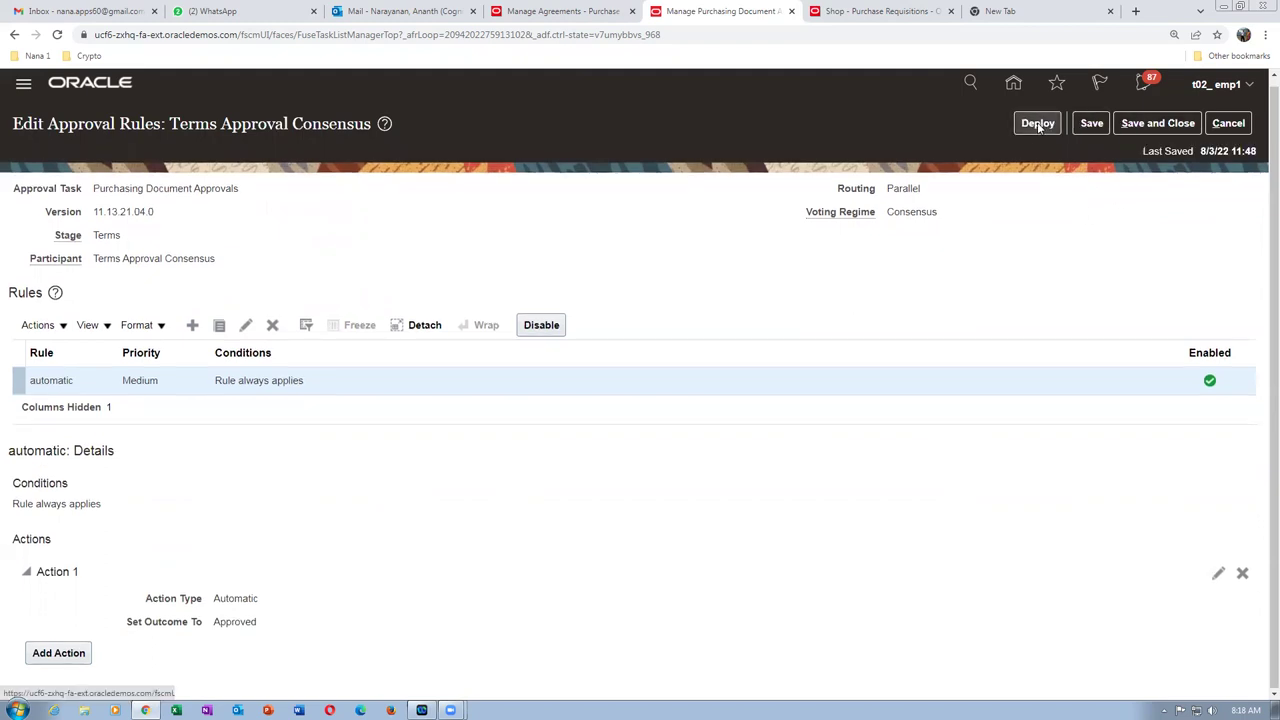
pyautogui.click(1037, 123)
pyautogui.click(827, 406)
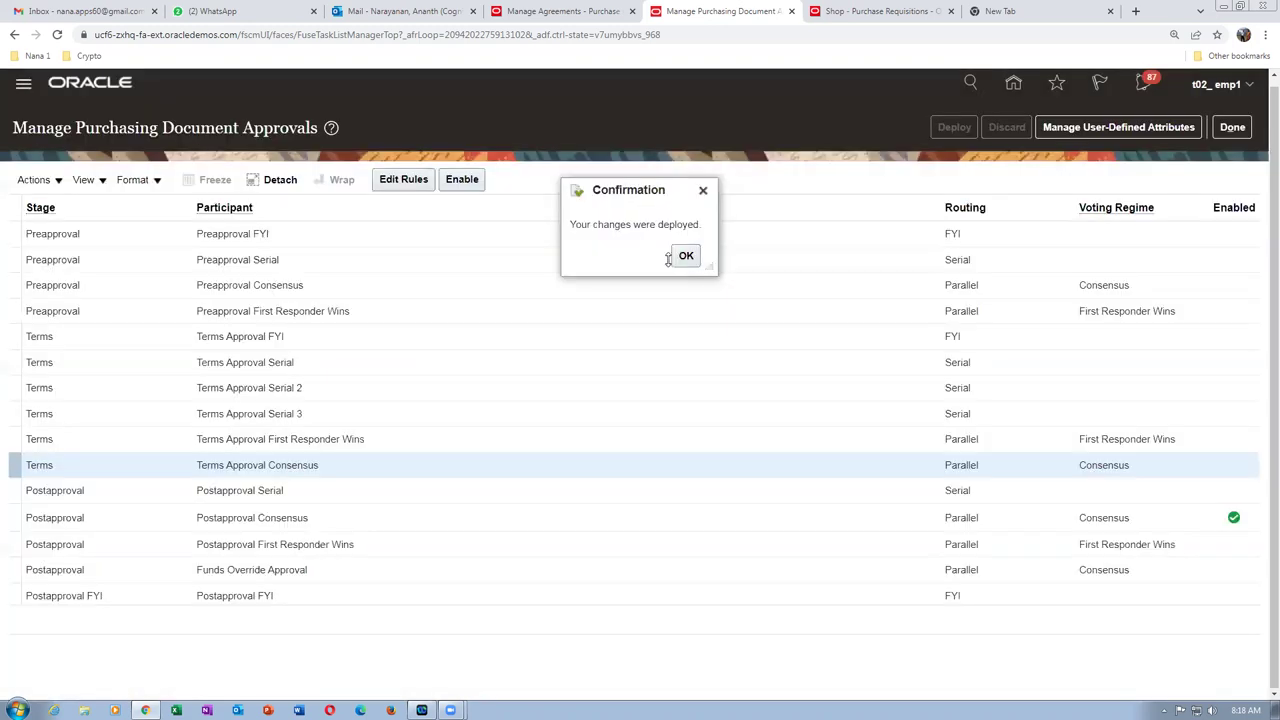
pyautogui.click(684, 258)
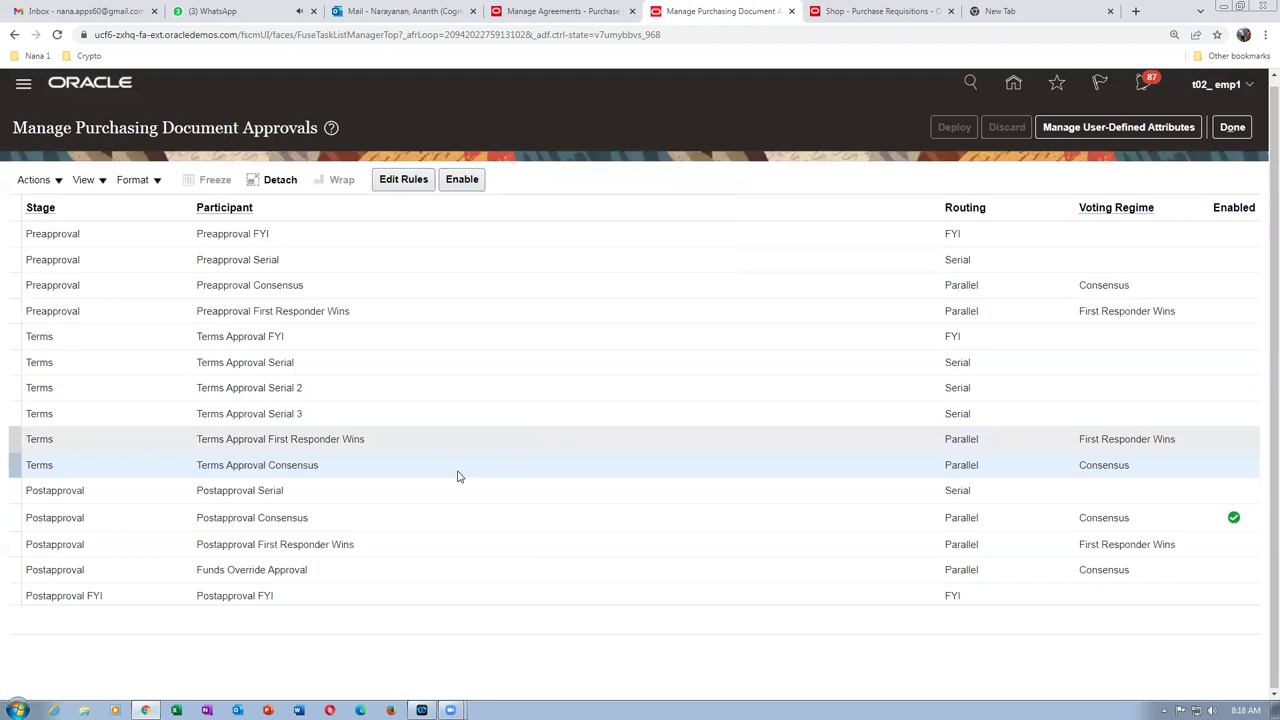
# - Enable the Terms Approval Consensus participant and disable the Postapproval Consensus participant for purchasing document approvals
pyautogui.click(462, 179)
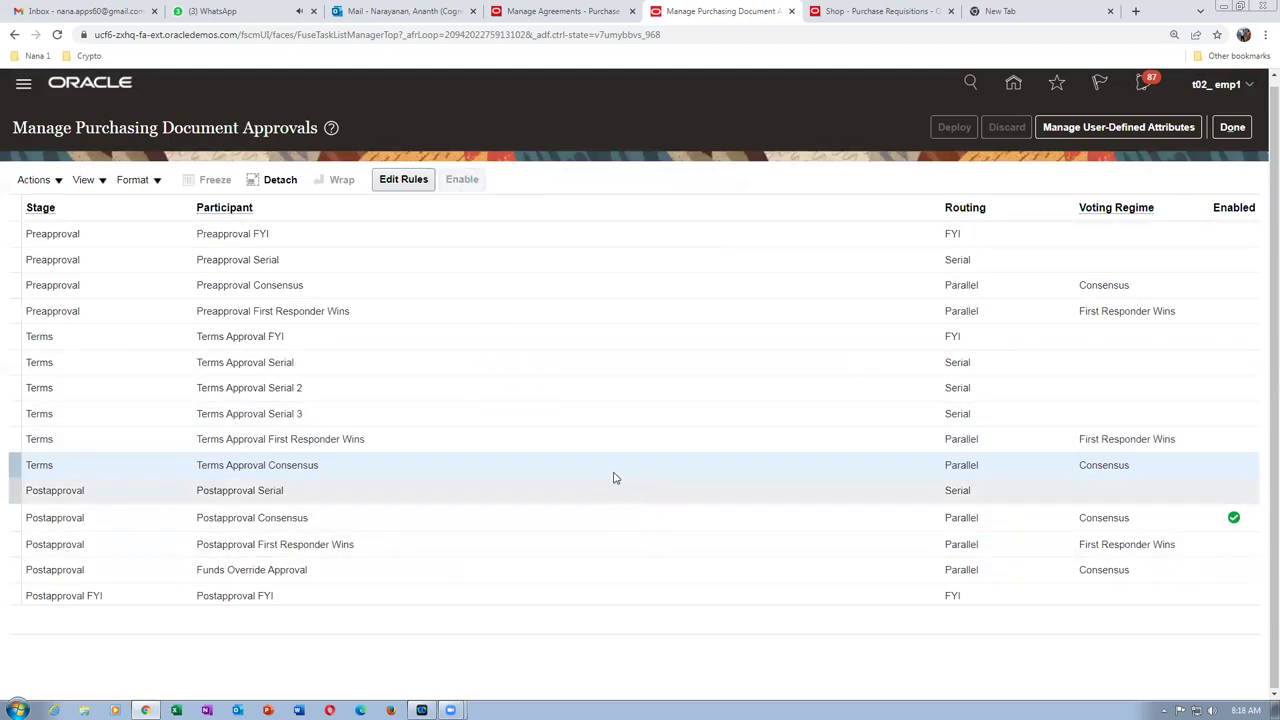
pyautogui.click(563, 524)
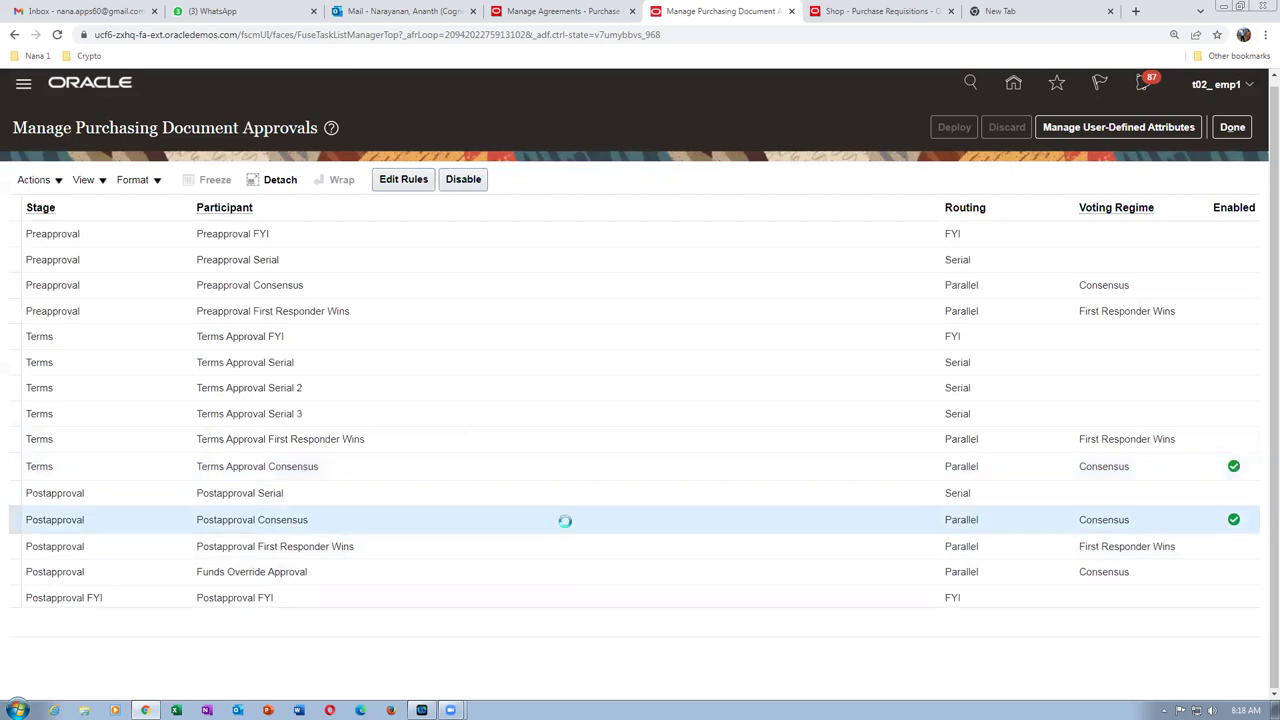
pyautogui.click(474, 186)
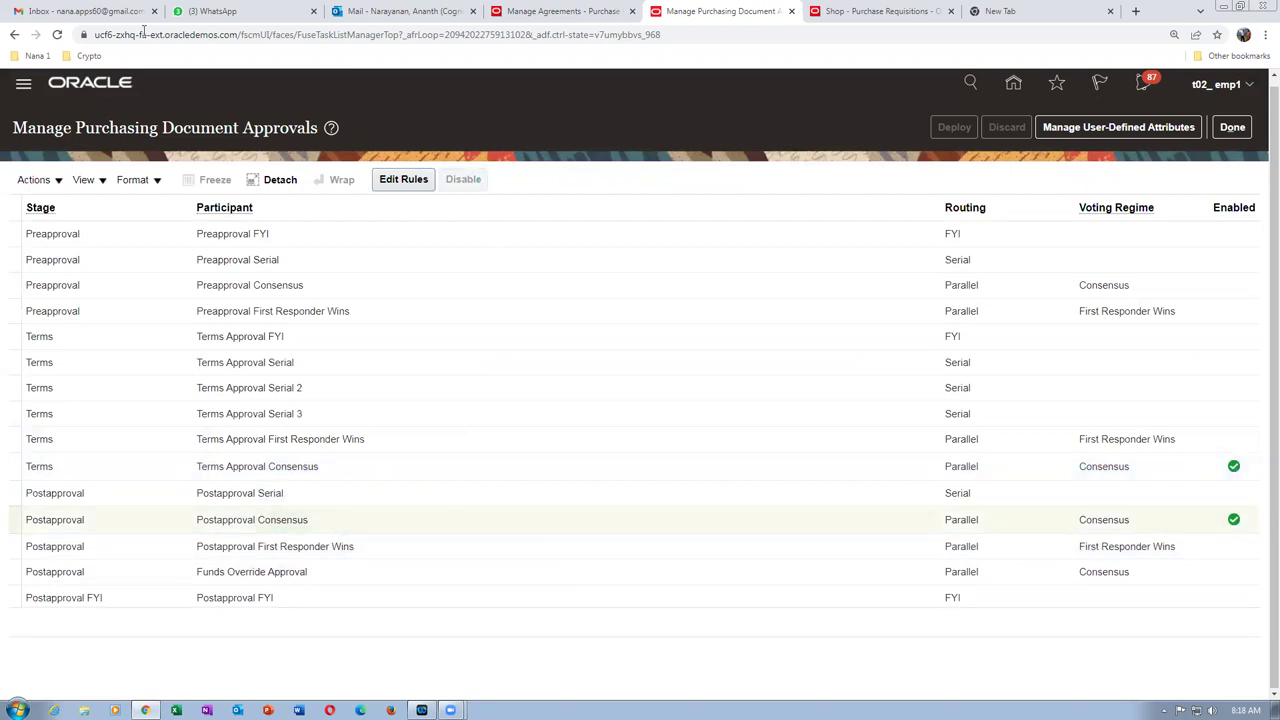
# - Close the WhatsApp page, return to the Purchase Requisitions page and dismiss the submission confirmation
pyautogui.click(226, 12)
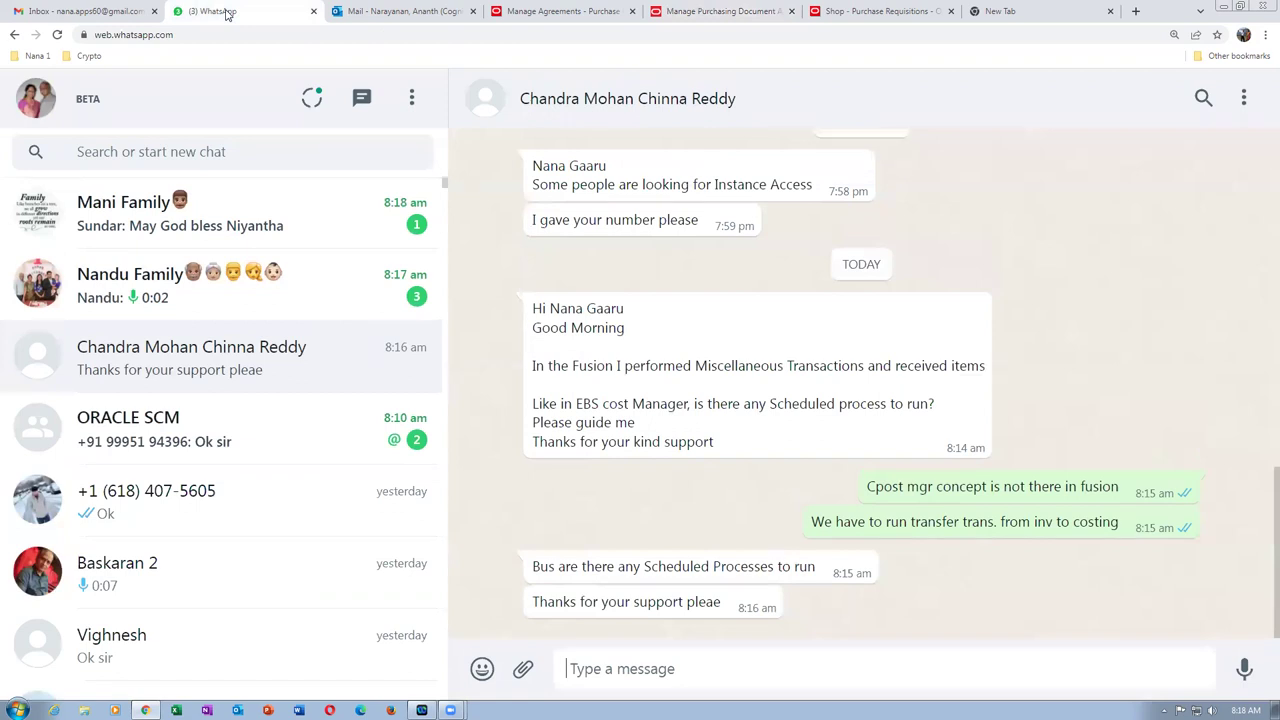
pyautogui.click(314, 12)
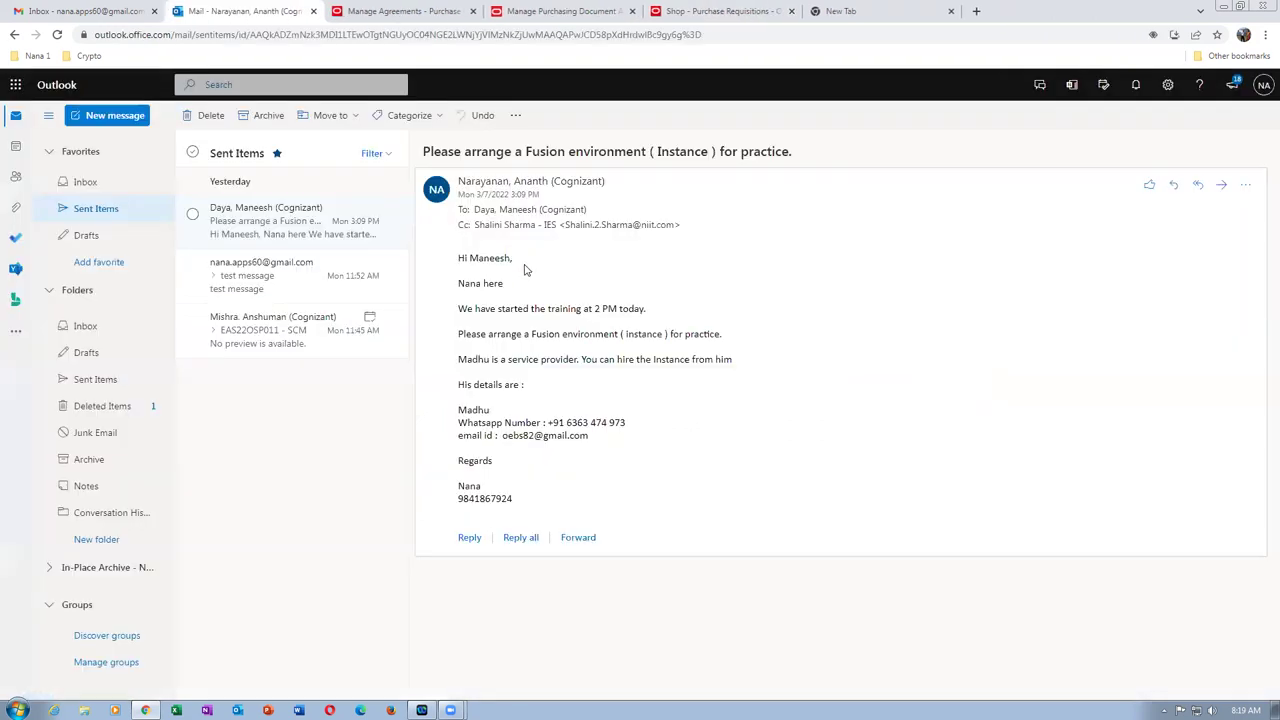
pyautogui.click(872, 14)
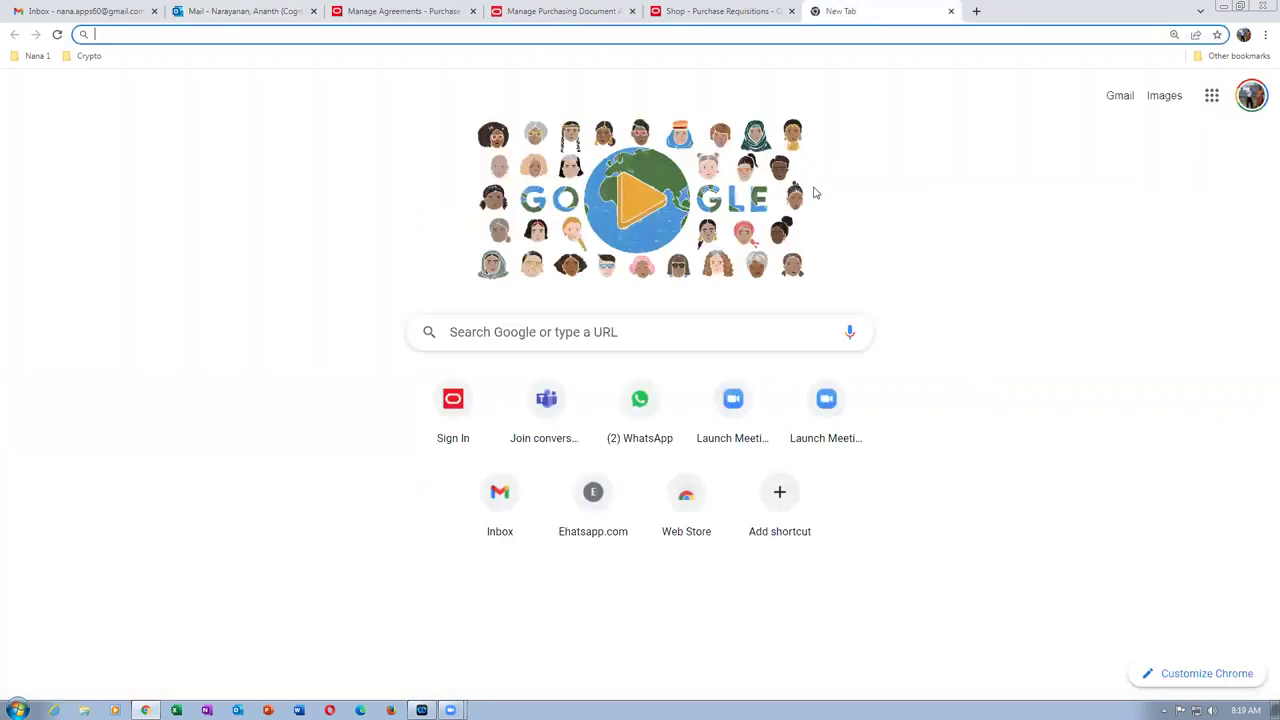
pyautogui.click(708, 12)
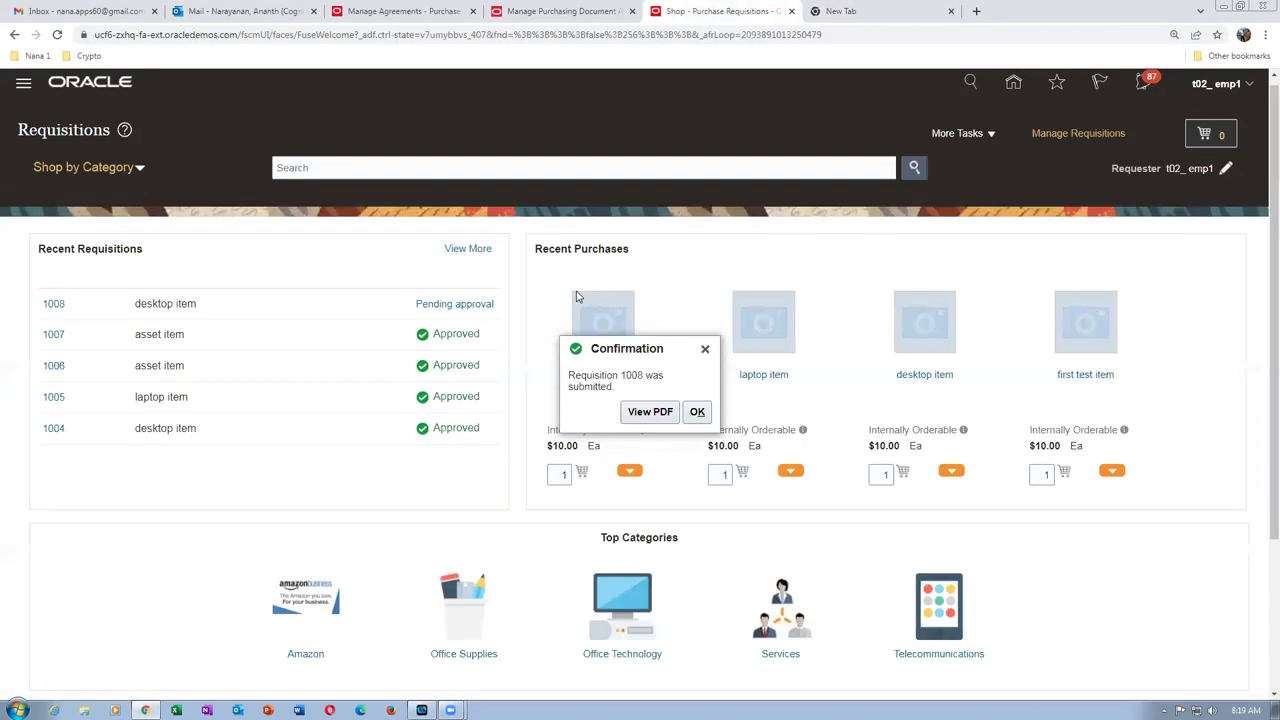
pyautogui.click(697, 413)
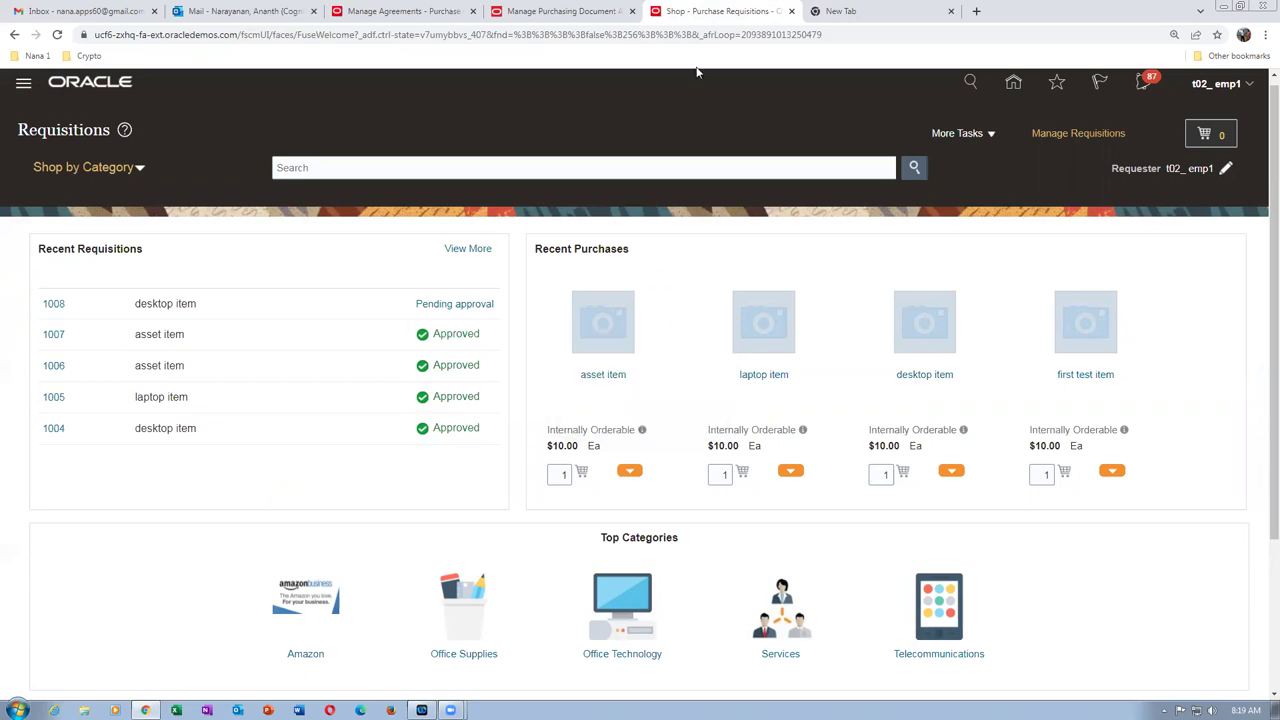
# - Check the enabled purchasing approval participants, open requisition 1008 and read the information message on its desktop line
pyautogui.click(556, 14)
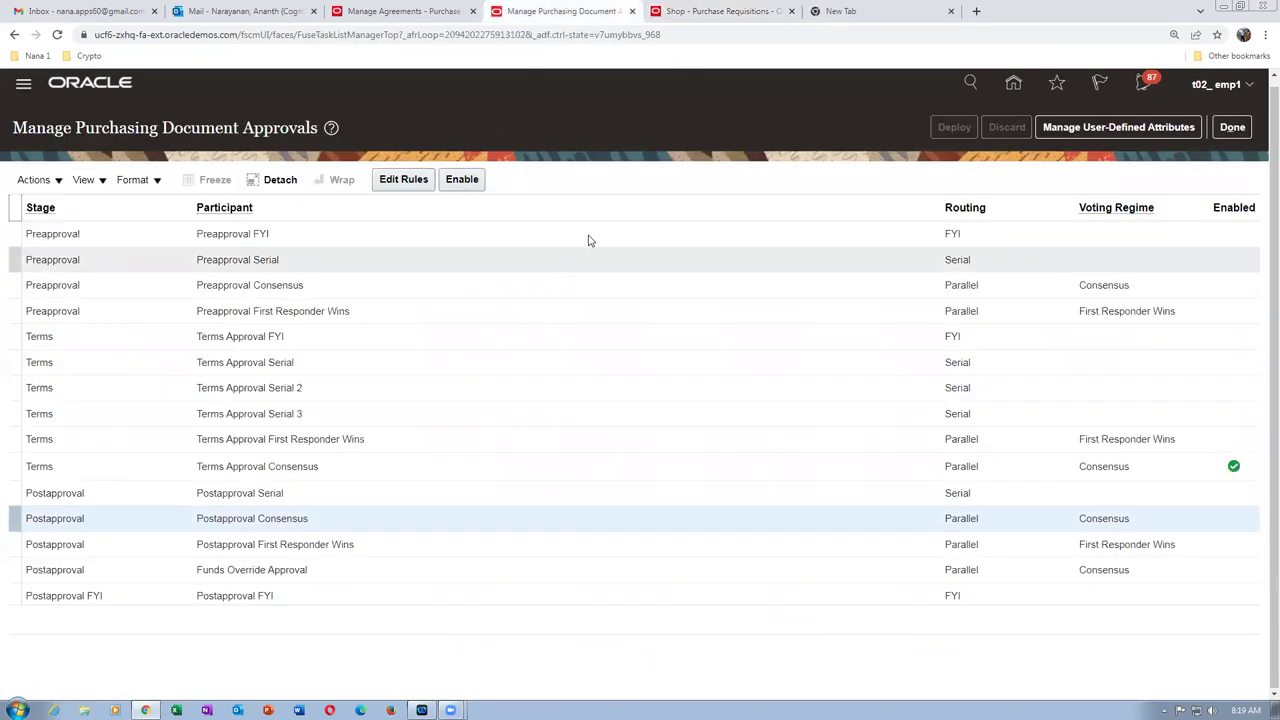
pyautogui.click(695, 14)
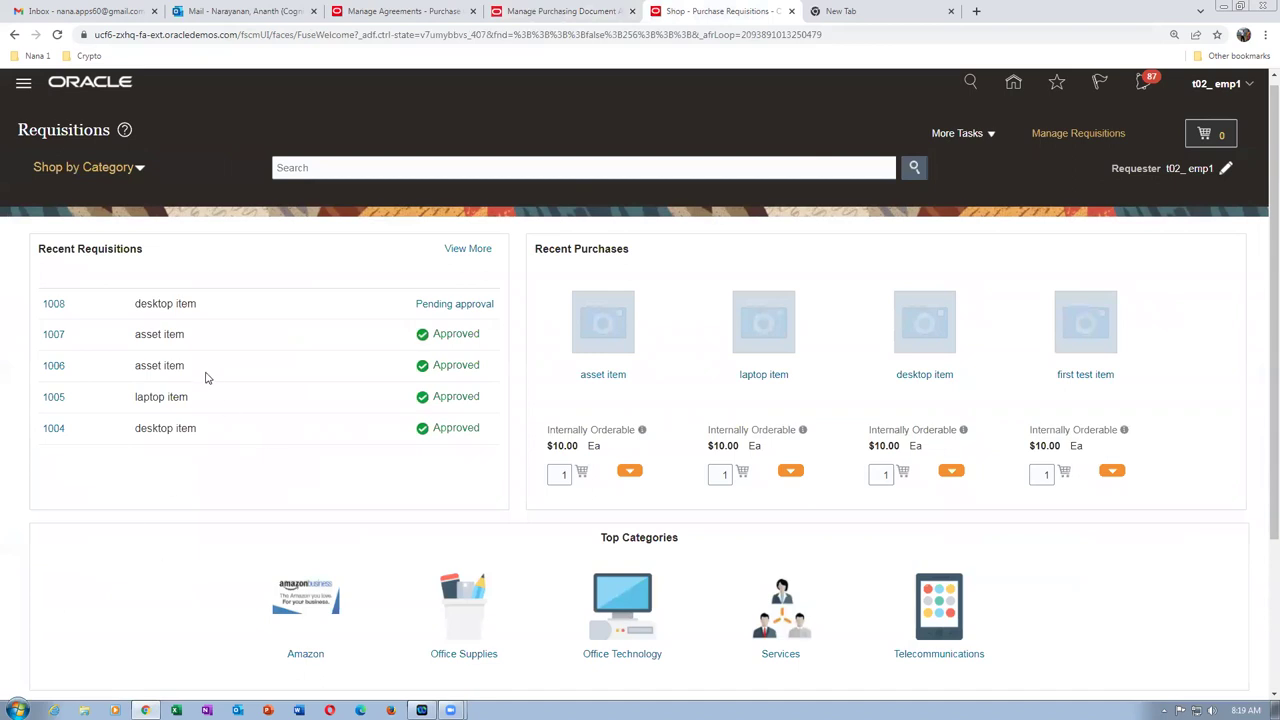
pyautogui.click(54, 304)
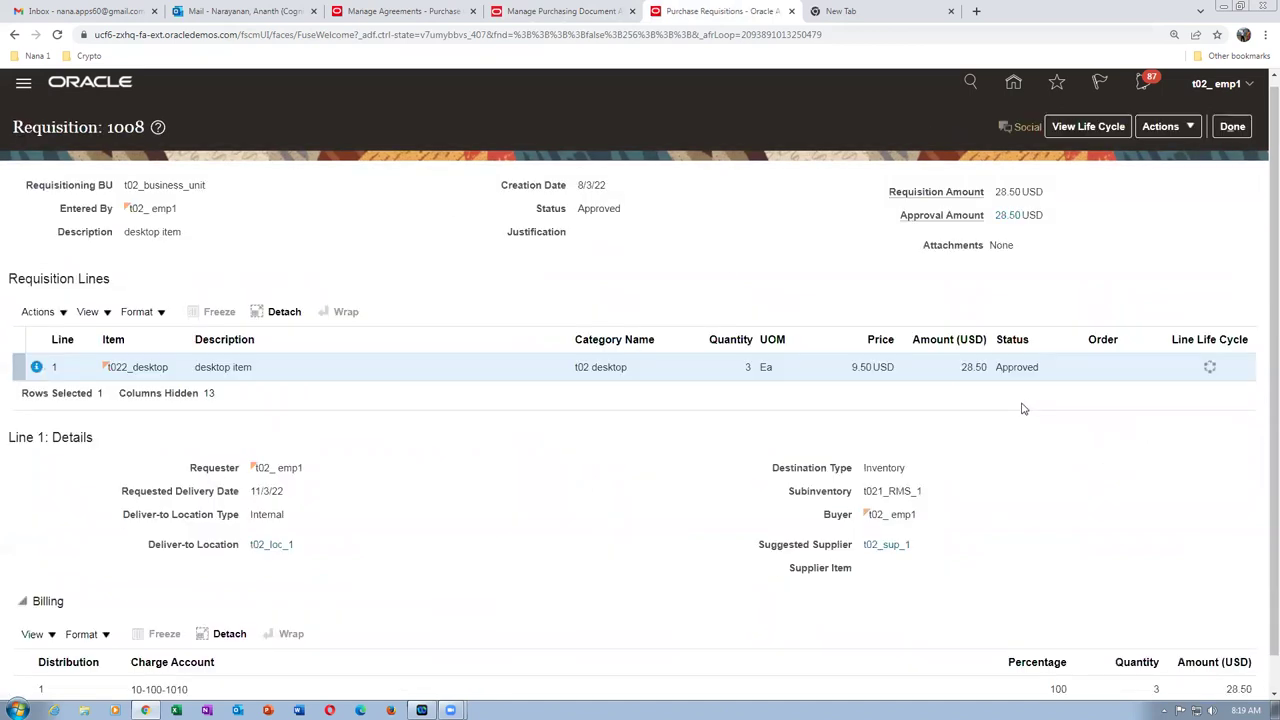
pyautogui.click(36, 368)
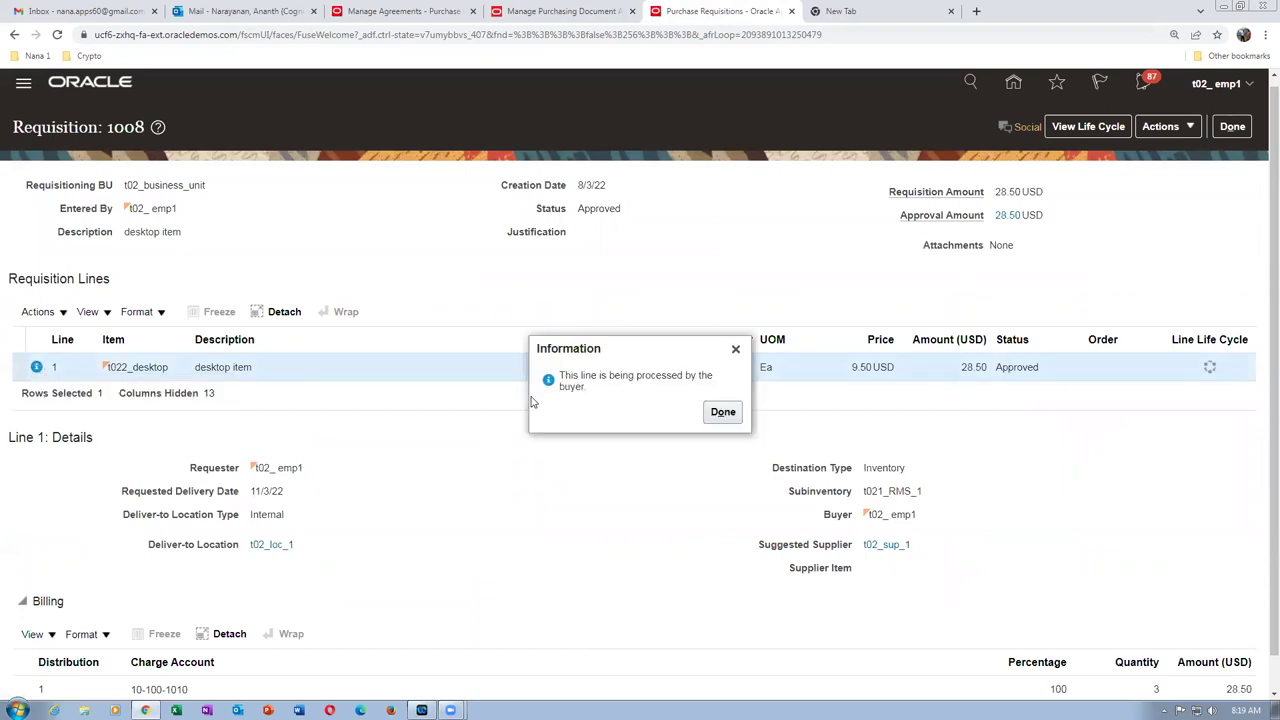
pyautogui.moveTo(561, 376); pyautogui.dragTo(592, 398)
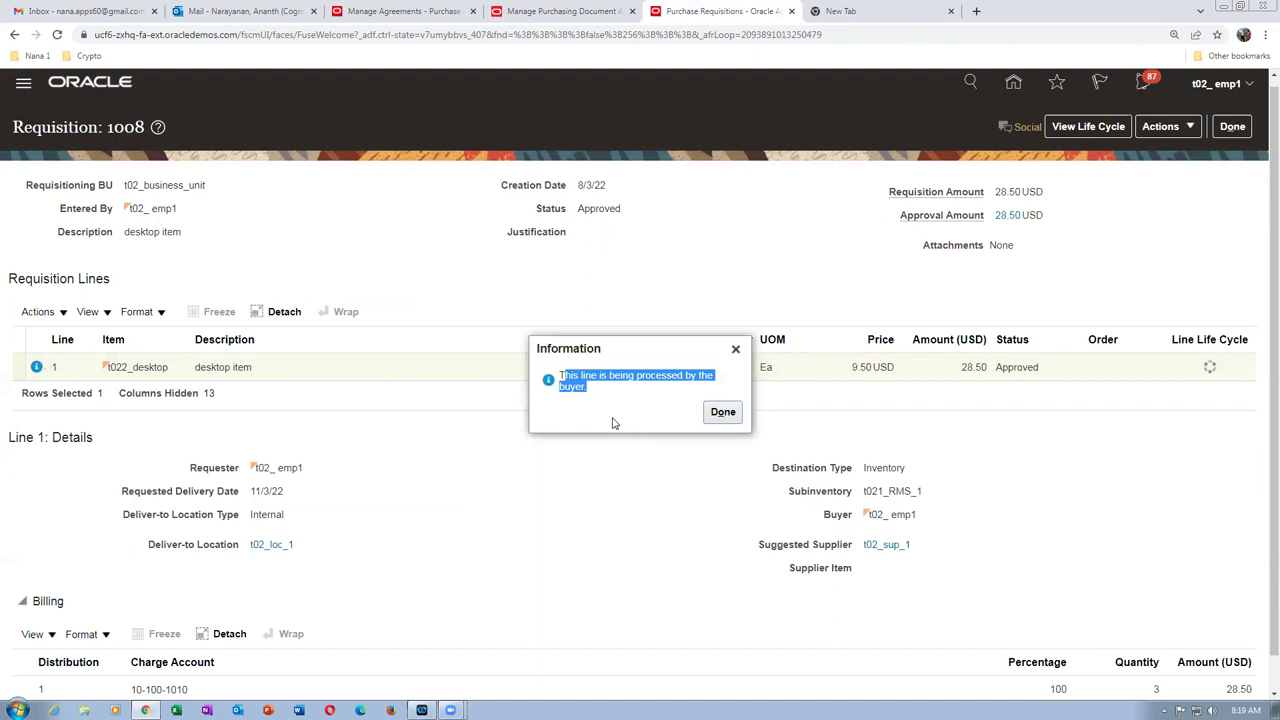
pyautogui.click(617, 414)
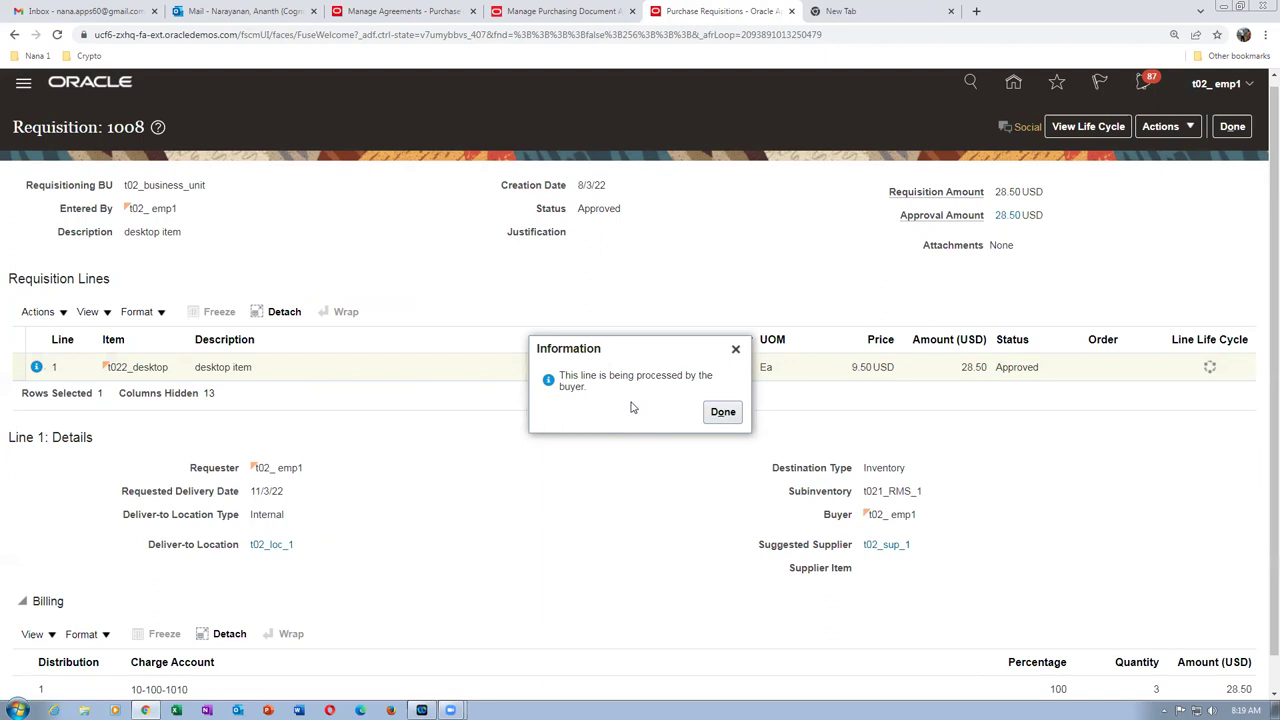
pyautogui.moveTo(566, 377); pyautogui.dragTo(575, 387)
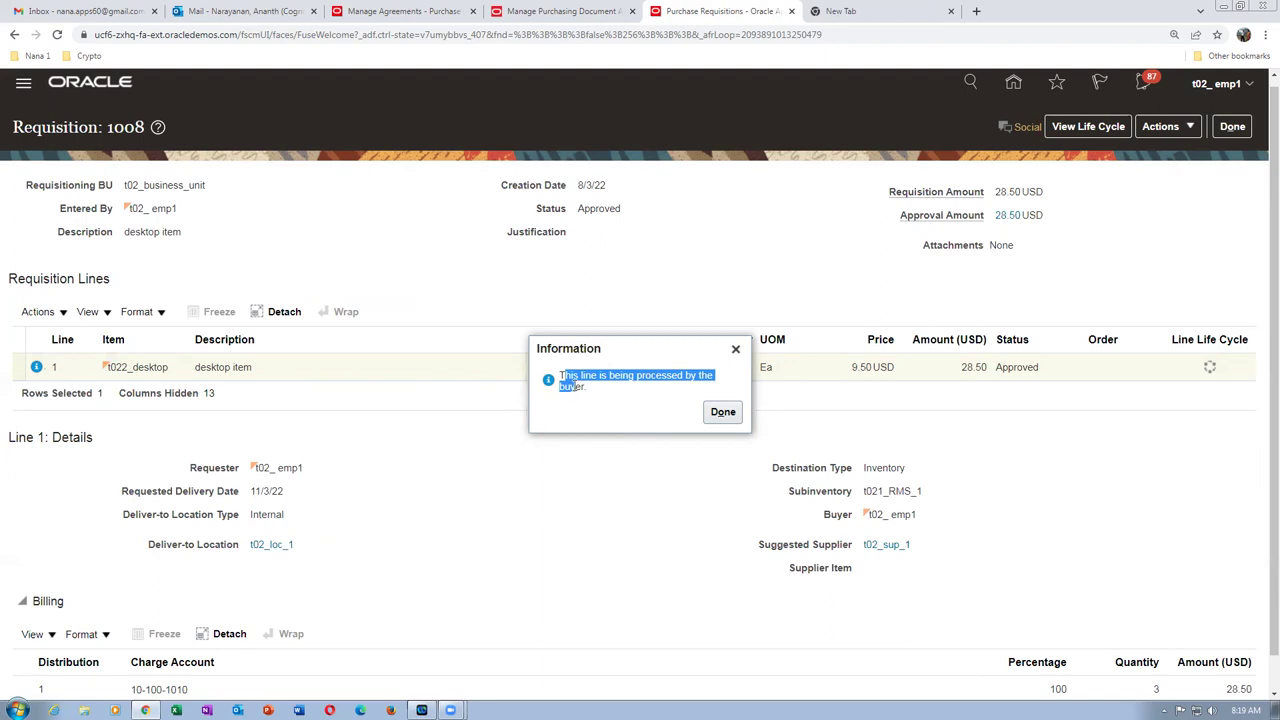
pyautogui.click(722, 416)
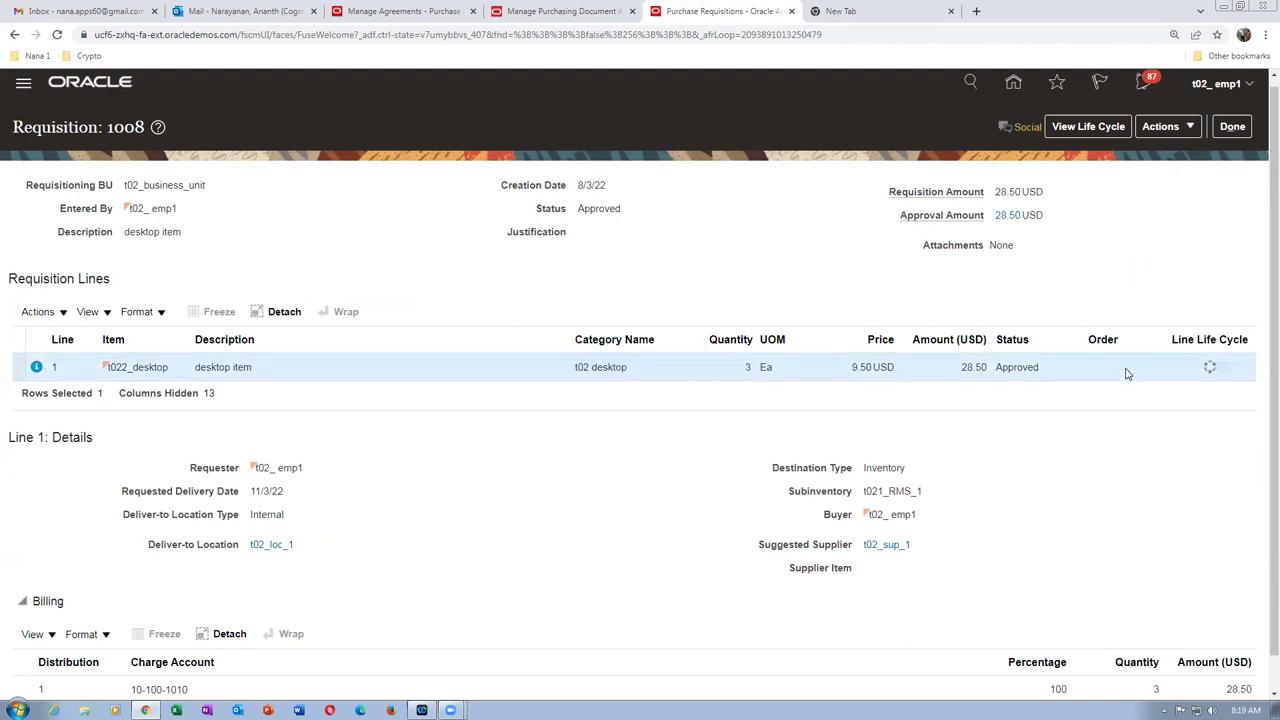
# - Reopen requisition 1008 to check its line for an order and recheck the purchasing document approval participants
pyautogui.click(1233, 127)
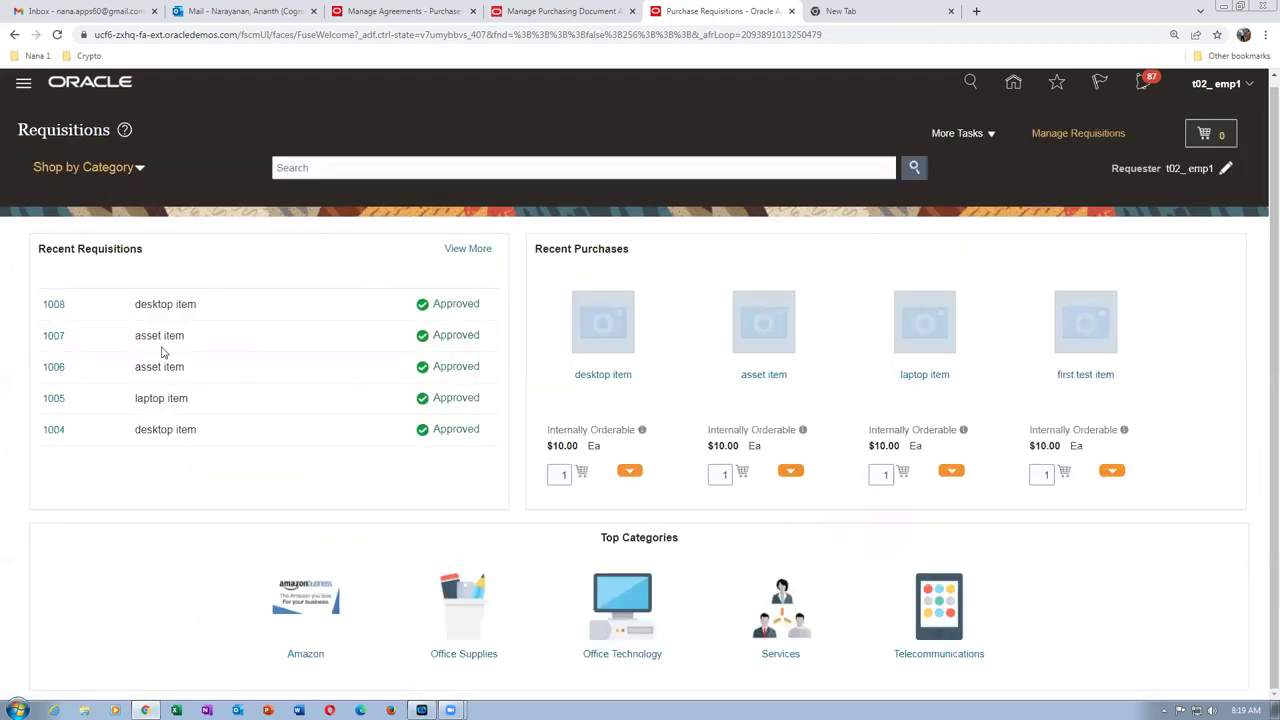
pyautogui.click(50, 305)
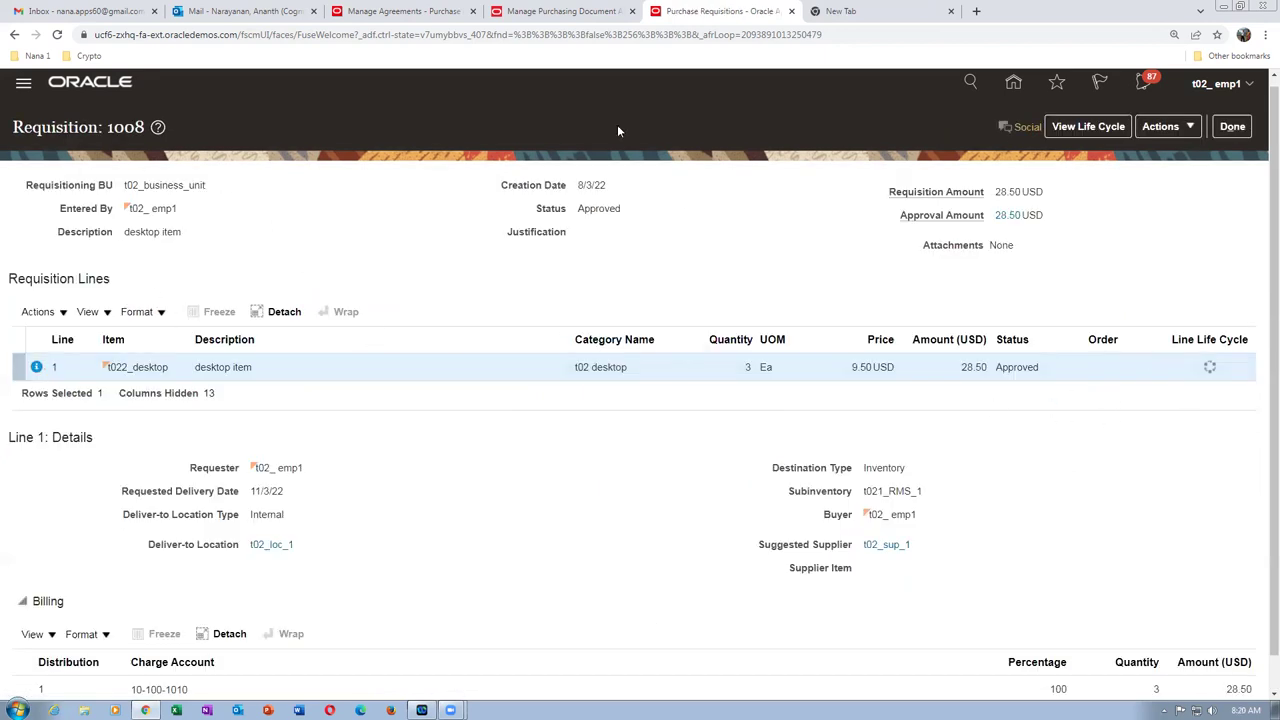
pyautogui.click(540, 13)
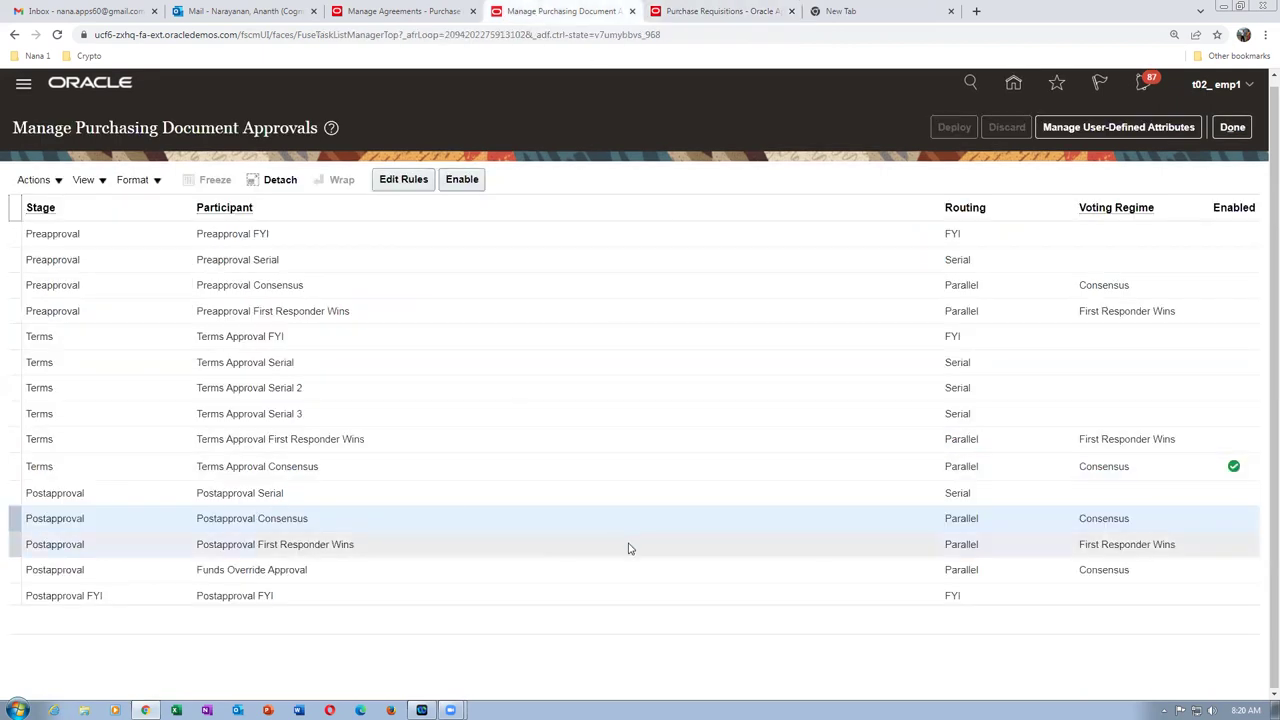
pyautogui.click(710, 14)
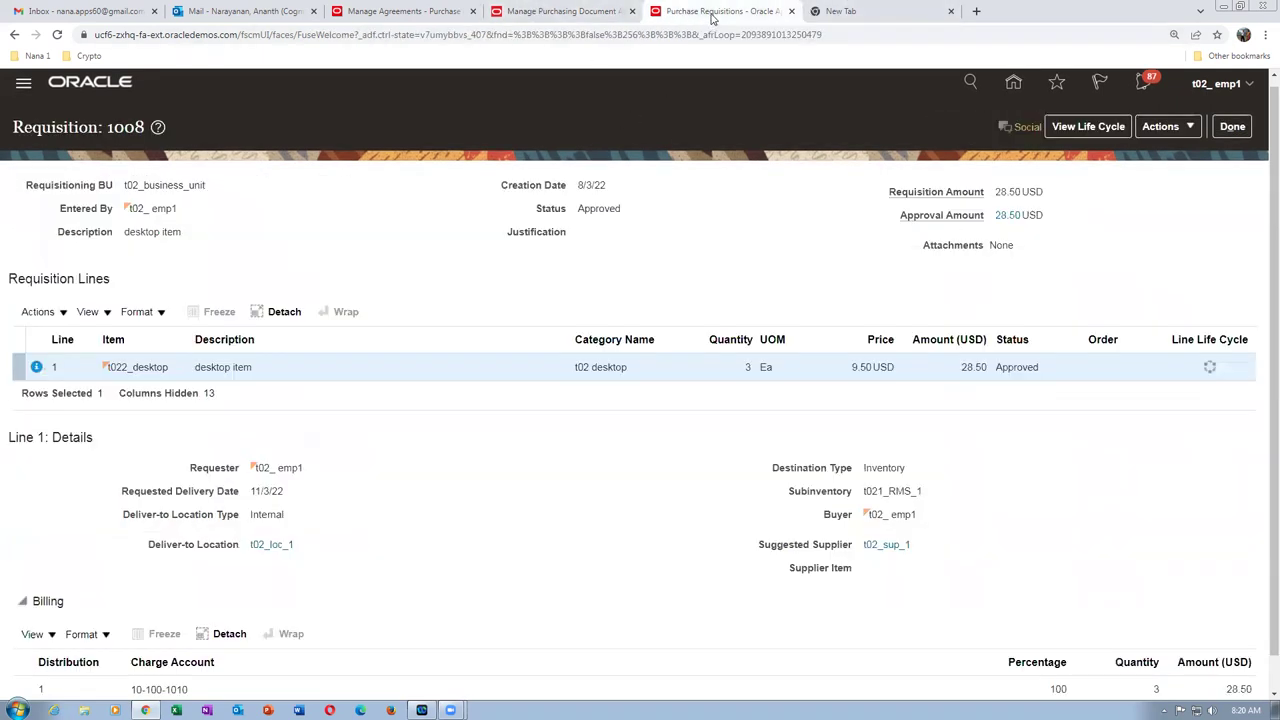
# - Duplicate the requisition page's browser tab, open the Purchase Orders work area there and go to Manage Orders
pyautogui.rightClick(712, 14)
pyautogui.click(735, 92)
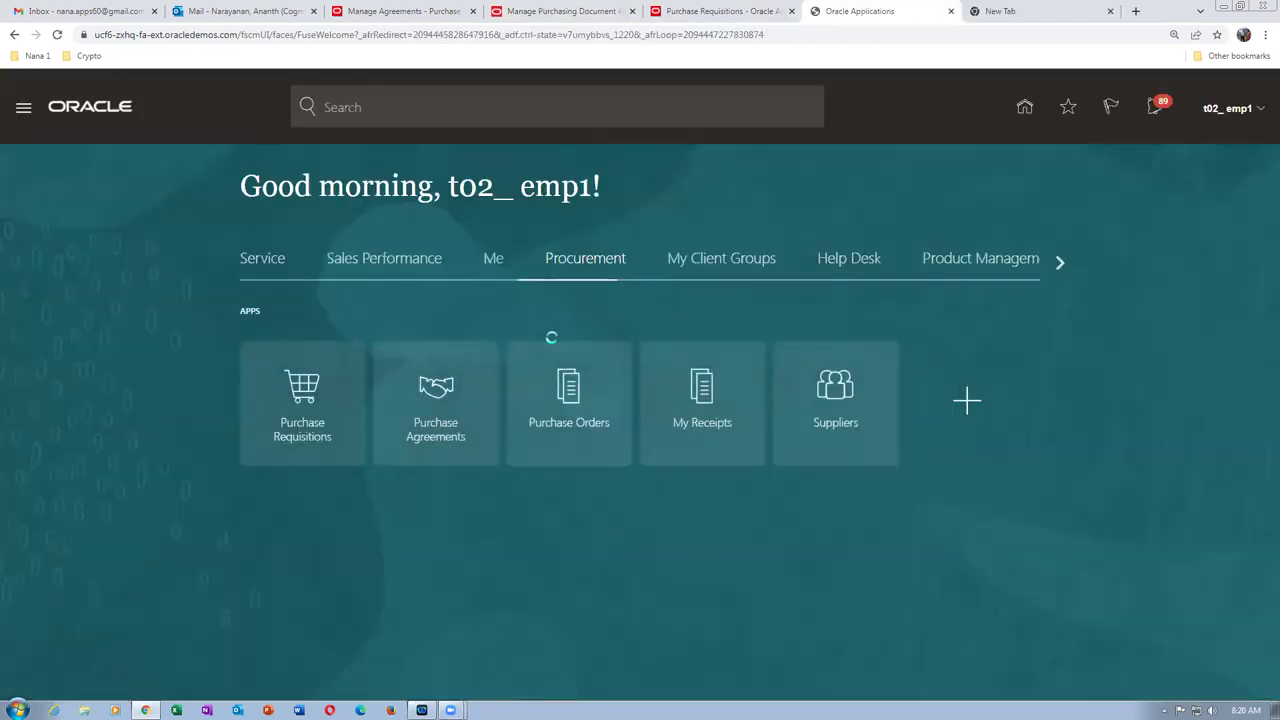
pyautogui.click(552, 405)
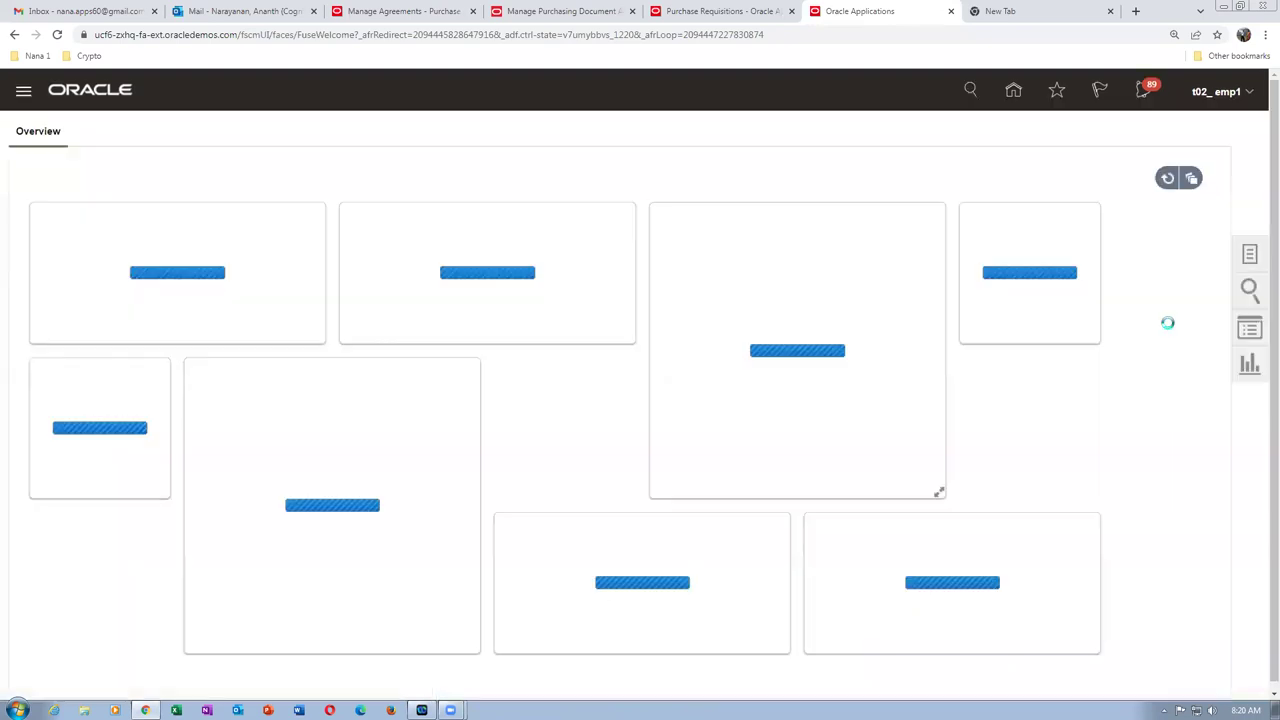
pyautogui.click(1249, 256)
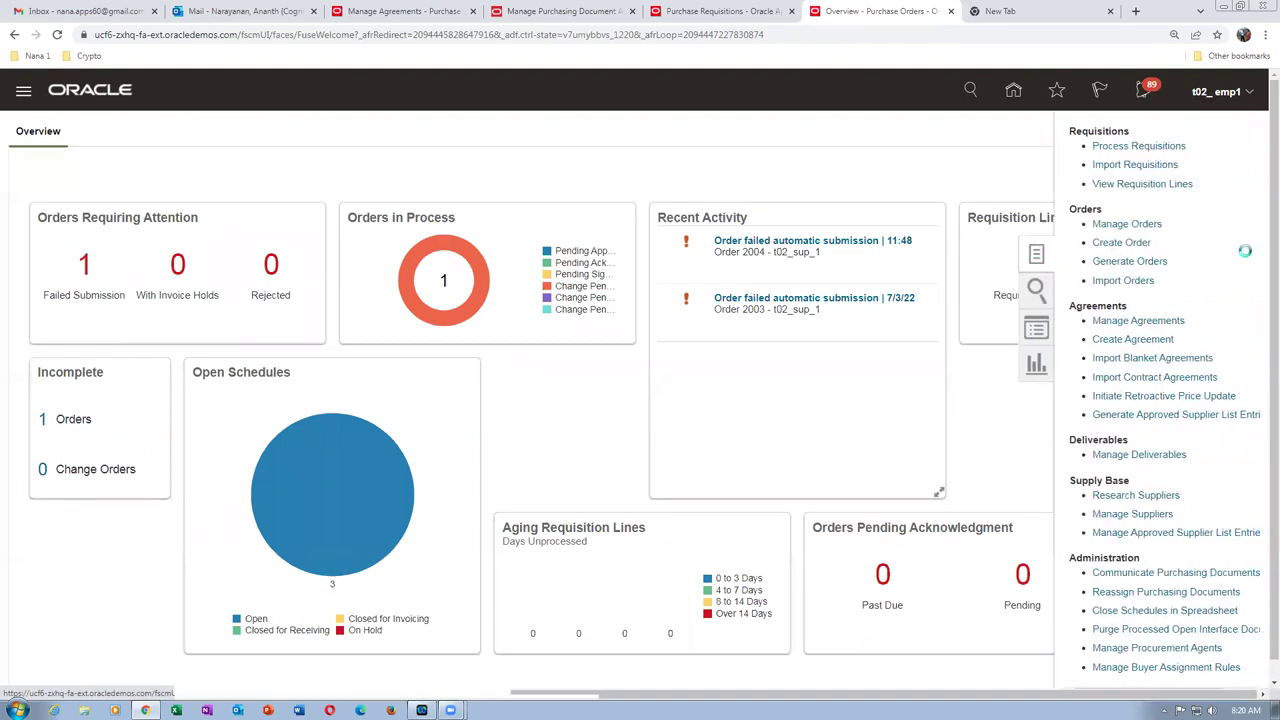
pyautogui.click(1127, 224)
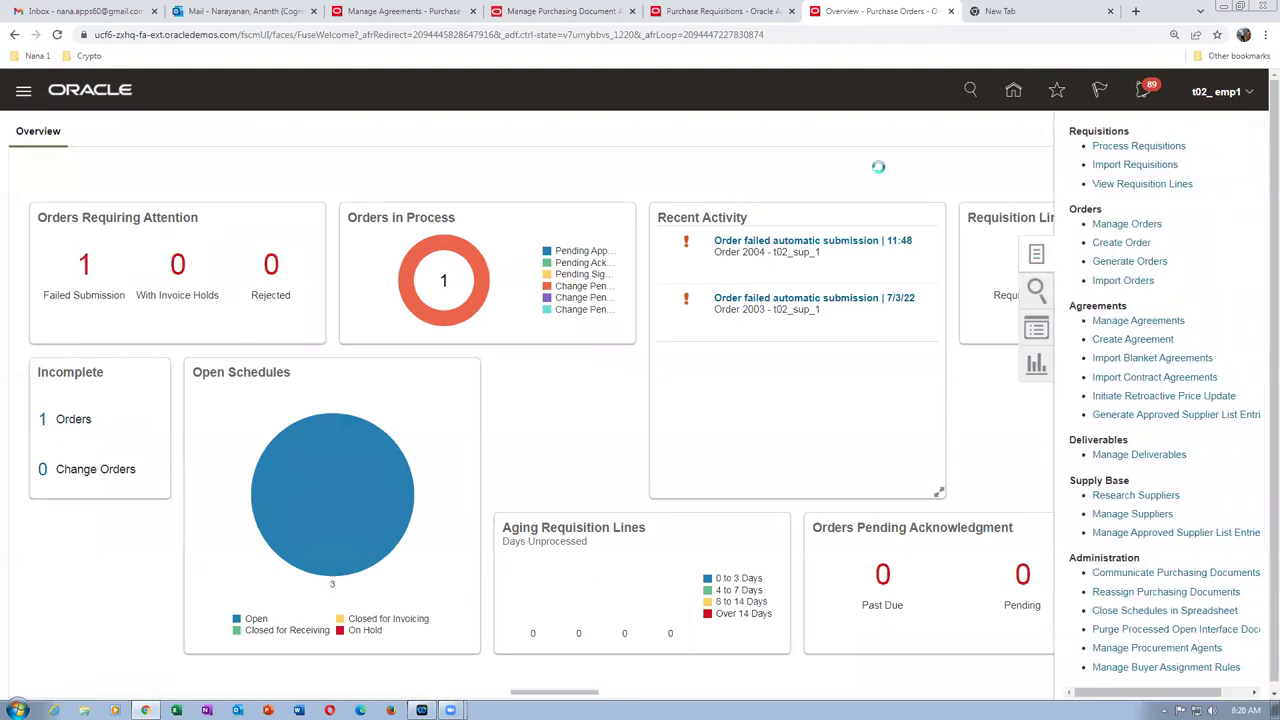
# - Search the t02_business_unit orders for requisition 1008 and open the purchase order created from it
pyautogui.click(901, 363)
pyautogui.write('1008')
pyautogui.press('Tab')
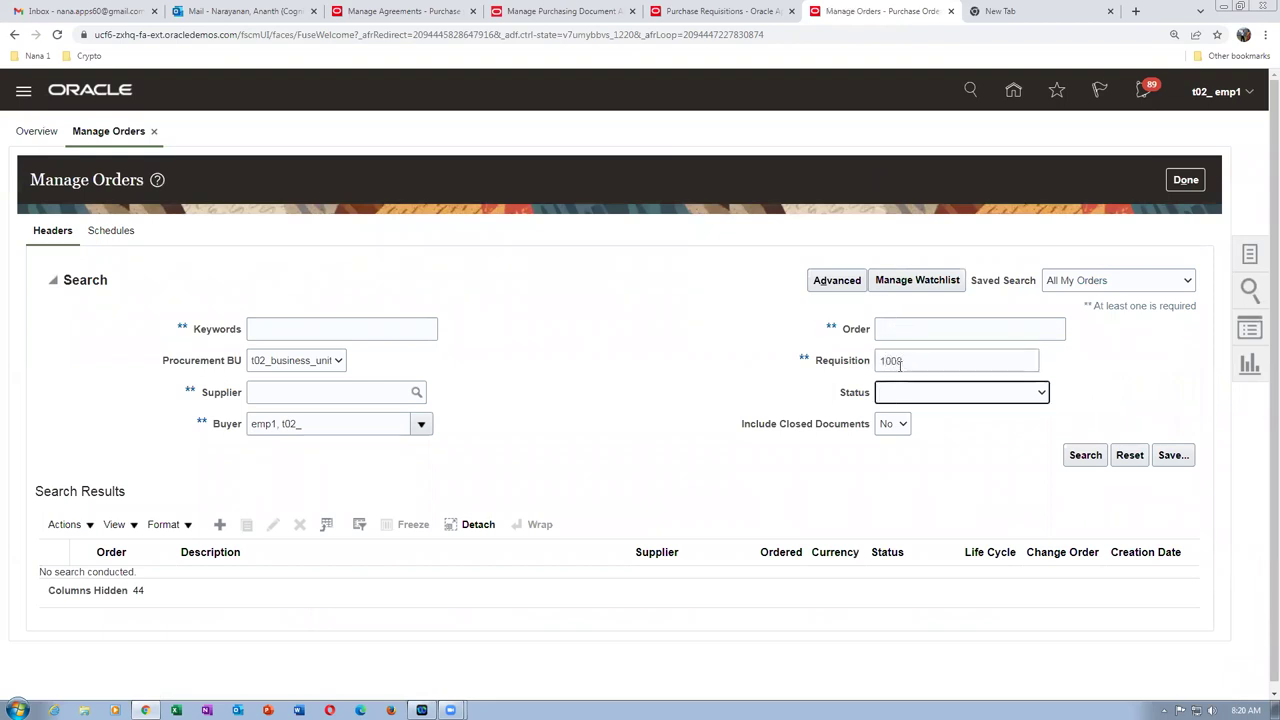
pyautogui.click(1101, 458)
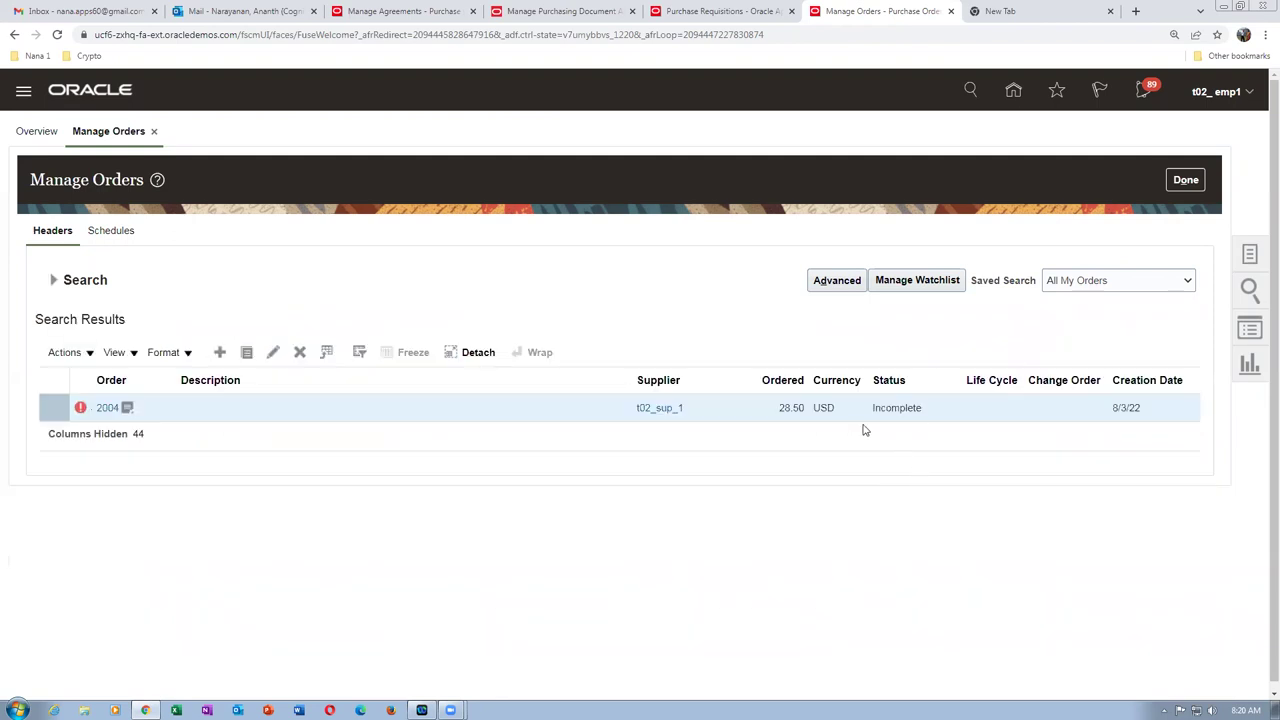
pyautogui.click(107, 408)
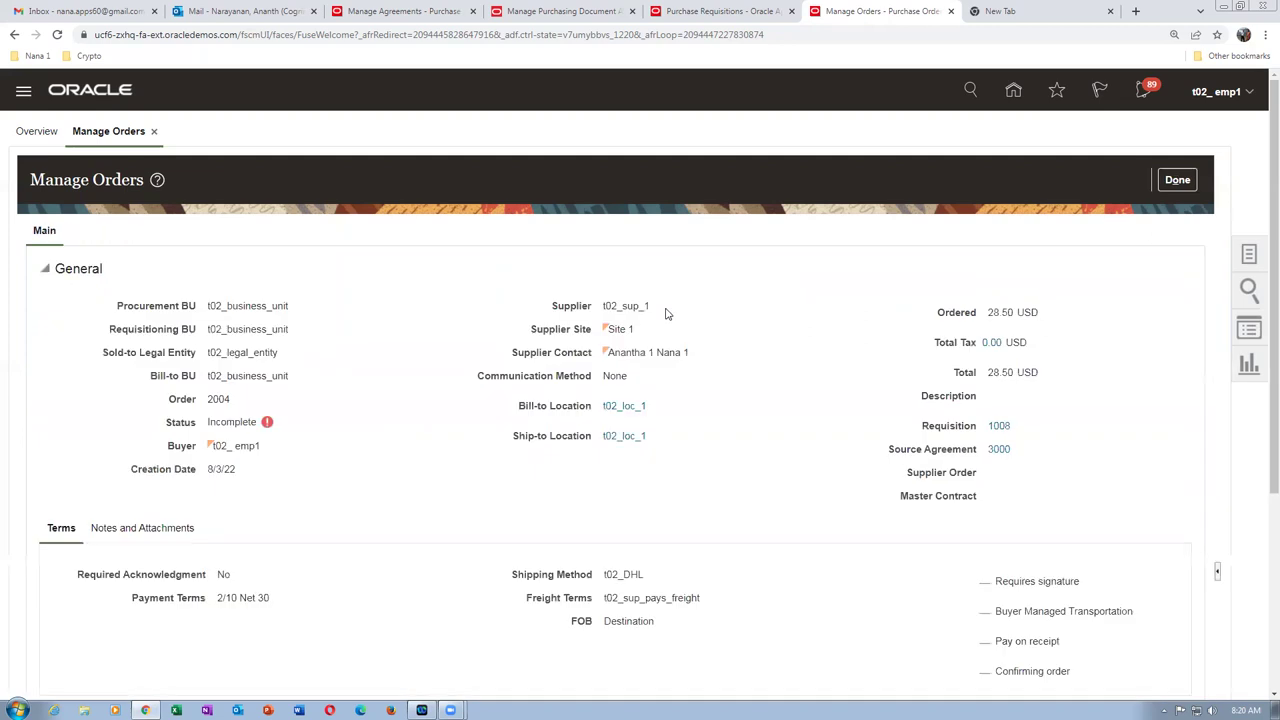
# - Open the purchase order for editing, look over its desktop line and try to submit the order
pyautogui.click(1108, 180)
pyautogui.click(1110, 206)
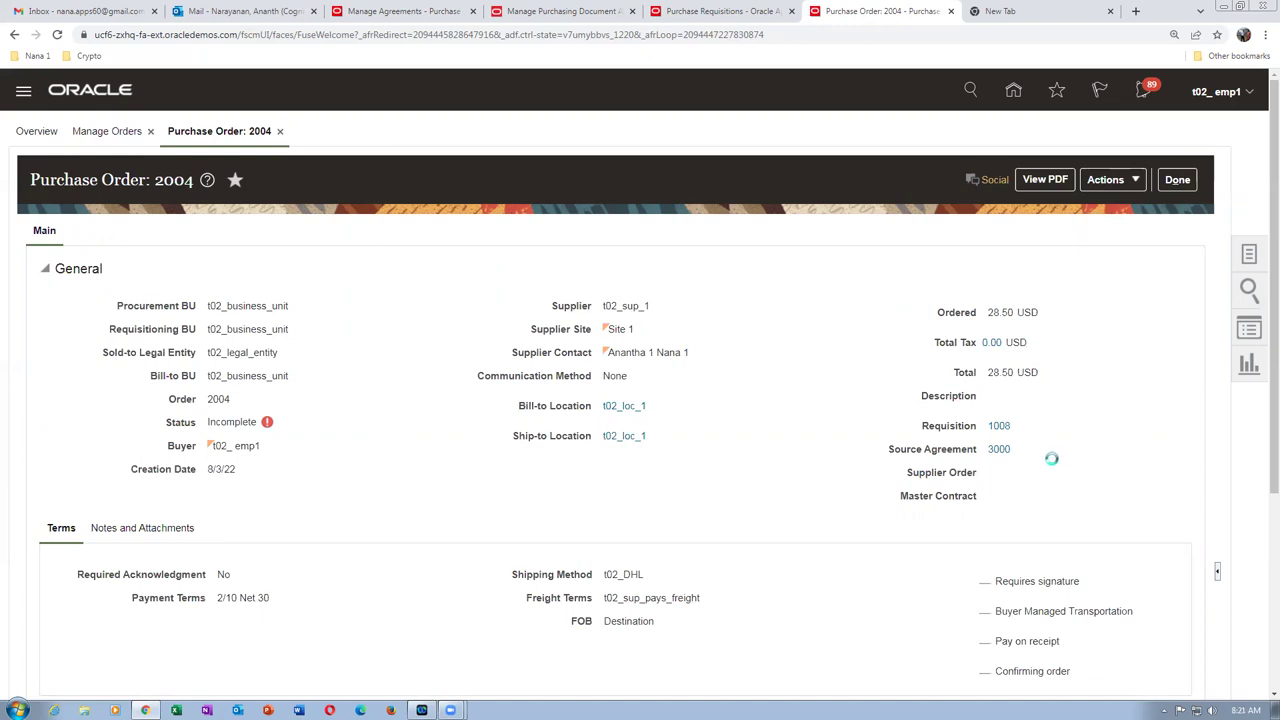
pyautogui.scroll(-3, 1051, 458)
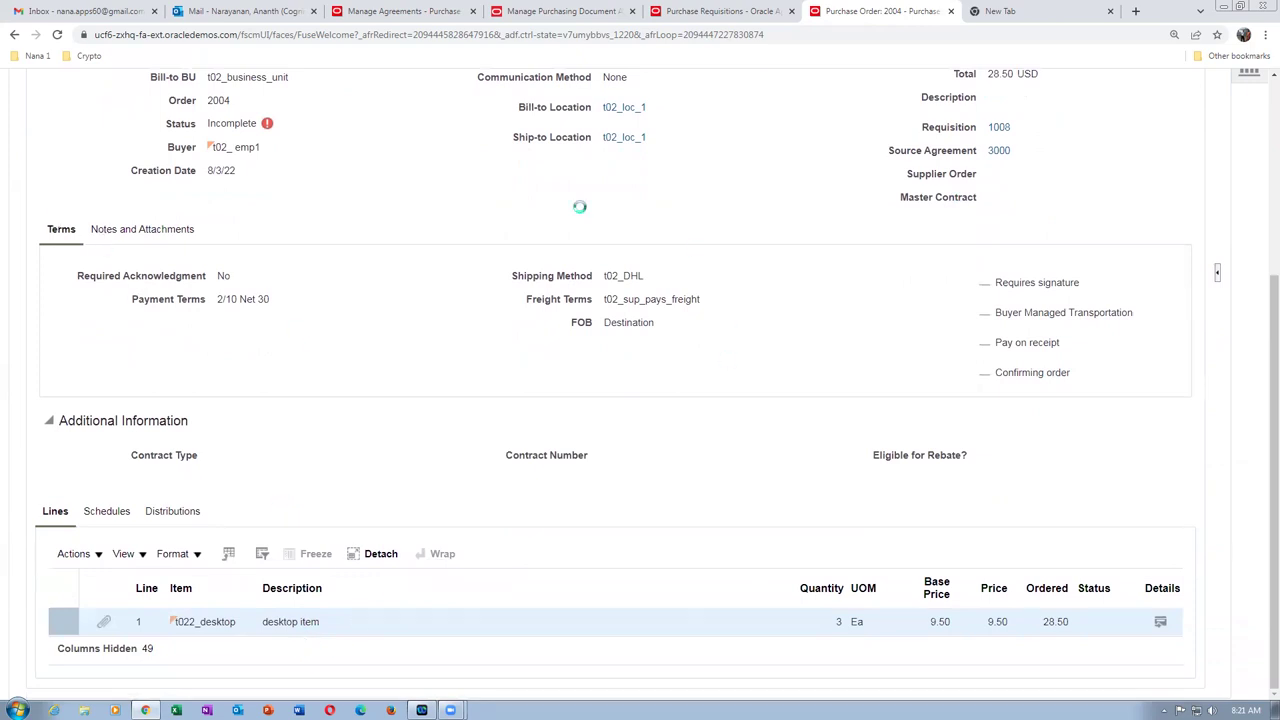
pyautogui.scroll(2, 823, 250)
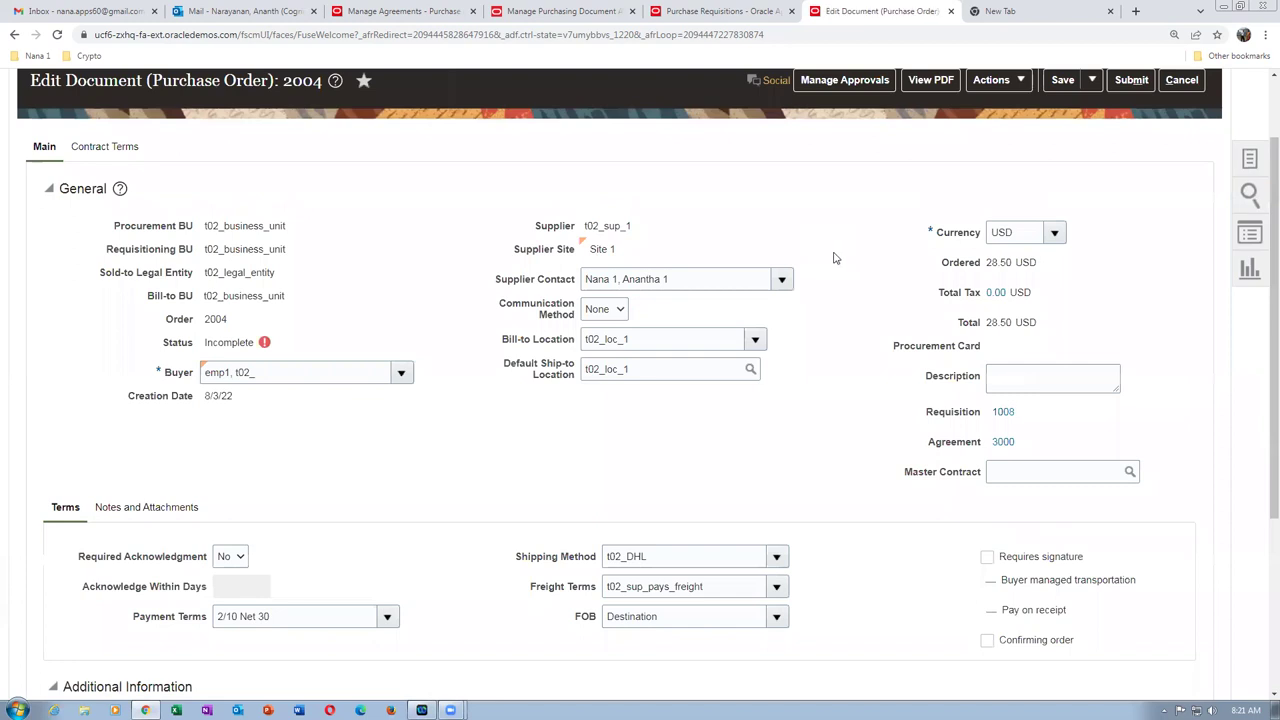
pyautogui.click(1141, 178)
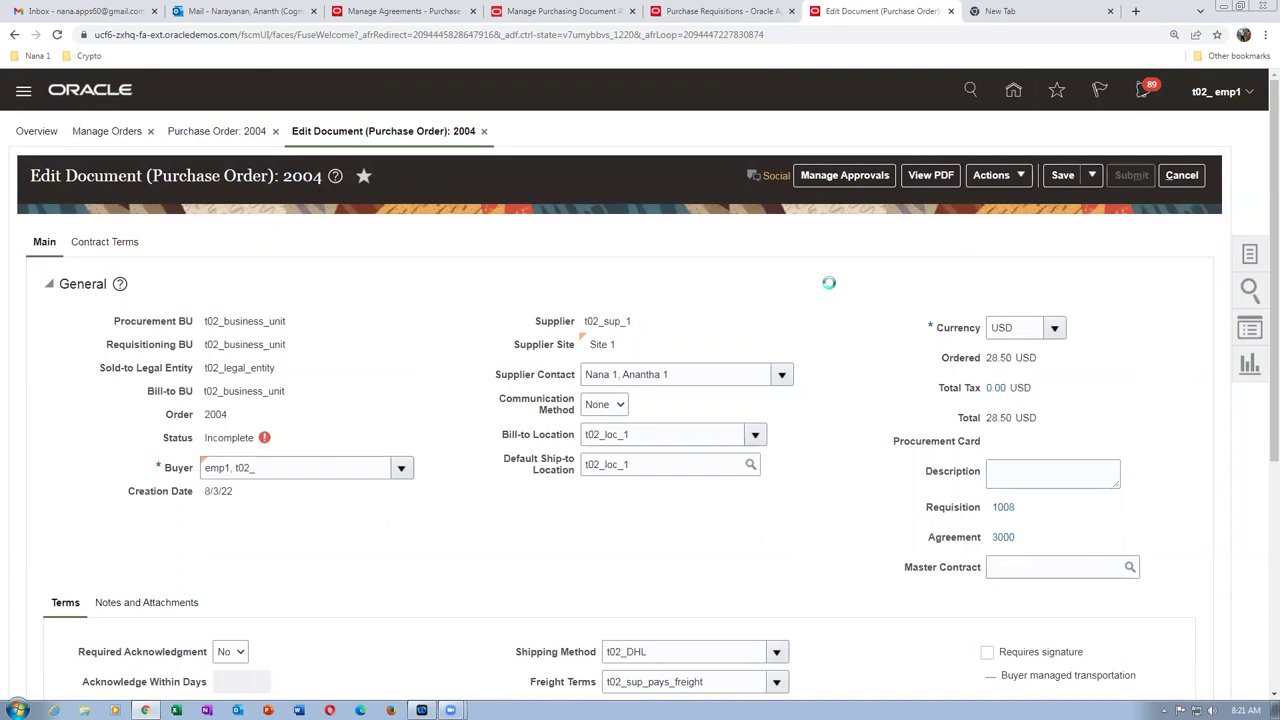
# - Read the submission error for line 1 of the purchase order and dismiss it
pyautogui.scroll(-4, 772, 340)
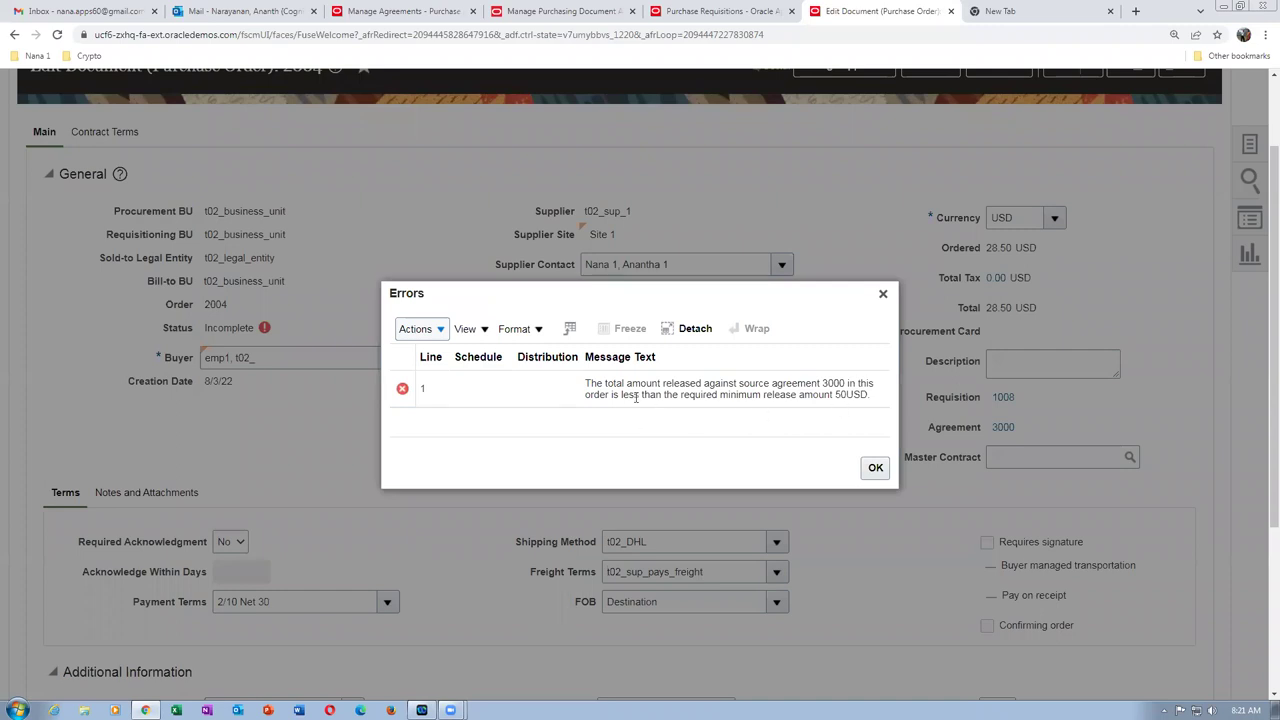
pyautogui.moveTo(617, 384); pyautogui.dragTo(878, 398)
pyautogui.click(871, 467)
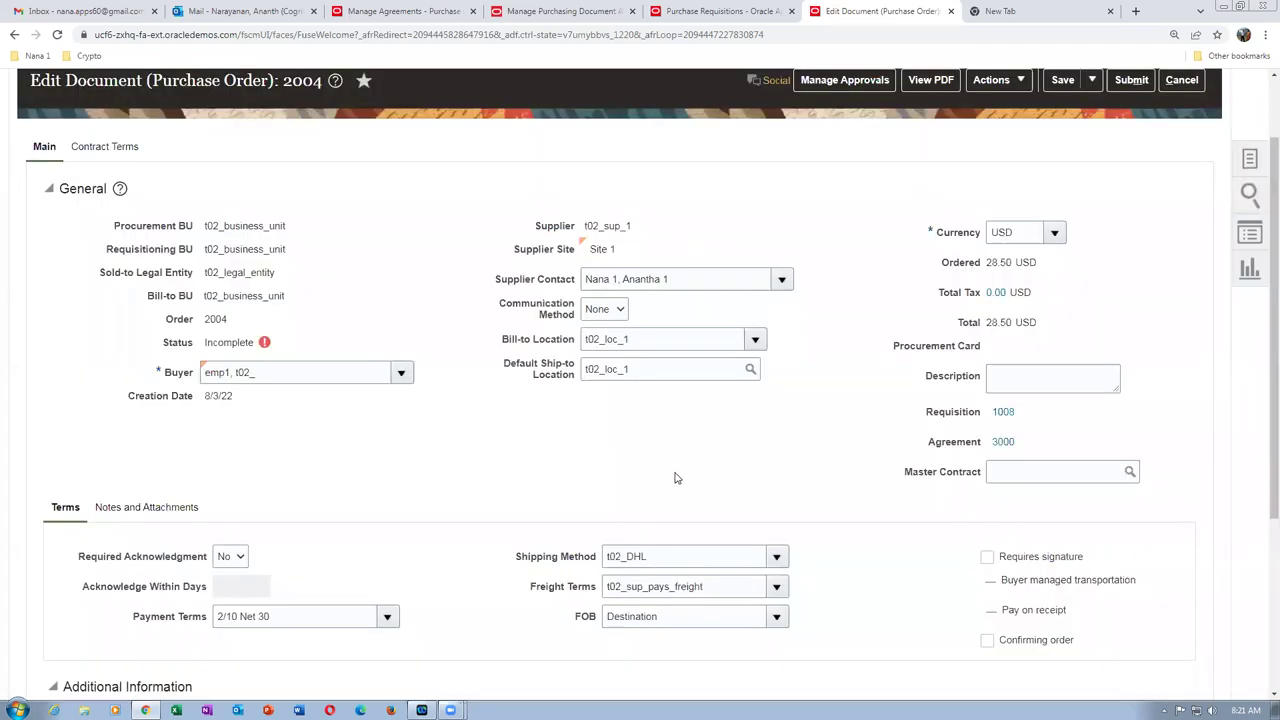
# - Cancel editing the purchase order, then close the order and Manage Orders
pyautogui.scroll(1, 1262, 210)
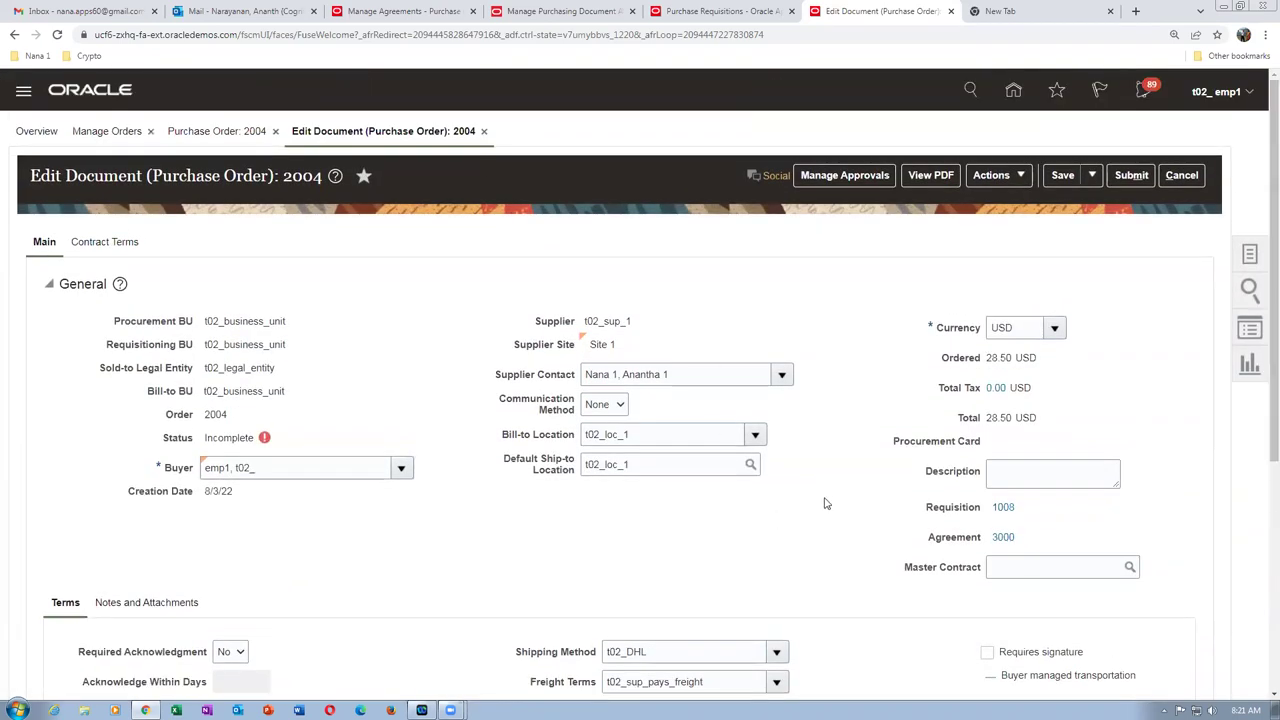
pyautogui.click(1181, 175)
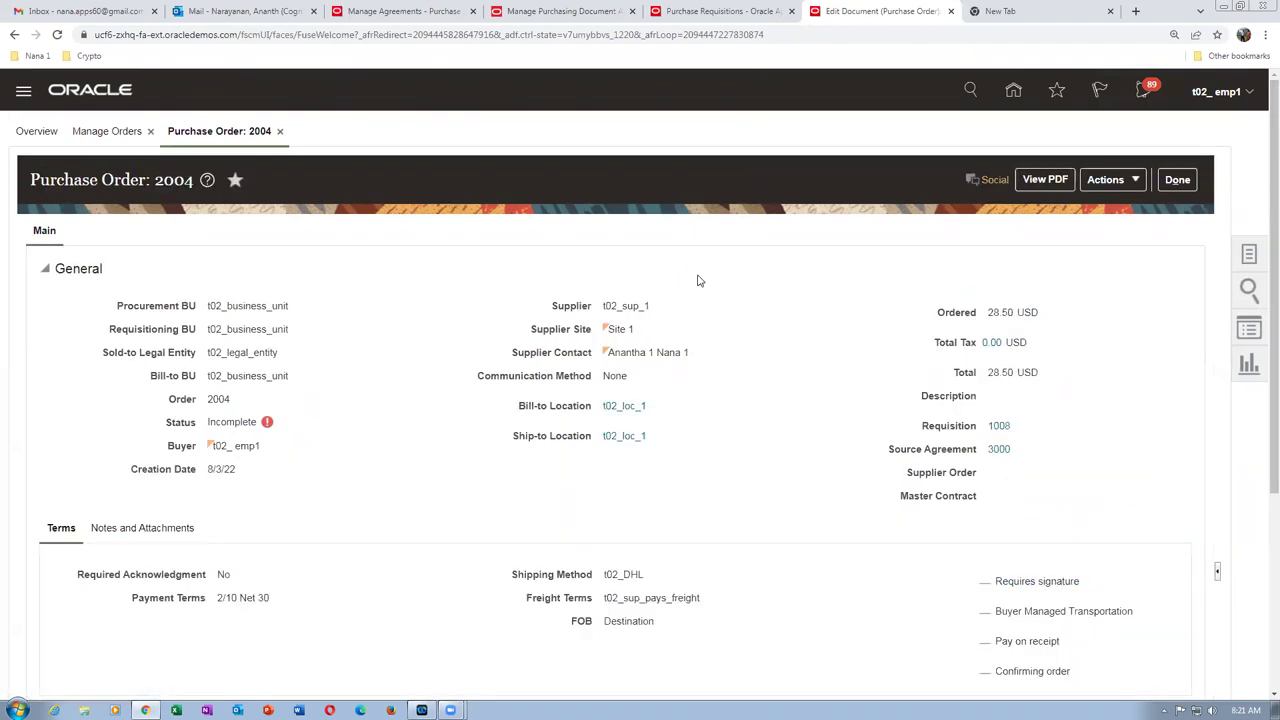
pyautogui.click(1180, 180)
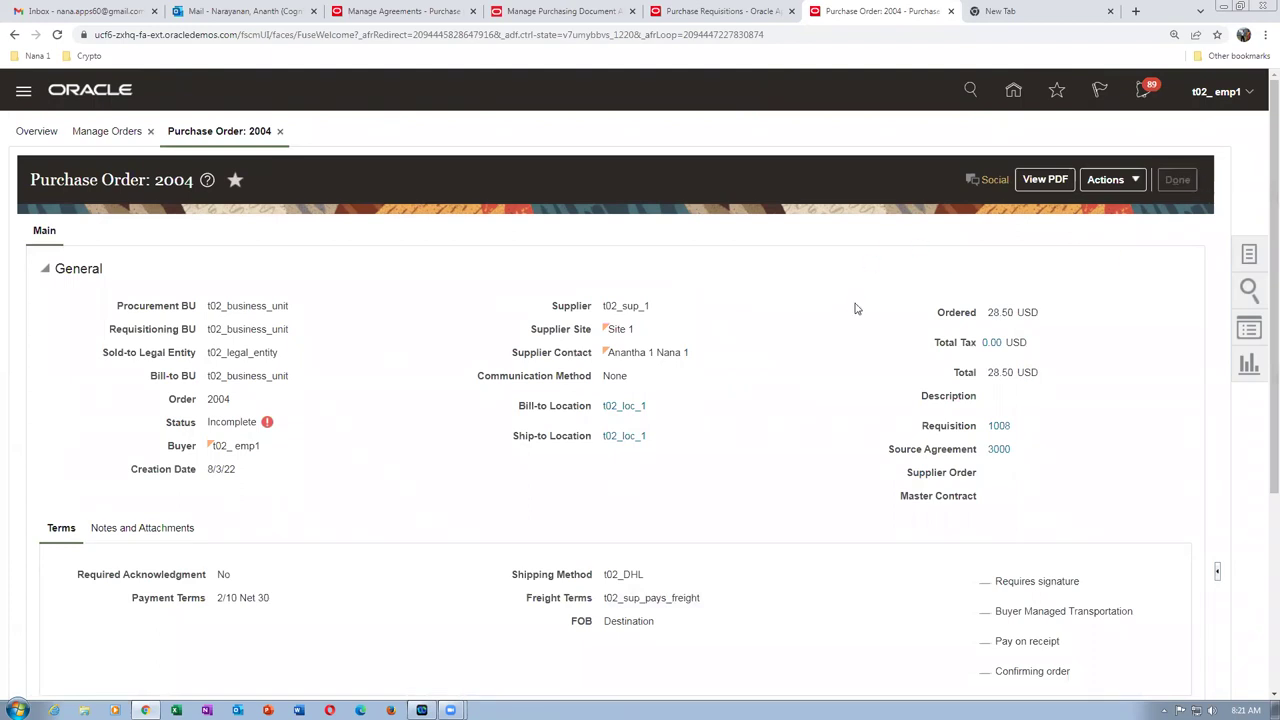
pyautogui.click(1196, 180)
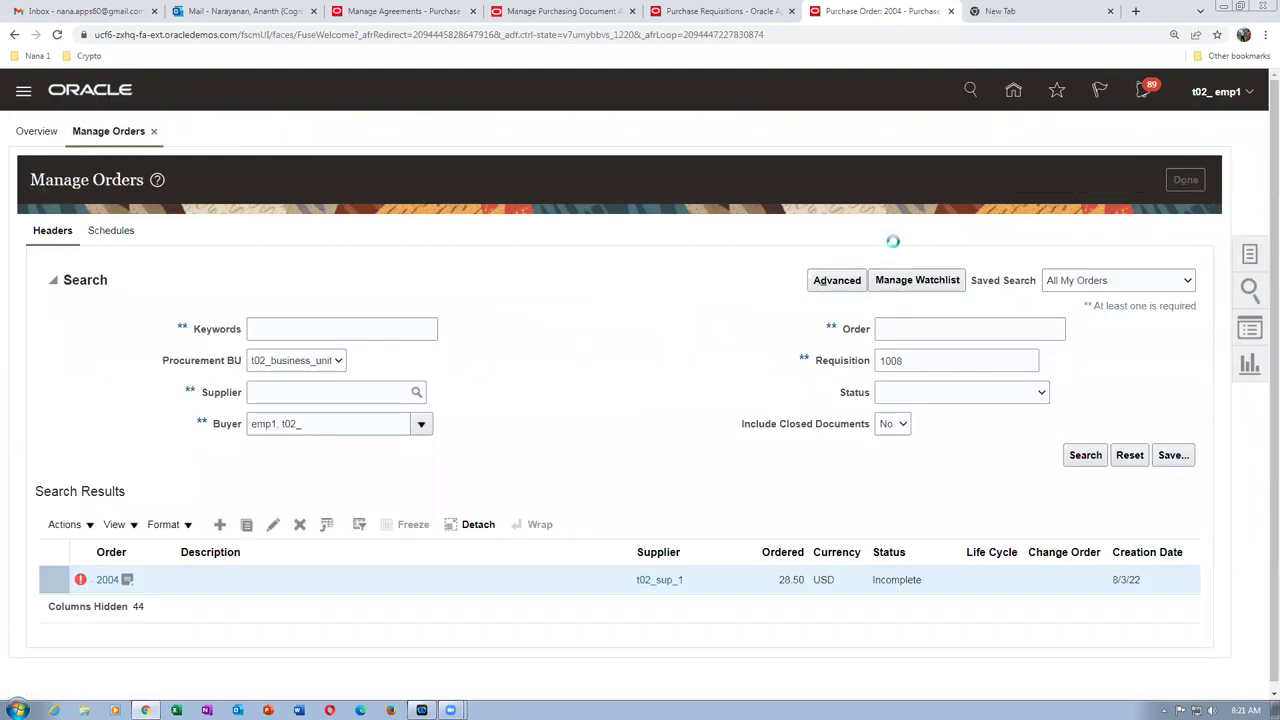
# - Search for agreement 3000 in Manage Agreements and open it
pyautogui.click(1247, 258)
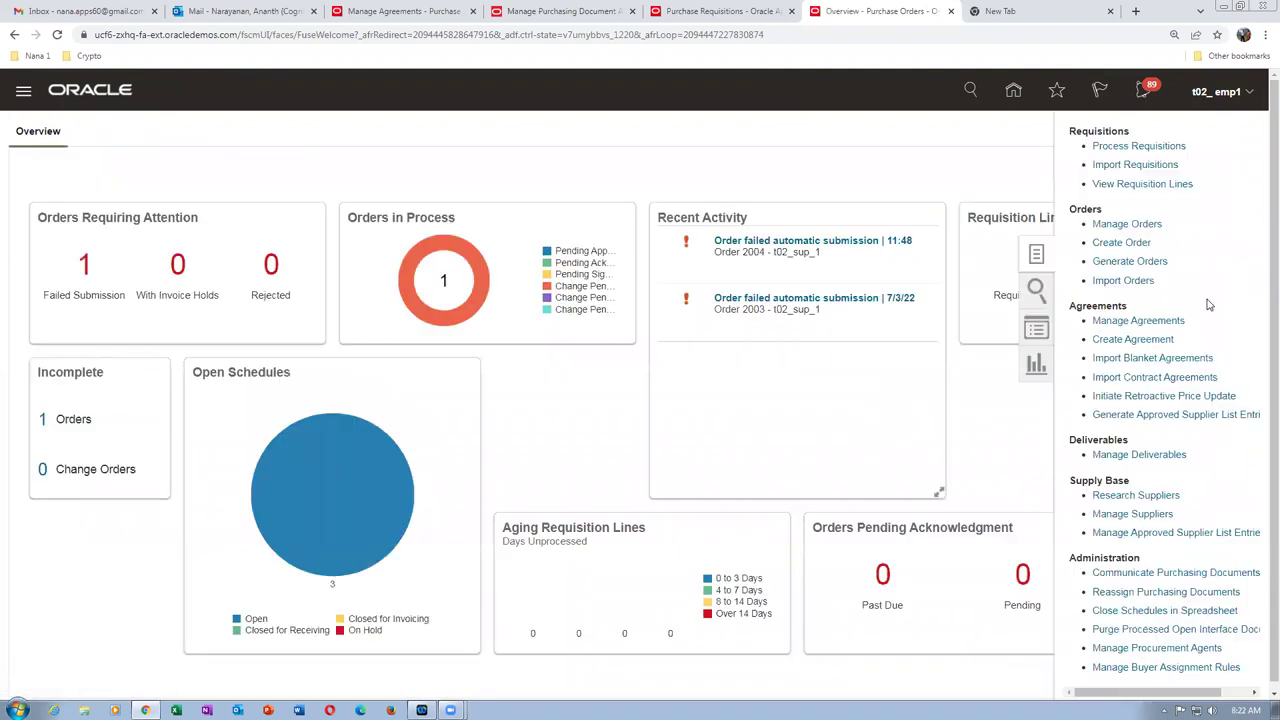
pyautogui.click(1136, 320)
pyautogui.click(988, 330)
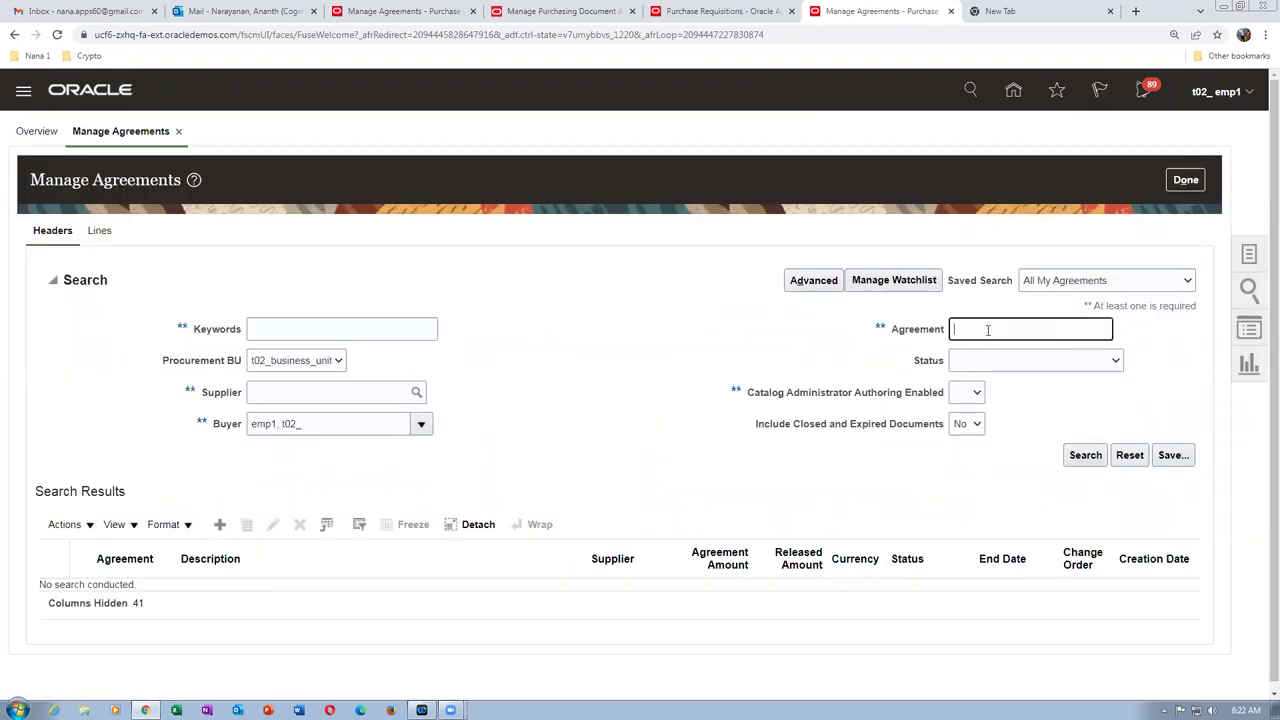
pyautogui.write('3000')
pyautogui.click(1084, 453)
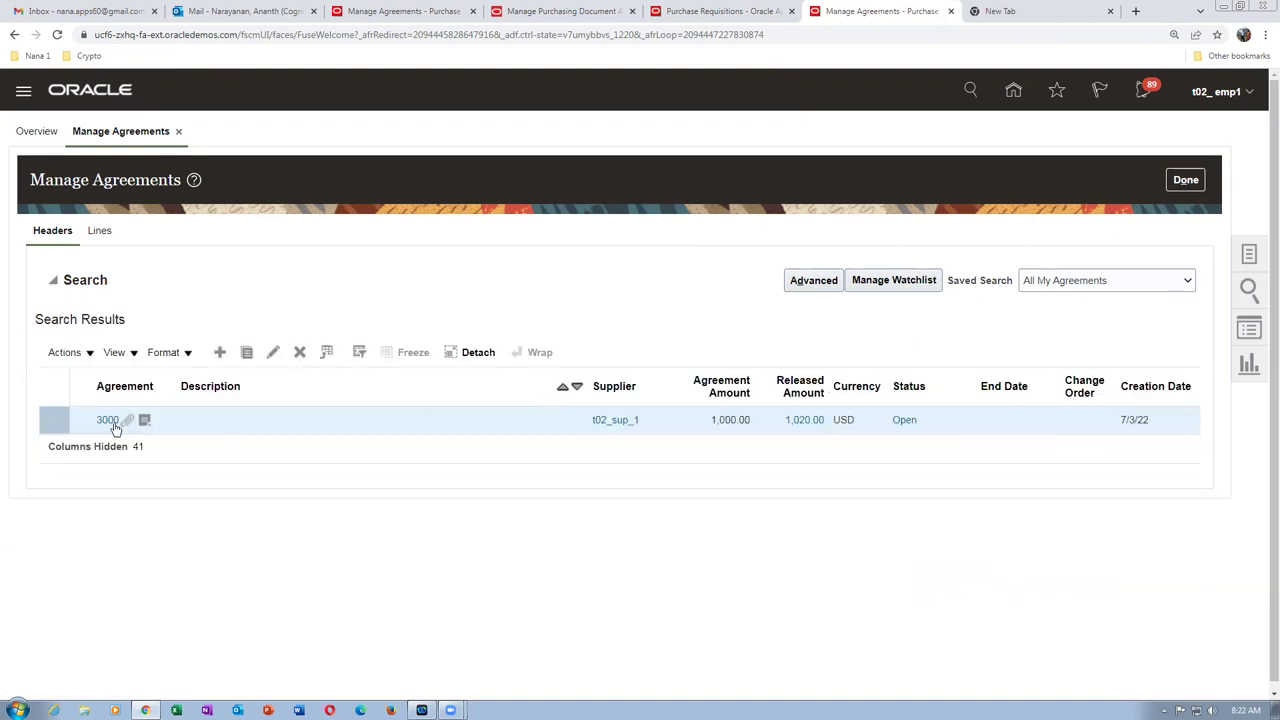
pyautogui.click(108, 421)
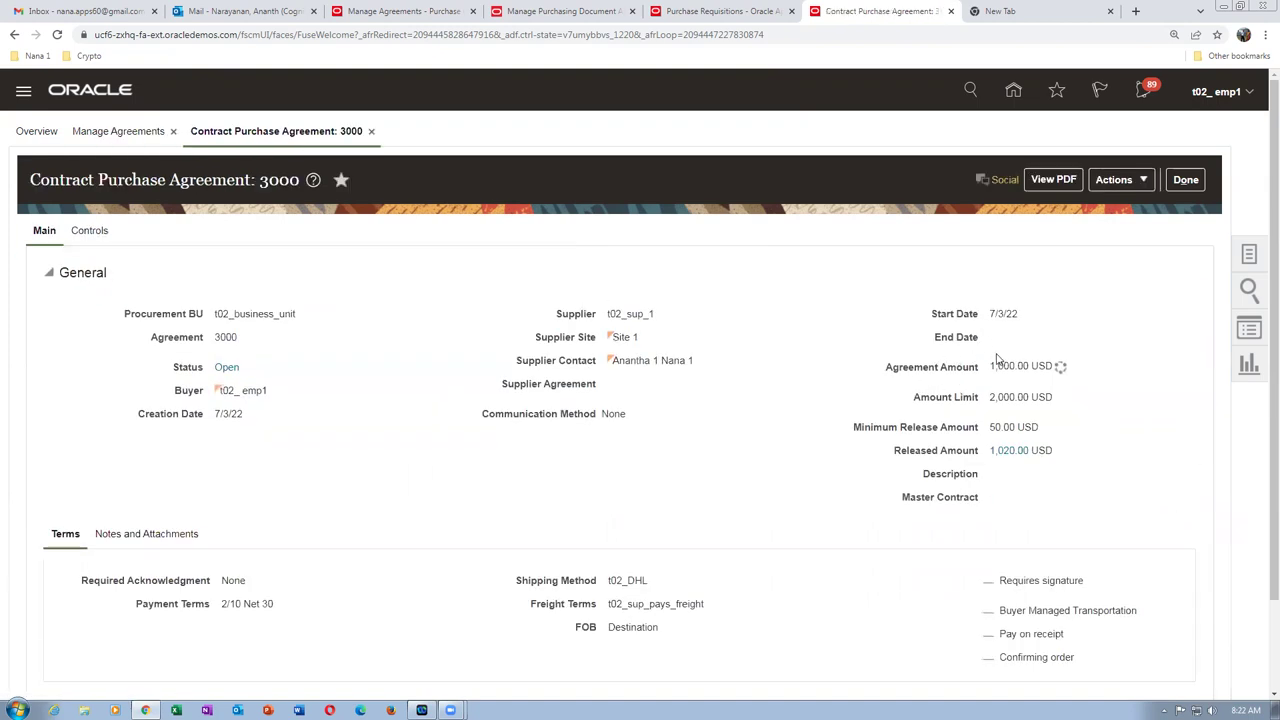
# - Edit contract purchase agreement 3000 through a new change order and describe the change as gncvgh
pyautogui.click(1115, 179)
pyautogui.click(1128, 206)
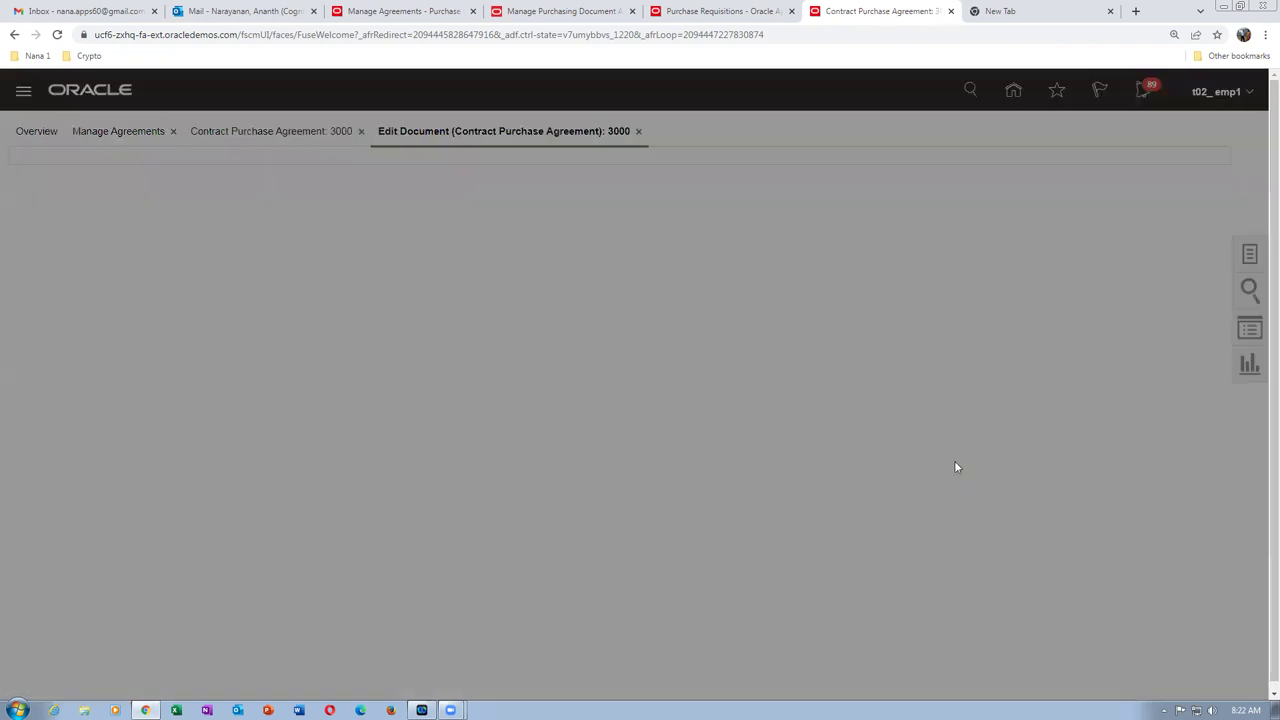
pyautogui.click(807, 411)
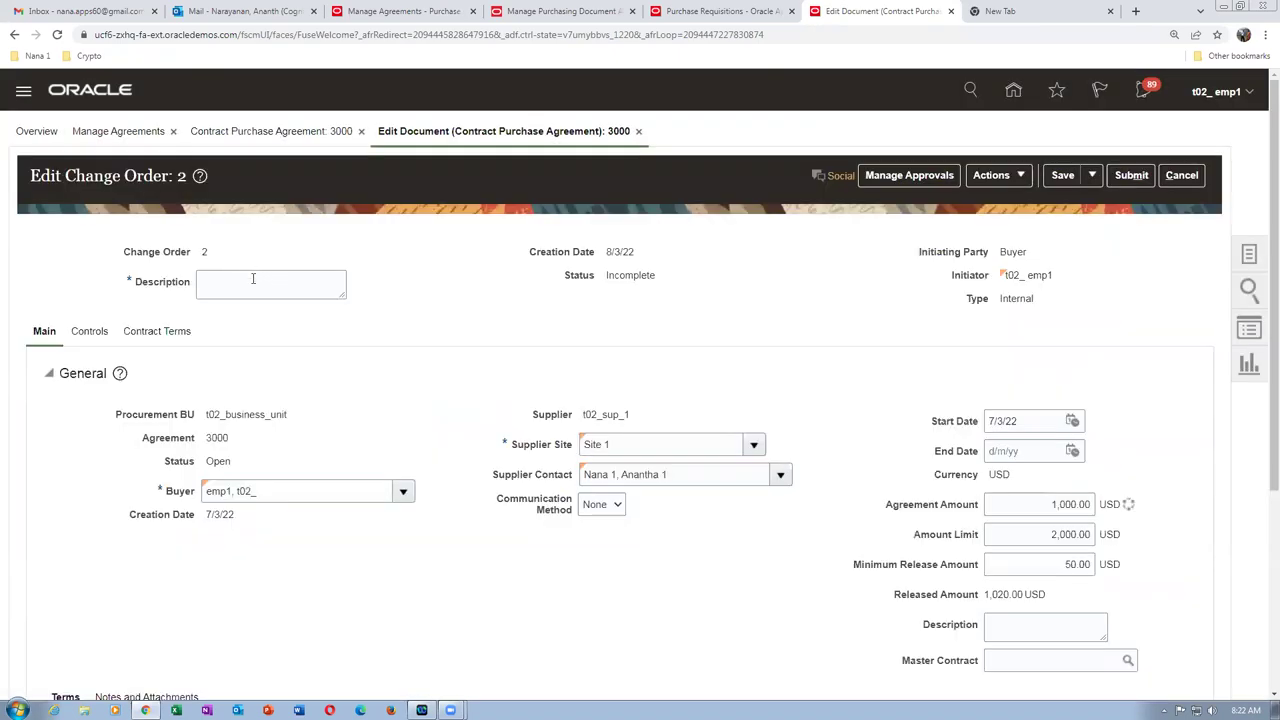
pyautogui.click(253, 279)
pyautogui.write('gncvgh')
# - Set the agreement amount to 1,000,000 USD in the change order
pyautogui.moveTo(1008, 505); pyautogui.dragTo(1090, 506)
pyautogui.press('BackSpace')
pyautogui.write('100000')
pyautogui.click(808, 404)
pyautogui.click(1034, 504)
pyautogui.moveTo(1034, 504); pyautogui.dragTo(1092, 505)
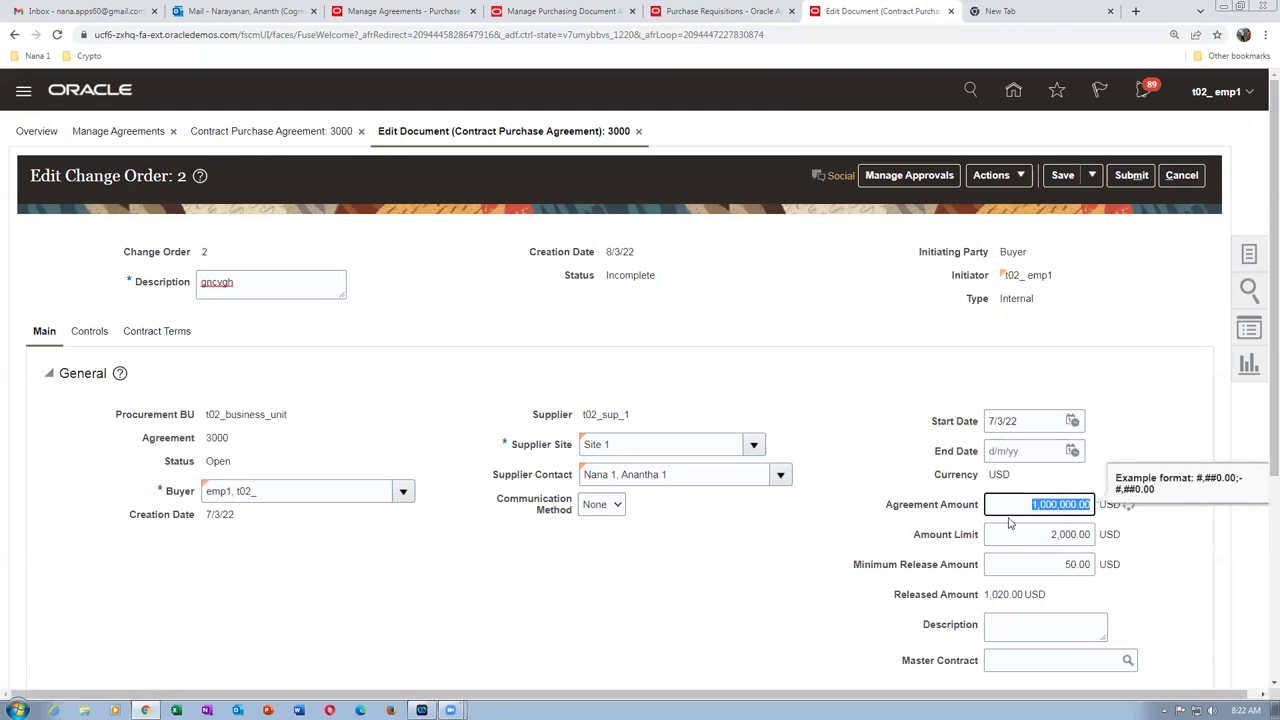
# - Set the amount limit to 100,000,000 USD and submit the change order for approval
pyautogui.click(1027, 533)
pyautogui.moveTo(1027, 533); pyautogui.dragTo(1097, 548)
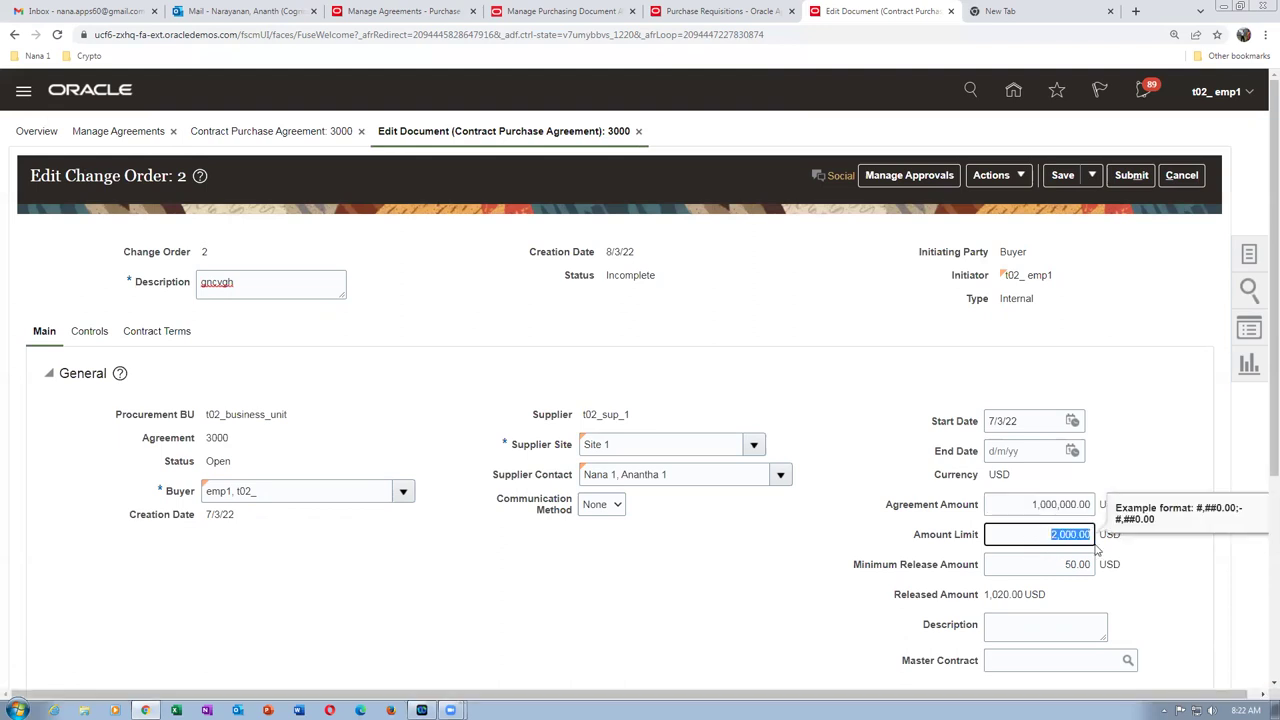
pyautogui.write('100000000')
pyautogui.click(1135, 452)
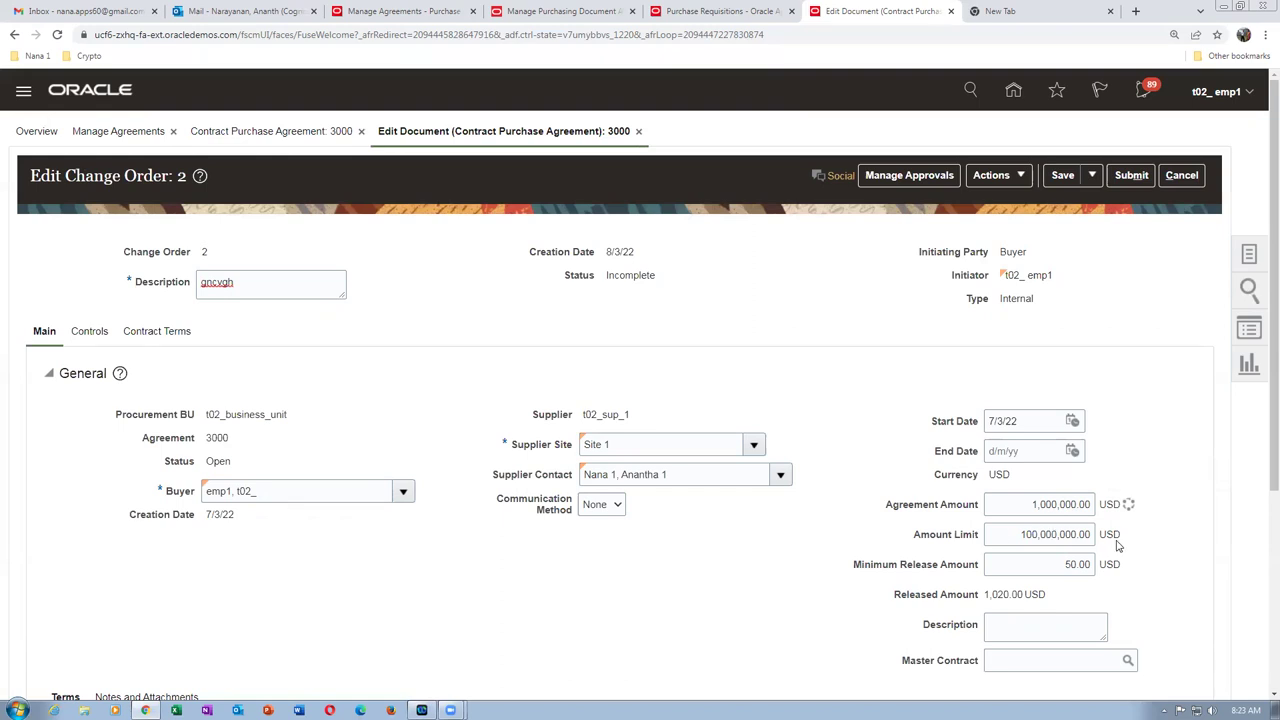
pyautogui.click(1133, 177)
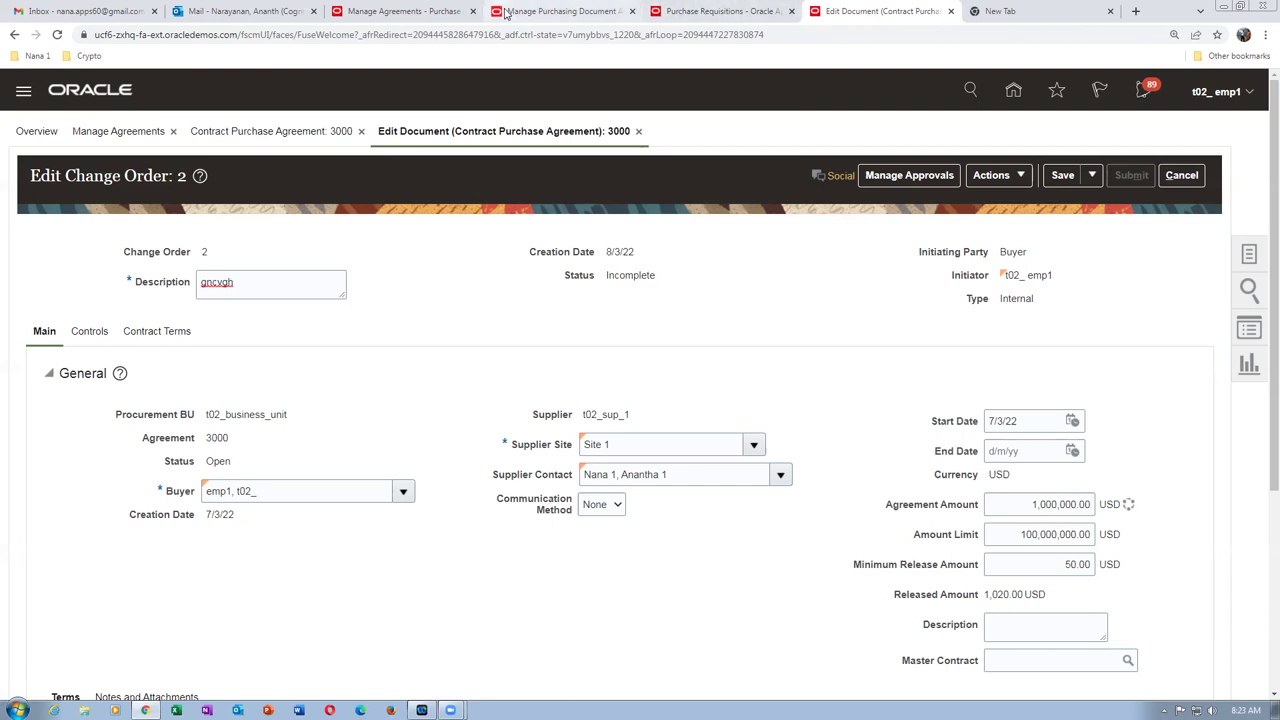
# - Review the approval rule of the Terms Approval Consensus participant in Manage Purchasing Document Approvals and leave it without editing
pyautogui.click(560, 11)
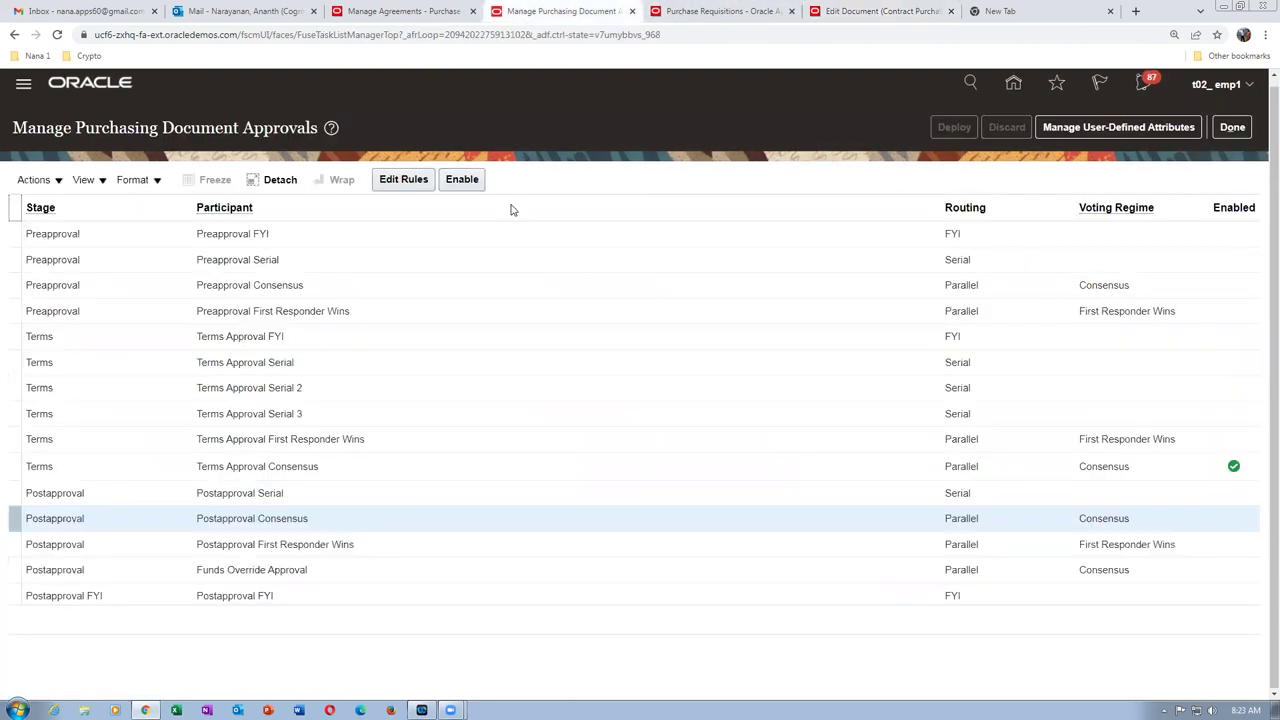
pyautogui.click(419, 476)
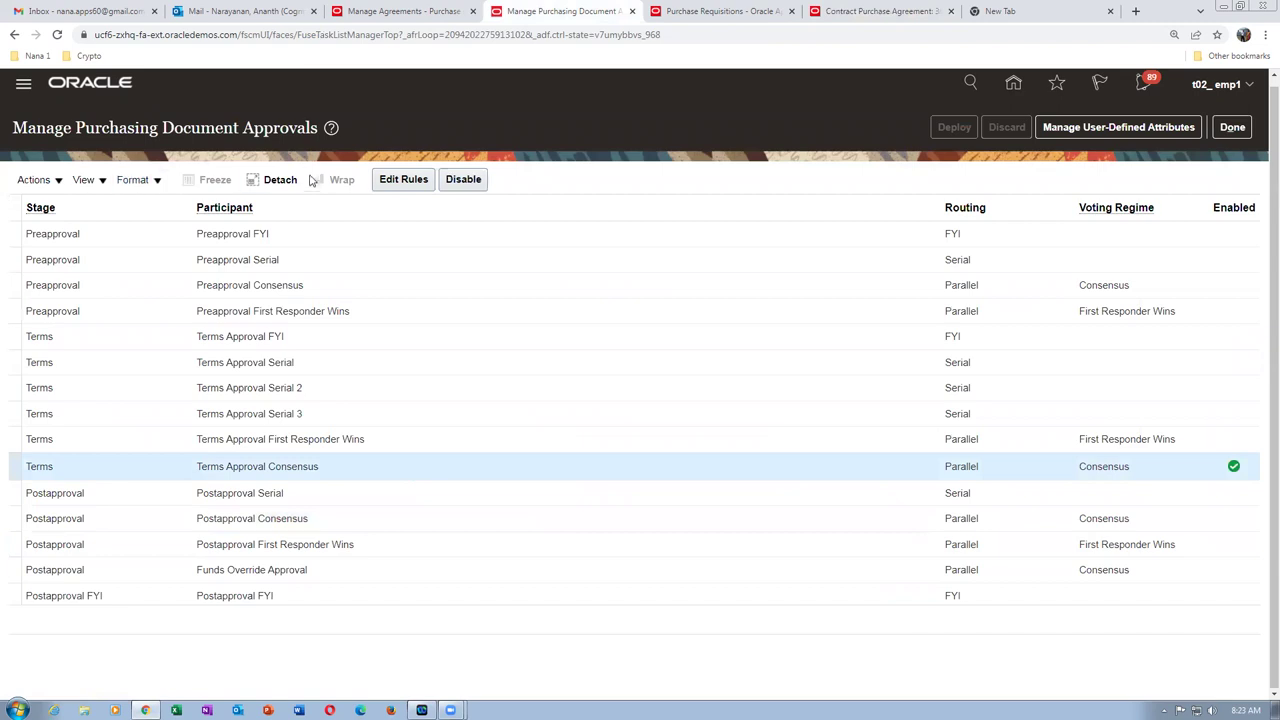
pyautogui.click(405, 182)
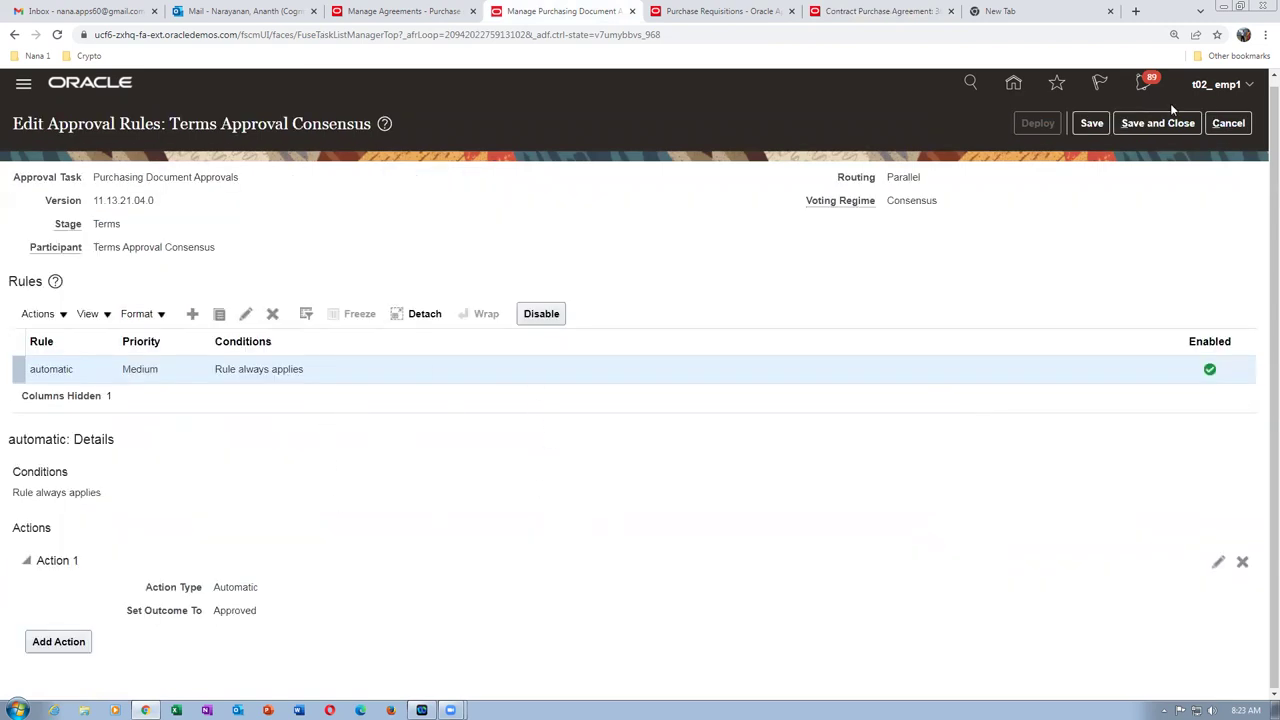
pyautogui.click(1228, 123)
# - Return to agreement 3000, dismiss its change order confirmation and close it, refreshing the agreement search results
pyautogui.click(868, 11)
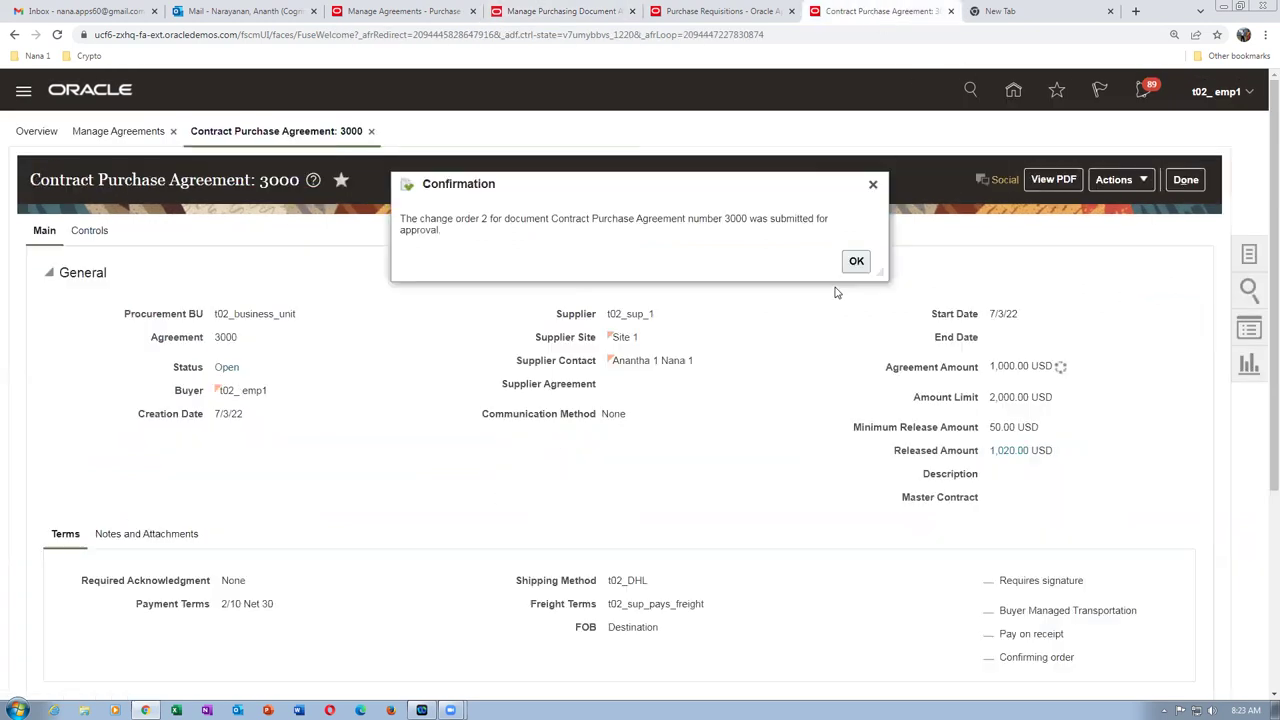
pyautogui.click(856, 262)
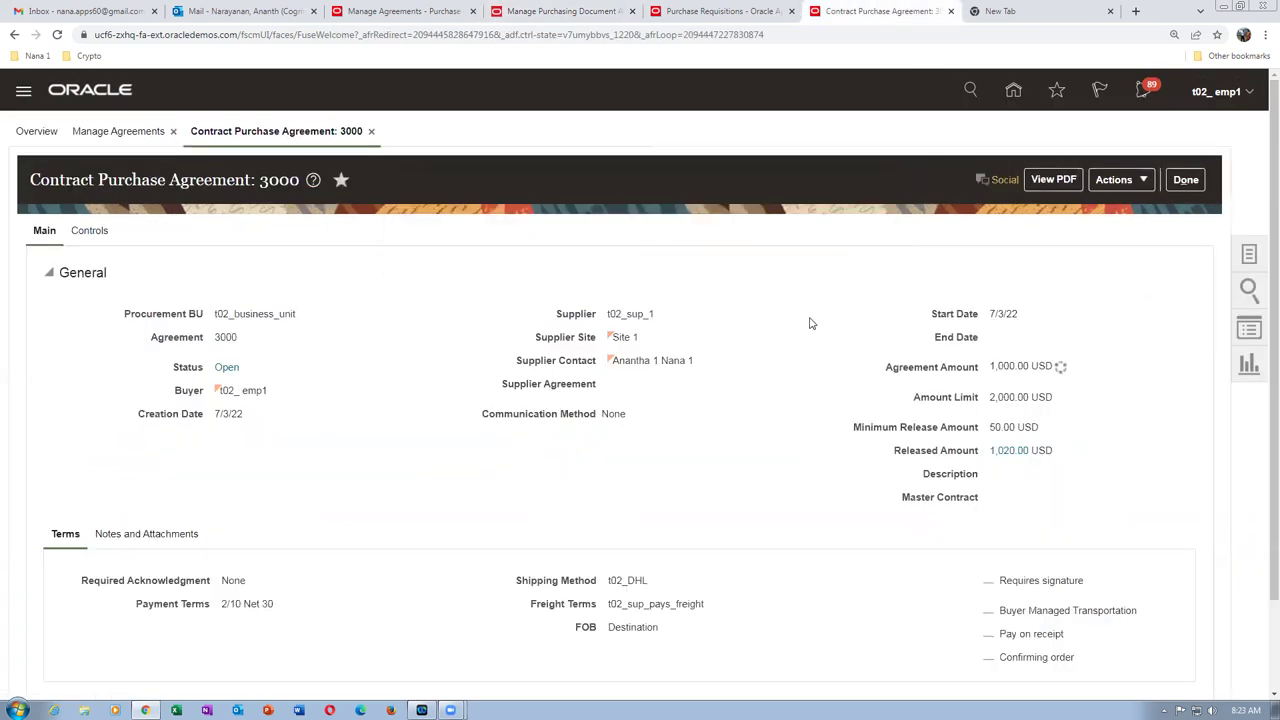
pyautogui.click(1178, 184)
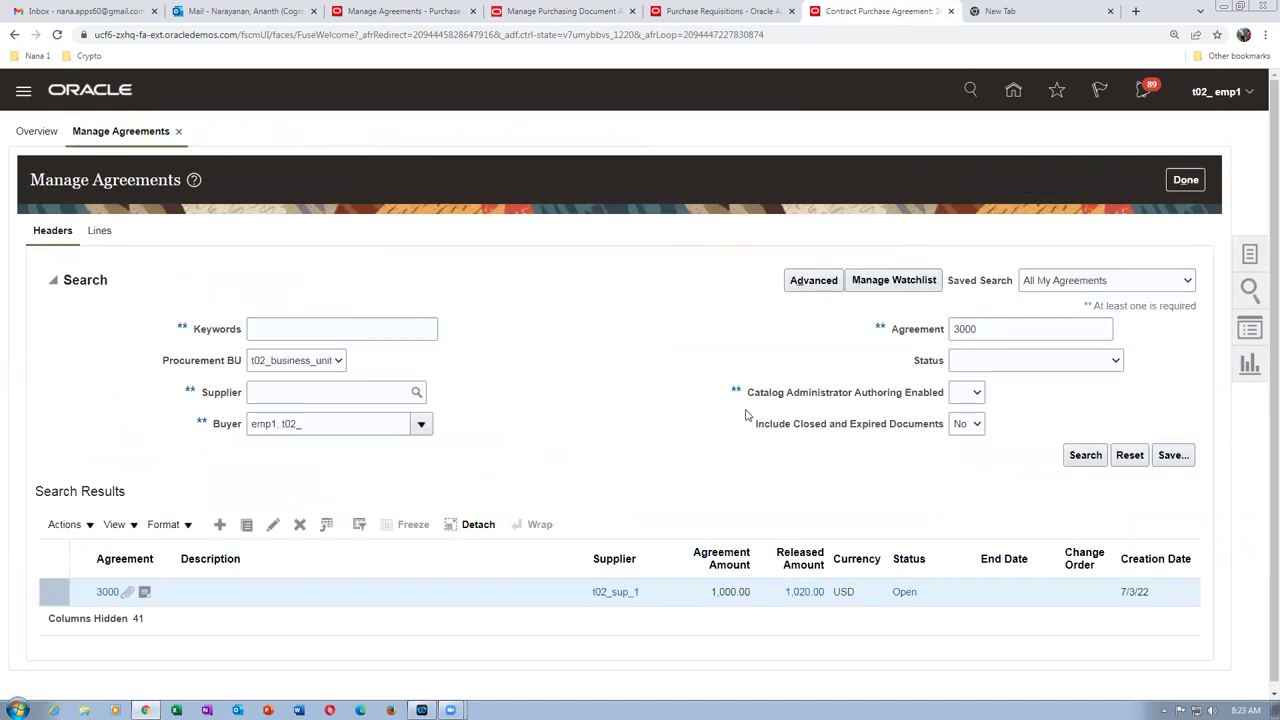
pyautogui.click(1087, 457)
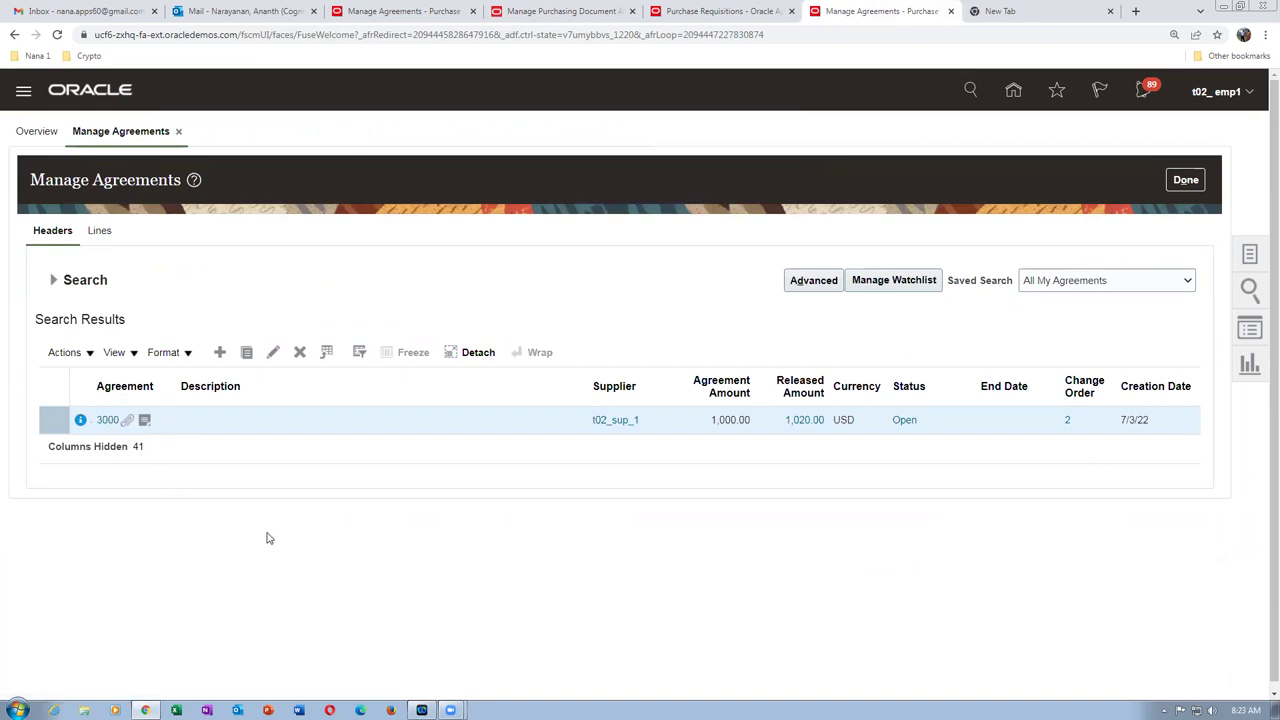
# - Leave Manage Agreements and create a Blanket Purchase Agreement for supplier t02_sup_1 in t02_business_unit with currency USD
pyautogui.click(1185, 180)
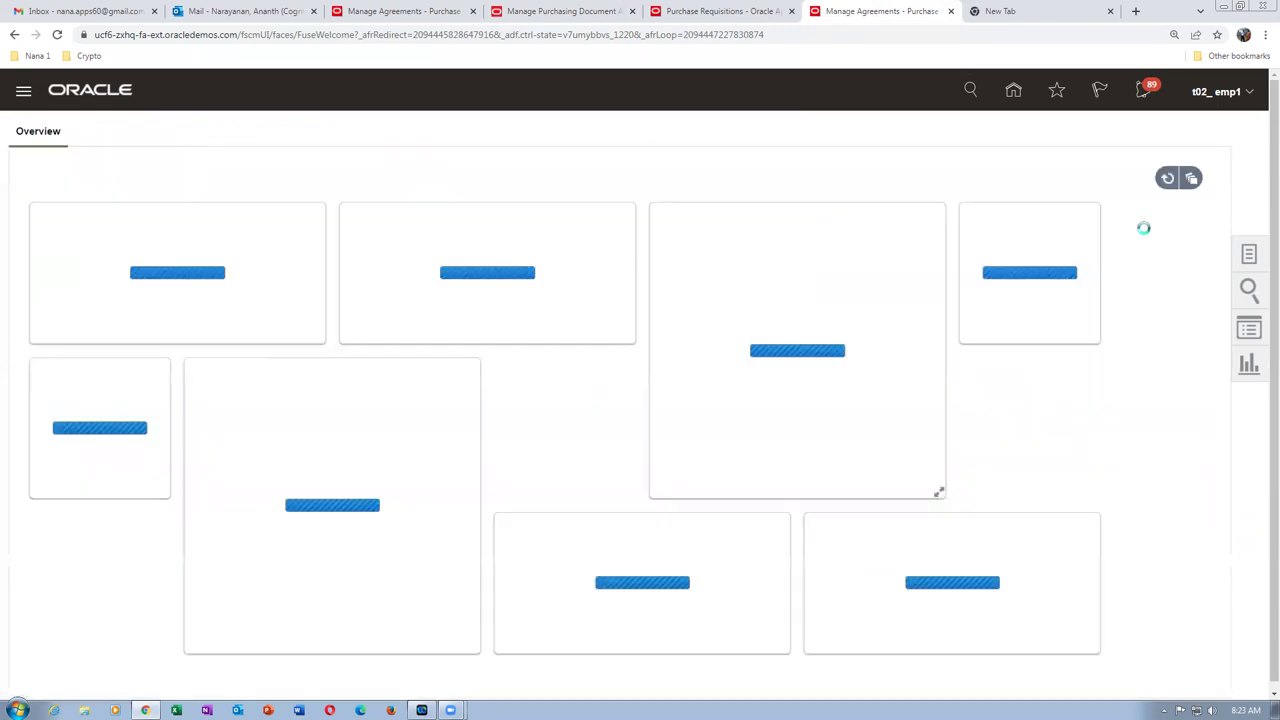
pyautogui.click(1249, 256)
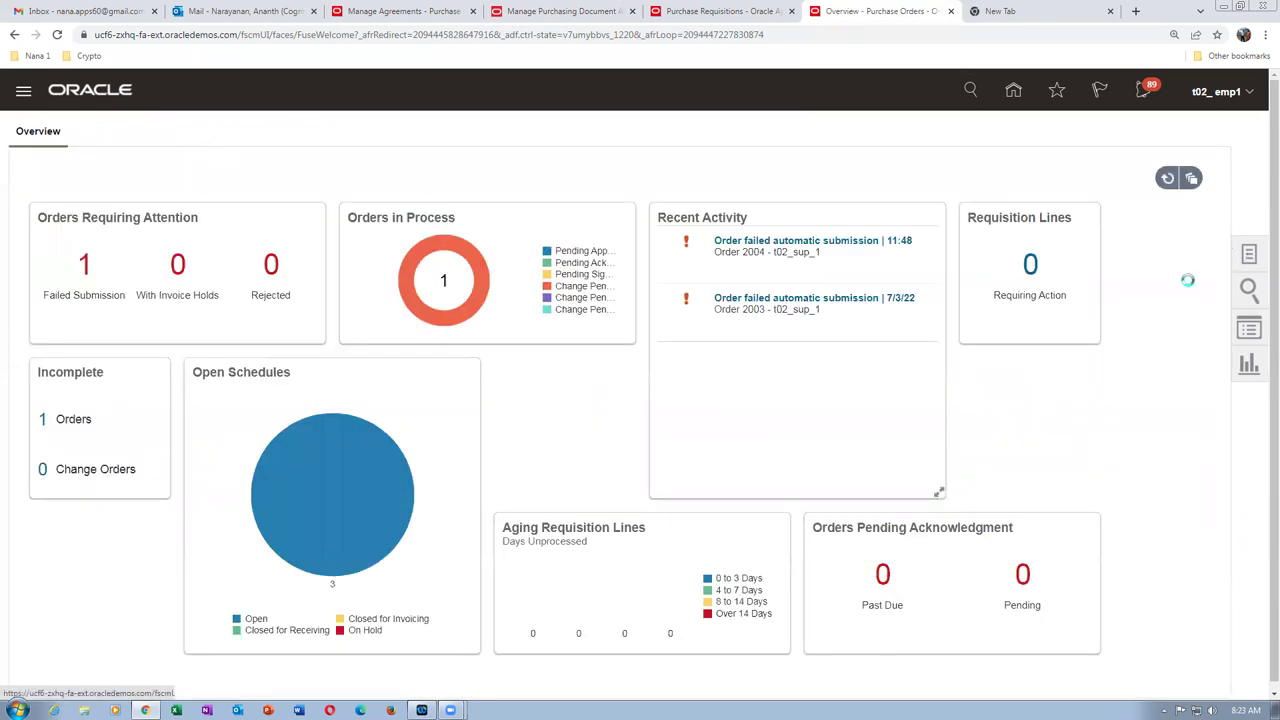
pyautogui.click(1153, 343)
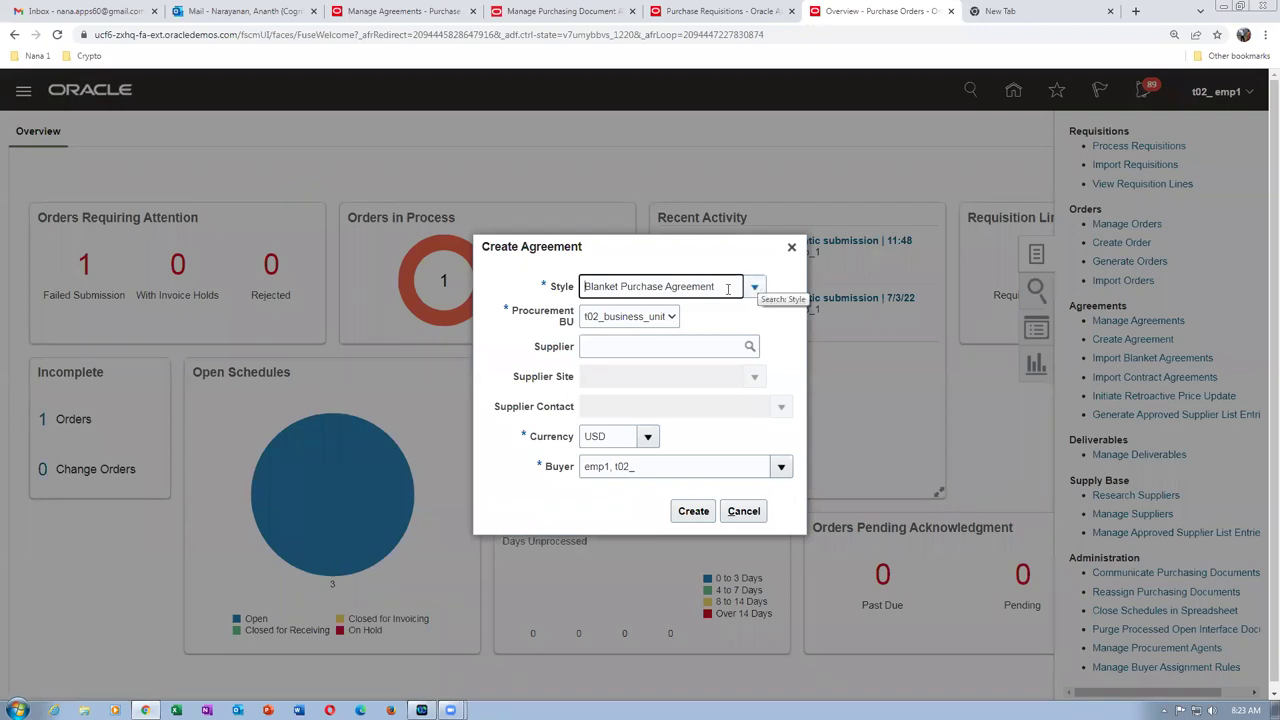
pyautogui.click(645, 345)
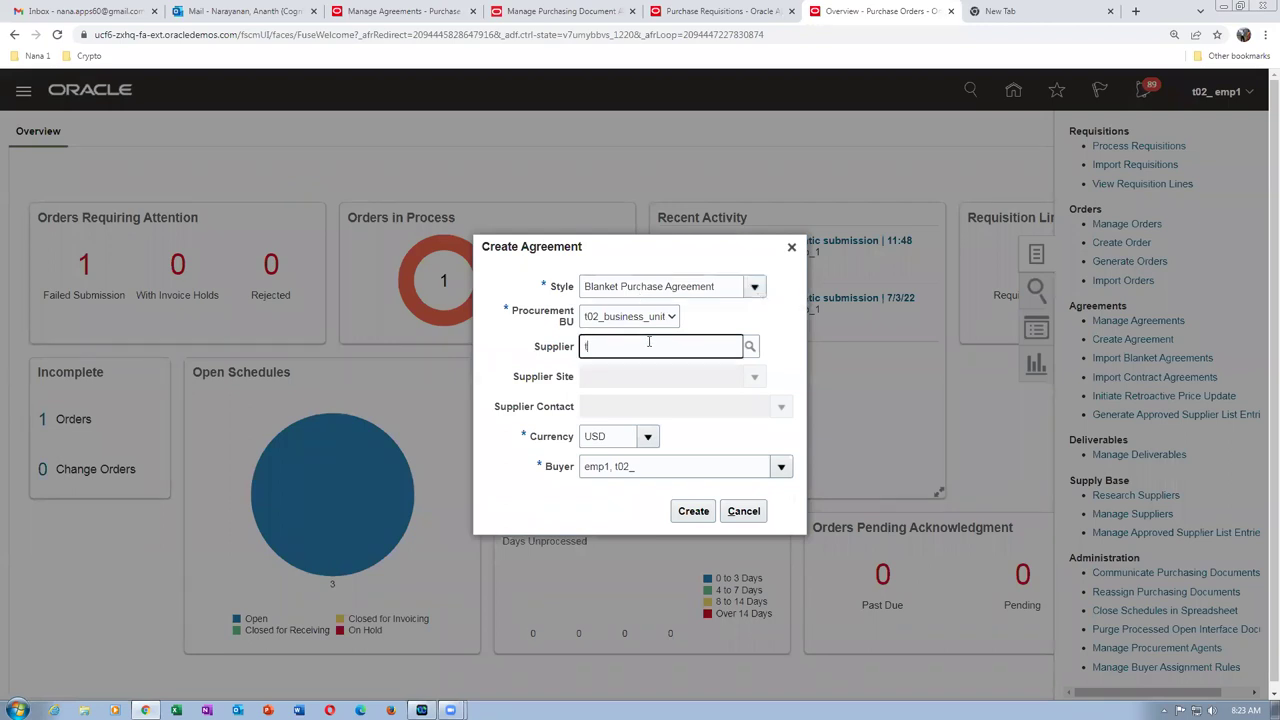
pyautogui.write('t02')
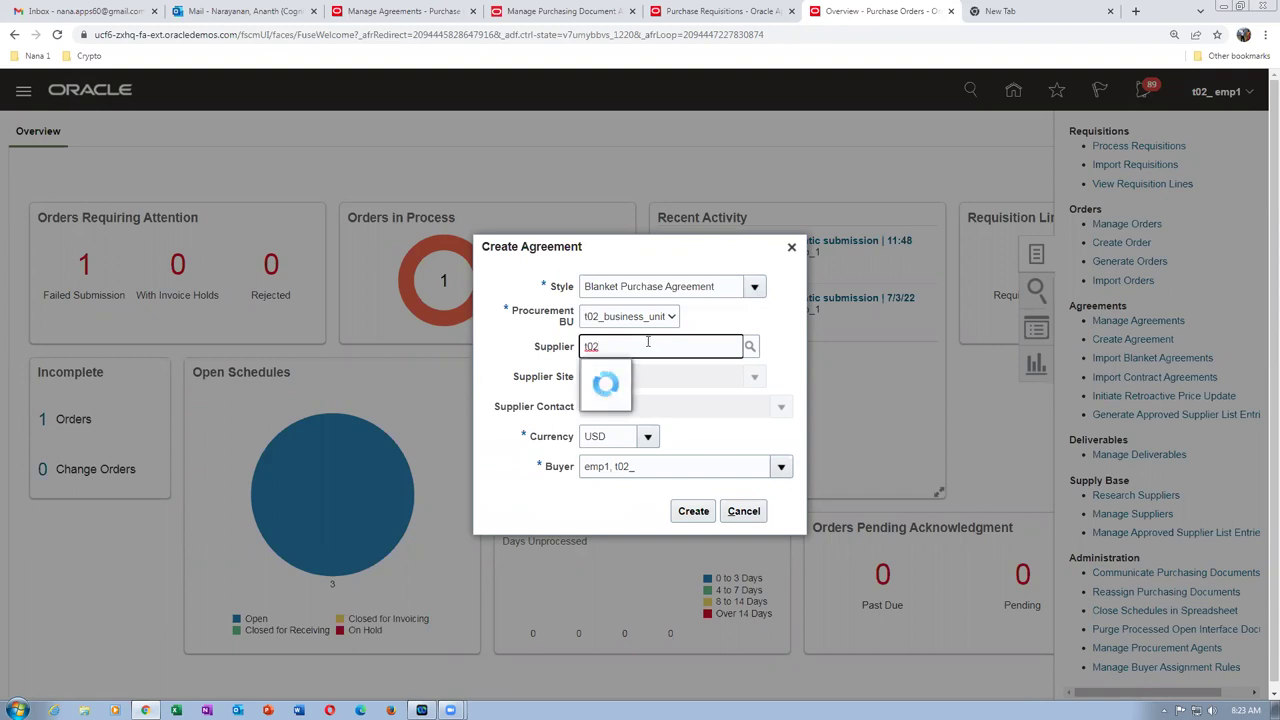
pyautogui.click(620, 370)
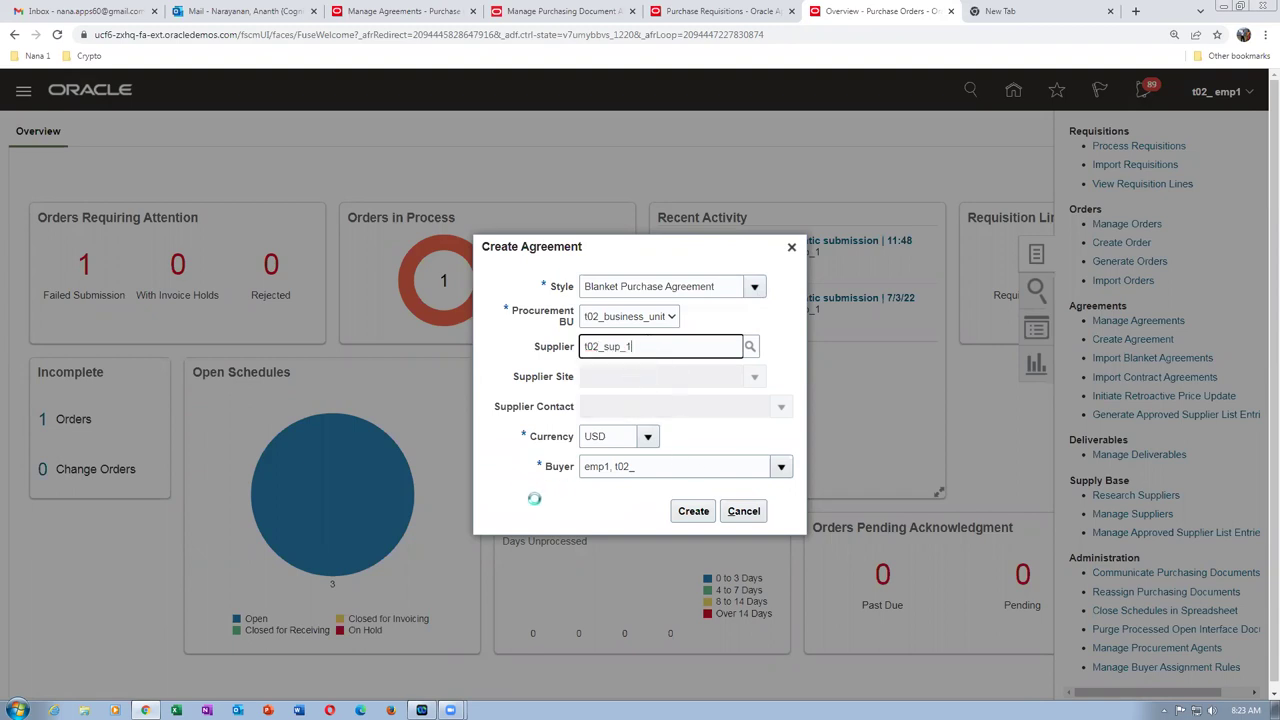
pyautogui.click(690, 512)
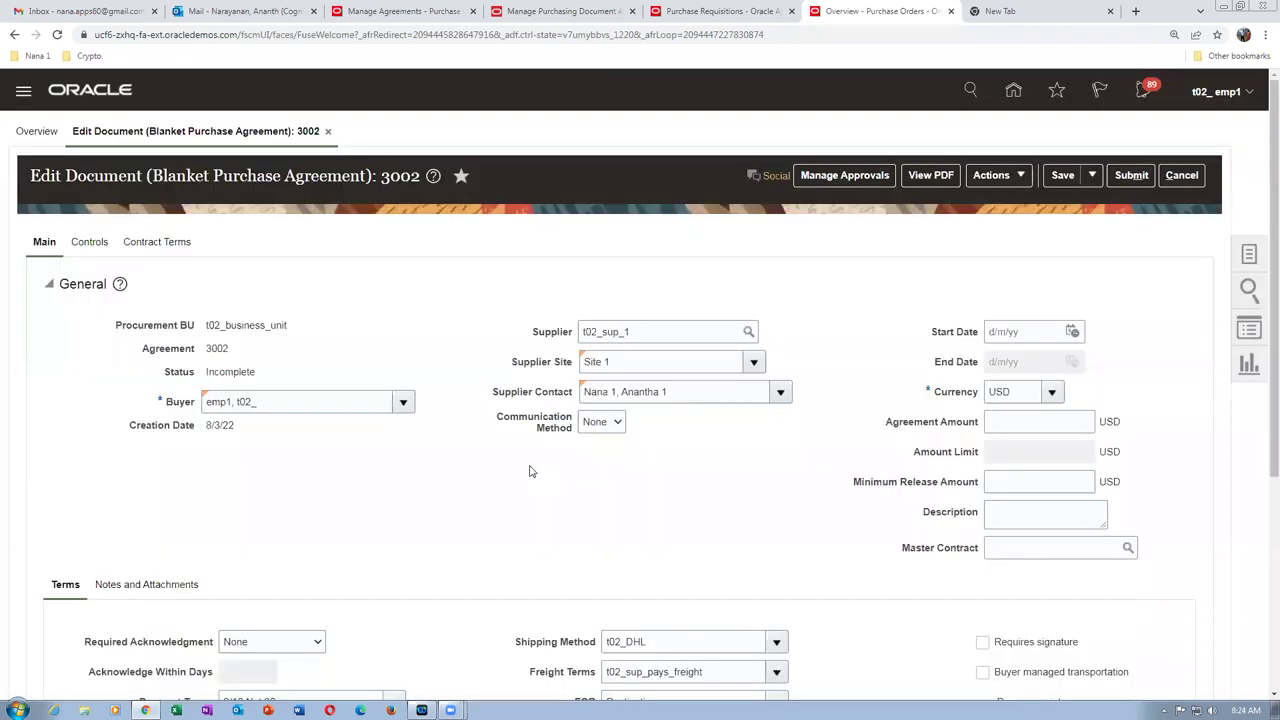
# - Set the new agreement's amount to 1,000 USD
pyautogui.scroll(-1, 790, 482)
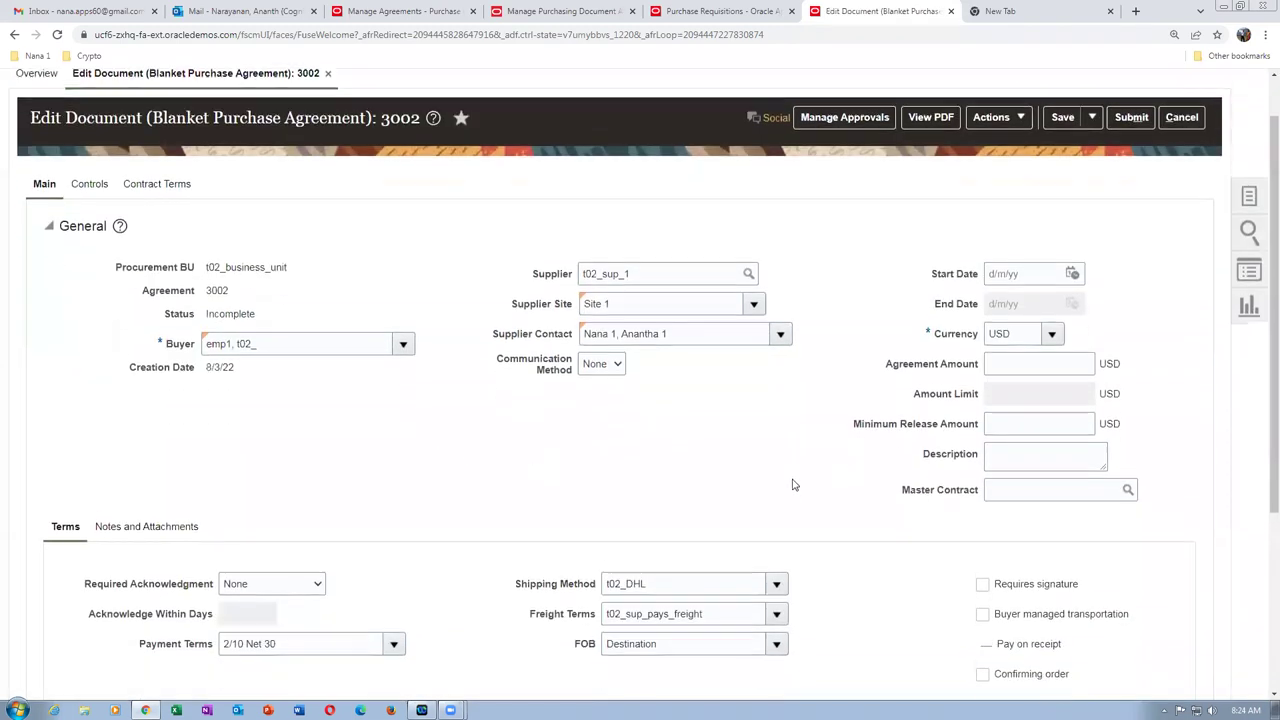
pyautogui.click(1022, 354)
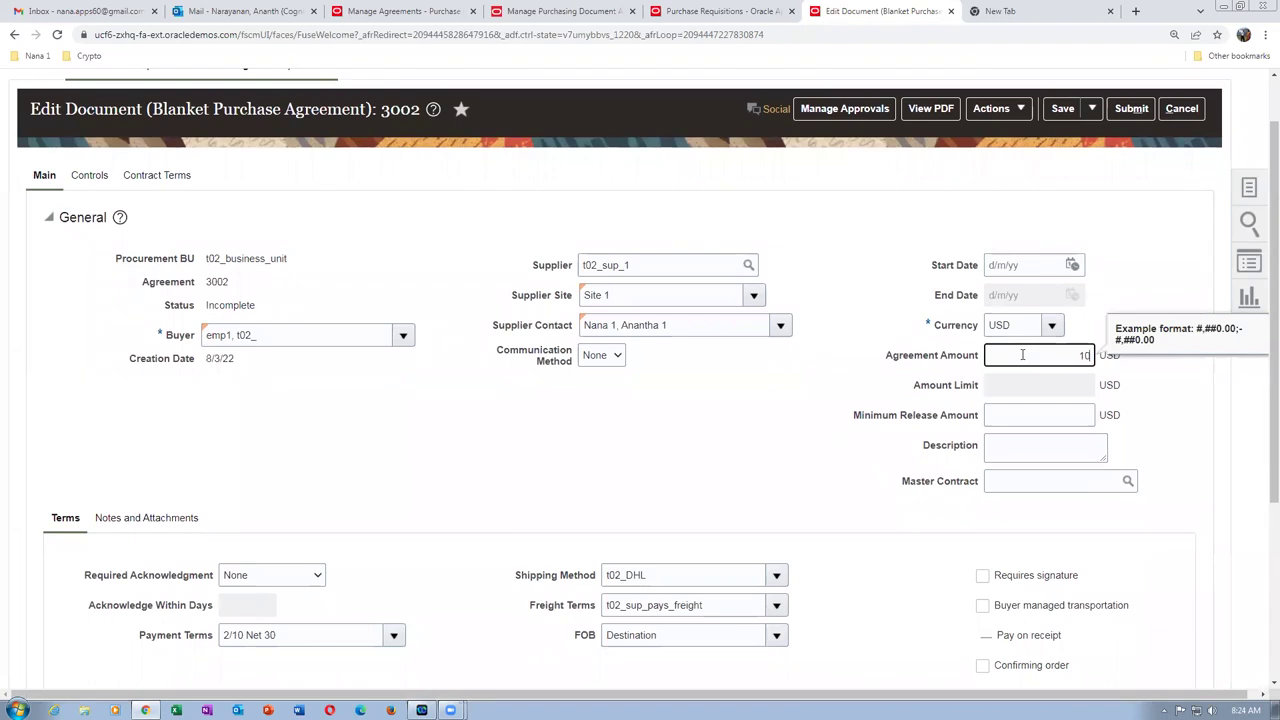
pyautogui.press('Tab')
# - Add a goods line for item t023_laptop to the agreement and set its price to 9.00
pyautogui.scroll(-4, 780, 412)
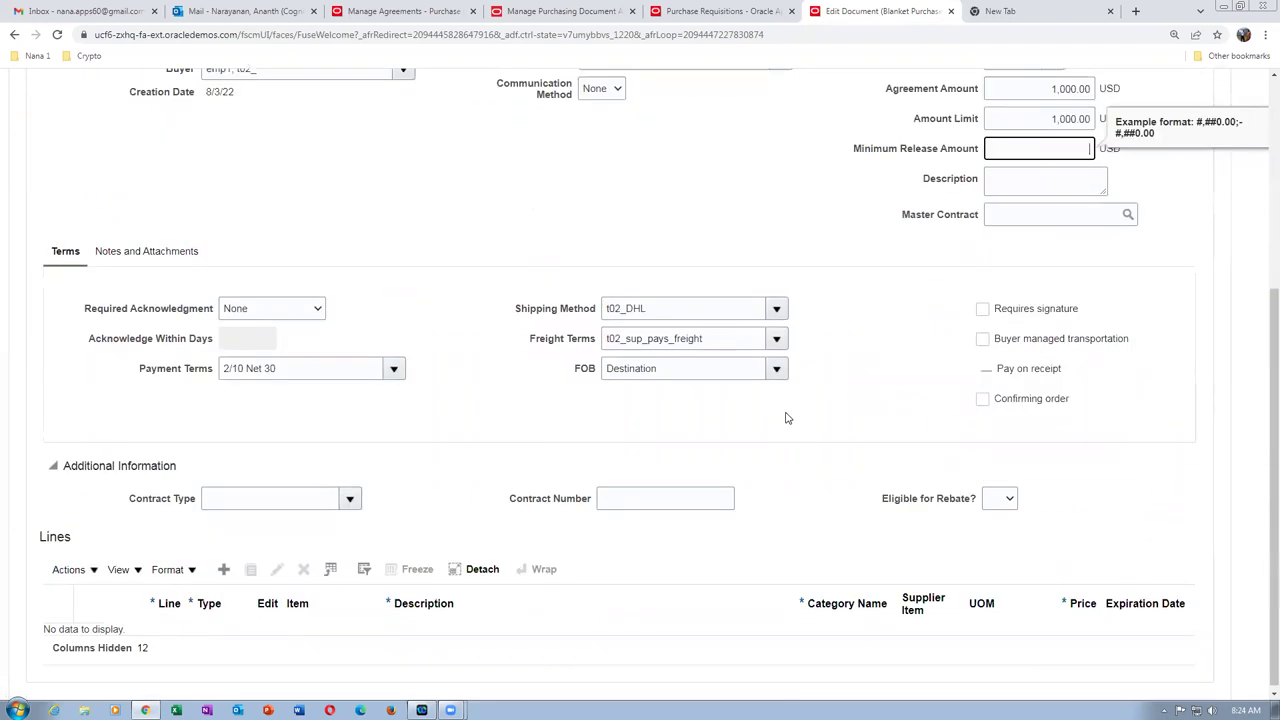
pyautogui.click(223, 565)
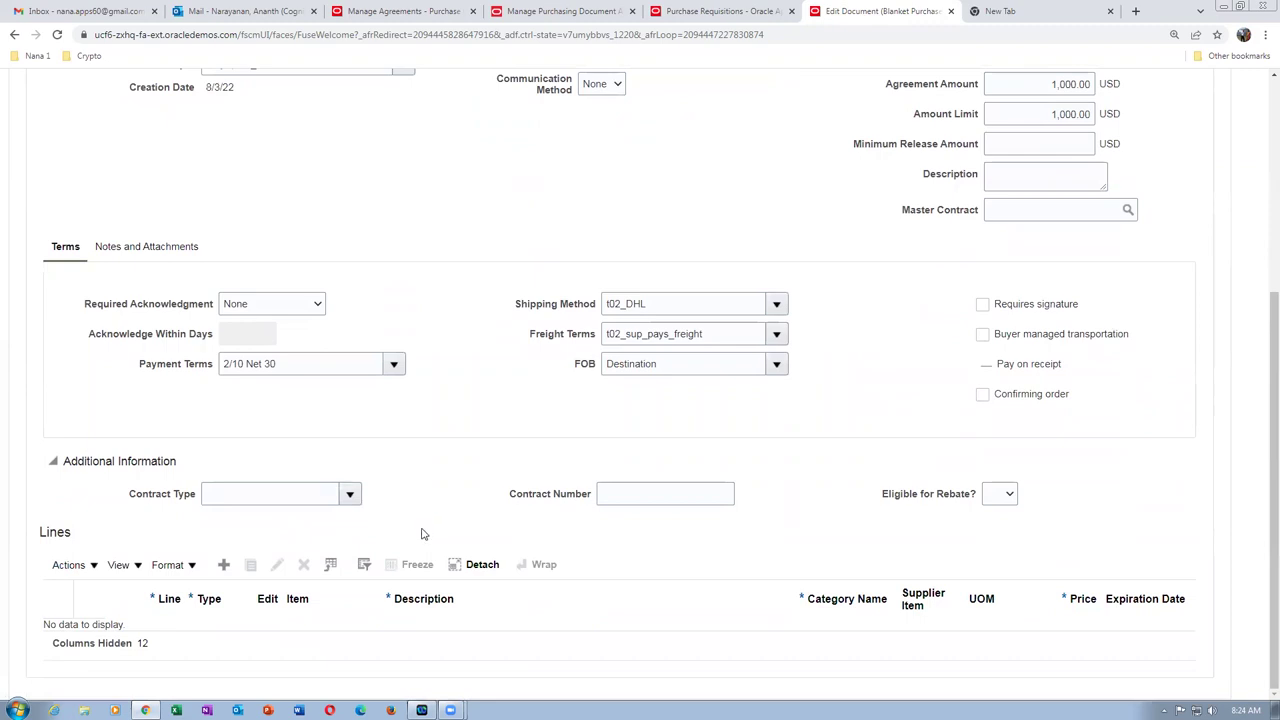
pyautogui.click(317, 637)
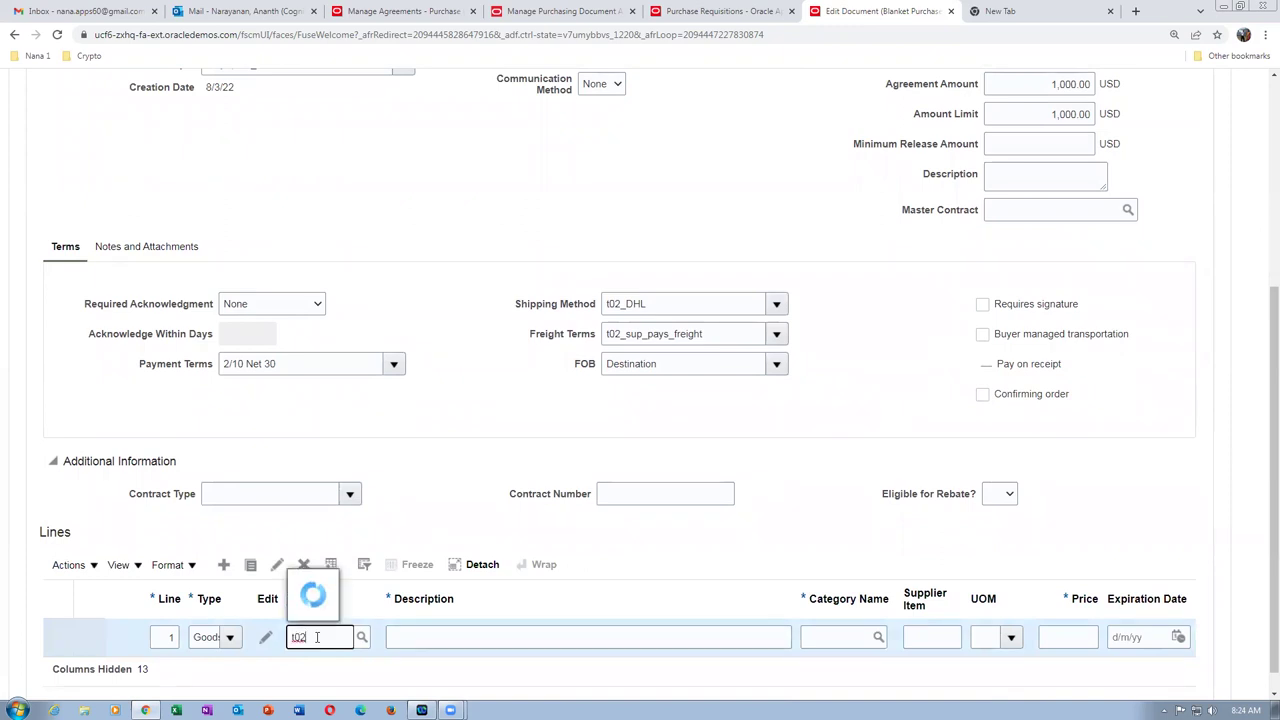
pyautogui.click(360, 531)
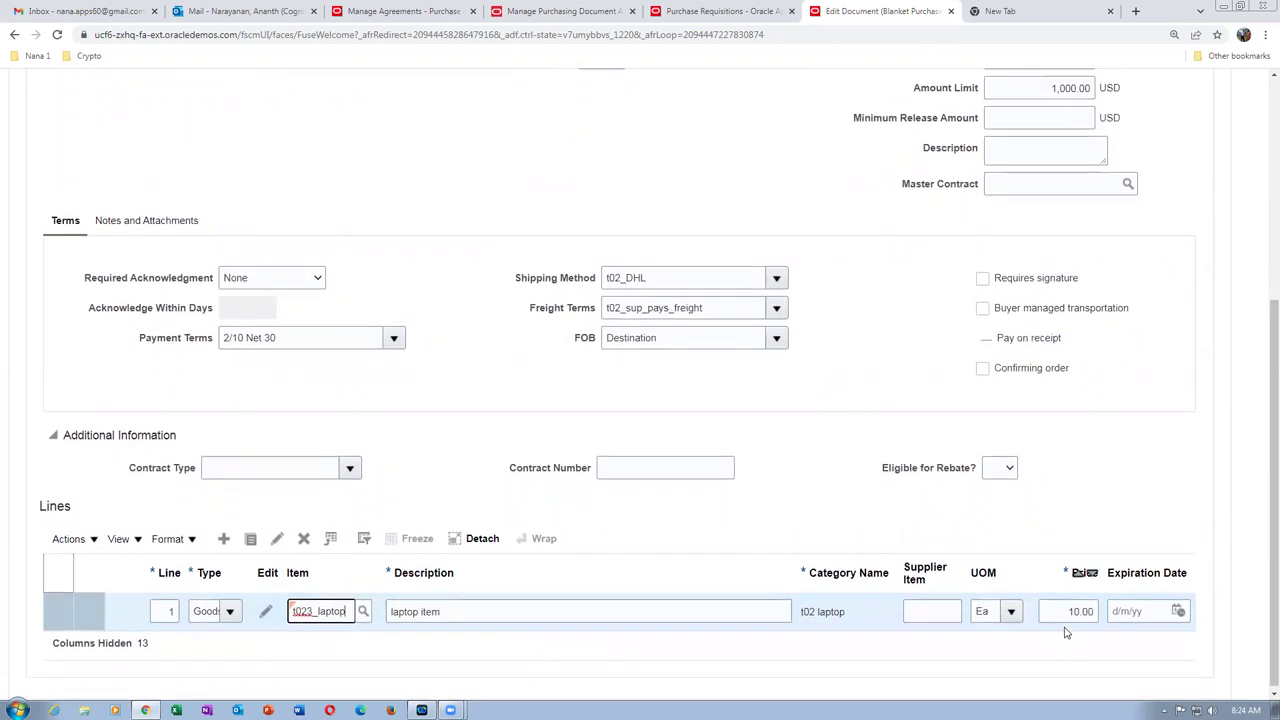
pyautogui.click(1066, 613)
pyautogui.write('9')
pyautogui.press('Tab')
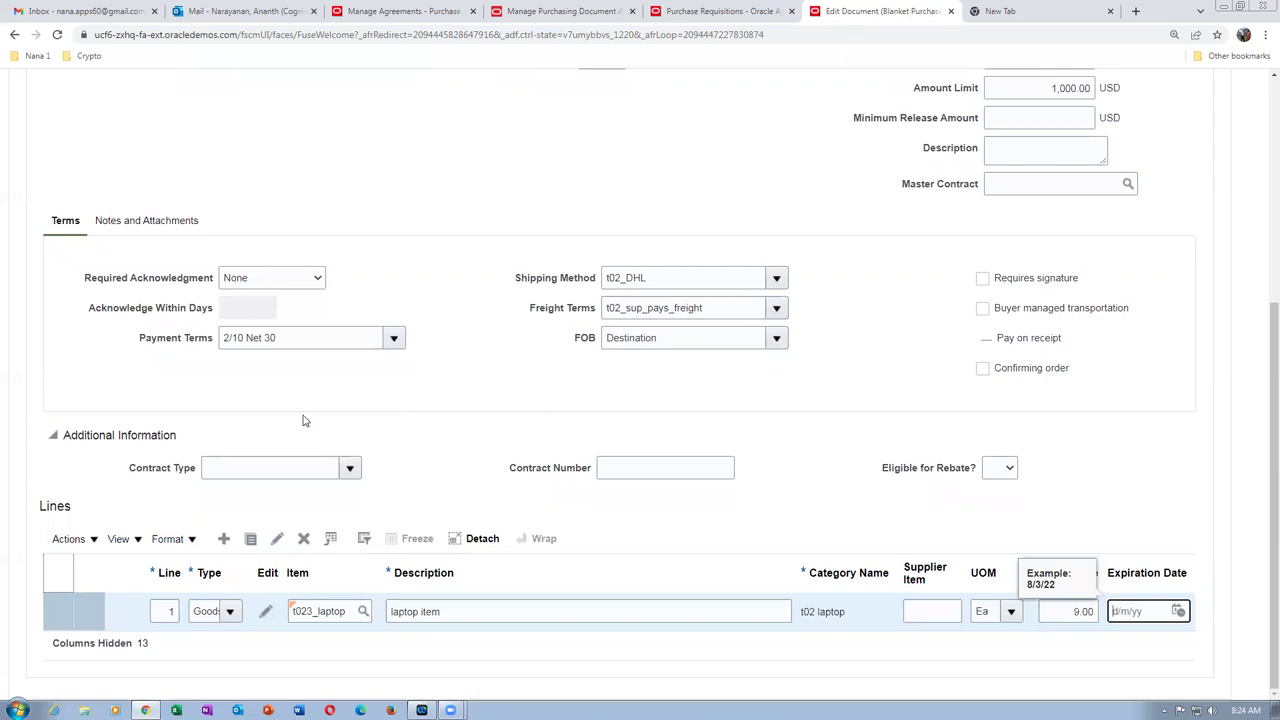
# - Set both the agreement amount and the amount limit to 100,000 USD
pyautogui.scroll(3, 611, 430)
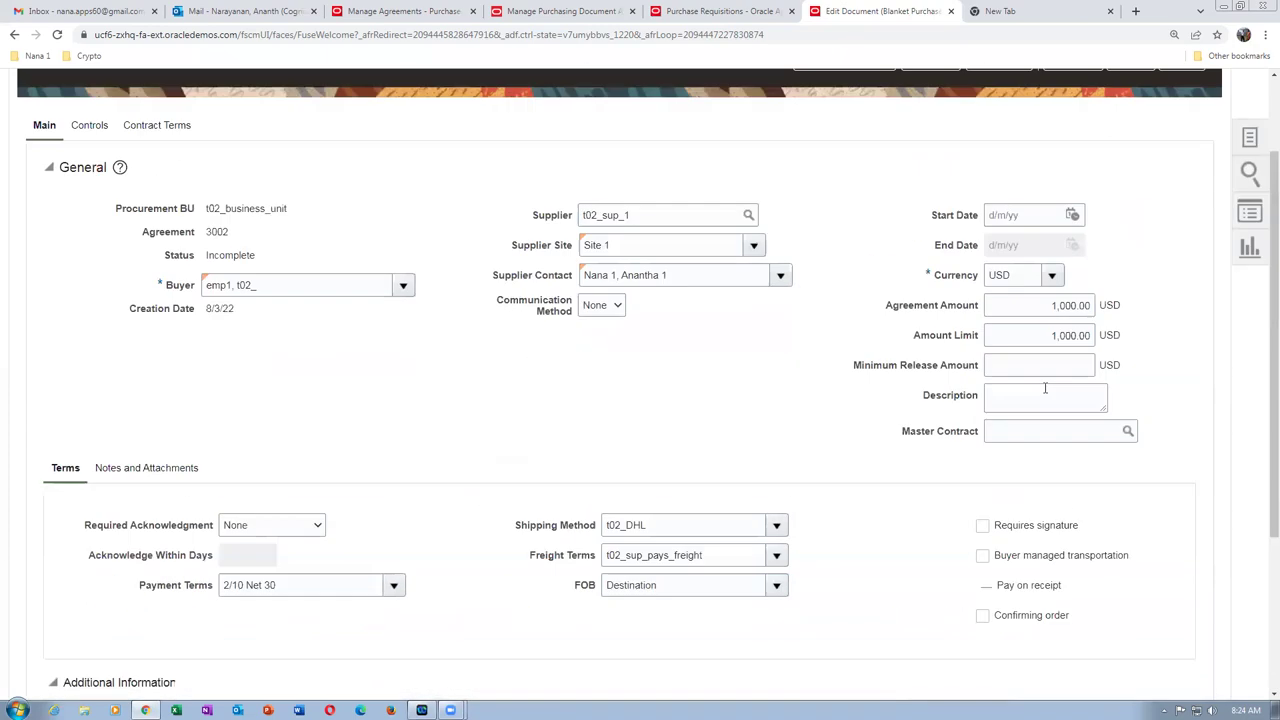
pyautogui.moveTo(1024, 329); pyautogui.dragTo(1092, 337)
pyautogui.write('1')
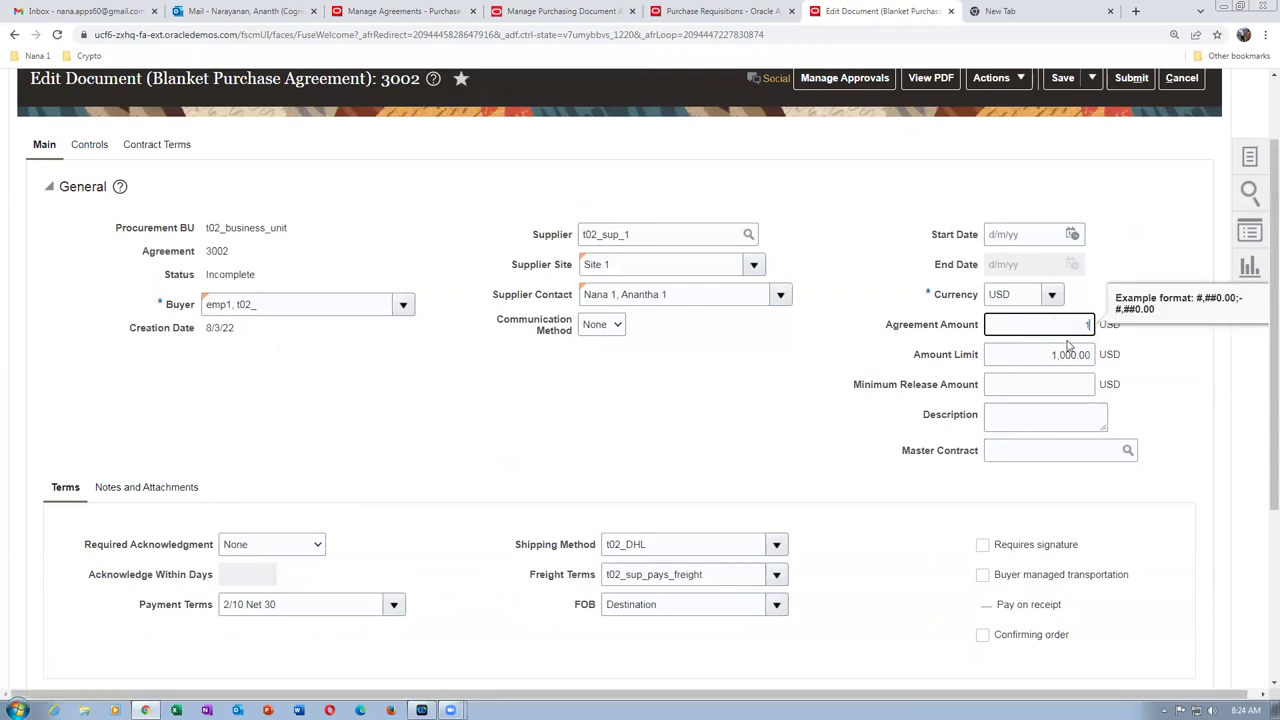
pyautogui.write('00,000')
pyautogui.press('Tab')
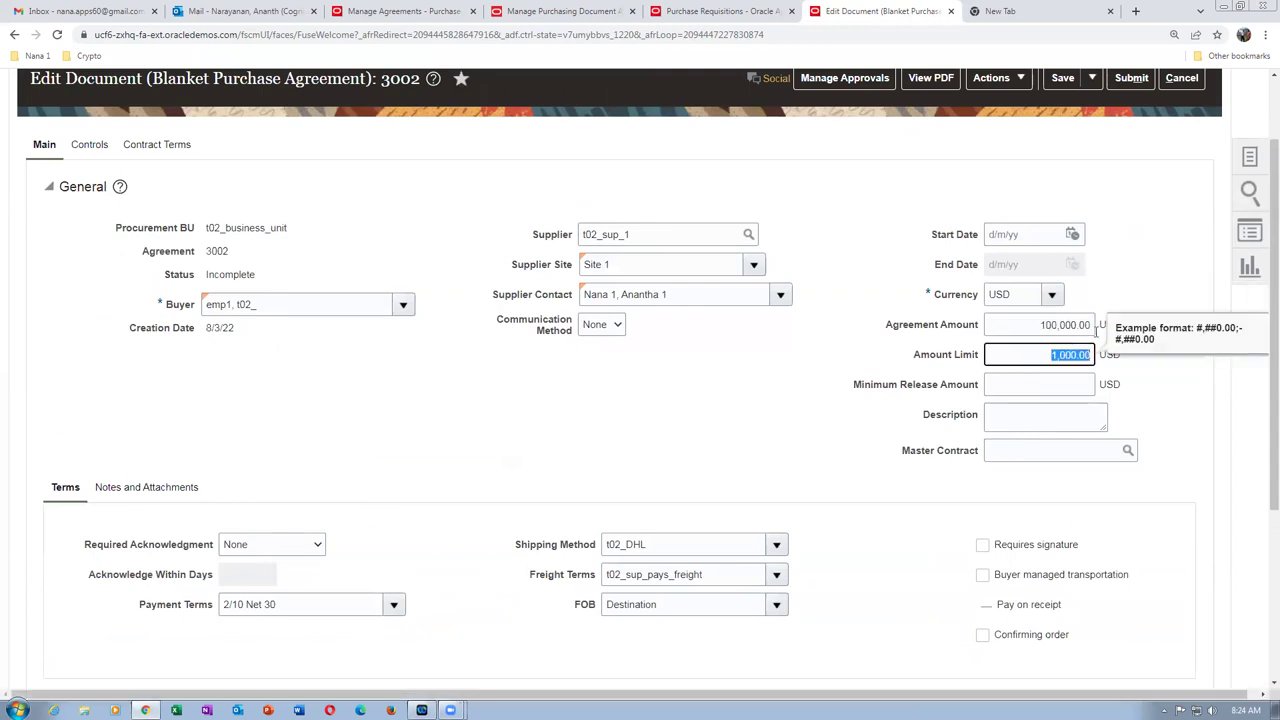
pyautogui.click(1042, 356)
pyautogui.click(676, 391)
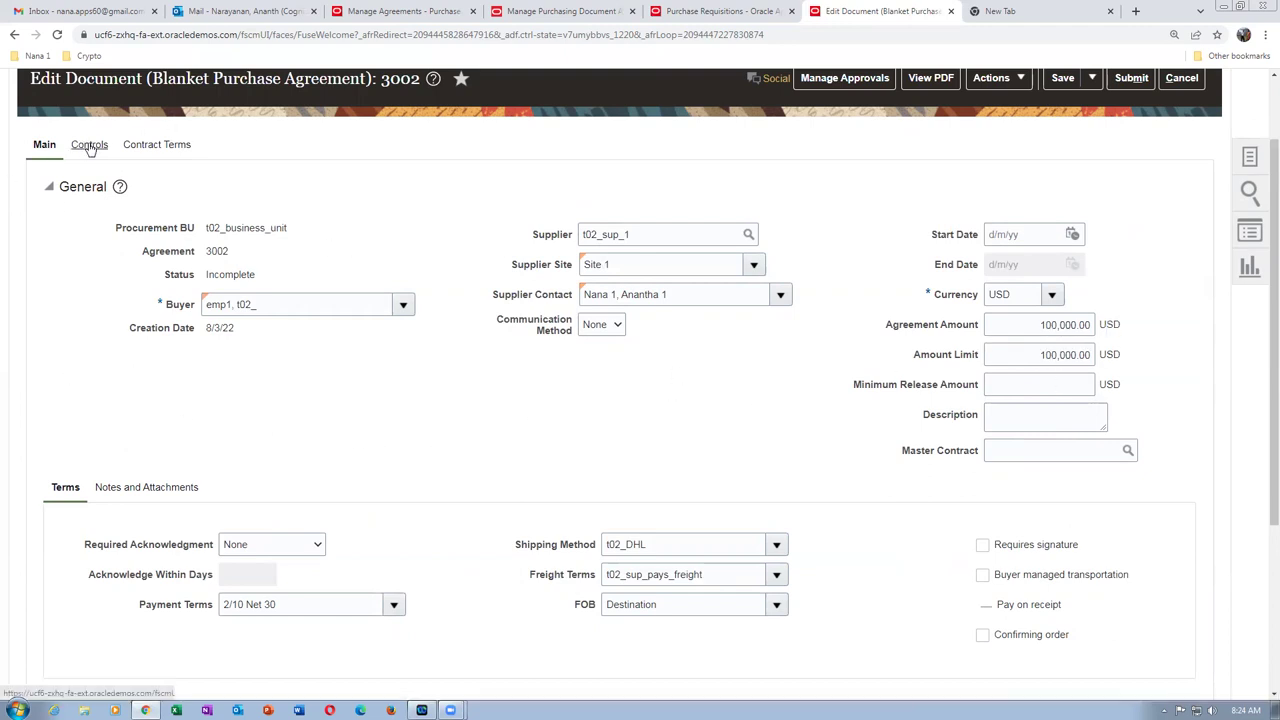
# - Edit the t023_laptop line to use the Noncumulative price break type and accept the line changes
pyautogui.scroll(-3, 322, 493)
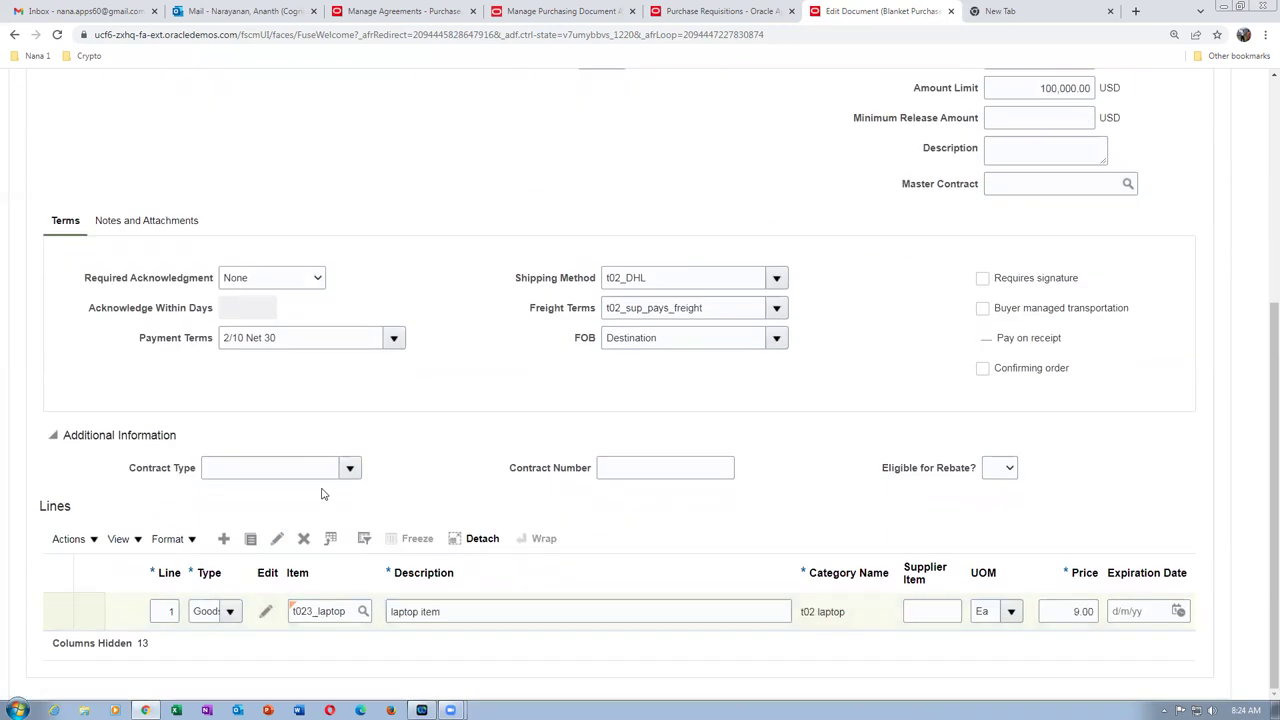
pyautogui.click(58, 612)
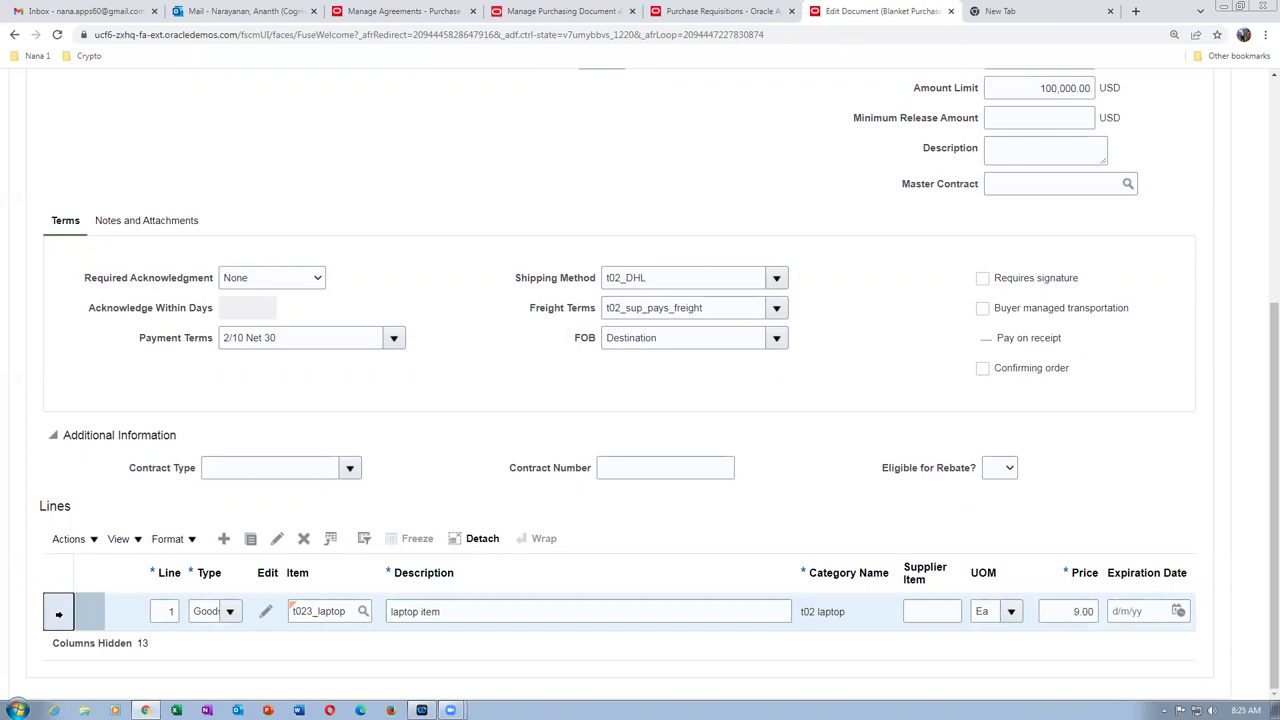
pyautogui.click(277, 538)
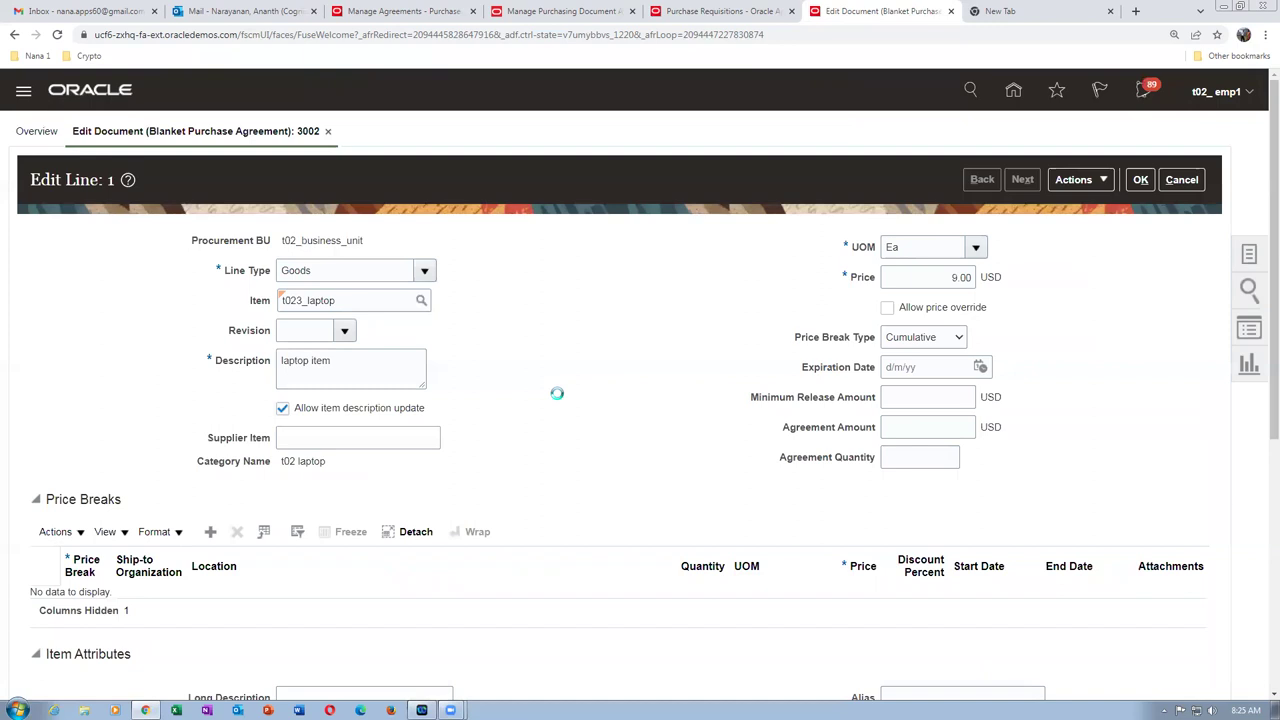
pyautogui.click(925, 338)
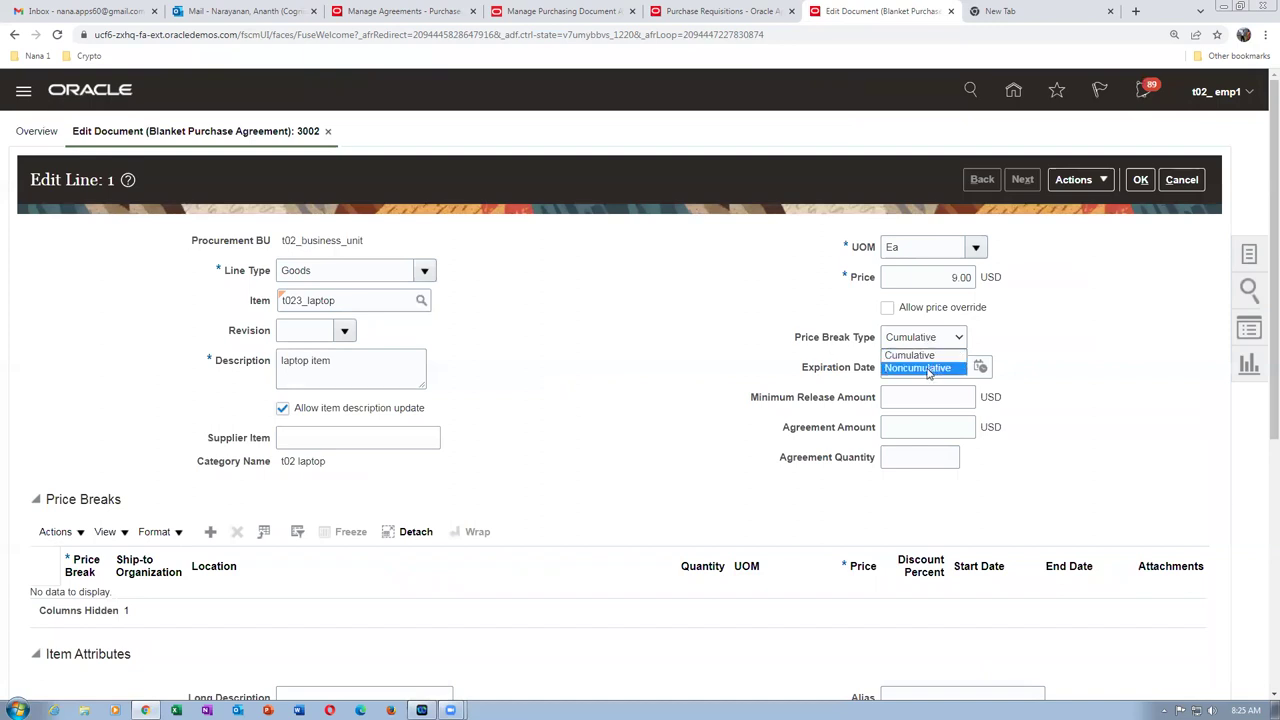
pyautogui.click(929, 368)
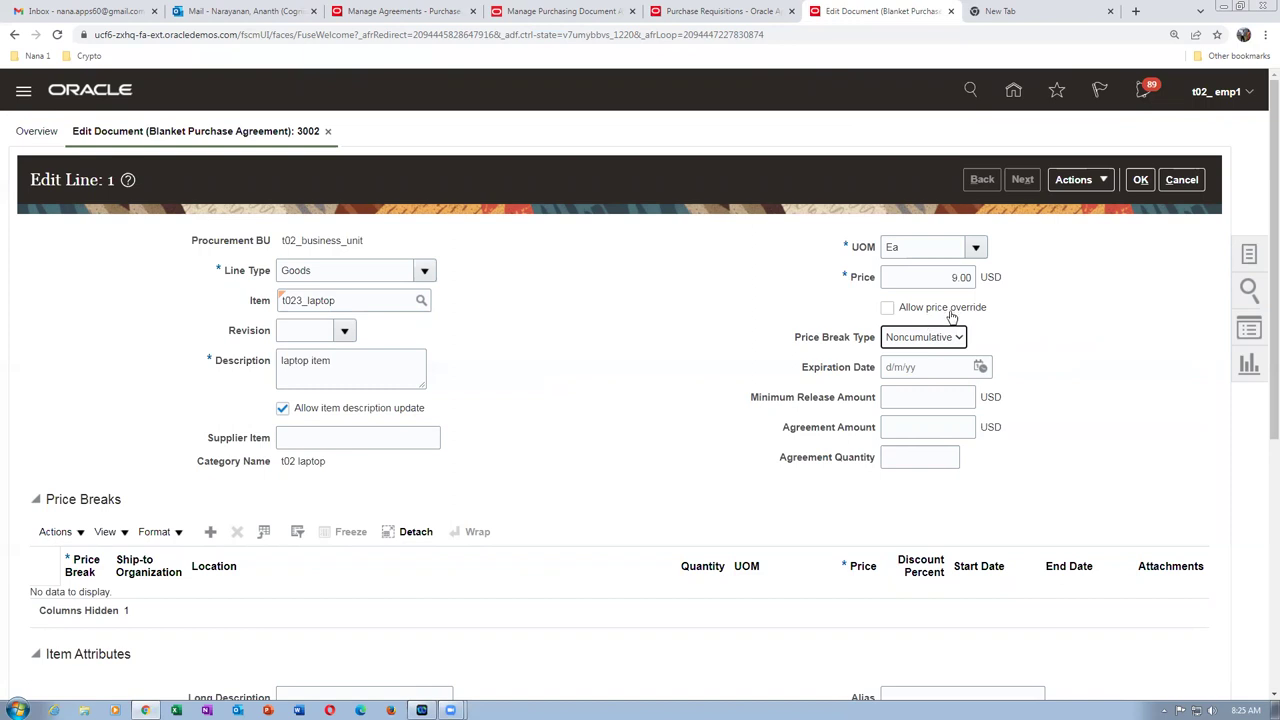
pyautogui.click(1141, 181)
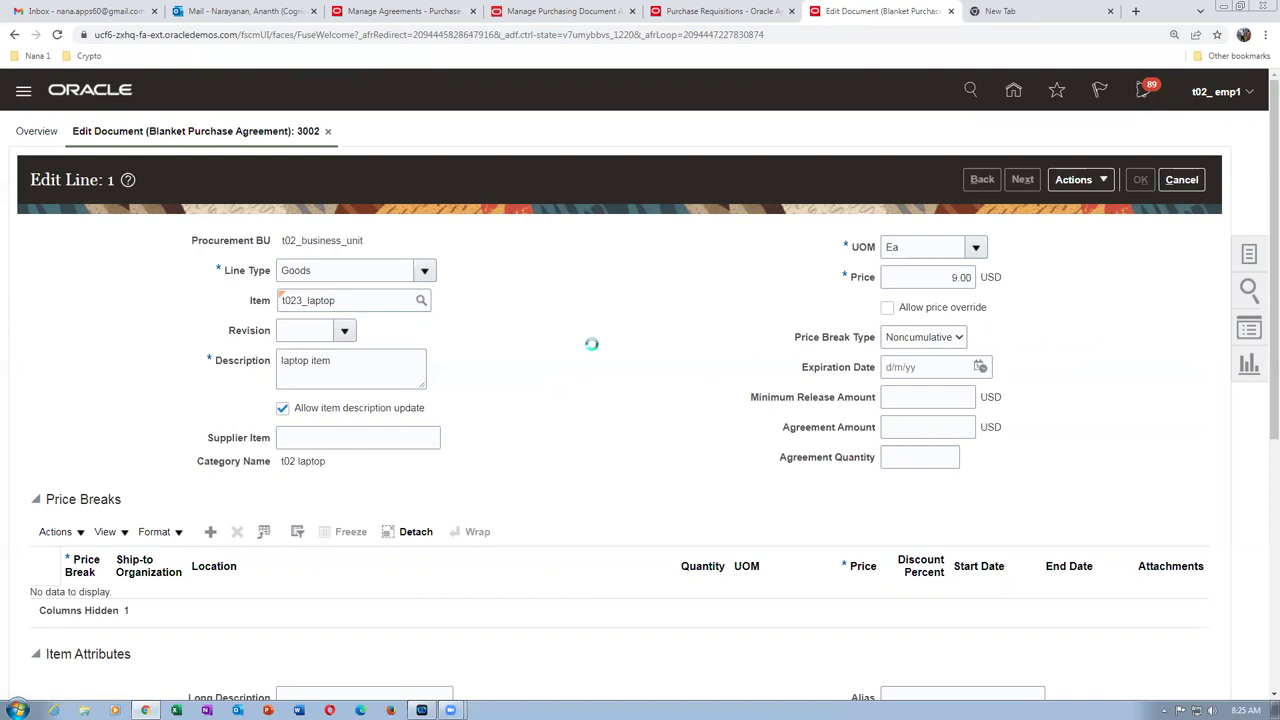
# - Enable initiating the retroactive pricing process upon agreement approval, and submit the agreement for approval, dismissing the confirmation
pyautogui.scroll(-3, 465, 448)
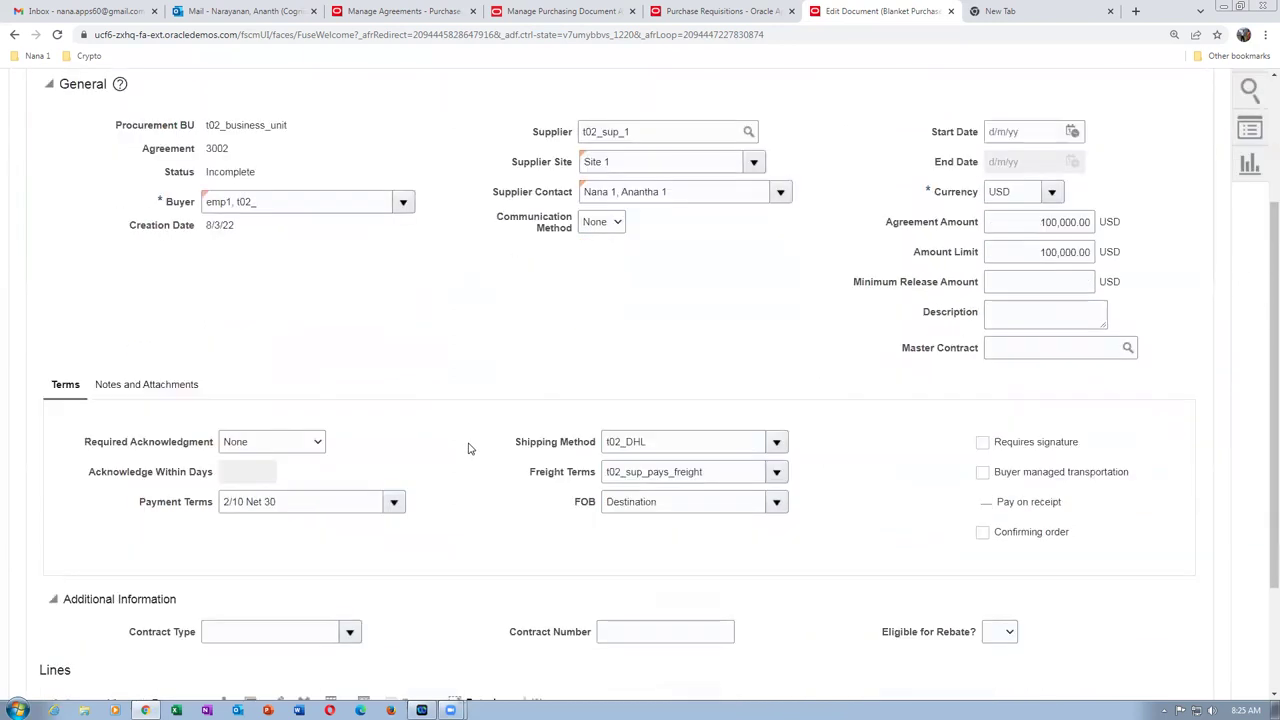
pyautogui.scroll(-3, 467, 449)
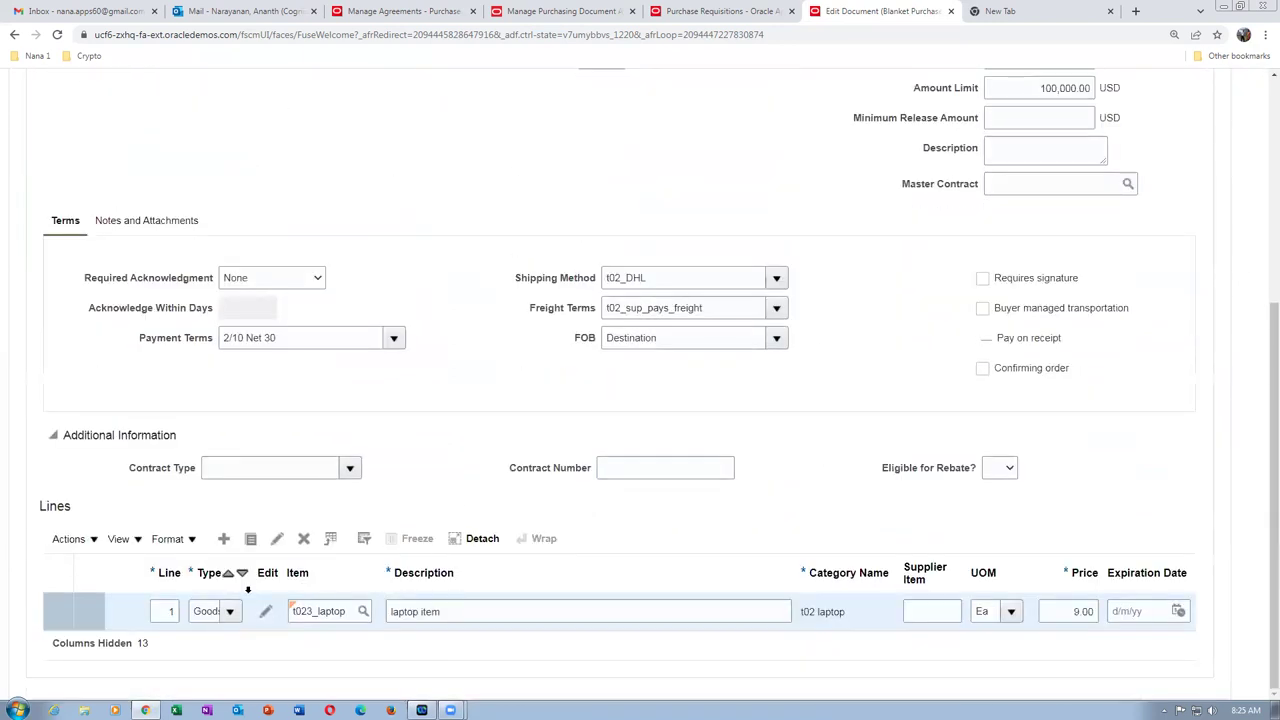
pyautogui.scroll(5, 281, 333)
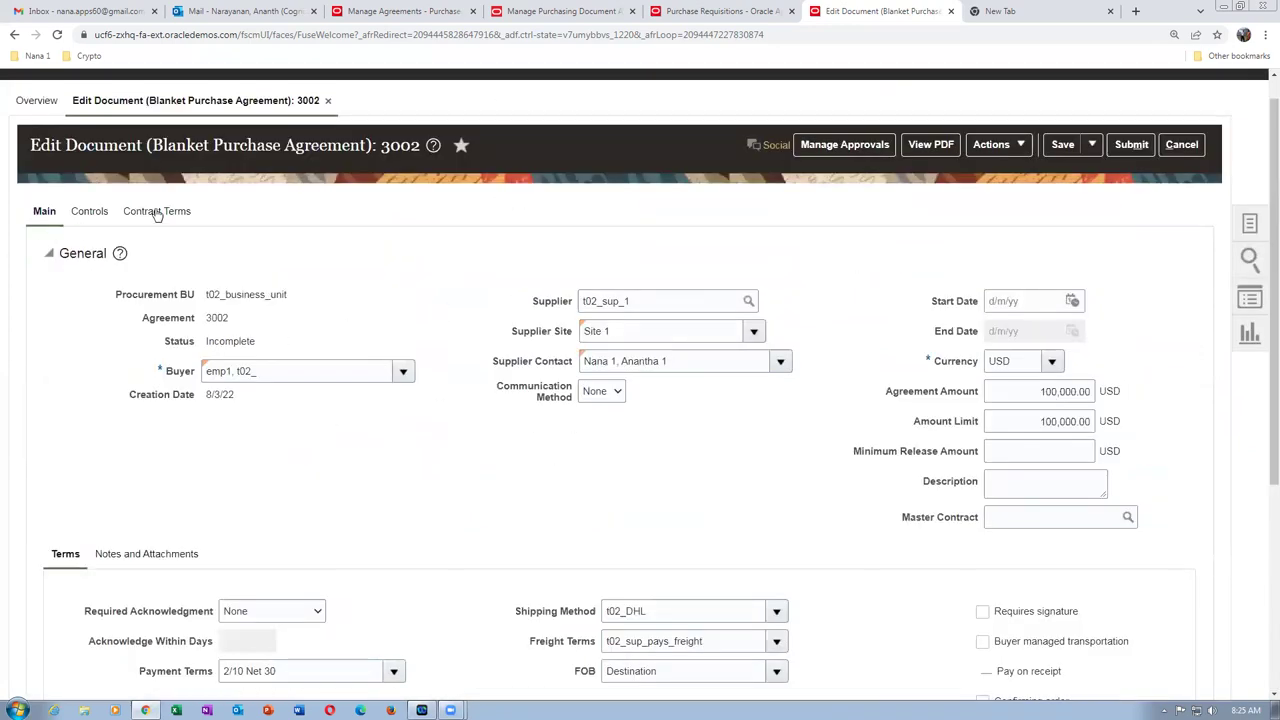
pyautogui.click(89, 216)
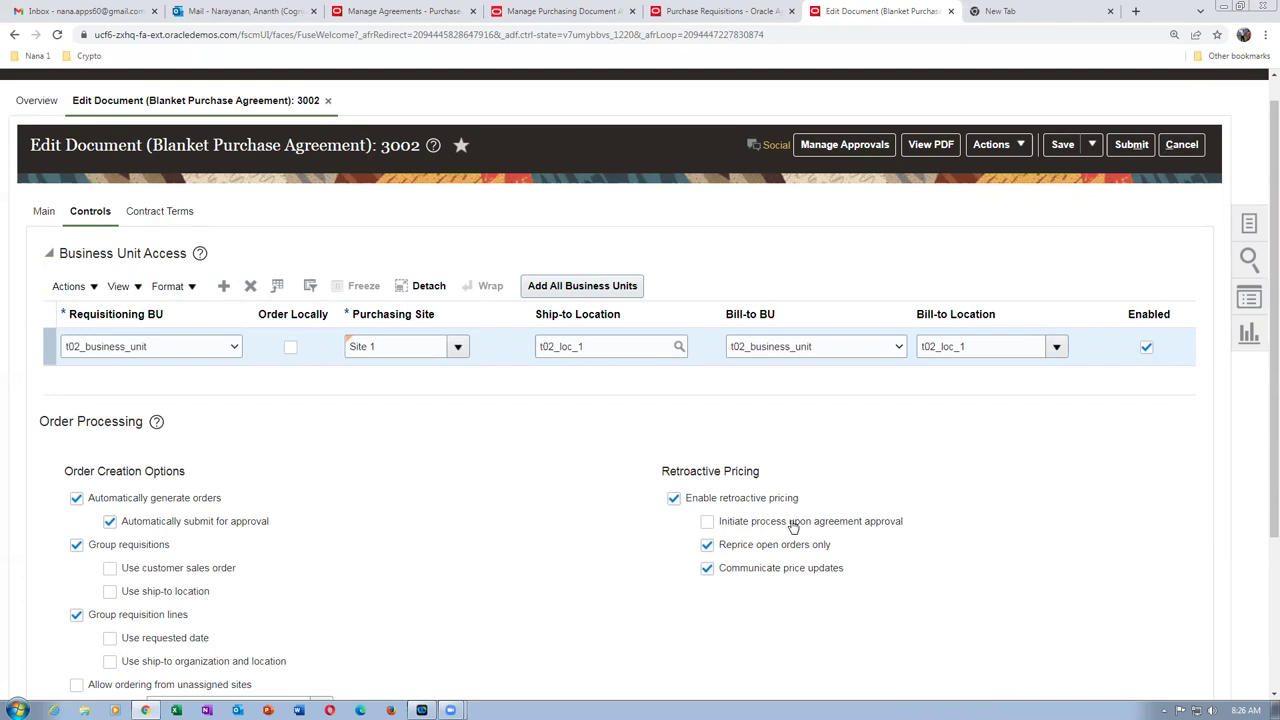
pyautogui.click(707, 521)
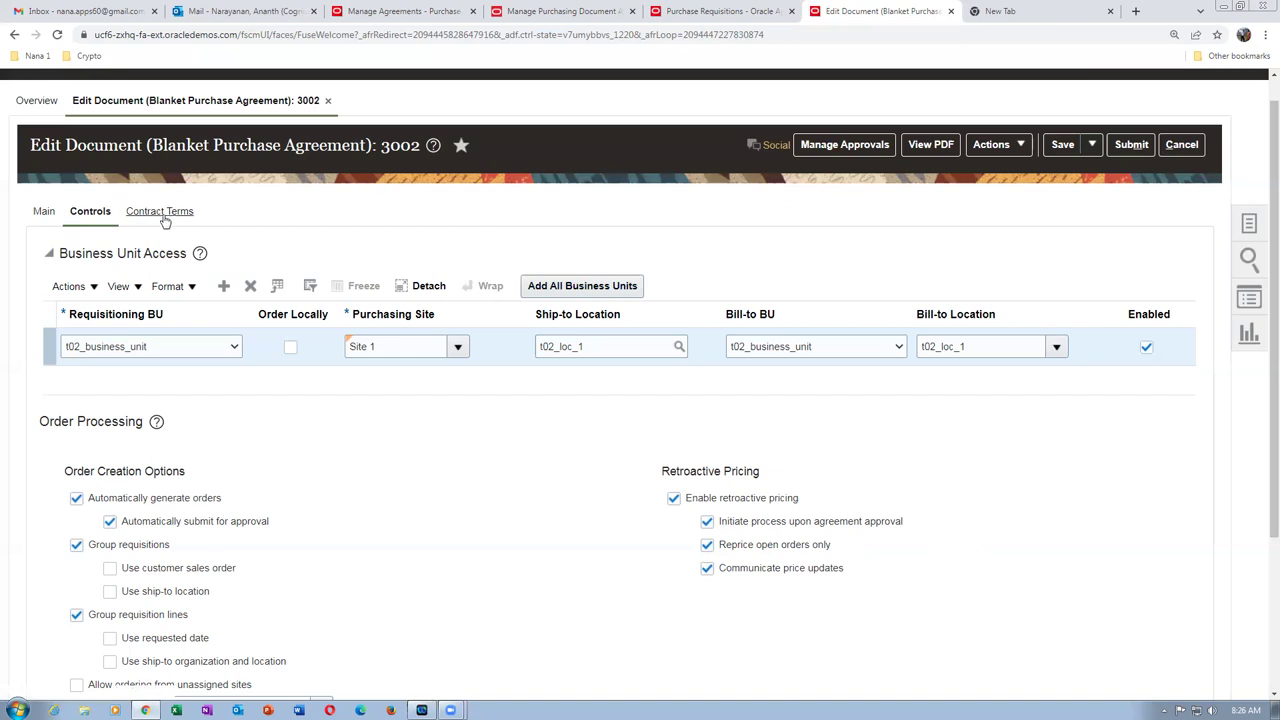
pyautogui.click(1138, 149)
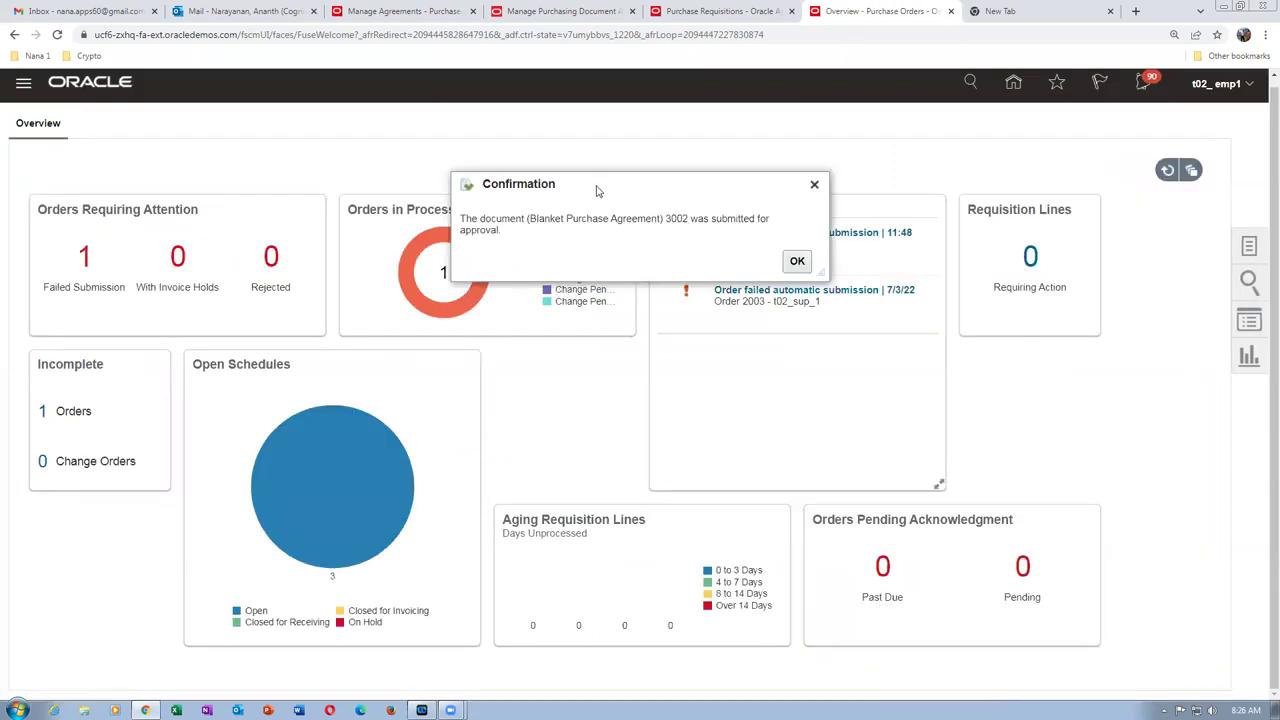
pyautogui.click(797, 261)
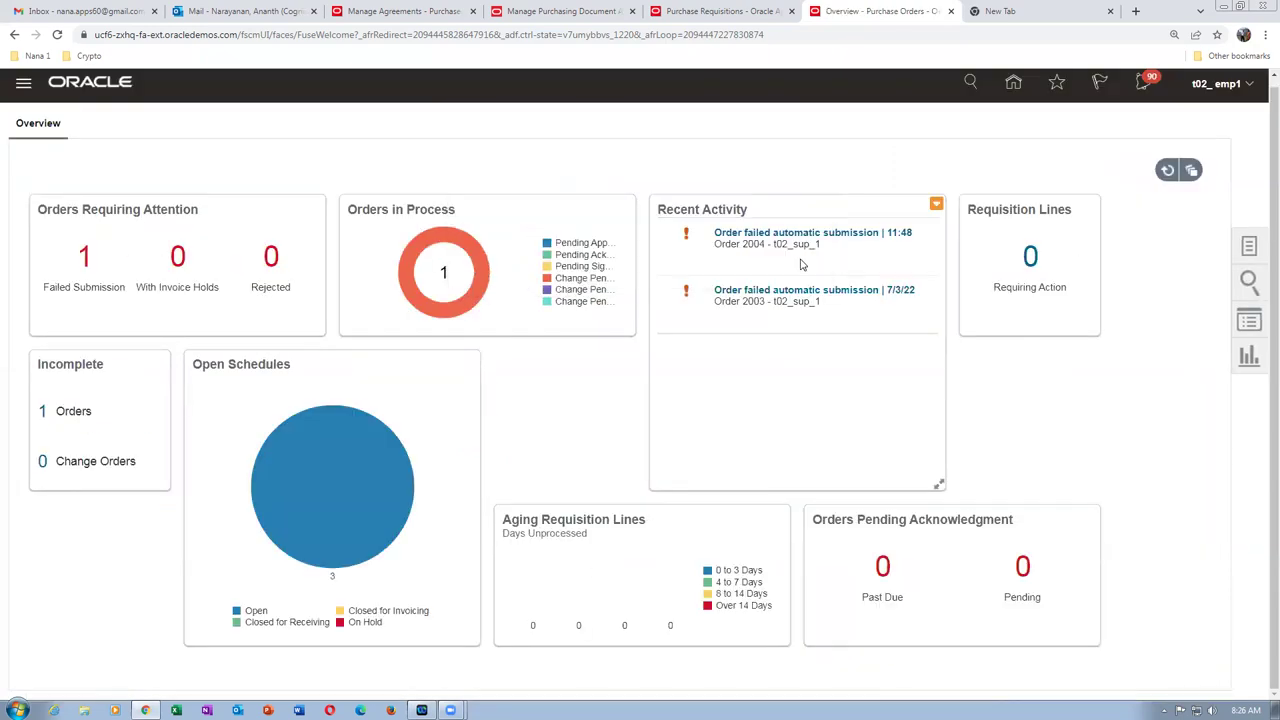
# - Search Manage Agreements for agreement 3002 and open the details of its approval status
pyautogui.click(1250, 246)
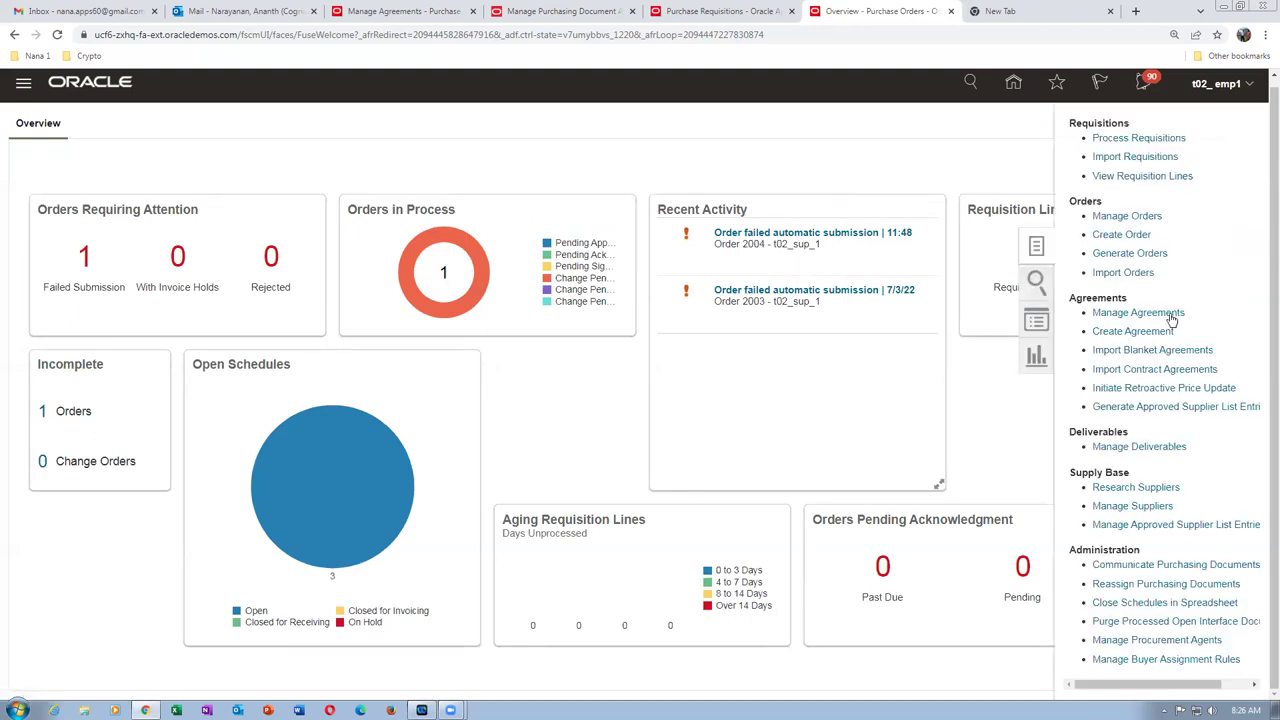
pyautogui.click(1168, 316)
pyautogui.click(972, 321)
pyautogui.write('30')
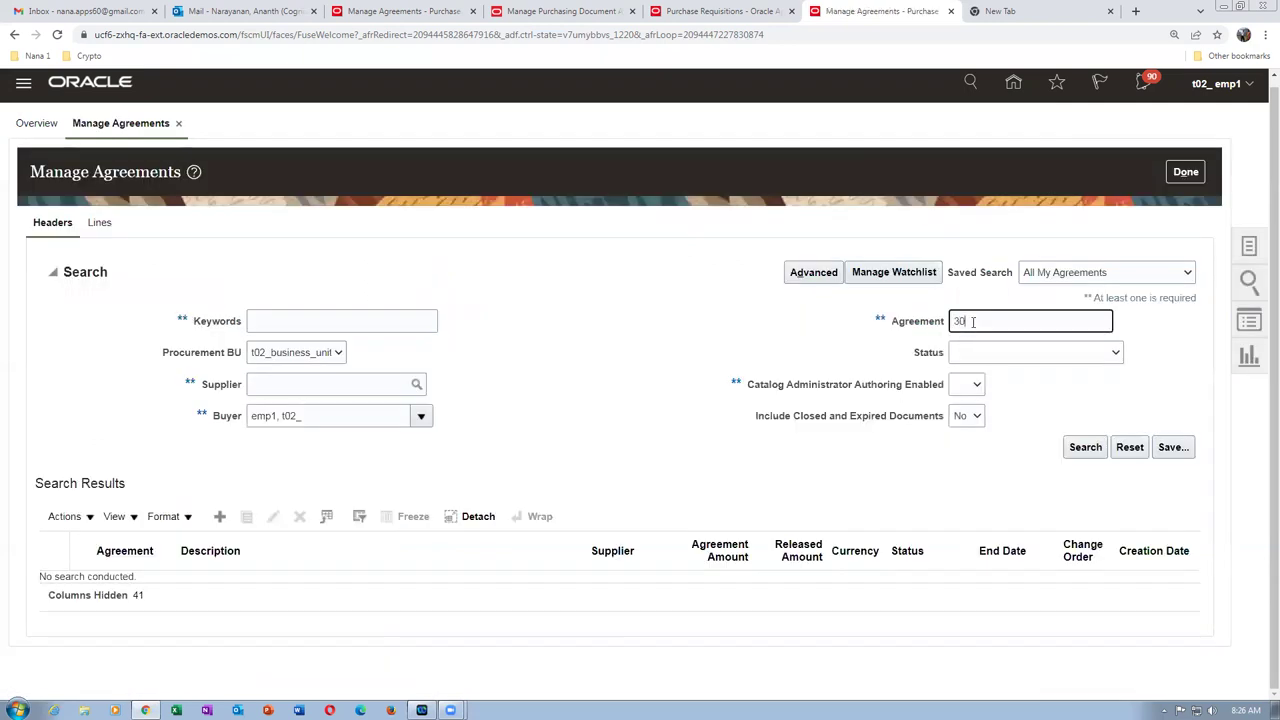
pyautogui.write('0')
pyautogui.press('Tab')
pyautogui.click(1080, 450)
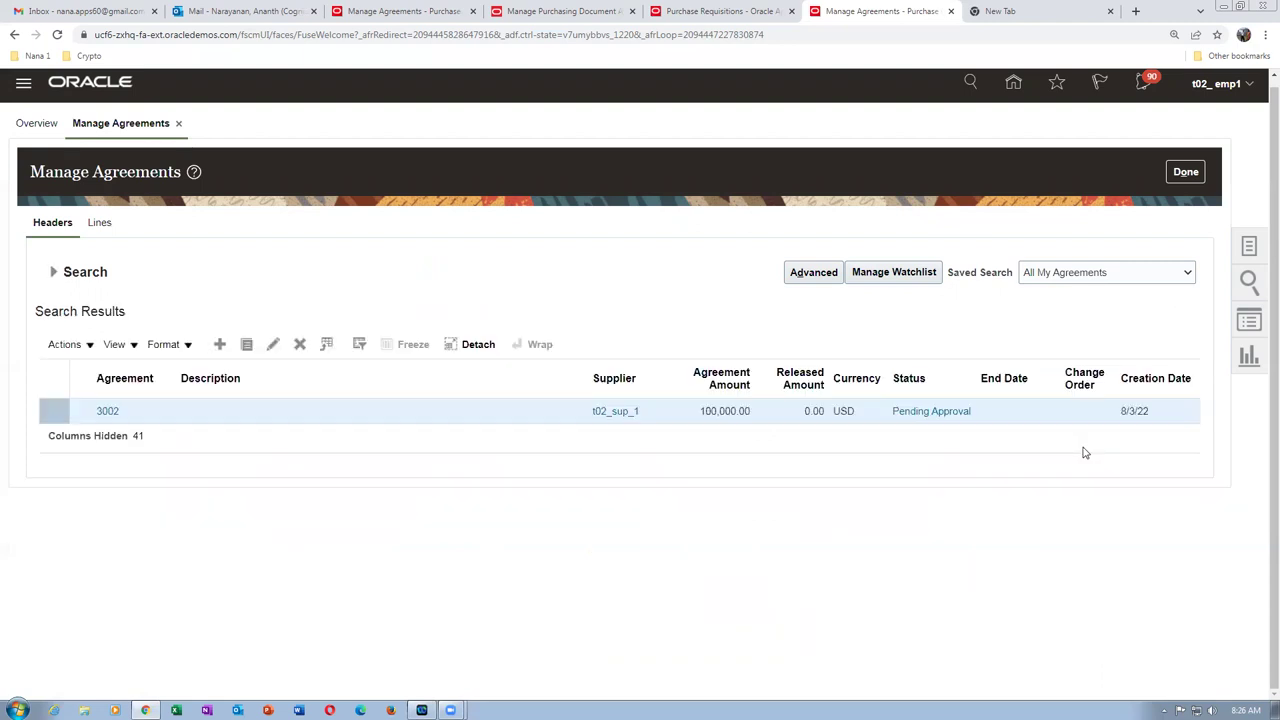
pyautogui.click(955, 411)
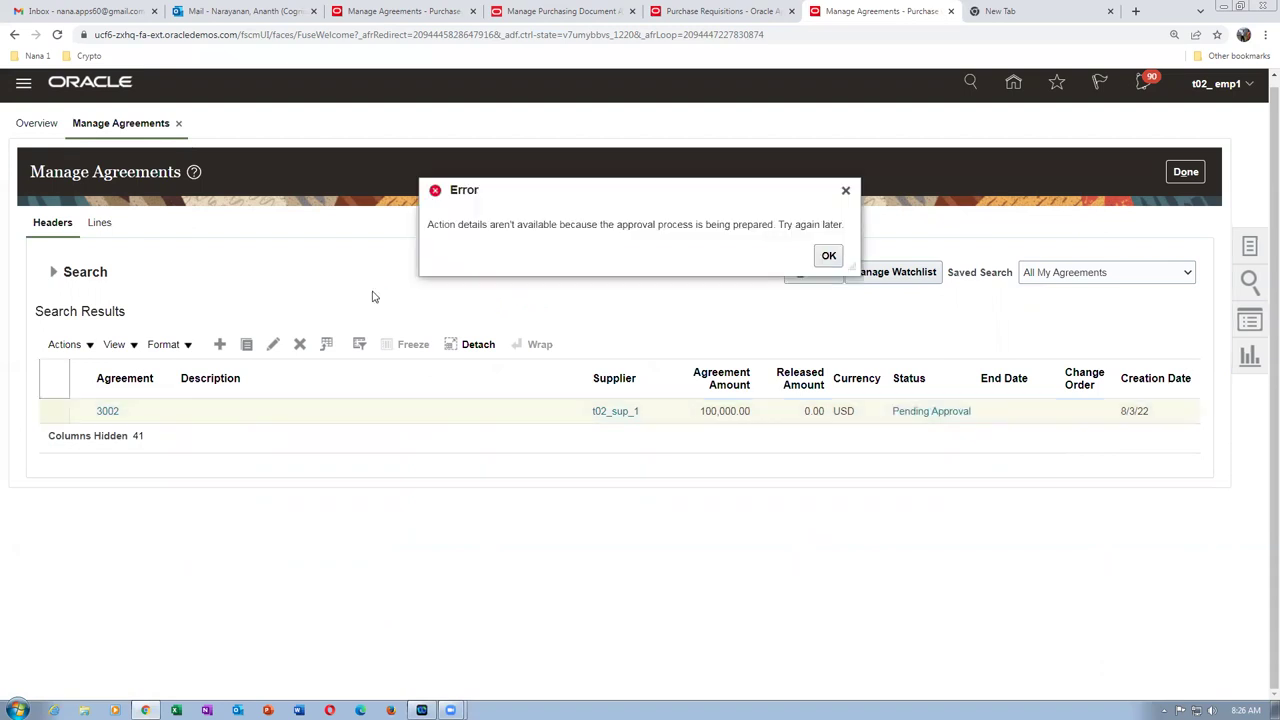
# - Dismiss the error, reset the agreement search criteria, and search again for all of the buyer's agreements
pyautogui.click(827, 257)
pyautogui.click(52, 274)
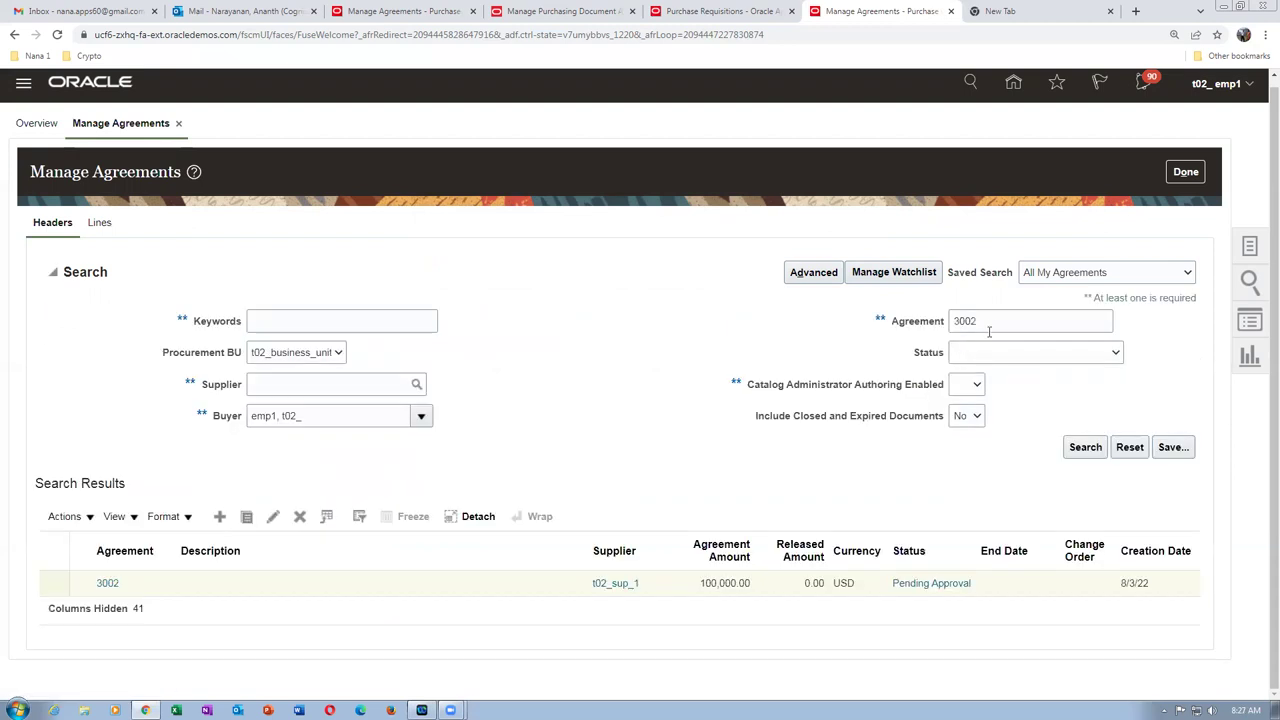
pyautogui.click(1130, 447)
pyautogui.click(1088, 447)
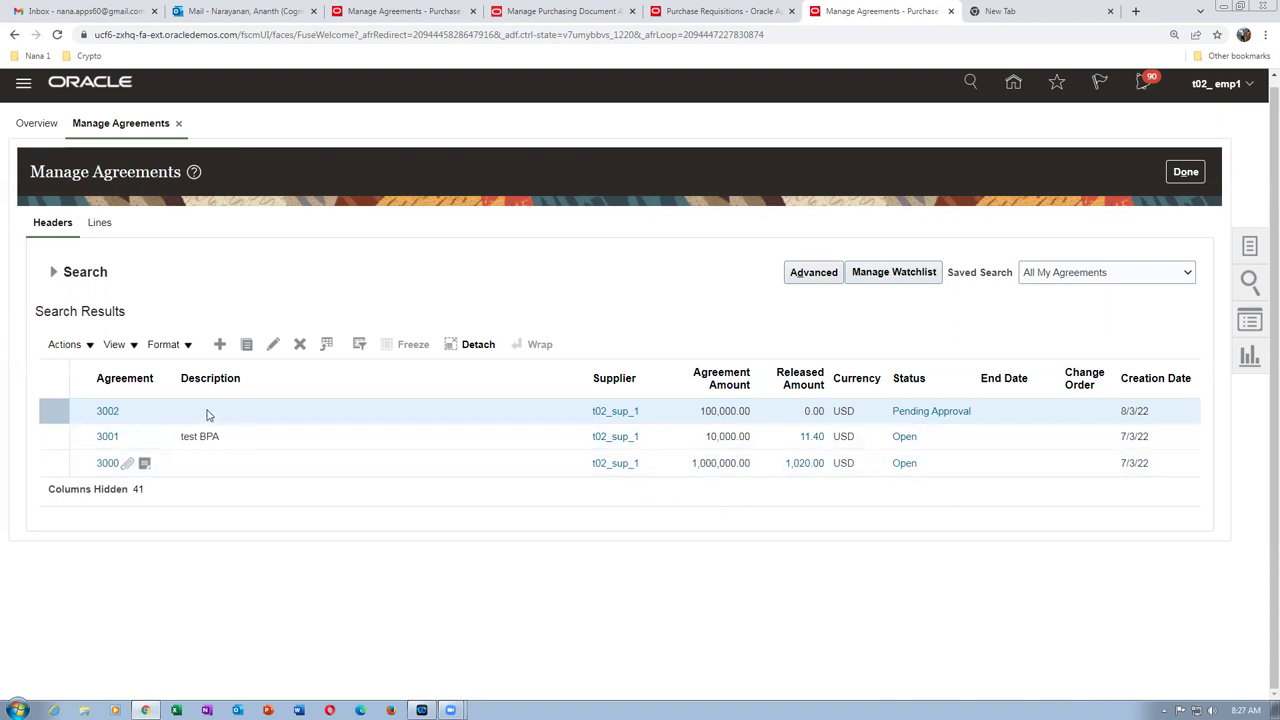
# - Open the approval action details of agreement 3002, examine its stages and participants, and return to the agreements list
pyautogui.click(929, 412)
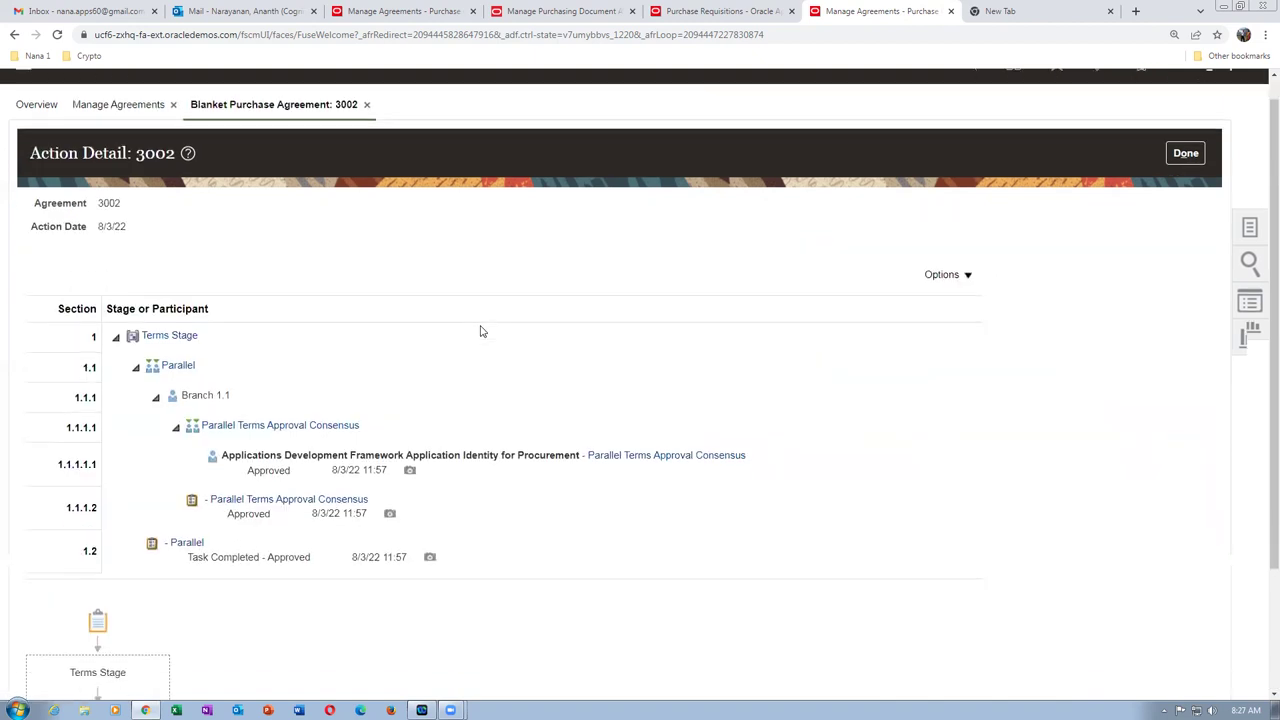
pyautogui.scroll(-3, 189, 597)
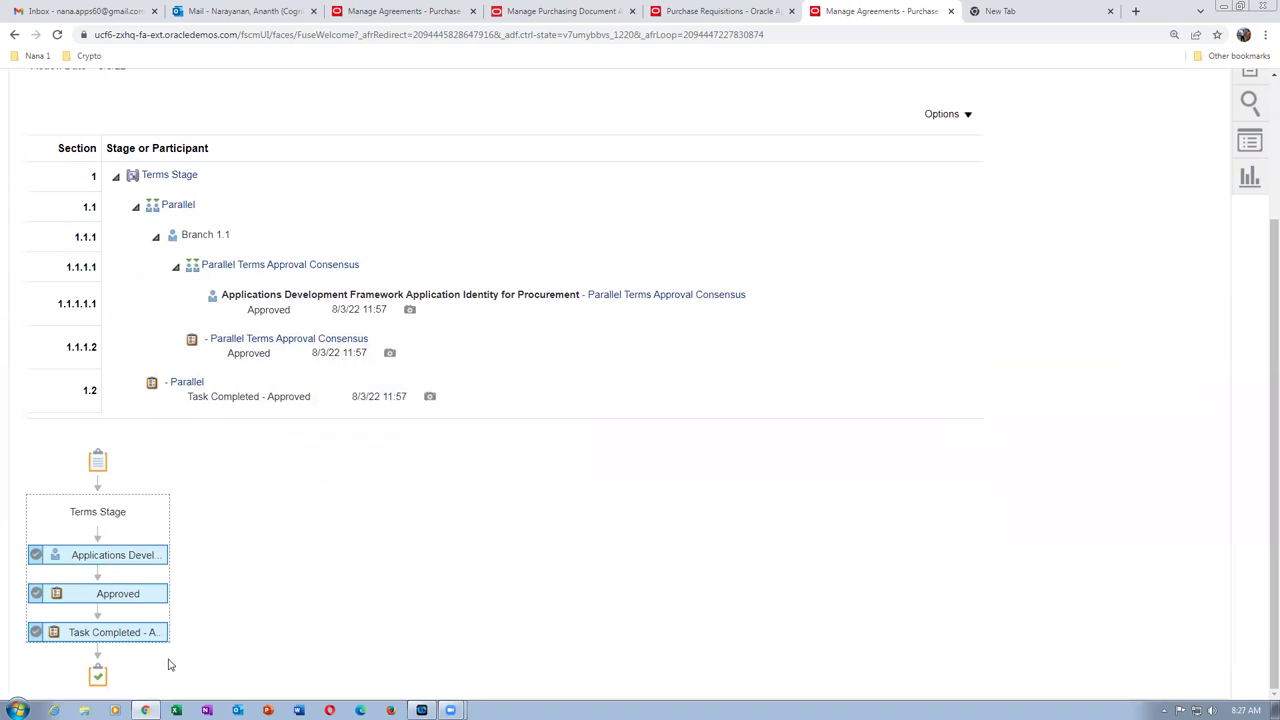
pyautogui.scroll(3, 1034, 517)
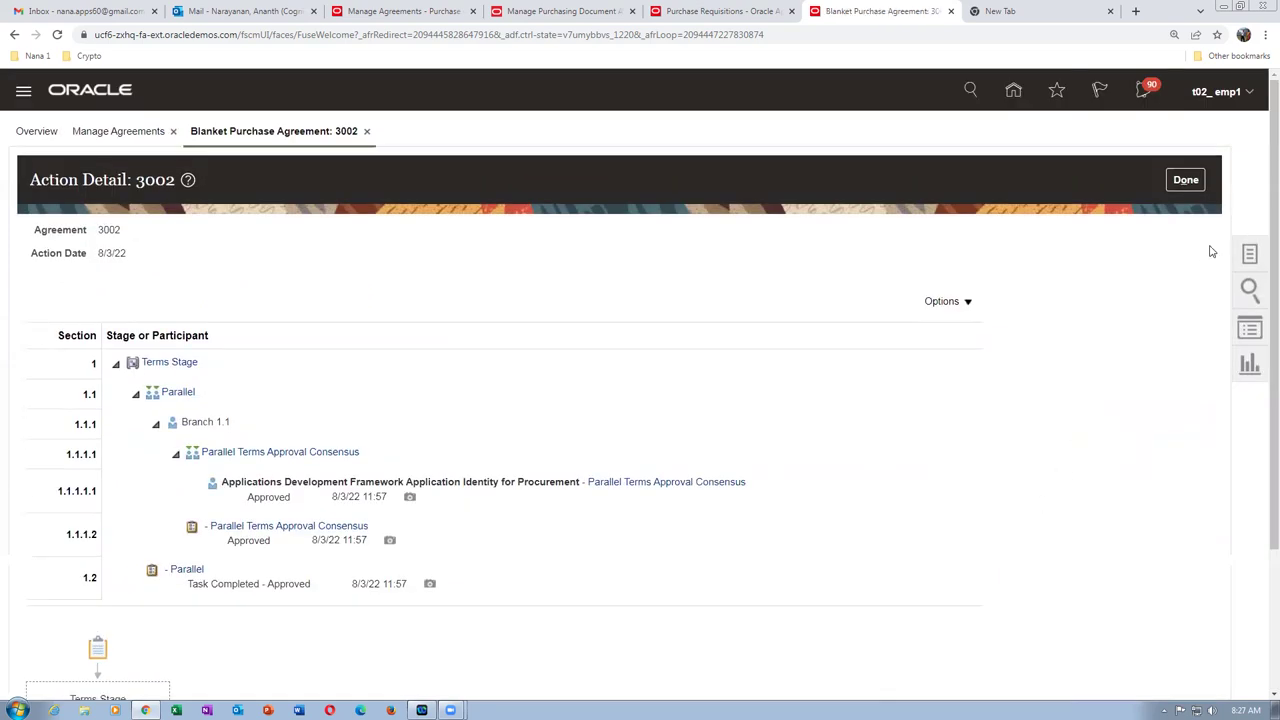
pyautogui.click(1186, 179)
# - Rerun the agreement search to check the status of agreement 3002, and close Manage Agreements
pyautogui.scroll(-1, 257, 260)
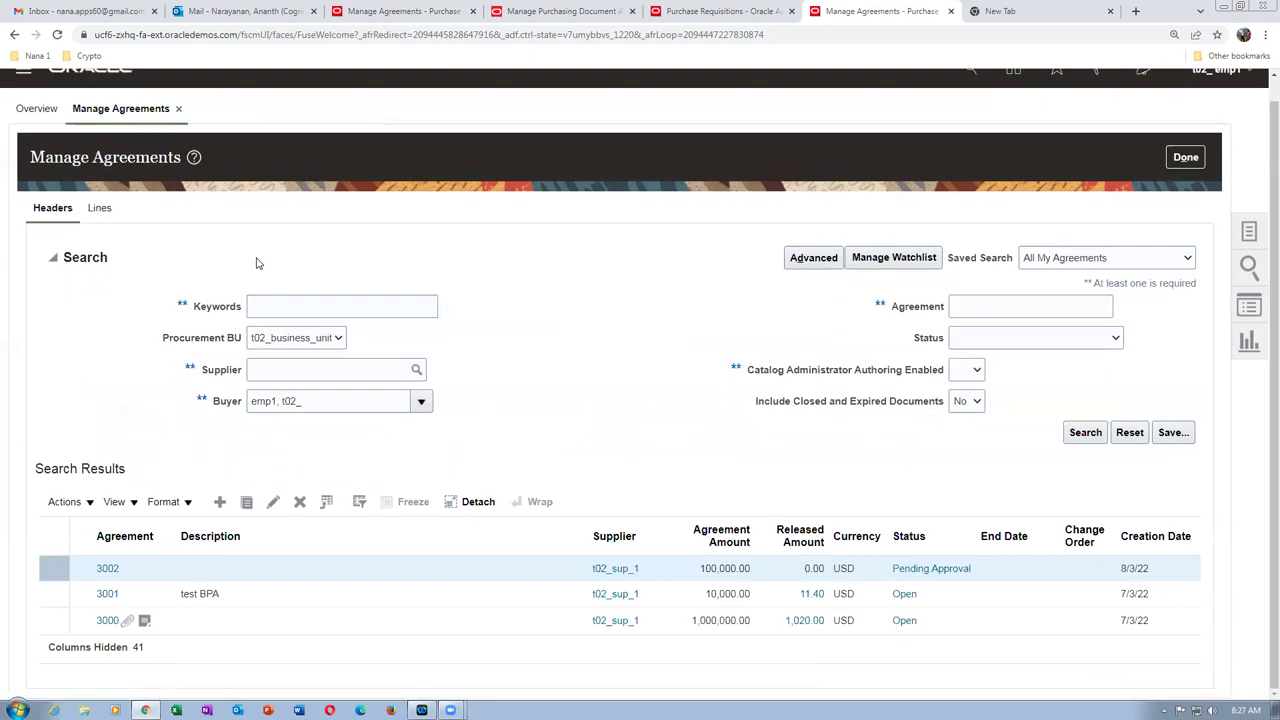
pyautogui.click(1082, 433)
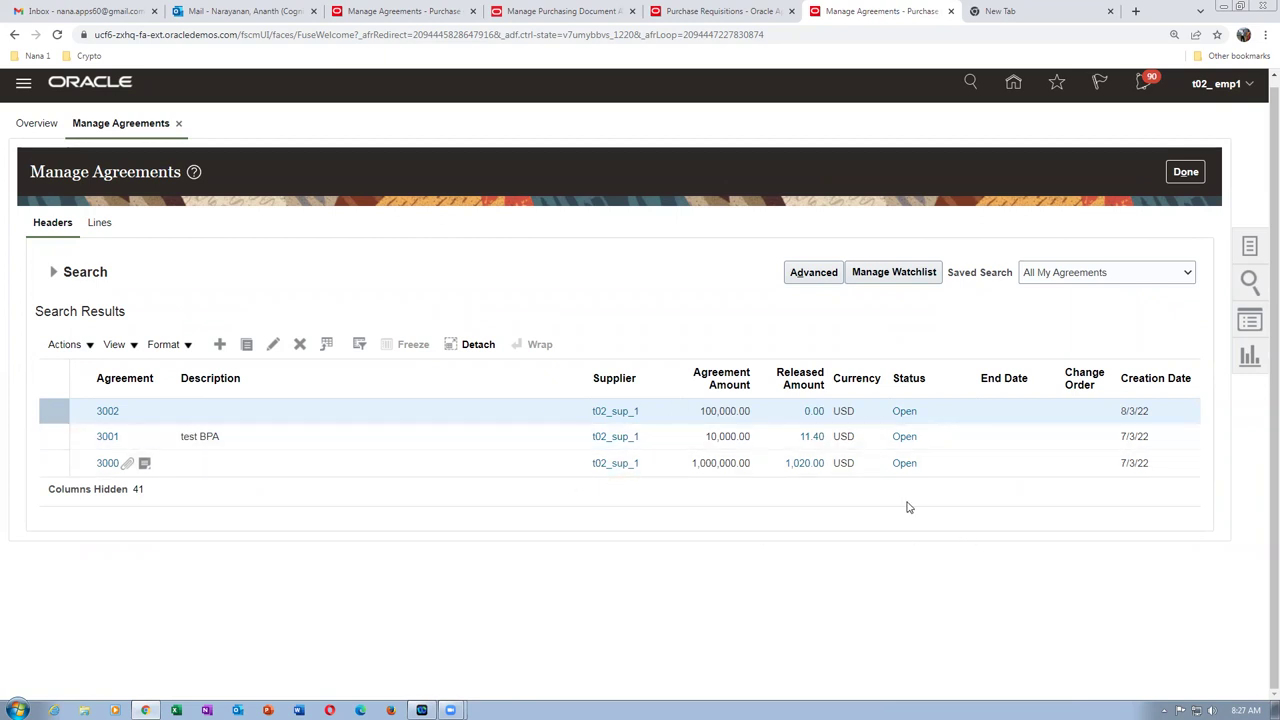
pyautogui.scroll(1, 908, 507)
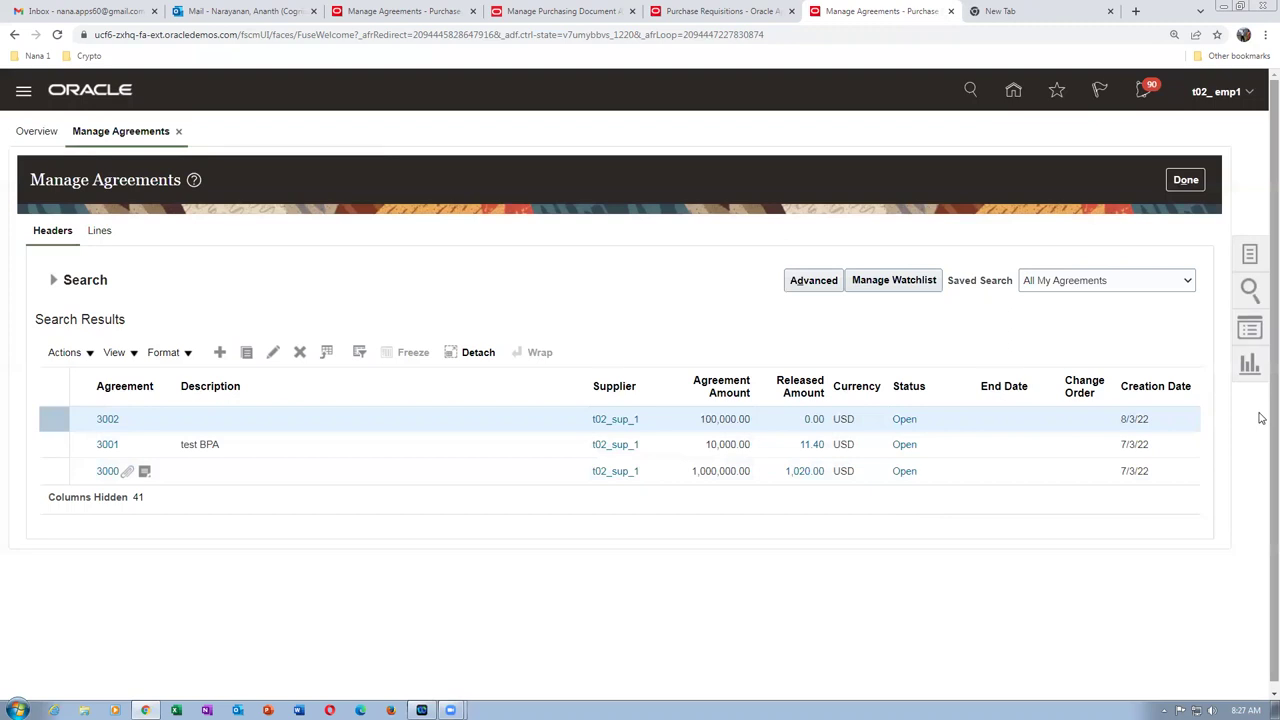
pyautogui.click(1186, 180)
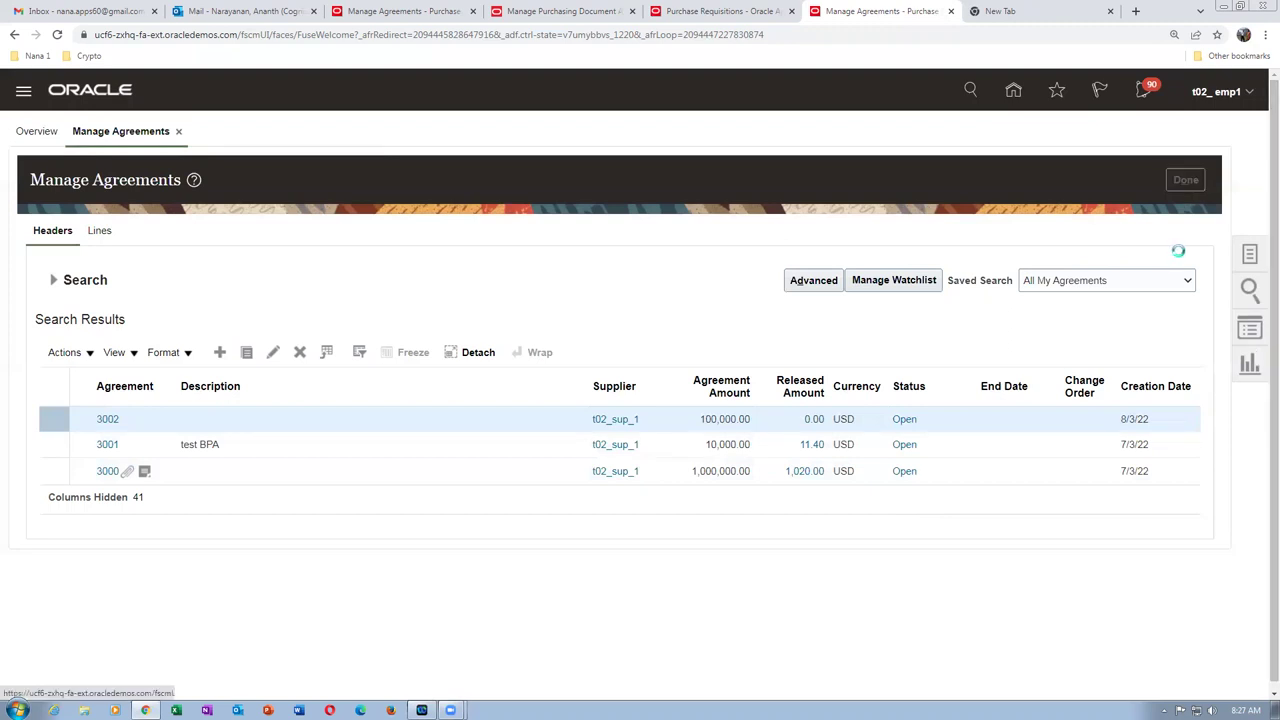
# - Create a purchase order in the Purchase Order style for supplier t02_sup_1
pyautogui.click(1248, 256)
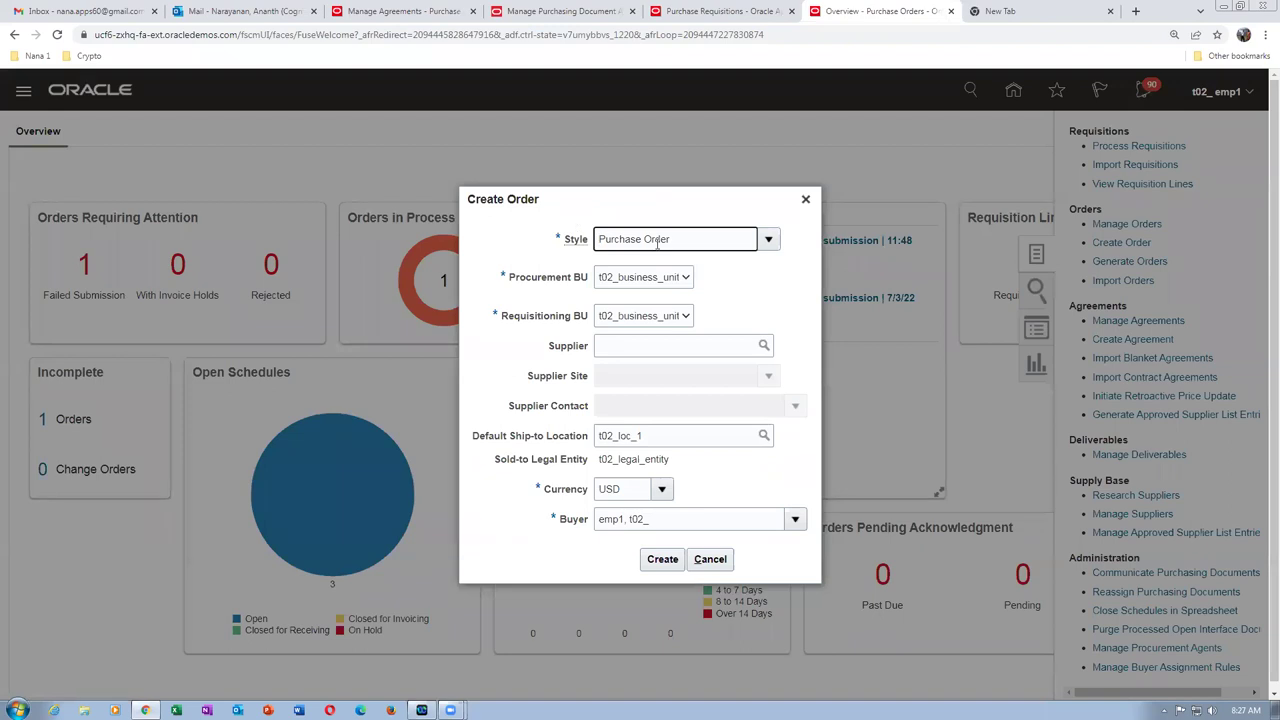
pyautogui.click(630, 345)
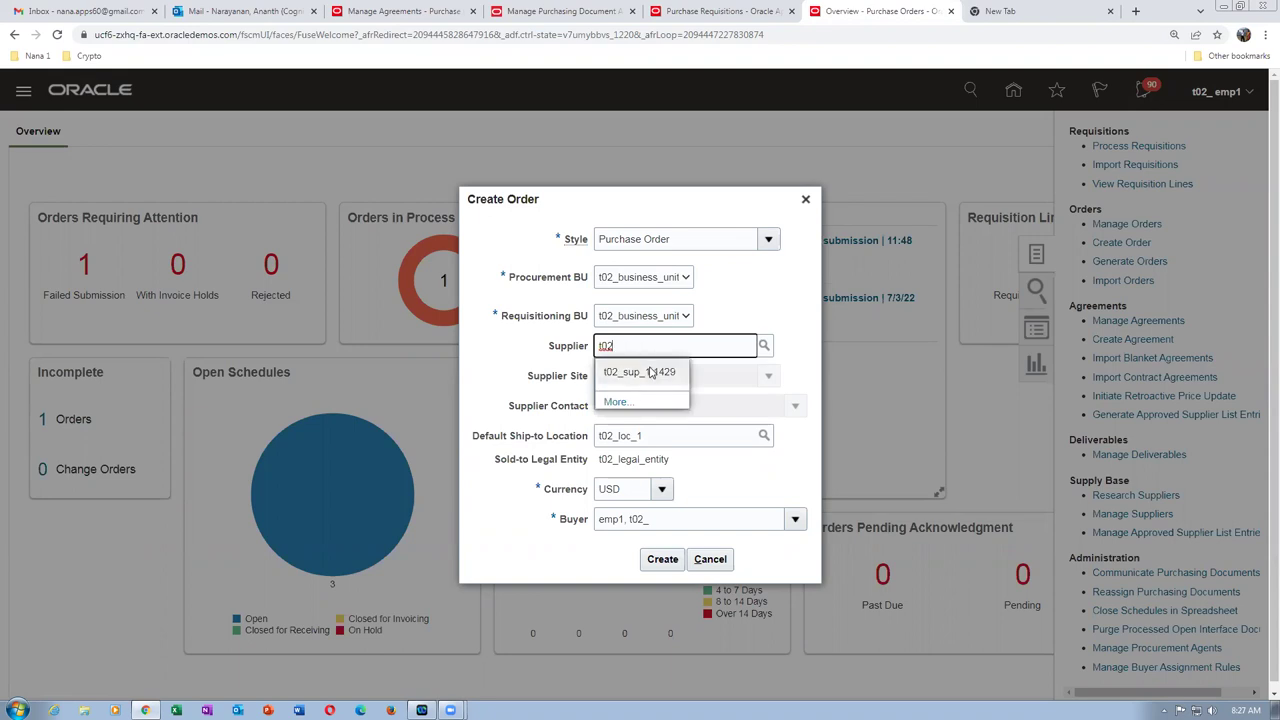
pyautogui.click(640, 372)
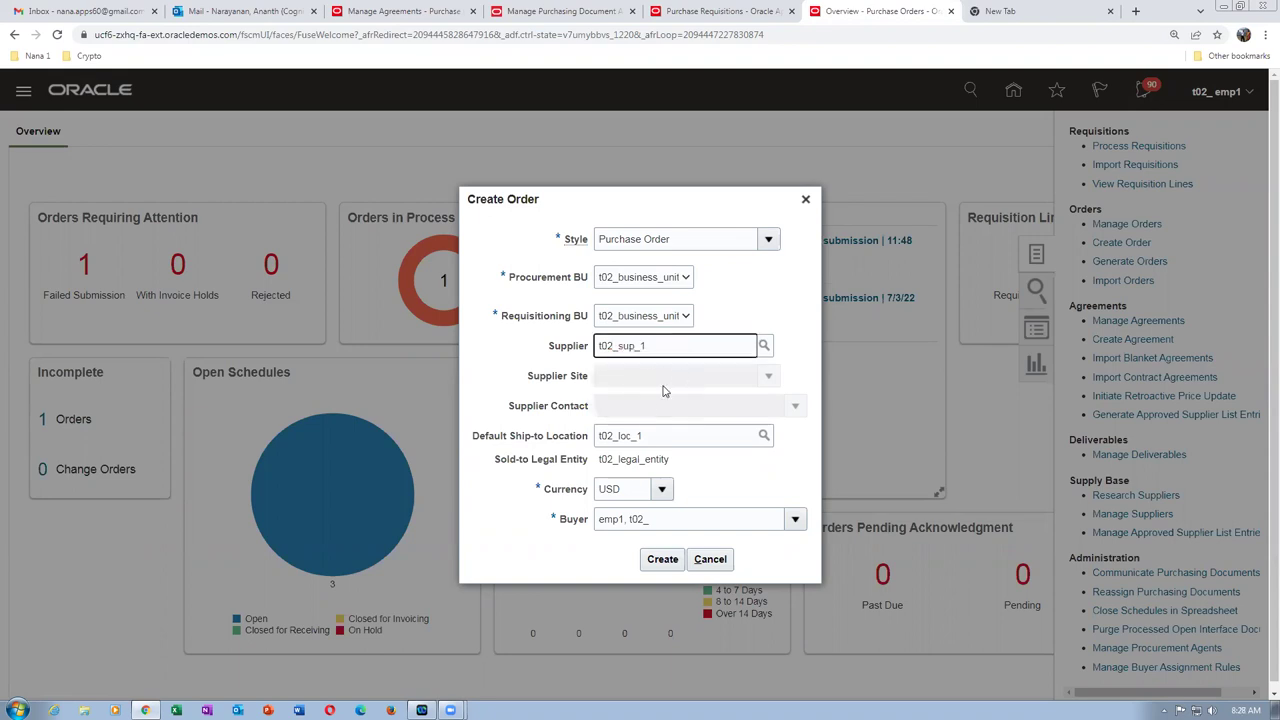
pyautogui.click(662, 559)
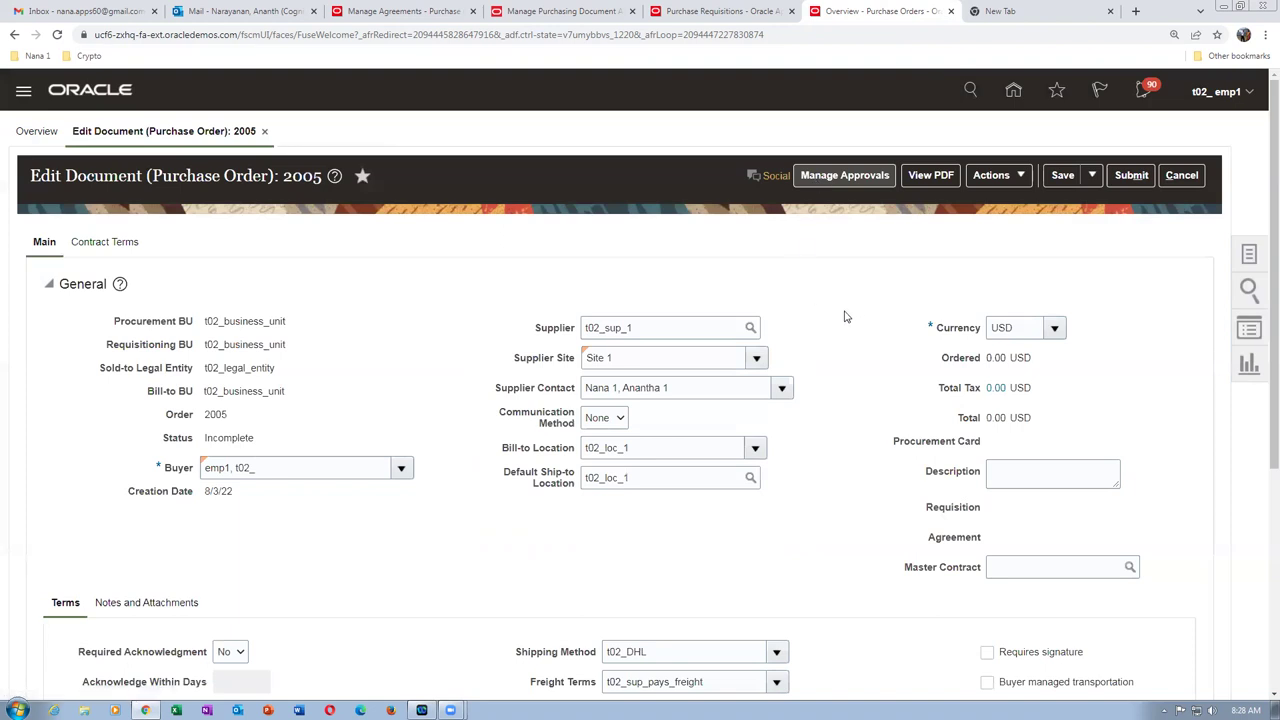
# - Add a goods line to the purchase order for item t023_laptop with a quantity of 100
pyautogui.scroll(-4, 838, 320)
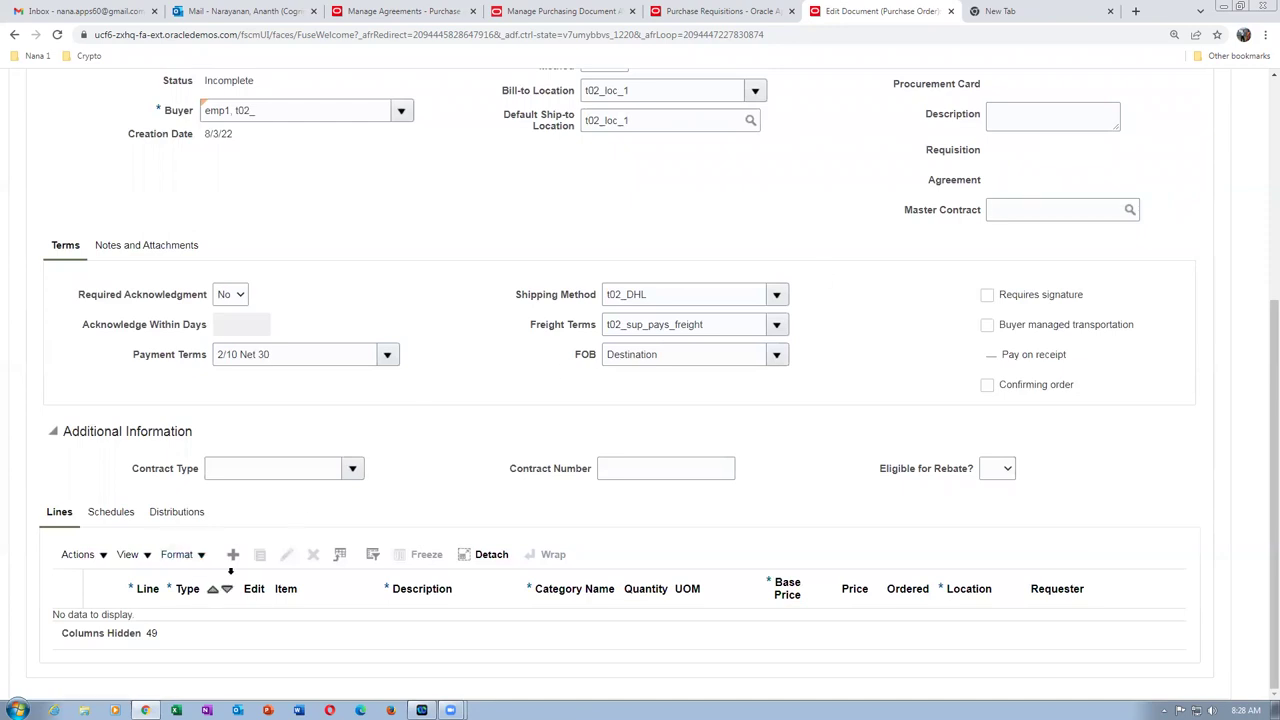
pyautogui.click(232, 556)
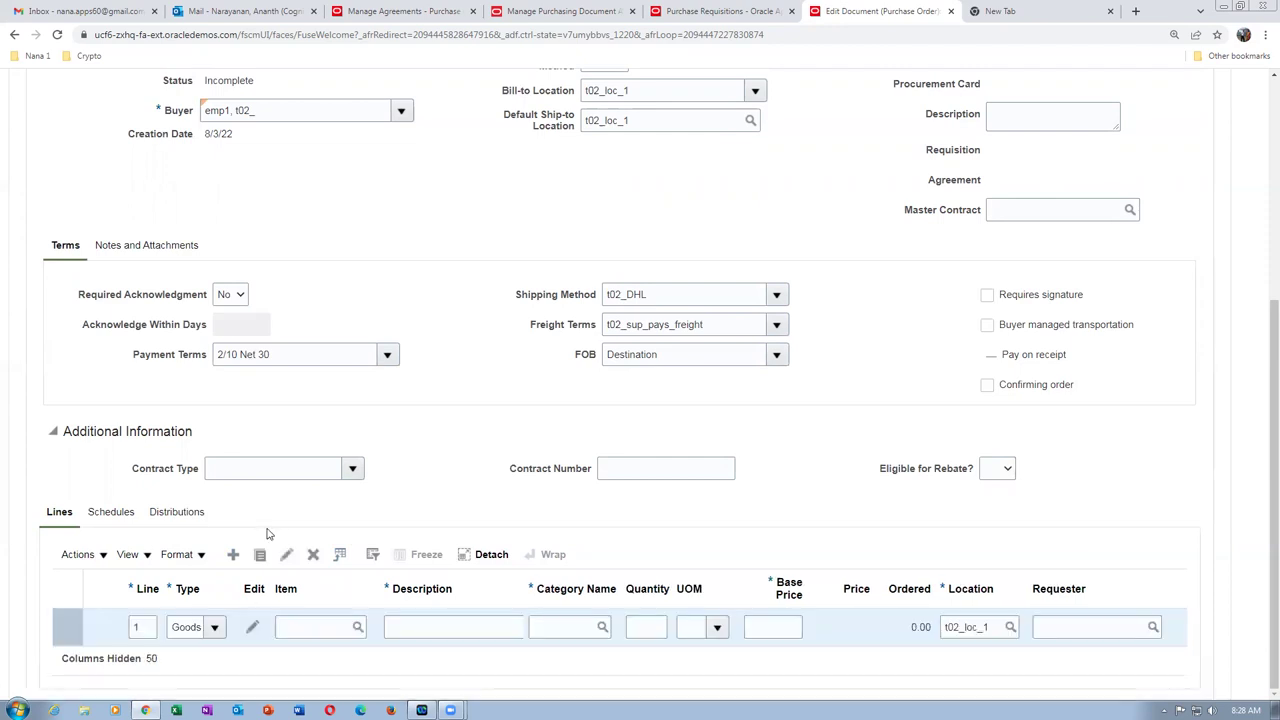
pyautogui.click(312, 626)
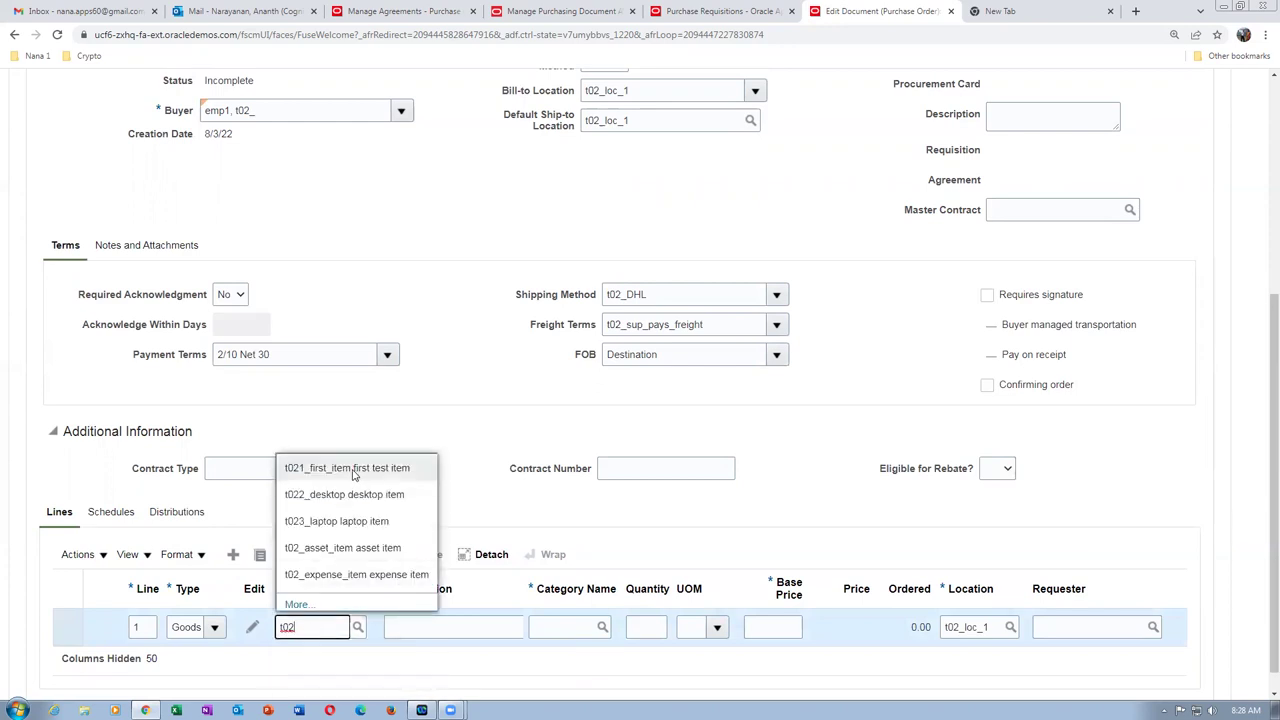
pyautogui.click(362, 521)
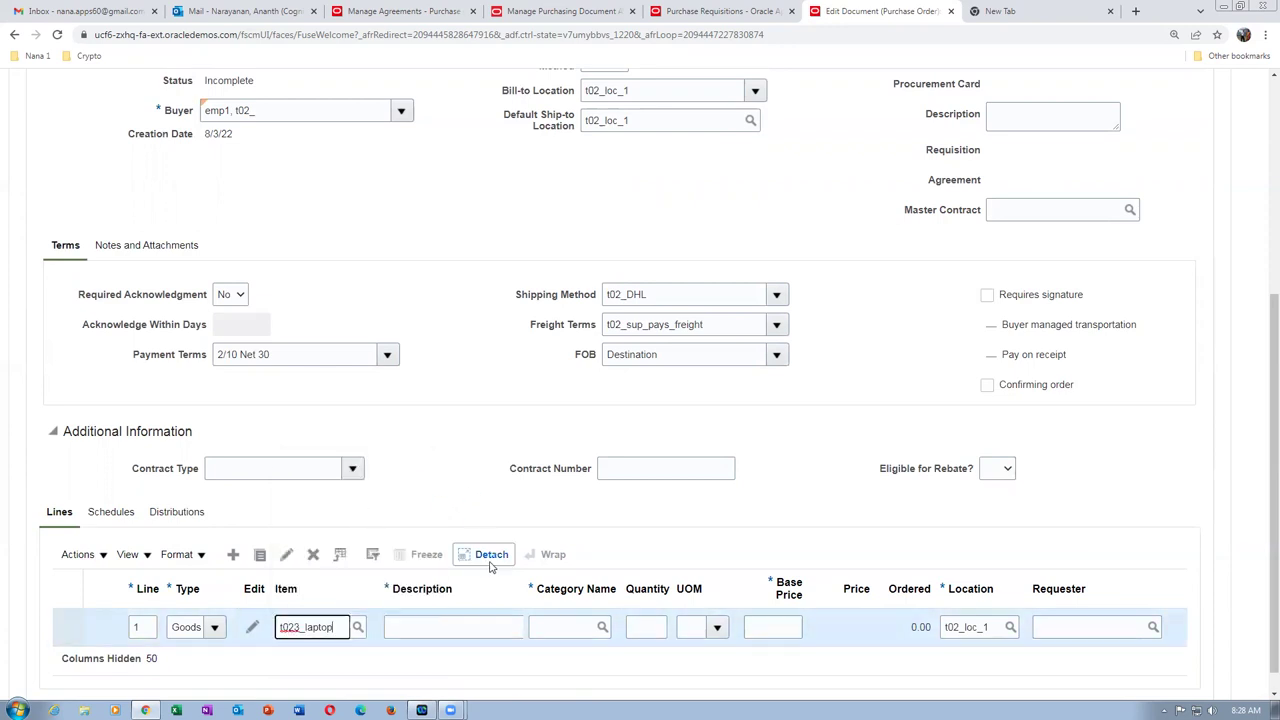
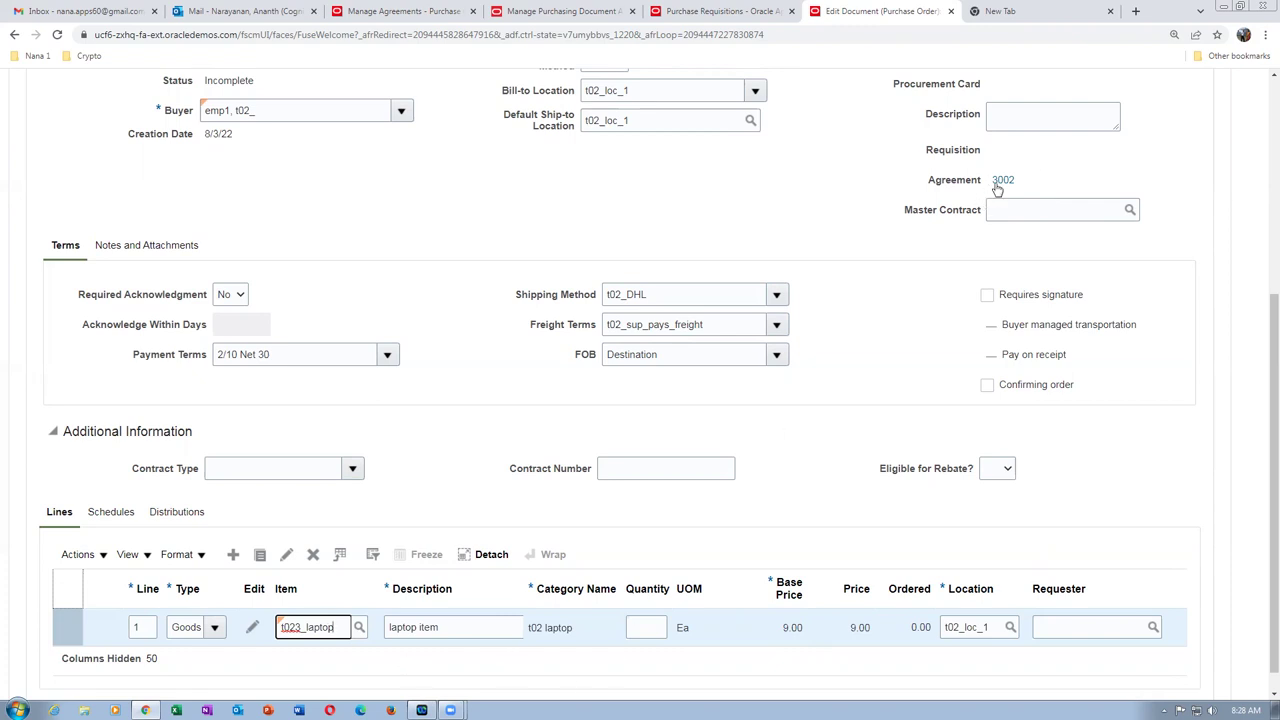
pyautogui.click(633, 627)
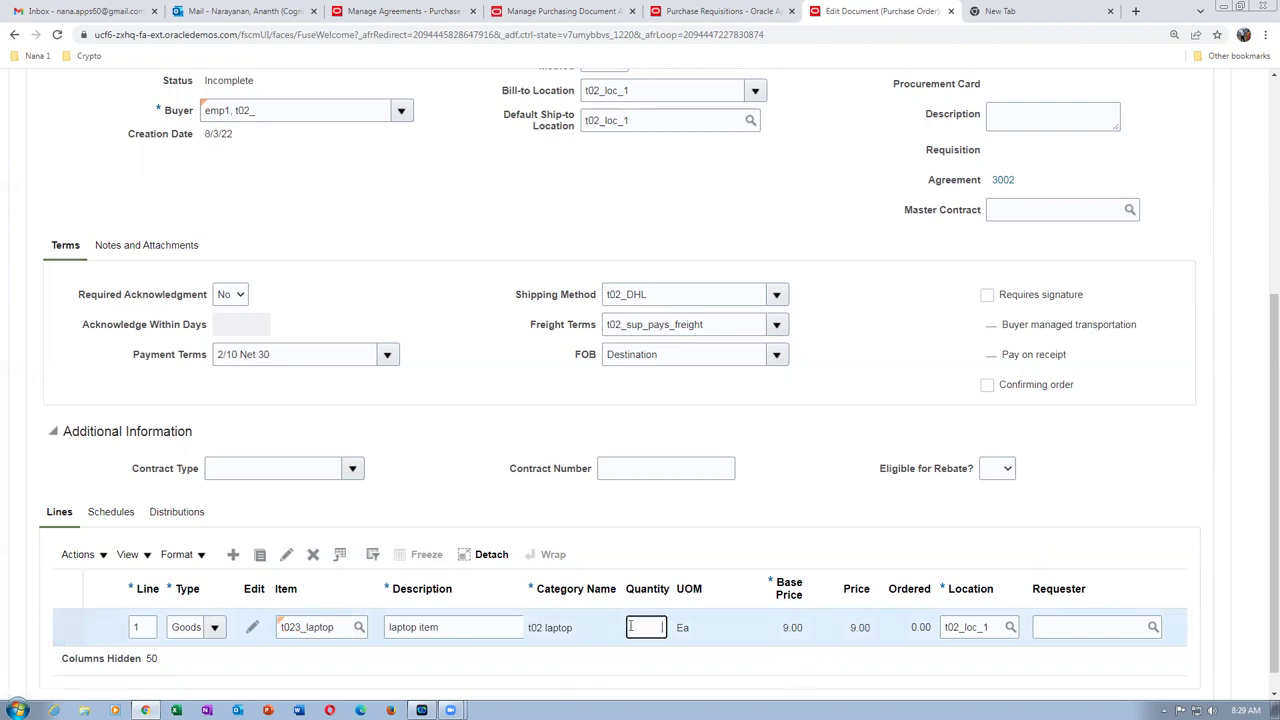
pyautogui.write('100')
pyautogui.press('Tab')
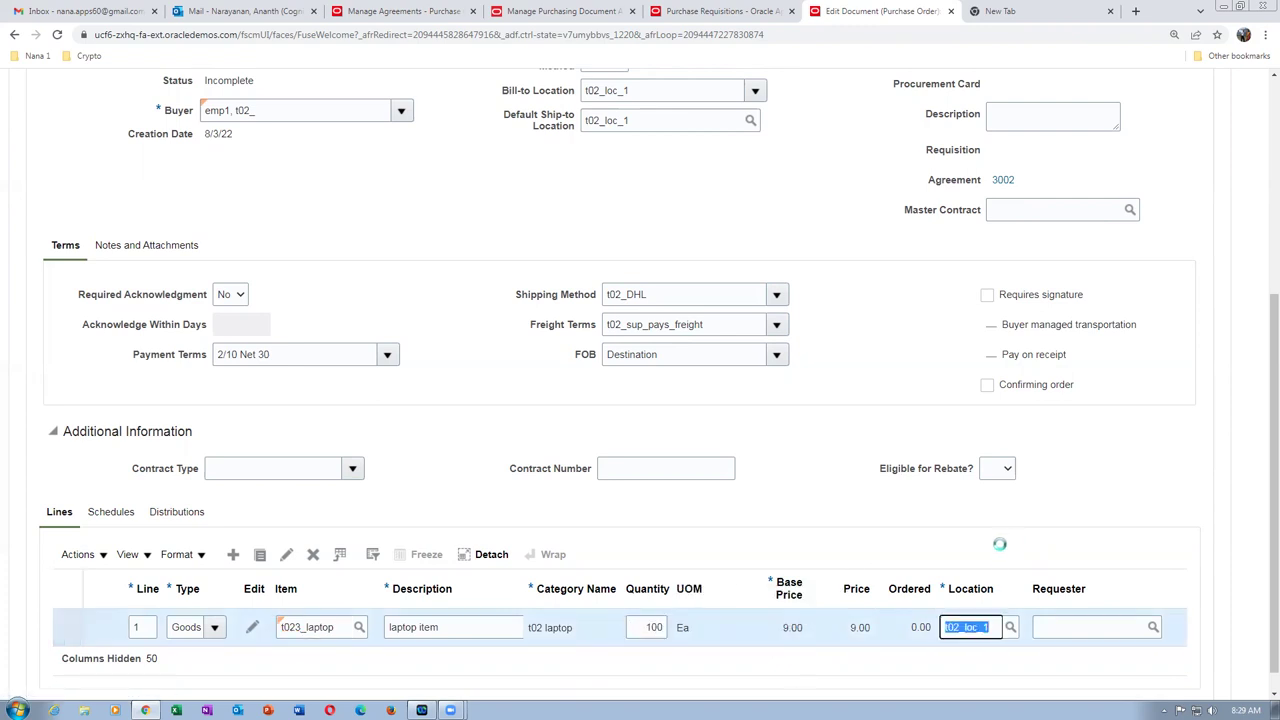
# - Review the purchase order's header, agreement reference, and line details, leaving the requester blank
pyautogui.click(1065, 629)
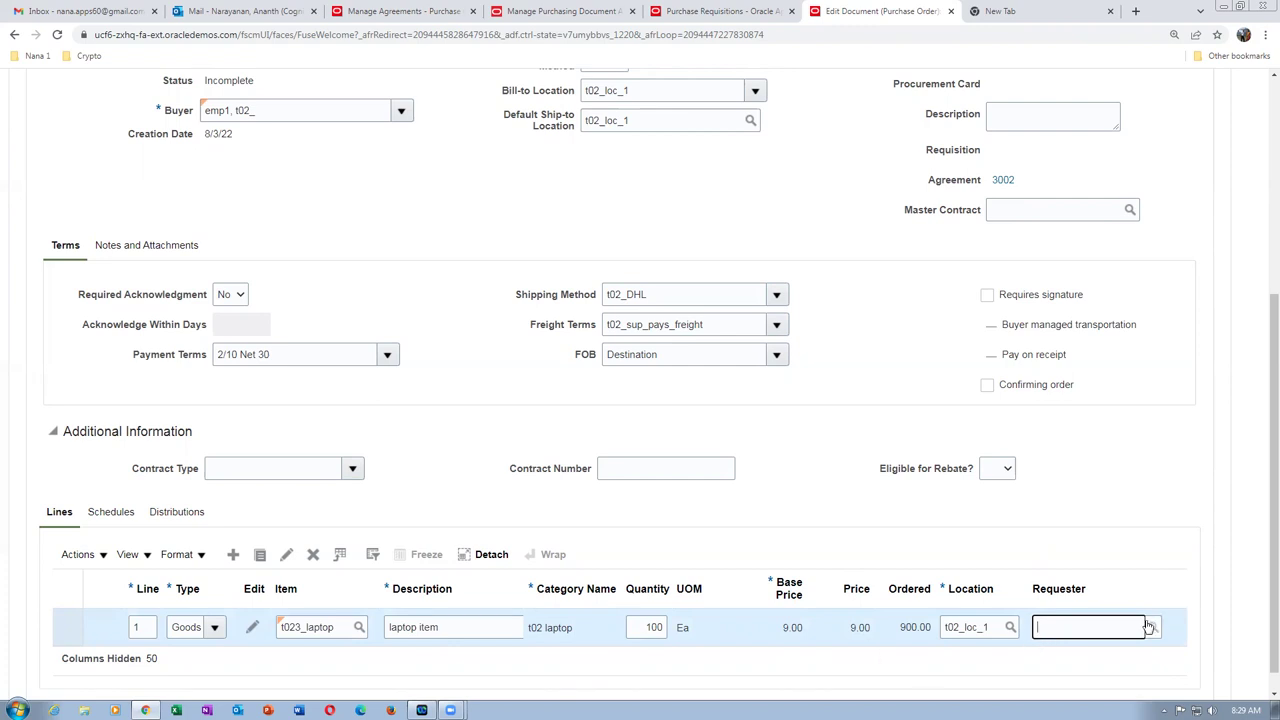
pyautogui.click(450, 350)
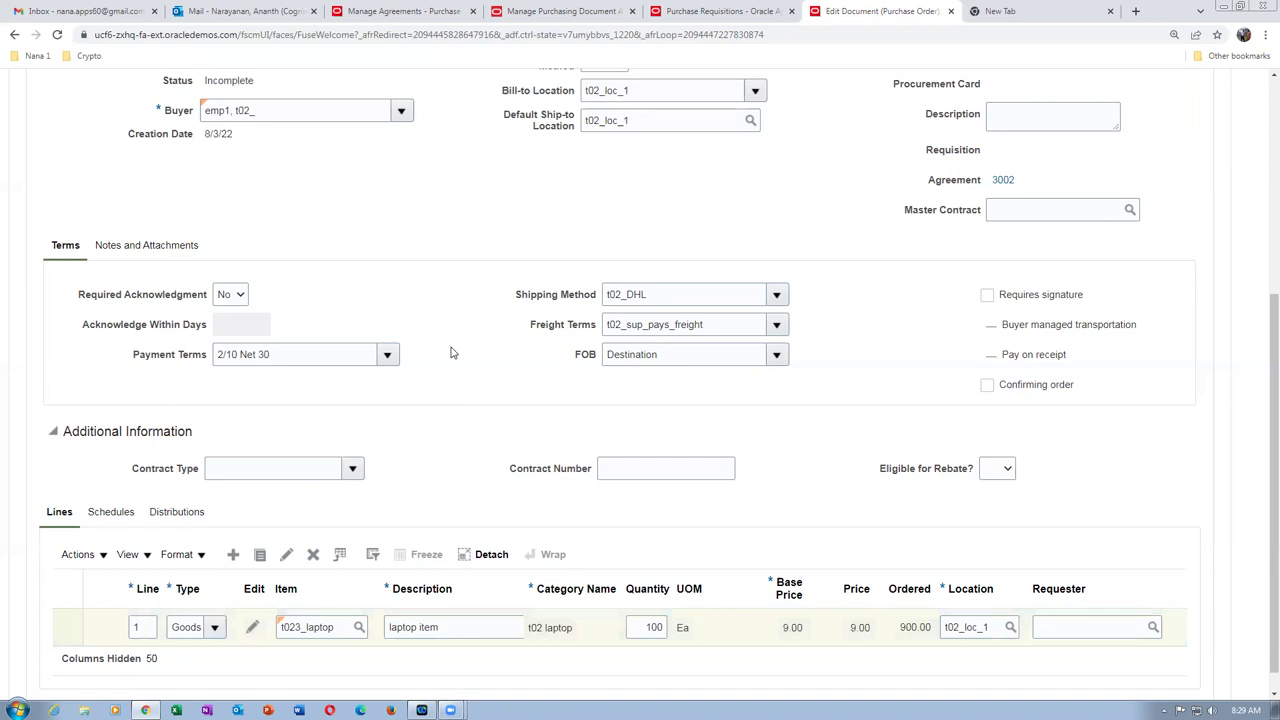
pyautogui.scroll(3, 548, 548)
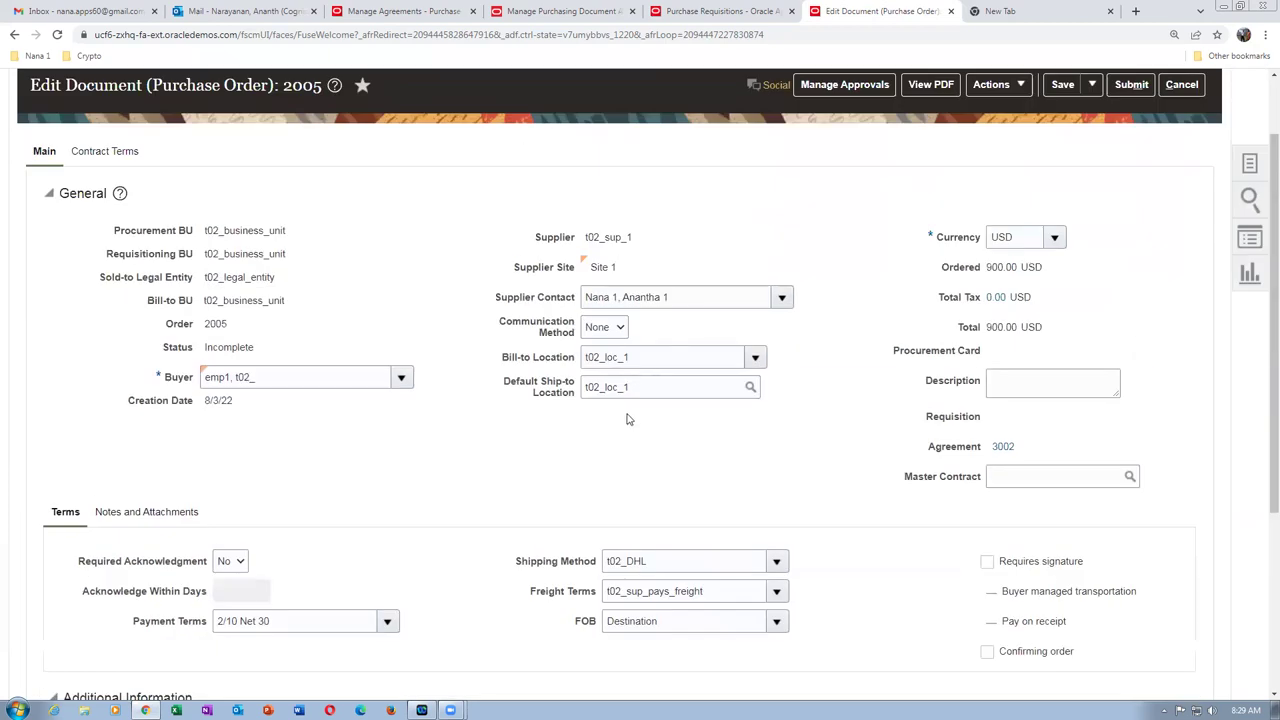
pyautogui.scroll(-3, 628, 419)
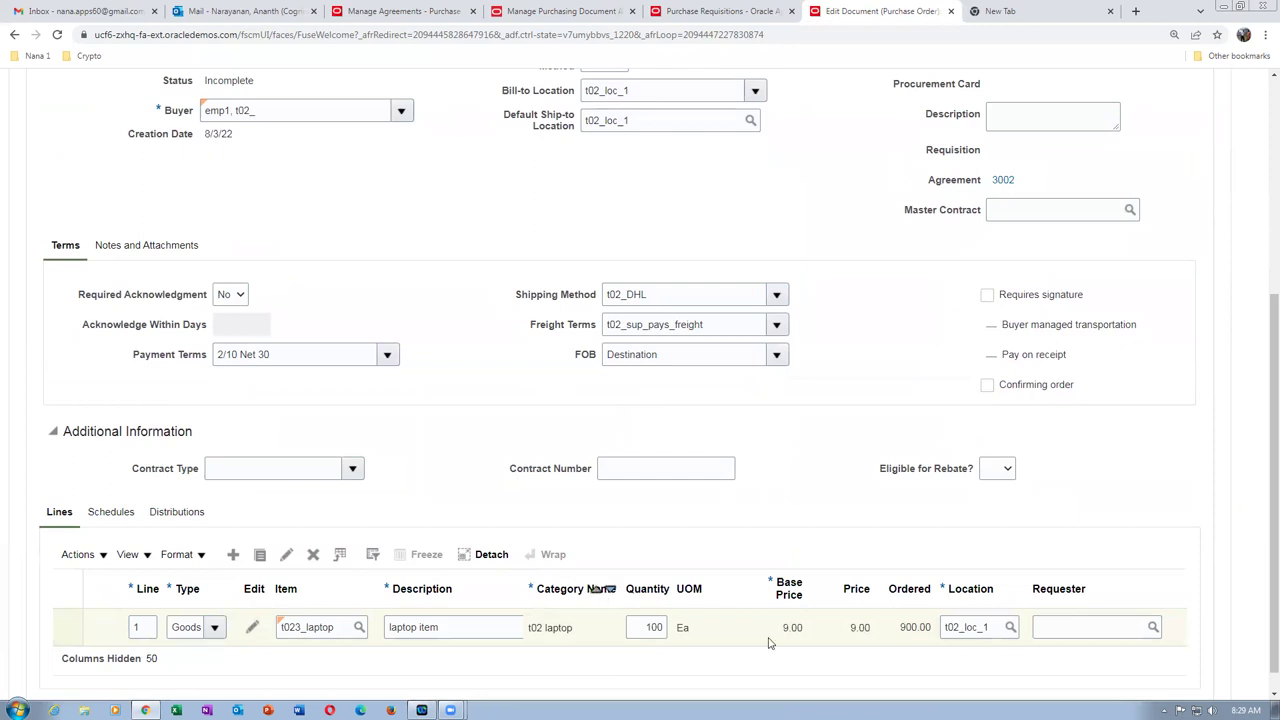
pyautogui.click(1061, 630)
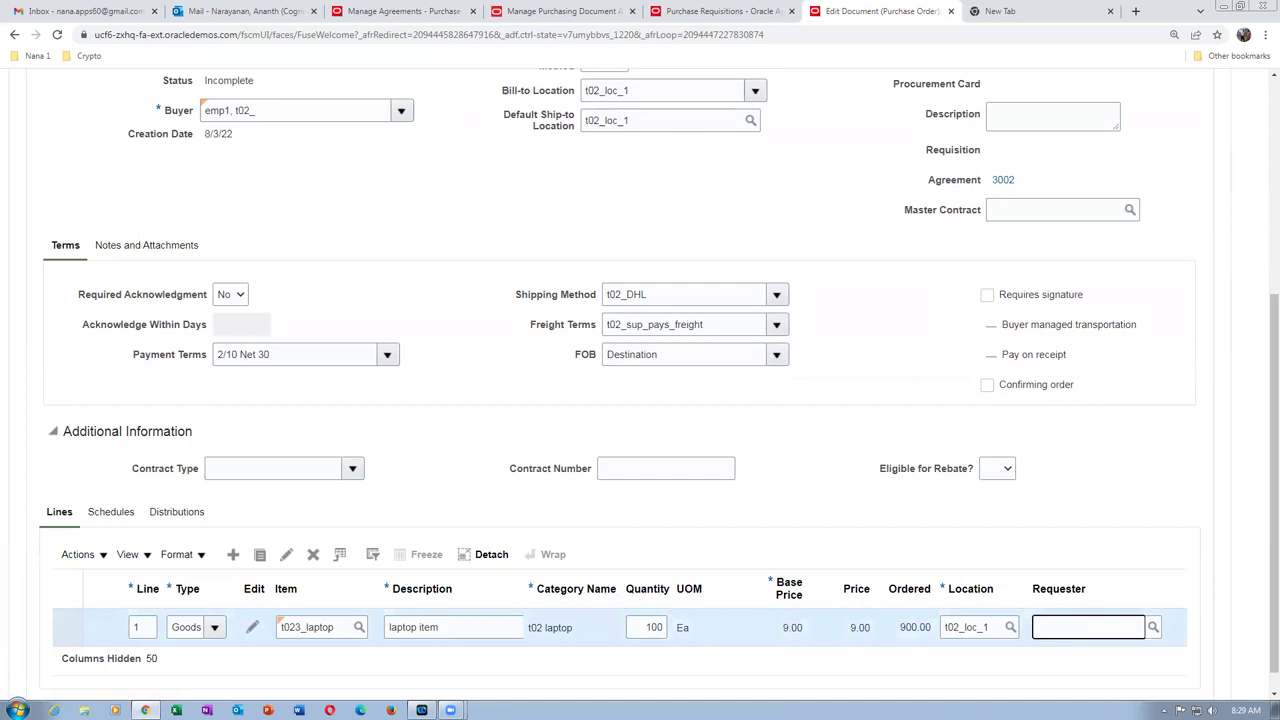
pyautogui.click(853, 314)
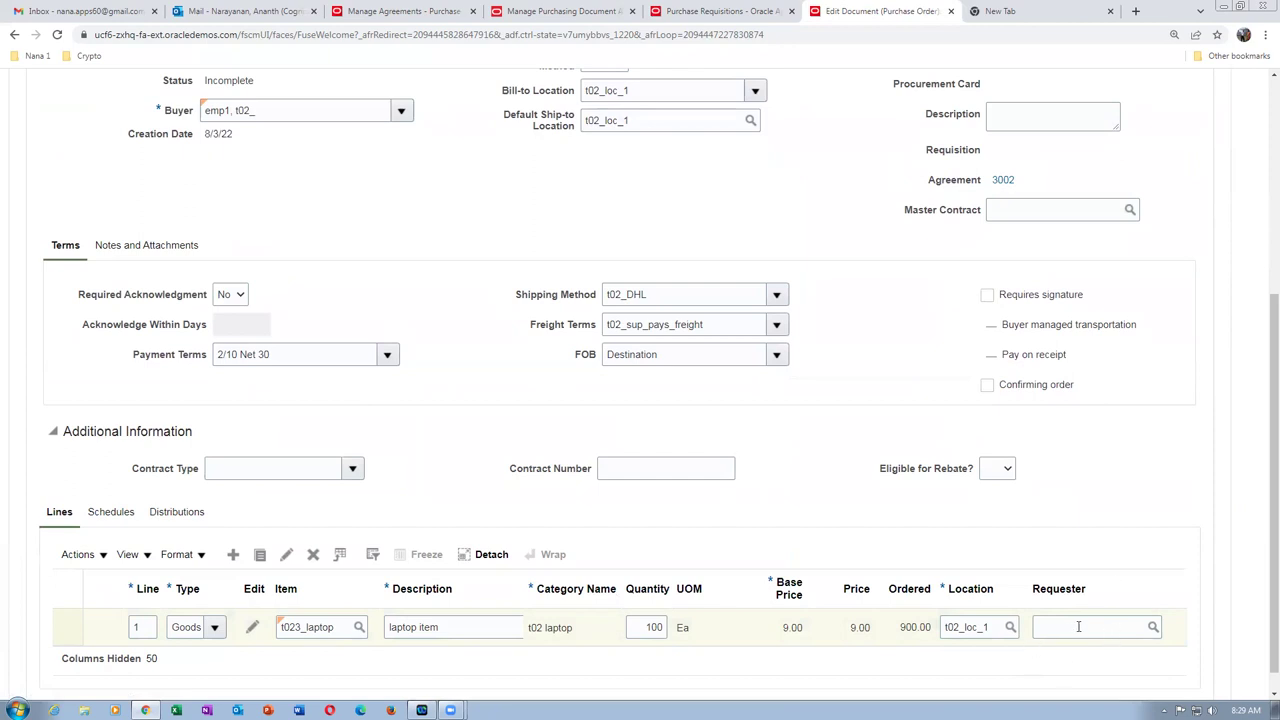
pyautogui.scroll(5, 451, 240)
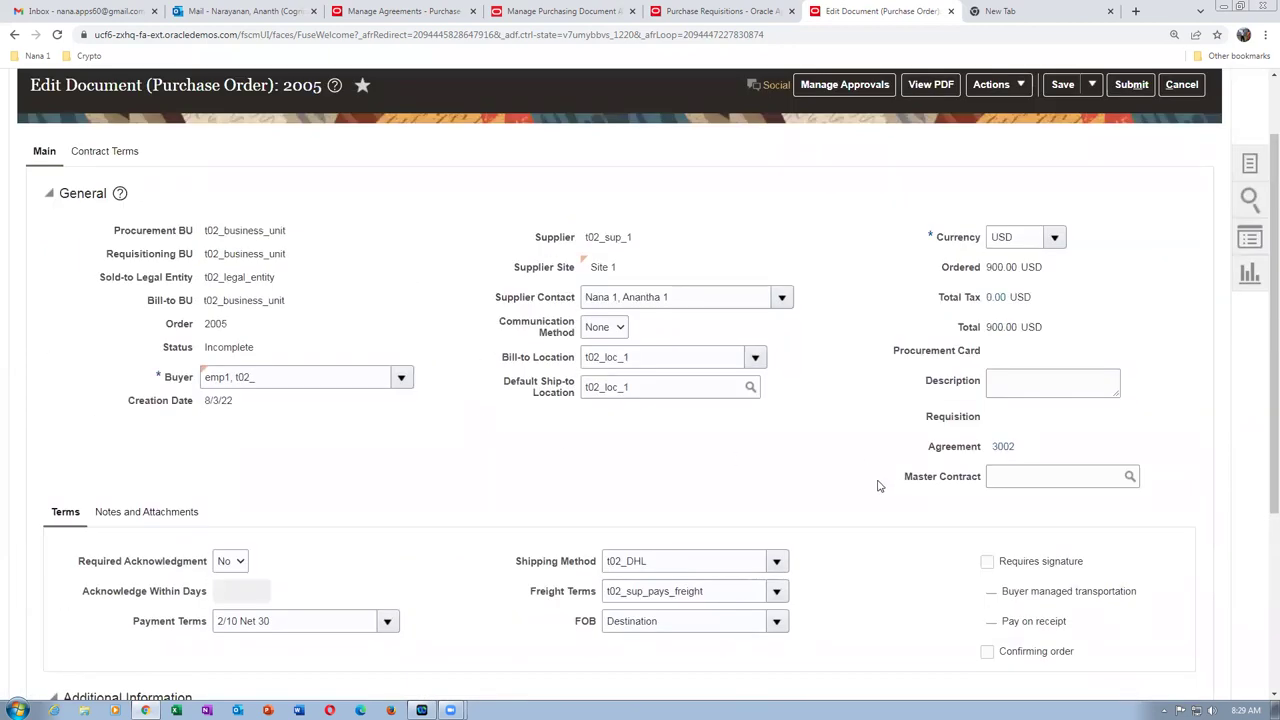
pyautogui.scroll(-5, 876, 488)
# - Try to submit the purchase order for approval, and dismiss the errors dialog
pyautogui.scroll(7, 600, 350)
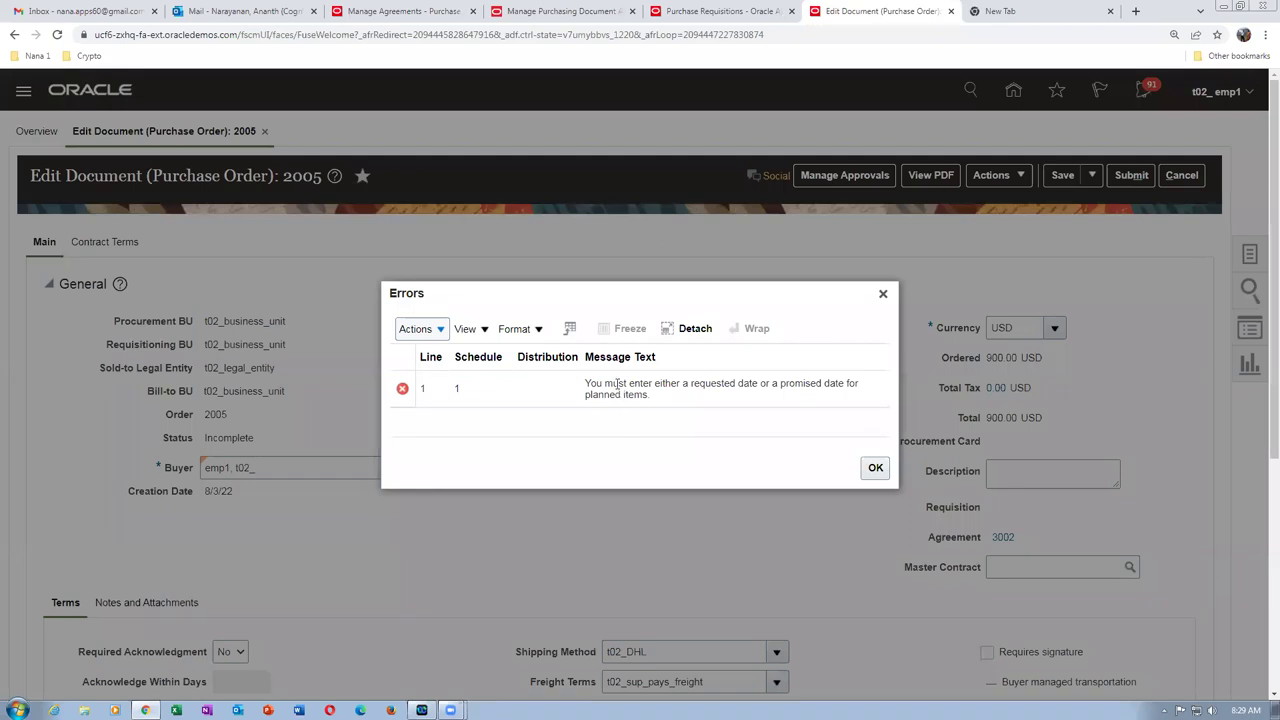
pyautogui.moveTo(617, 383); pyautogui.dragTo(874, 466)
pyautogui.click(875, 467)
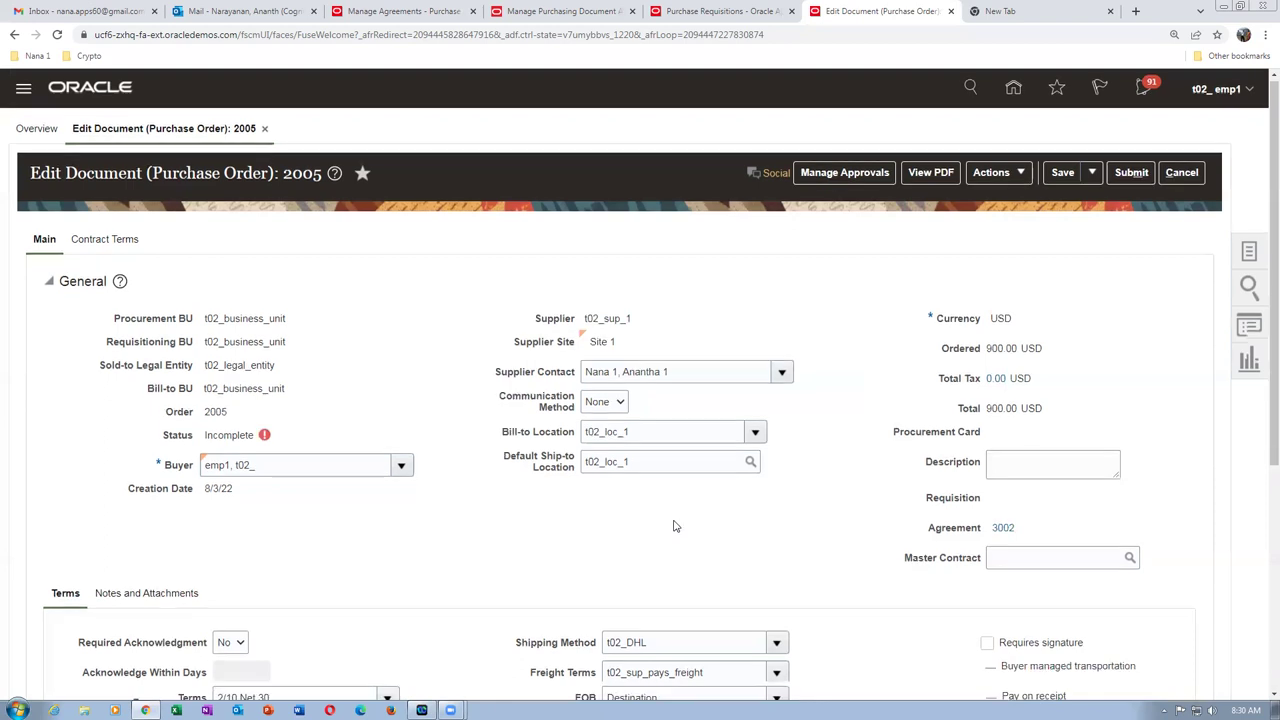
# - Set the laptop schedule's requested delivery date to 8/3/22 and submit the purchase order for approval, dismissing the confirmation
pyautogui.scroll(-3, 315, 513)
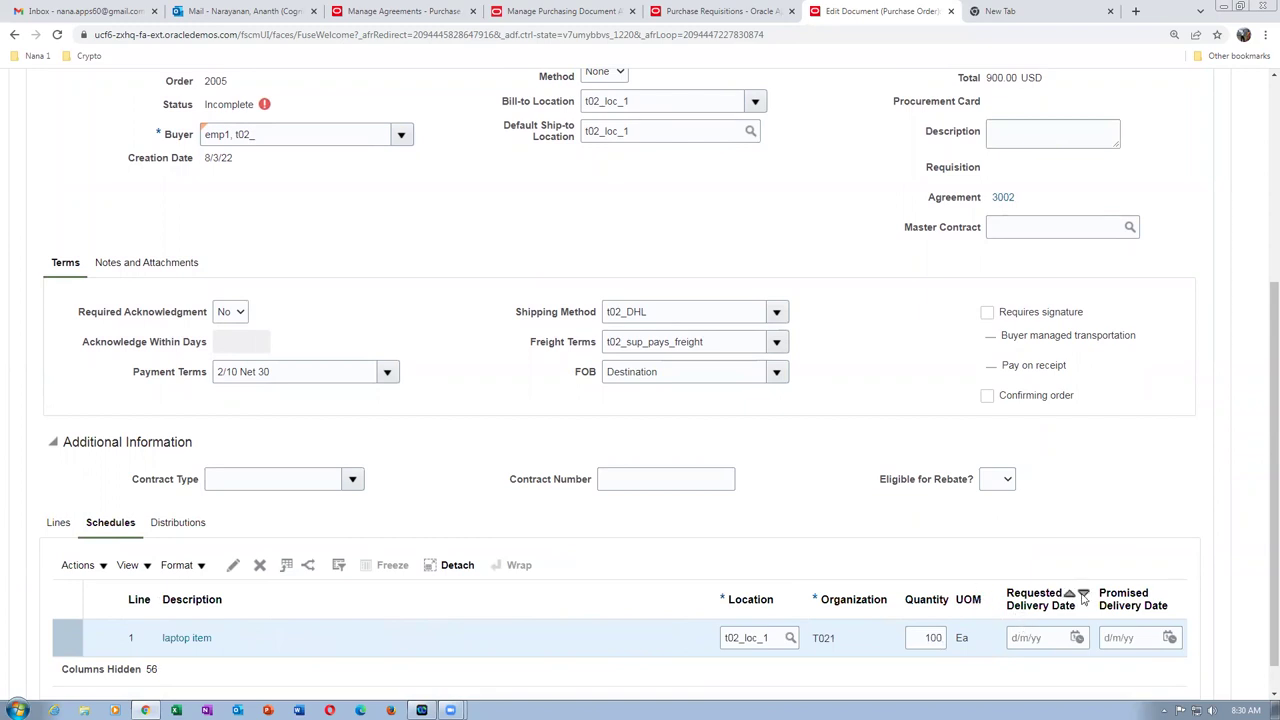
pyautogui.click(1076, 637)
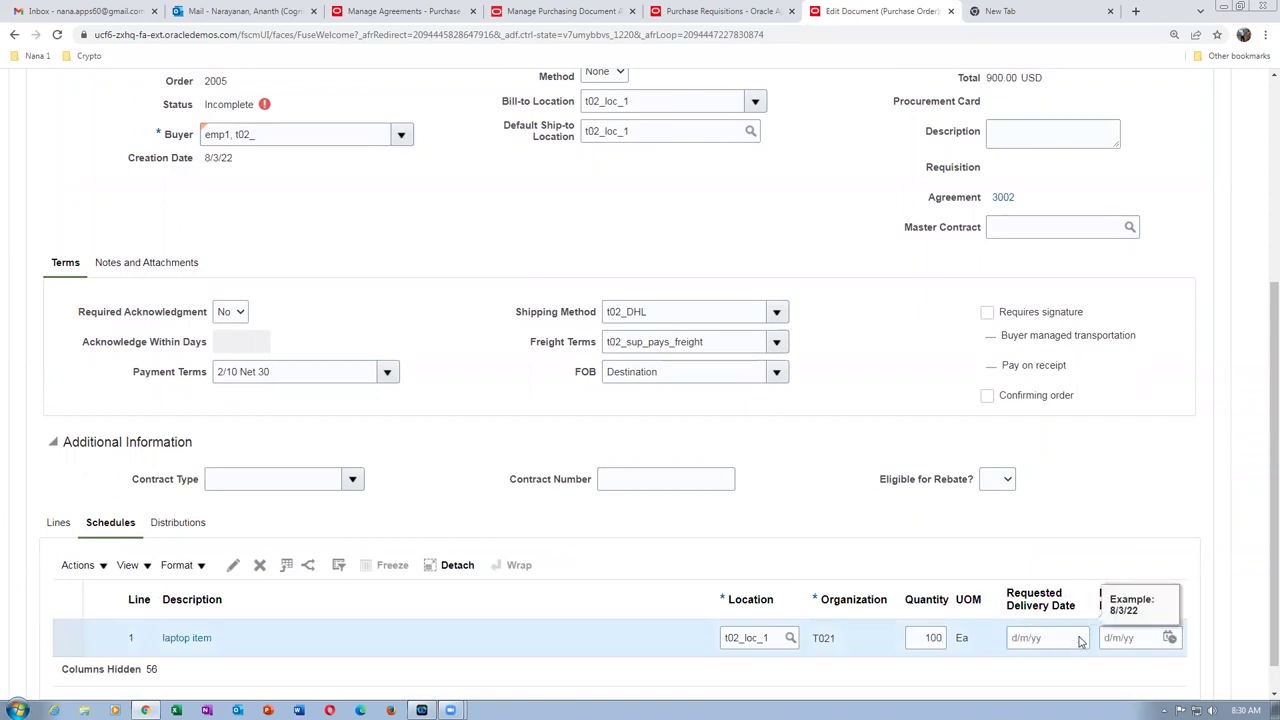
pyautogui.click(937, 527)
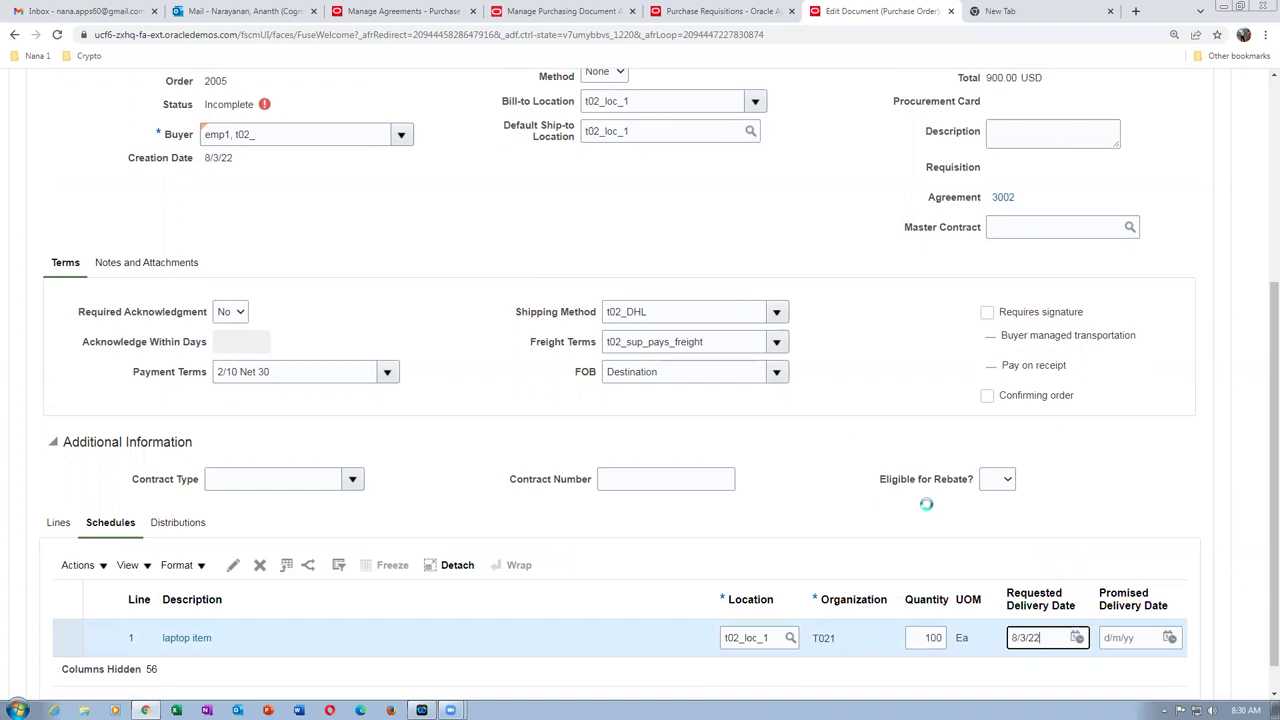
pyautogui.scroll(5, 868, 370)
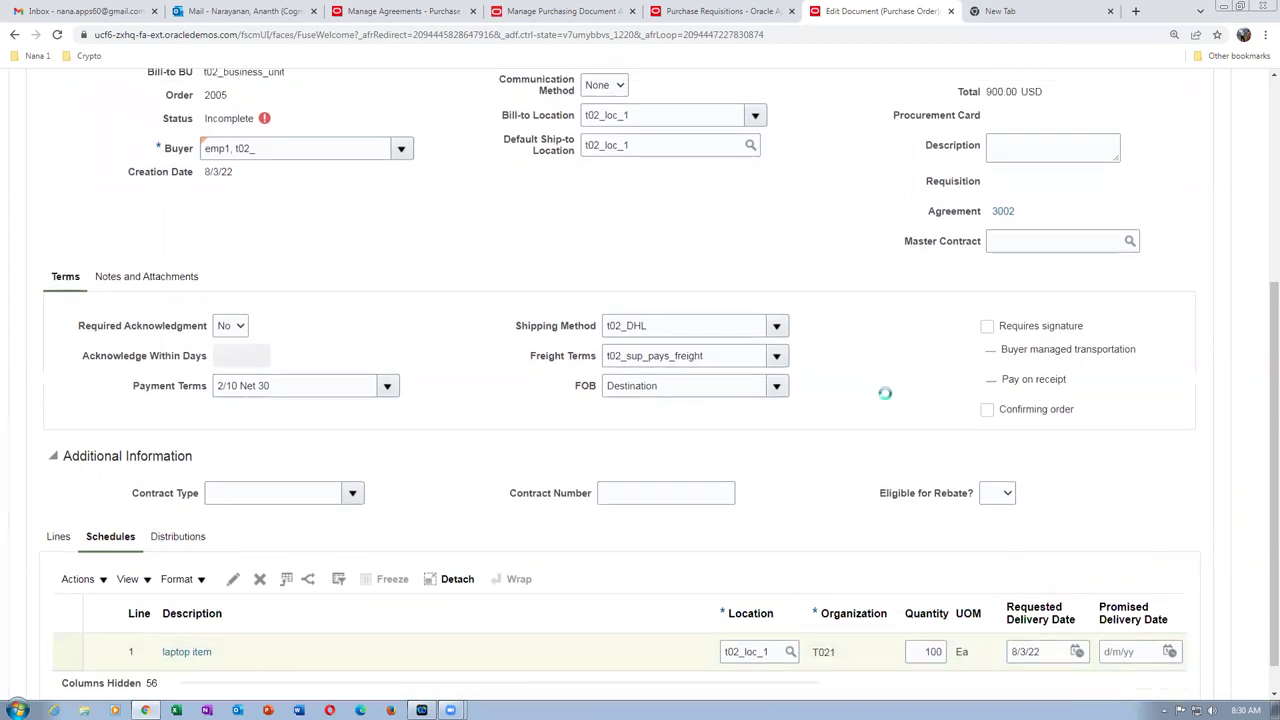
pyautogui.click(1125, 176)
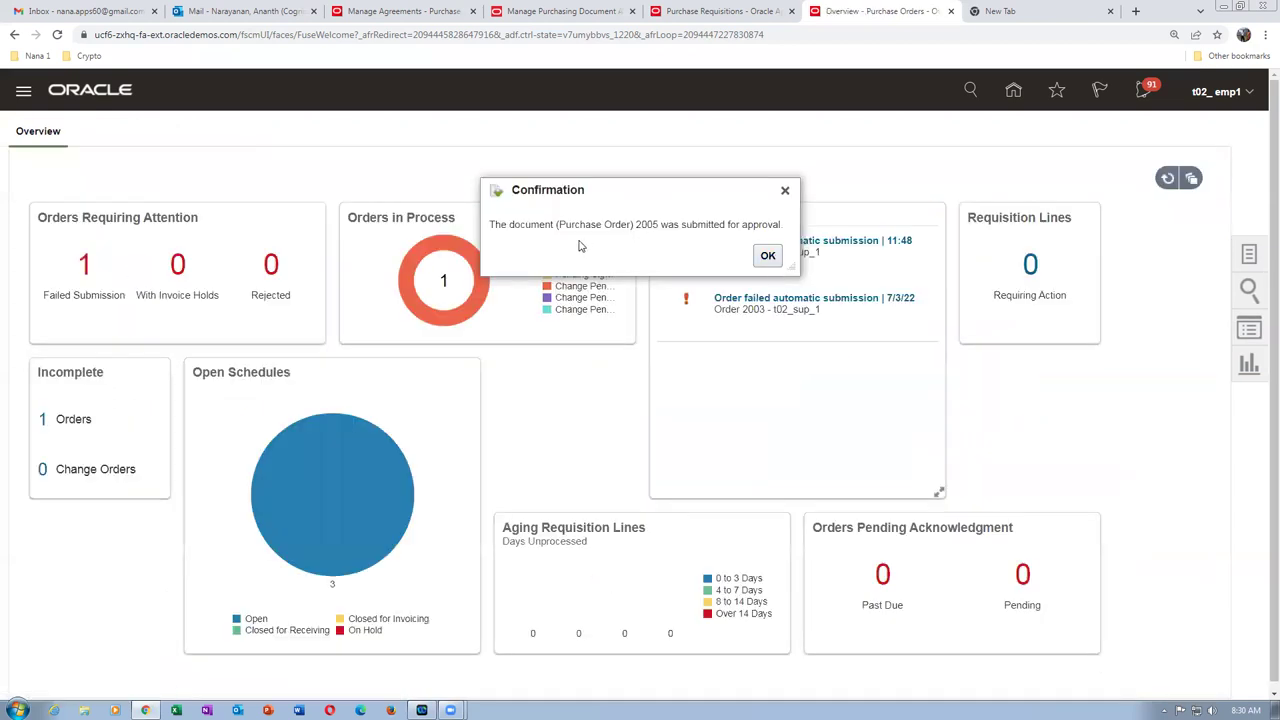
pyautogui.click(766, 254)
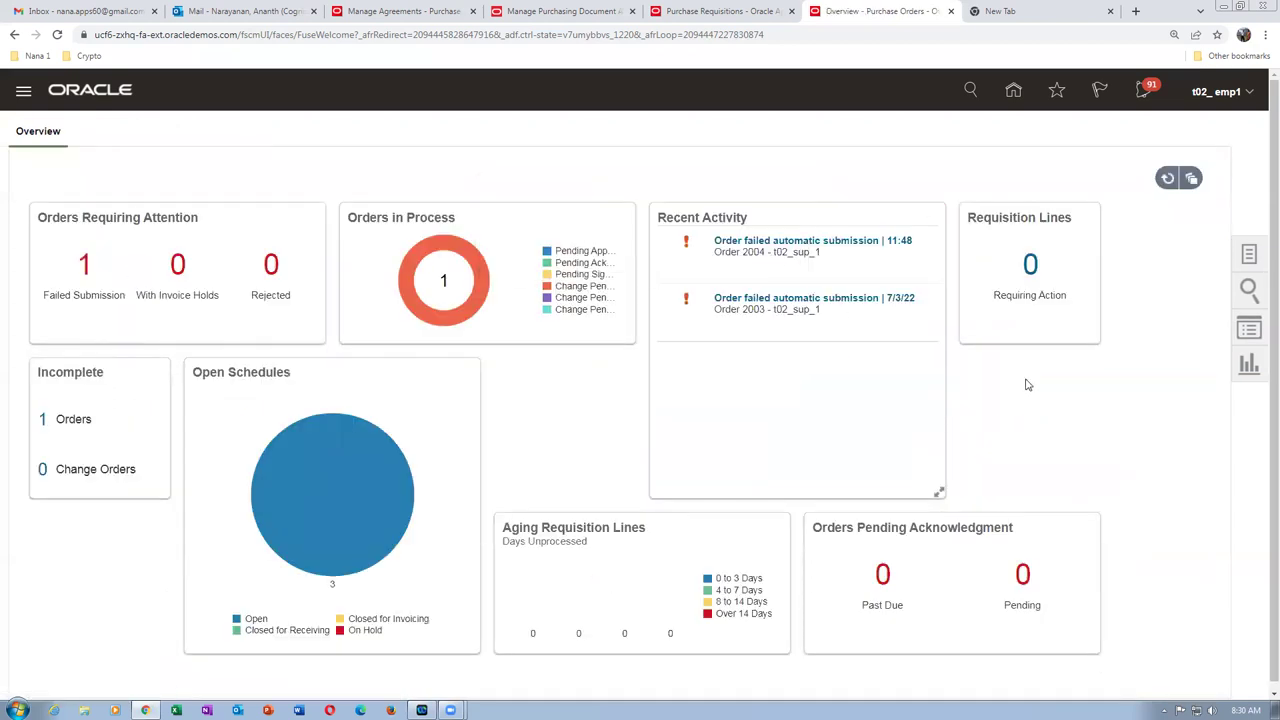
# - Open the purchase order management page and search for the just-submitted order by its number
pyautogui.click(1247, 254)
pyautogui.click(1124, 224)
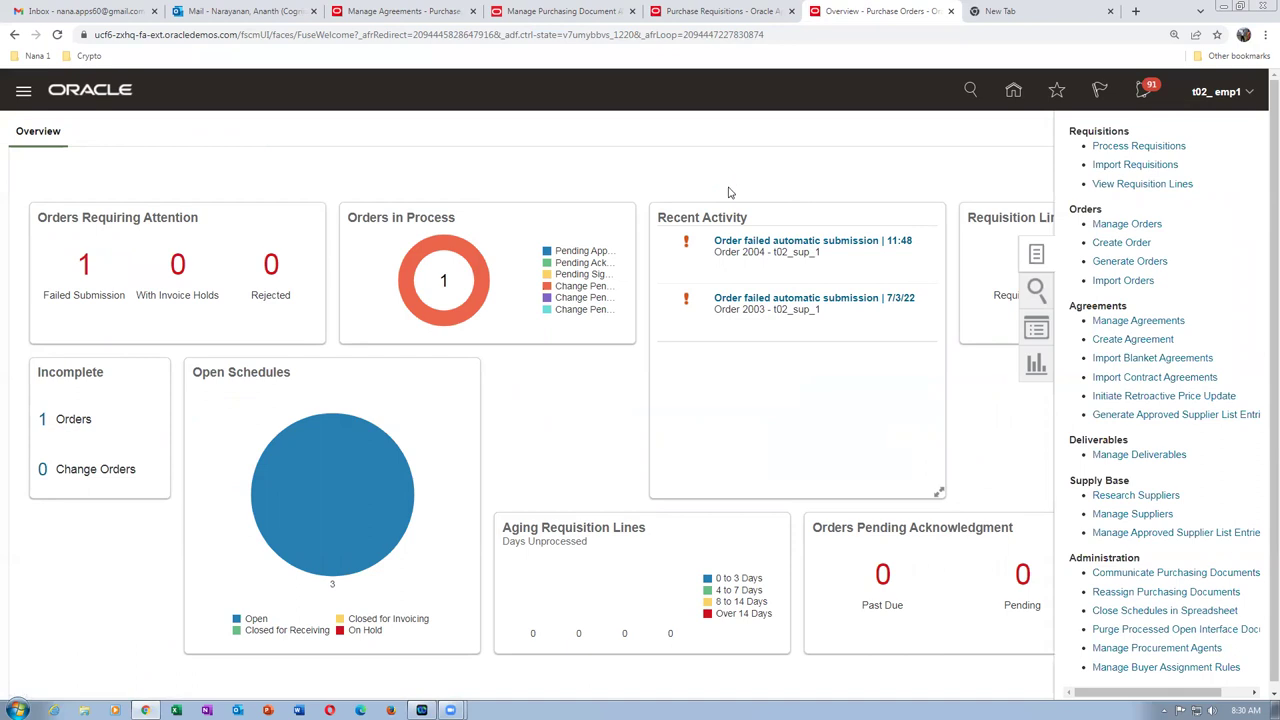
pyautogui.click(942, 330)
pyautogui.write('2005')
pyautogui.press('Tab')
pyautogui.click(1090, 458)
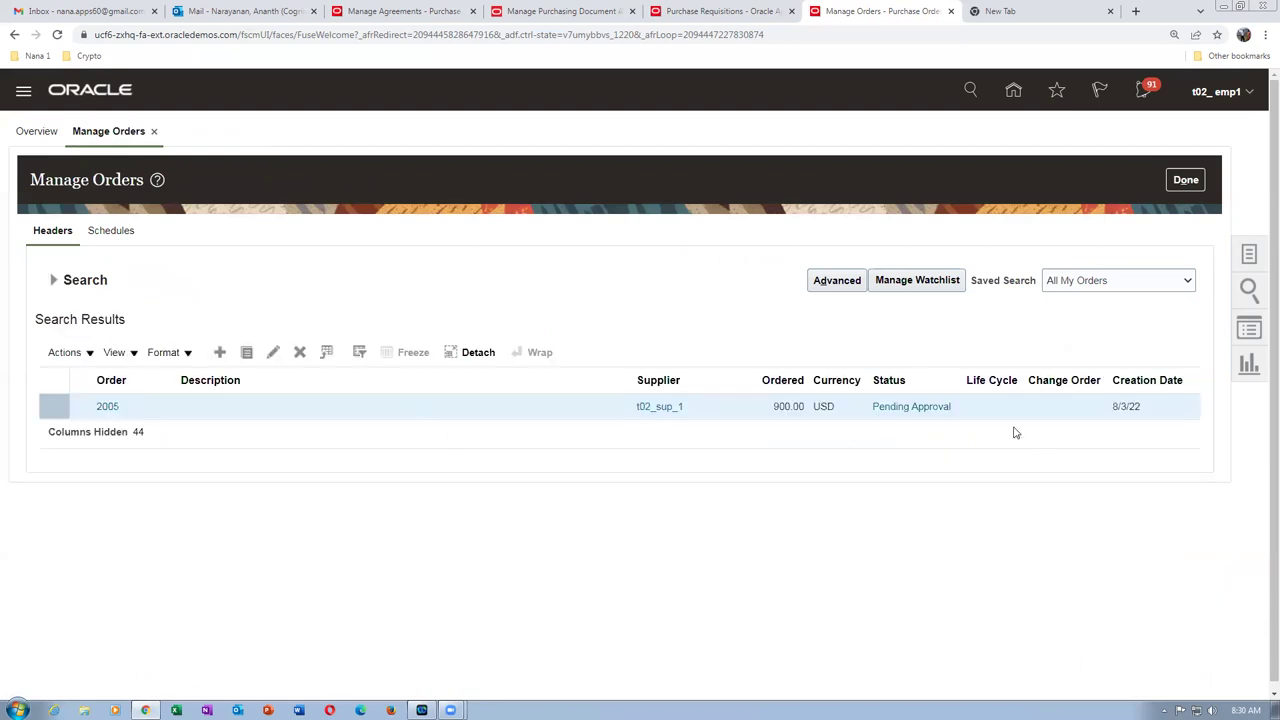
# - Try to view the submitted order's approval details, dismiss the error, and rerun the order search to refresh its status
pyautogui.click(912, 411)
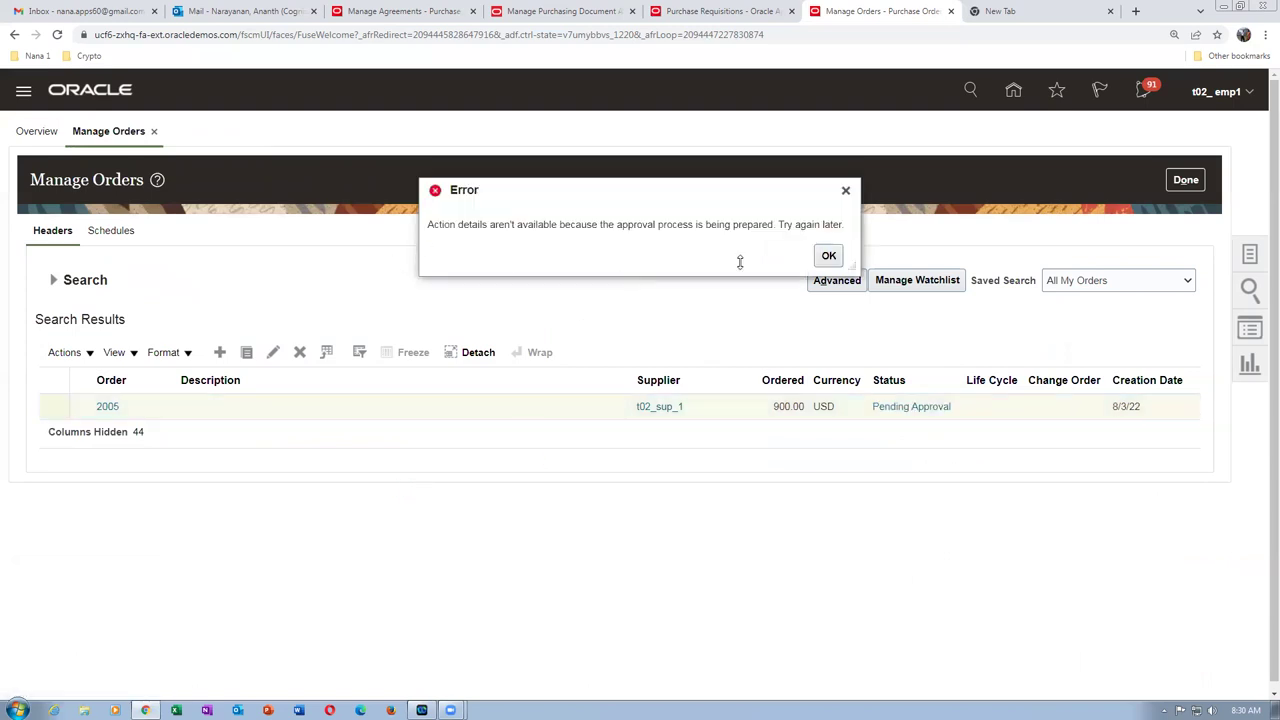
pyautogui.click(829, 256)
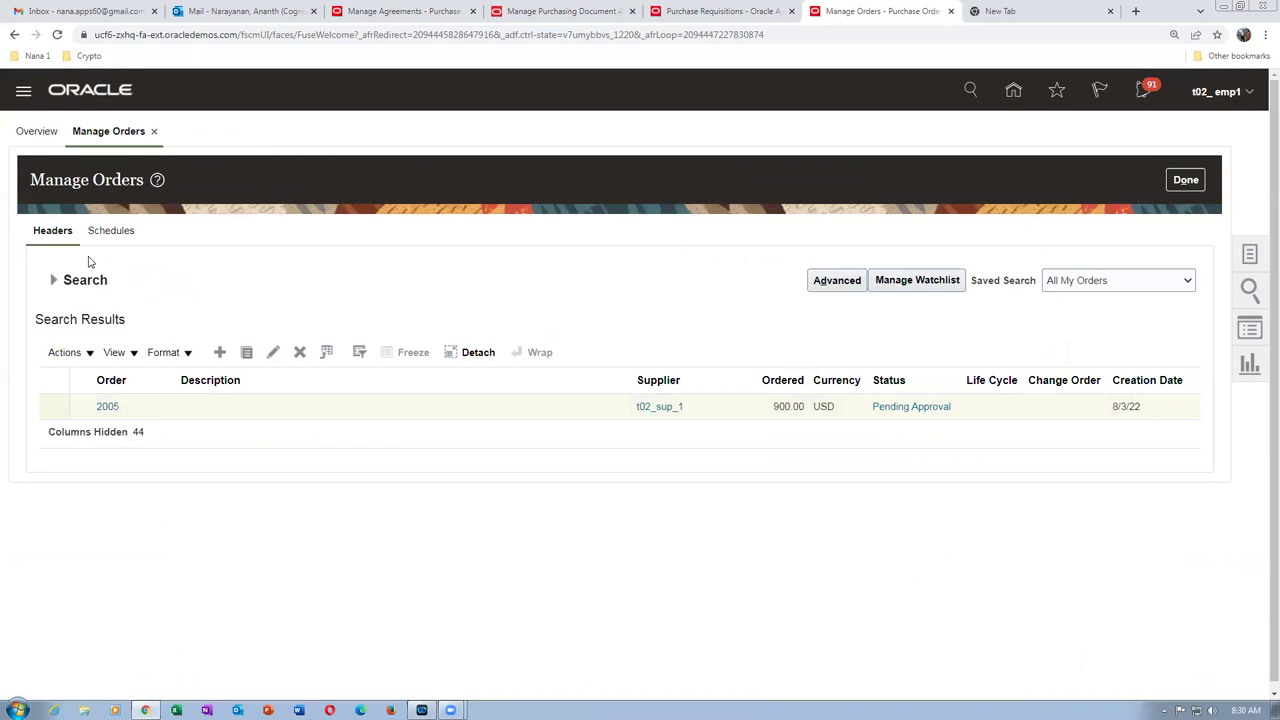
pyautogui.click(55, 280)
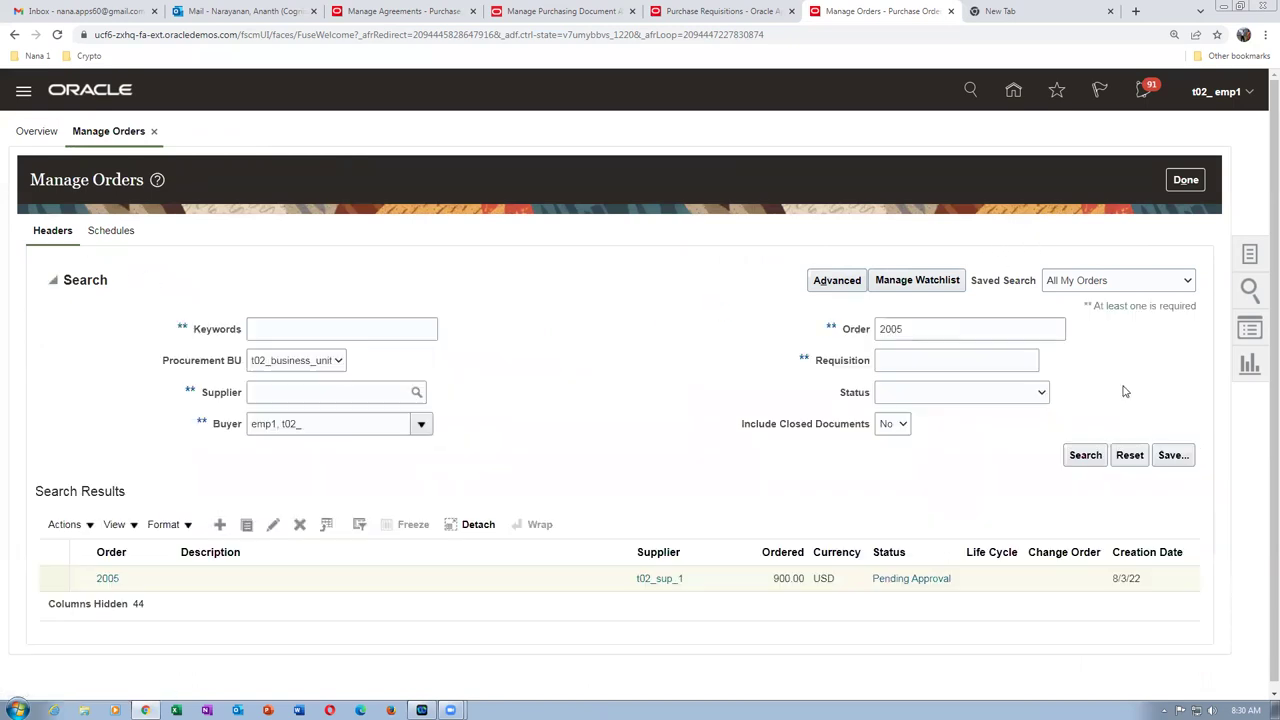
pyautogui.click(1087, 456)
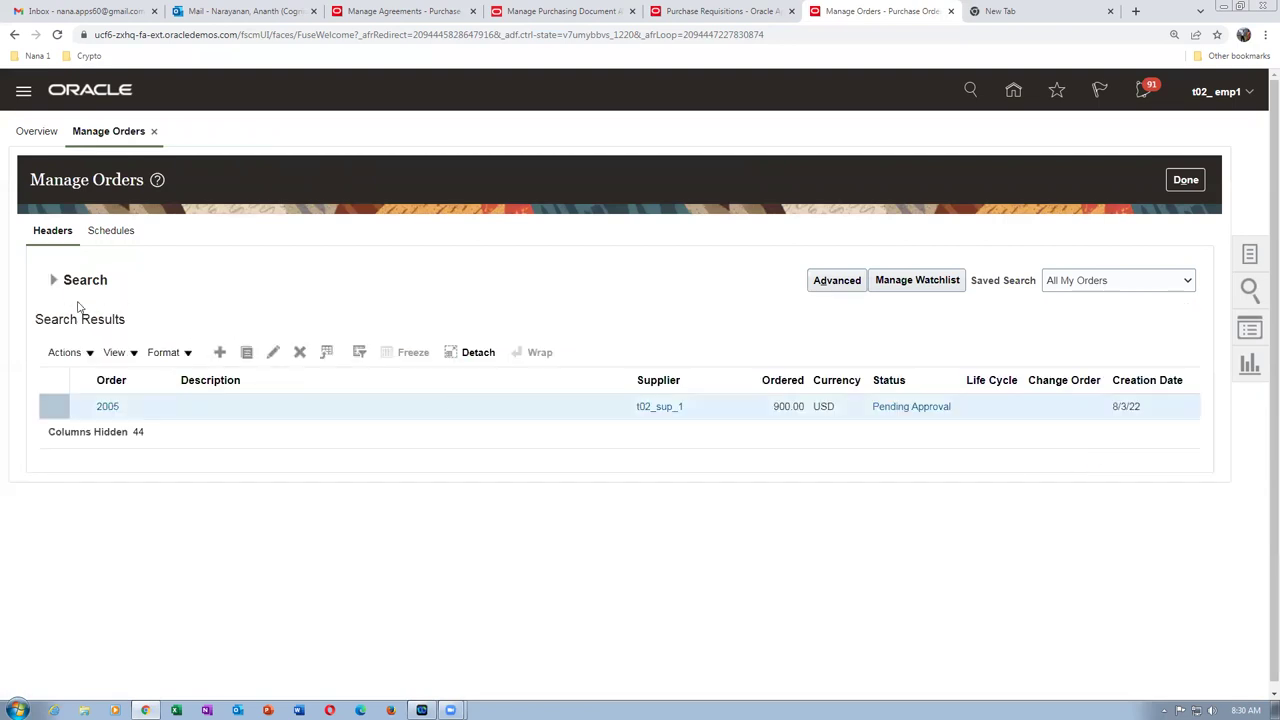
pyautogui.click(54, 280)
pyautogui.click(1084, 455)
pyautogui.click(54, 281)
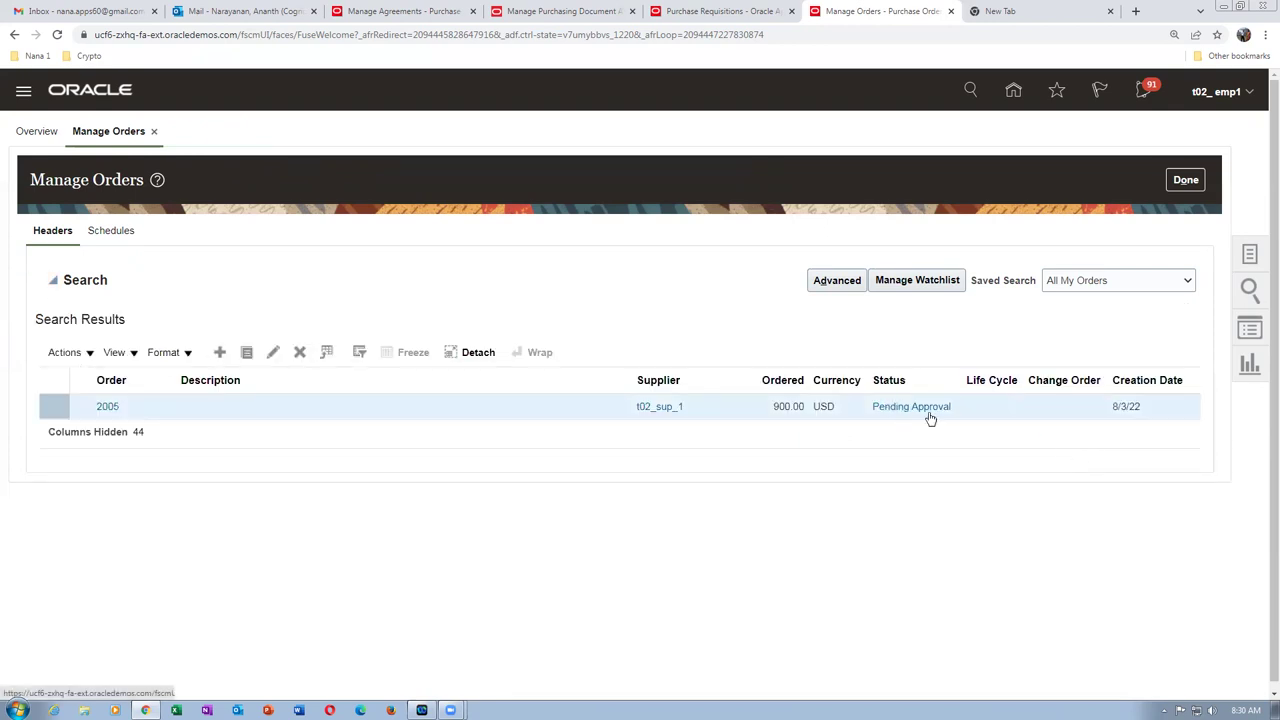
pyautogui.click(1086, 457)
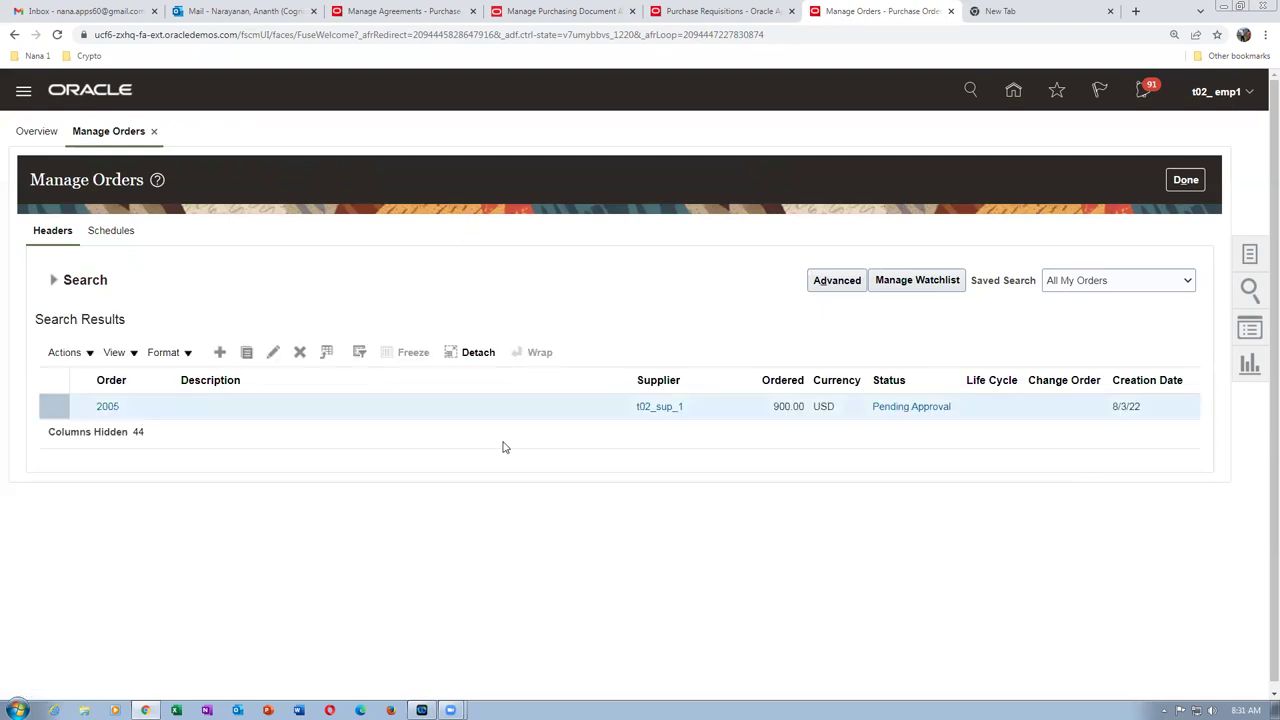
# - Open the Fusion Purchasing Accounting document from Fusion_Procurement_Documentation in the Argano SCM Training folder and highlight the last account's Liability type
pyautogui.click(85, 709)
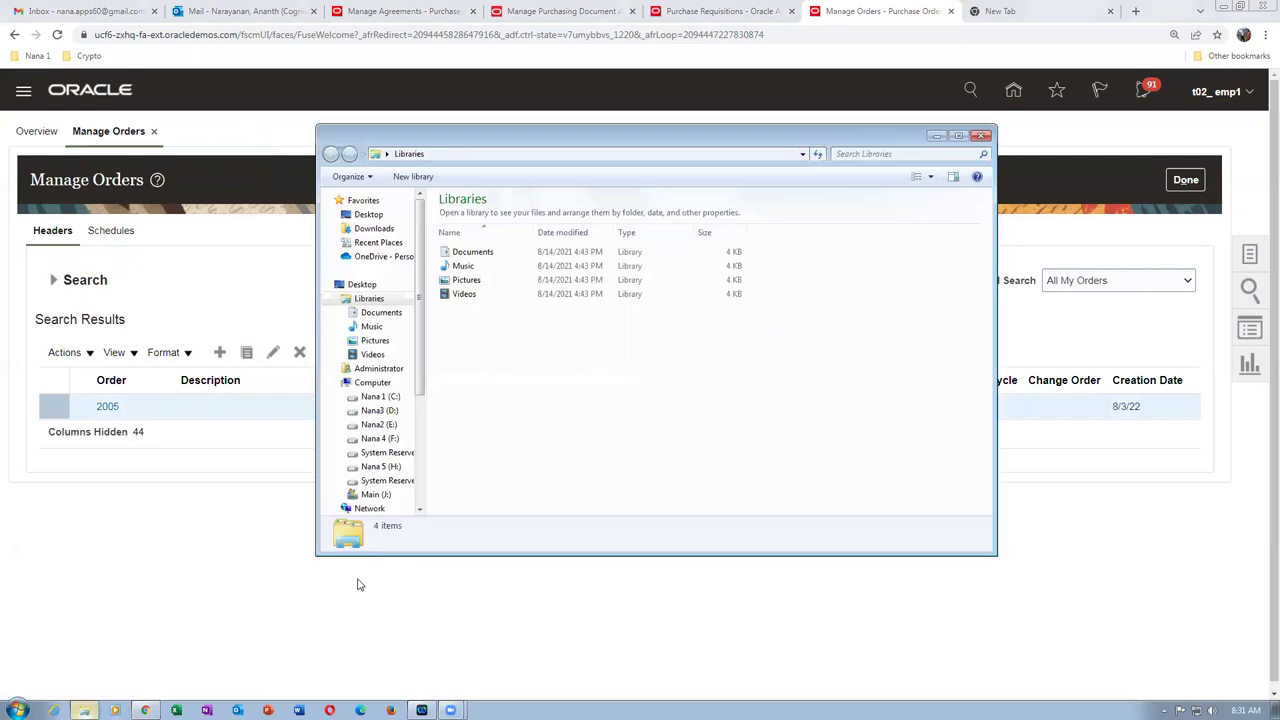
pyautogui.scroll(-2, 432, 431)
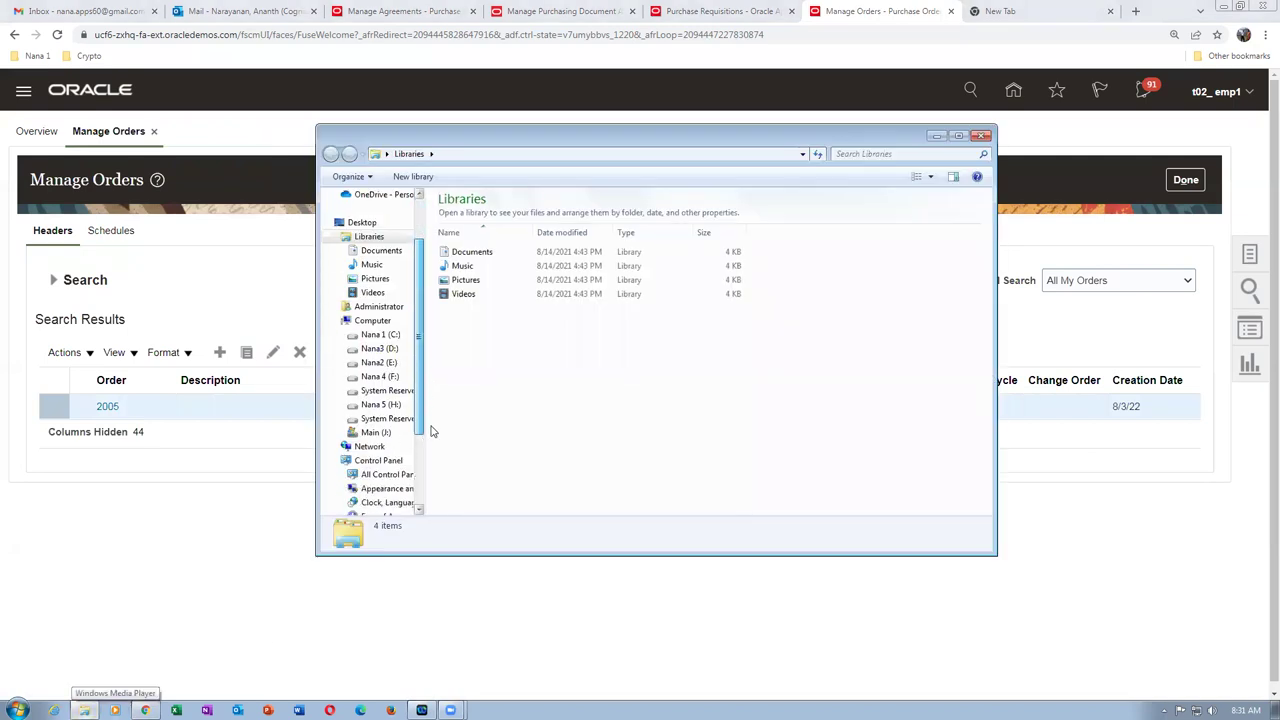
pyautogui.click(376, 432)
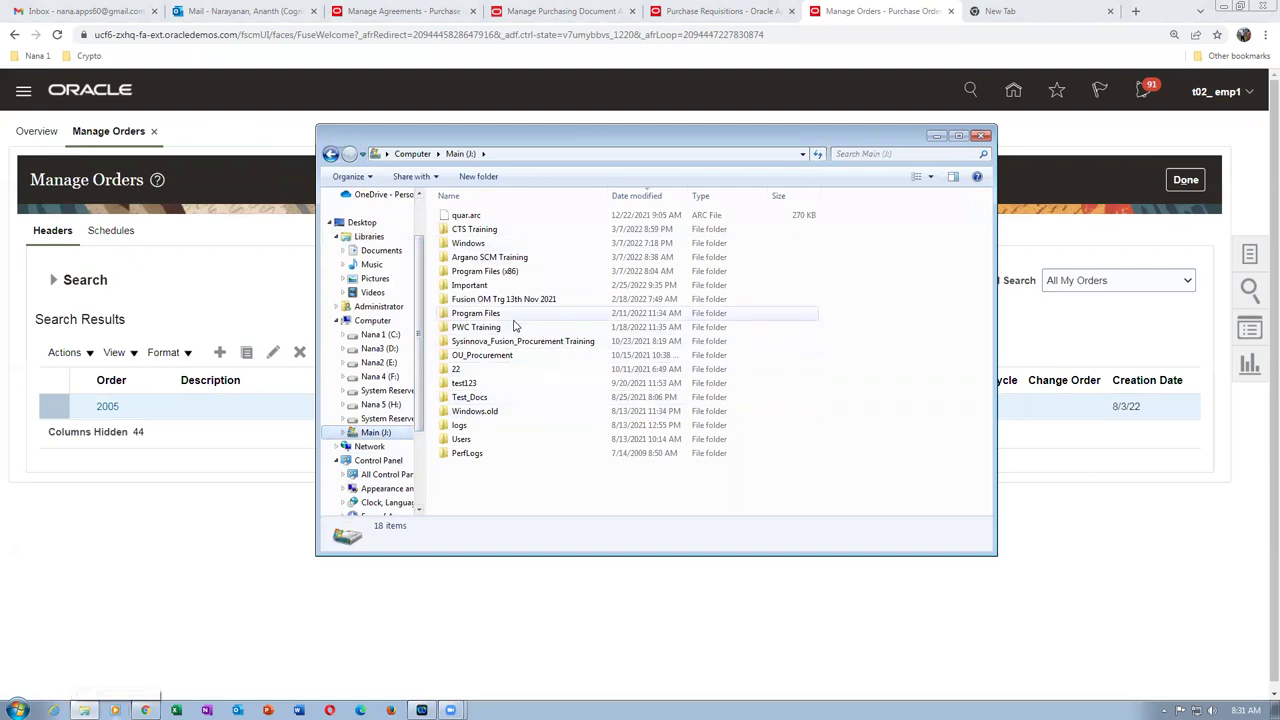
pyautogui.doubleClick(505, 258)
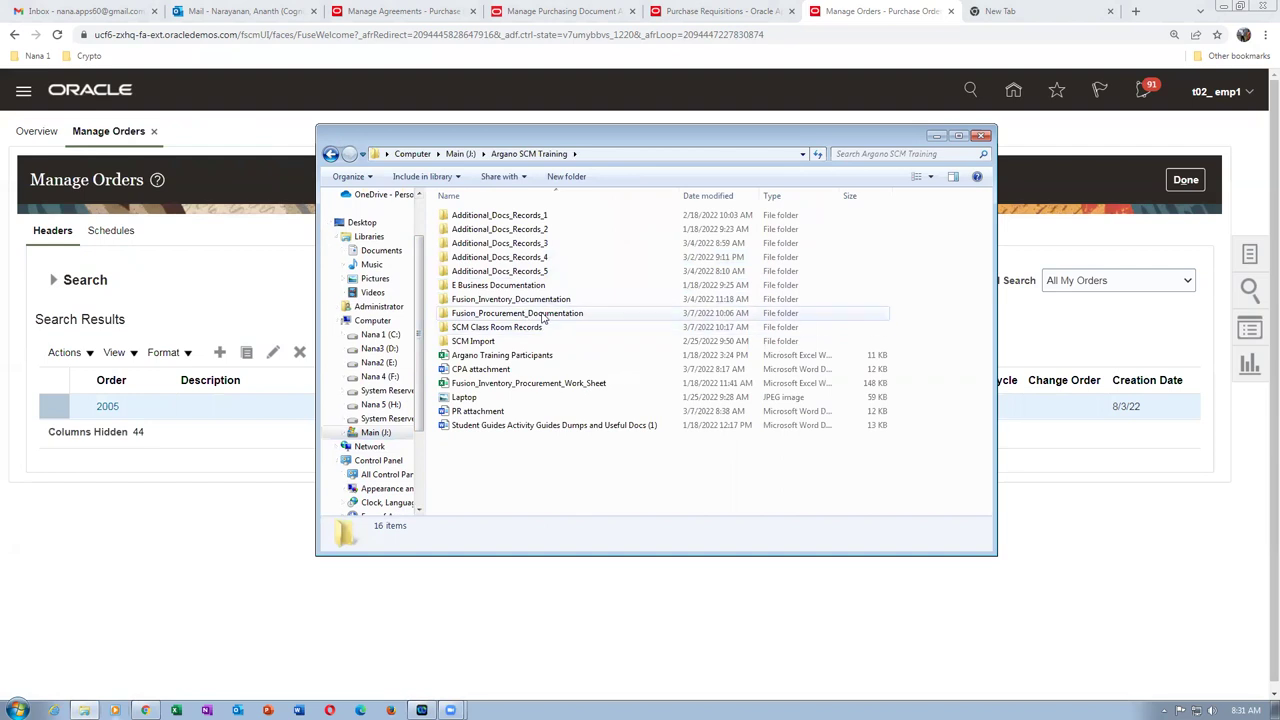
pyautogui.doubleClick(515, 313)
pyautogui.click(502, 341)
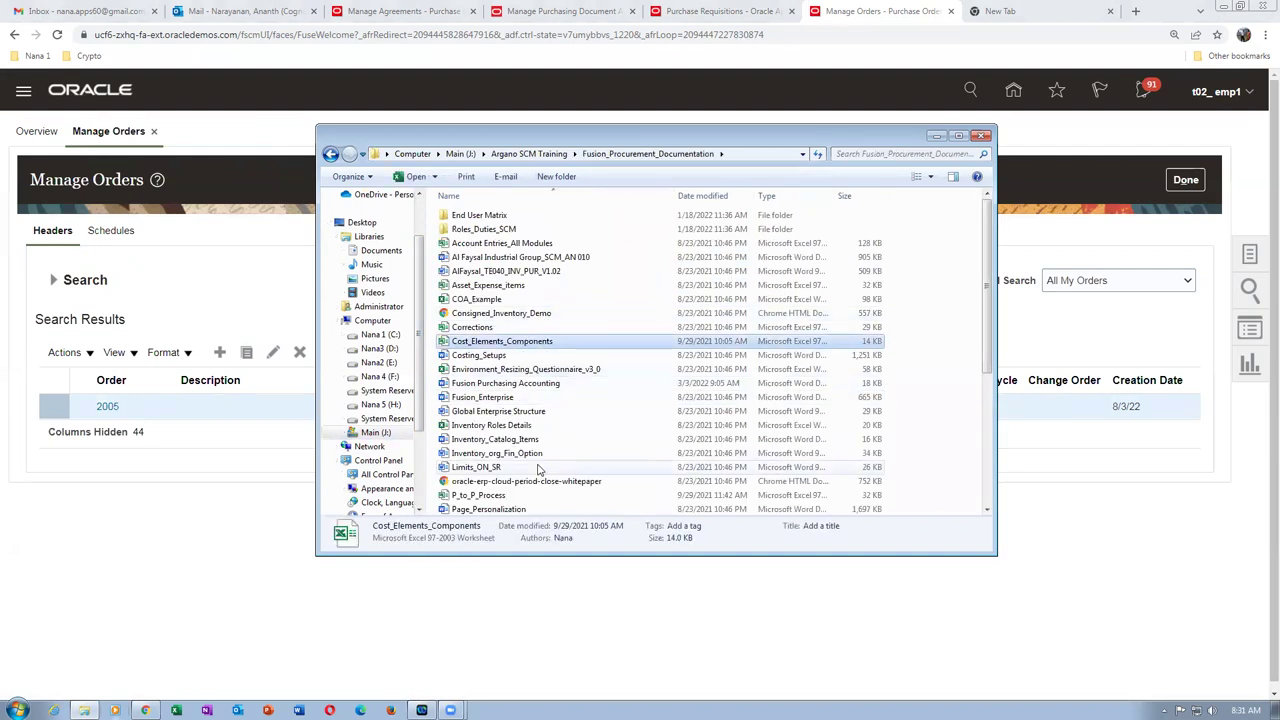
pyautogui.click(550, 384)
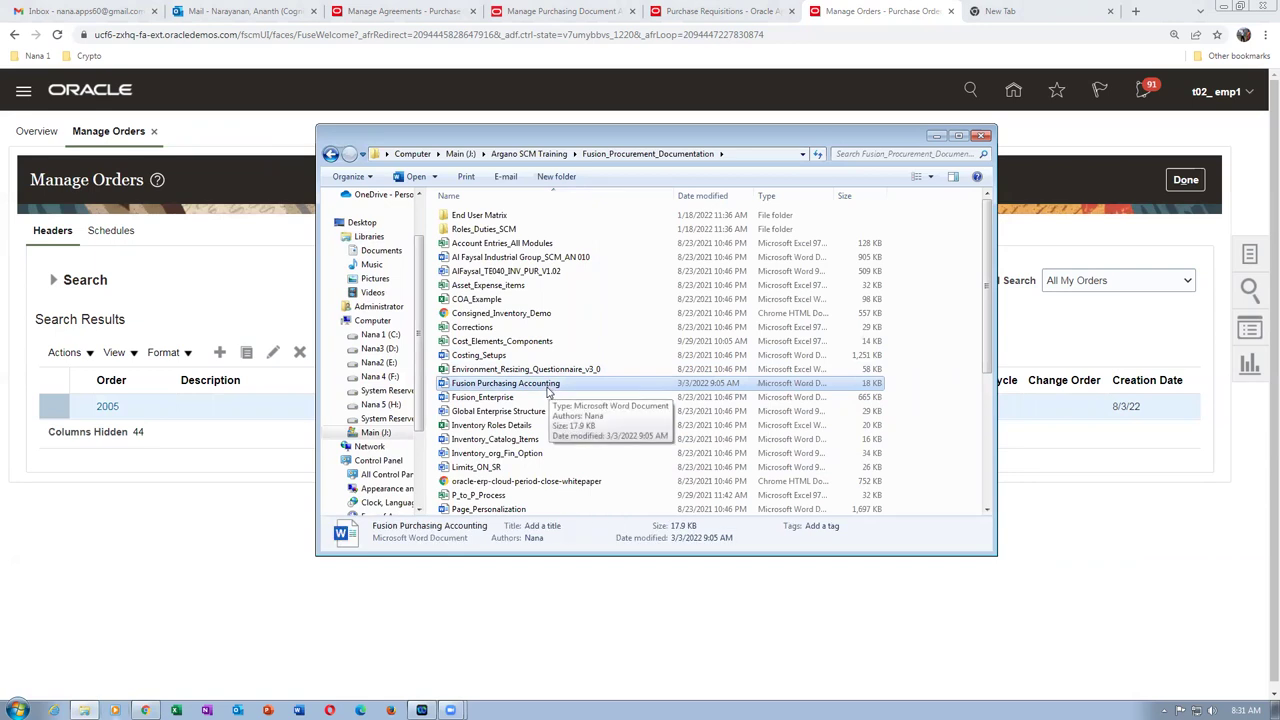
pyautogui.doubleClick(548, 385)
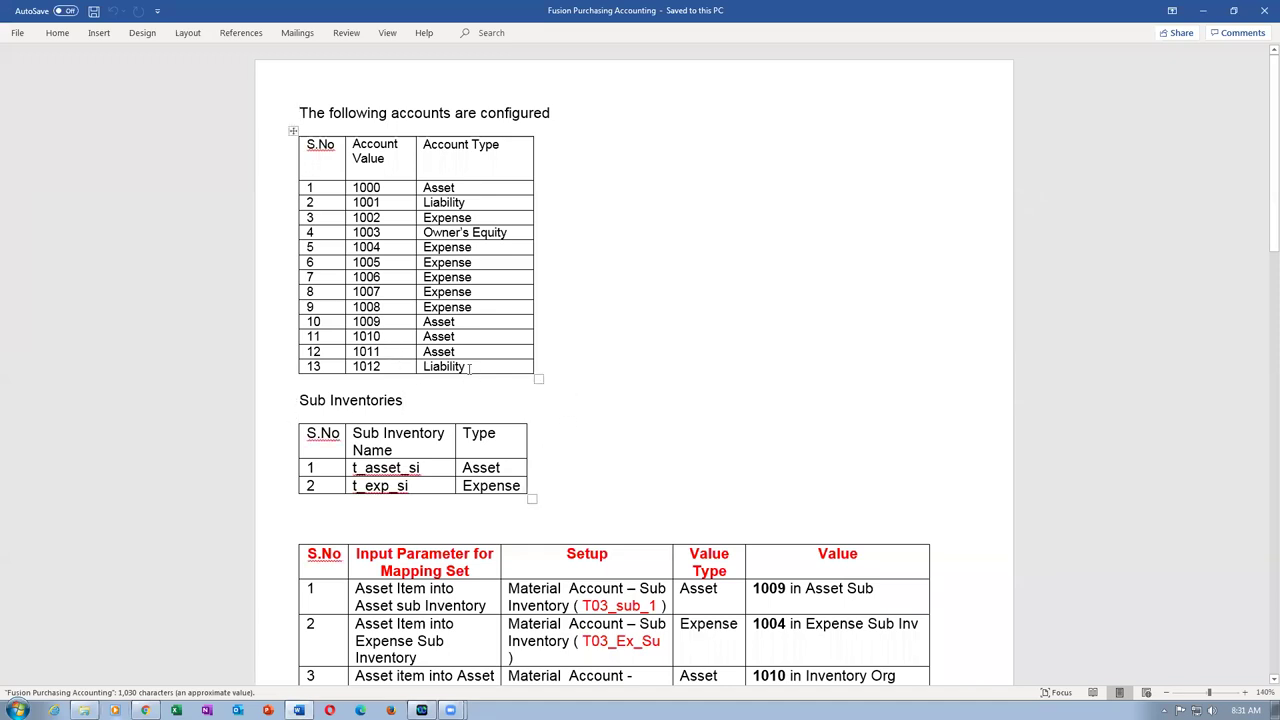
pyautogui.moveTo(358, 366); pyautogui.dragTo(468, 367)
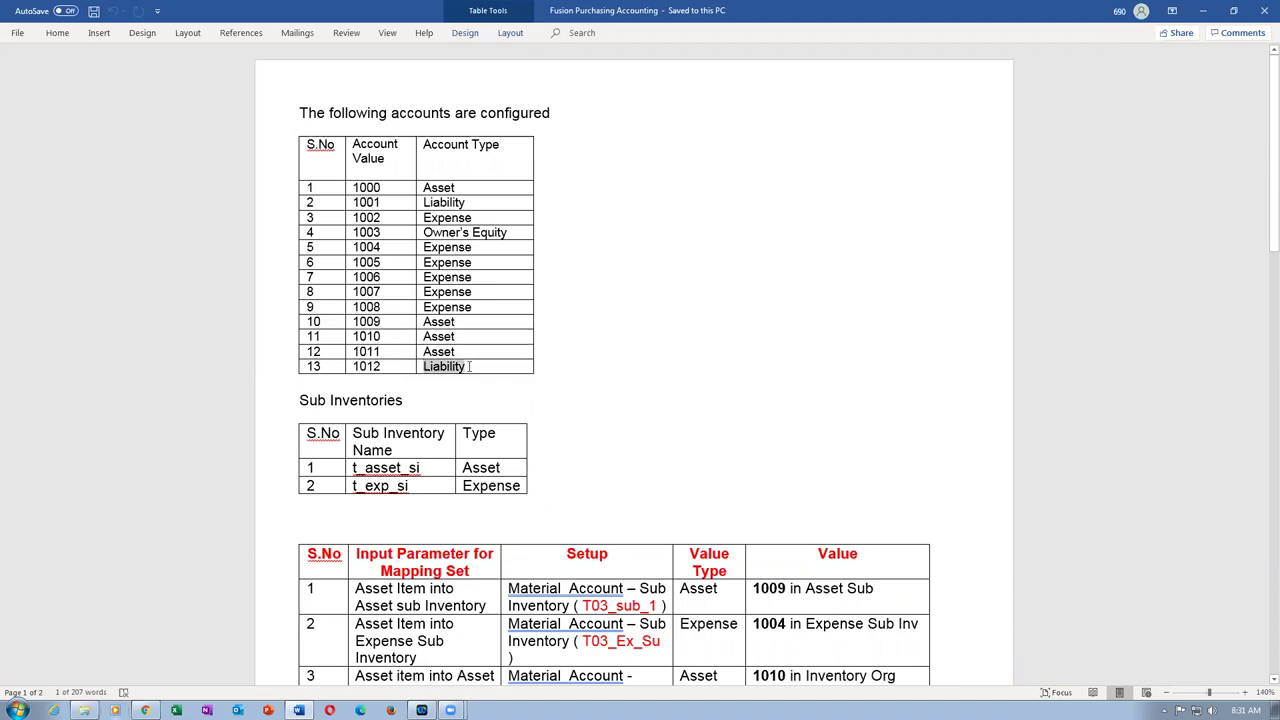
# - Open the P_to_P_Process workbook from the same documentation folder and enlarge the accounting transactions table
pyautogui.click(84, 710)
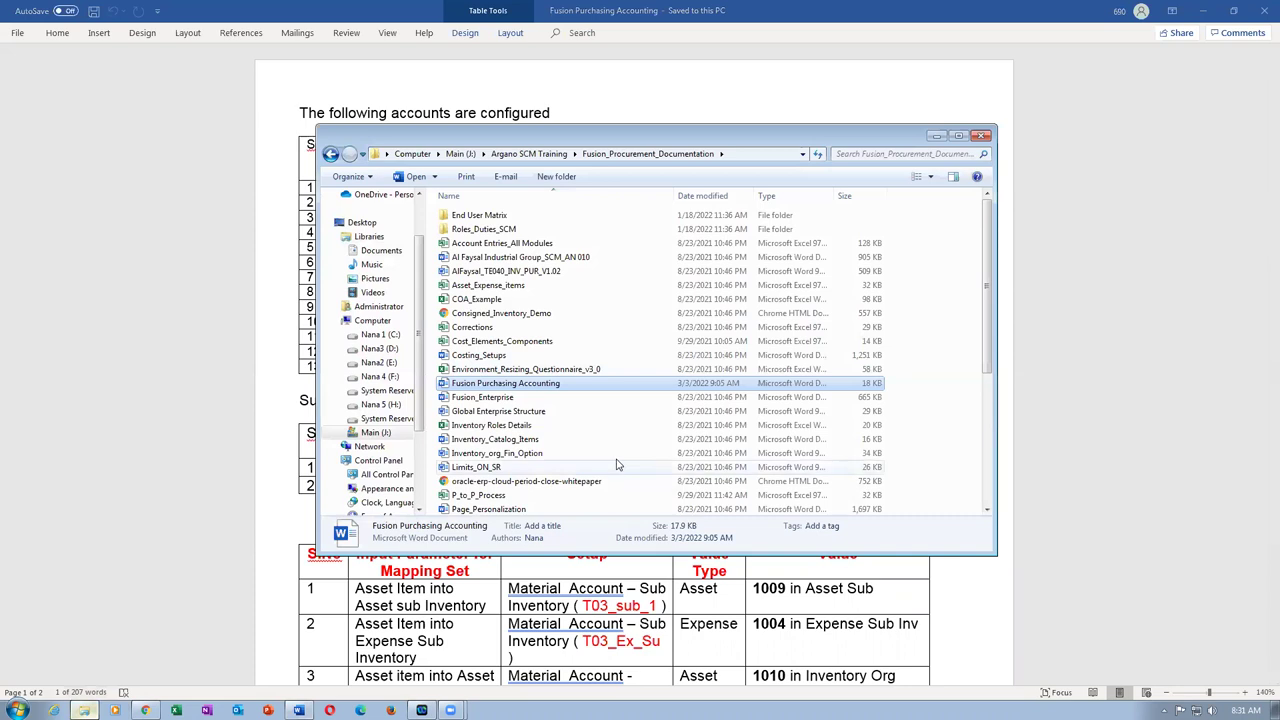
pyautogui.click(567, 412)
pyautogui.doubleClick(540, 497)
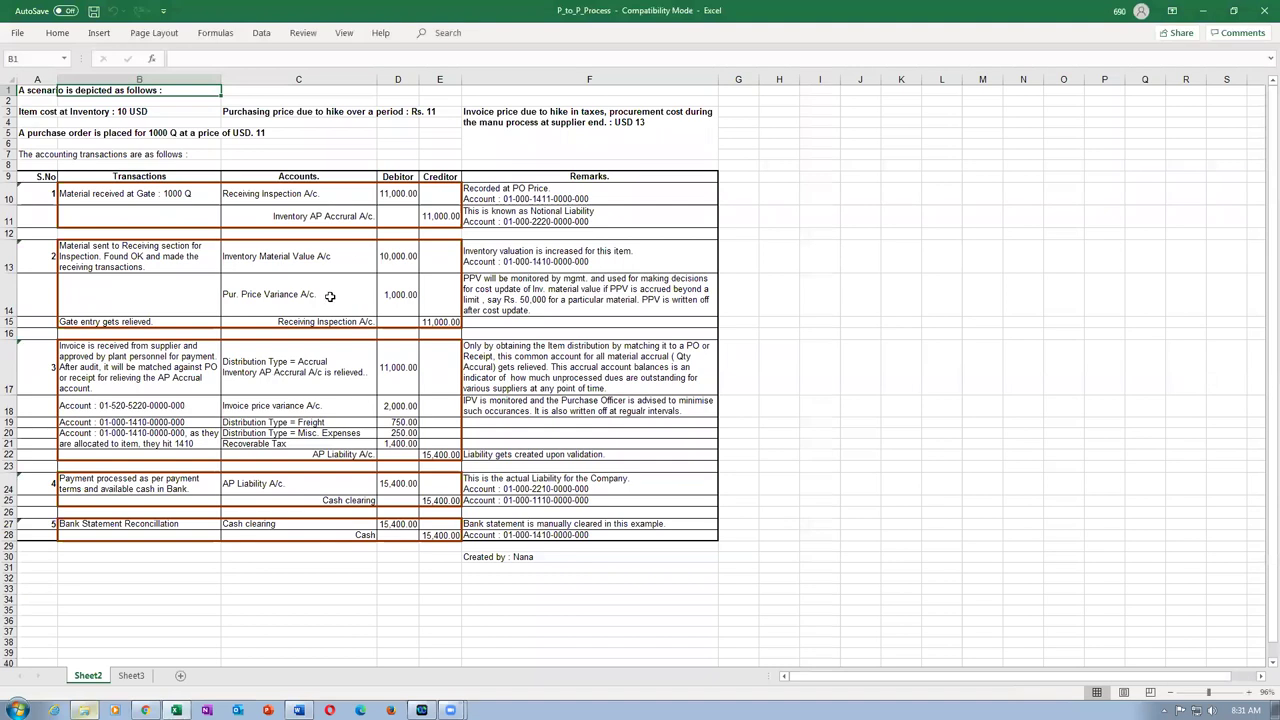
pyautogui.scroll(1, 484, 333)
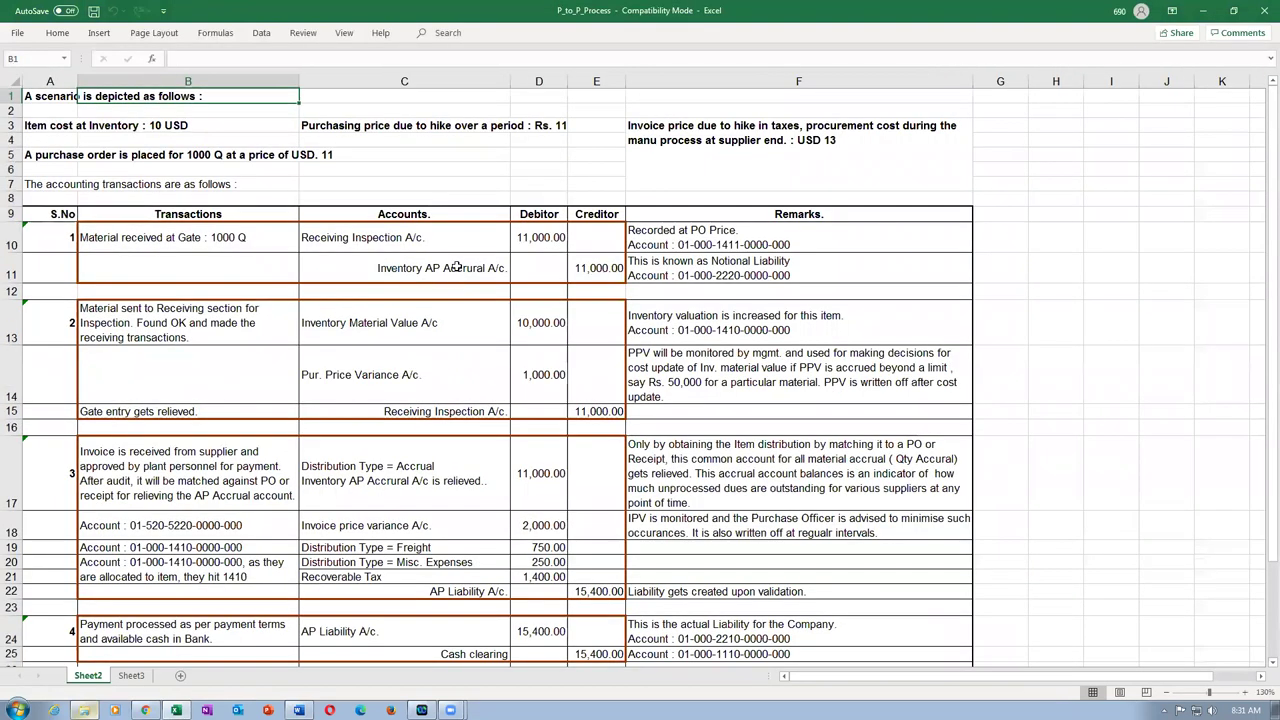
# - Examine the Inventory AP Accrual A/c. entry, its credit amount, and its remark in the material receipt transaction
pyautogui.click(455, 268)
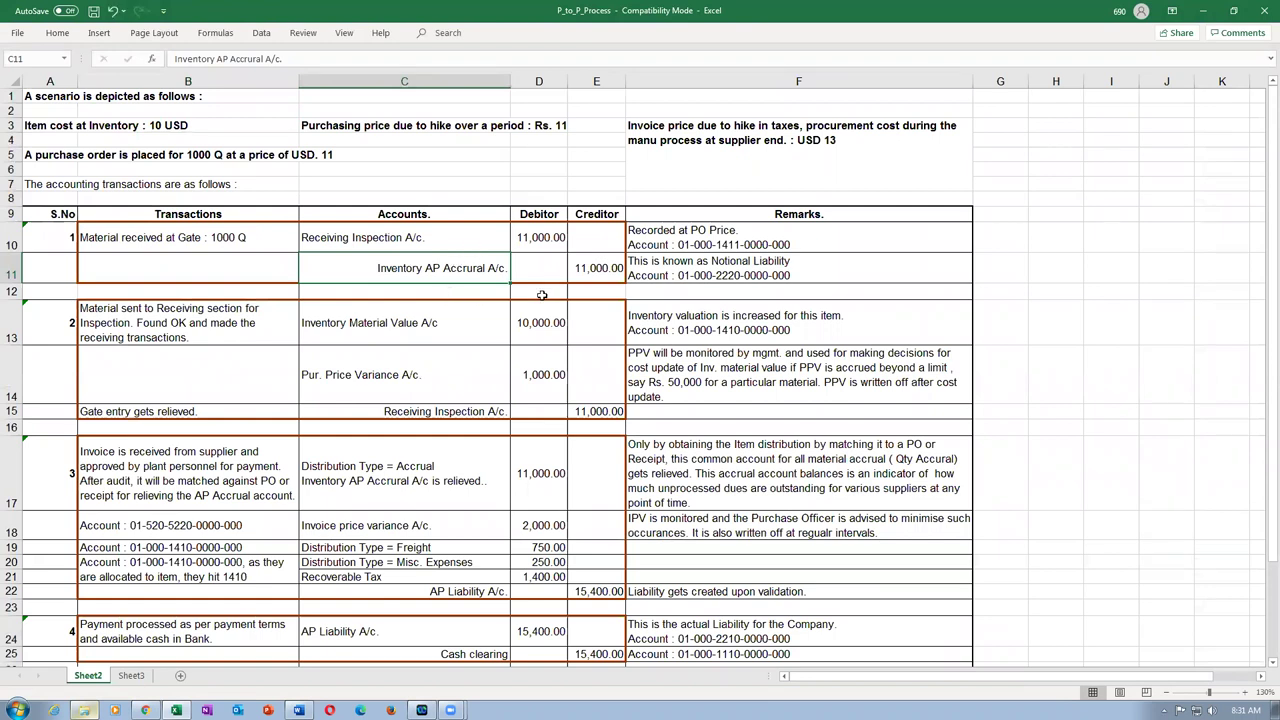
pyautogui.click(599, 267)
pyautogui.click(473, 270)
pyautogui.click(600, 268)
pyautogui.click(414, 270)
pyautogui.click(592, 268)
pyautogui.click(460, 268)
pyautogui.click(603, 268)
pyautogui.click(645, 262)
pyautogui.click(600, 268)
pyautogui.click(453, 264)
# - Switch back to Oracle Fusion in Chrome and rerun the order search to refresh the submitted order's status
pyautogui.hotkey('alt', 'Tab')
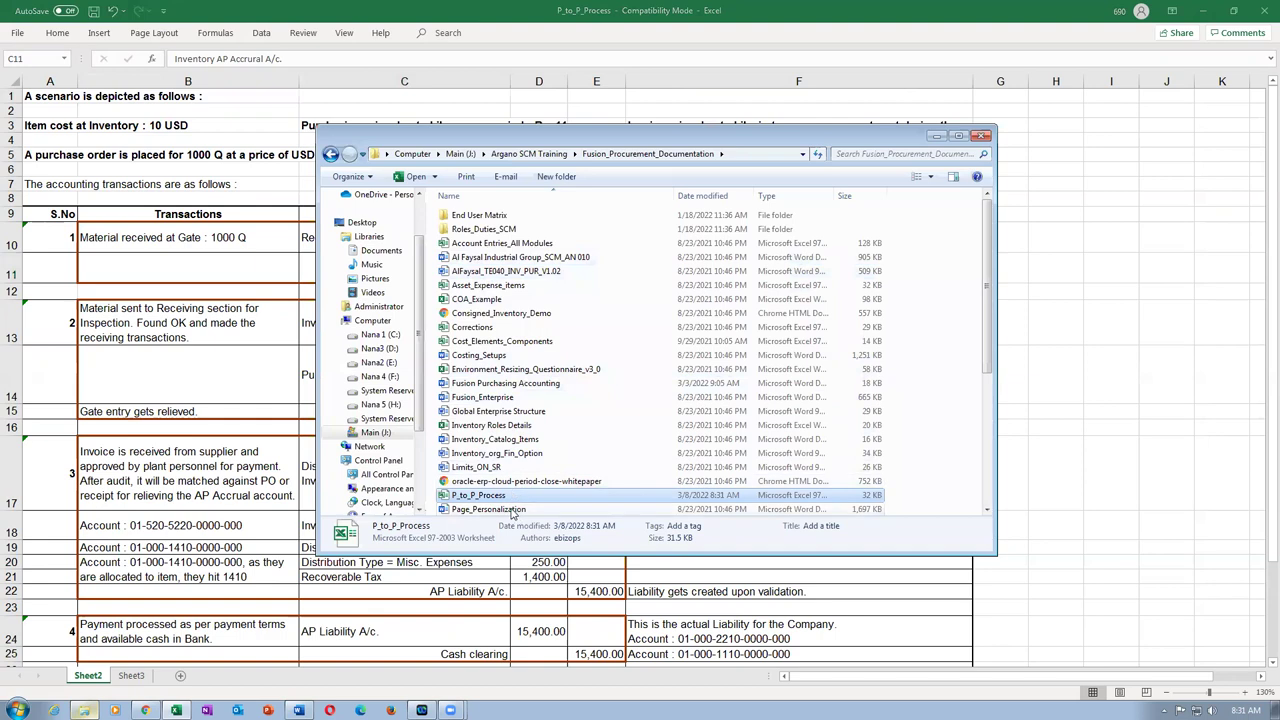
pyautogui.hotkey('alt', 'Tab')
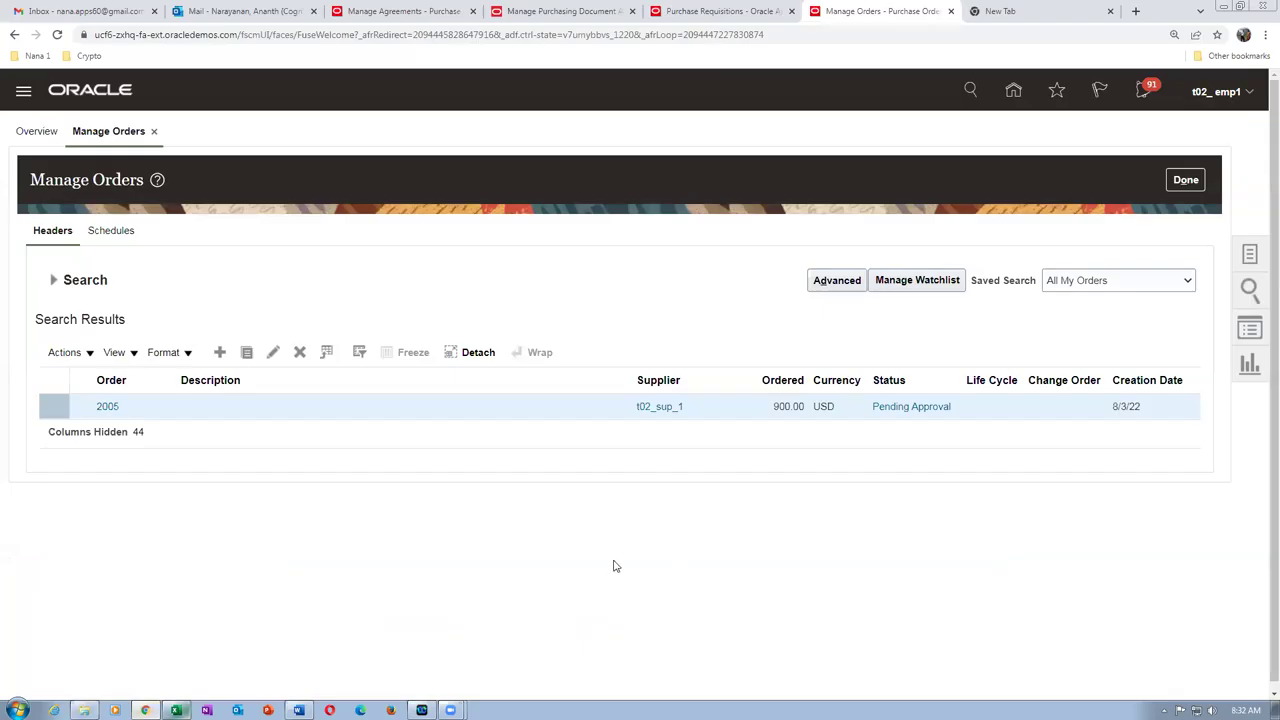
pyautogui.click(54, 280)
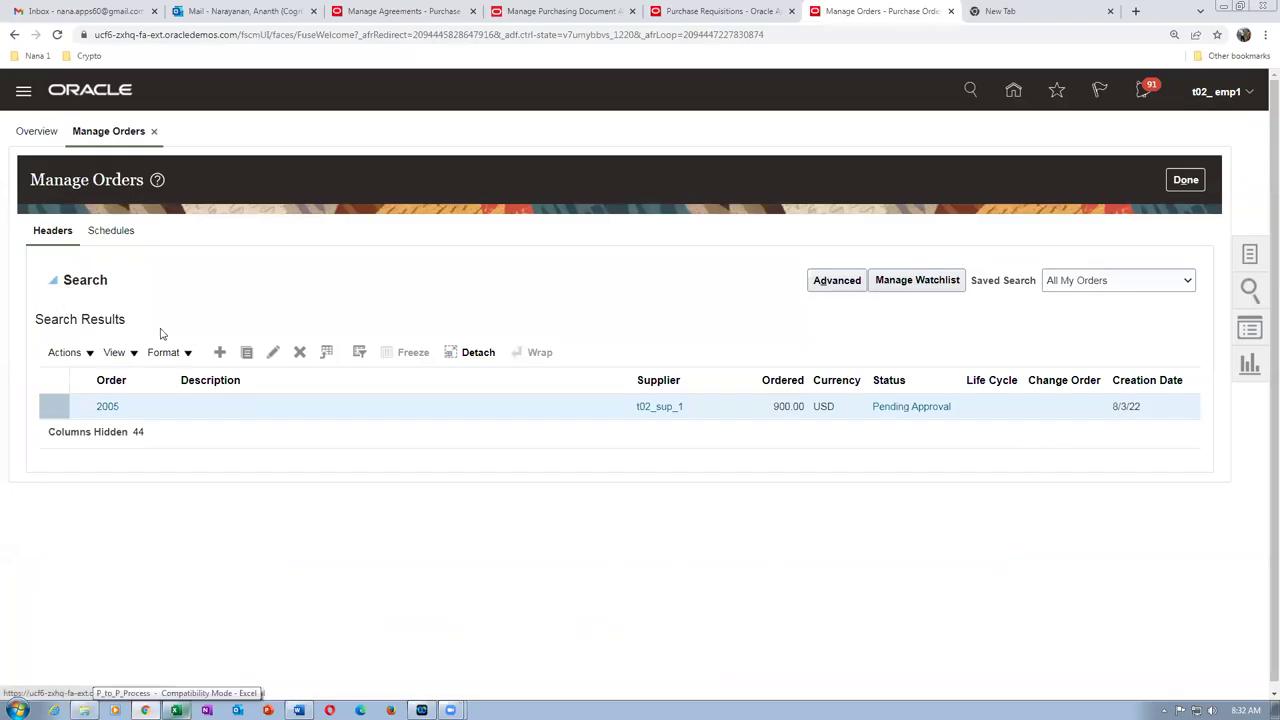
pyautogui.click(1085, 456)
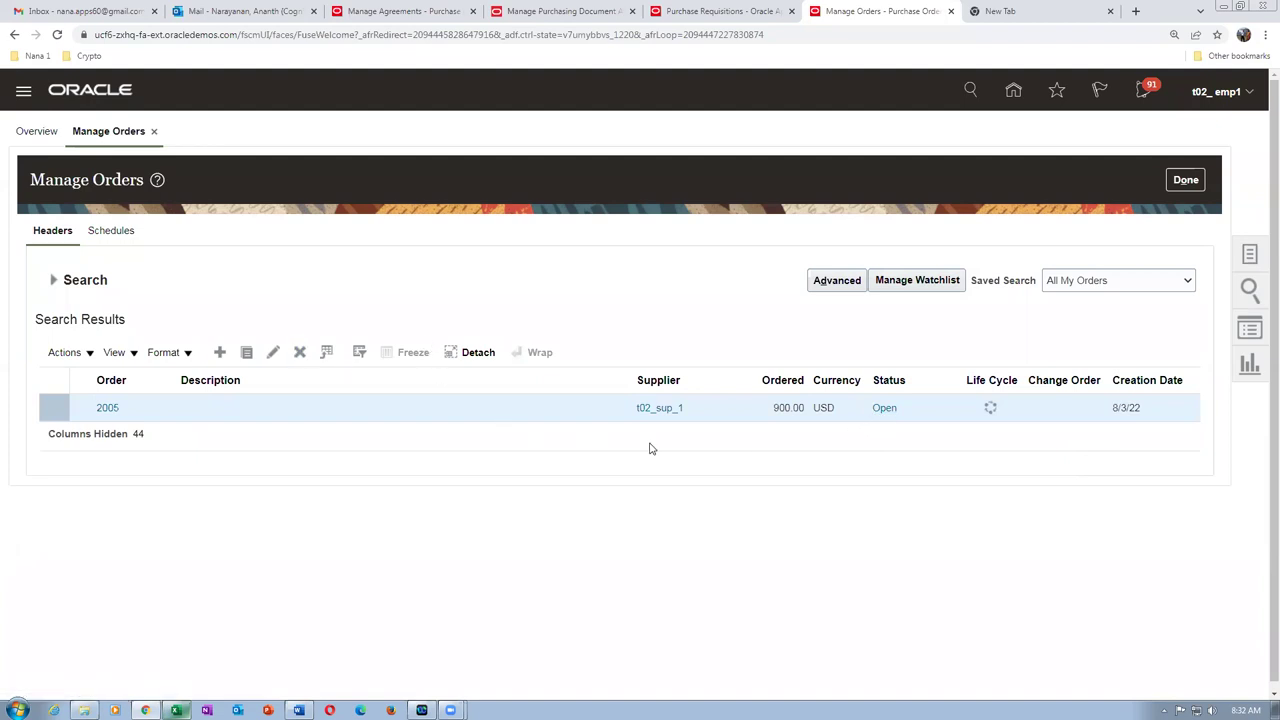
# - Leave the purchase order search, open the agreement management page, and search for agreement 2002
pyautogui.click(1185, 180)
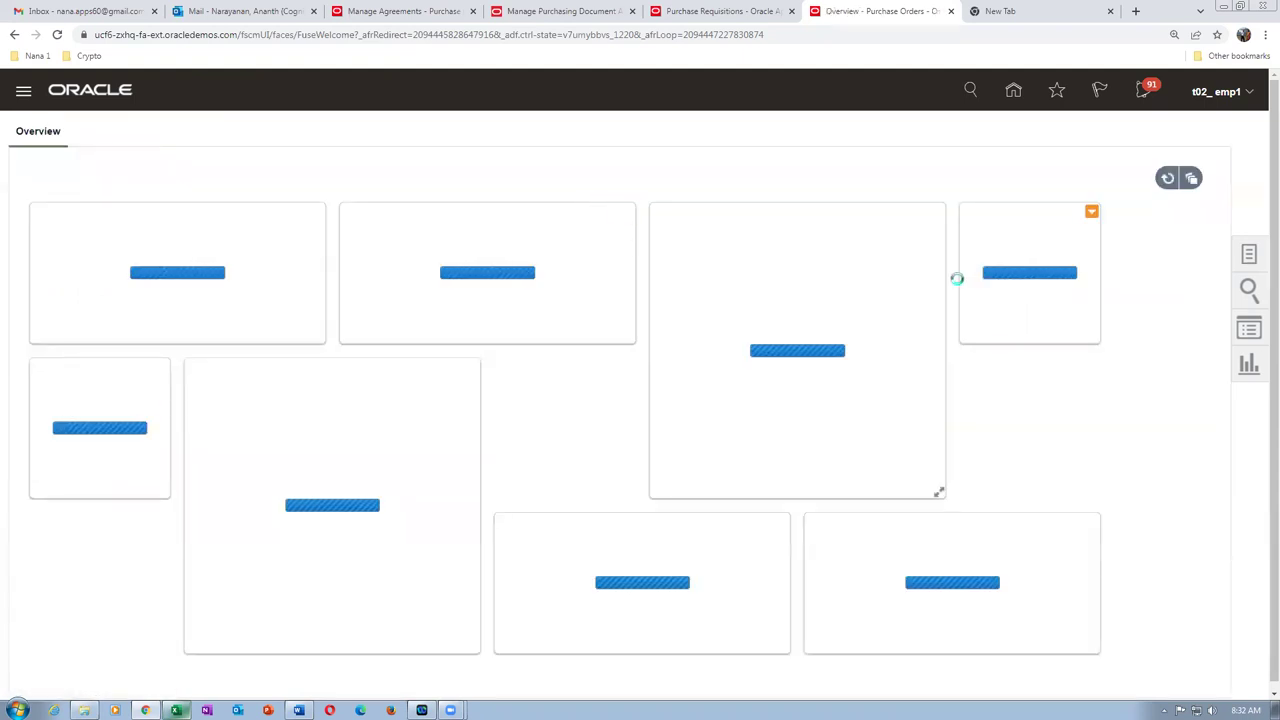
pyautogui.click(1250, 262)
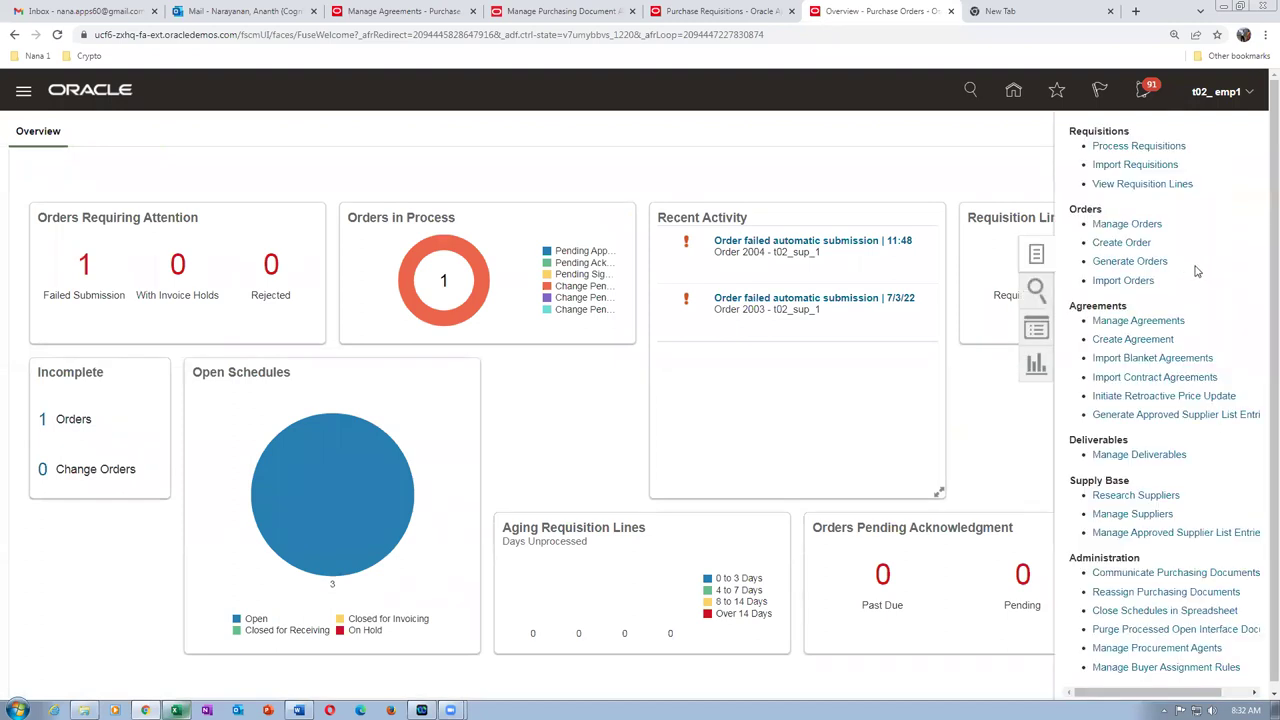
pyautogui.click(1157, 321)
pyautogui.click(1015, 328)
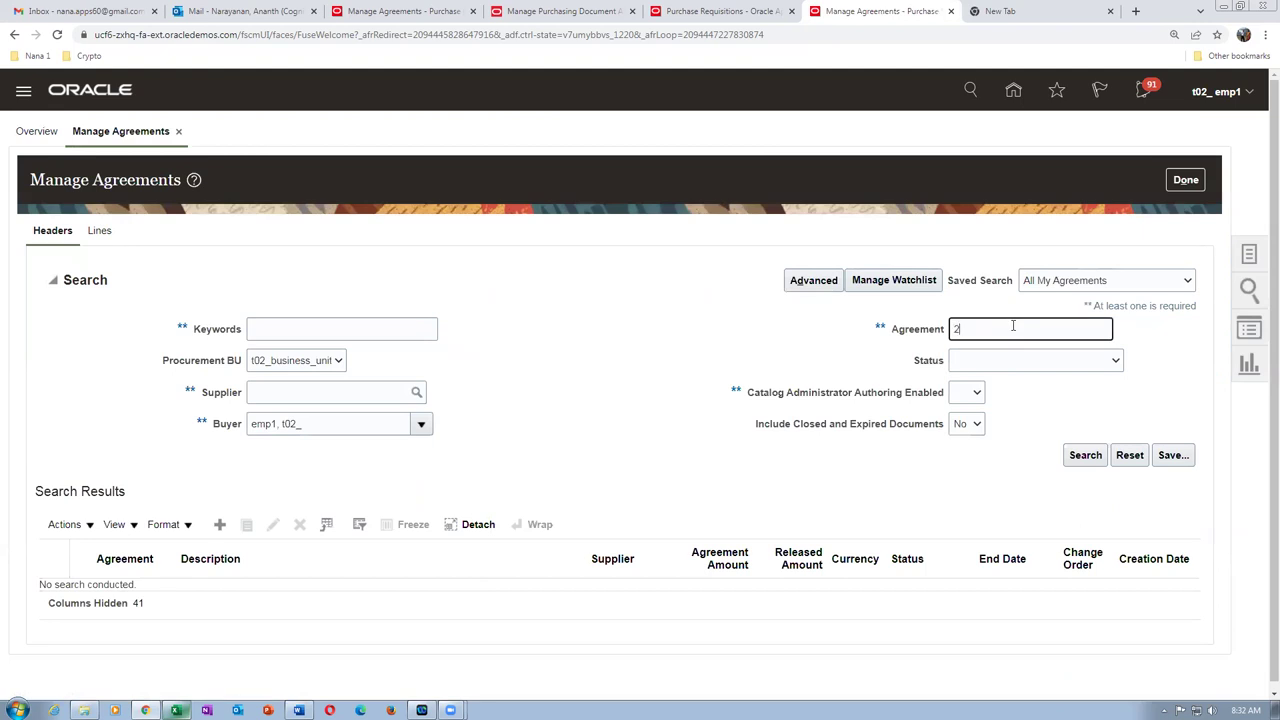
pyautogui.click(1088, 456)
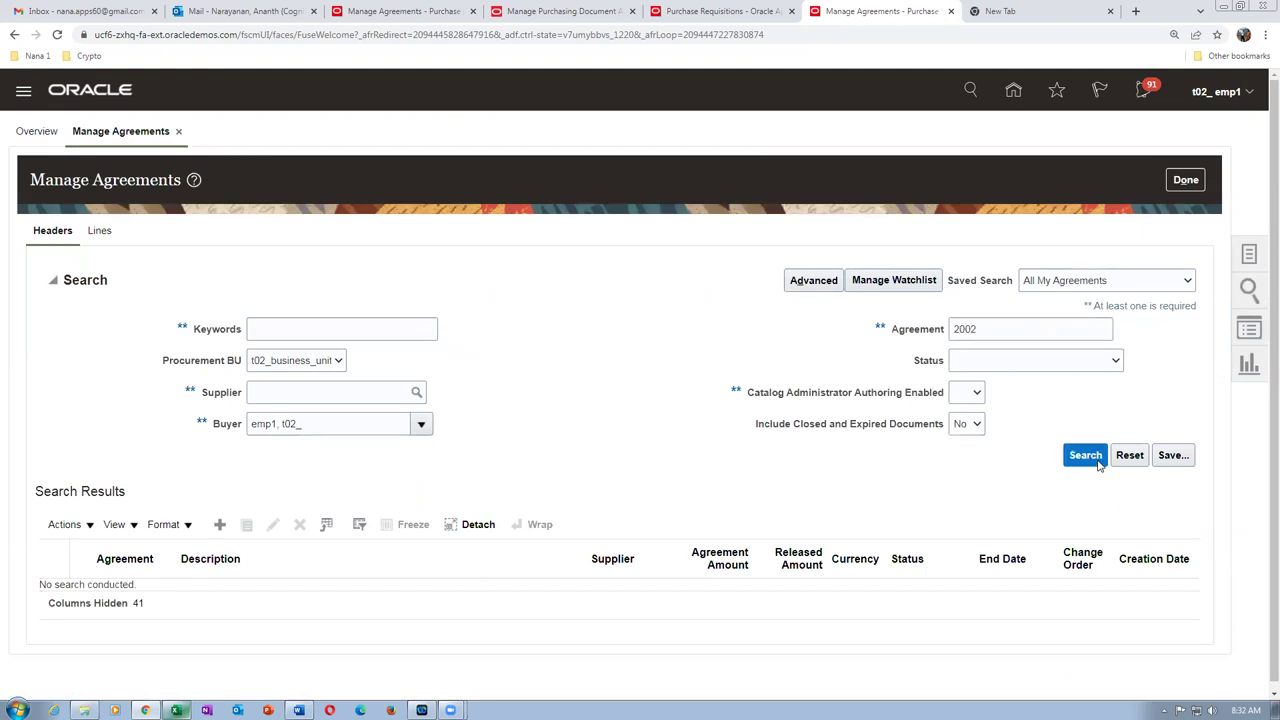
# - Clear the agreement number and search all agreements belonging to the current buyer
pyautogui.doubleClick(993, 329)
pyautogui.press('BackSpace')
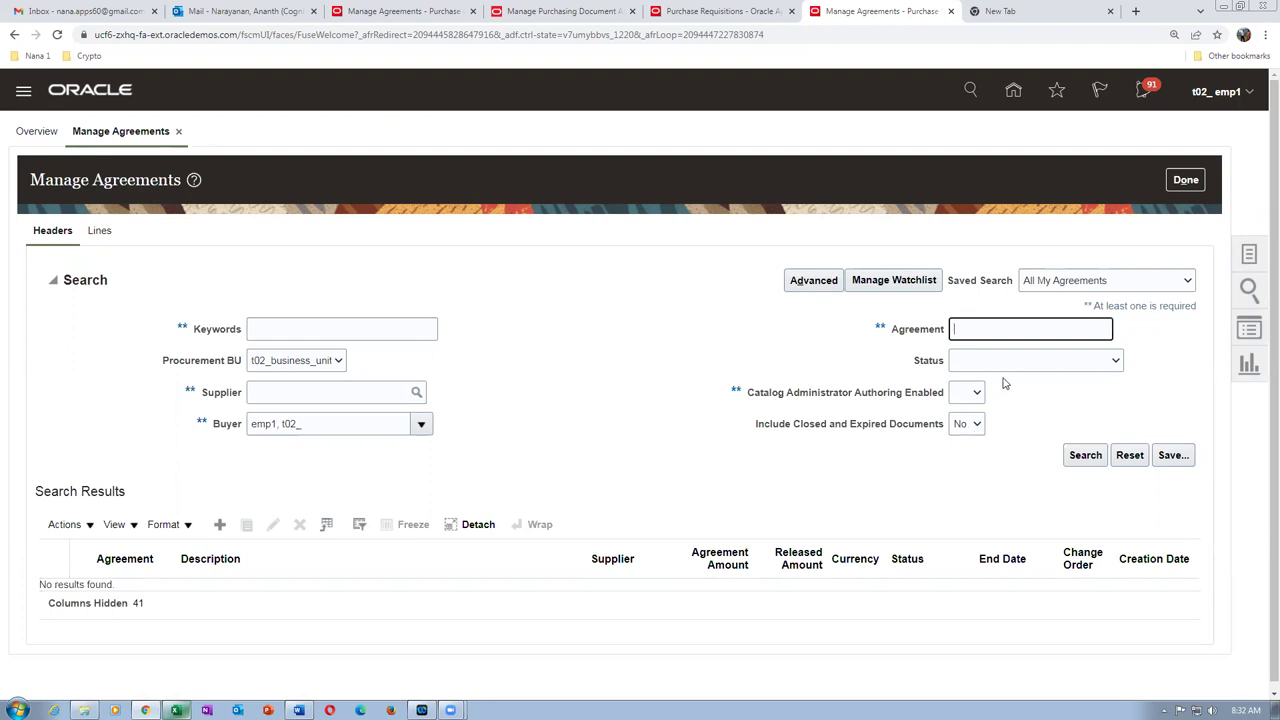
pyautogui.click(1085, 456)
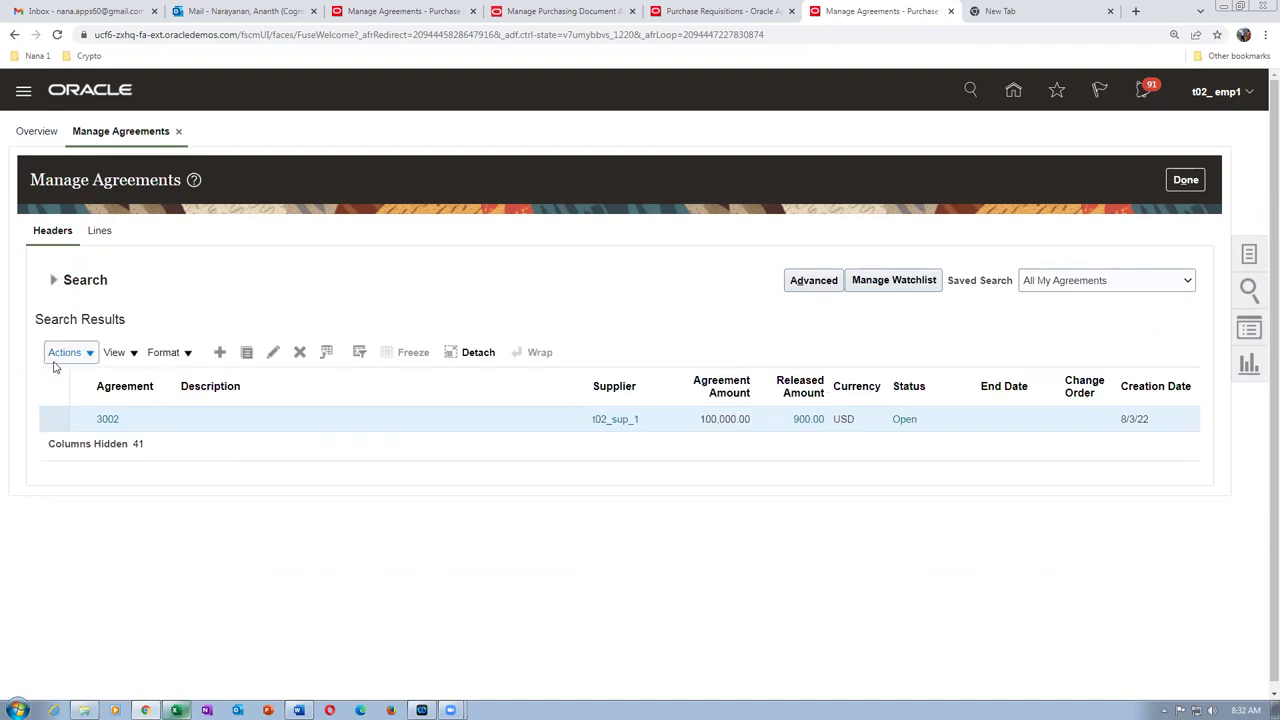
# - Edit blanket agreement 3002 through a new change order, and enter the change description "Got a 10% discount now"
pyautogui.click(57, 354)
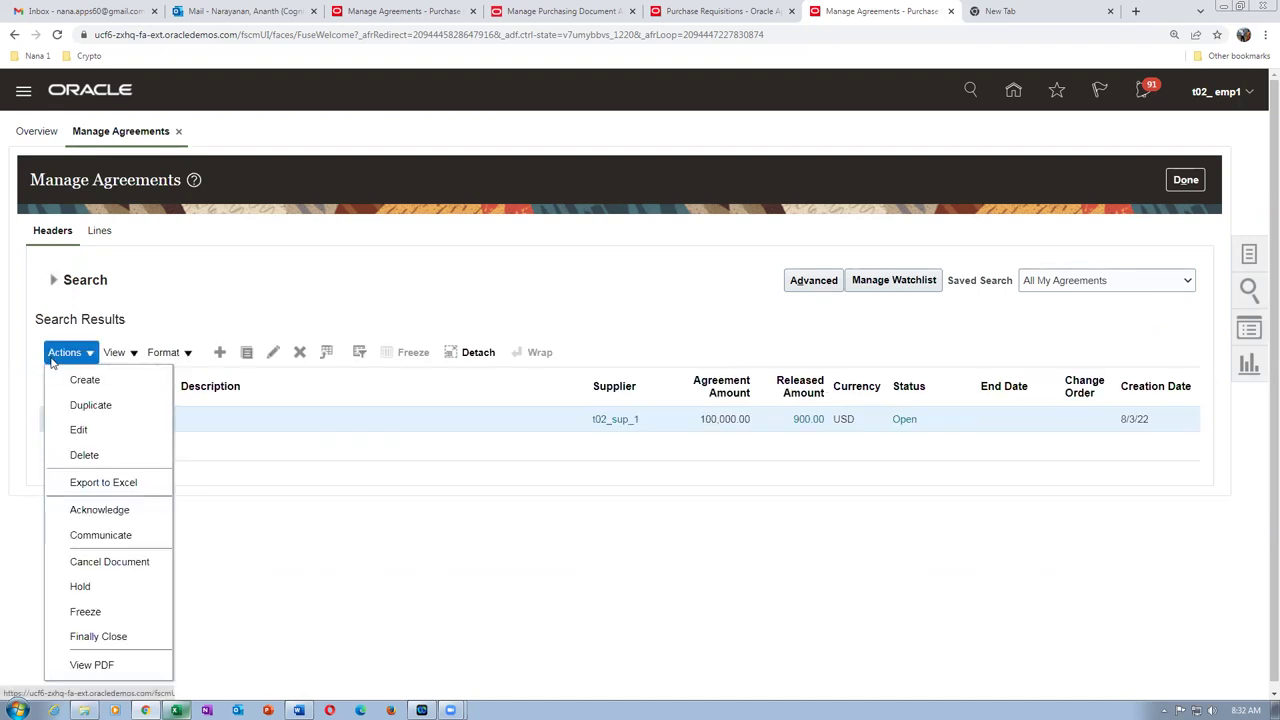
pyautogui.click(79, 430)
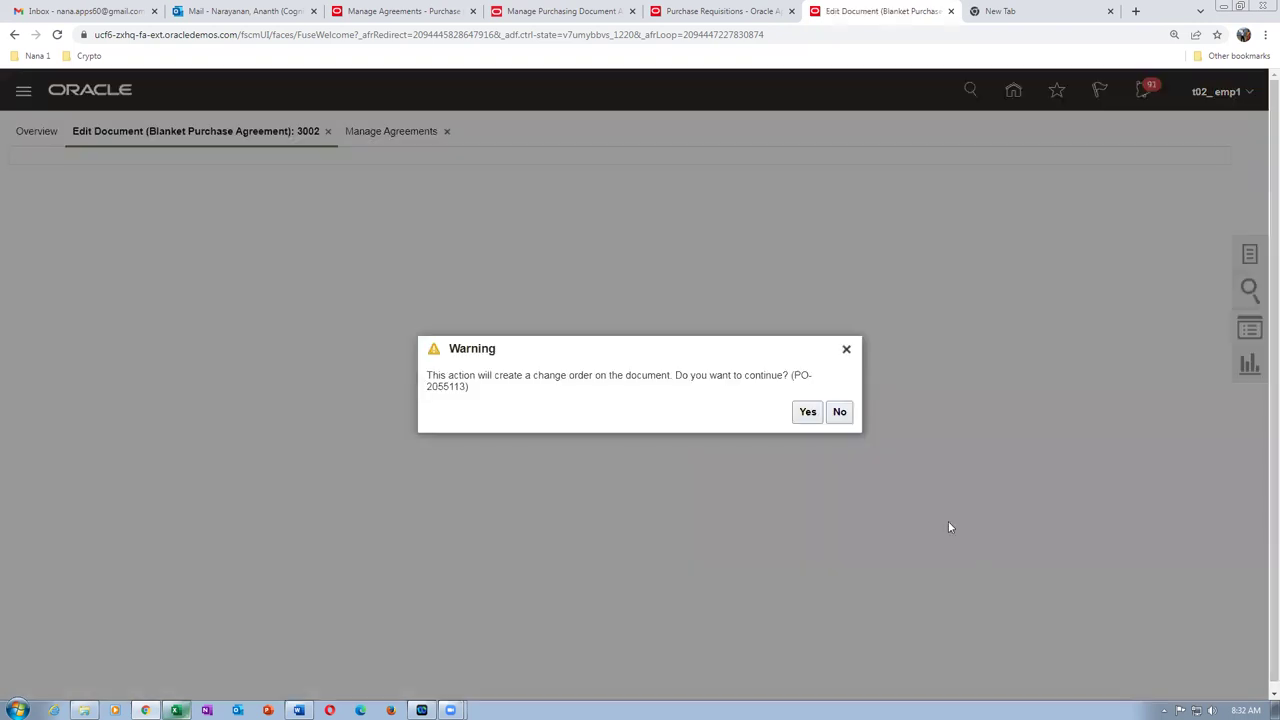
pyautogui.click(806, 411)
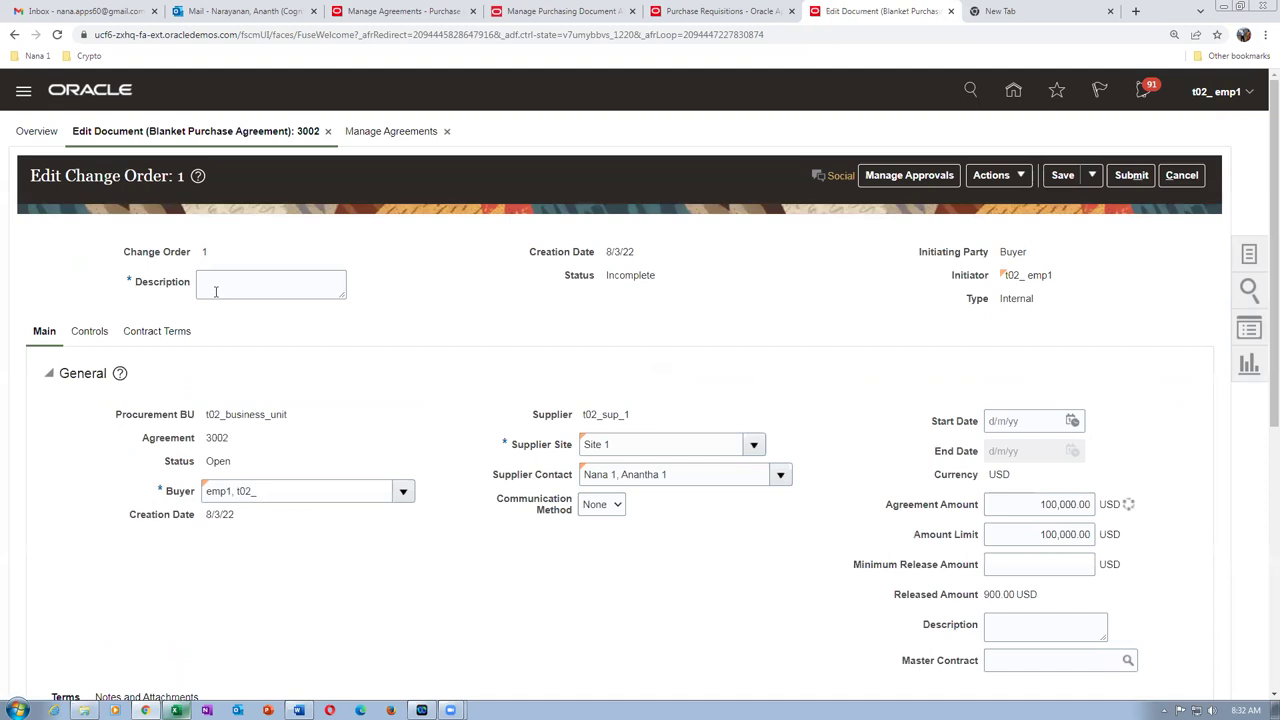
pyautogui.click(215, 290)
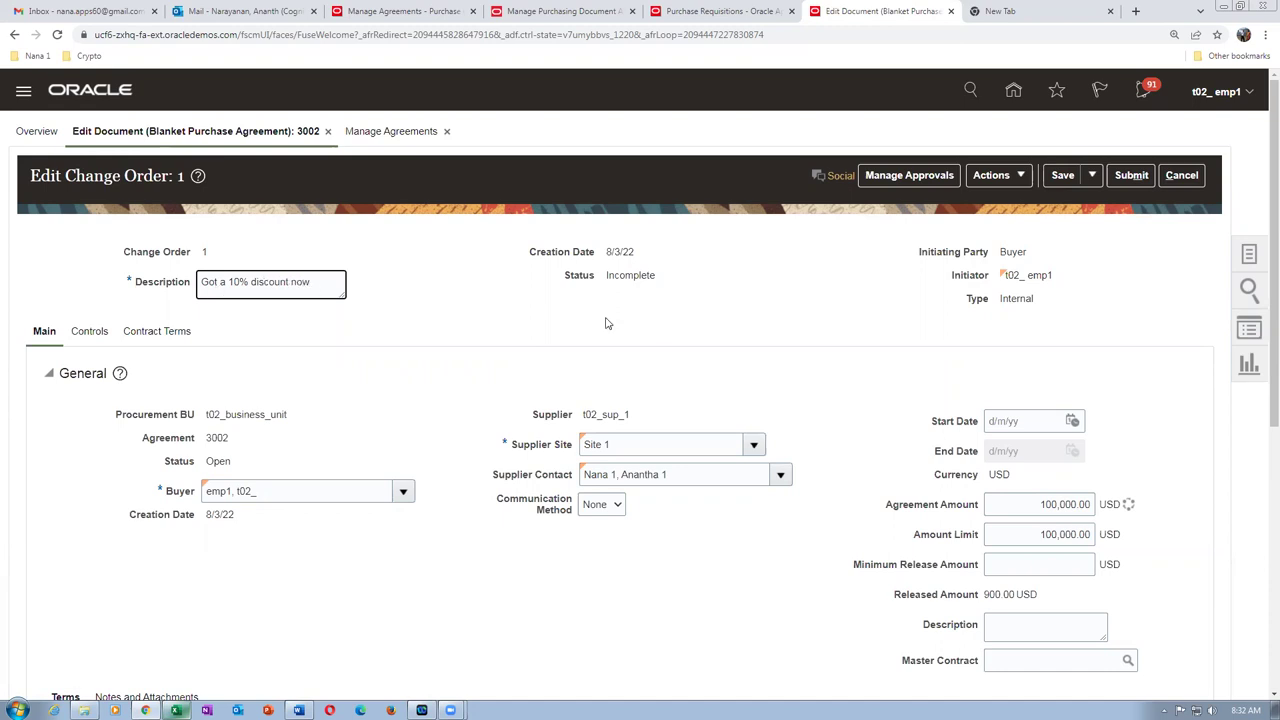
pyautogui.scroll(-5, 605, 323)
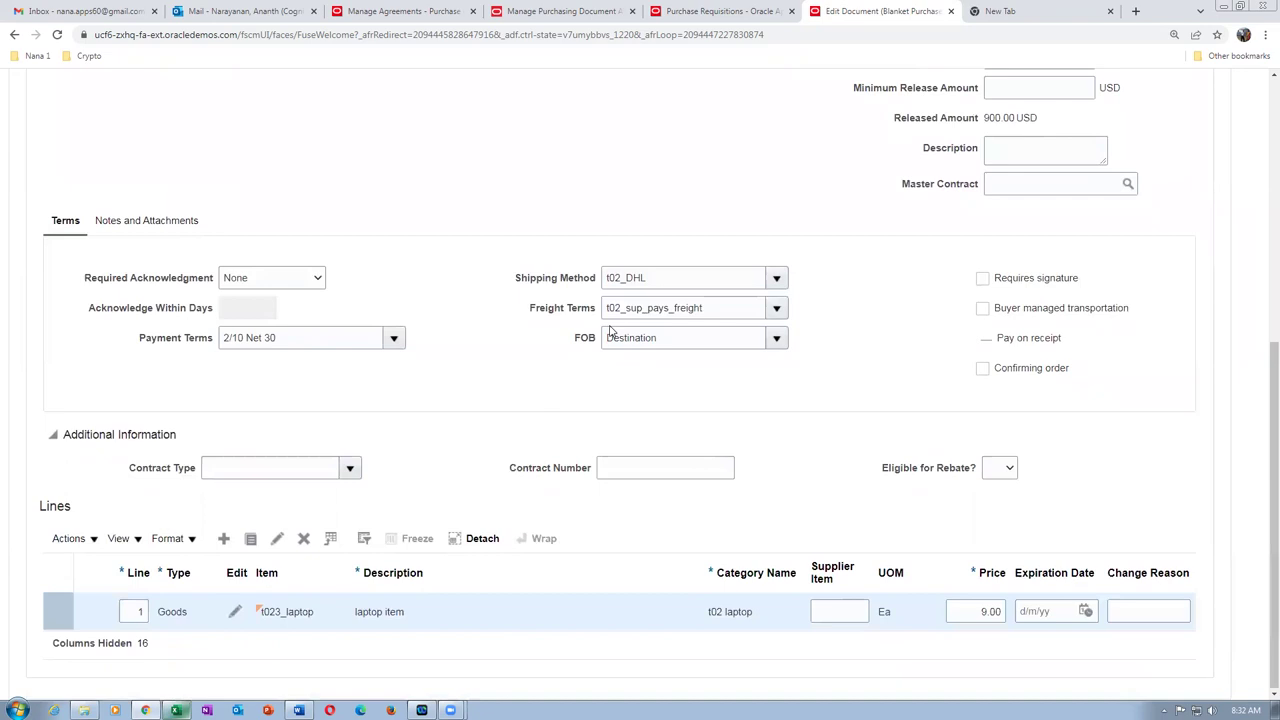
# - Set the t023_laptop line price on the blanket agreement to 8.50 USD
pyautogui.click(966, 611)
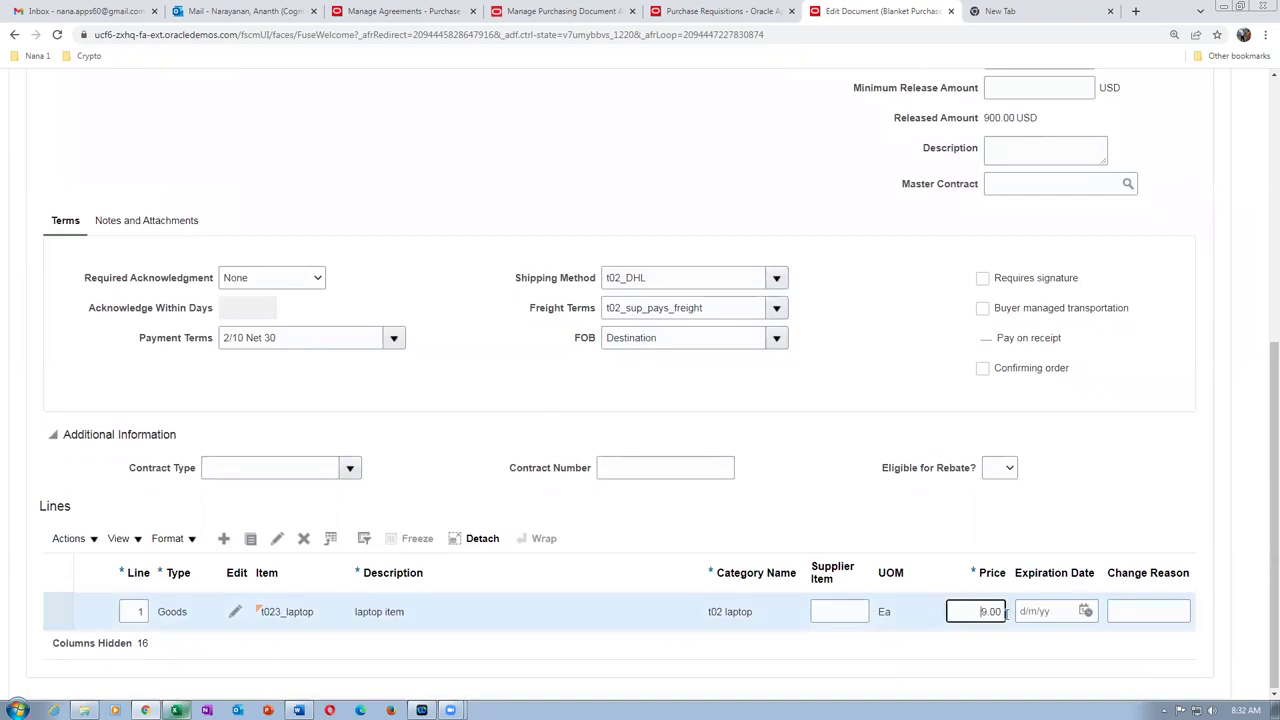
pyautogui.write('8:50')
pyautogui.press('Tab')
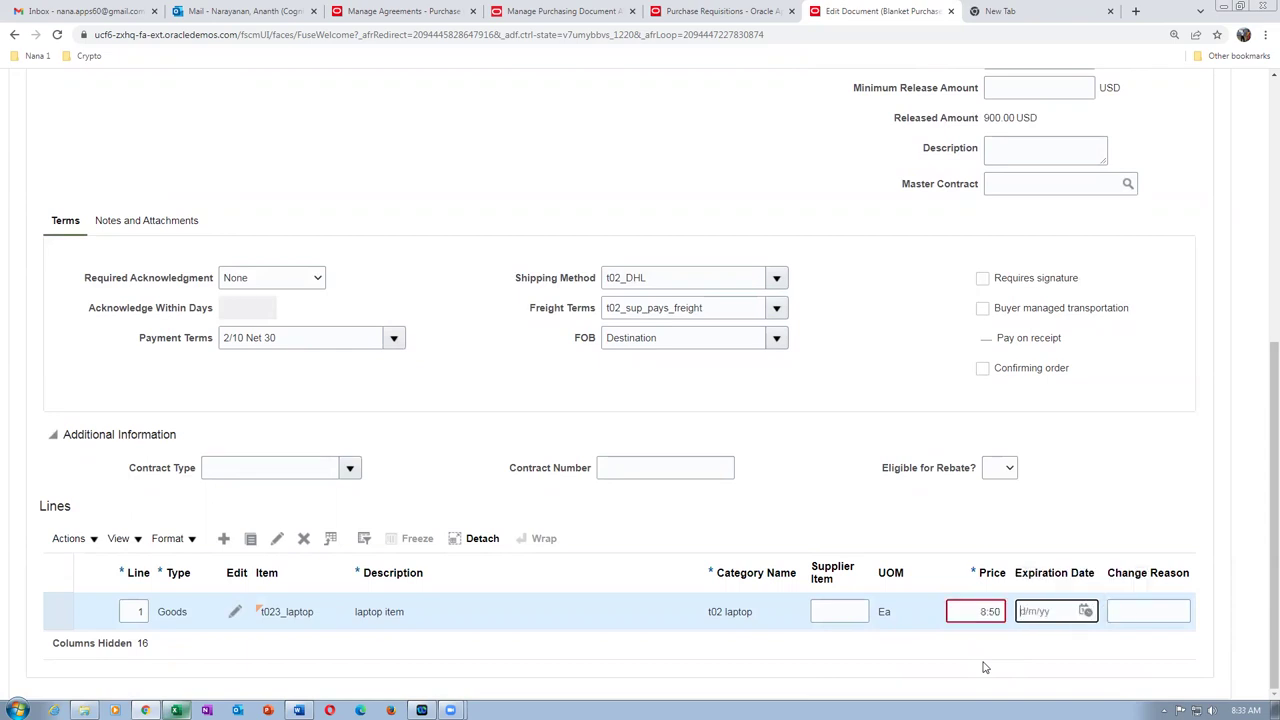
pyautogui.click(978, 614)
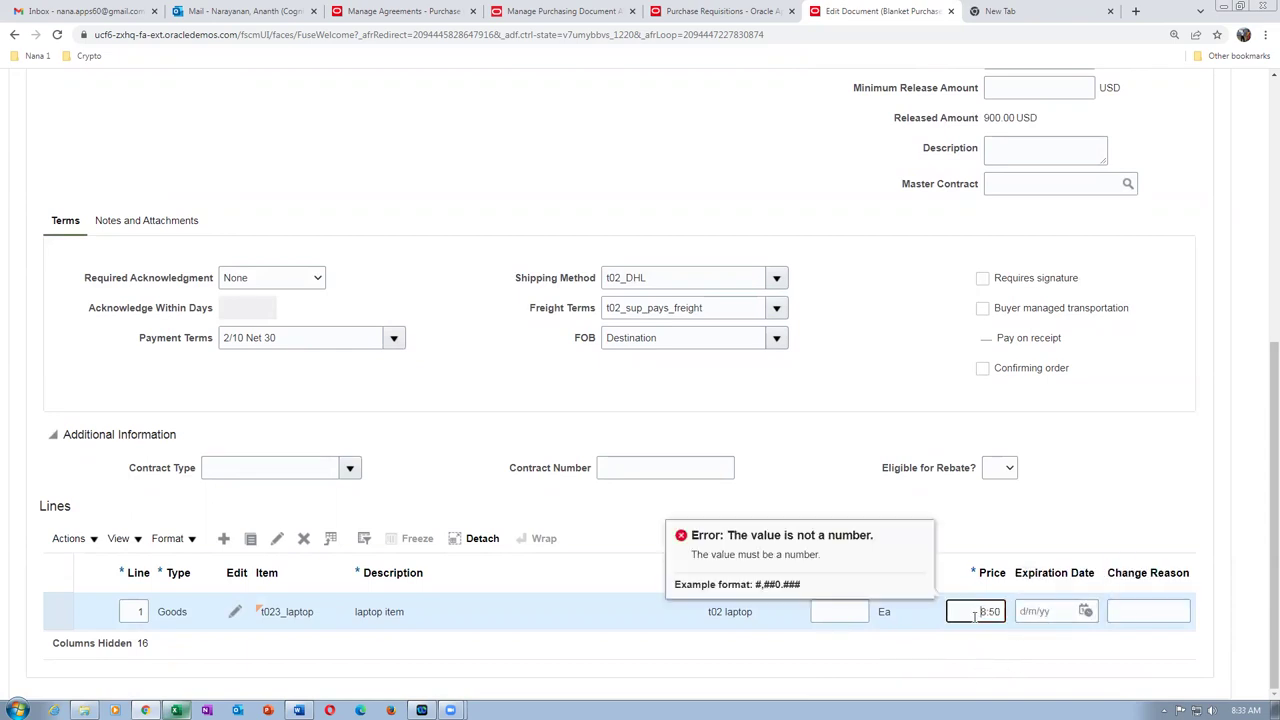
pyautogui.moveTo(975, 616); pyautogui.dragTo(1011, 632)
pyautogui.write('8')
pyautogui.press('Tab')
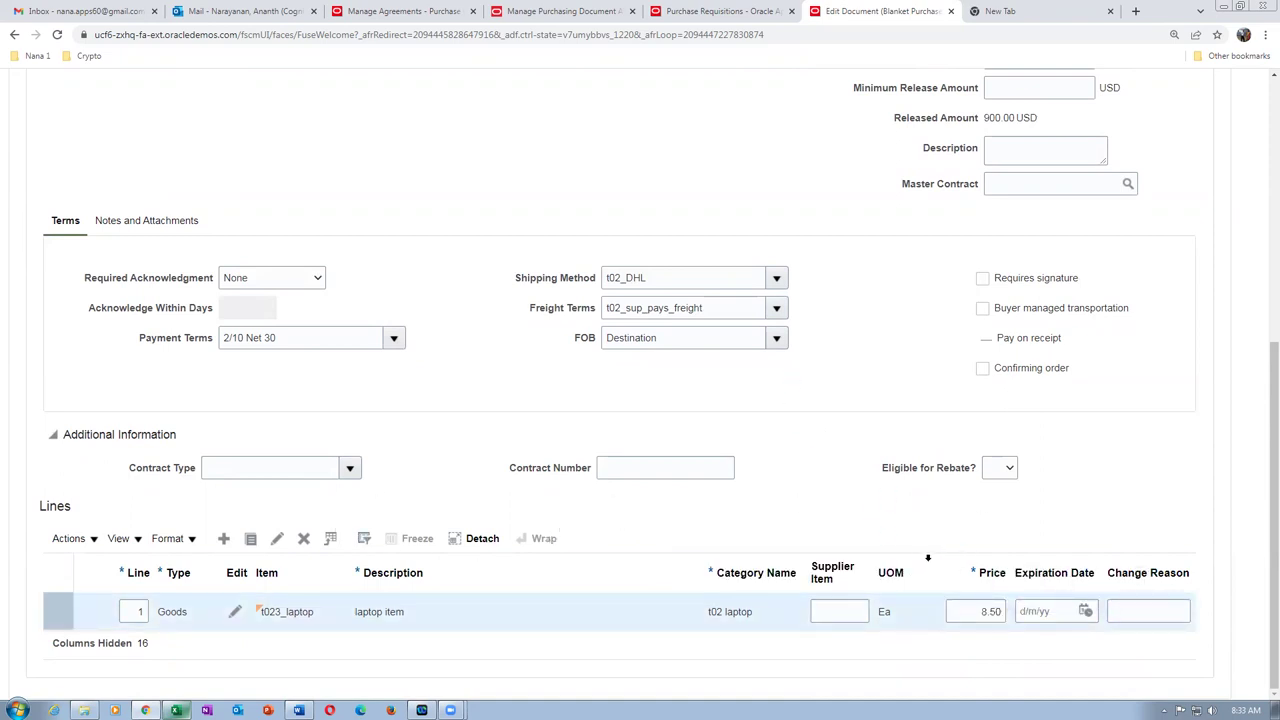
# - Review the agreement's order creation and retroactive pricing controls, and submit the change order for approval
pyautogui.scroll(5, 589, 397)
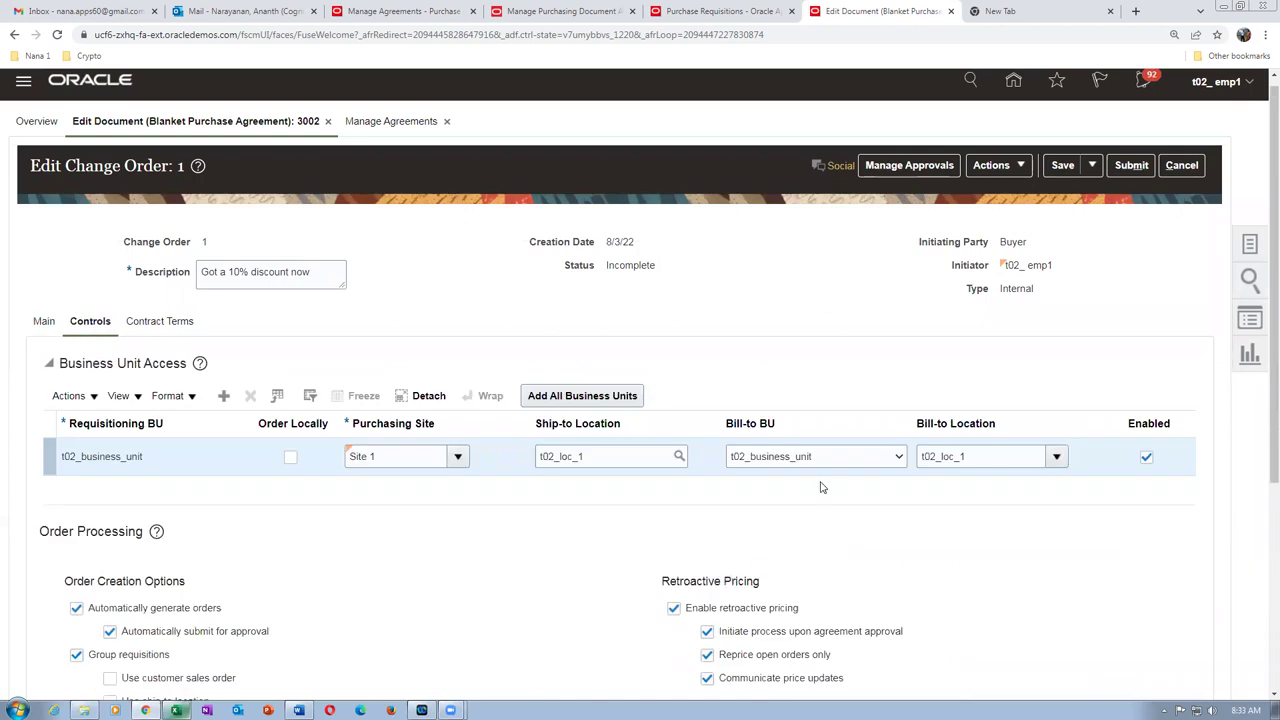
pyautogui.scroll(-1, 833, 574)
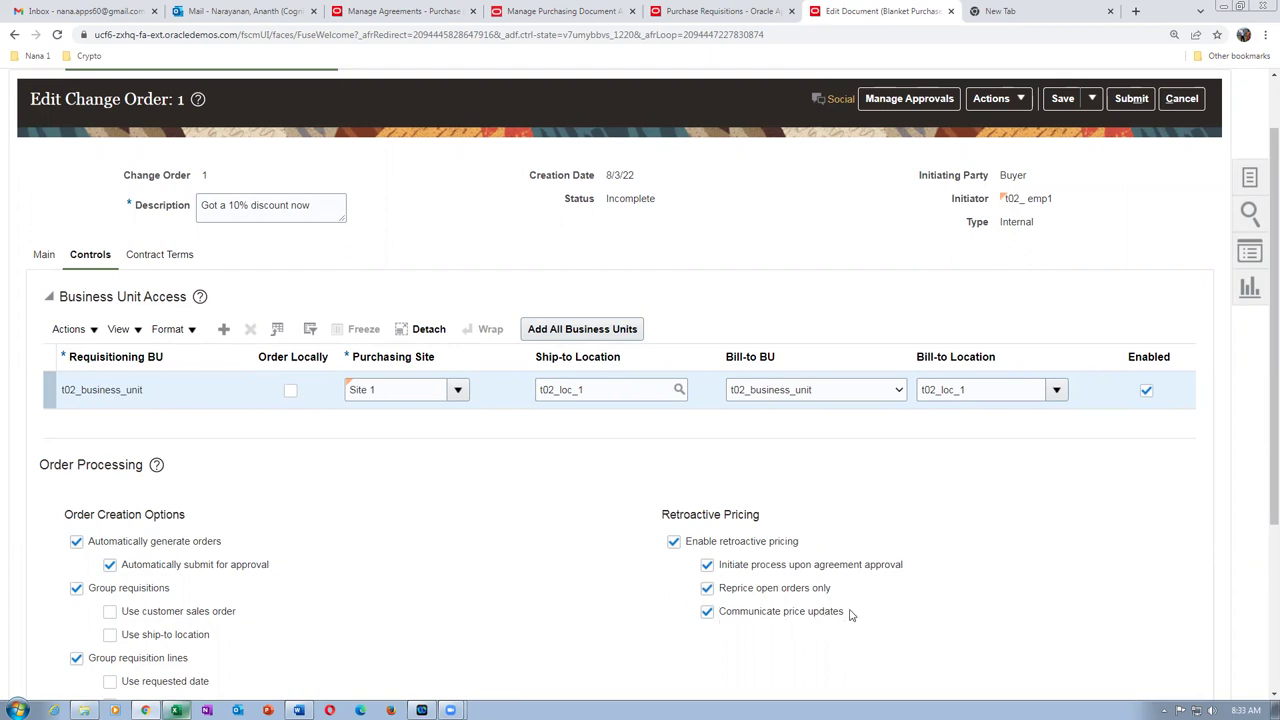
pyautogui.click(40, 255)
pyautogui.scroll(-4, 825, 365)
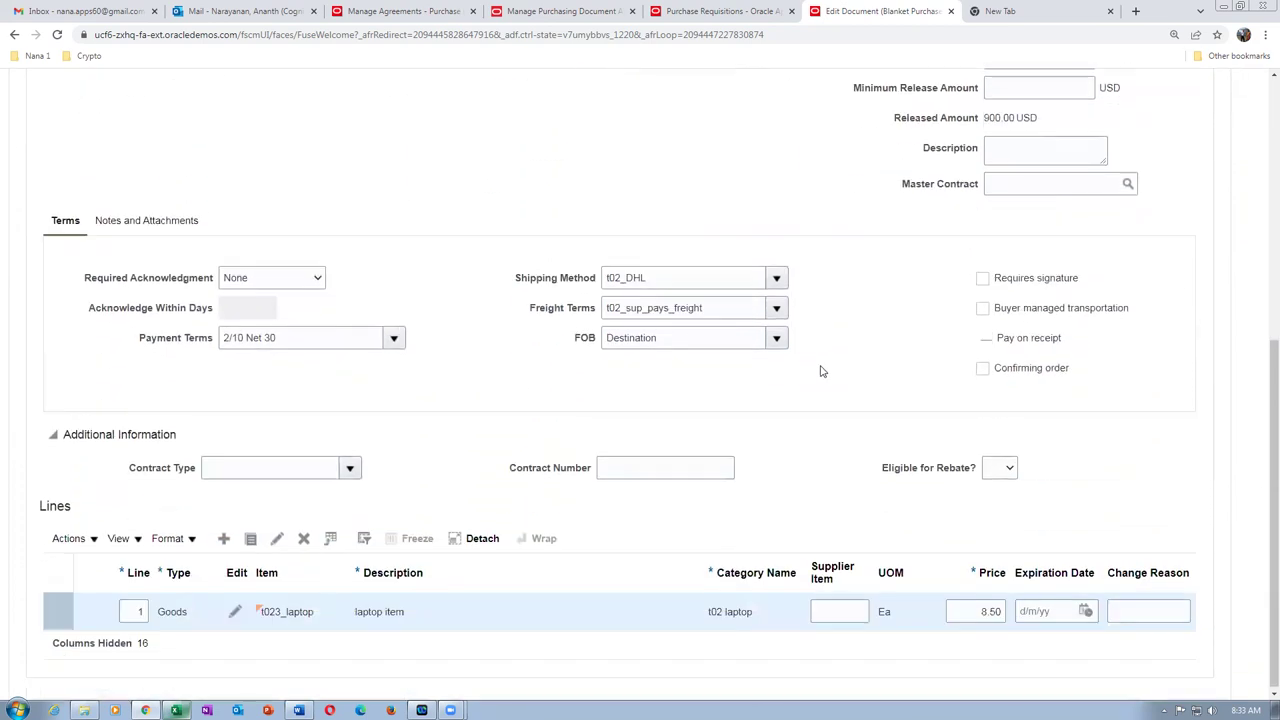
pyautogui.scroll(4, 820, 371)
pyautogui.scroll(1, 818, 372)
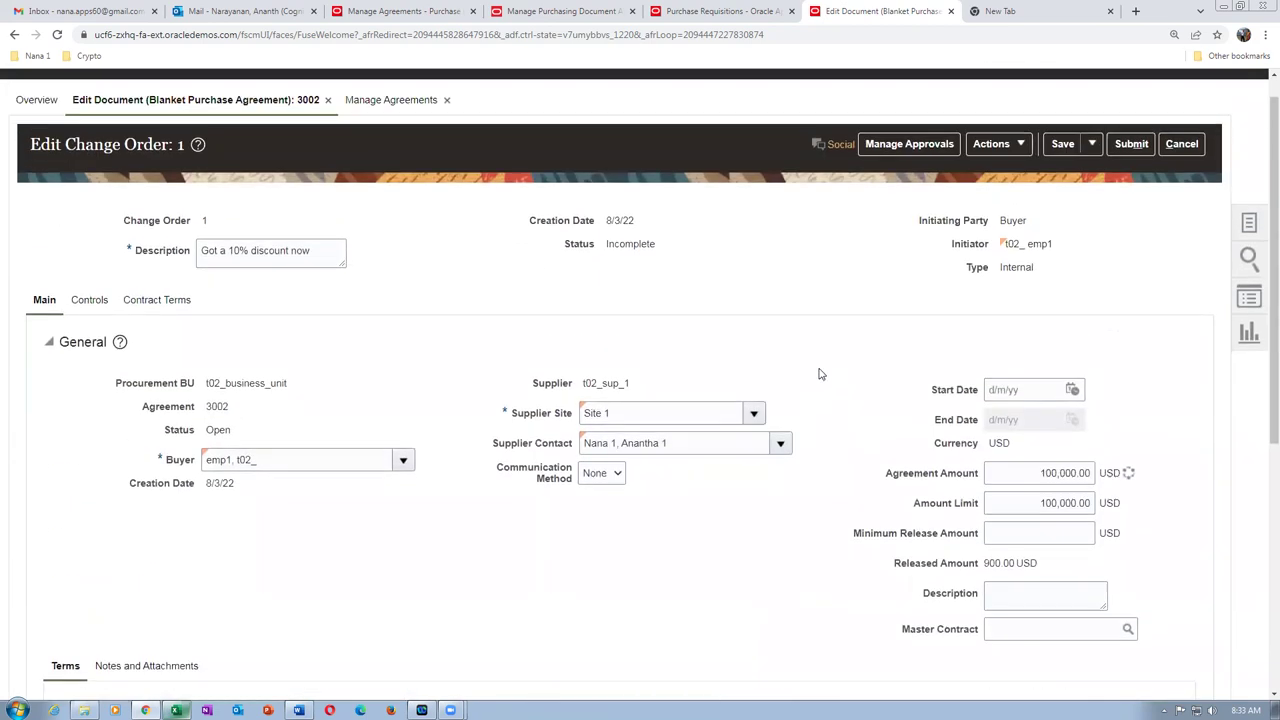
pyautogui.click(1133, 175)
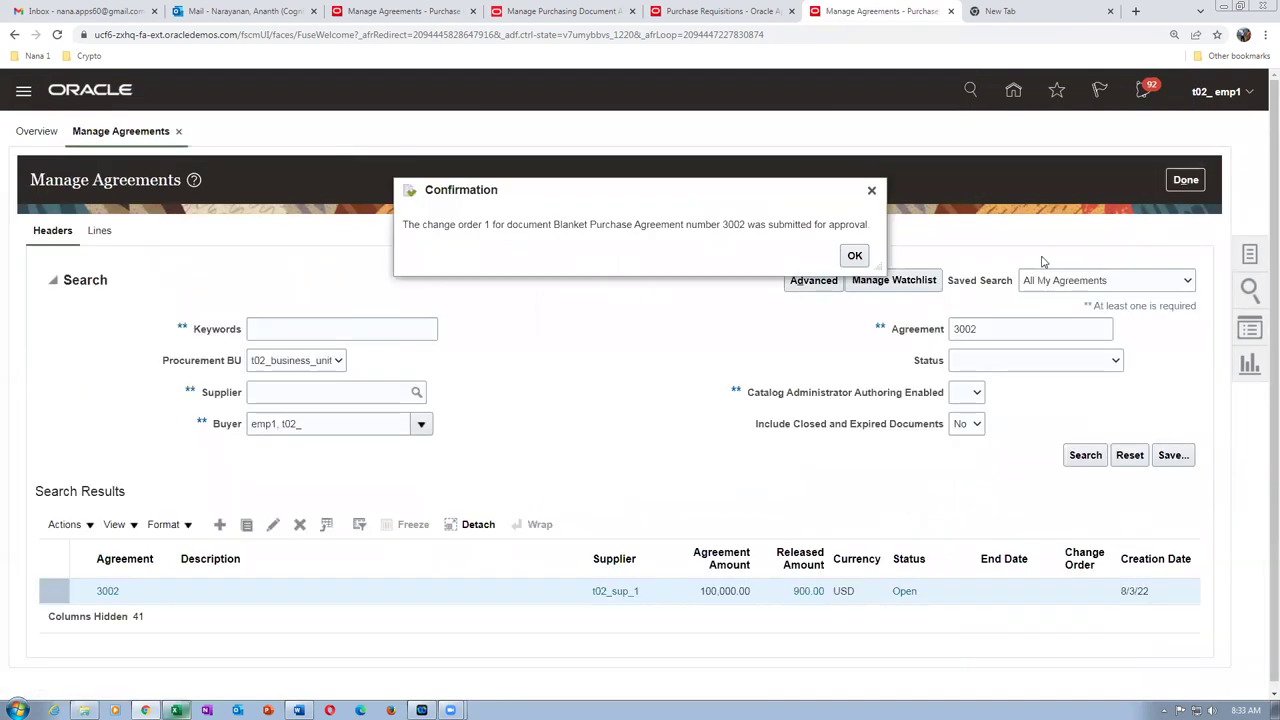
pyautogui.click(854, 256)
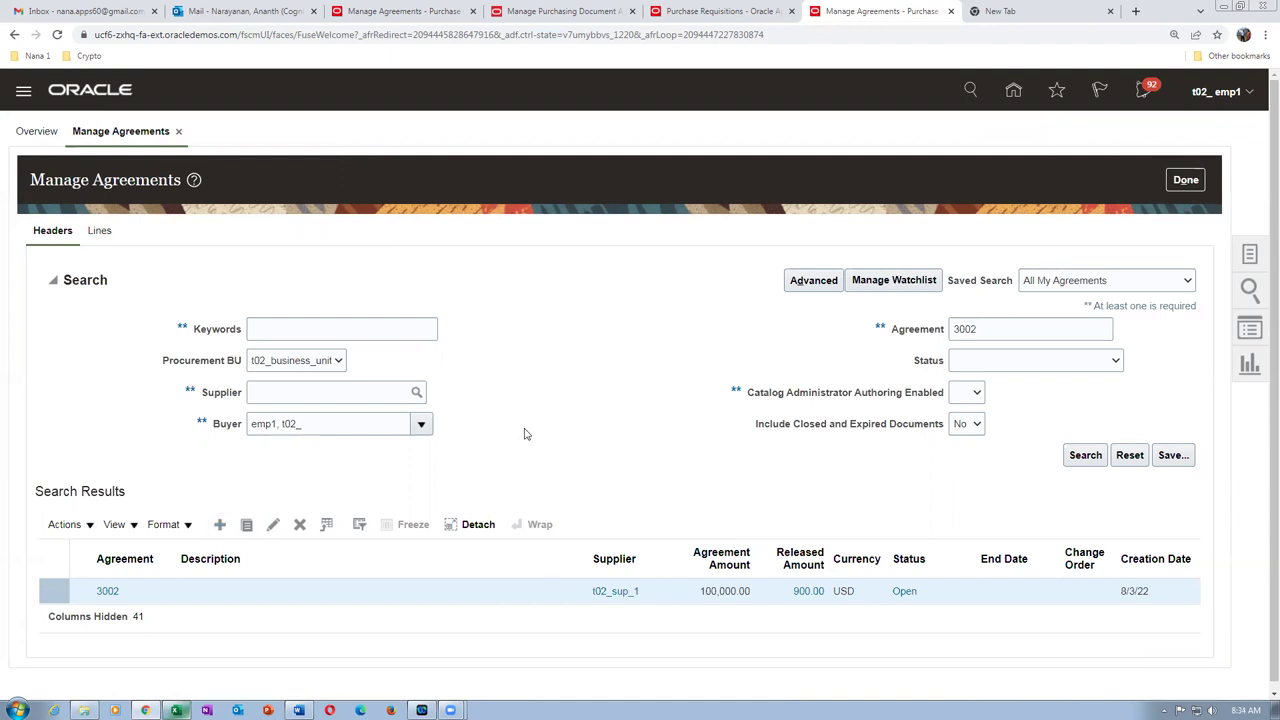
# - Refresh the agreement search results and view the information notice on agreement 3002
pyautogui.click(1084, 455)
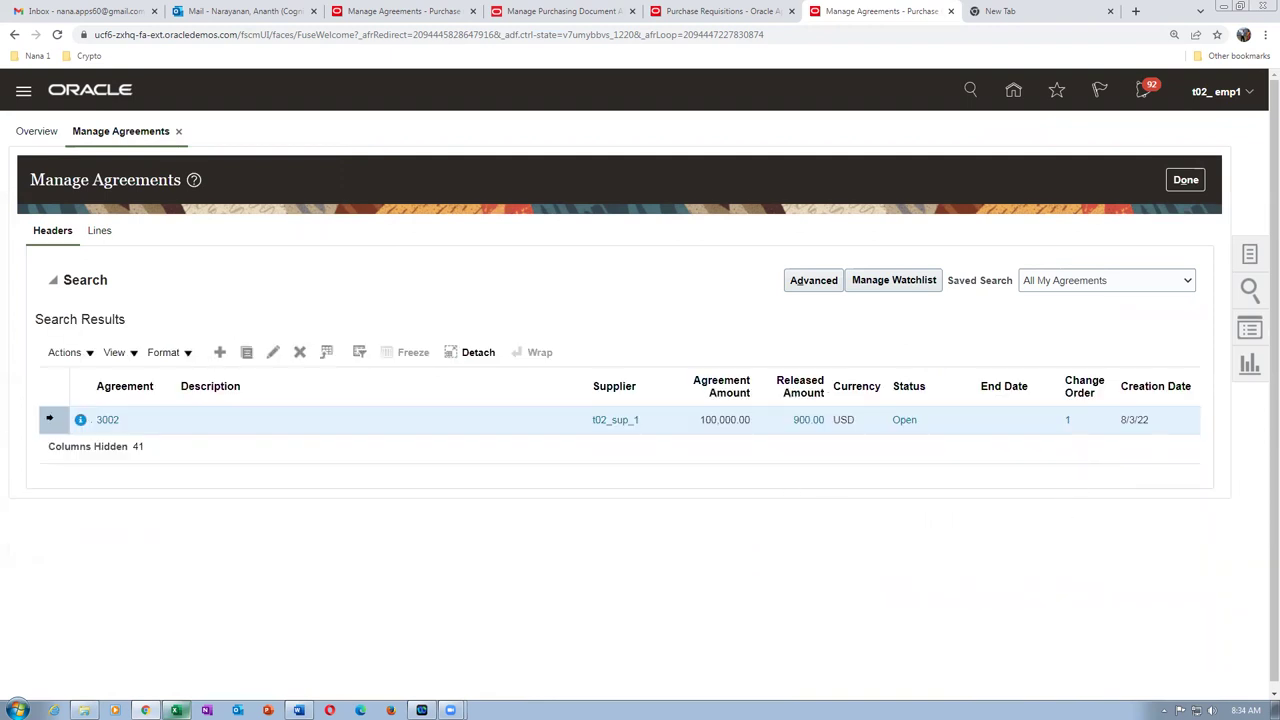
pyautogui.click(79, 424)
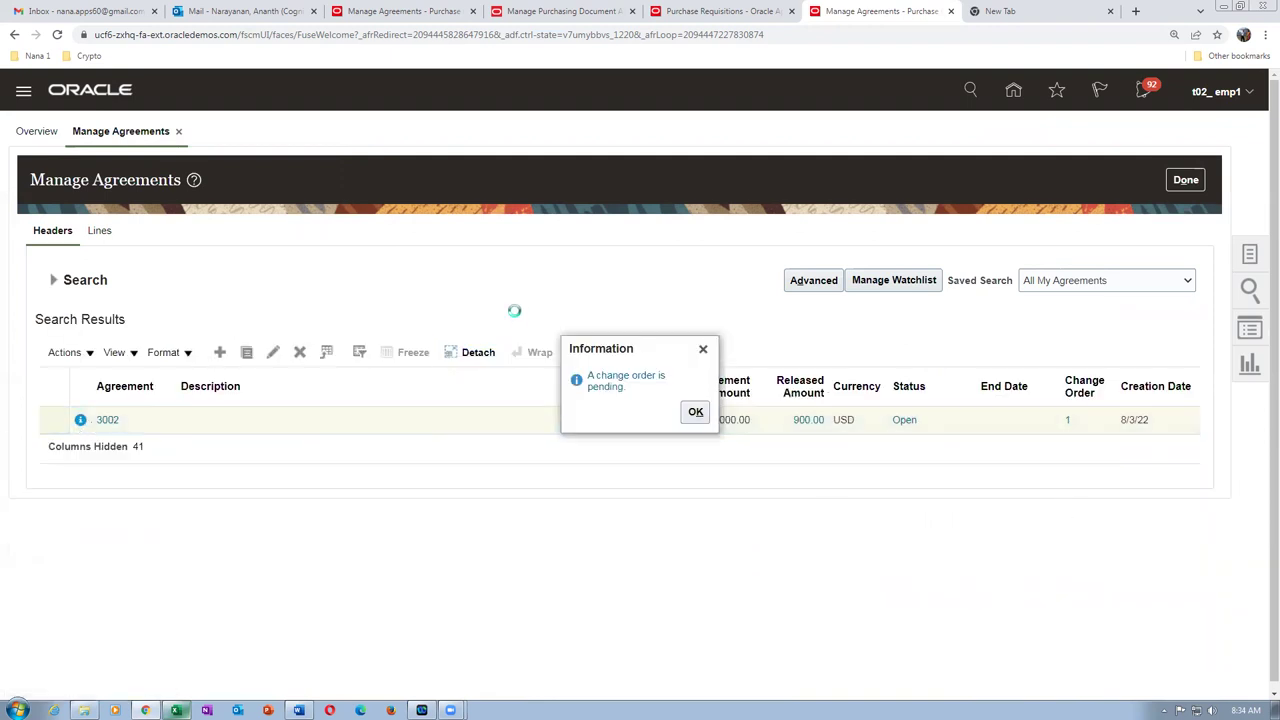
pyautogui.click(692, 412)
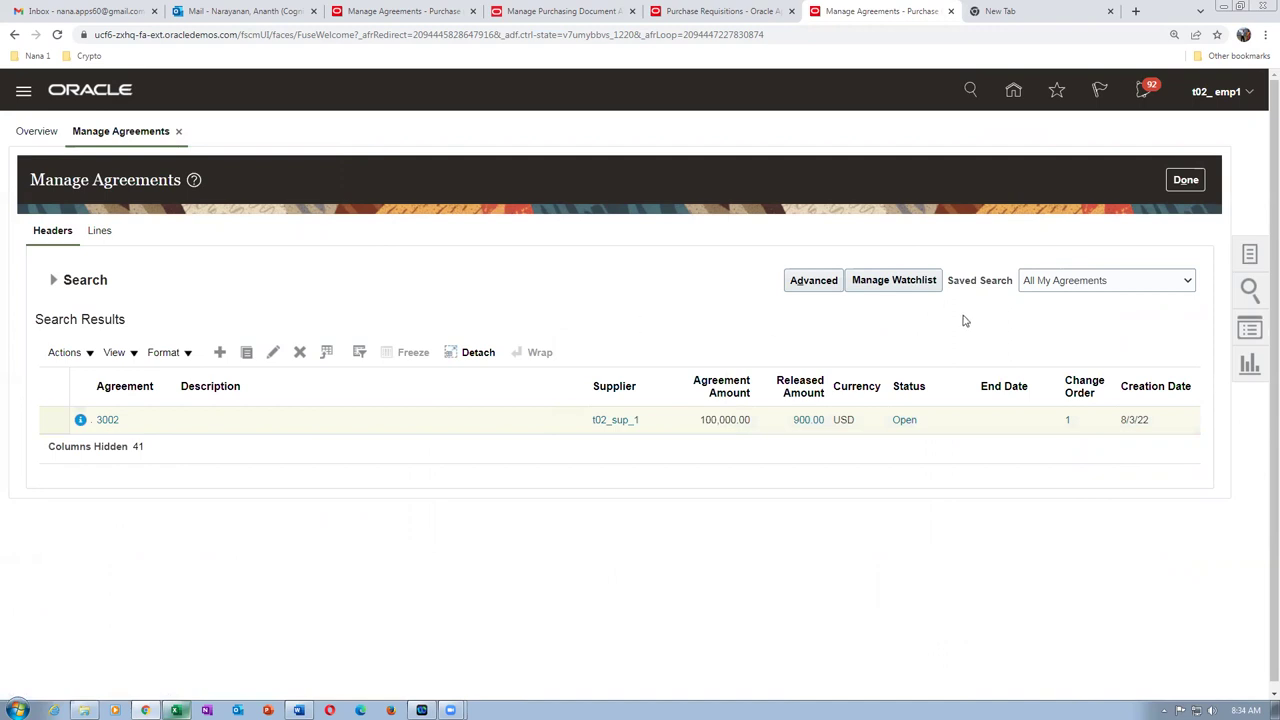
# - Rerun the search for agreement 3002 several times to check whether its change order is still pending
pyautogui.click(53, 280)
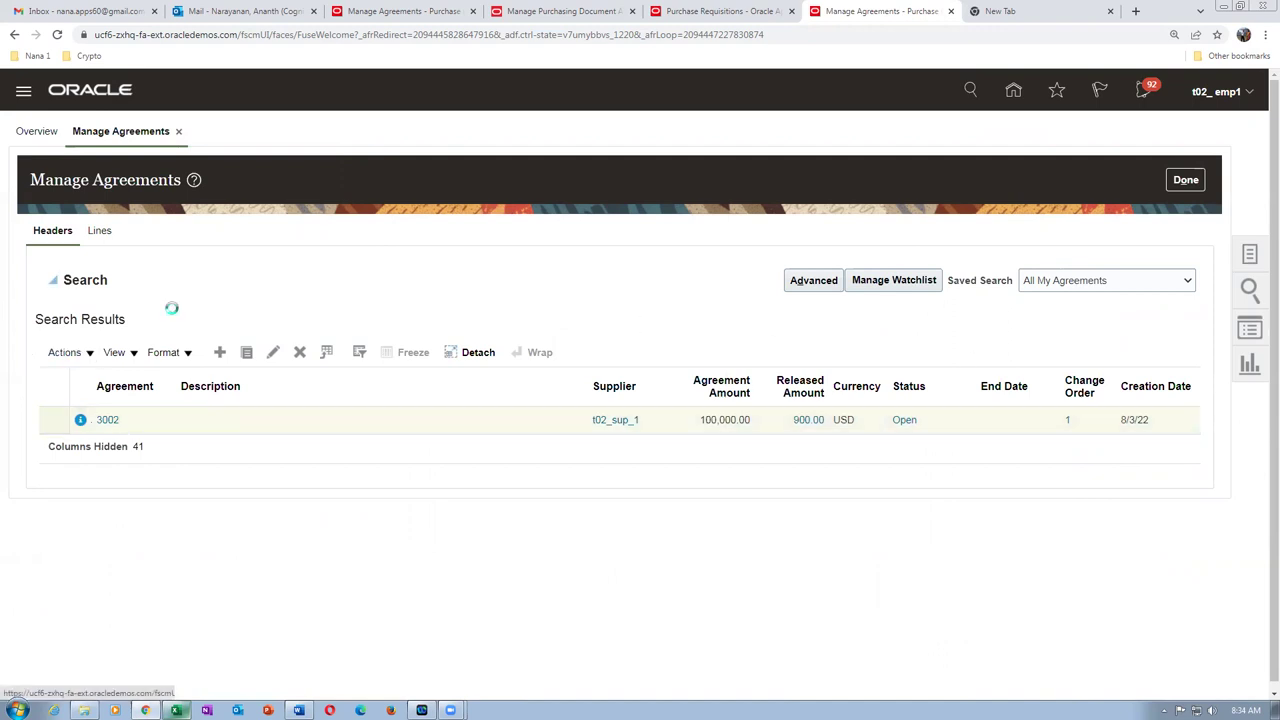
pyautogui.click(1088, 455)
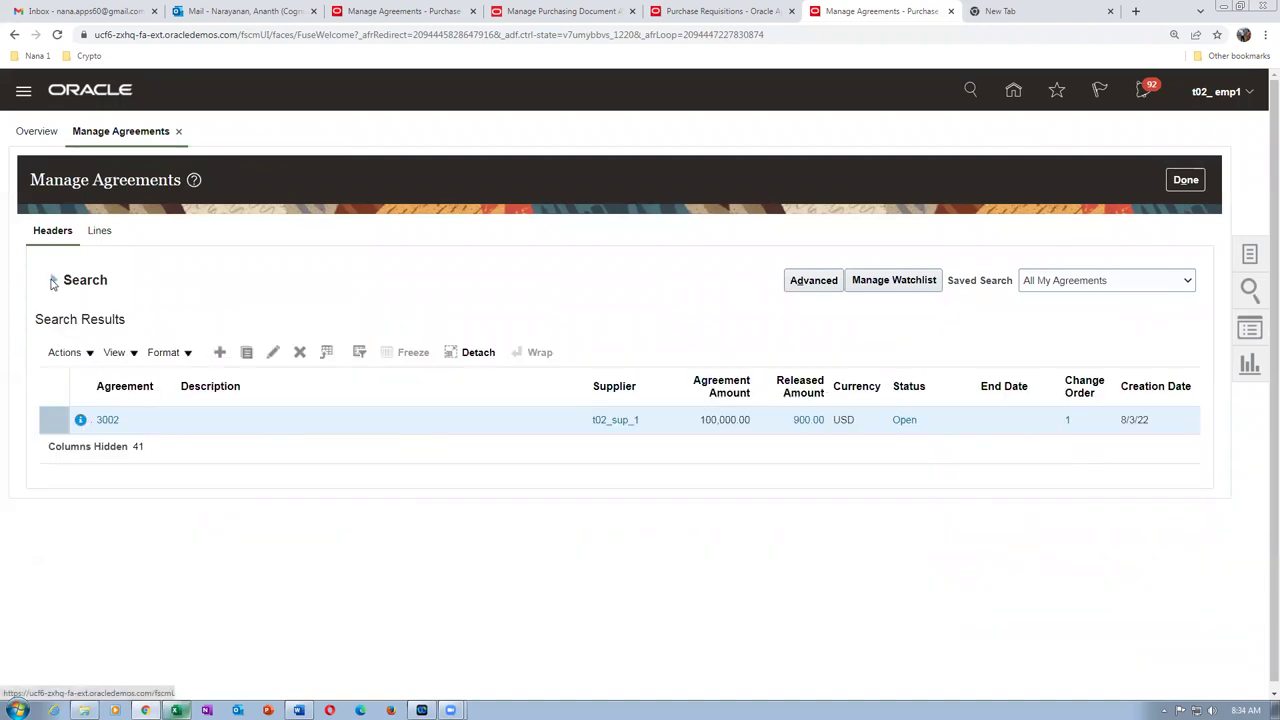
pyautogui.click(1087, 455)
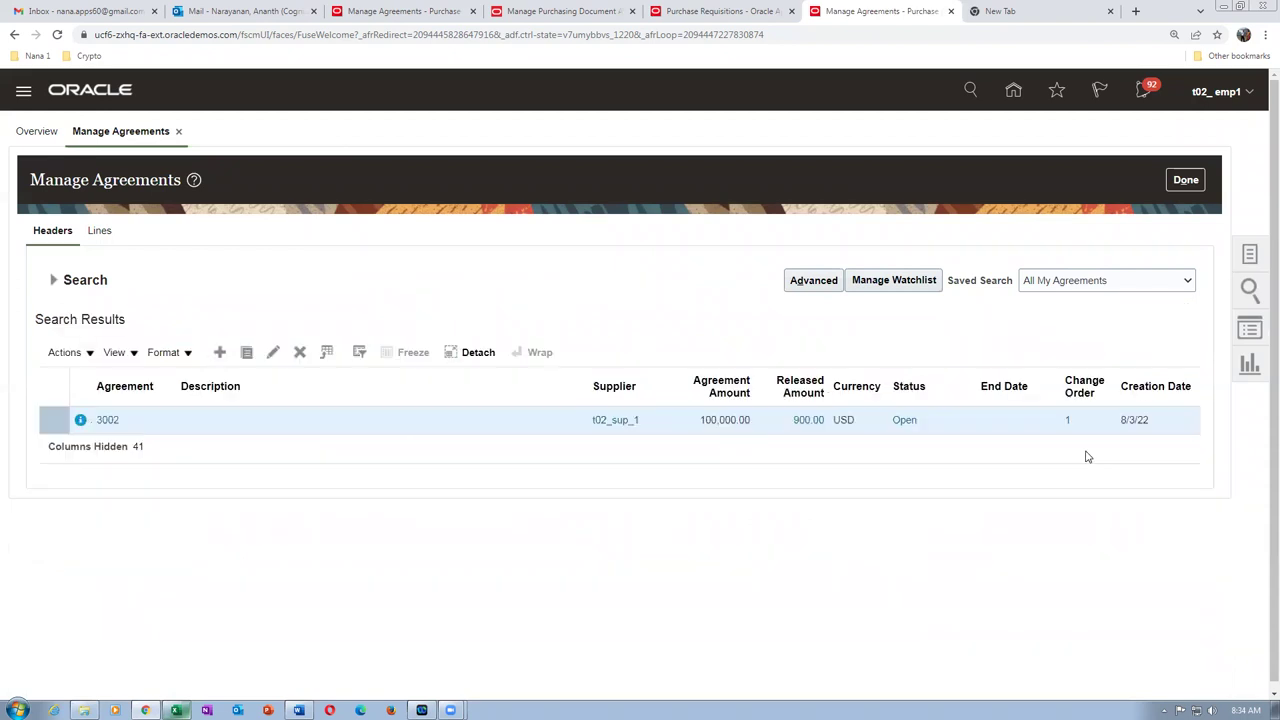
pyautogui.click(53, 280)
pyautogui.click(1082, 458)
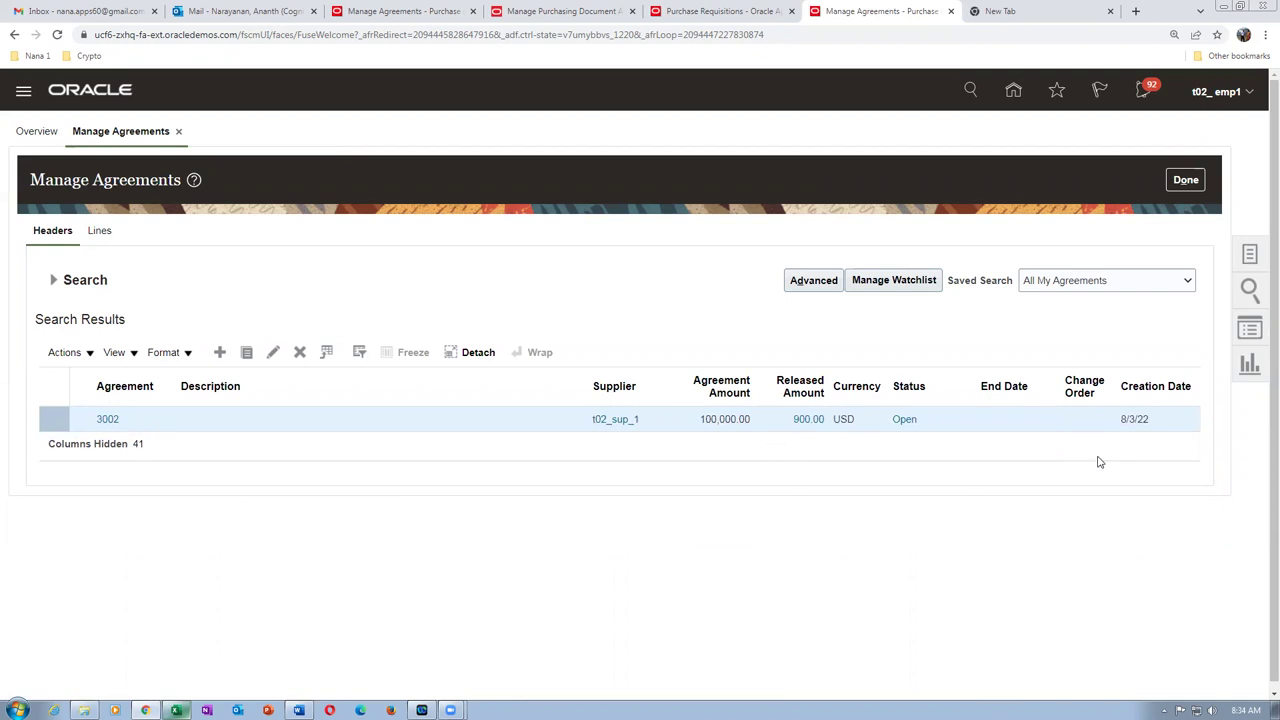
# - Leave the agreement search, open the order management page, and search for the sourced purchase order by its order number
pyautogui.click(1183, 180)
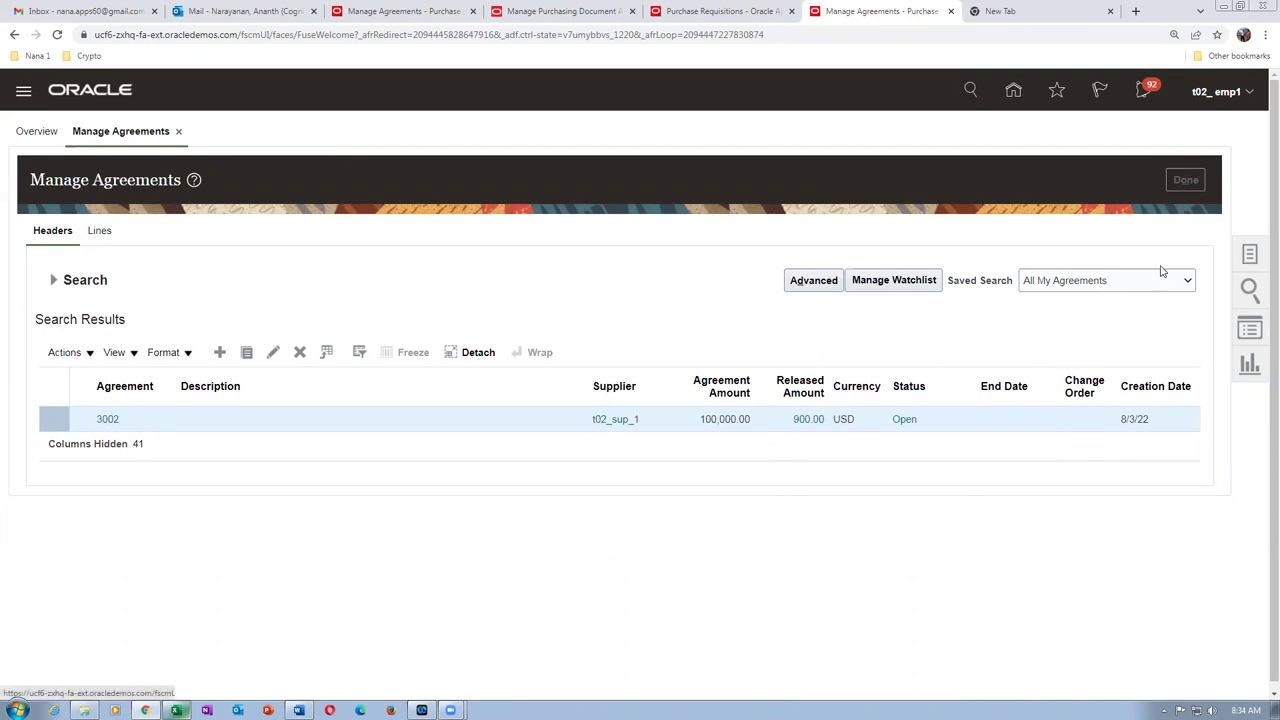
pyautogui.click(1250, 258)
pyautogui.click(1126, 224)
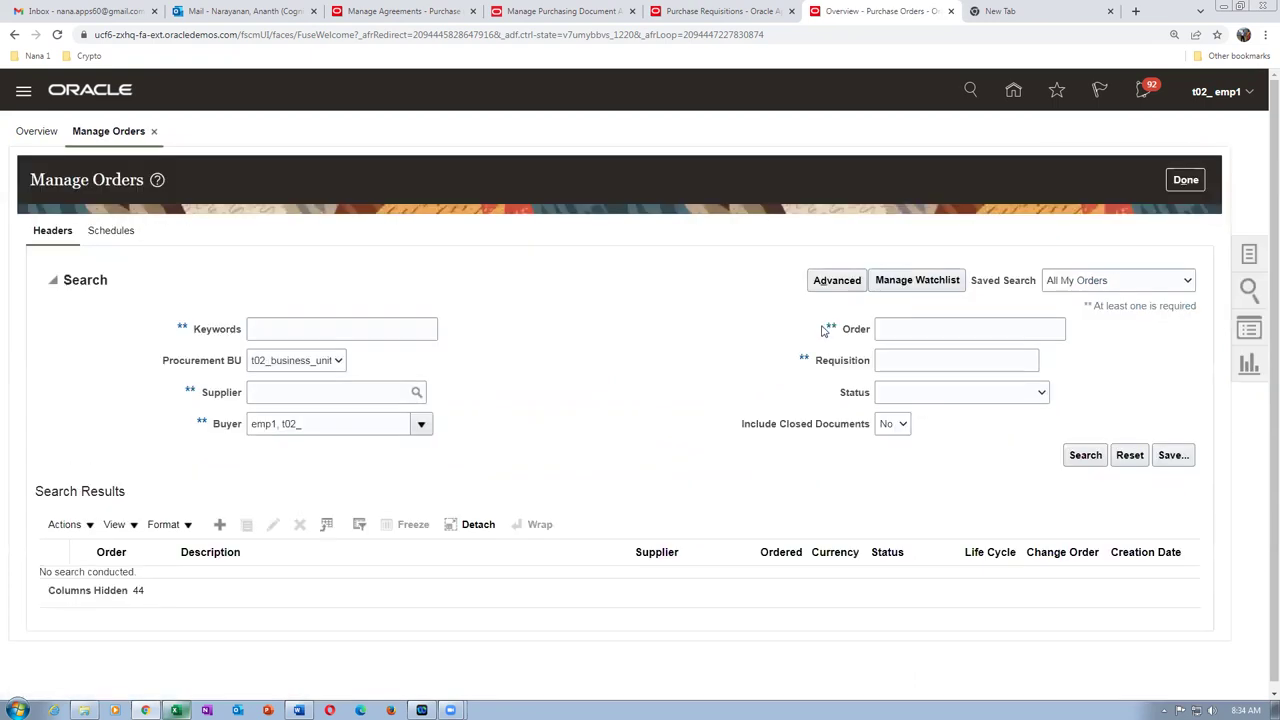
pyautogui.click(939, 327)
pyautogui.write('2005')
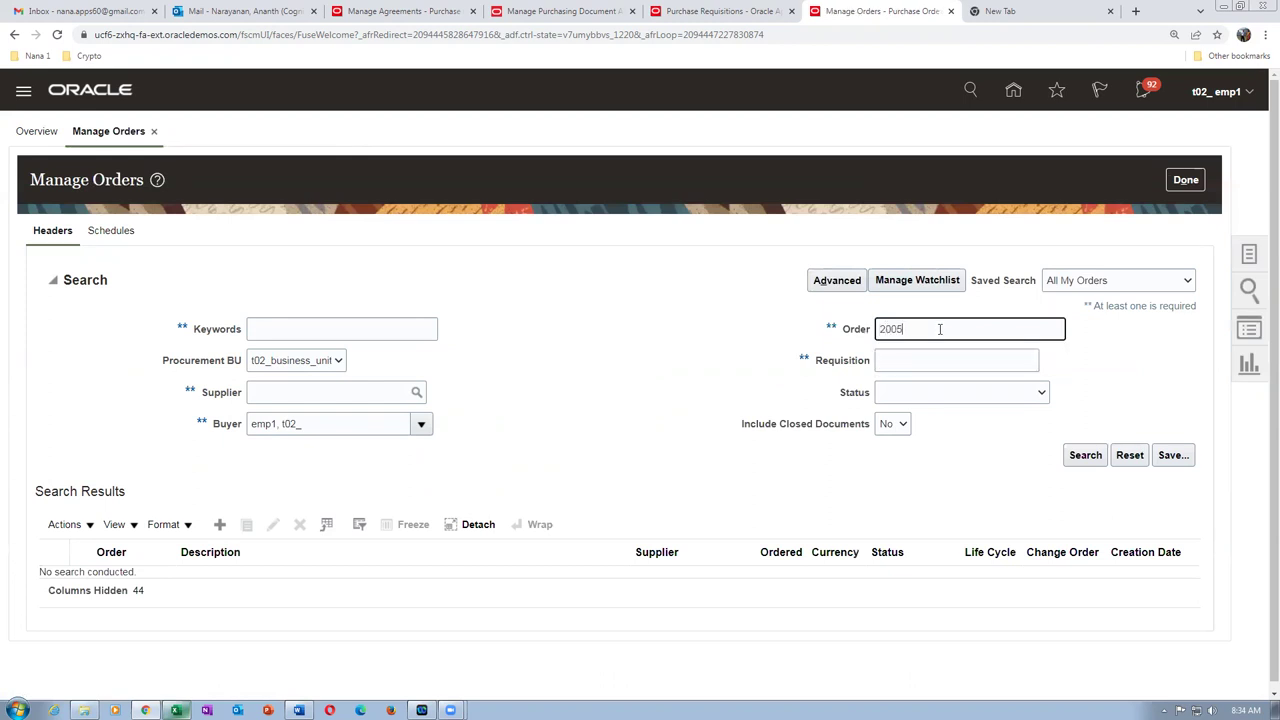
pyautogui.click(1080, 454)
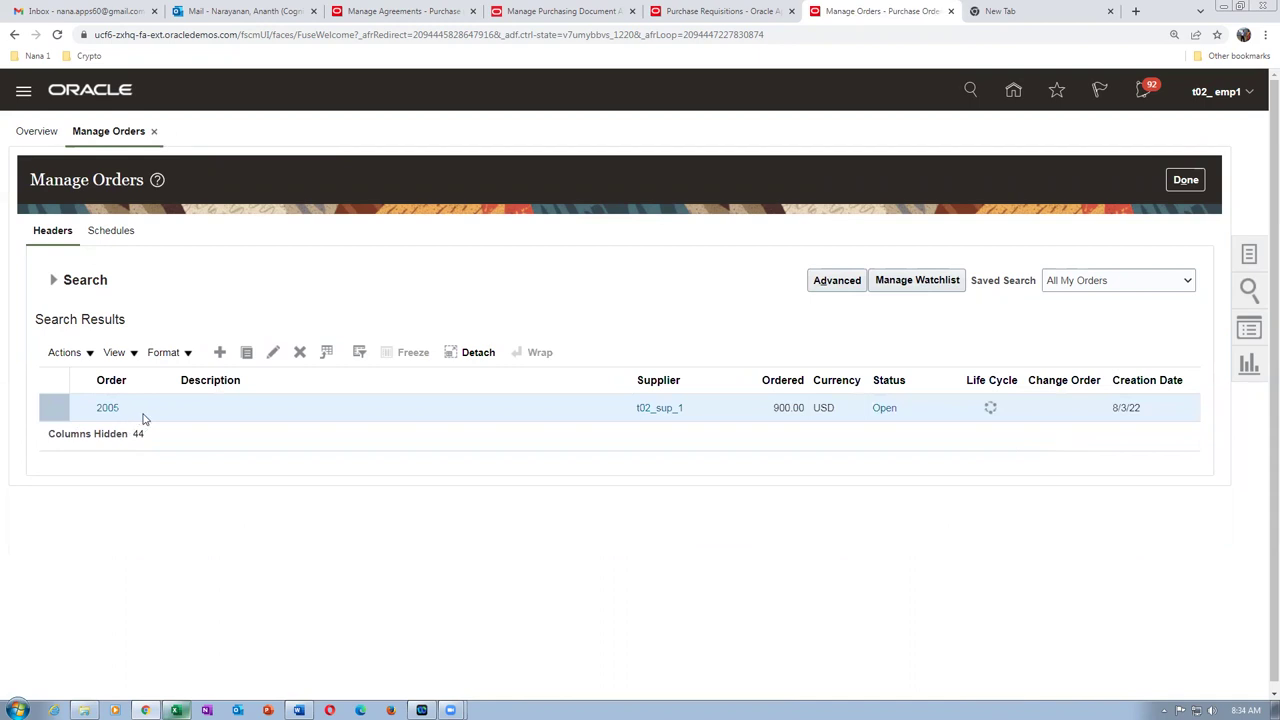
# - Rerun the purchase order search to check for a retroactive change order, and view the information notice on the order
pyautogui.click(55, 281)
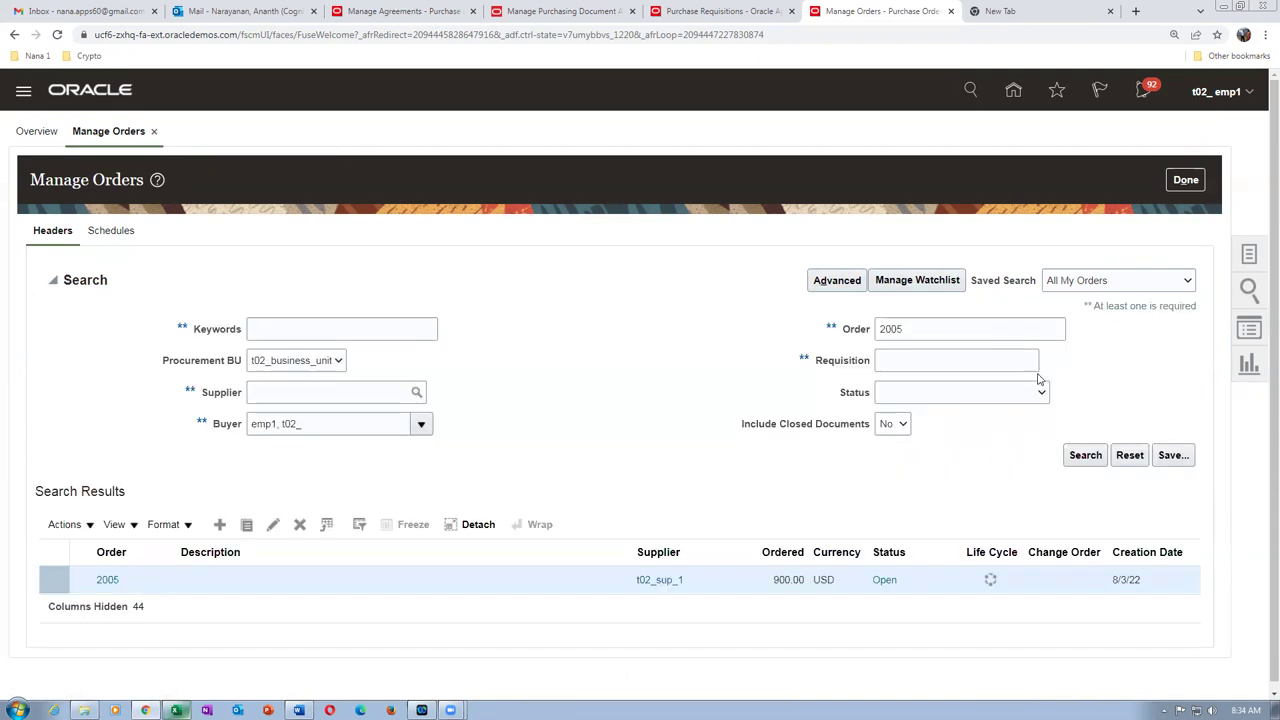
pyautogui.click(1087, 455)
pyautogui.click(53, 281)
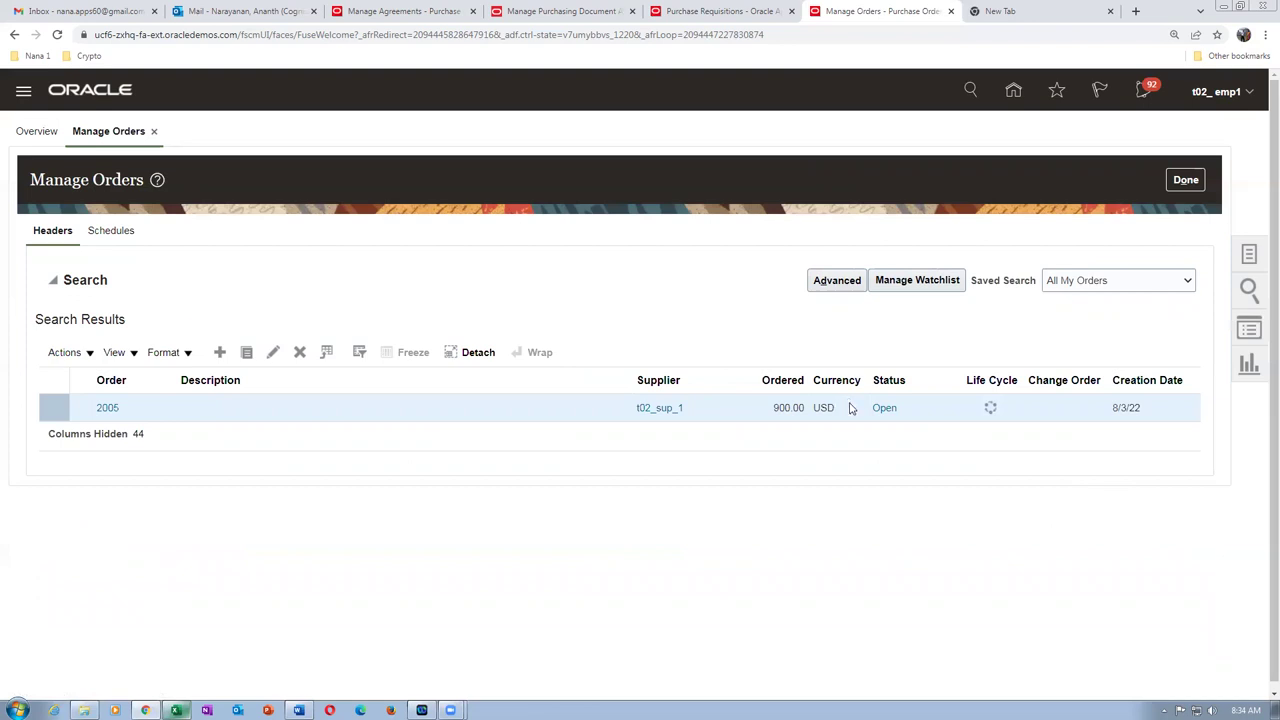
pyautogui.click(1085, 456)
pyautogui.click(88, 409)
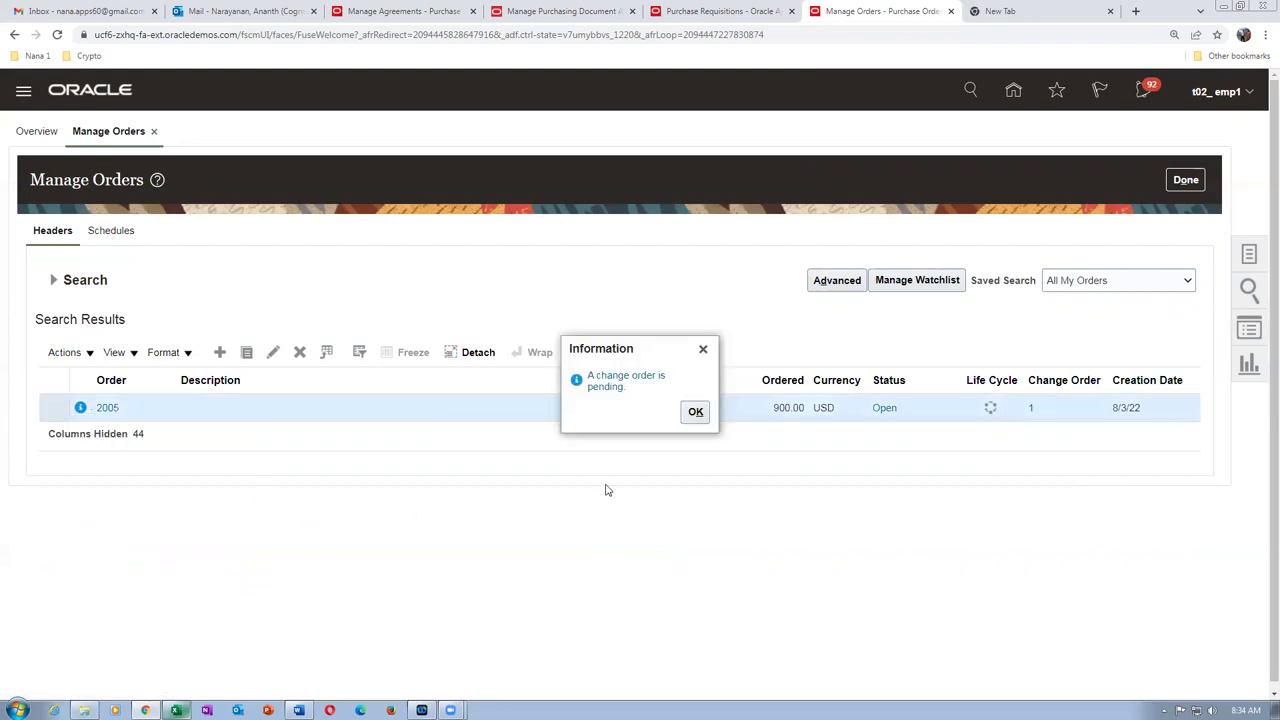
pyautogui.click(695, 411)
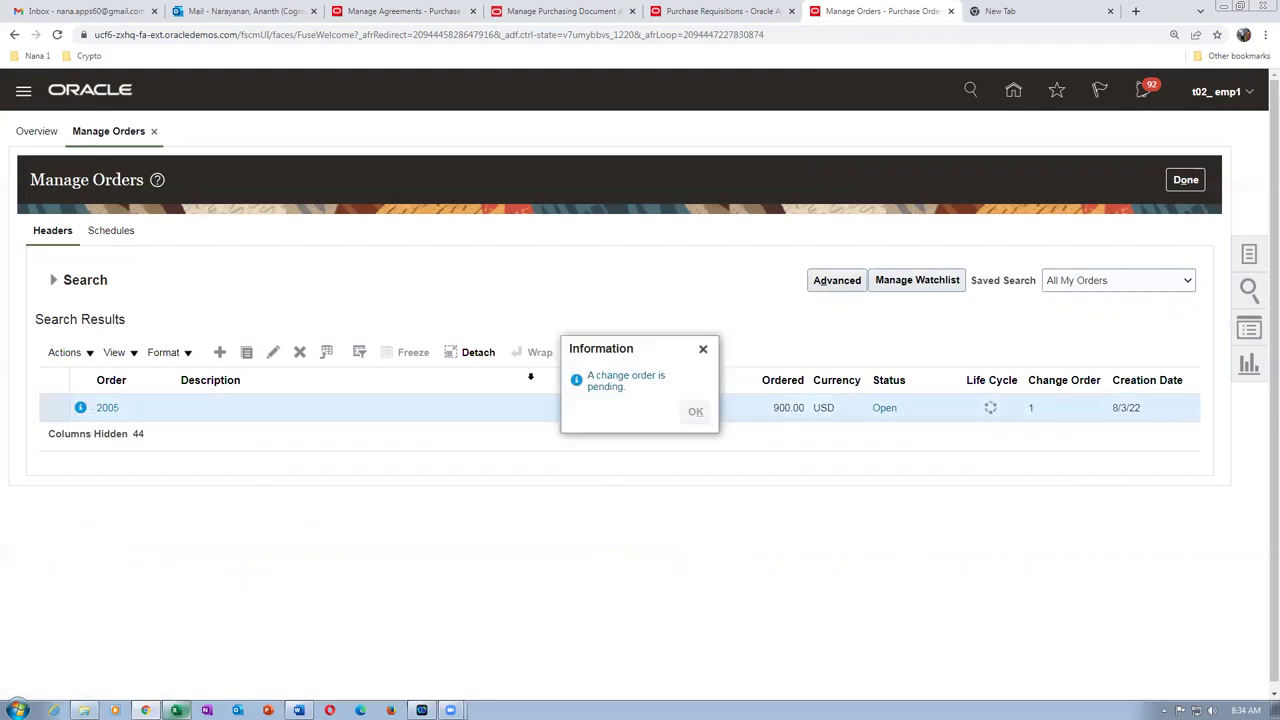
# - Repeat the purchase order search to refresh the order's ordered amount and change order status
pyautogui.click(54, 281)
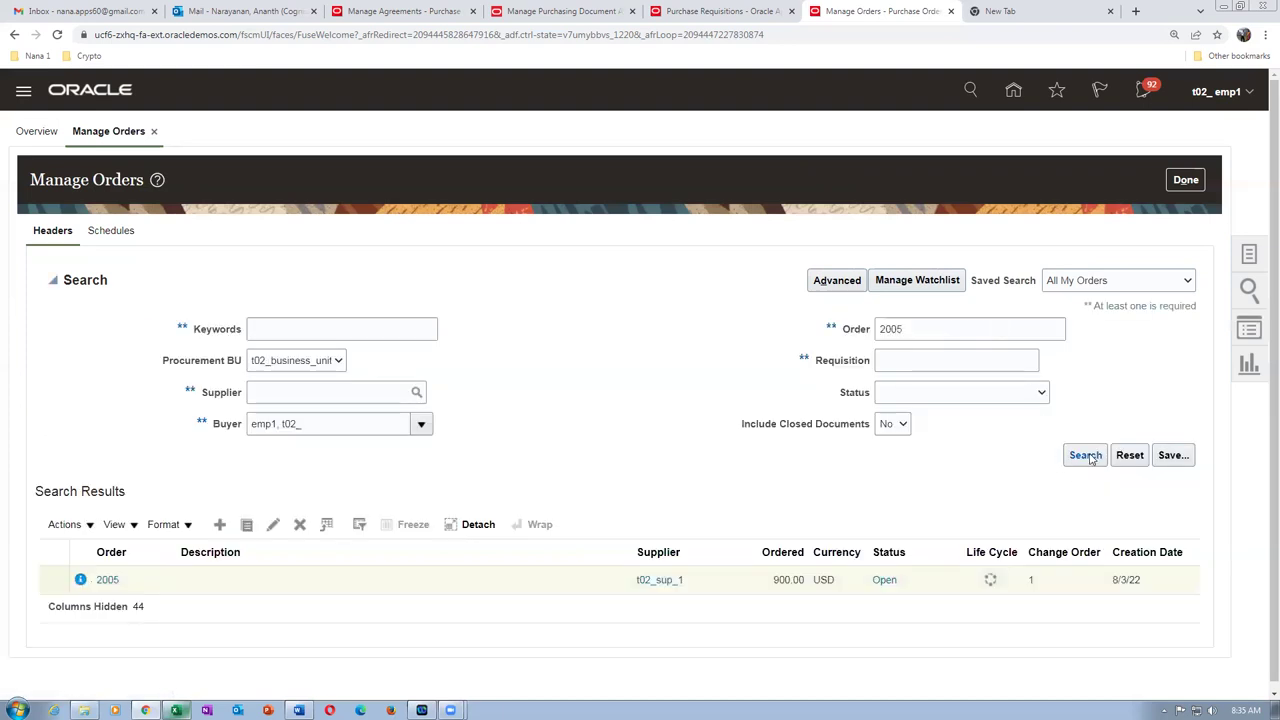
pyautogui.click(1090, 455)
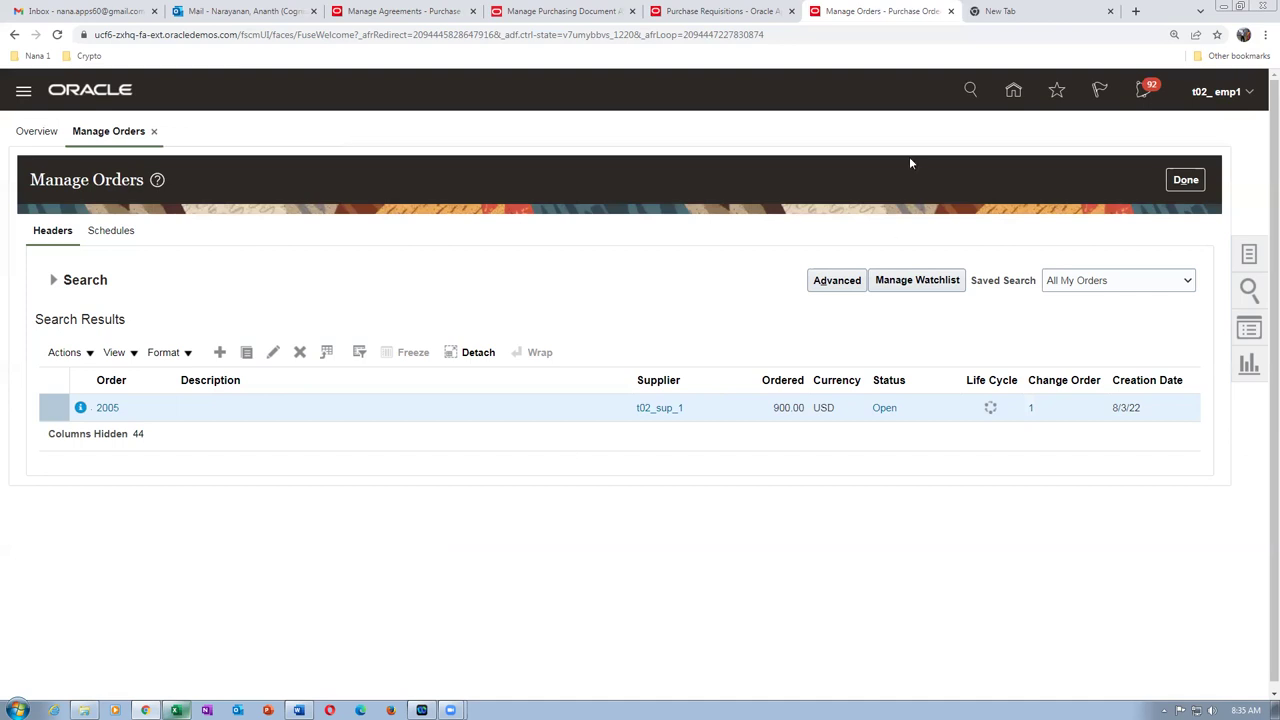
pyautogui.click(53, 280)
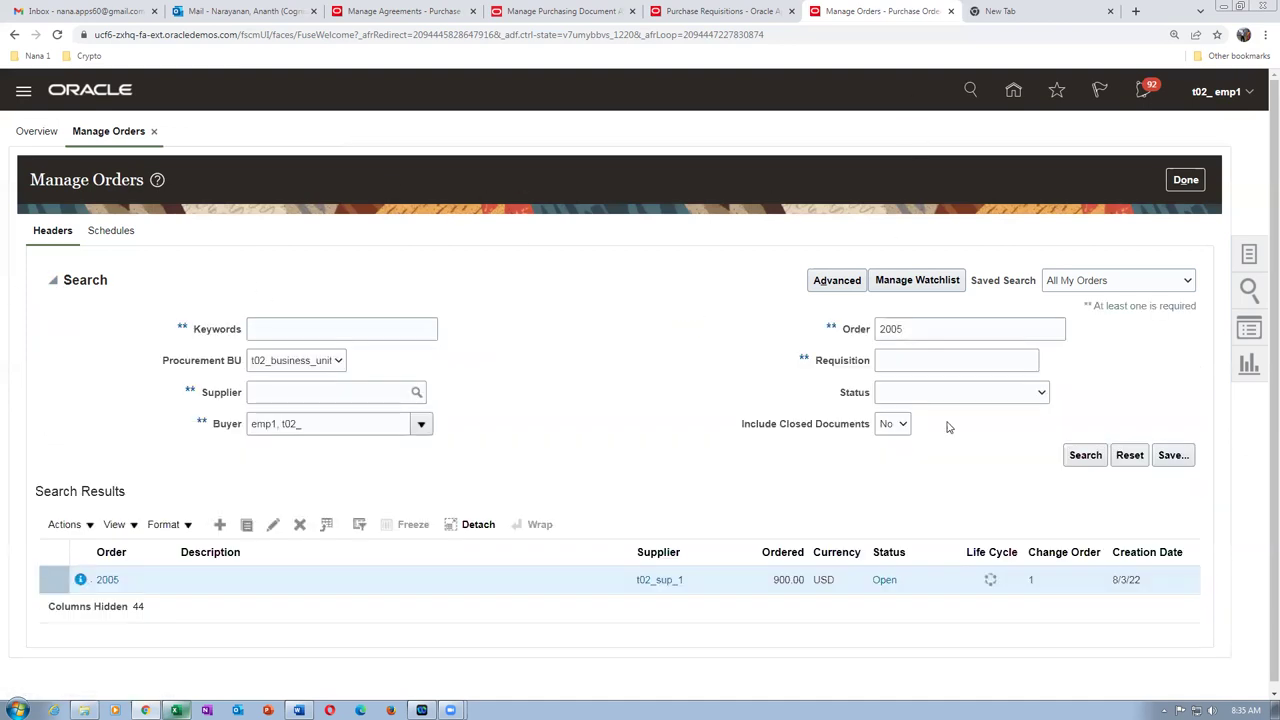
pyautogui.click(1088, 455)
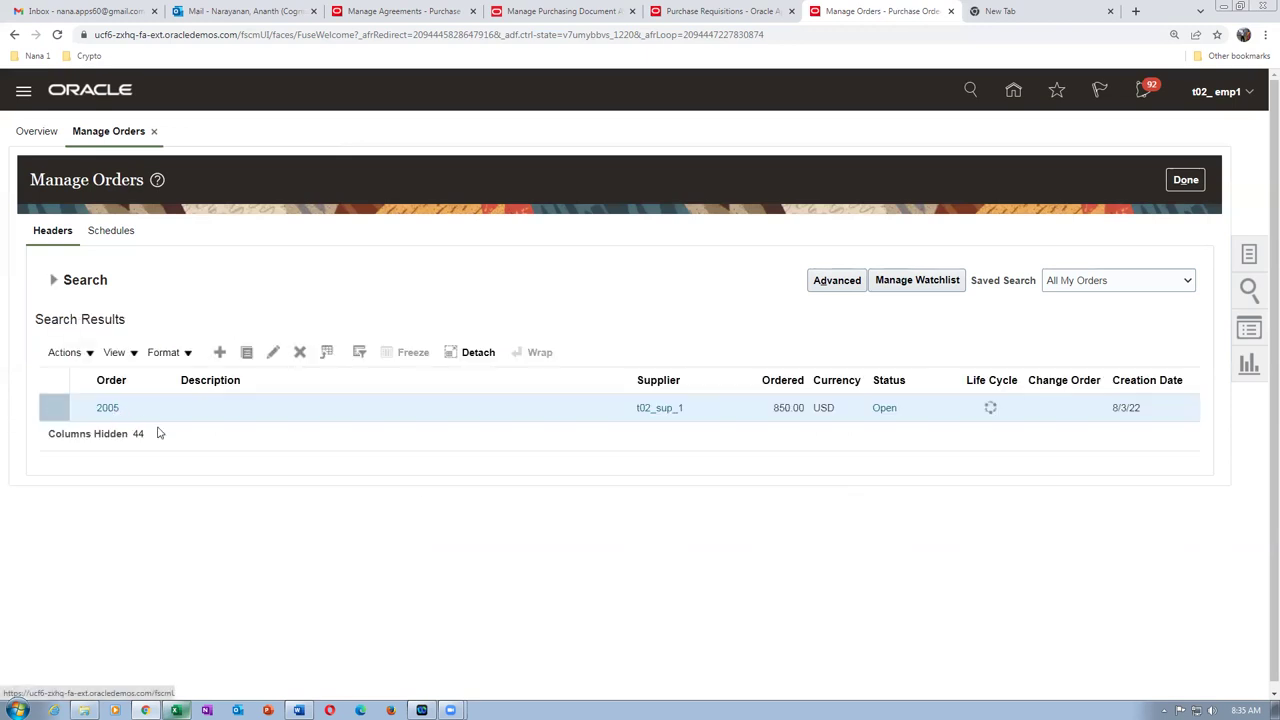
# - Open the repriced purchase order, examine its source agreement, totals and line price, and return to the order search
pyautogui.click(107, 408)
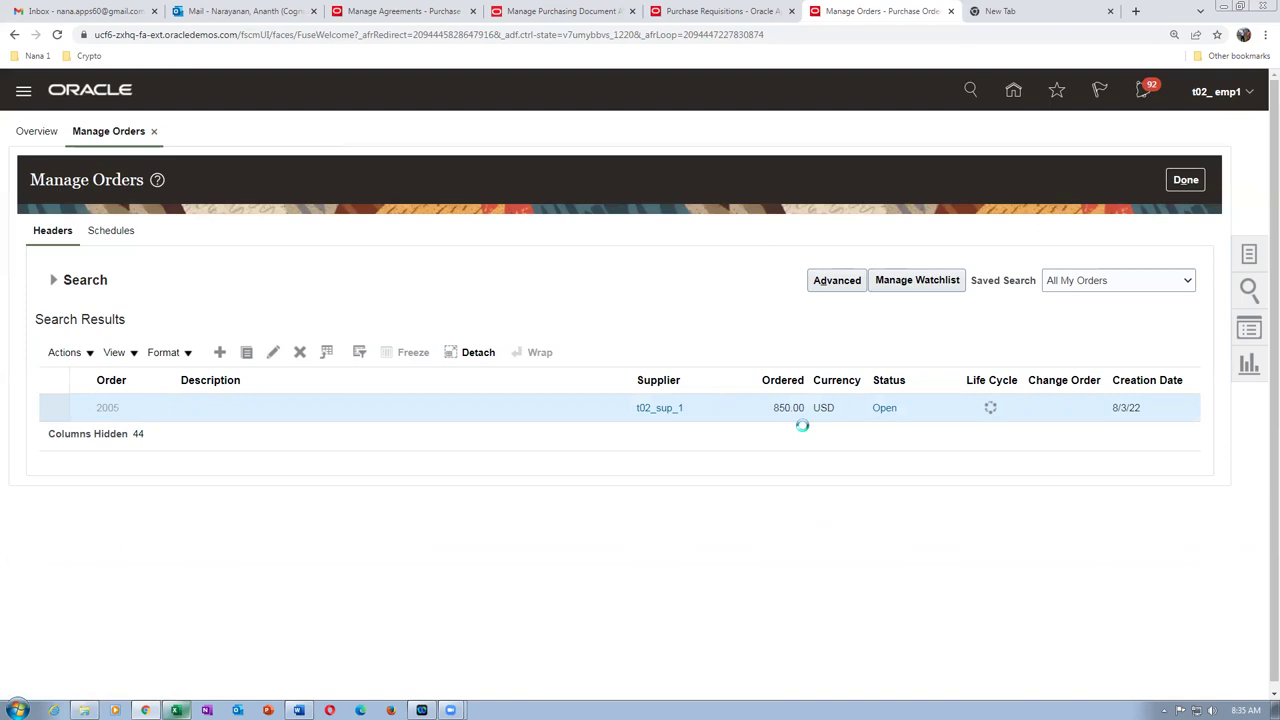
pyautogui.scroll(-5, 804, 430)
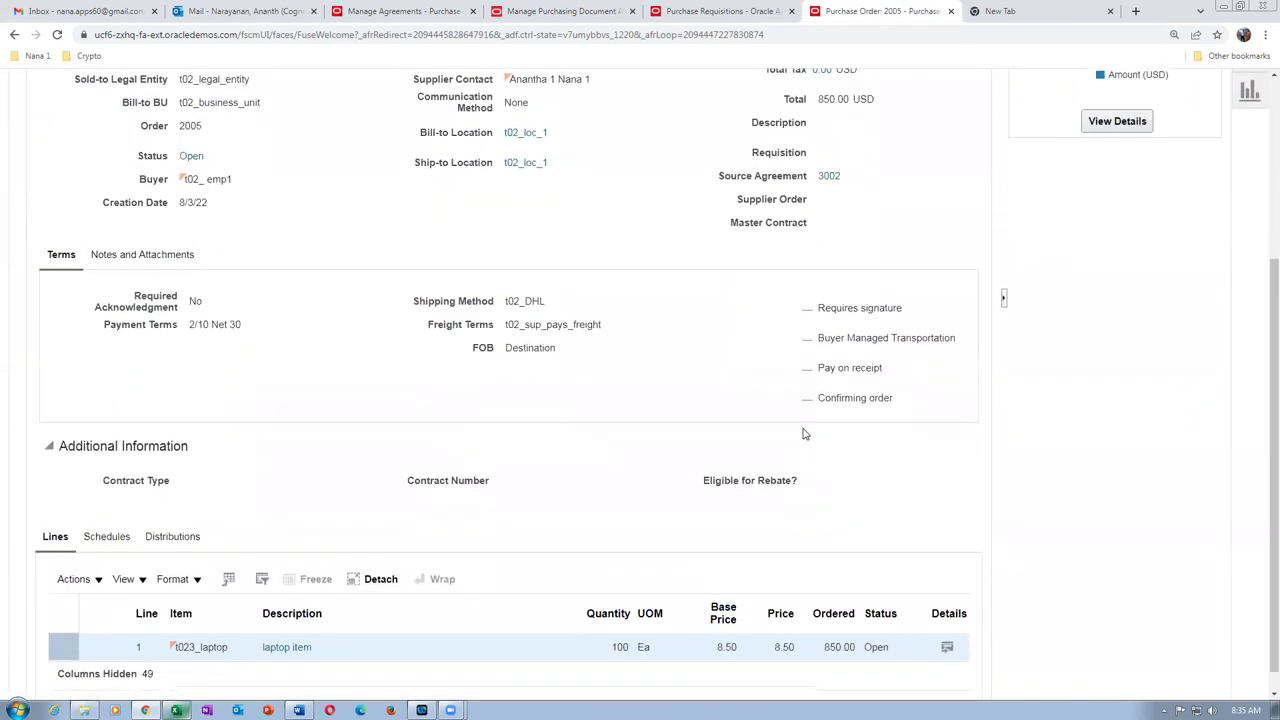
pyautogui.scroll(-1, 804, 433)
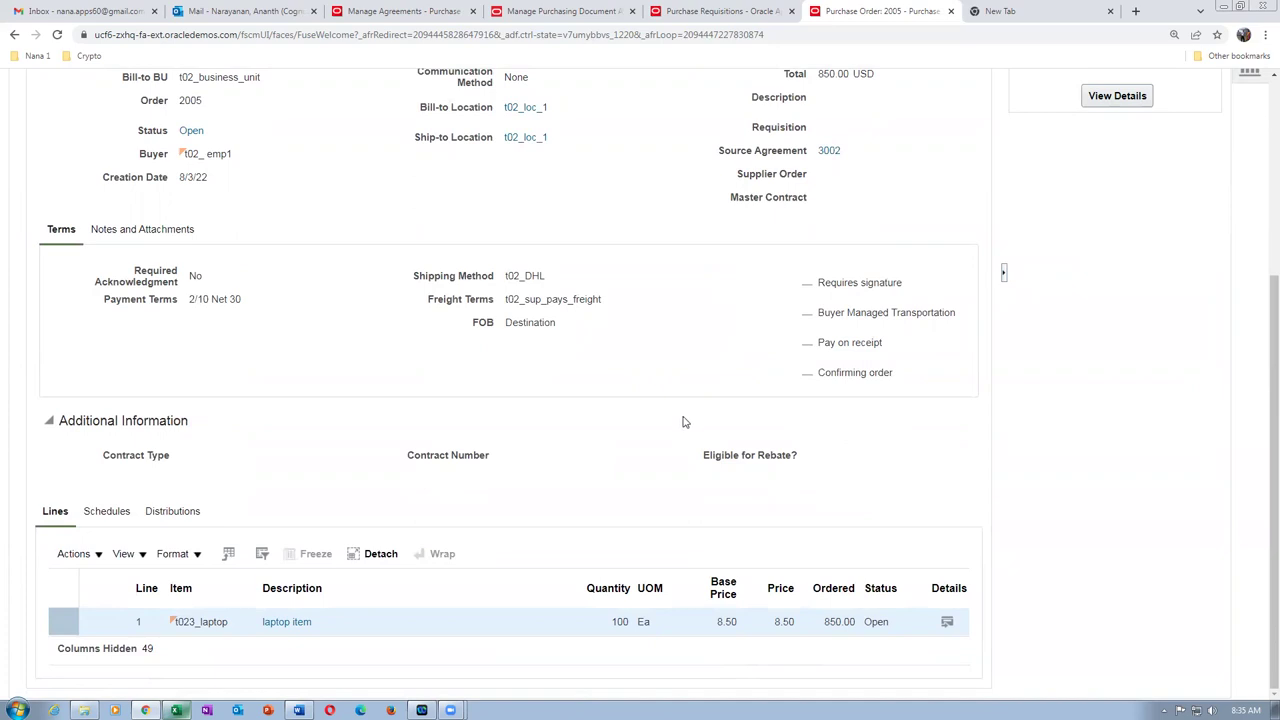
pyautogui.scroll(3, 683, 422)
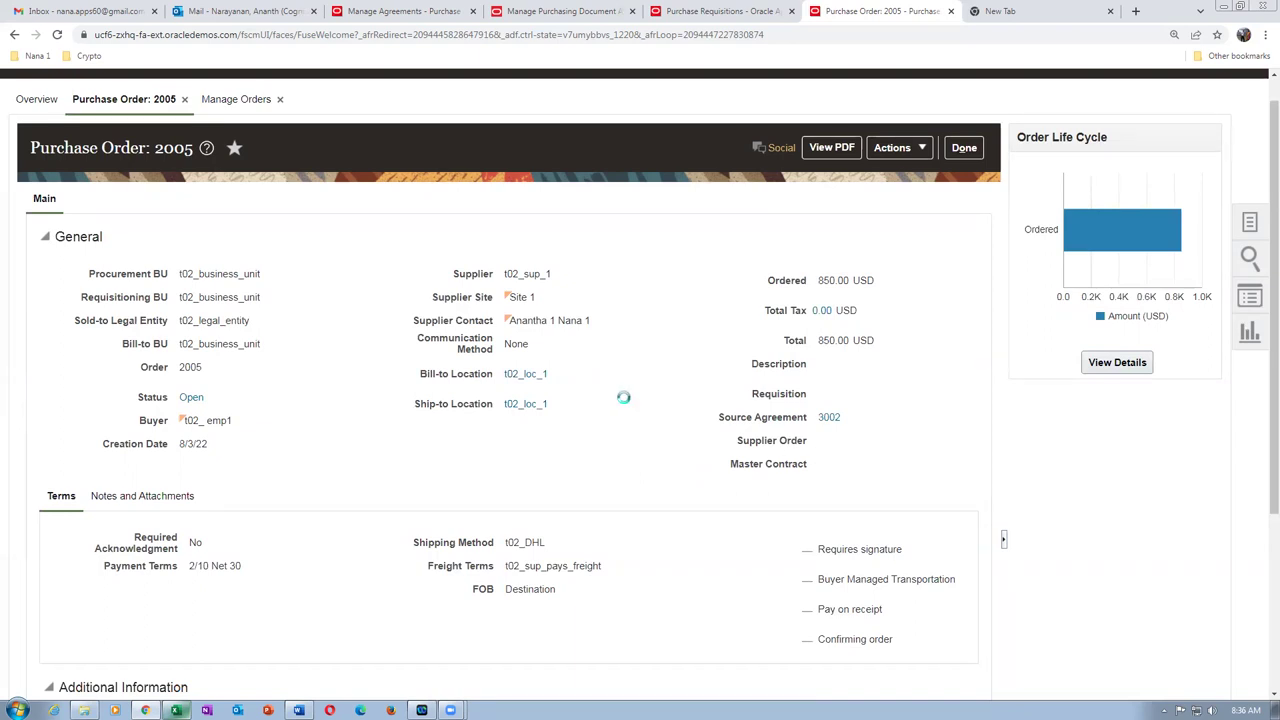
pyautogui.moveTo(1261, 462); pyautogui.dragTo(1261, 623)
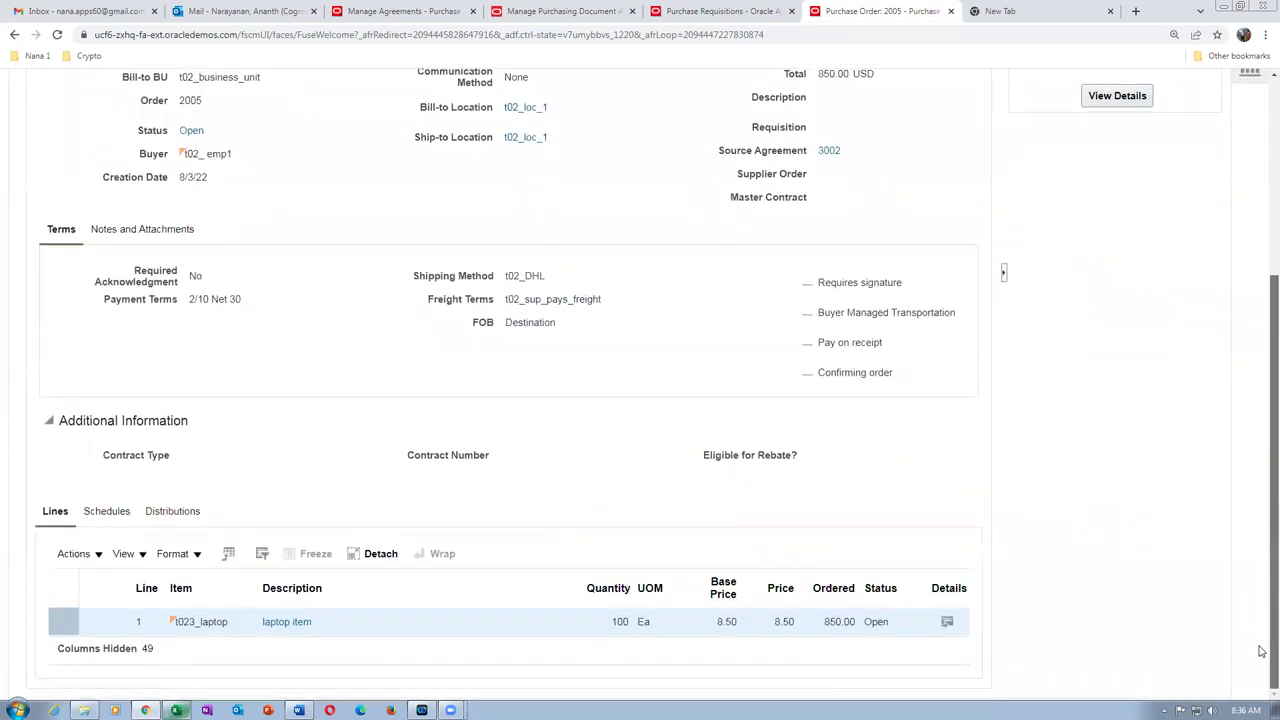
pyautogui.moveTo(1262, 651); pyautogui.dragTo(1262, 387)
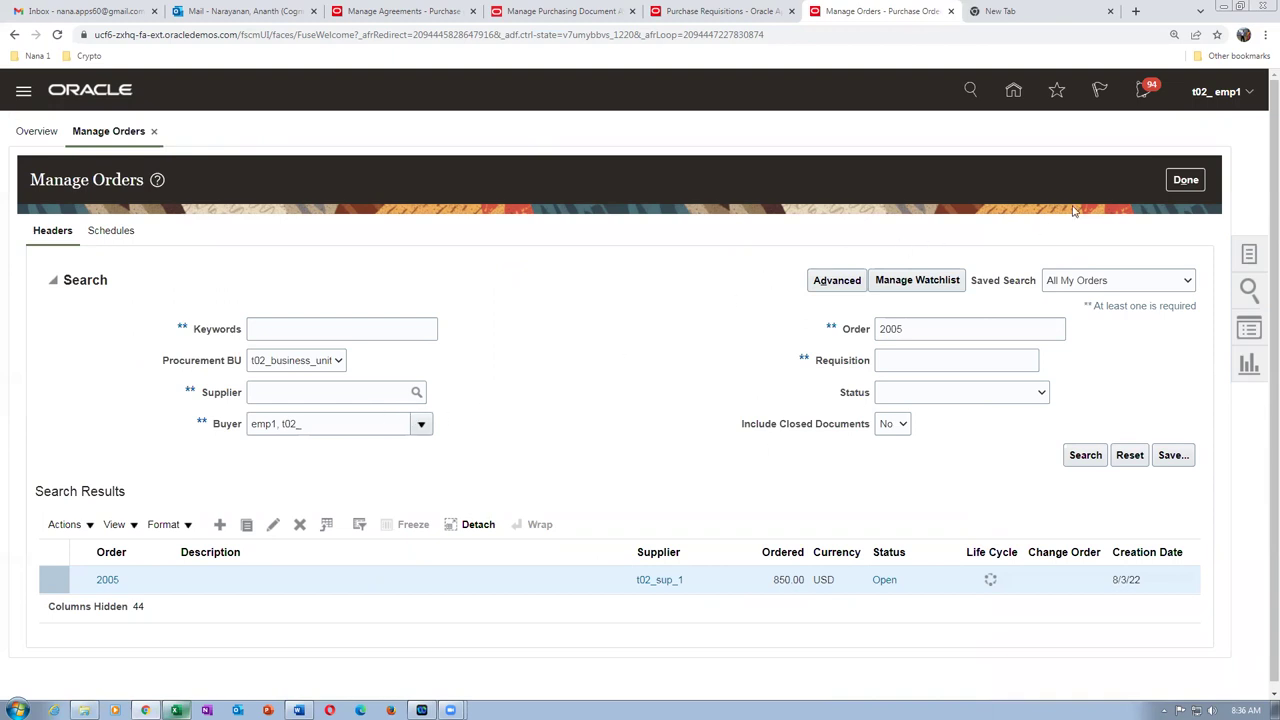
# - Leave the order search and create a standard purchase order in USD with t02_sup_1 as the supplier
pyautogui.click(1185, 180)
pyautogui.click(1250, 256)
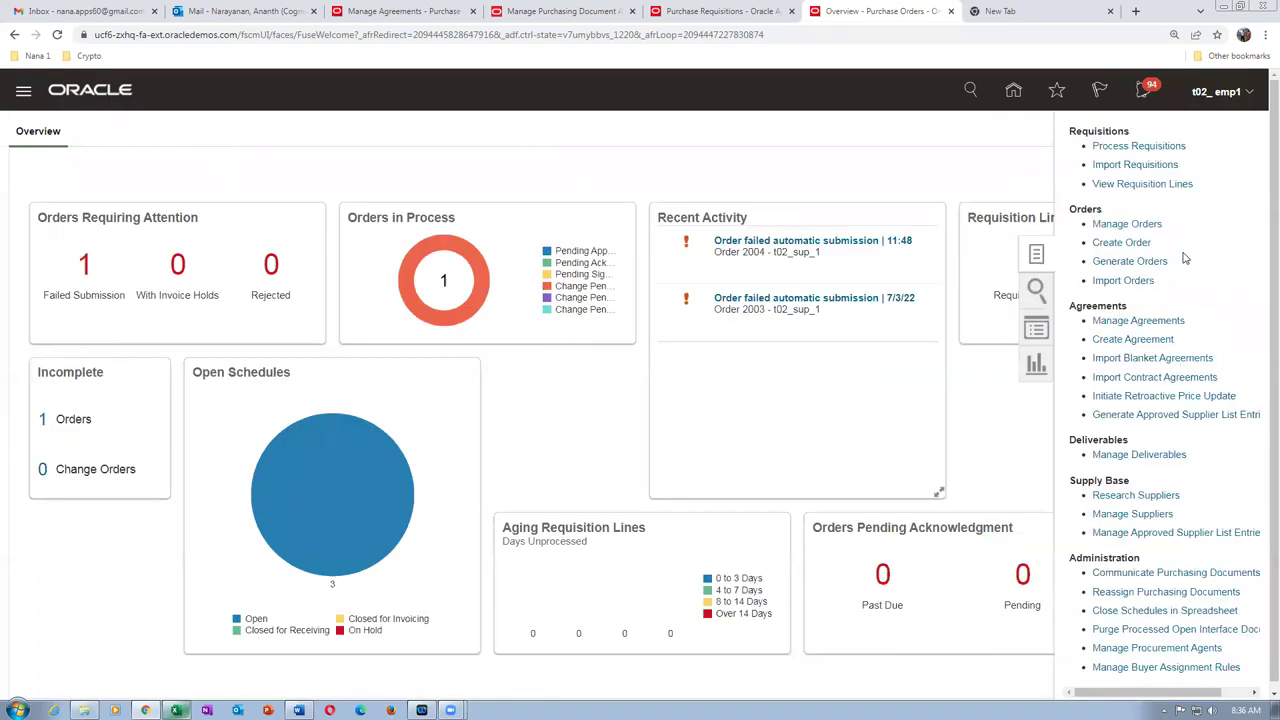
pyautogui.click(1121, 242)
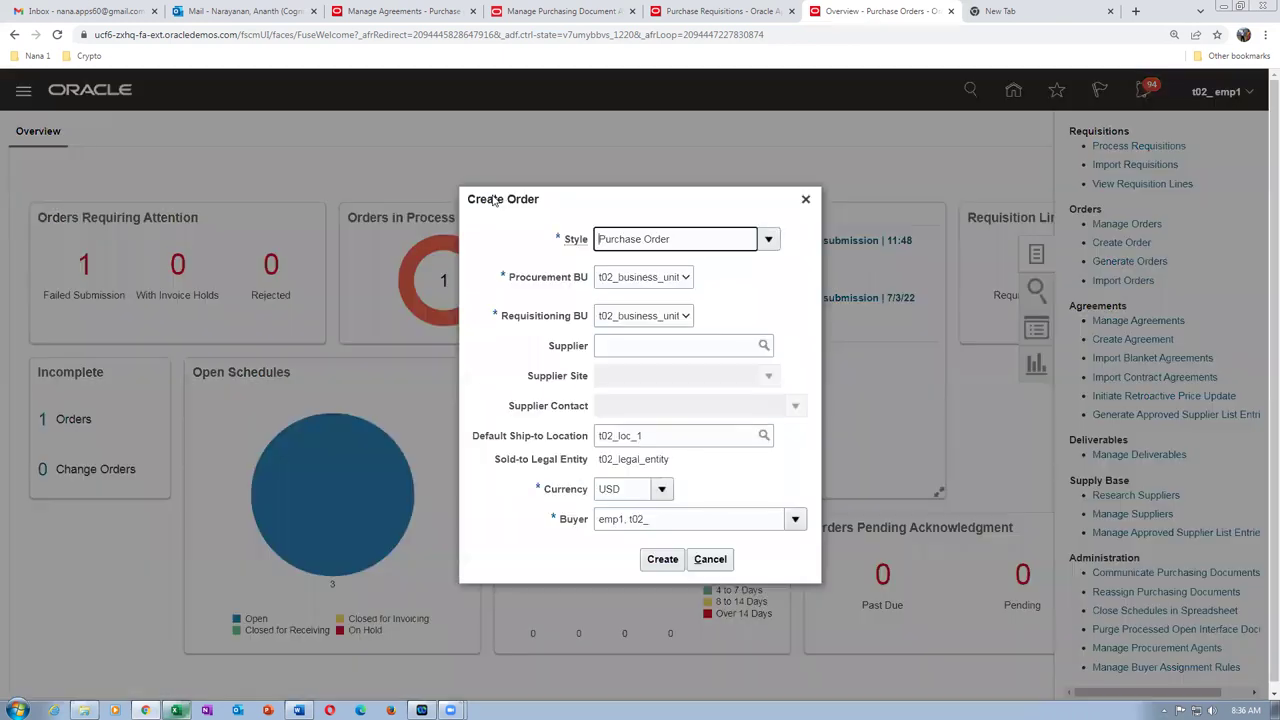
pyautogui.click(656, 552)
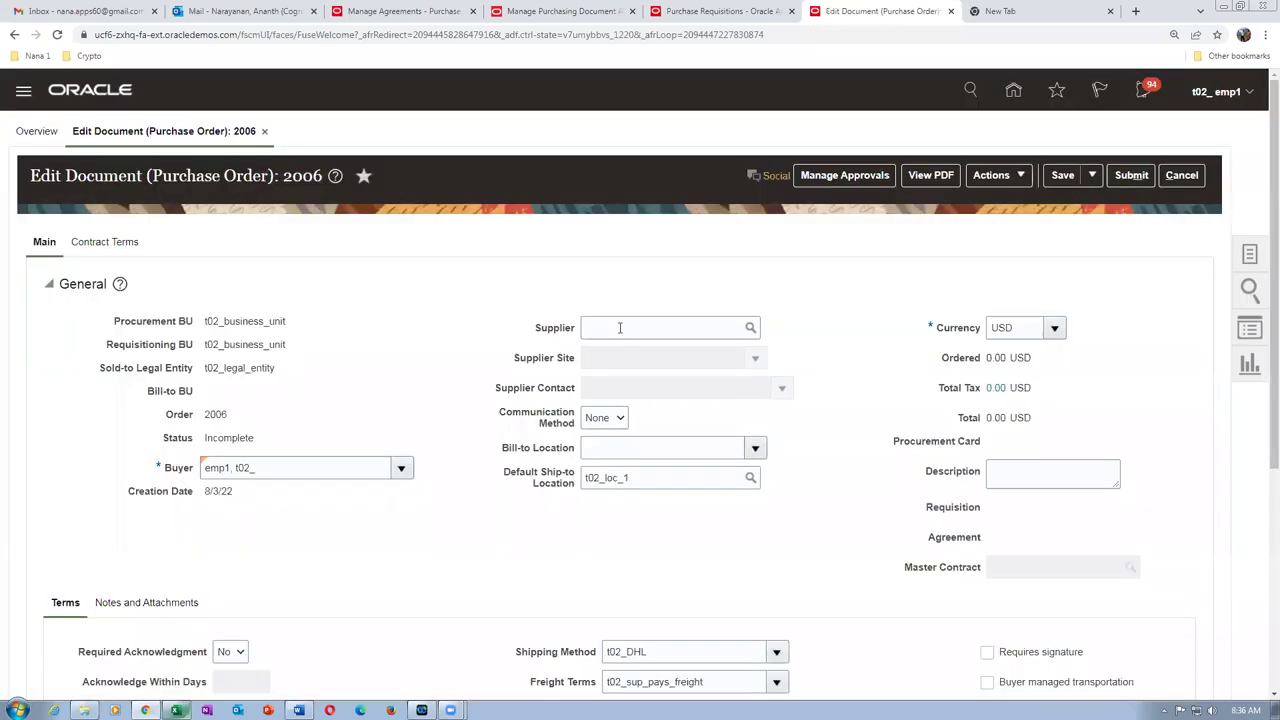
pyautogui.click(622, 328)
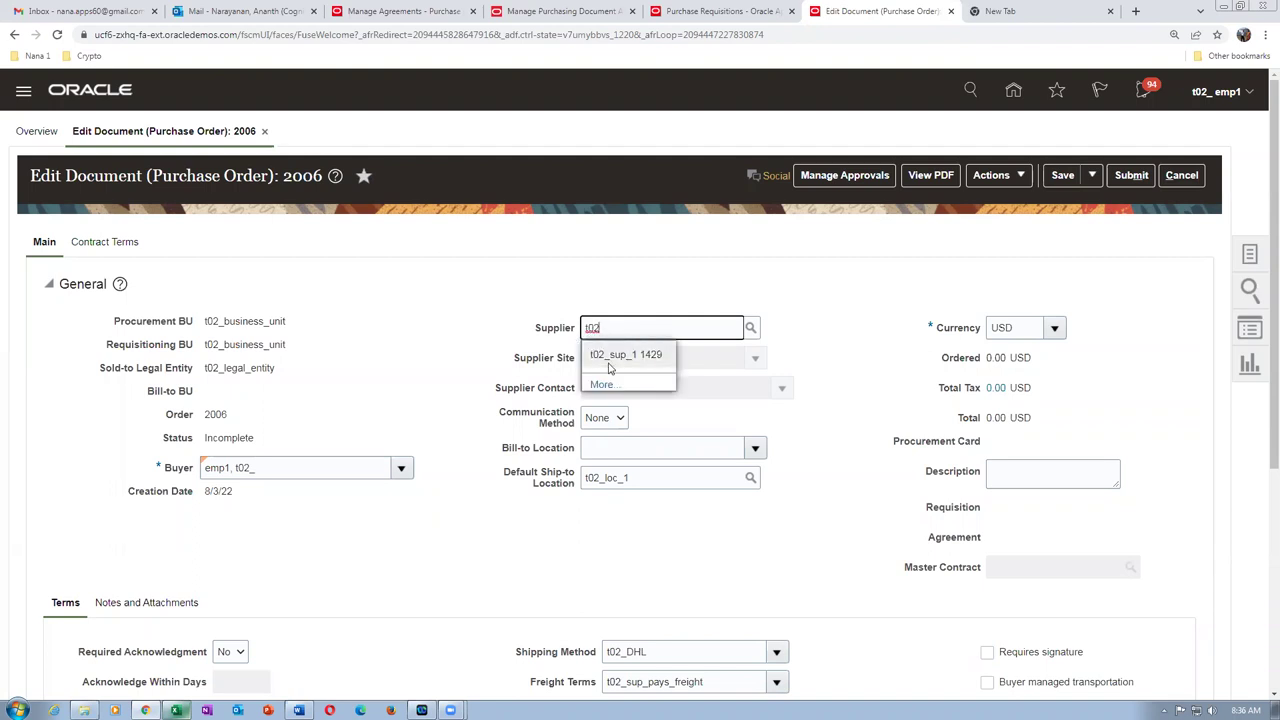
pyautogui.click(610, 366)
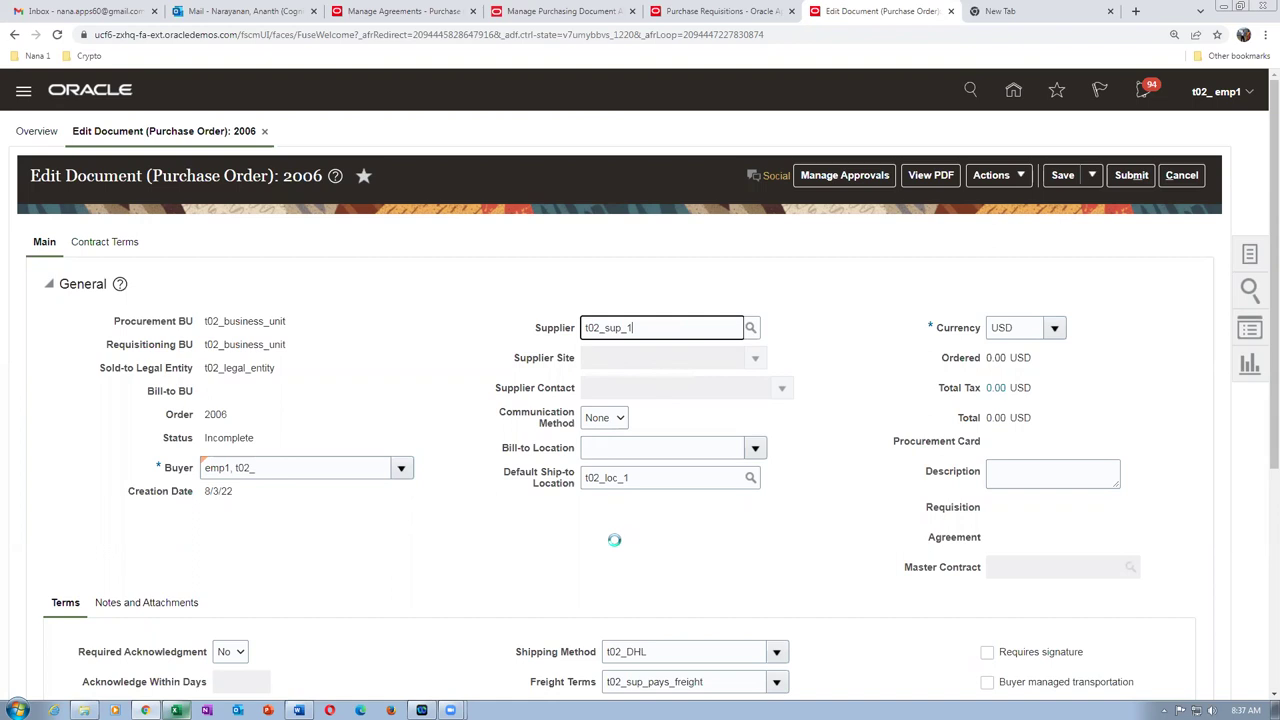
# - Add a goods line to the purchase order for item t02_expense_item with a quantity of 100
pyautogui.scroll(-3, 632, 545)
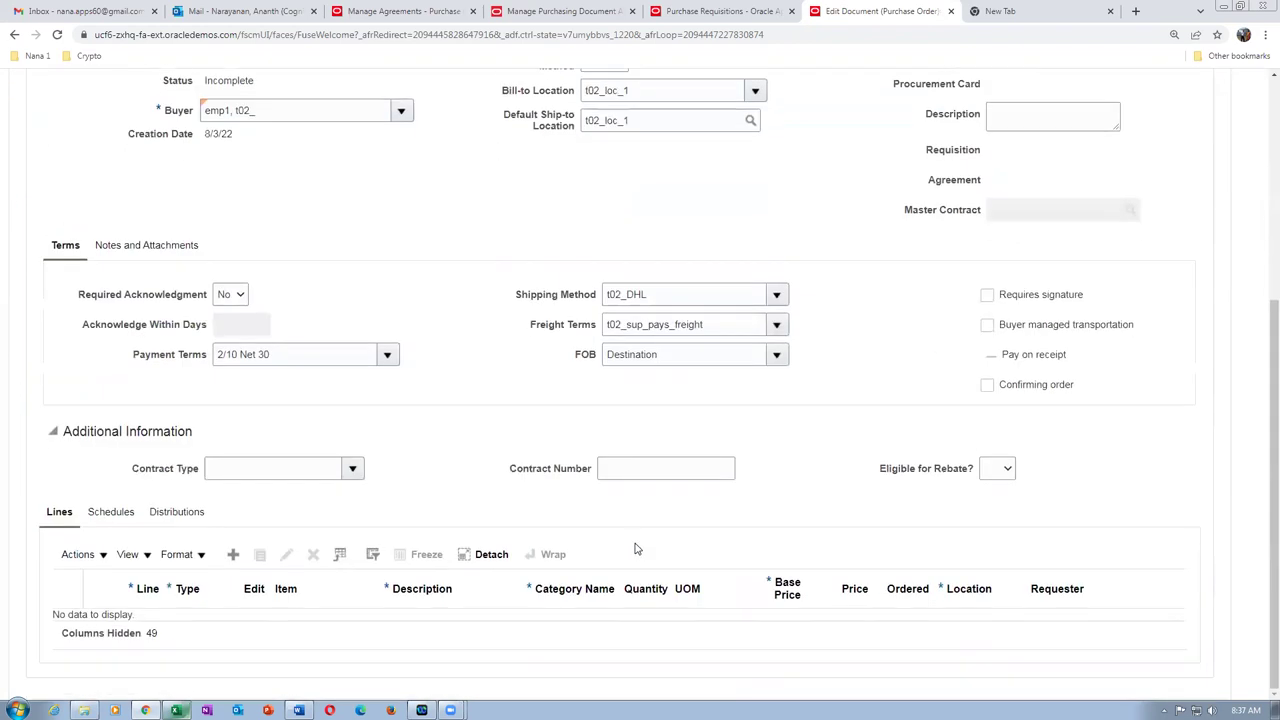
pyautogui.click(233, 554)
pyautogui.click(324, 624)
pyautogui.write('t02')
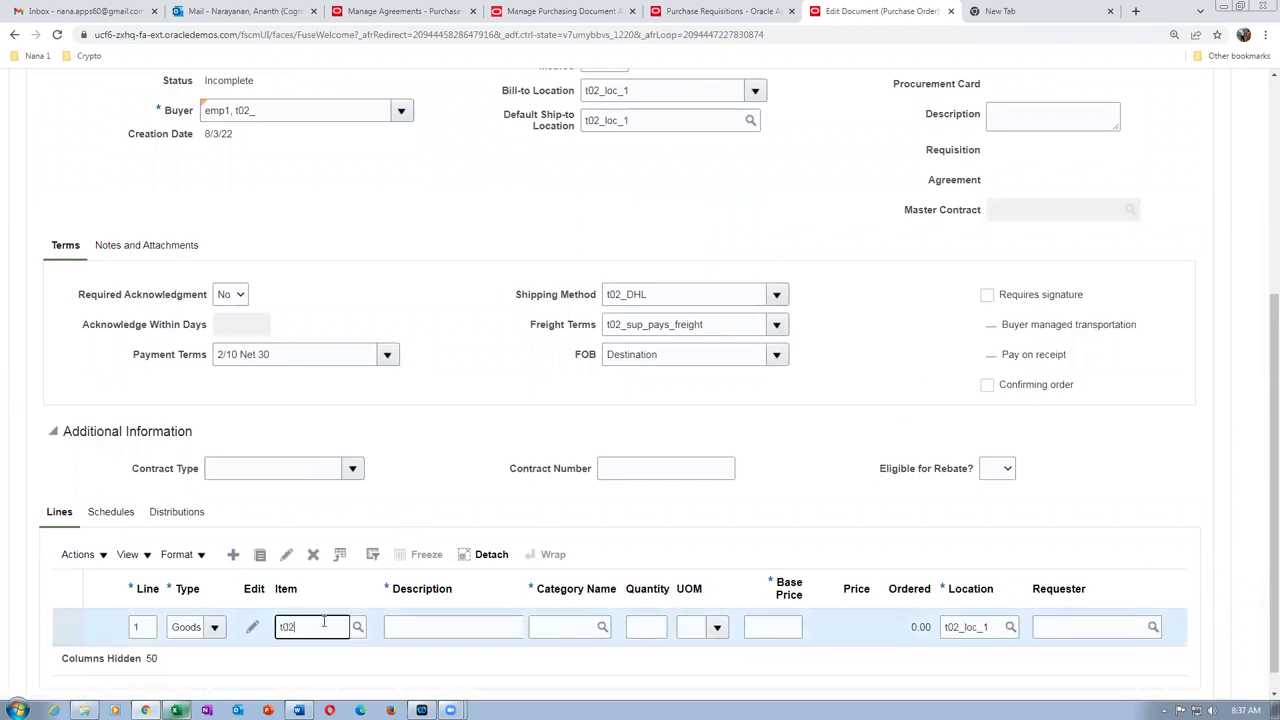
pyautogui.write('_')
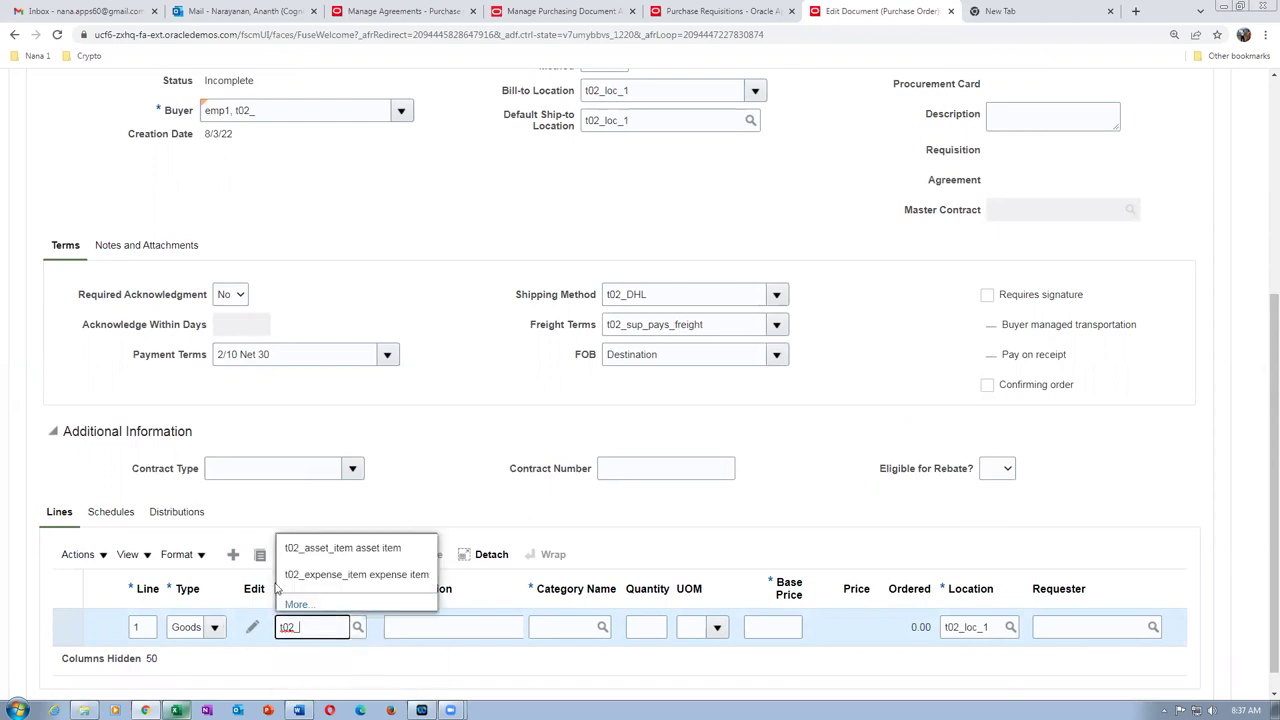
pyautogui.click(337, 575)
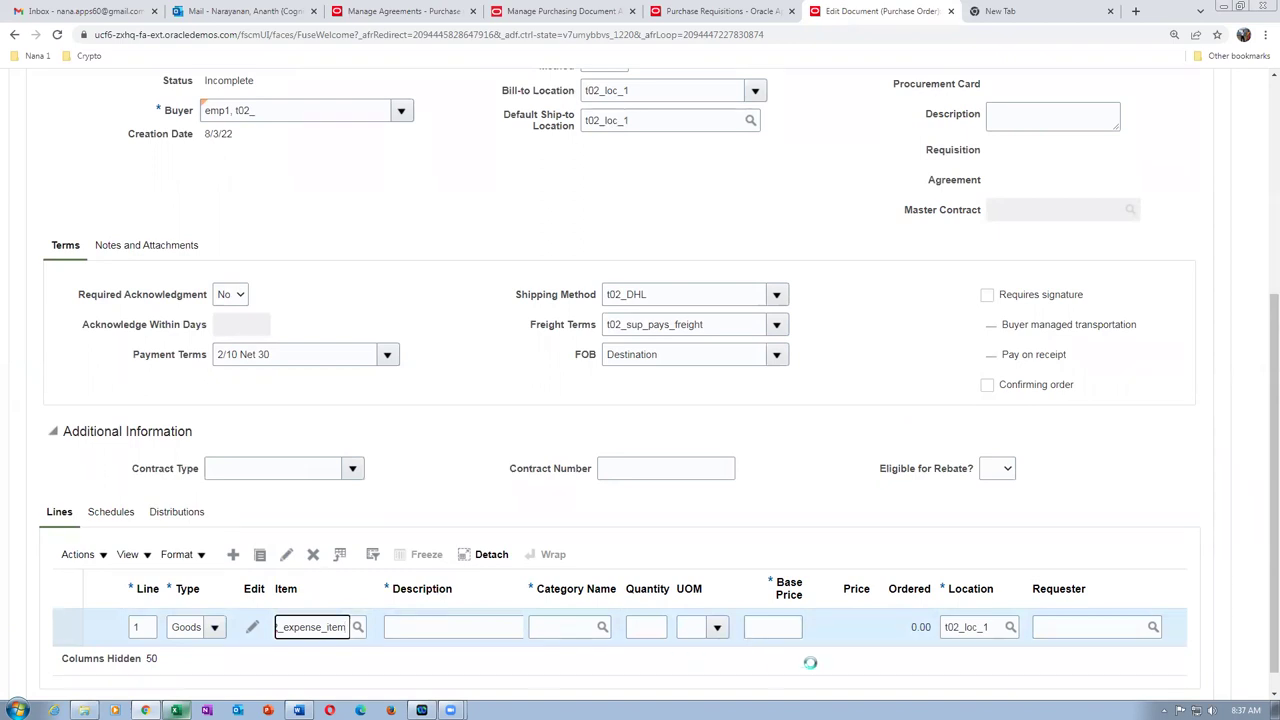
pyautogui.click(646, 630)
pyautogui.write('1')
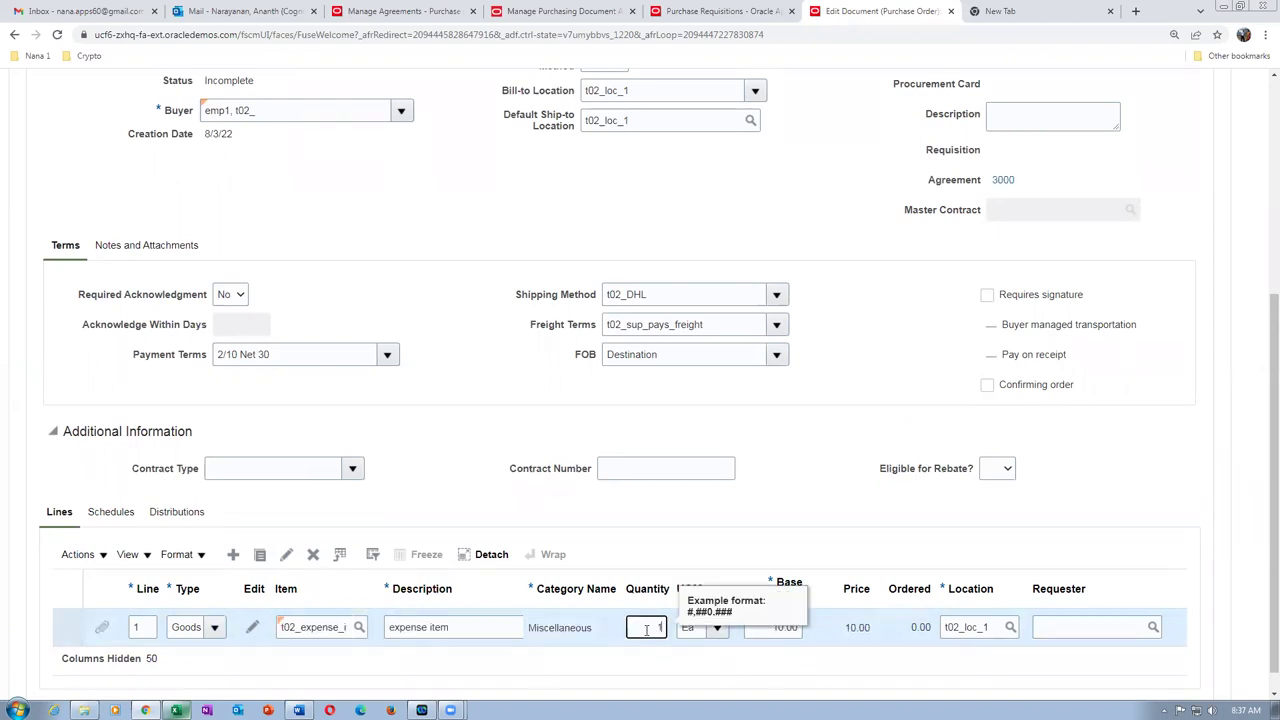
pyautogui.write('00')
pyautogui.press('Tab')
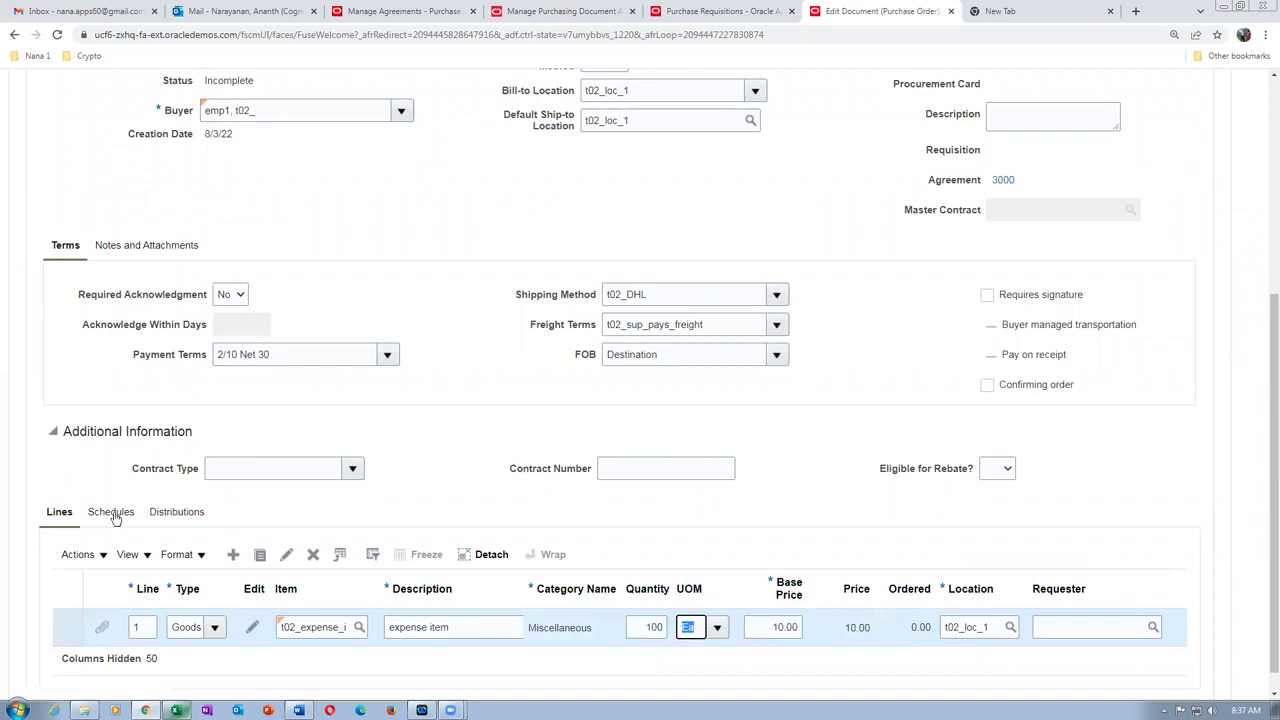
# - Set the line schedule's requested delivery date to 8/3/22 and save the purchase order
pyautogui.click(110, 511)
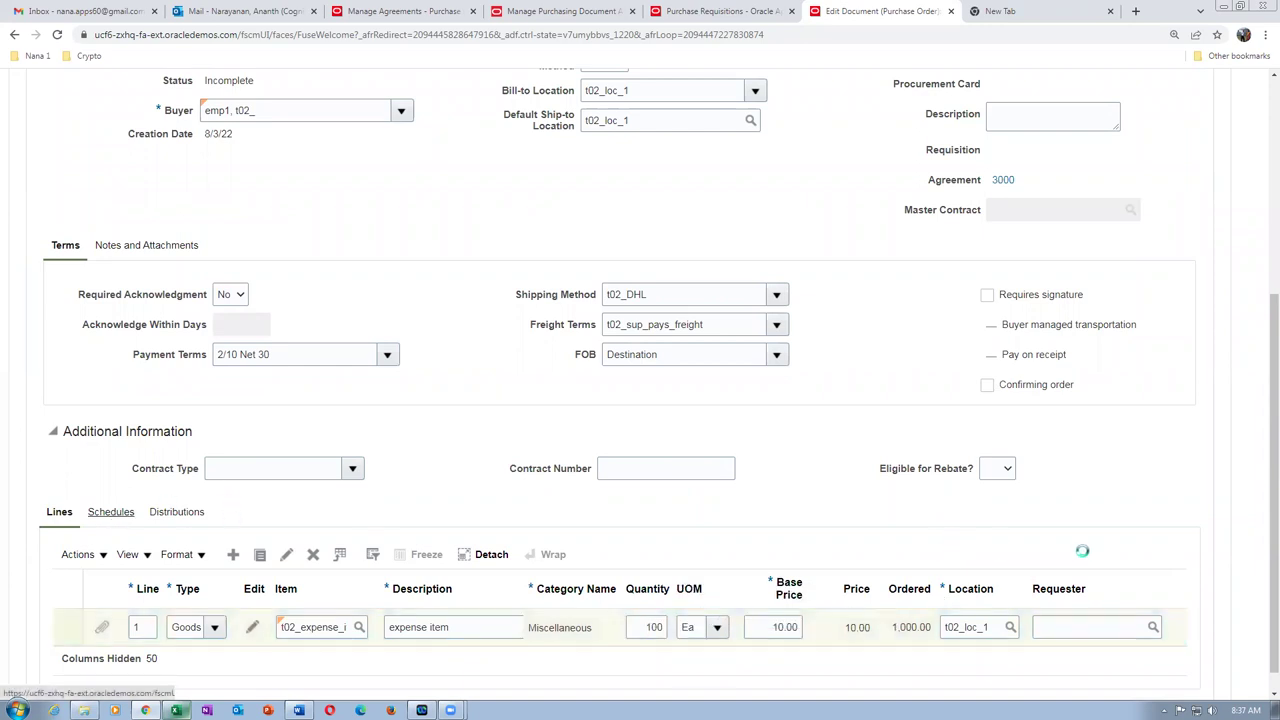
pyautogui.click(1055, 632)
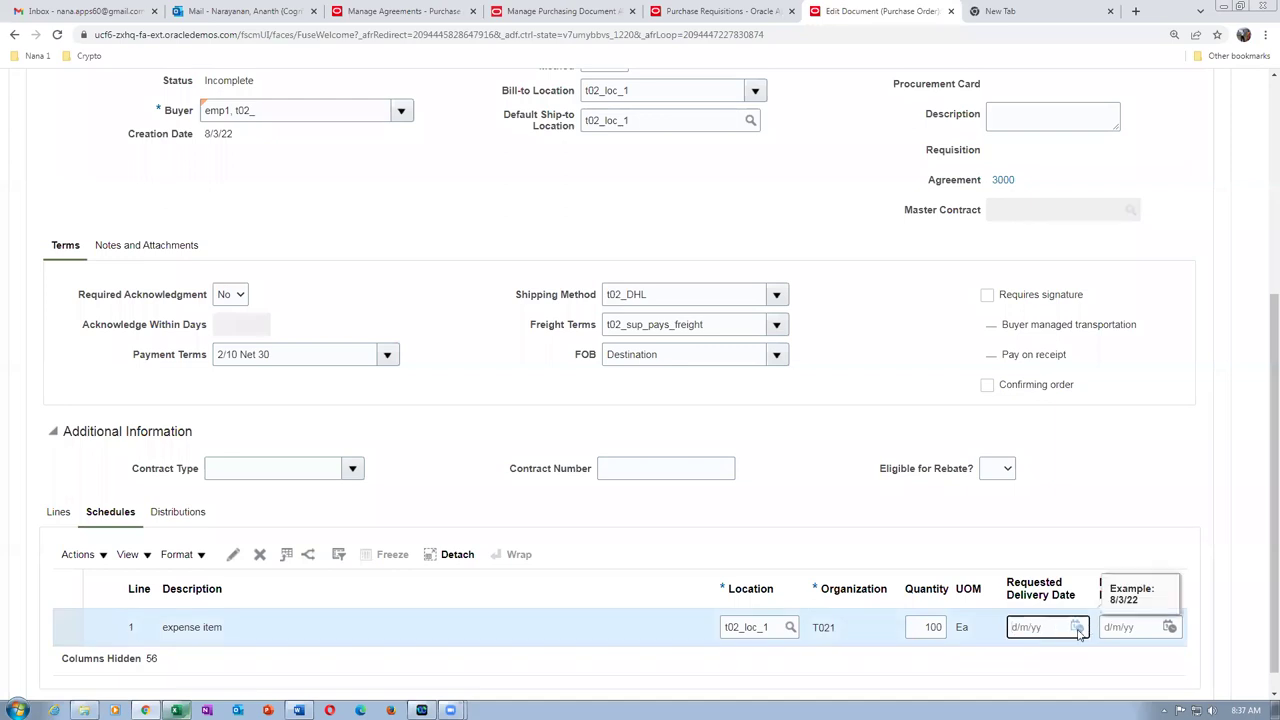
pyautogui.click(1077, 628)
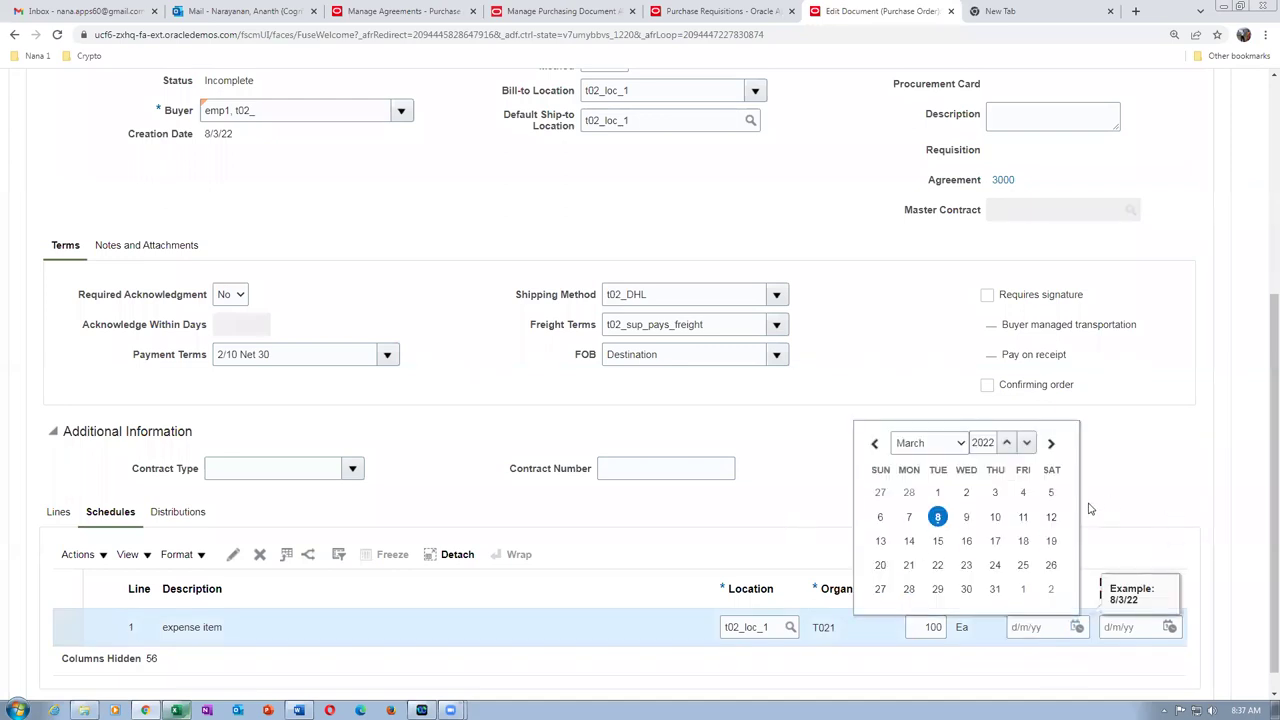
pyautogui.click(937, 517)
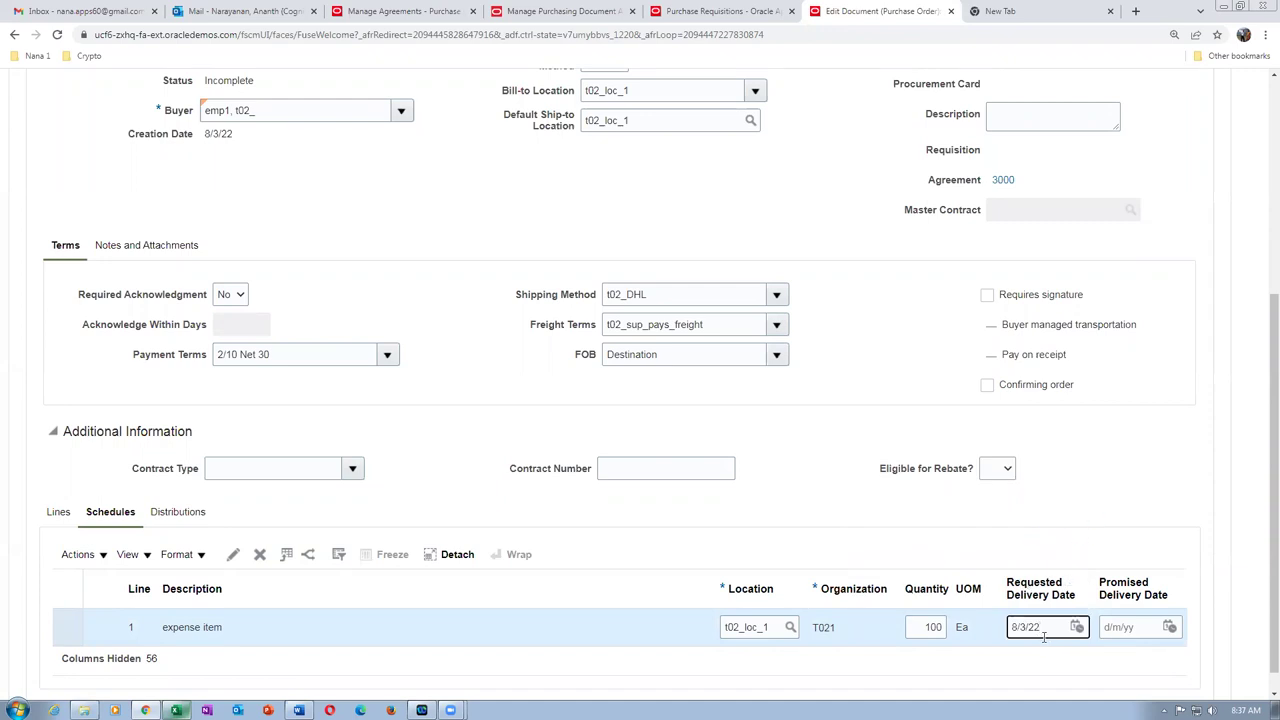
pyautogui.scroll(3, 849, 491)
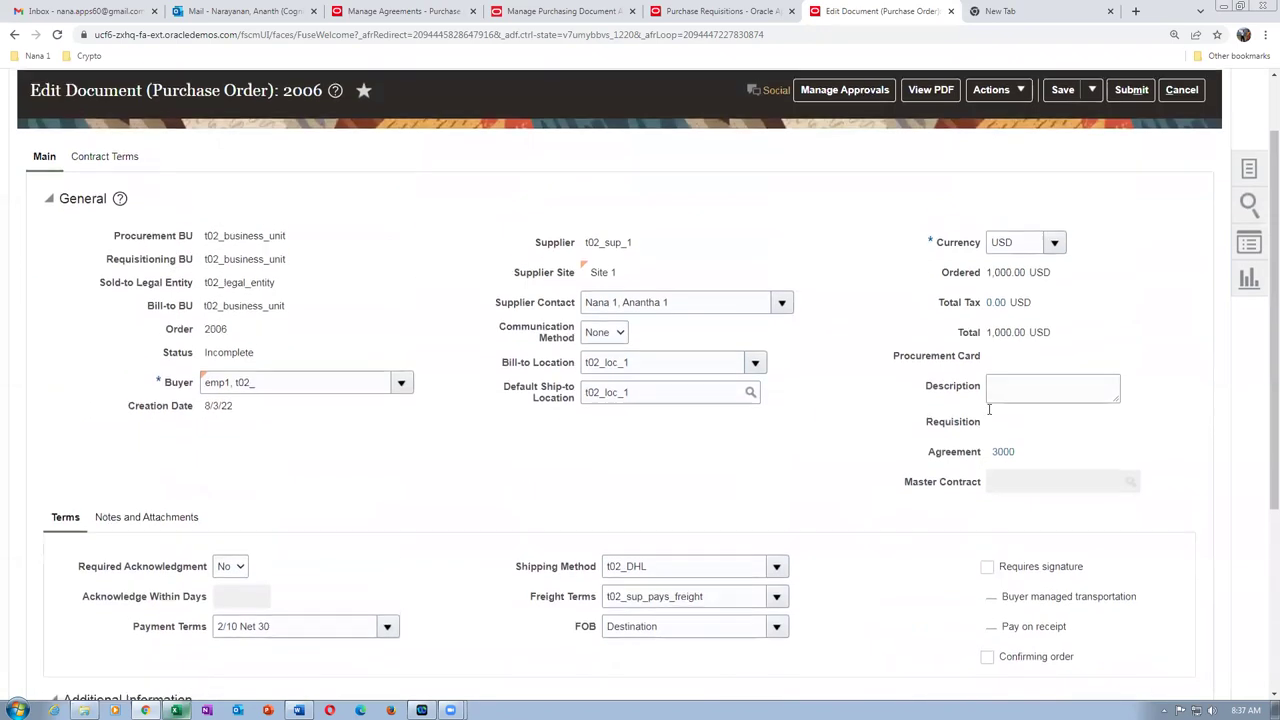
pyautogui.scroll(2, 989, 409)
pyautogui.click(1063, 175)
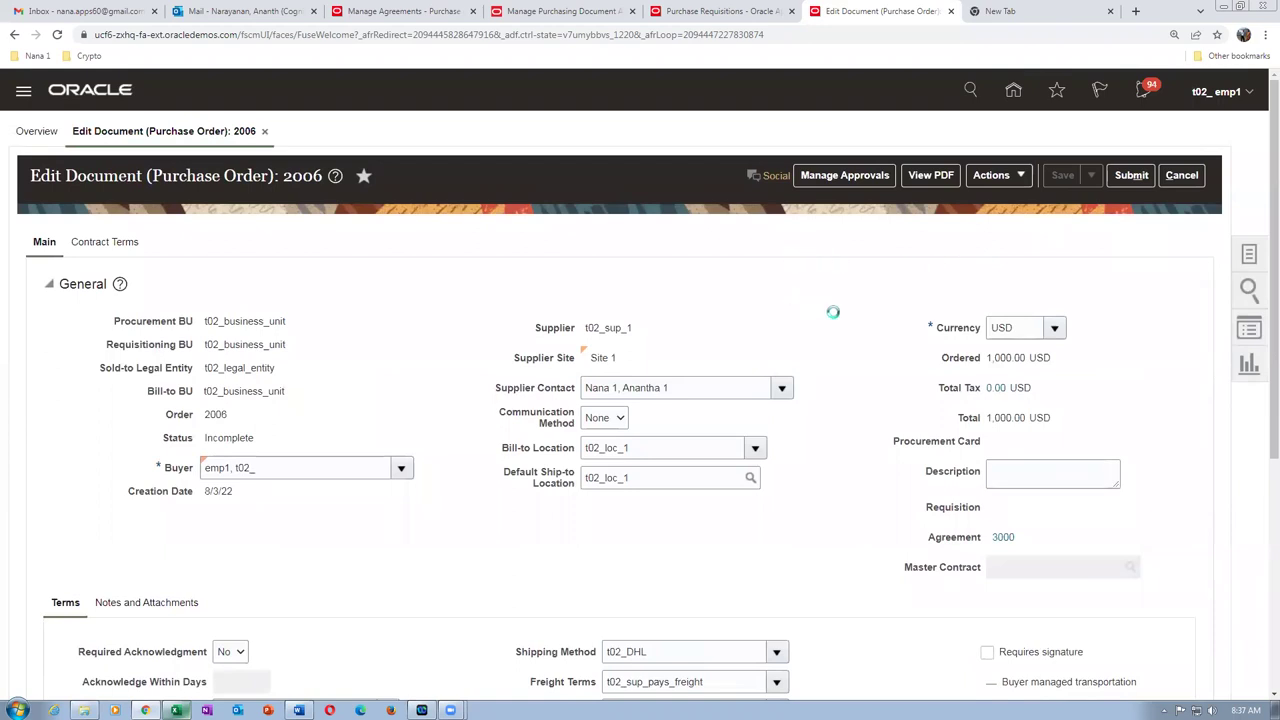
# - Validate the saved purchase order for errors and dismiss the confirmation
pyautogui.scroll(-4, 863, 330)
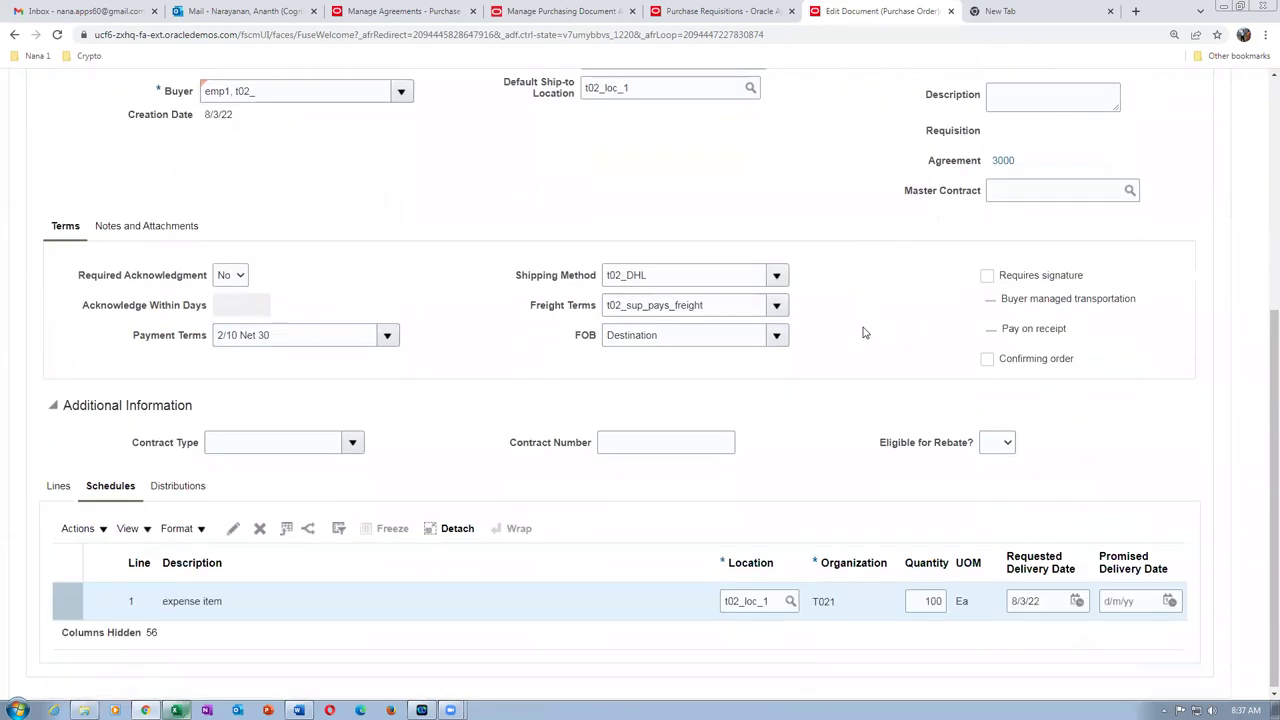
pyautogui.scroll(4, 864, 332)
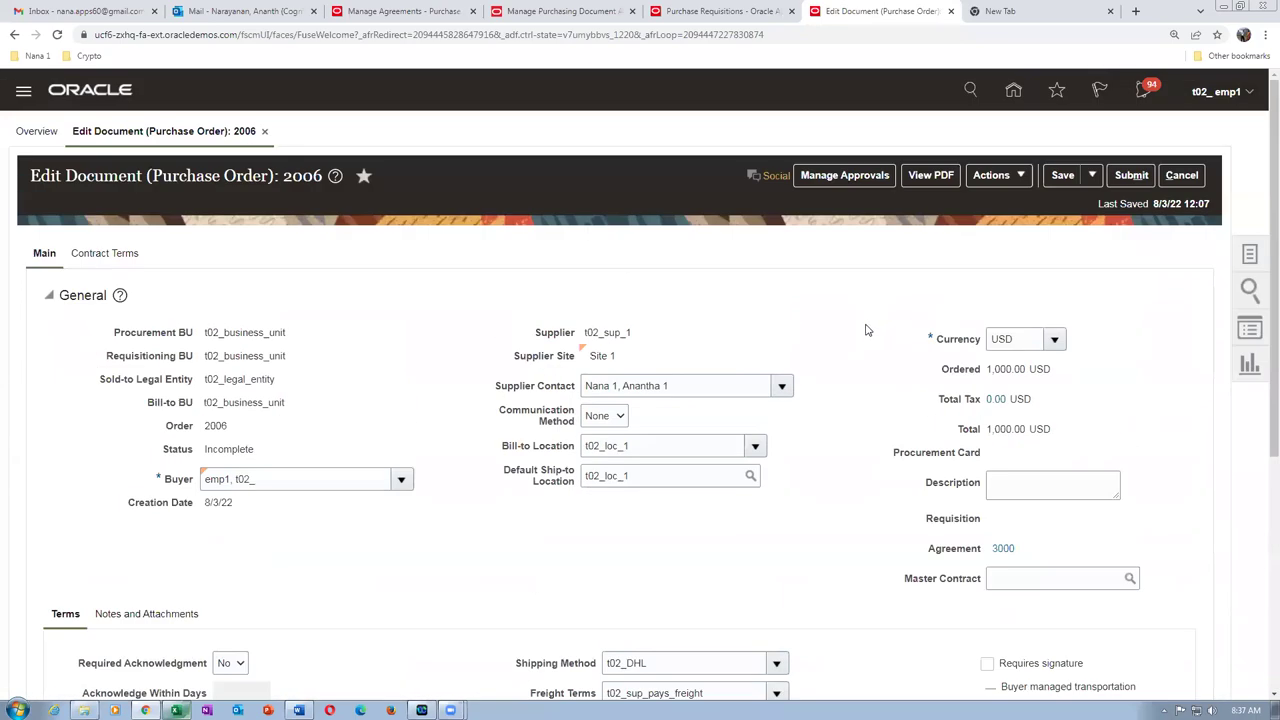
pyautogui.click(1014, 177)
pyautogui.click(1010, 203)
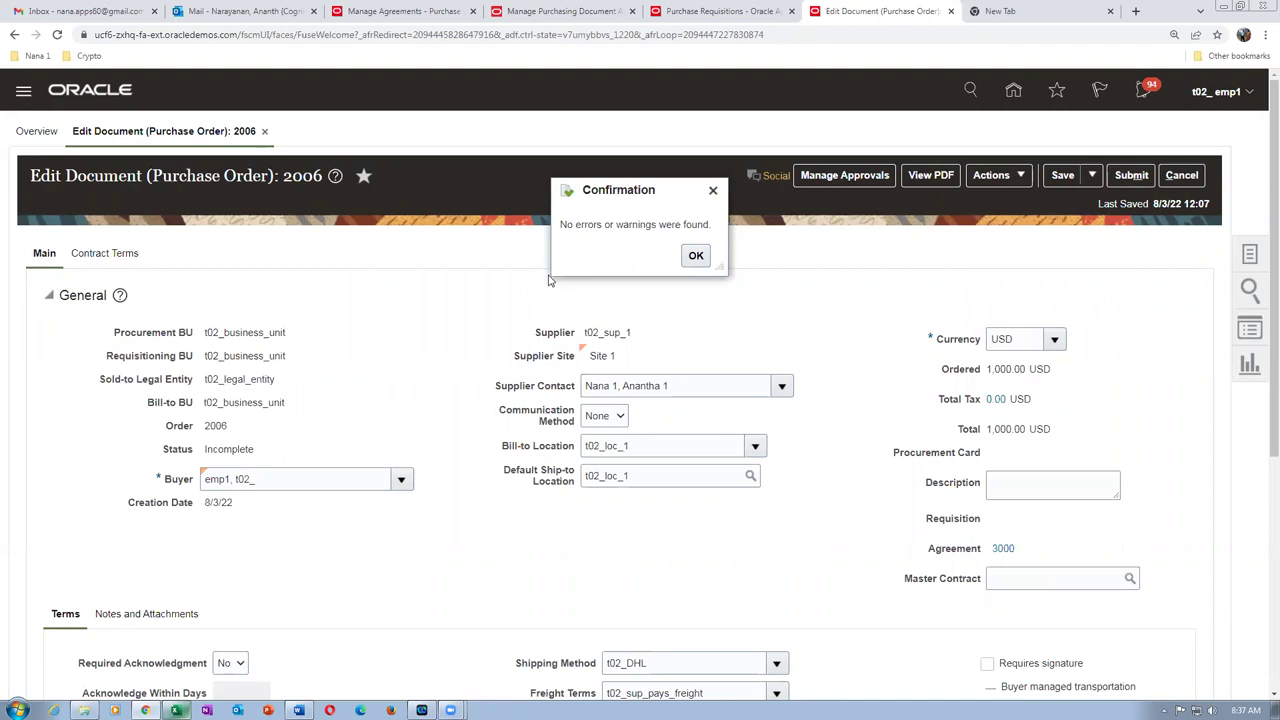
pyautogui.click(694, 257)
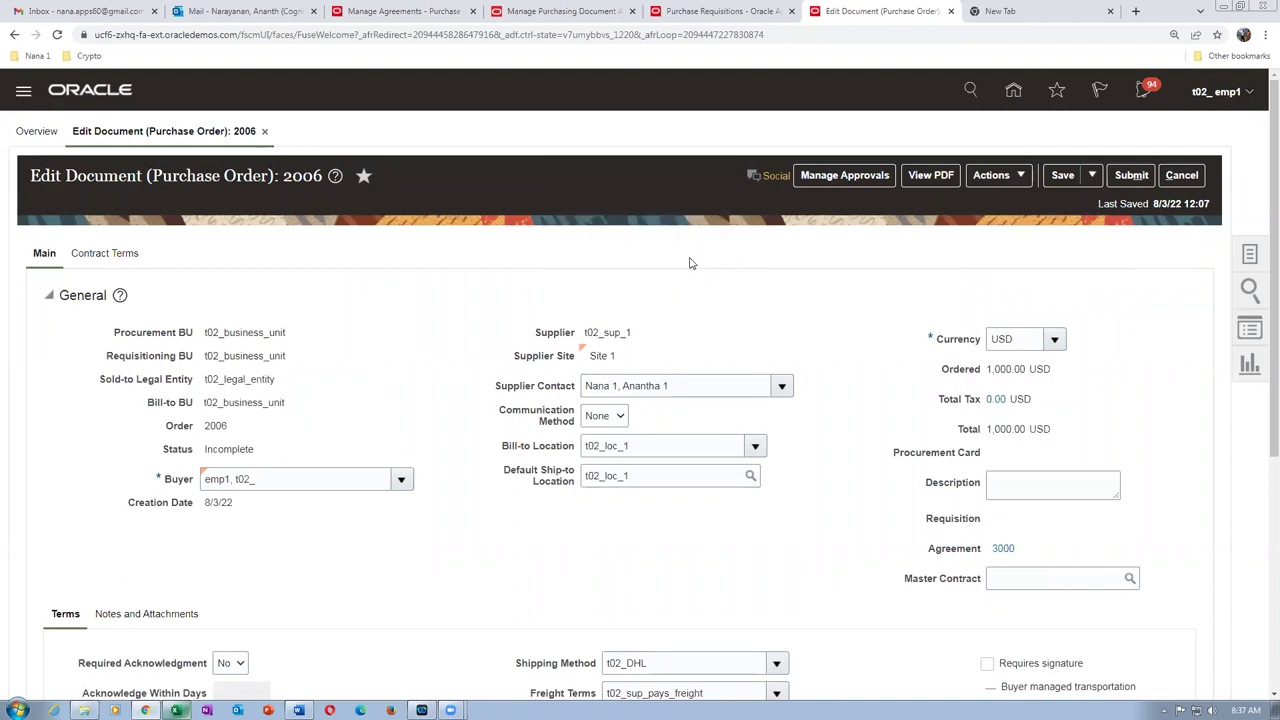
# - Open the expense item line's distribution details and examine the PO accrual account and its segments
pyautogui.scroll(-3, 680, 351)
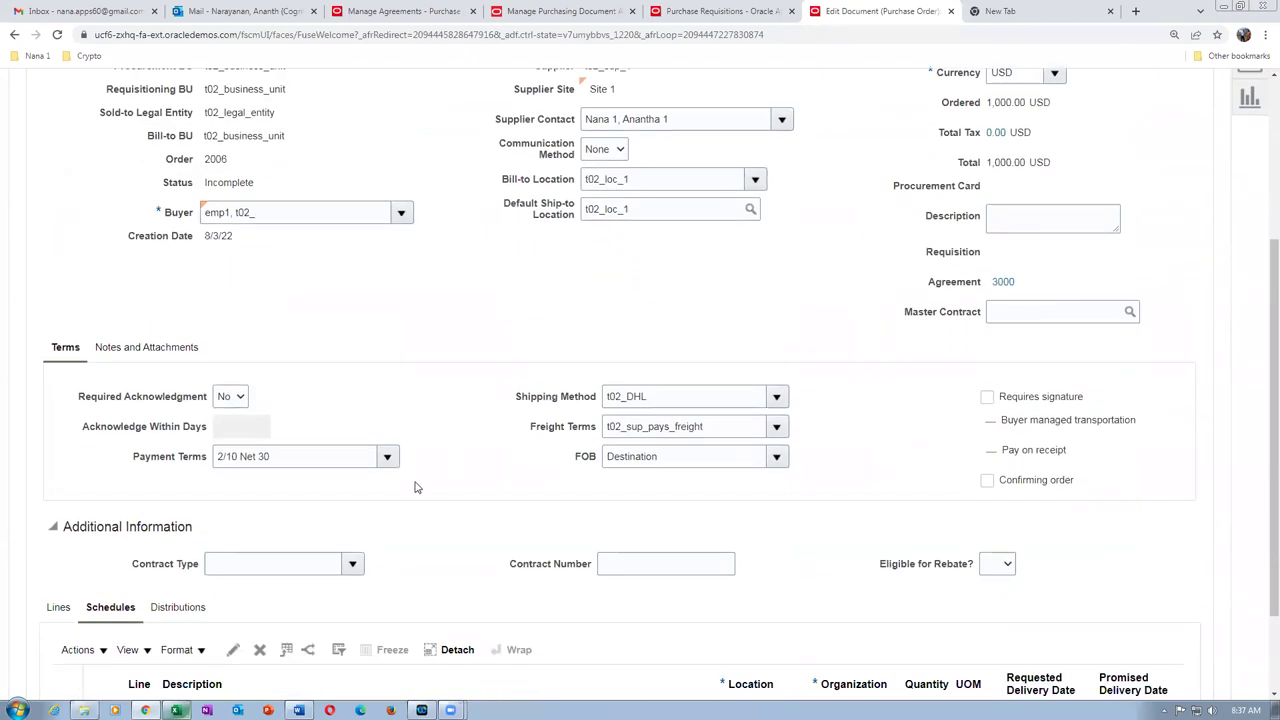
pyautogui.click(172, 612)
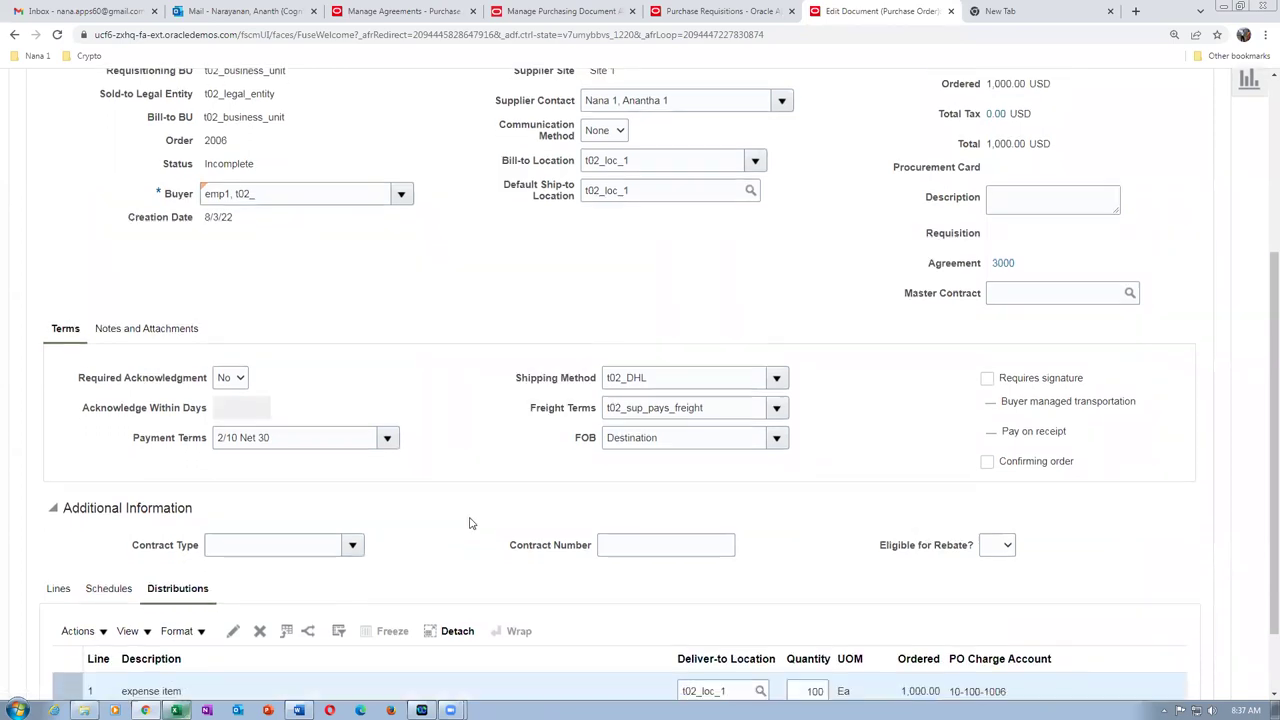
pyautogui.scroll(-1, 140, 648)
pyautogui.click(233, 541)
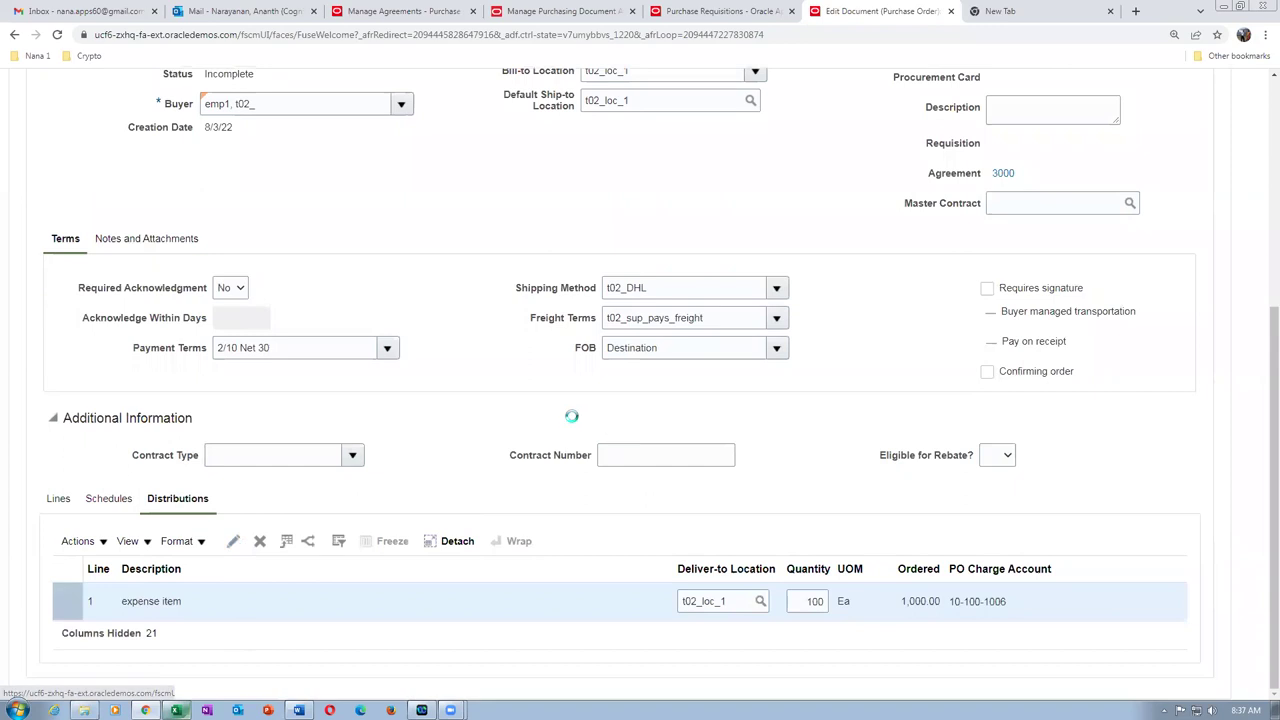
pyautogui.scroll(-3, 514, 360)
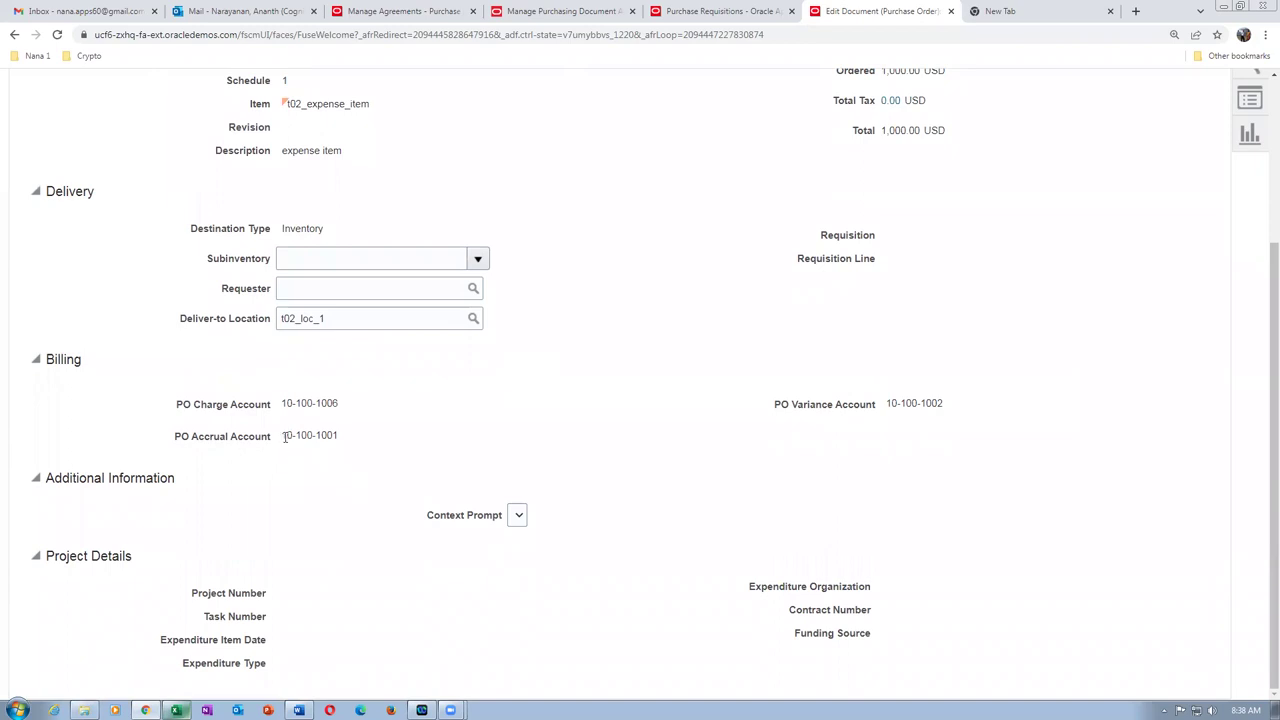
pyautogui.moveTo(287, 435)
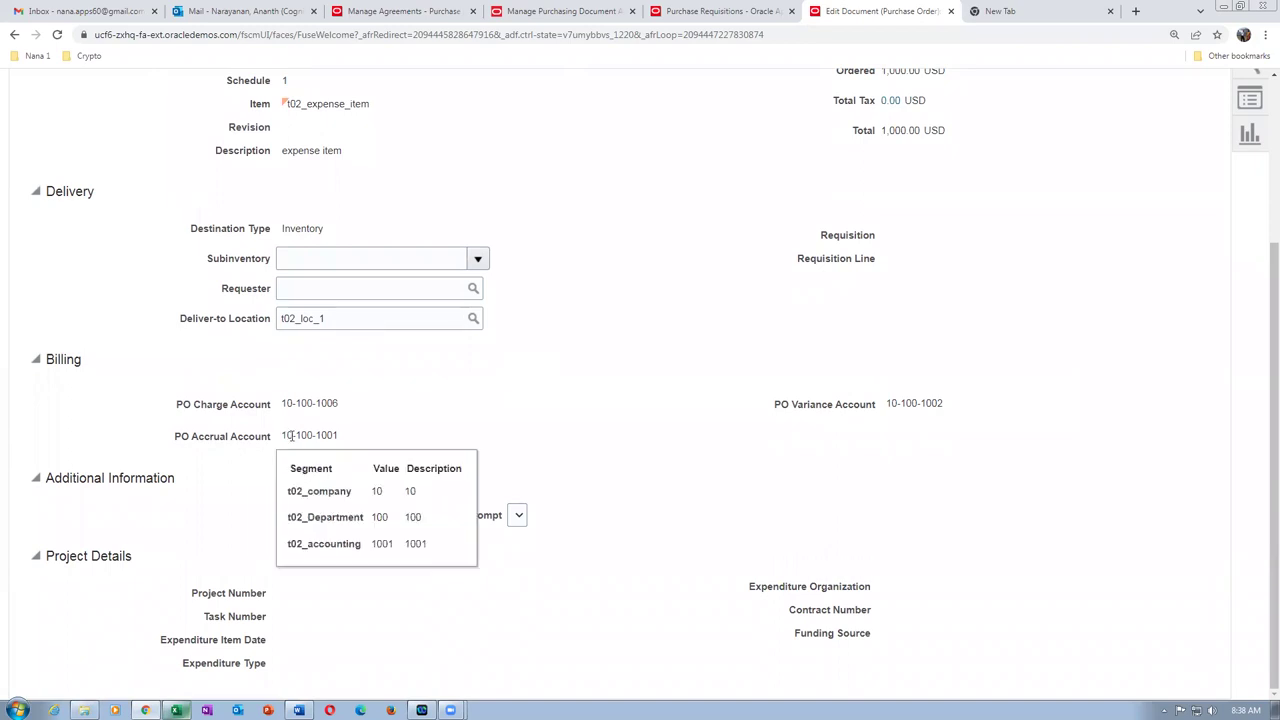
pyautogui.moveTo(290, 435); pyautogui.dragTo(341, 442)
pyautogui.click(580, 454)
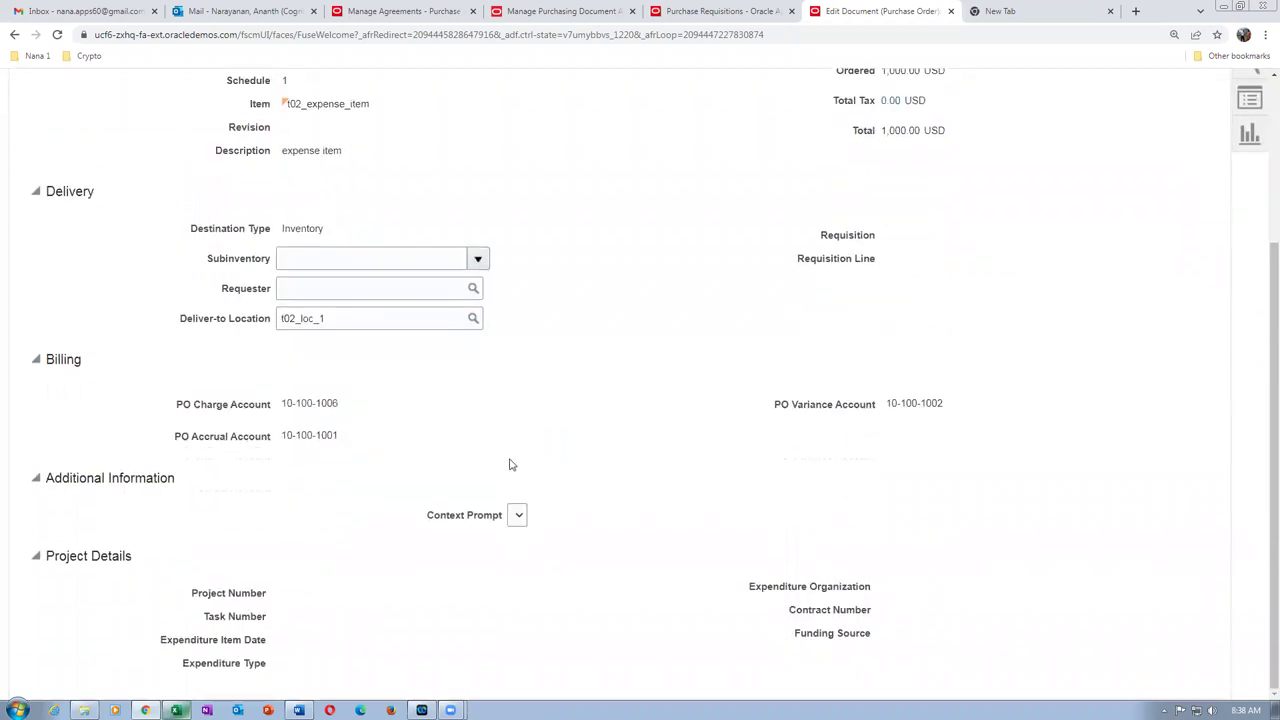
pyautogui.click(283, 435)
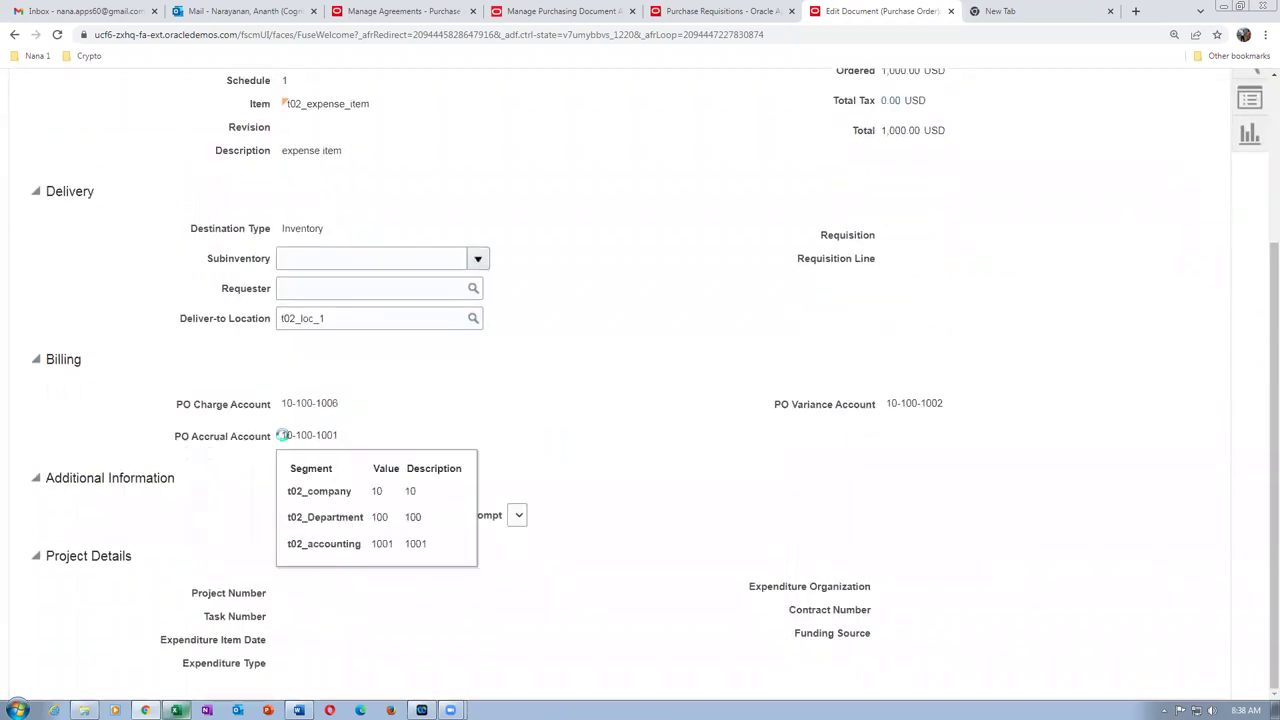
# - Switch to the Fusion Purchasing Accounting document in Word and compare the account types of values 1001 and 1012
pyautogui.click(299, 710)
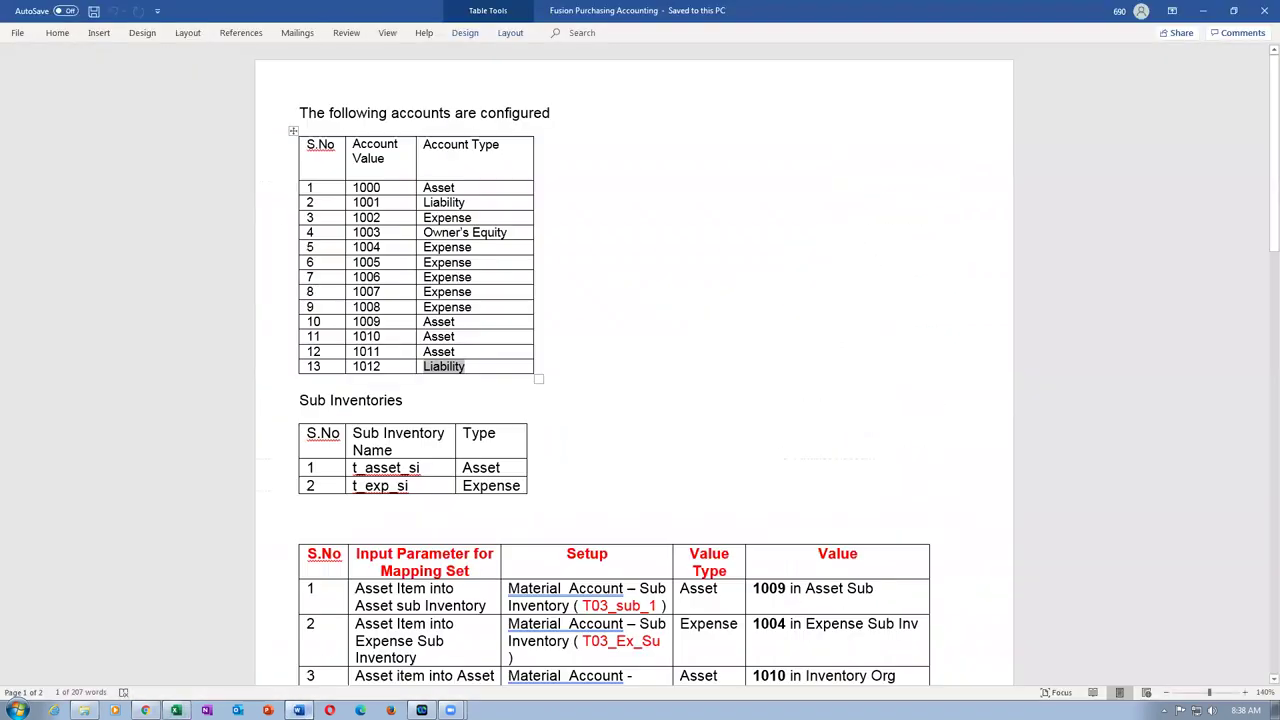
pyautogui.moveTo(362, 203); pyautogui.dragTo(469, 204)
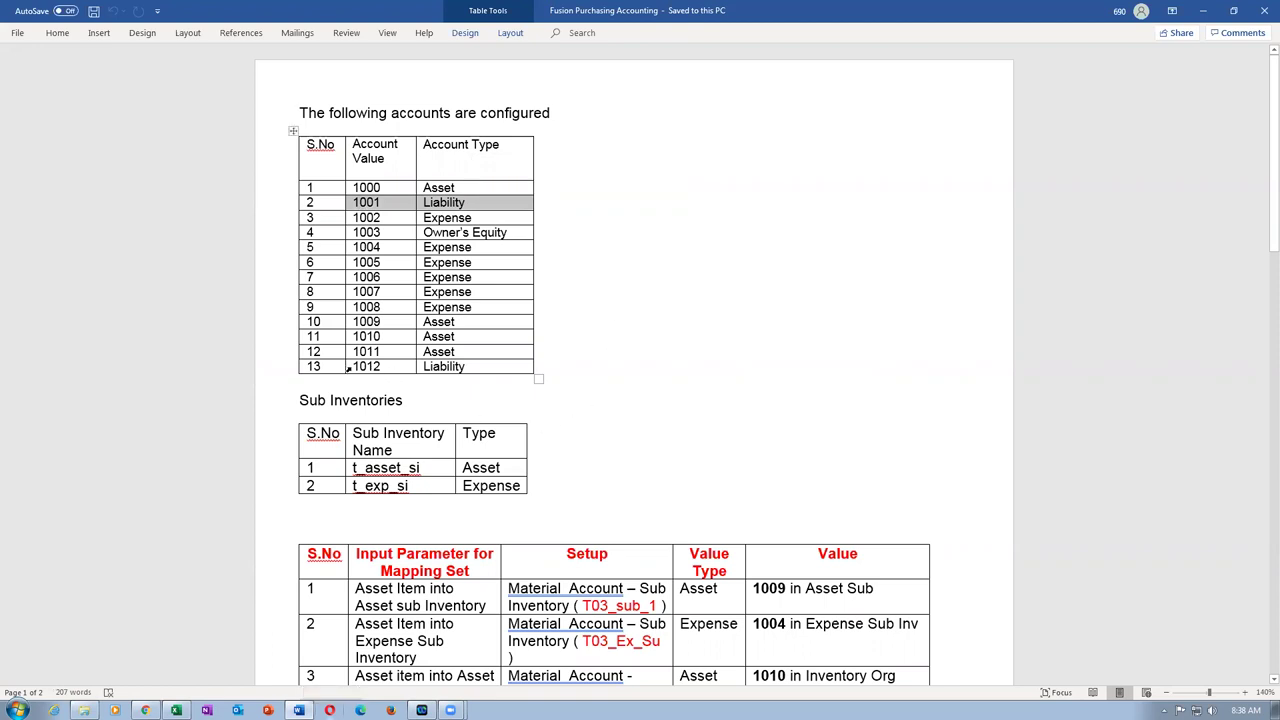
pyautogui.moveTo(361, 368); pyautogui.dragTo(466, 369)
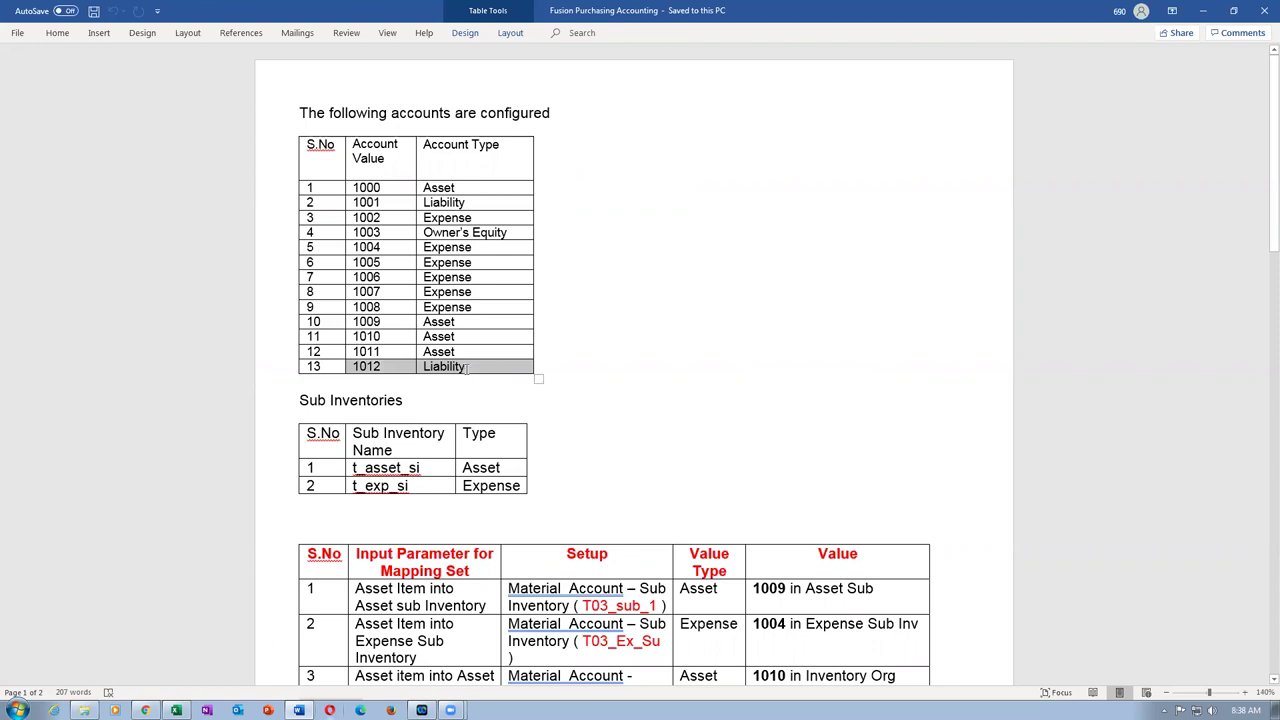
pyautogui.moveTo(361, 201); pyautogui.dragTo(455, 202)
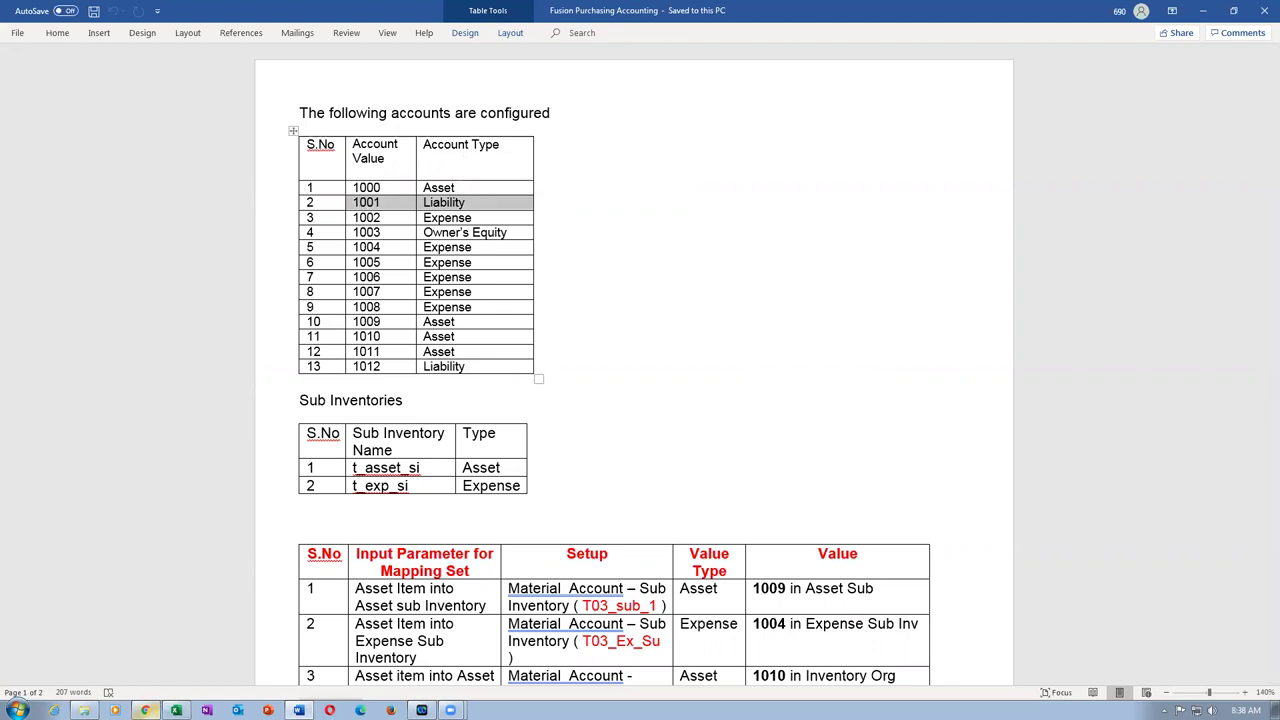
# - Switch back to Oracle Fusion in the browser and close the distribution details to return to the purchase order
pyautogui.click(145, 710)
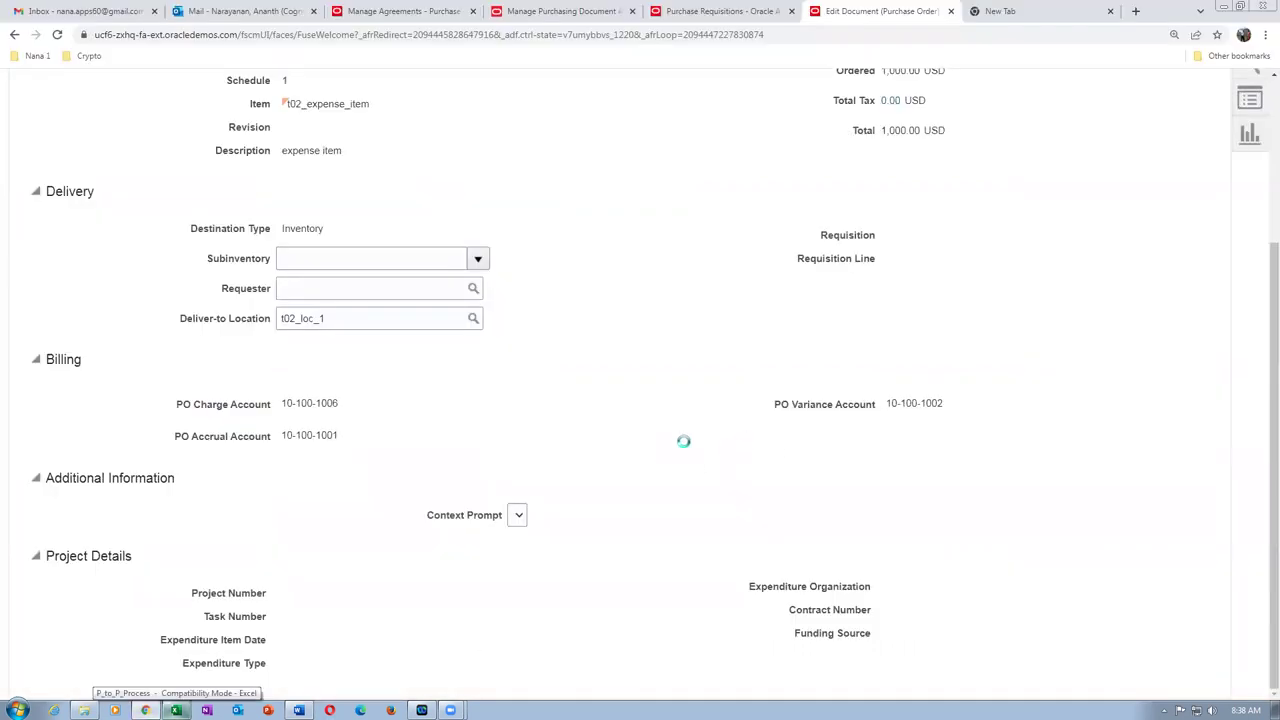
pyautogui.scroll(3, 729, 437)
pyautogui.click(1139, 181)
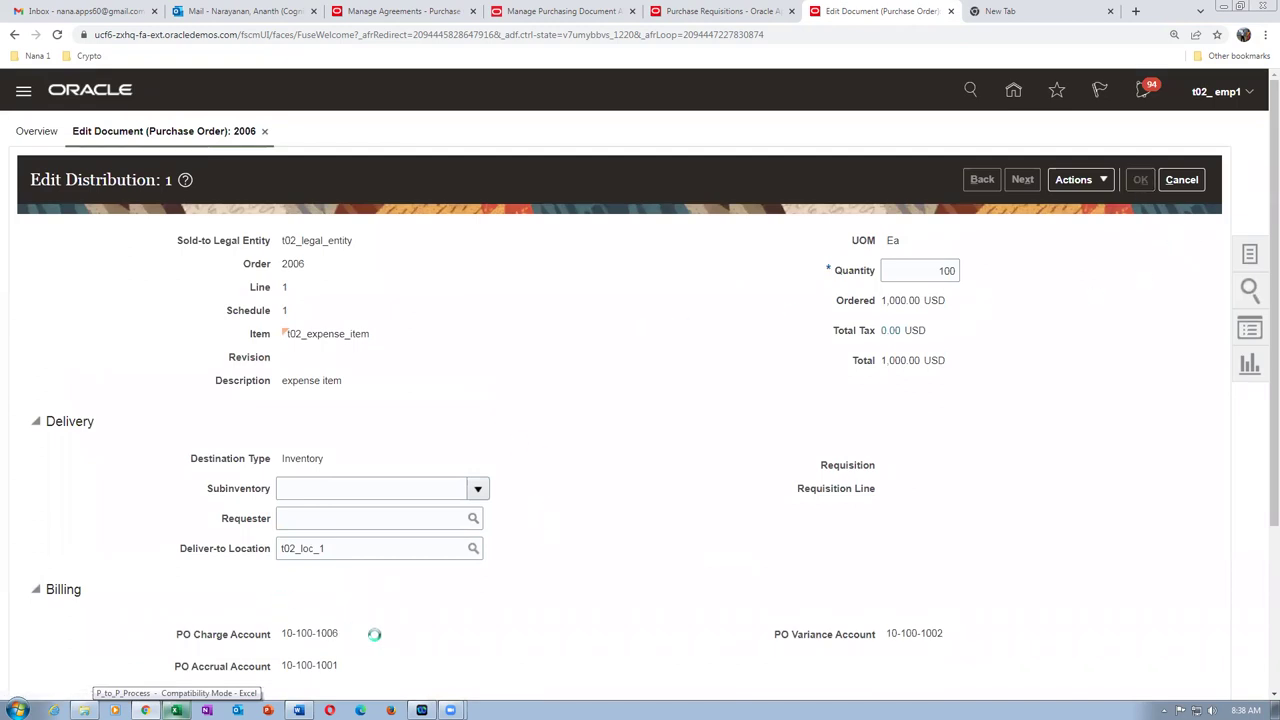
pyautogui.scroll(-3, 432, 525)
pyautogui.scroll(-1, 433, 524)
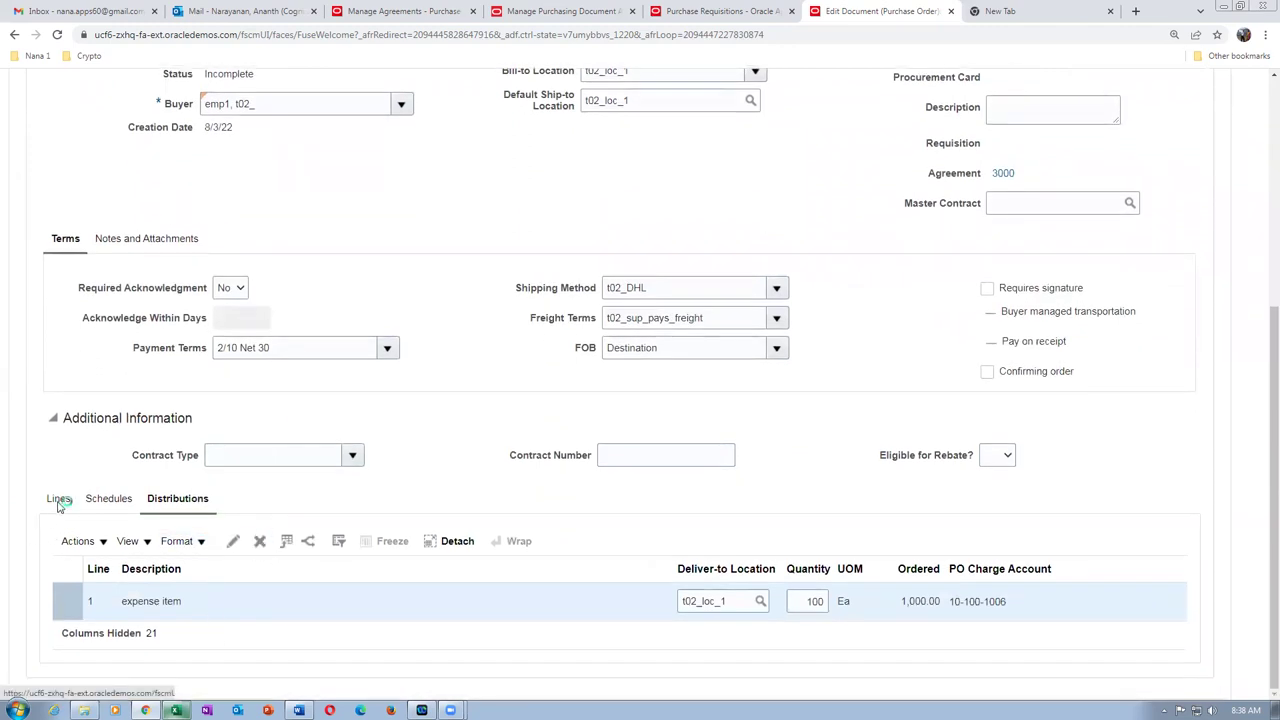
# - Add a second goods line to the purchase order with the description "cable layingh"
pyautogui.click(59, 502)
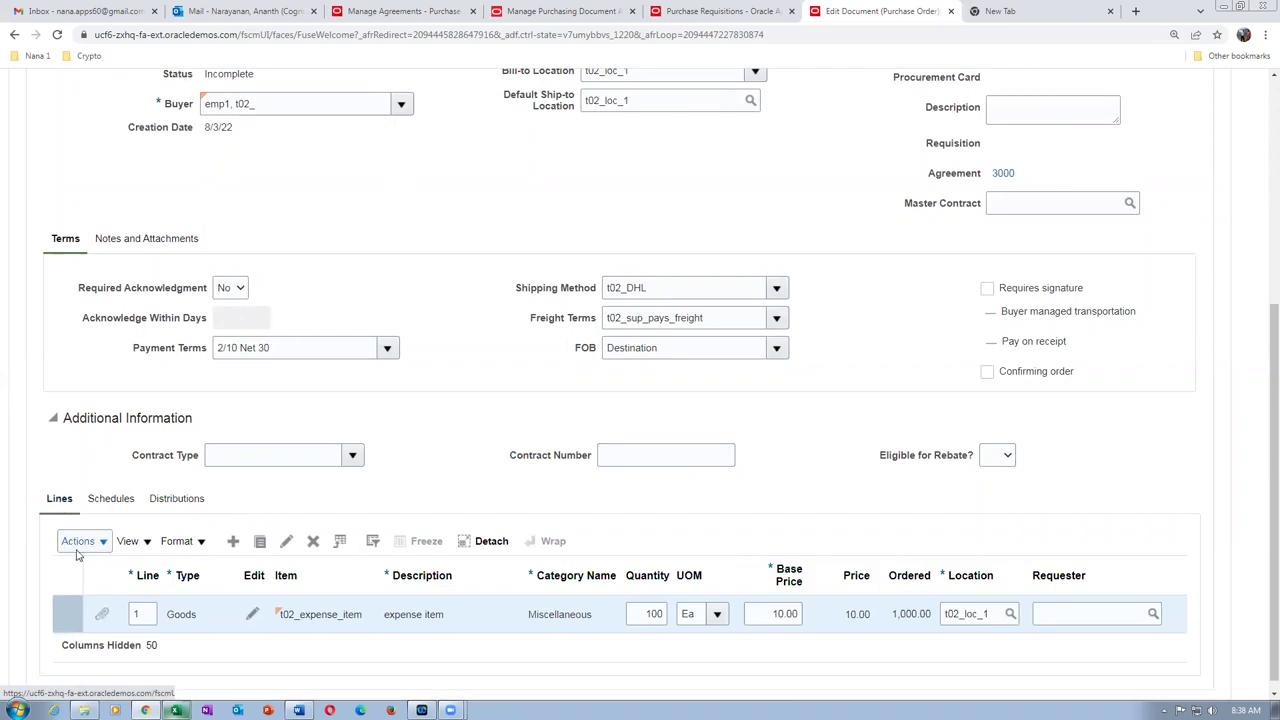
pyautogui.click(234, 542)
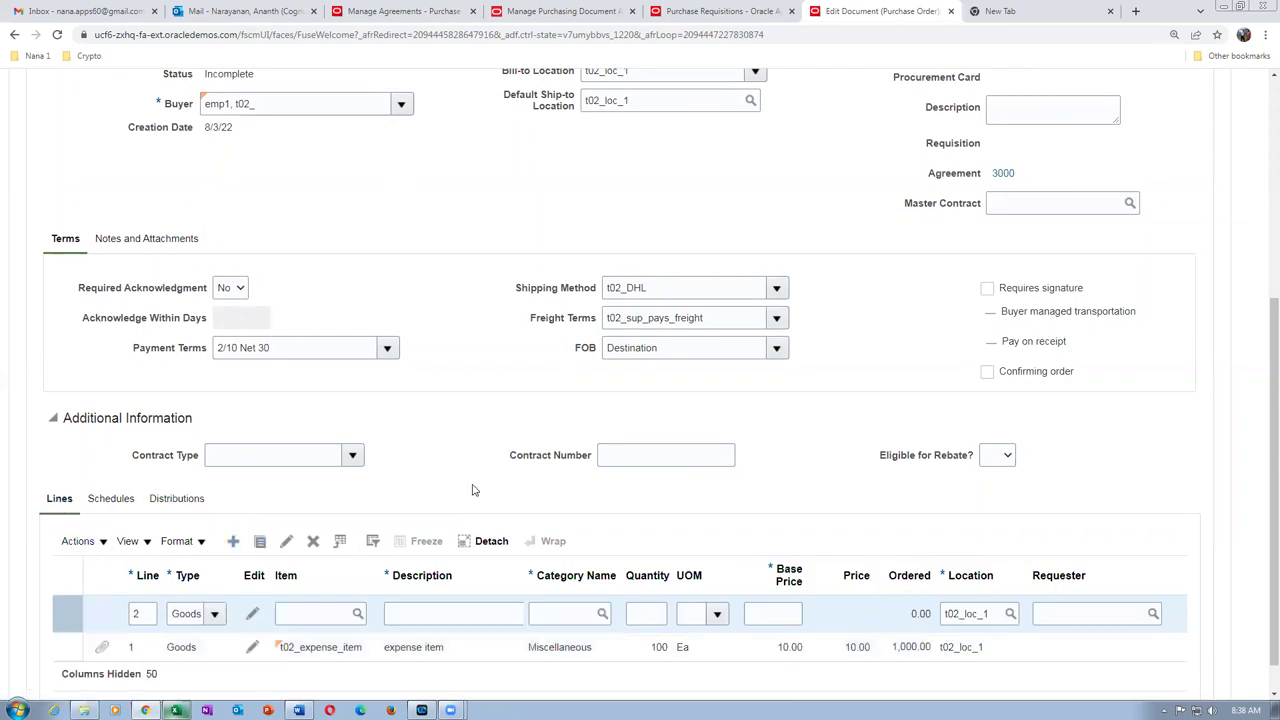
pyautogui.click(433, 611)
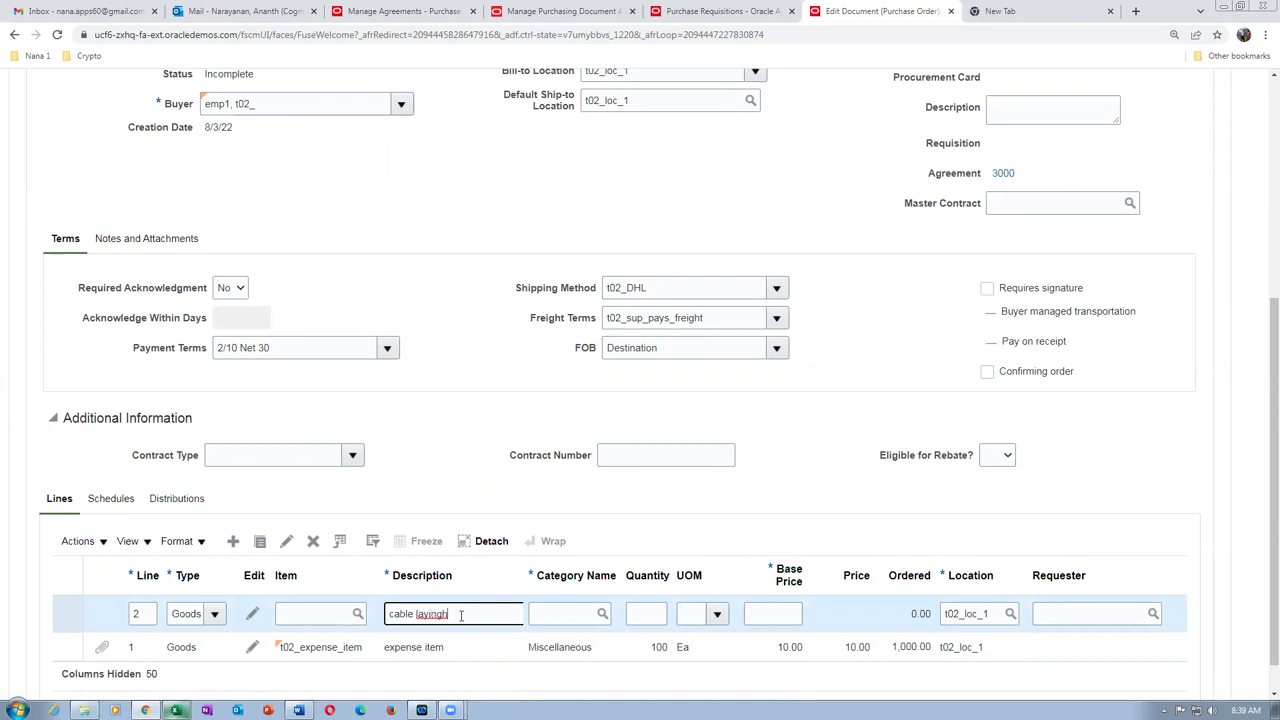
# - Assign the t02 desktop category to the cable laying line and set its quantity to 10
pyautogui.click(574, 613)
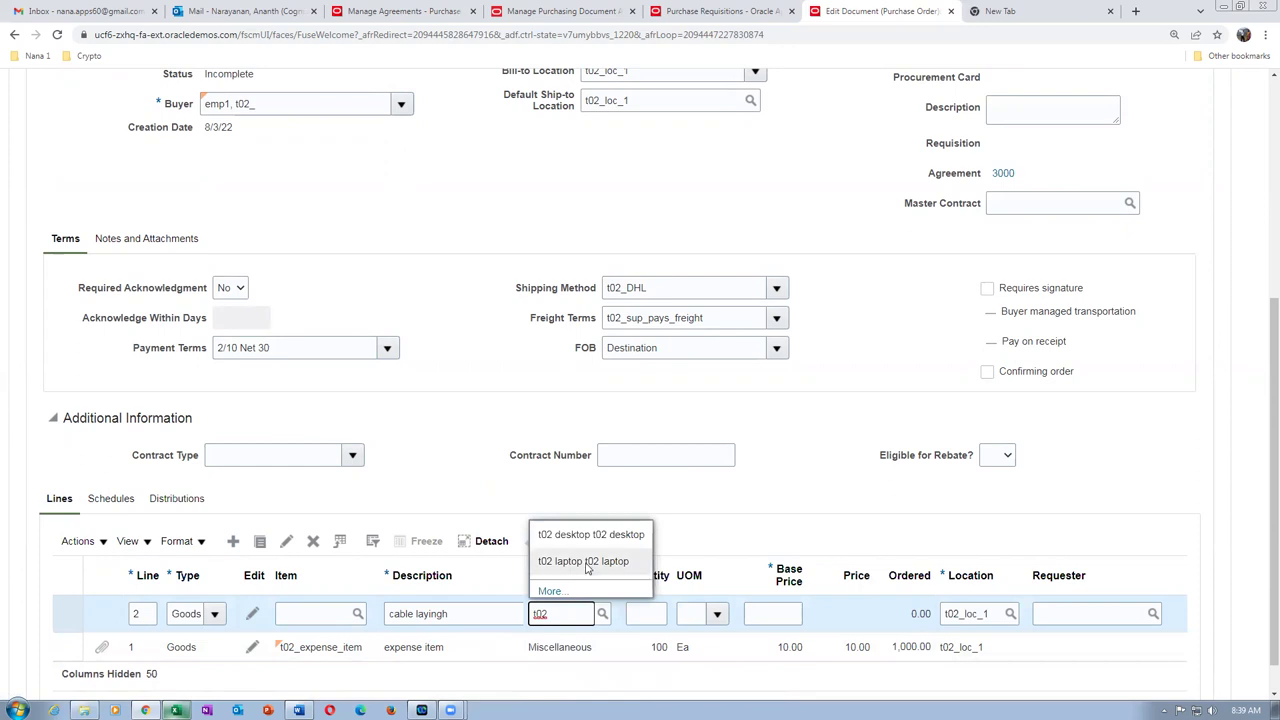
pyautogui.click(590, 534)
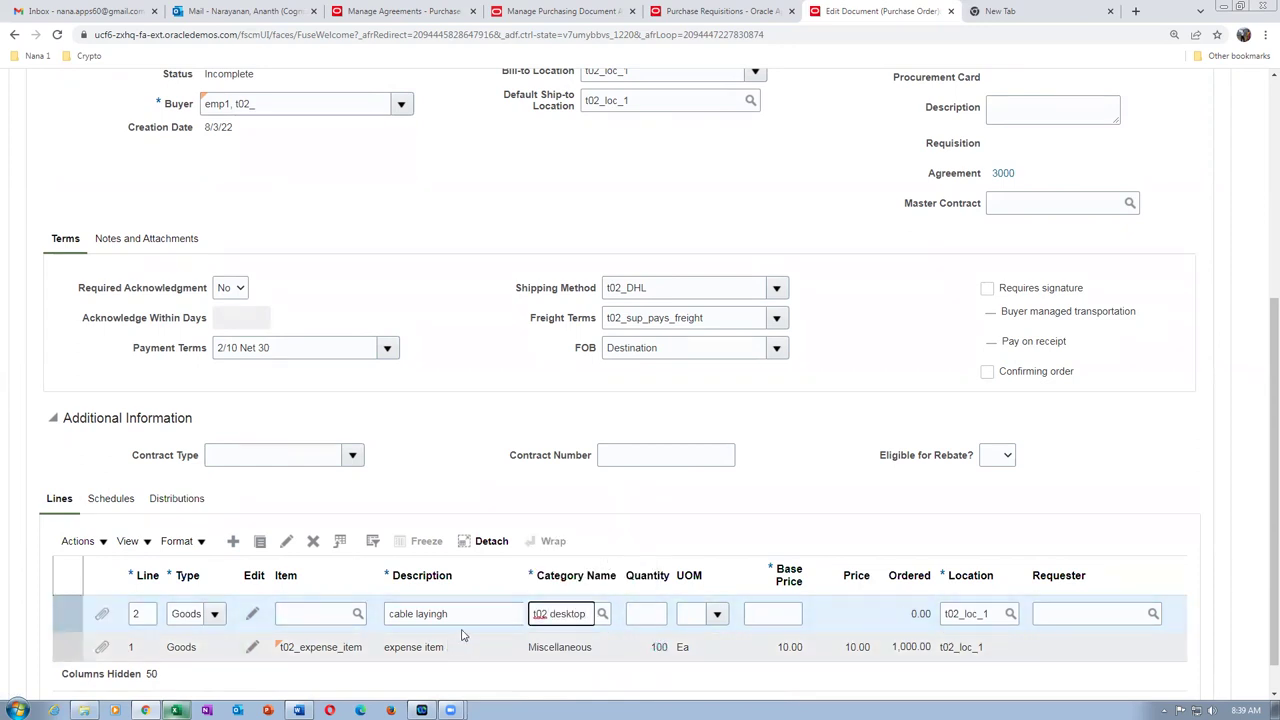
pyautogui.click(638, 614)
pyautogui.write('10')
pyautogui.press('Tab')
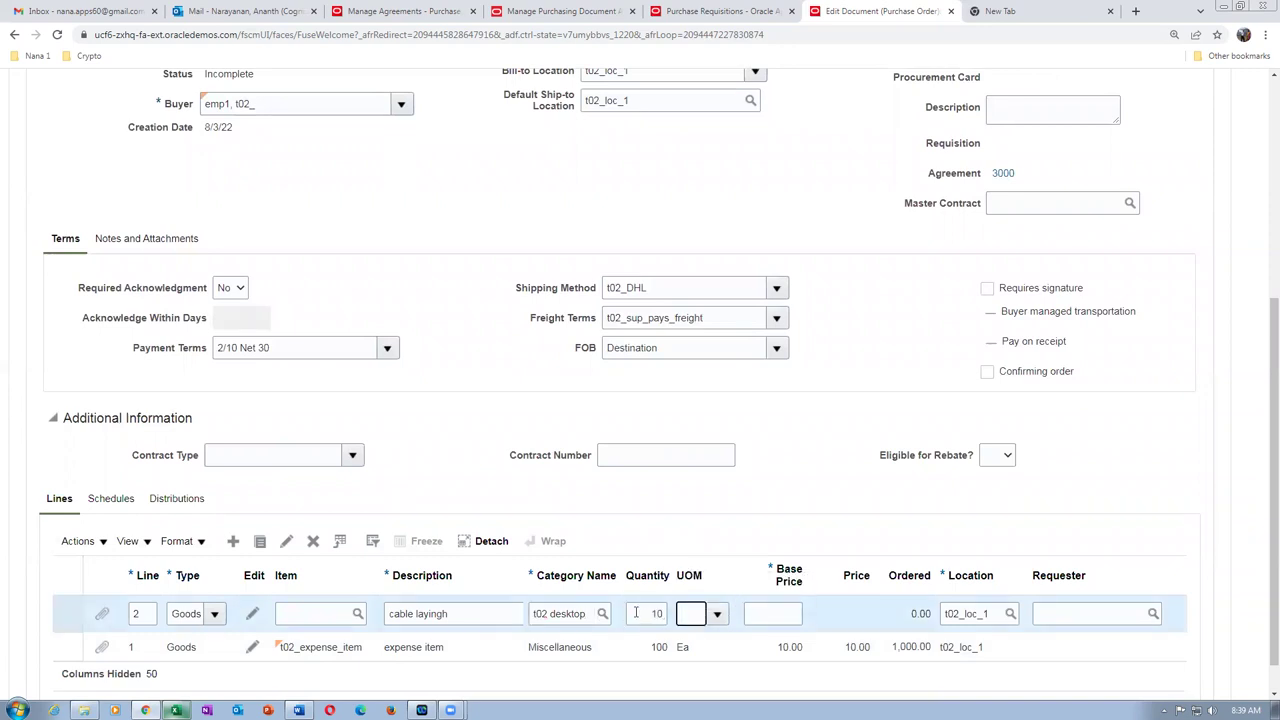
# - Search the units of measure for km and set Kilometer (km) as the cable laying line's unit
pyautogui.write('Kilo')
pyautogui.press('Tab')
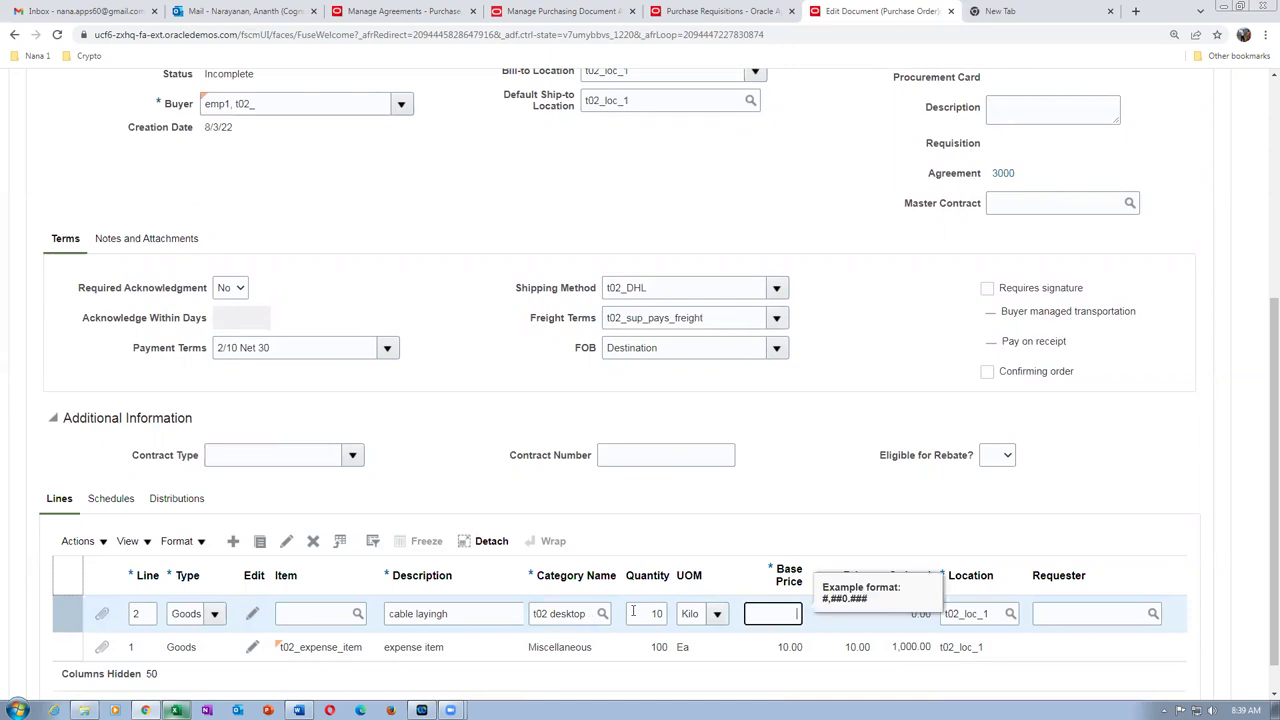
pyautogui.click(716, 614)
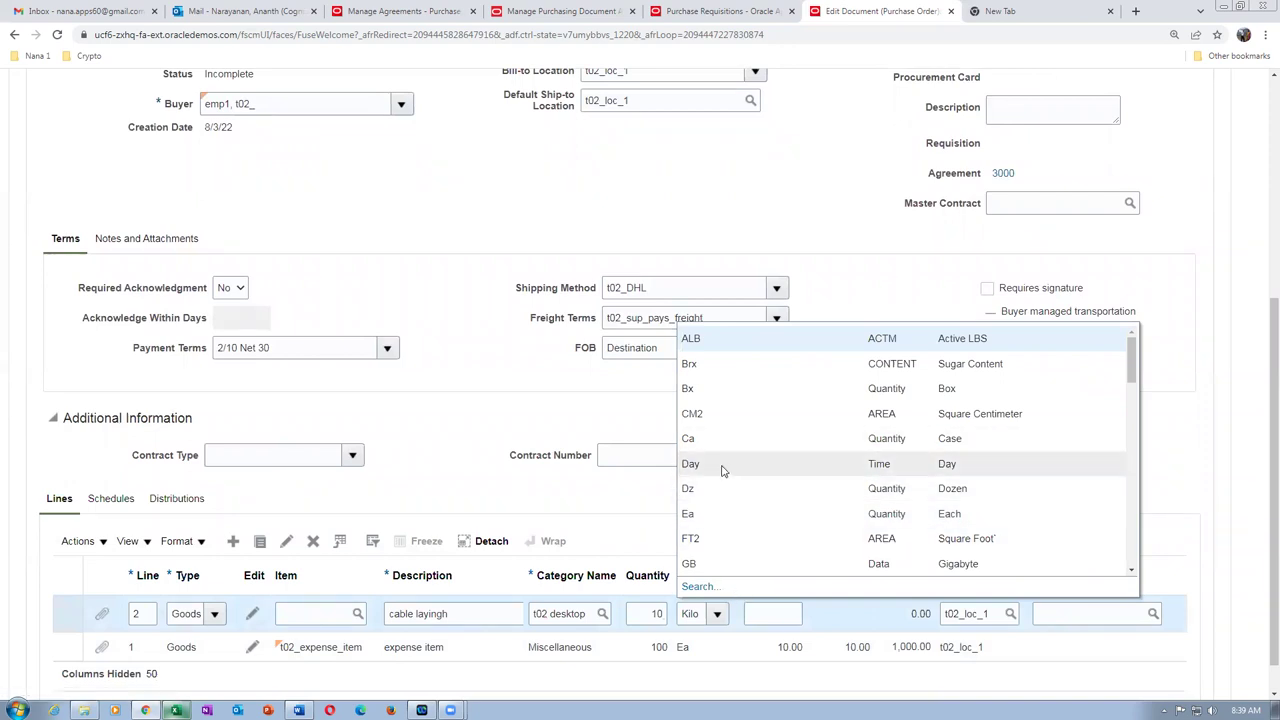
pyautogui.click(706, 604)
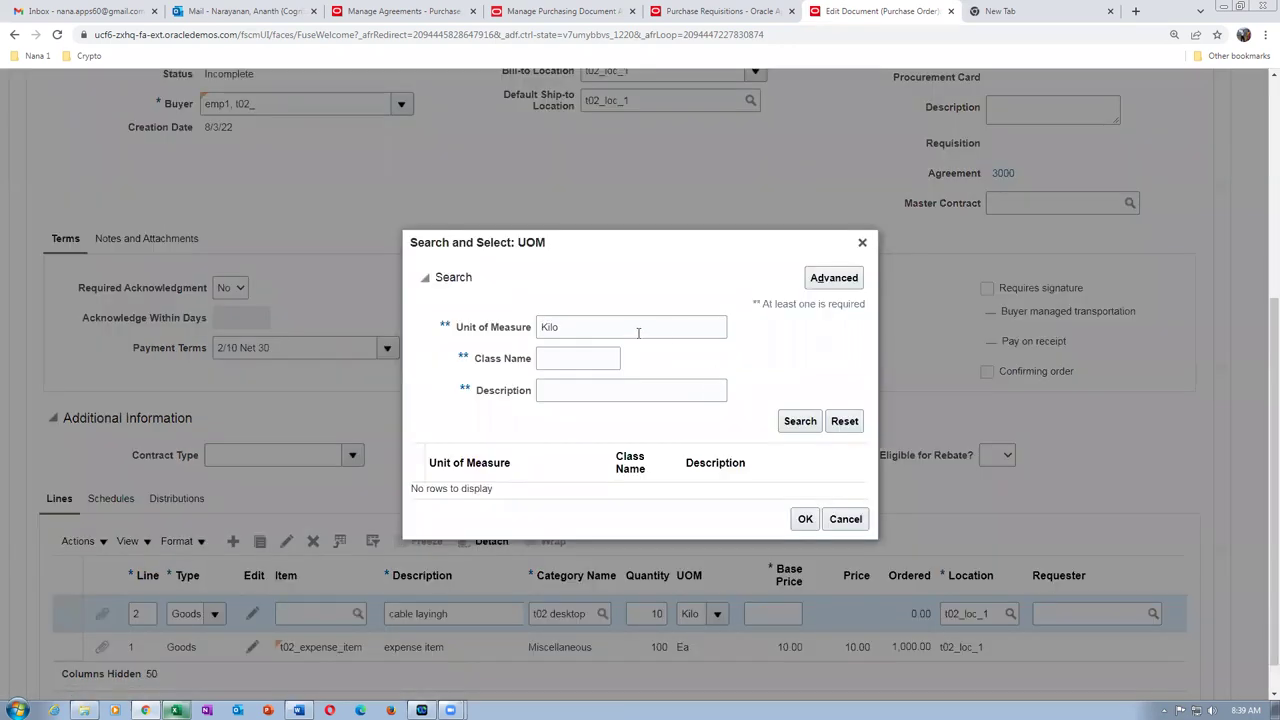
pyautogui.click(816, 421)
pyautogui.moveTo(610, 328); pyautogui.dragTo(437, 331)
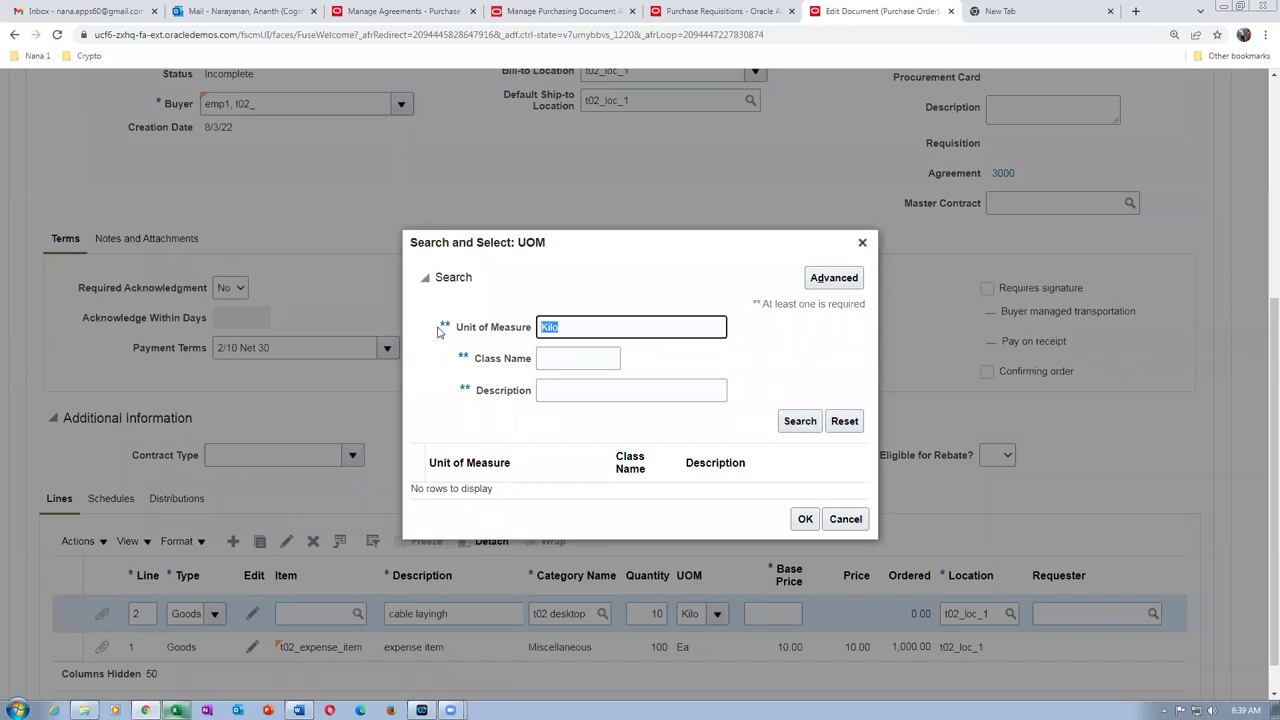
pyautogui.write('km')
pyautogui.click(802, 421)
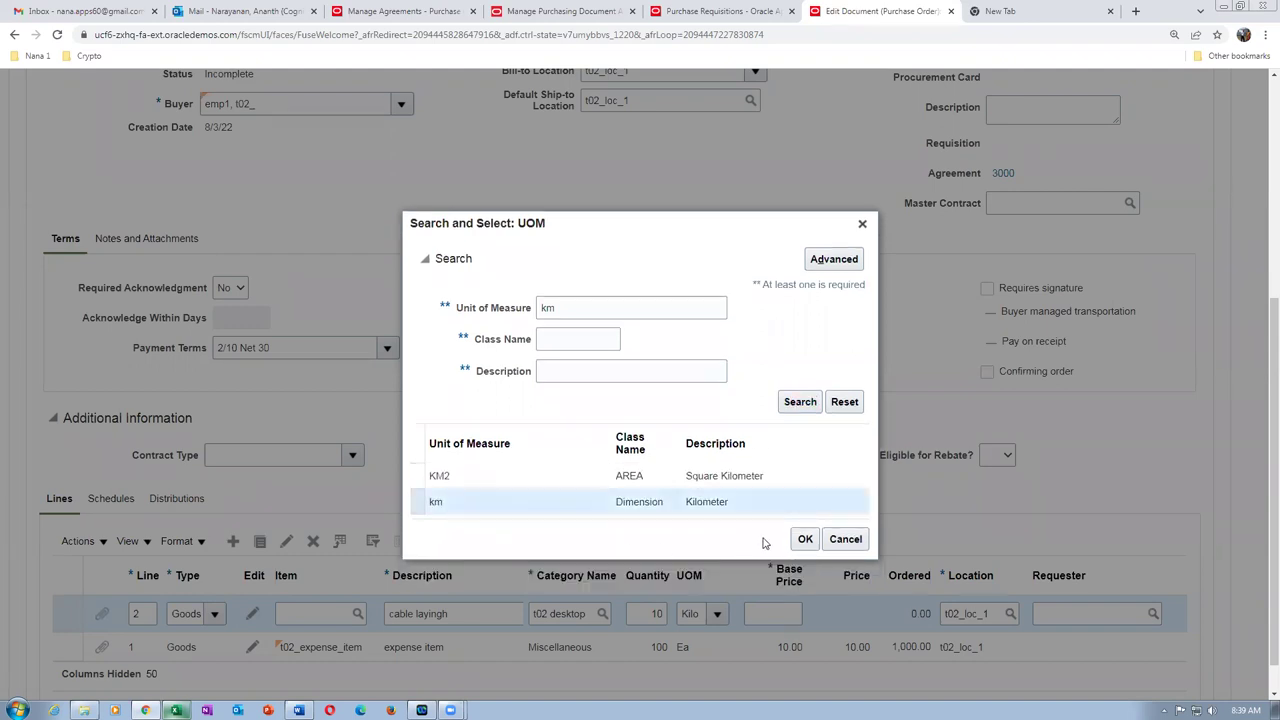
pyautogui.click(806, 539)
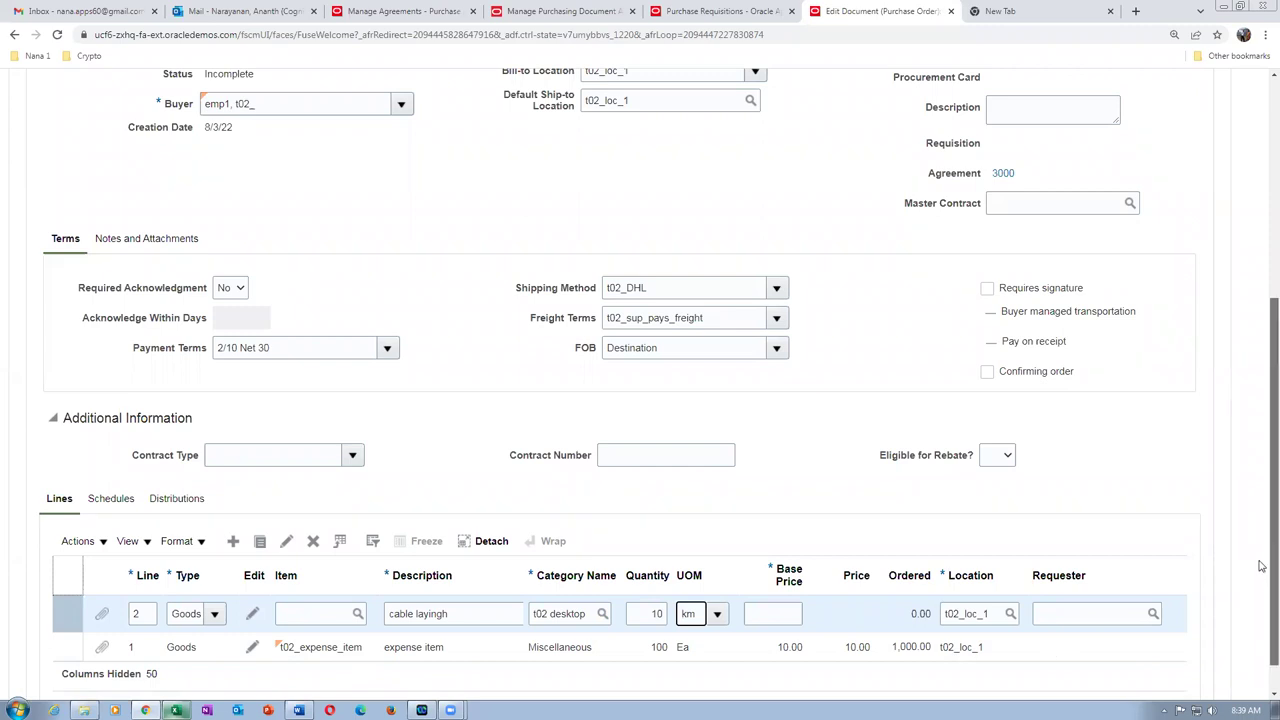
pyautogui.scroll(-1, 1262, 615)
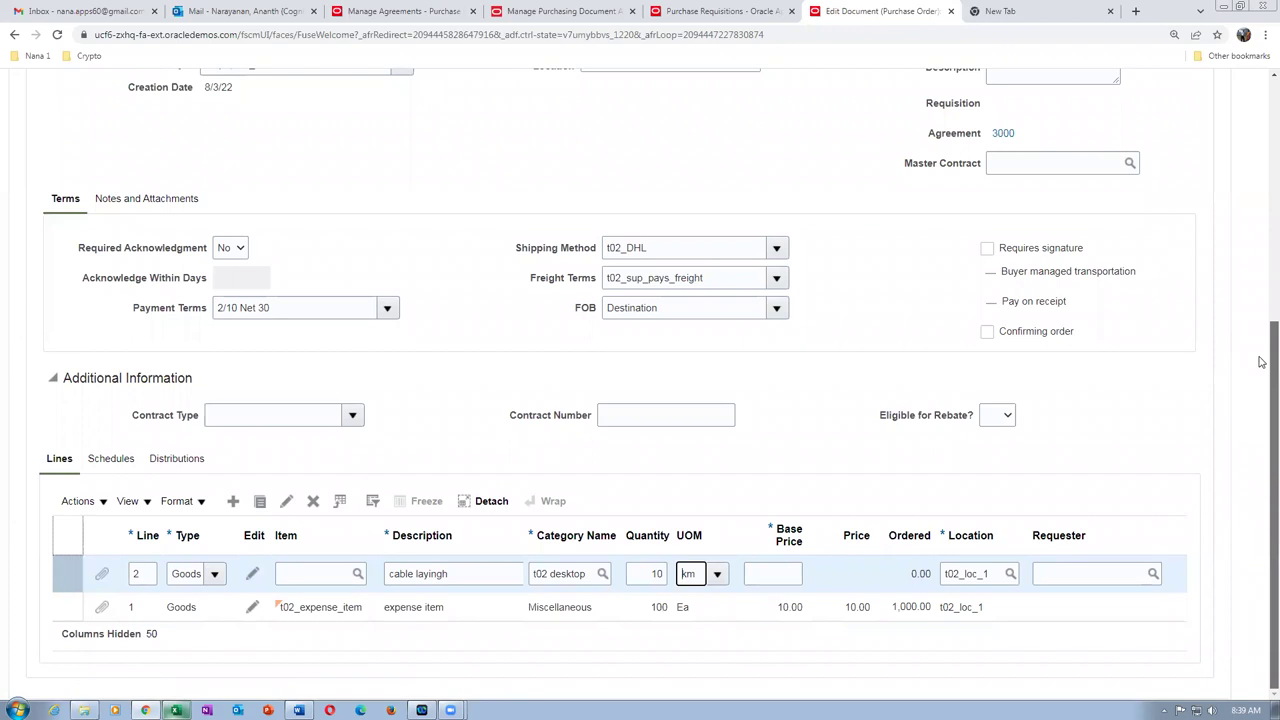
pyautogui.press('Tab')
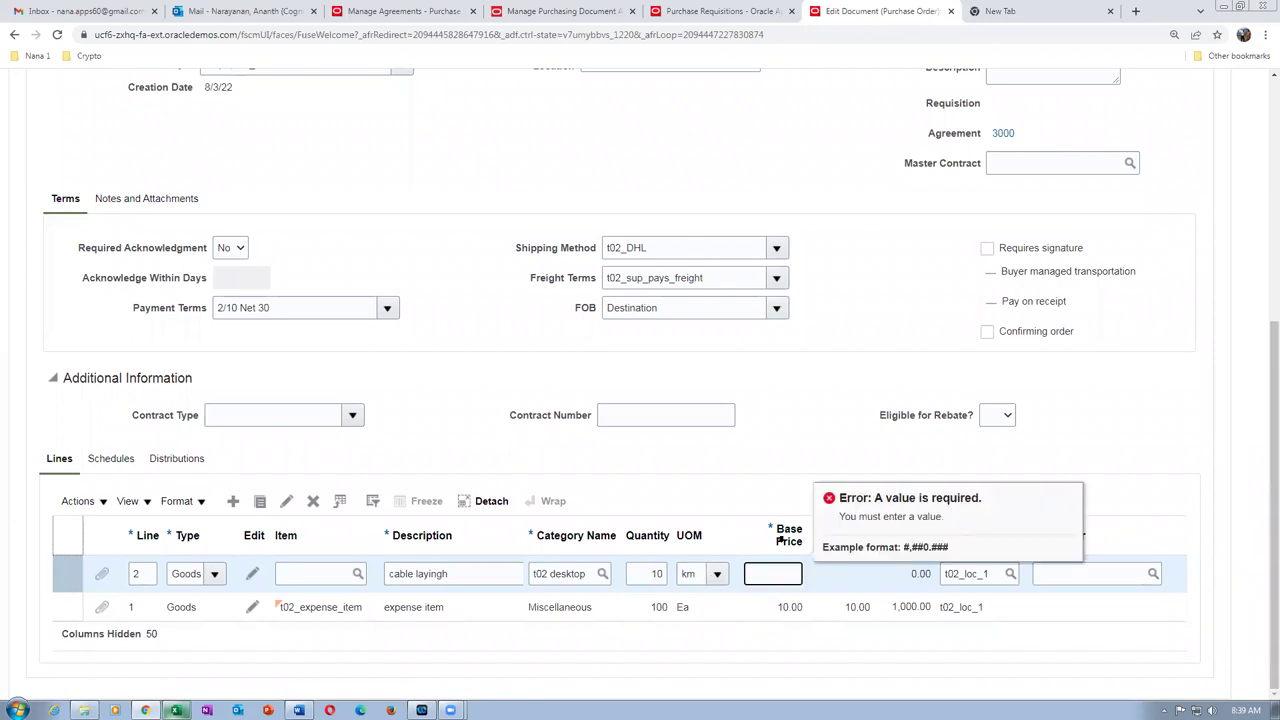
# - Set the base price of the cable layingh line to 12 and save the purchase order
pyautogui.write('12')
pyautogui.press('Tab')
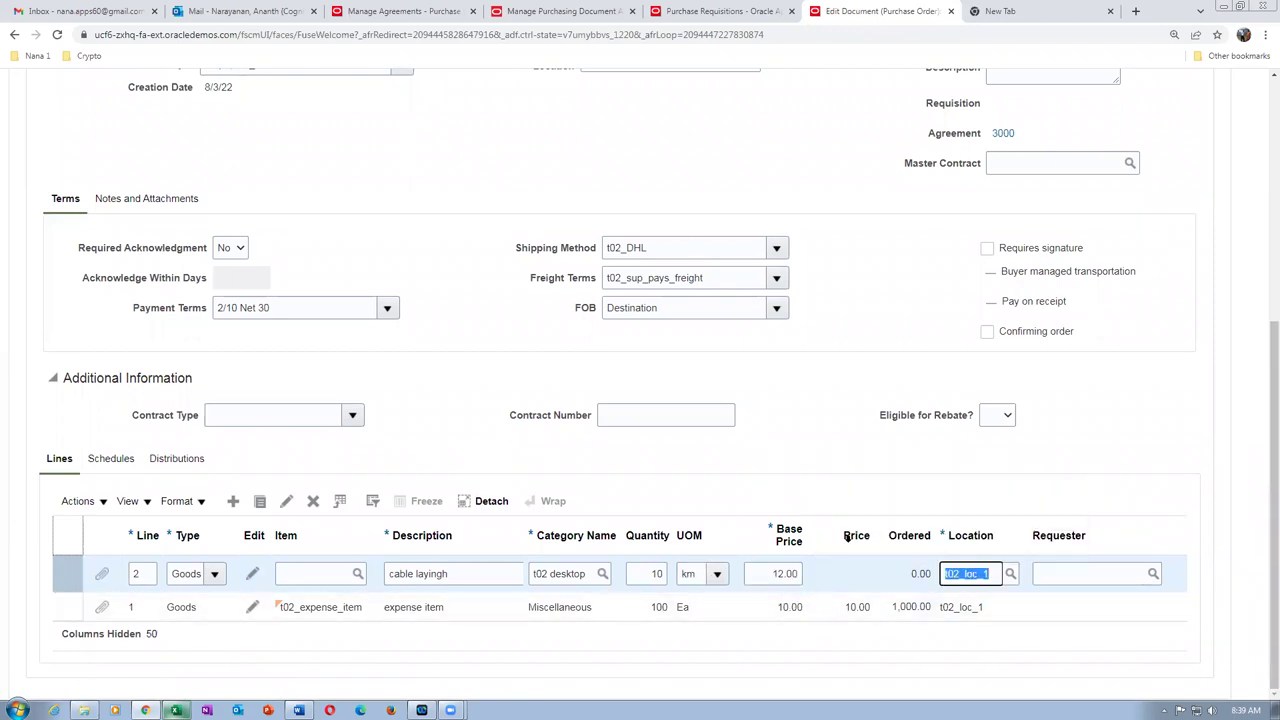
pyautogui.scroll(4, 1195, 470)
pyautogui.scroll(5, 1131, 300)
pyautogui.click(1063, 93)
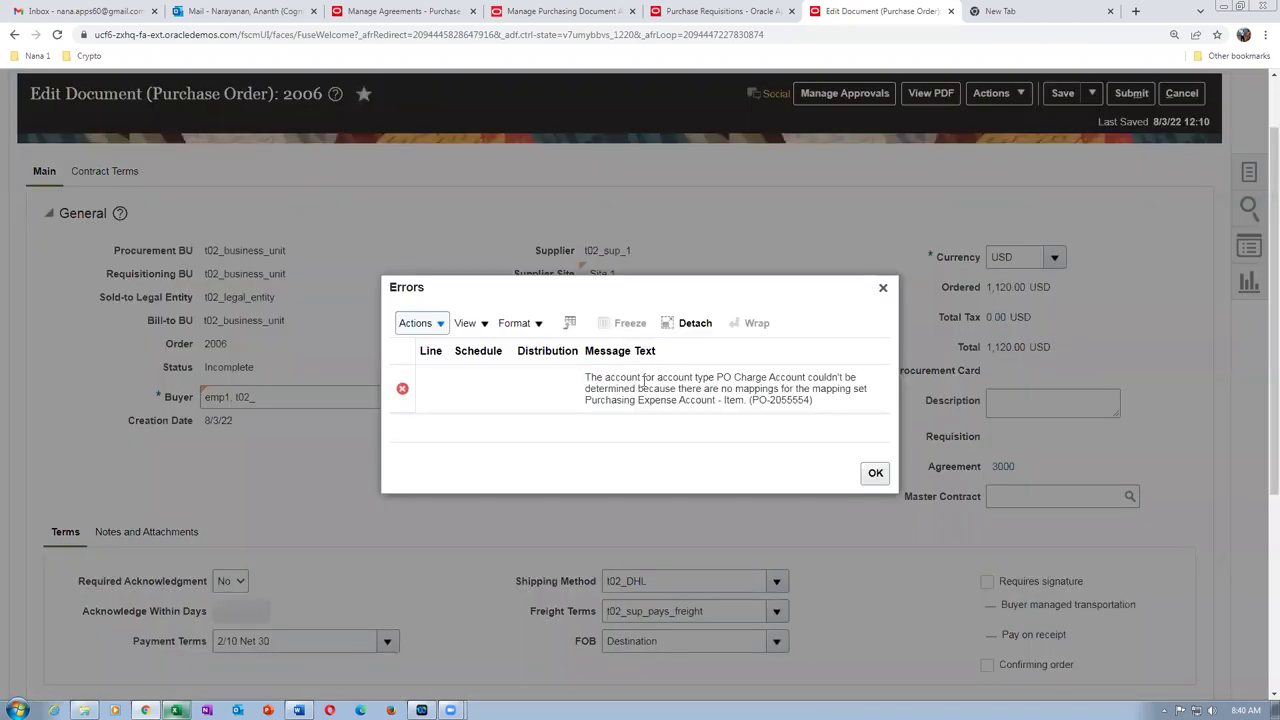
# - Read the PO Charge Account error text for the order and dismiss the errors dialog
pyautogui.moveTo(710, 377); pyautogui.dragTo(722, 400)
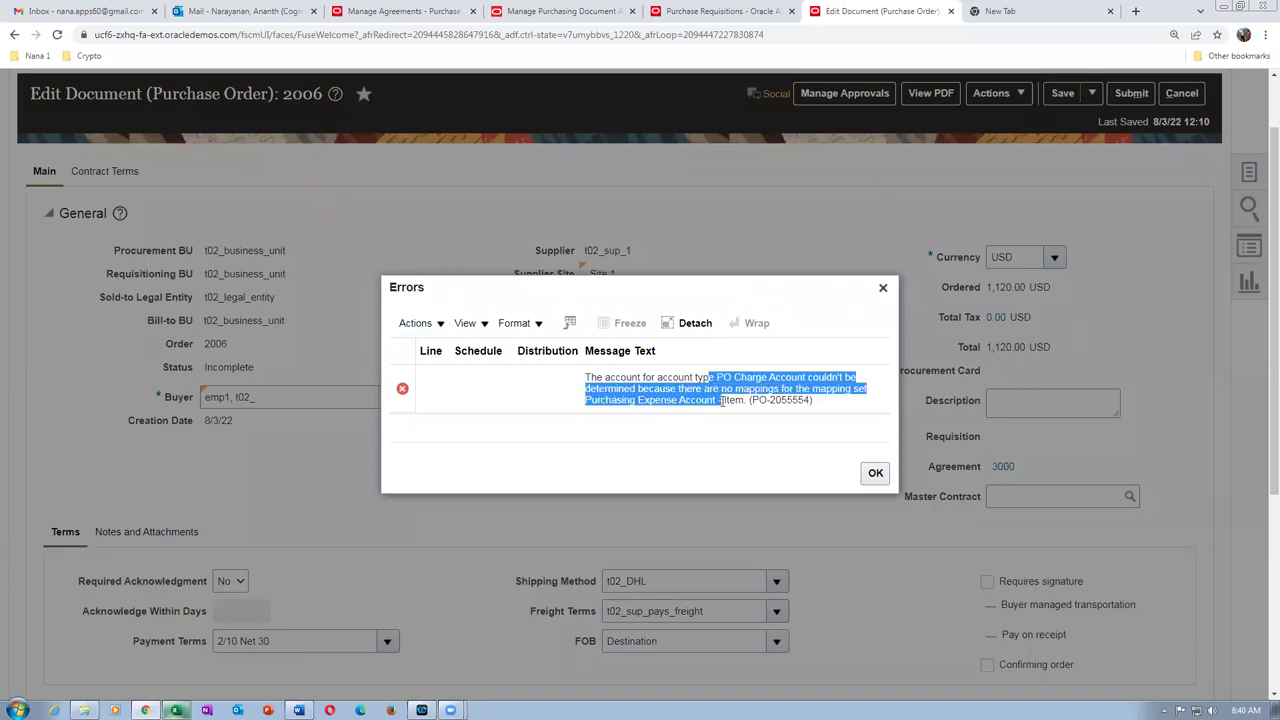
pyautogui.click(689, 399)
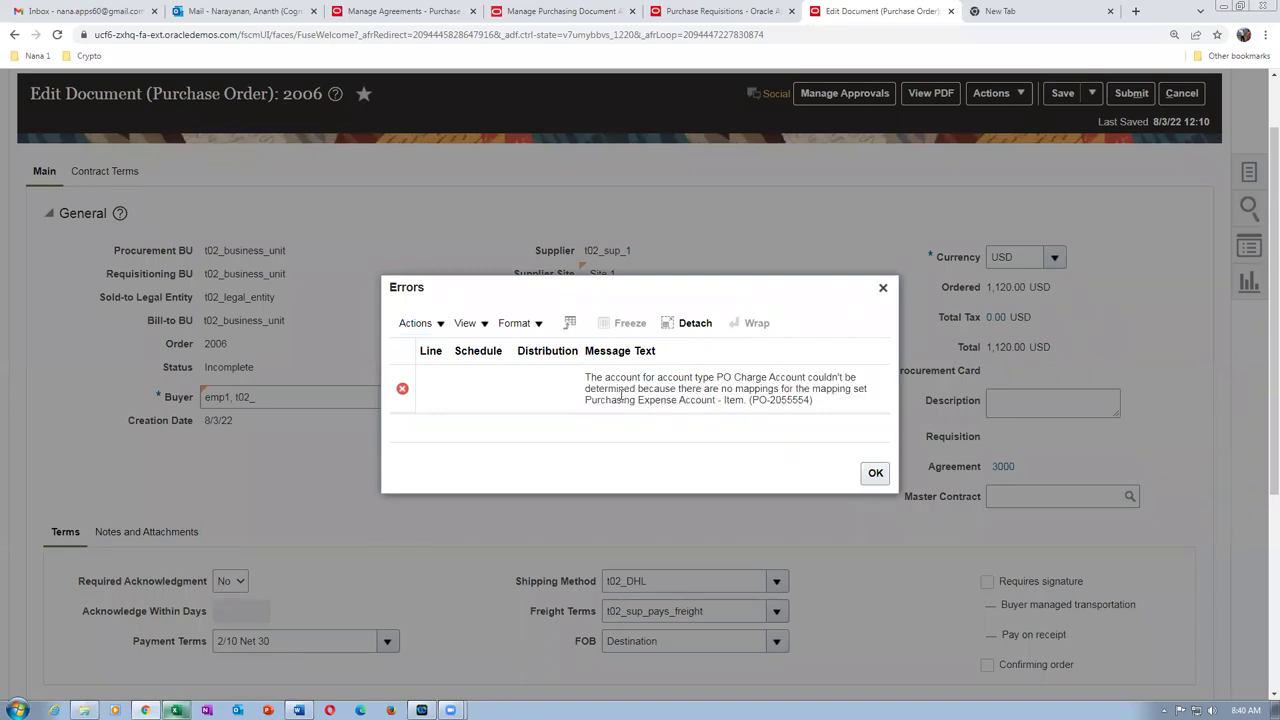
pyautogui.moveTo(609, 401); pyautogui.dragTo(744, 400)
pyautogui.click(875, 473)
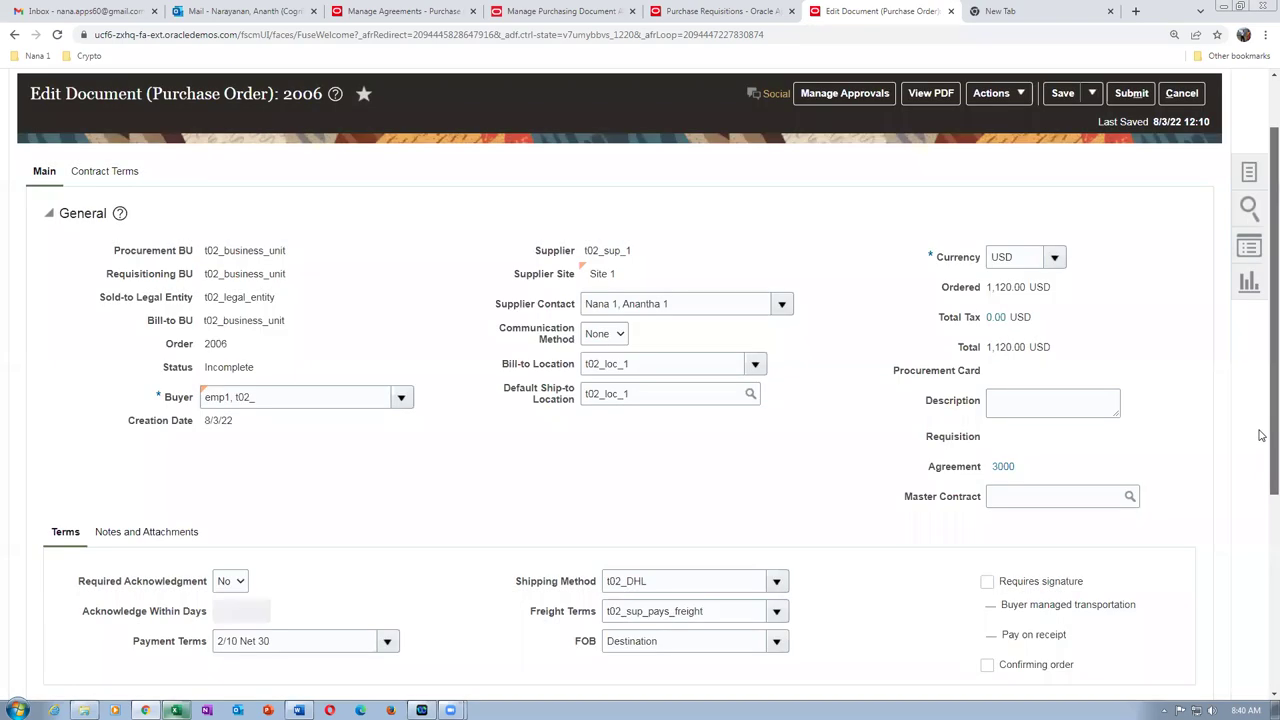
# - Examine the billing accounts in the expense item's distribution details and leave them without changes
pyautogui.scroll(-3, 1260, 435)
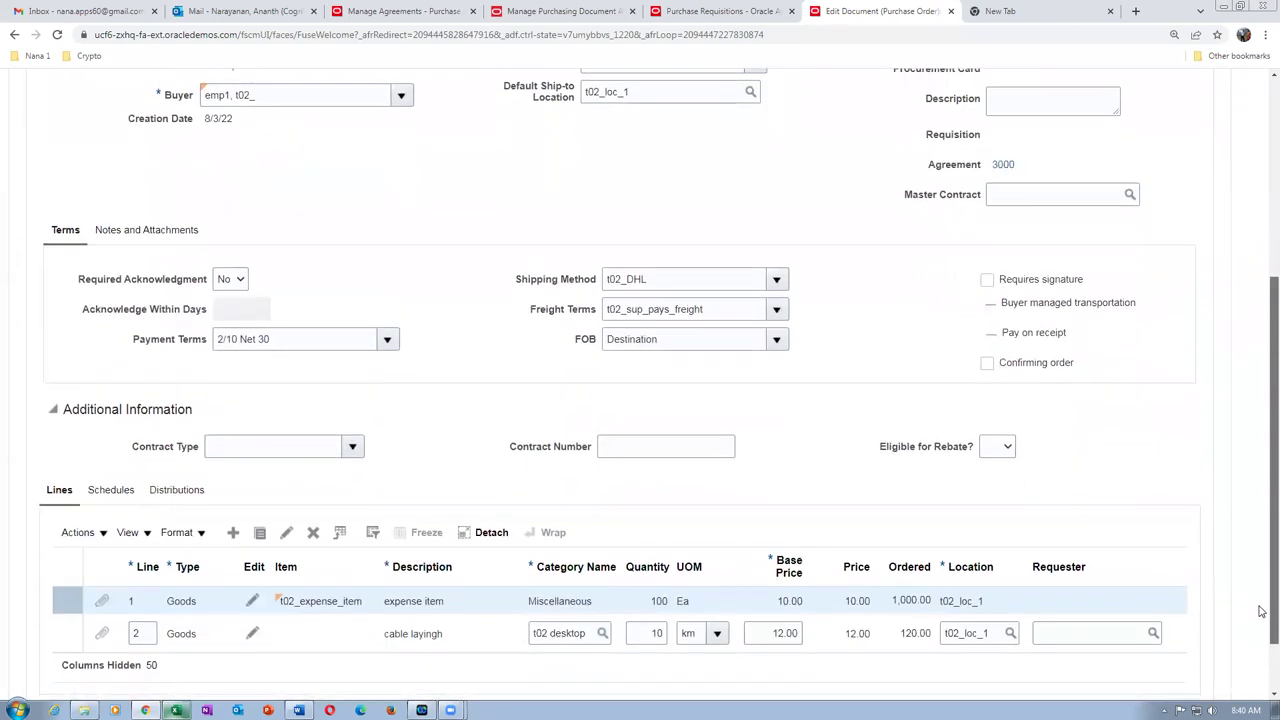
pyautogui.click(175, 497)
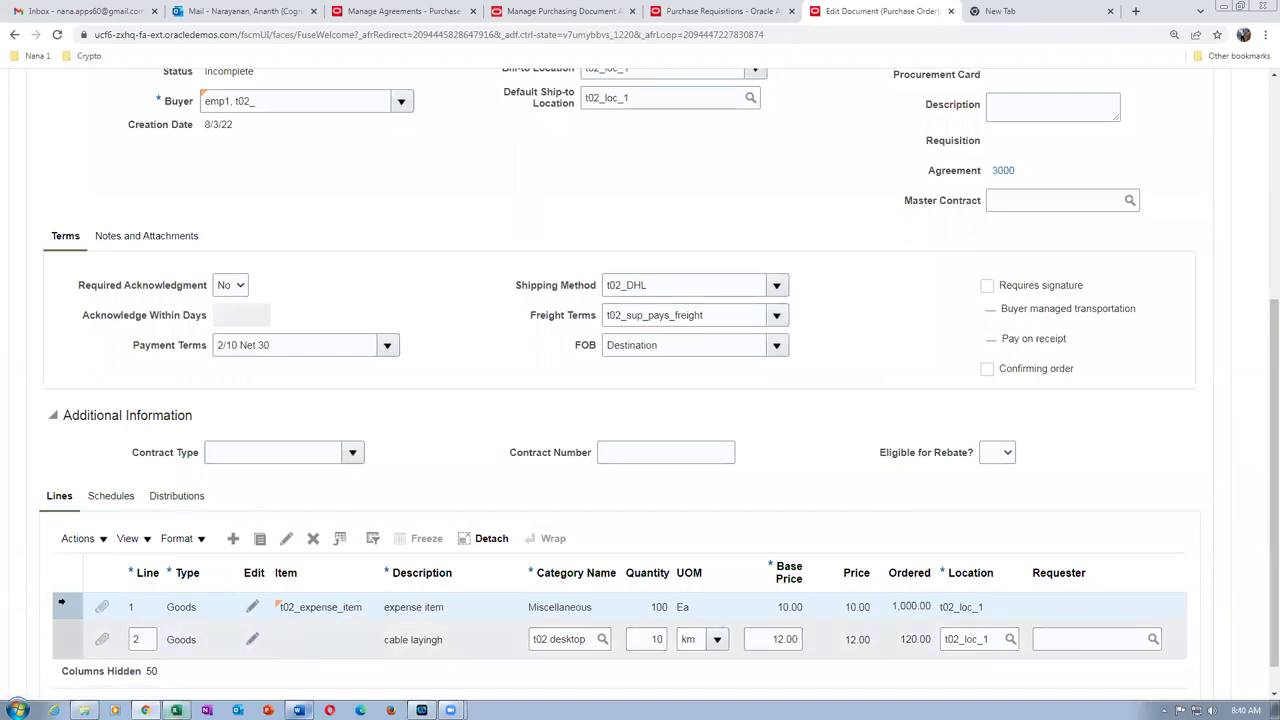
pyautogui.click(259, 525)
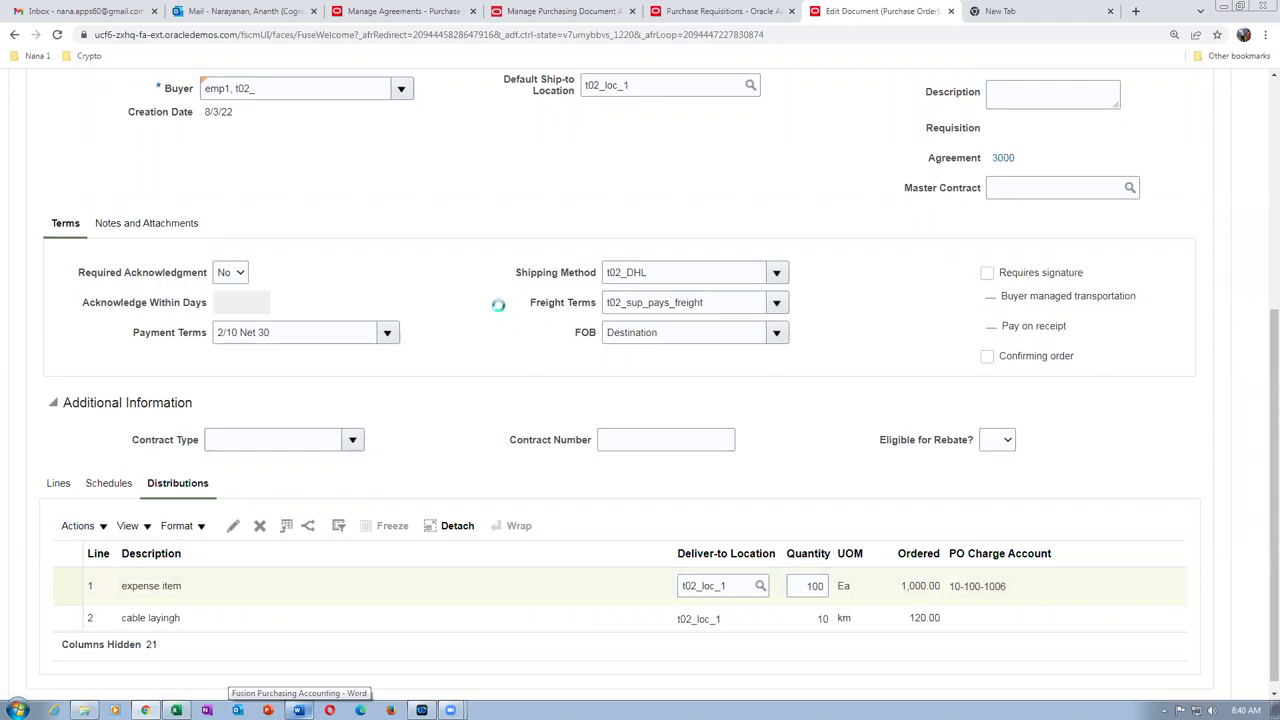
pyautogui.scroll(-2, 502, 314)
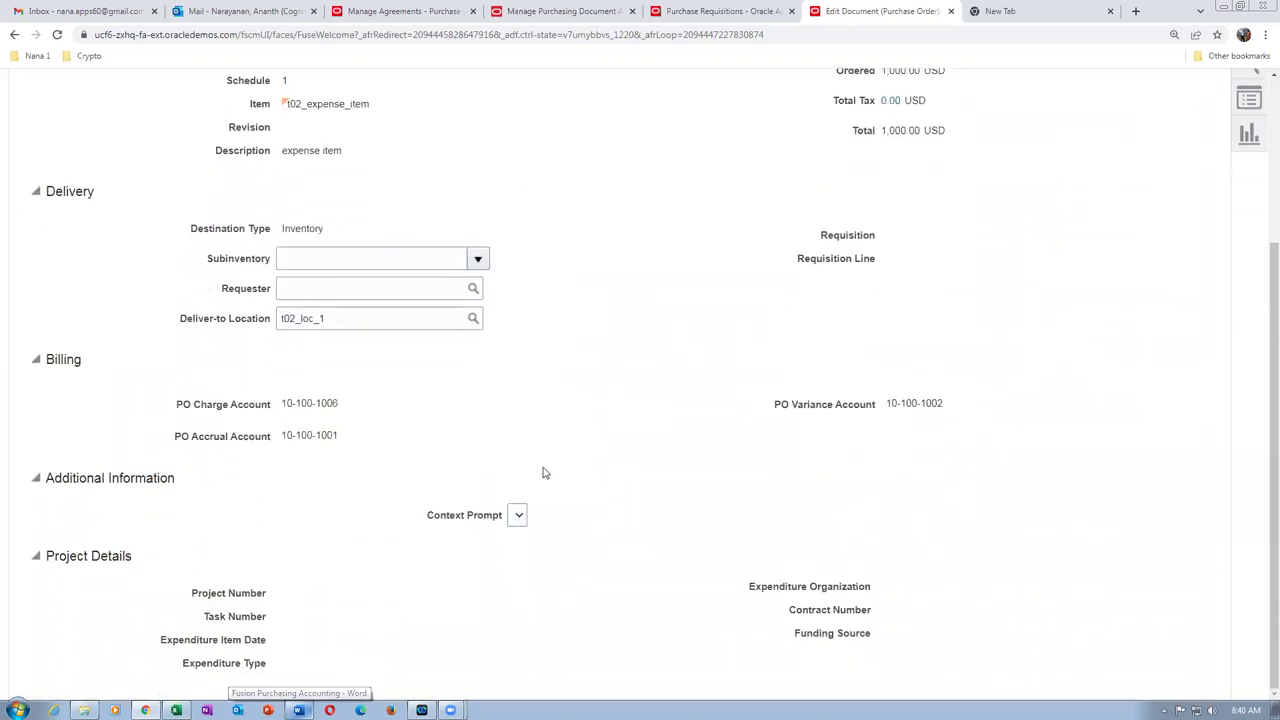
pyautogui.scroll(3, 583, 449)
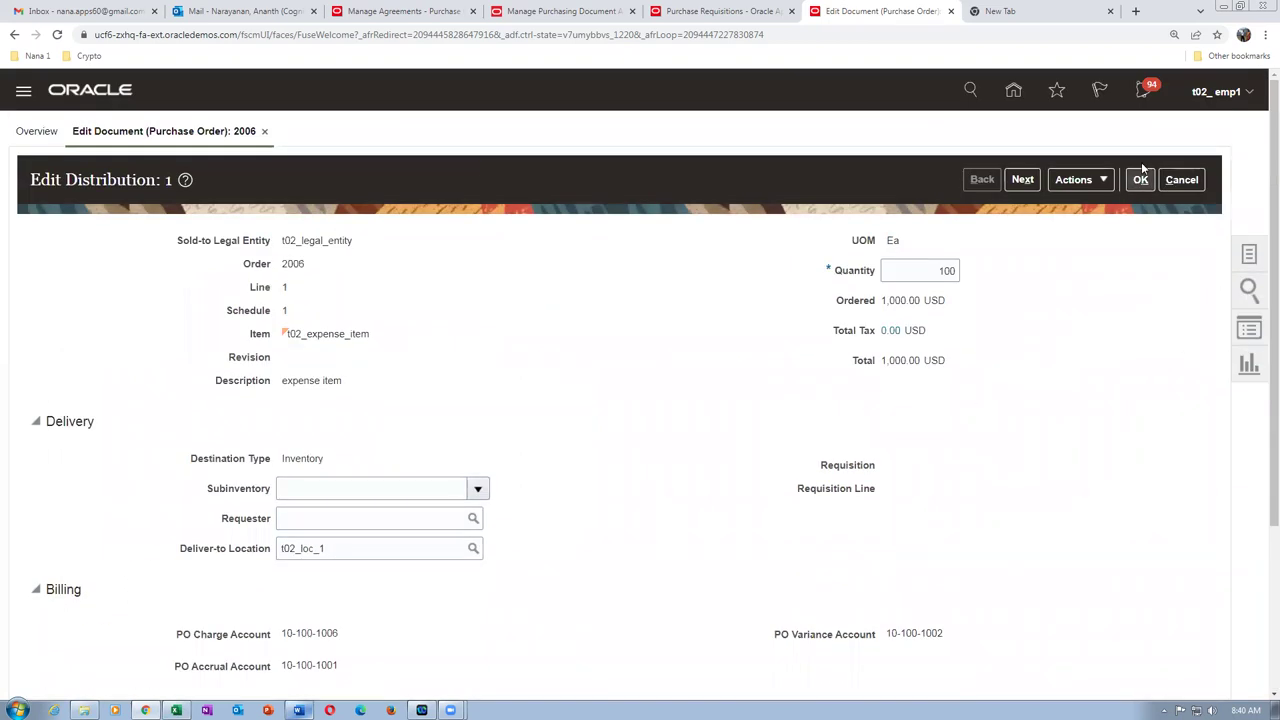
pyautogui.click(1178, 179)
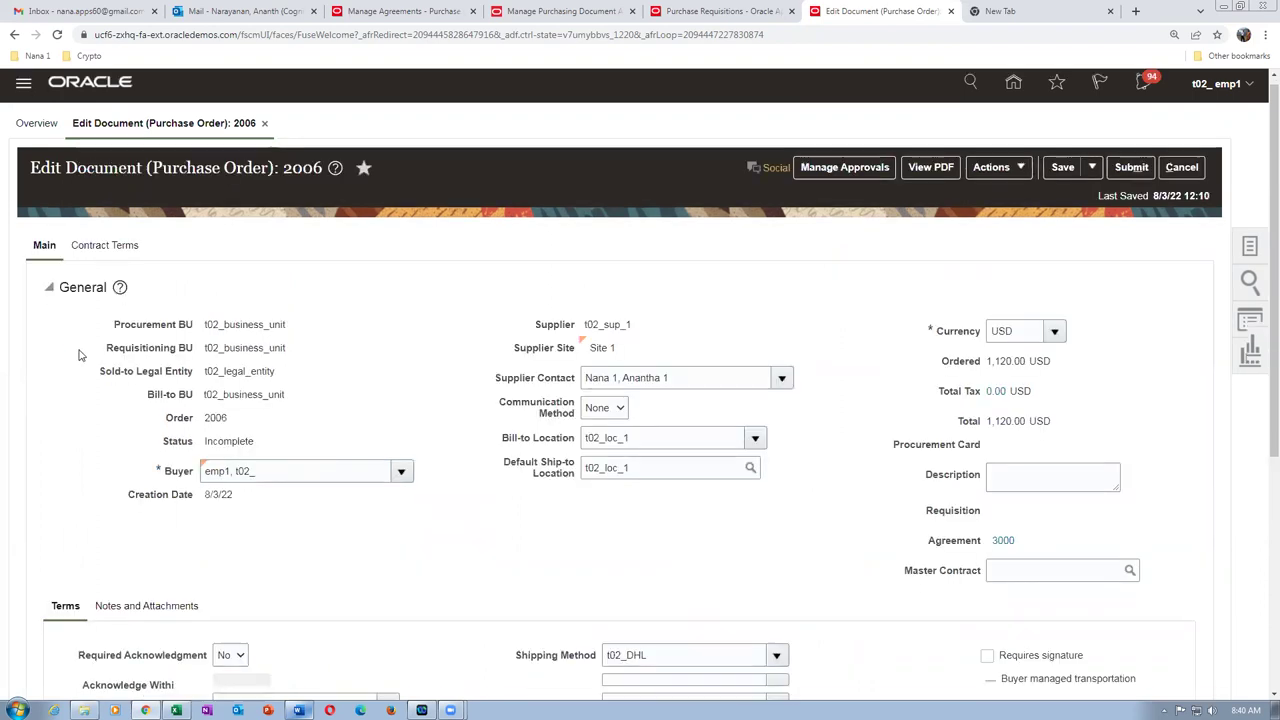
# - Examine the destination type and billing accounts in the cable layingh line's distribution details, and return to the order
pyautogui.scroll(-5, 80, 351)
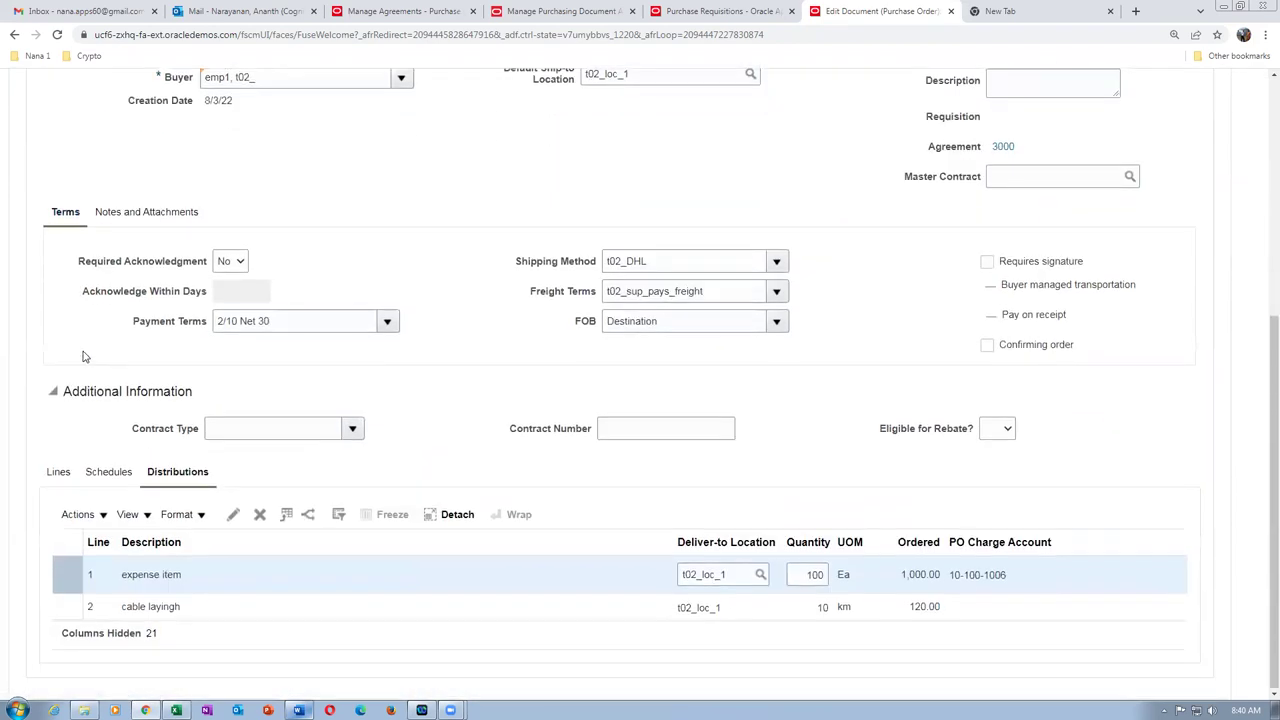
pyautogui.click(70, 608)
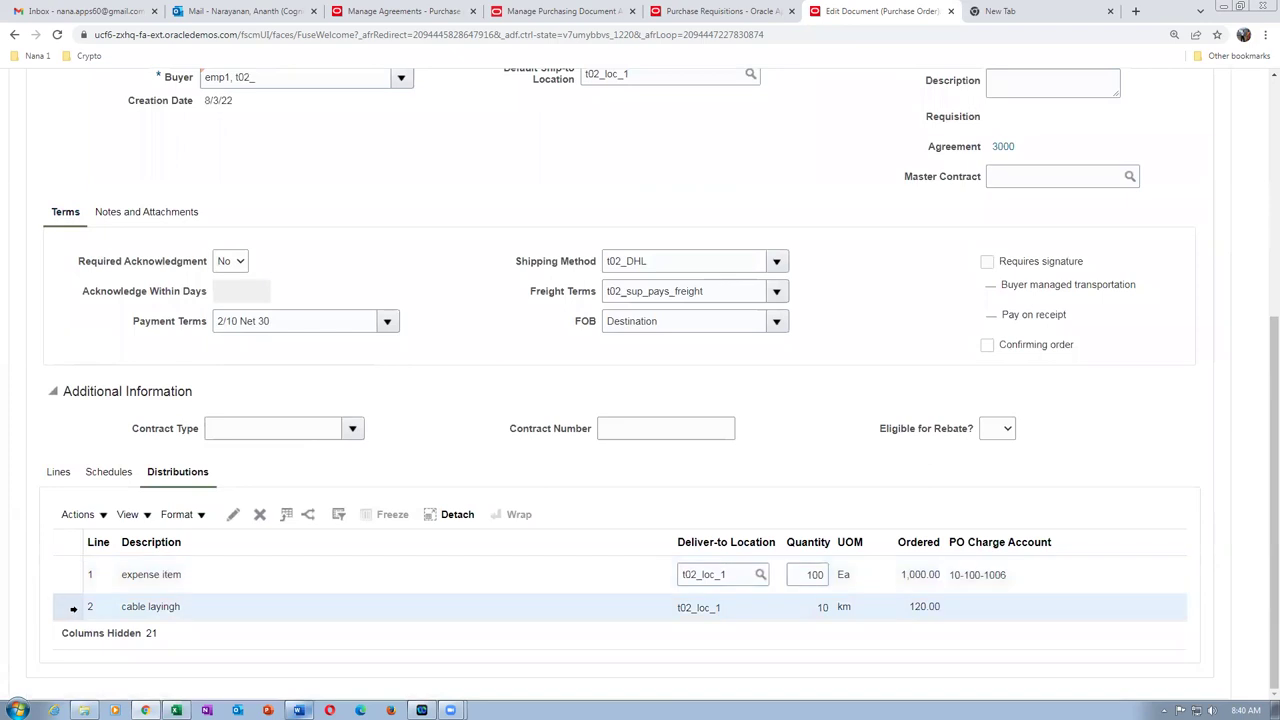
pyautogui.click(231, 515)
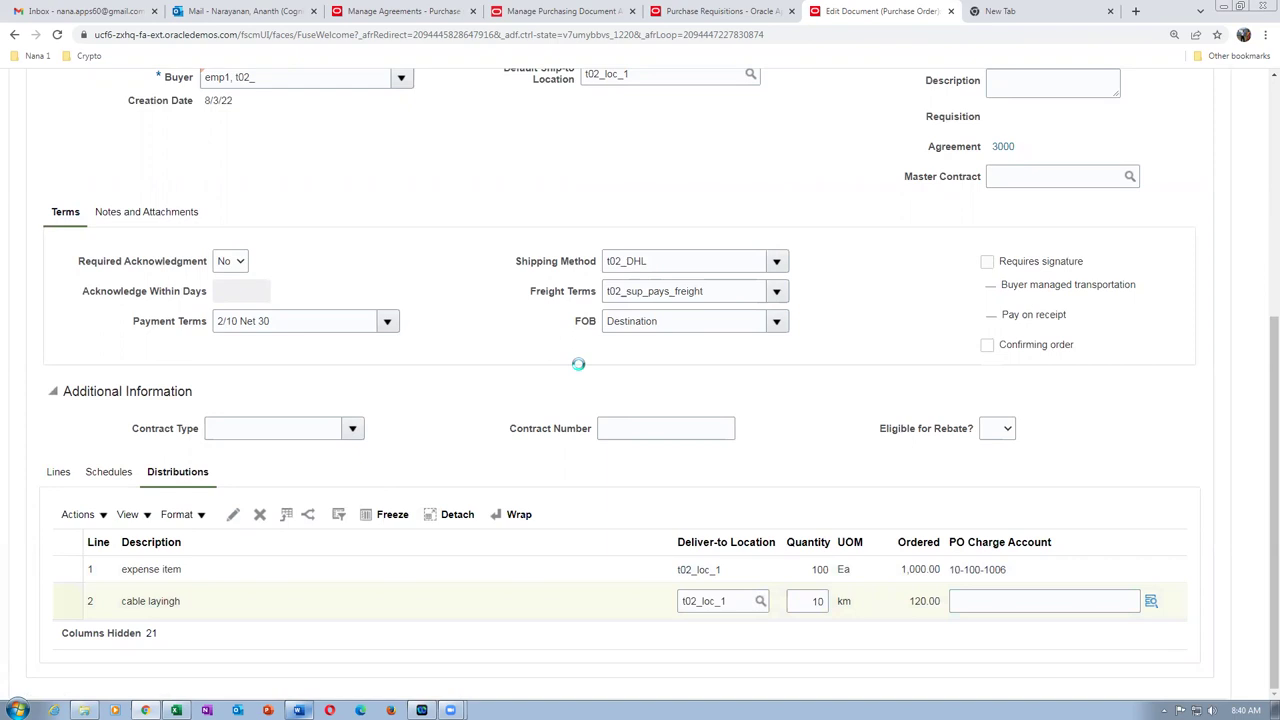
pyautogui.scroll(-2, 460, 520)
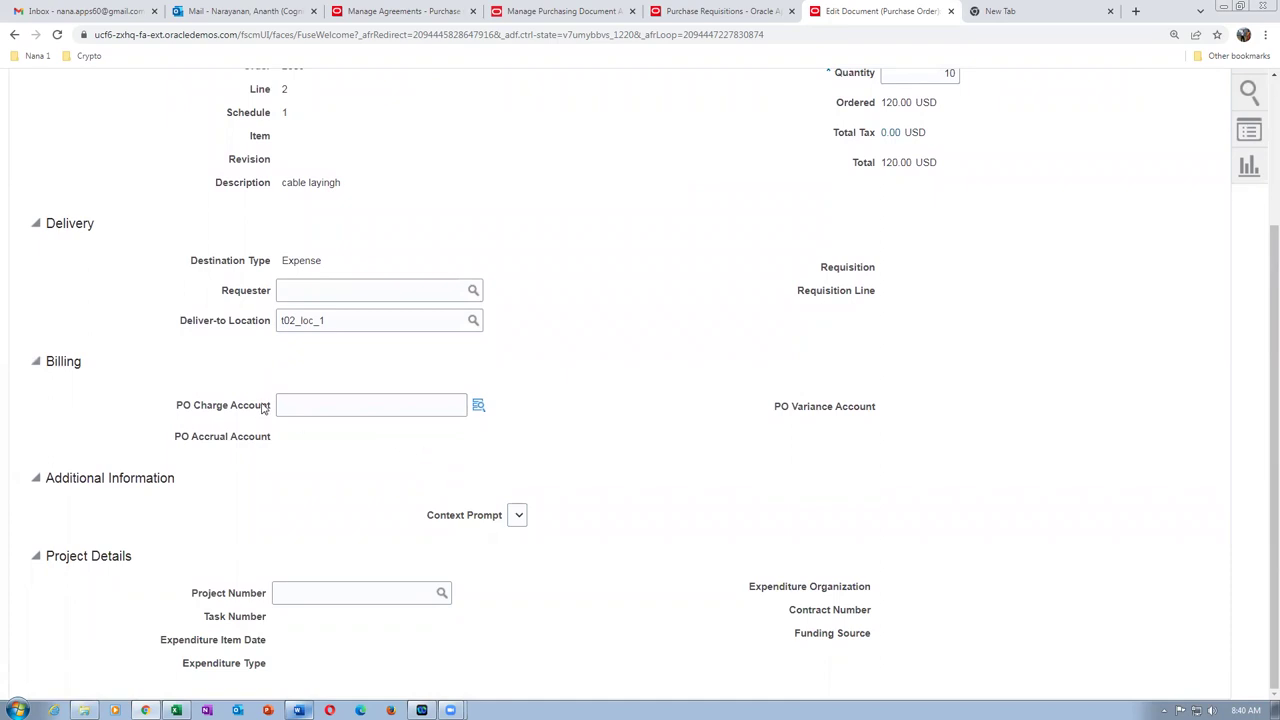
pyautogui.moveTo(977, 417)
pyautogui.scroll(2, 870, 395)
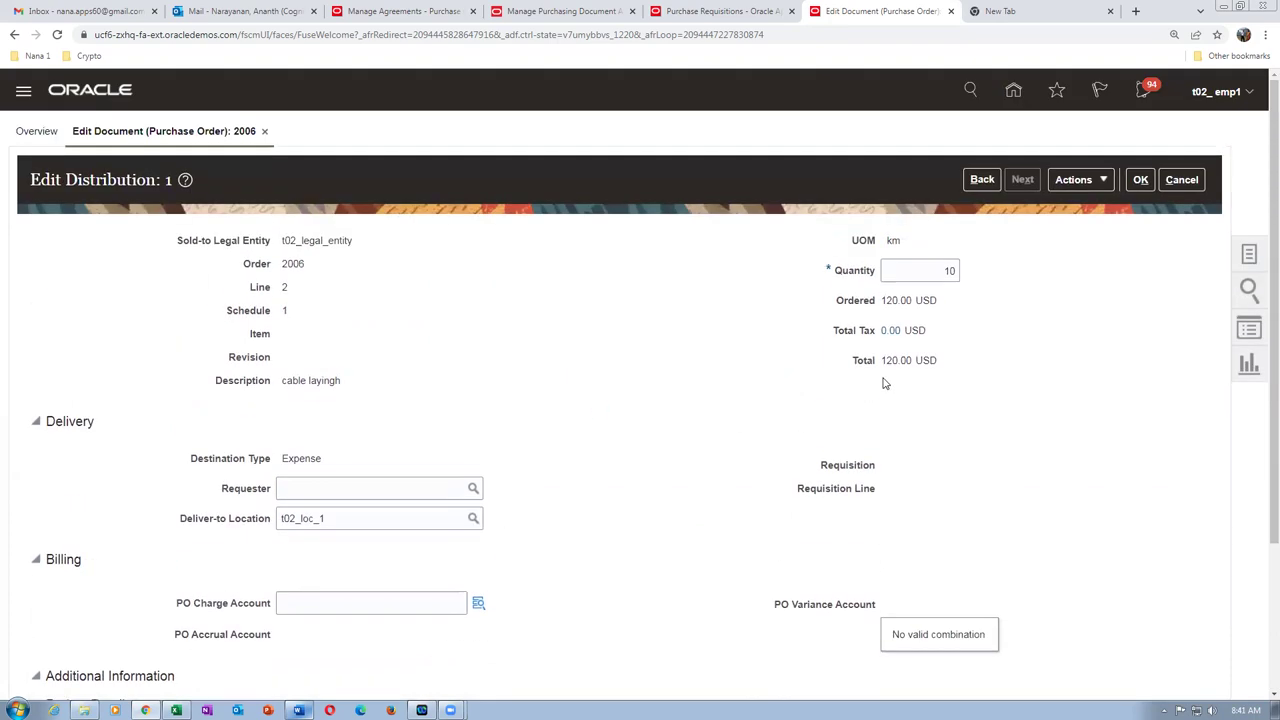
pyautogui.click(1140, 179)
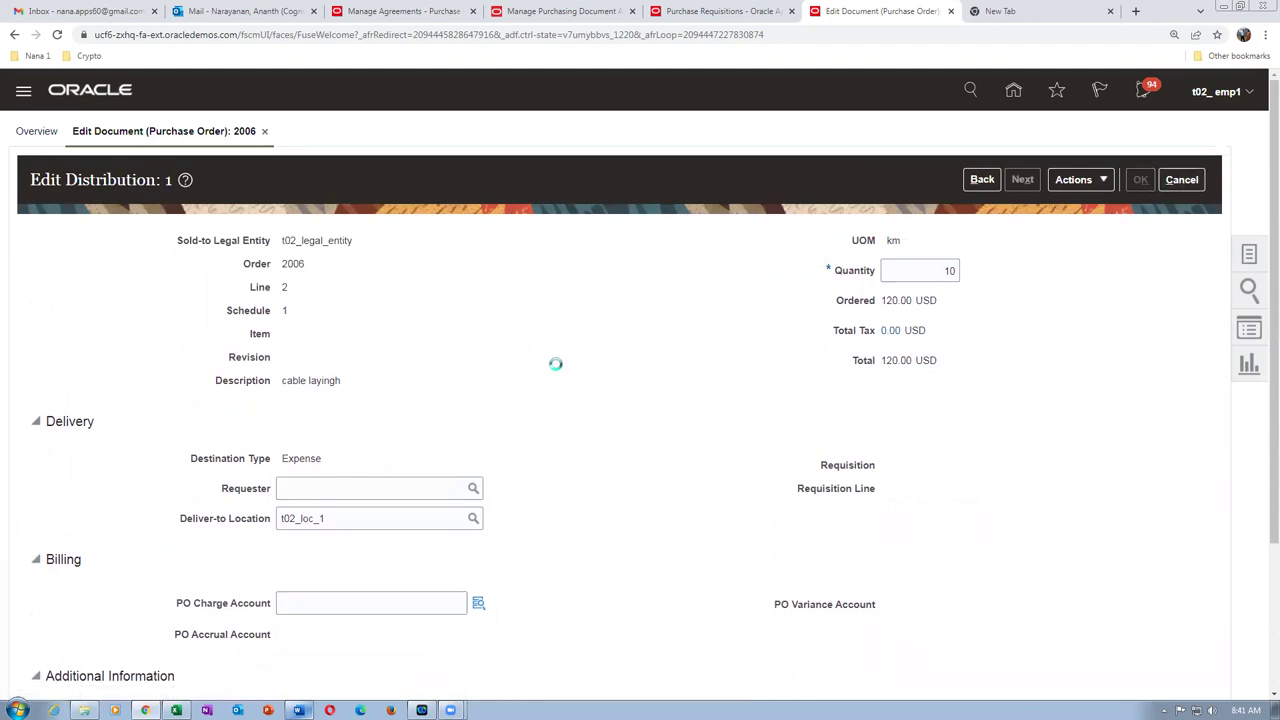
# - Set the cable layingh line's requester to the same employee as the buyer, save the order and dismiss the errors dialog
pyautogui.scroll(-5, 557, 370)
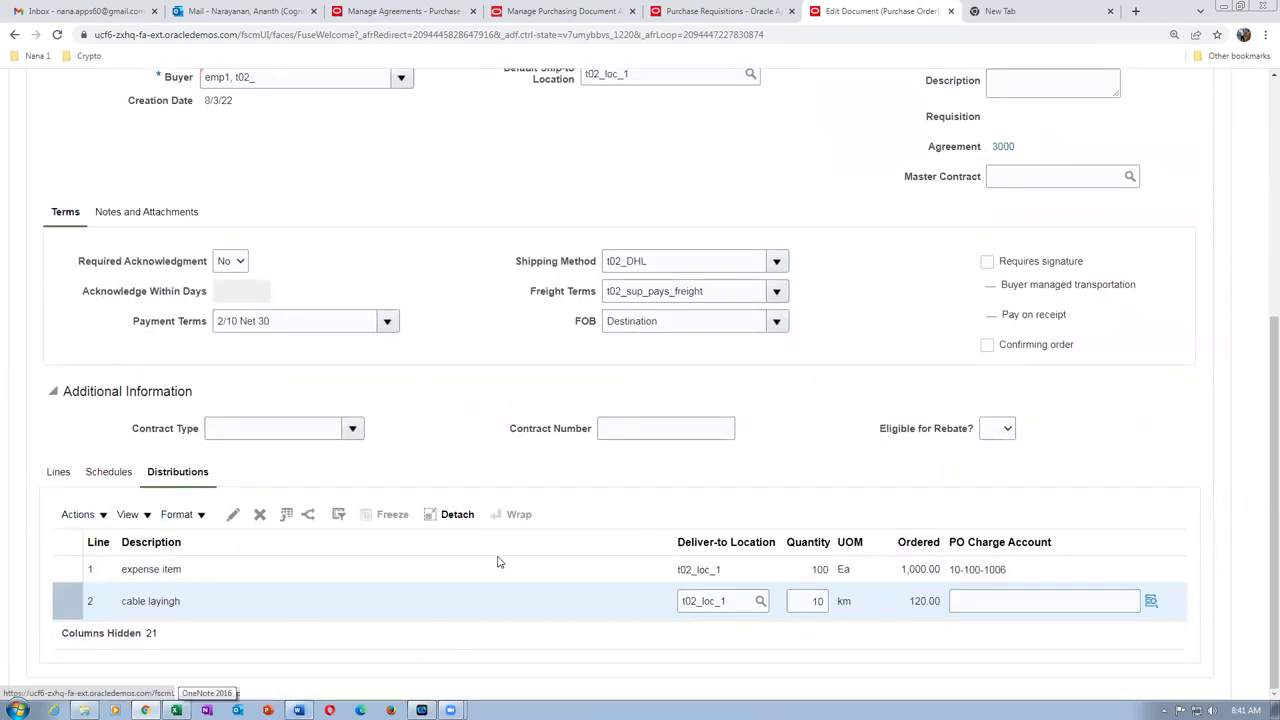
pyautogui.click(66, 477)
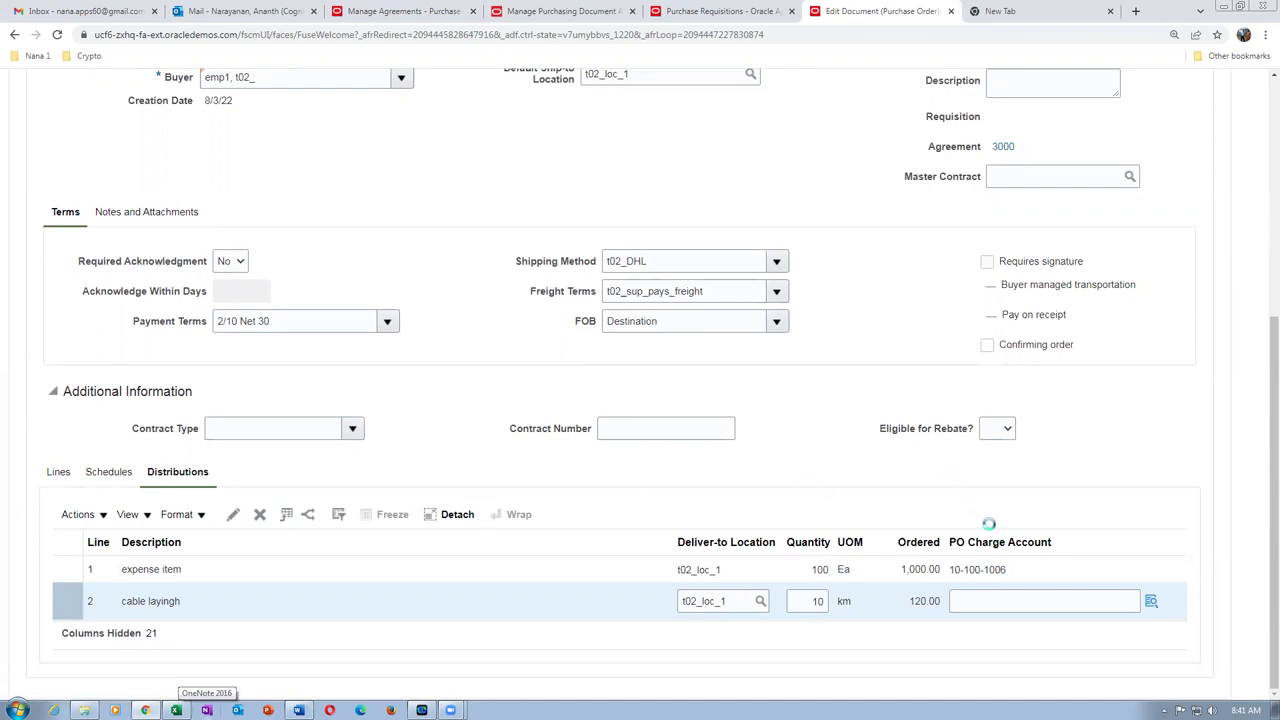
pyautogui.click(1067, 588)
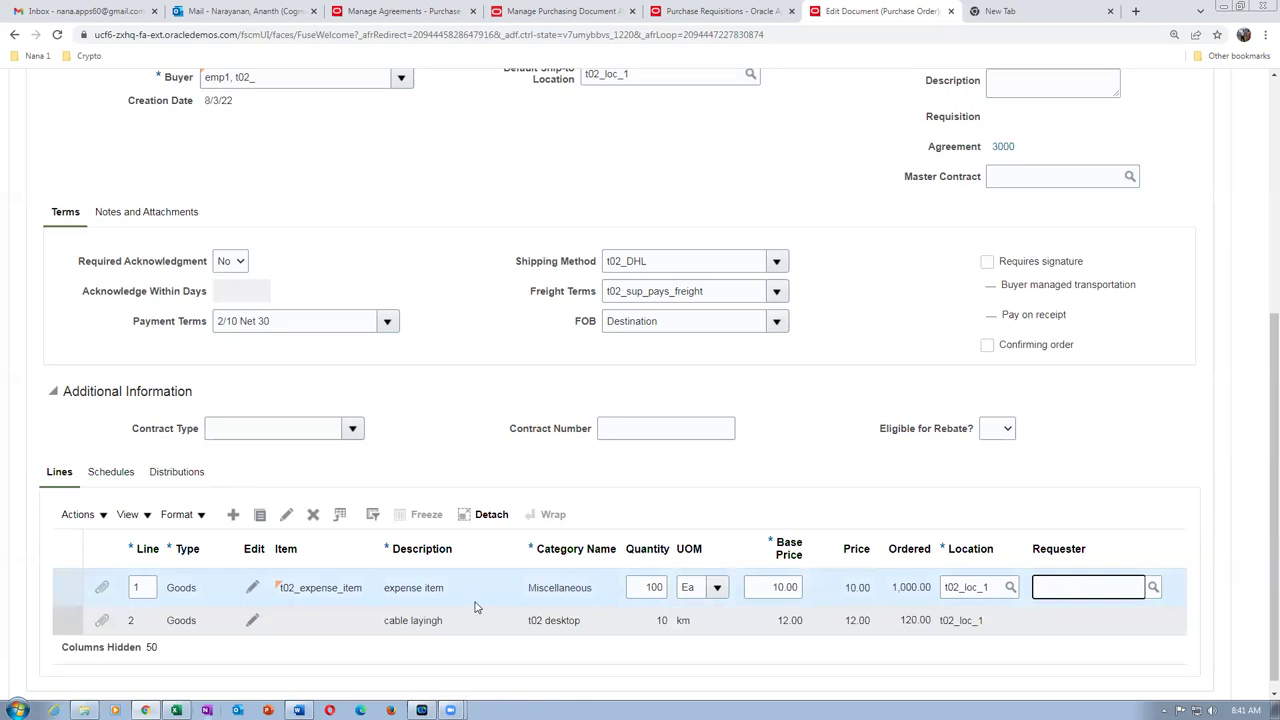
pyautogui.click(1077, 608)
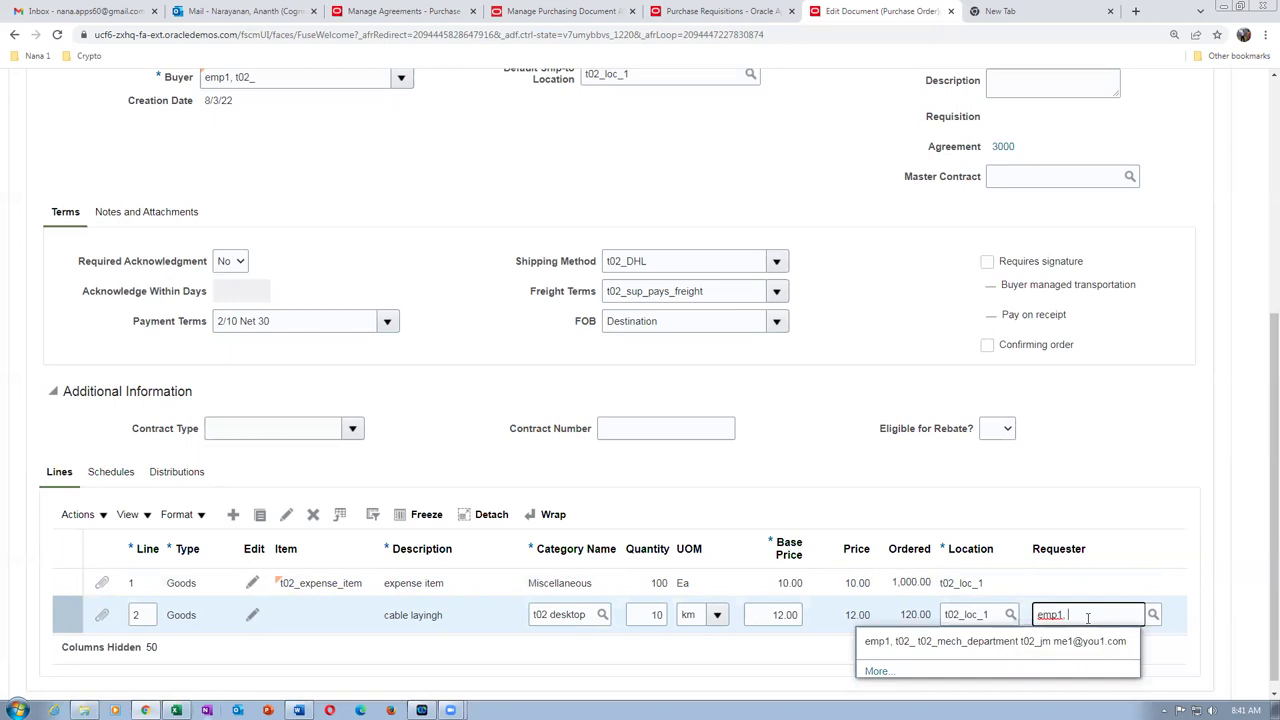
pyautogui.click(1072, 640)
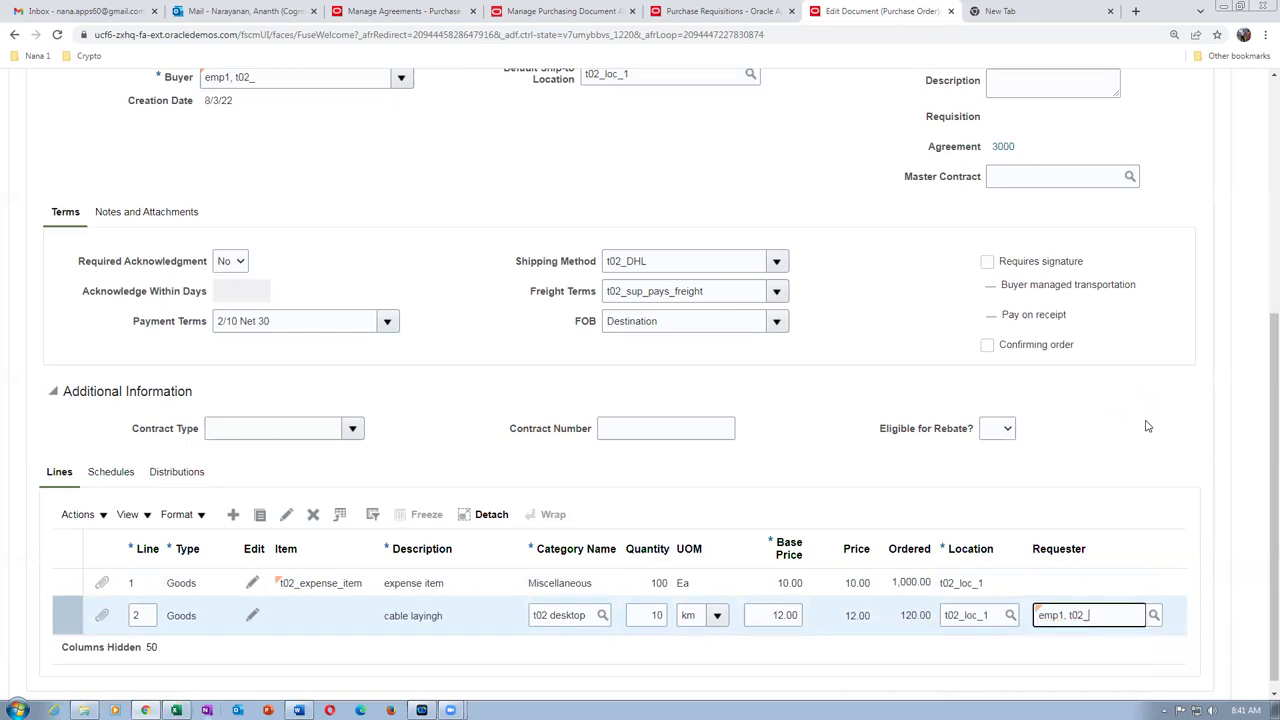
pyautogui.moveTo(1274, 395); pyautogui.dragTo(1274, 195)
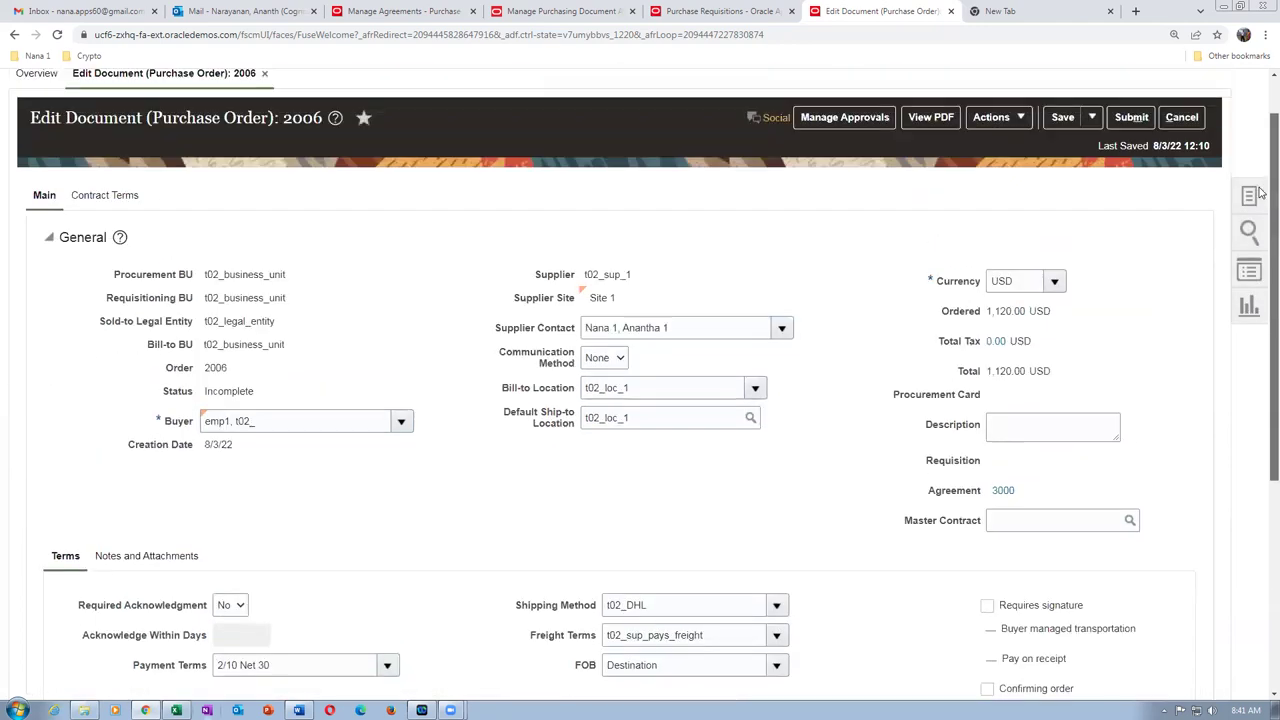
pyautogui.click(1065, 118)
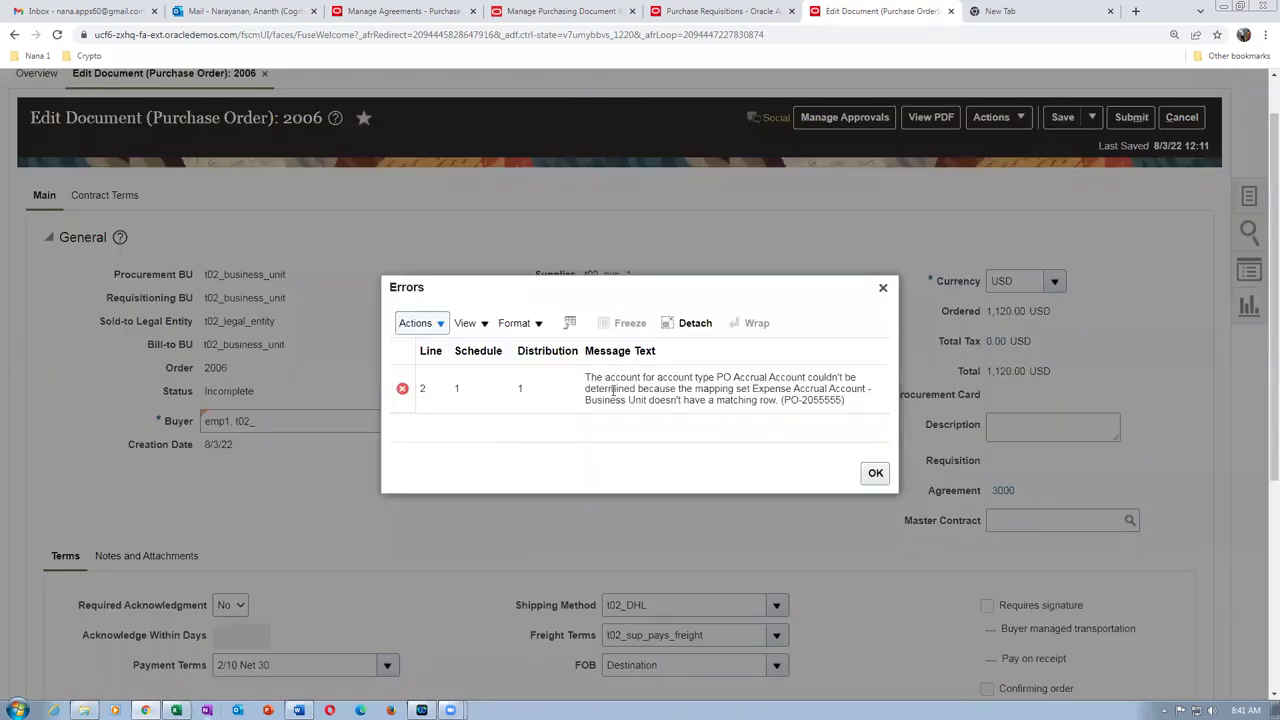
pyautogui.moveTo(722, 377); pyautogui.dragTo(798, 377)
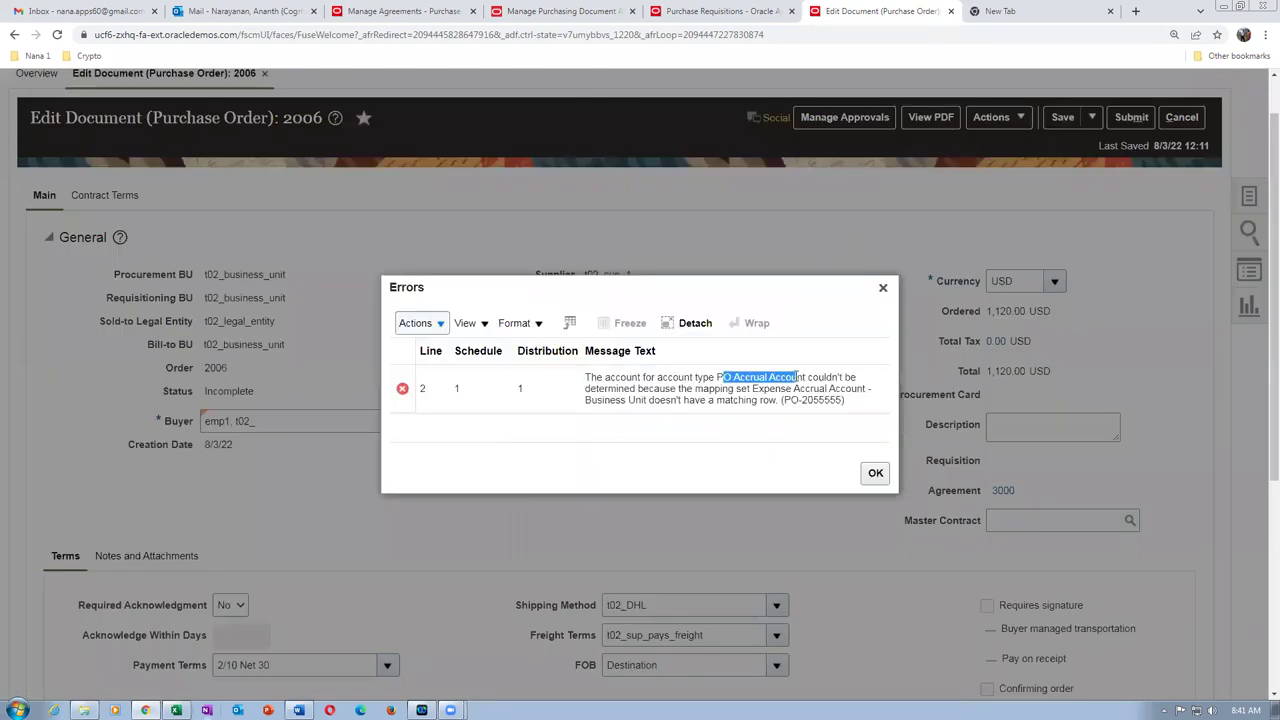
pyautogui.click(875, 473)
# - Check the charge, accrual and variance accounts in the distribution details of the cable layingh line
pyautogui.scroll(-3, 1262, 279)
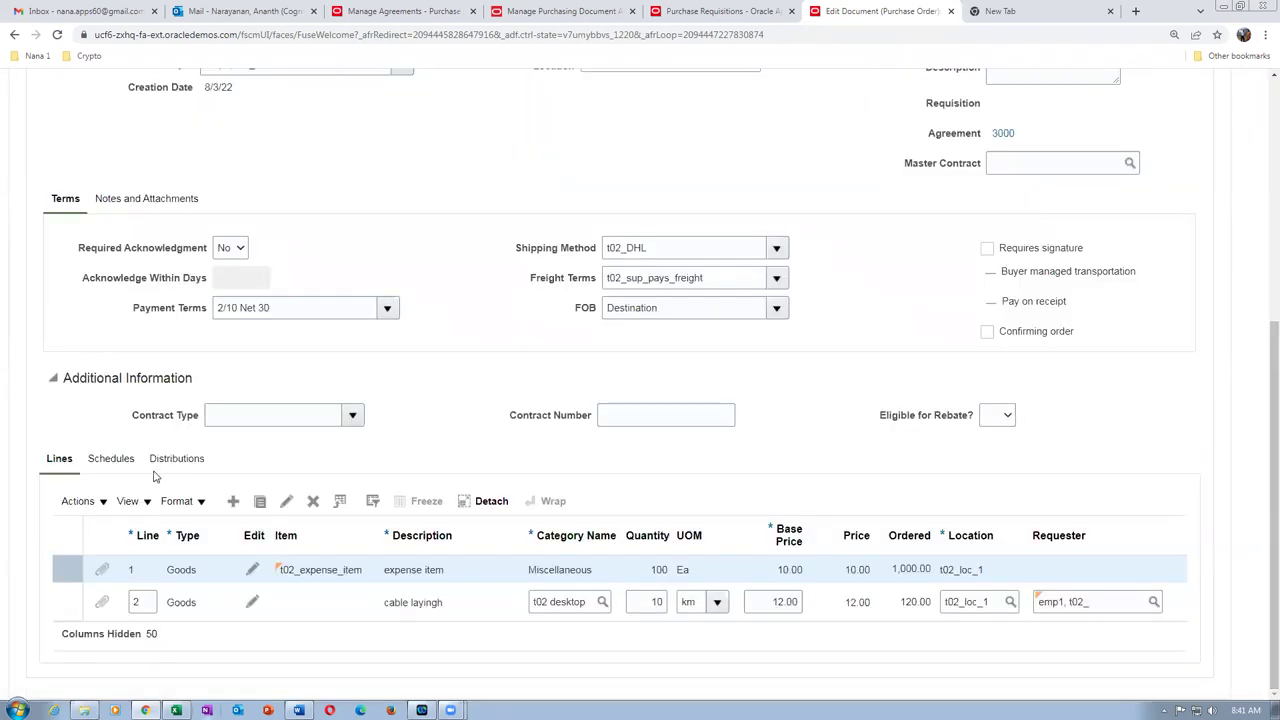
pyautogui.click(164, 462)
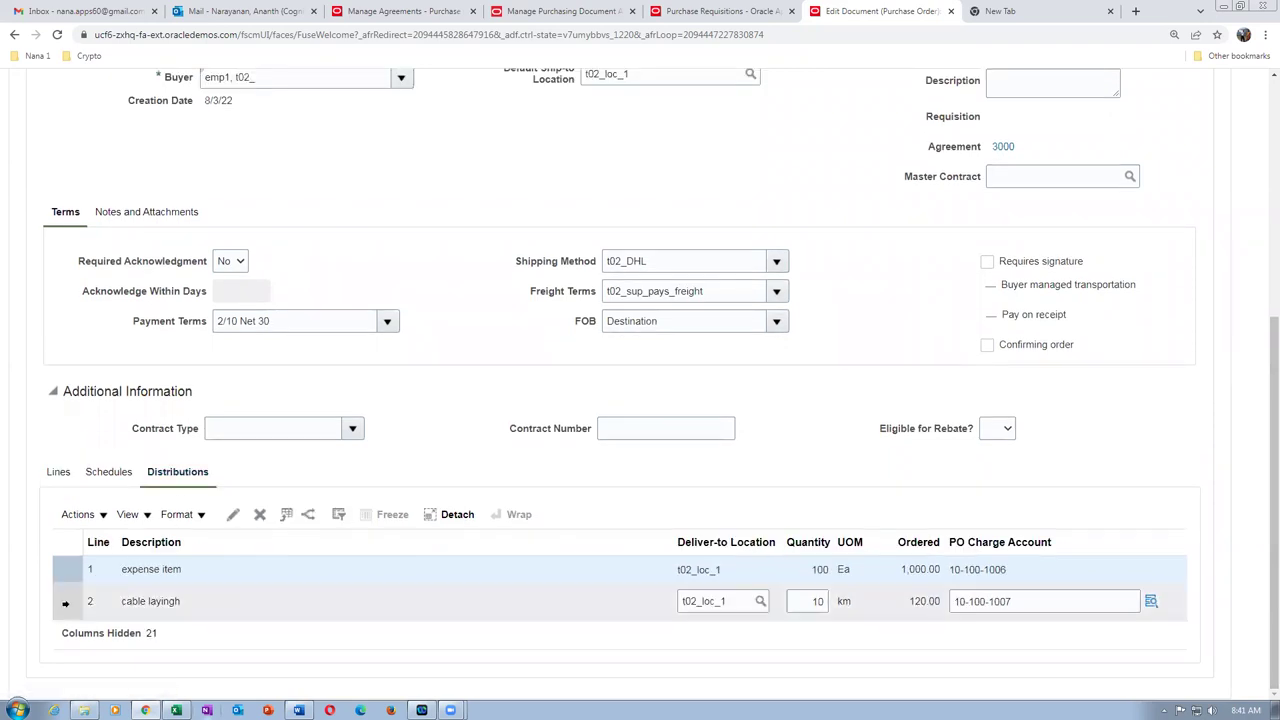
pyautogui.click(233, 516)
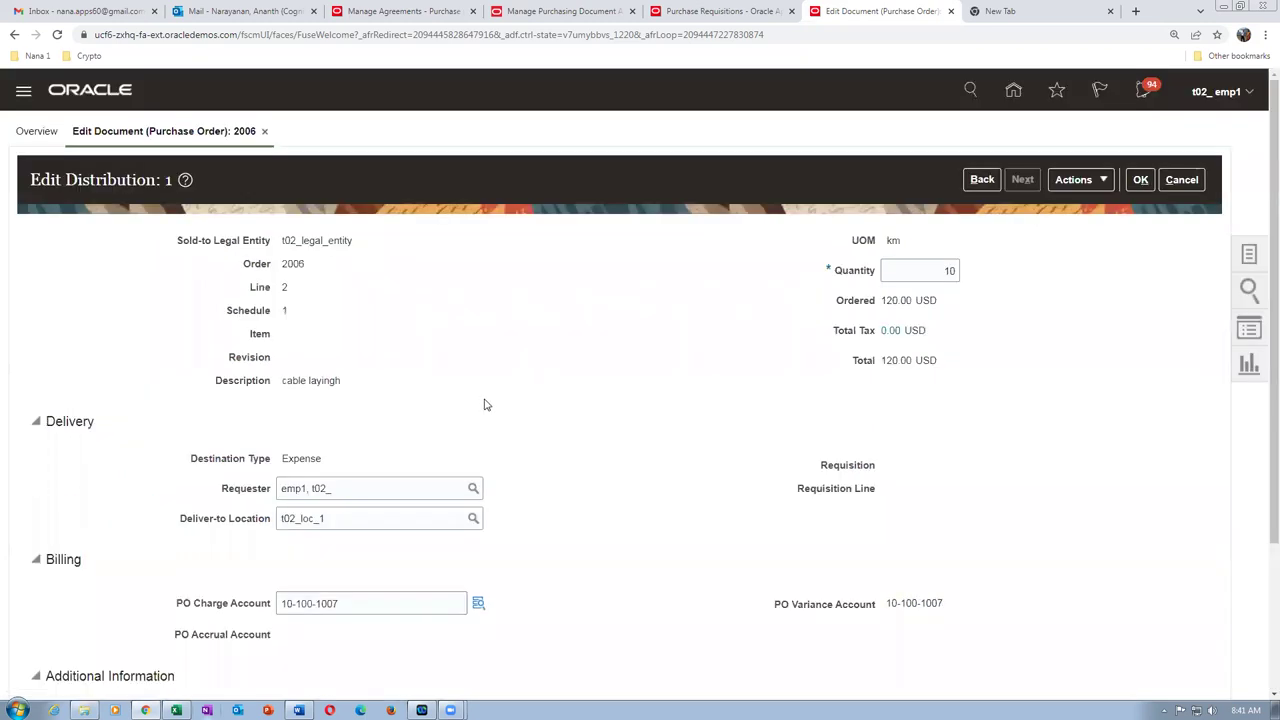
pyautogui.scroll(-2, 514, 403)
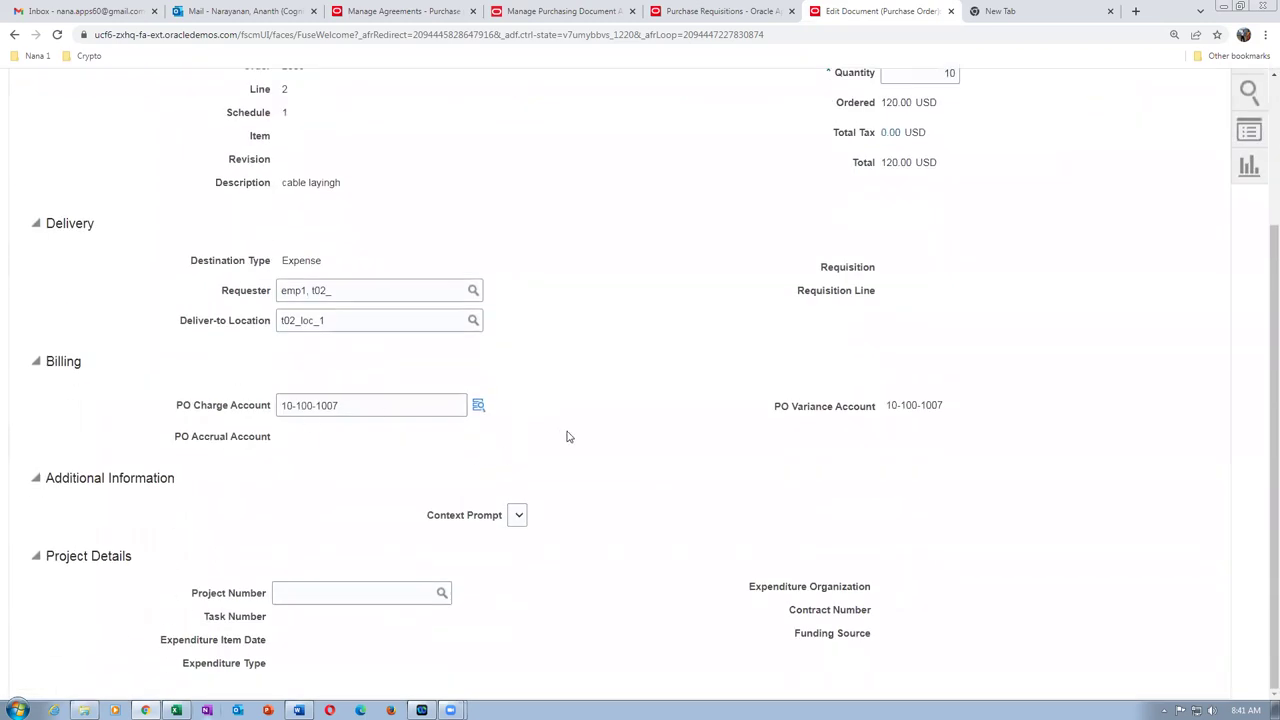
pyautogui.click(364, 402)
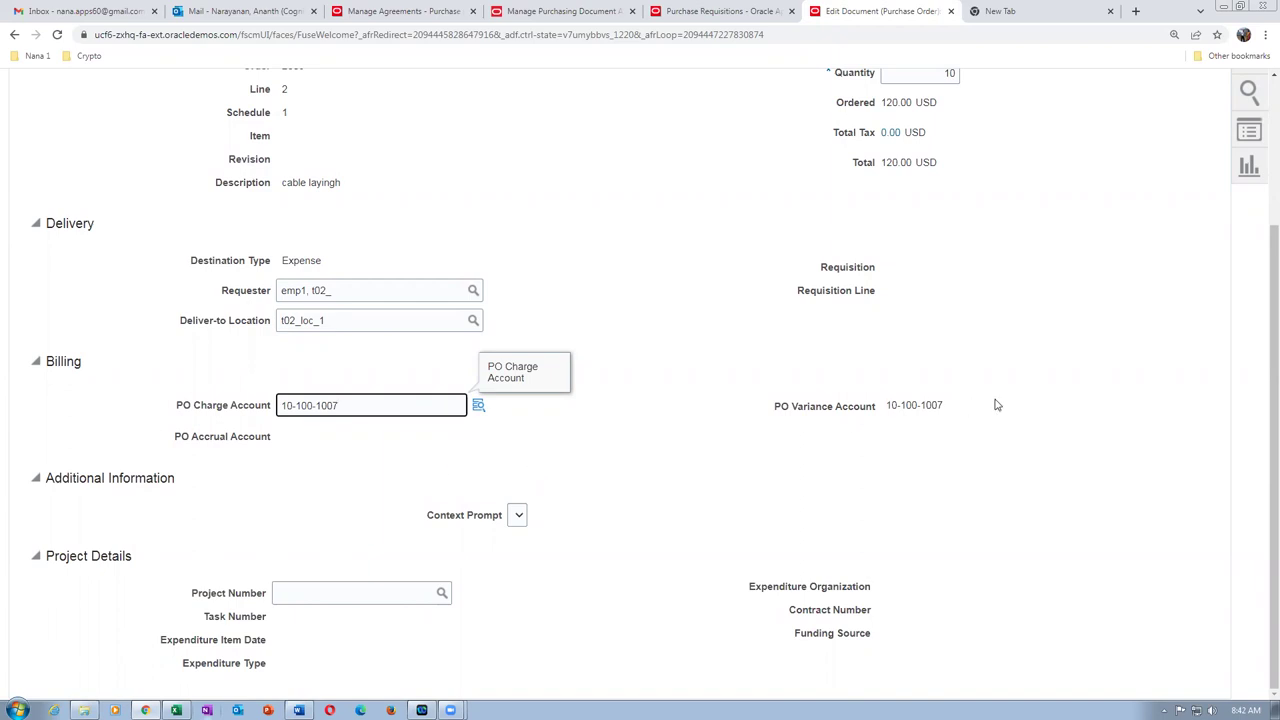
pyautogui.click(543, 467)
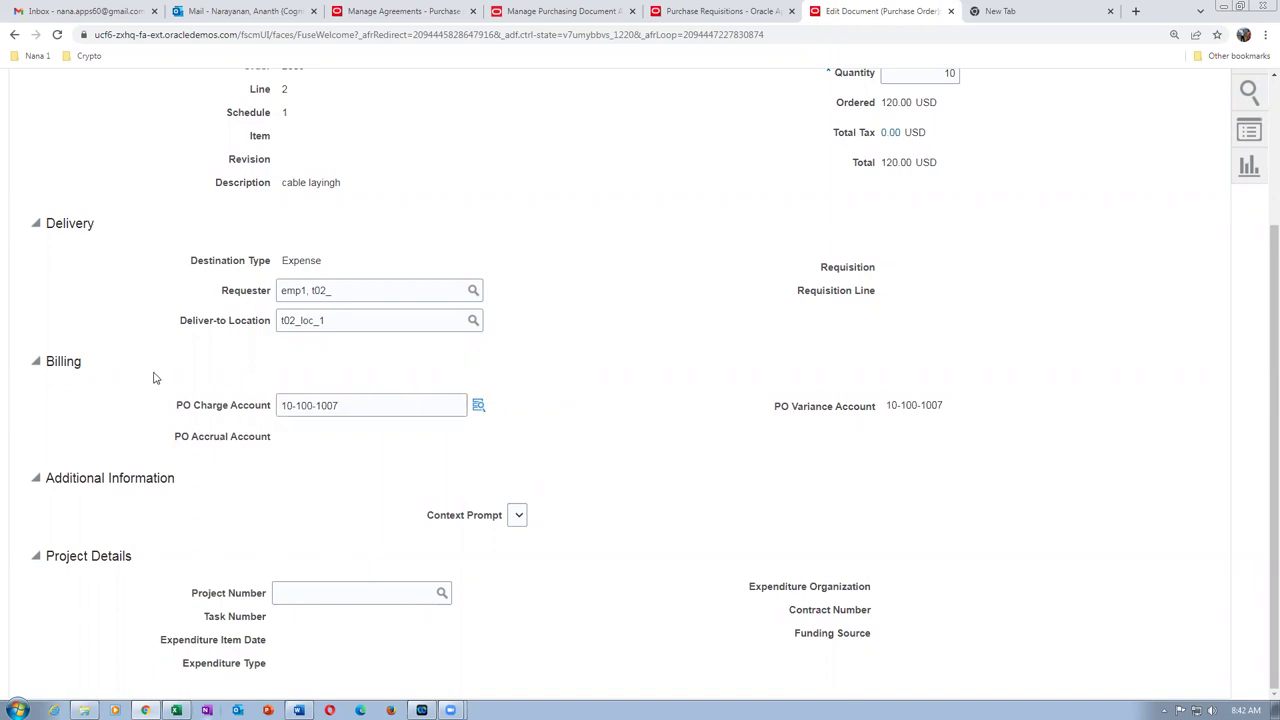
pyautogui.moveTo(357, 403); pyautogui.dragTo(257, 408)
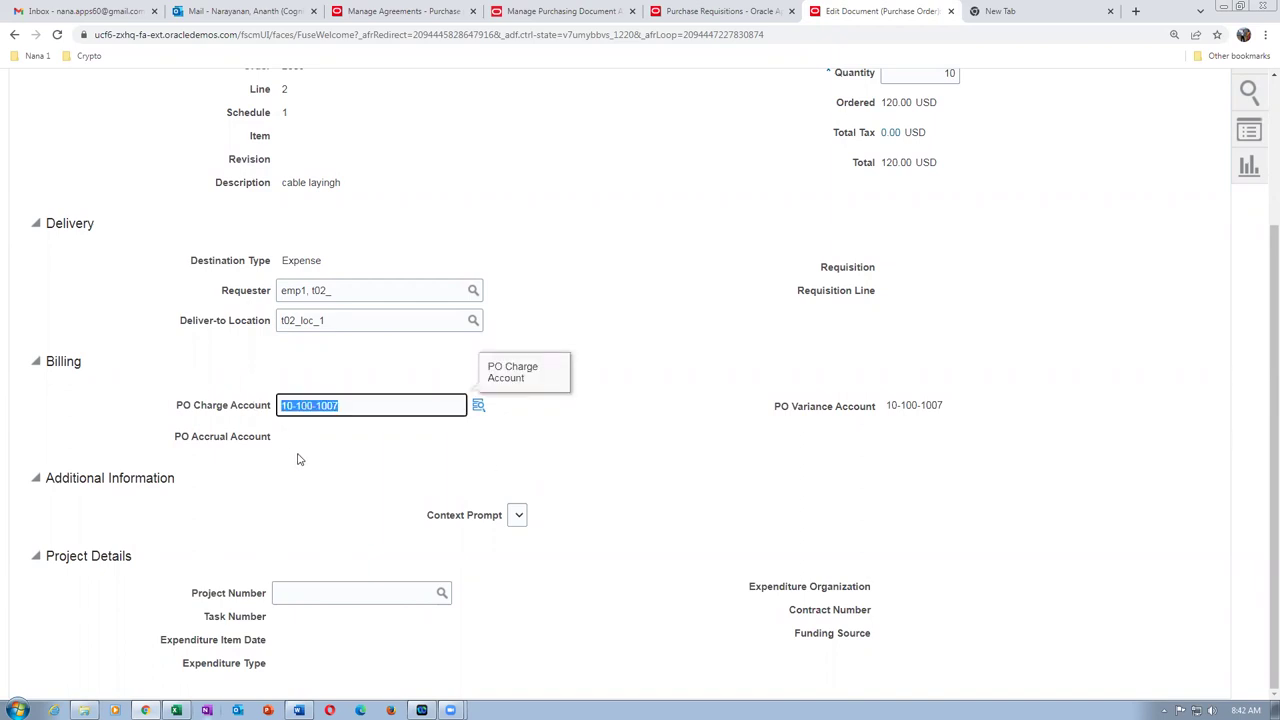
# - From the Requisitions page, go to Setup and Maintenance and open the Procurement setup offering
pyautogui.click(706, 11)
pyautogui.click(1237, 127)
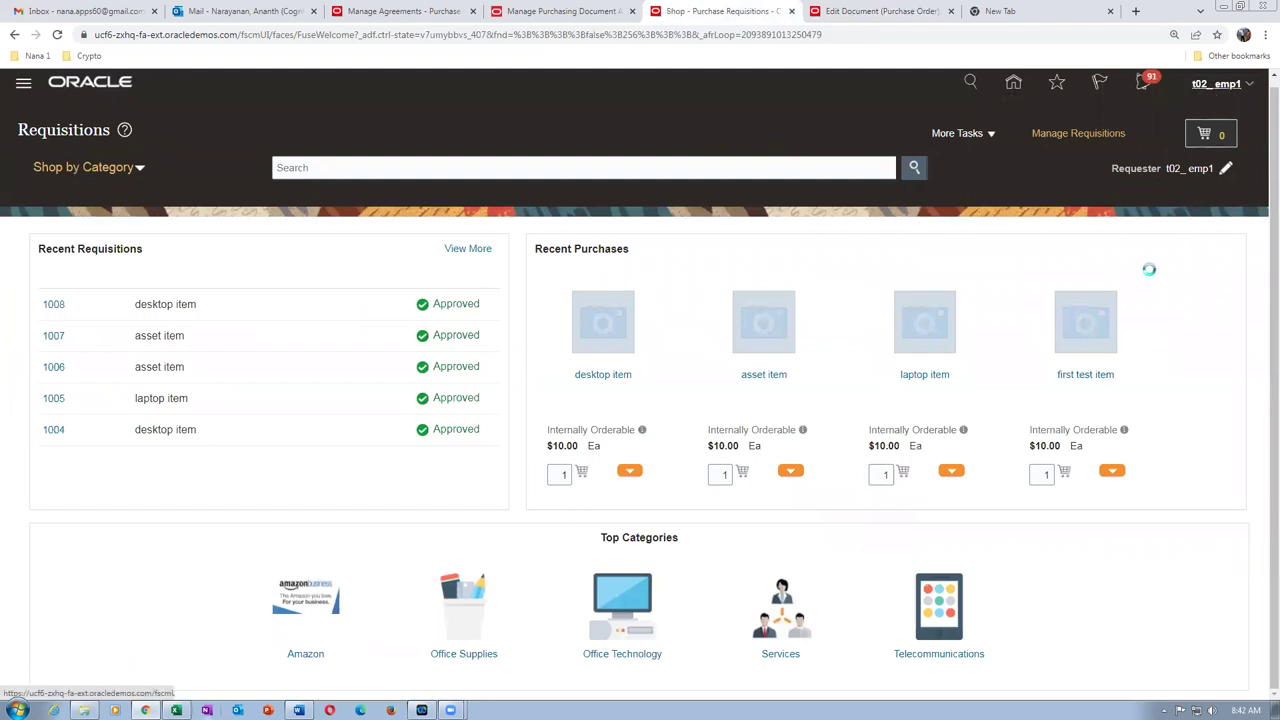
pyautogui.click(962, 330)
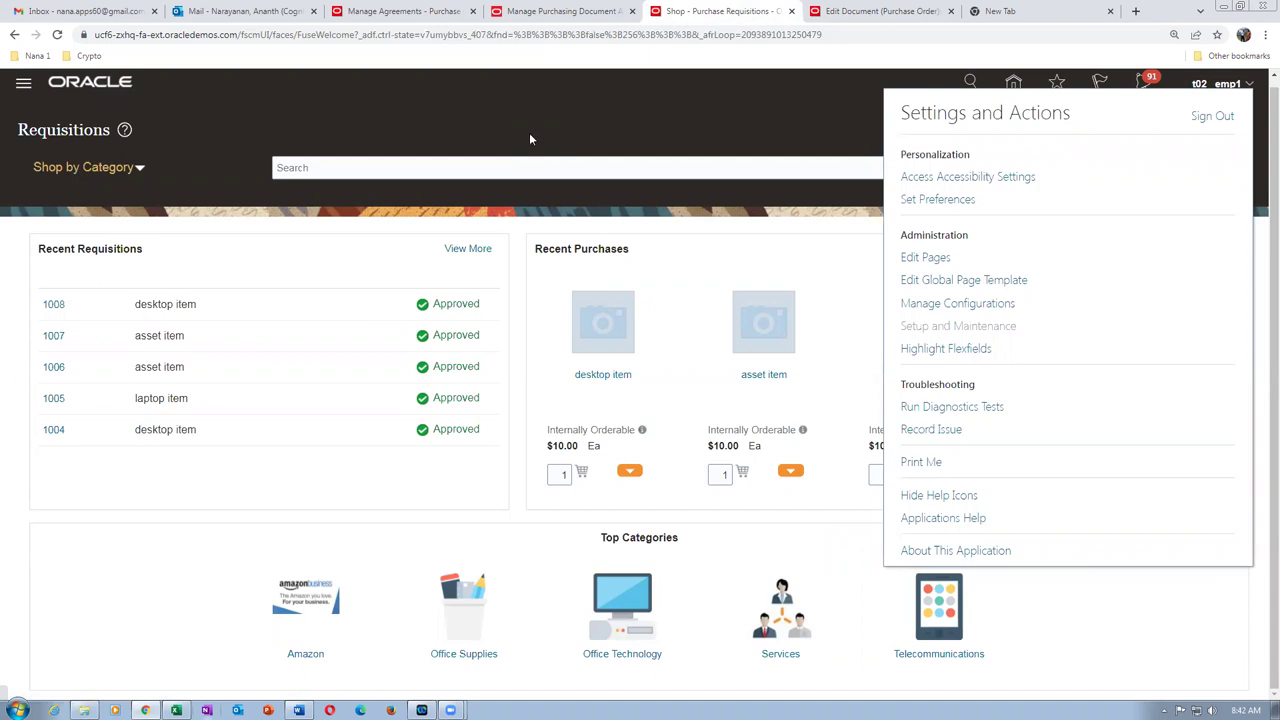
pyautogui.click(282, 133)
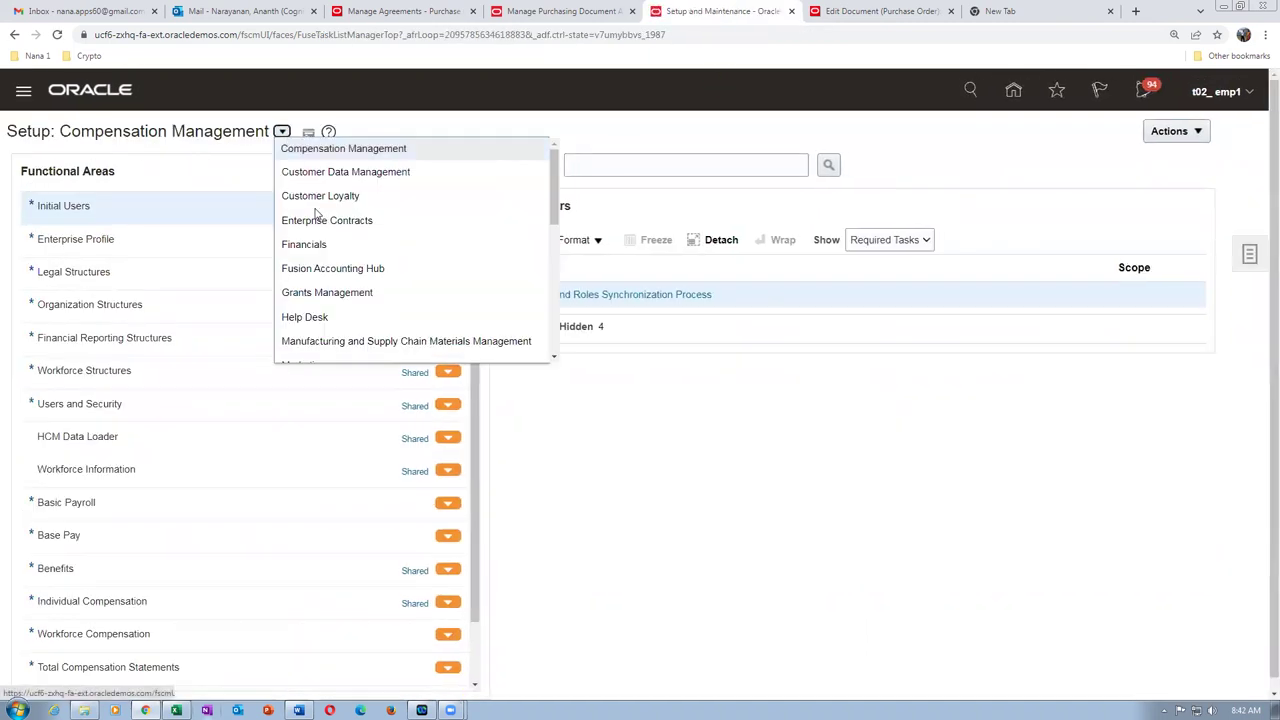
pyautogui.scroll(-3, 420, 250)
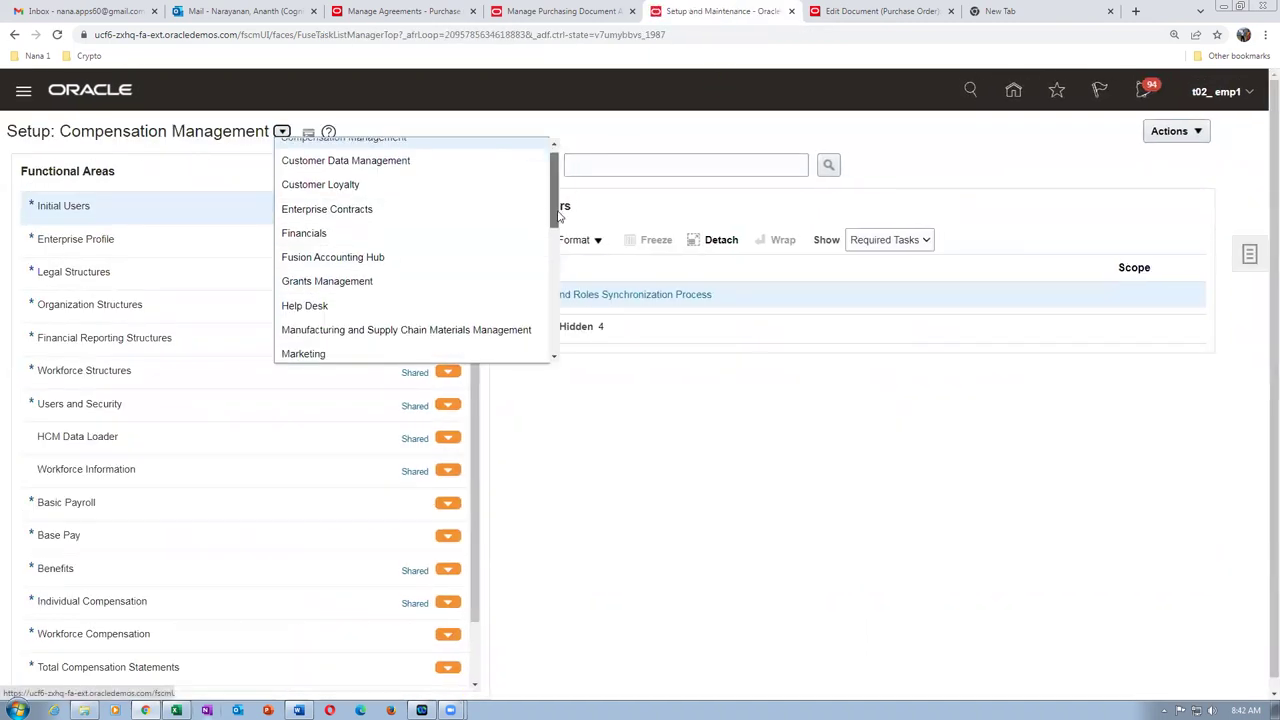
pyautogui.click(311, 299)
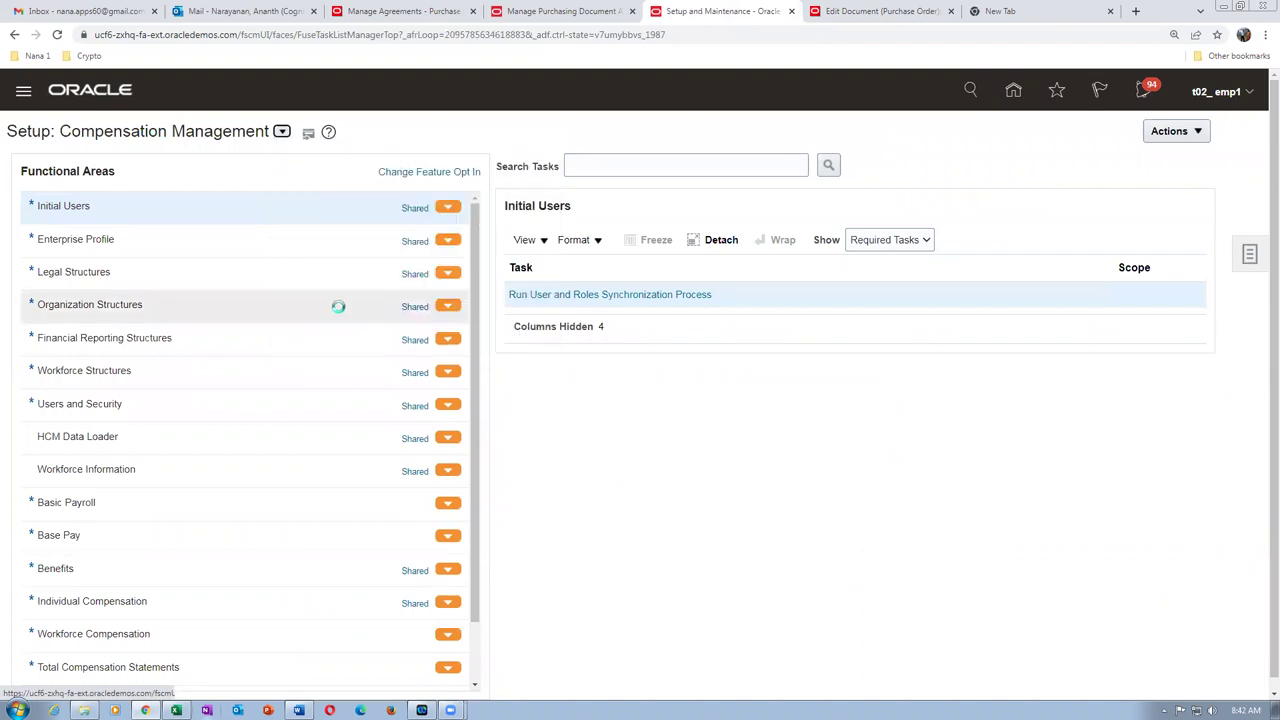
# - Search the setup tasks for "man%map%set%" and open Manage Mapping Sets under Procurement Transaction Account Rules
pyautogui.click(598, 164)
pyautogui.write('man%')
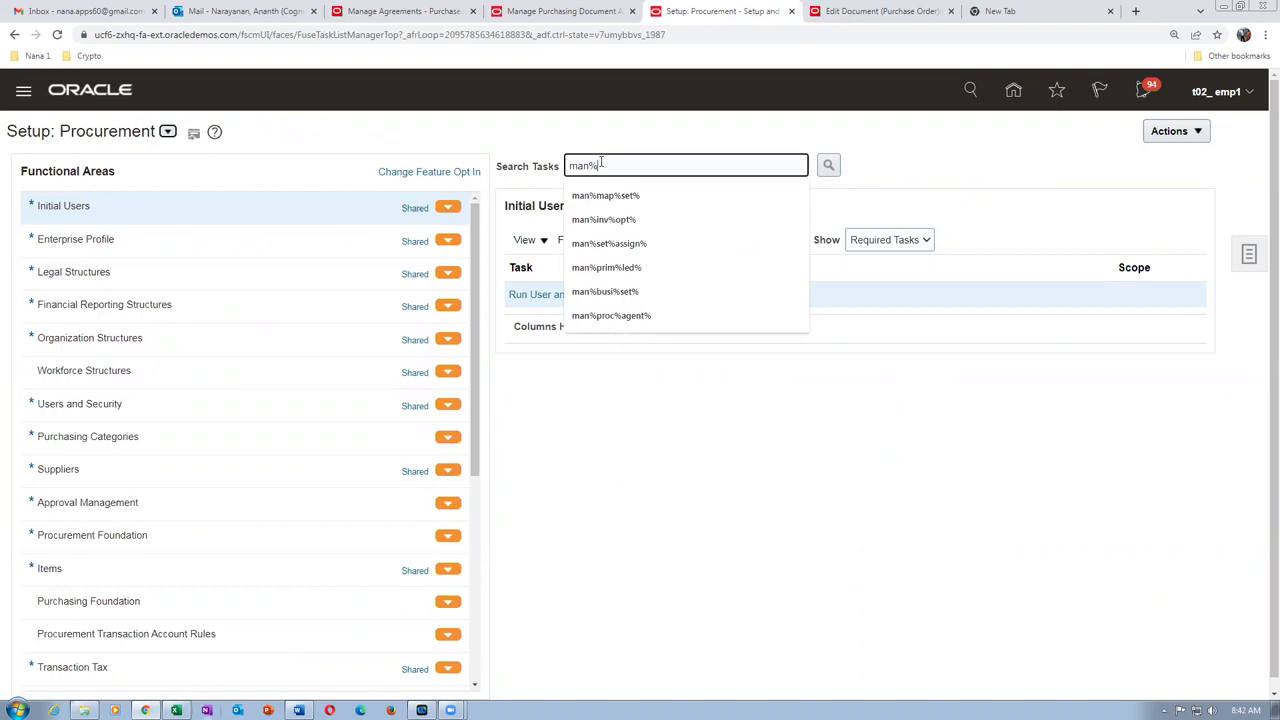
pyautogui.write('map%set%')
pyautogui.press('Return')
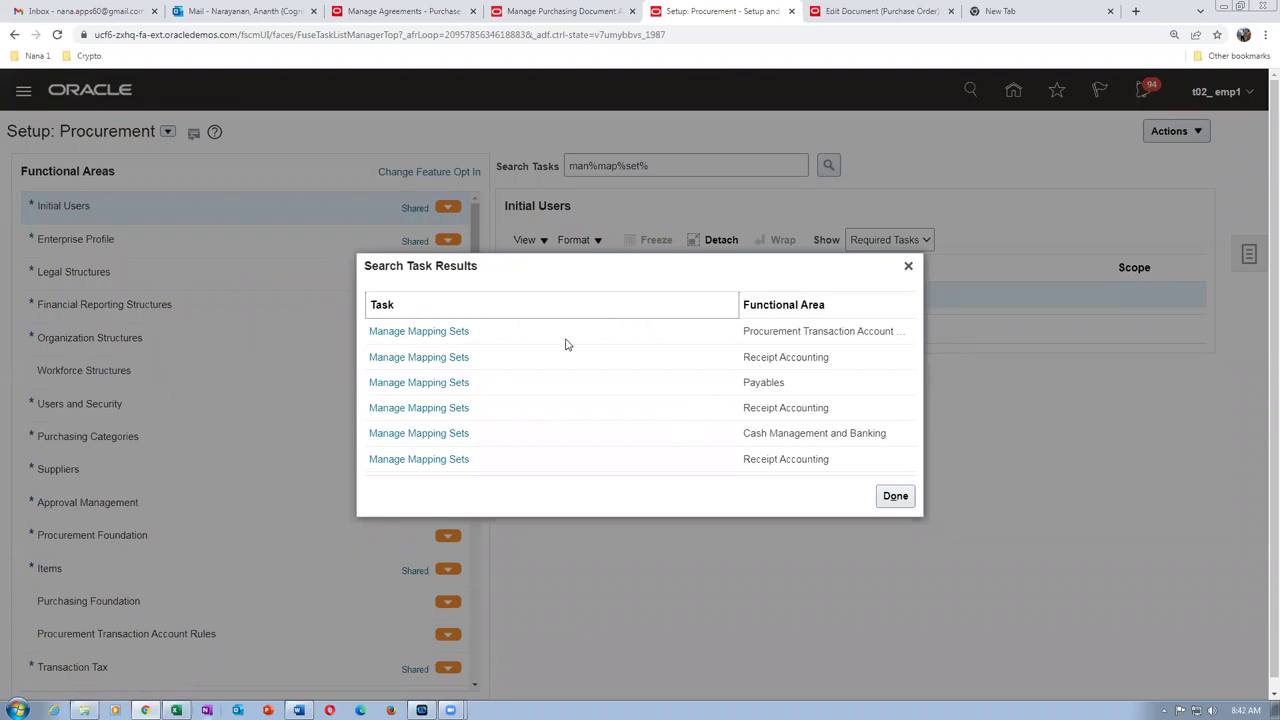
pyautogui.click(413, 331)
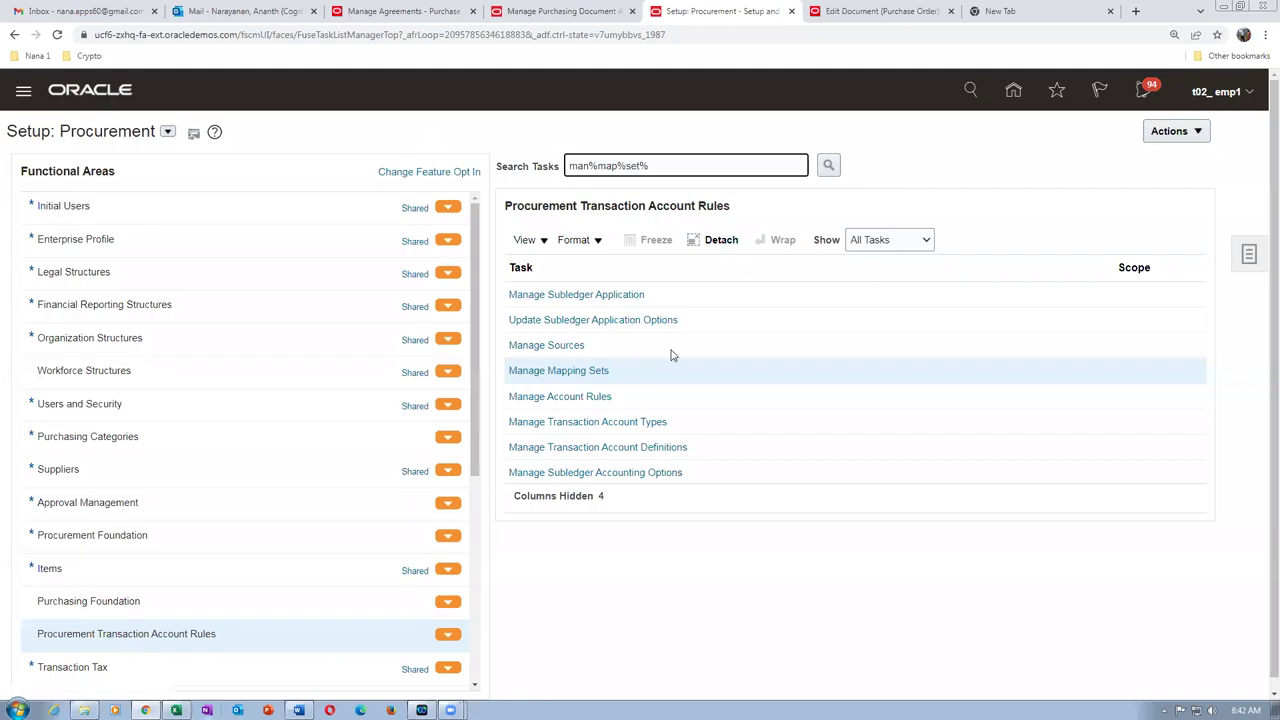
pyautogui.click(579, 370)
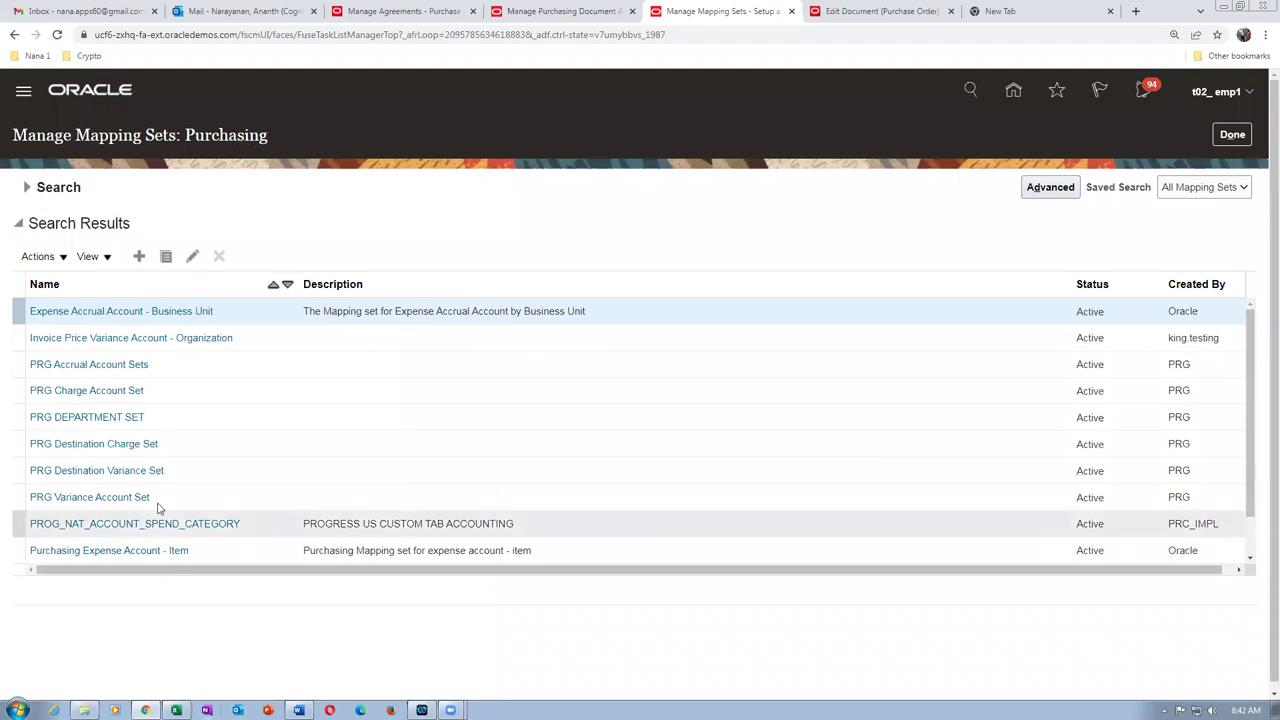
# - Open the Expense Accrual Account - Business Unit mapping set and add t02_COA to its charts of accounts
pyautogui.click(166, 314)
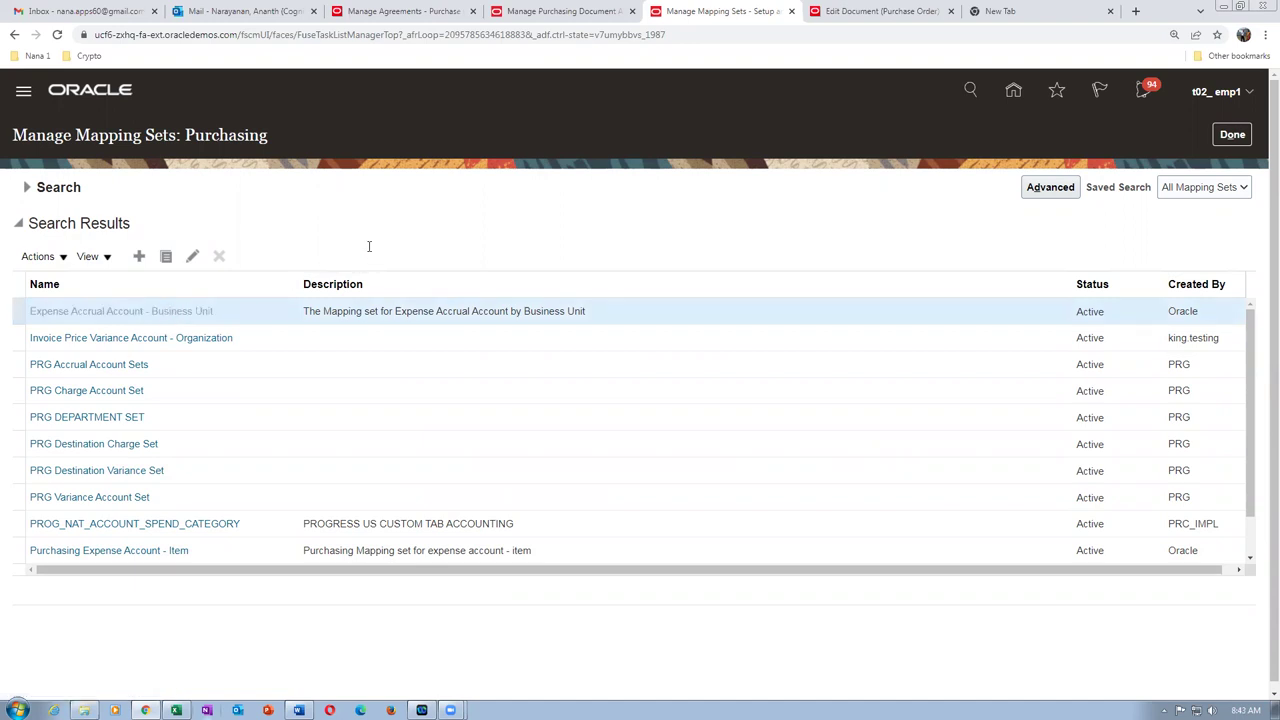
pyautogui.scroll(-3, 337, 314)
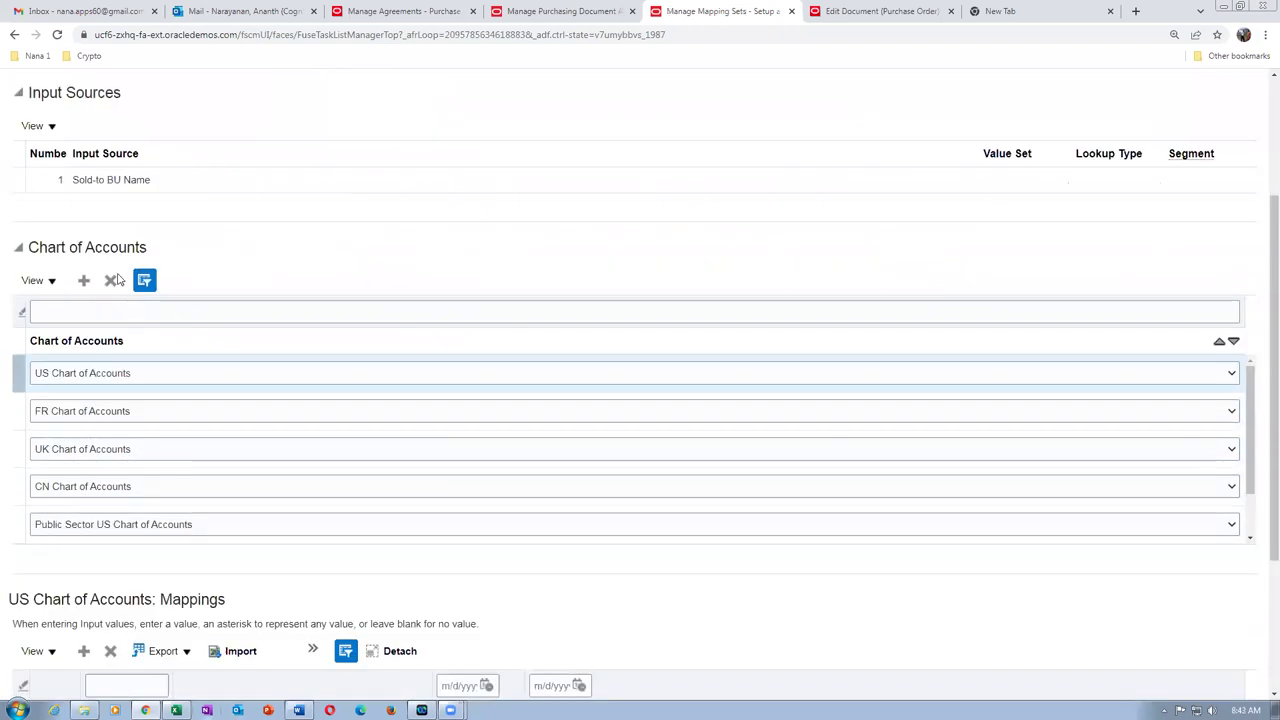
pyautogui.click(84, 281)
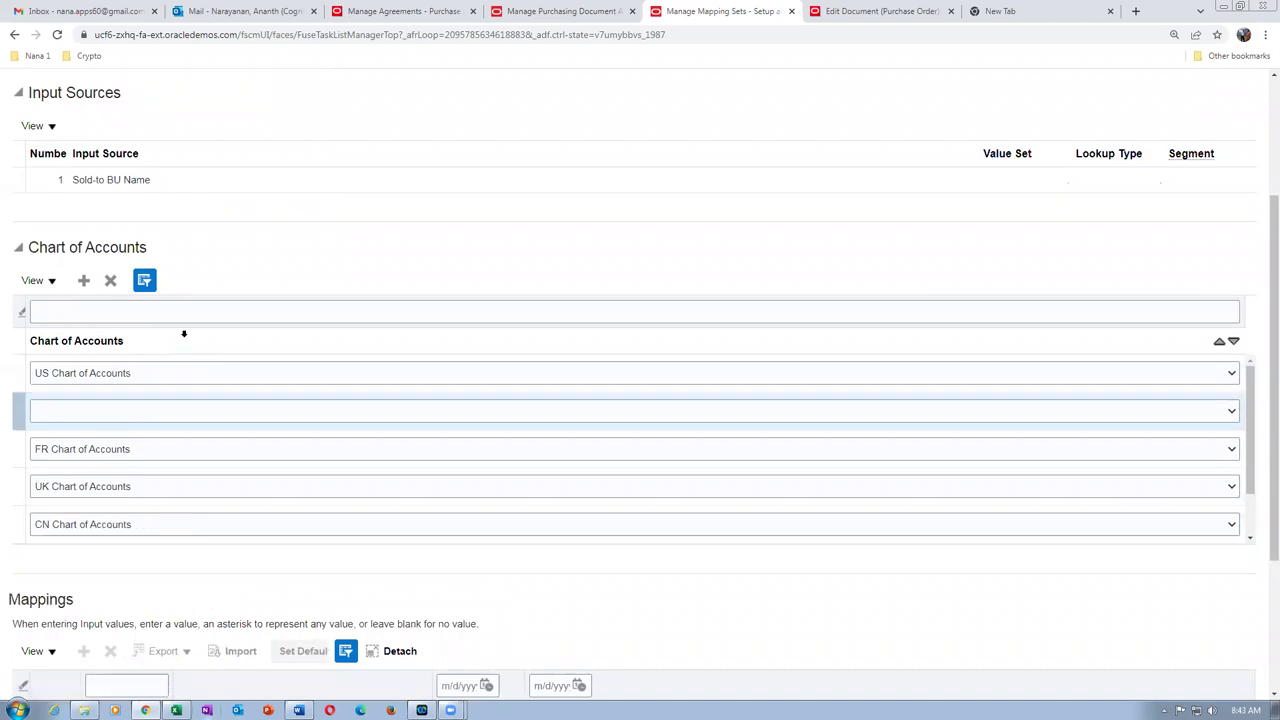
pyautogui.click(118, 412)
pyautogui.scroll(-3, 95, 607)
pyautogui.scroll(-20, 95, 607)
pyautogui.scroll(-4, 85, 665)
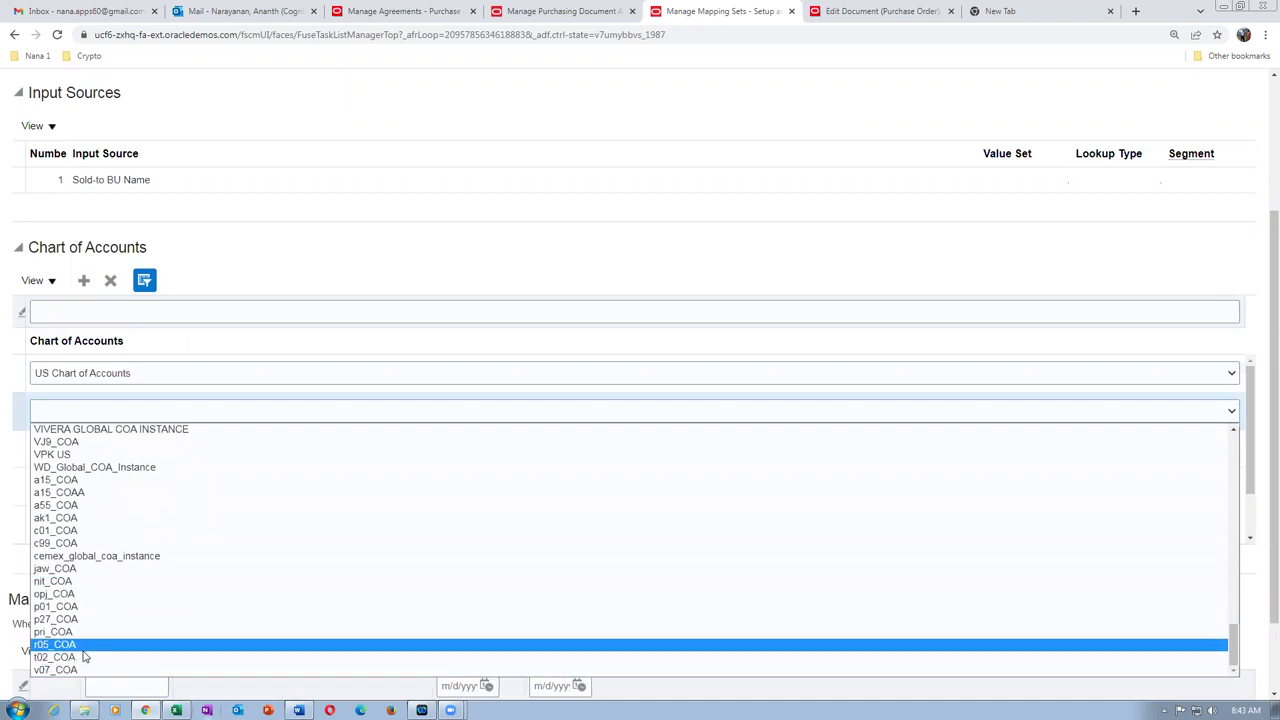
pyautogui.click(85, 657)
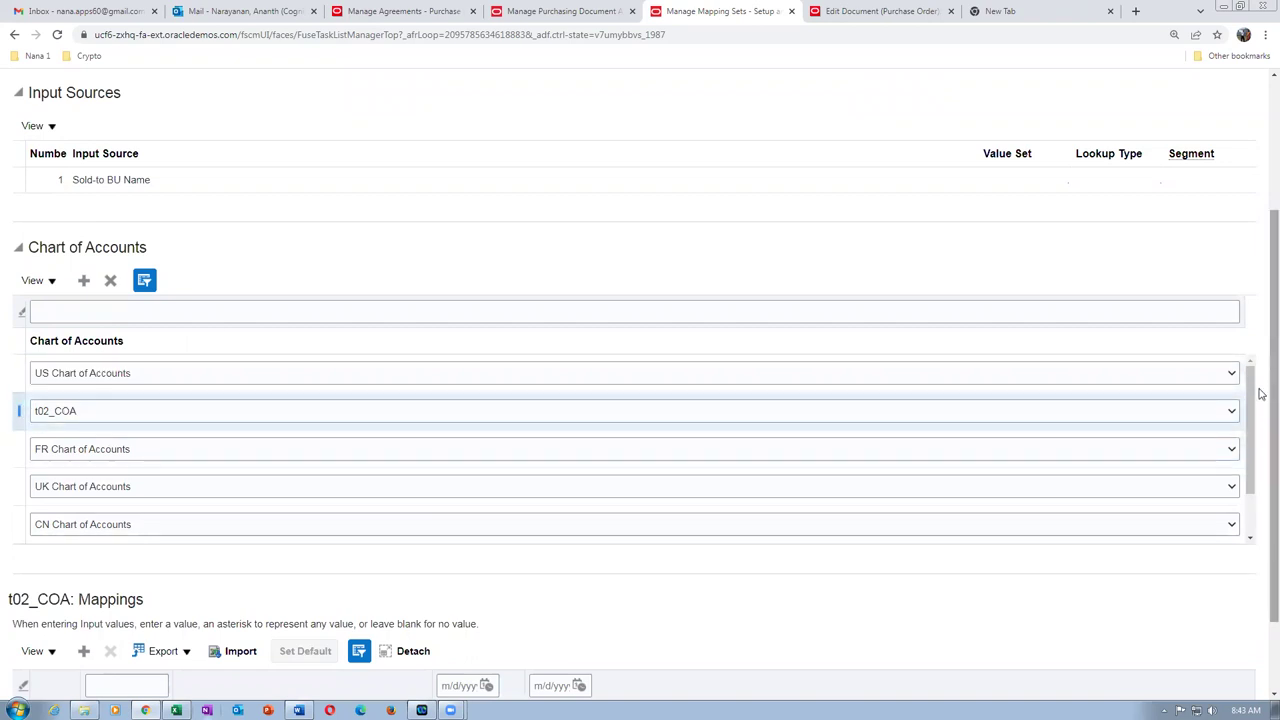
# - Add a t02_COA mapping with output 10-100-1012, consulting liability account 1012 in the Fusion Purchasing Accounting Word document
pyautogui.scroll(-1, 491, 480)
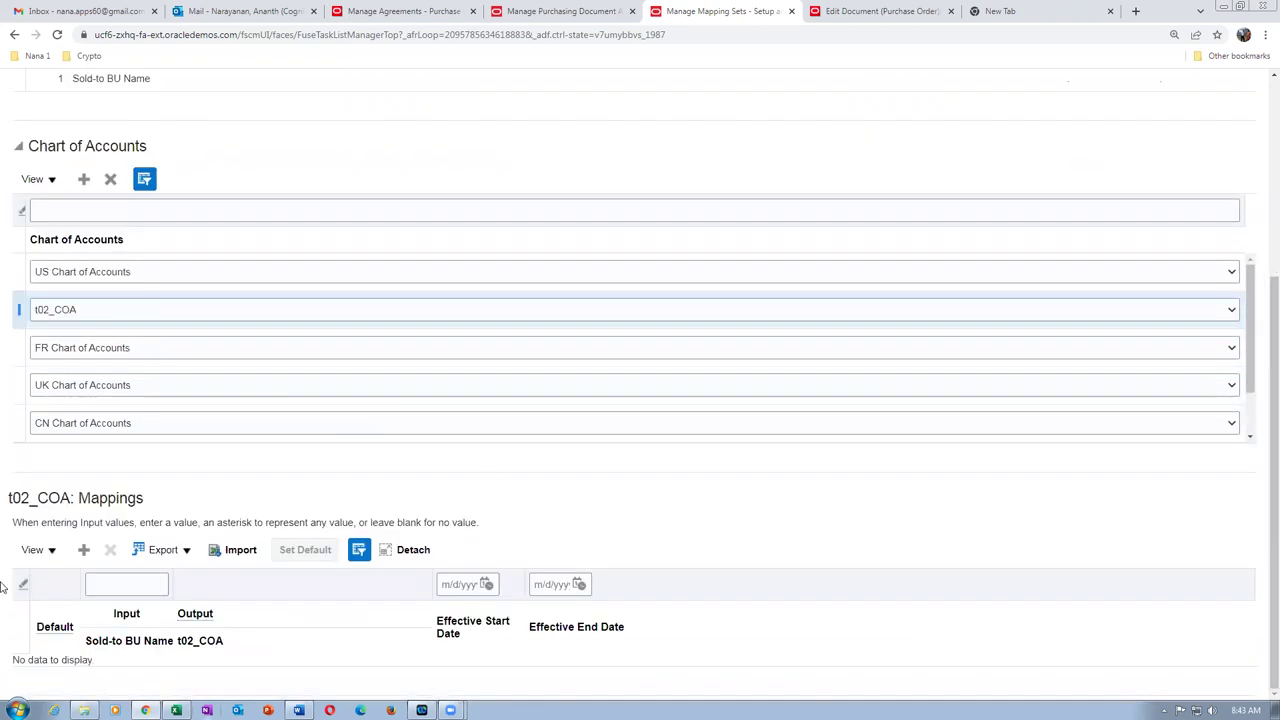
pyautogui.click(84, 552)
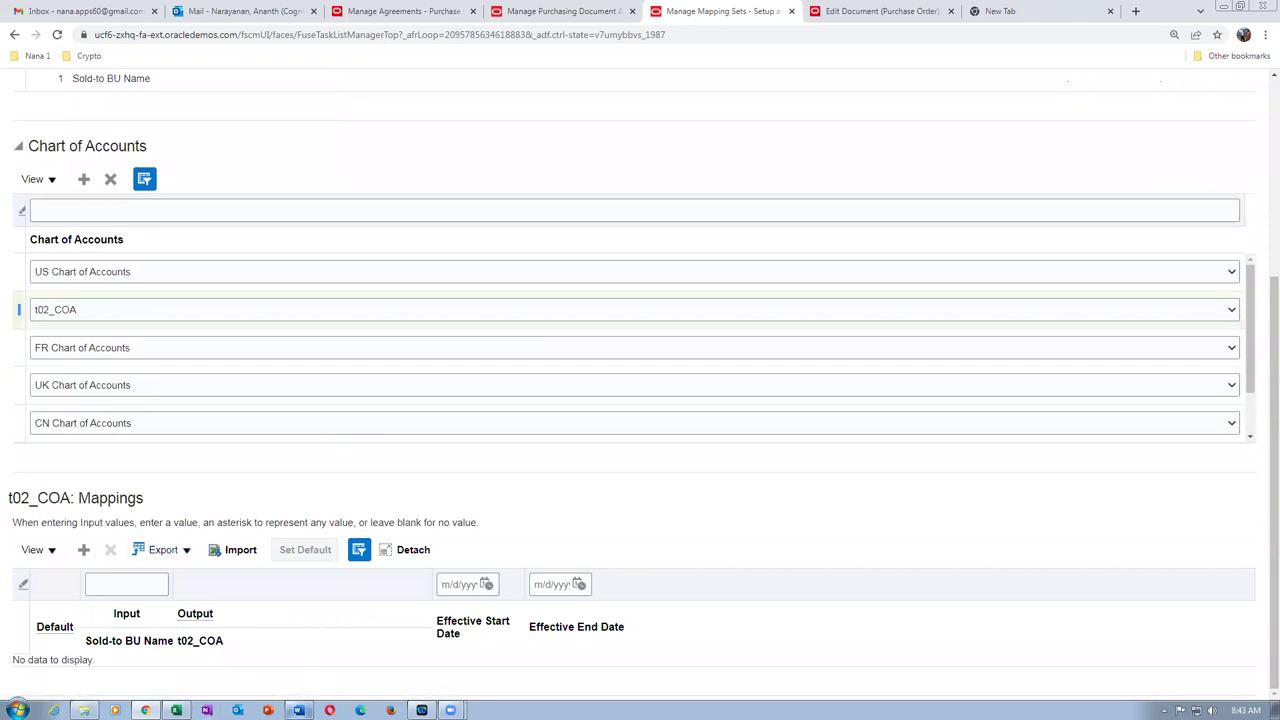
pyautogui.hotkey('alt', 'Tab')
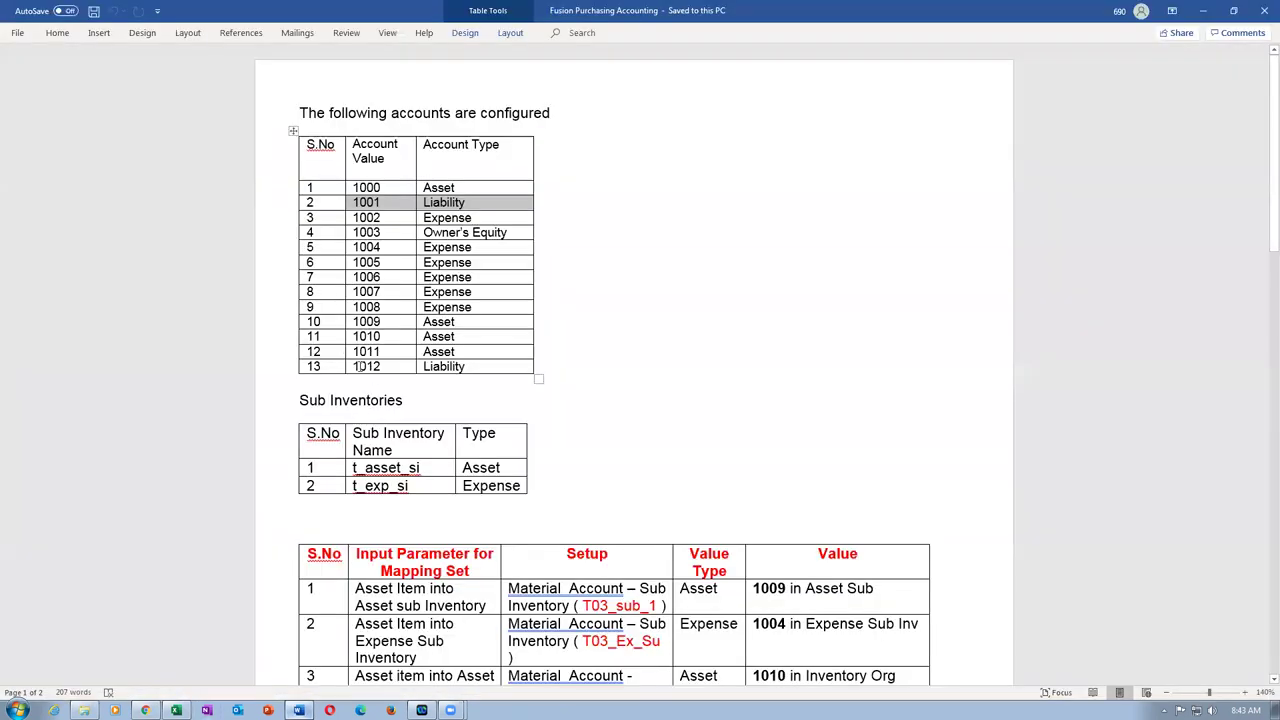
pyautogui.moveTo(371, 373); pyautogui.dragTo(455, 374)
pyautogui.hotkey('alt', 'Tab')
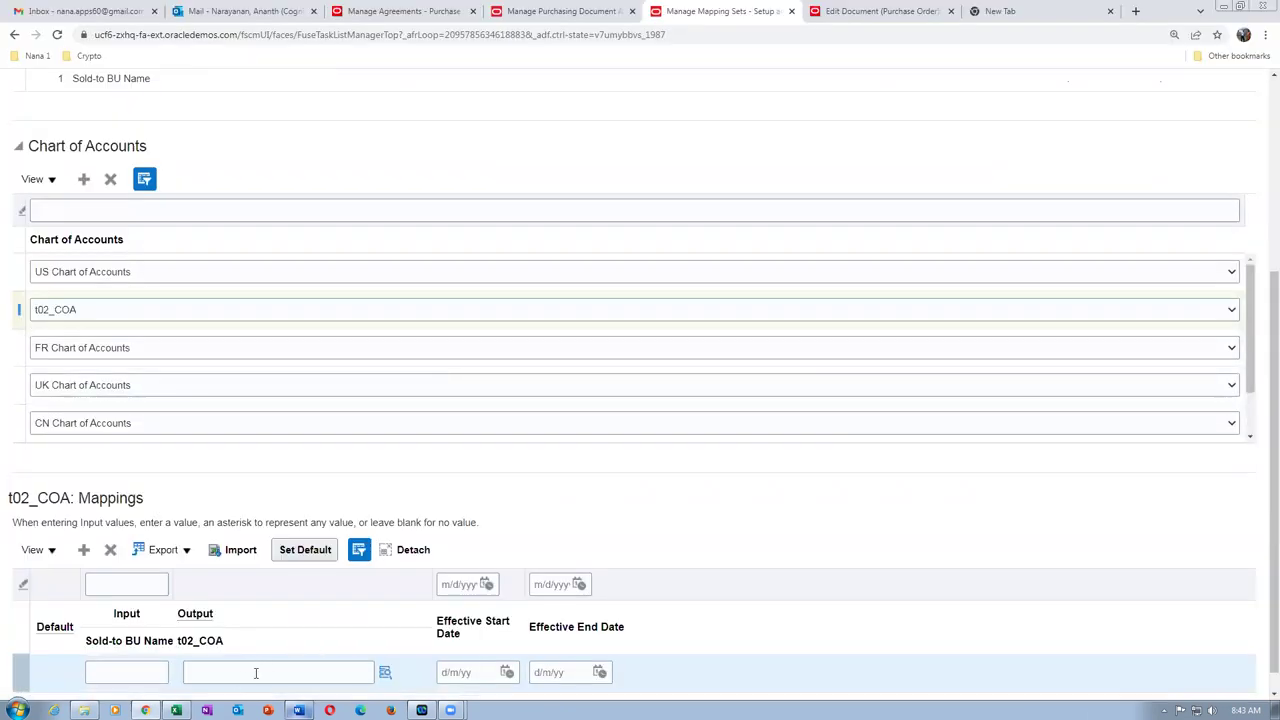
pyautogui.click(256, 672)
pyautogui.write('10-100-1012')
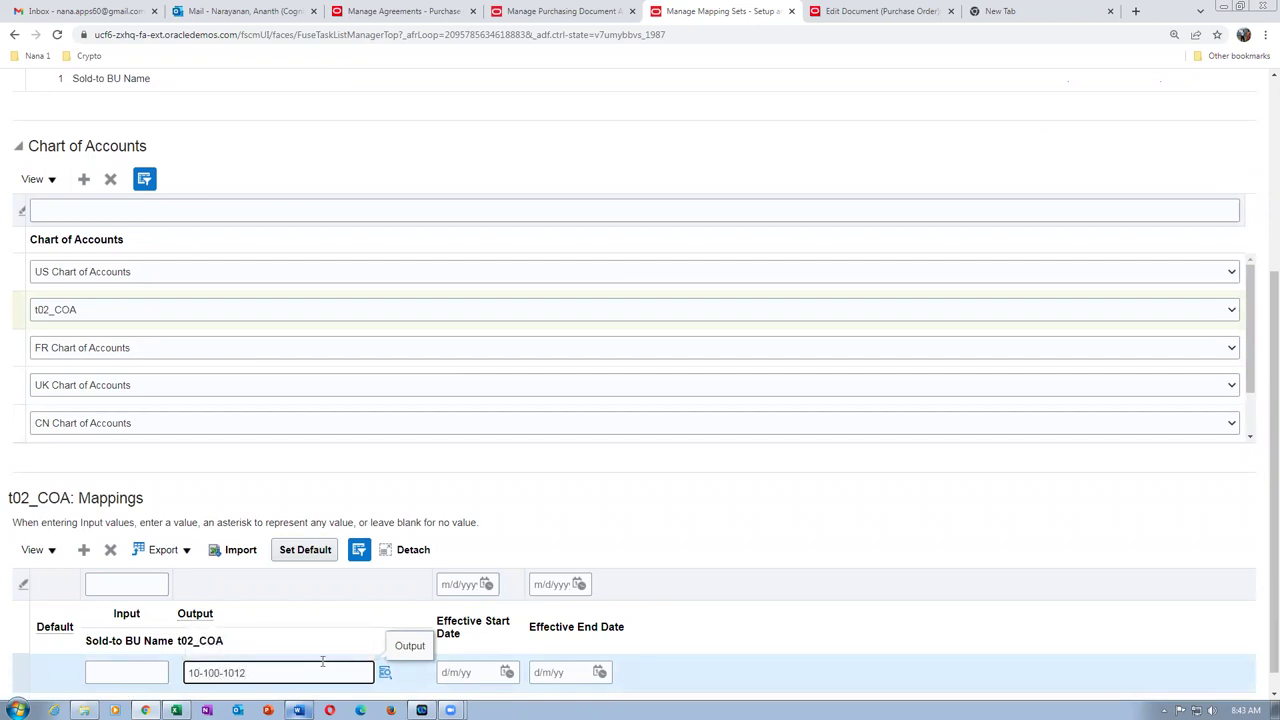
# - Make the 10-100-1012 mapping the default for t02_COA, then save and close the mapping set
pyautogui.click(300, 549)
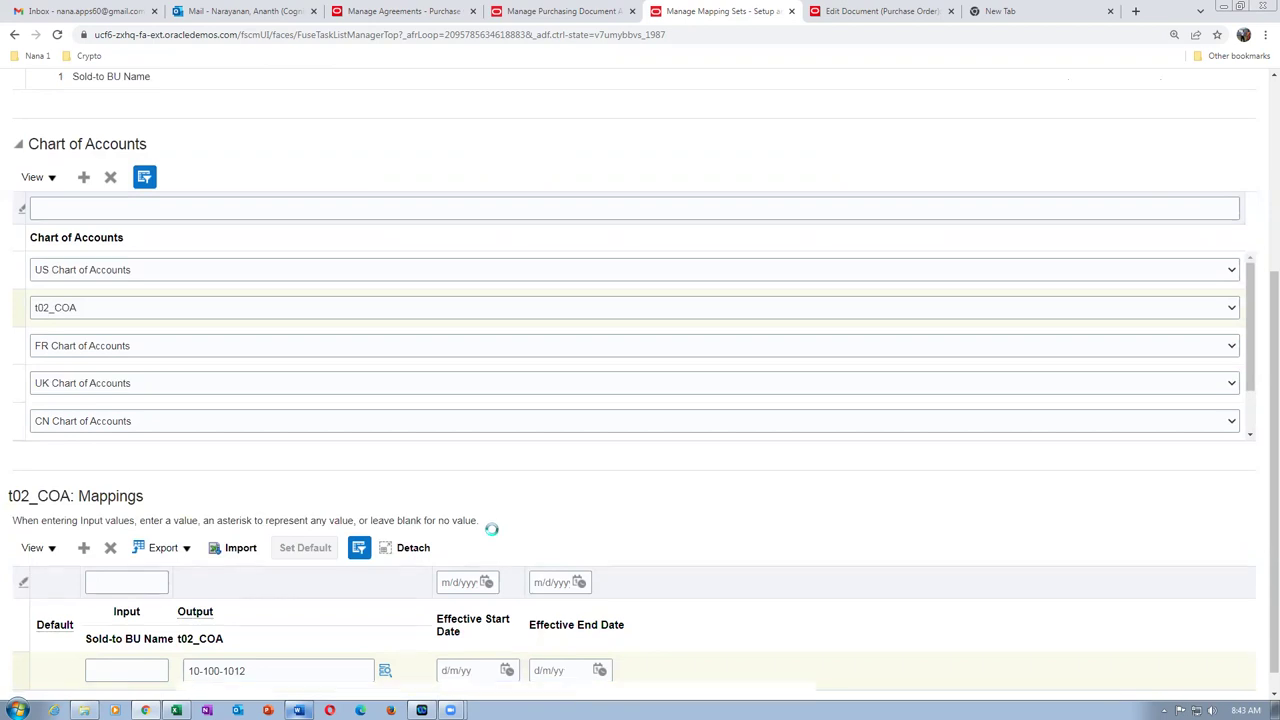
pyautogui.scroll(-1, 490, 527)
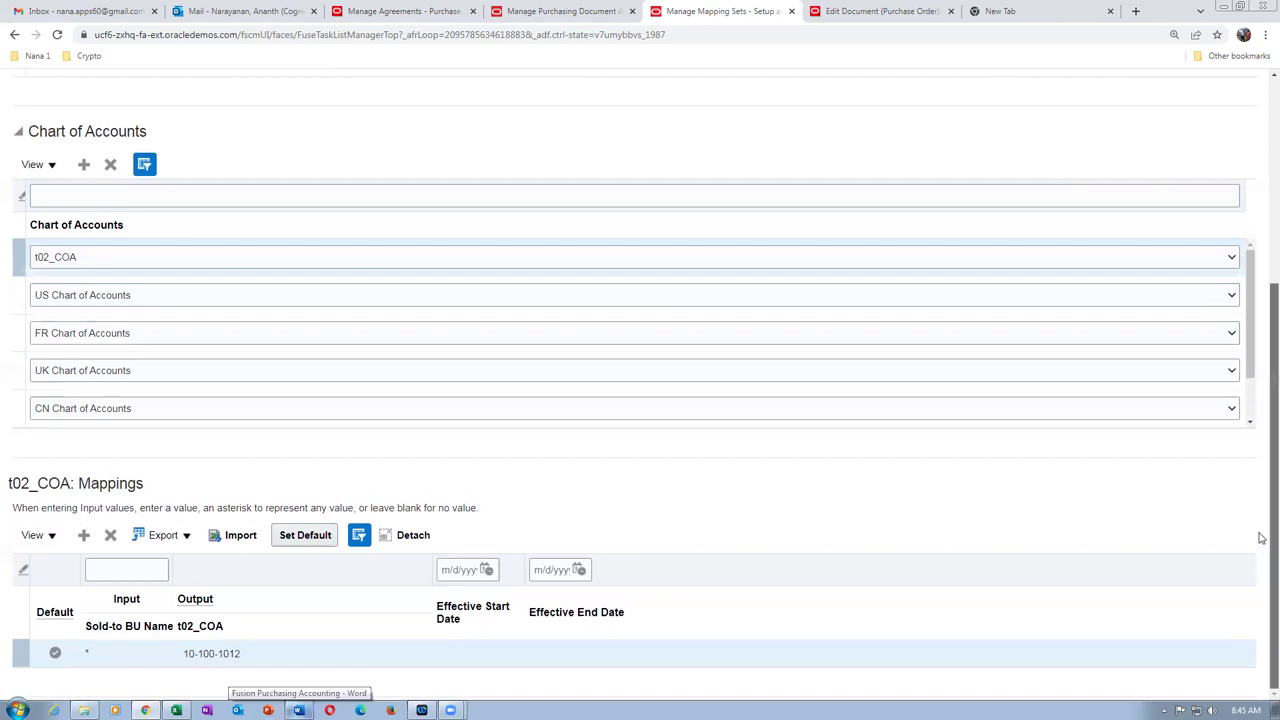
pyautogui.moveTo(1261, 534); pyautogui.dragTo(1258, 297)
pyautogui.click(1012, 134)
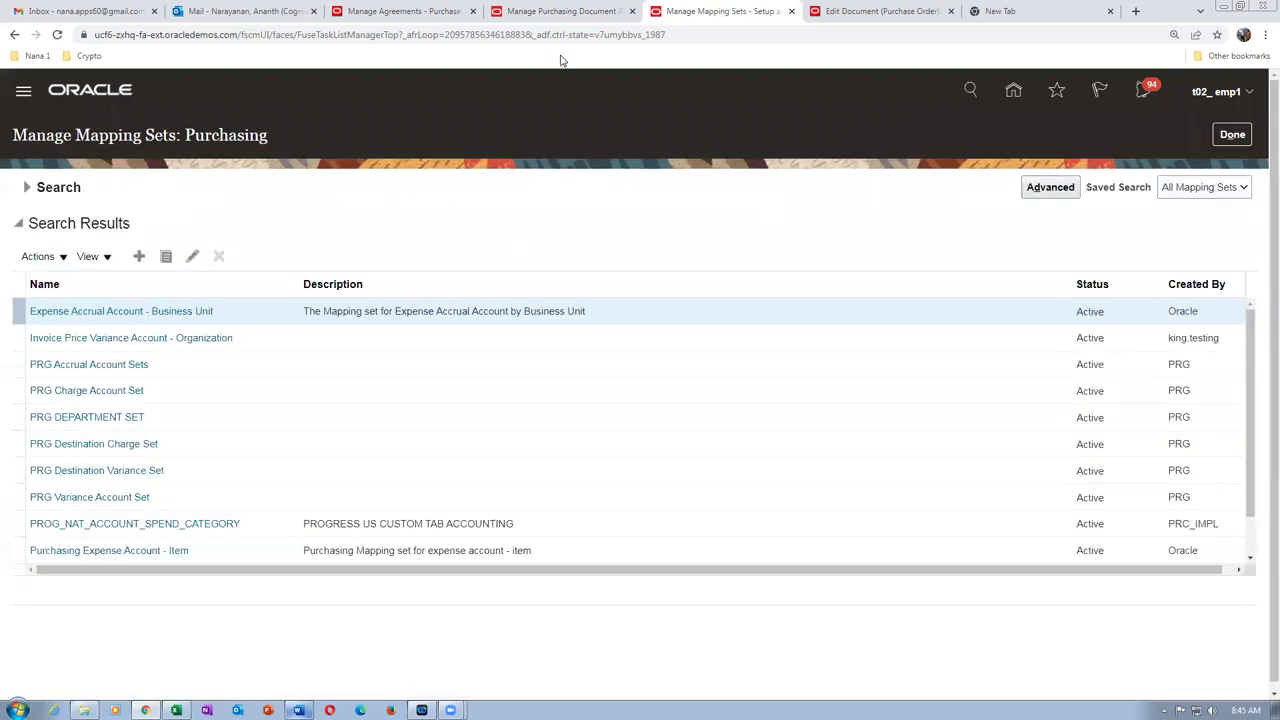
# - Return to purchase order 2006 and rebuild the accounts of the cable layingh distribution
pyautogui.click(520, 14)
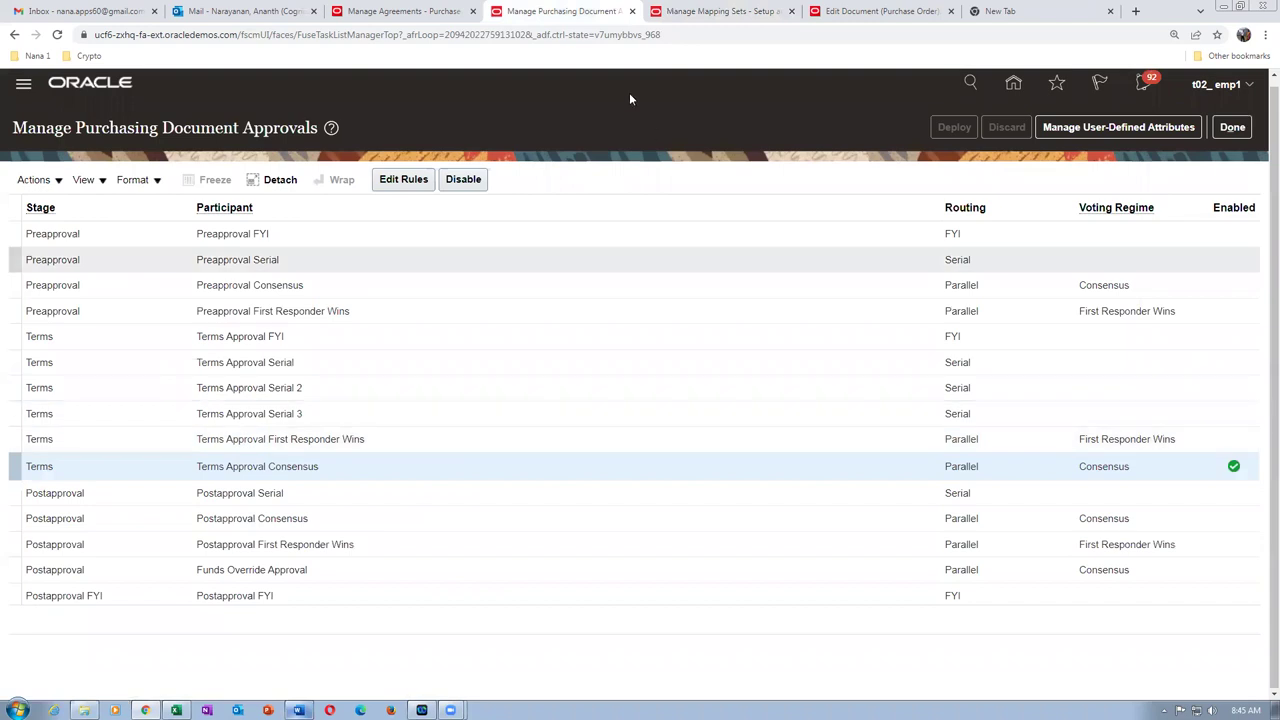
pyautogui.click(872, 11)
pyautogui.click(428, 468)
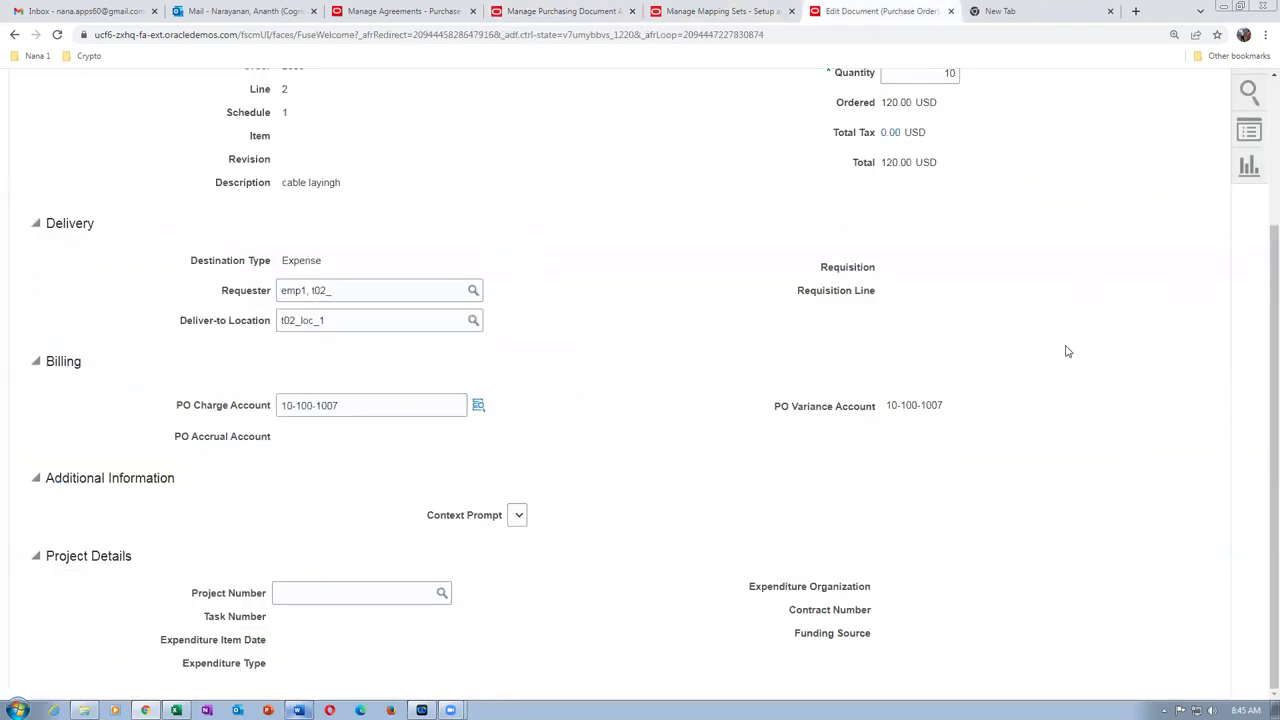
pyautogui.scroll(3, 1100, 300)
pyautogui.click(1088, 182)
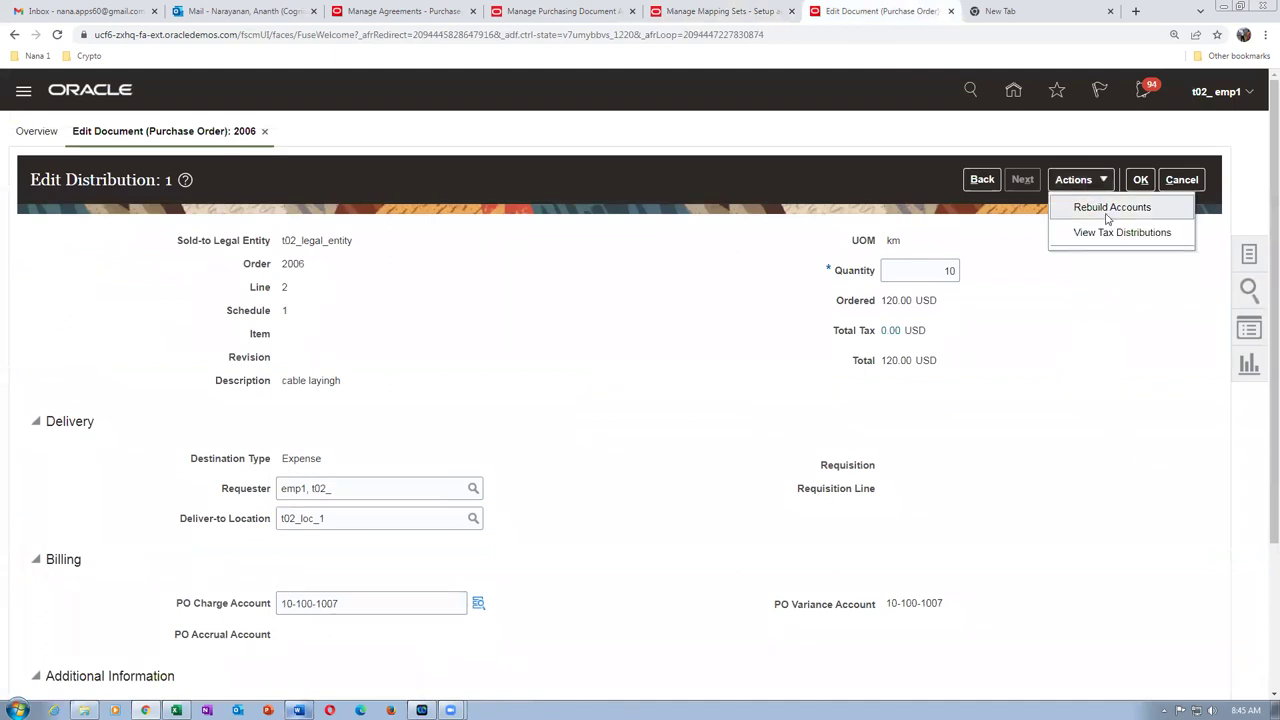
pyautogui.click(1108, 212)
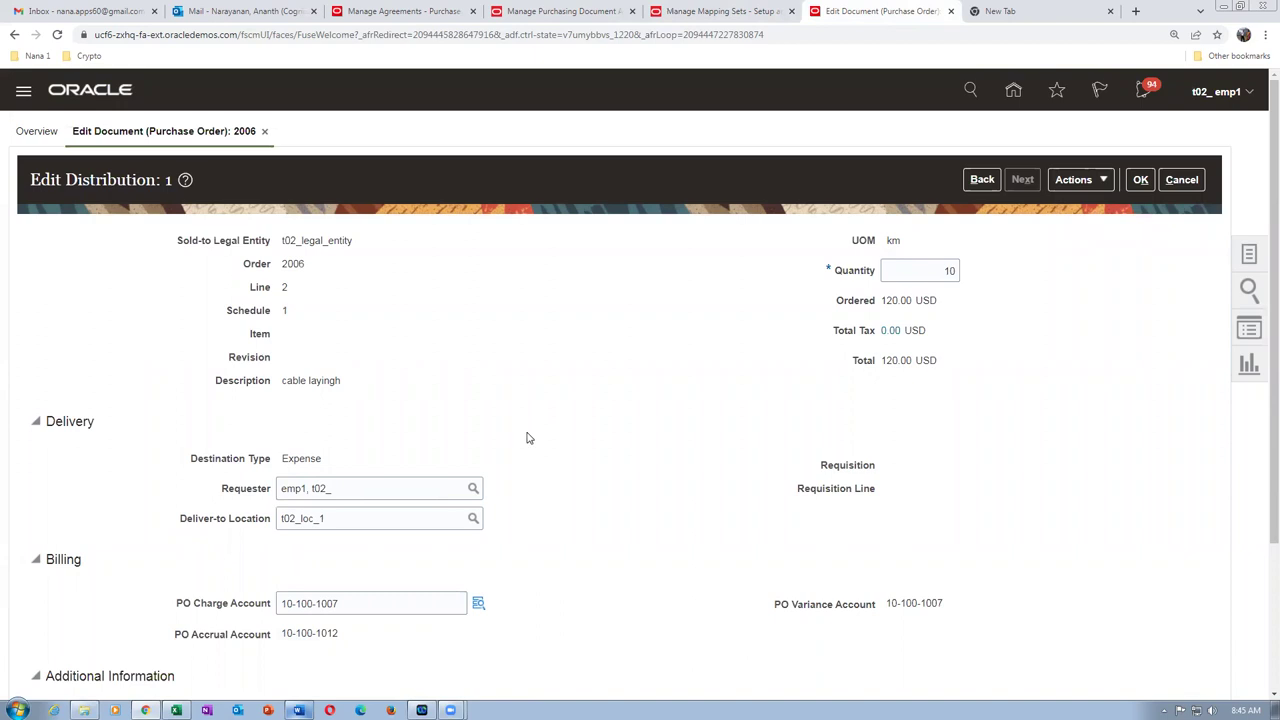
# - Check the rebuilt accrual account, accept the distribution, and validate purchase order 2006
pyautogui.click(287, 634)
pyautogui.click(1139, 184)
pyautogui.click(993, 175)
pyautogui.click(1012, 204)
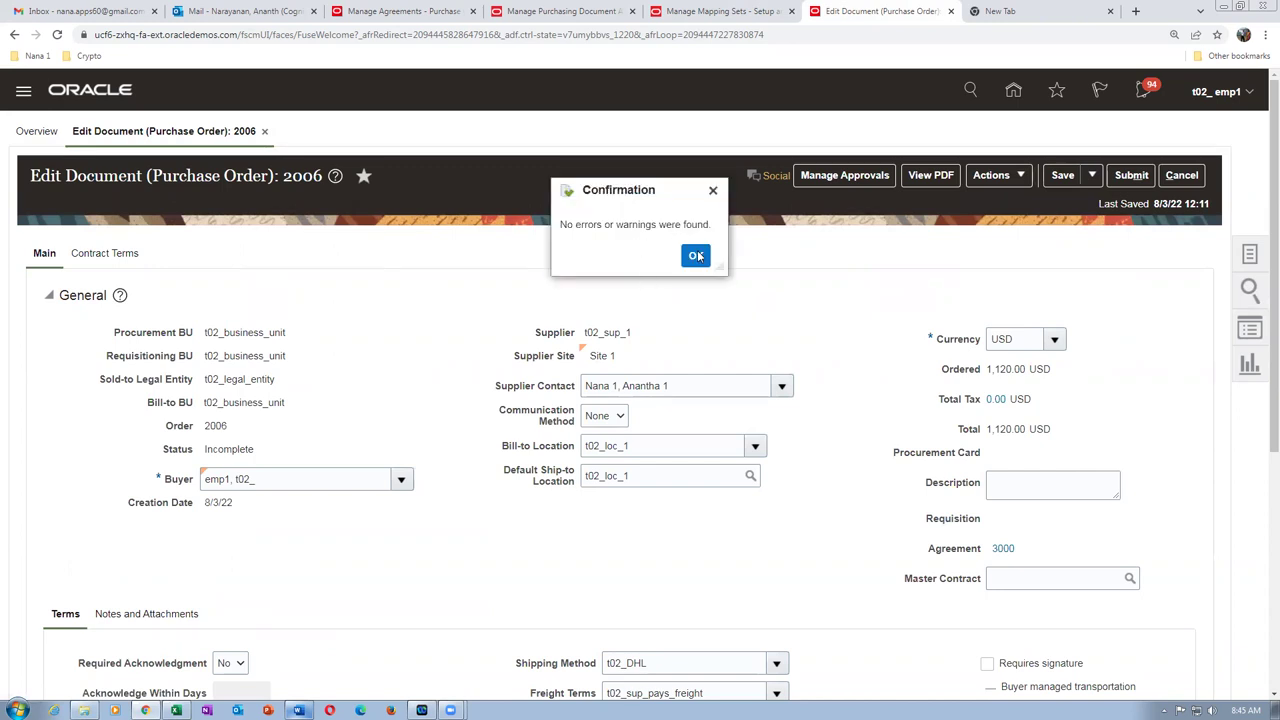
pyautogui.click(691, 257)
# - Review the cable layingh line's charge account in the distributions and its requester in the order lines
pyautogui.scroll(-4, 405, 410)
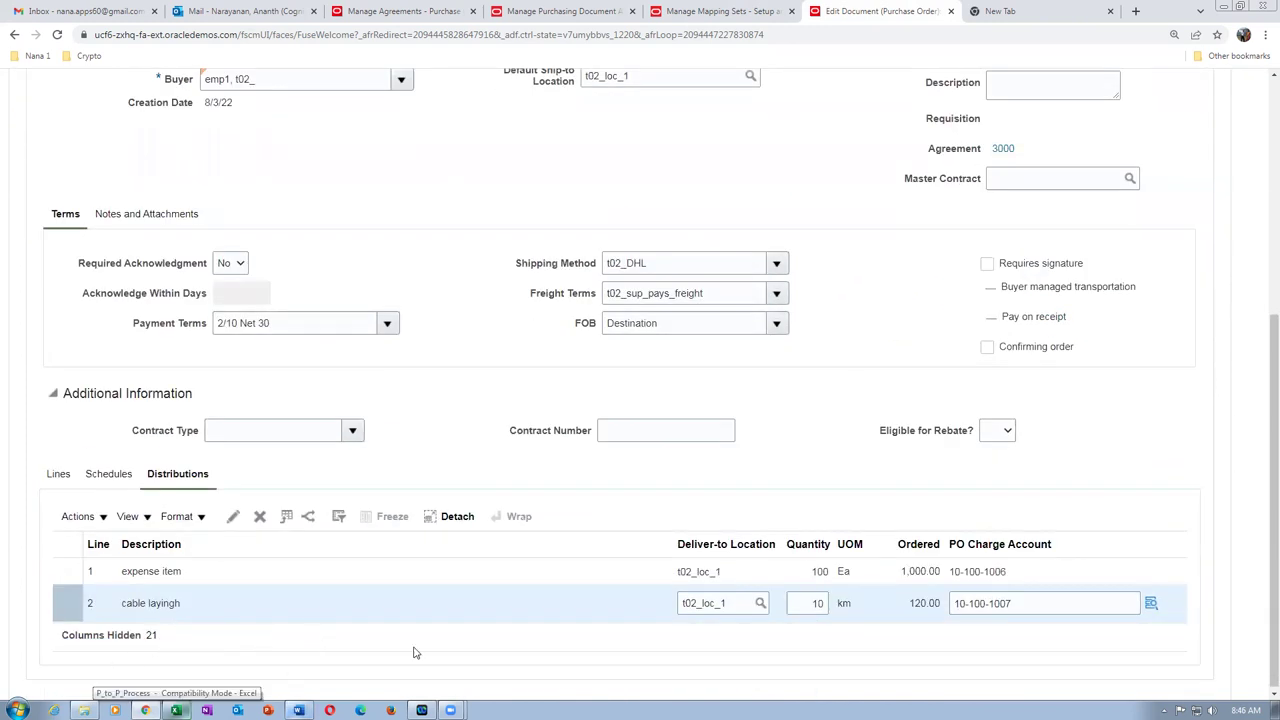
pyautogui.tripleClick(1043, 603)
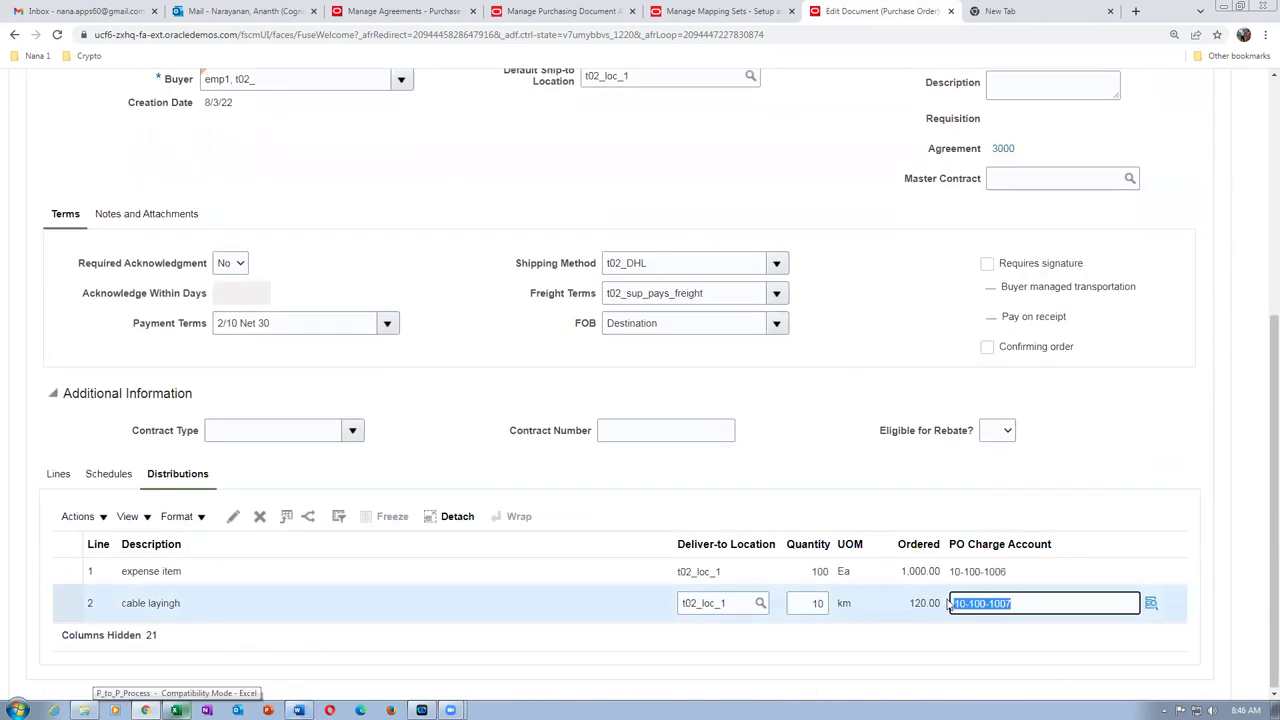
pyautogui.click(59, 479)
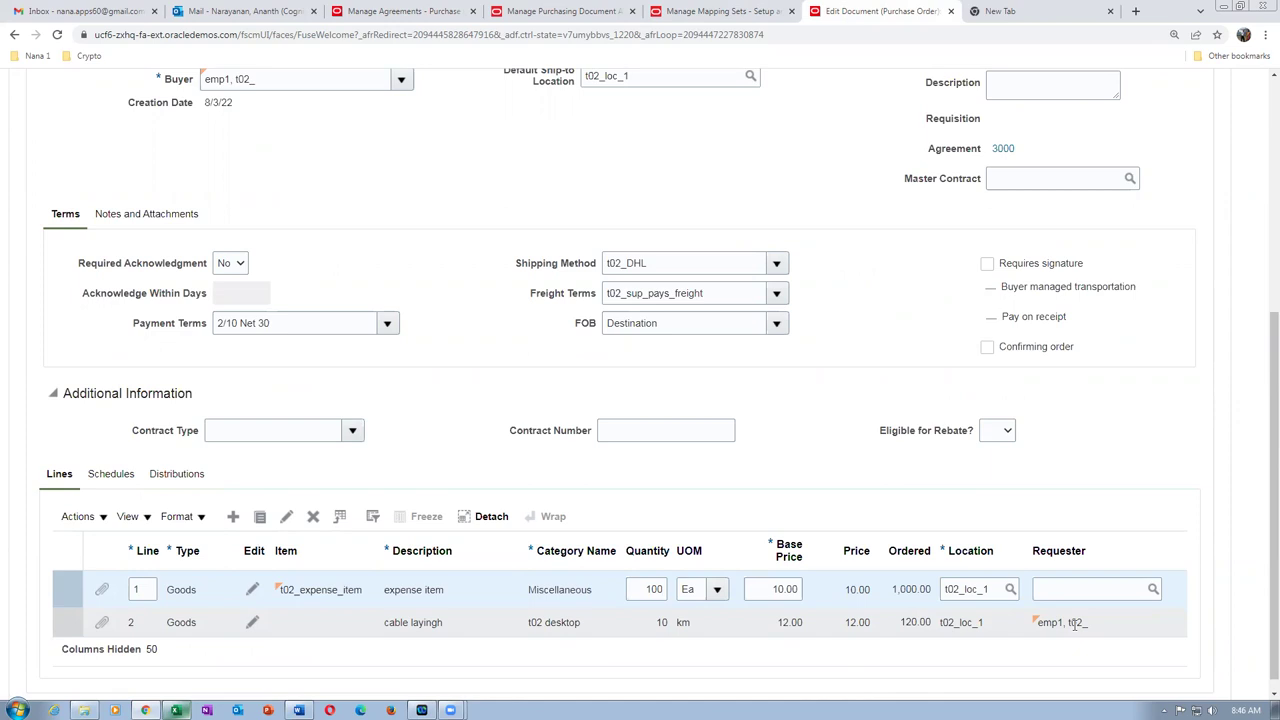
pyautogui.click(1075, 623)
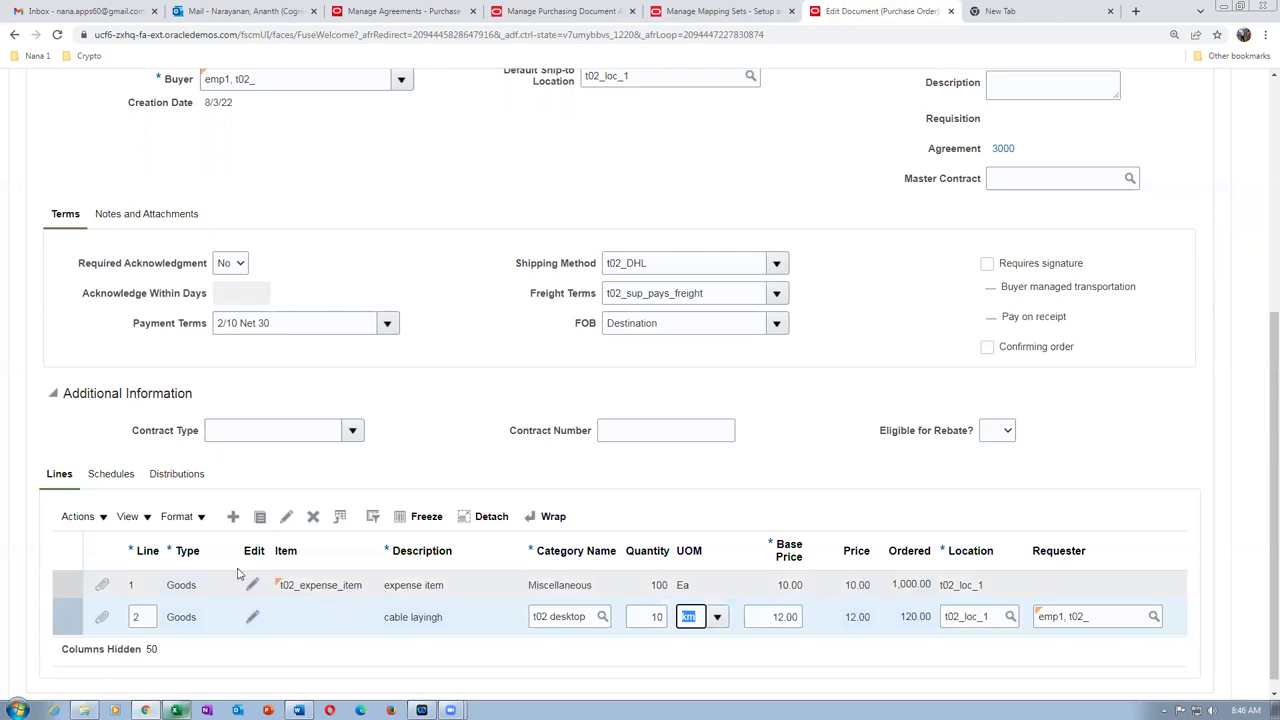
pyautogui.click(50, 627)
# - Open the cable layingh line's distribution details again and examine its accrual and charge accounts
pyautogui.click(196, 476)
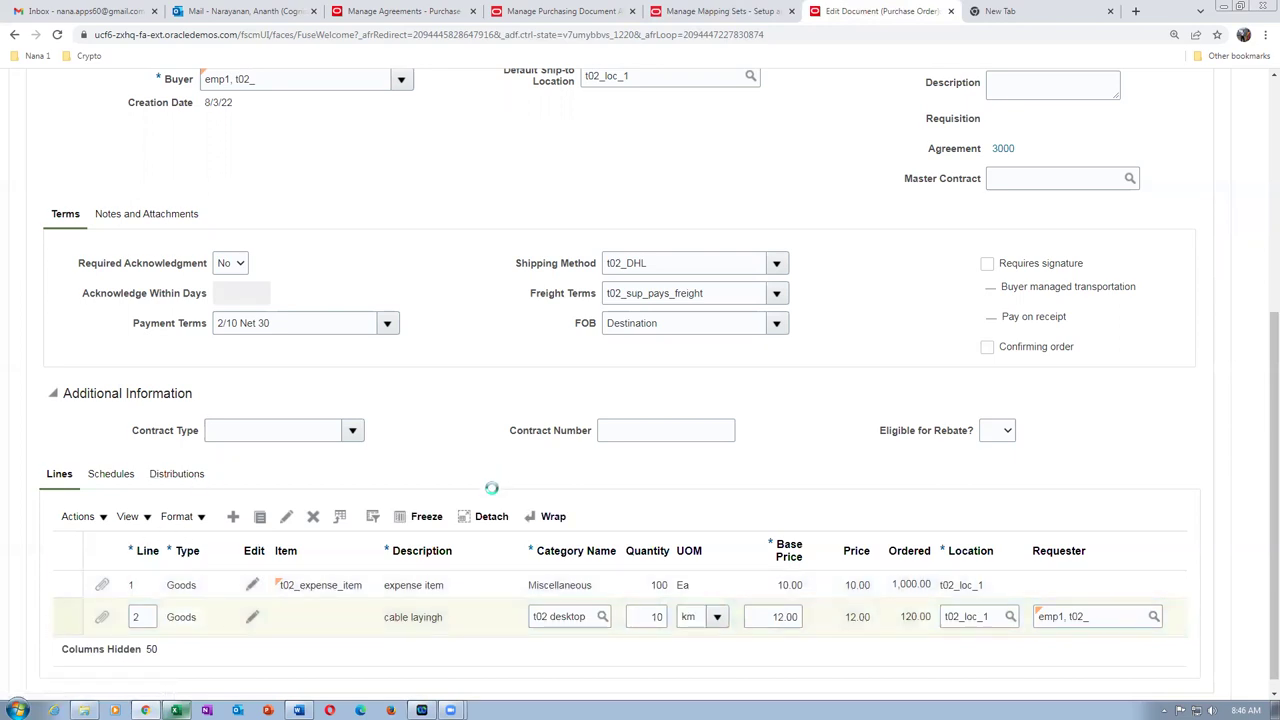
pyautogui.click(58, 601)
pyautogui.click(232, 516)
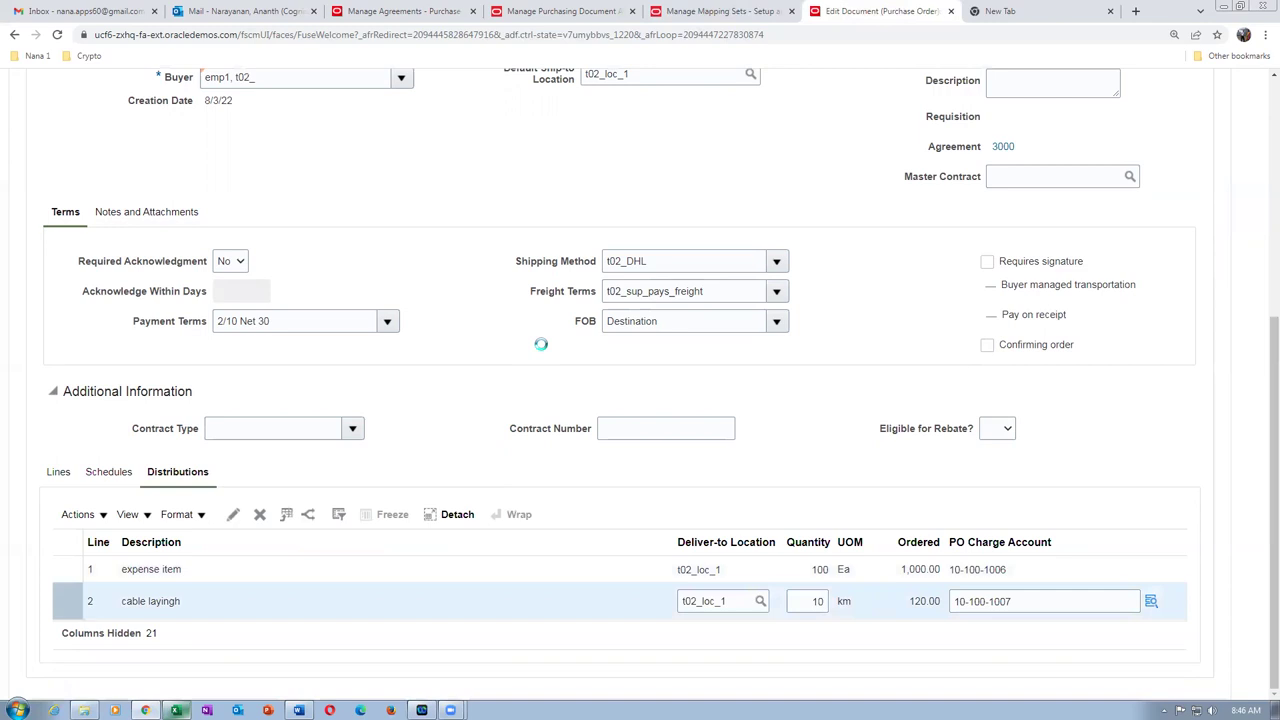
pyautogui.scroll(-2, 557, 428)
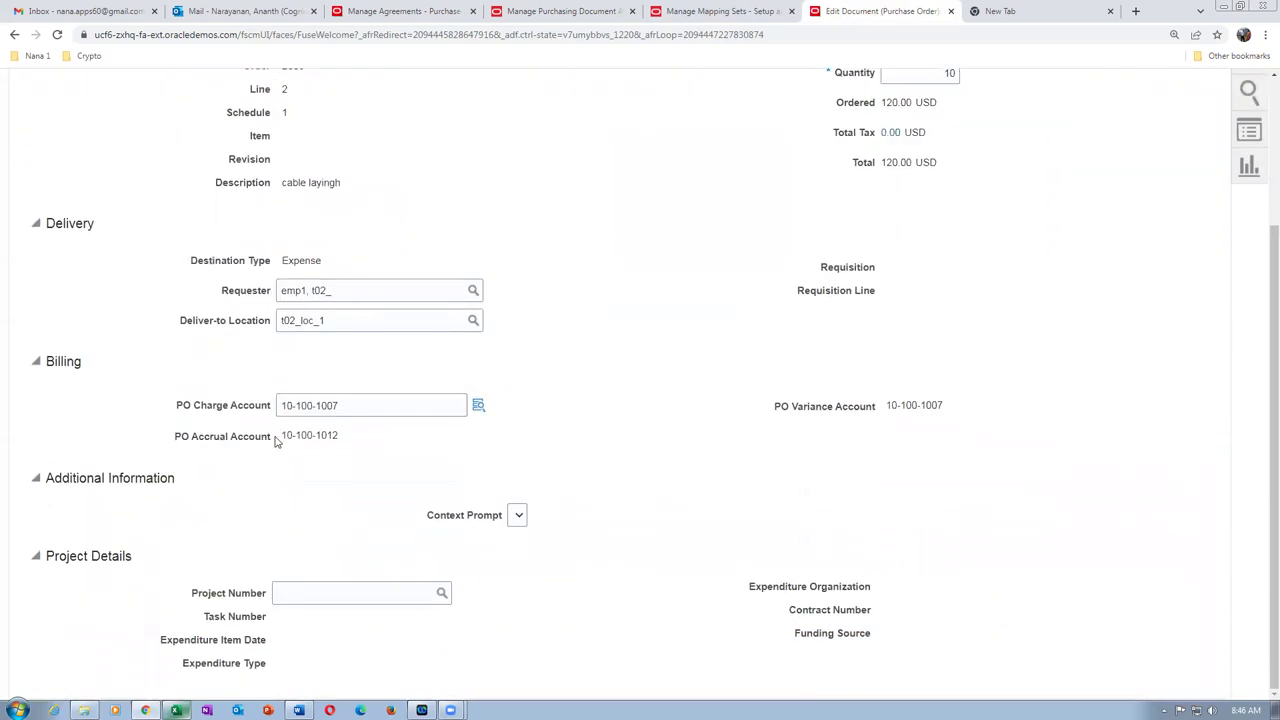
pyautogui.moveTo(287, 435); pyautogui.dragTo(345, 437)
pyautogui.moveTo(283, 405); pyautogui.dragTo(340, 406)
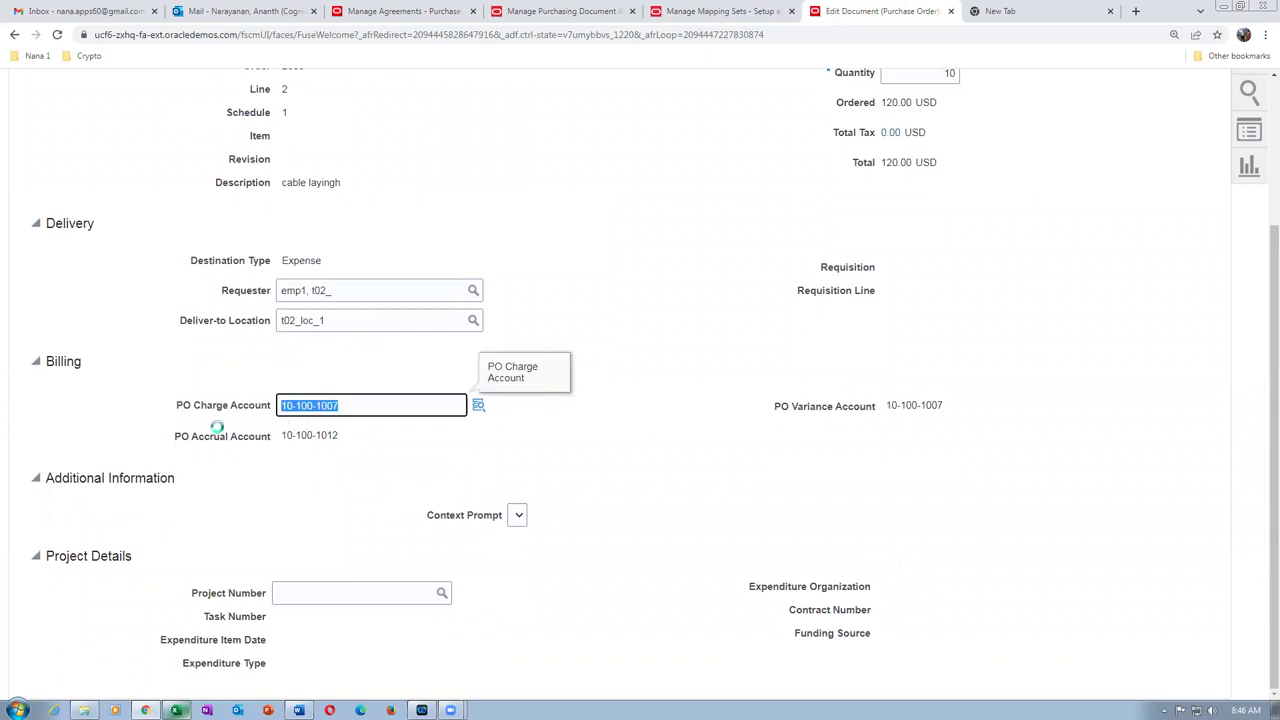
# - Inspect the segment breakdown of the cable layingh distribution's PO accrual account, and leave the distribution without changes
pyautogui.click(612, 470)
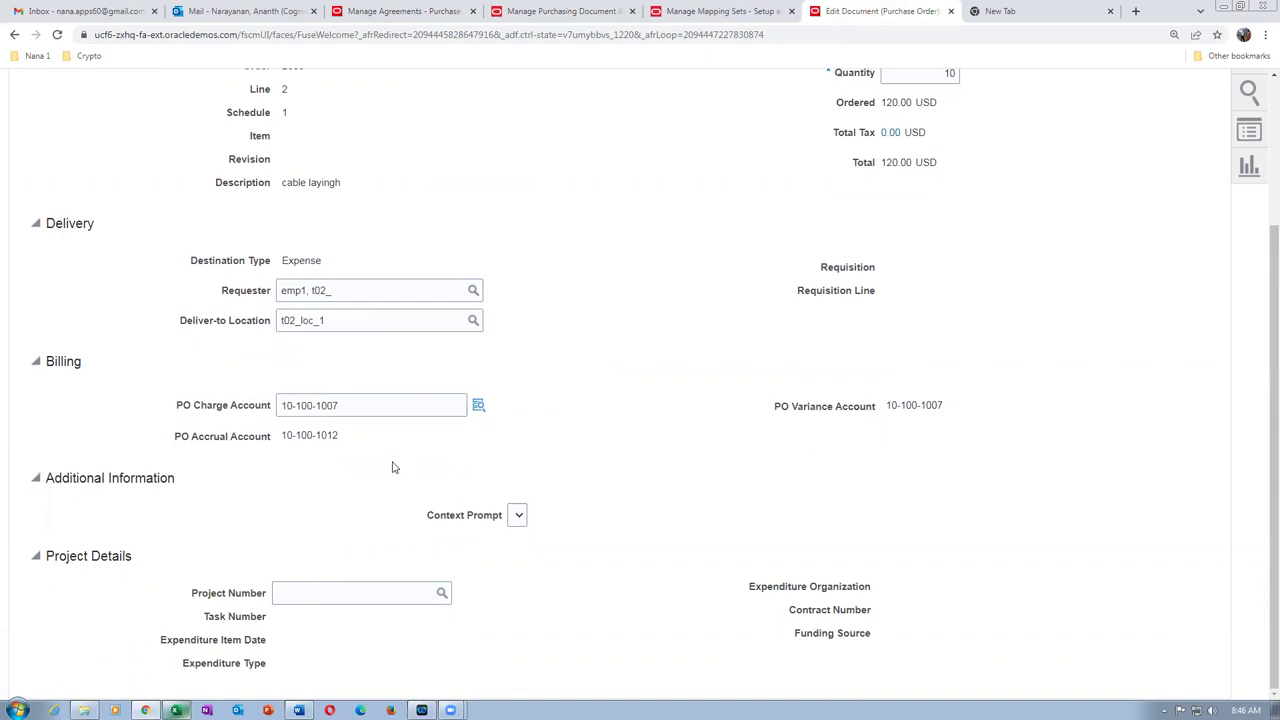
pyautogui.press('Tab')
pyautogui.moveTo(298, 436)
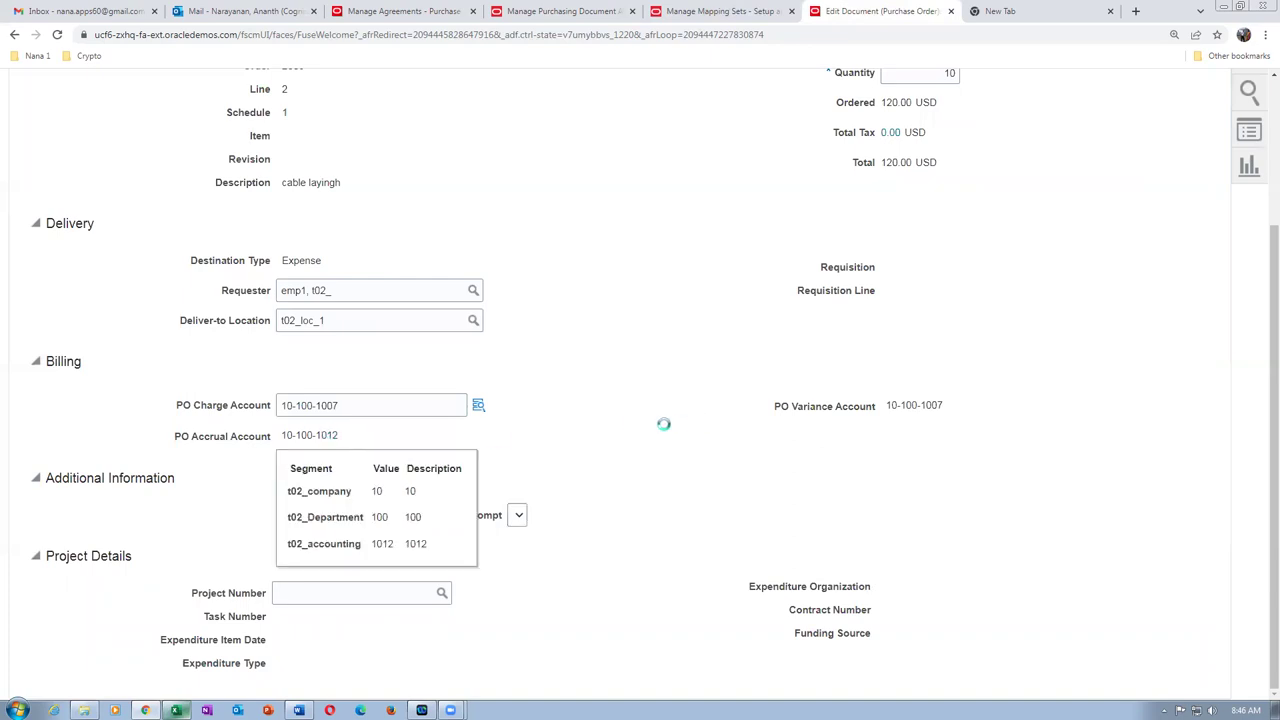
pyautogui.scroll(2, 668, 432)
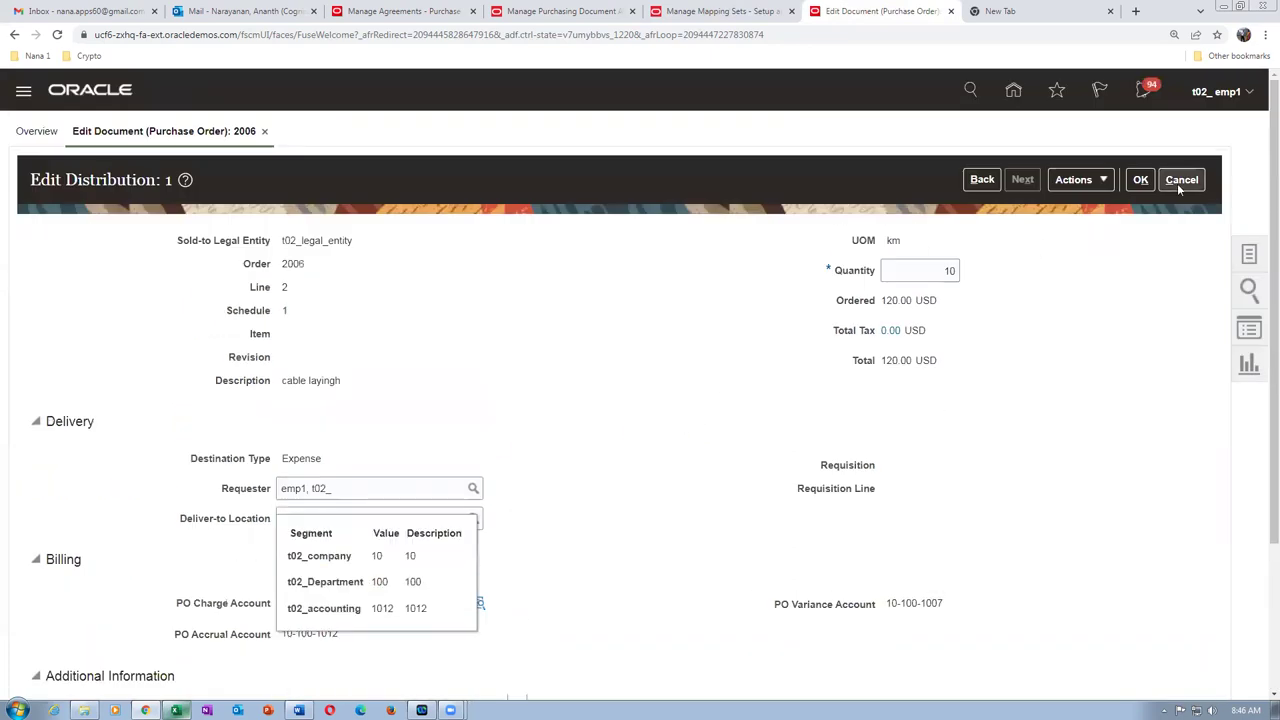
pyautogui.click(1186, 179)
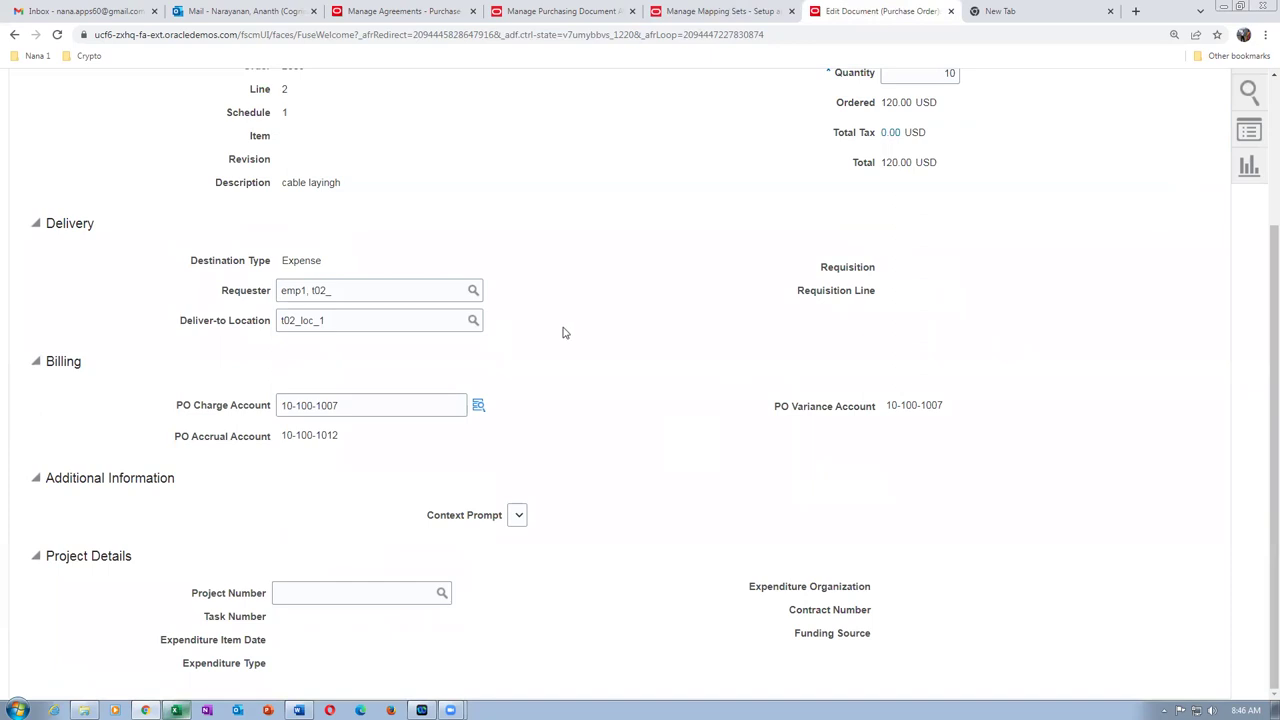
pyautogui.click(1179, 180)
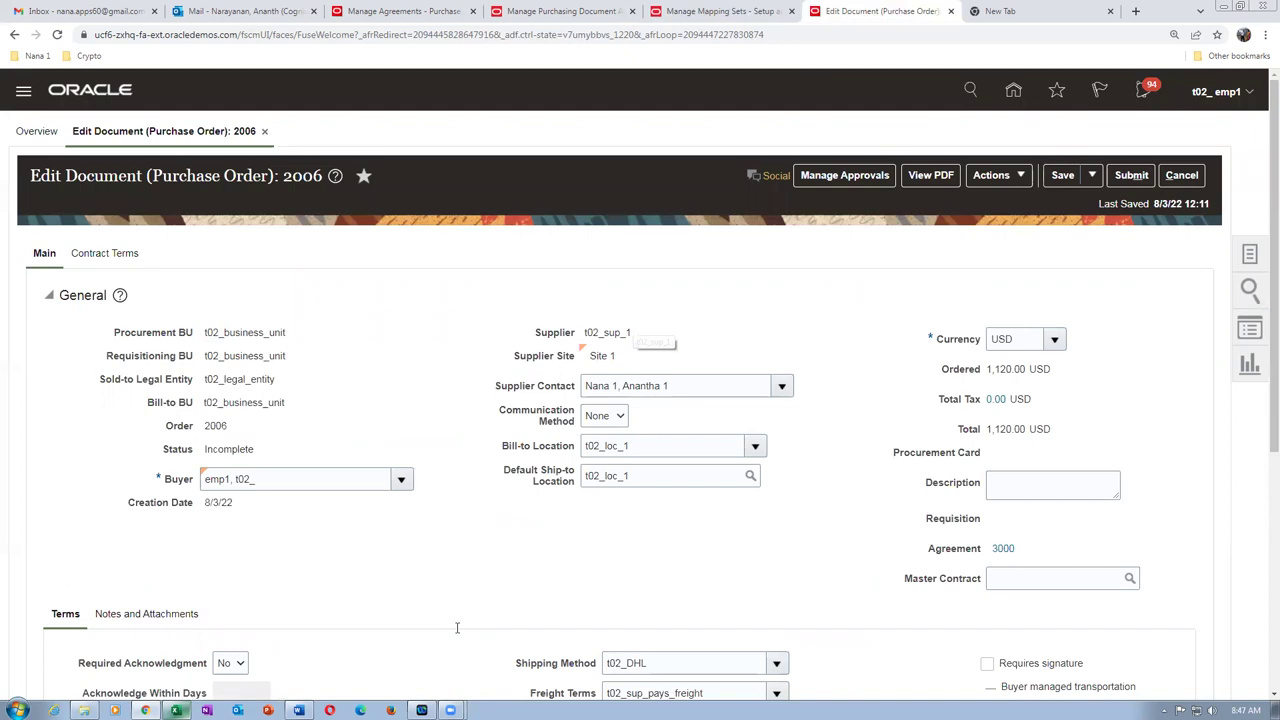
# - Switch to the Fusion Purchasing Accounting document in Word and review the mapping set table, including the two service item expense rows
pyautogui.click(298, 710)
pyautogui.scroll(-1, 465, 387)
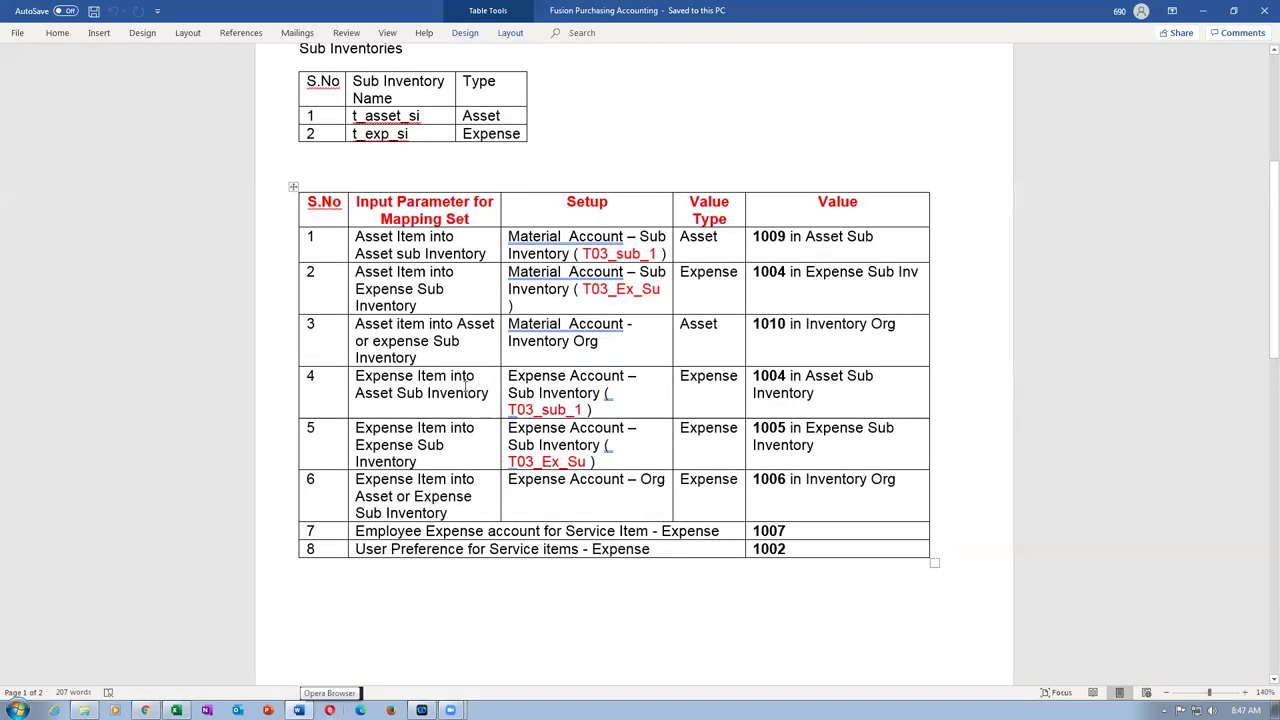
pyautogui.moveTo(367, 237); pyautogui.dragTo(803, 468)
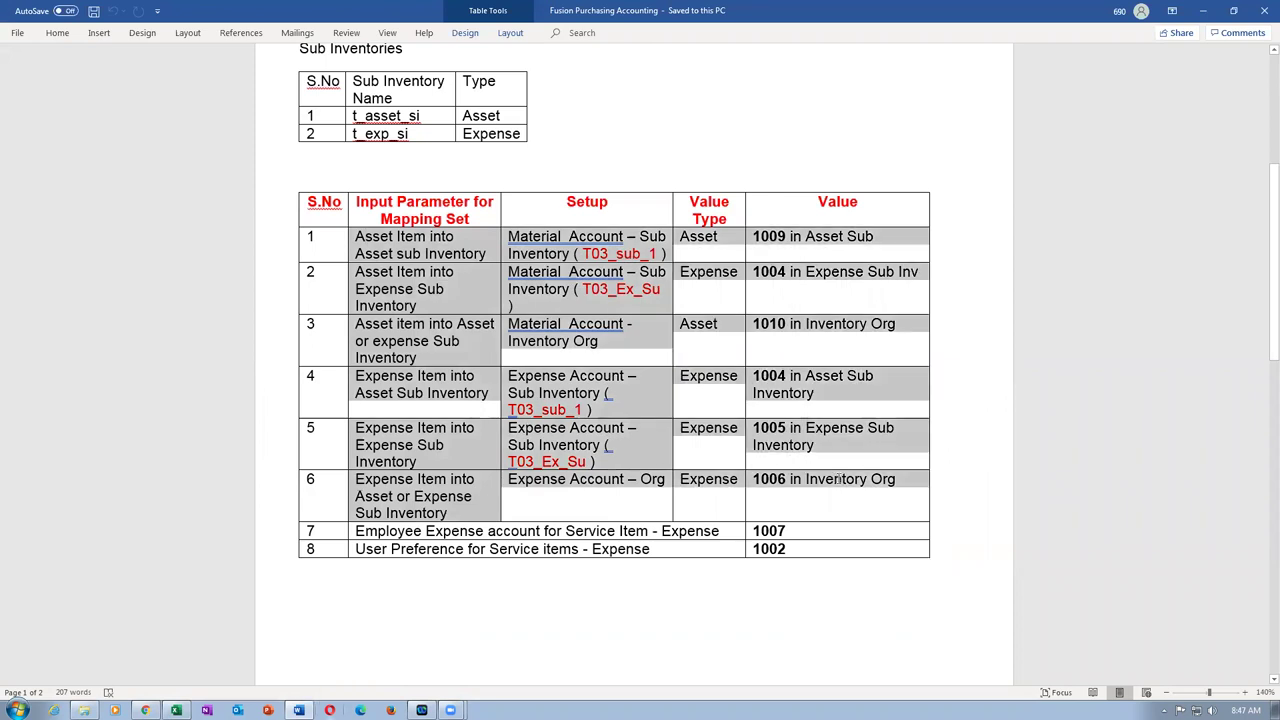
pyautogui.moveTo(395, 531); pyautogui.dragTo(786, 531)
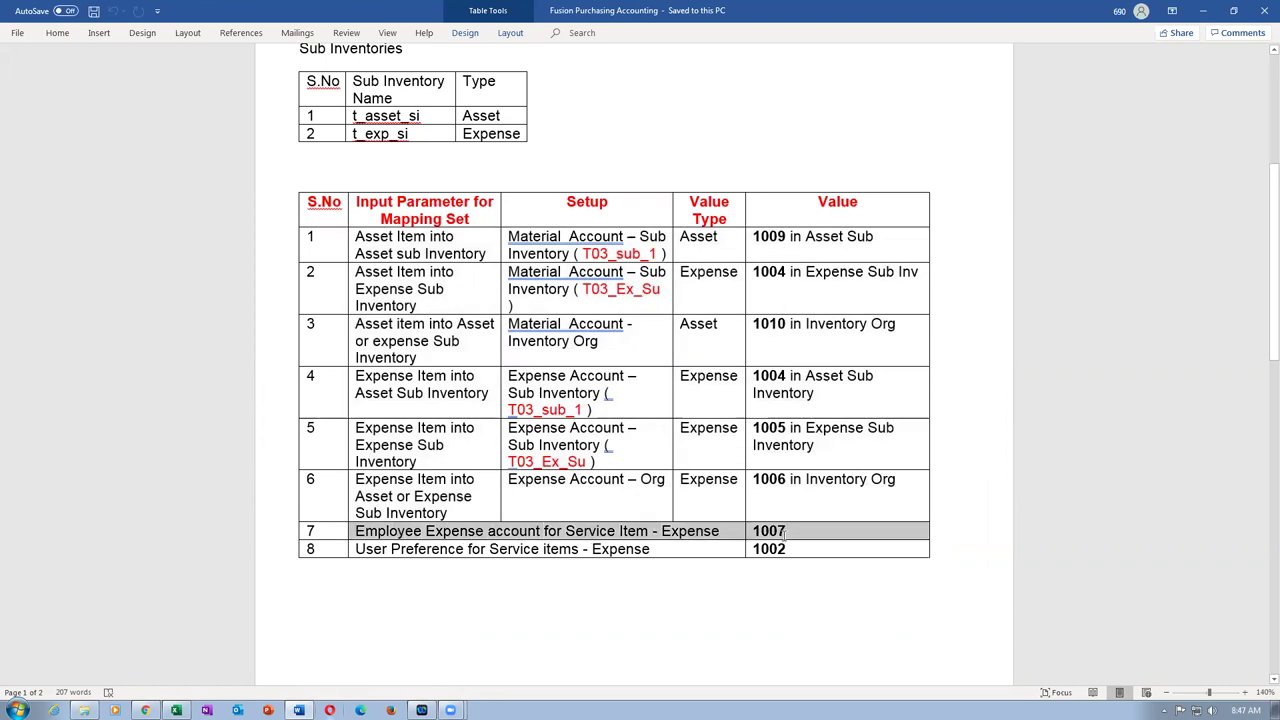
pyautogui.click(443, 556)
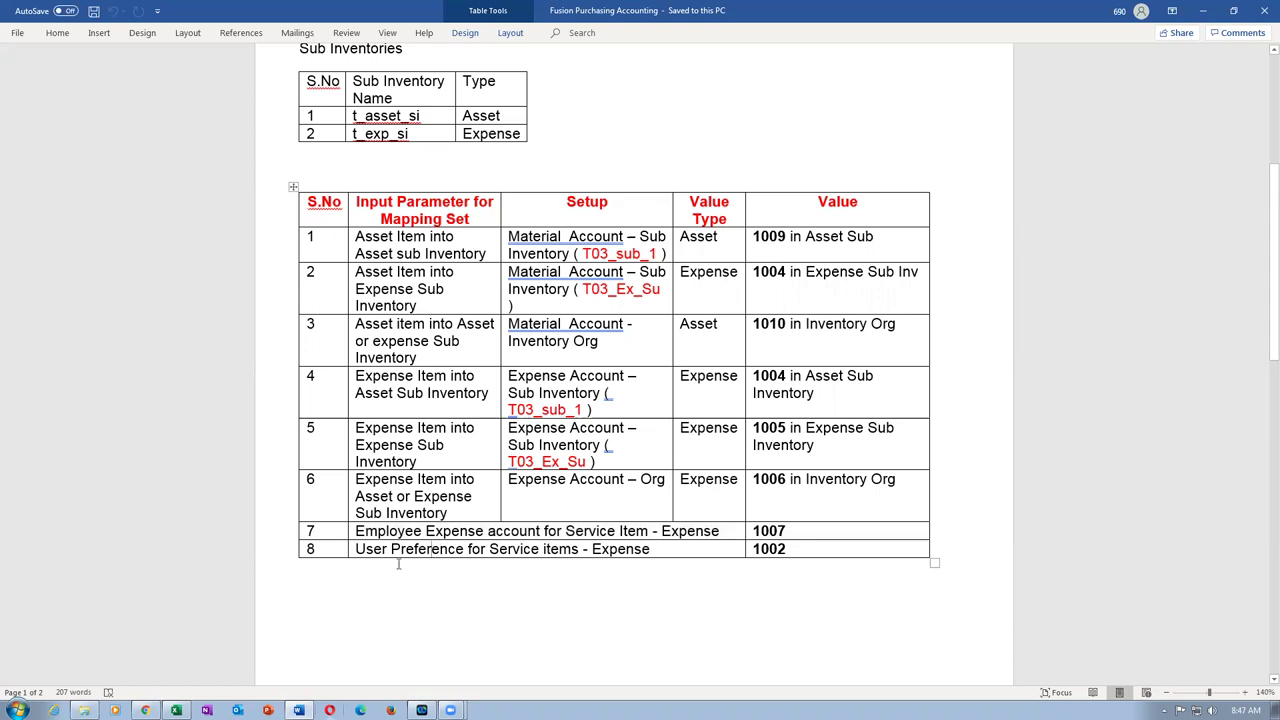
pyautogui.moveTo(358, 549); pyautogui.dragTo(655, 553)
pyautogui.click(481, 614)
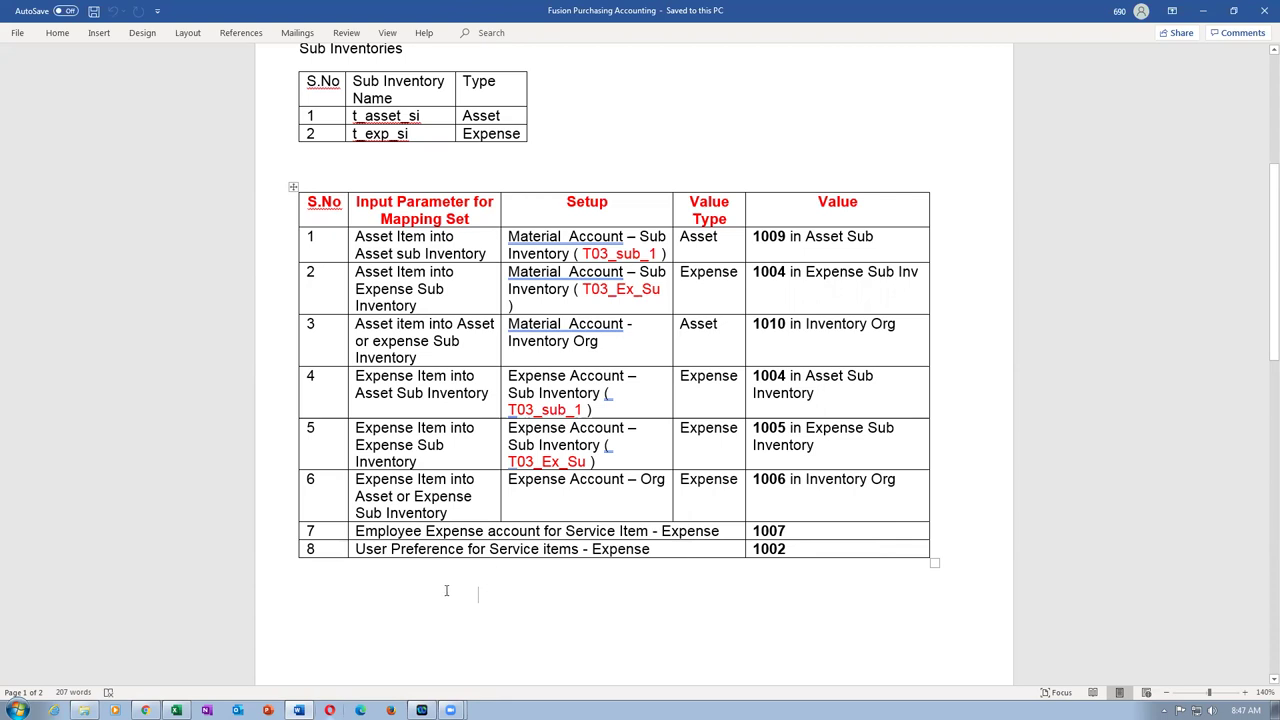
# - Return to the browser, cancel out of purchase order 2006, and search for all agreements of the current buyer
pyautogui.hotkey('alt', 'Tab')
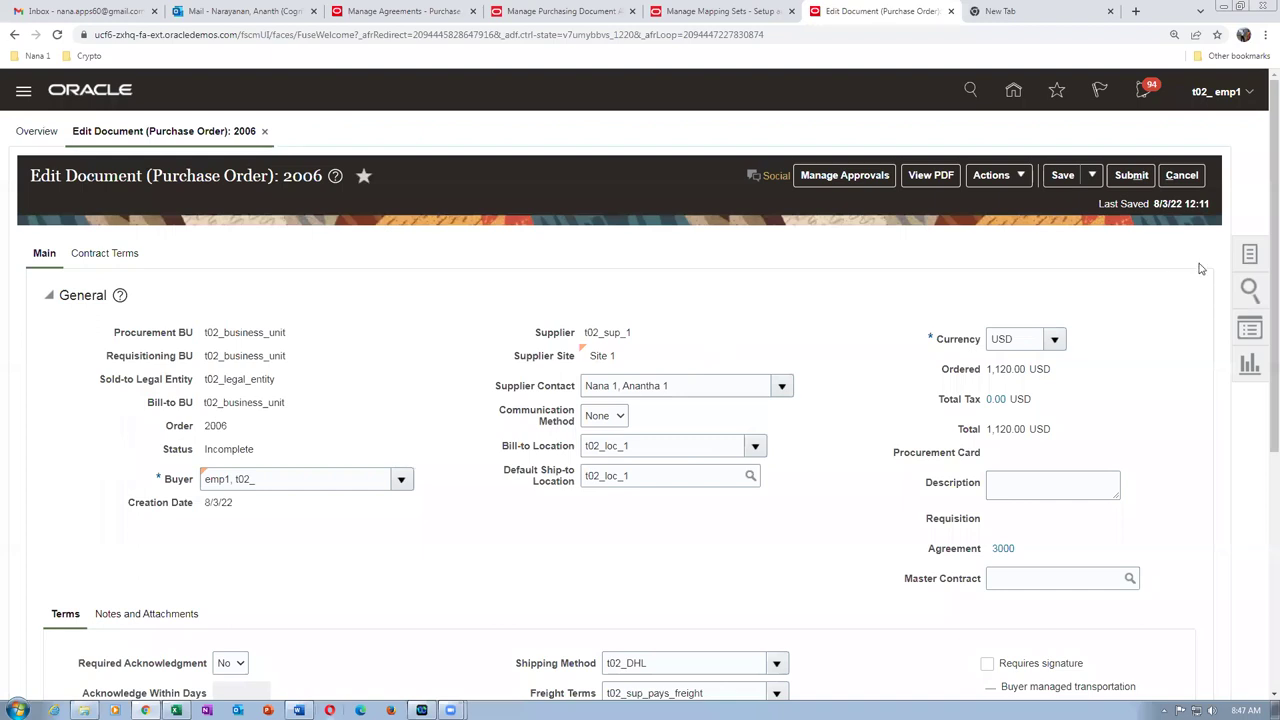
pyautogui.click(1182, 176)
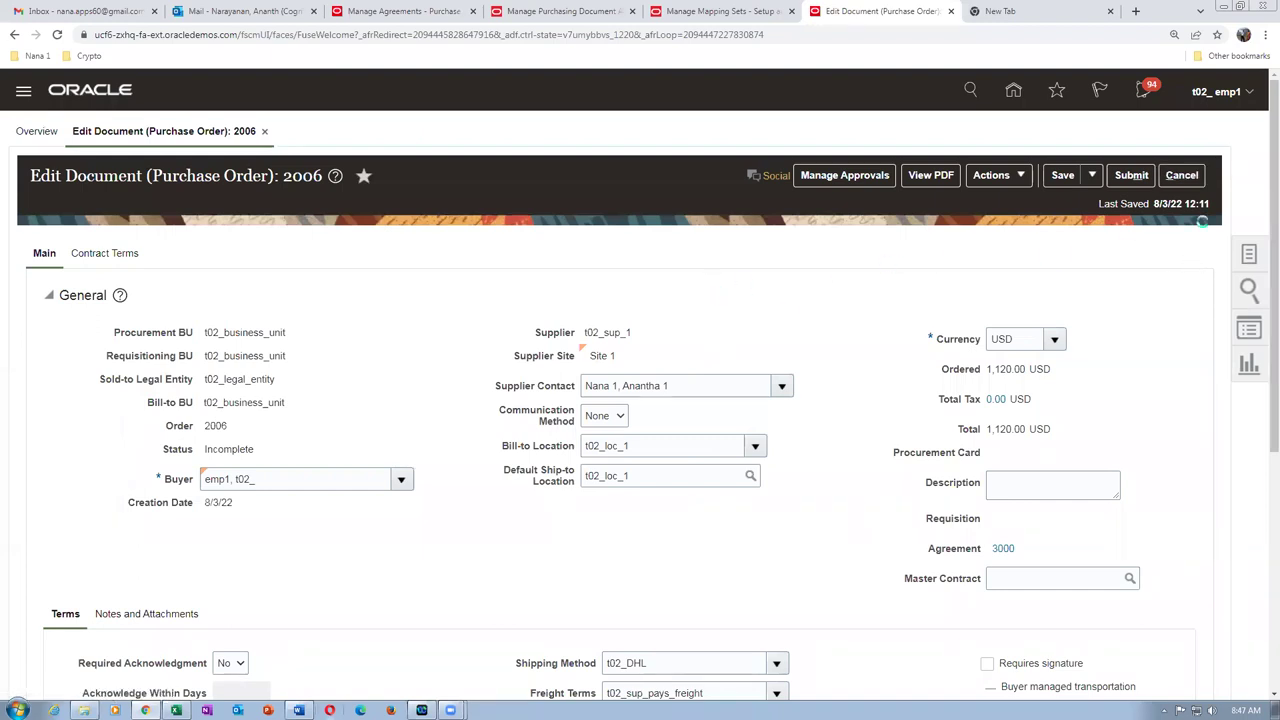
pyautogui.click(1182, 176)
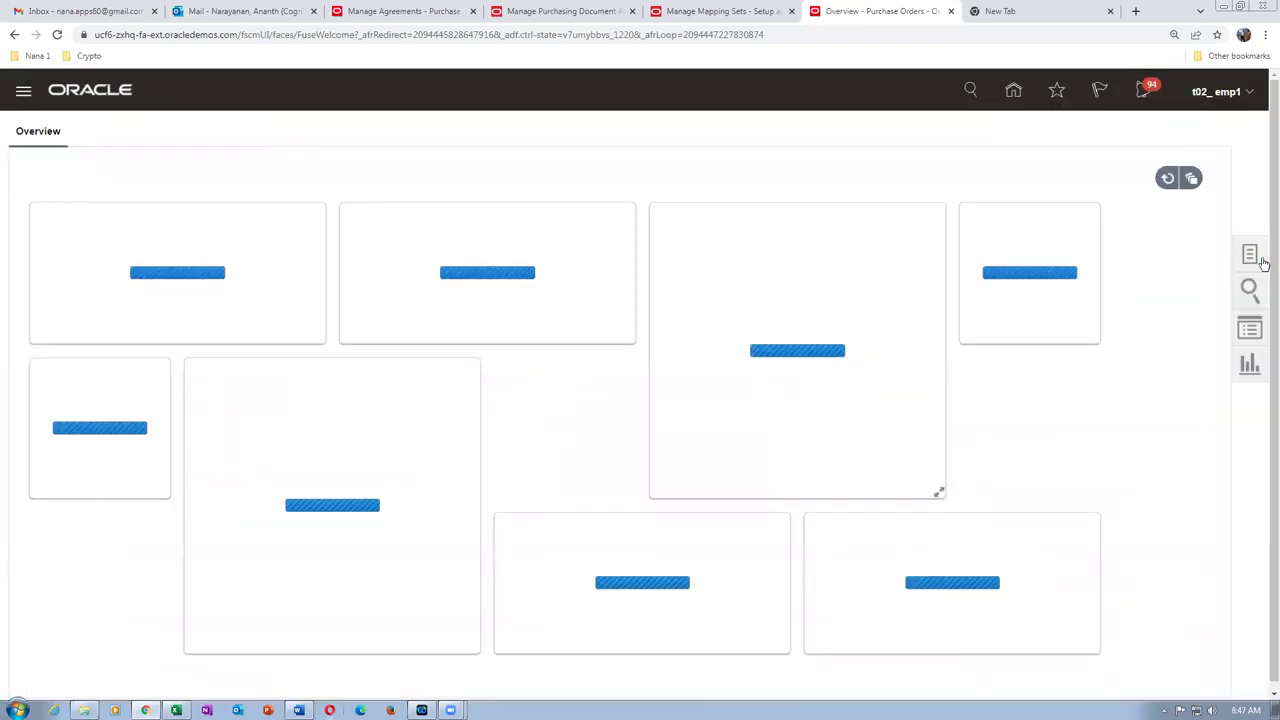
pyautogui.click(1251, 257)
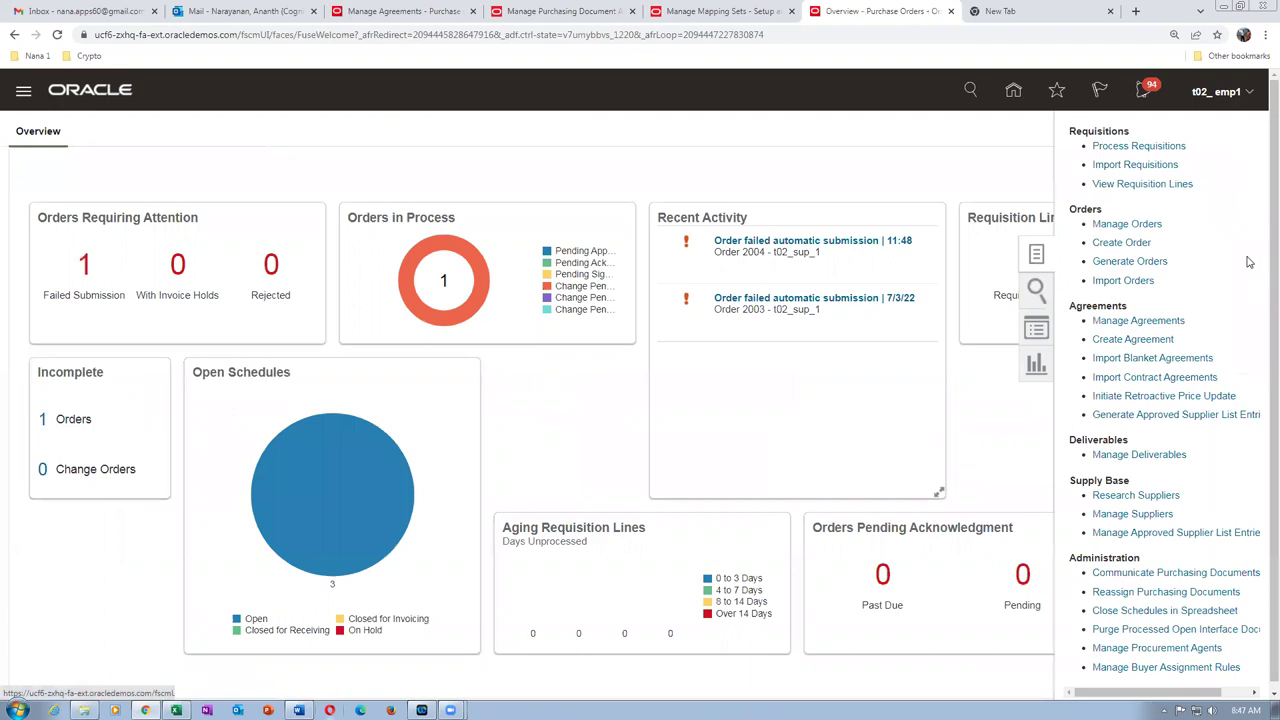
pyautogui.click(1157, 320)
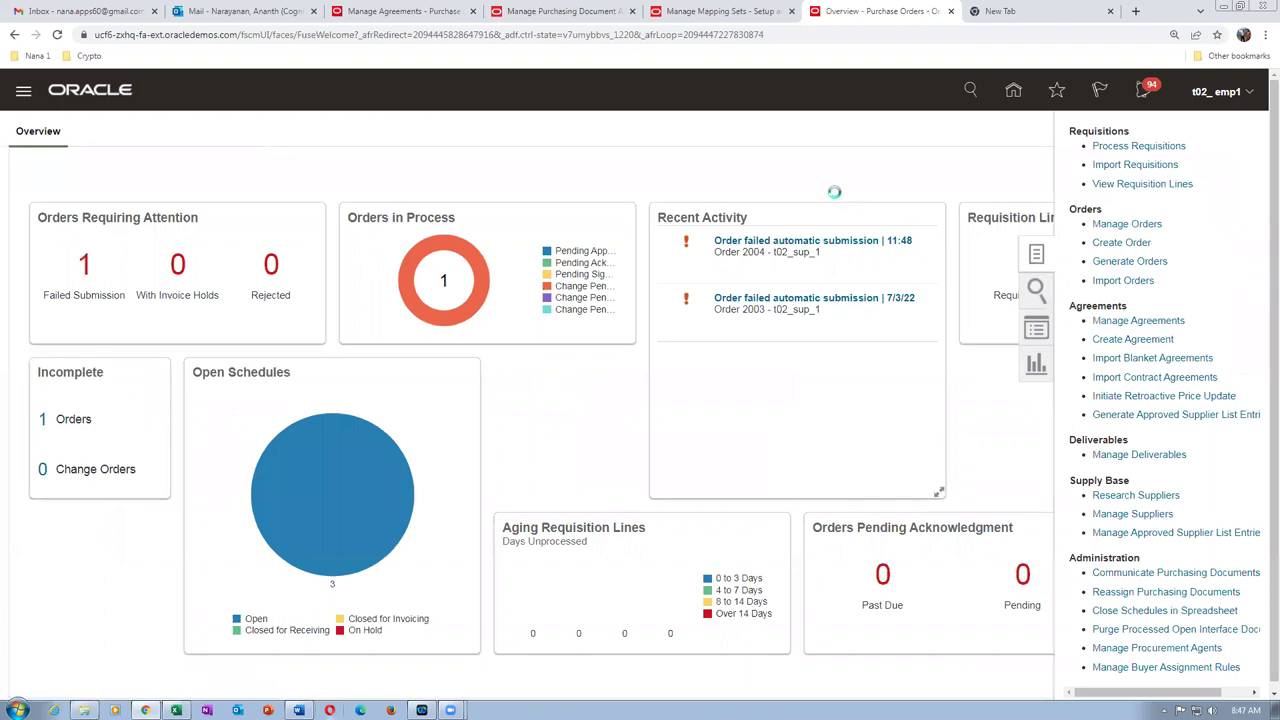
pyautogui.click(1085, 455)
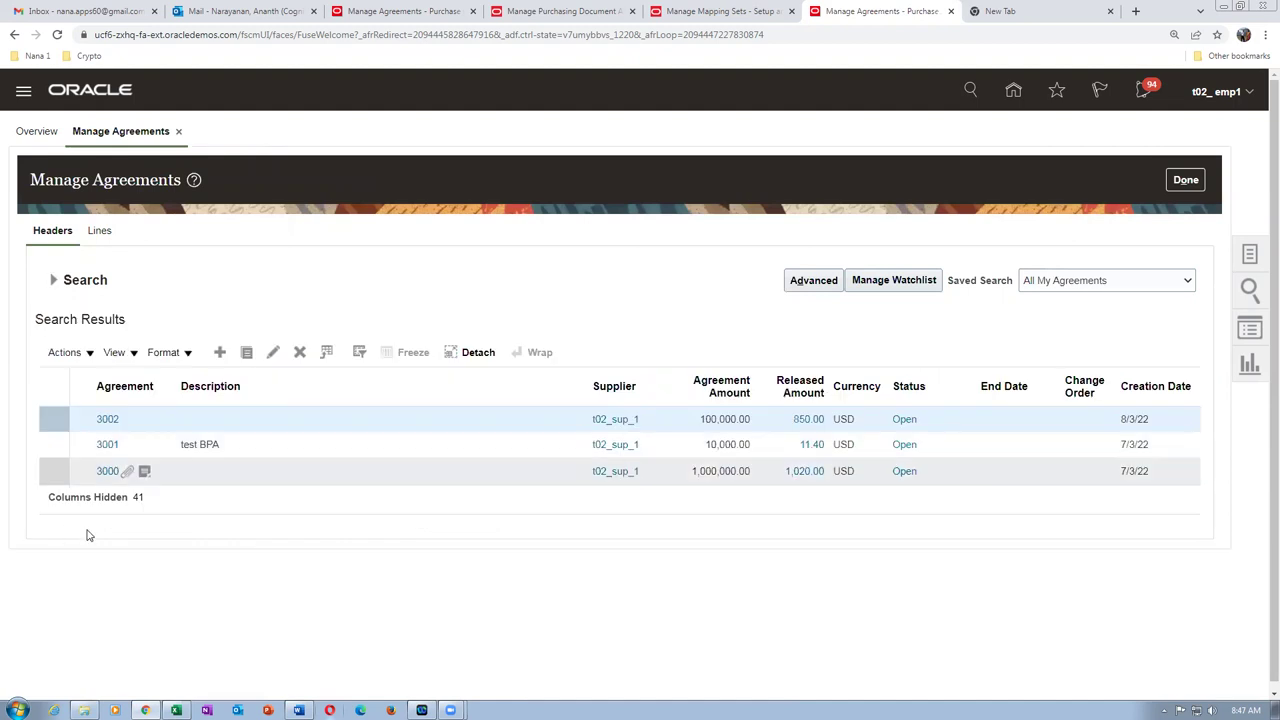
# - Open blanket purchase agreement 3001, review its general details and lines, and close it
pyautogui.click(48, 445)
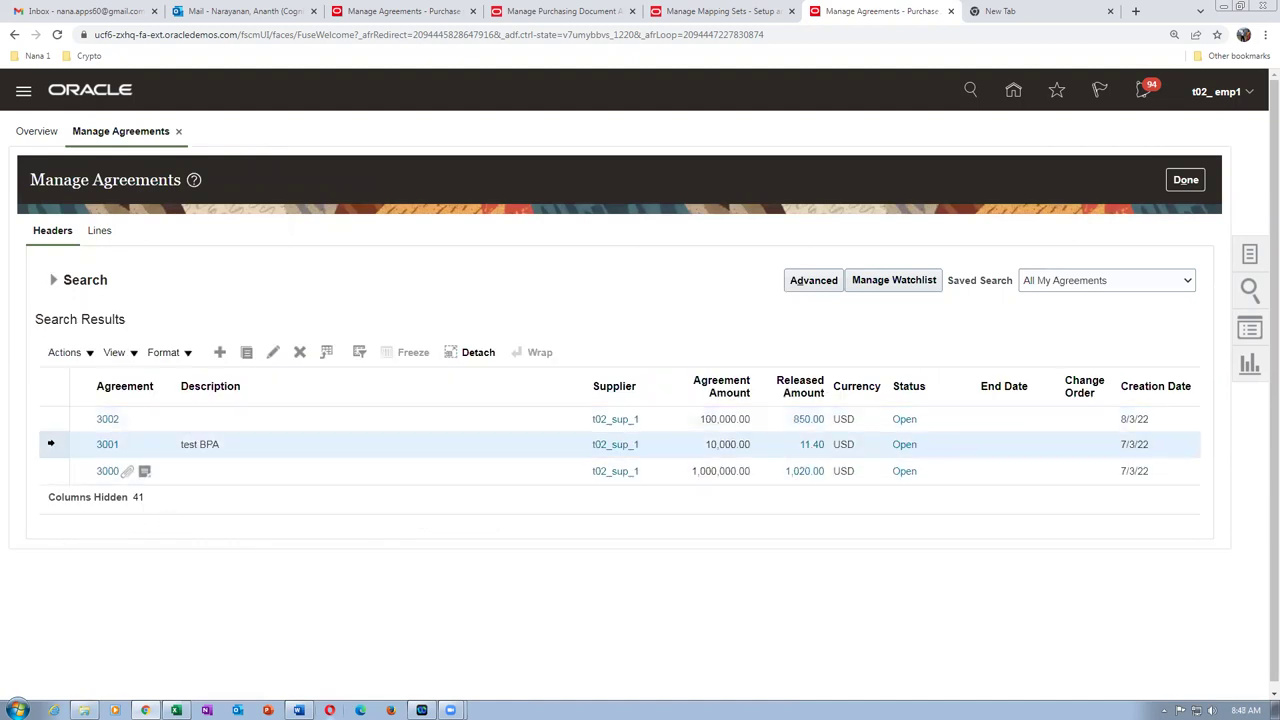
pyautogui.click(107, 445)
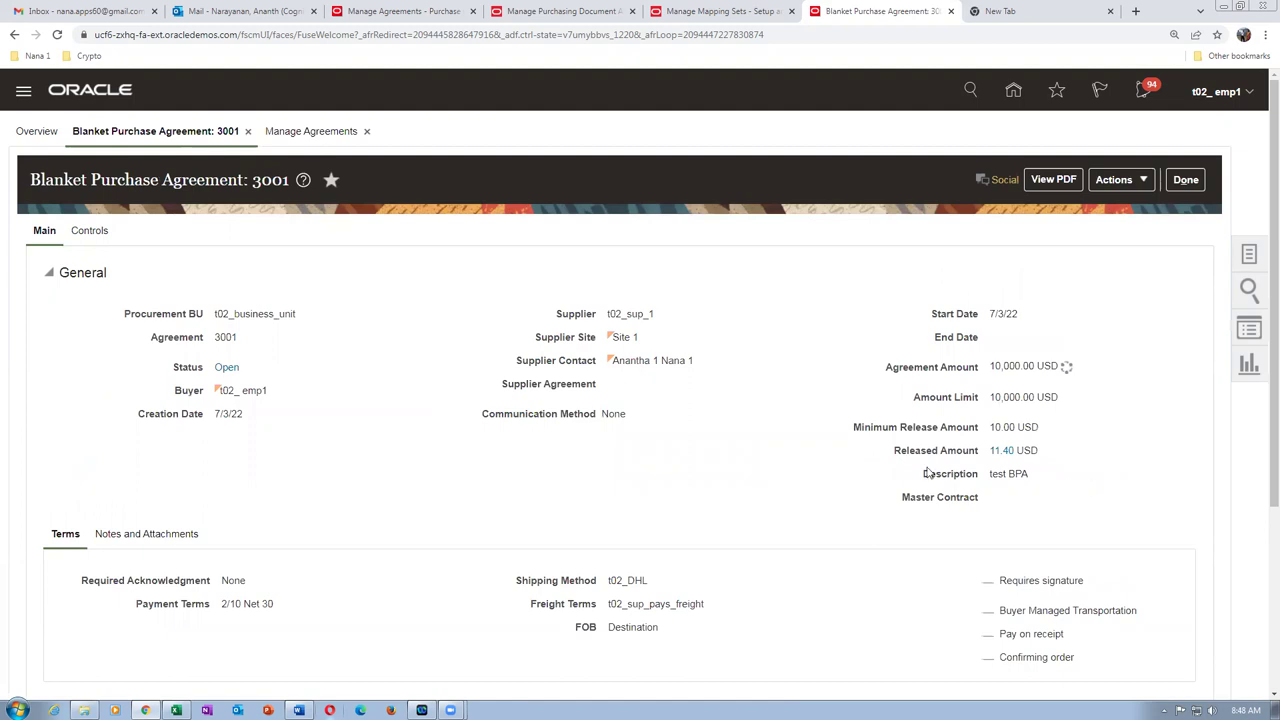
pyautogui.scroll(-3, 730, 474)
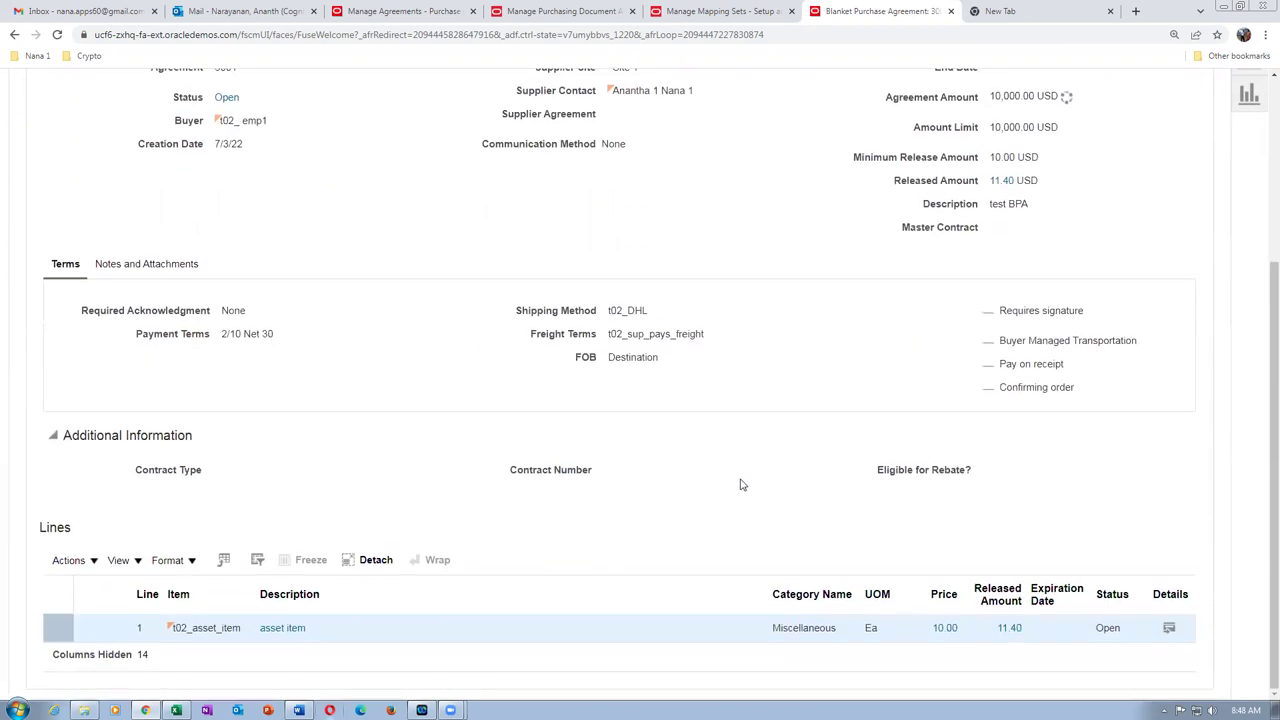
pyautogui.scroll(3, 623, 543)
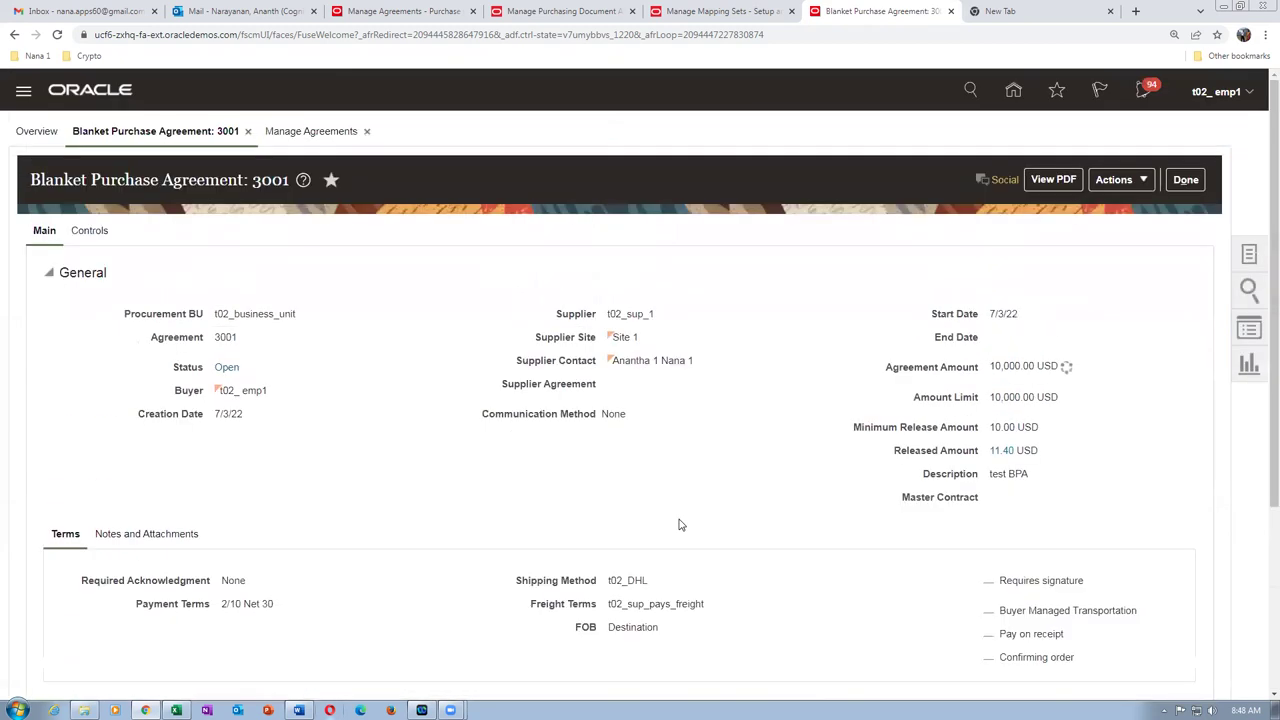
pyautogui.click(1186, 181)
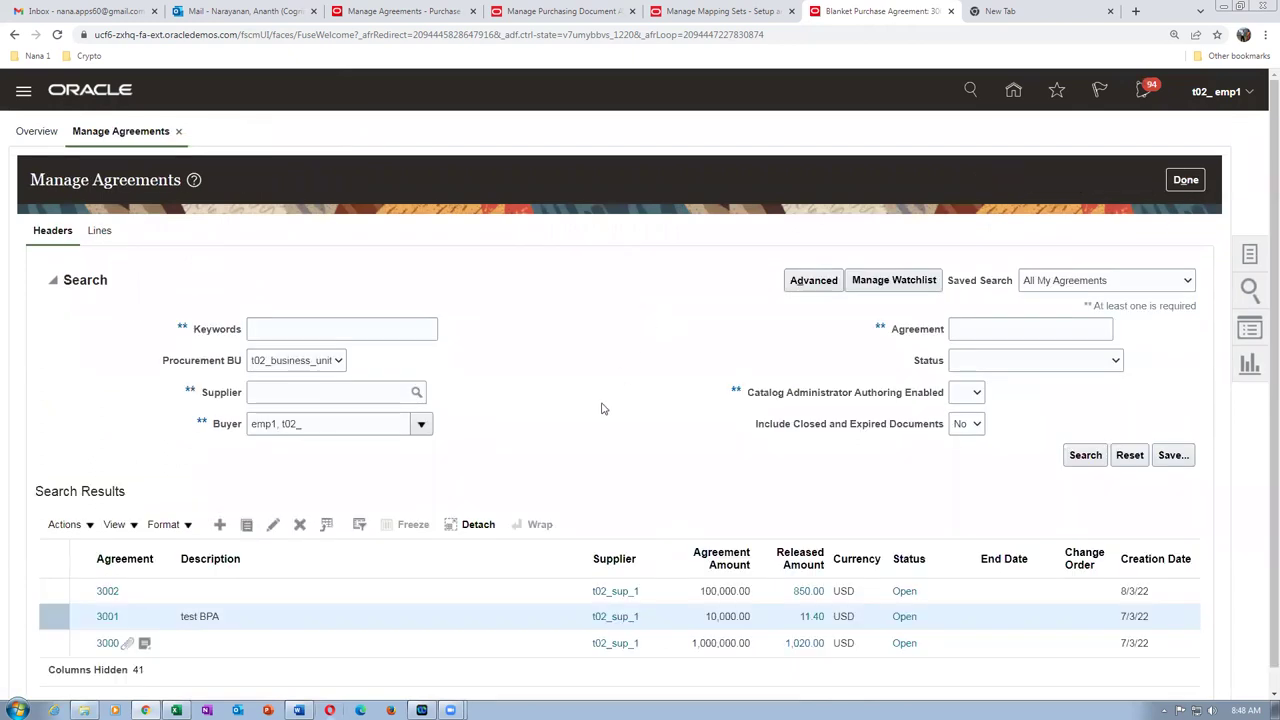
# - Open blanket purchase agreement 3002 and review its general details and laptop line
pyautogui.scroll(-1, 241, 640)
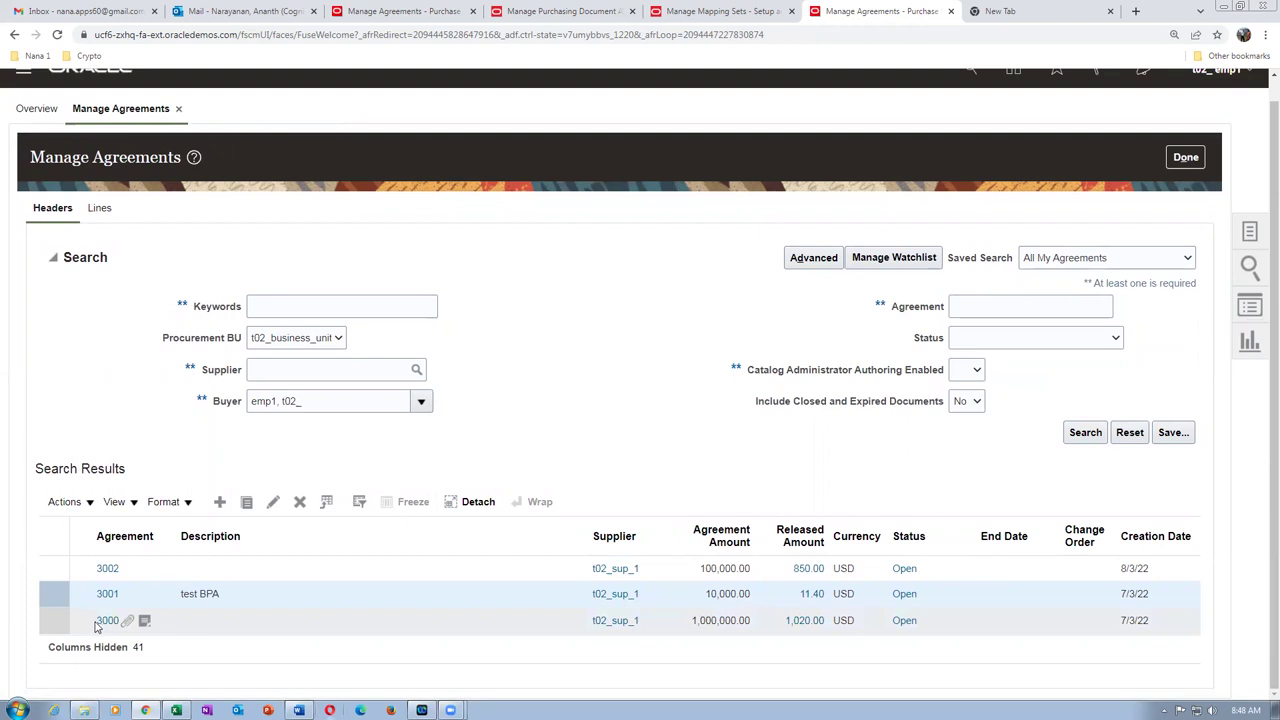
pyautogui.click(107, 569)
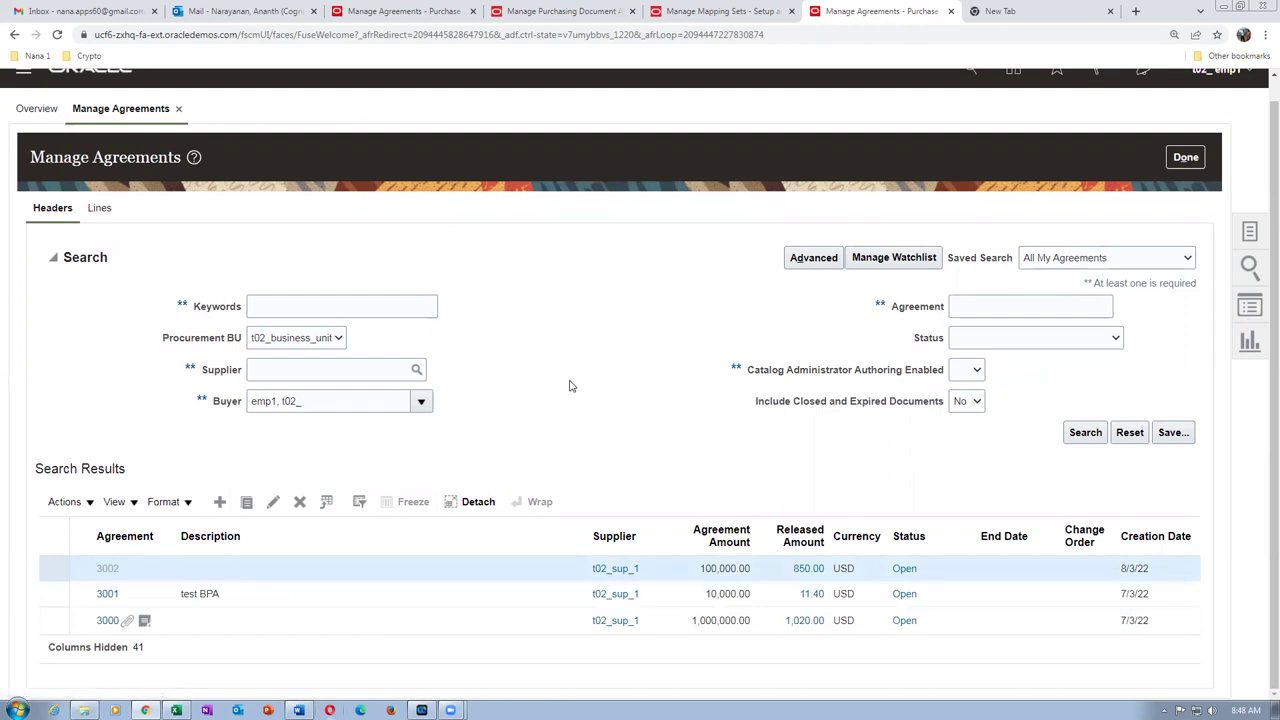
pyautogui.scroll(-3, 570, 386)
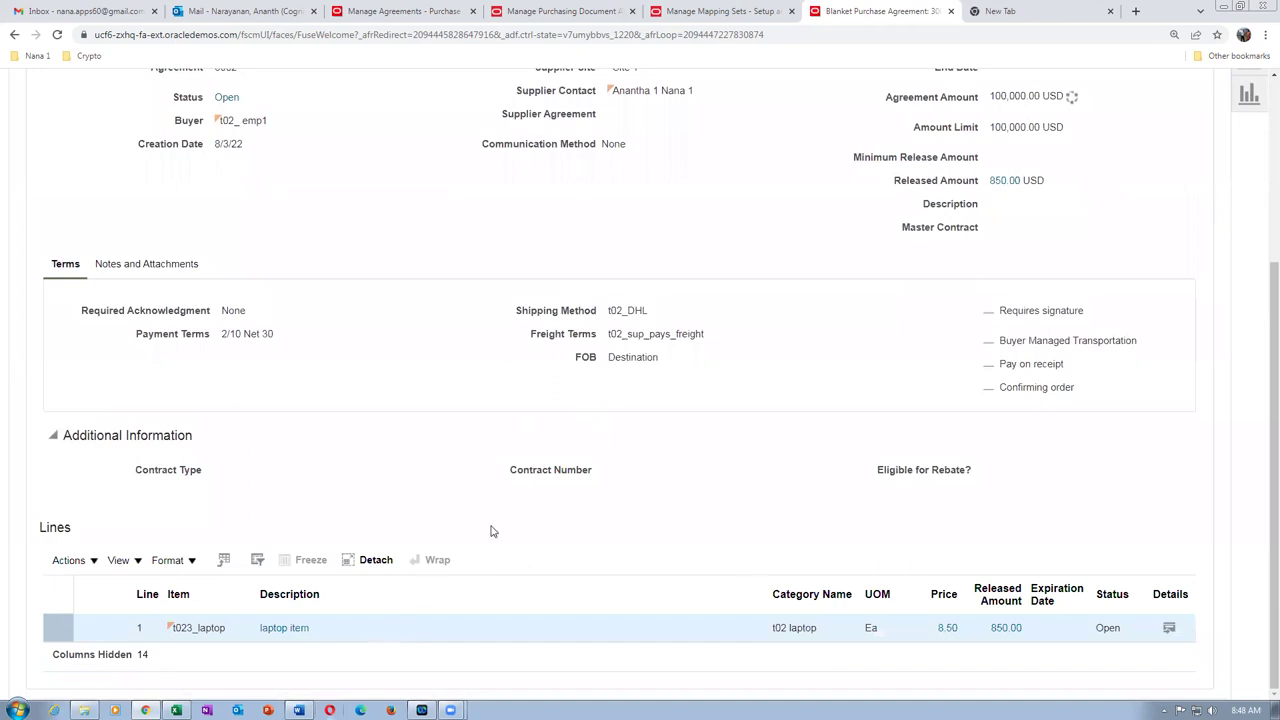
pyautogui.scroll(3, 507, 503)
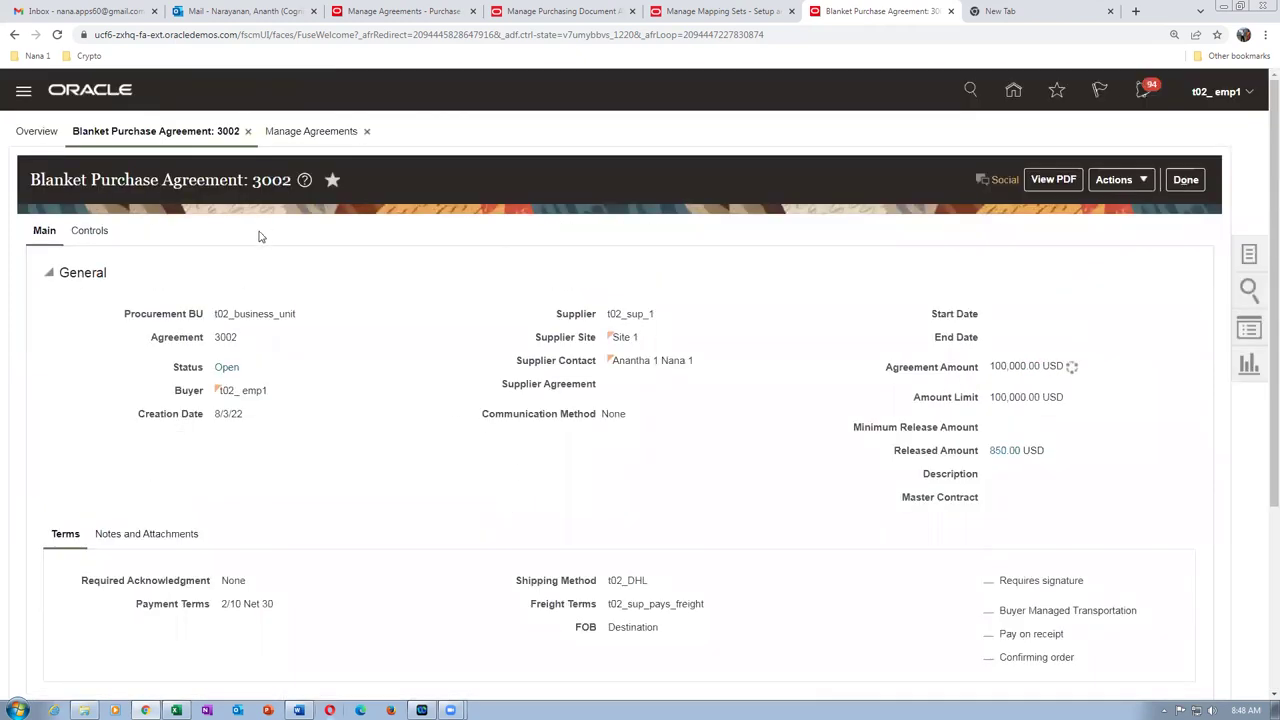
pyautogui.scroll(-3, 446, 482)
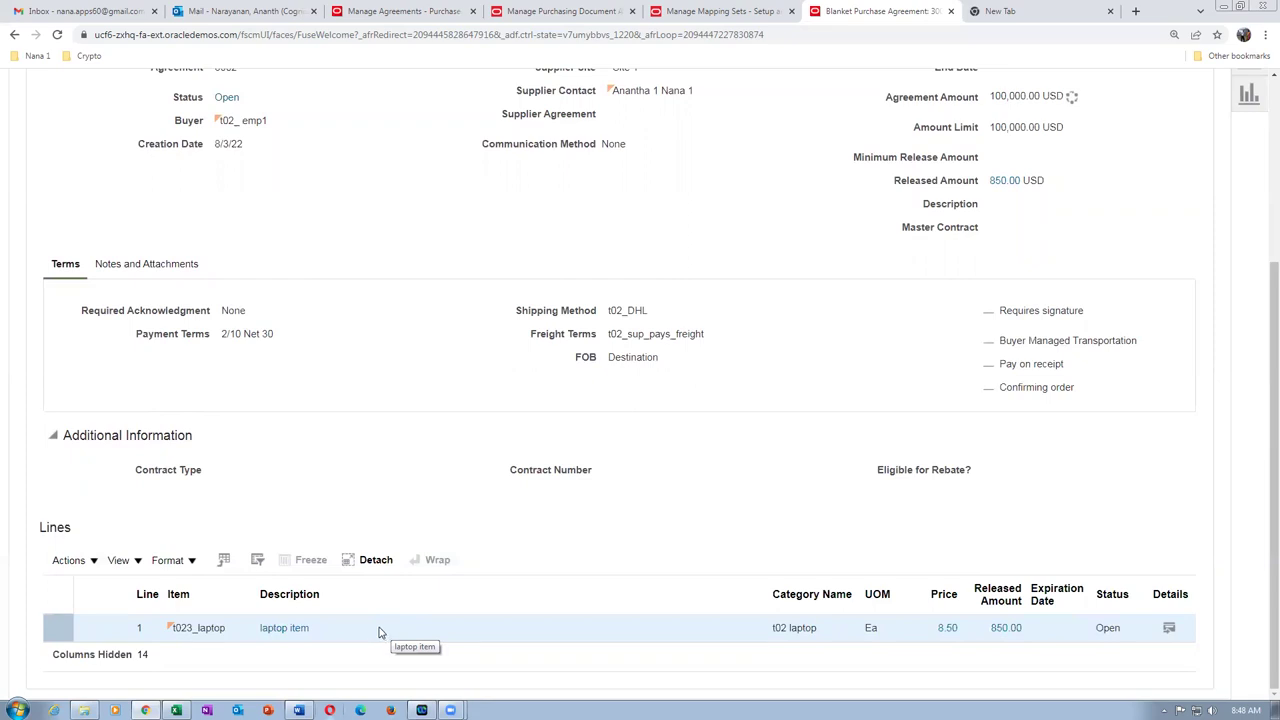
# - Open Setup and Maintenance in place of the Procurement account rules setup, and go to the offerings overview
pyautogui.click(714, 18)
pyautogui.click(1028, 189)
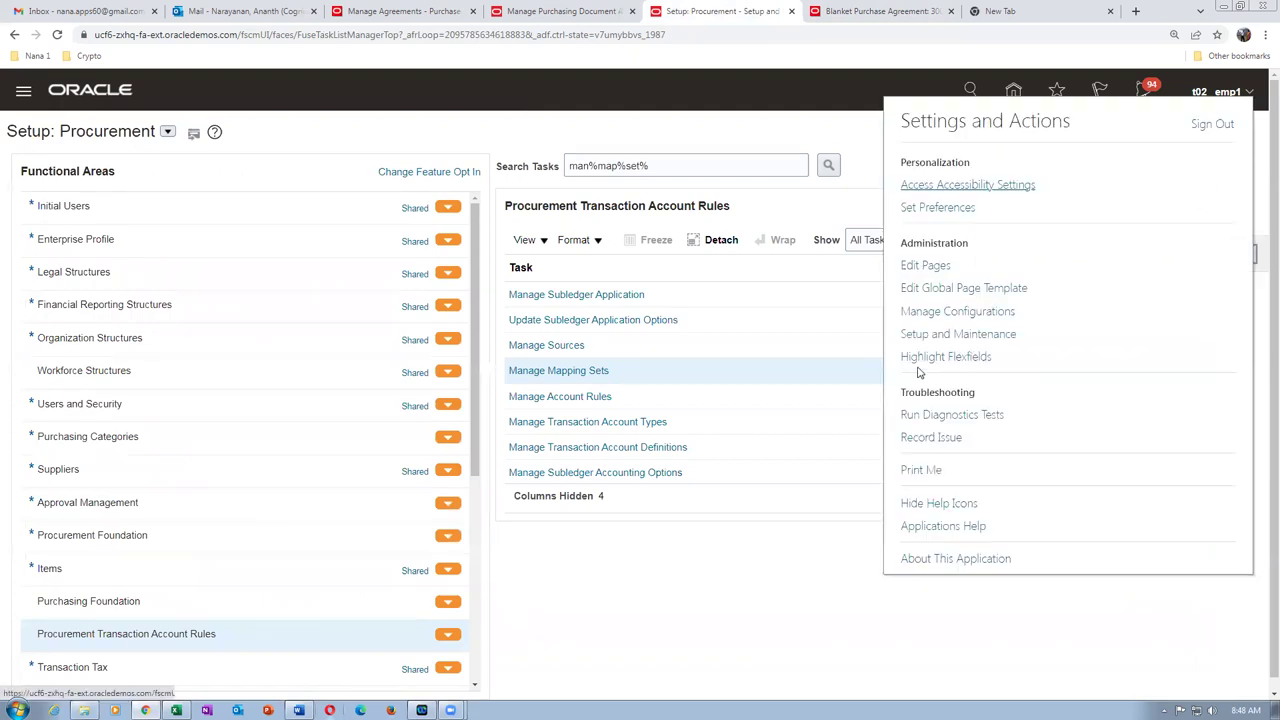
pyautogui.click(960, 336)
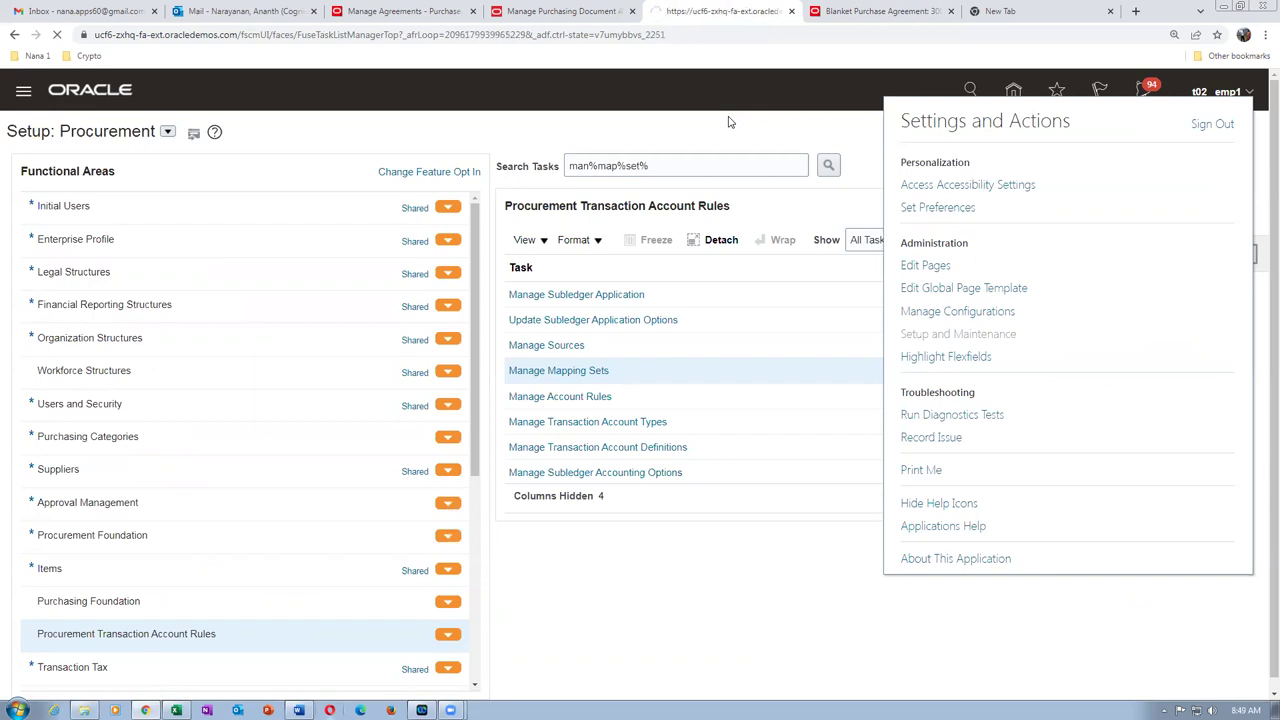
pyautogui.click(1162, 140)
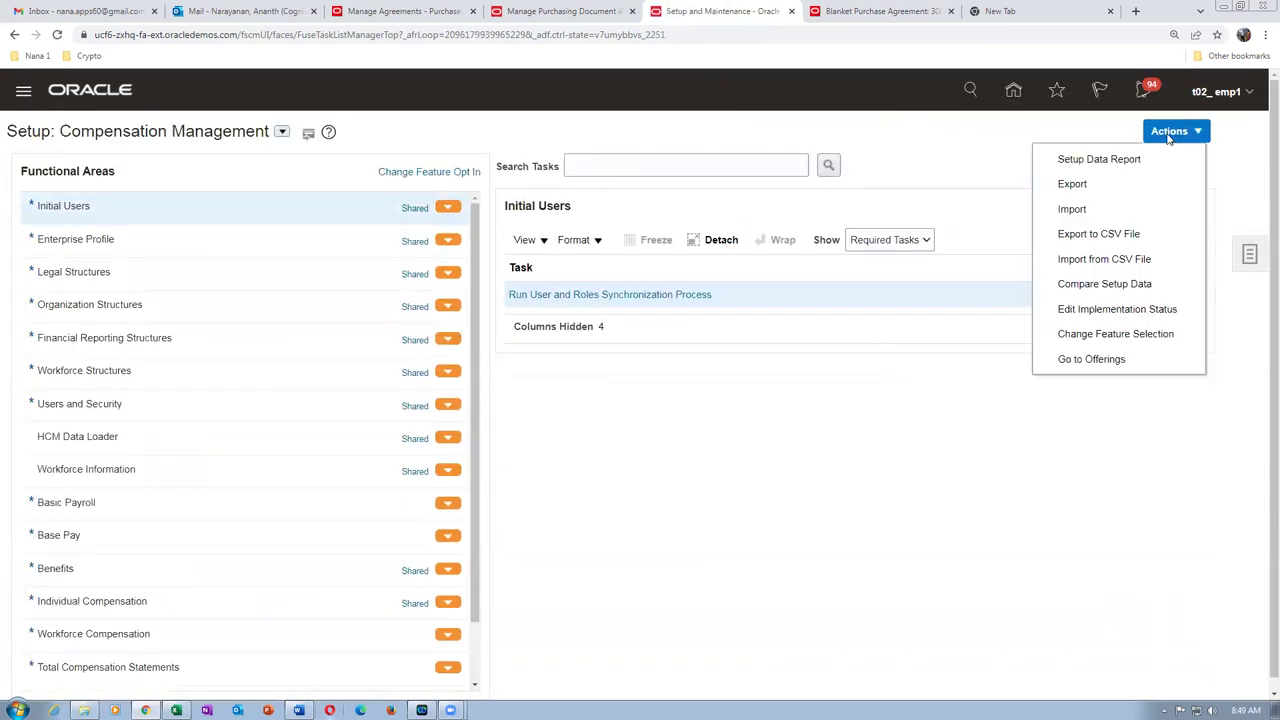
pyautogui.click(1100, 360)
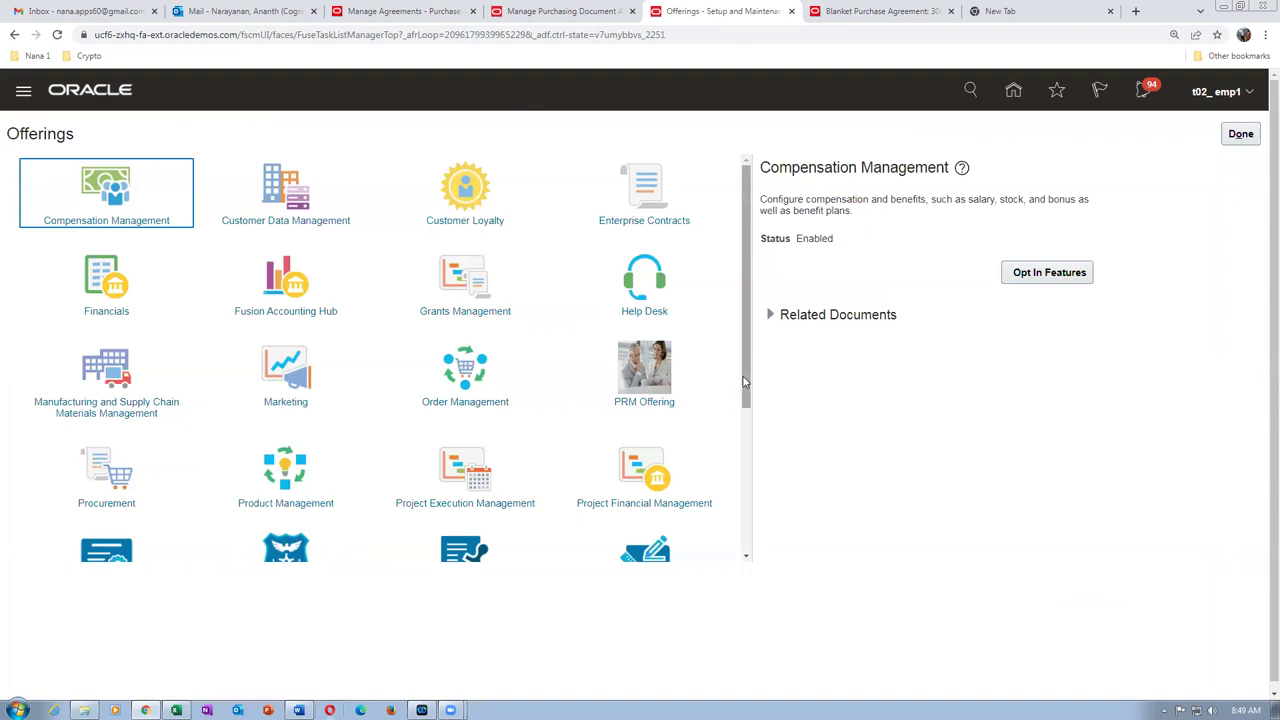
# - Open the opt-in features of the Procurement offering, edit the Purchasing features, and select the feature for consolidating online requisitions
pyautogui.click(106, 472)
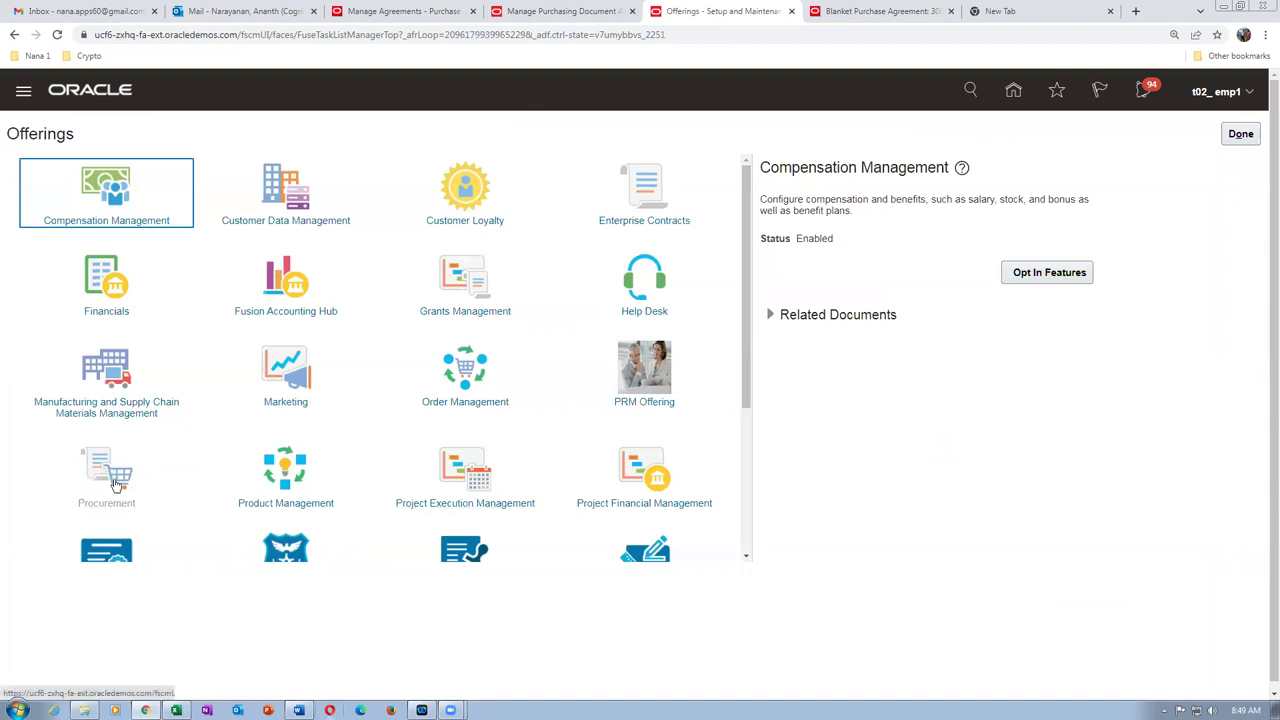
pyautogui.click(1050, 285)
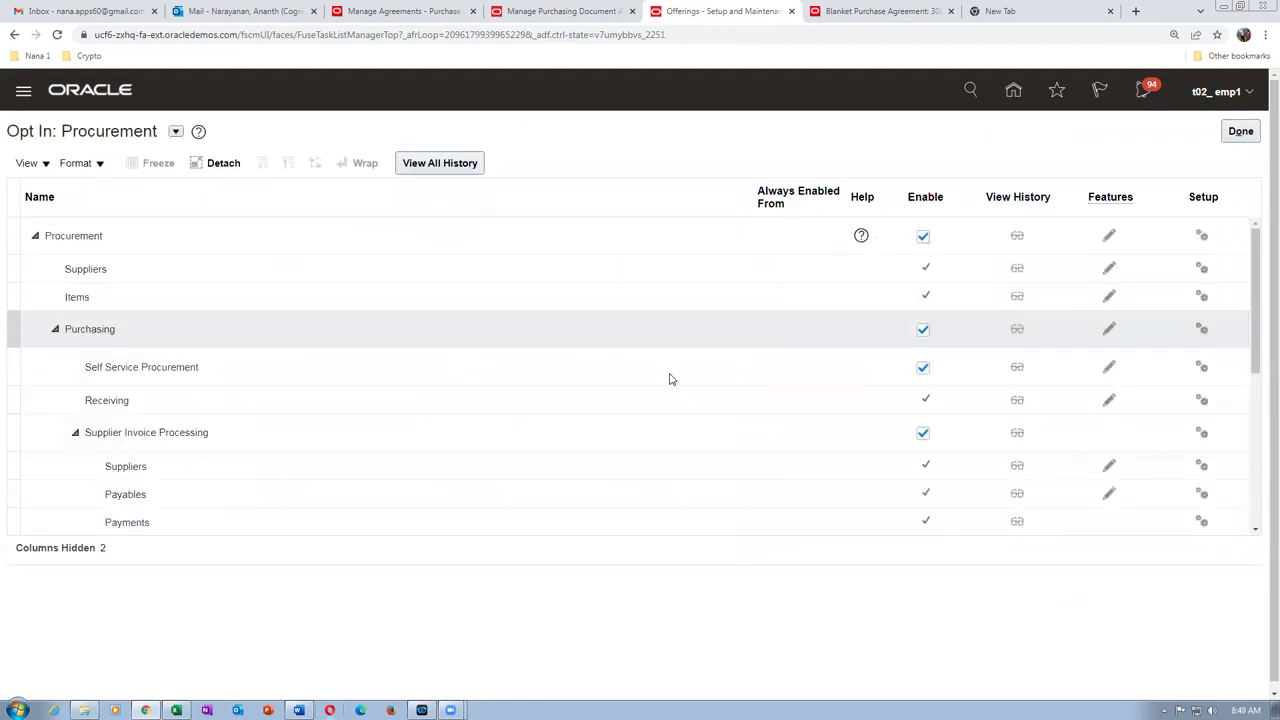
pyautogui.click(557, 330)
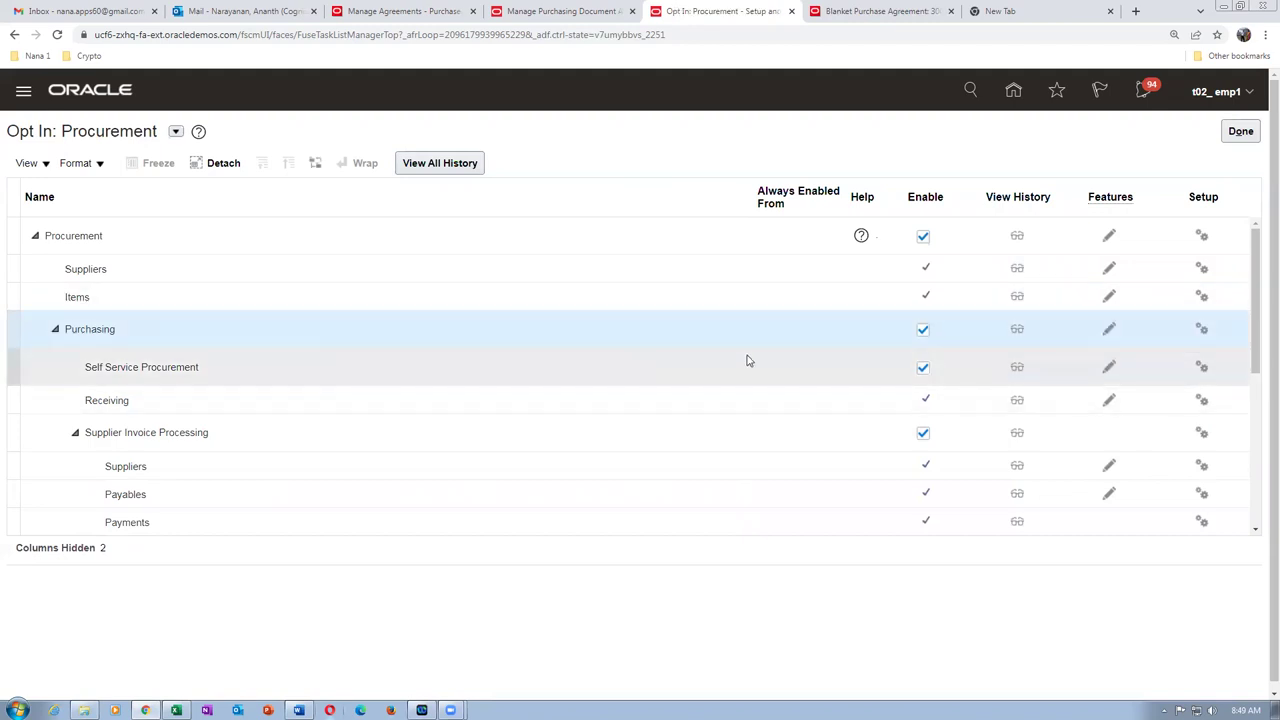
pyautogui.click(1112, 333)
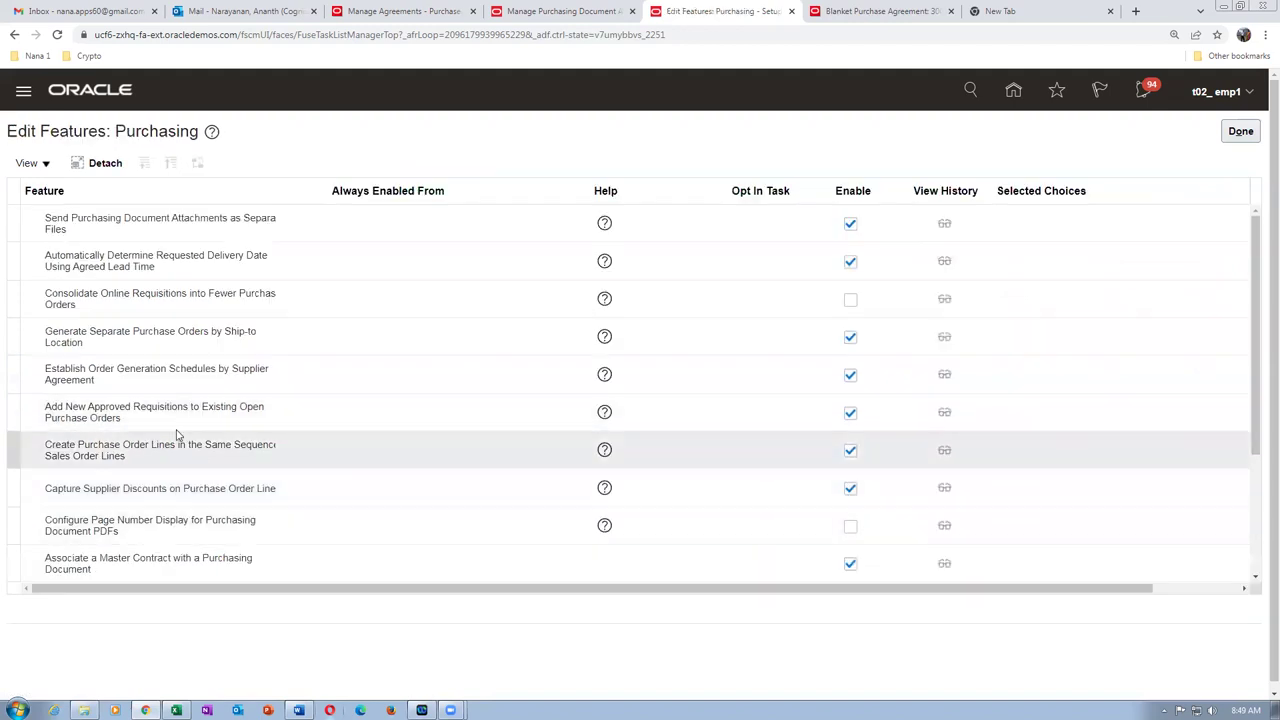
pyautogui.click(107, 307)
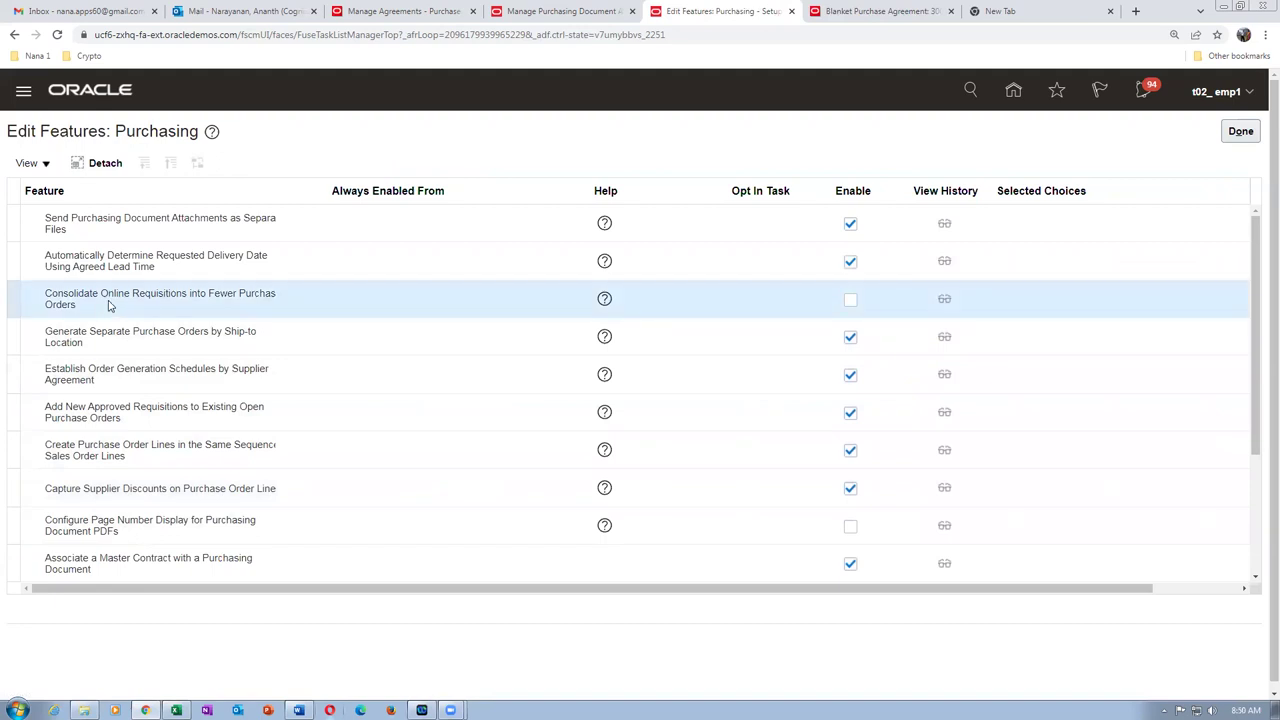
# - Enable the feature Consolidate Online Requisitions into Fewer Purchase Orders and finish editing the Purchasing features
pyautogui.click(850, 303)
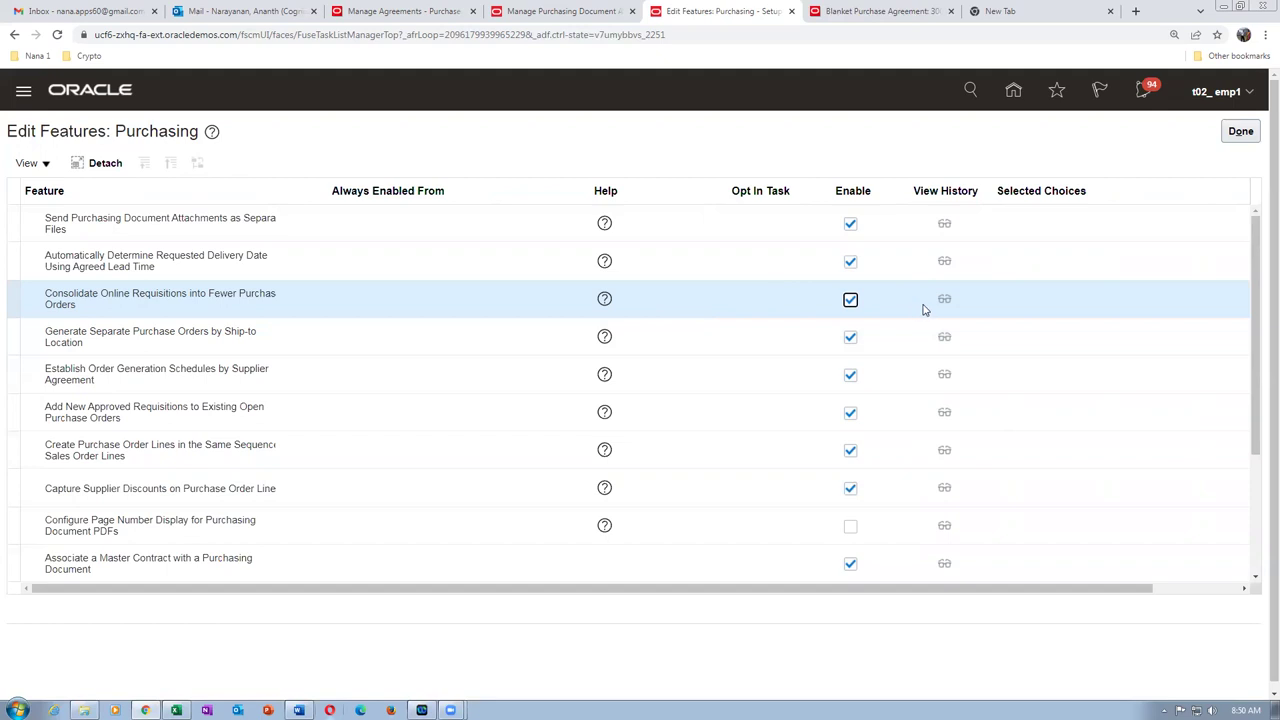
pyautogui.click(1238, 132)
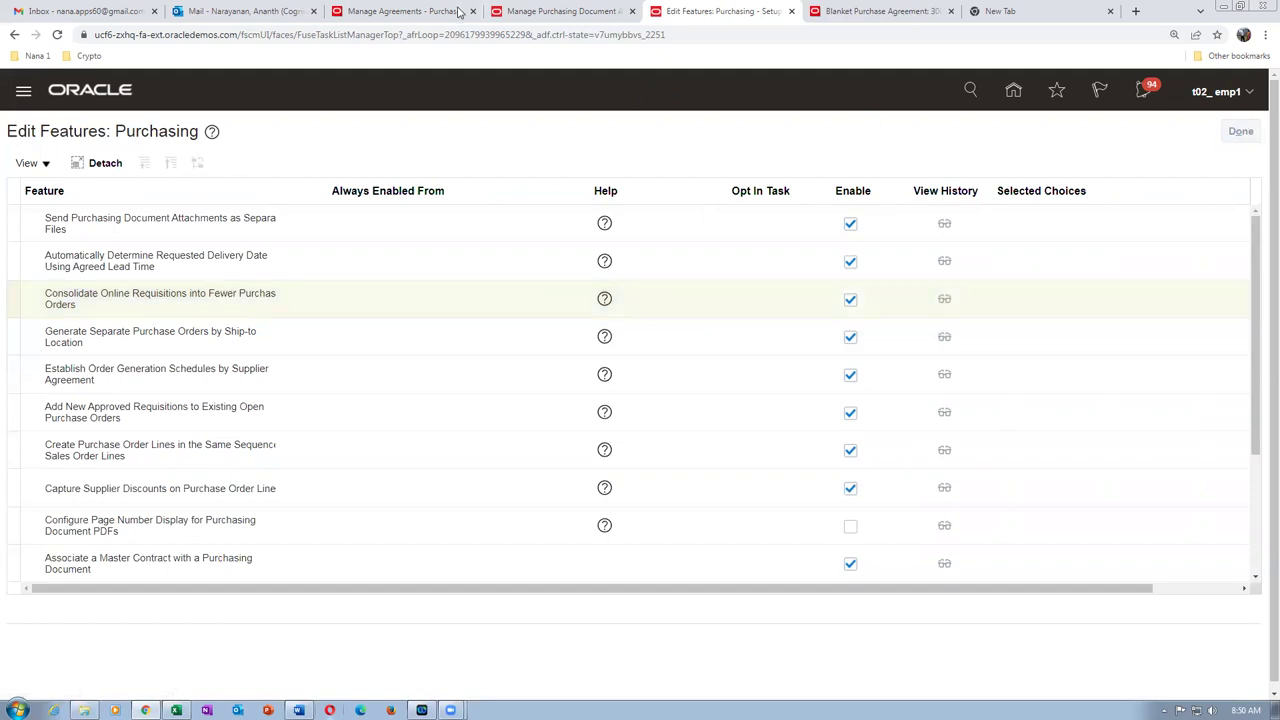
# - Close the agreements management page and open the requisition Shop page from the favorites
pyautogui.click(538, 14)
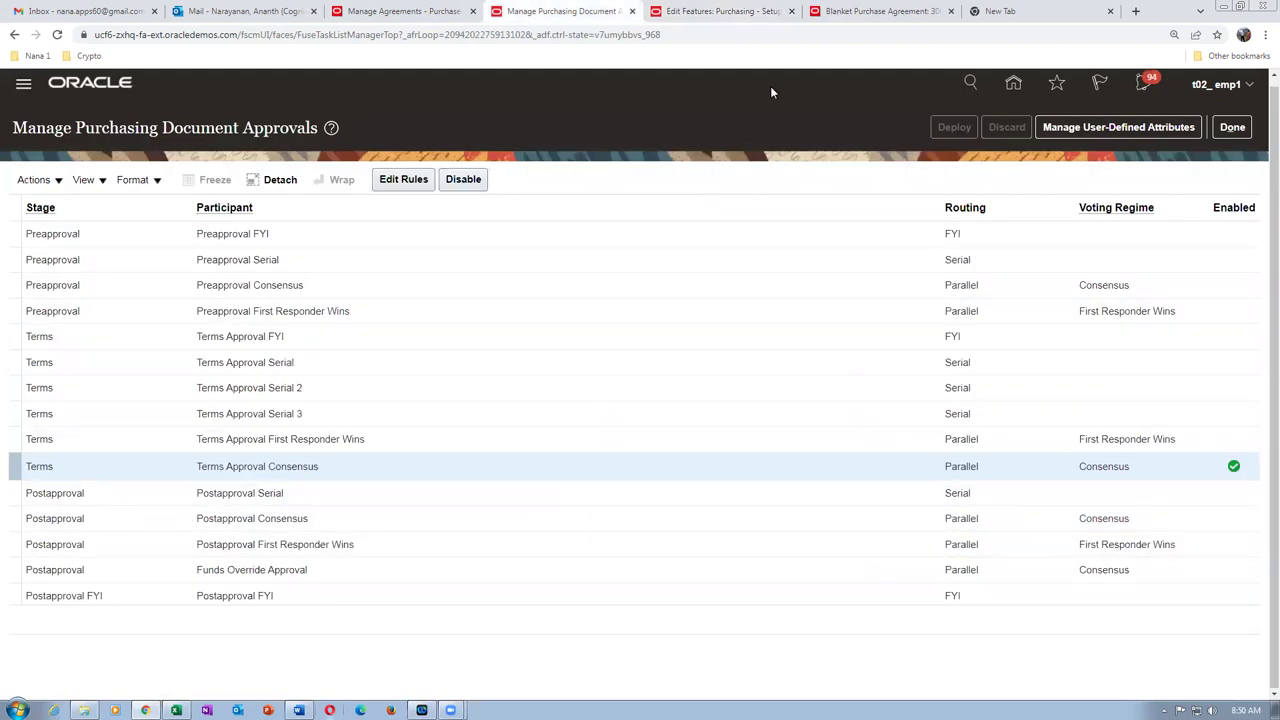
pyautogui.click(880, 12)
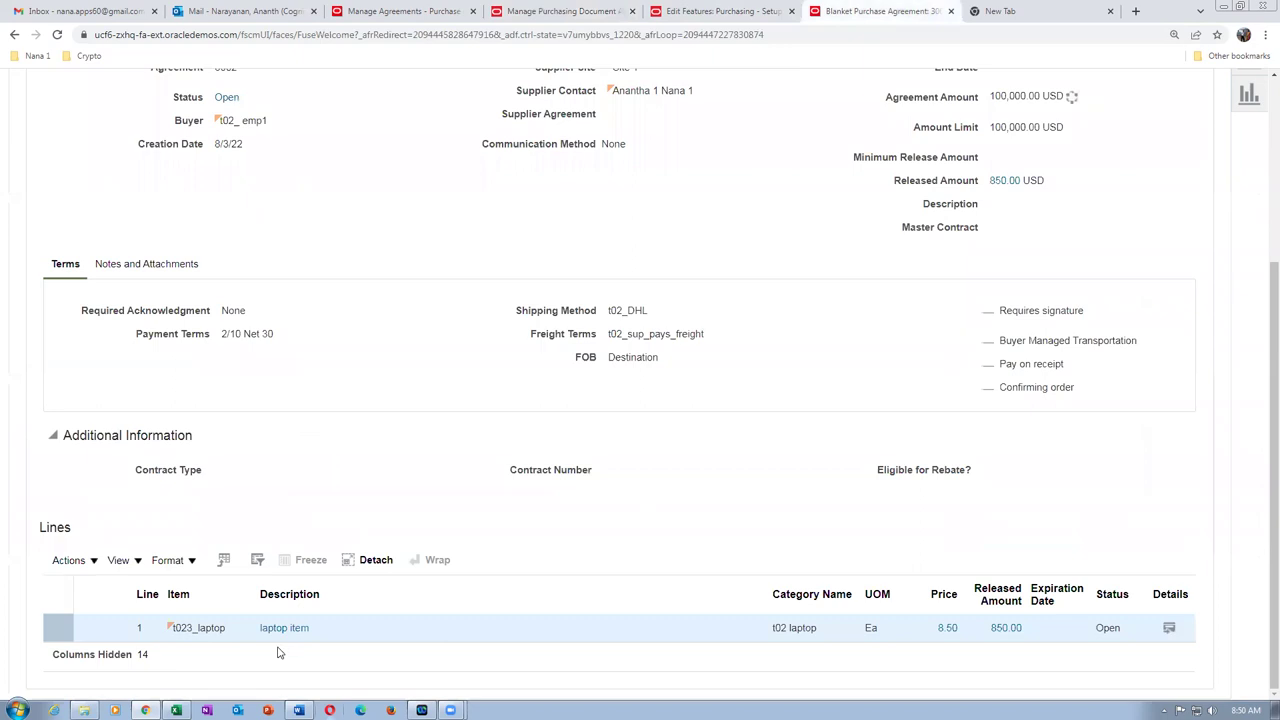
pyautogui.click(414, 14)
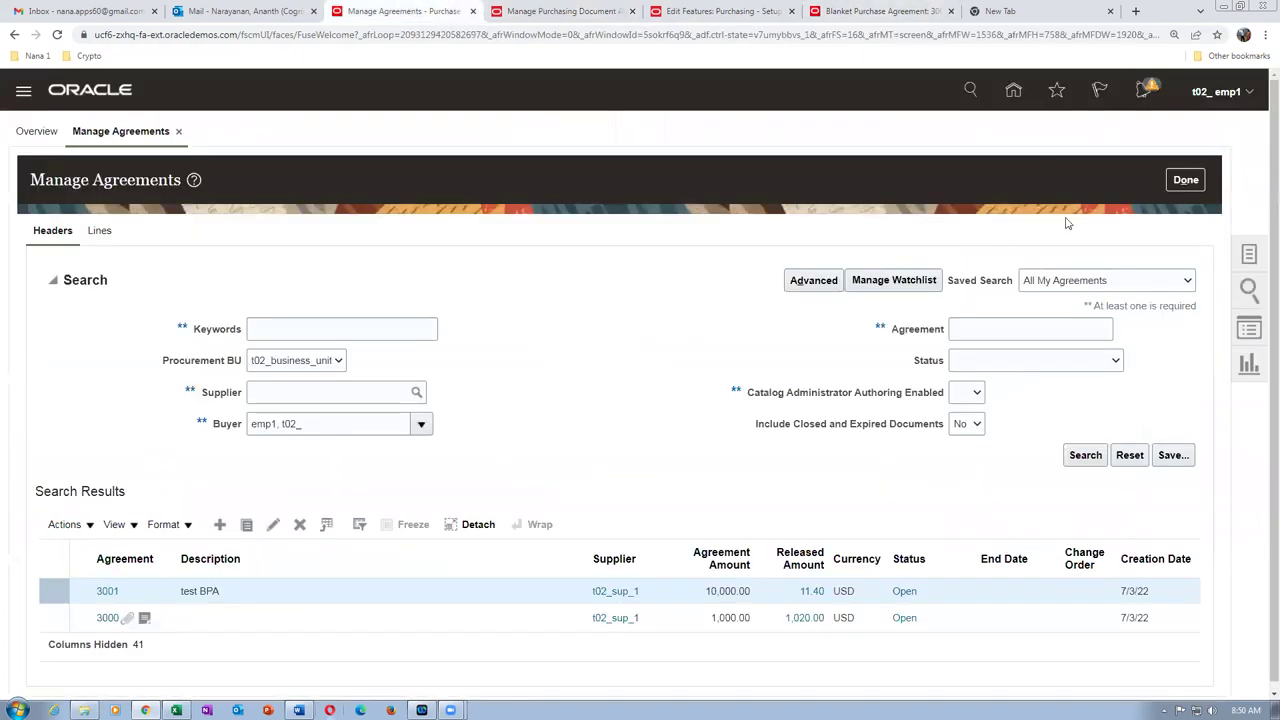
pyautogui.click(1185, 180)
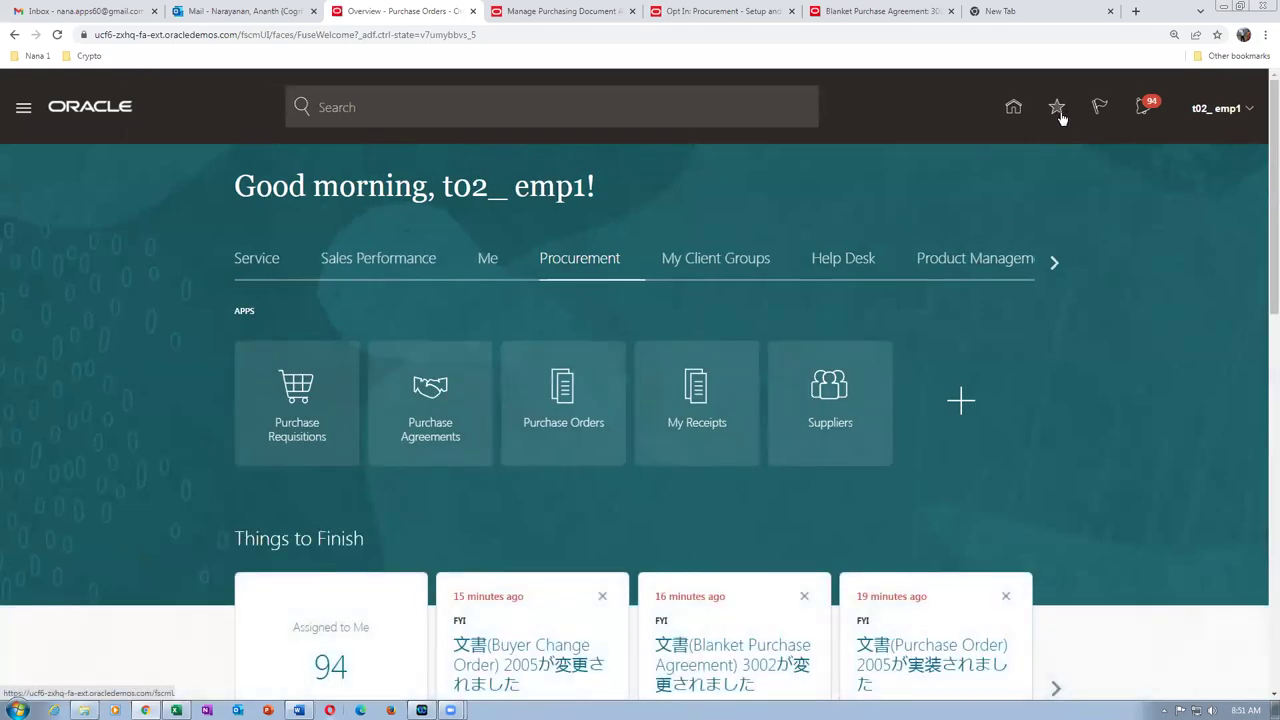
pyautogui.click(1059, 116)
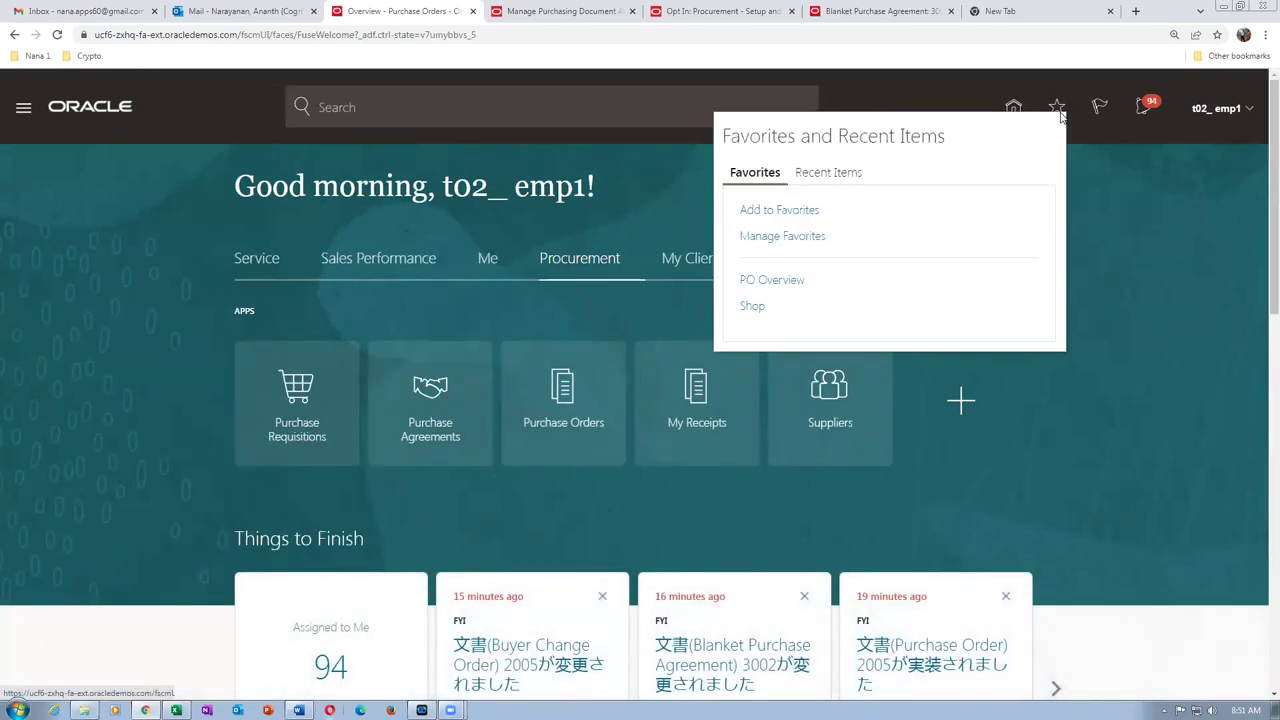
pyautogui.click(757, 309)
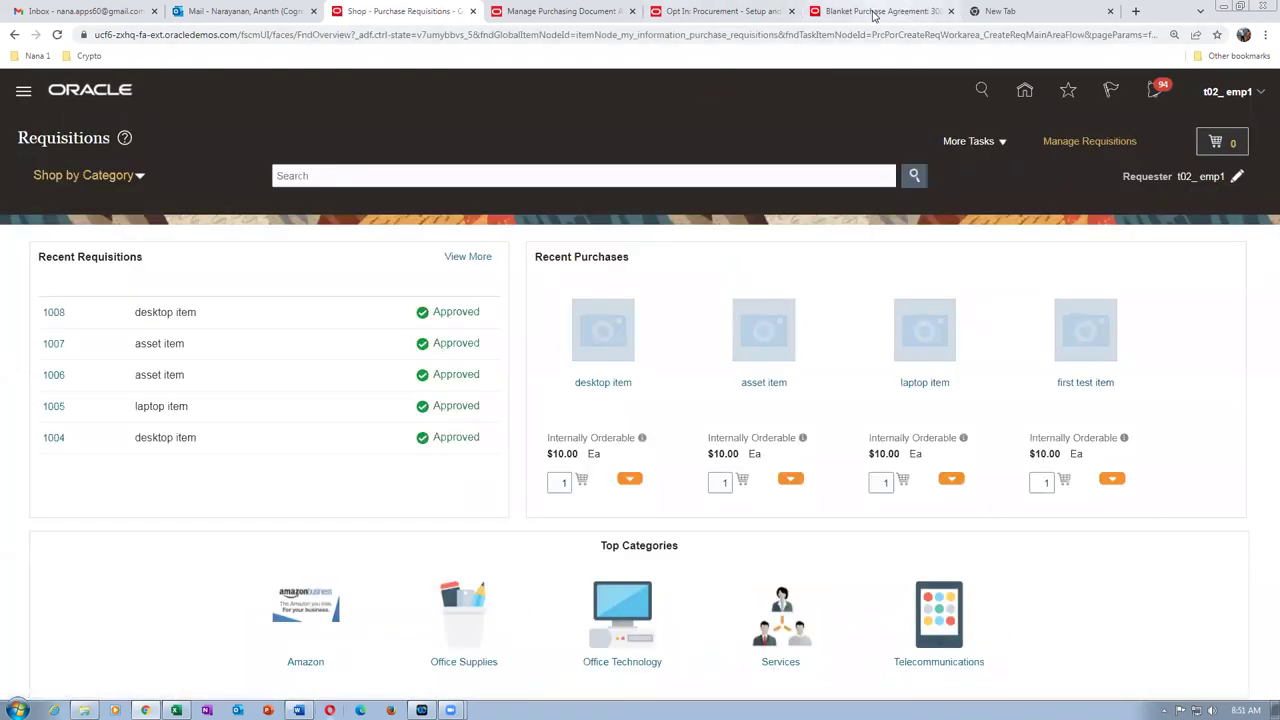
# - Start a requisition line for the item t023_laptop, matching the line of blanket purchase agreement 3002
pyautogui.click(873, 12)
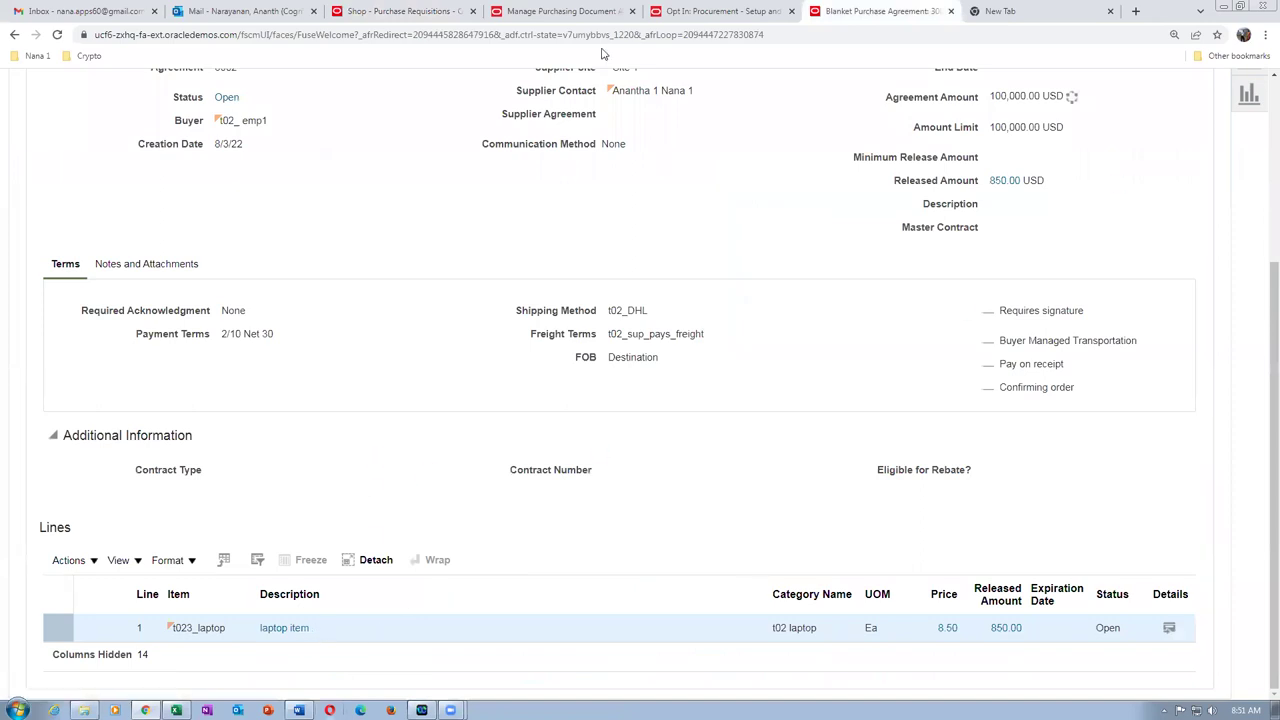
pyautogui.click(405, 13)
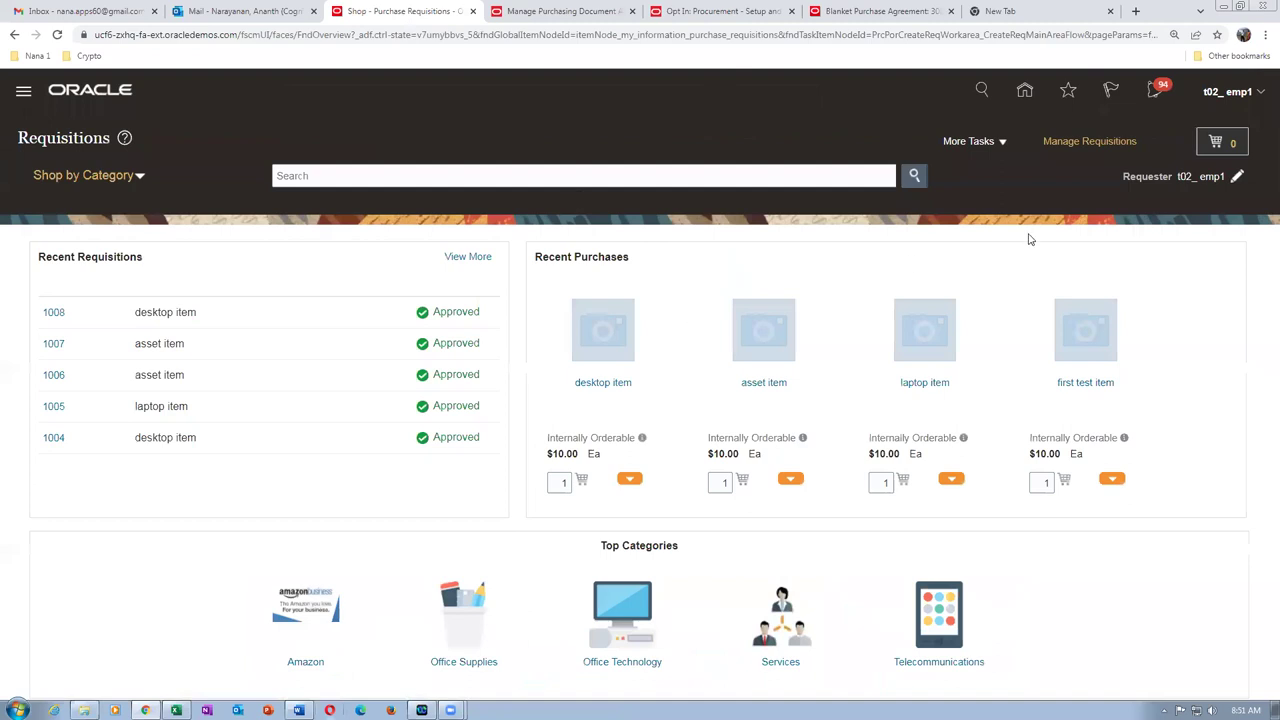
pyautogui.click(965, 141)
pyautogui.click(972, 170)
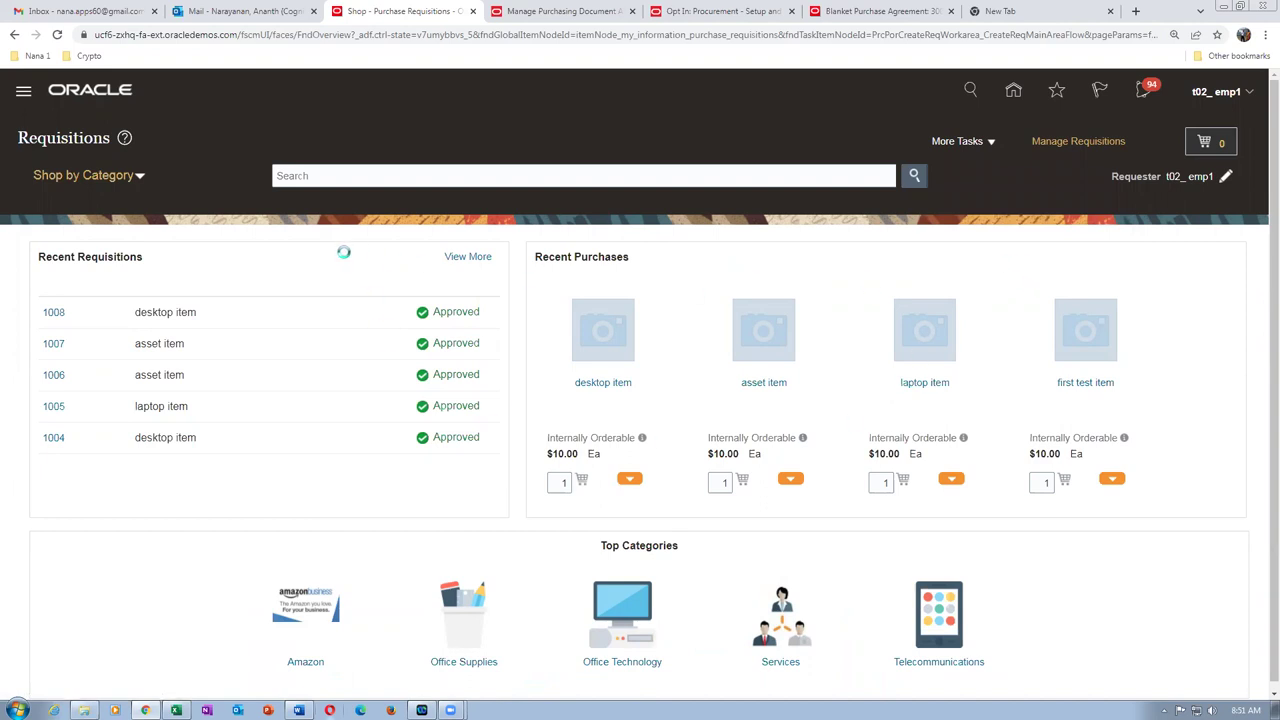
pyautogui.click(322, 236)
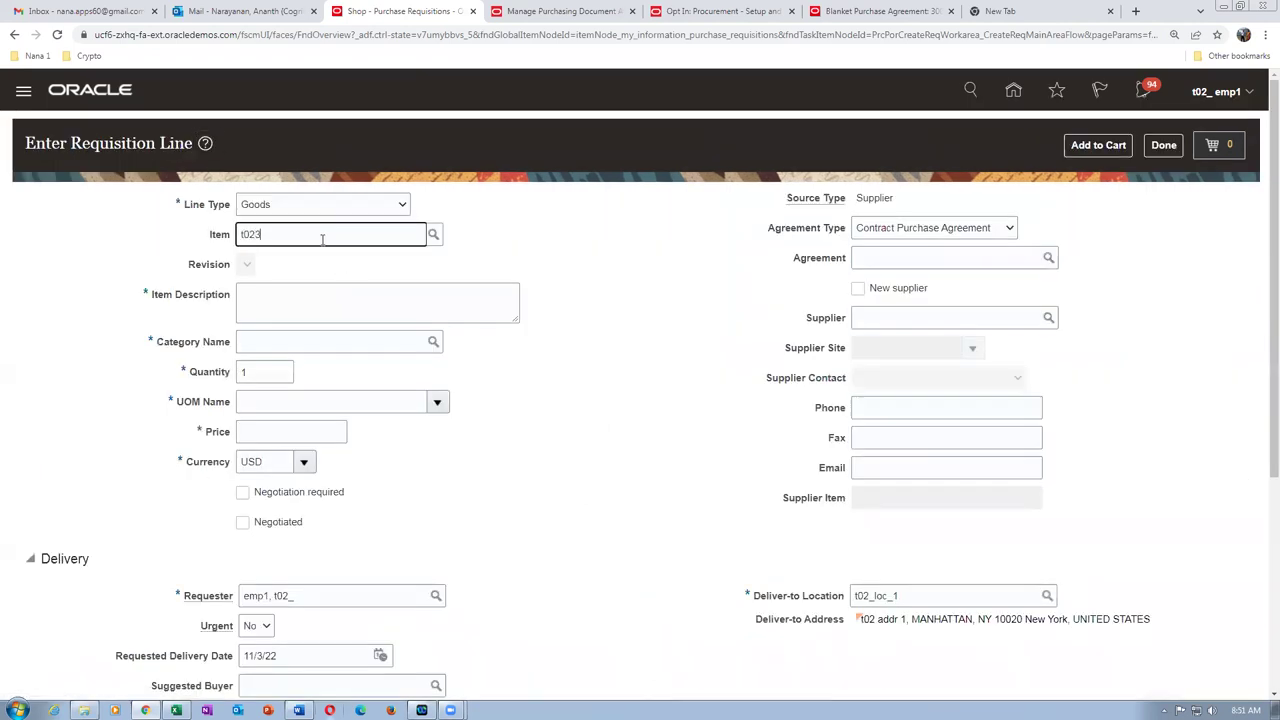
pyautogui.click(297, 262)
pyautogui.scroll(-1, 508, 464)
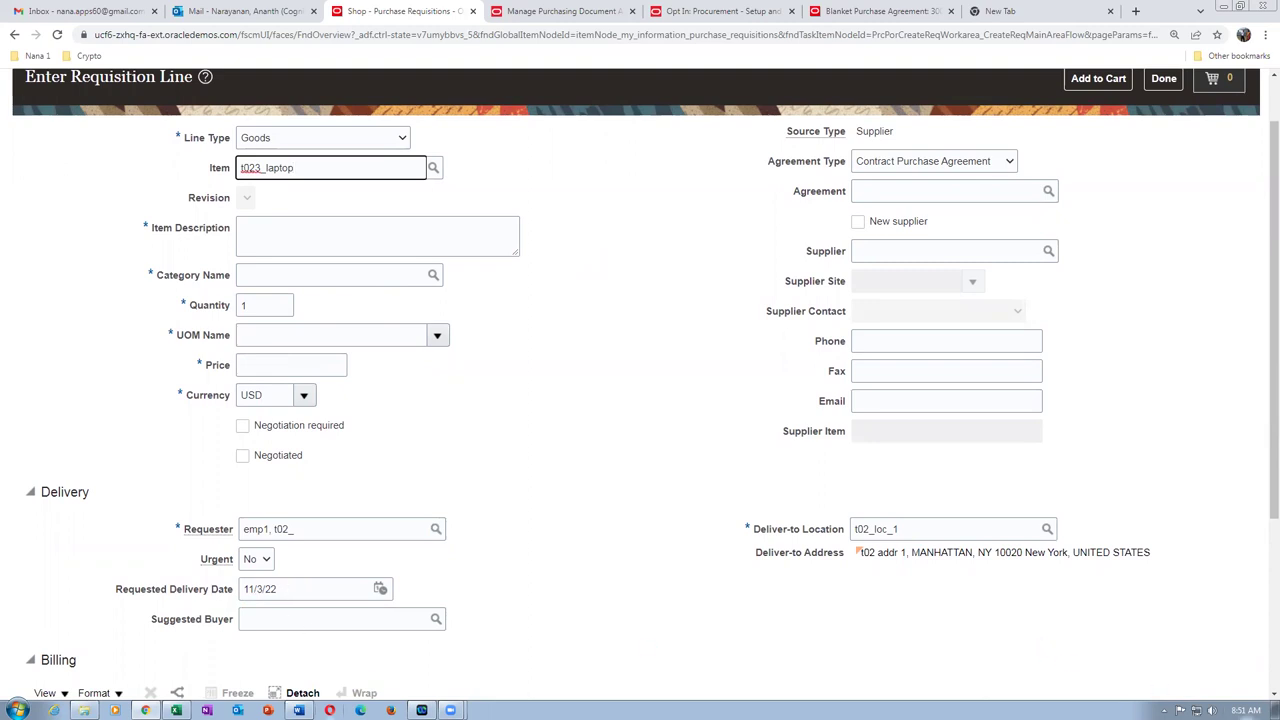
# - Check the requested delivery date against the system calendar and set the line's source type to Supplier
pyautogui.click(1245, 710)
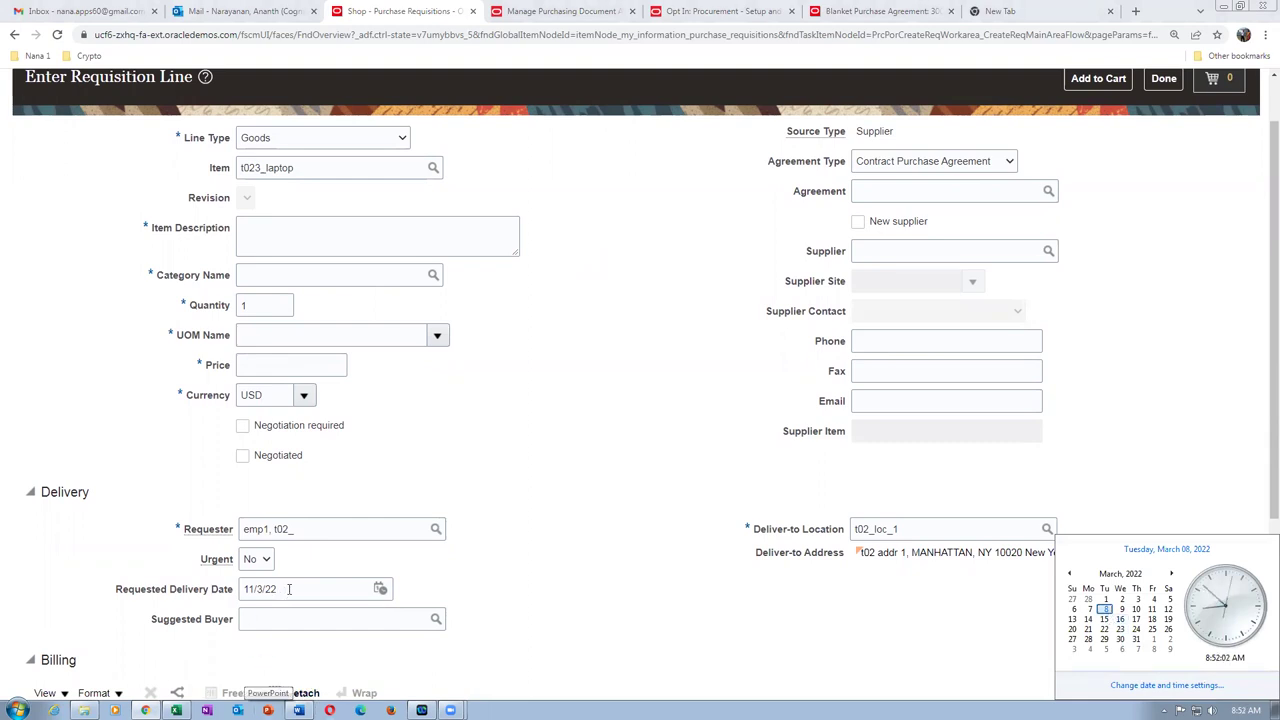
pyautogui.click(289, 589)
pyautogui.click(930, 260)
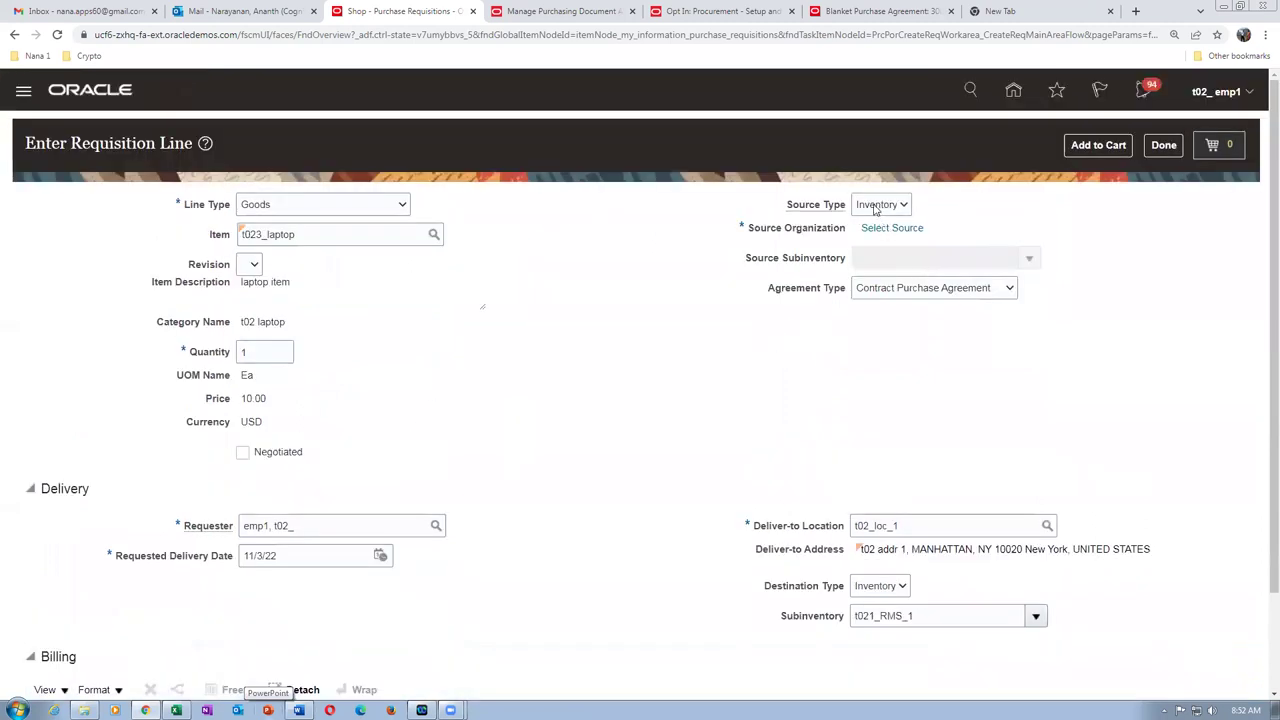
pyautogui.click(880, 205)
pyautogui.click(885, 236)
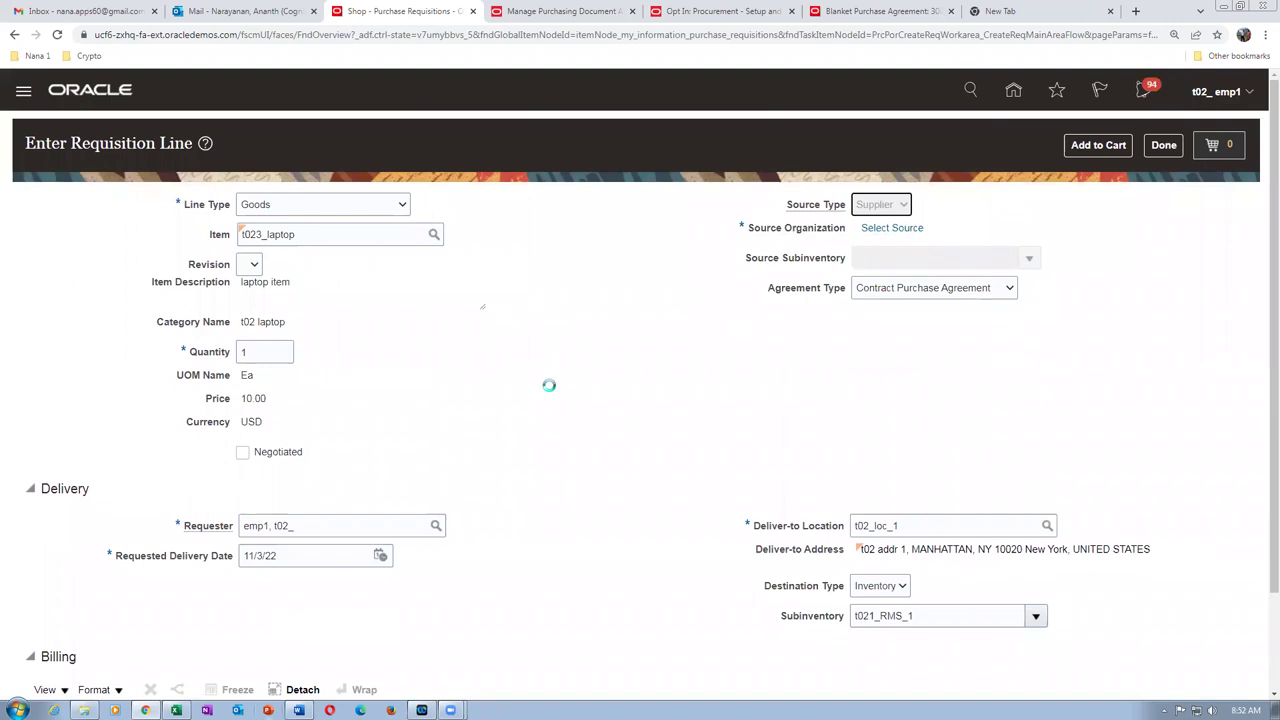
pyautogui.scroll(-2, 364, 497)
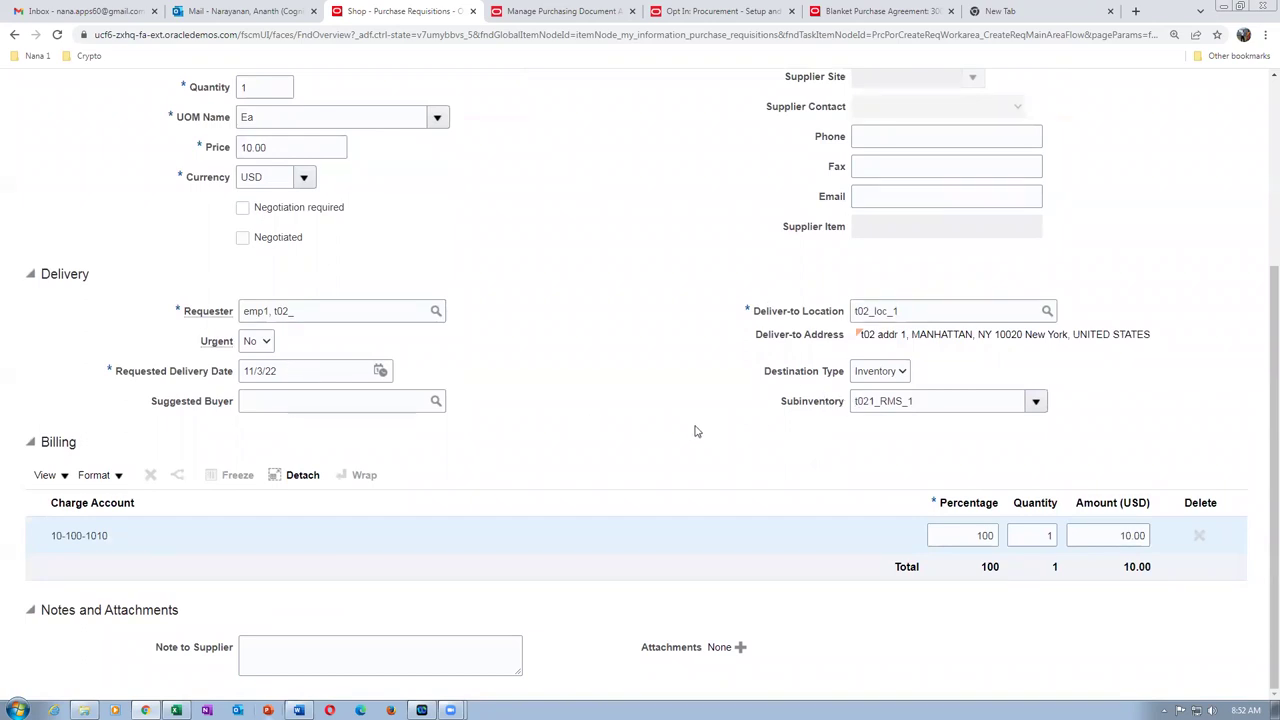
pyautogui.scroll(3, 700, 370)
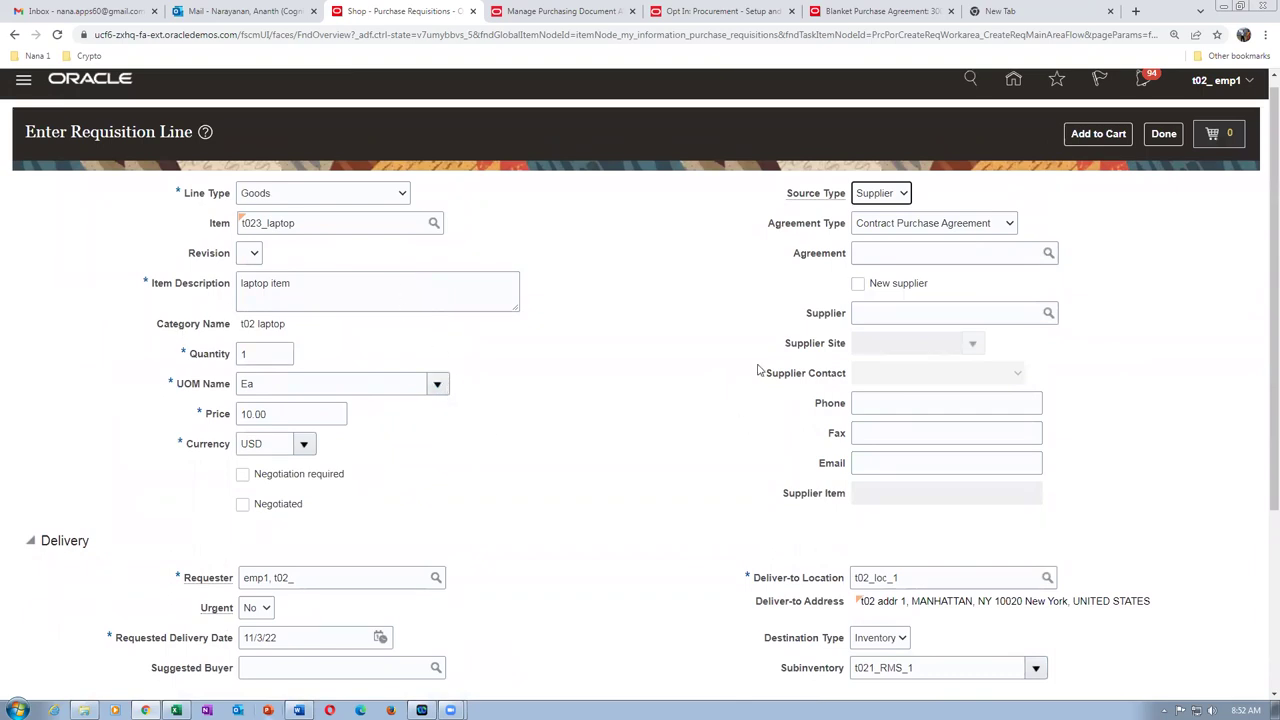
# - Try to assign agreement 3002 to the laptop line under the Contract Purchase Agreement type
pyautogui.click(866, 253)
pyautogui.click(885, 12)
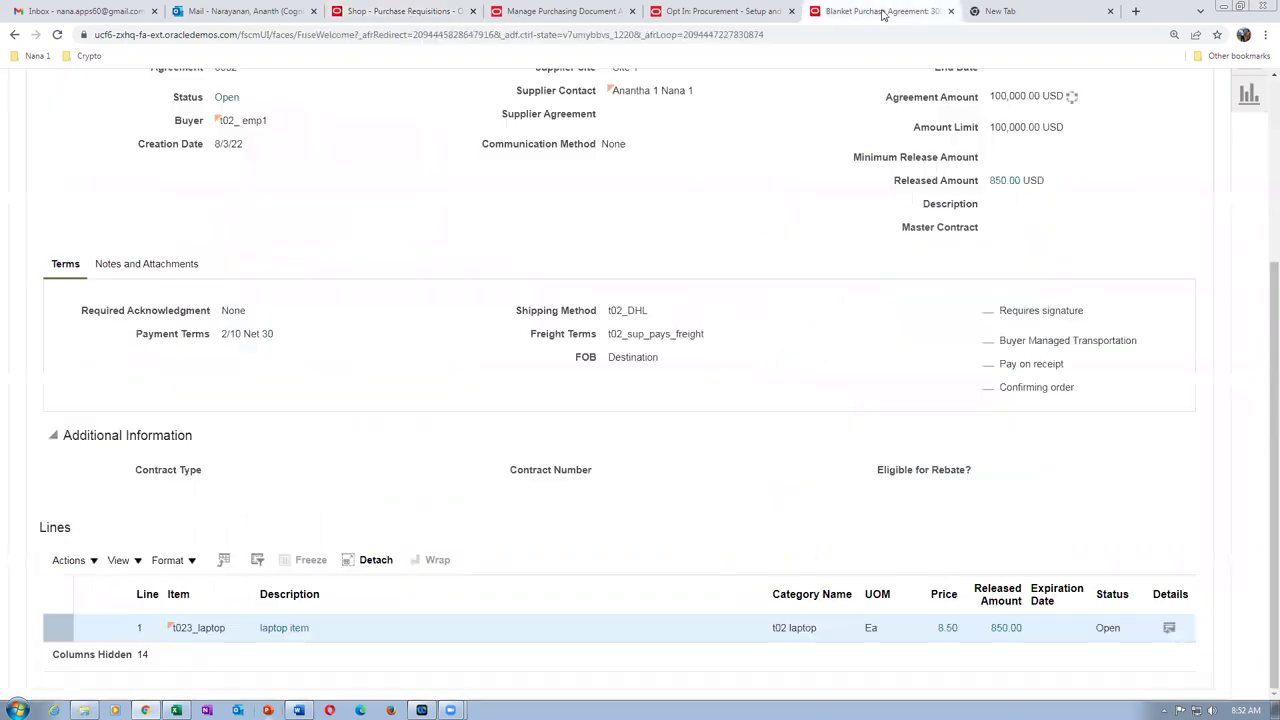
pyautogui.scroll(5, 205, 240)
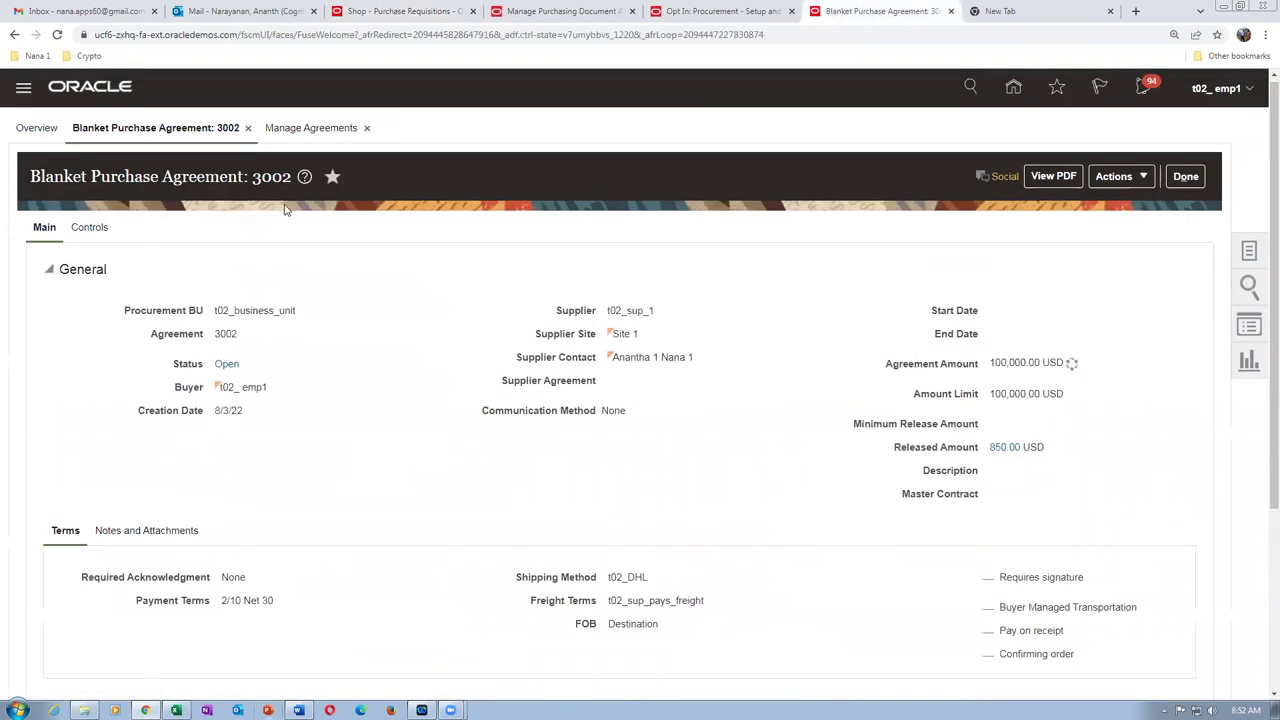
pyautogui.click(418, 12)
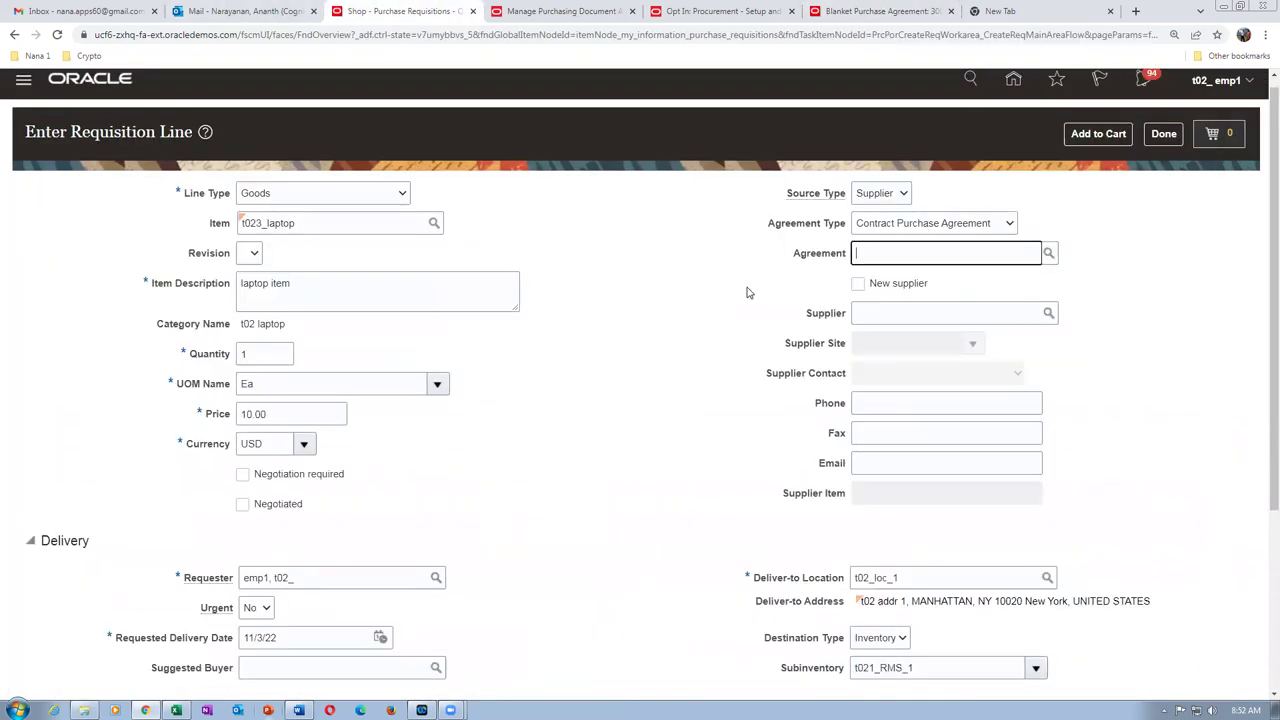
pyautogui.write('3002')
pyautogui.press('Tab')
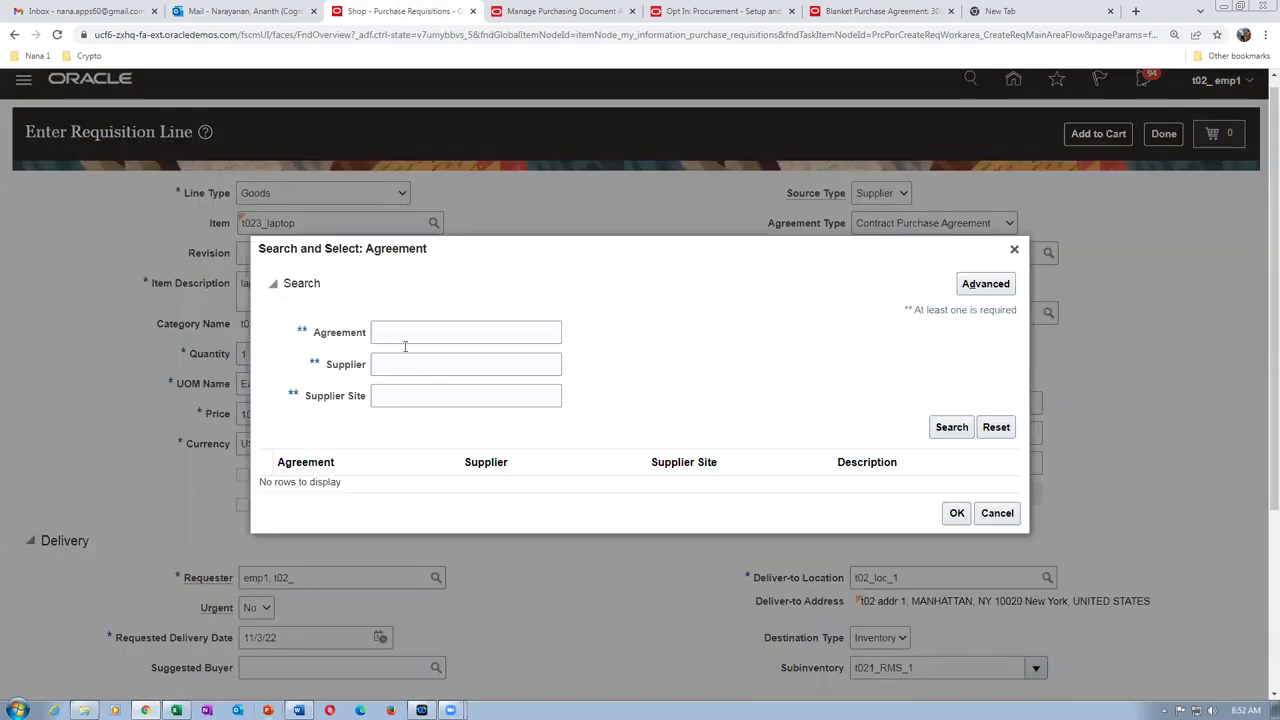
pyautogui.click(418, 330)
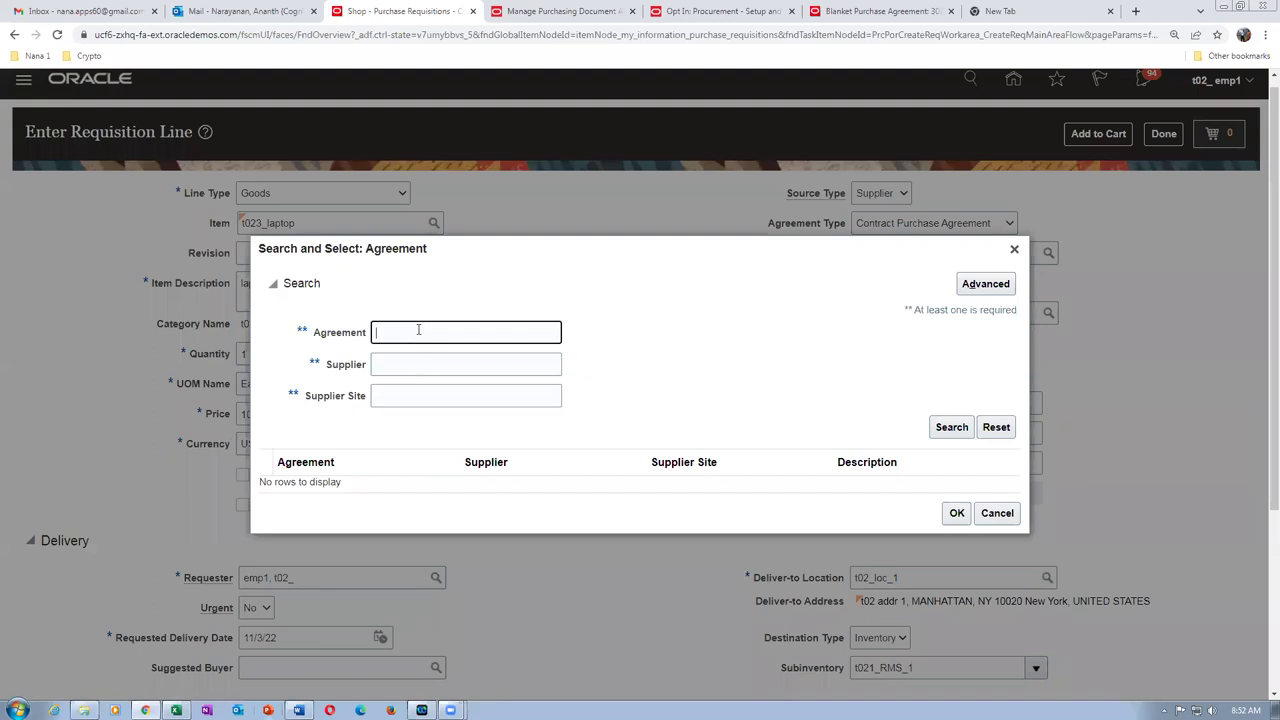
pyautogui.click(997, 513)
# - Set the laptop line's agreement type to Blanket Purchase Agreement, select agreement 3002, and review the line's delivery and billing details
pyautogui.click(935, 230)
pyautogui.click(933, 252)
pyautogui.click(895, 254)
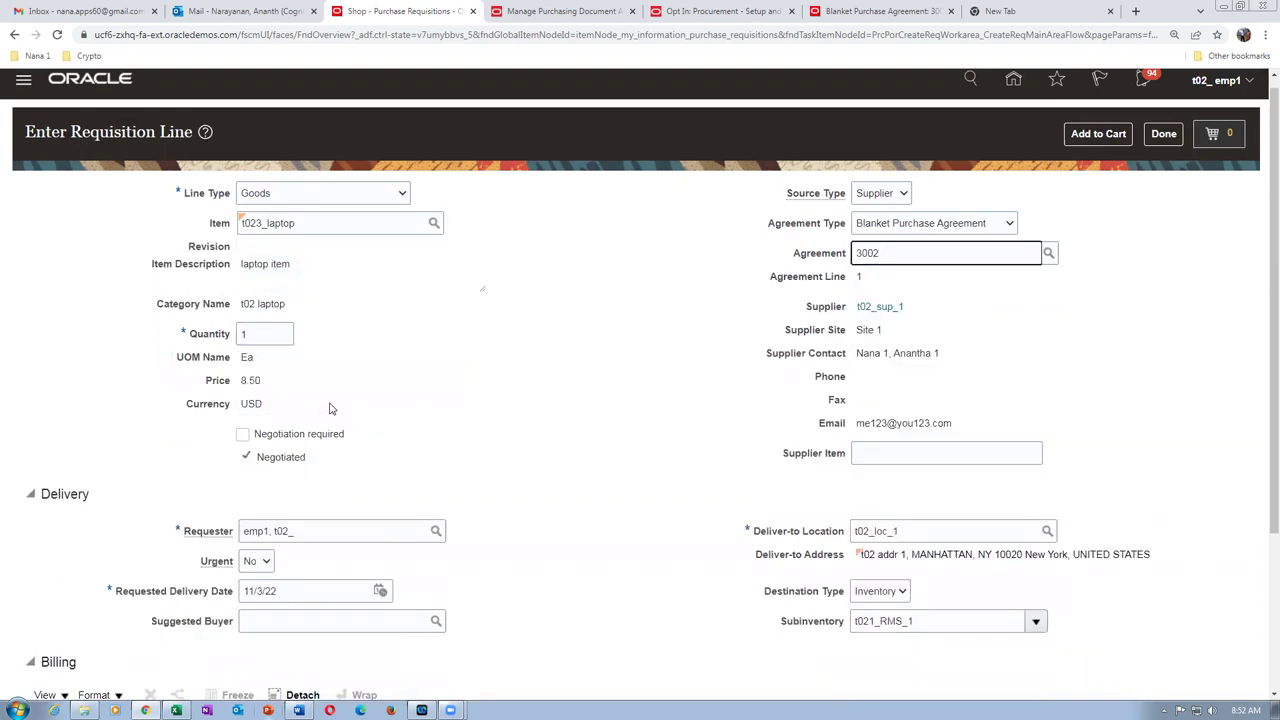
pyautogui.scroll(-2, 350, 480)
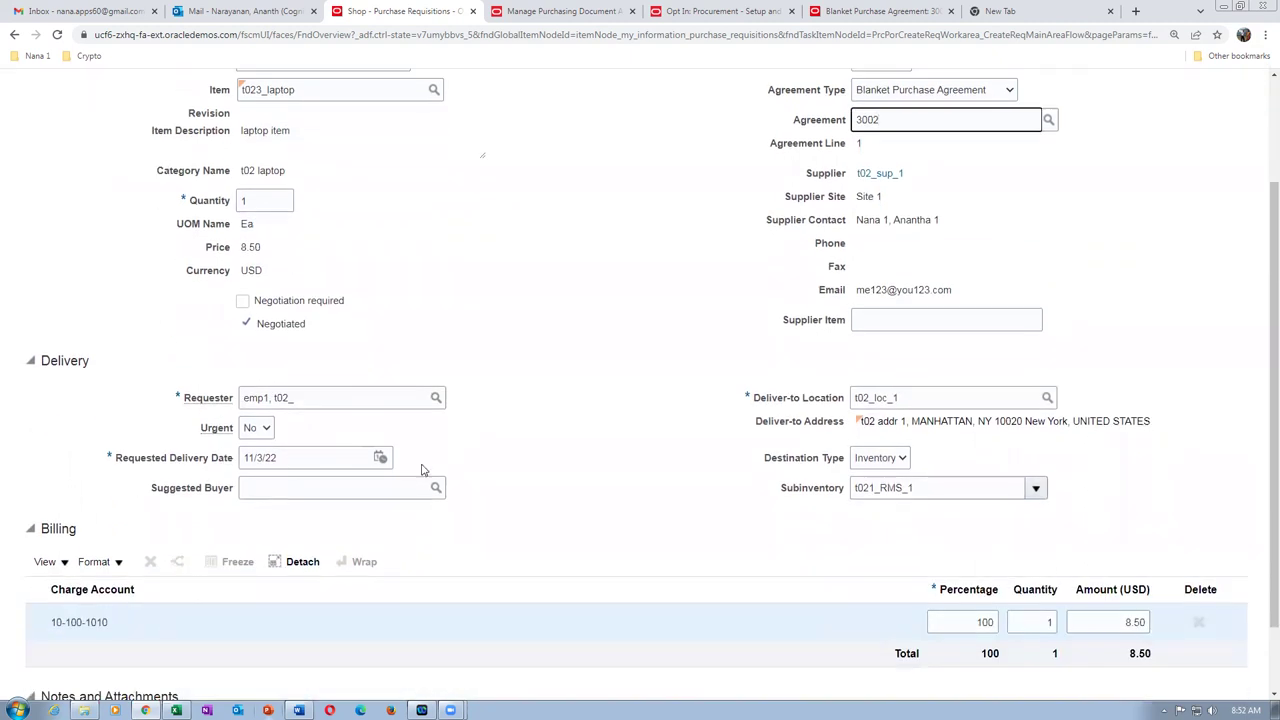
pyautogui.scroll(2, 563, 414)
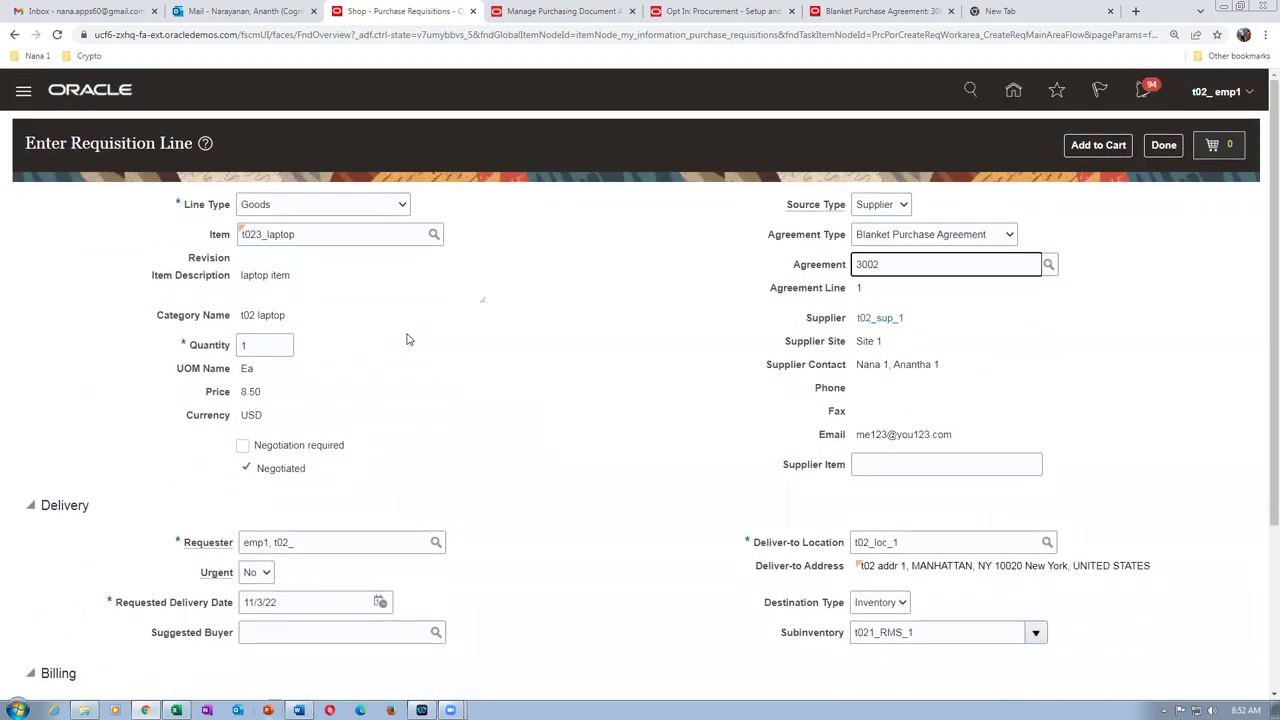
# - Add the laptop line to the cart, review the requisition, and submit it
pyautogui.click(1107, 149)
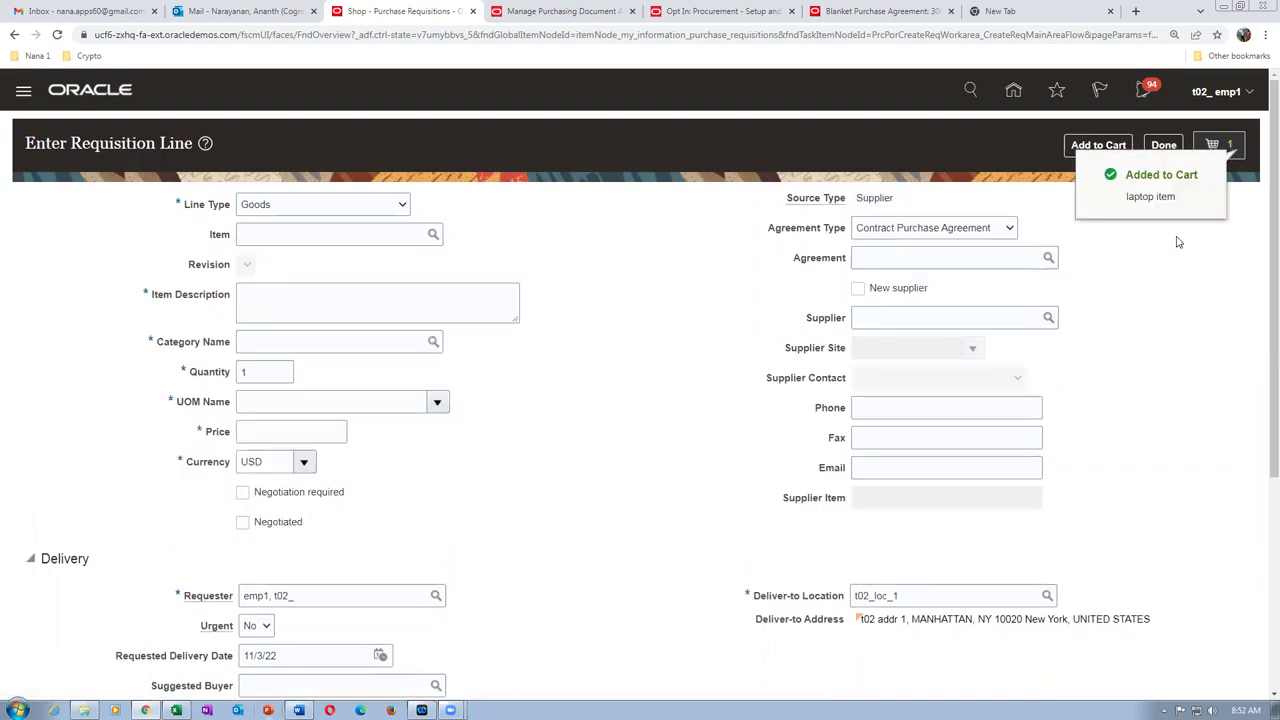
pyautogui.click(1226, 150)
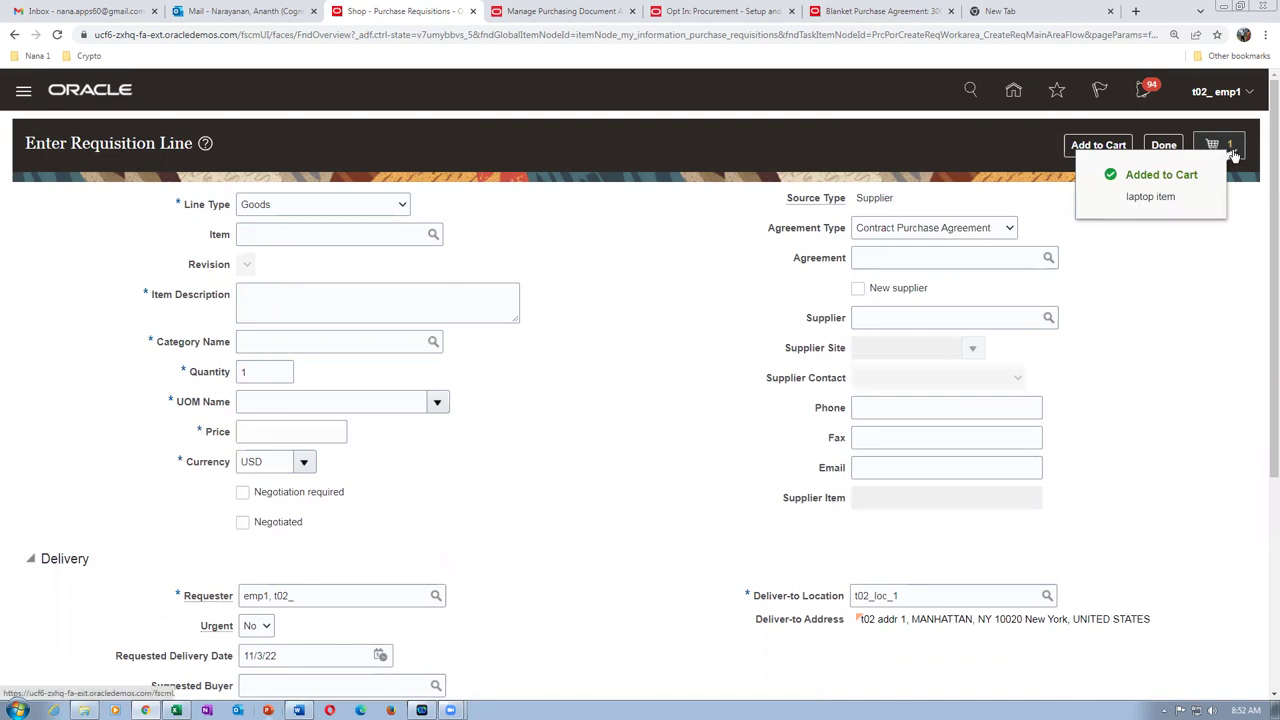
pyautogui.click(1053, 254)
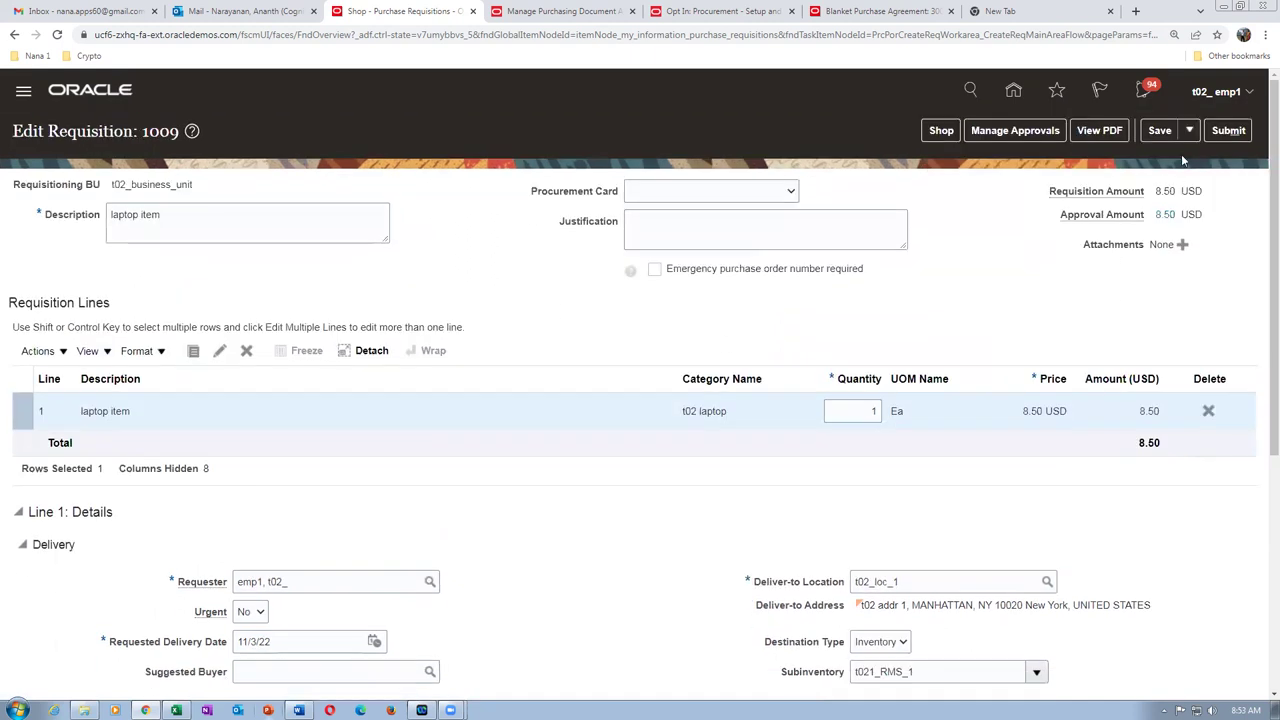
pyautogui.click(1228, 134)
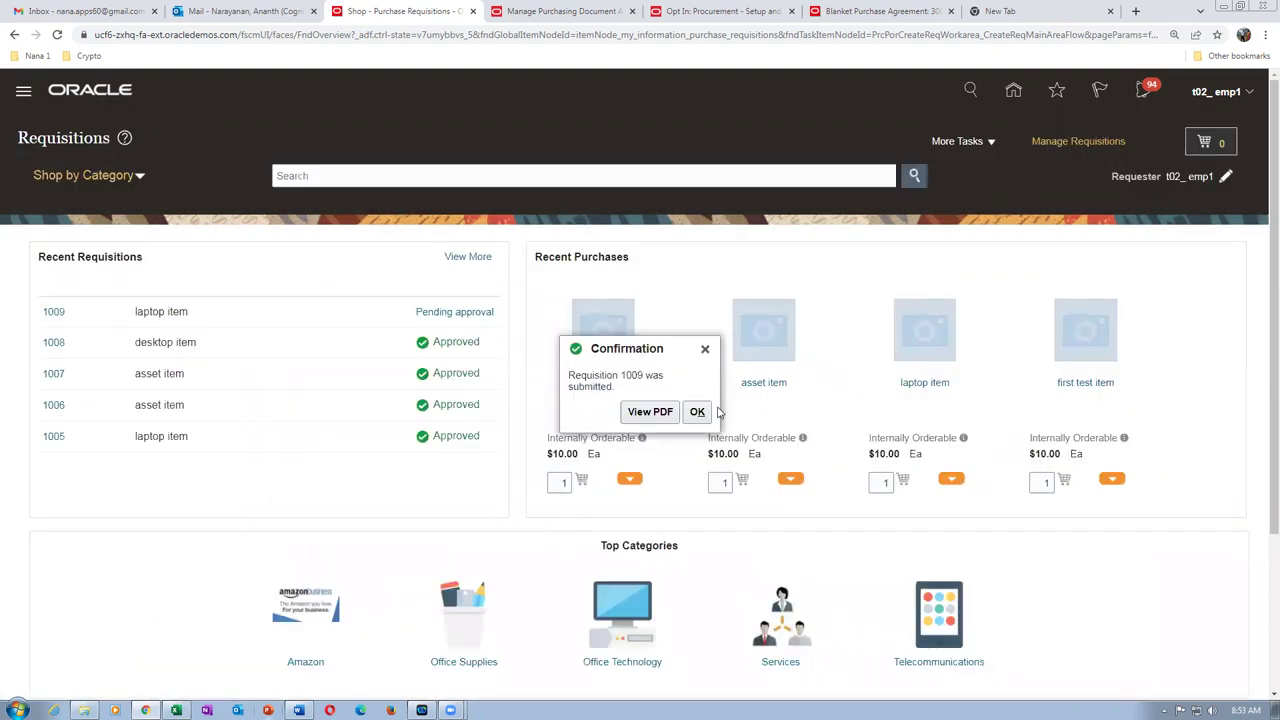
pyautogui.click(697, 411)
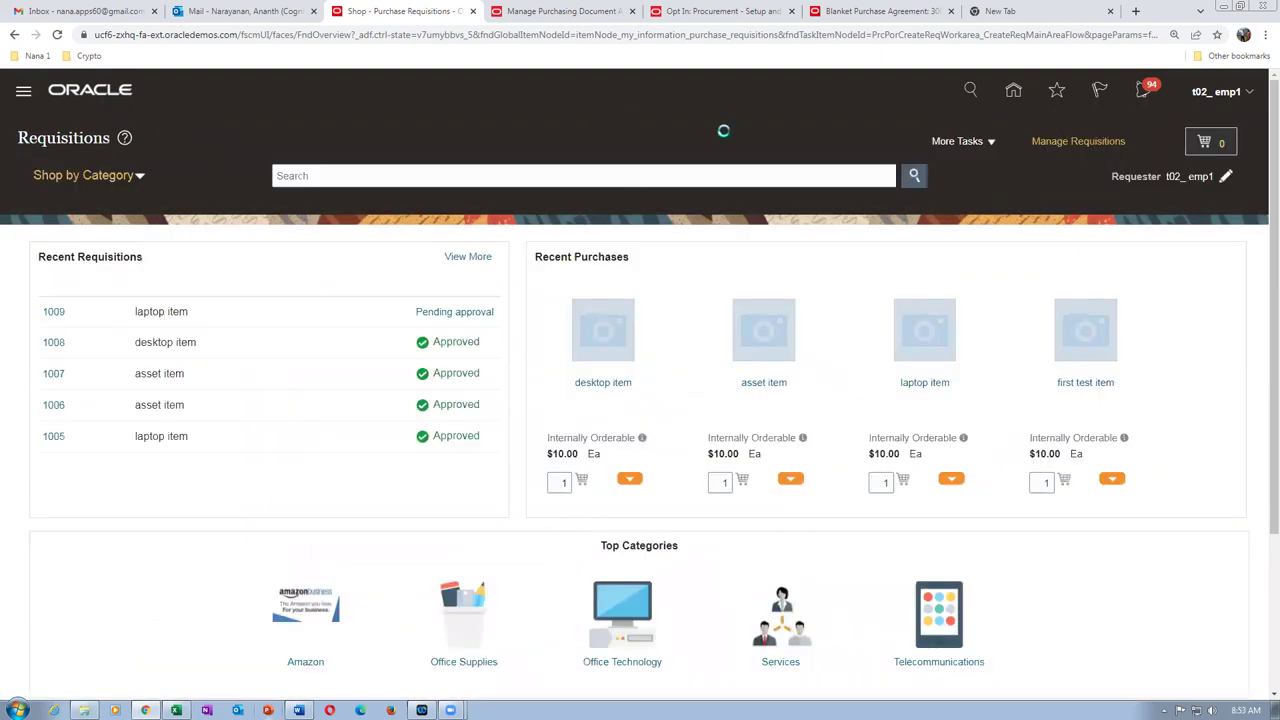
# - Start another requisition line for the item t023_laptop with Blanket Purchase Agreement as its agreement type
pyautogui.click(961, 142)
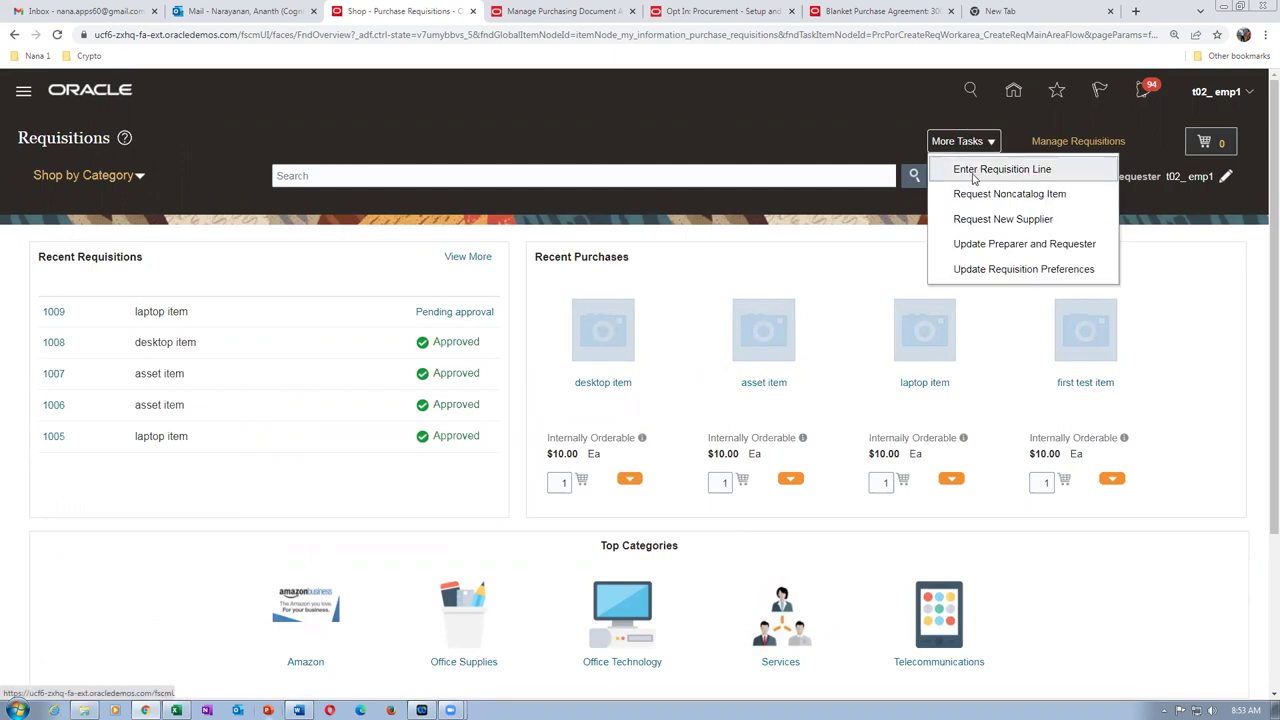
pyautogui.click(970, 168)
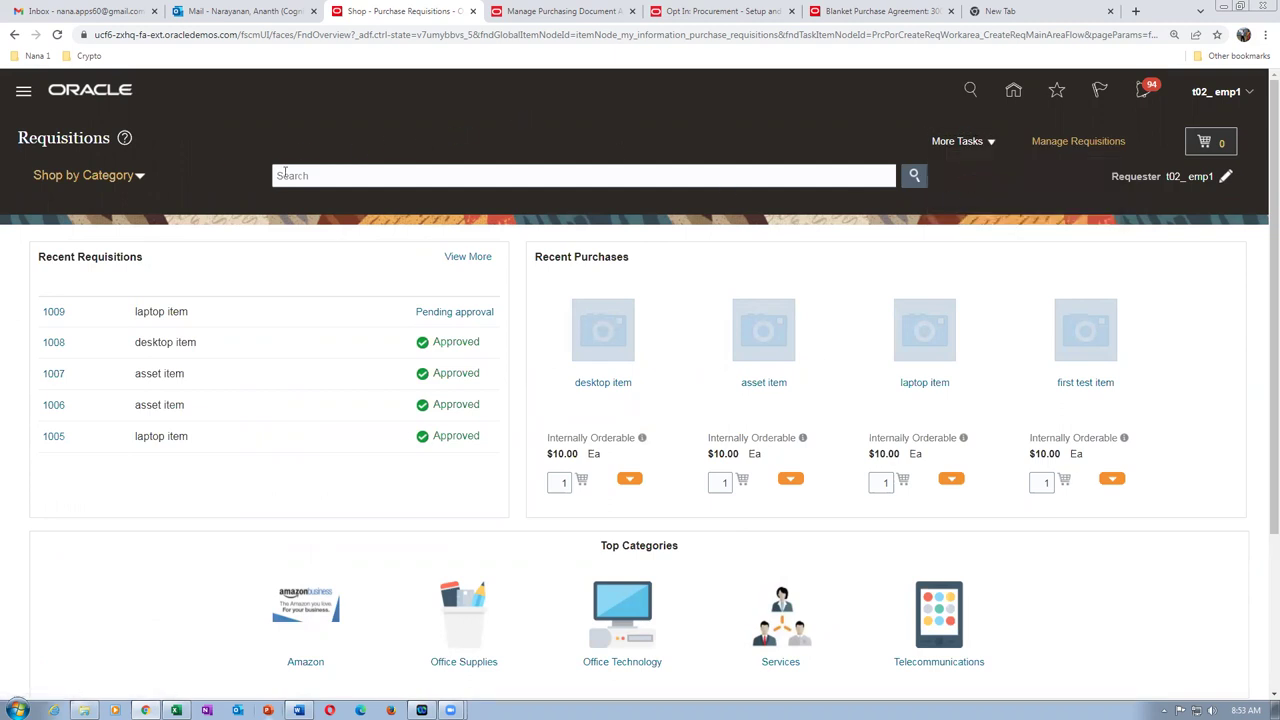
pyautogui.click(267, 232)
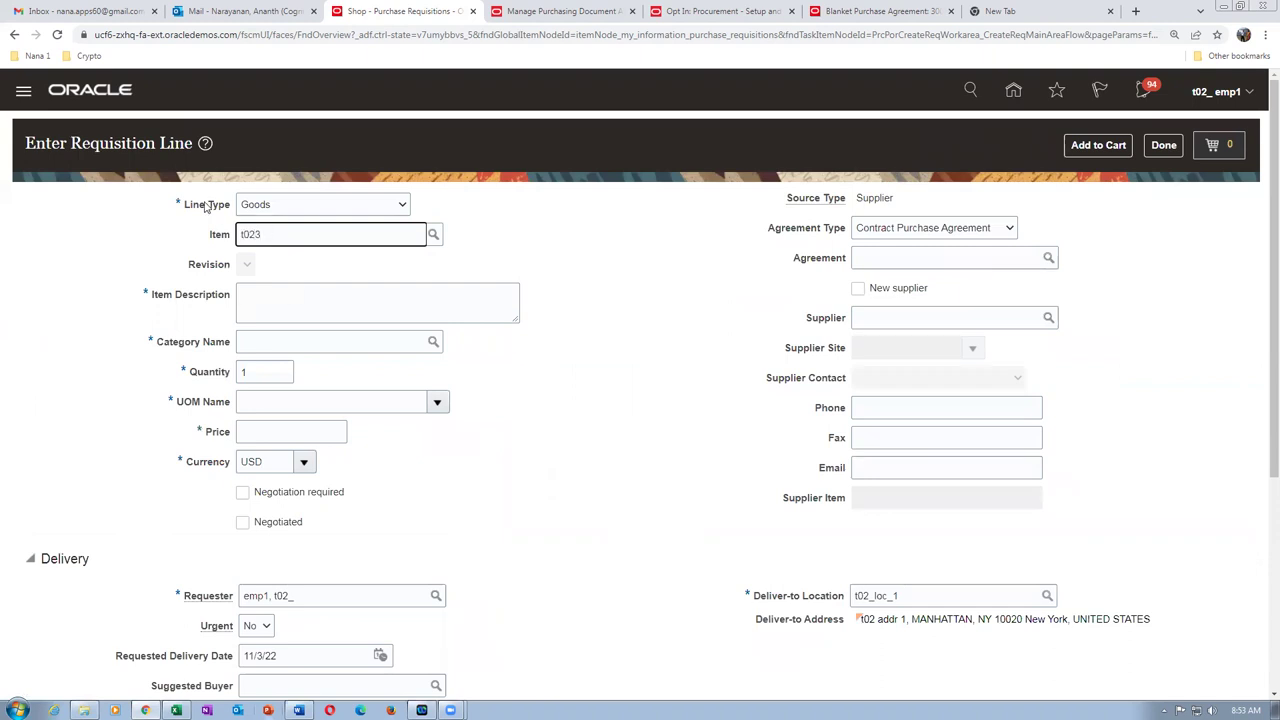
pyautogui.click(282, 261)
pyautogui.click(913, 232)
pyautogui.click(914, 244)
pyautogui.click(915, 255)
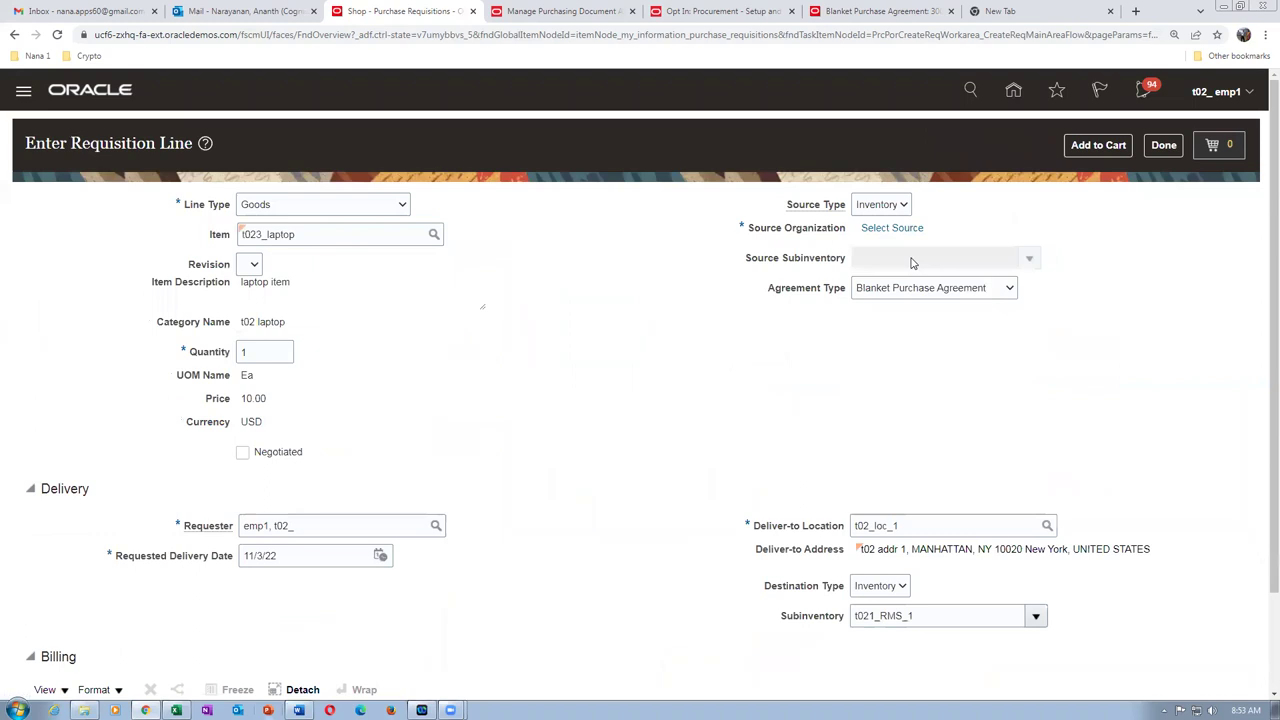
# - Set the laptop line's source type to Supplier and assign blanket purchase agreement 3002 to it
pyautogui.click(894, 208)
pyautogui.click(886, 234)
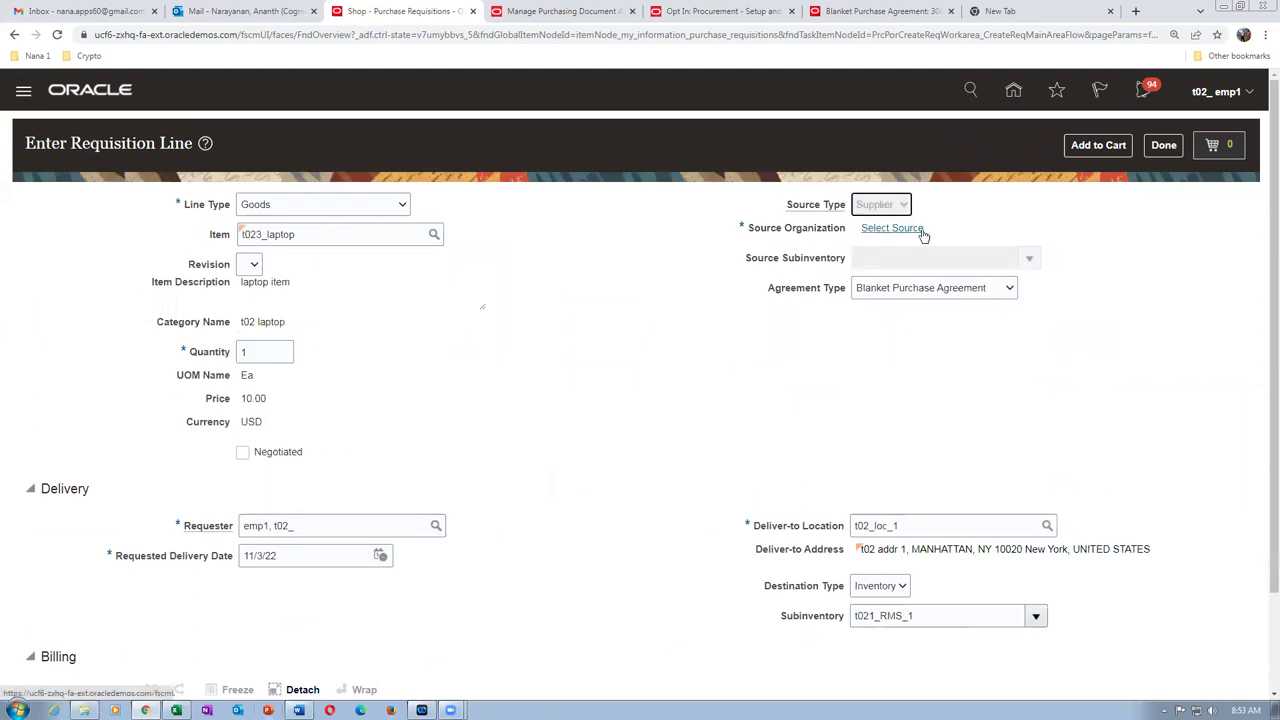
pyautogui.click(912, 265)
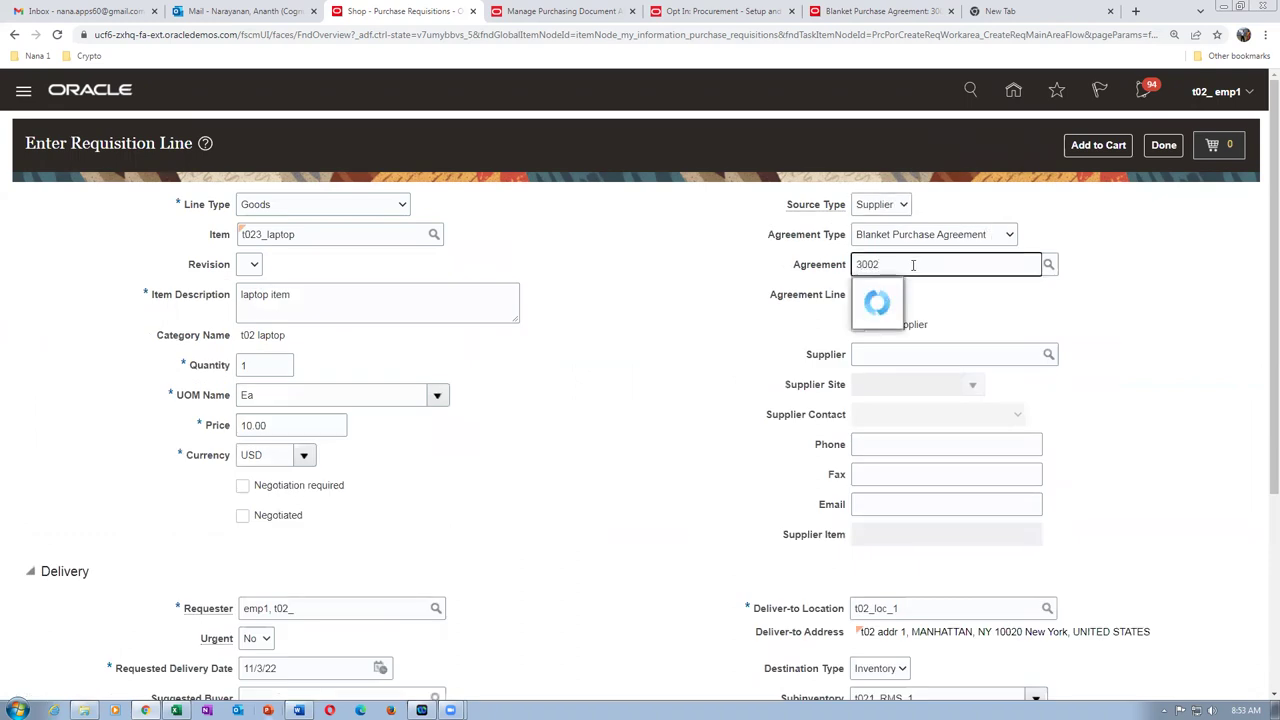
pyautogui.click(889, 290)
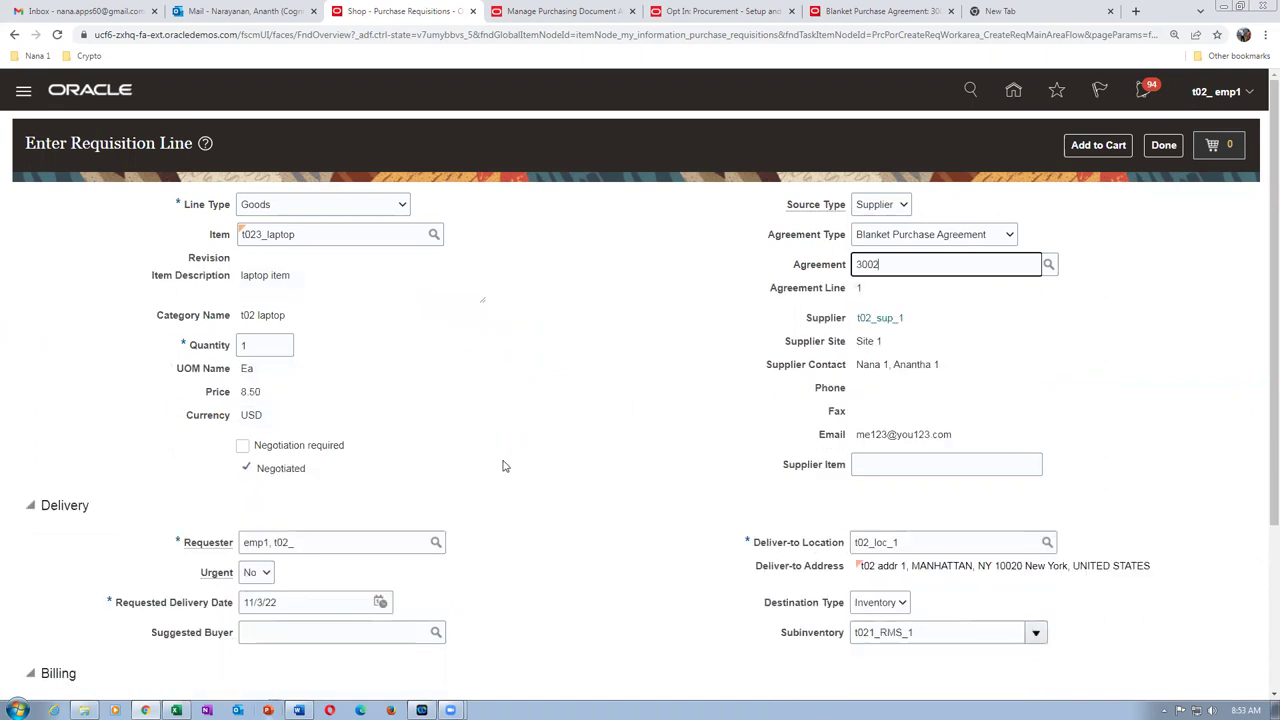
# - Set the laptop line's requested delivery date to 15/3/22 and its quantity to 2
pyautogui.scroll(-2, 310, 427)
pyautogui.click(241, 378)
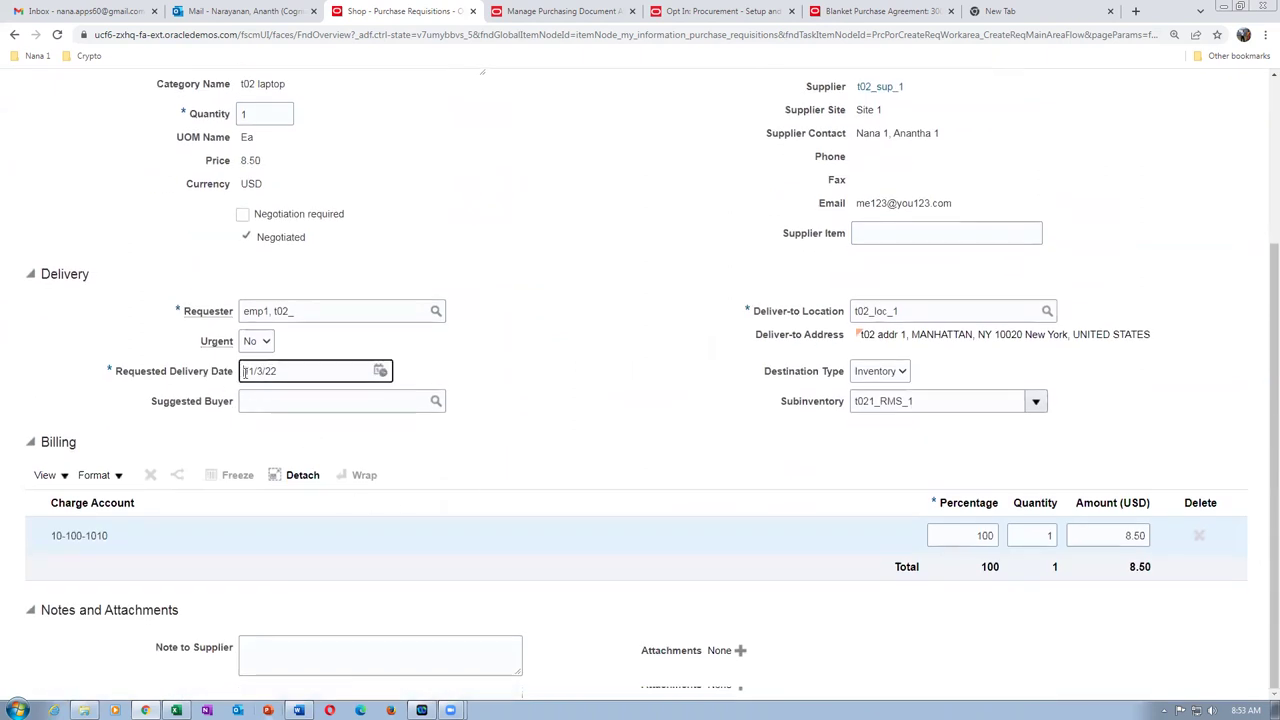
pyautogui.press('Delete')
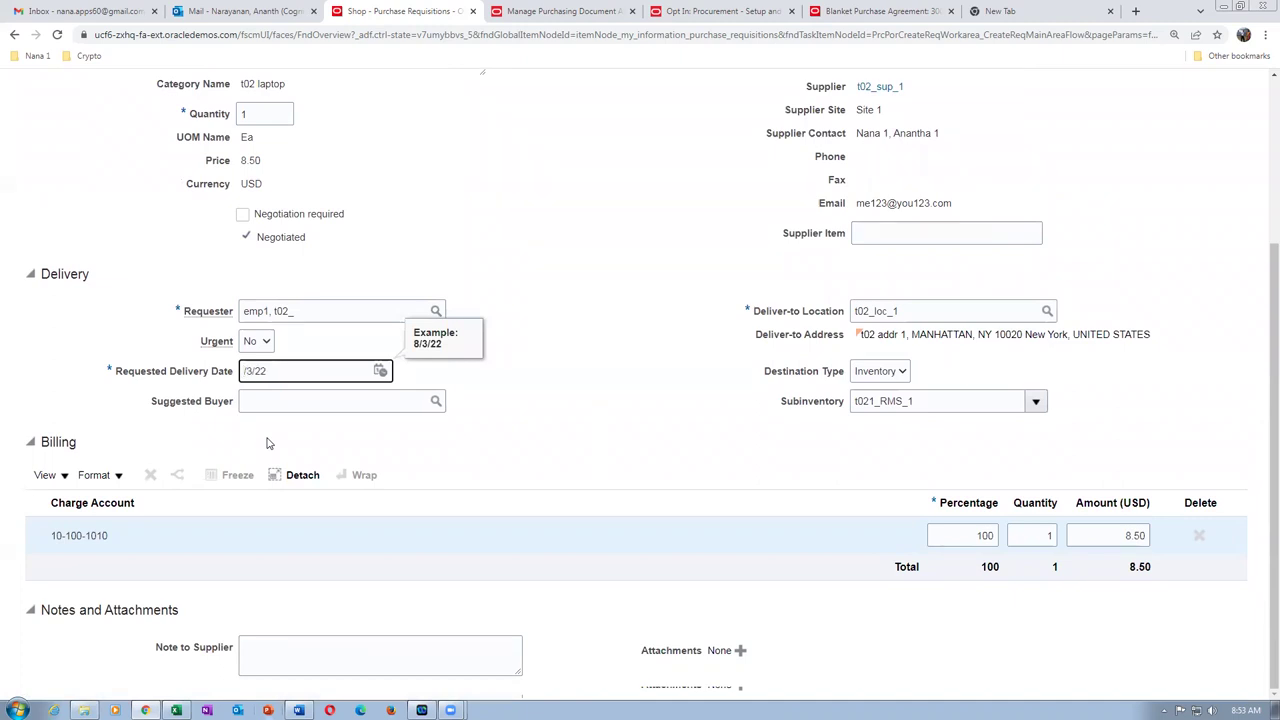
pyautogui.write('5')
pyautogui.press('Tab')
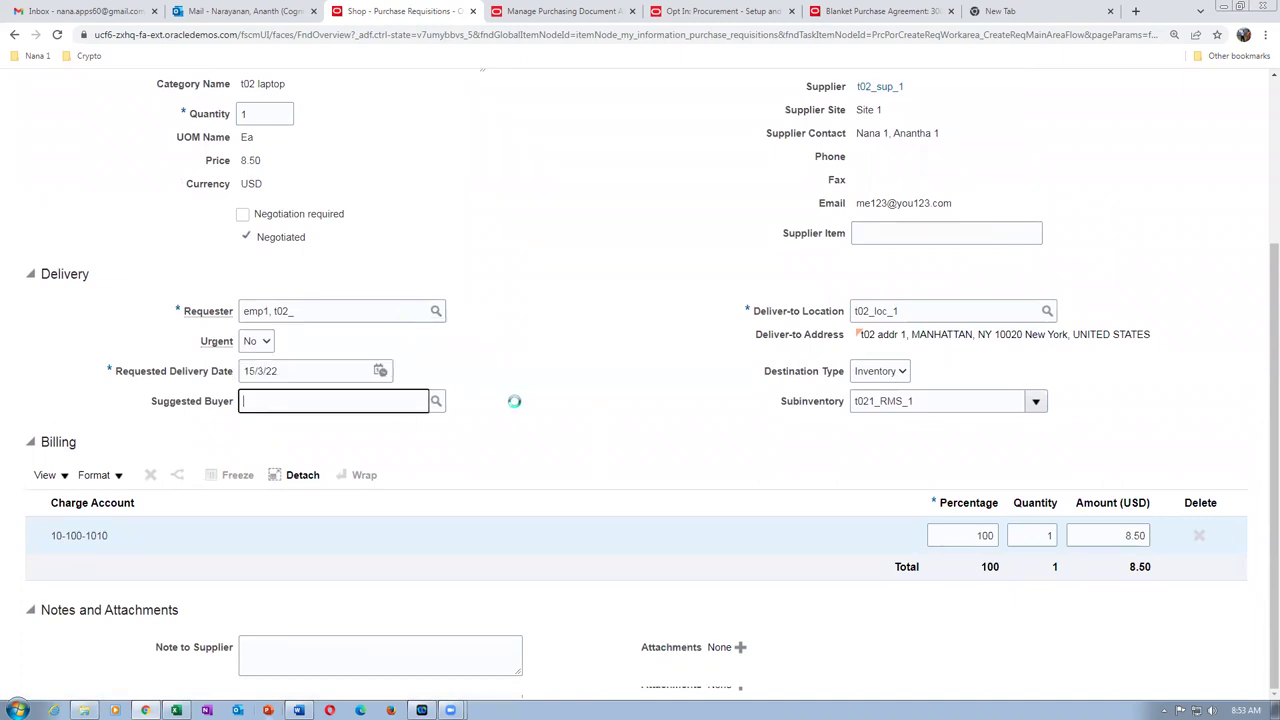
pyautogui.doubleClick(251, 112)
pyautogui.write('2')
pyautogui.press('Tab')
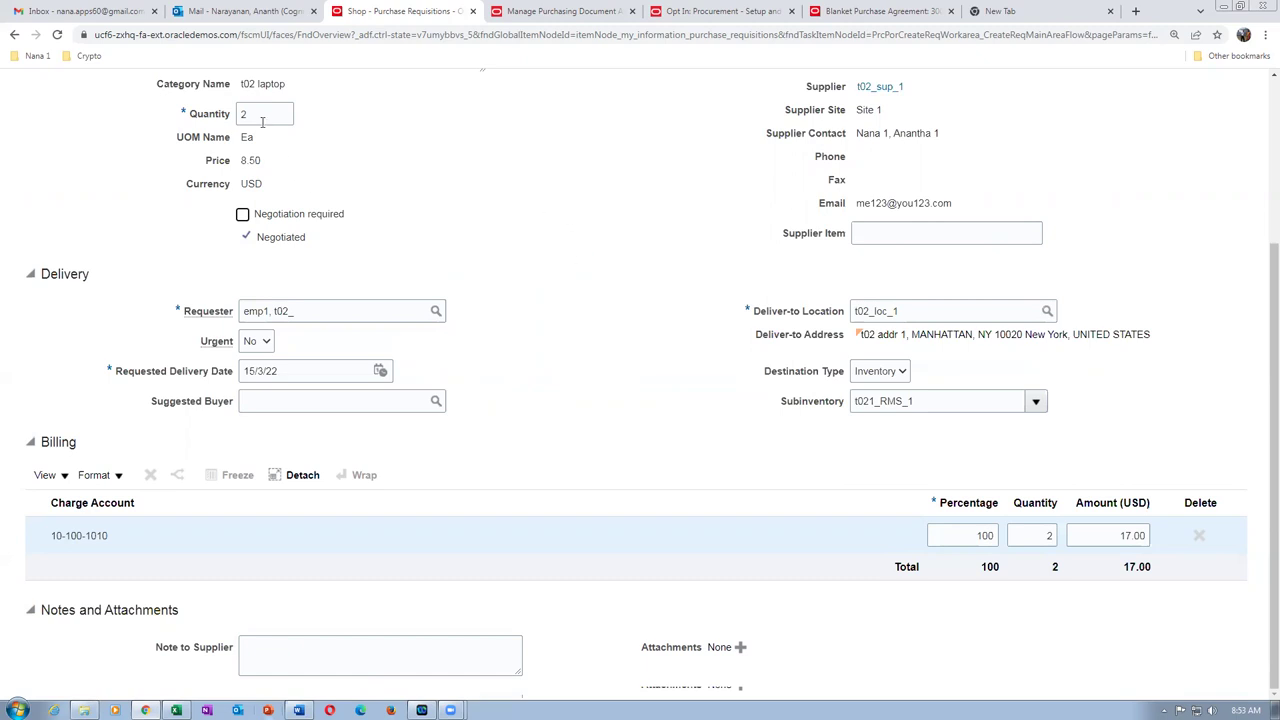
# - Add the two-laptop line to the cart, review the requisition, and submit it for approval
pyautogui.scroll(1, 547, 272)
pyautogui.scroll(1, 547, 272)
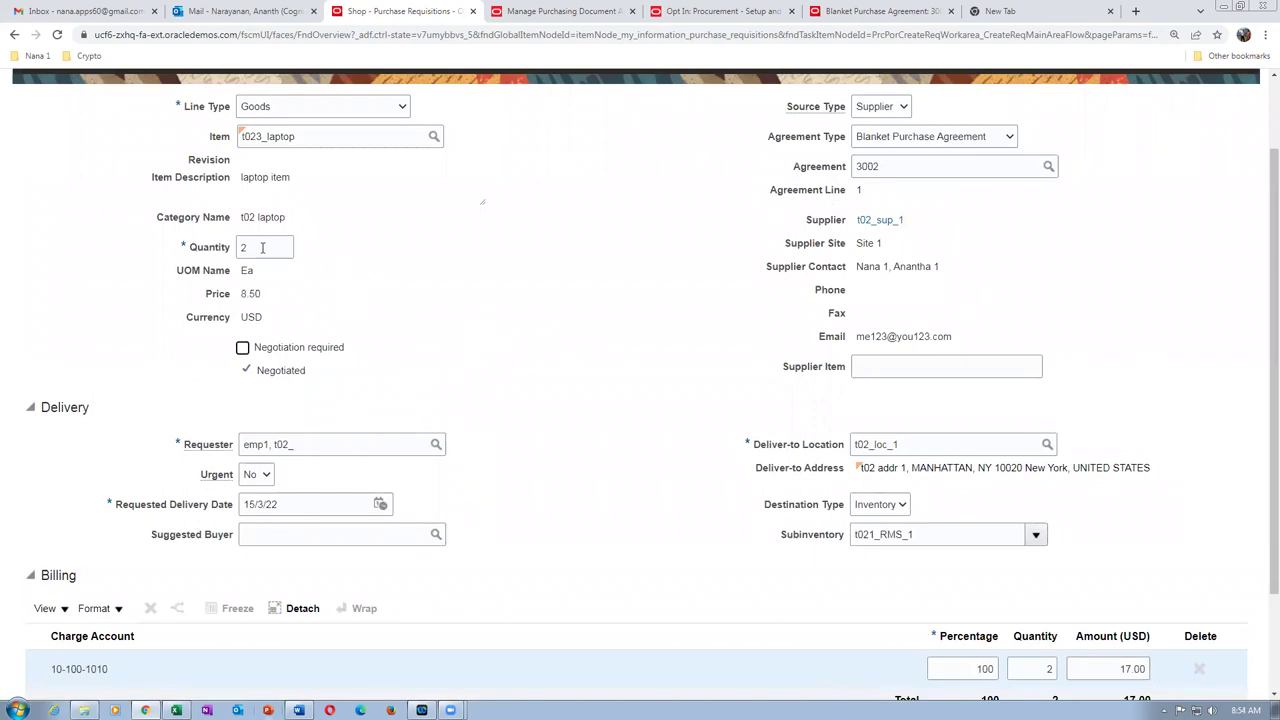
pyautogui.scroll(1, 705, 383)
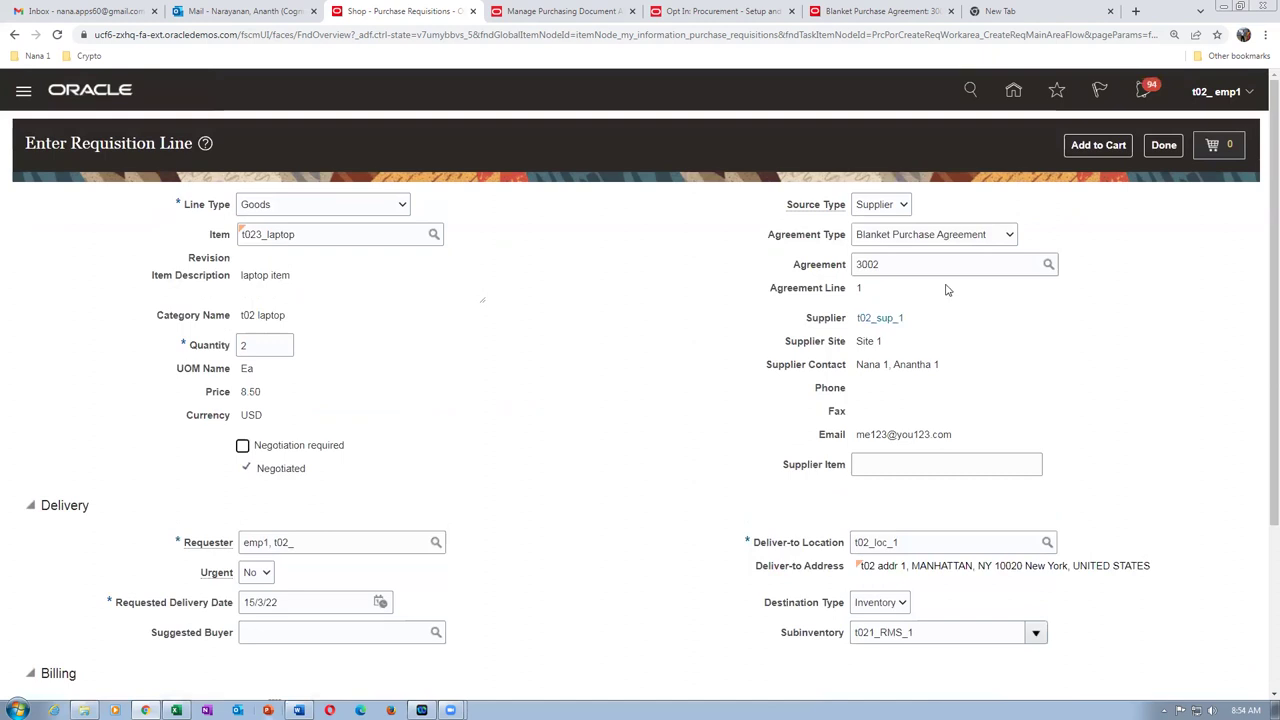
pyautogui.click(1100, 146)
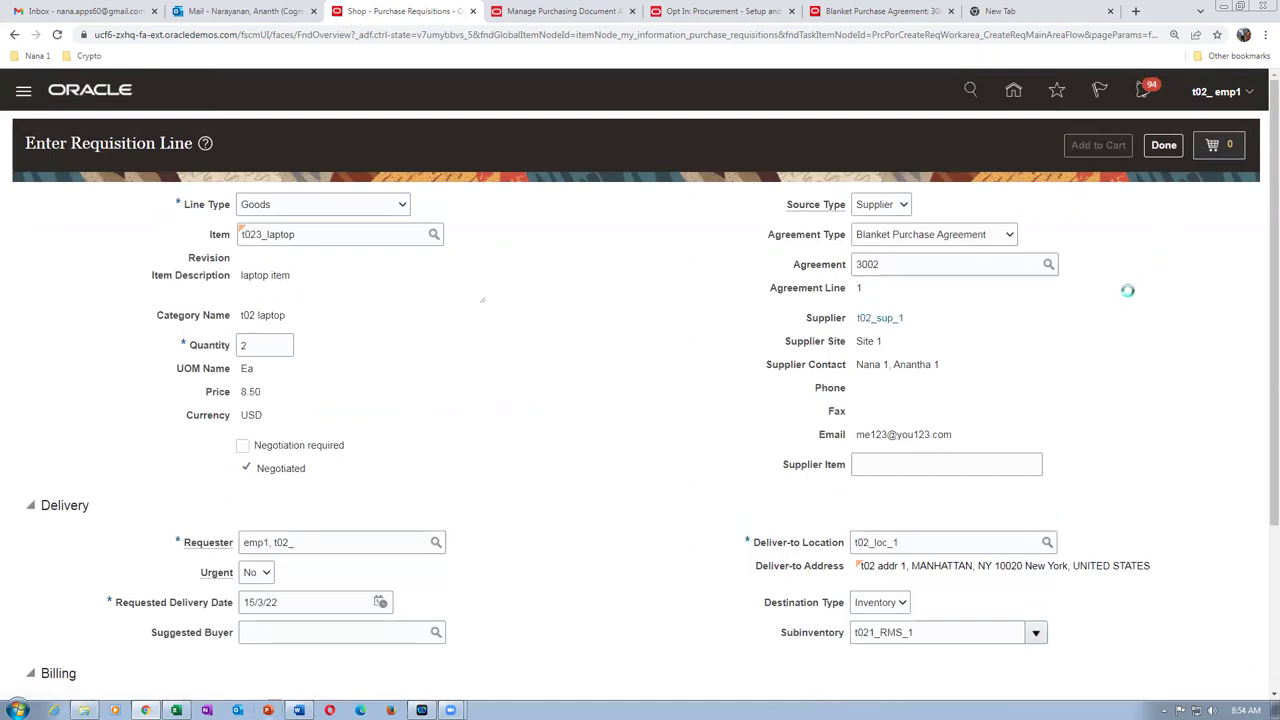
pyautogui.click(1232, 148)
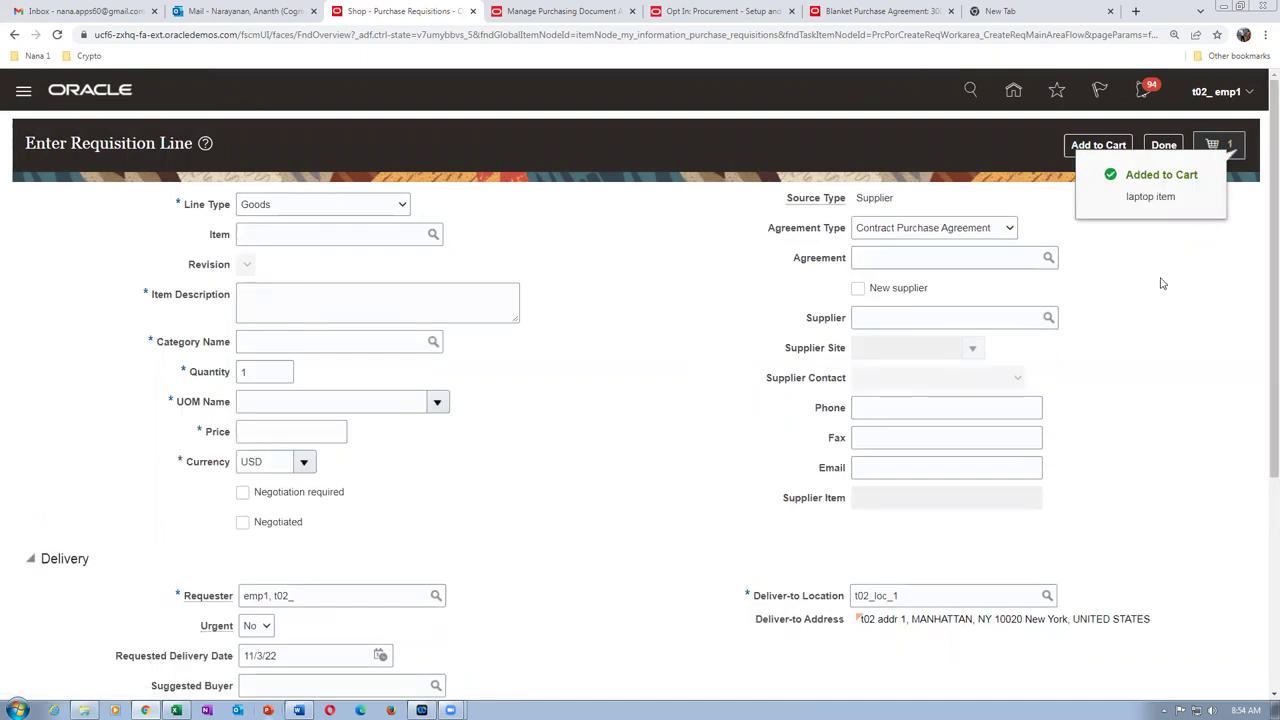
pyautogui.click(1050, 254)
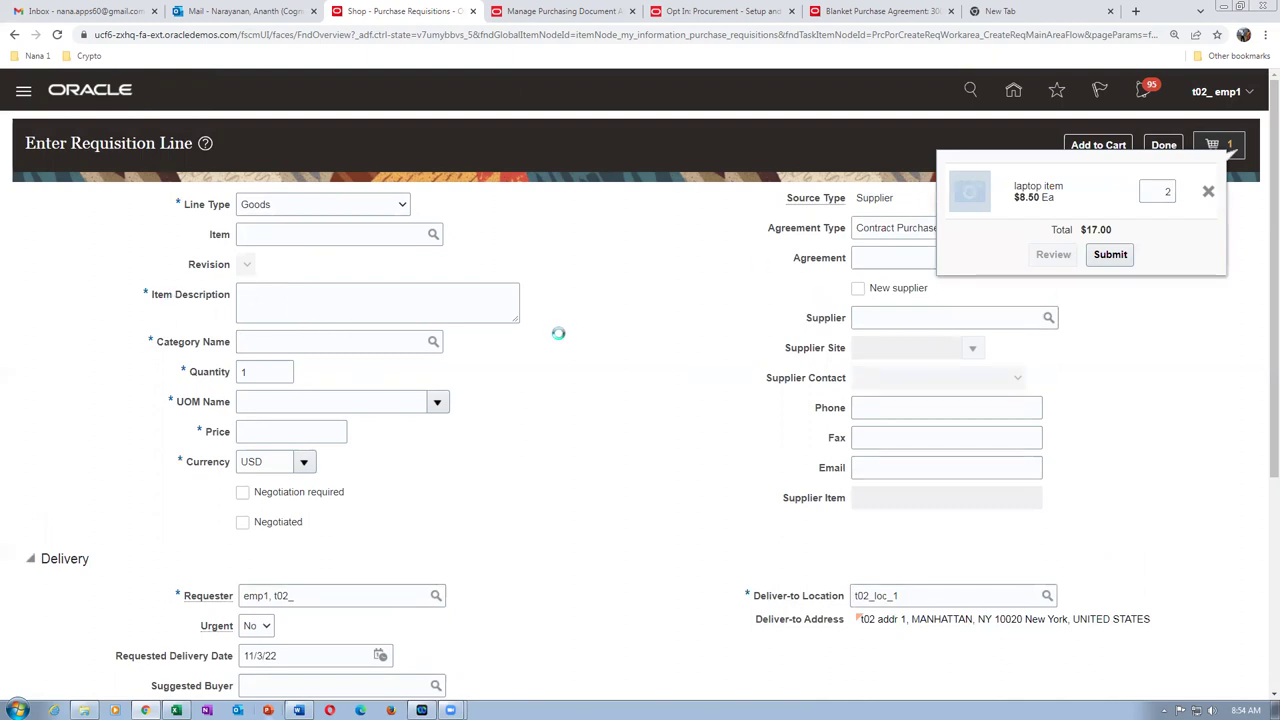
pyautogui.scroll(-1, 560, 339)
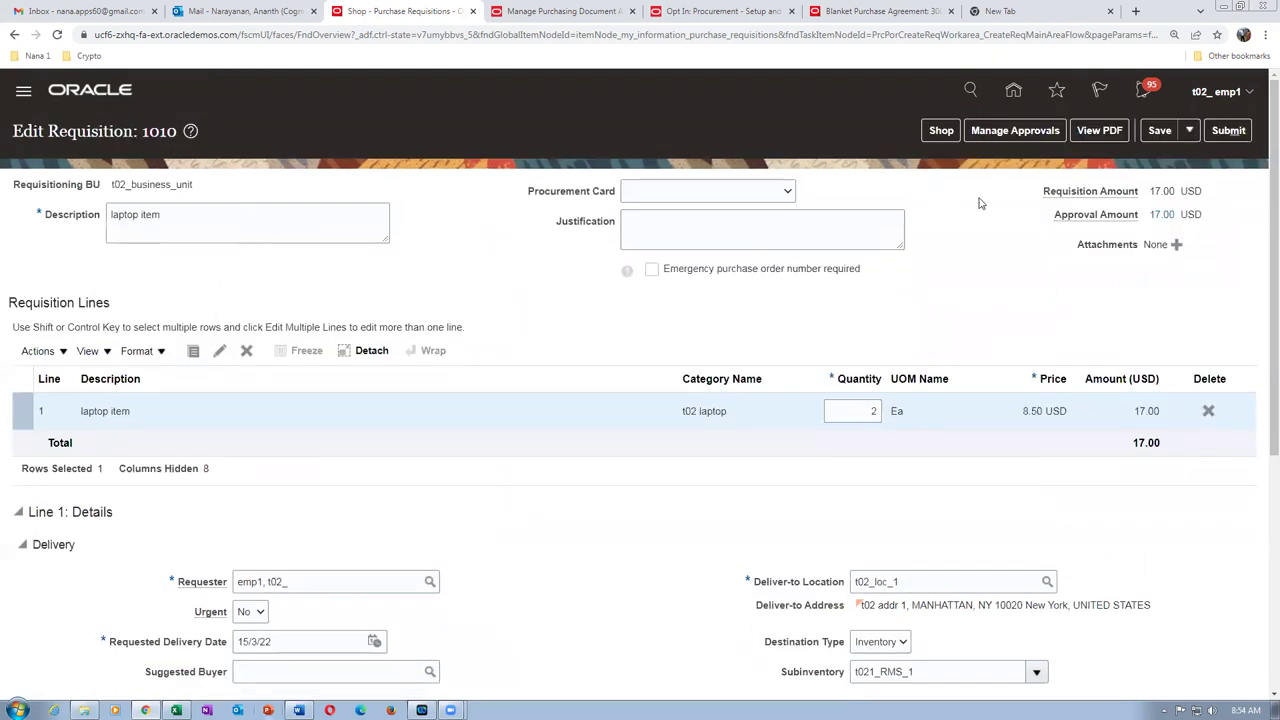
pyautogui.click(1236, 134)
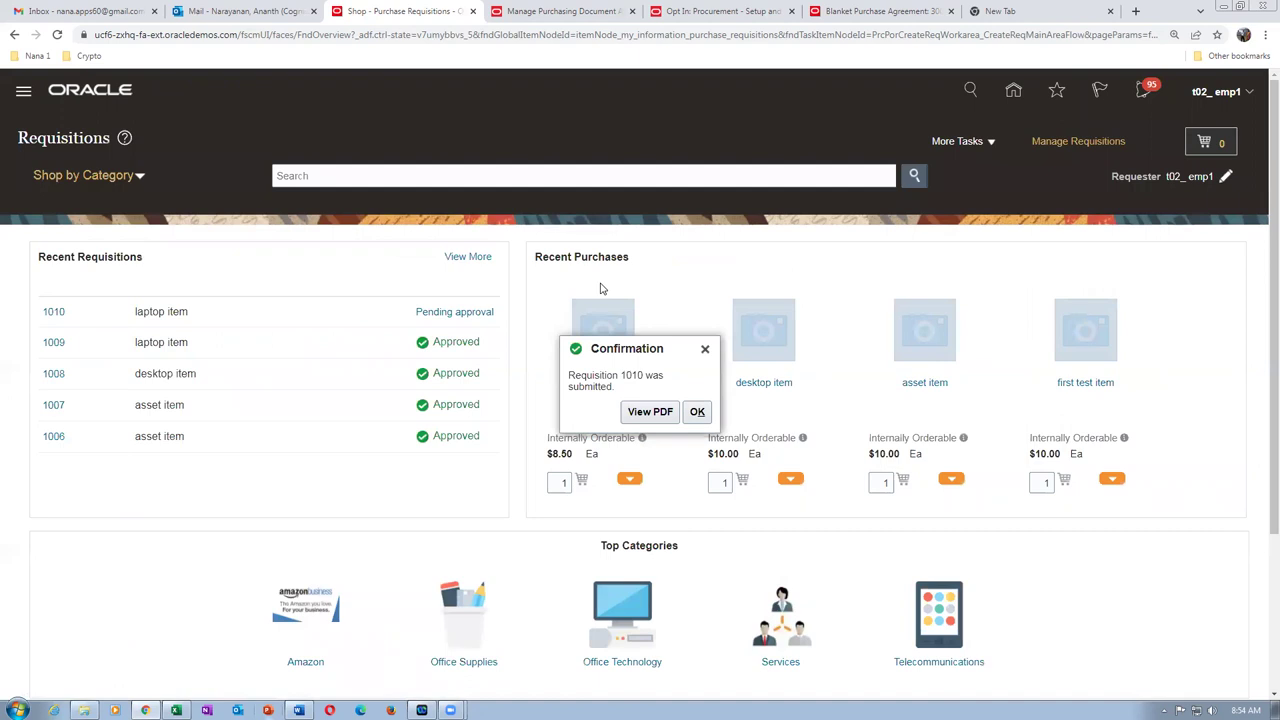
pyautogui.click(697, 414)
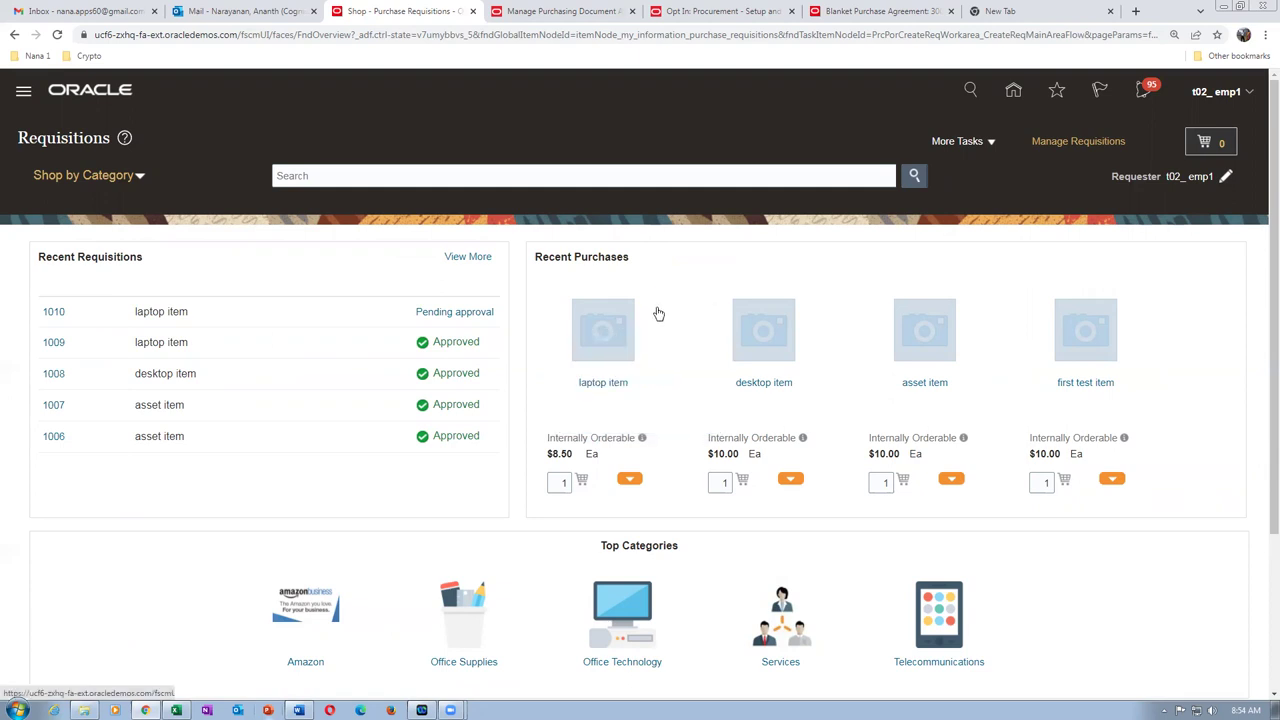
# - Open Process Requisitions from the purchase orders overview and search lines for requisitioning BU t02_business_unit with no buyer specified
pyautogui.click(1013, 92)
pyautogui.click(772, 263)
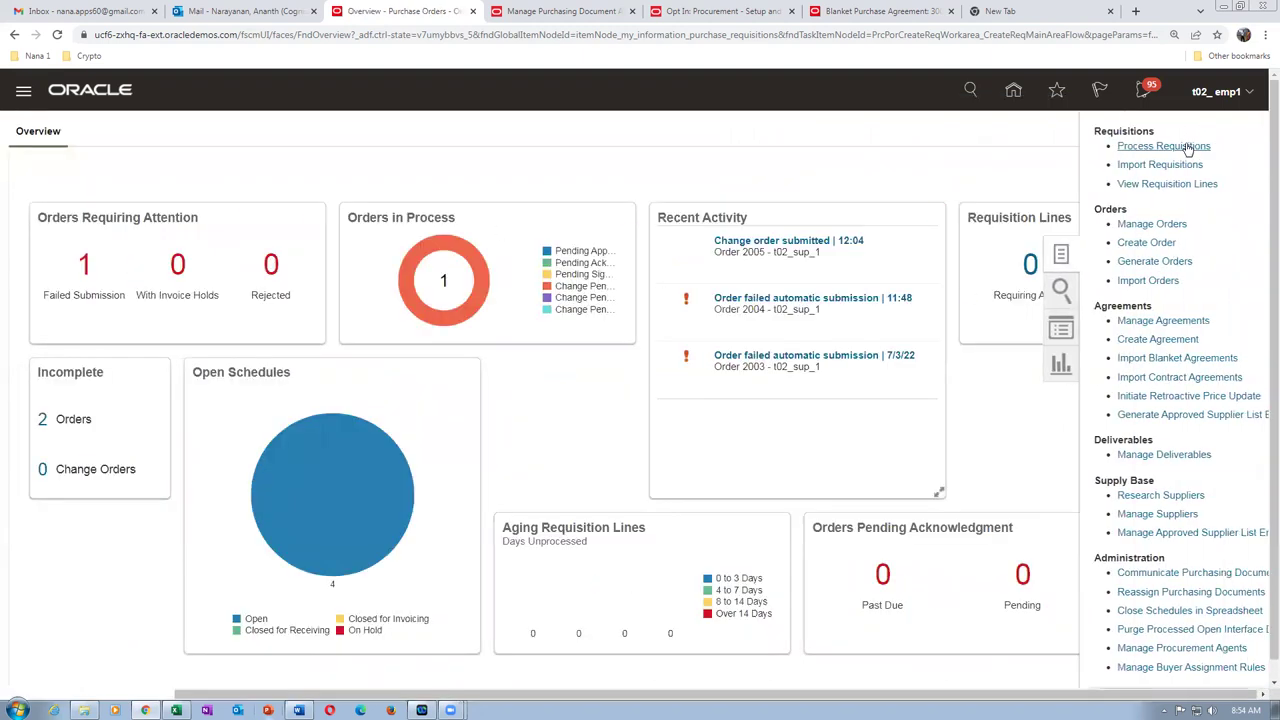
pyautogui.click(1160, 146)
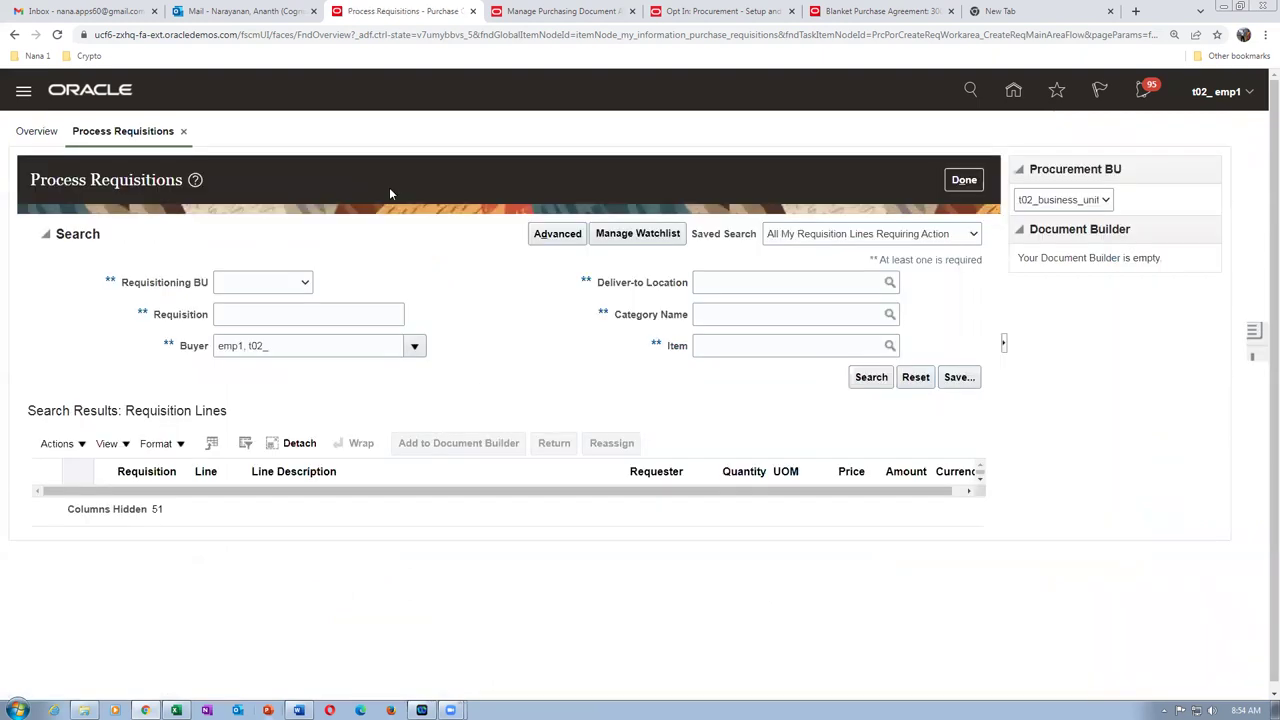
pyautogui.click(284, 350)
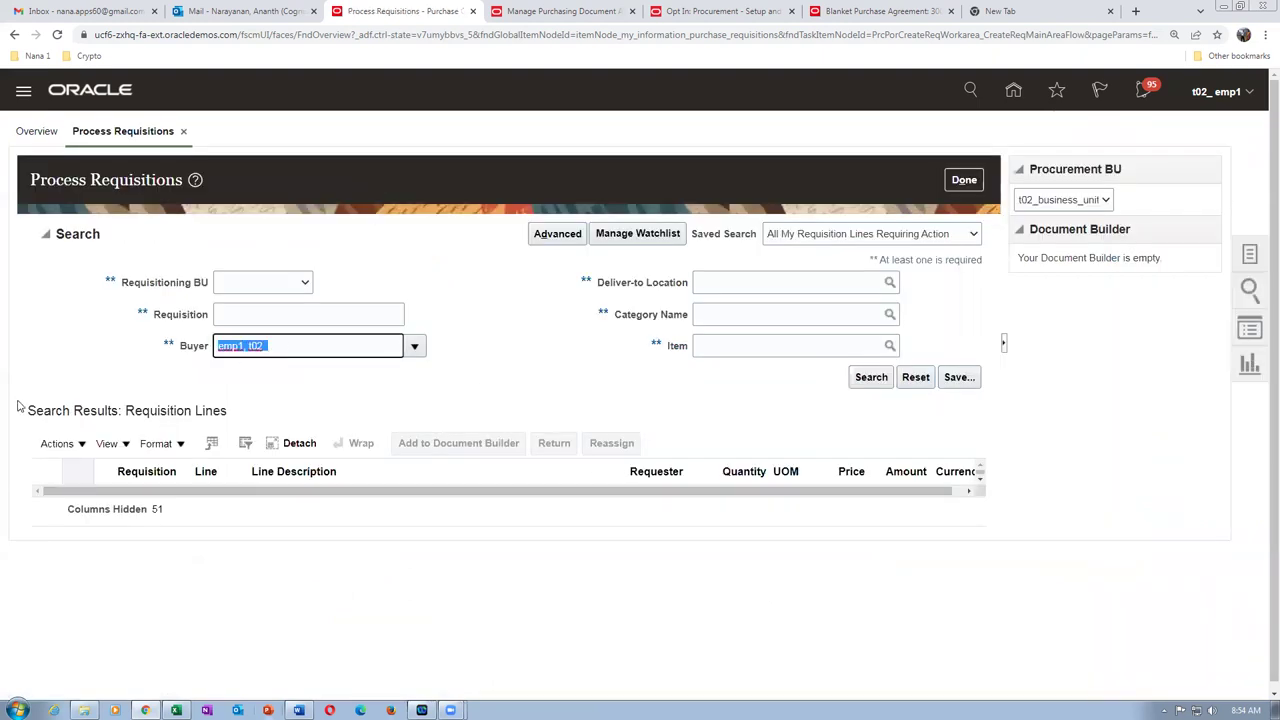
pyautogui.press('BackSpace')
pyautogui.click(871, 377)
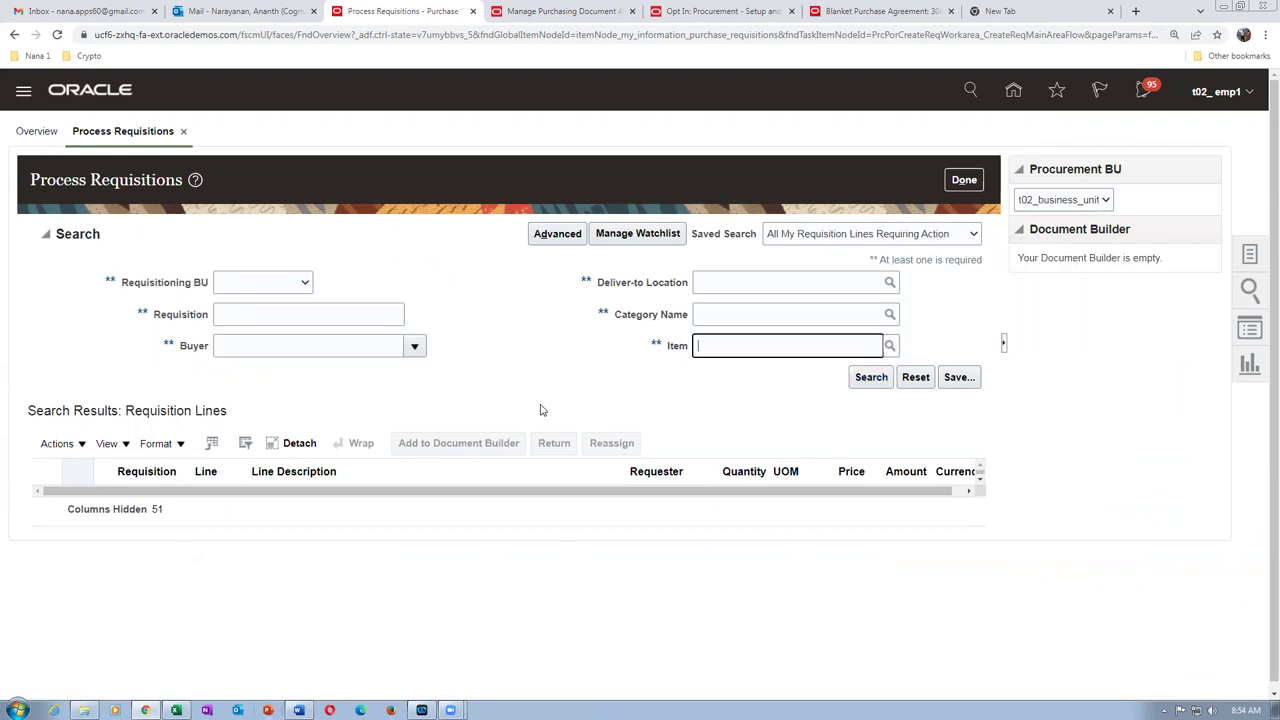
pyautogui.click(856, 378)
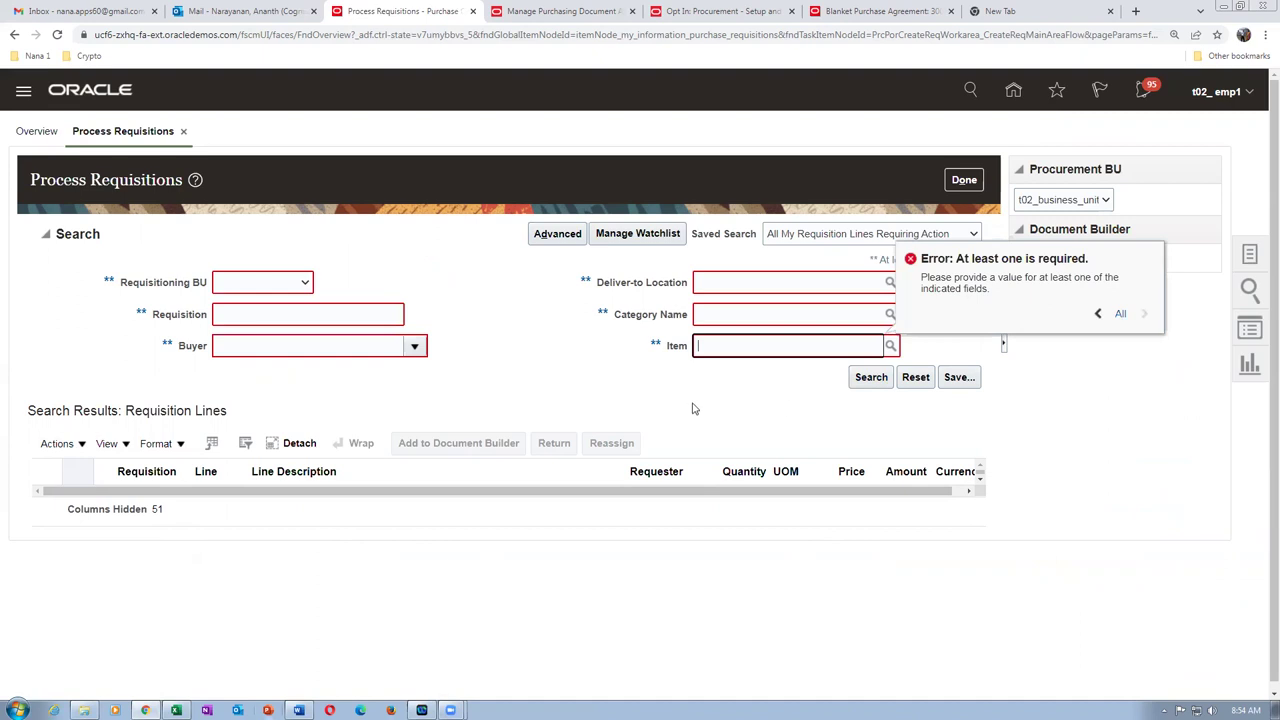
pyautogui.click(275, 282)
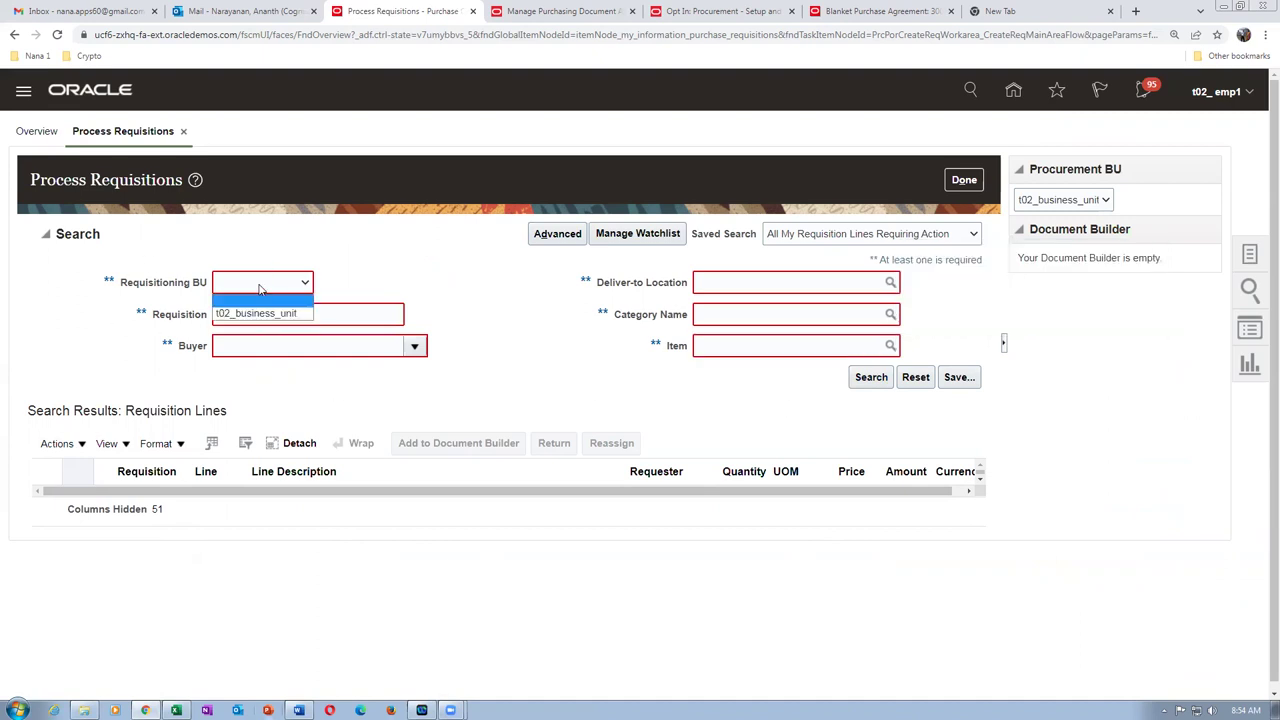
pyautogui.click(257, 314)
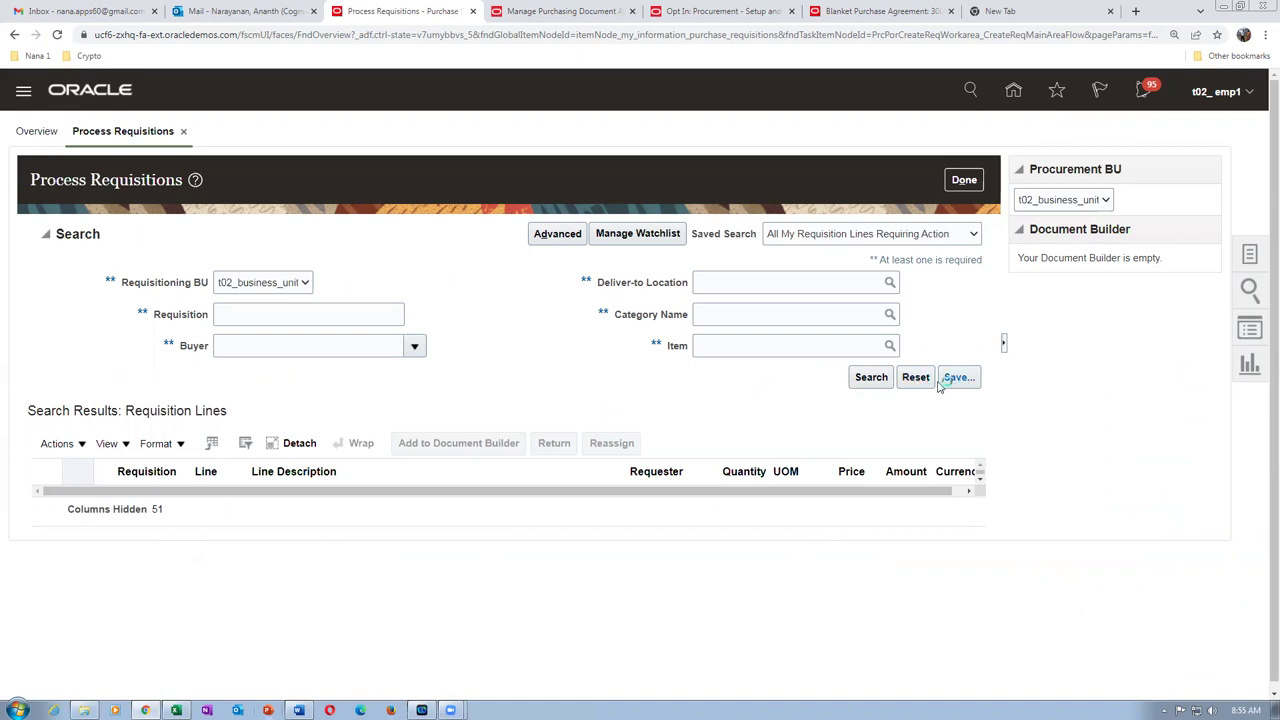
pyautogui.click(868, 380)
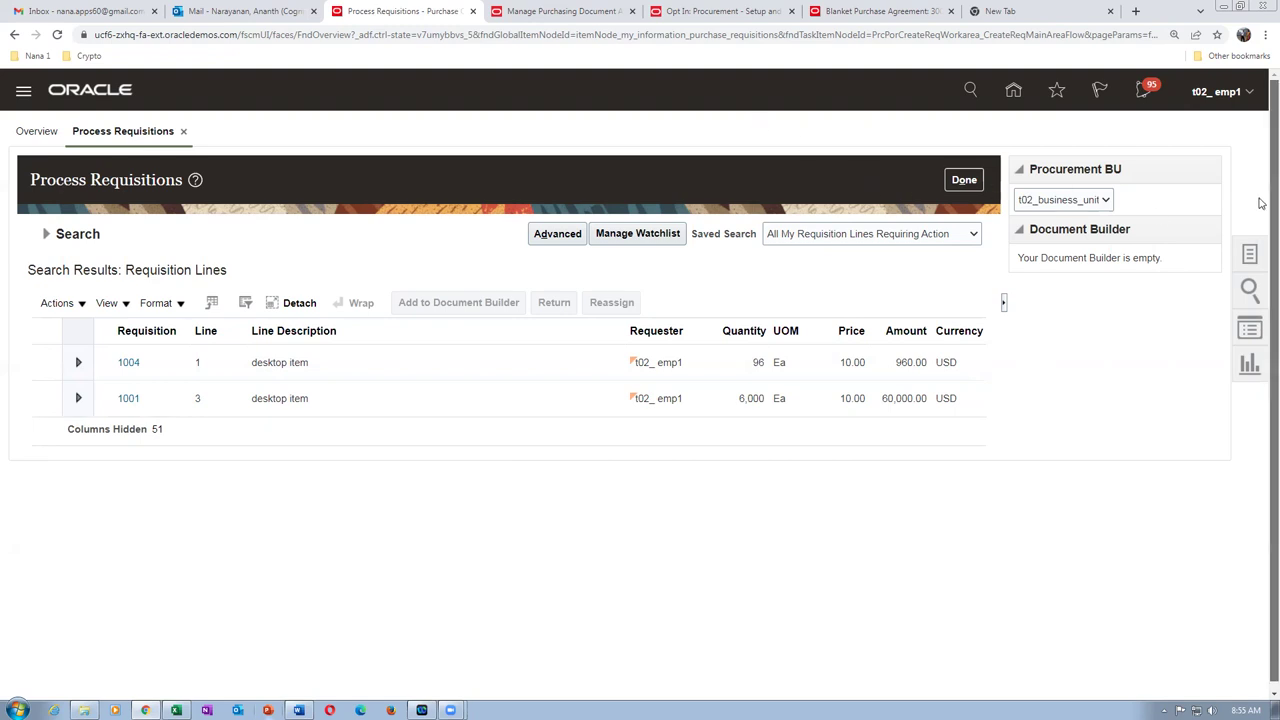
# - Open Manage Requisitions and check the status and order of the submitted laptop requisitions
pyautogui.click(1012, 93)
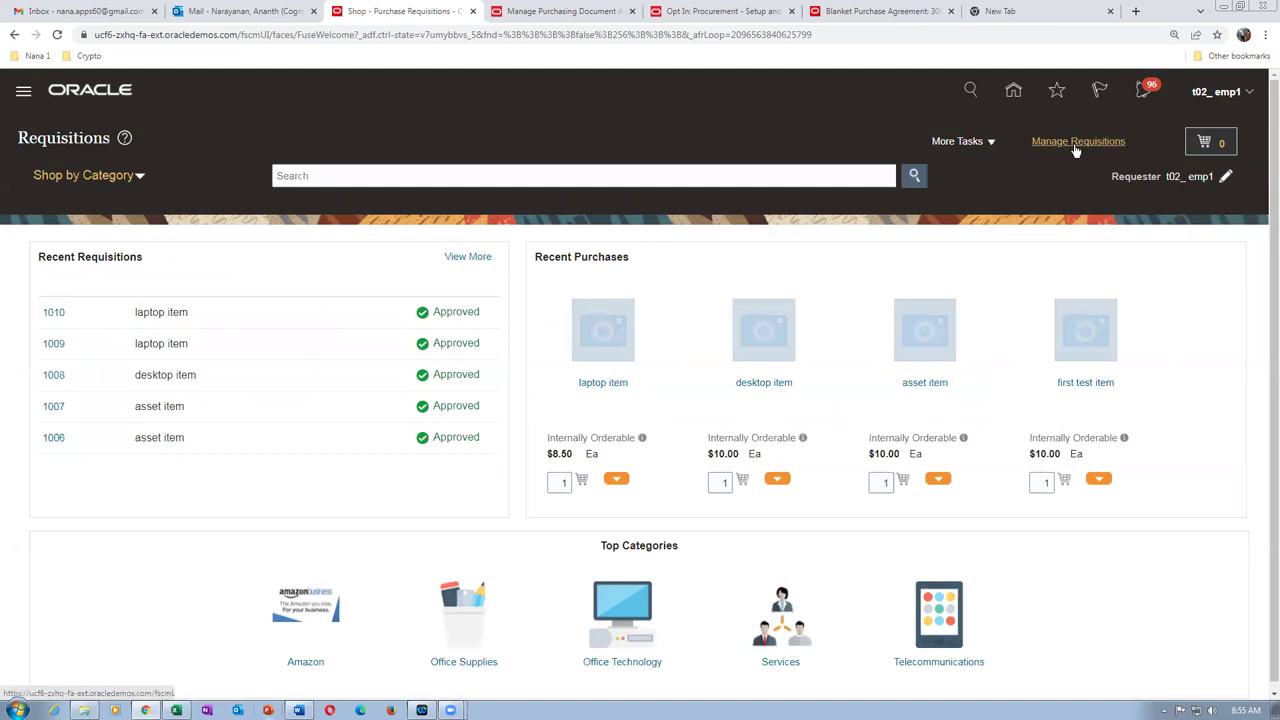
pyautogui.click(1076, 145)
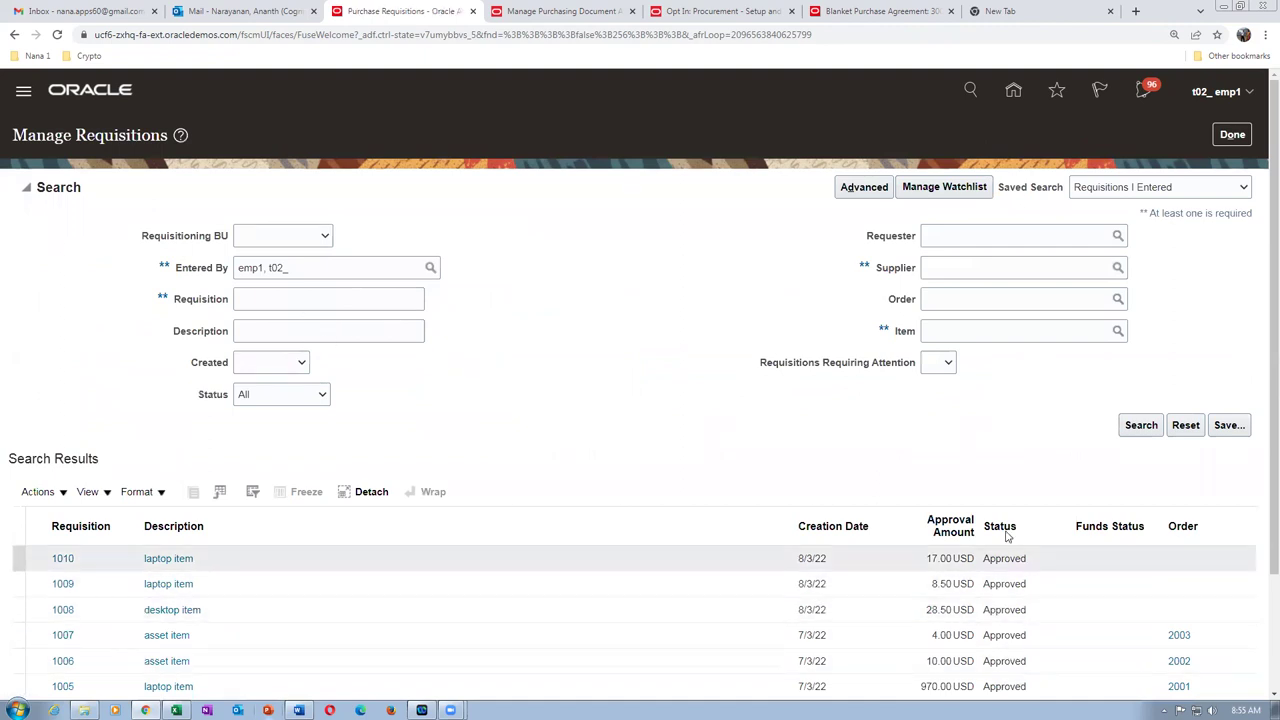
pyautogui.click(1222, 140)
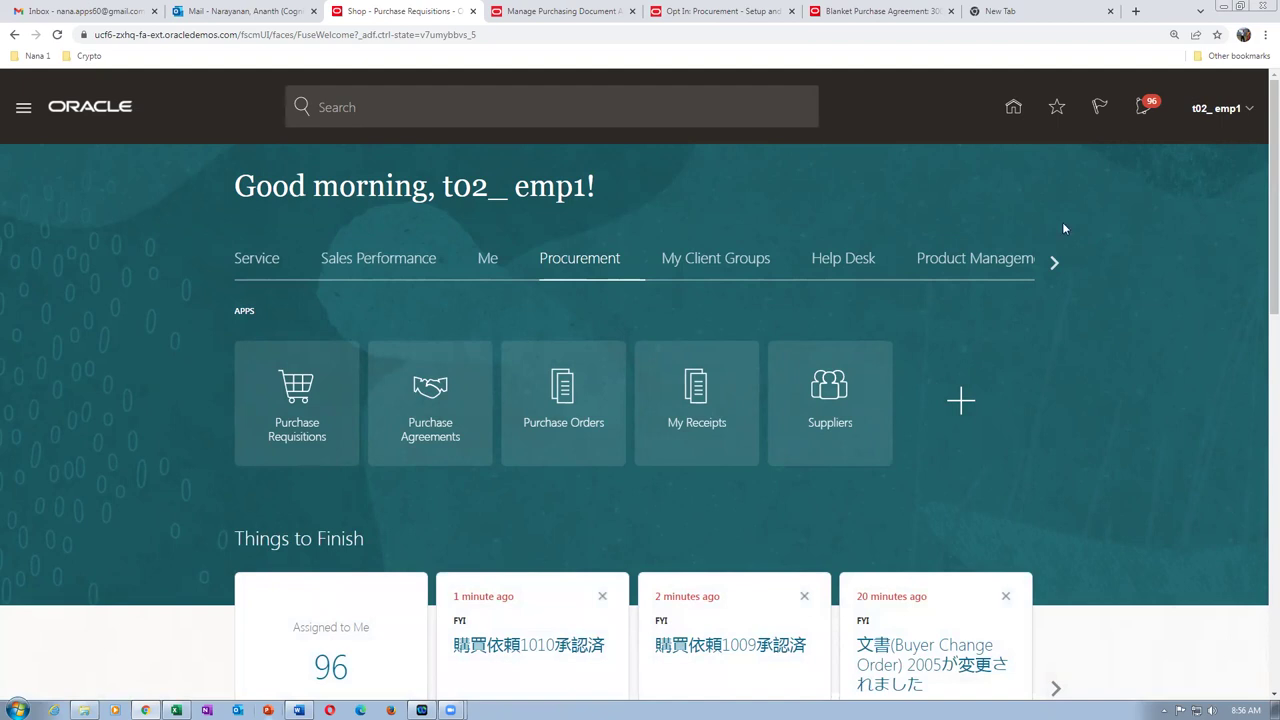
# - Submit a Generate Orders process for procurement BU t02_business_unit from the PO Overview work area and refresh the process list
pyautogui.click(1058, 117)
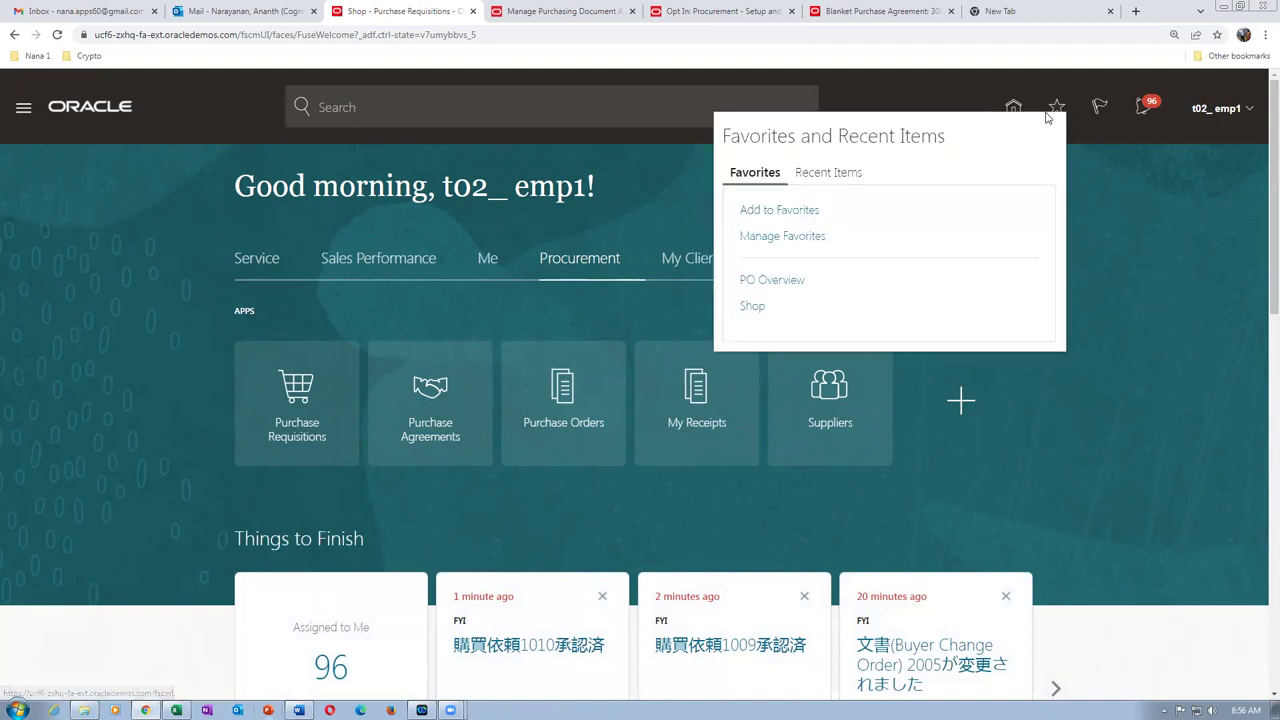
pyautogui.click(784, 283)
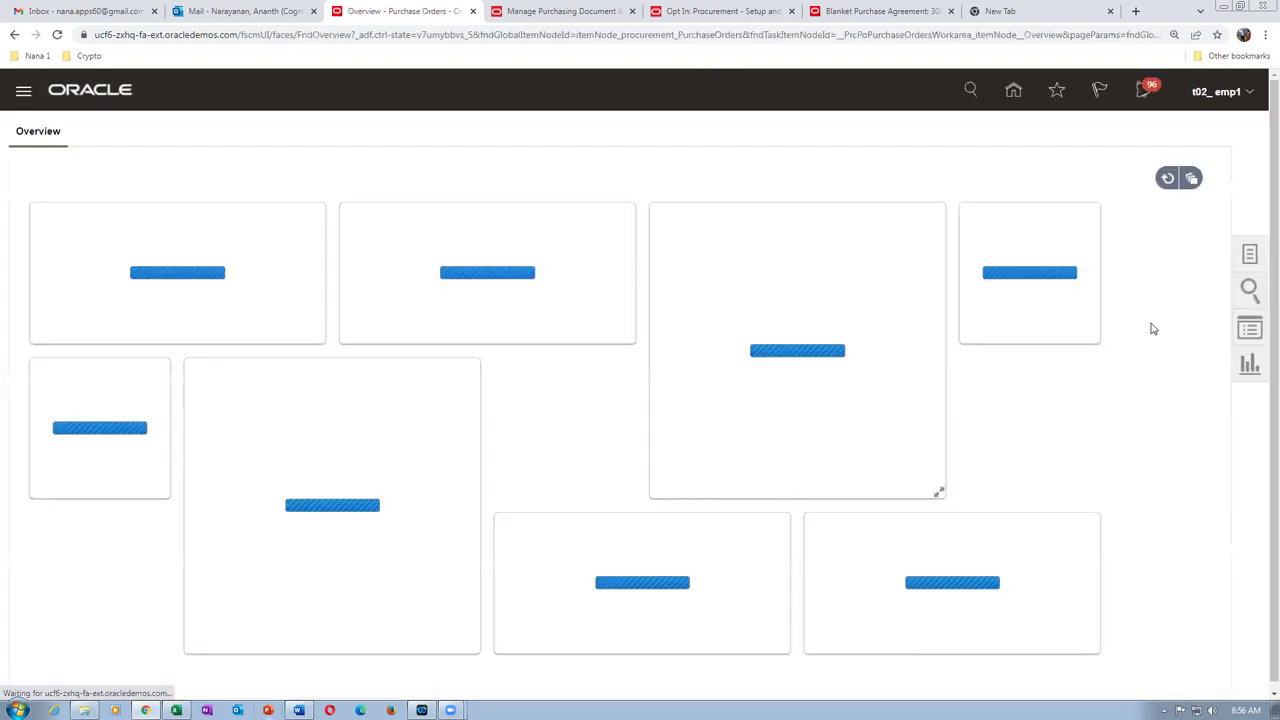
pyautogui.click(1251, 256)
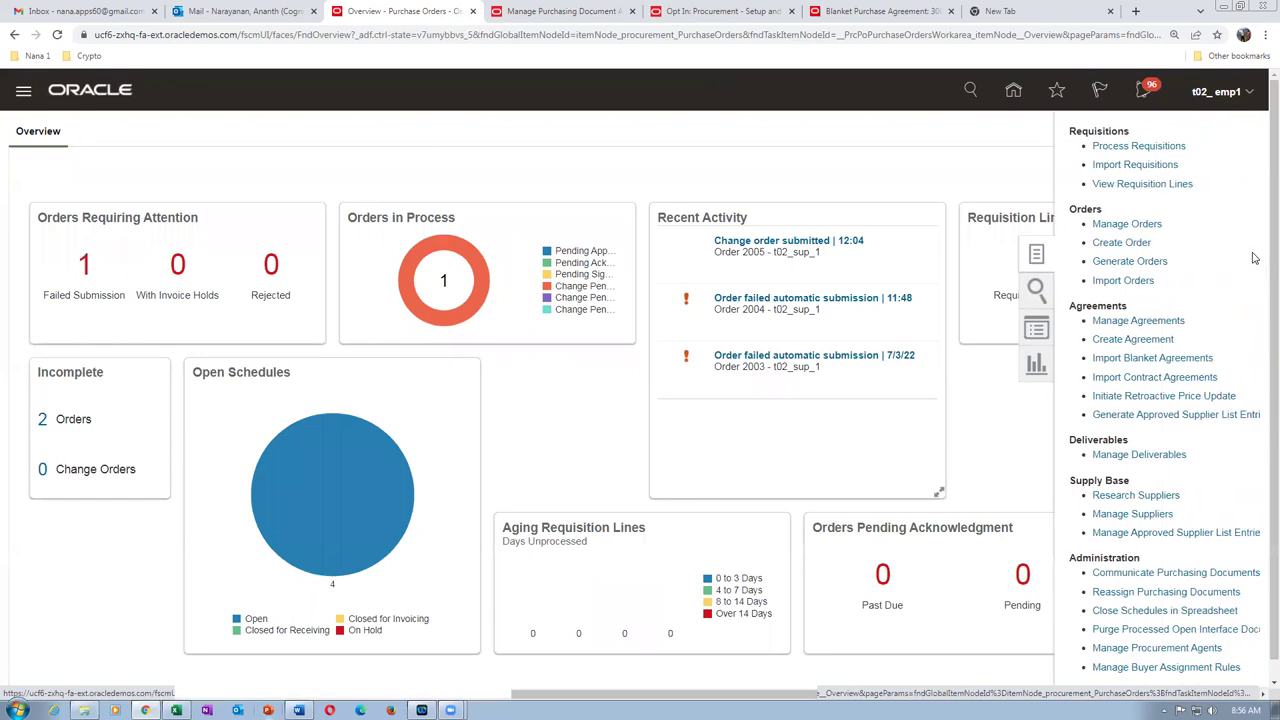
pyautogui.click(1125, 263)
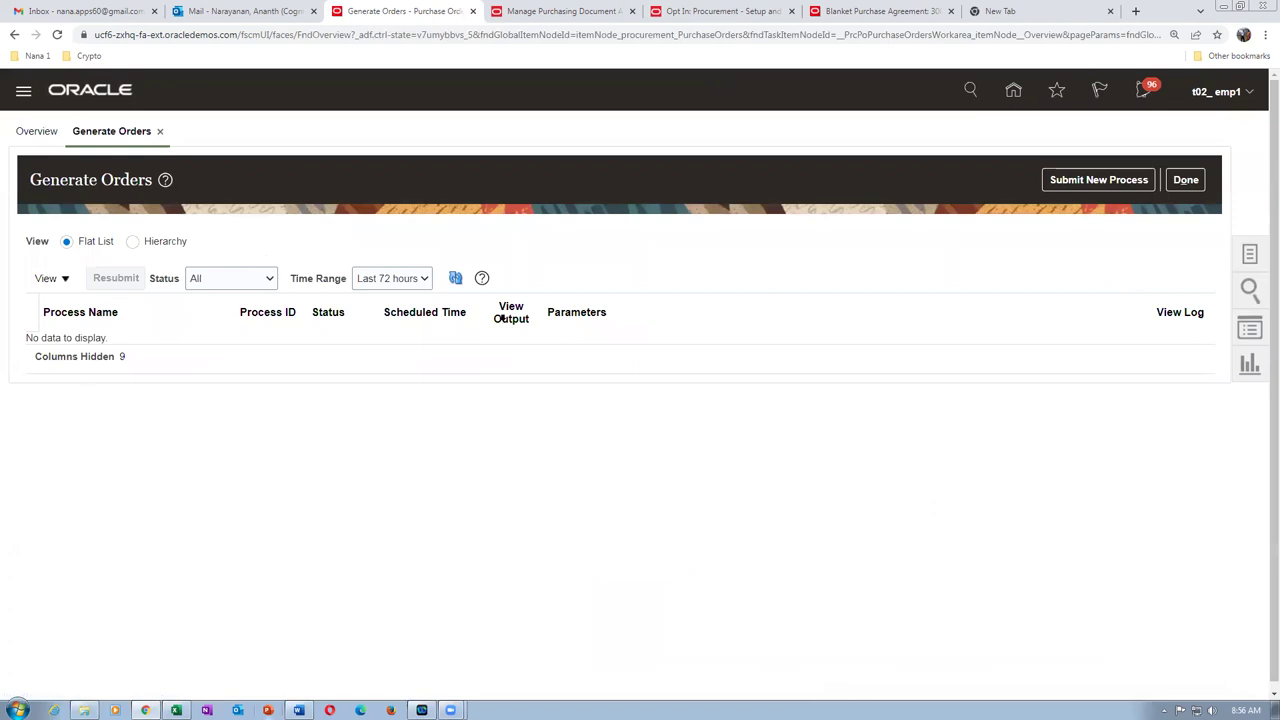
pyautogui.click(1106, 190)
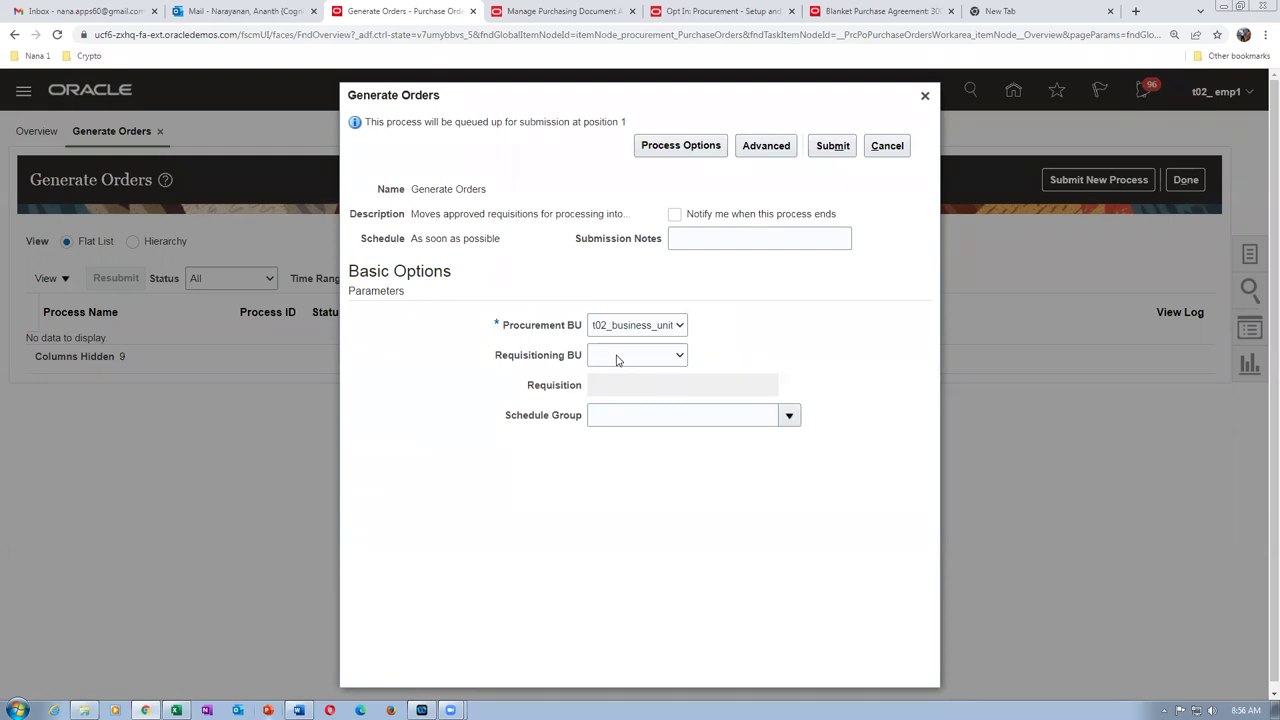
pyautogui.click(819, 147)
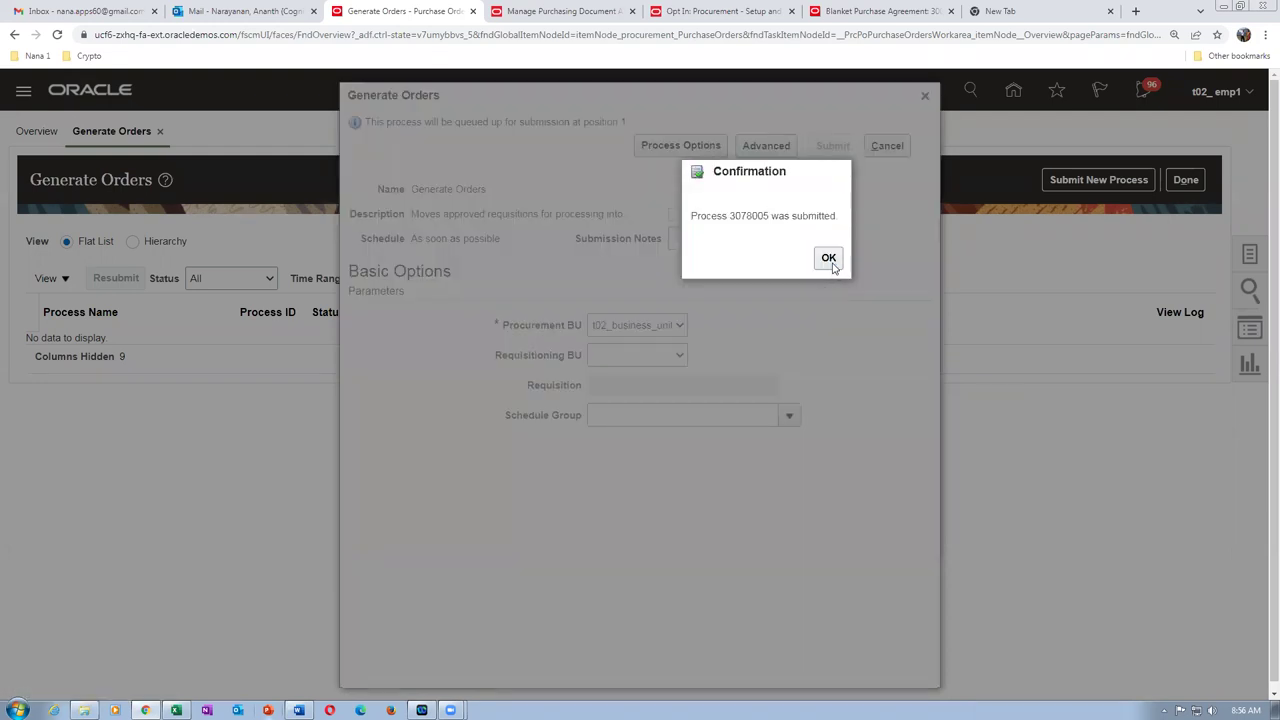
pyautogui.click(829, 259)
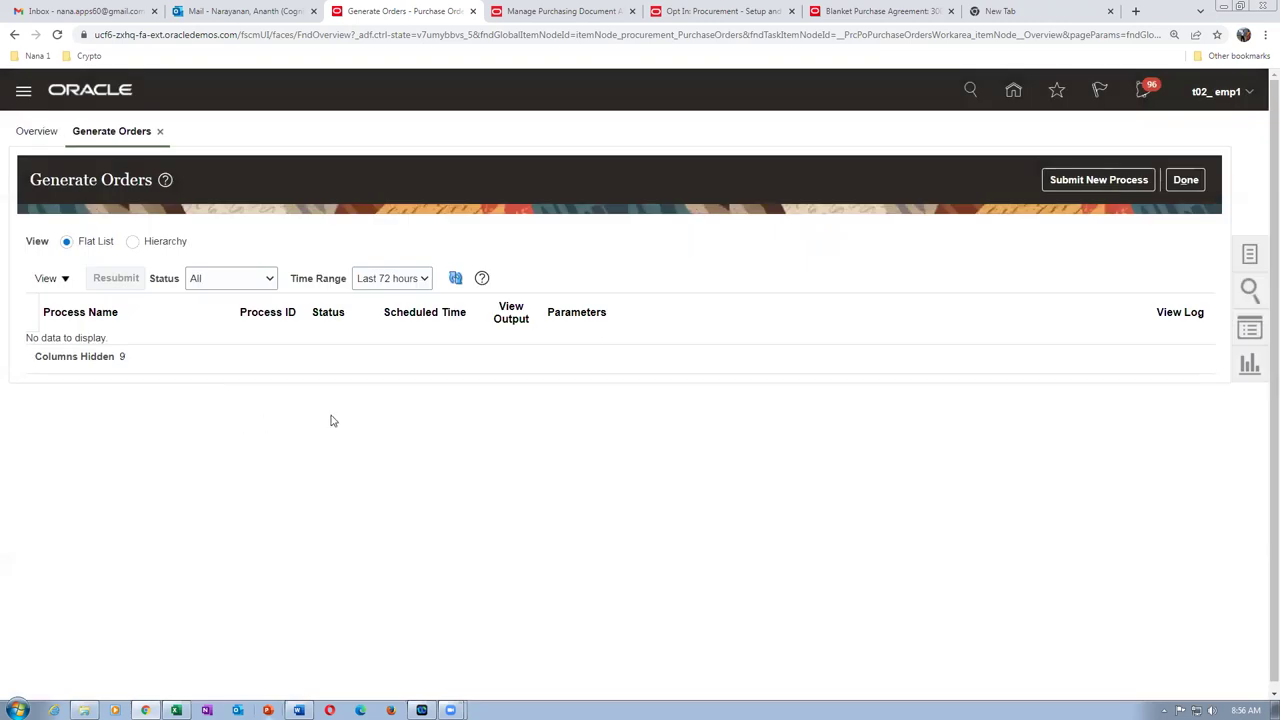
pyautogui.click(456, 280)
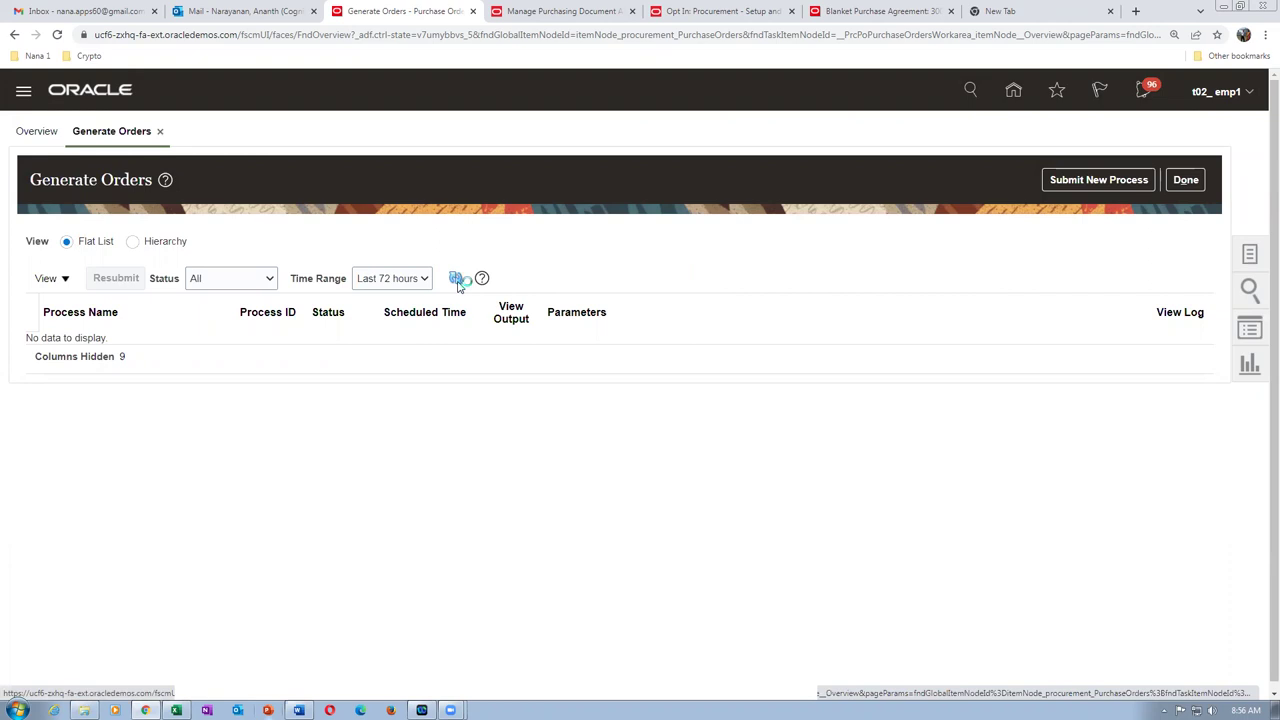
pyautogui.click(456, 279)
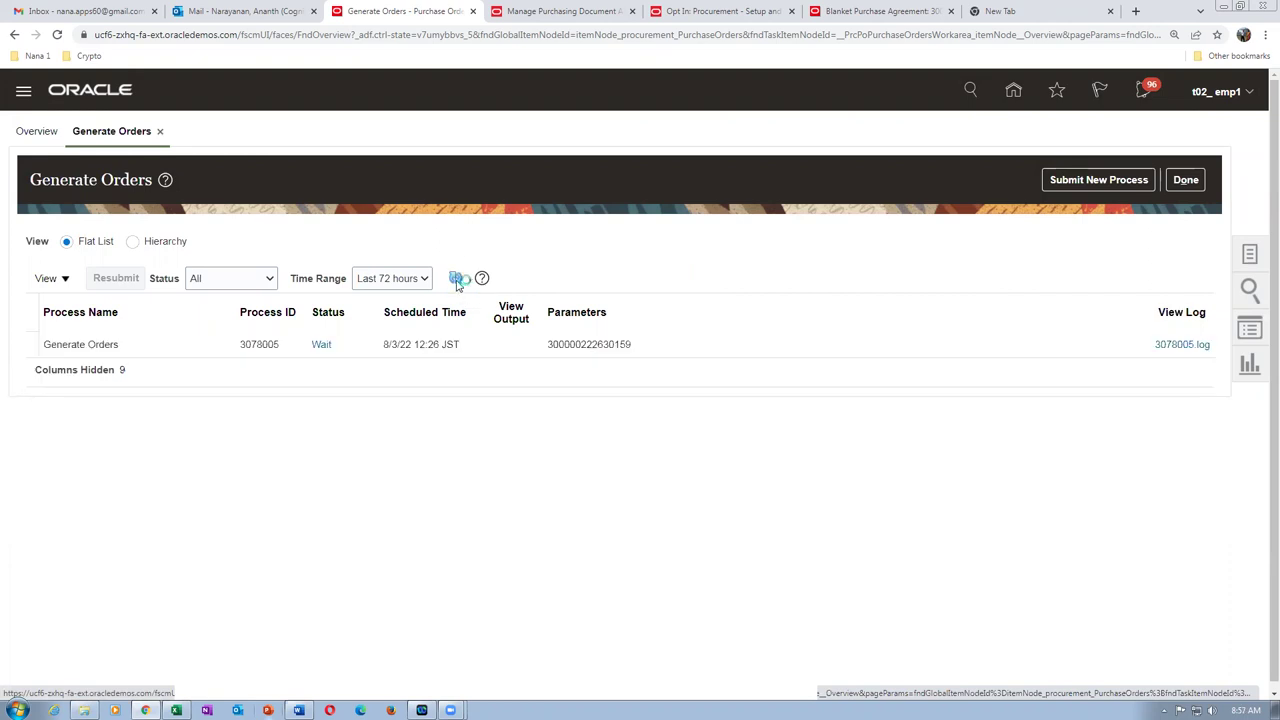
# - Refresh the process list repeatedly until the Generate Orders process finishes
pyautogui.click(455, 281)
pyautogui.click(455, 280)
pyautogui.click(455, 281)
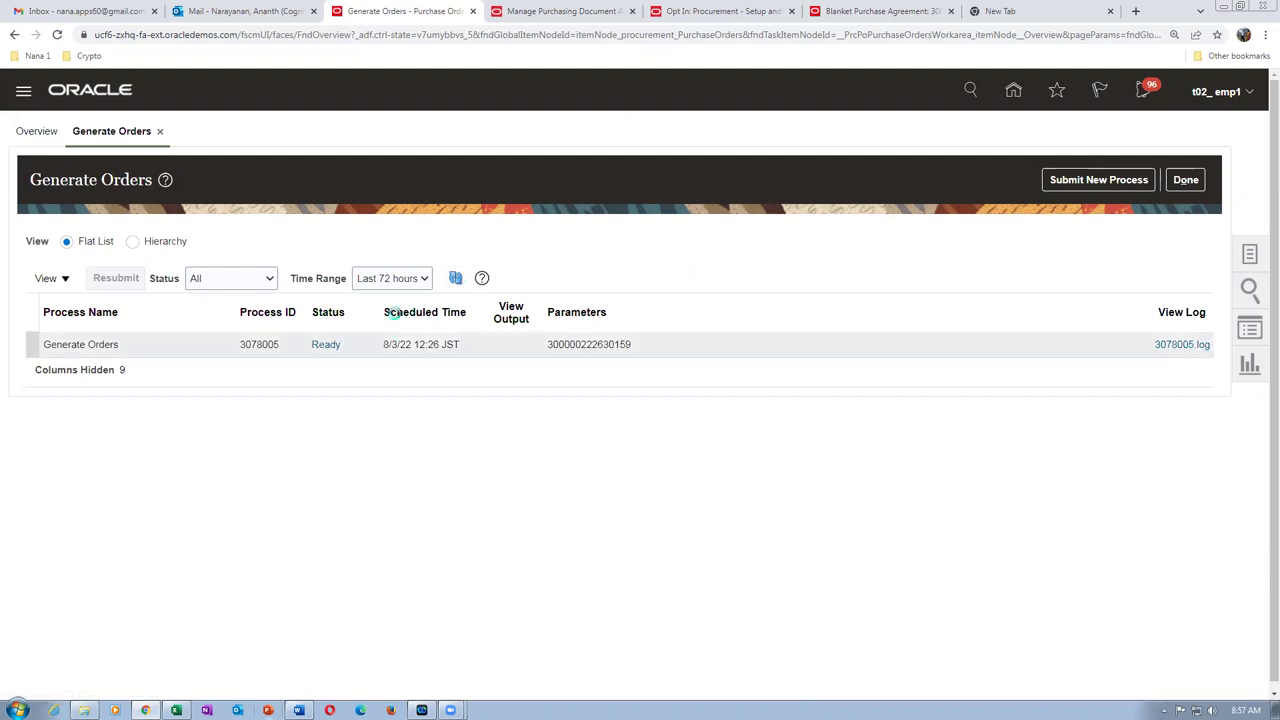
pyautogui.click(455, 281)
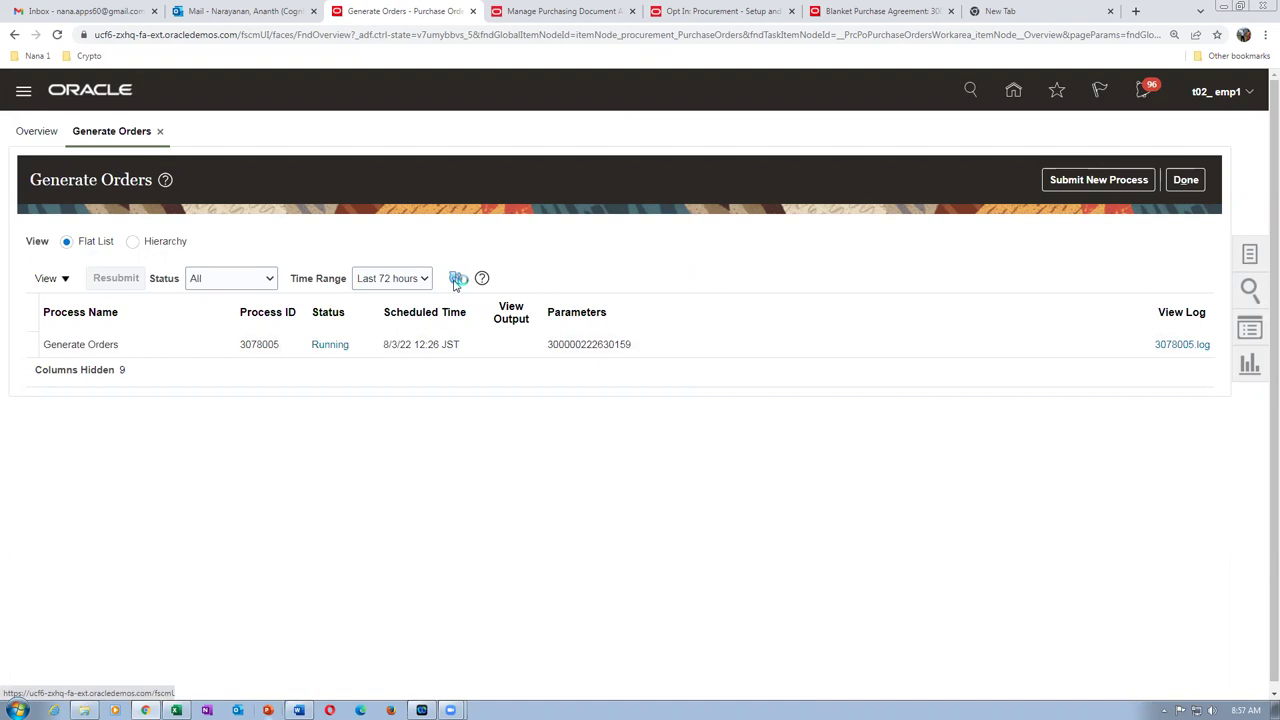
pyautogui.click(455, 281)
pyautogui.click(455, 281)
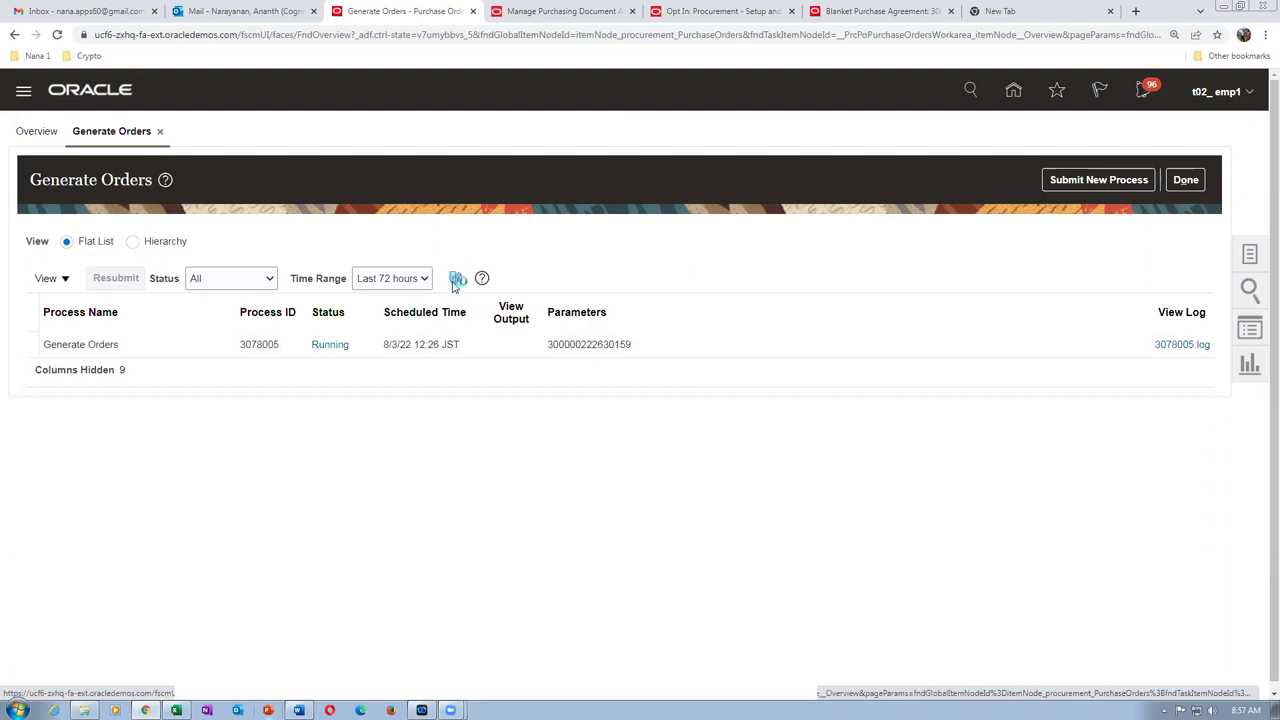
pyautogui.click(454, 282)
pyautogui.click(455, 281)
pyautogui.click(455, 281)
pyautogui.click(455, 281)
pyautogui.click(456, 282)
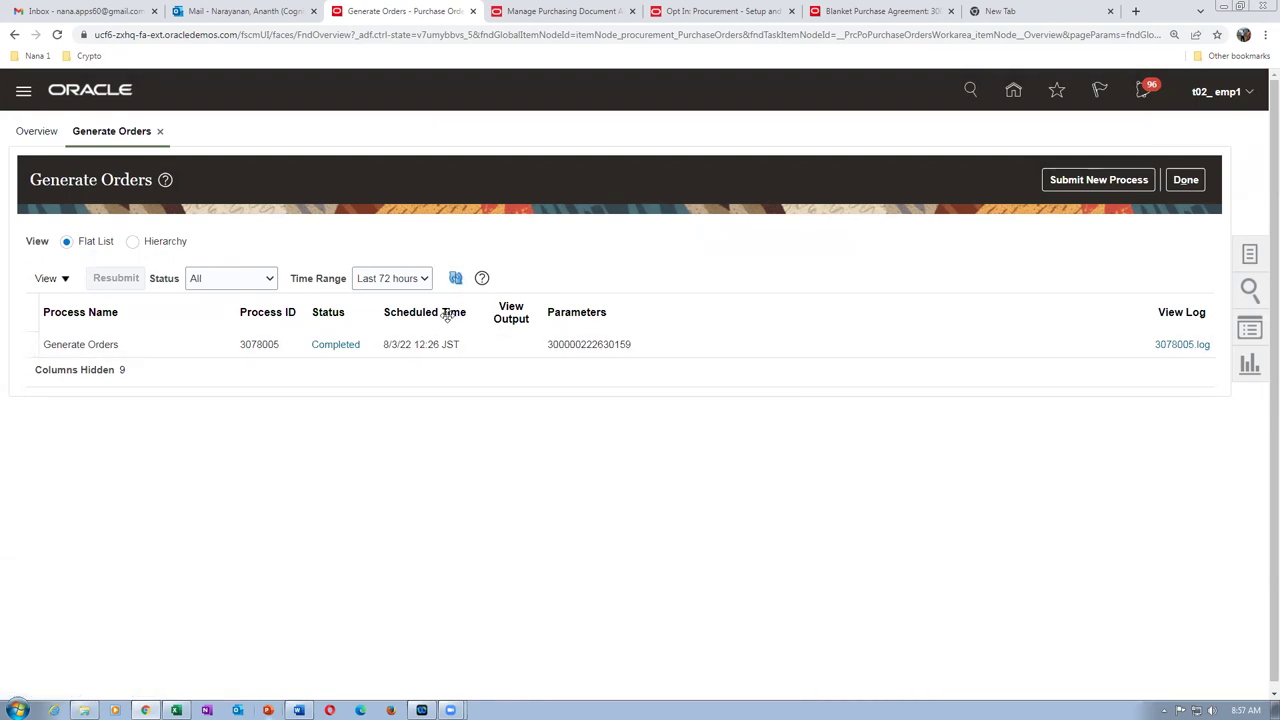
pyautogui.click(456, 282)
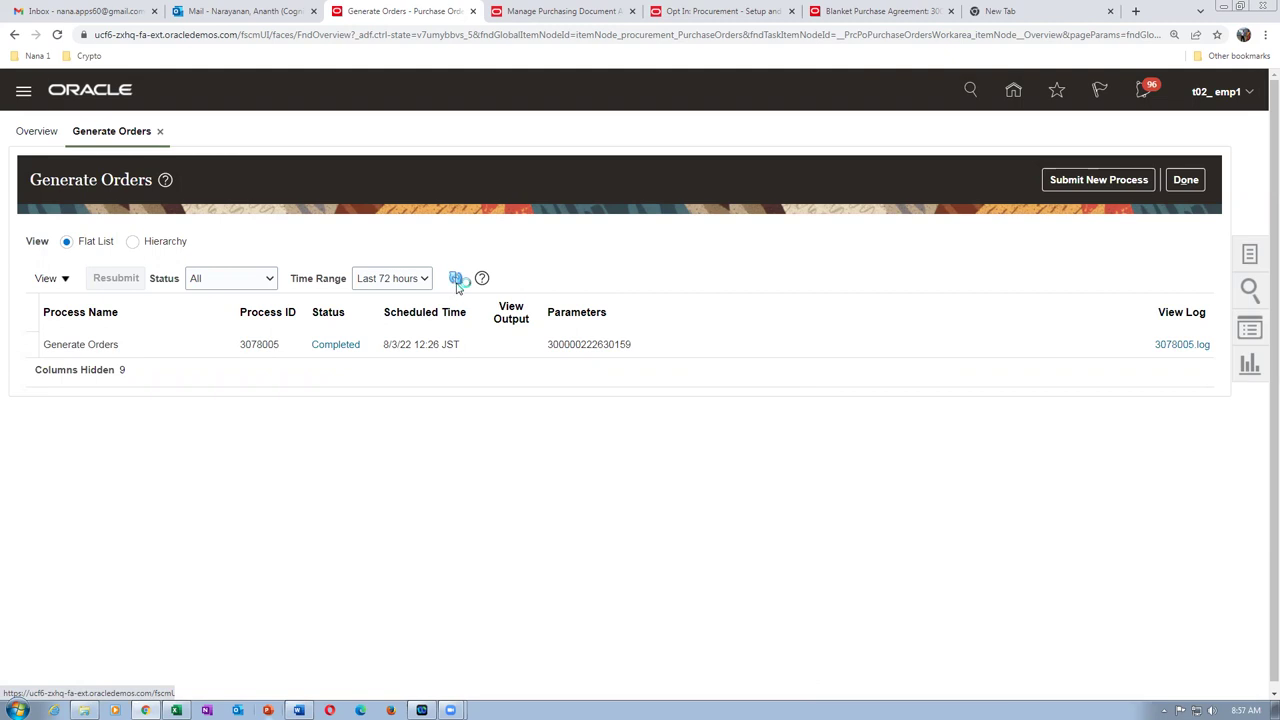
pyautogui.click(456, 282)
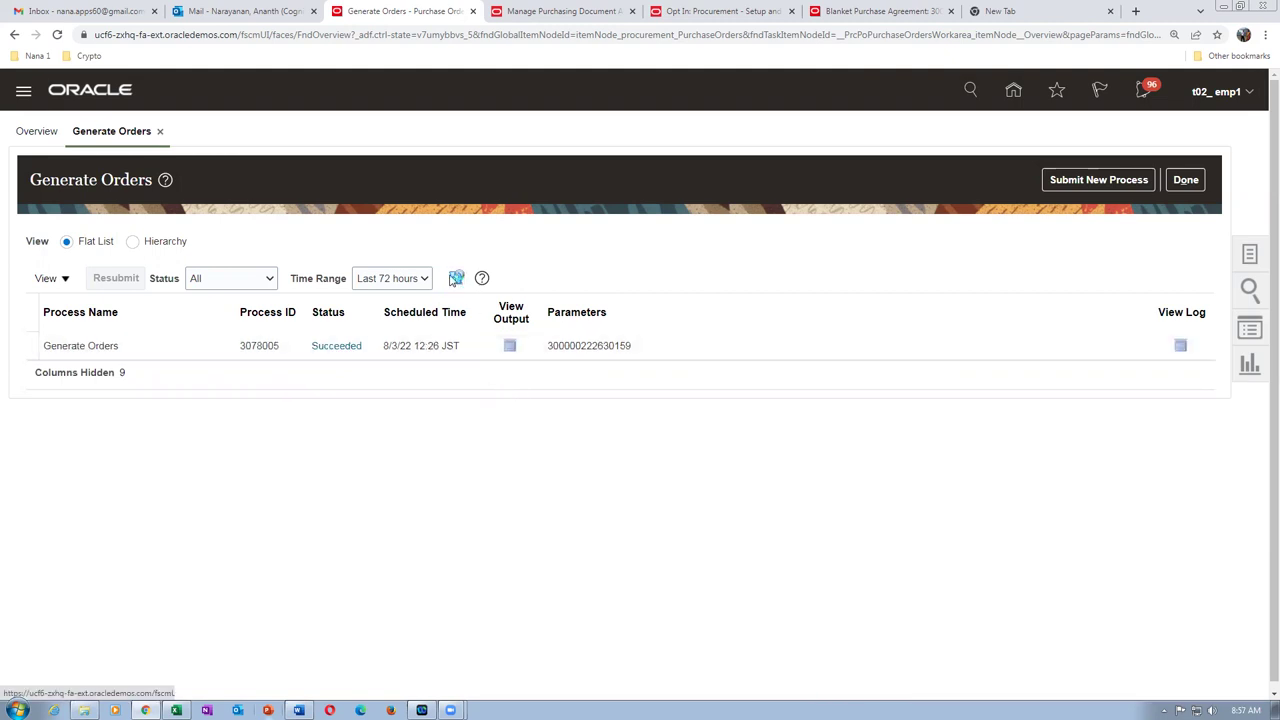
# - Download the Generate Orders output ESS_O_3078005, read the 3078005.txt file, and close the file, downloads page and output window
pyautogui.click(510, 347)
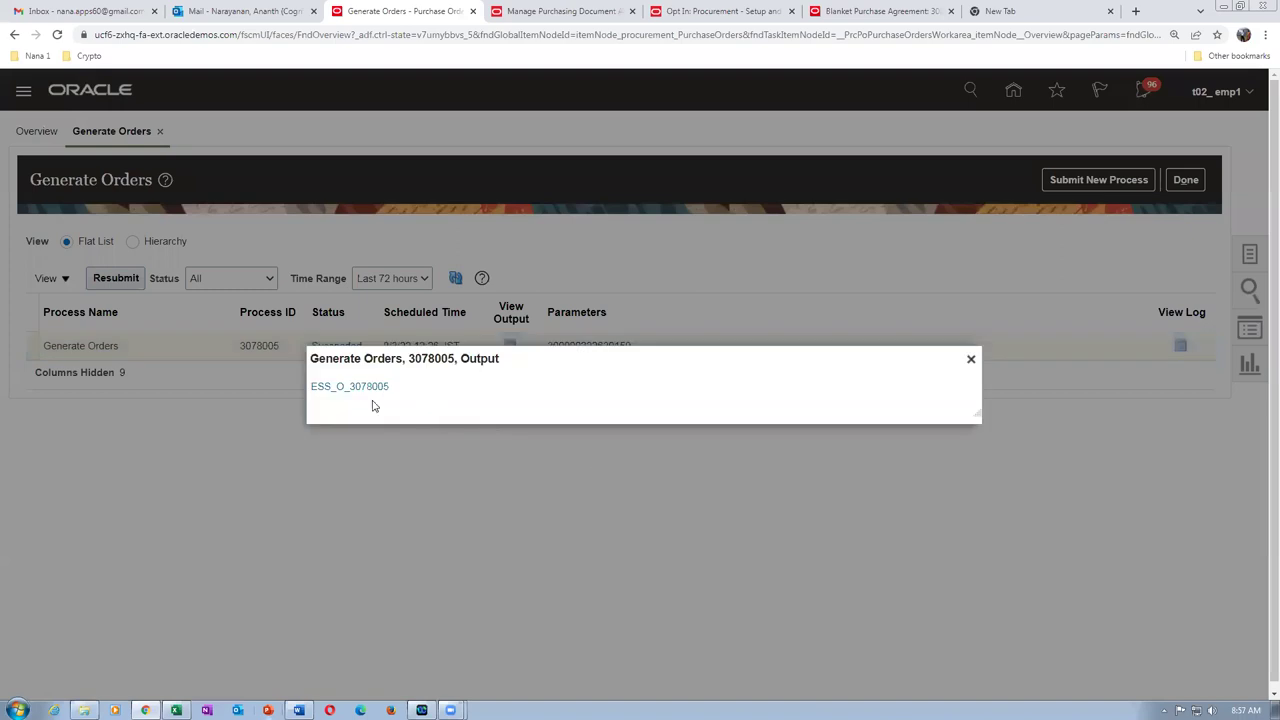
pyautogui.click(350, 388)
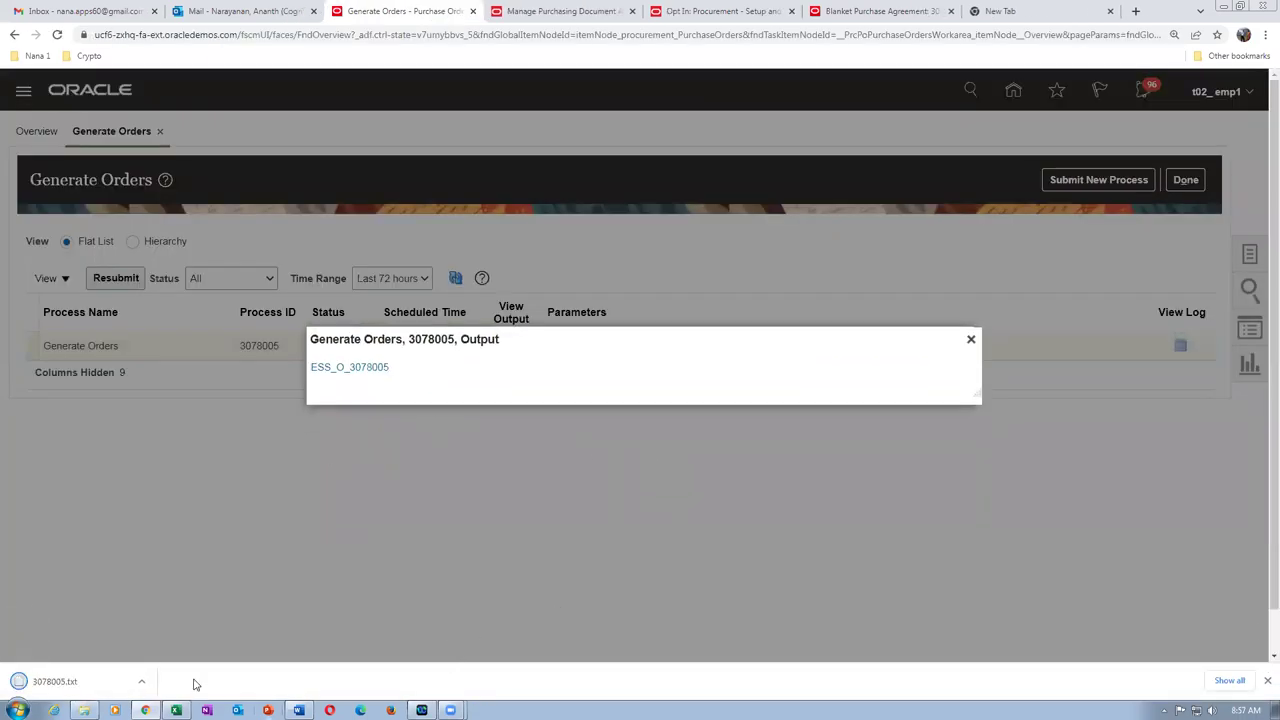
pyautogui.click(1212, 684)
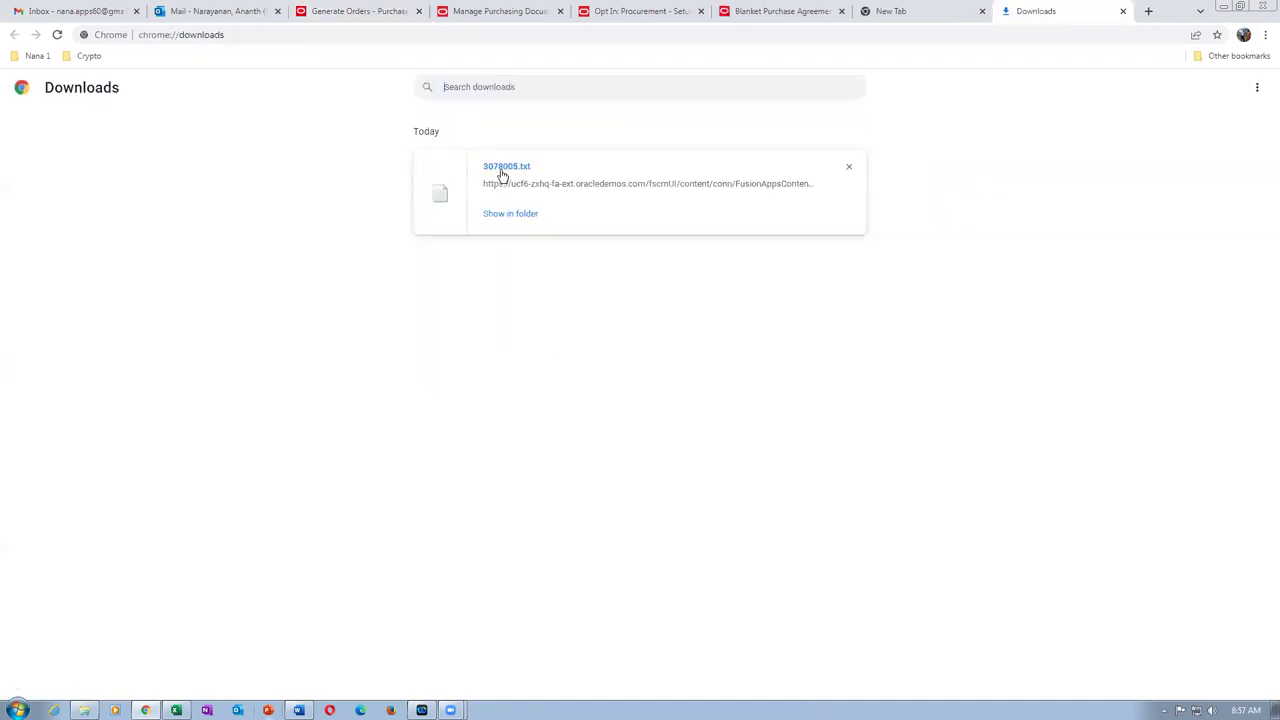
pyautogui.click(500, 168)
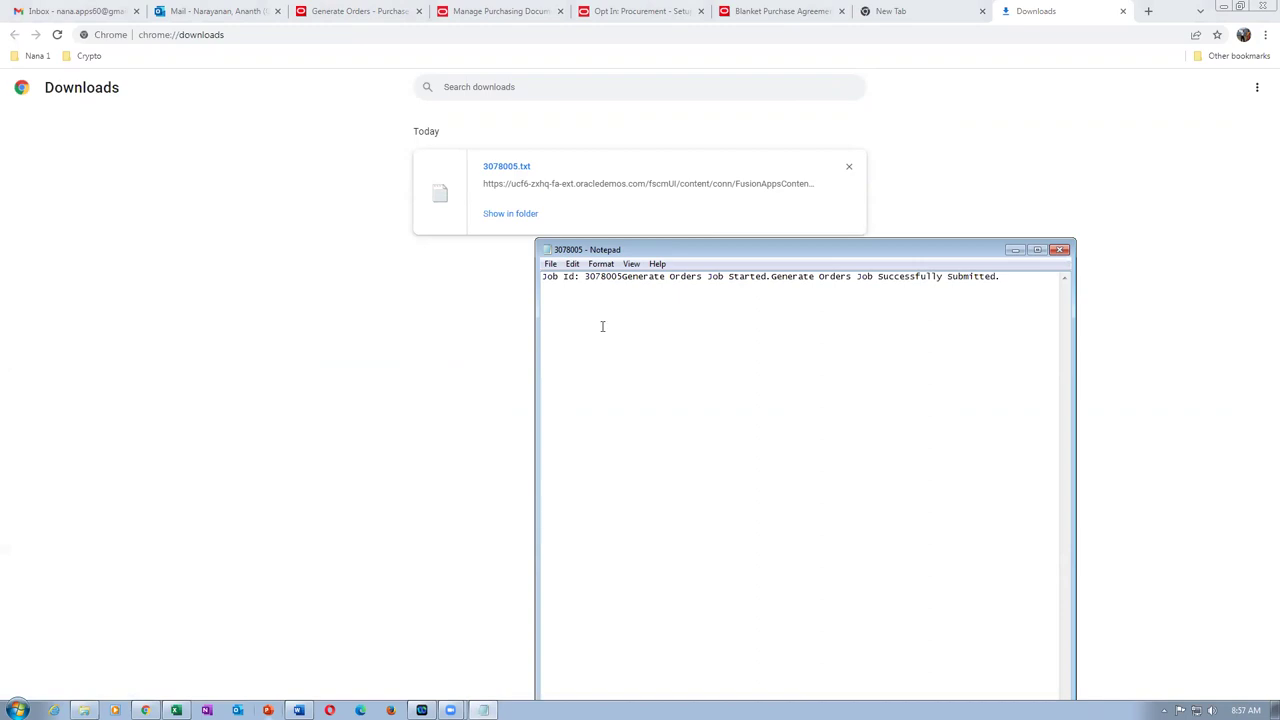
pyautogui.moveTo(553, 277); pyautogui.dragTo(608, 289)
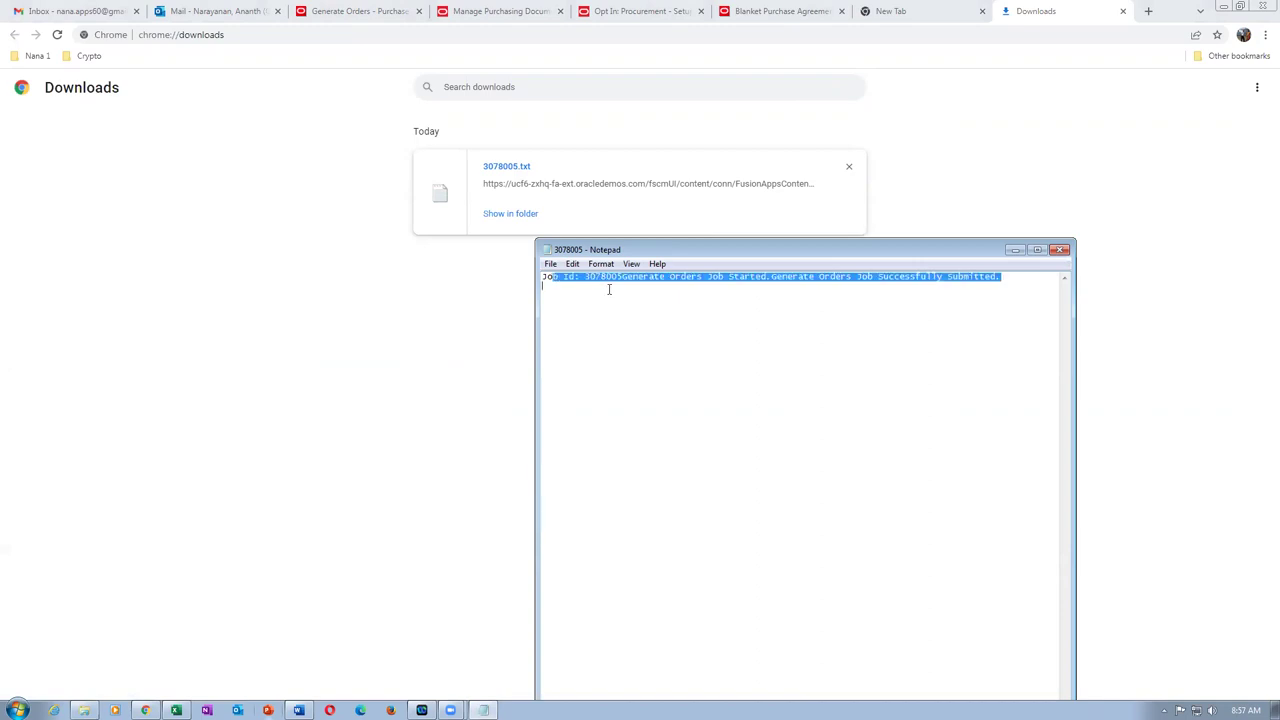
pyautogui.click(720, 314)
pyautogui.click(1061, 251)
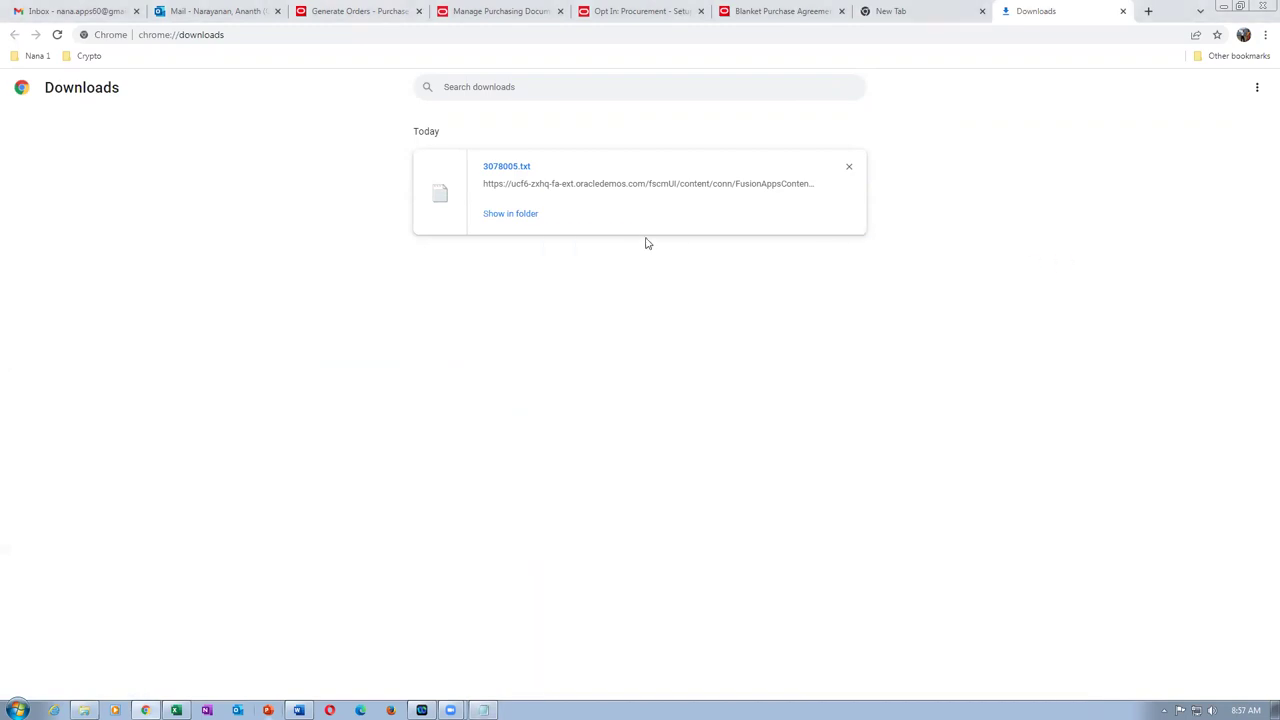
pyautogui.click(1123, 12)
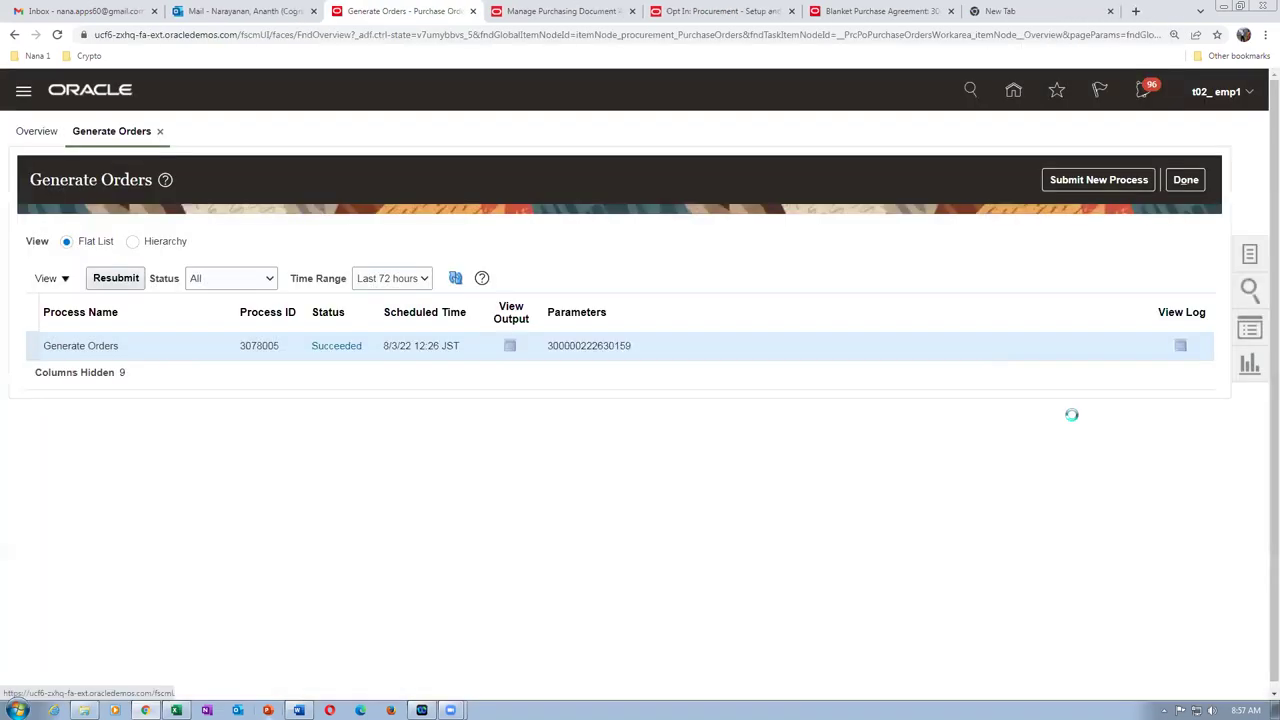
pyautogui.click(970, 358)
# - Download the Generate Orders process log ESS_L_3078005 and open the 3078005.log file
pyautogui.click(1181, 349)
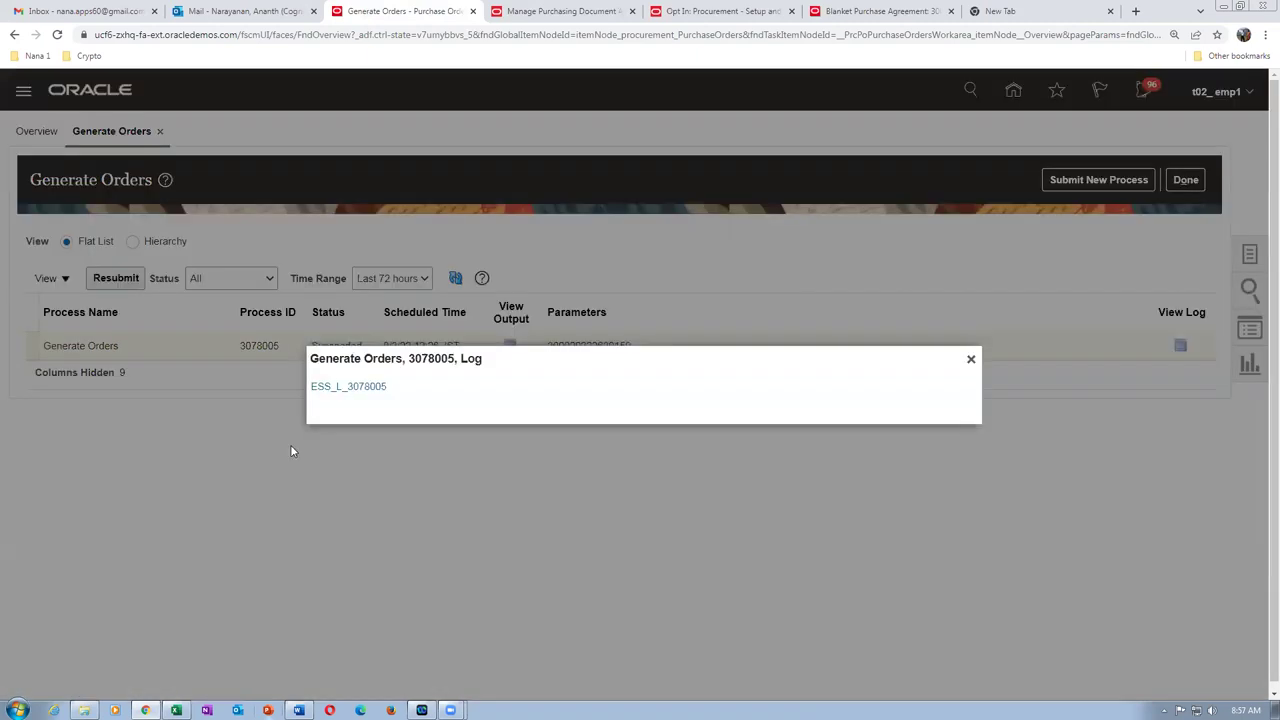
pyautogui.click(369, 389)
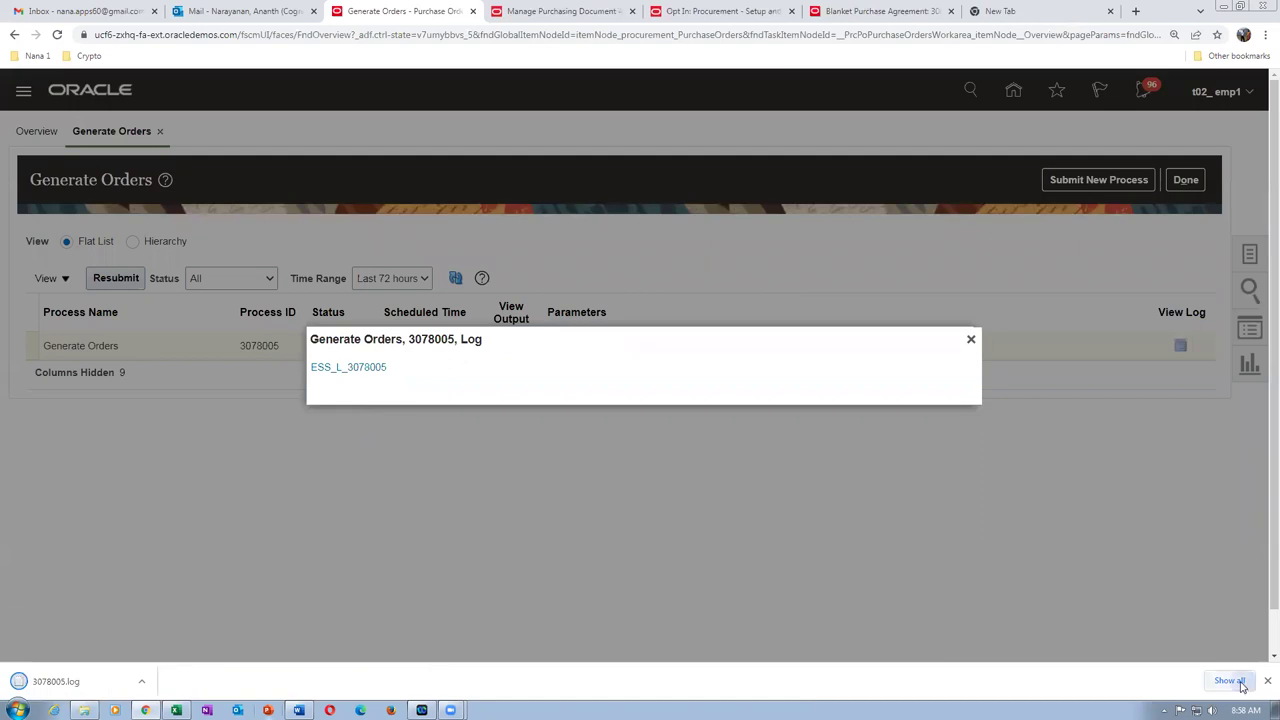
pyautogui.click(1228, 680)
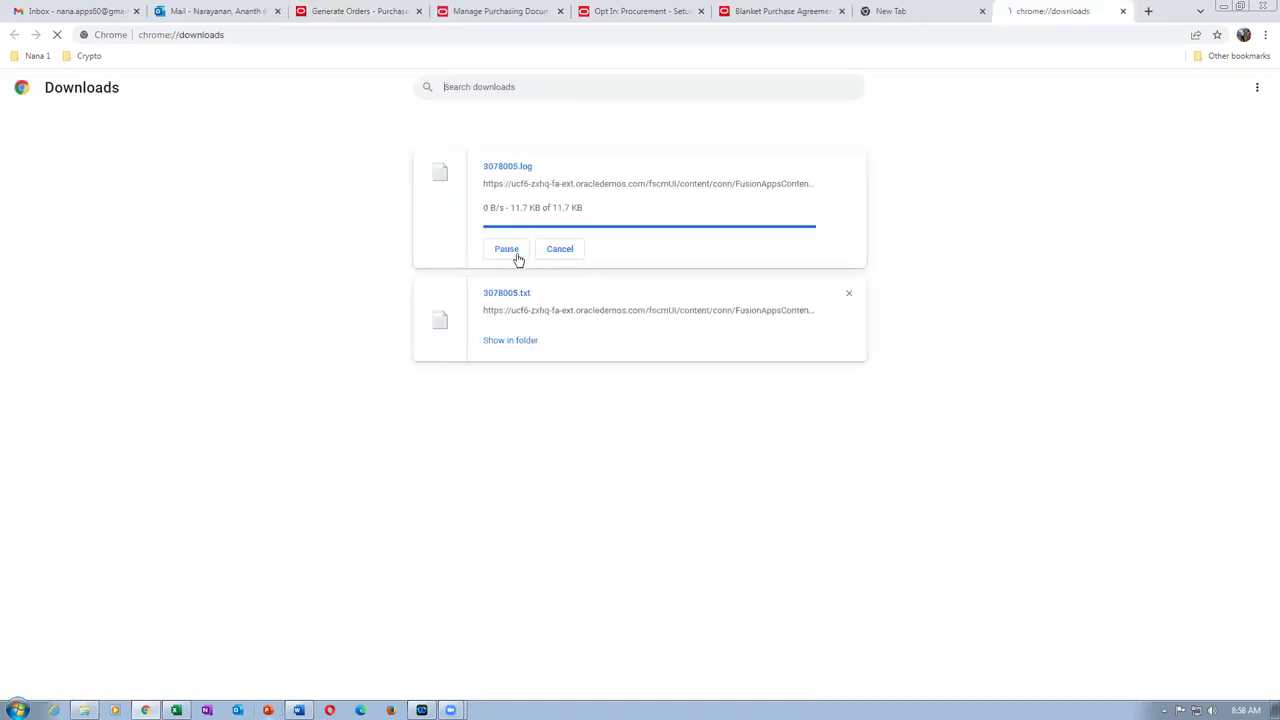
pyautogui.click(514, 170)
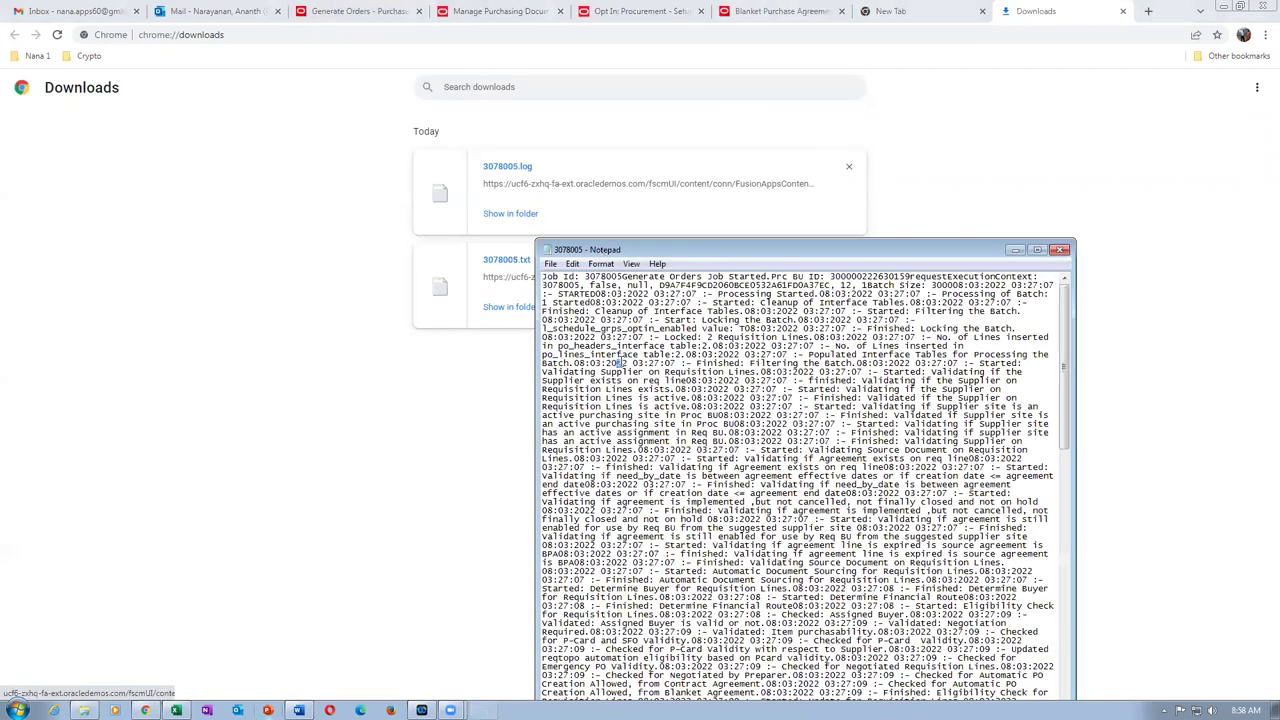
# - Copy the entire log text and paste it into a new blank Word document
pyautogui.hotkey('ctrl', 'a')
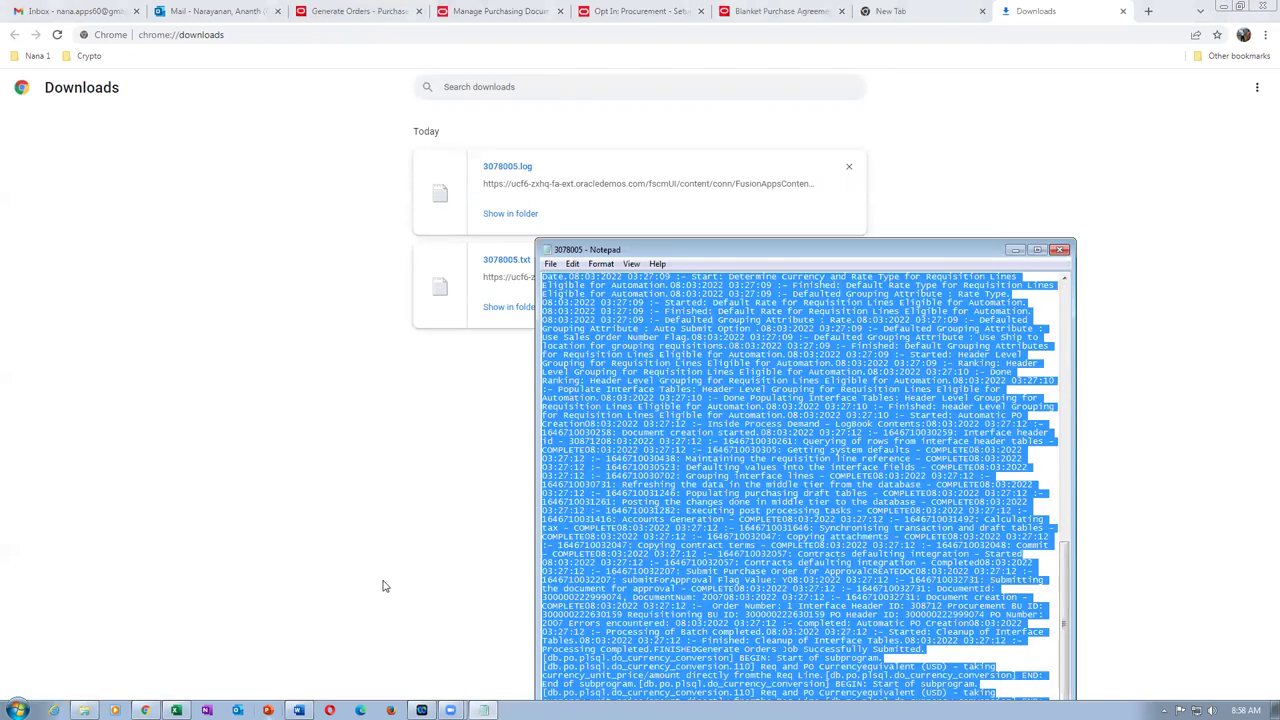
pyautogui.click(298, 710)
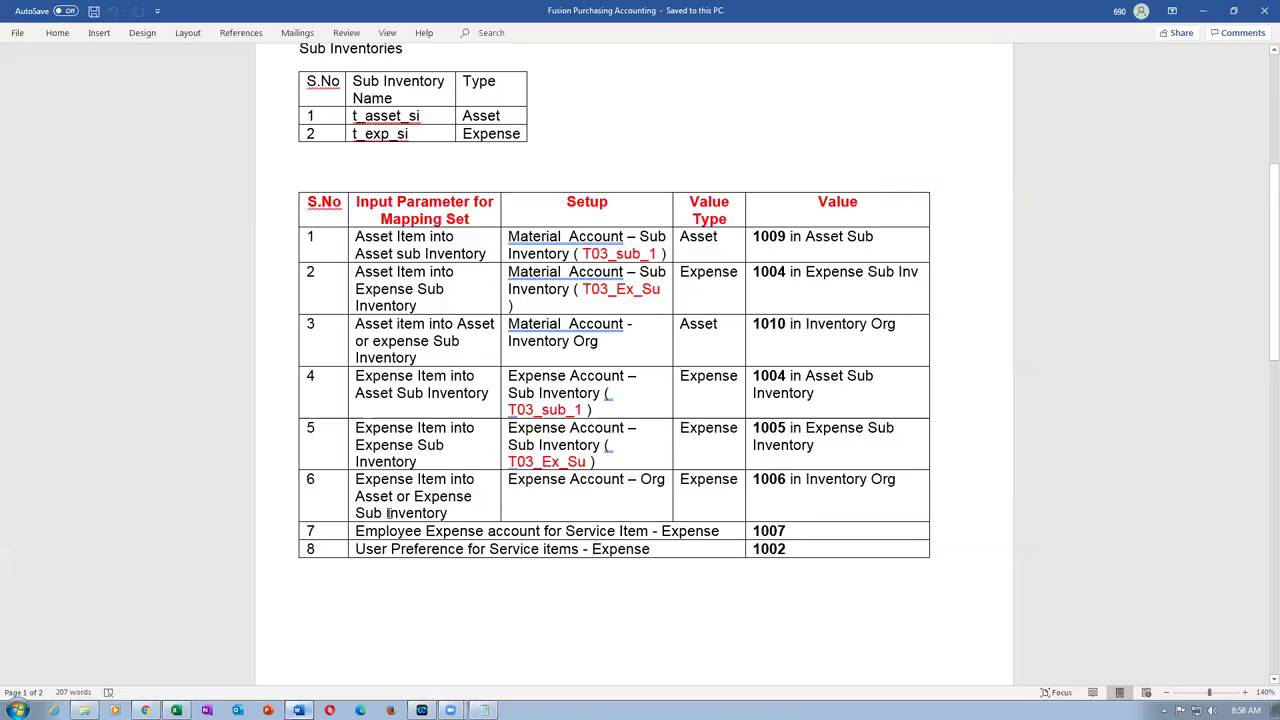
pyautogui.click(12, 30)
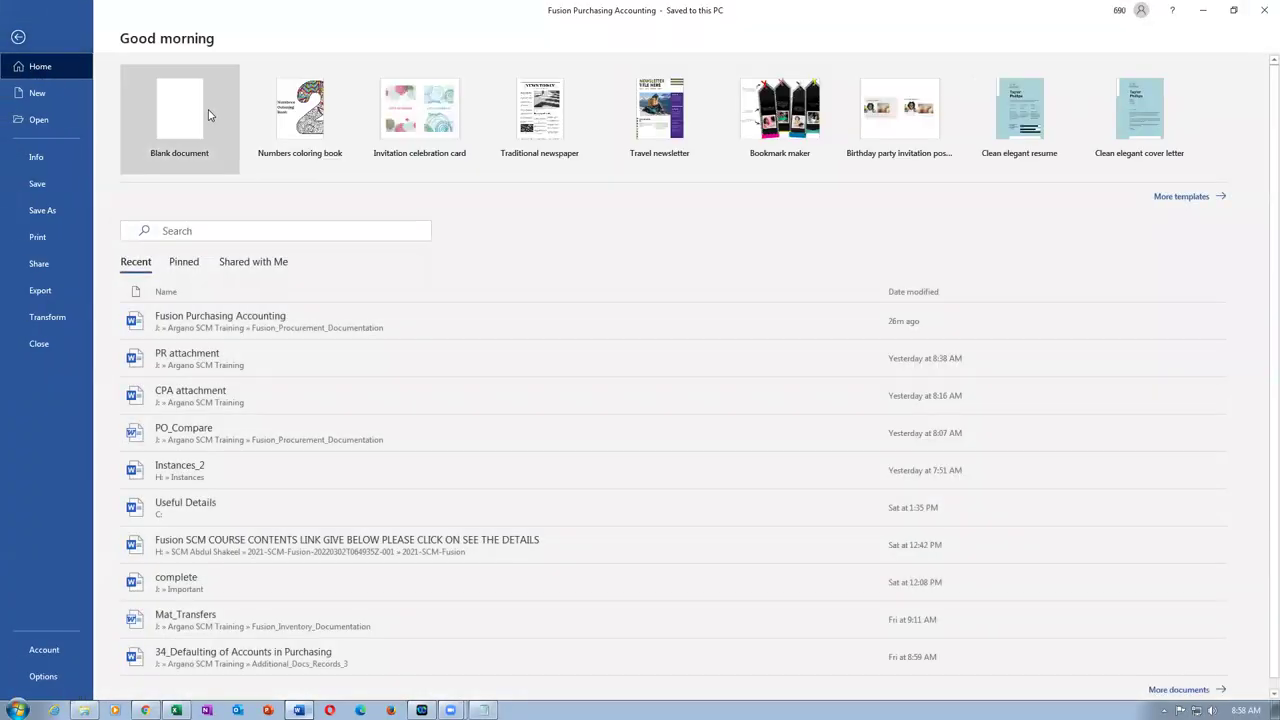
pyautogui.click(194, 117)
pyautogui.hotkey('ctrl', 'v')
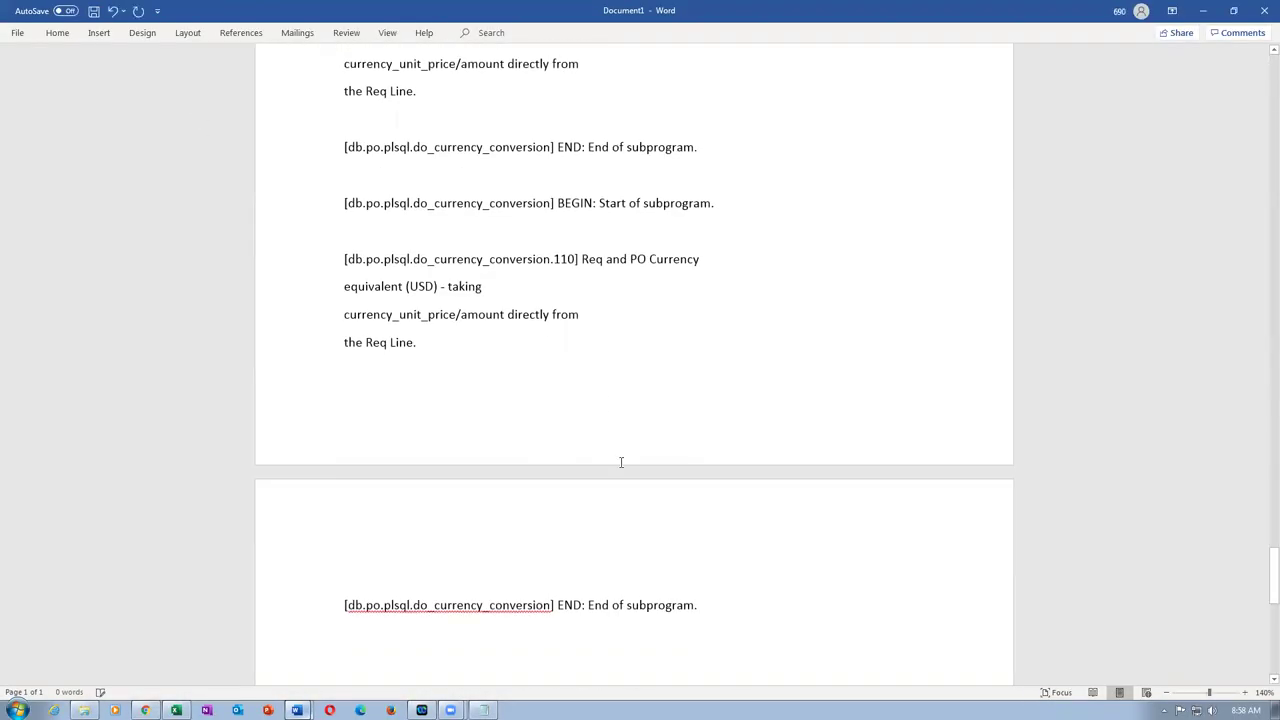
# - Examine the closing entries of the pasted log for automatic PO creation, the PO number and any errors encountered
pyautogui.scroll(3, 621, 462)
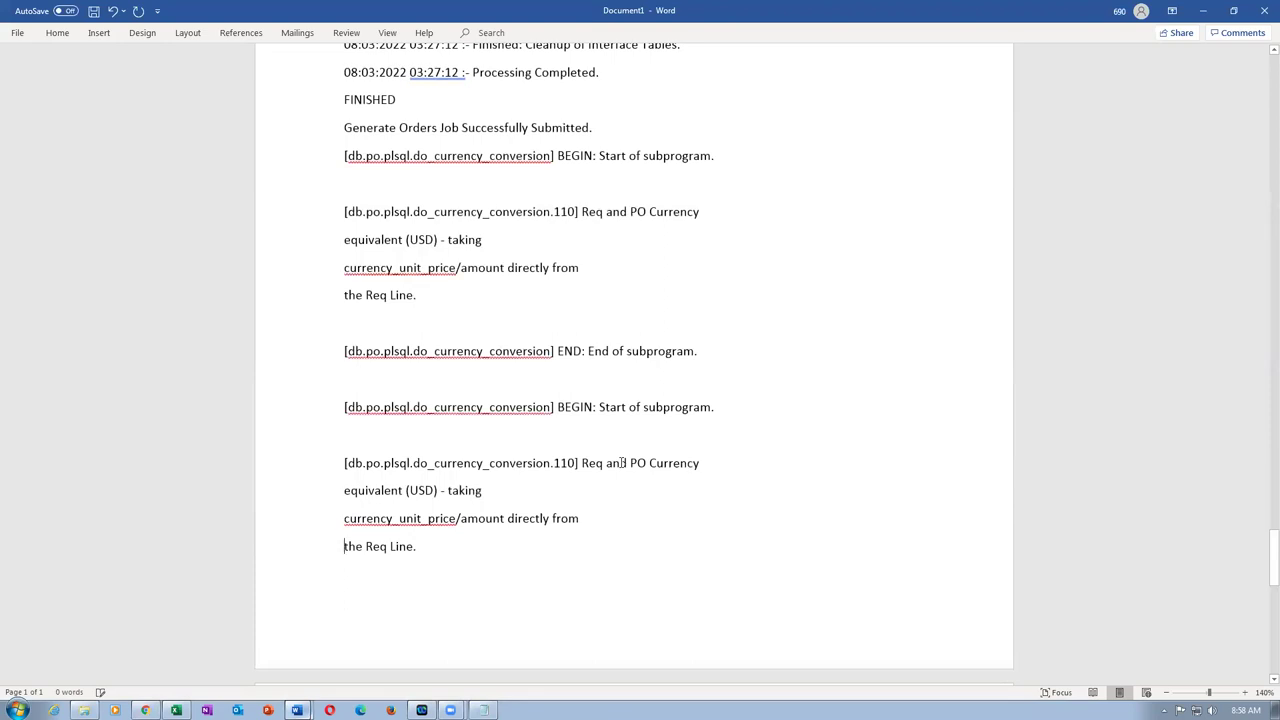
pyautogui.tripleClick(388, 295)
pyautogui.click(577, 368)
pyautogui.scroll(3, 578, 373)
pyautogui.scroll(3, 578, 373)
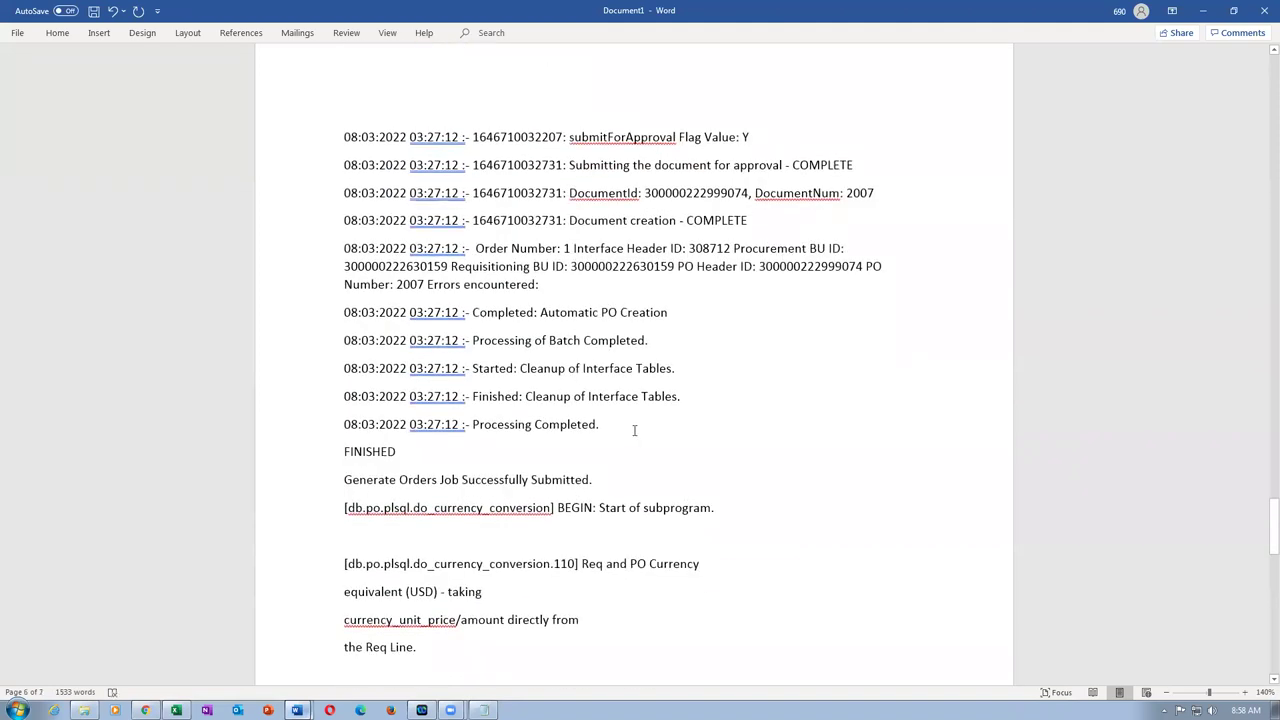
pyautogui.moveTo(562, 313); pyautogui.dragTo(672, 322)
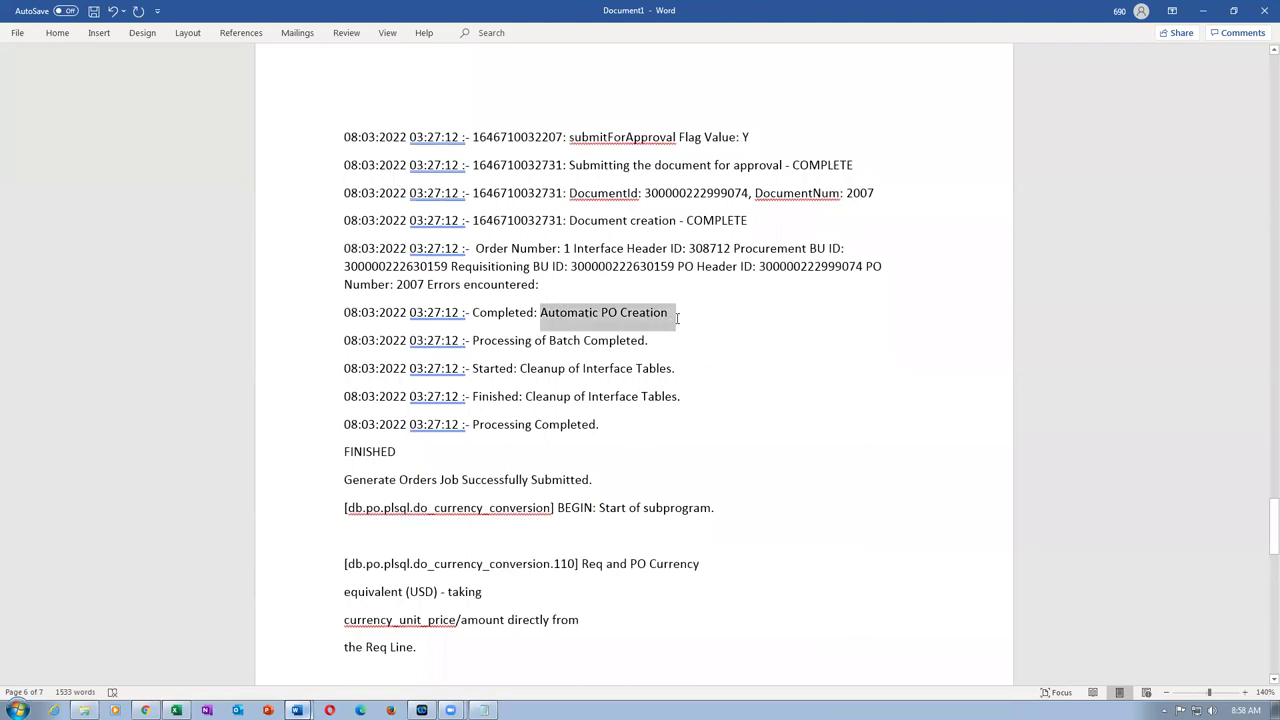
pyautogui.moveTo(500, 264); pyautogui.dragTo(540, 288)
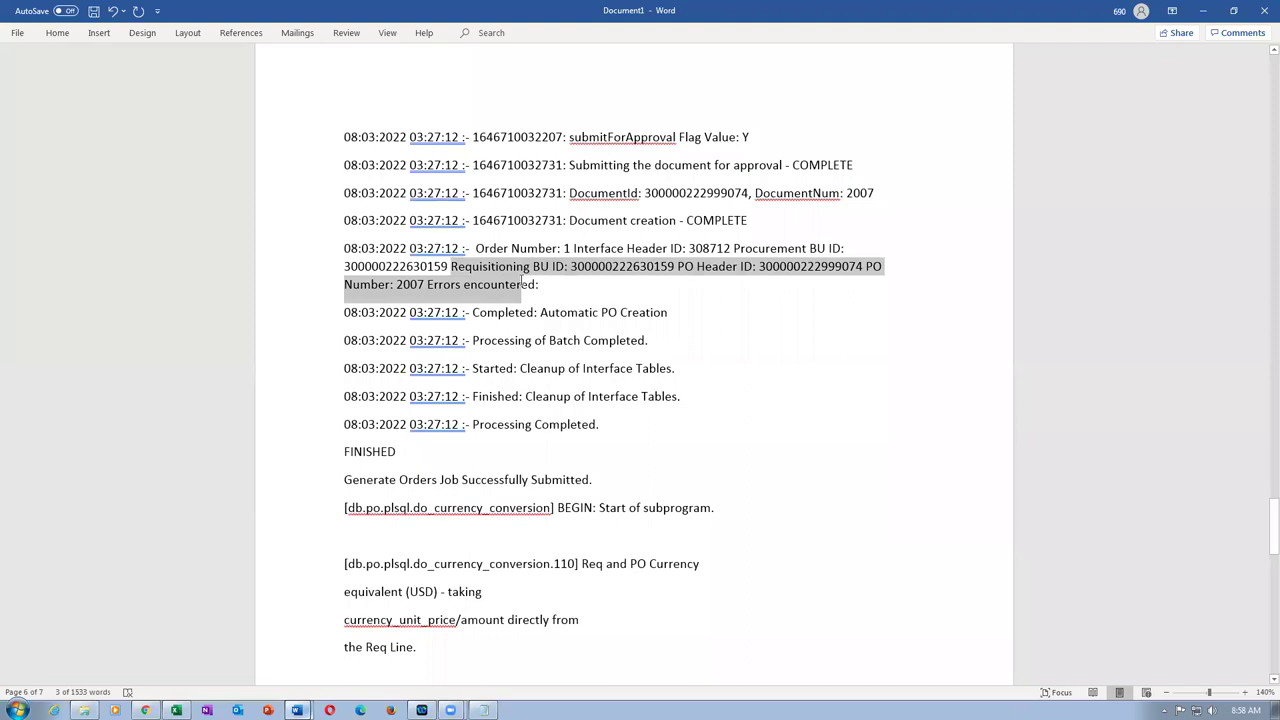
pyautogui.click(506, 313)
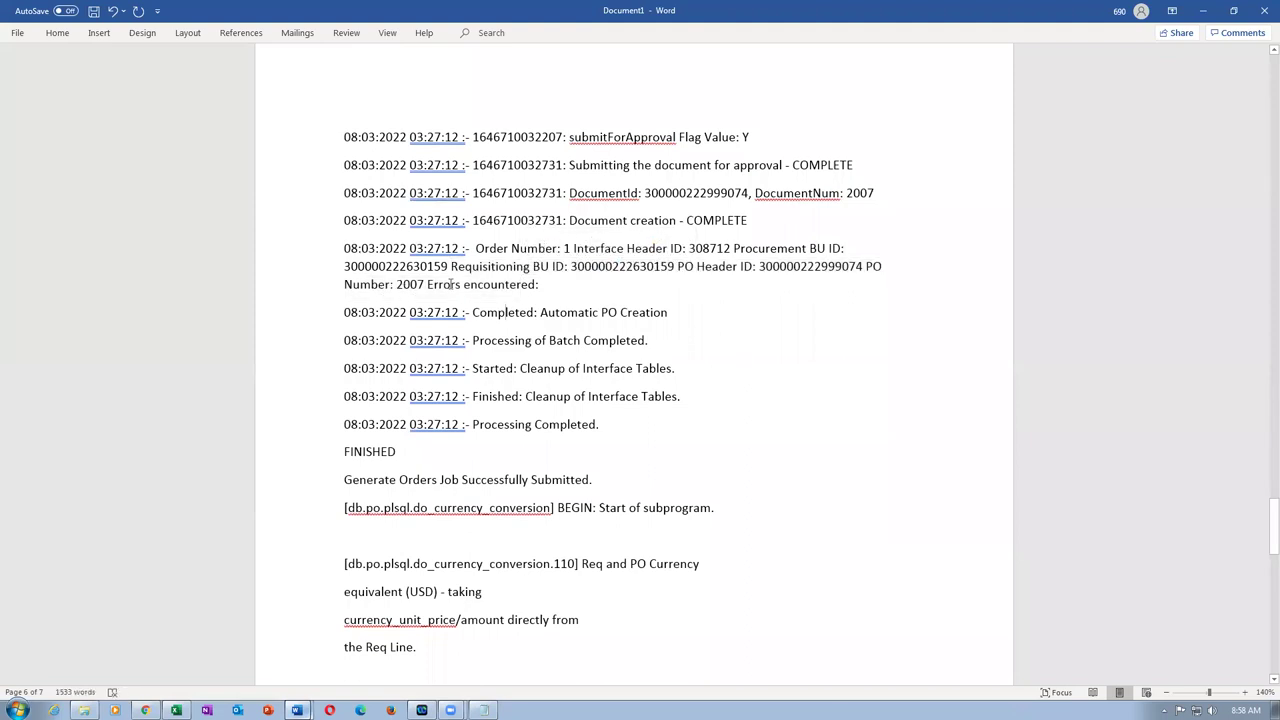
pyautogui.moveTo(407, 285); pyautogui.dragTo(537, 286)
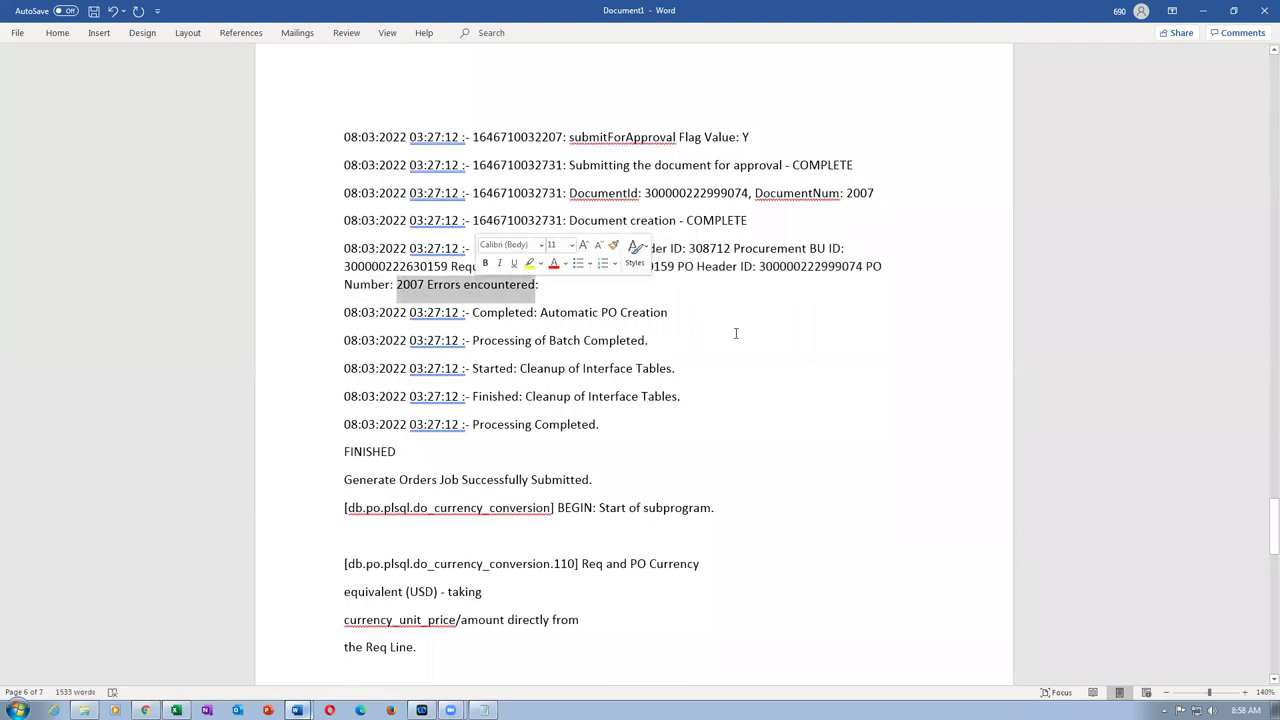
pyautogui.click(690, 370)
# - Review the document creation, grouping and requisition line entries of the pasted log, working back to its beginning
pyautogui.scroll(10, 719, 339)
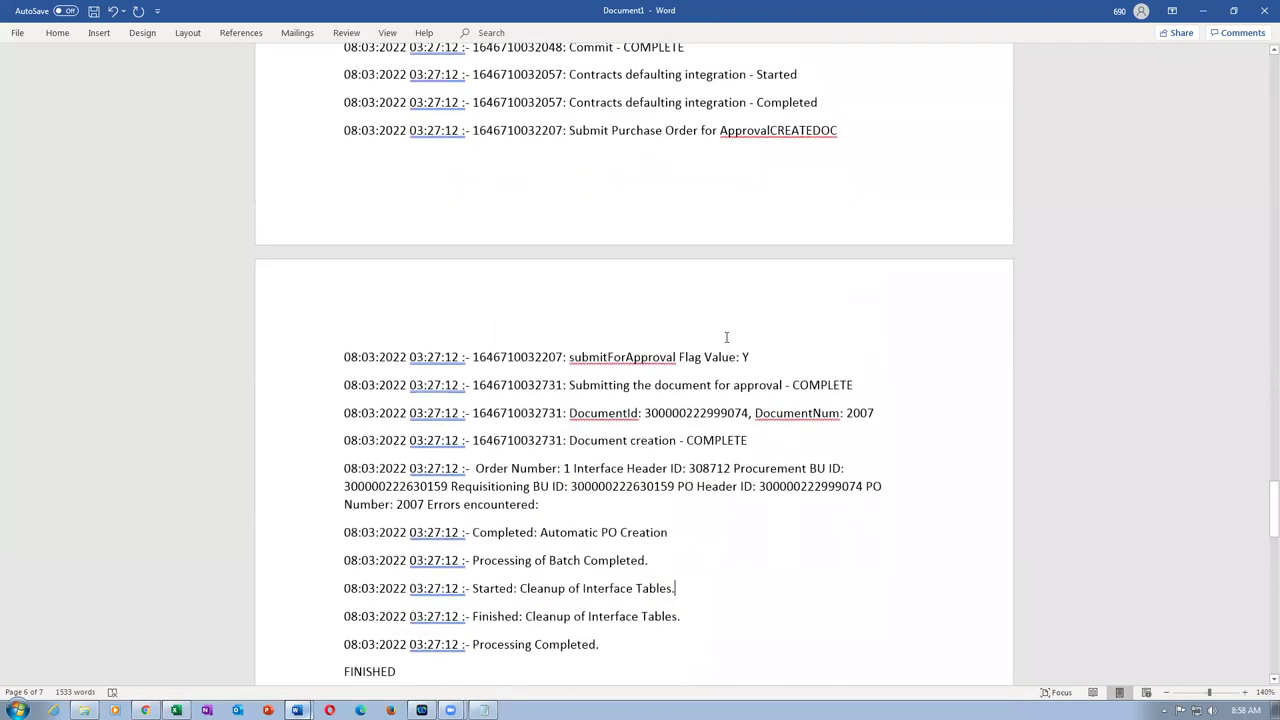
pyautogui.scroll(5, 733, 335)
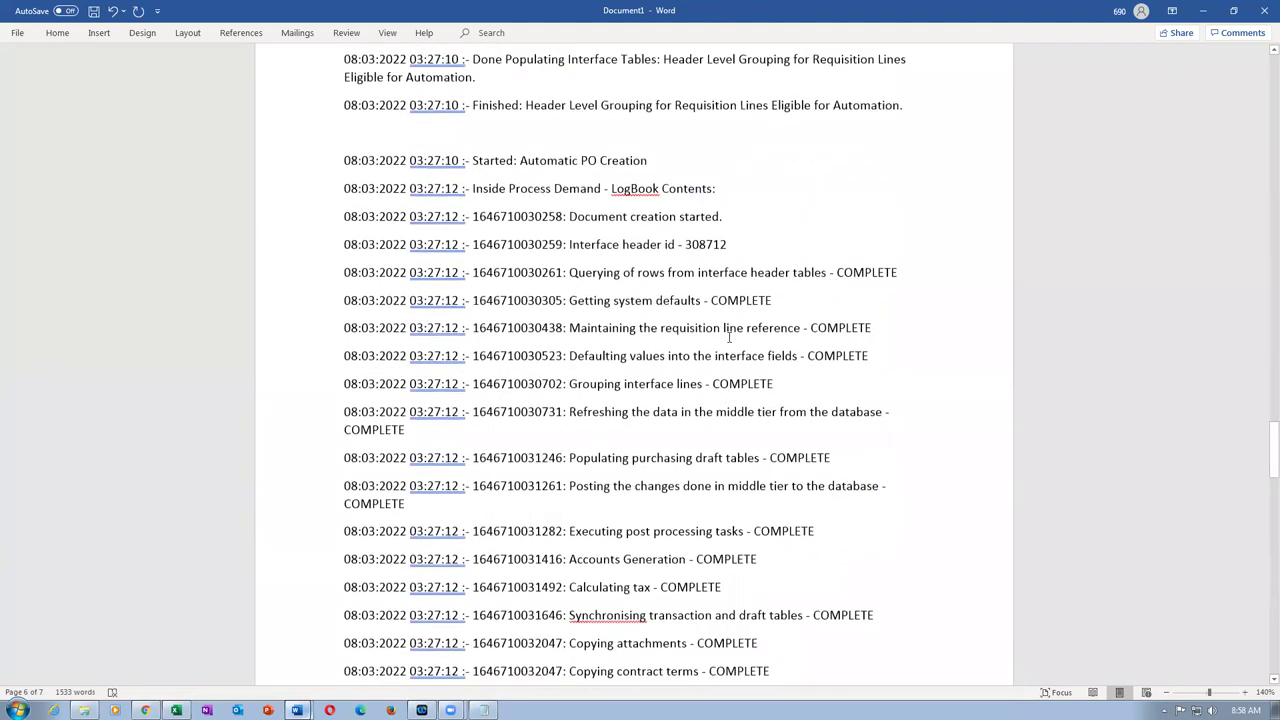
pyautogui.scroll(5, 746, 329)
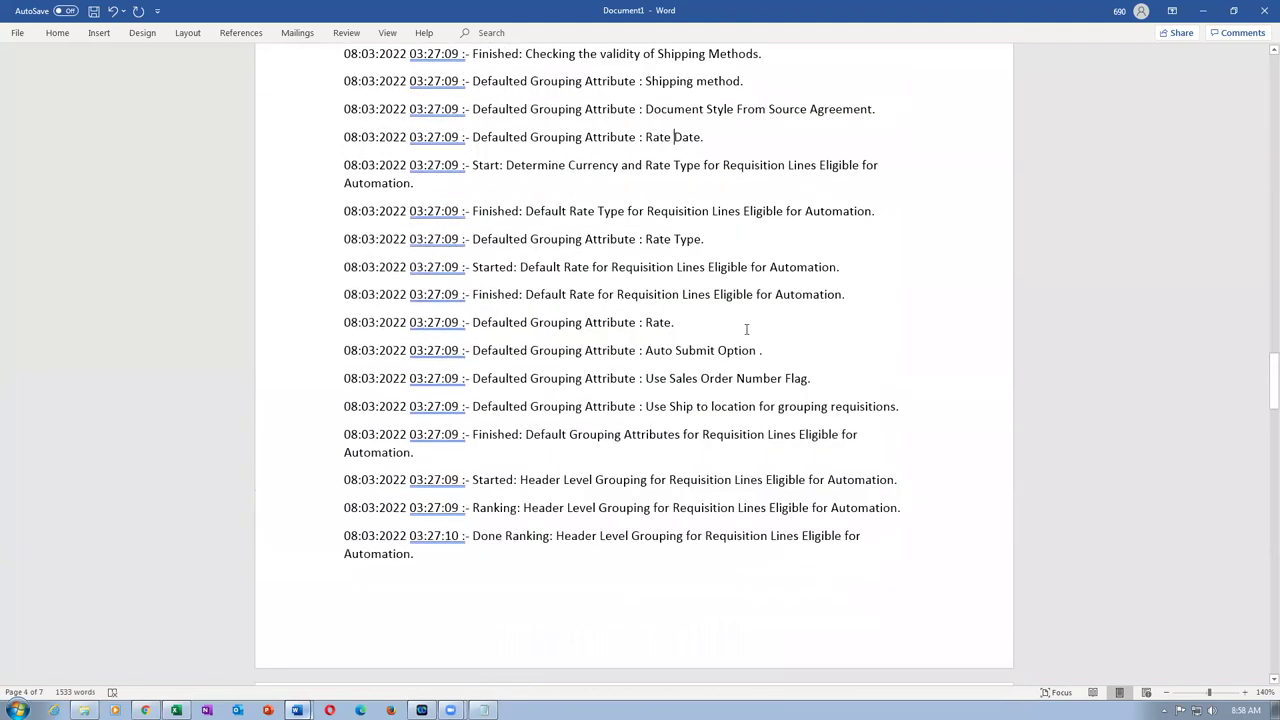
pyautogui.scroll(10, 746, 329)
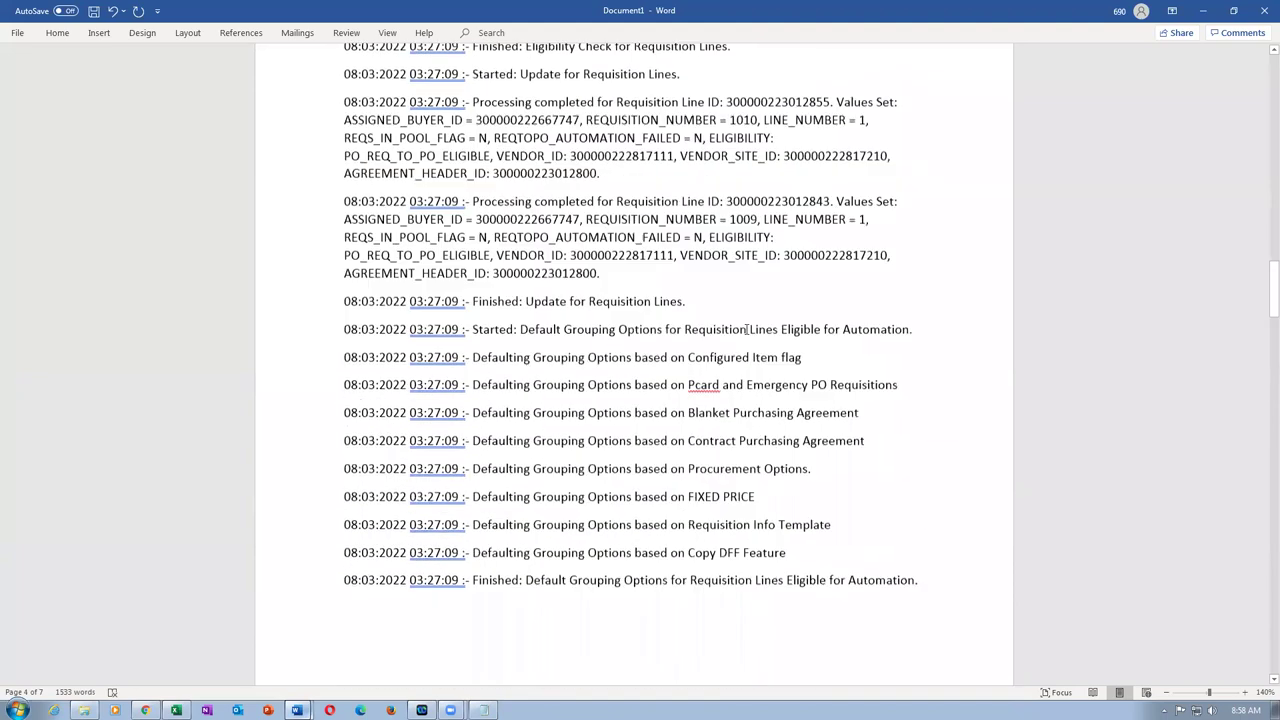
pyautogui.hotkey('ctrl', 'Home')
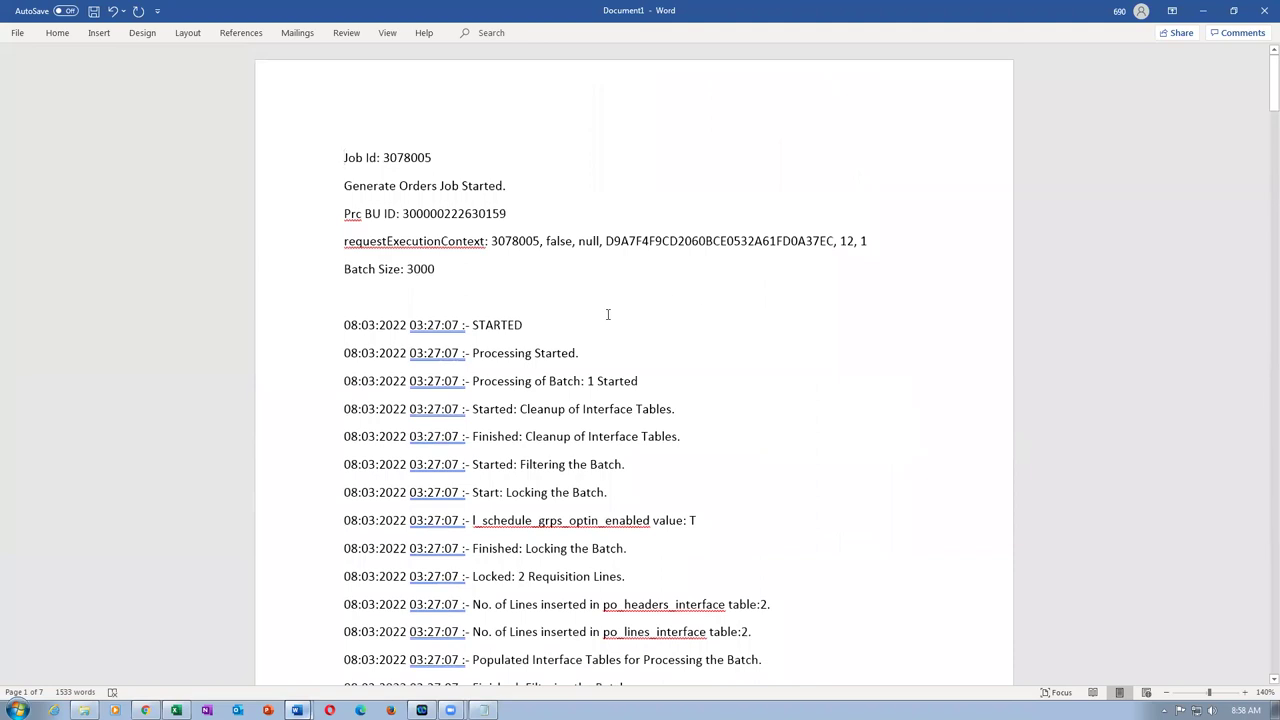
# - Examine the log's batch locking, supplier validation, source agreement validation, automatic document sourcing and buyer determination entries, reading on to the document creation section
pyautogui.scroll(-6, 646, 374)
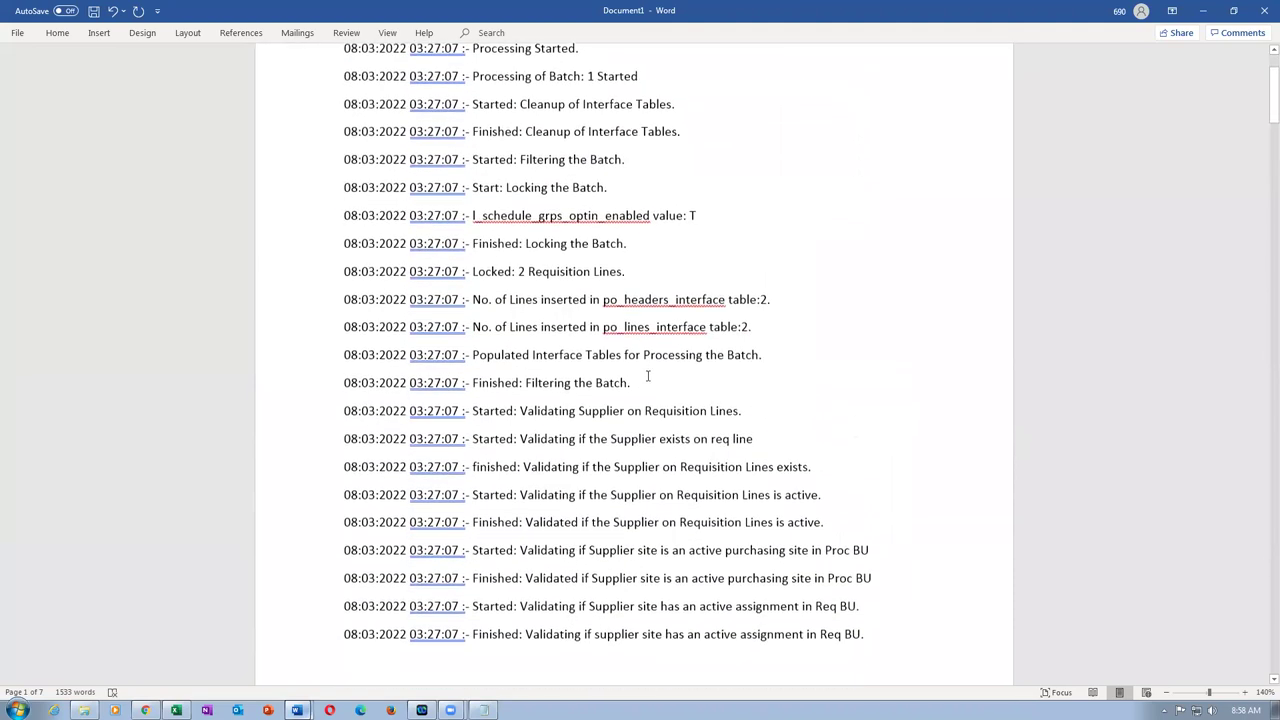
pyautogui.scroll(-3, 648, 376)
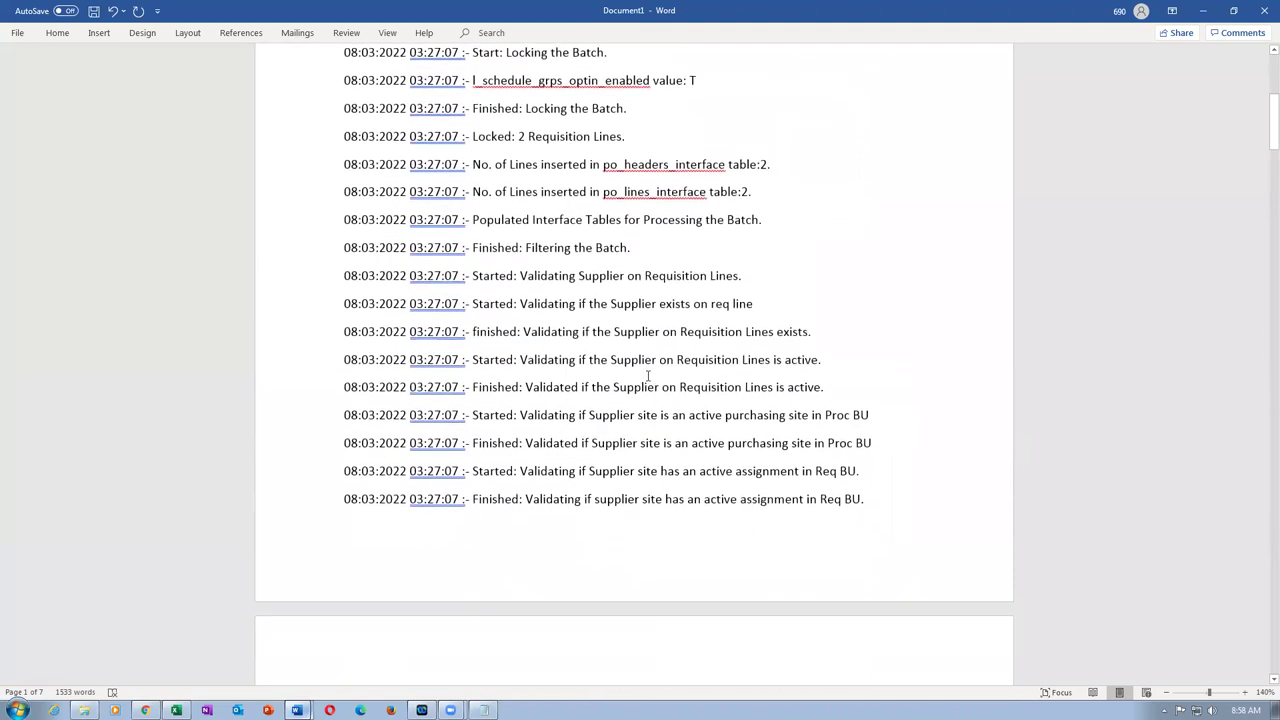
pyautogui.scroll(-6, 648, 376)
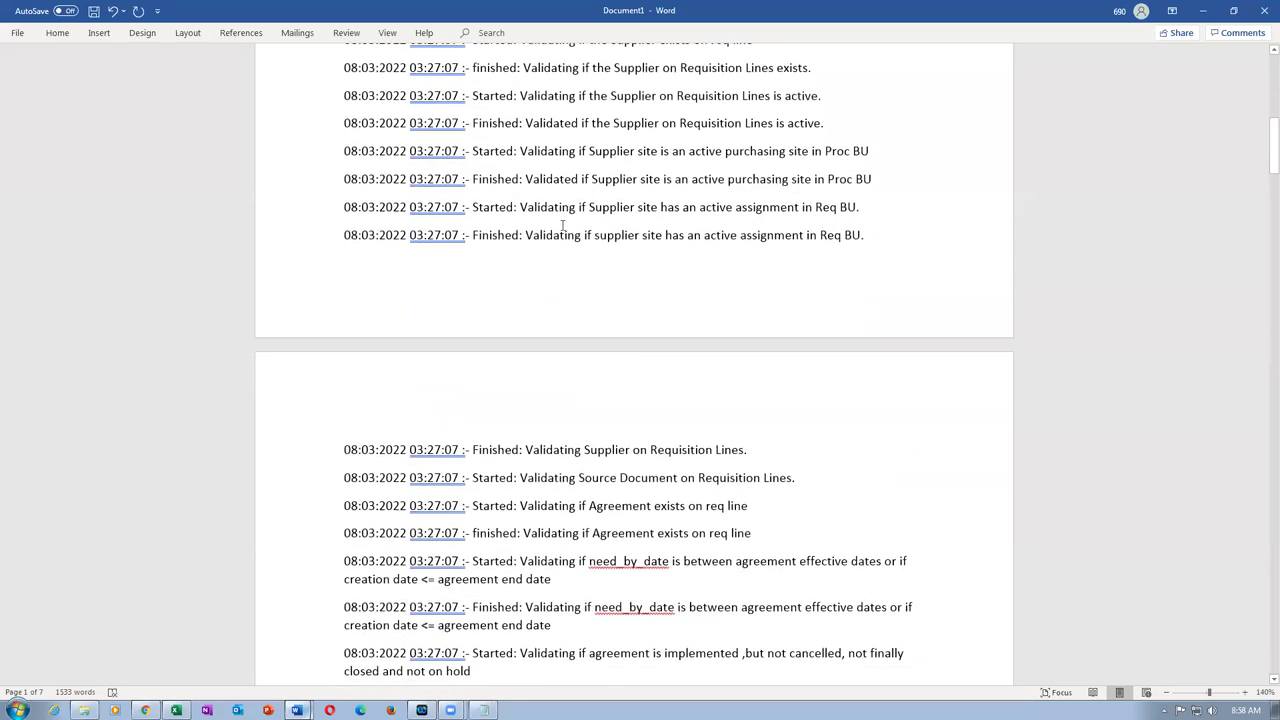
pyautogui.scroll(-8, 528, 551)
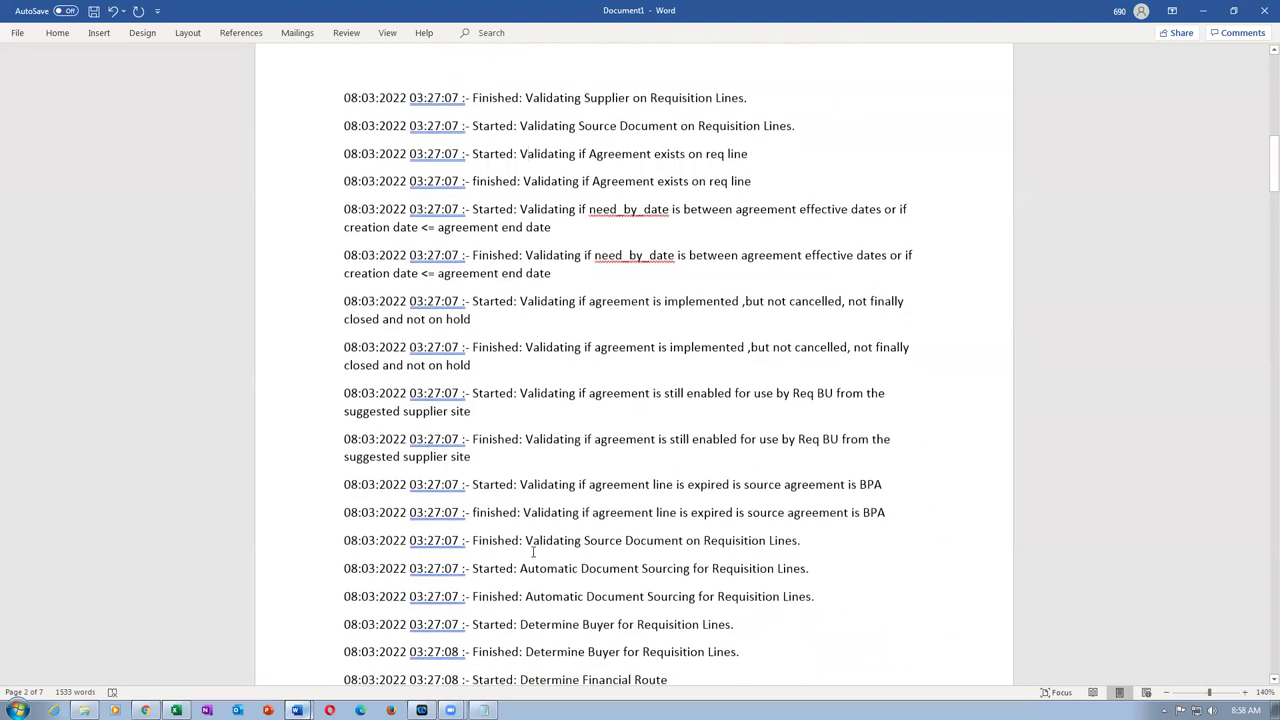
pyautogui.scroll(-2, 533, 551)
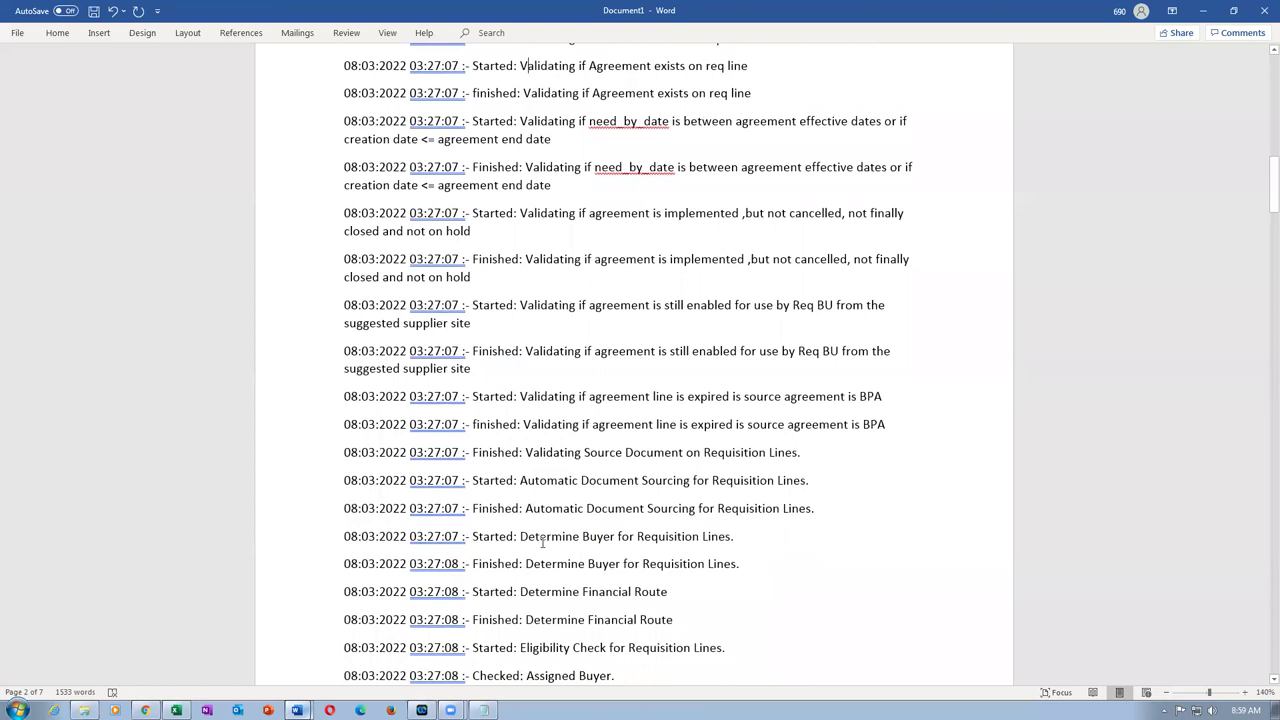
pyautogui.moveTo(535, 480); pyautogui.dragTo(694, 481)
pyautogui.click(603, 563)
pyautogui.scroll(-20, 585, 585)
pyautogui.scroll(-20, 585, 586)
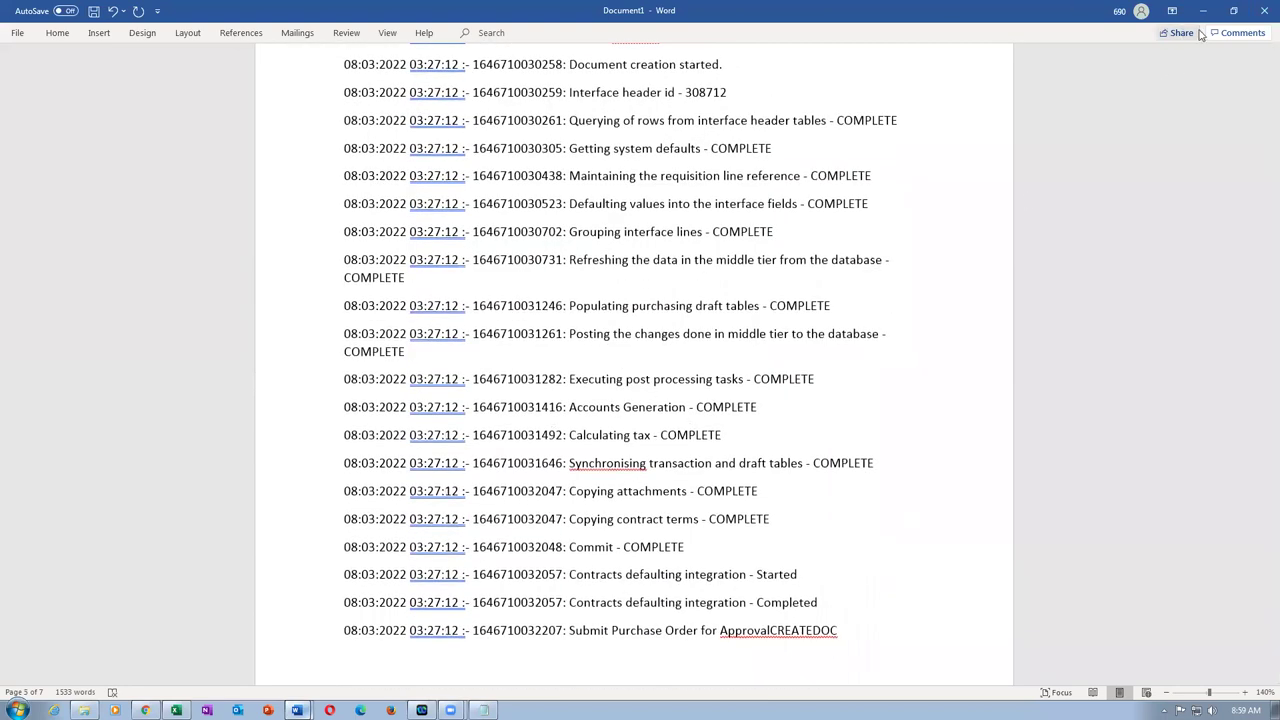
# - Close the pasted log document without saving and leave the browser's downloads page, the log window and the Generate Orders page
pyautogui.click(1262, 10)
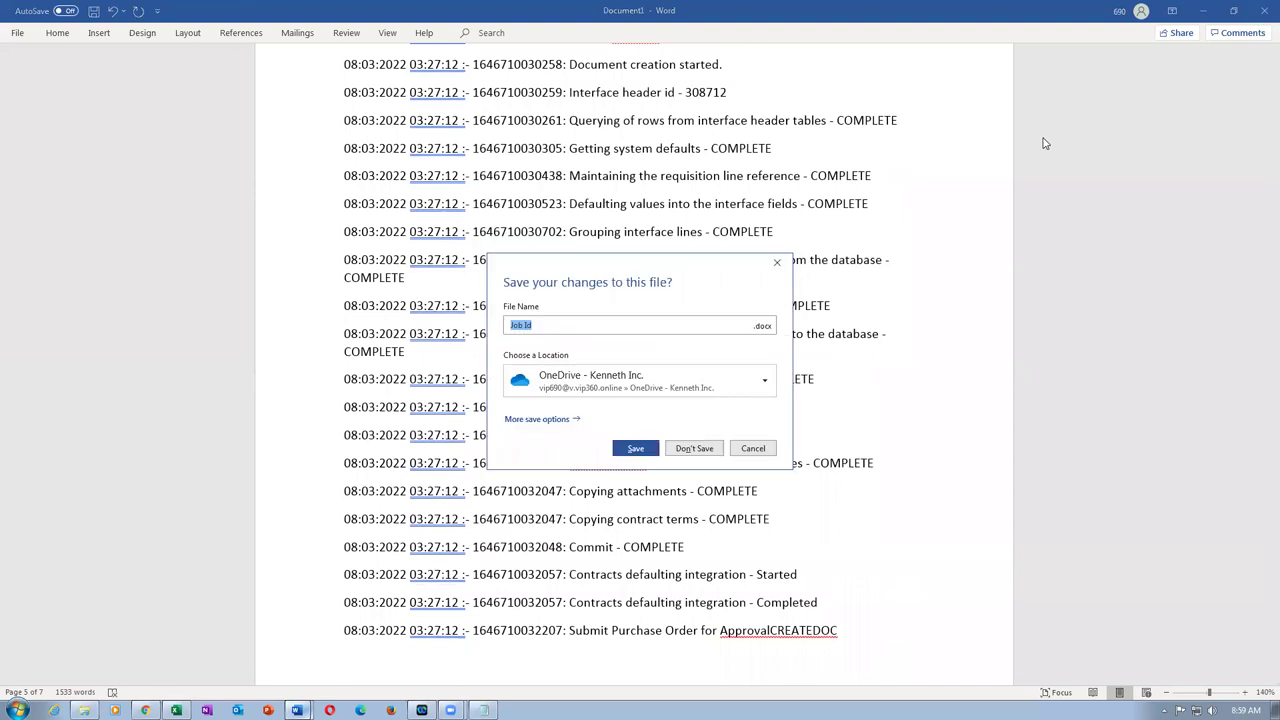
pyautogui.click(686, 449)
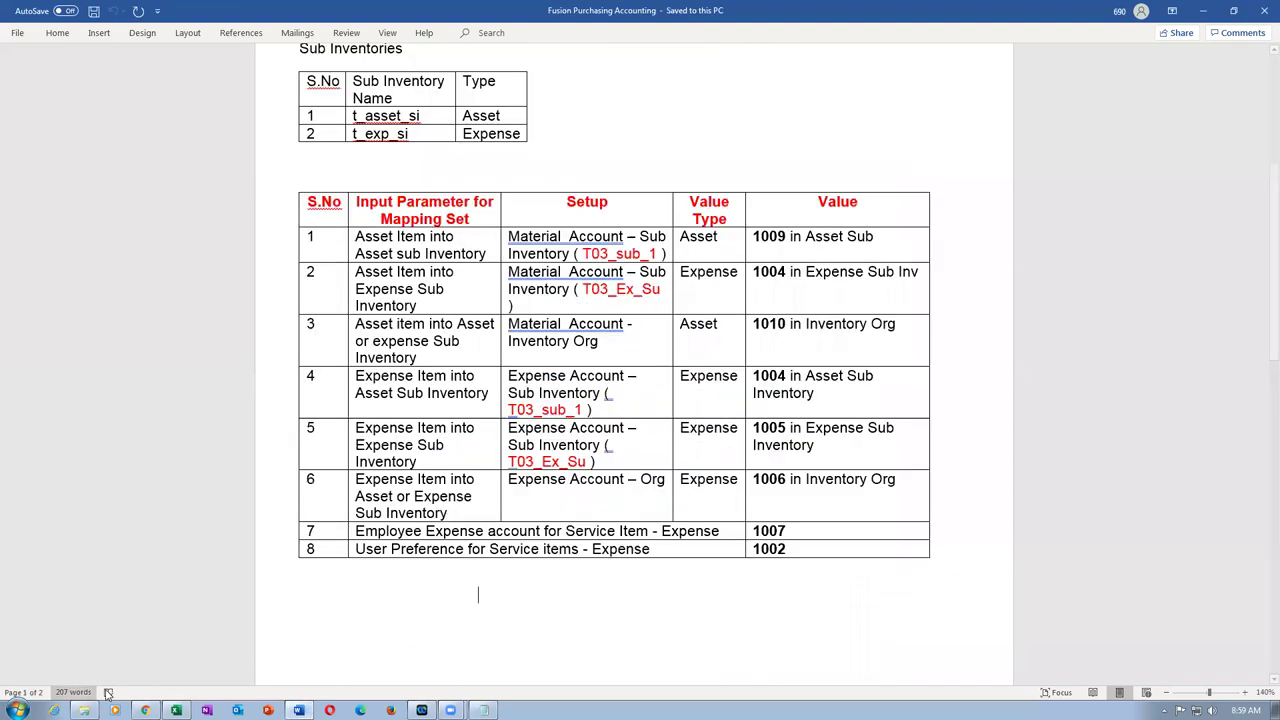
pyautogui.click(145, 710)
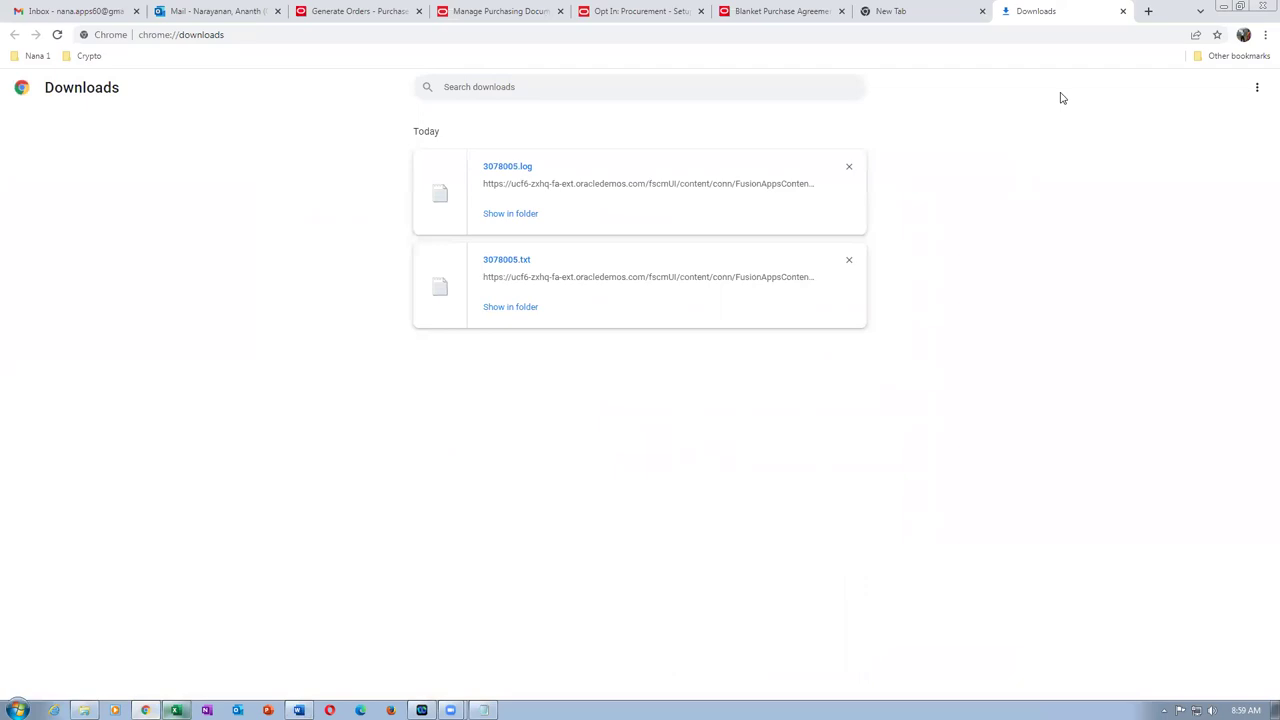
pyautogui.click(1123, 11)
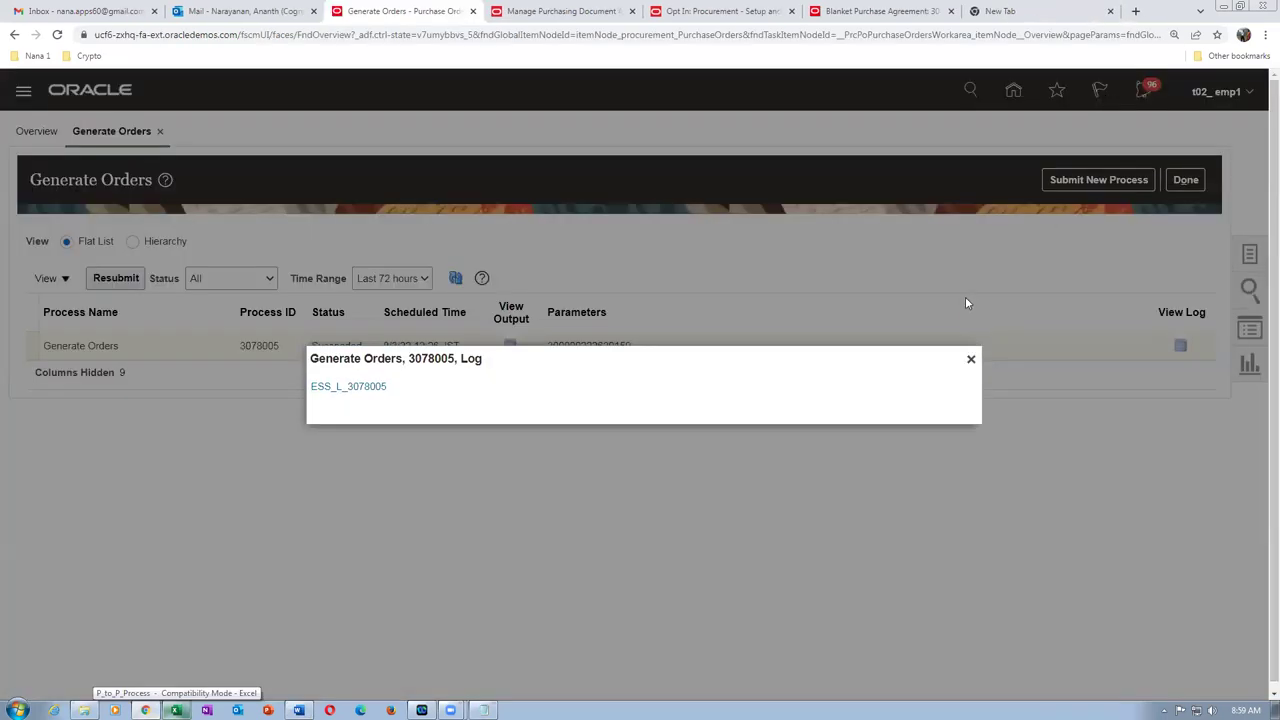
pyautogui.click(970, 359)
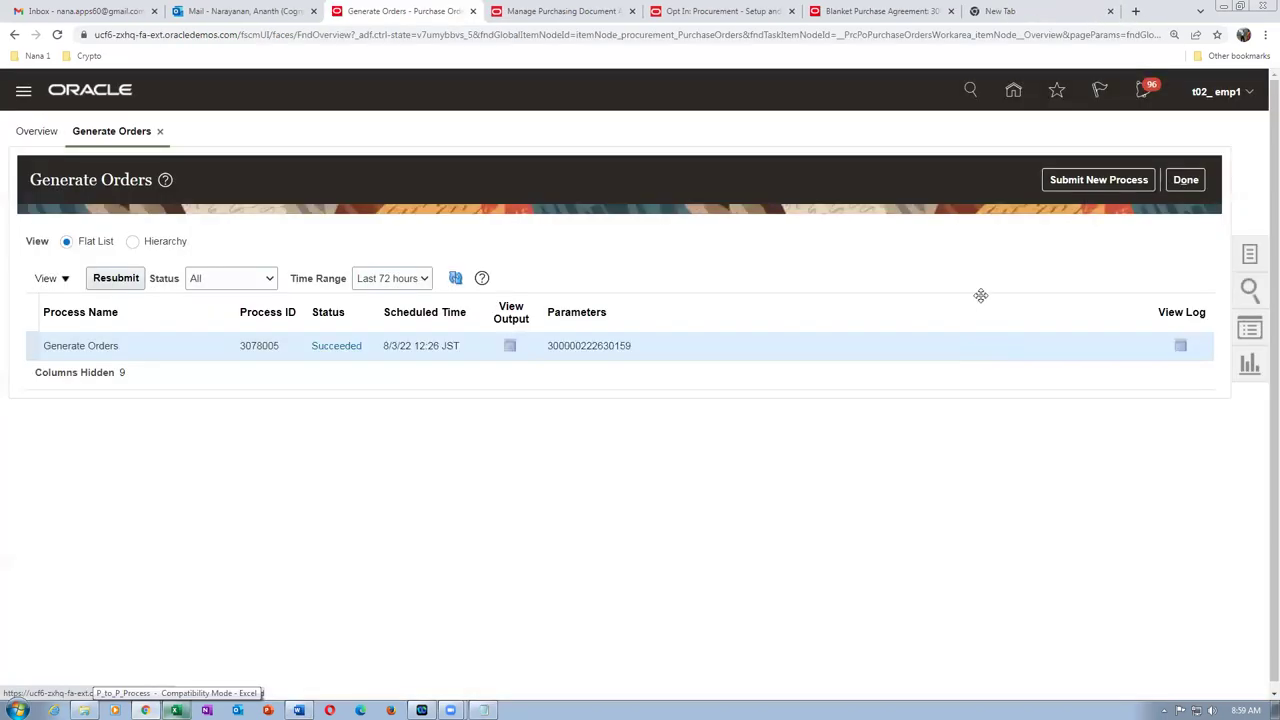
pyautogui.click(1185, 180)
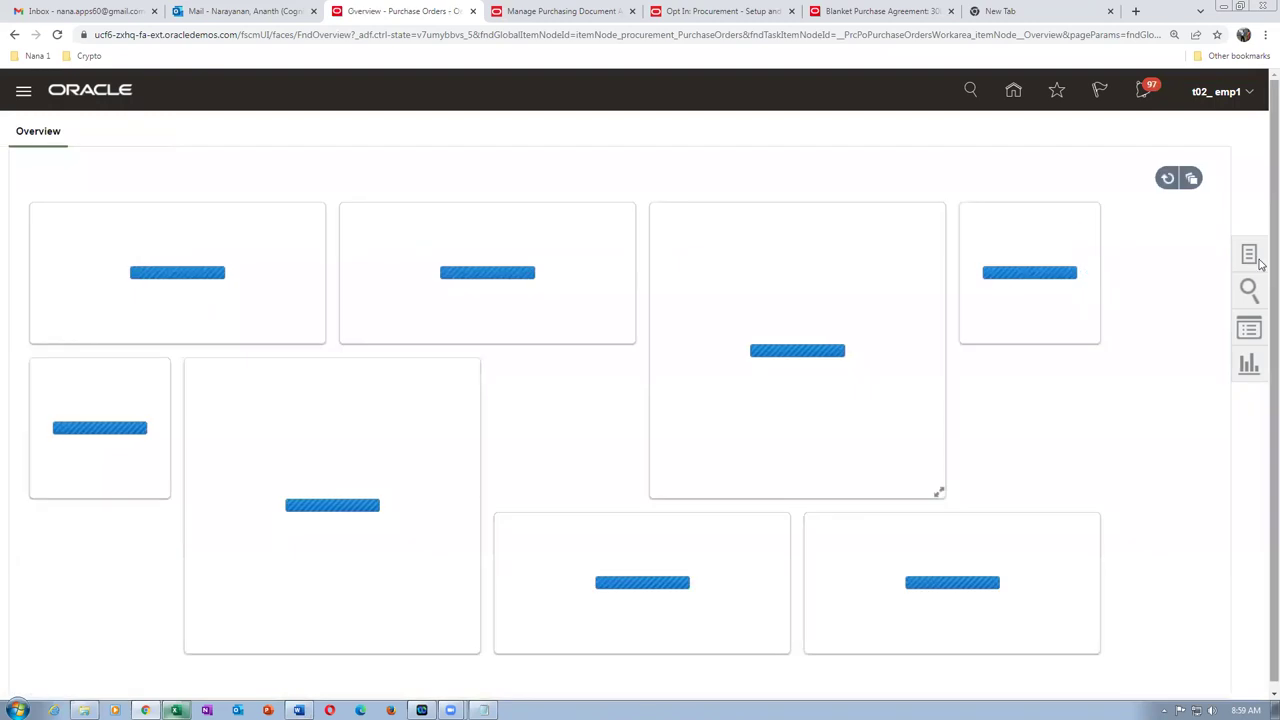
# - Search Manage Orders with the default buyer criteria and open the newest purchase order to examine its header and line
pyautogui.click(1256, 261)
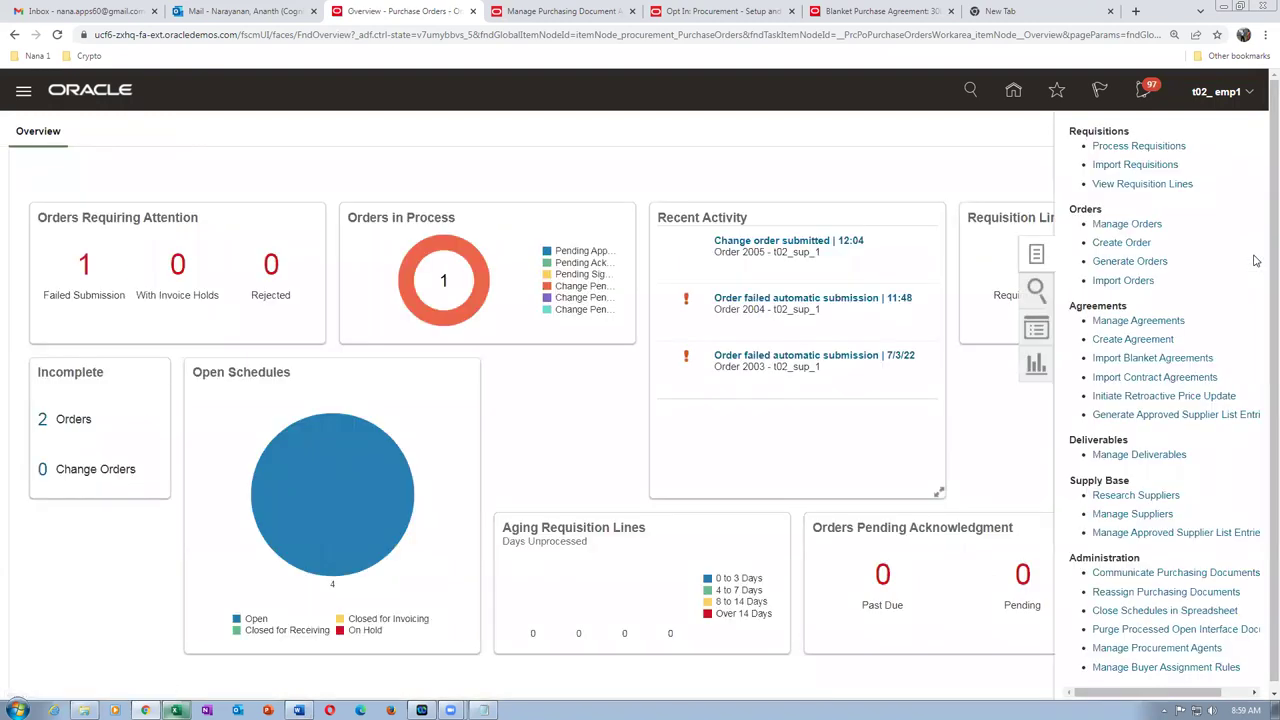
pyautogui.click(1100, 223)
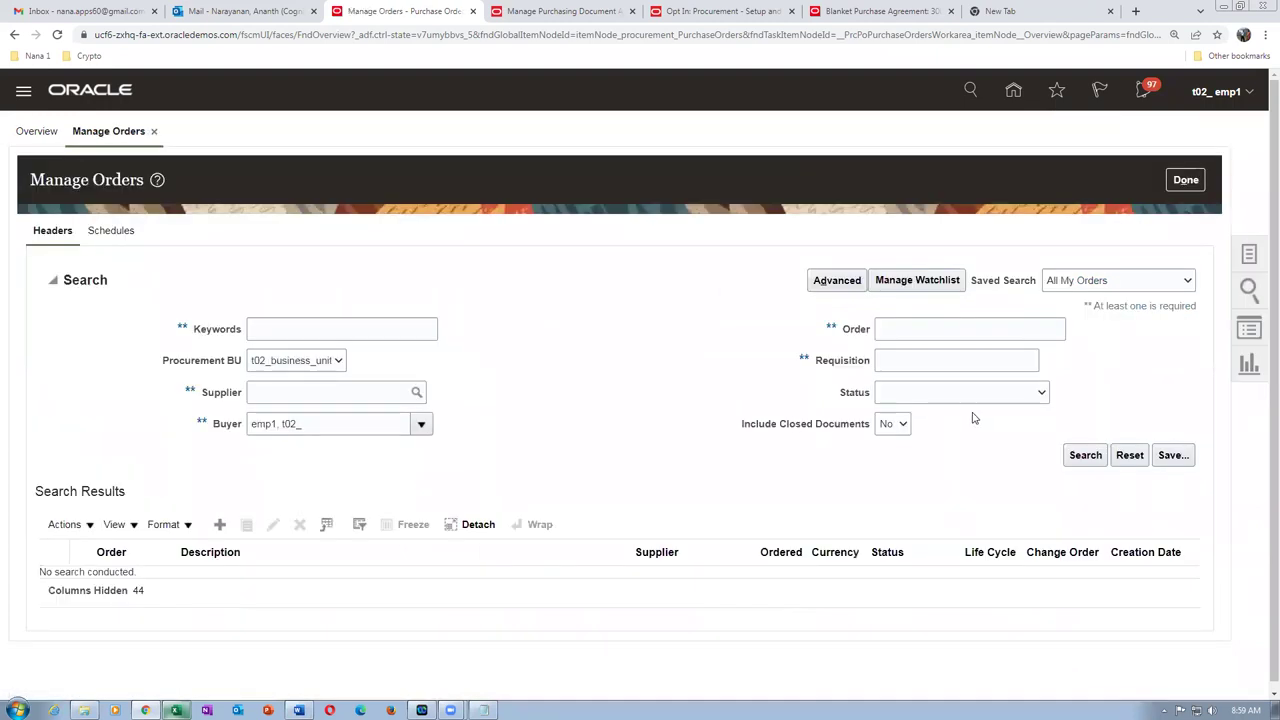
pyautogui.click(1076, 455)
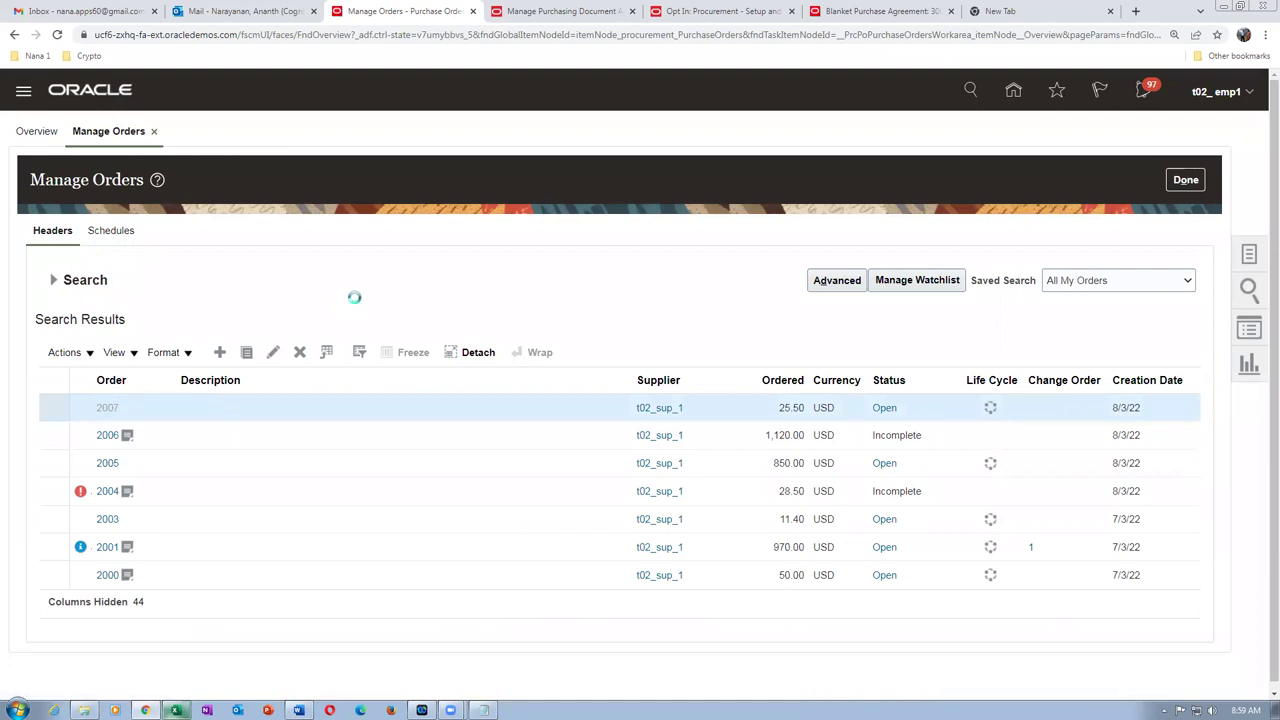
pyautogui.scroll(-3, 353, 305)
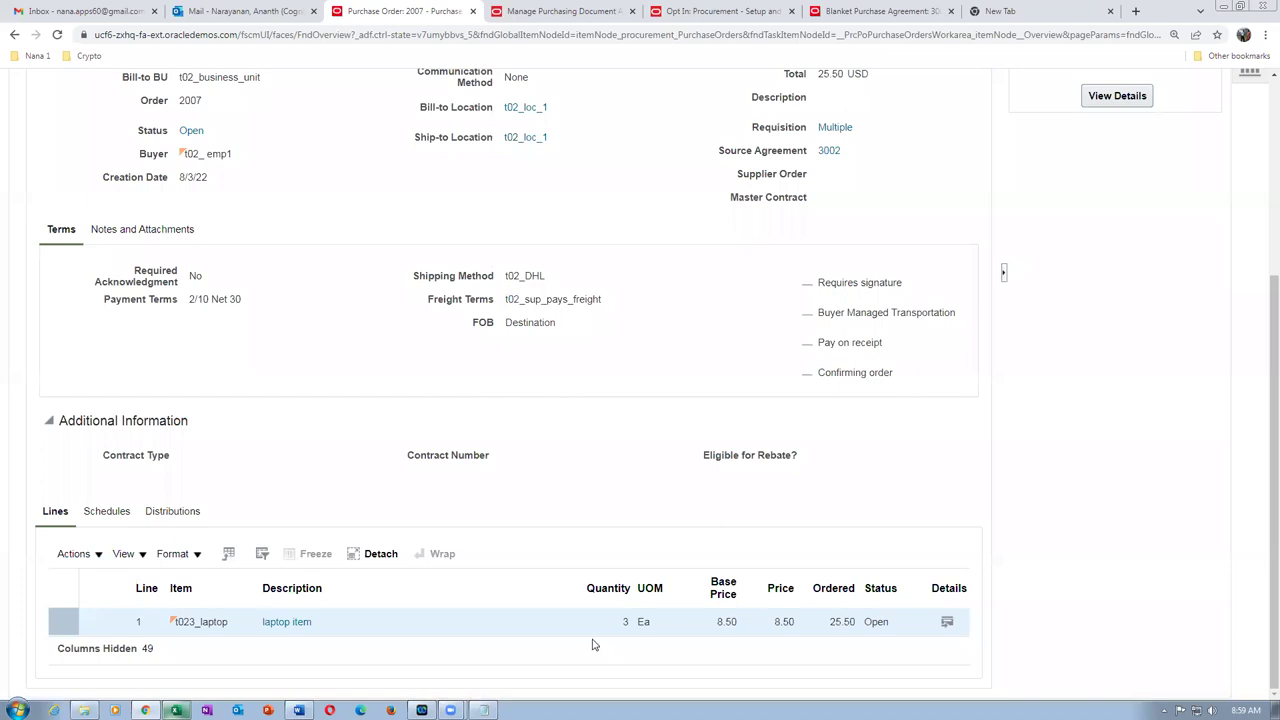
# - View the purchase order's distributions and examine the delivery, requisition and billing details of the quantity 1 laptop distribution
pyautogui.click(172, 514)
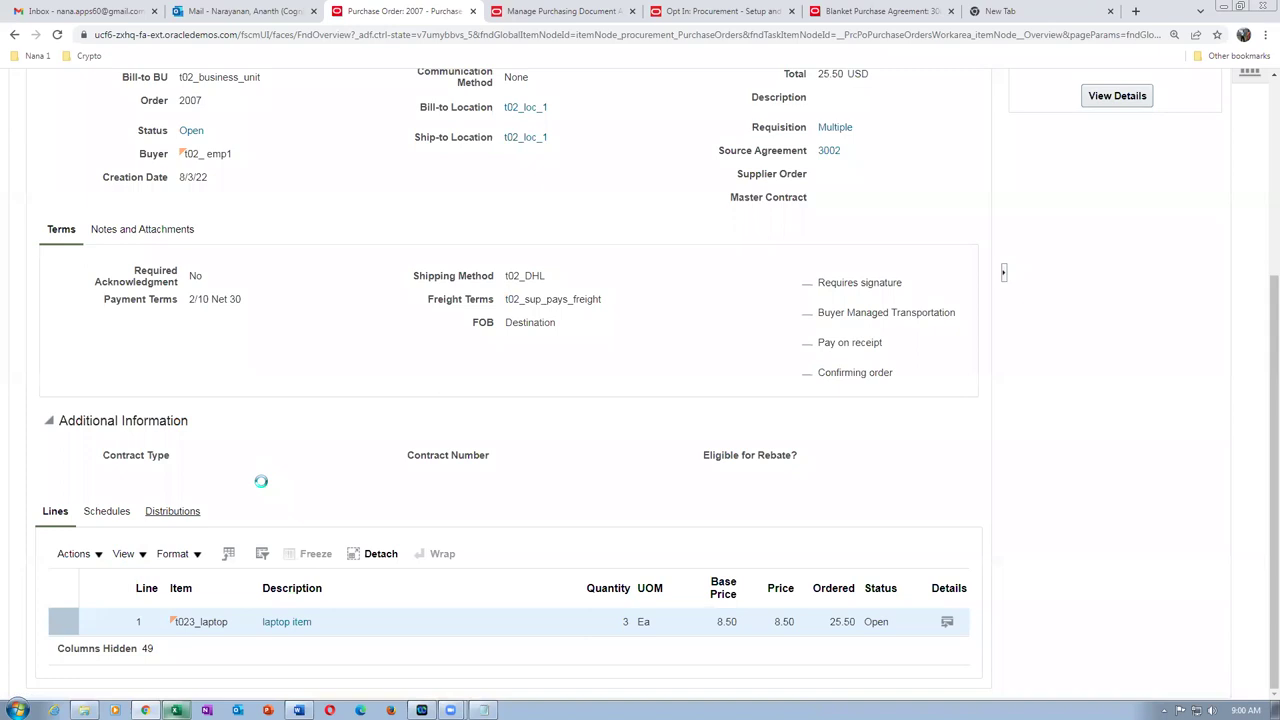
pyautogui.scroll(-1, 262, 488)
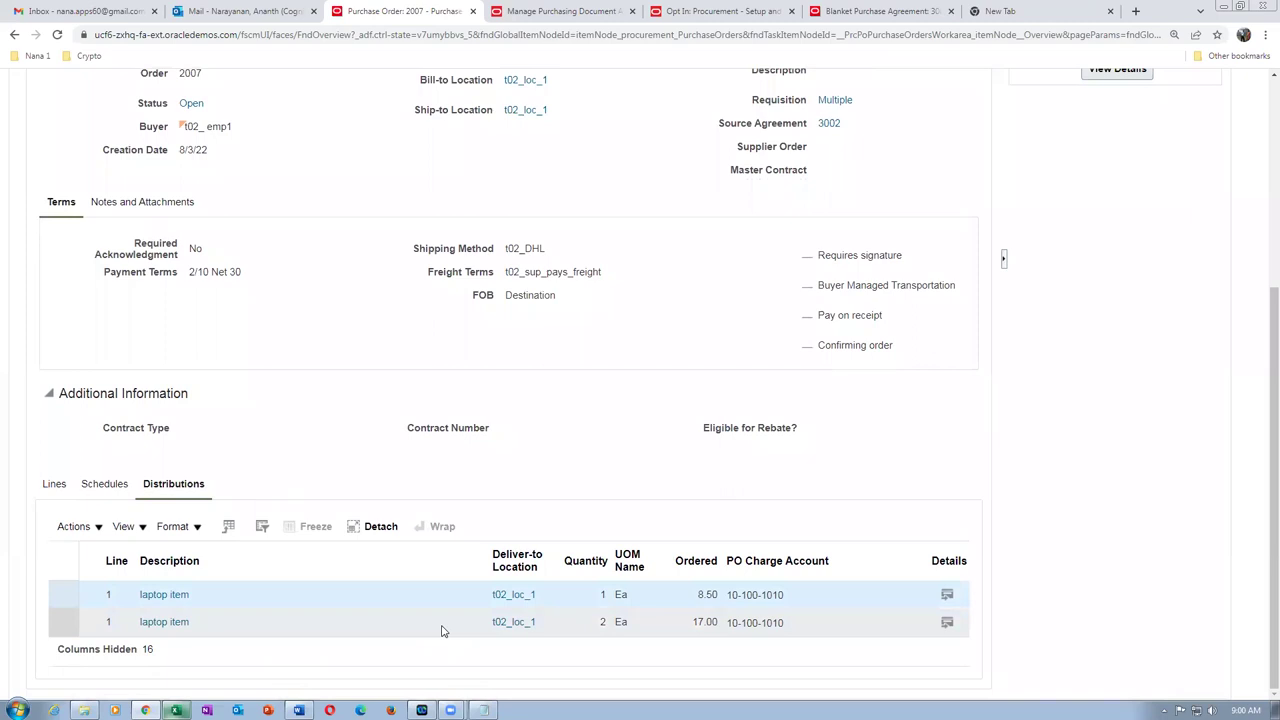
pyautogui.click(947, 597)
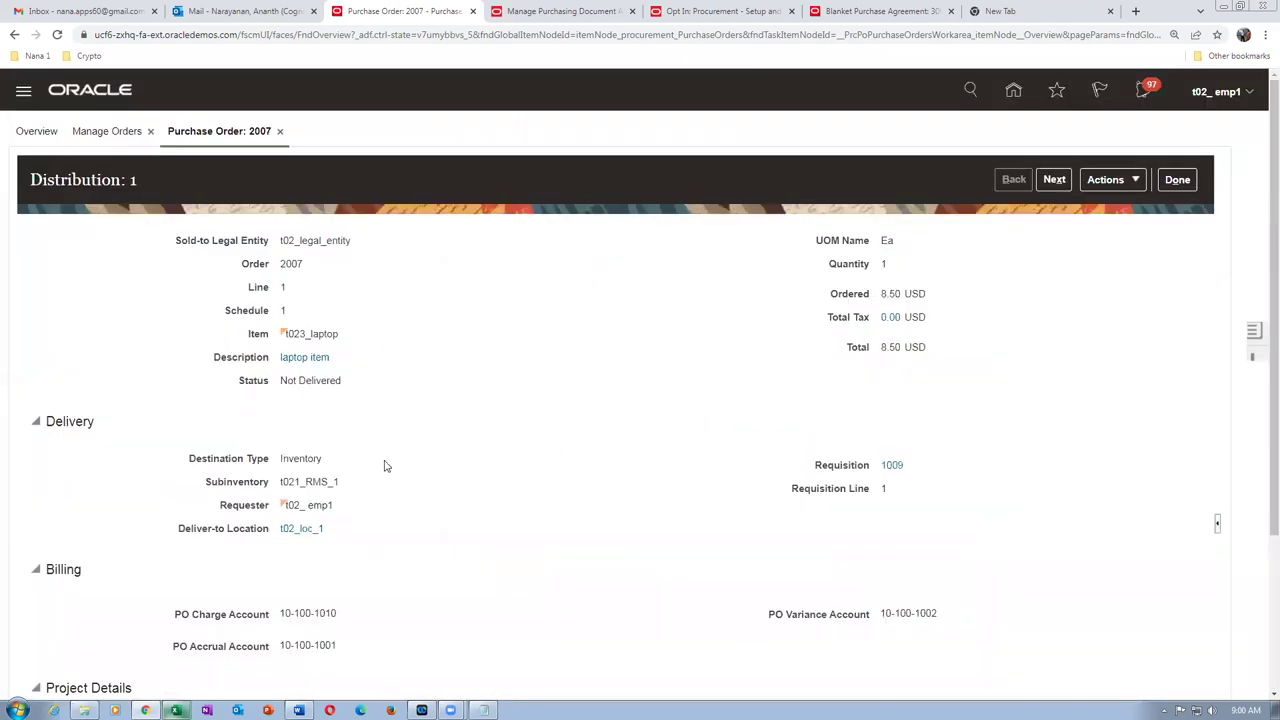
pyautogui.scroll(-1, 428, 466)
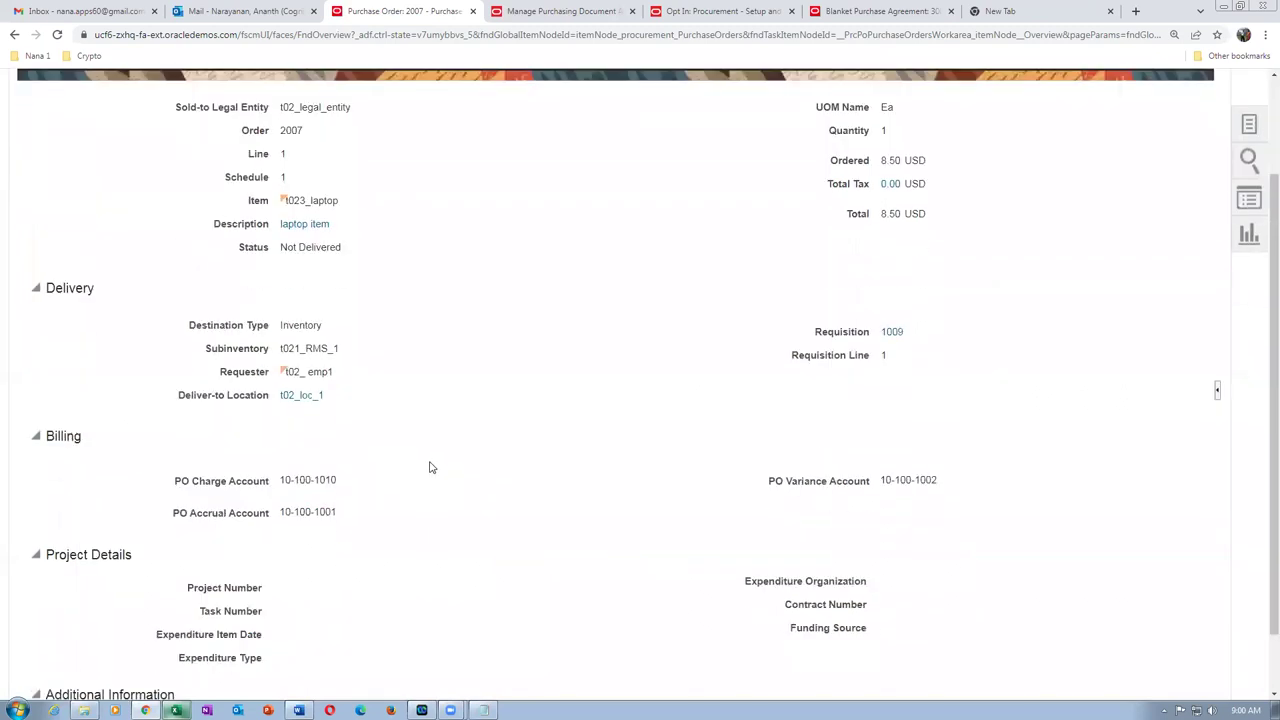
pyautogui.scroll(-1, 430, 470)
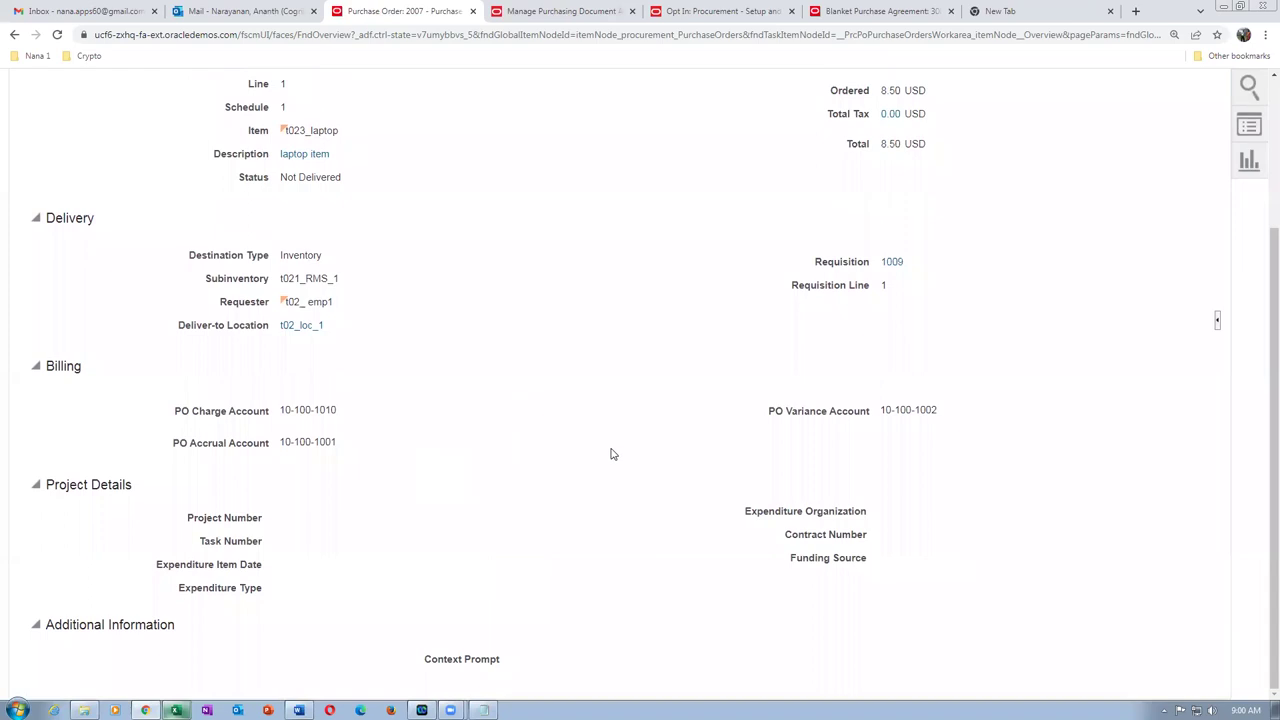
pyautogui.scroll(2, 612, 454)
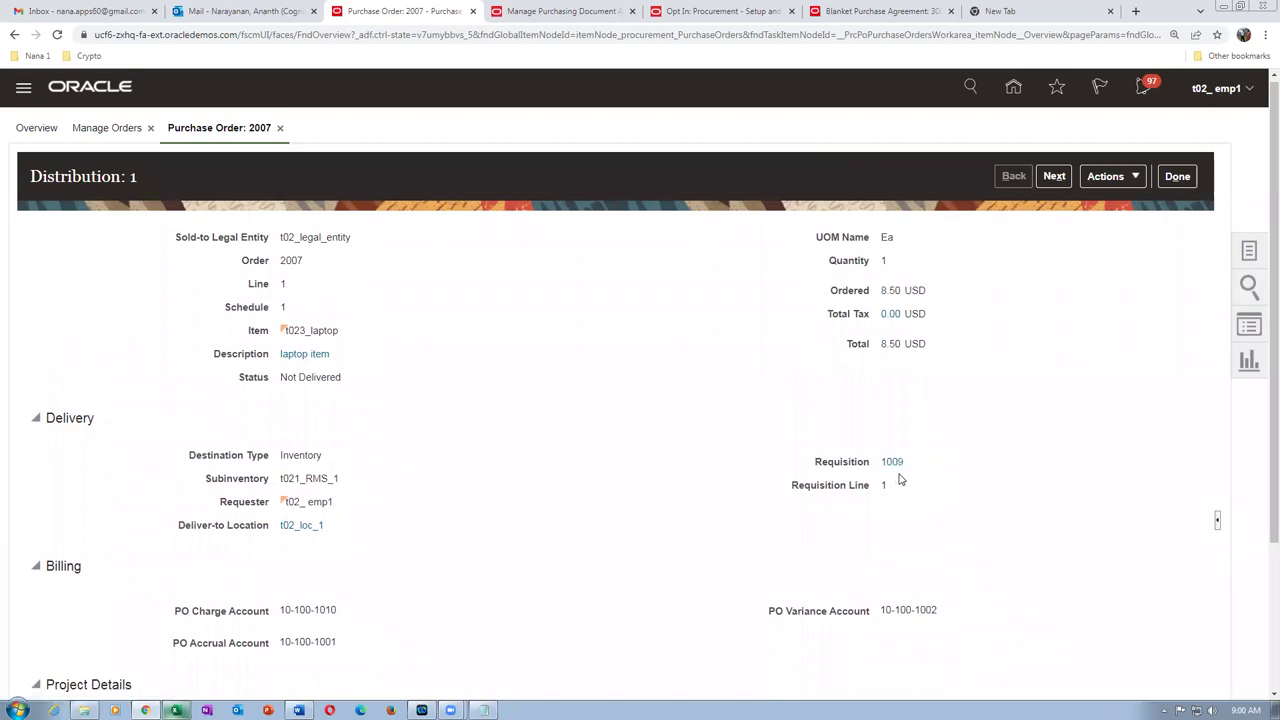
# - Return to the distribution list, check the source requisition of the quantity 2 laptop distribution, and close its details
pyautogui.click(1177, 176)
pyautogui.scroll(-4, 437, 434)
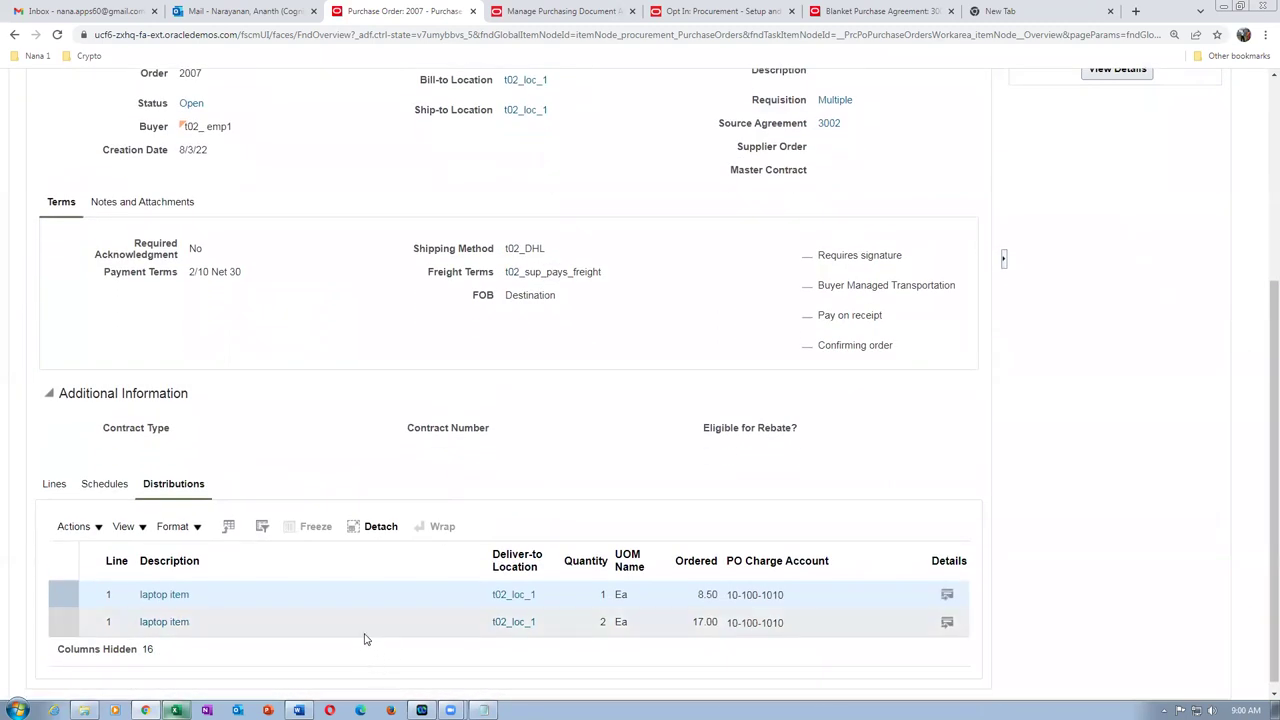
pyautogui.click(364, 632)
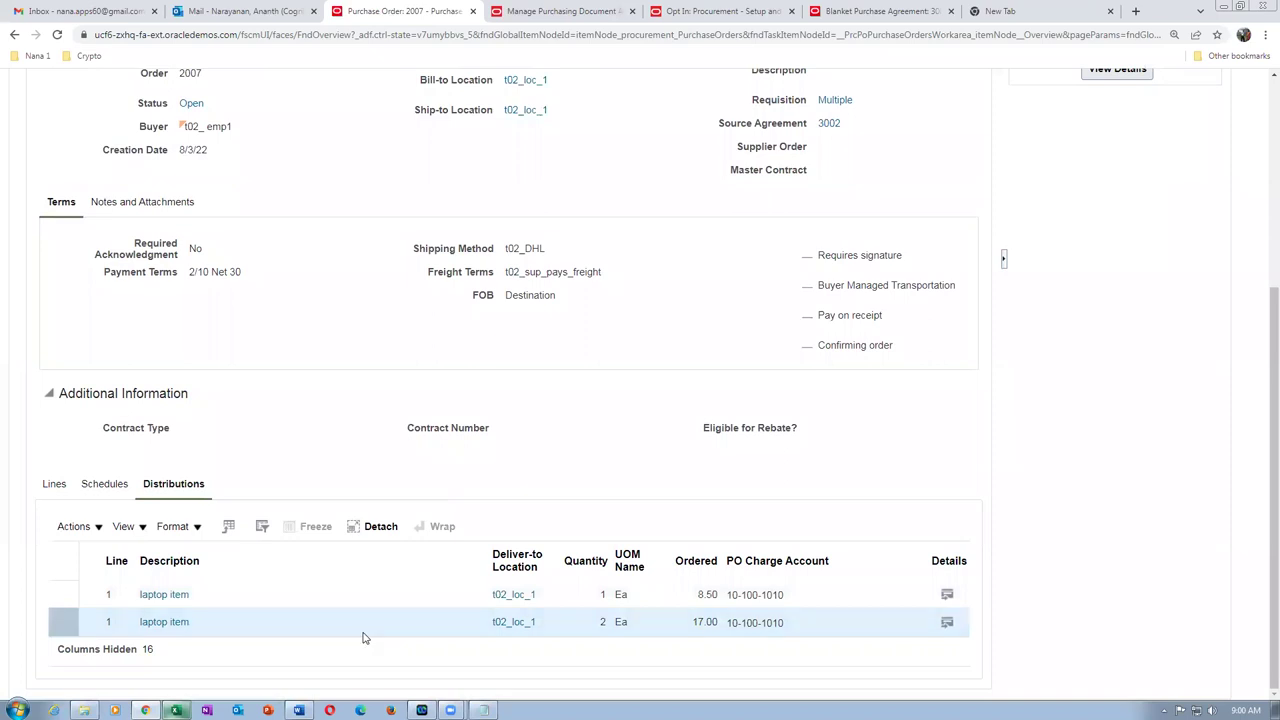
pyautogui.click(947, 622)
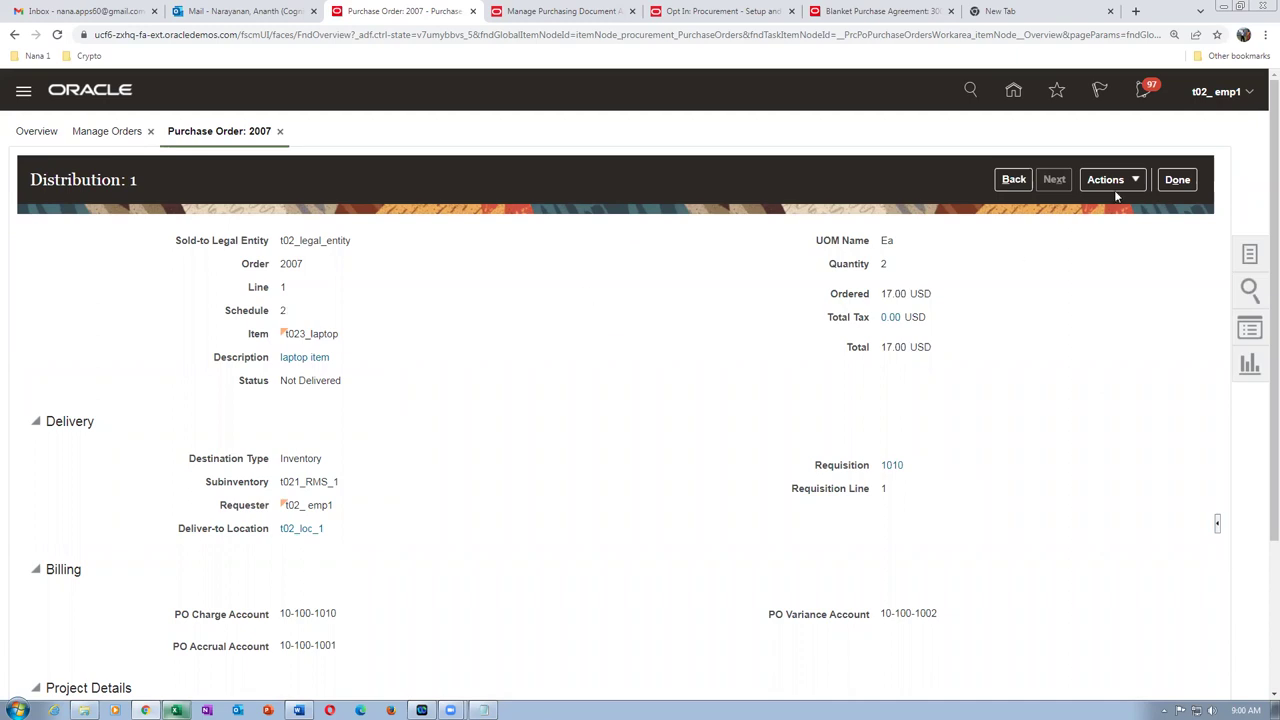
pyautogui.click(1180, 181)
# - Disable the Purchasing feature Consolidate Online Requisitions into Fewer Purchase Orders in the Procurement opt-in setup and finish editing the features
pyautogui.click(724, 12)
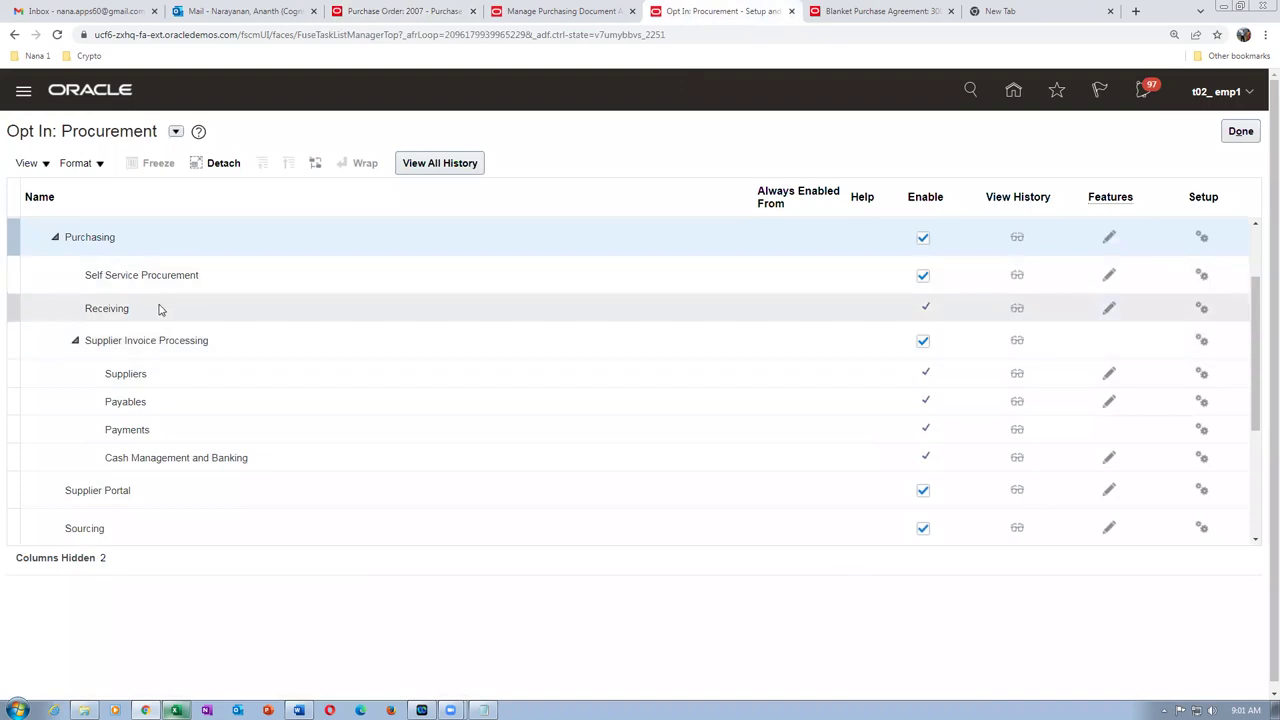
pyautogui.click(1109, 238)
pyautogui.click(850, 301)
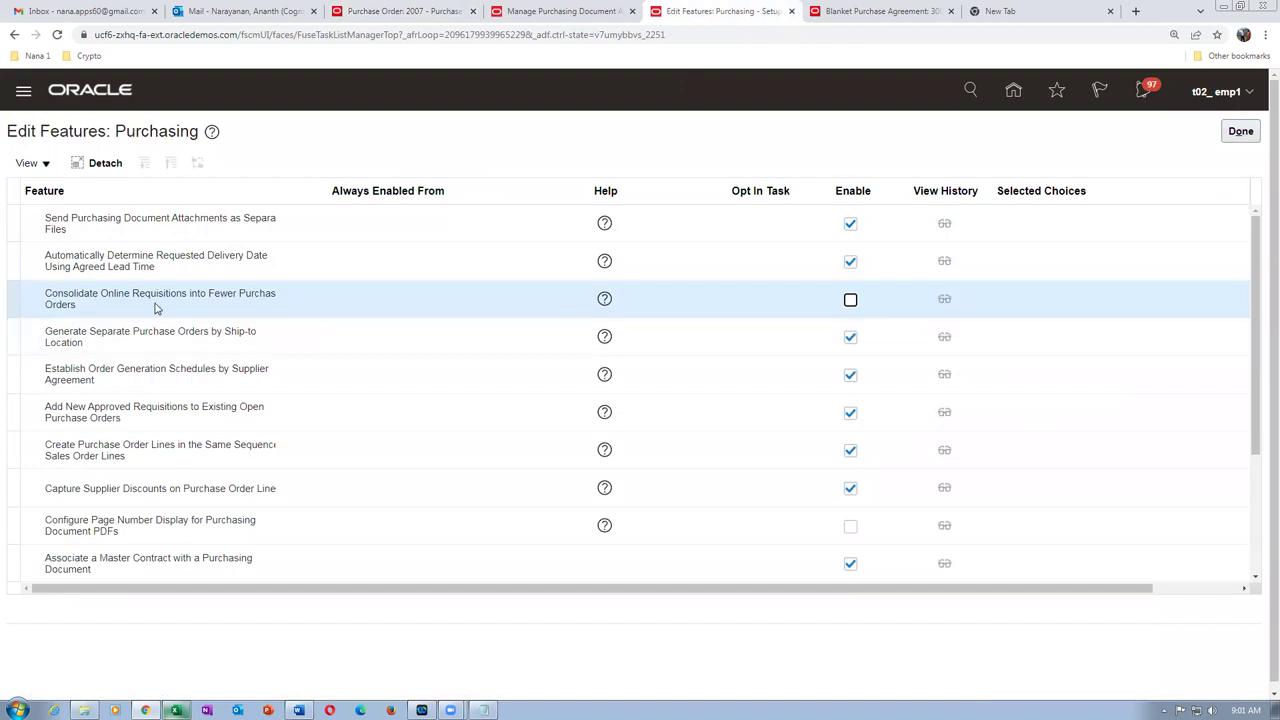
pyautogui.click(1238, 132)
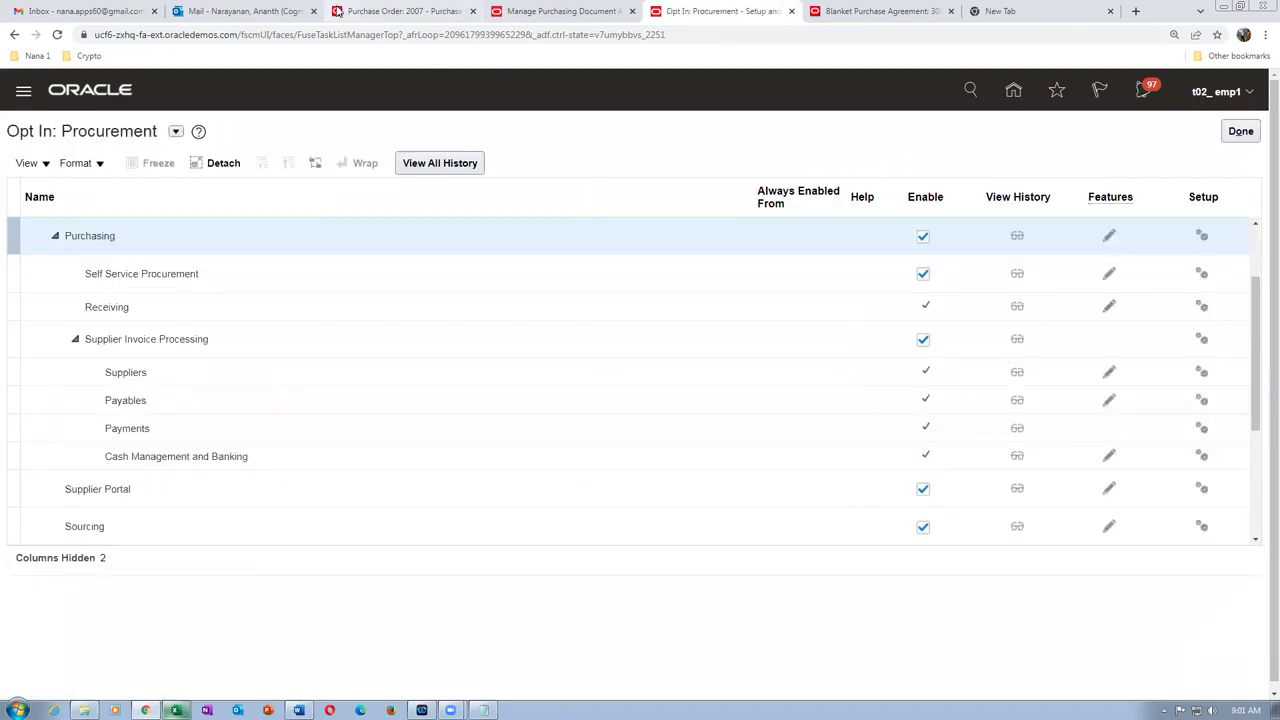
# - In Setup and Maintenance, search for tasks matching man%self%profile% and open Manage Self Service Procurement Profile Options
pyautogui.click(380, 18)
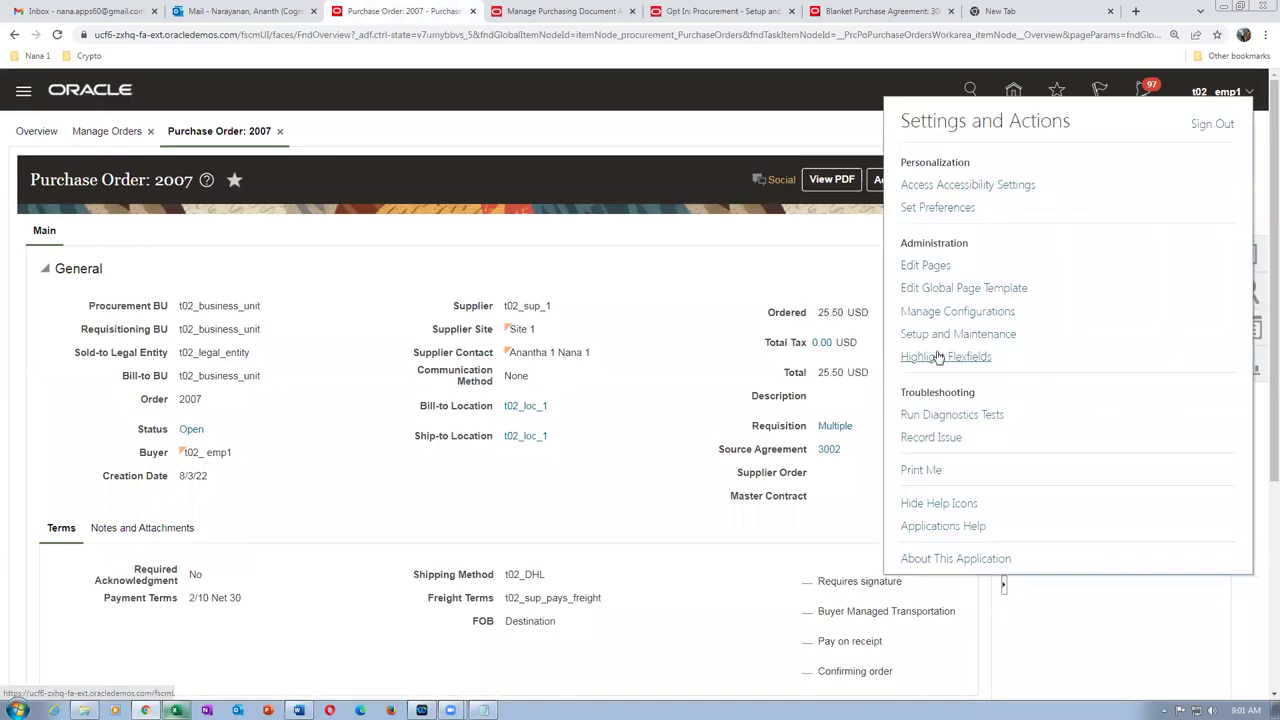
pyautogui.click(953, 333)
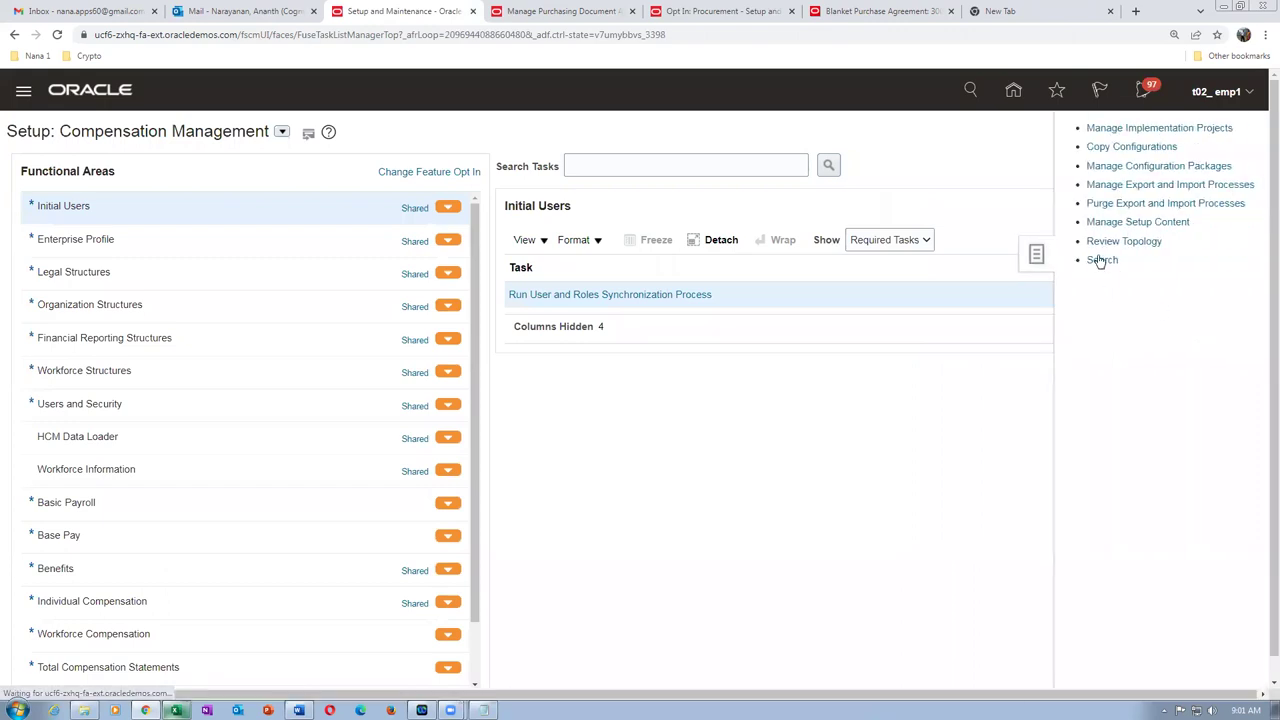
pyautogui.click(381, 163)
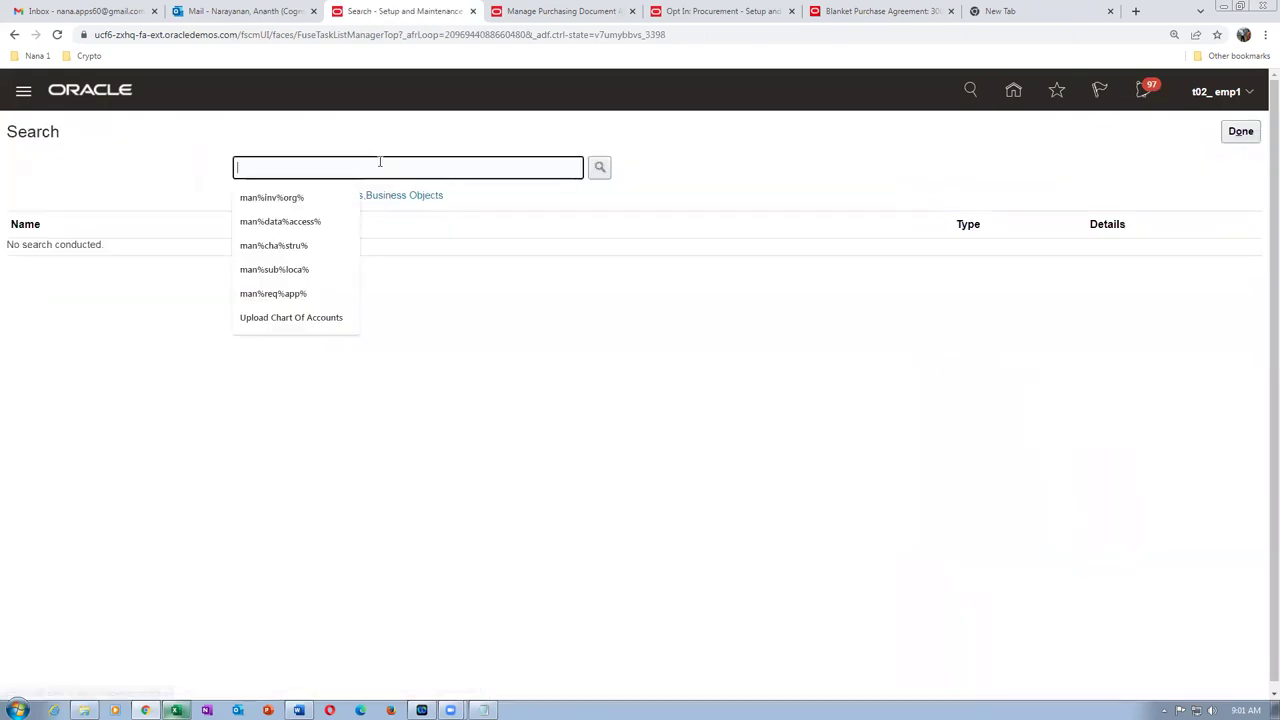
pyautogui.write('man%')
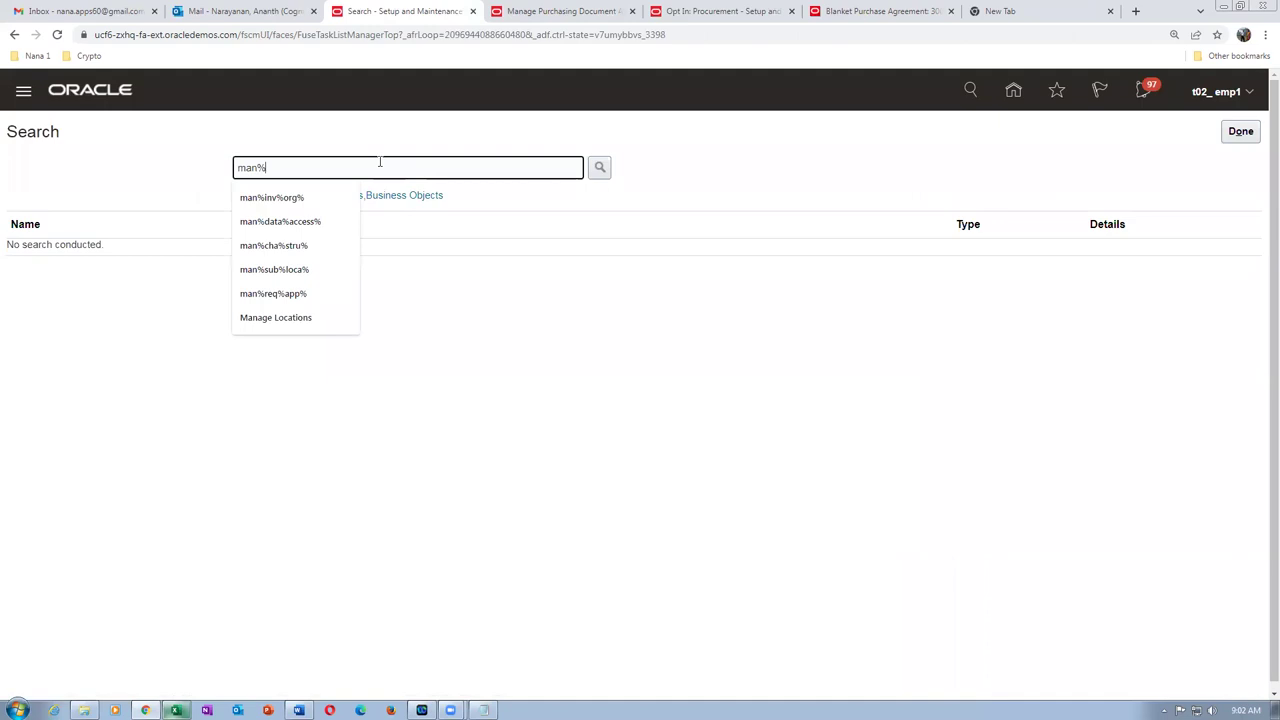
pyautogui.write('self%profile%')
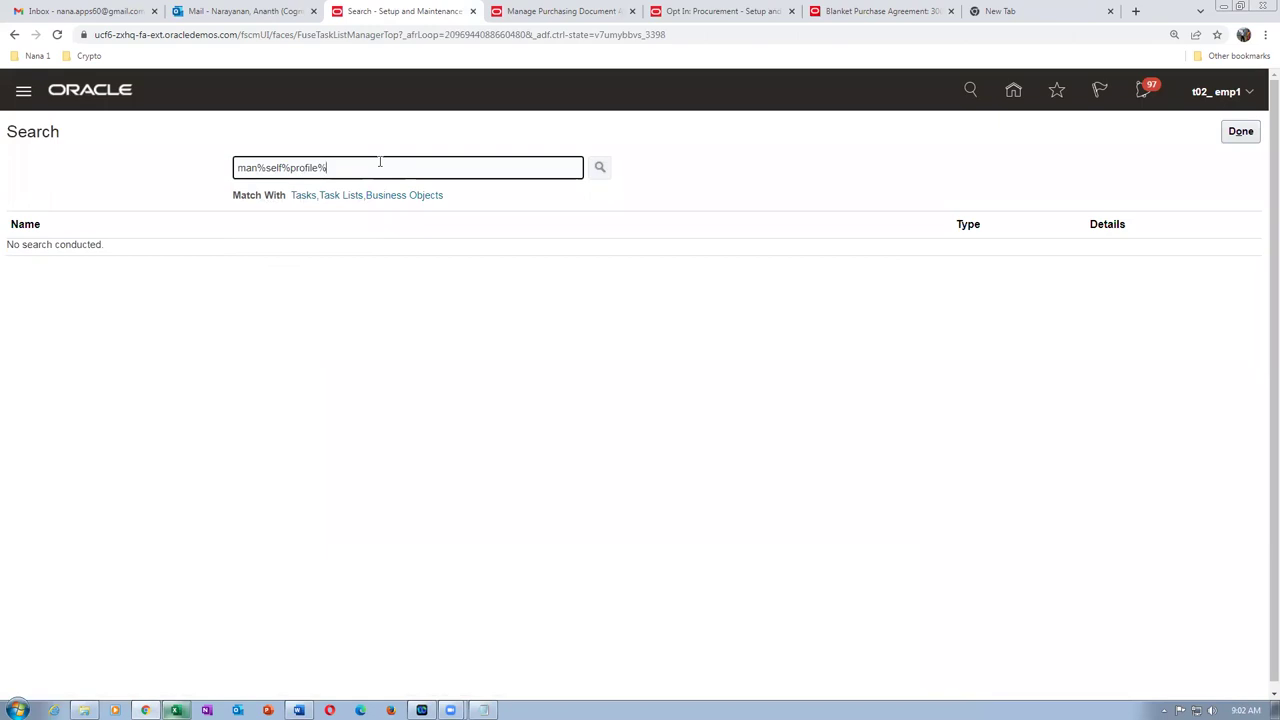
pyautogui.press('Return')
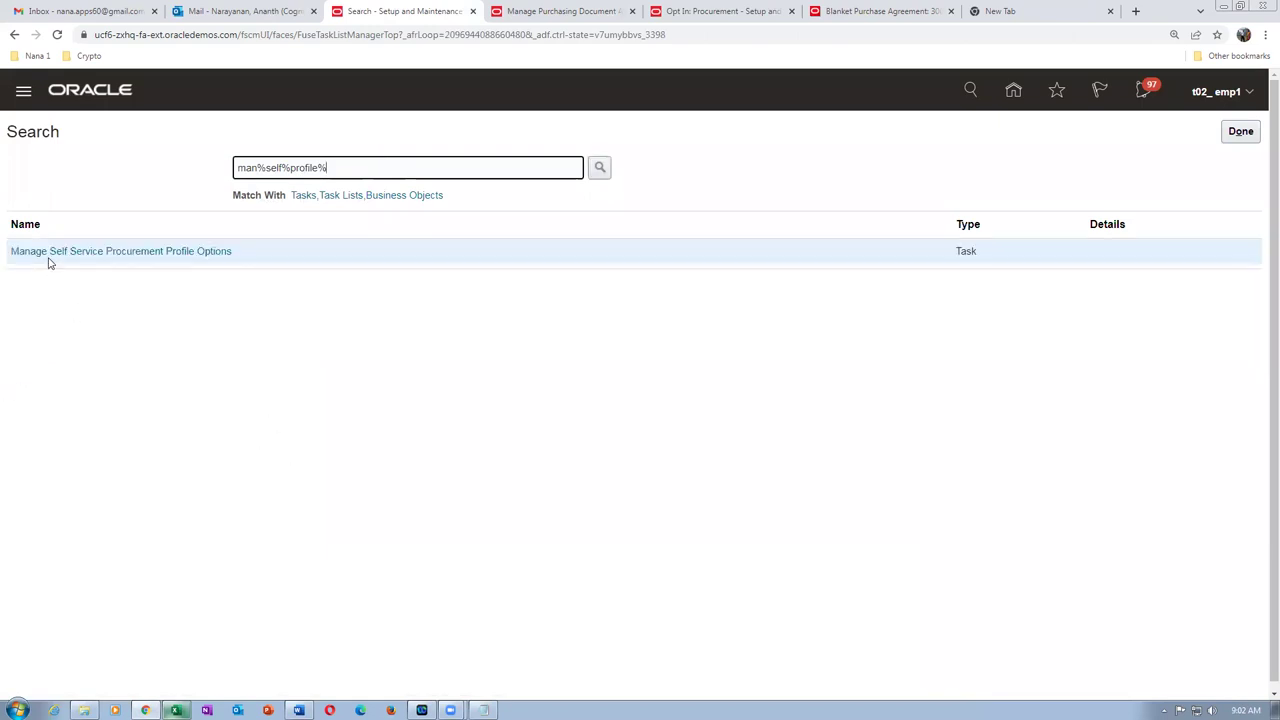
pyautogui.click(170, 251)
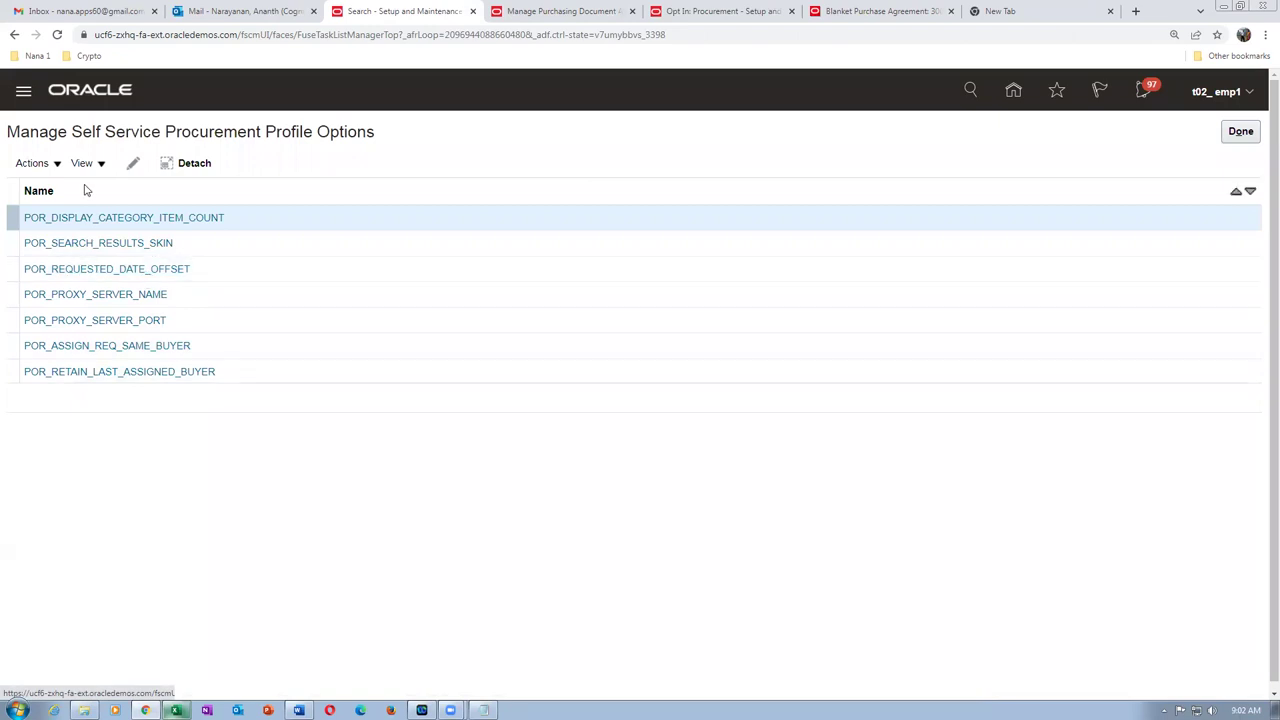
# - Set the site-level value of the POR_REQUESTED_DATE_OFFSET profile option to 10, save it, and exit the profile options and task search
pyautogui.click(72, 270)
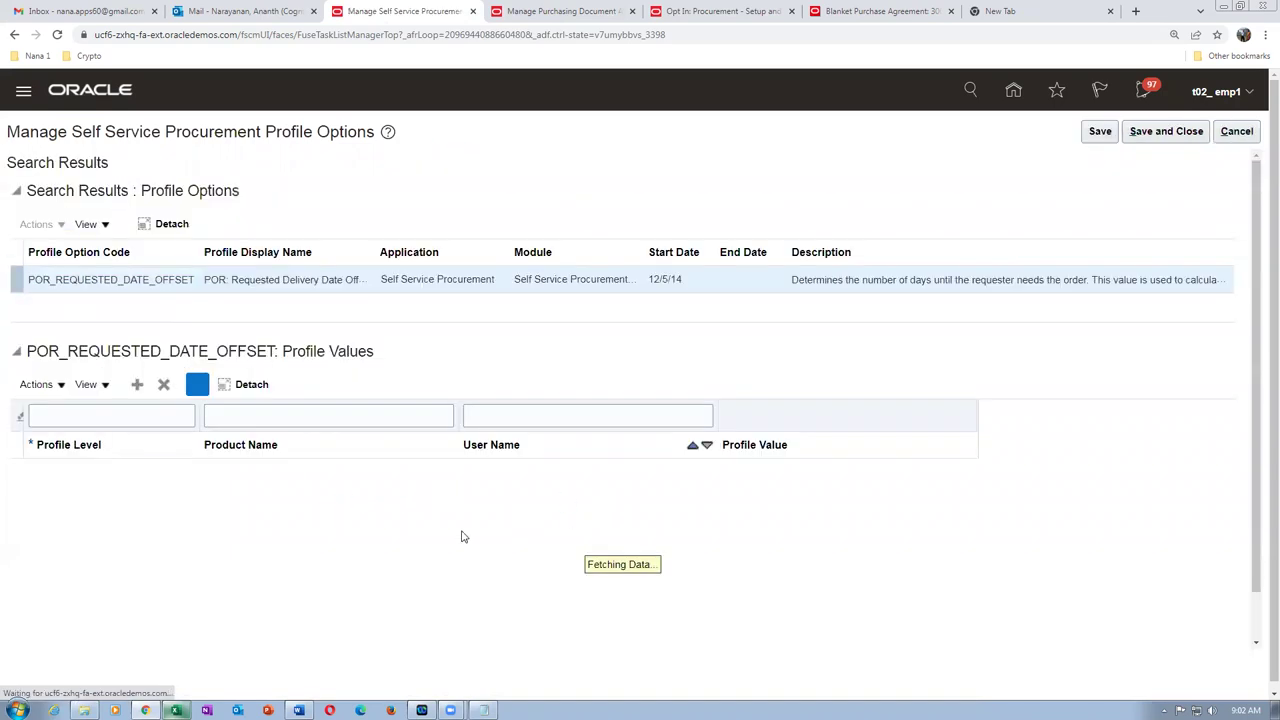
pyautogui.click(773, 477)
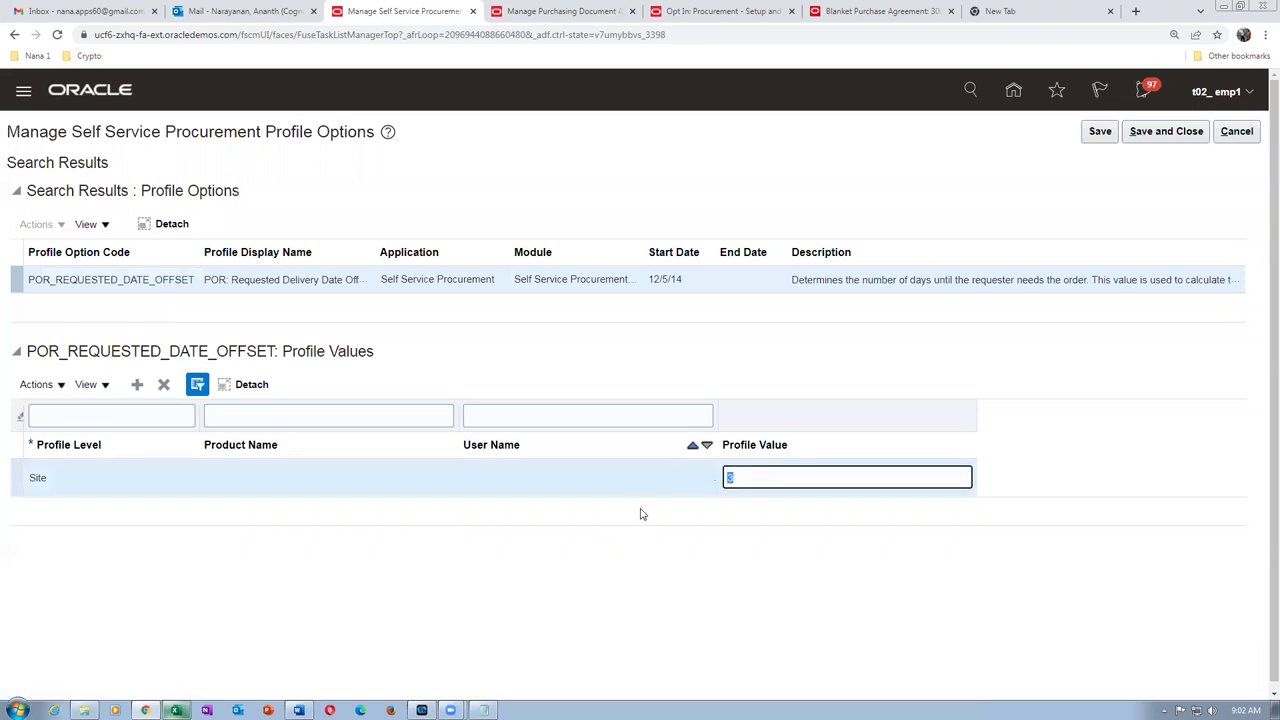
pyautogui.press('BackSpace')
pyautogui.write('10')
pyautogui.click(650, 514)
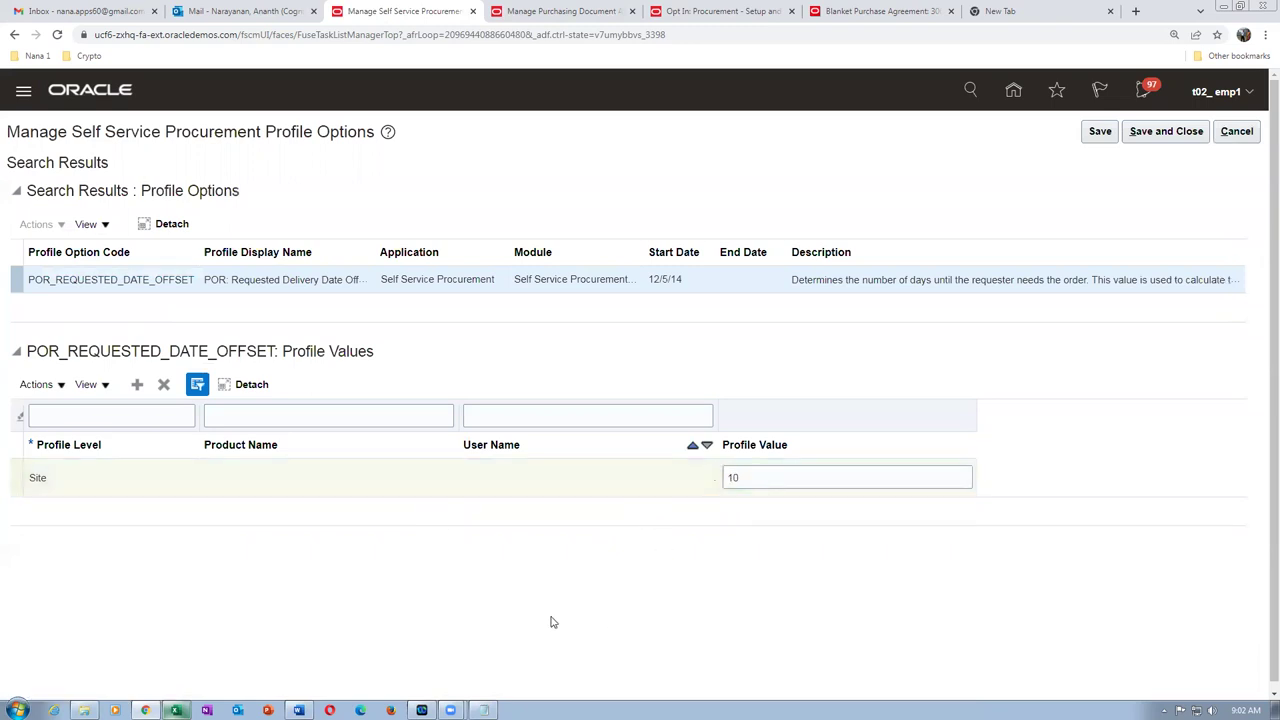
pyautogui.click(1162, 137)
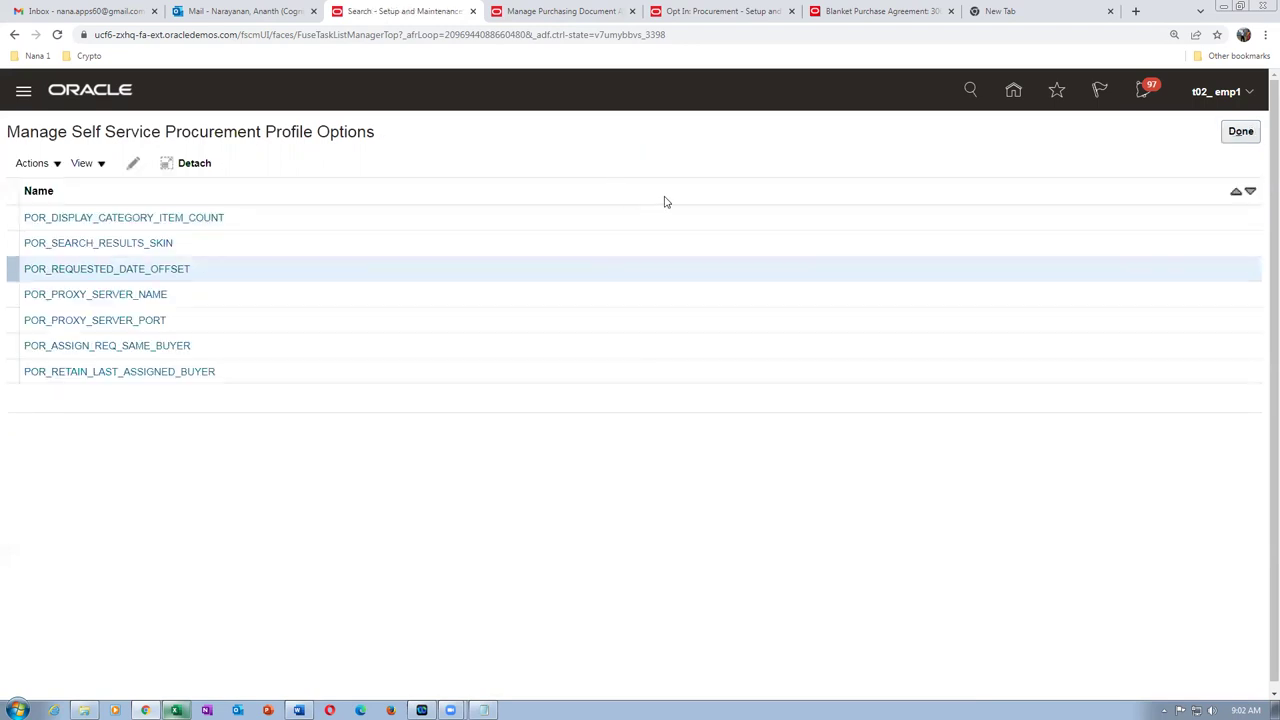
pyautogui.click(1241, 131)
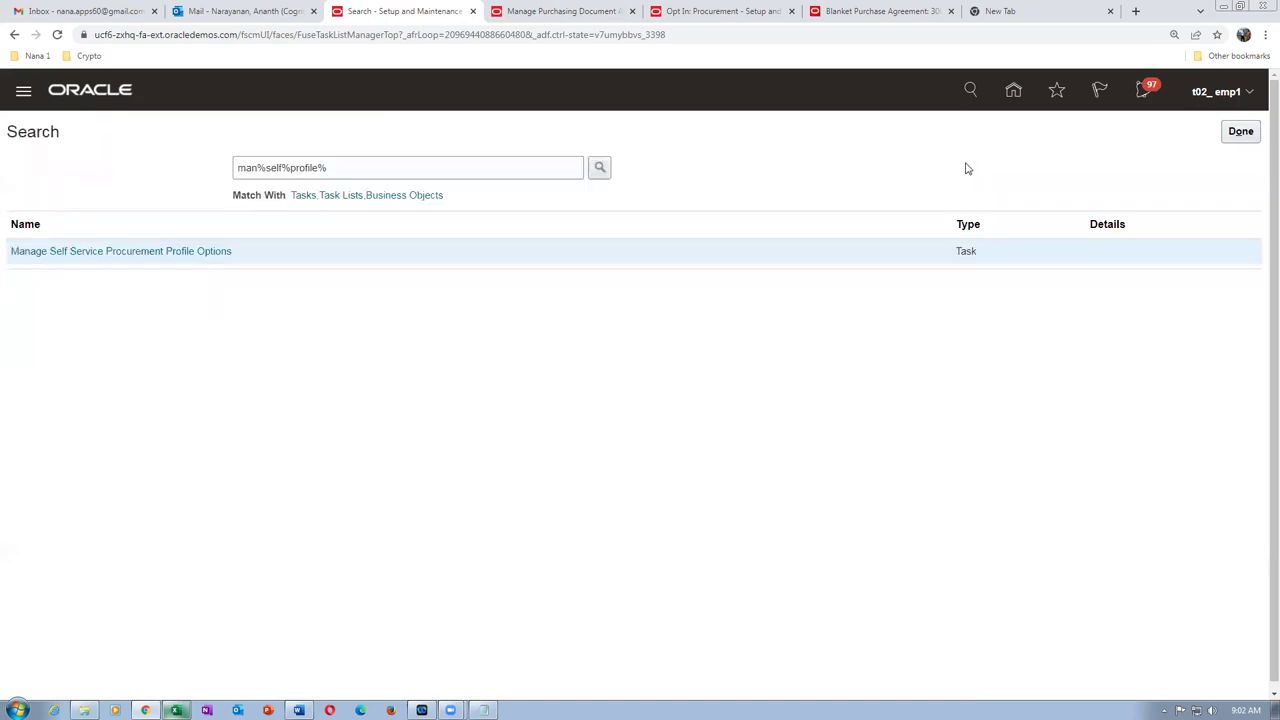
pyautogui.click(1240, 131)
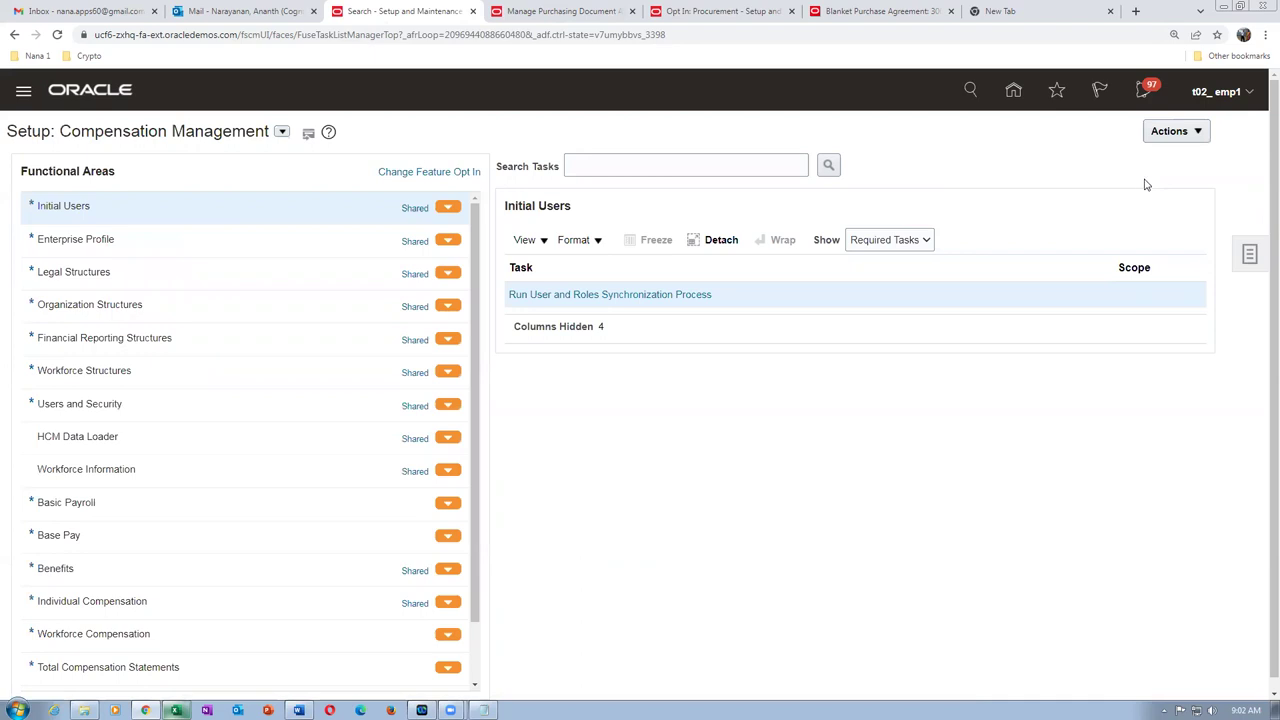
# - From the Shop favorite, open the Enter Requisition Line form and compare its default requested delivery date with today's date in the system calendar
pyautogui.click(1013, 90)
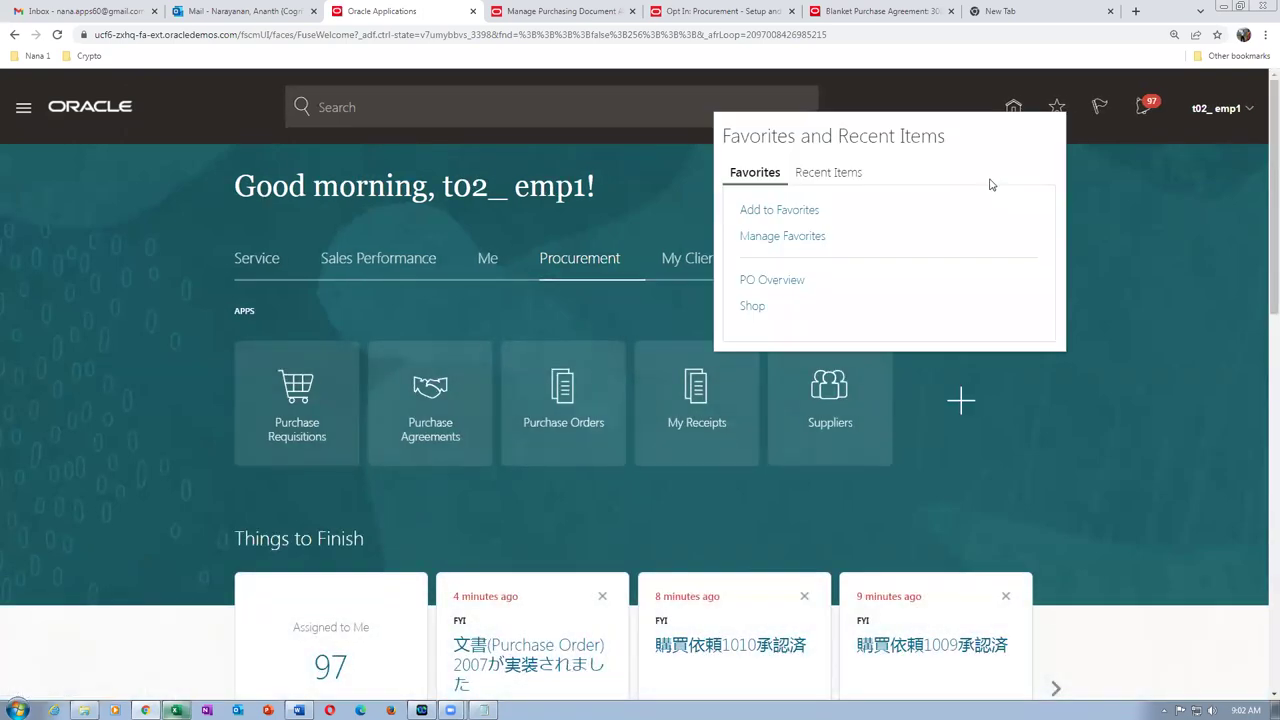
pyautogui.click(745, 308)
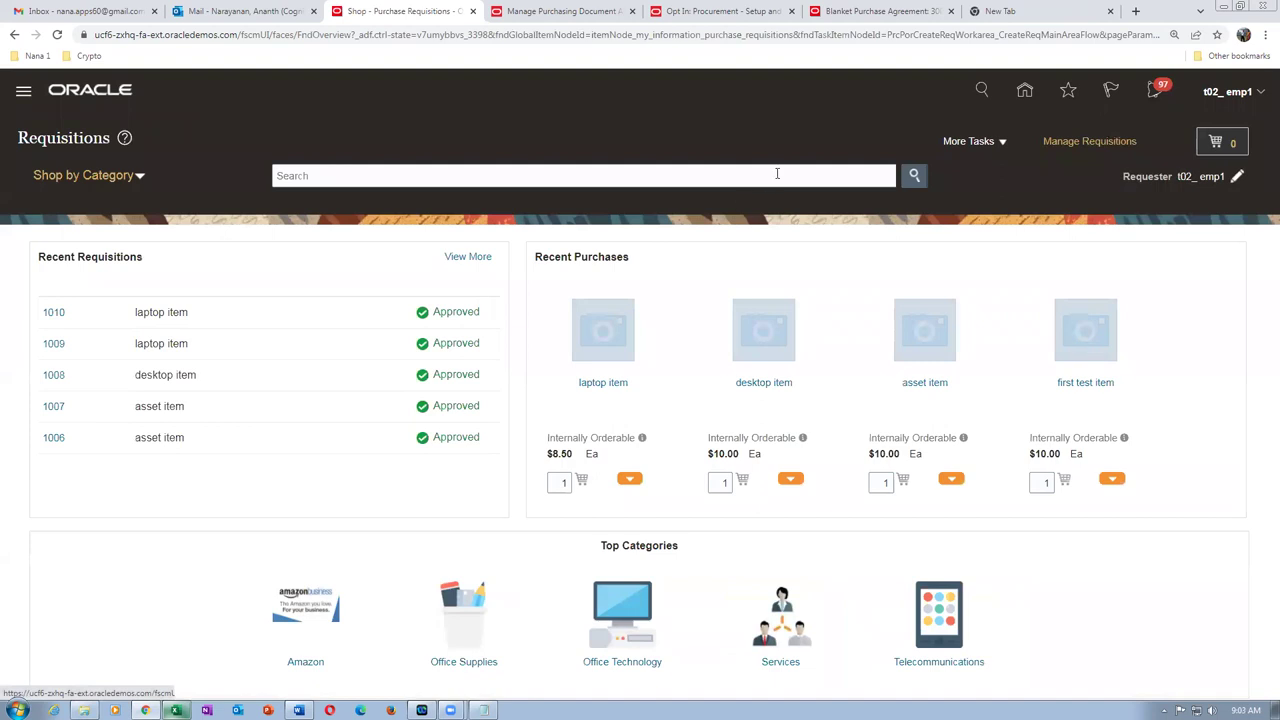
pyautogui.click(968, 141)
pyautogui.click(988, 169)
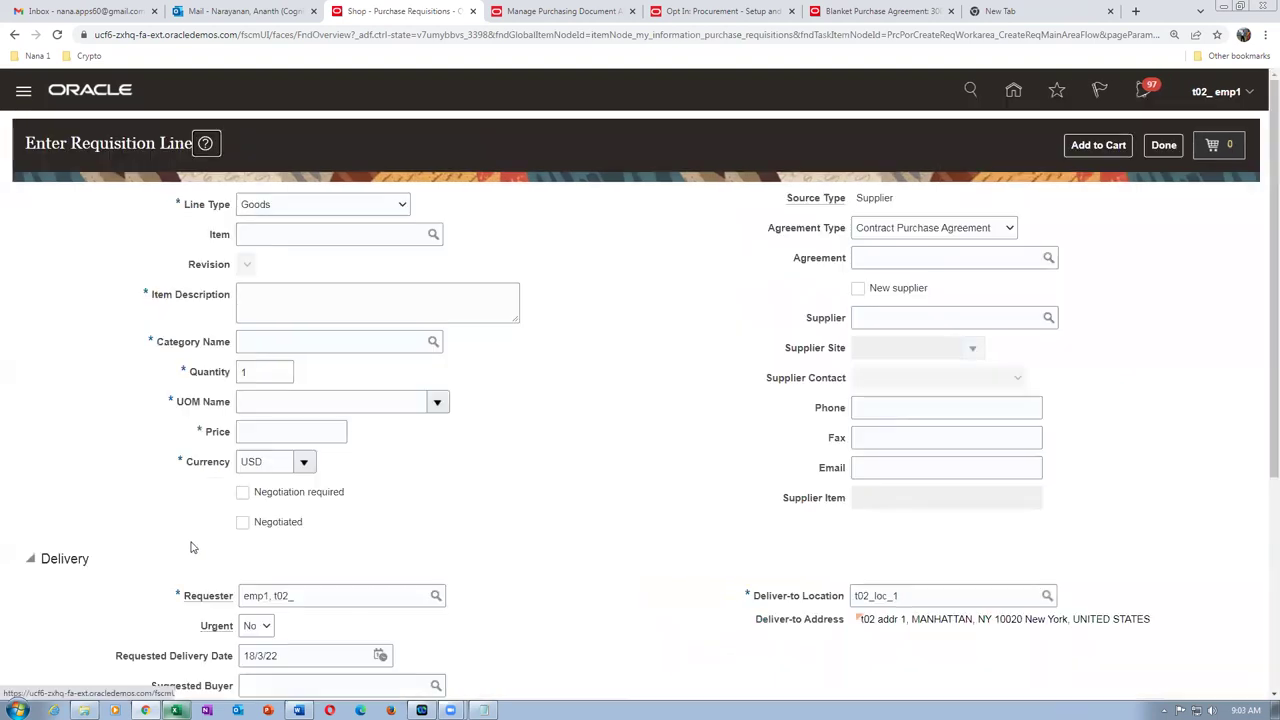
pyautogui.scroll(-2, 193, 547)
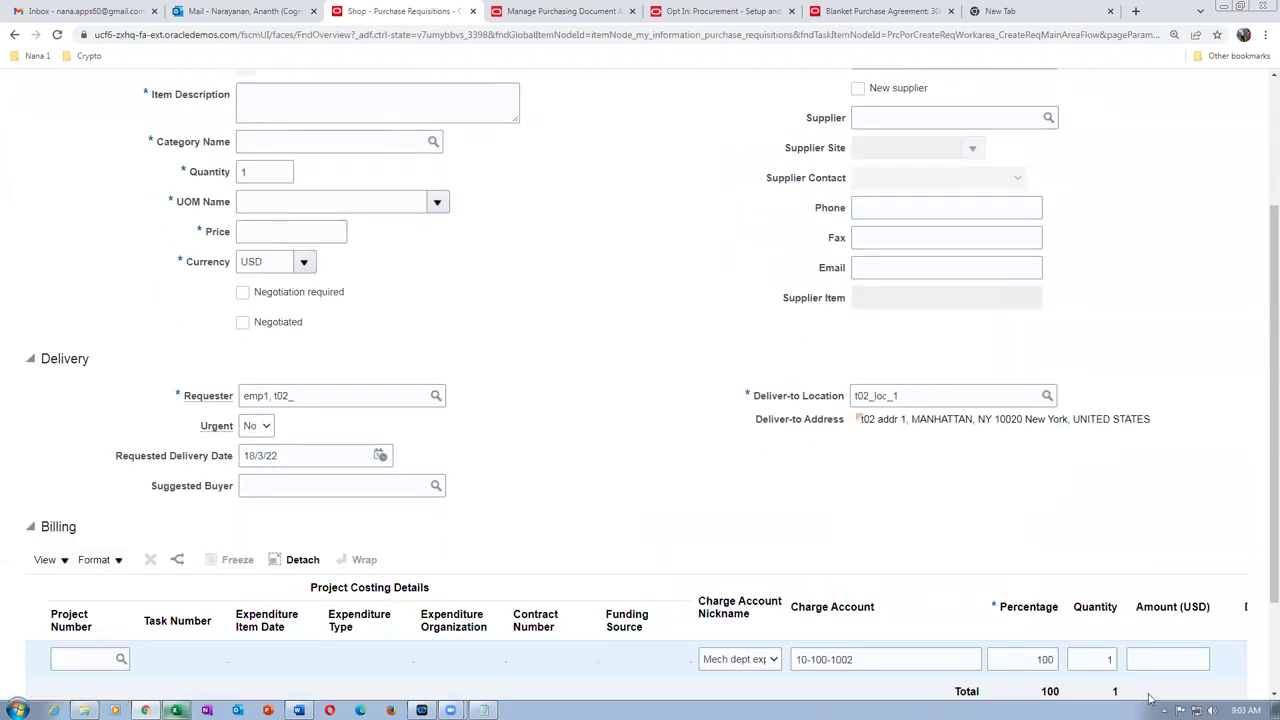
pyautogui.click(1245, 710)
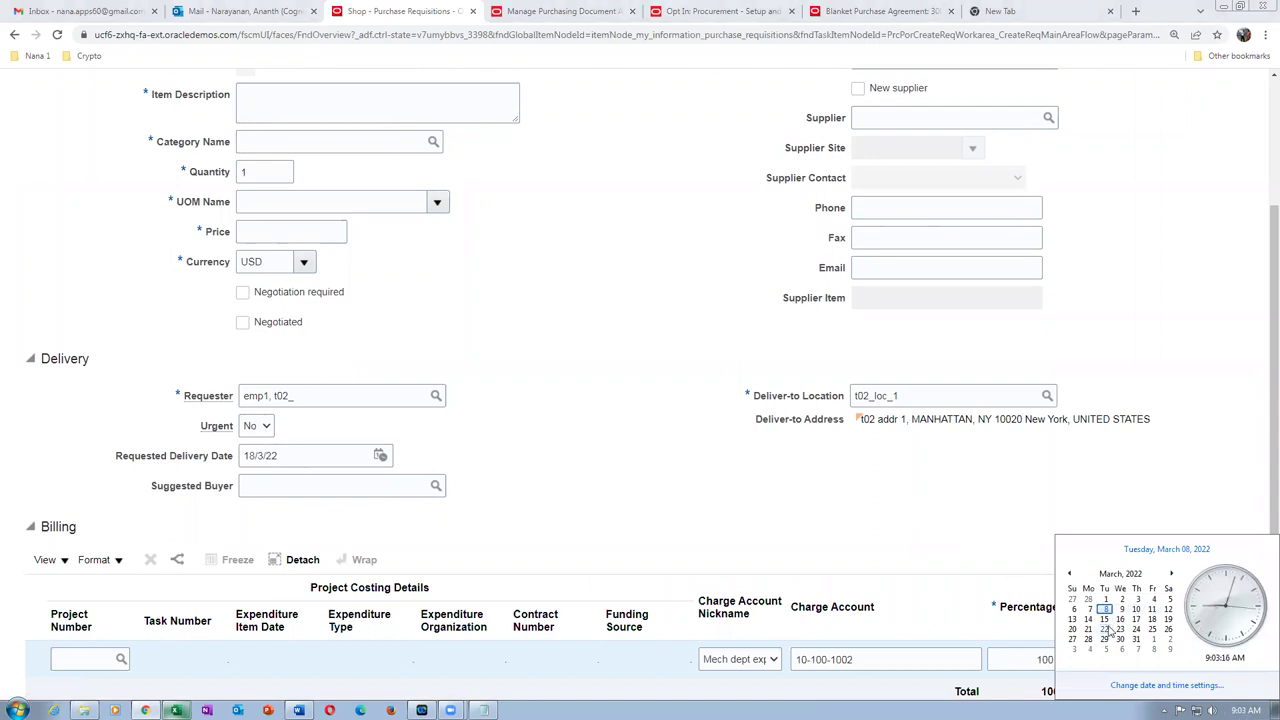
pyautogui.click(587, 421)
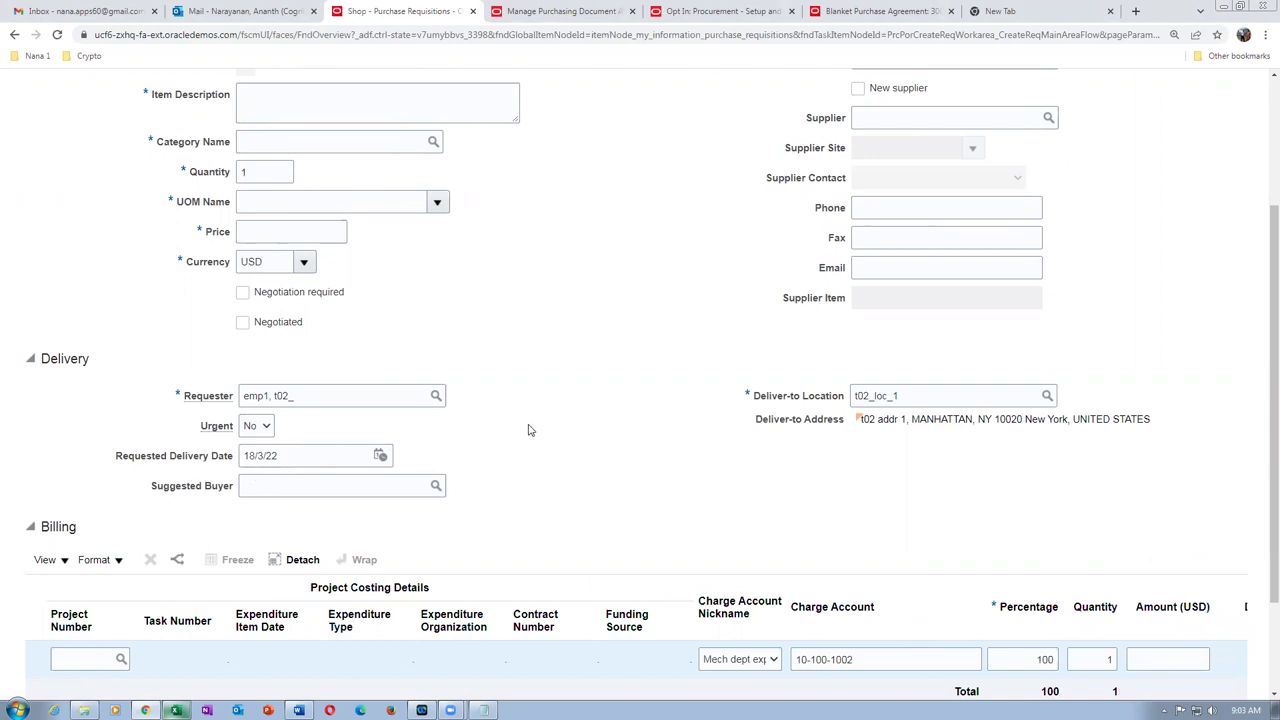
pyautogui.scroll(3, 519, 433)
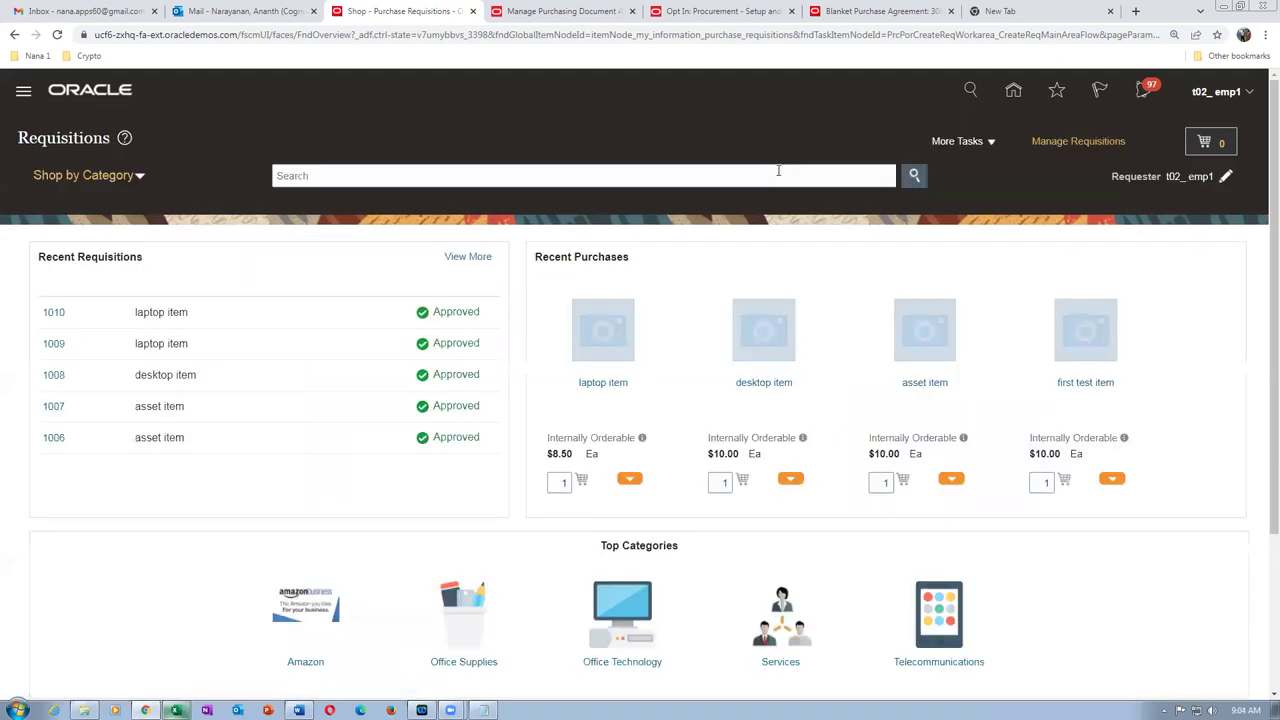
# - Start one new item in Product Information Management for organization T020, keeping Root Item Class and the t02 Purchased Item template, and accept the warning
pyautogui.click(1013, 90)
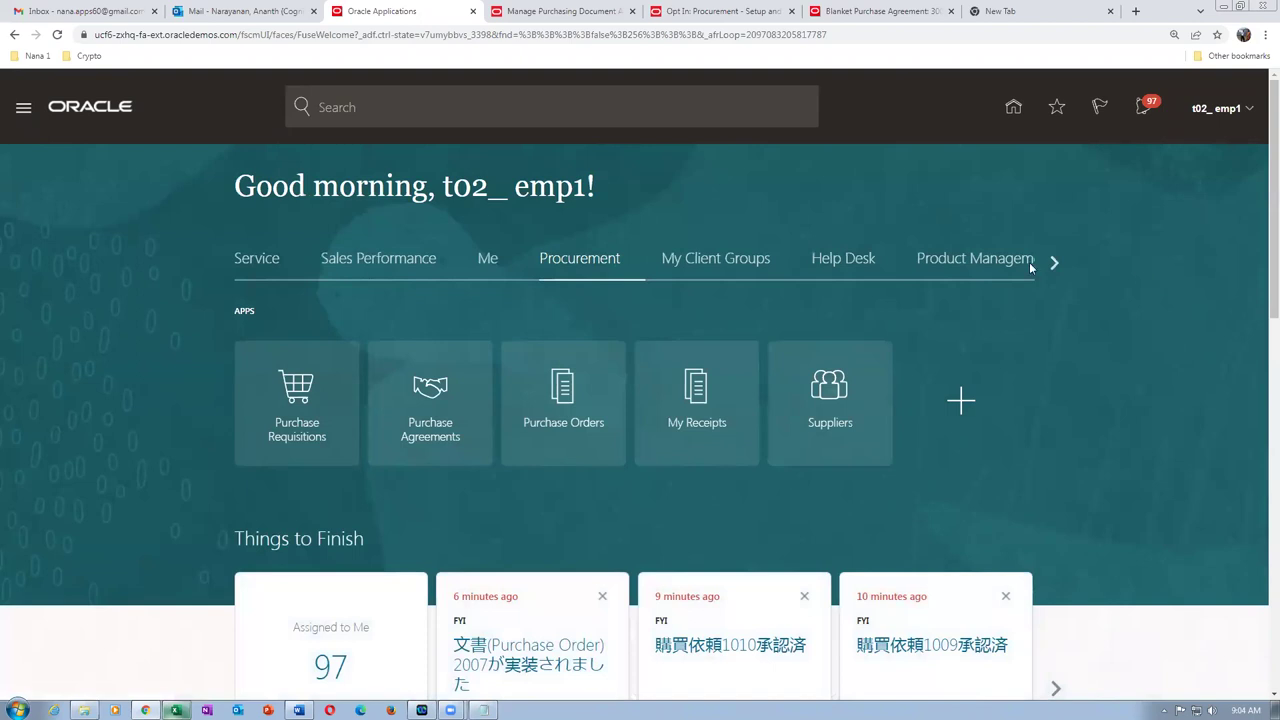
pyautogui.click(993, 262)
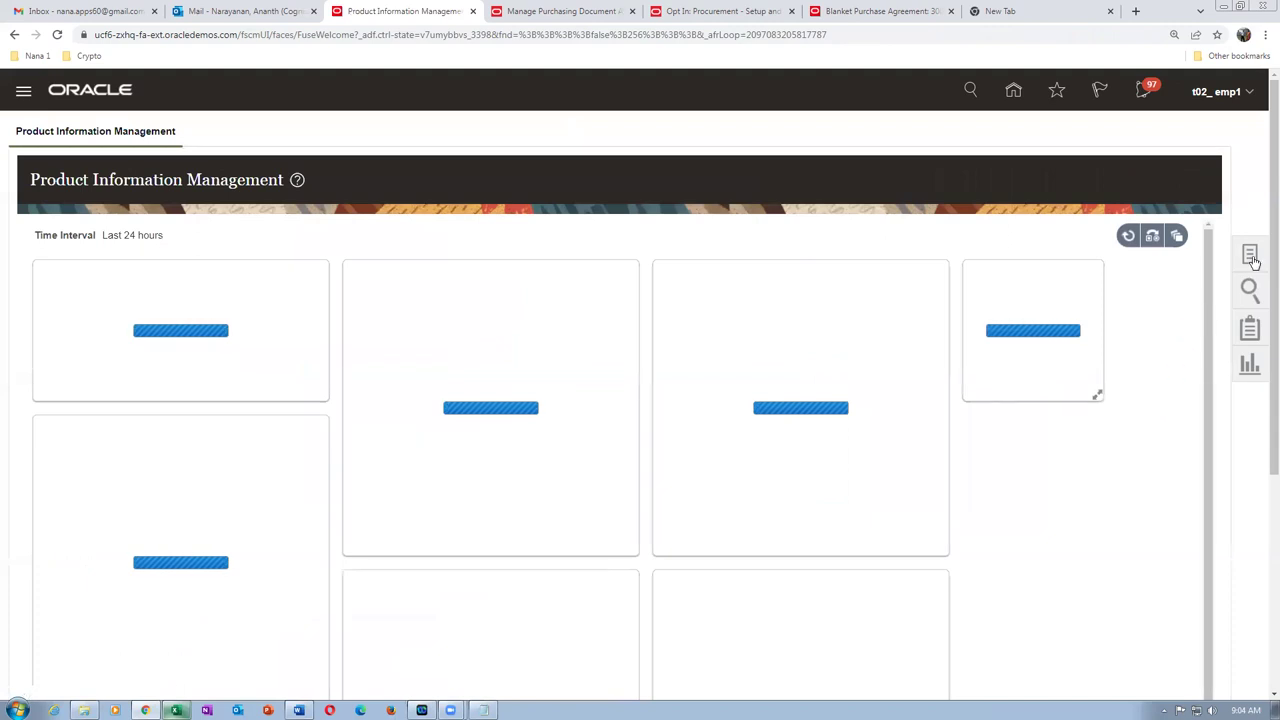
pyautogui.click(1250, 256)
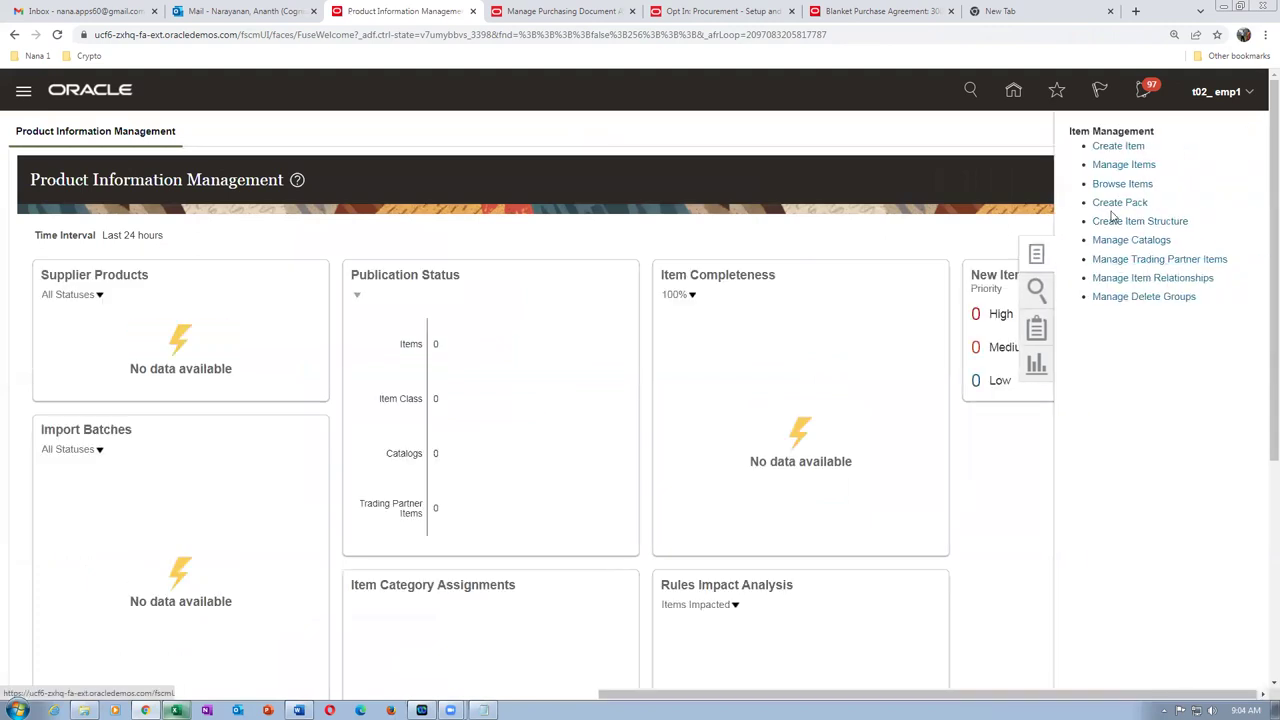
pyautogui.click(1120, 147)
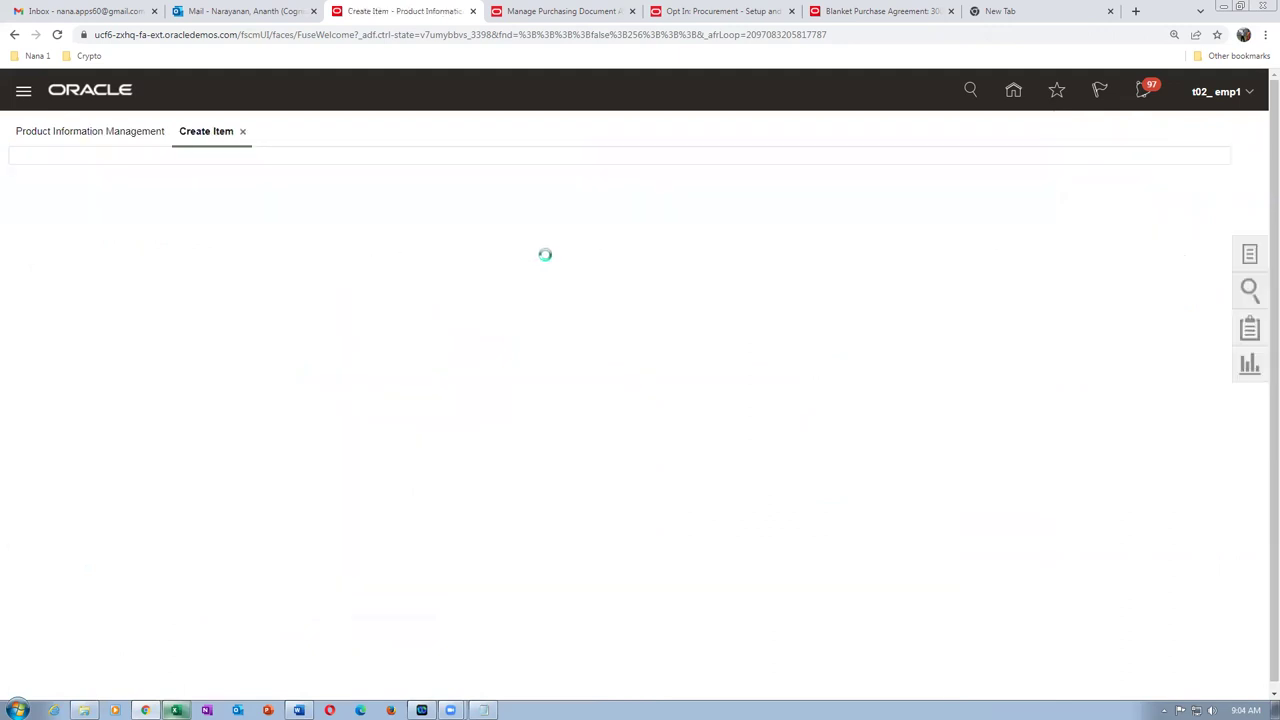
pyautogui.write('t02')
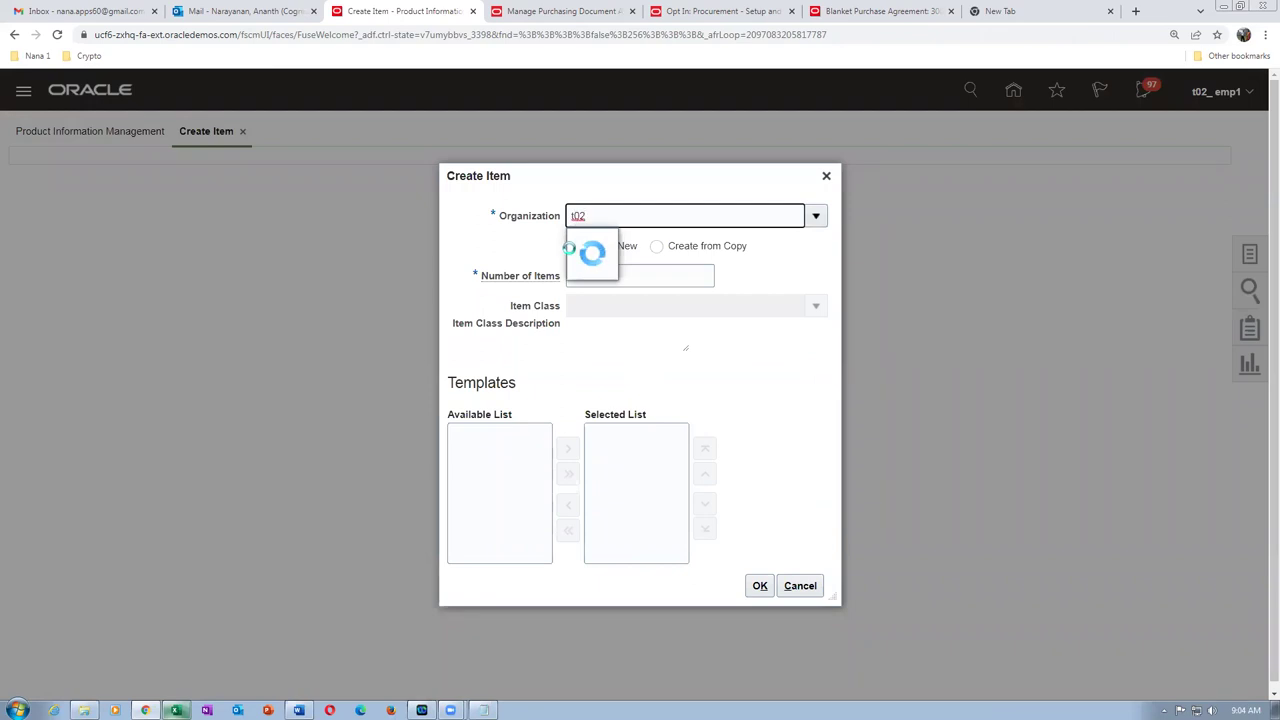
pyautogui.write('0')
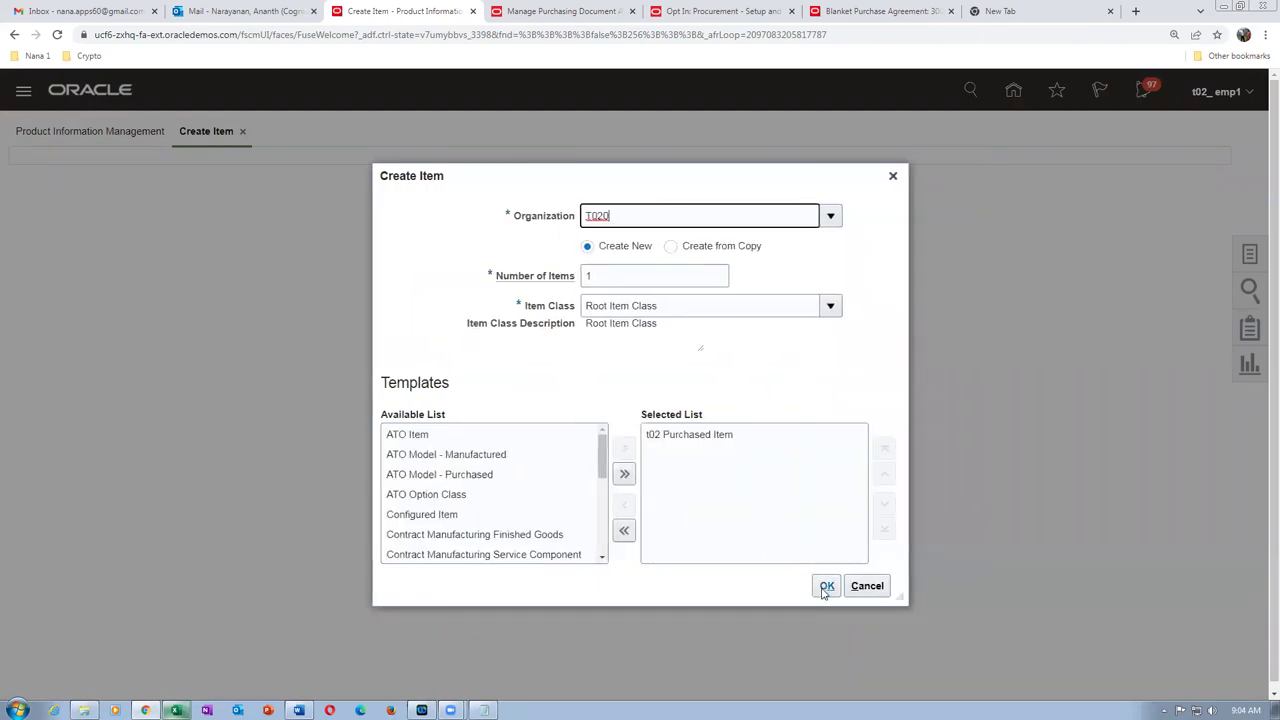
pyautogui.click(826, 588)
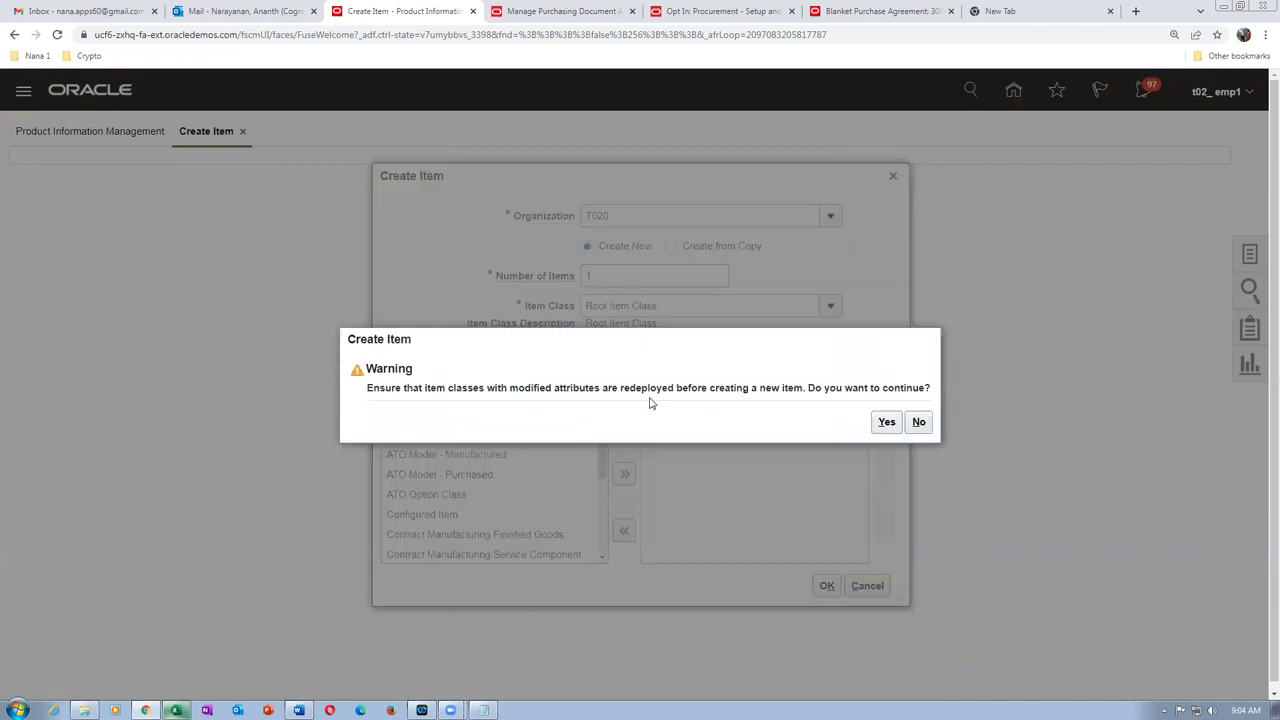
pyautogui.click(886, 421)
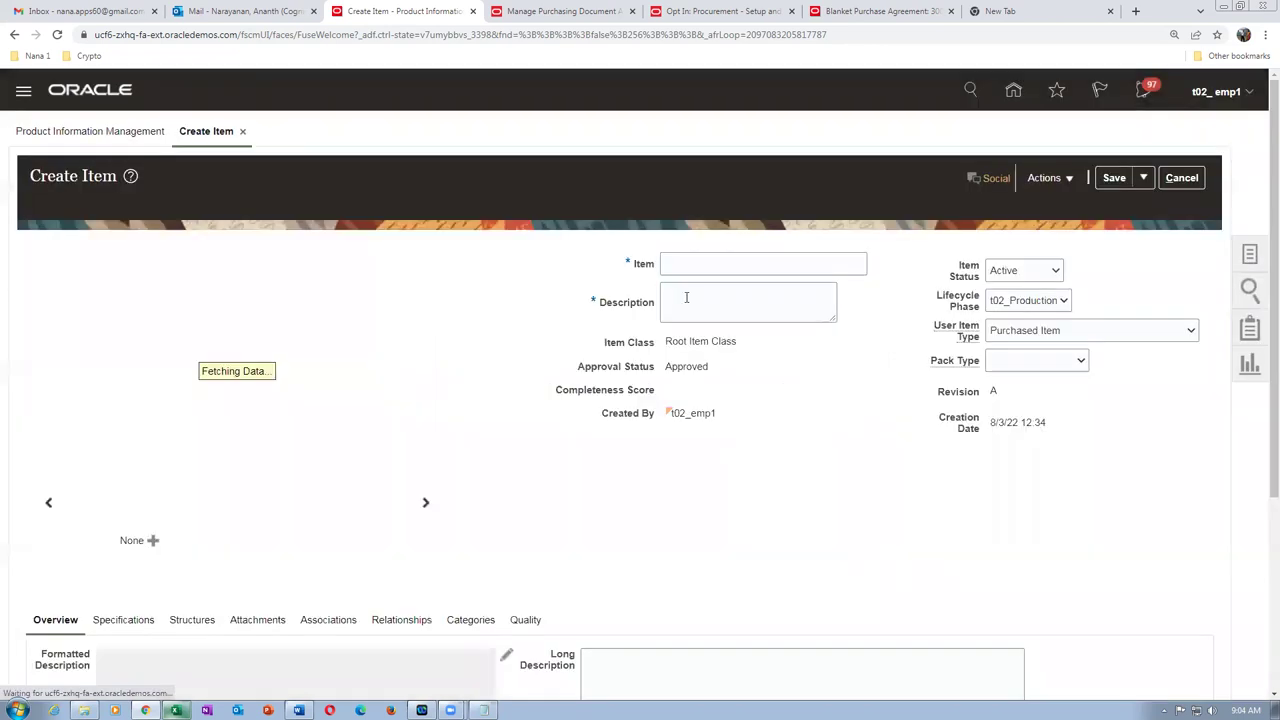
# - Name the new item t025_rec_1 and enter the description Receiving test 1
pyautogui.click(688, 262)
pyautogui.write('t025_r')
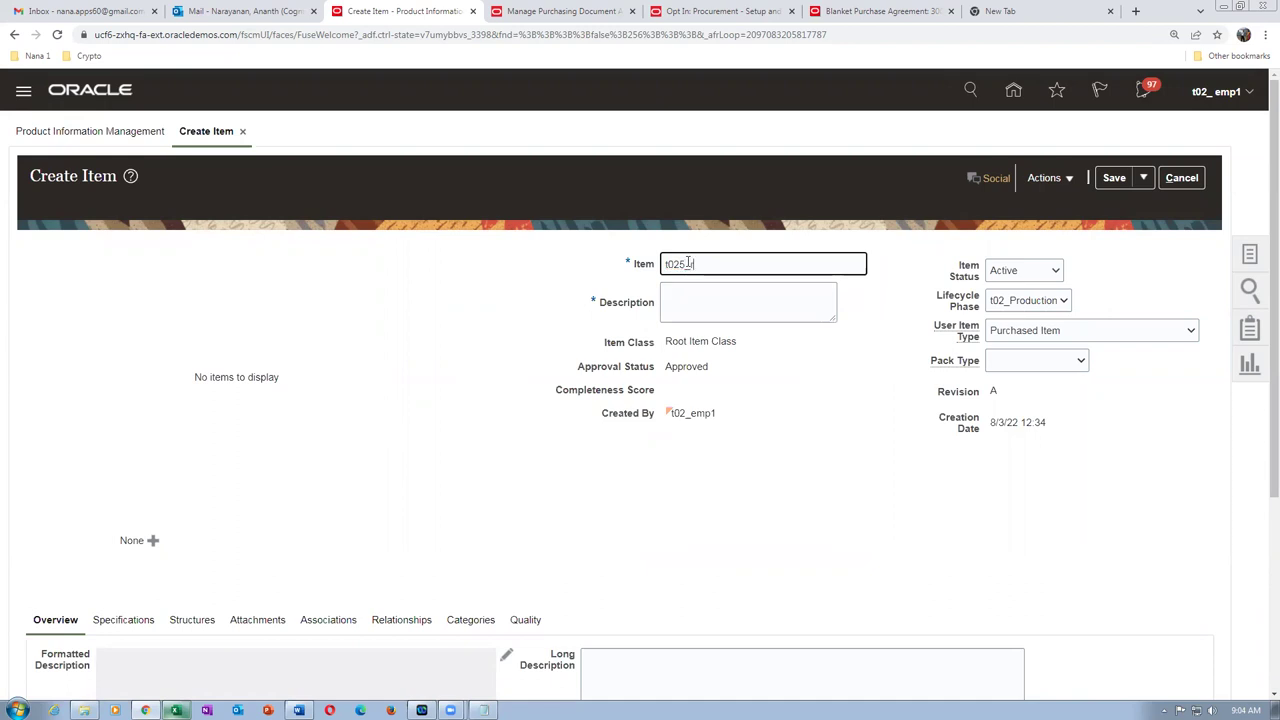
pyautogui.write('ec_1')
pyautogui.moveTo(718, 264); pyautogui.dragTo(617, 268)
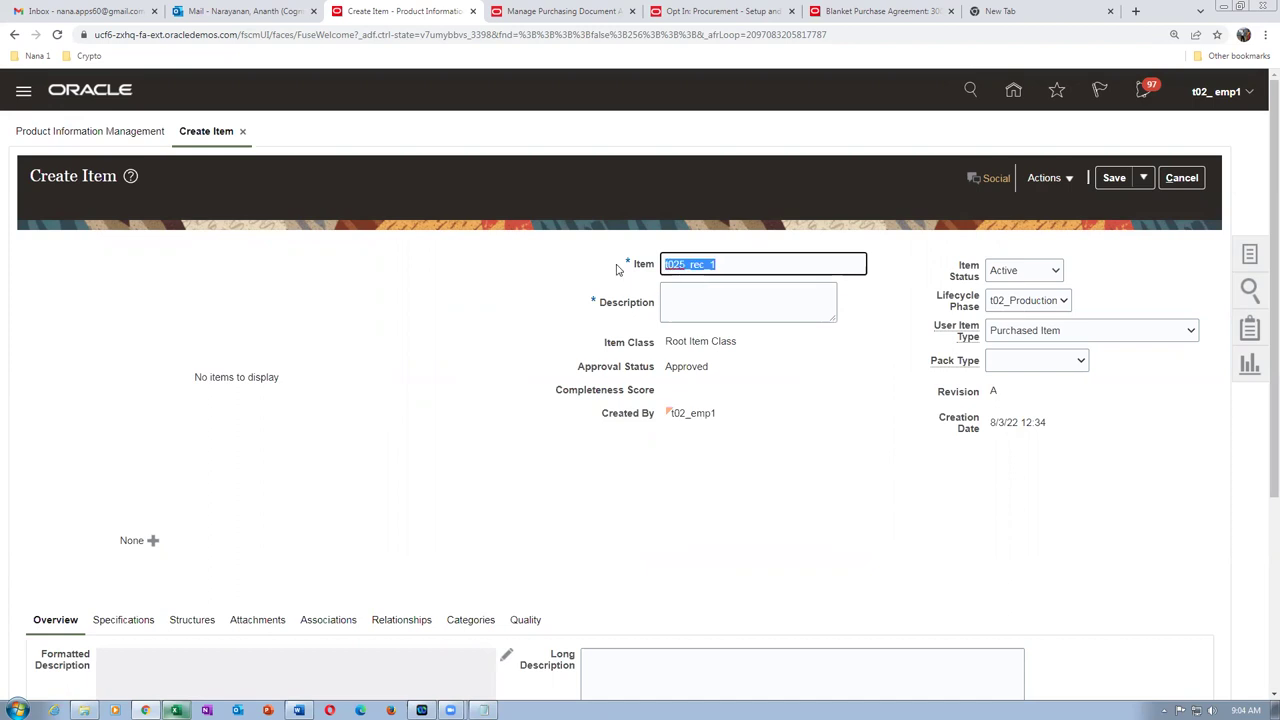
pyautogui.click(666, 299)
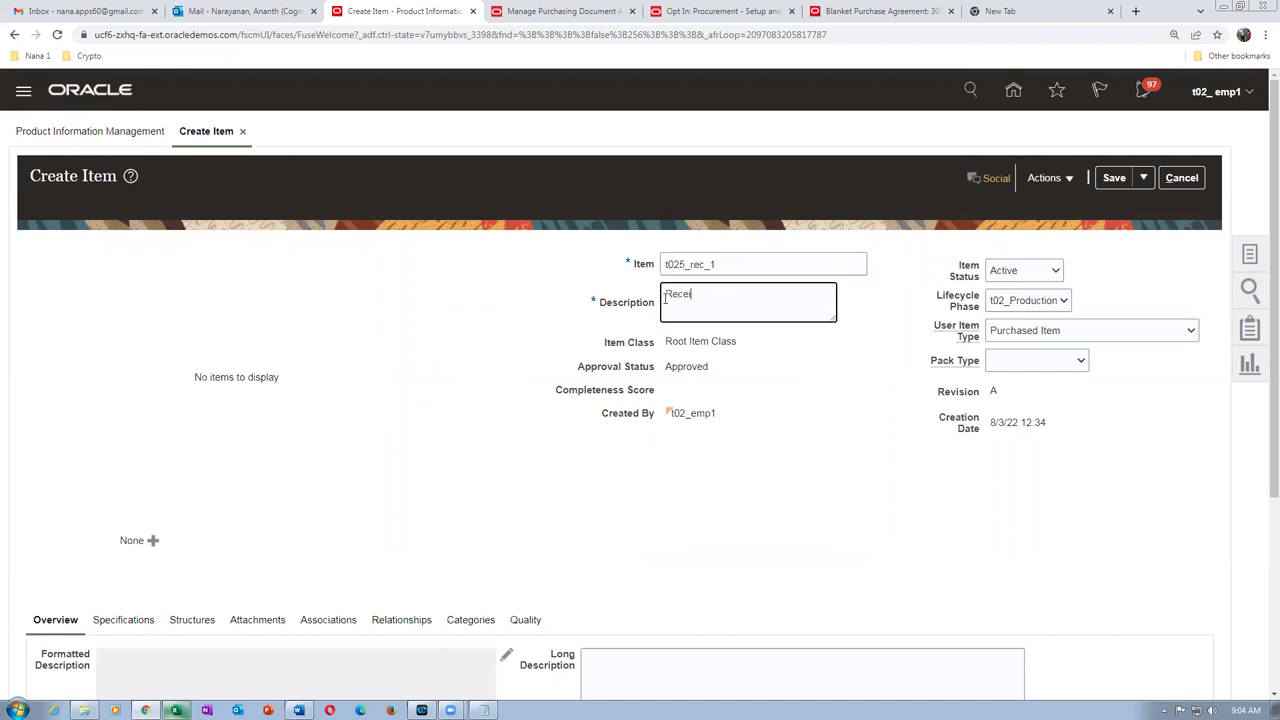
pyautogui.write('Receiving test 1')
# - Open the new item's Purchasing specifications and examine the pricing, invoice matching and receiving attributes
pyautogui.scroll(-2, 535, 340)
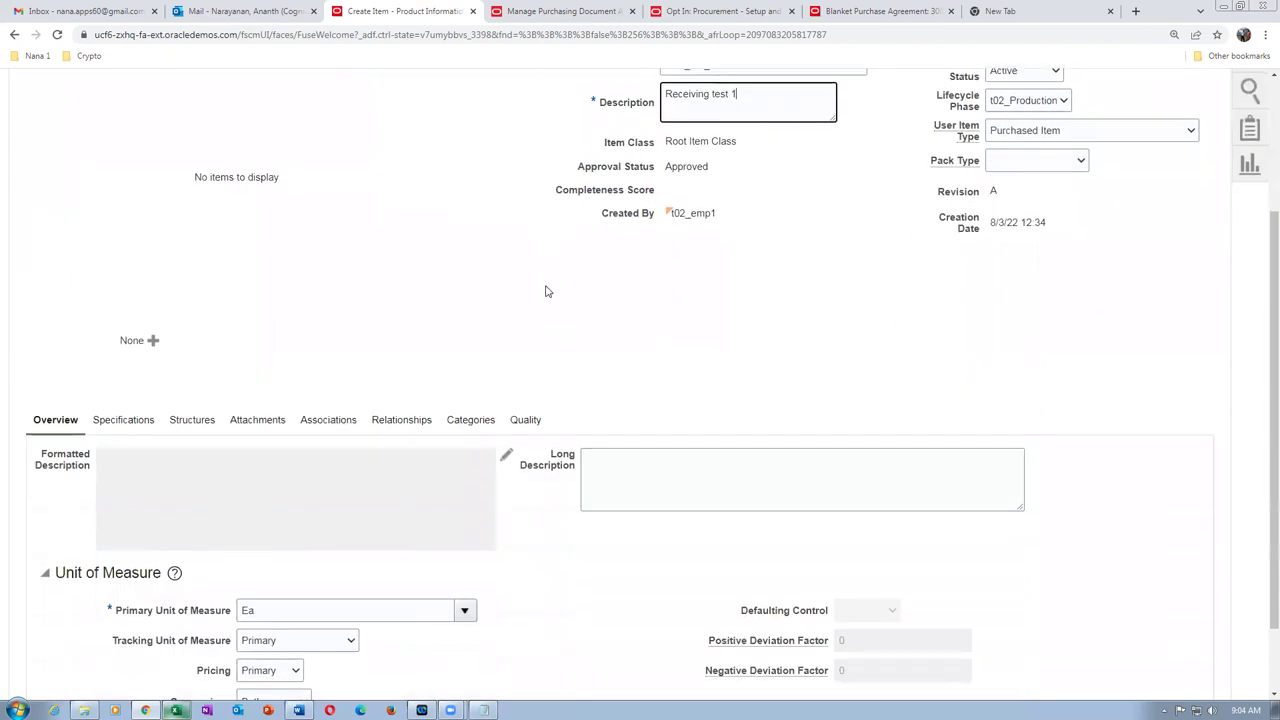
pyautogui.click(105, 424)
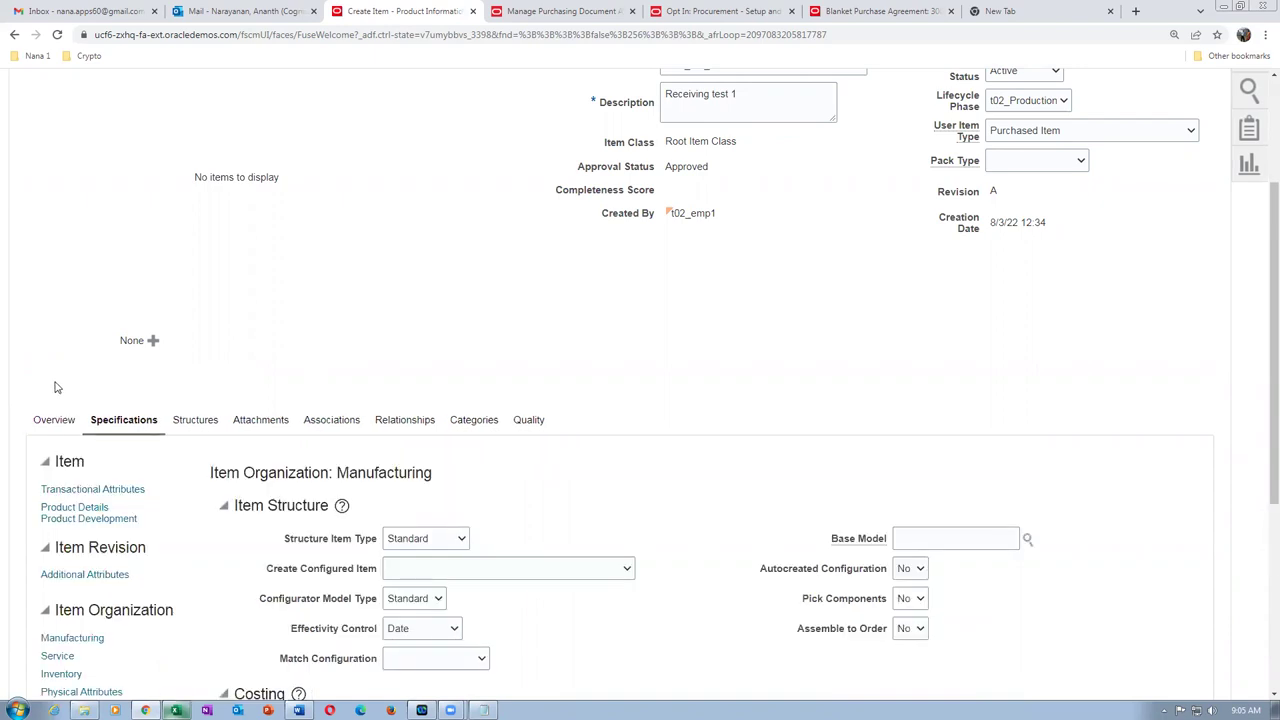
pyautogui.scroll(-4, 65, 400)
pyautogui.click(77, 386)
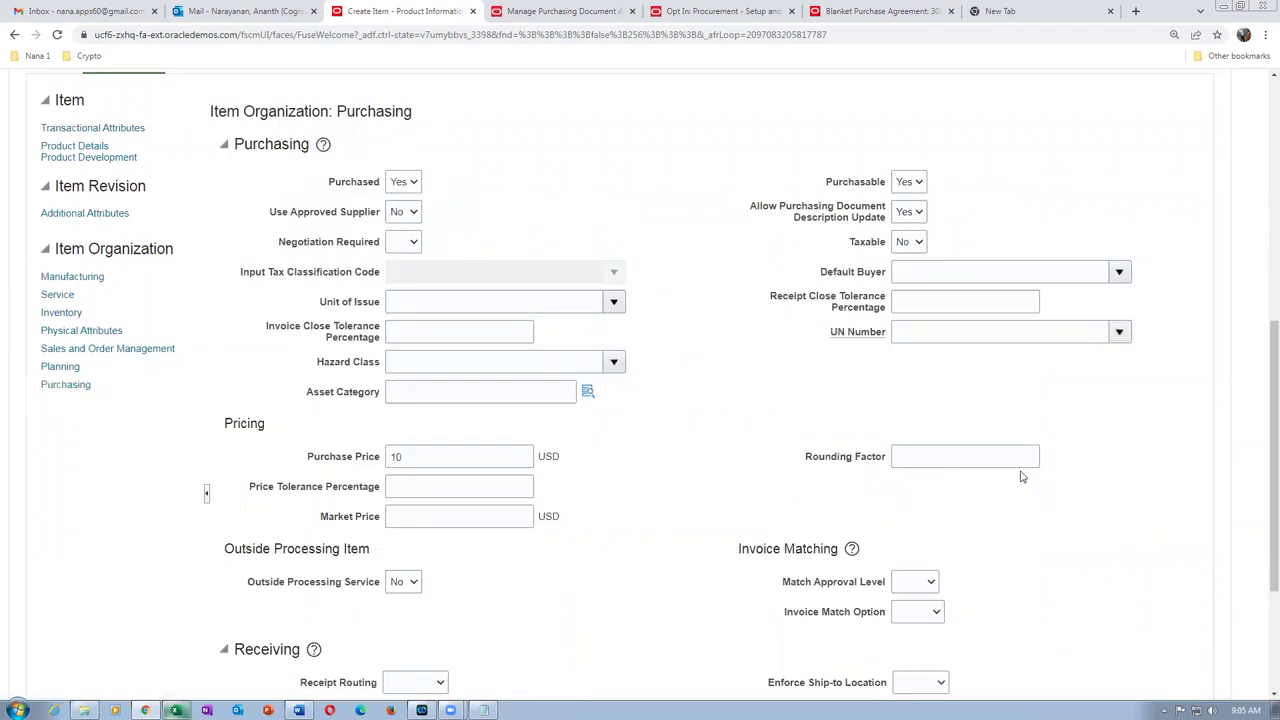
pyautogui.scroll(-3, 1032, 482)
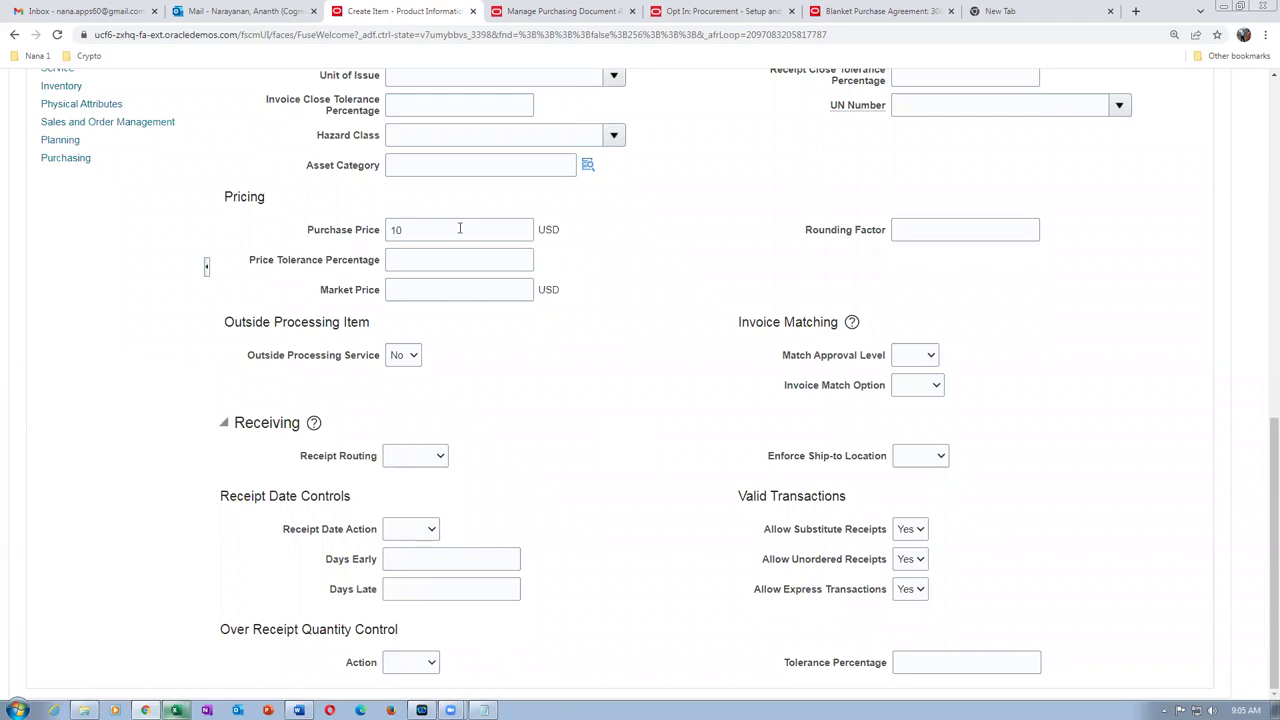
# - Associate item t025_rec_1 with organization T021 (t02_child_1), finding it by searching organizations for t02
pyautogui.scroll(5, 583, 323)
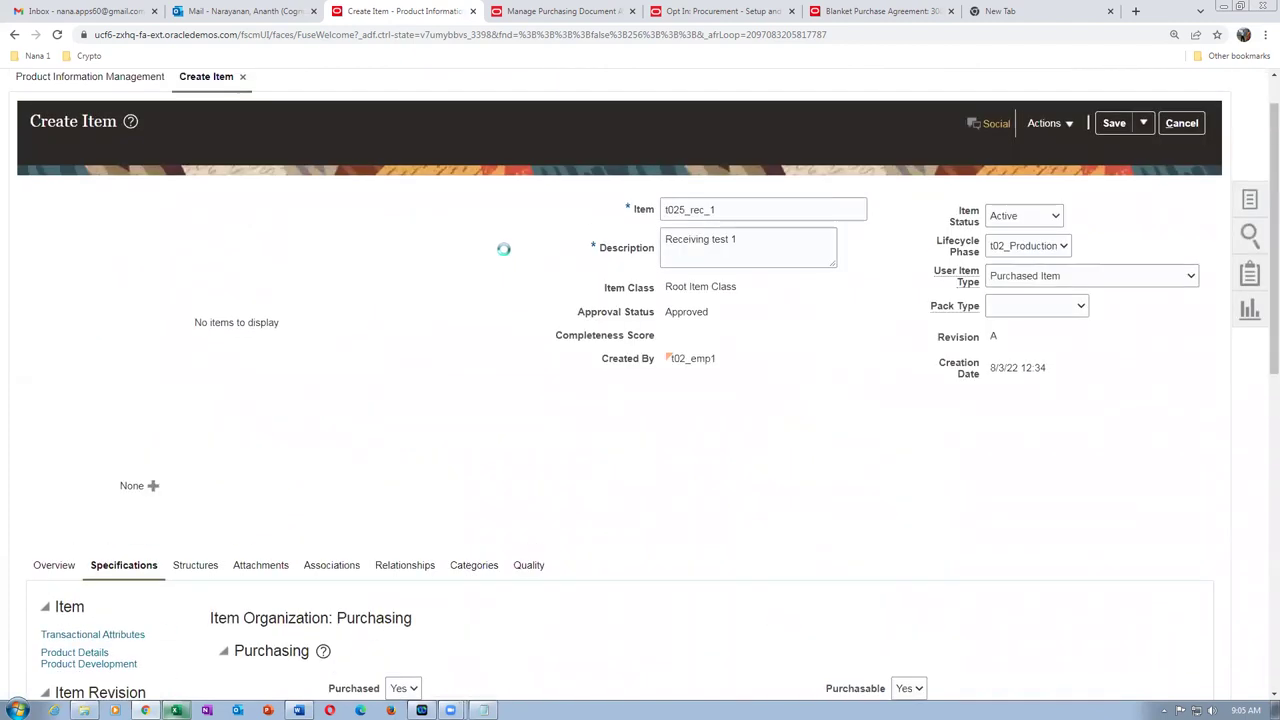
pyautogui.click(55, 538)
pyautogui.click(82, 591)
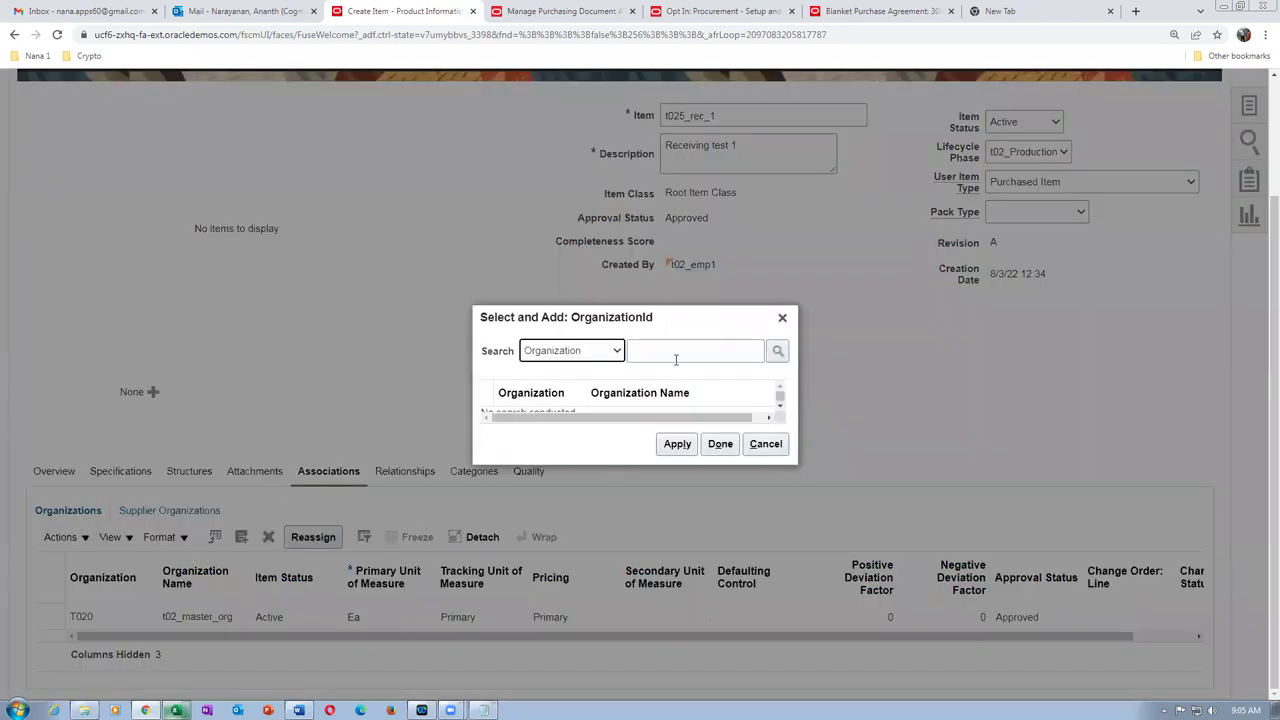
pyautogui.click(681, 356)
pyautogui.write('t02')
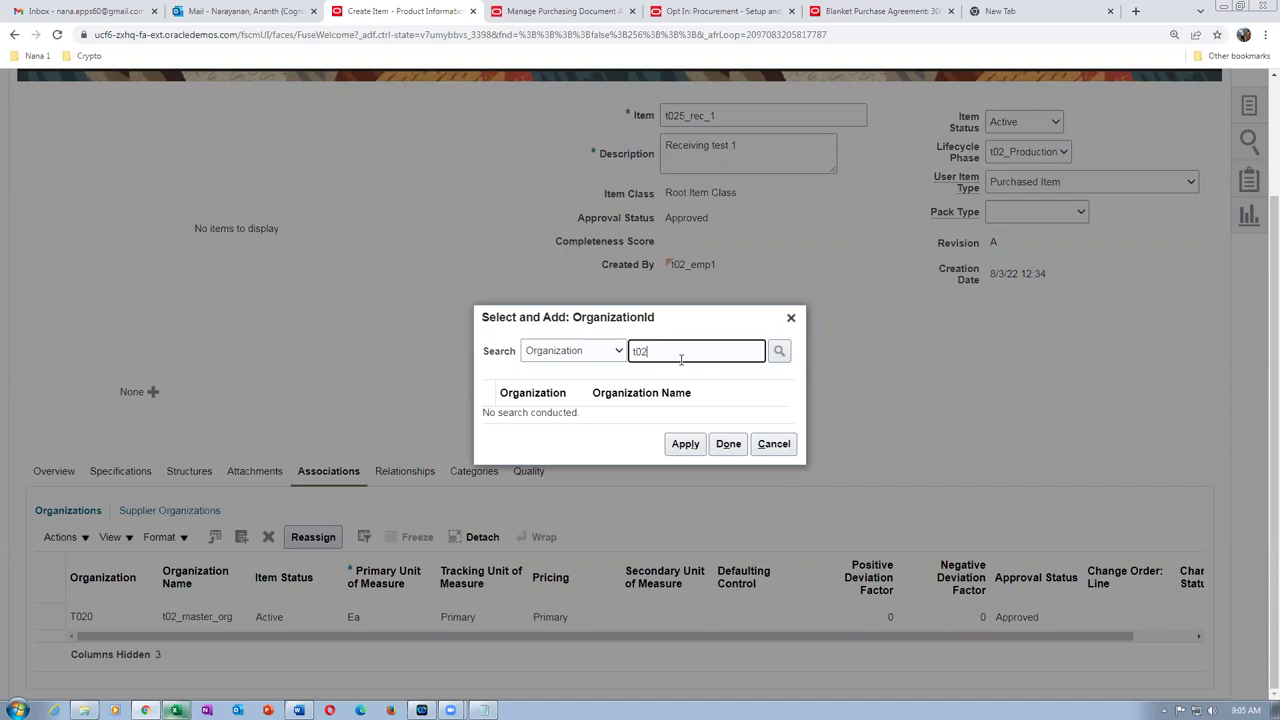
pyautogui.press('Return')
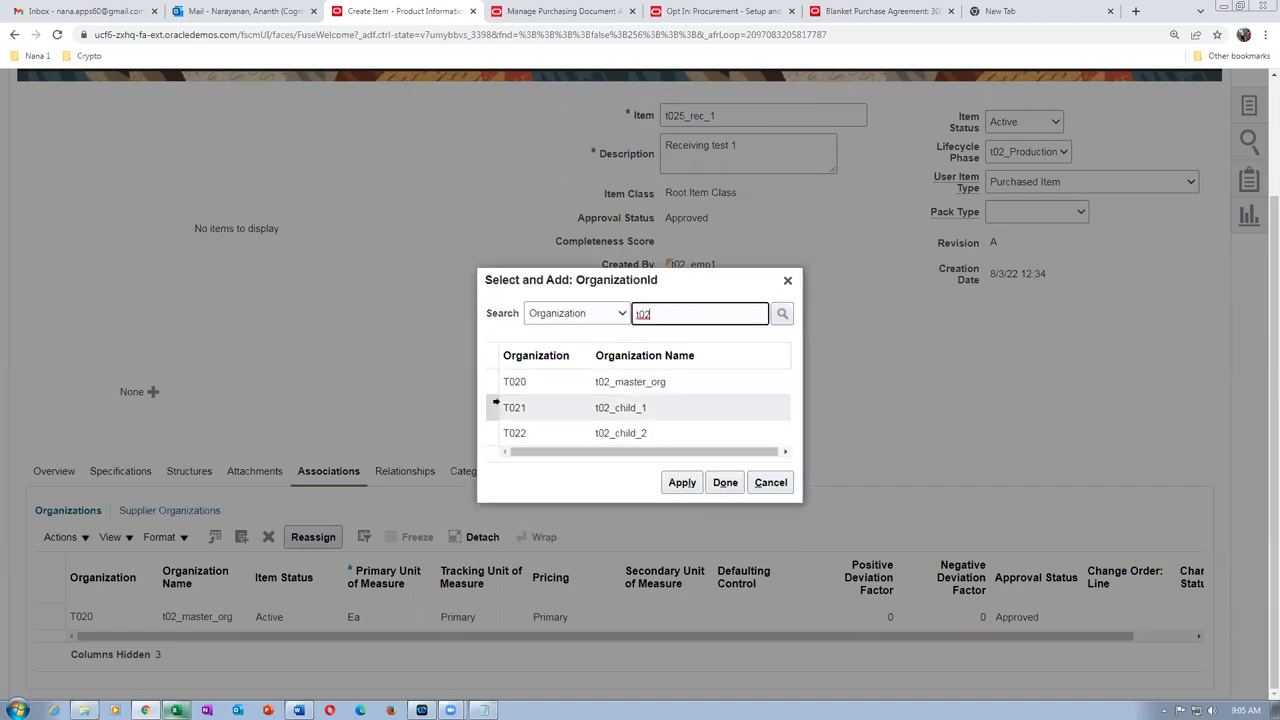
pyautogui.click(491, 404)
pyautogui.click(682, 482)
pyautogui.click(725, 482)
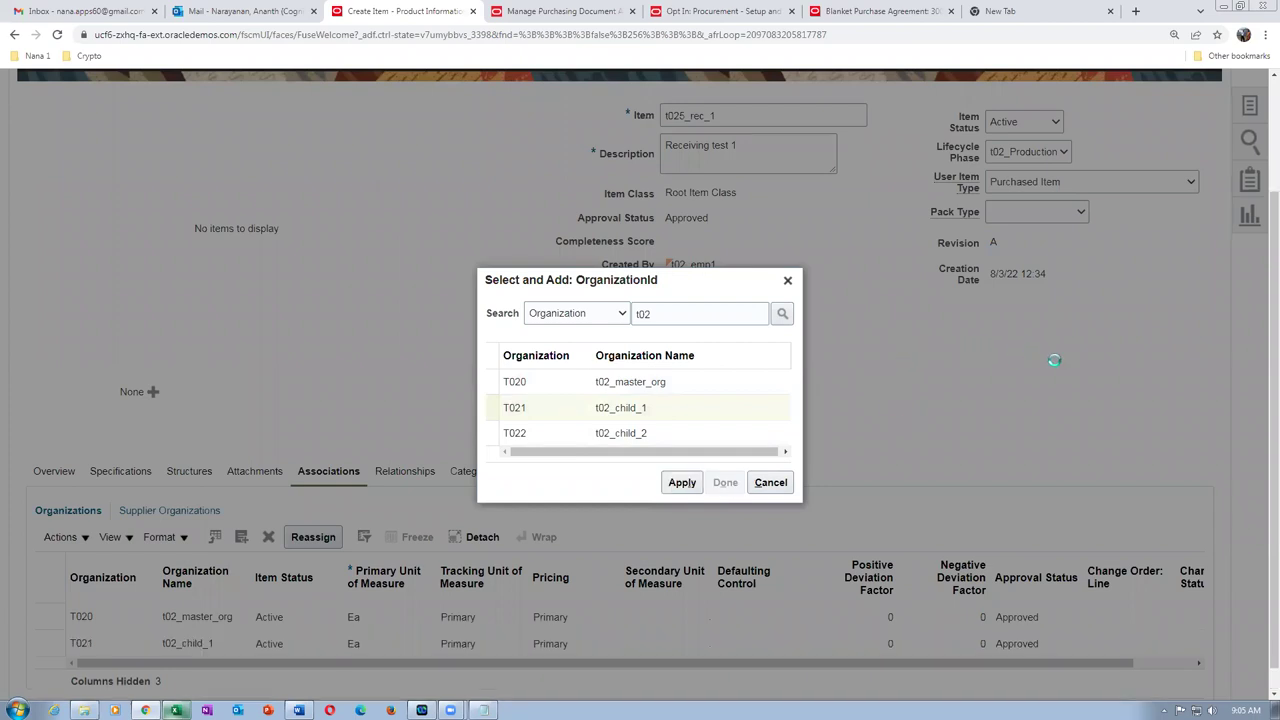
# - Save and close item t025_rec_1
pyautogui.scroll(3, 1052, 368)
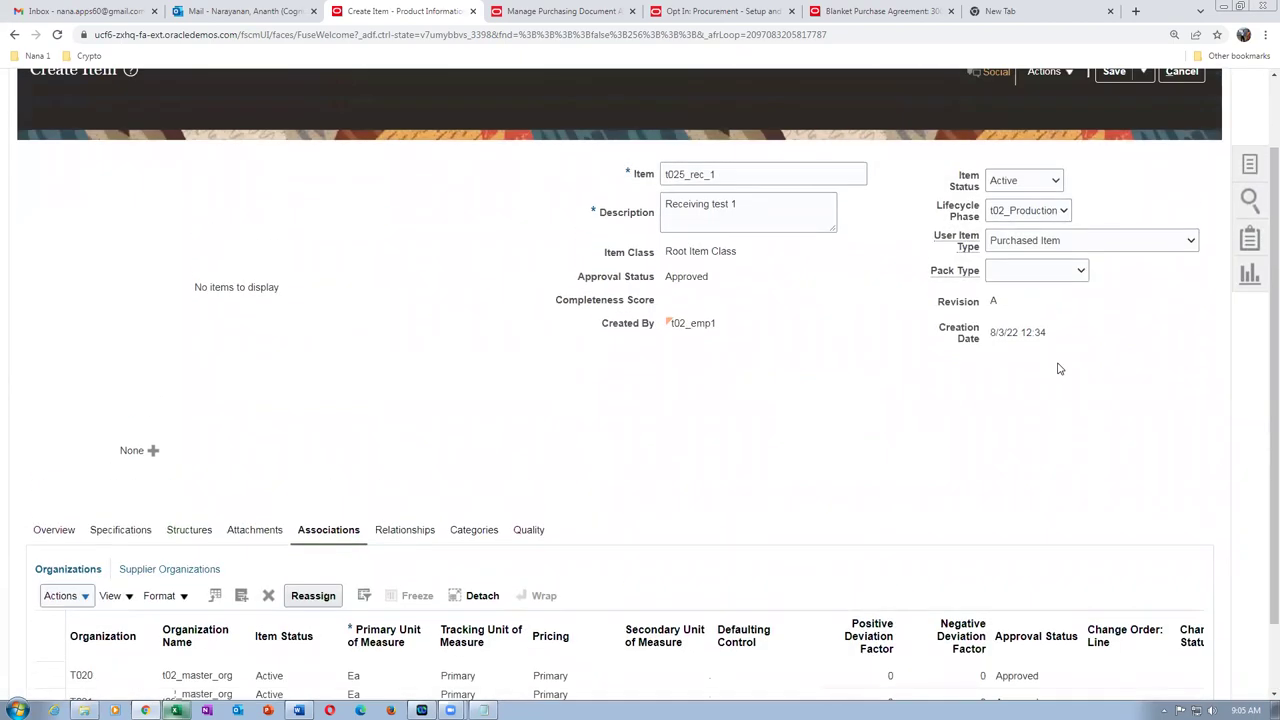
pyautogui.click(1145, 180)
pyautogui.click(1150, 206)
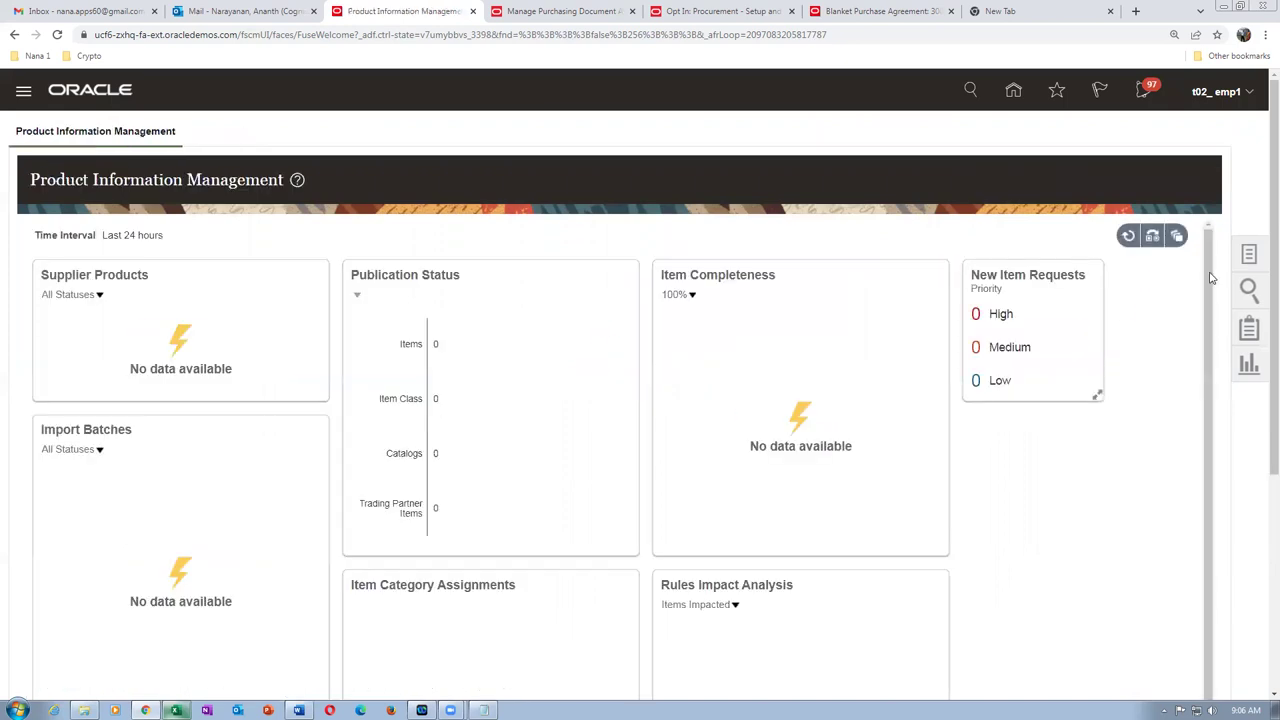
# - Start creating one item in organization T020 by copying an existing item, entering t025 as the source
pyautogui.click(1249, 255)
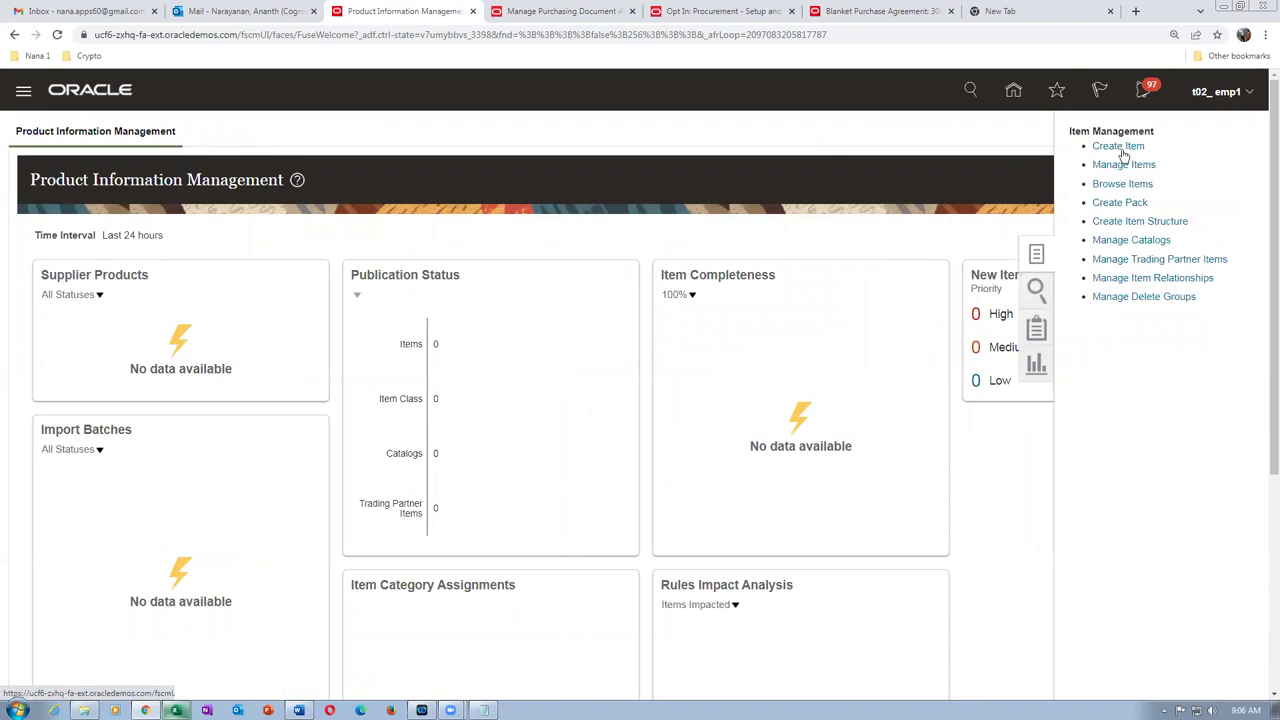
pyautogui.click(1120, 147)
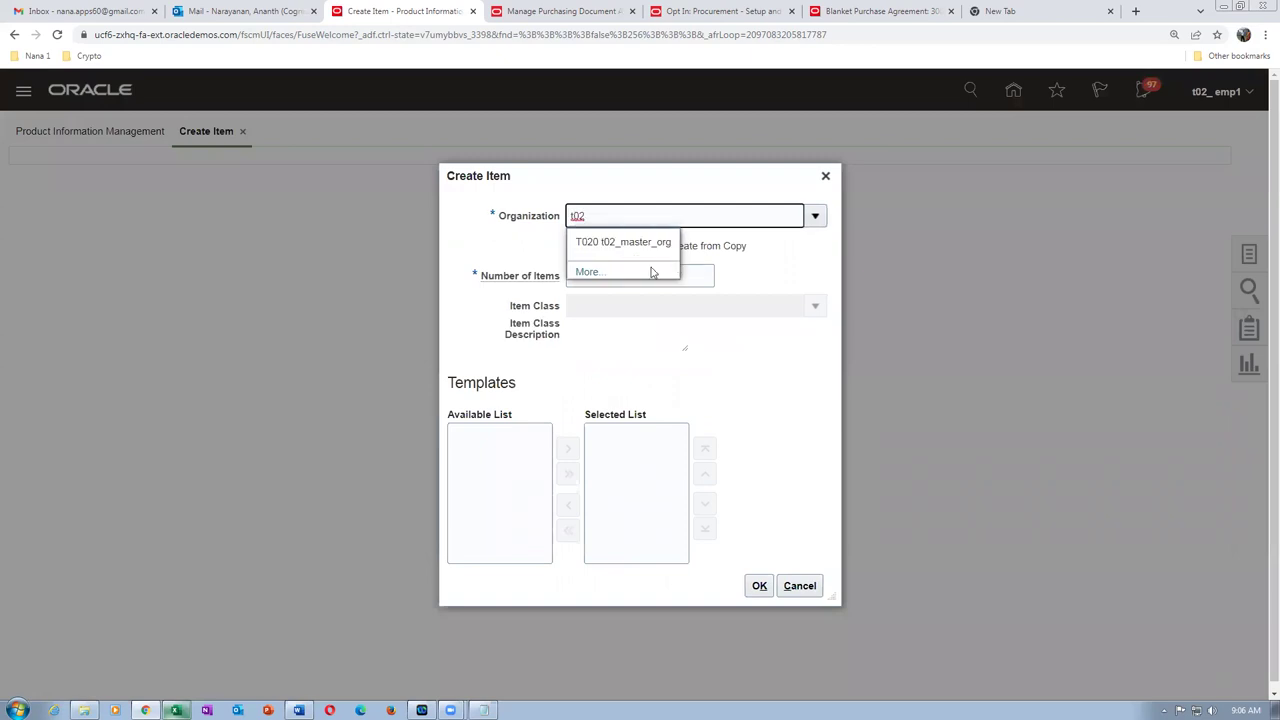
pyautogui.click(615, 250)
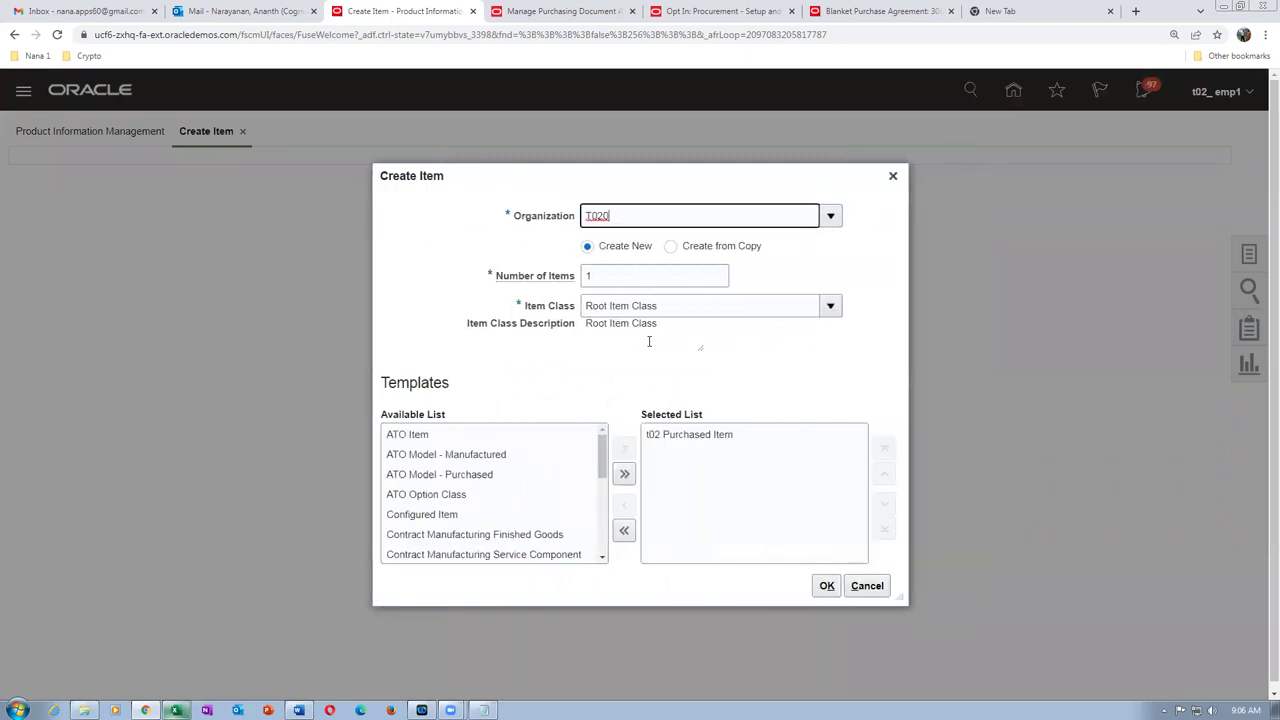
pyautogui.click(670, 246)
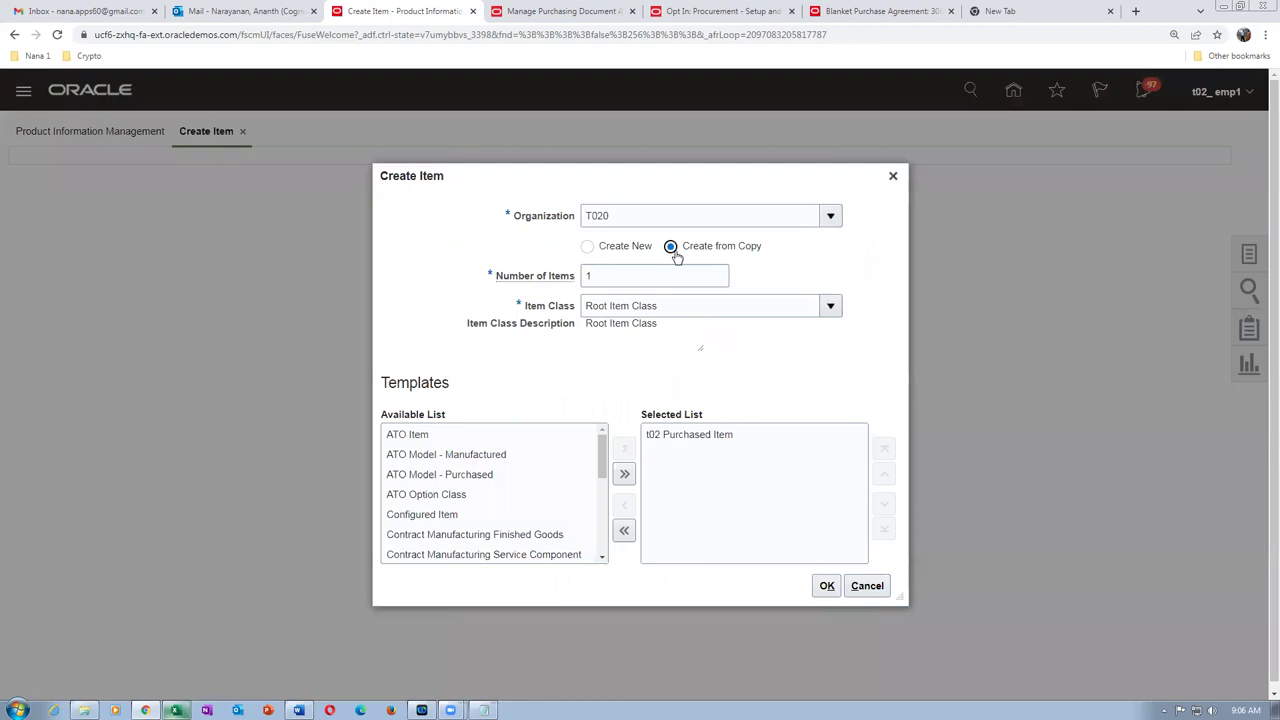
pyautogui.click(596, 237)
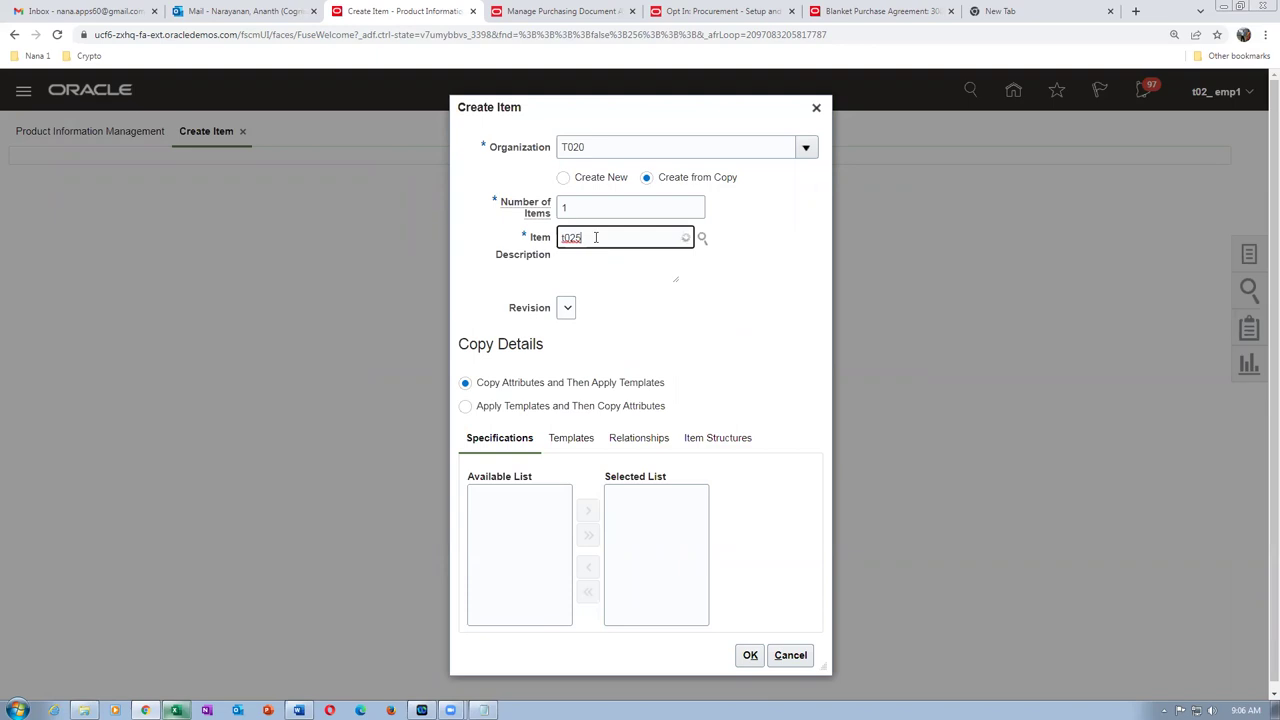
pyautogui.click(702, 240)
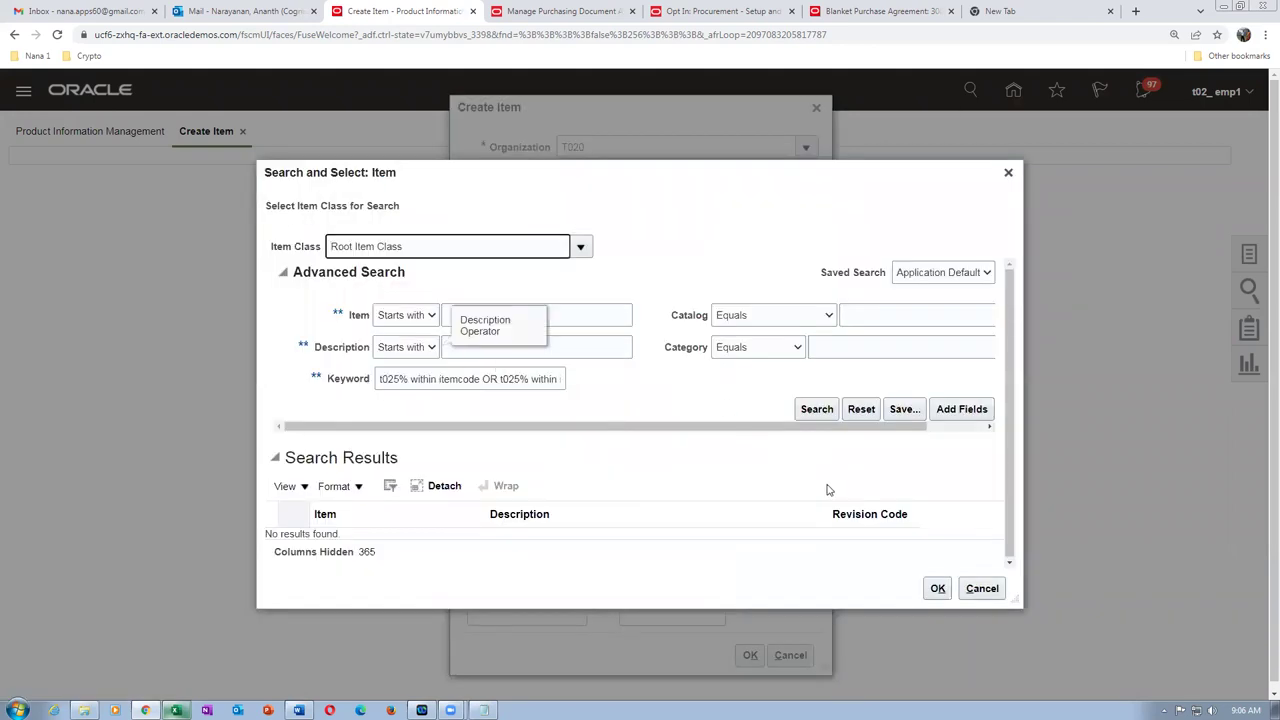
pyautogui.click(596, 319)
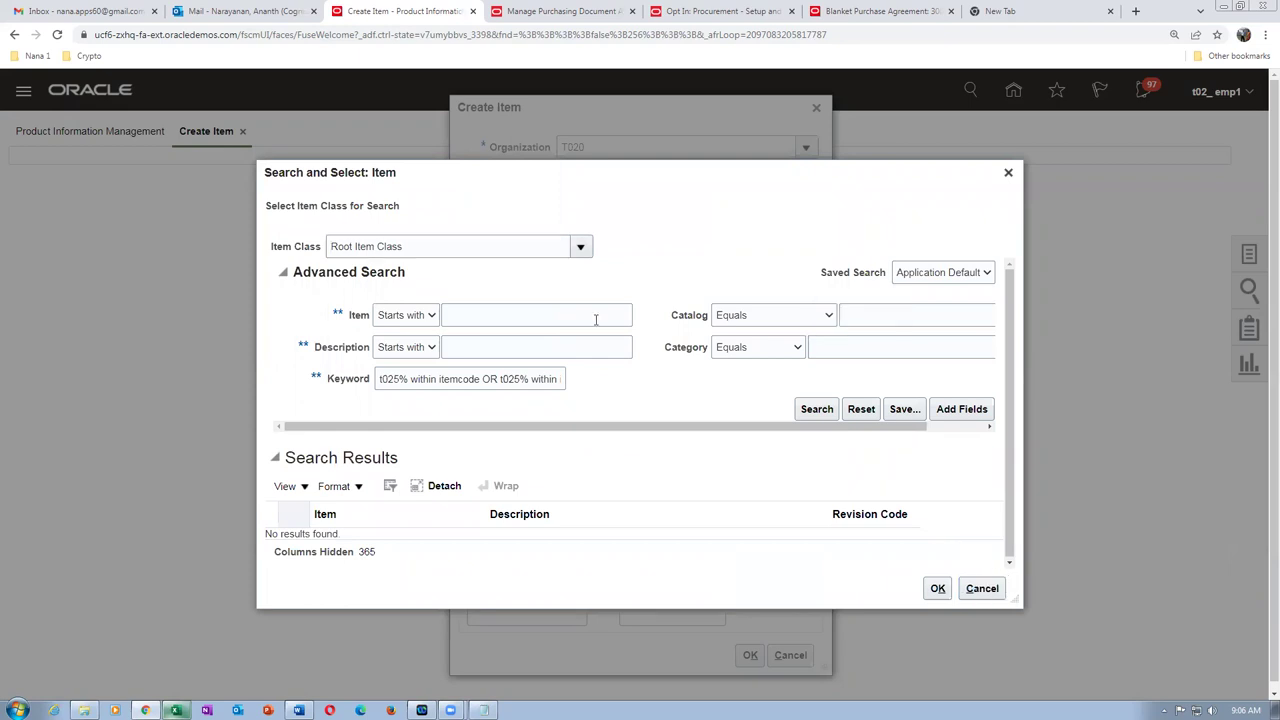
pyautogui.click(982, 588)
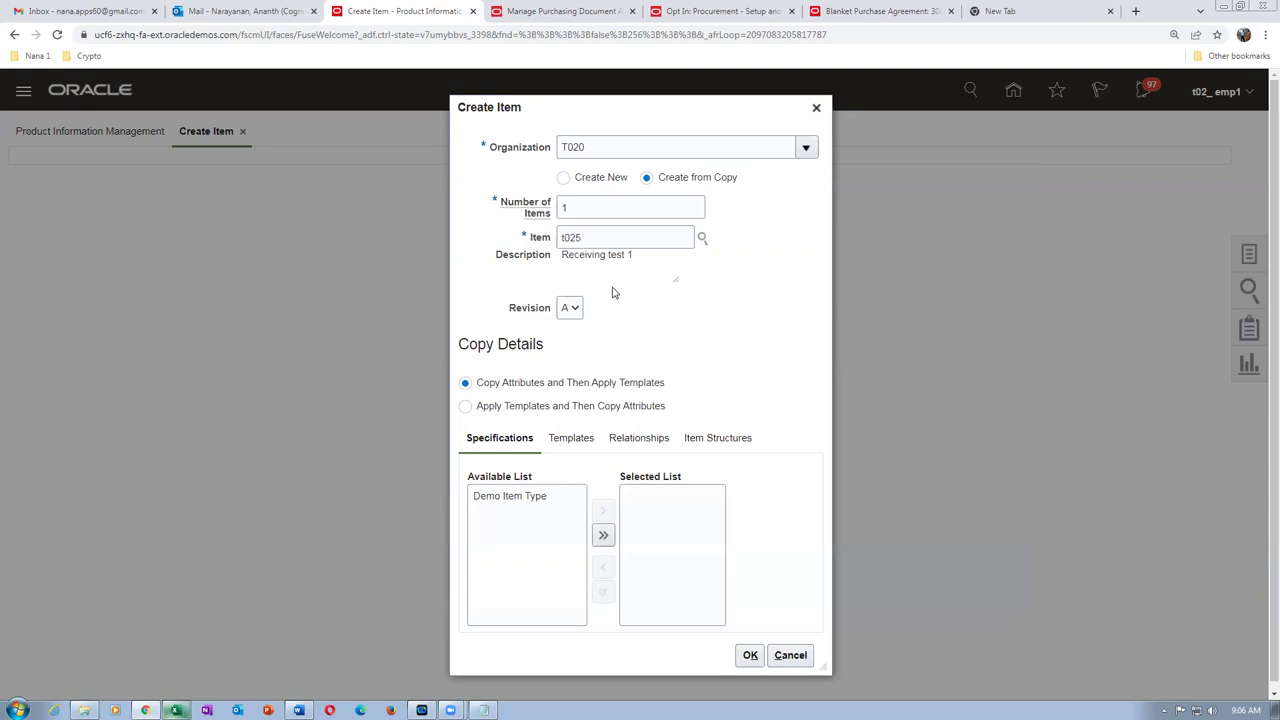
# - Set t025_rec_1 as the item to copy, then create the copy and accept the warning
pyautogui.click(591, 238)
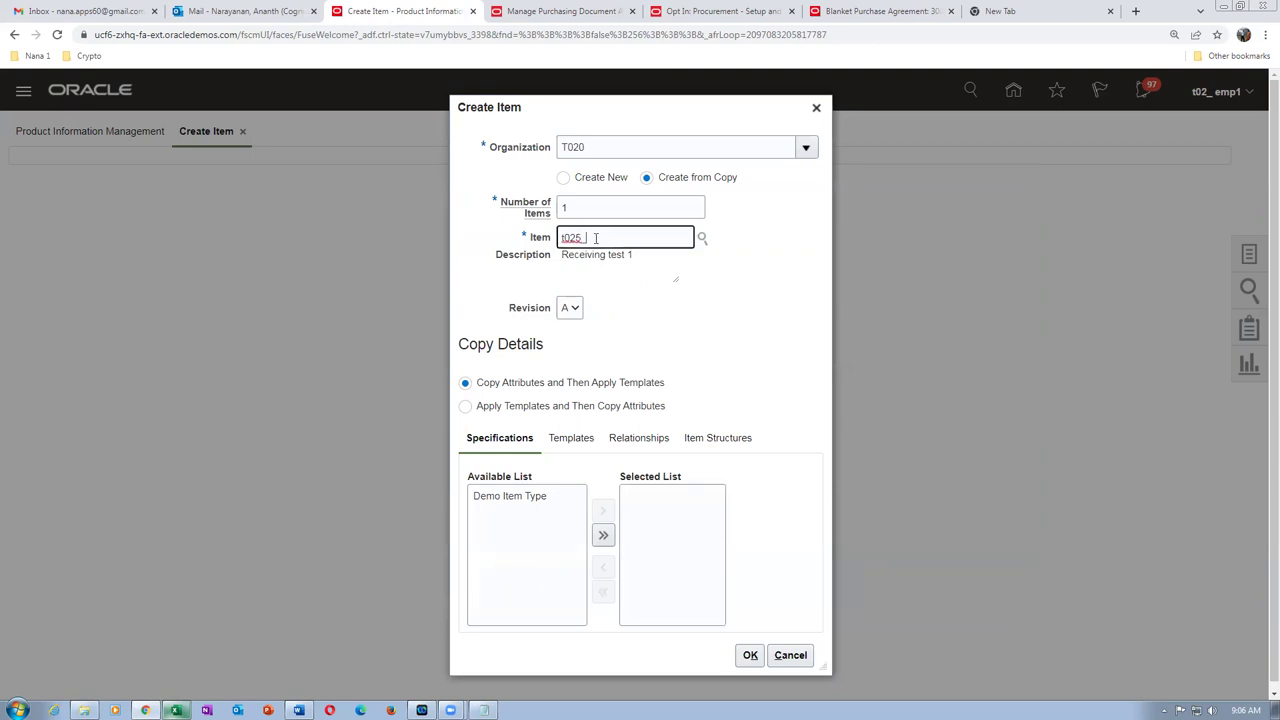
pyautogui.press('Tab')
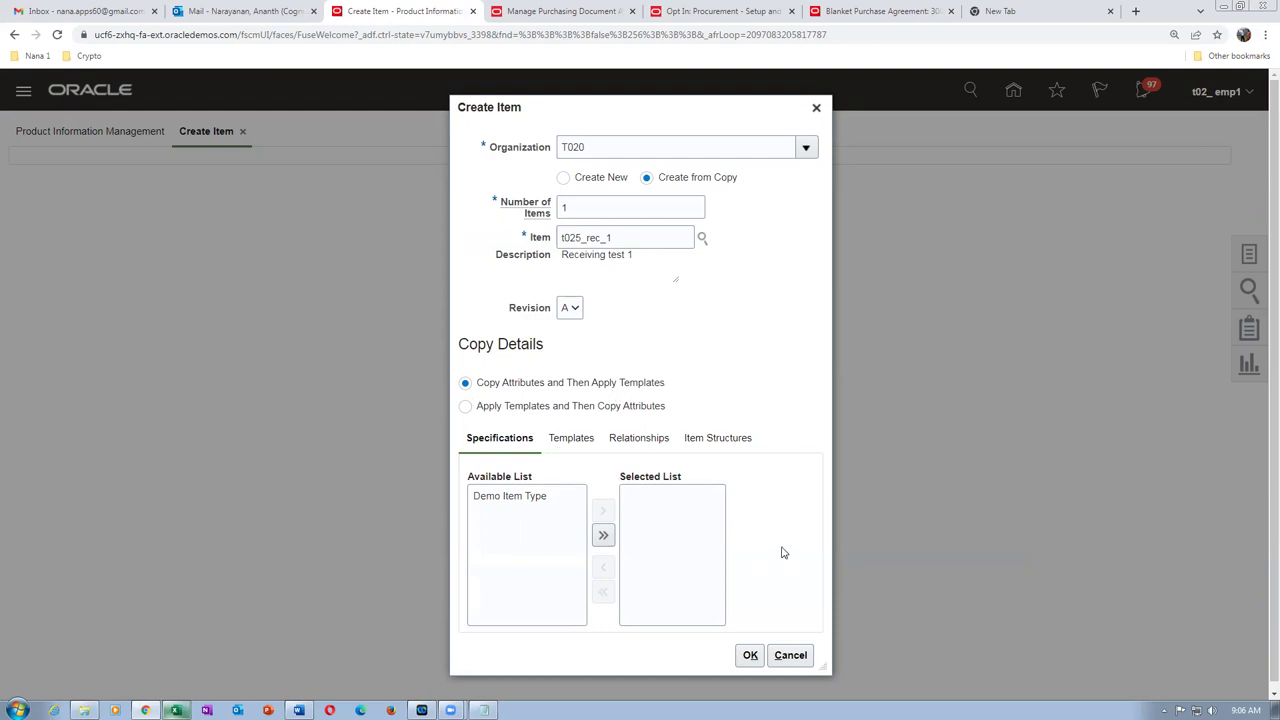
pyautogui.click(750, 655)
pyautogui.click(886, 421)
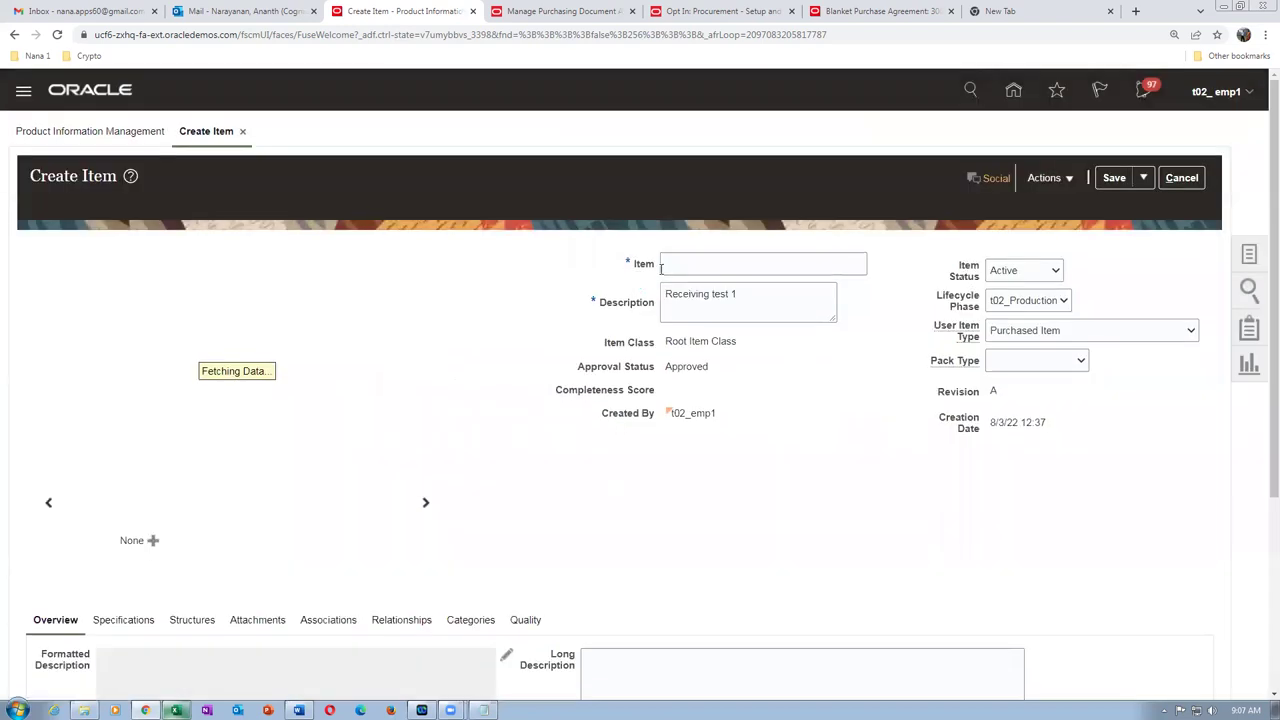
# - Name the copied item t026_rec_2, keeping its description
pyautogui.click(681, 258)
pyautogui.write('t026')
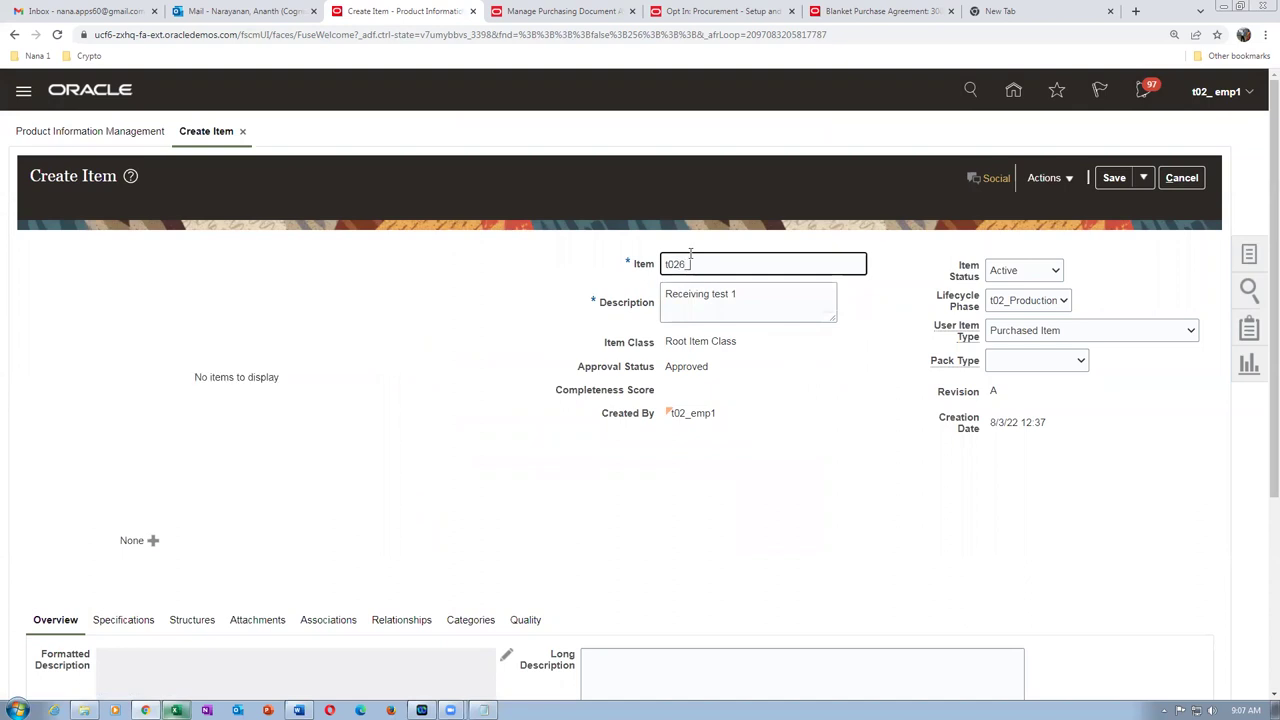
pyautogui.write('_rec_2')
pyautogui.press('Tab')
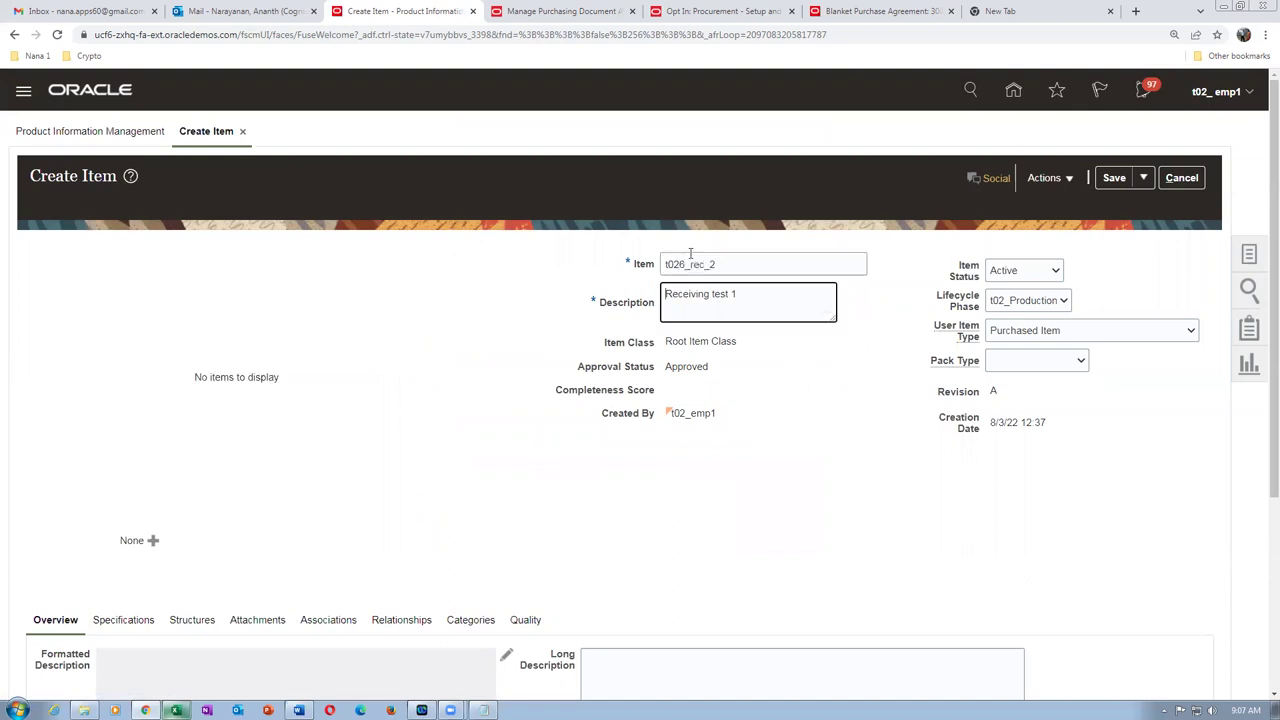
# - Associate item t026_rec_2 with organization T021 (t02_child_1), finding it by searching organizations for t02
pyautogui.scroll(-2, 173, 503)
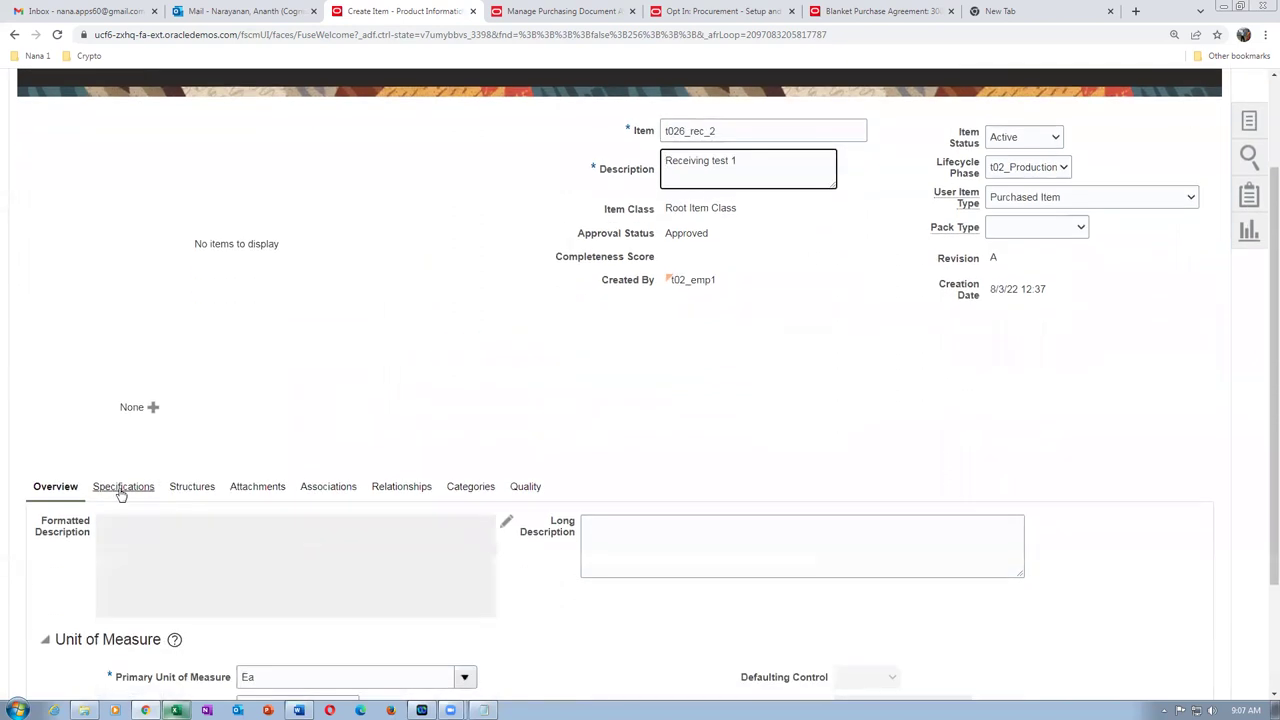
pyautogui.click(357, 410)
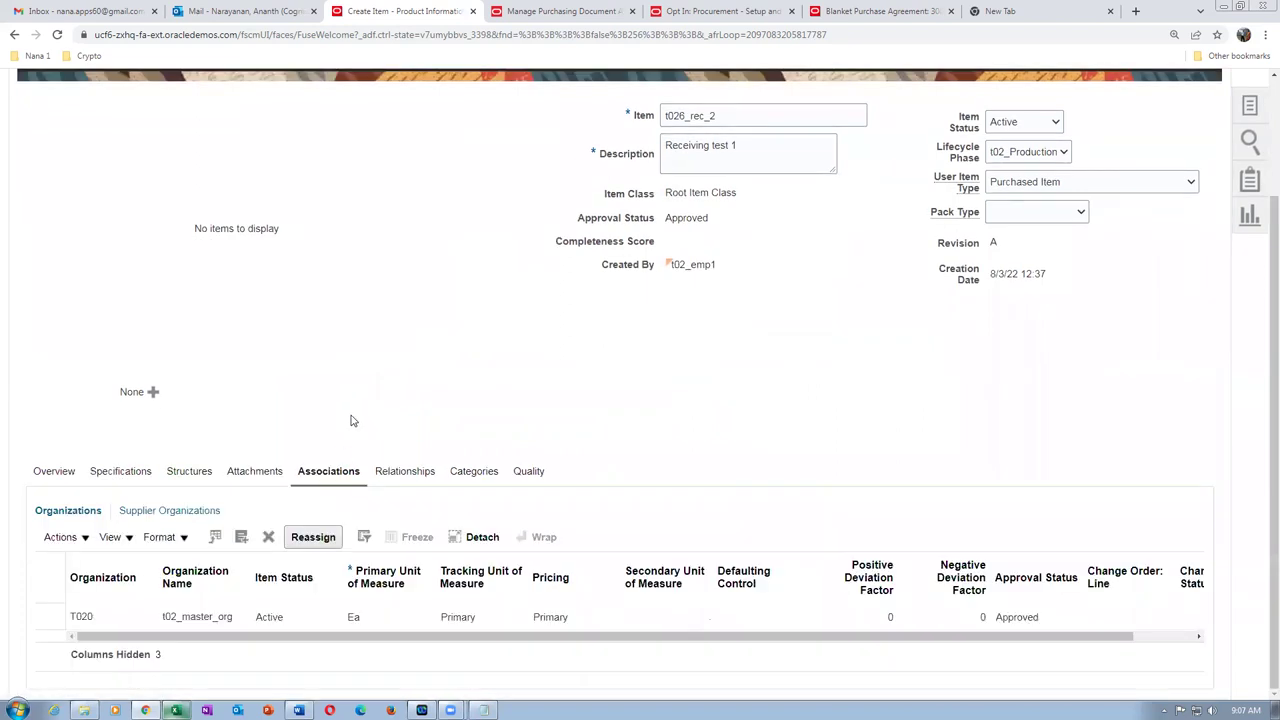
pyautogui.click(60, 537)
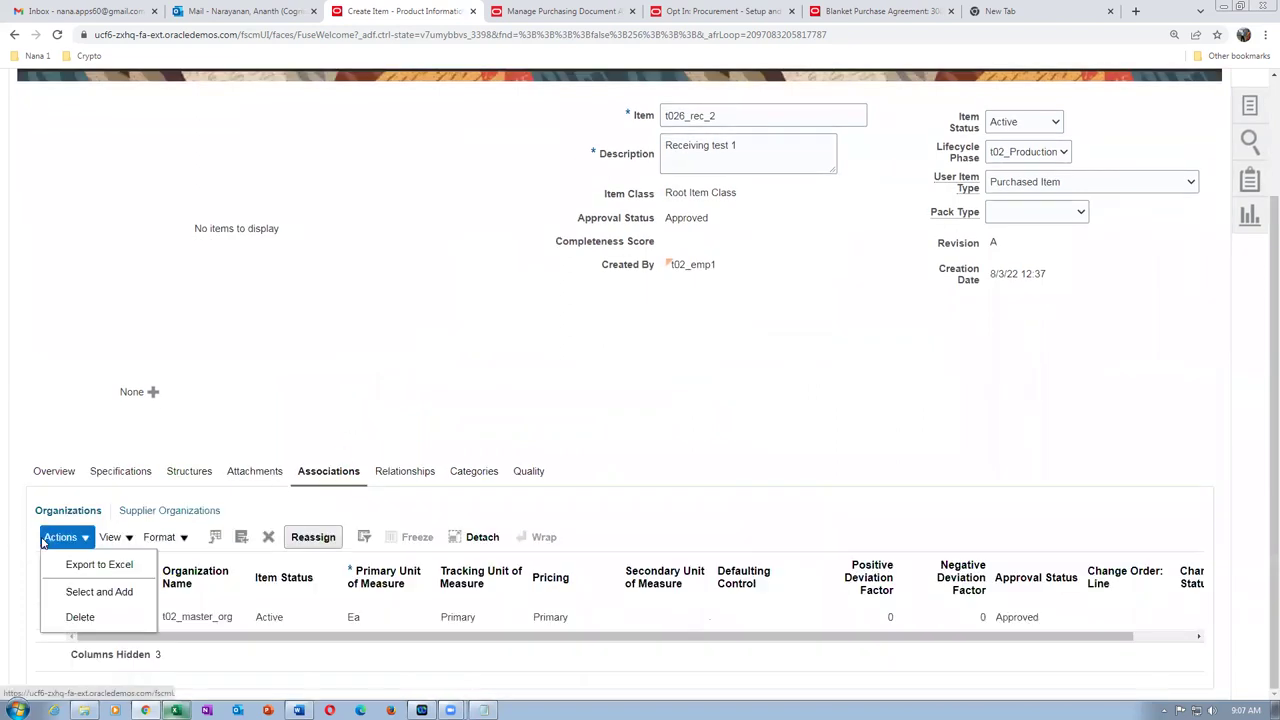
pyautogui.click(85, 589)
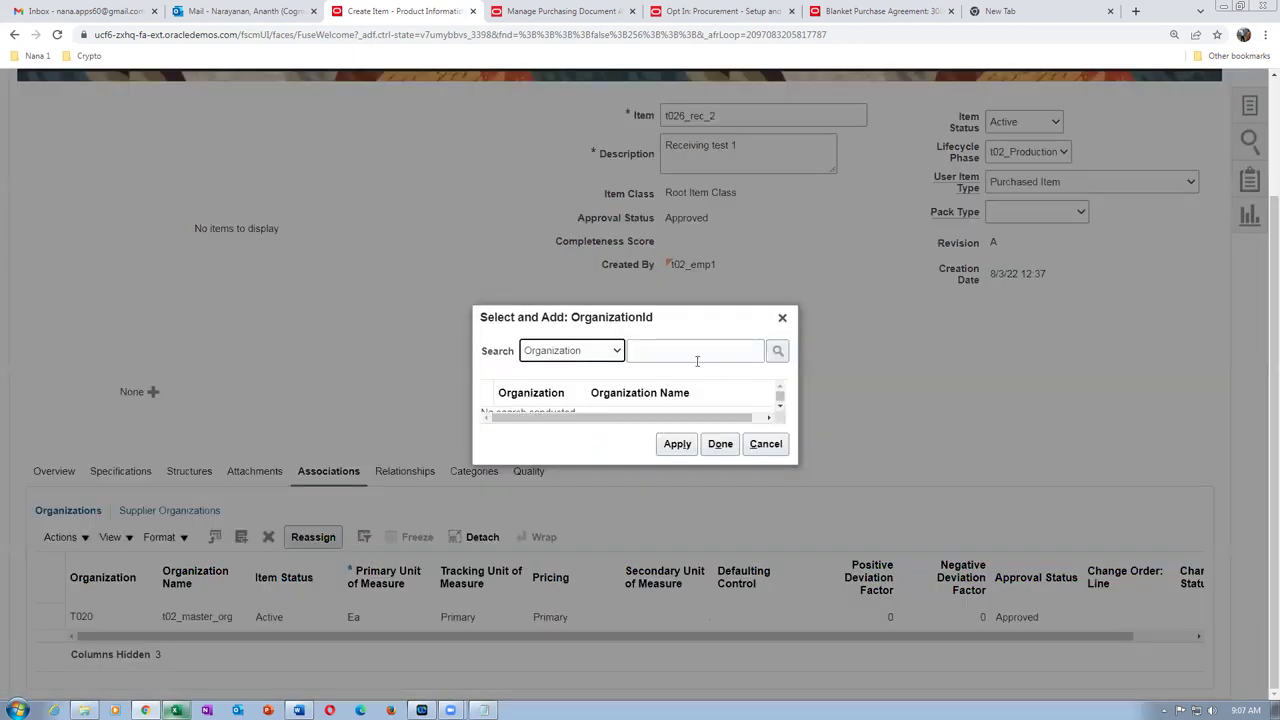
pyautogui.click(688, 350)
pyautogui.write('t02')
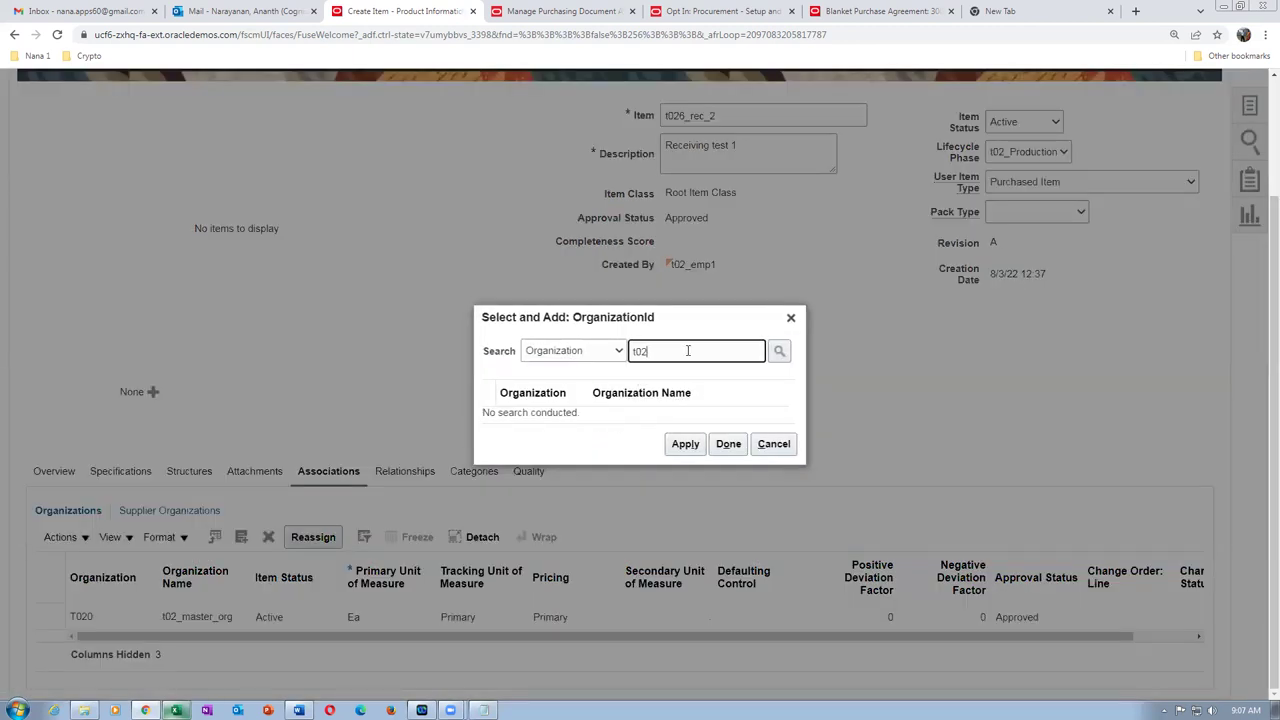
pyautogui.press('Return')
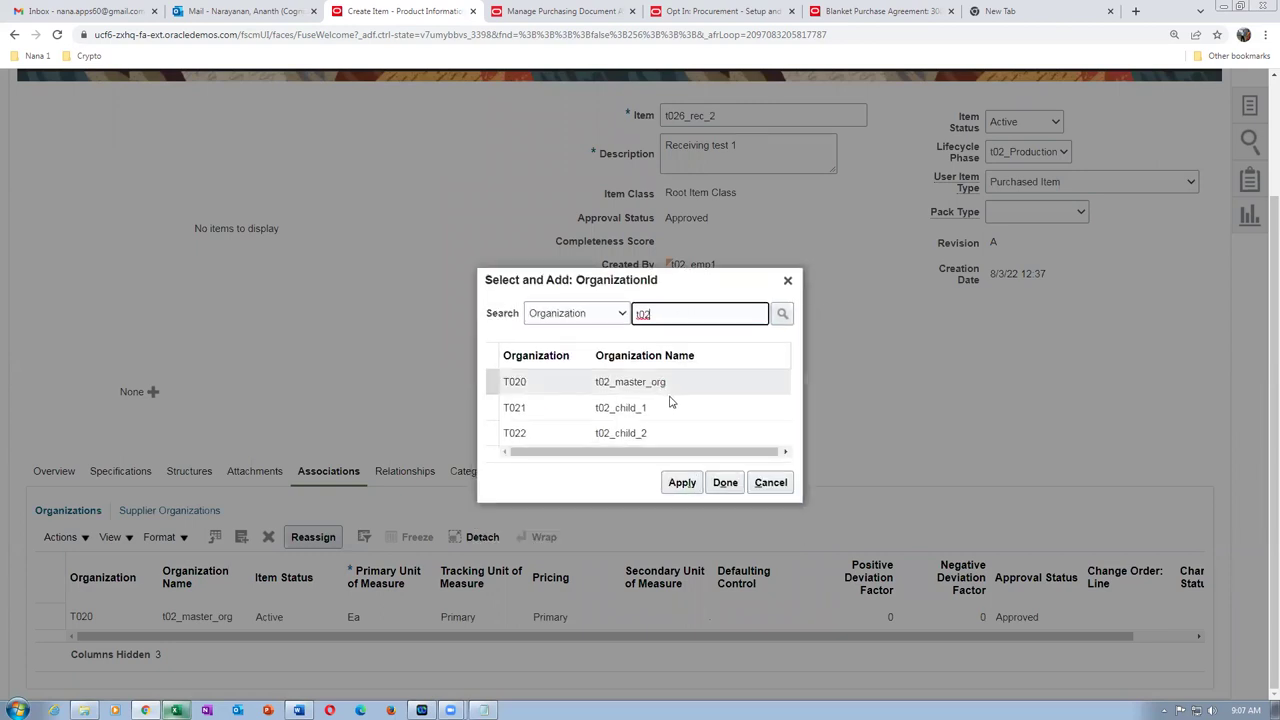
pyautogui.click(503, 408)
pyautogui.click(682, 482)
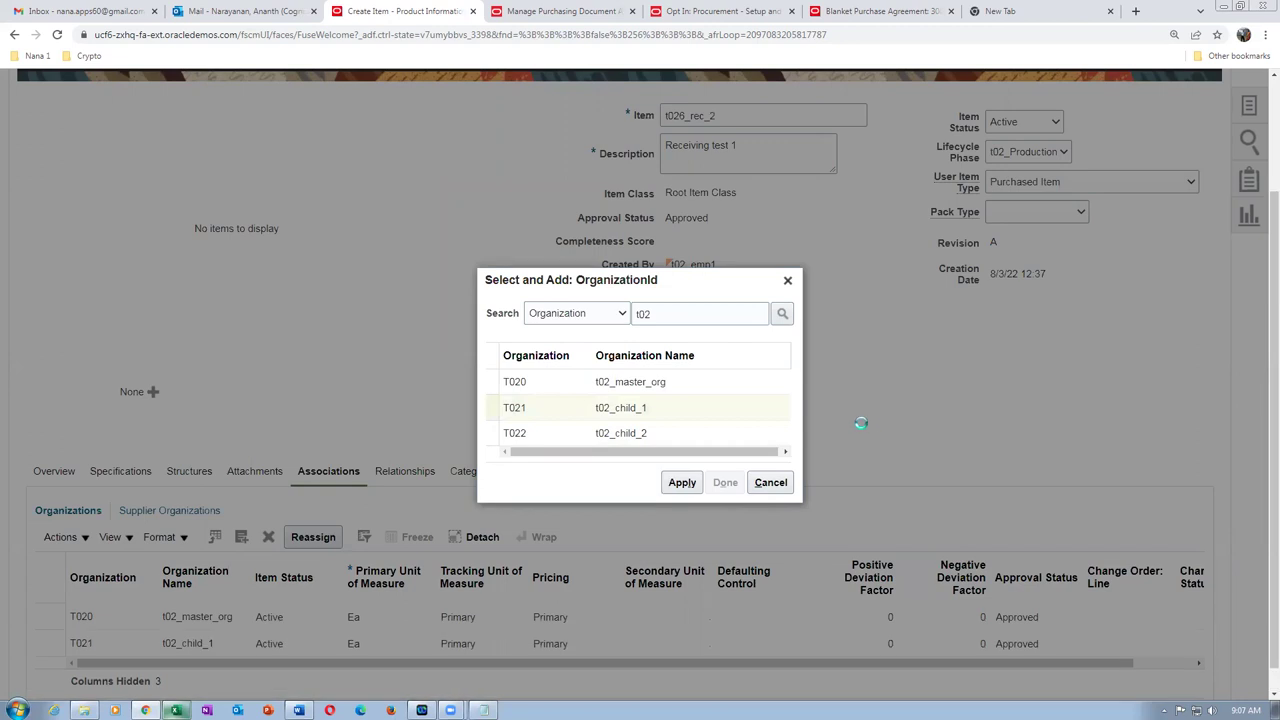
# - Save and close item t026_rec_2
pyautogui.scroll(3, 956, 410)
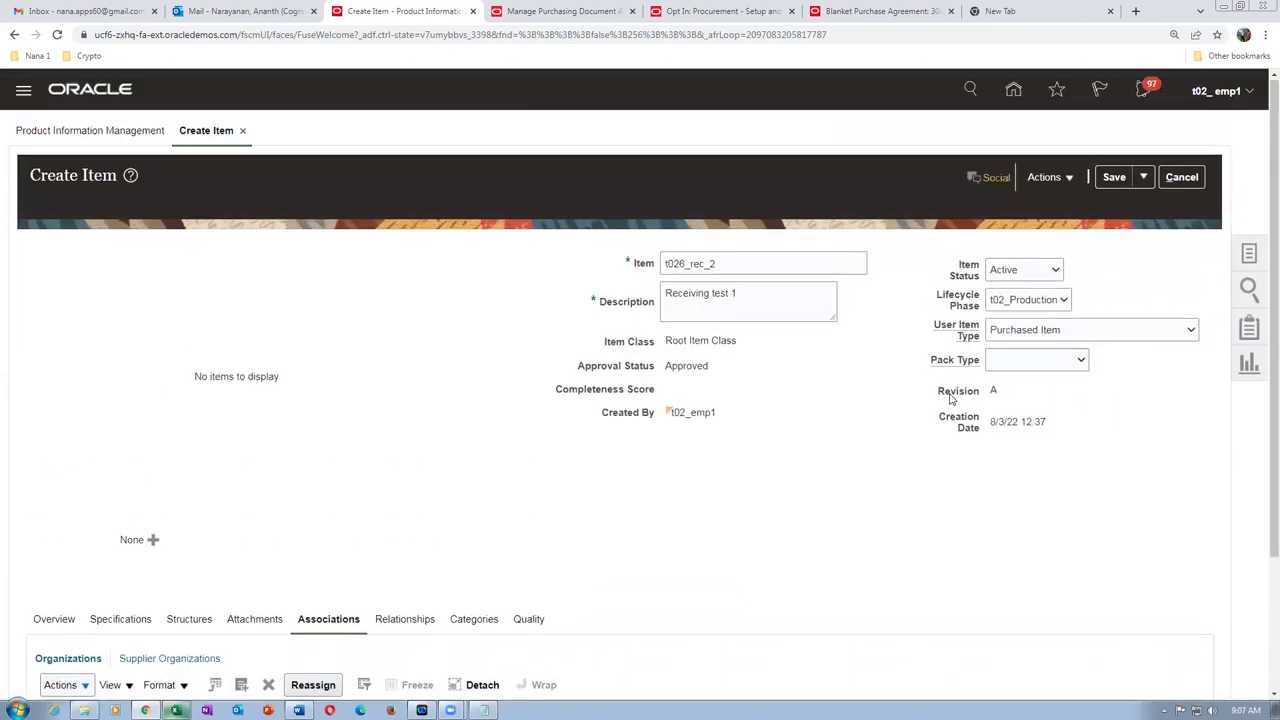
pyautogui.click(1145, 178)
pyautogui.click(1150, 205)
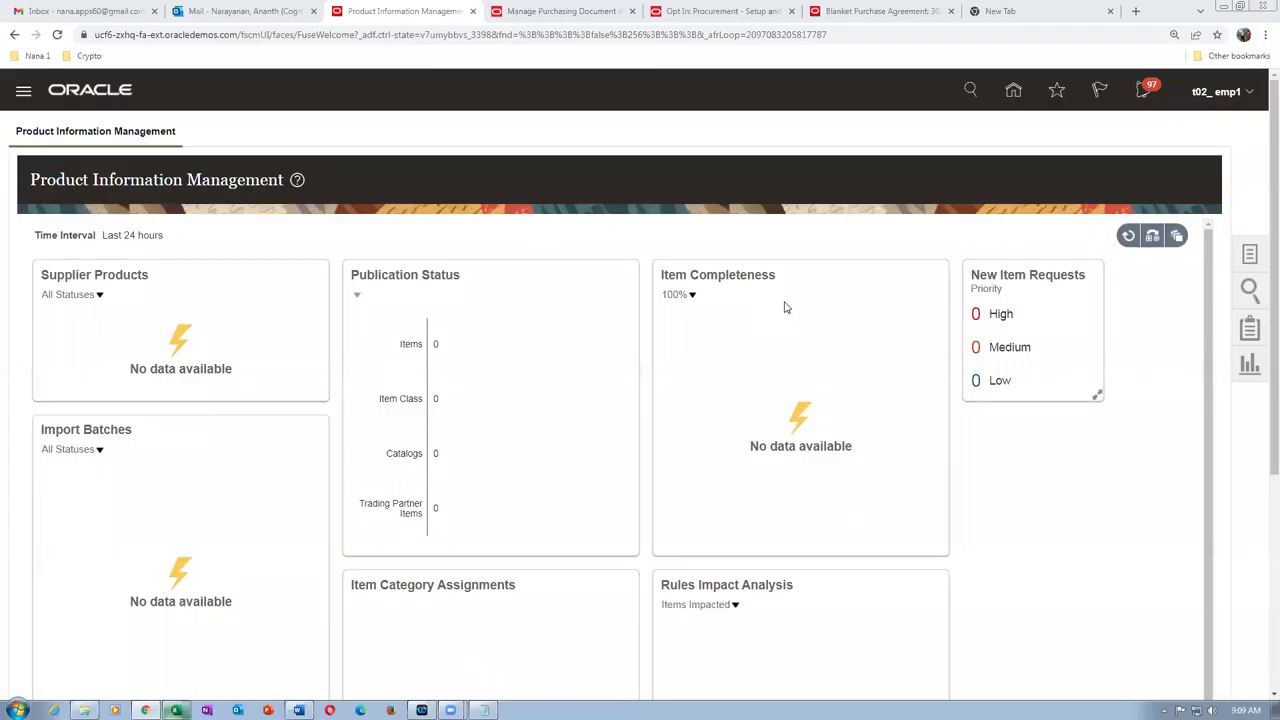
# - Start one new item for organization T020, keeping Root Item Class and the t02 Purchased Item template, and accept the warning
pyautogui.click(1249, 254)
pyautogui.click(1120, 162)
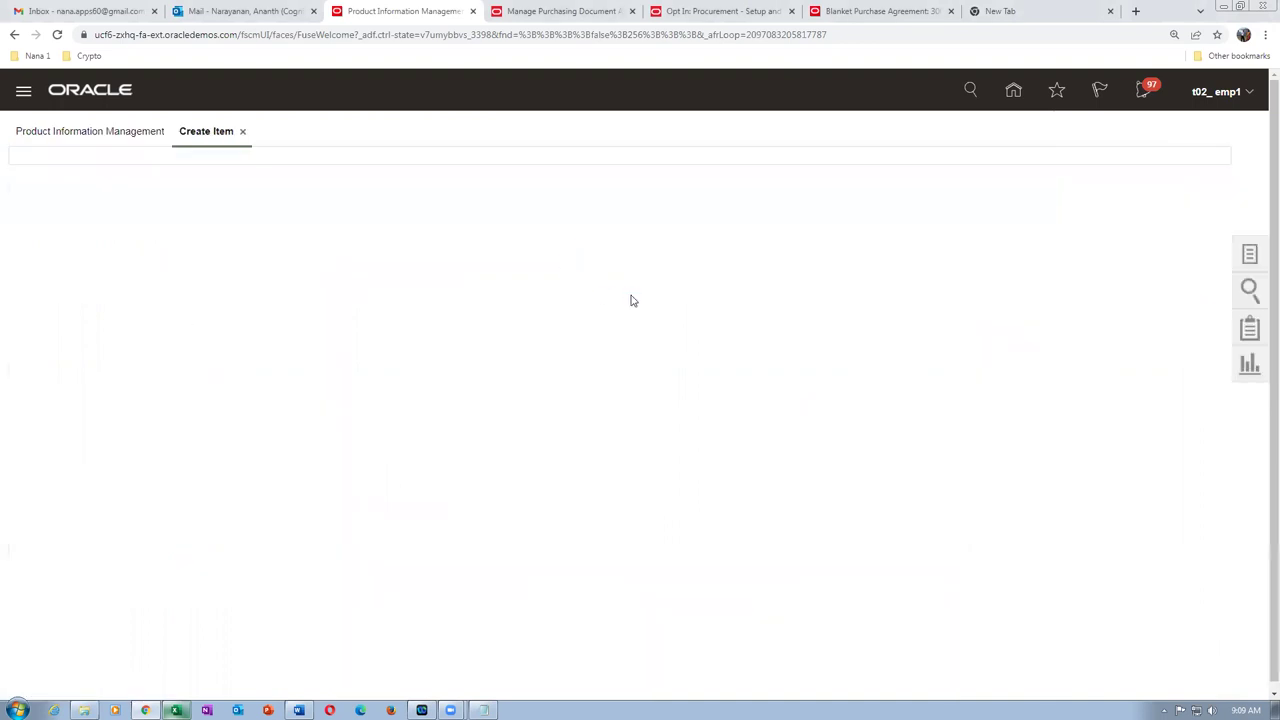
pyautogui.write('t02')
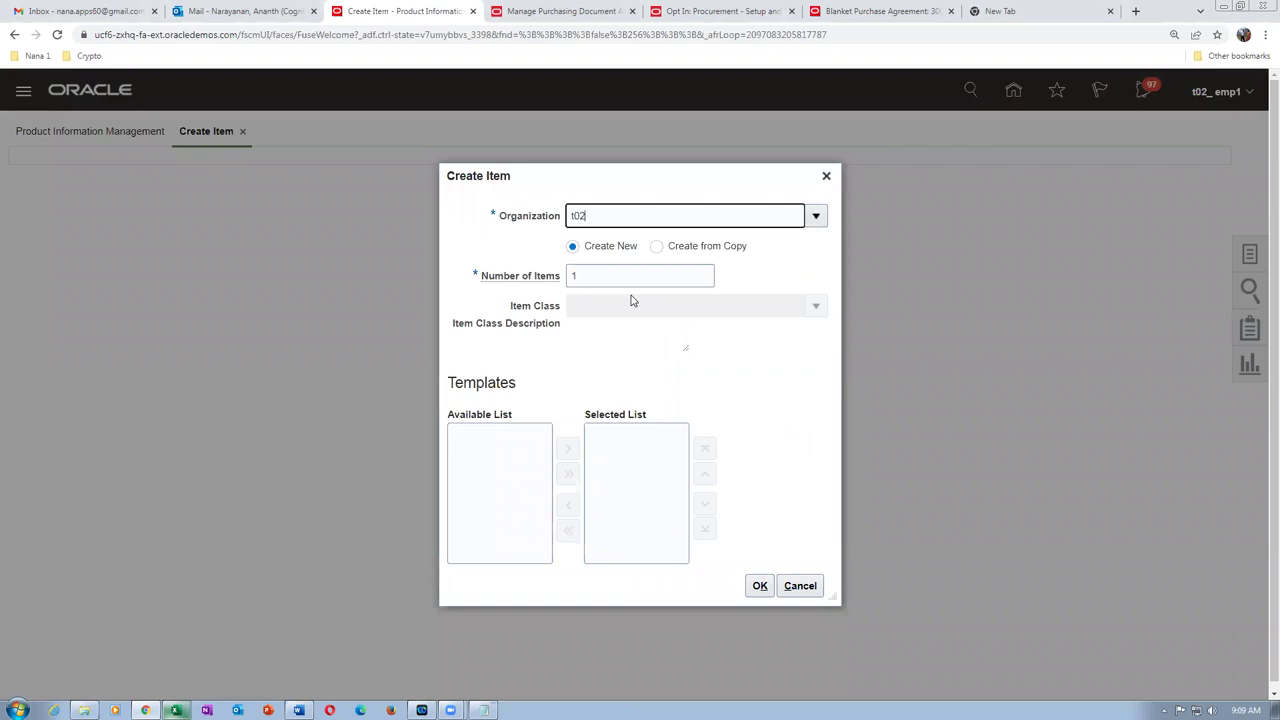
pyautogui.write('0')
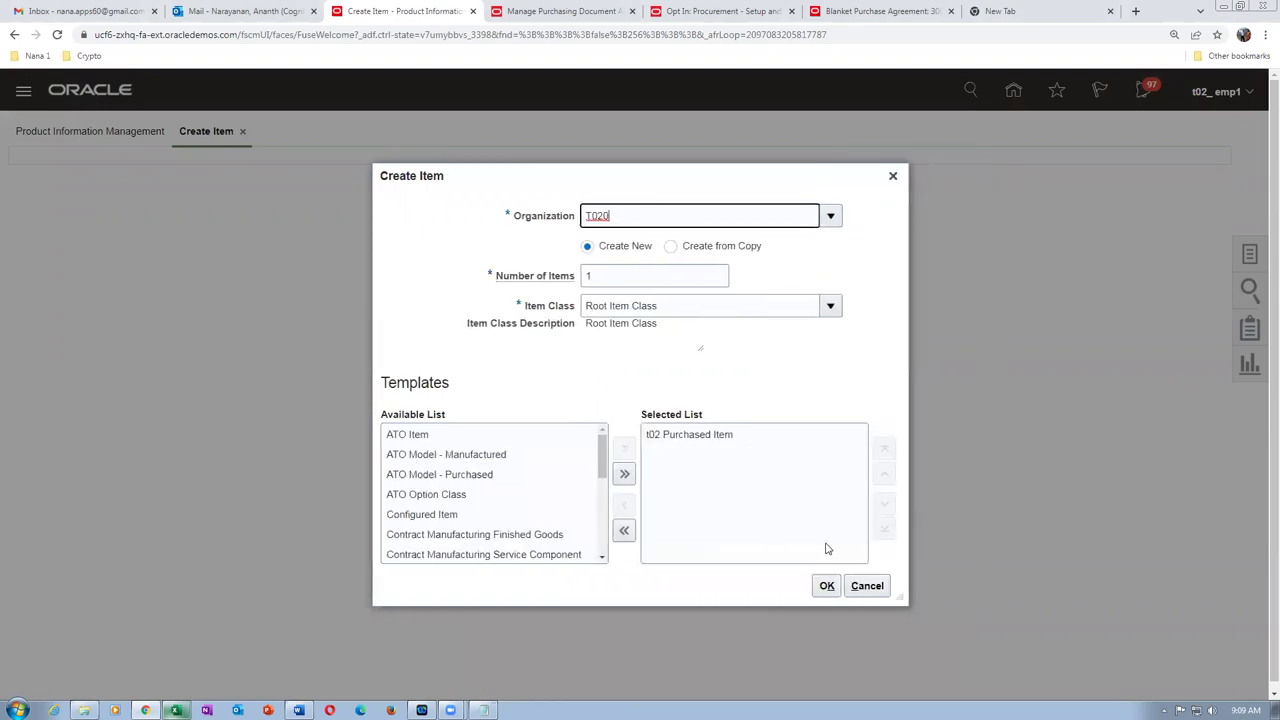
pyautogui.click(827, 586)
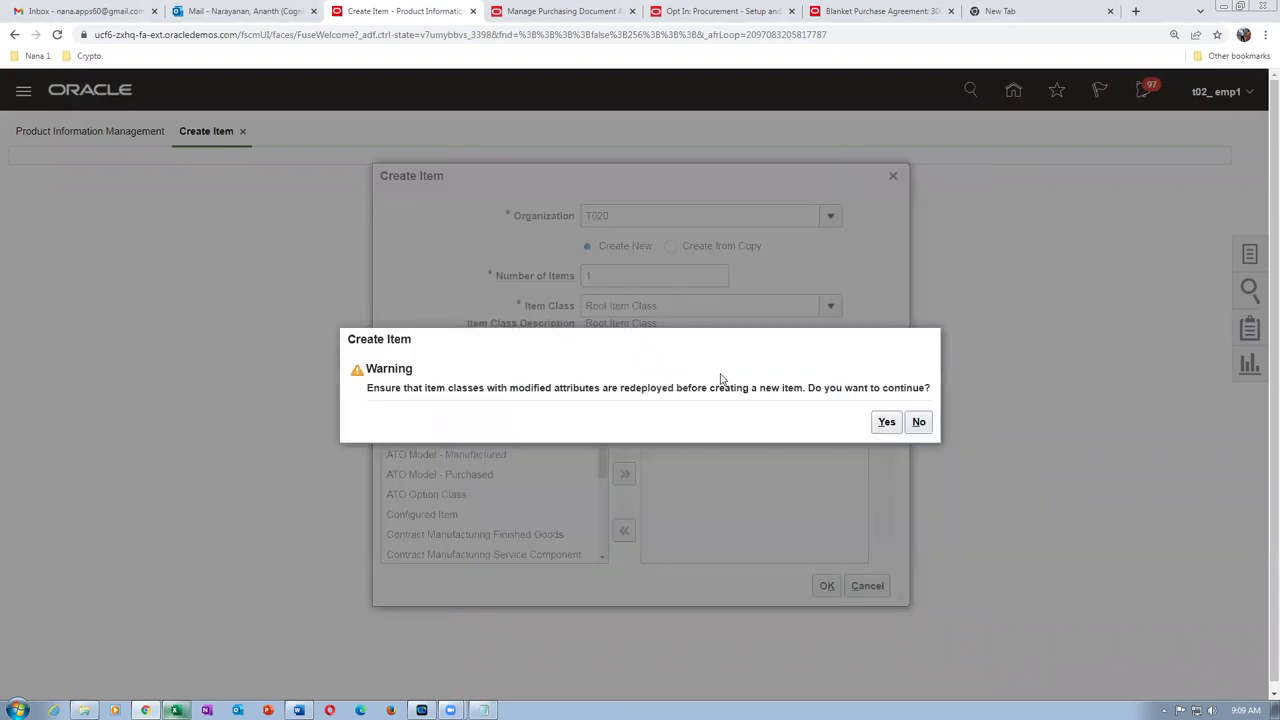
pyautogui.click(887, 421)
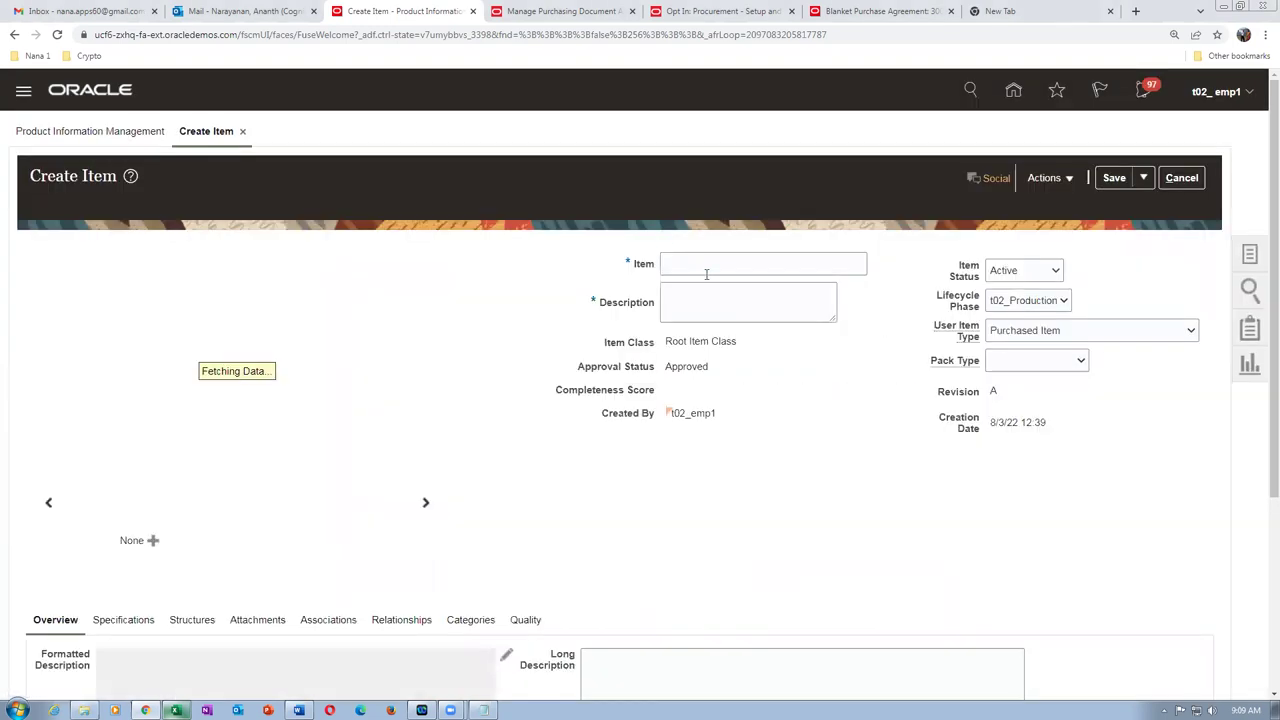
# - Name the new item t027_rec_3 and describe it as "receiving 3"
pyautogui.click(709, 262)
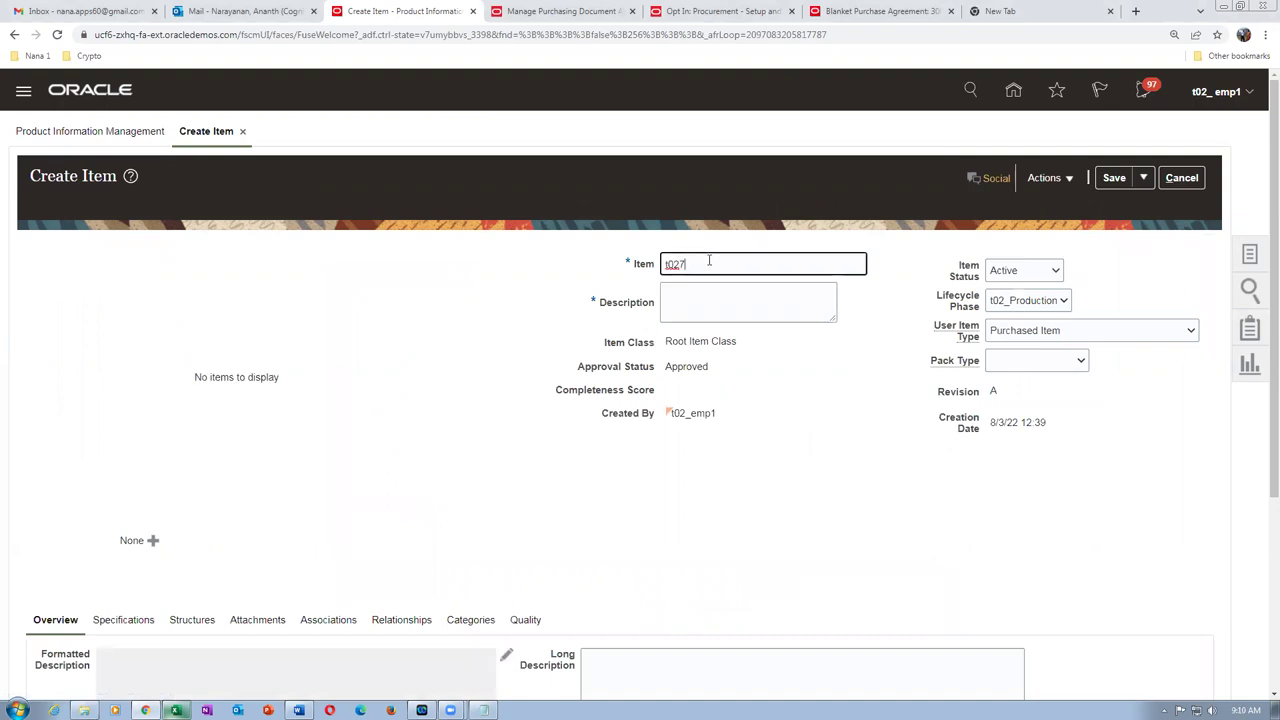
pyautogui.write('t027_rec_3')
pyautogui.press('Tab')
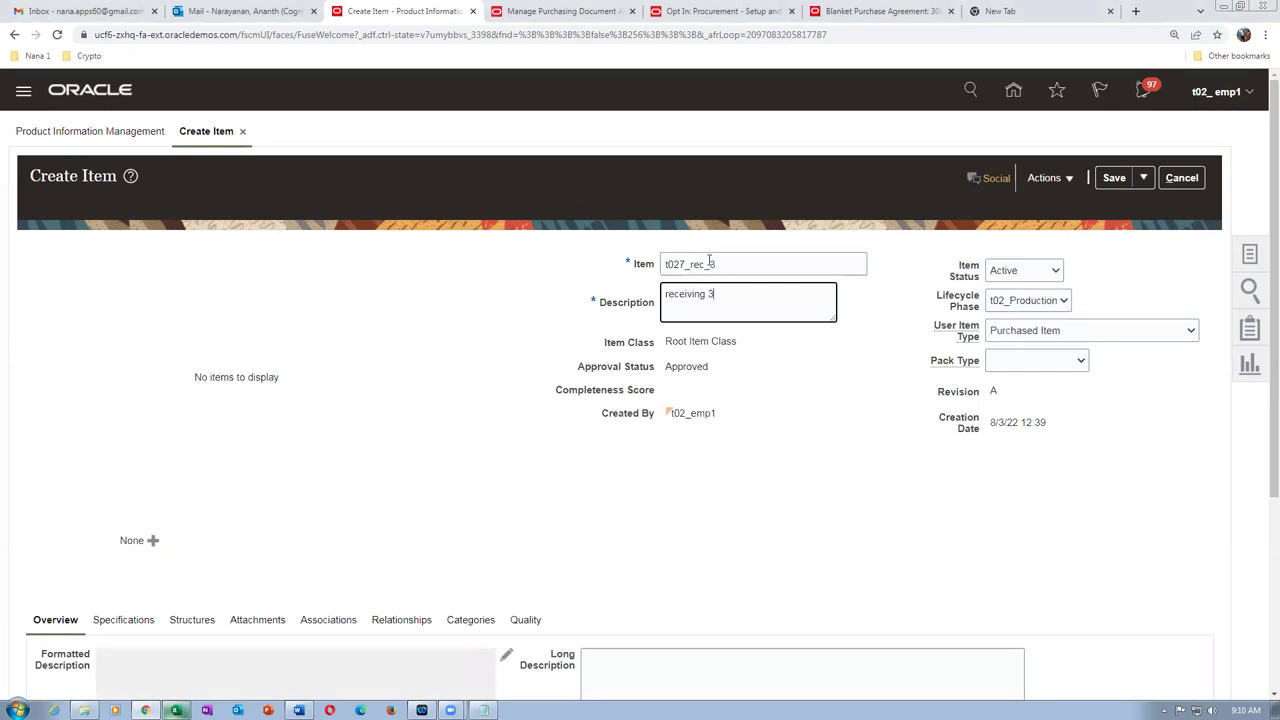
# - Associate item t027_rec_3 with organization T021 (t02_child_1), finding it by searching organizations for t02
pyautogui.scroll(-2, 470, 480)
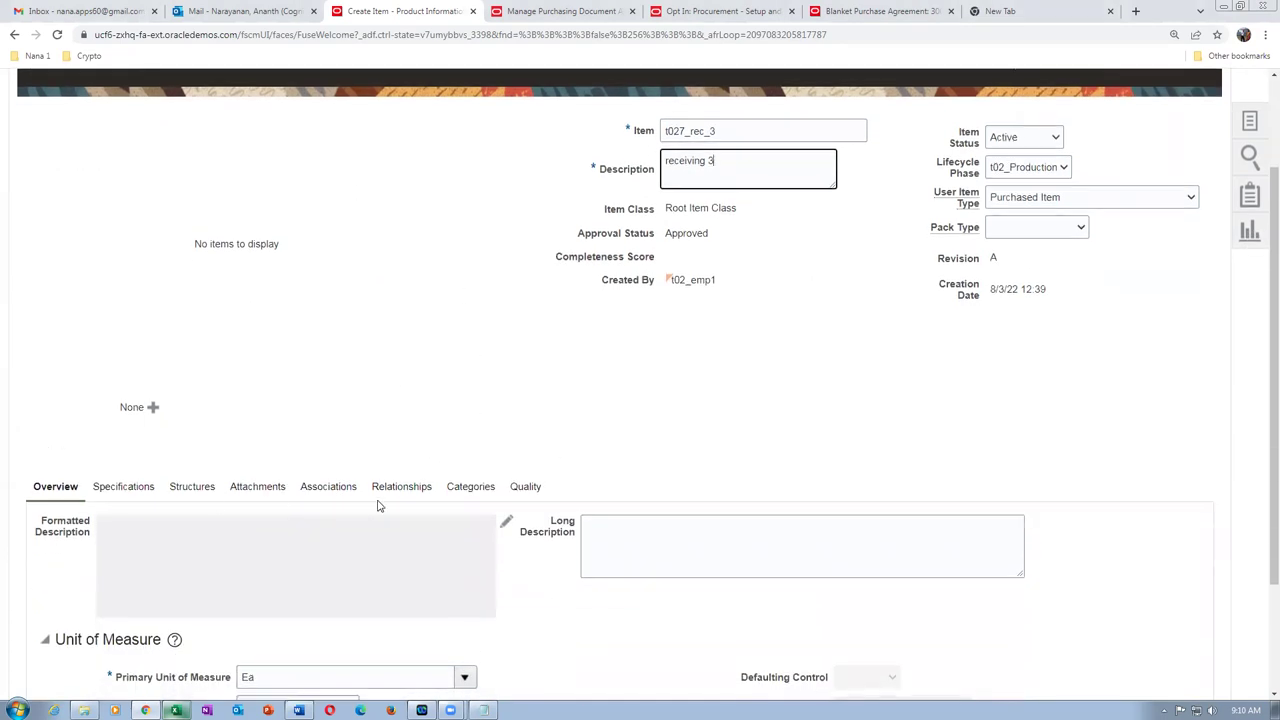
pyautogui.click(315, 490)
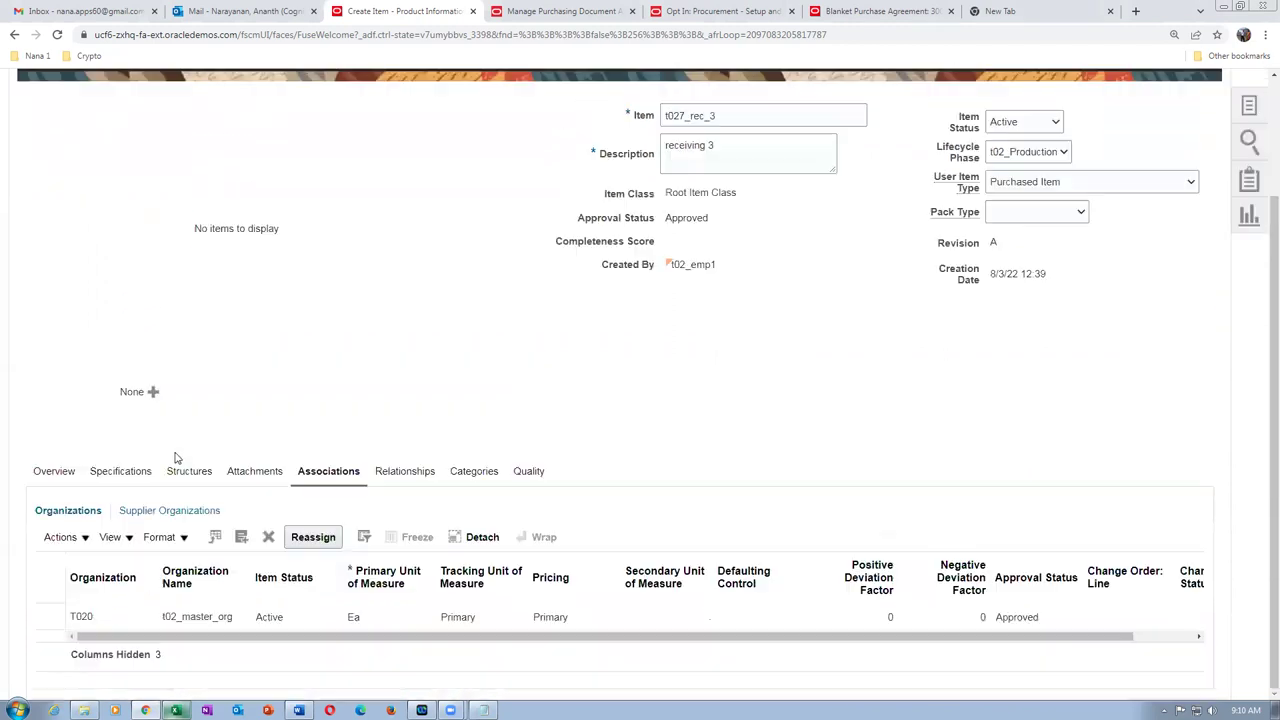
pyautogui.click(86, 538)
pyautogui.click(79, 592)
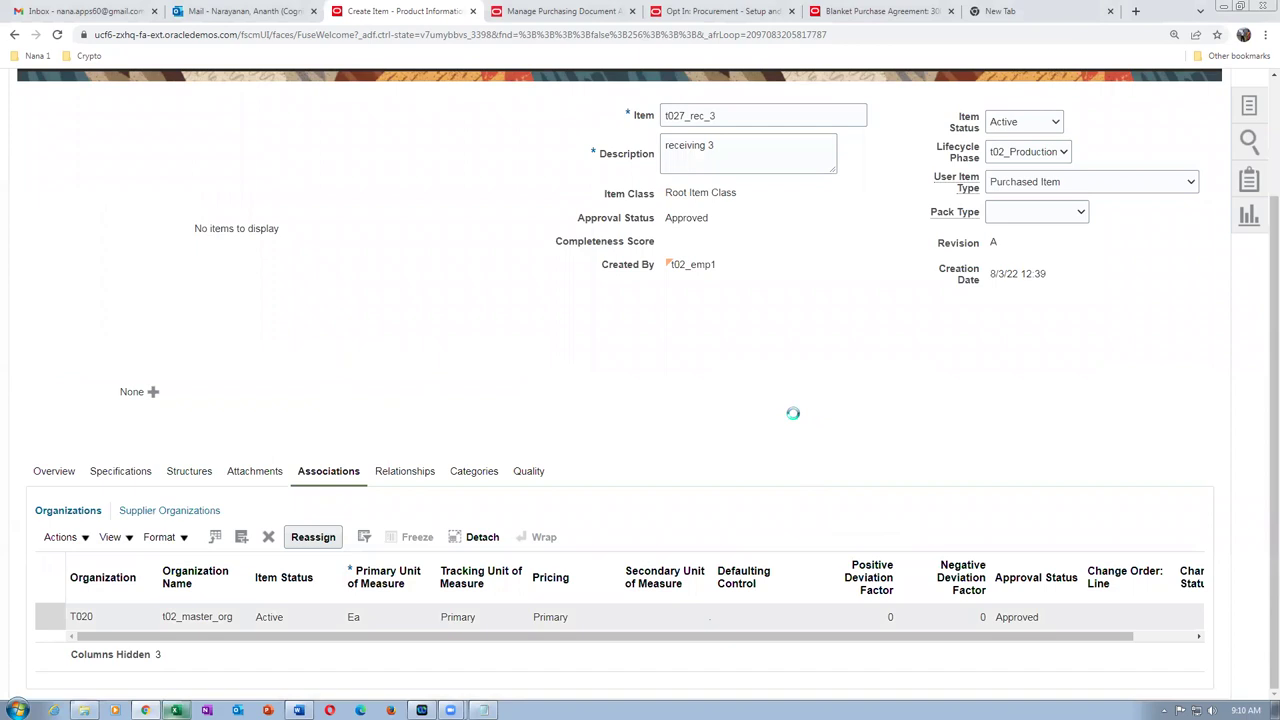
pyautogui.click(665, 349)
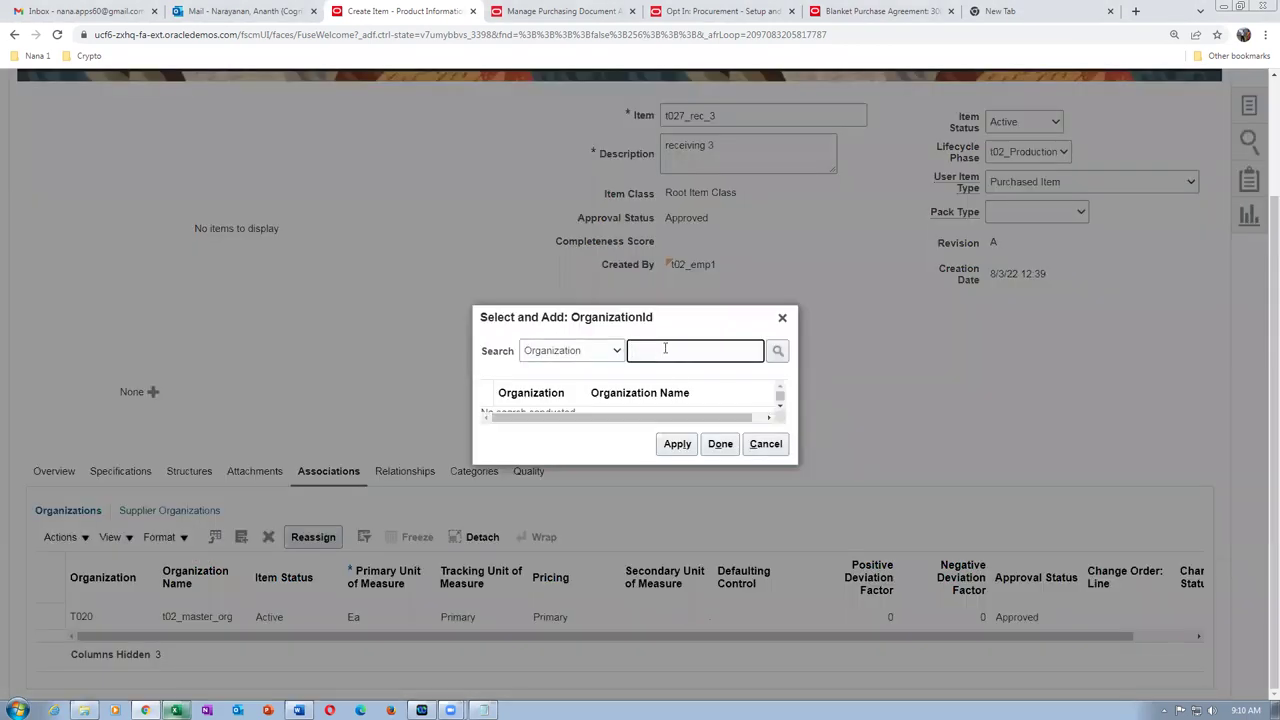
pyautogui.write('t02')
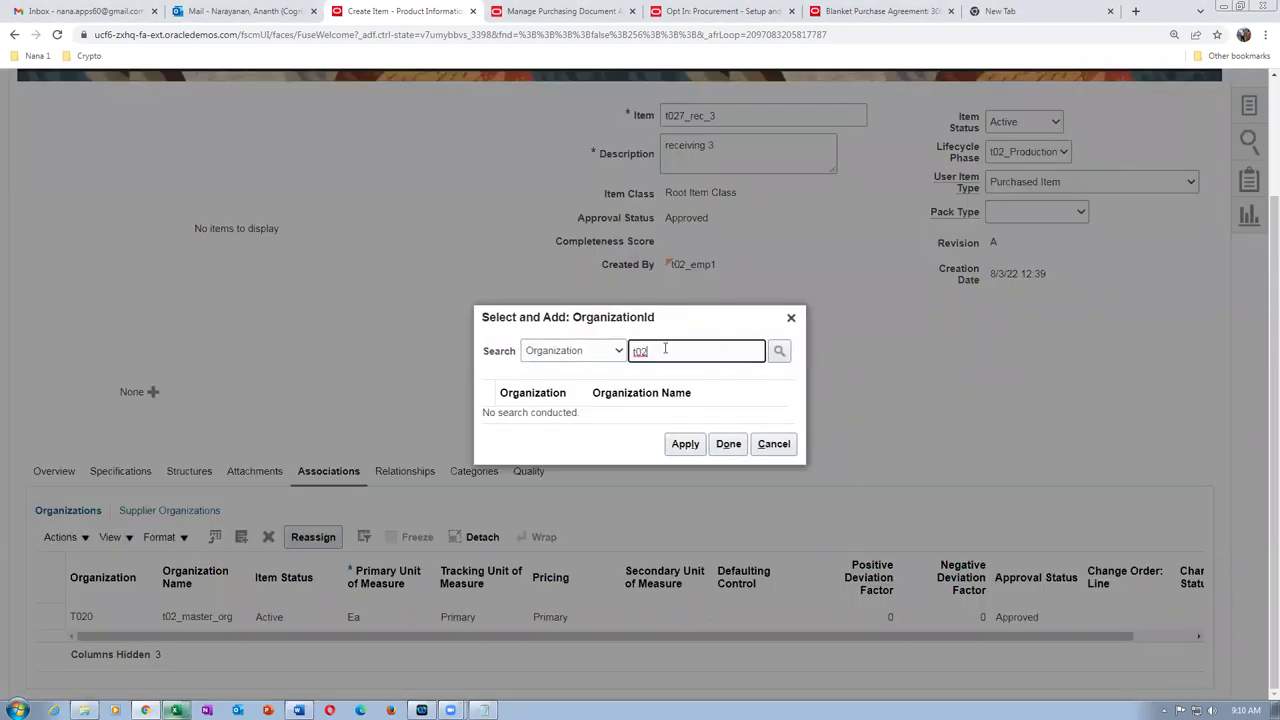
pyautogui.press('Return')
pyautogui.click(505, 408)
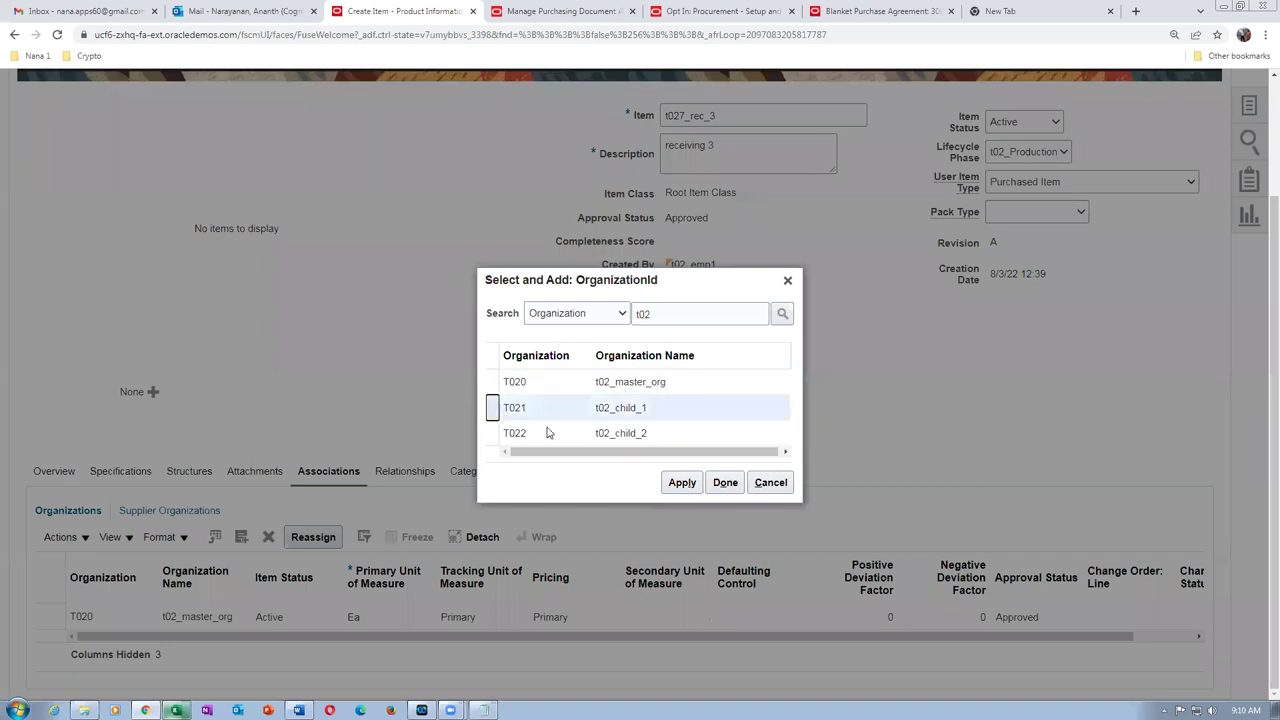
pyautogui.click(682, 483)
pyautogui.click(725, 483)
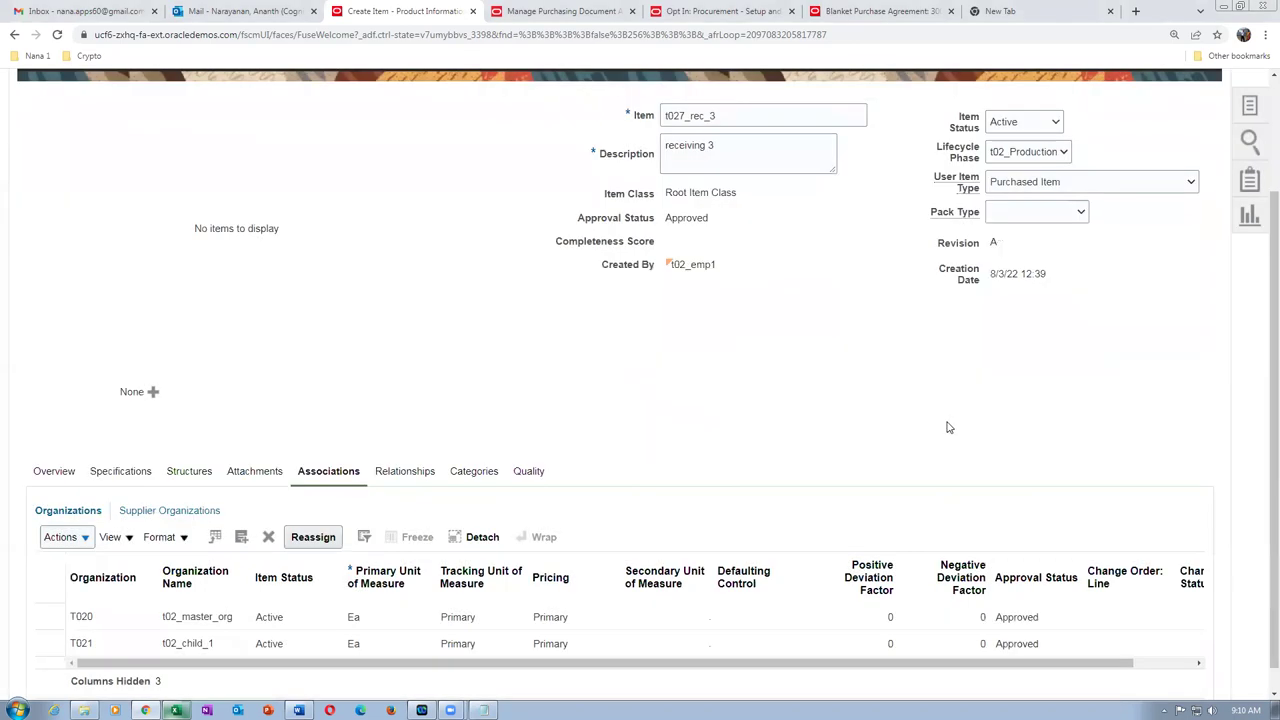
# - Save and close item t027_rec_3
pyautogui.scroll(2, 949, 427)
pyautogui.click(1141, 181)
pyautogui.click(1137, 204)
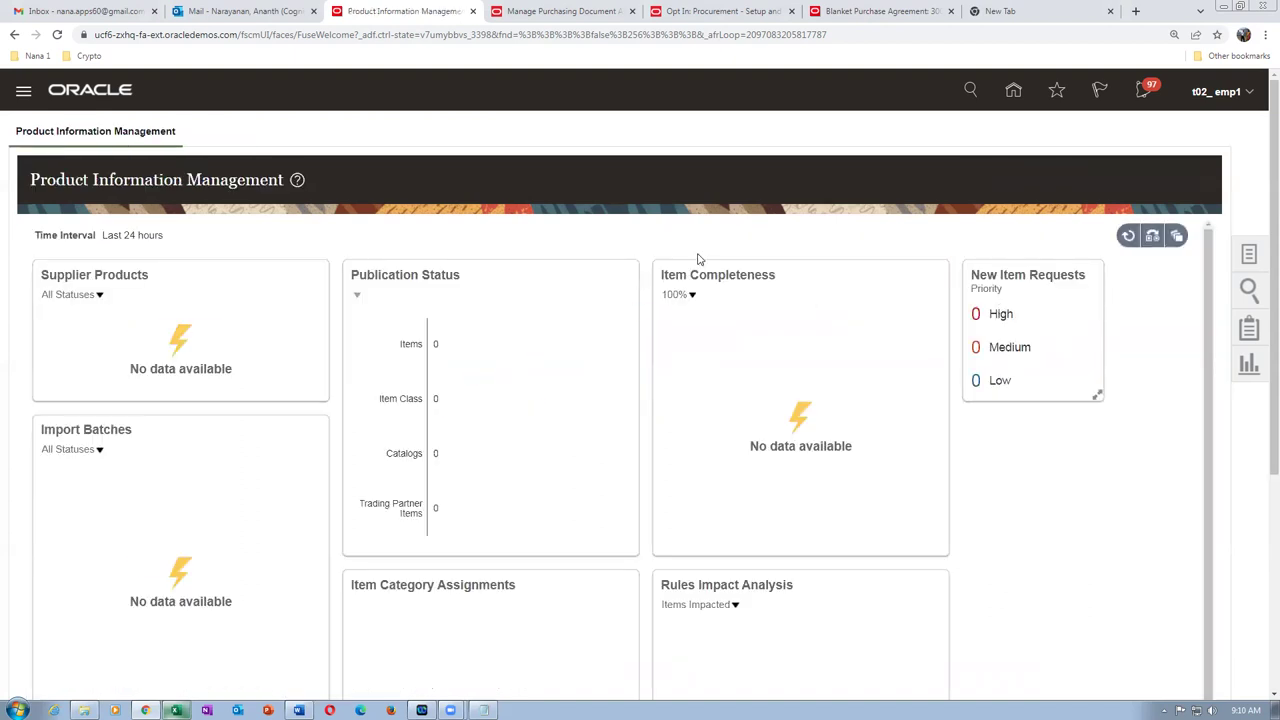
# - From the favorite PO Overview page, create a purchase order for supplier t02_sup_1, keeping the other default values
pyautogui.click(1015, 93)
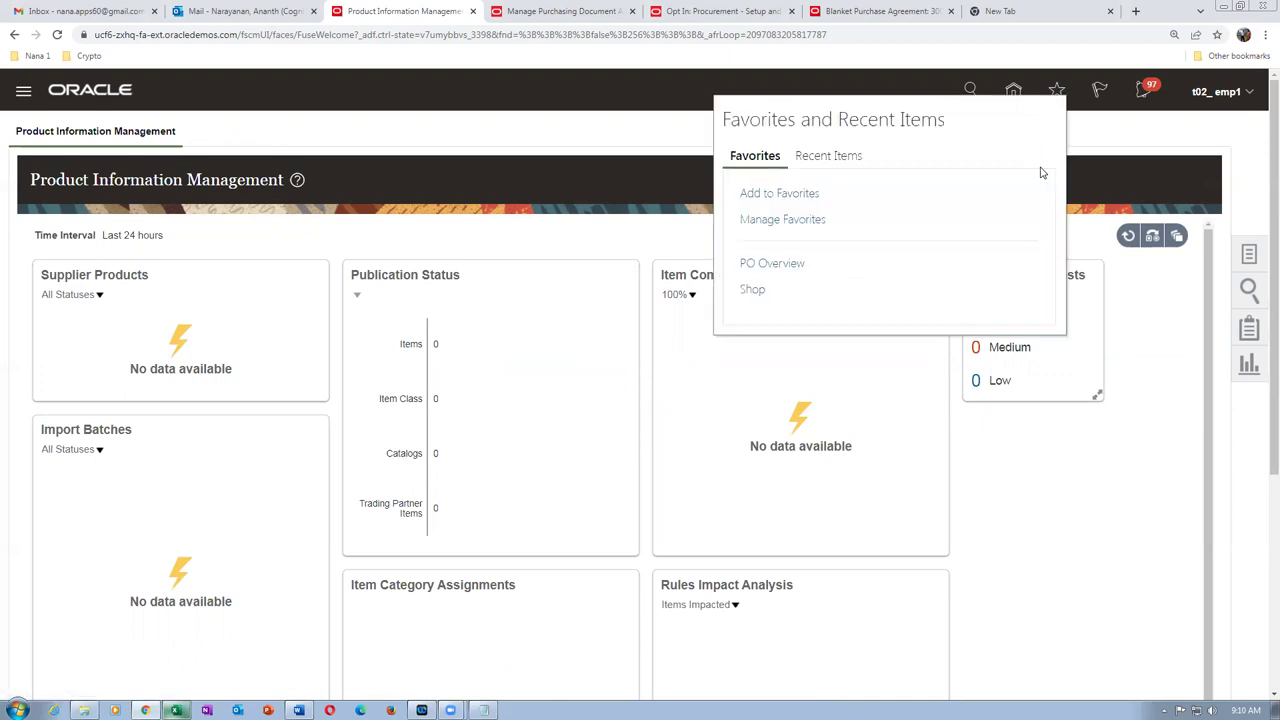
pyautogui.click(766, 264)
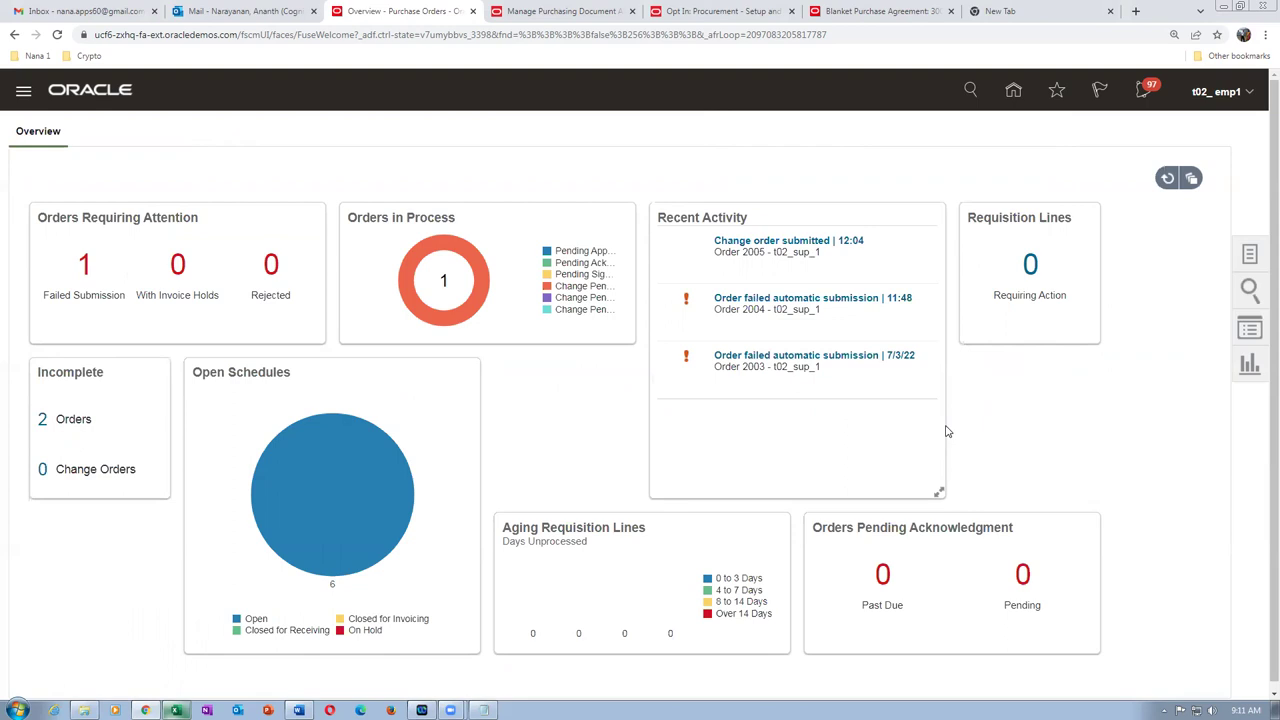
pyautogui.click(1248, 258)
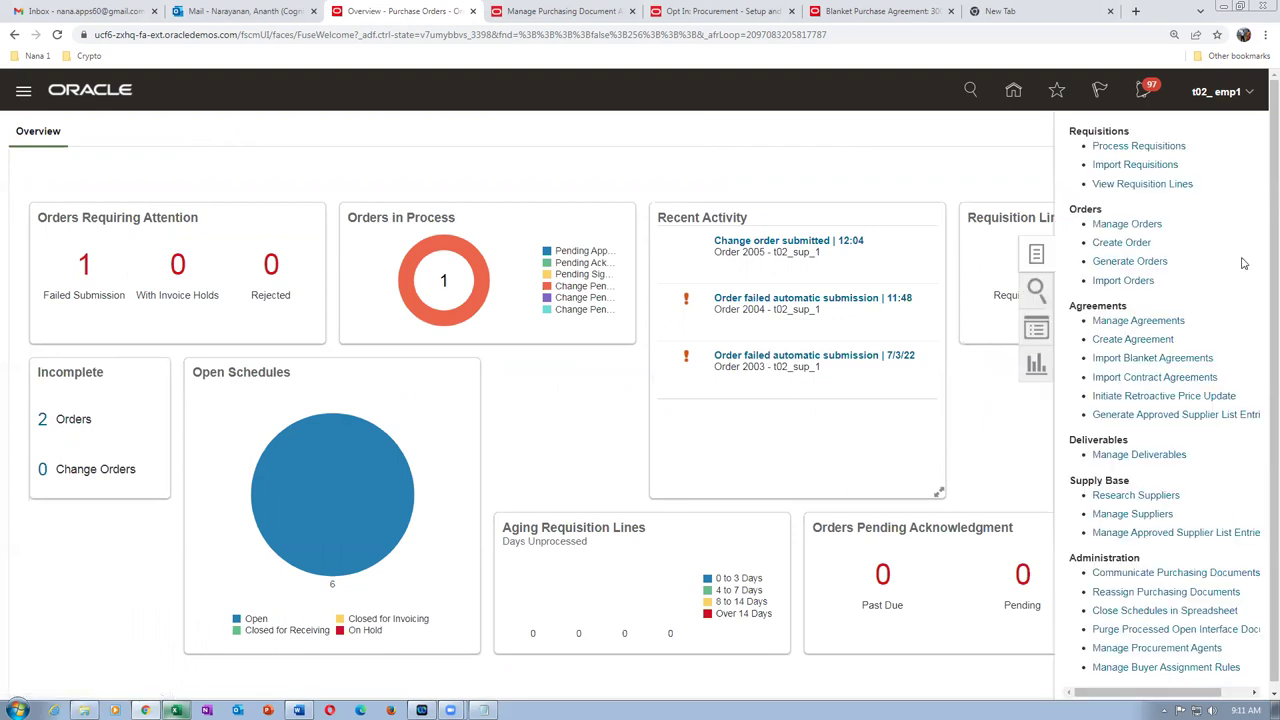
pyautogui.click(1100, 244)
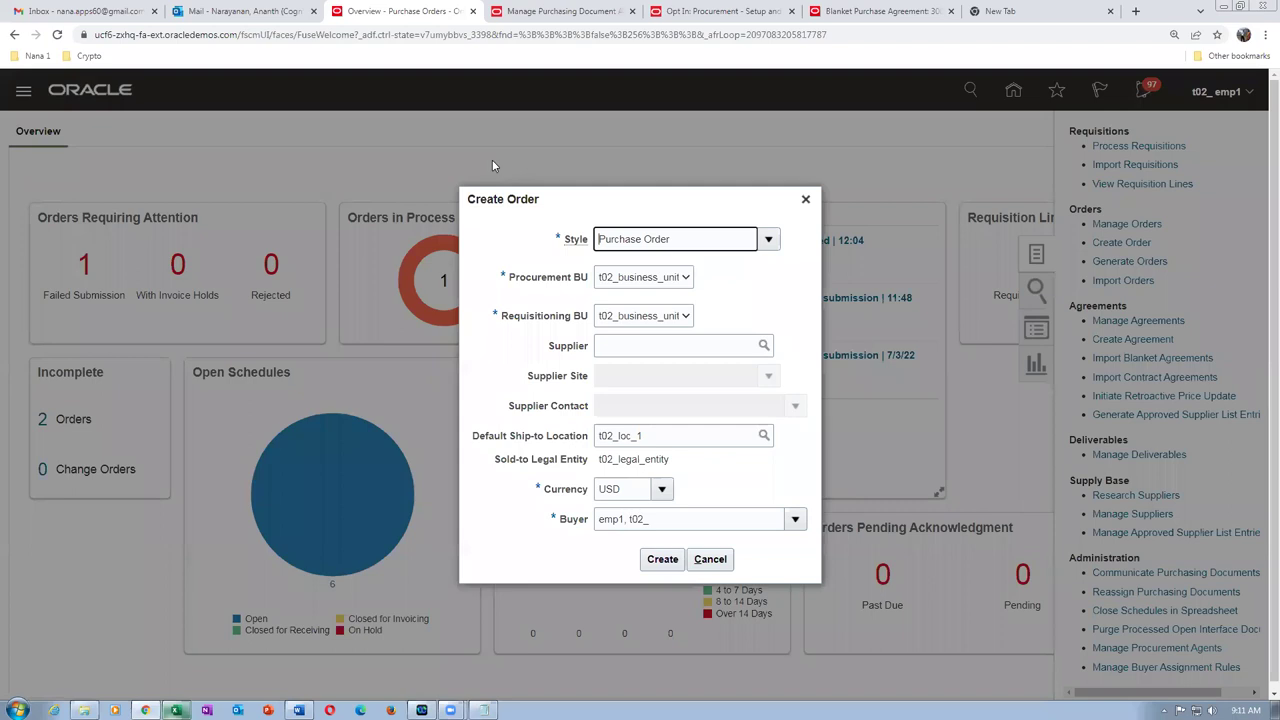
pyautogui.click(622, 345)
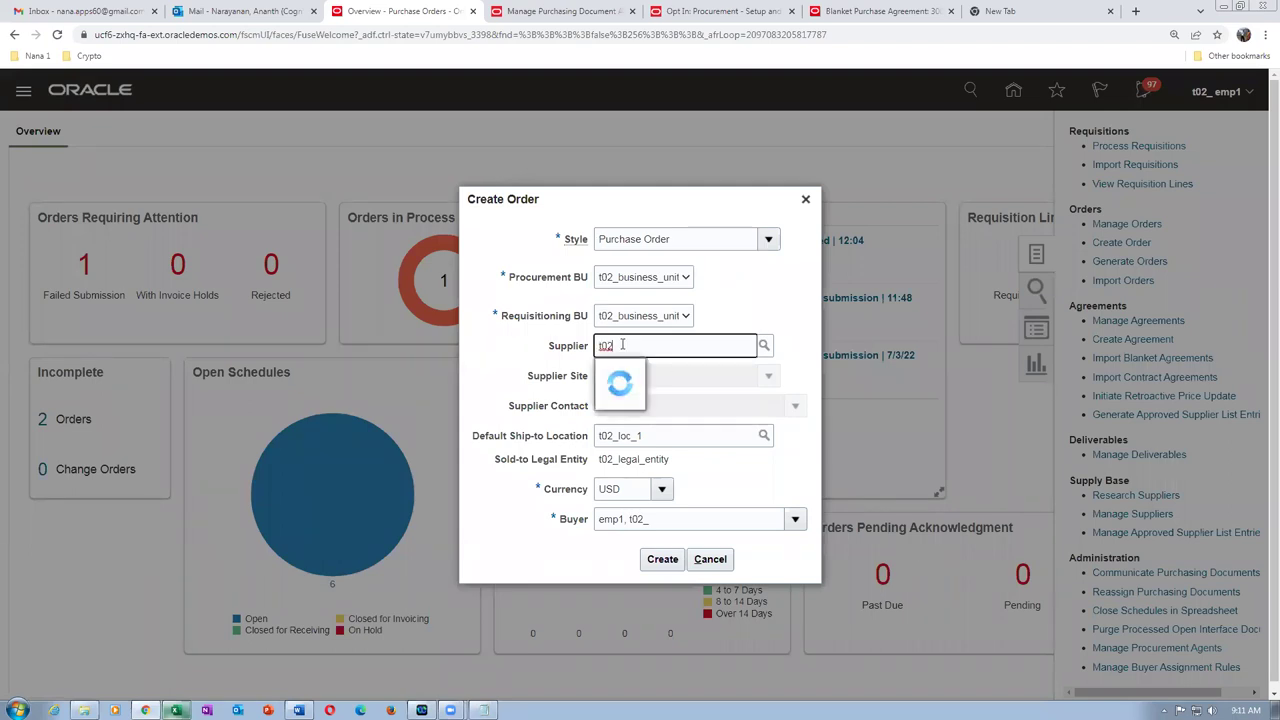
pyautogui.click(631, 372)
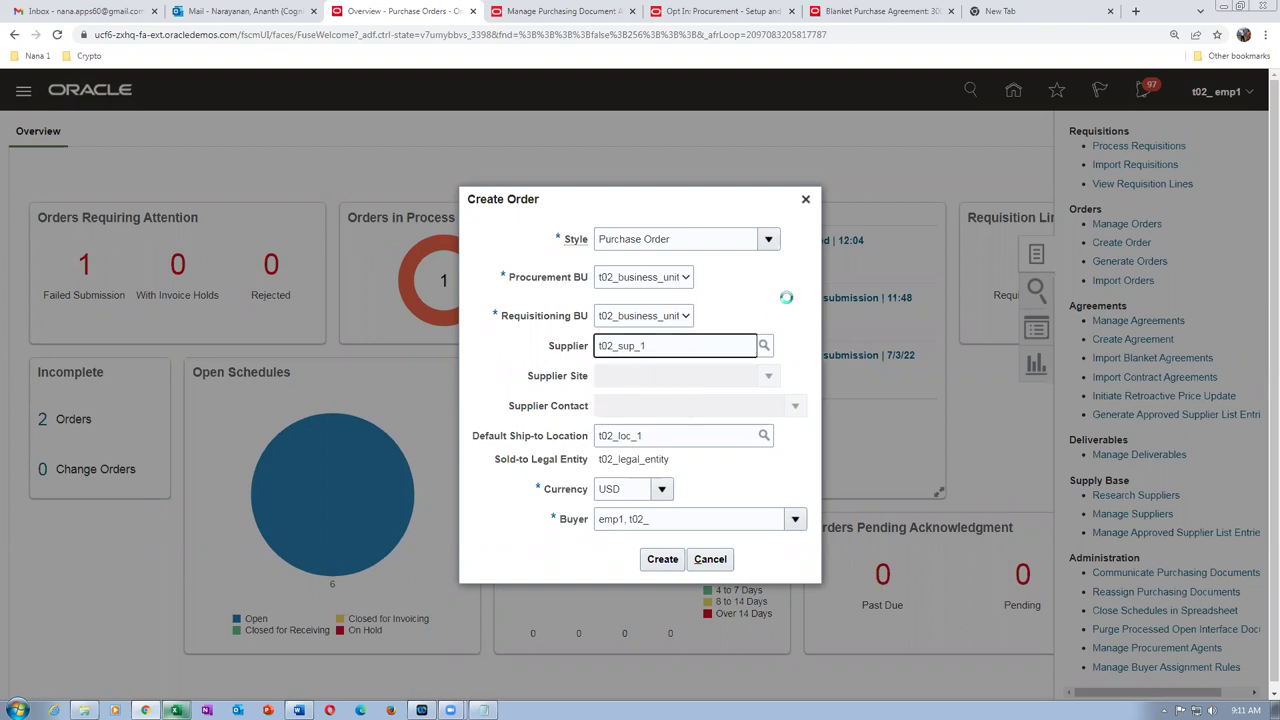
pyautogui.click(658, 561)
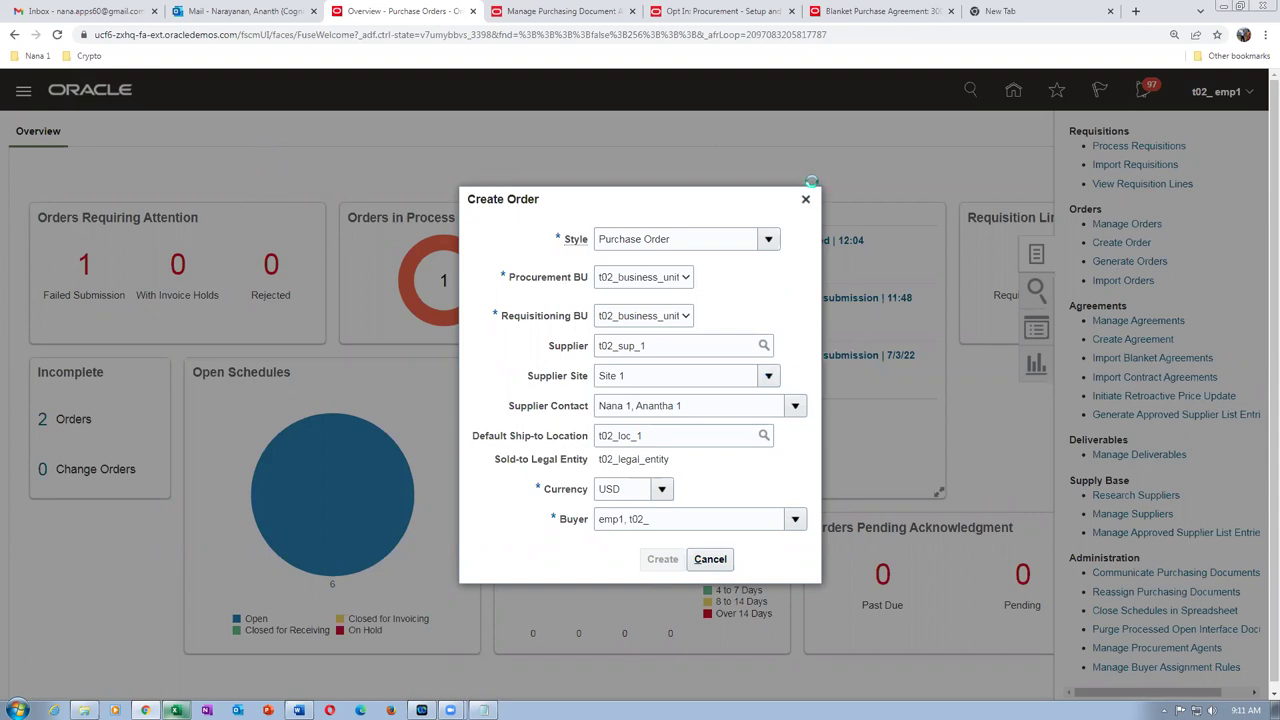
# - Add a goods line to the purchase order for item t025_rec_1 with quantity 100
pyautogui.scroll(-4, 691, 323)
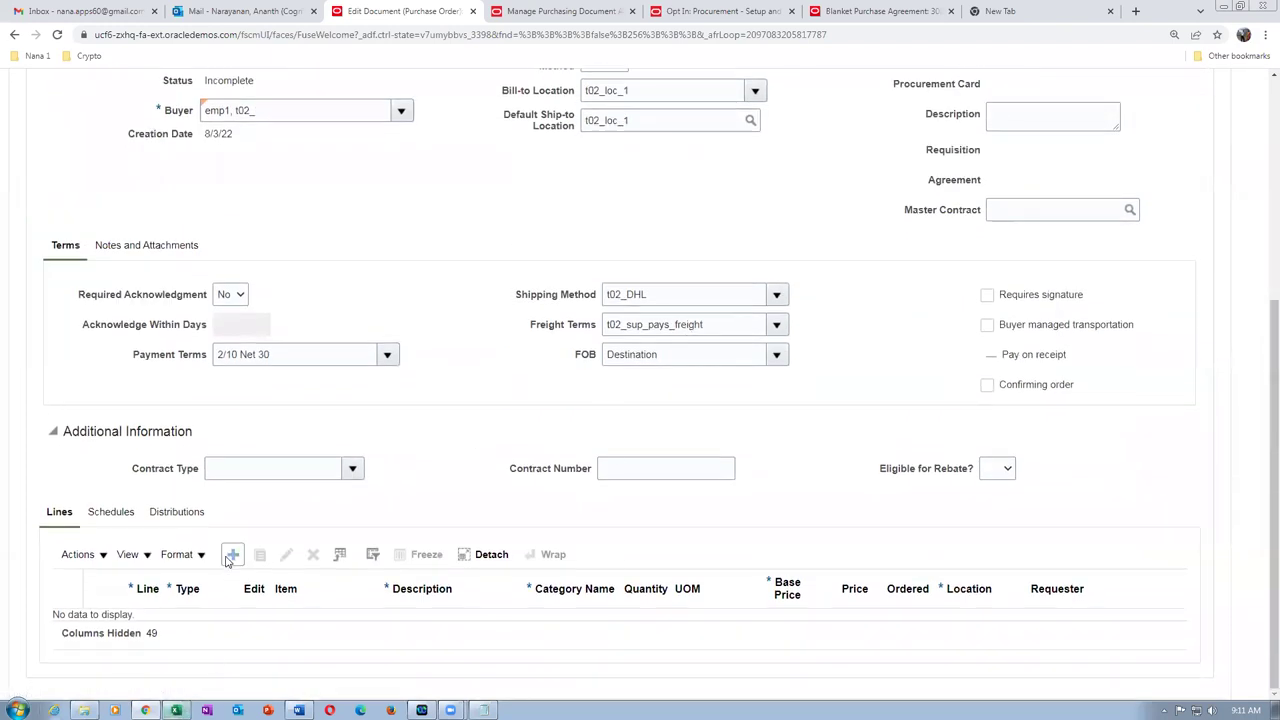
pyautogui.click(232, 554)
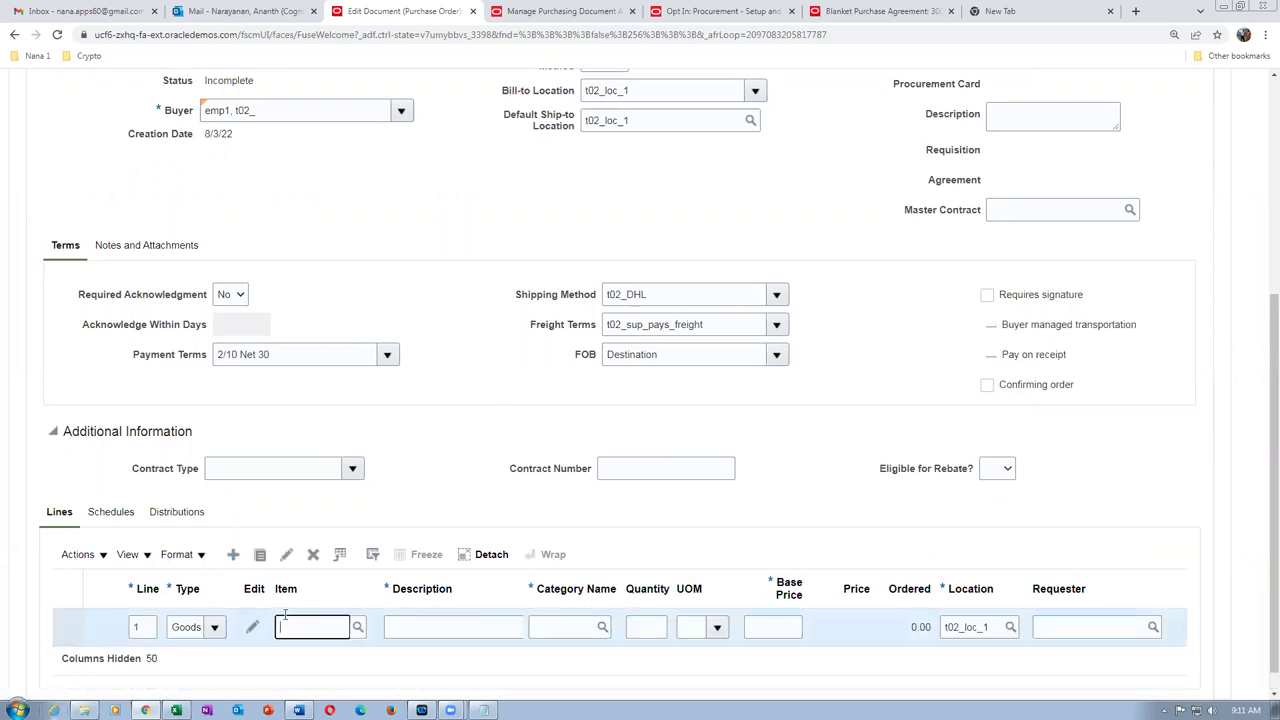
pyautogui.write('025')
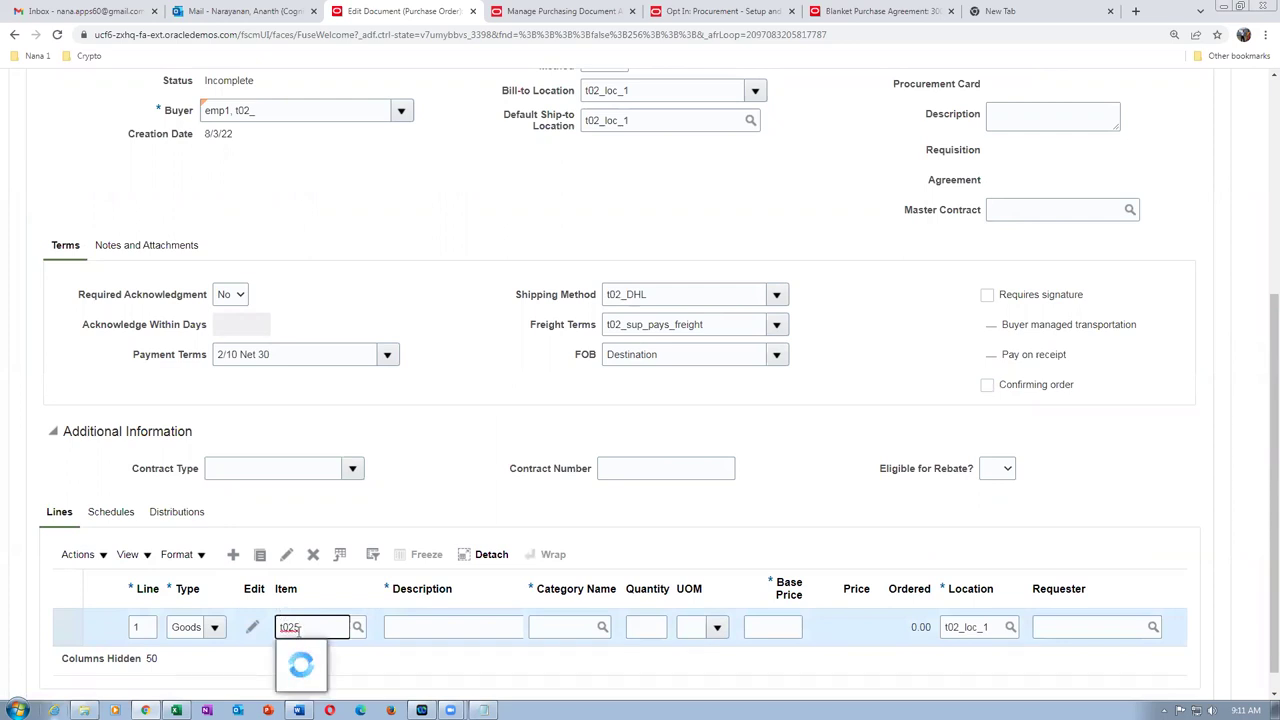
pyautogui.click(312, 654)
pyautogui.click(640, 630)
pyautogui.write('100')
pyautogui.press('Tab')
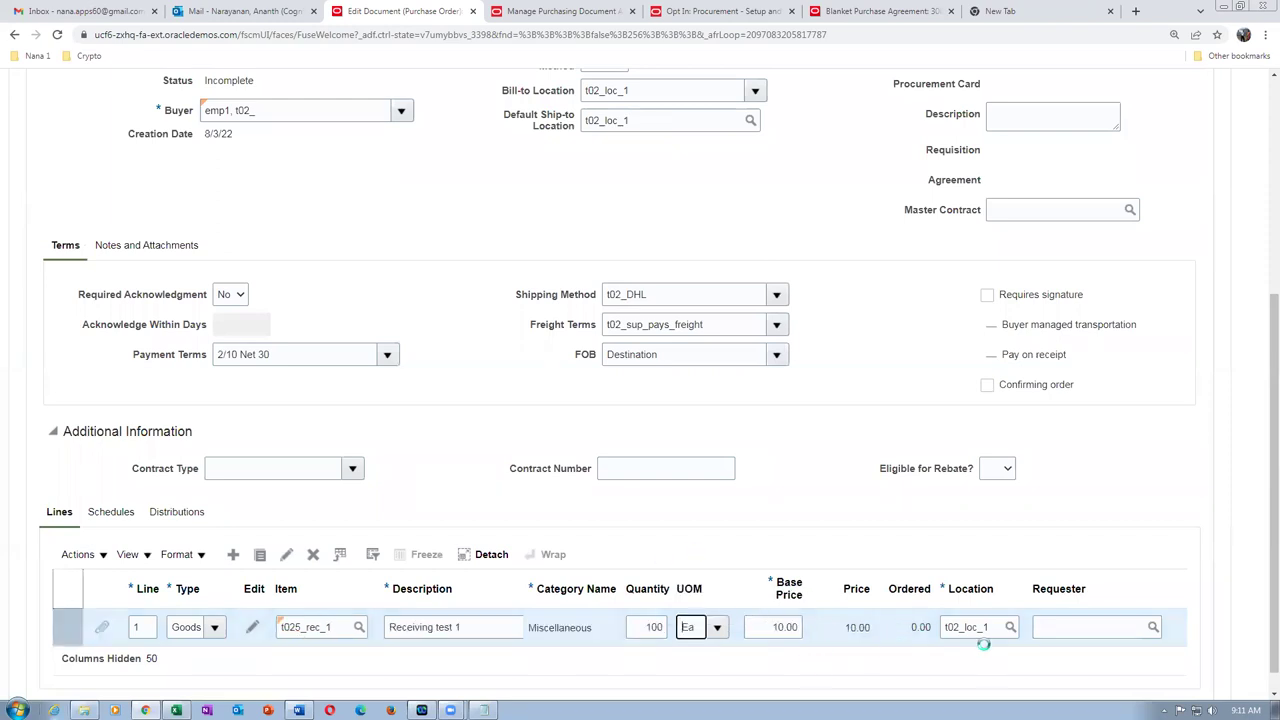
# - Set the requested delivery date of the line 1 schedule to 8/3/22
pyautogui.click(102, 513)
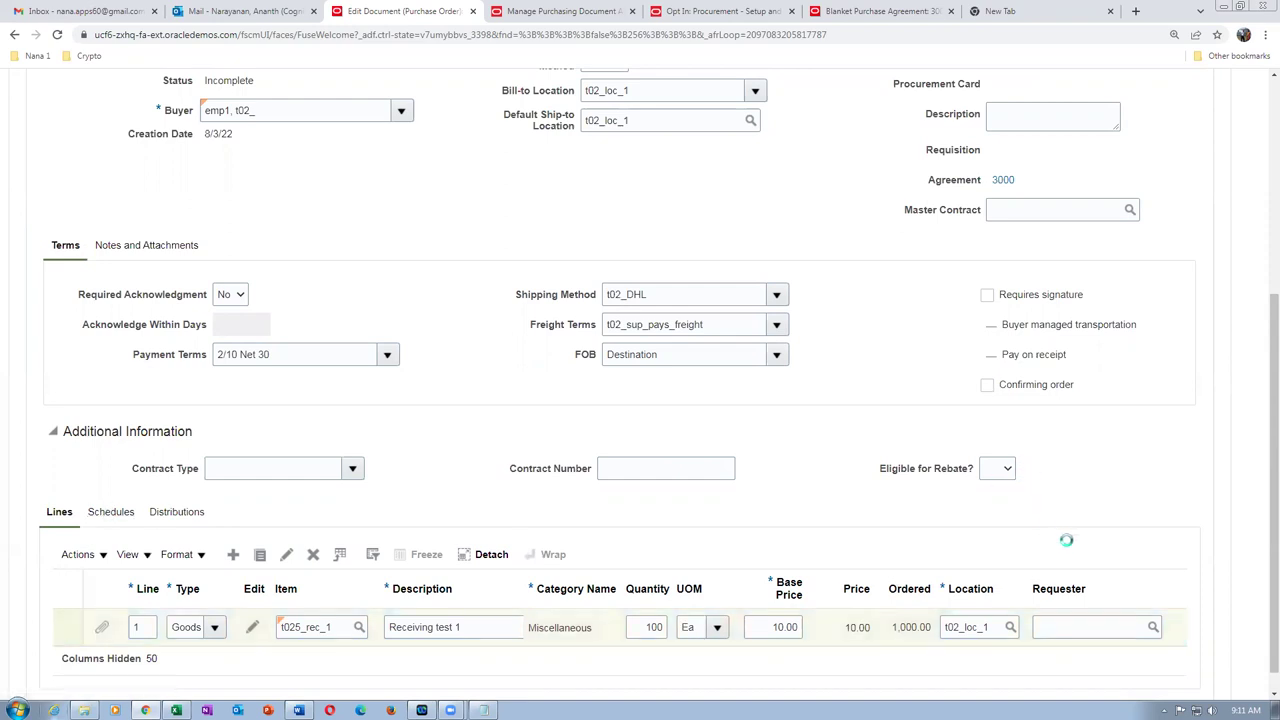
pyautogui.click(1076, 627)
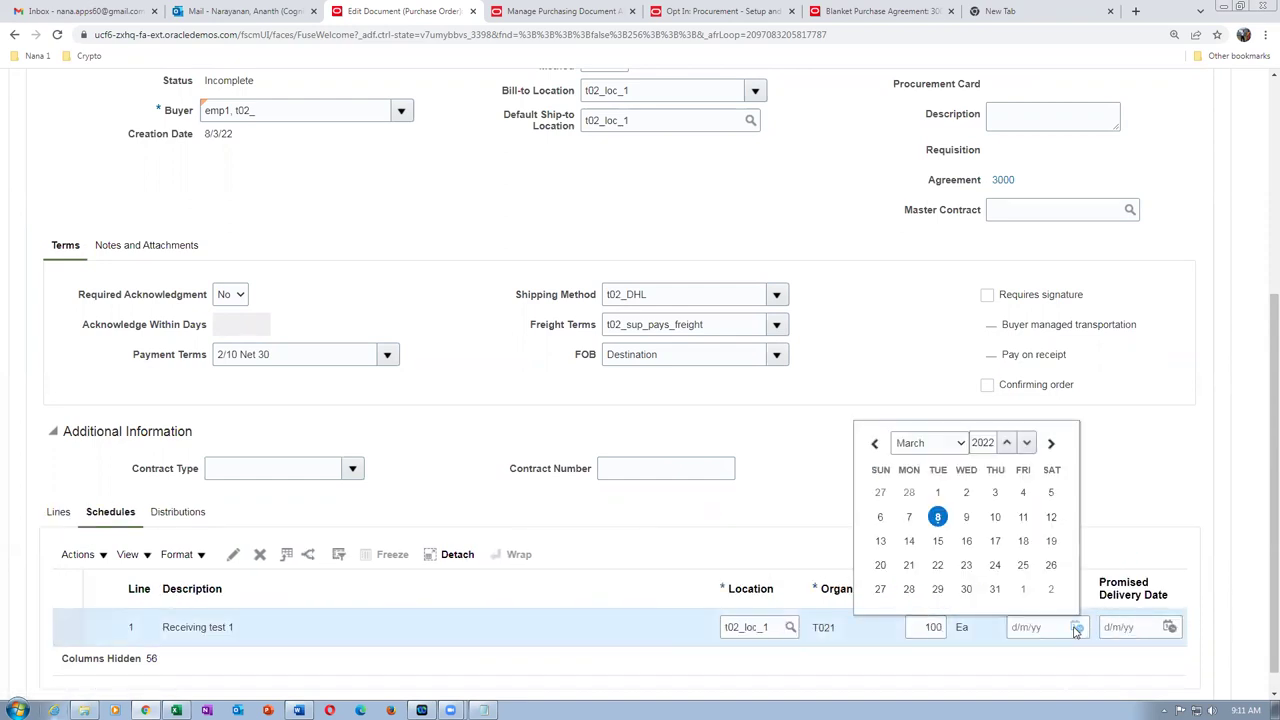
pyautogui.click(938, 516)
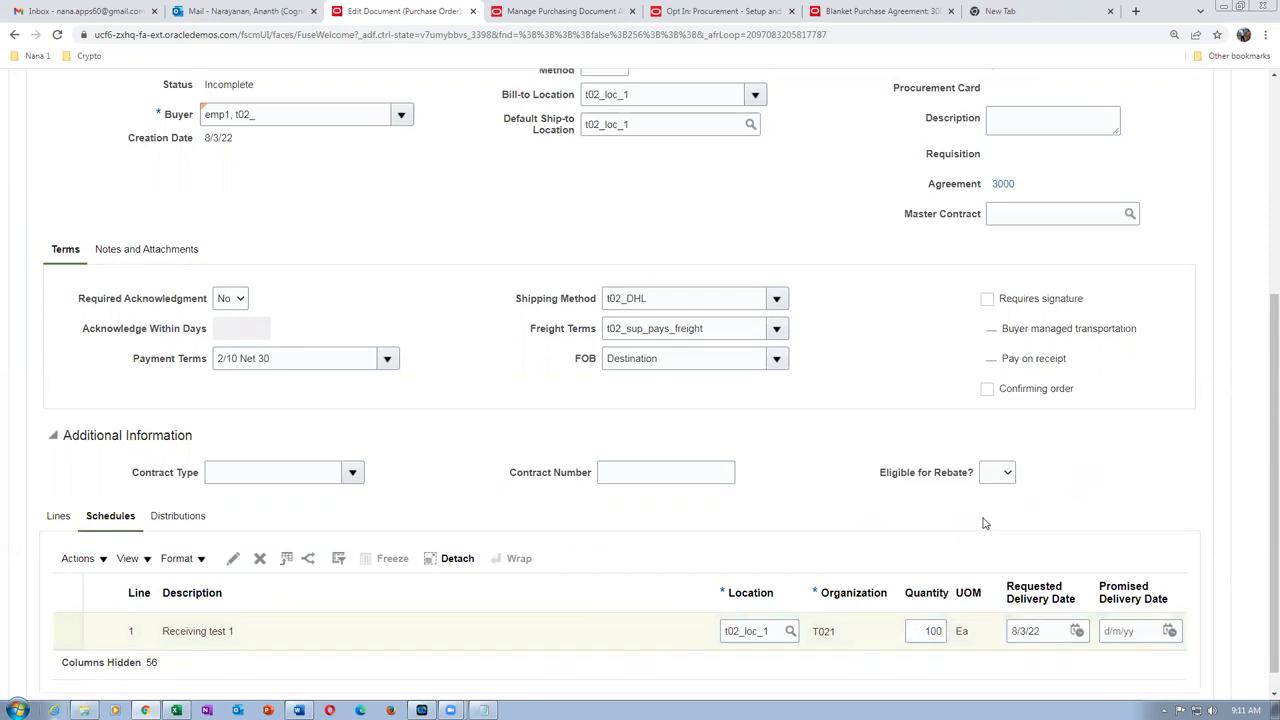
# - Edit the line 1 schedule to use Direct delivery as receipt routing, check its other settings, and return to the order
pyautogui.scroll(4, 985, 523)
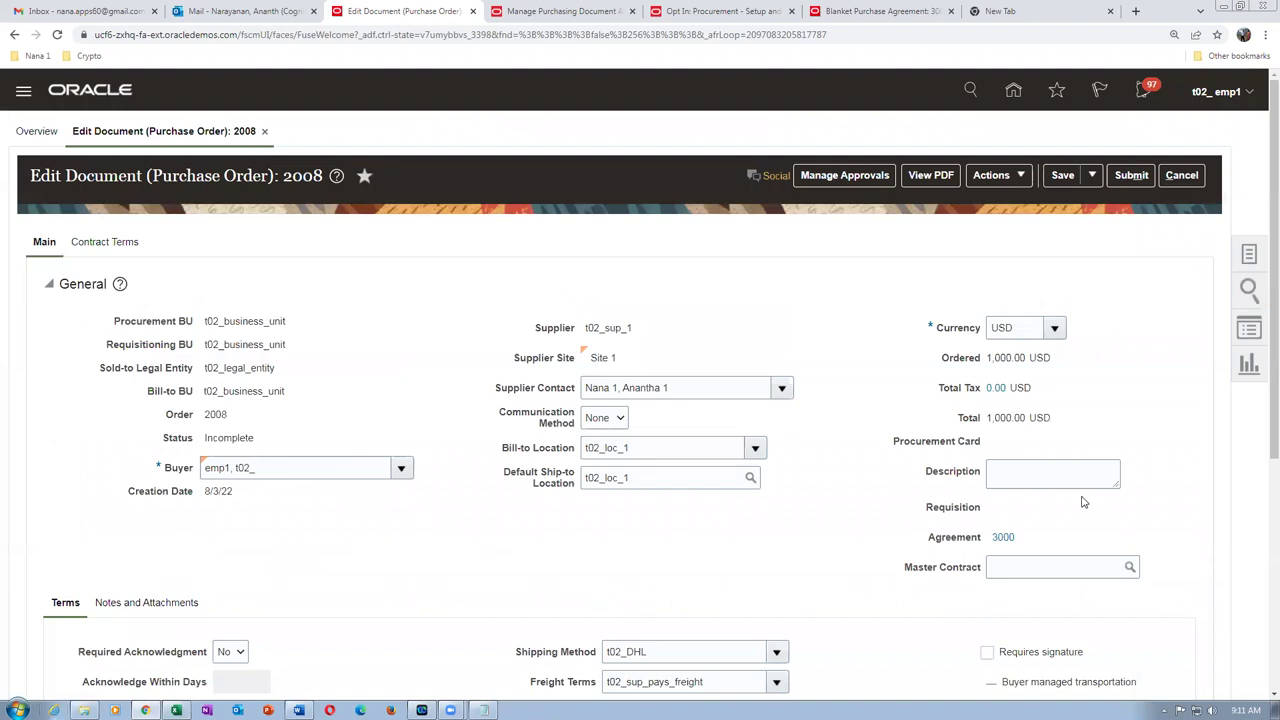
pyautogui.scroll(-4, 1085, 502)
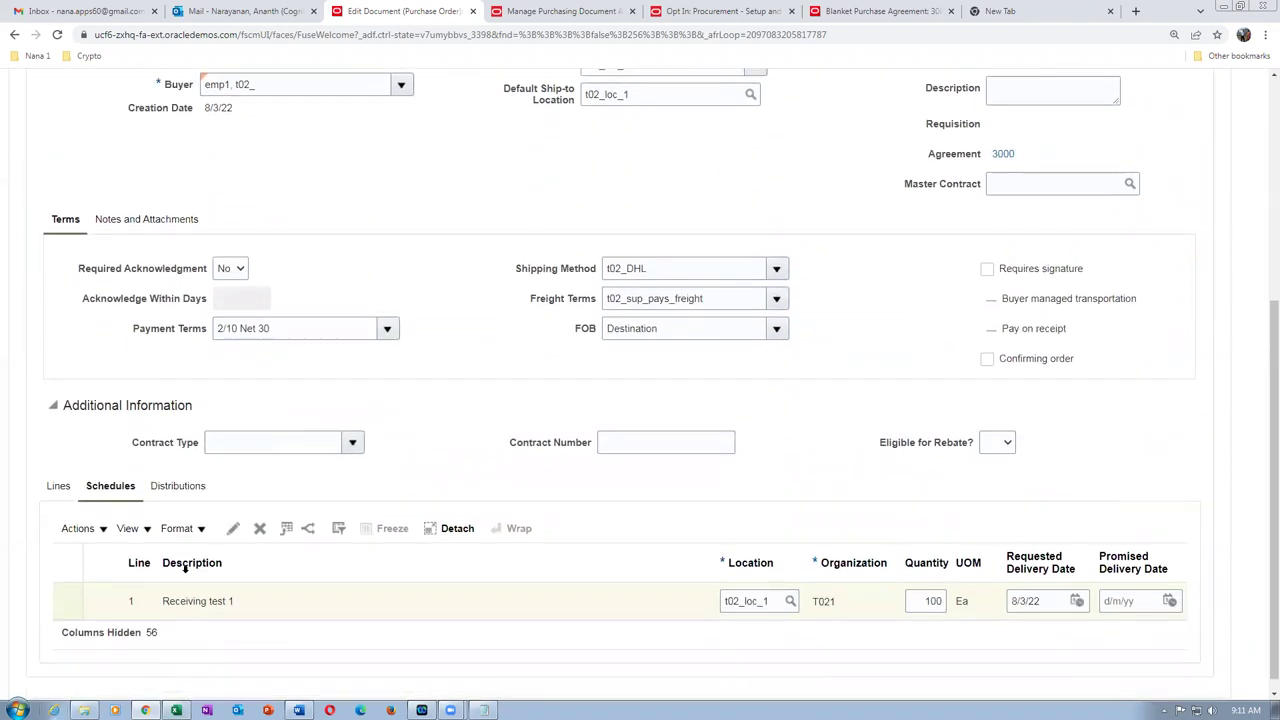
pyautogui.click(232, 528)
pyautogui.scroll(-3, 848, 370)
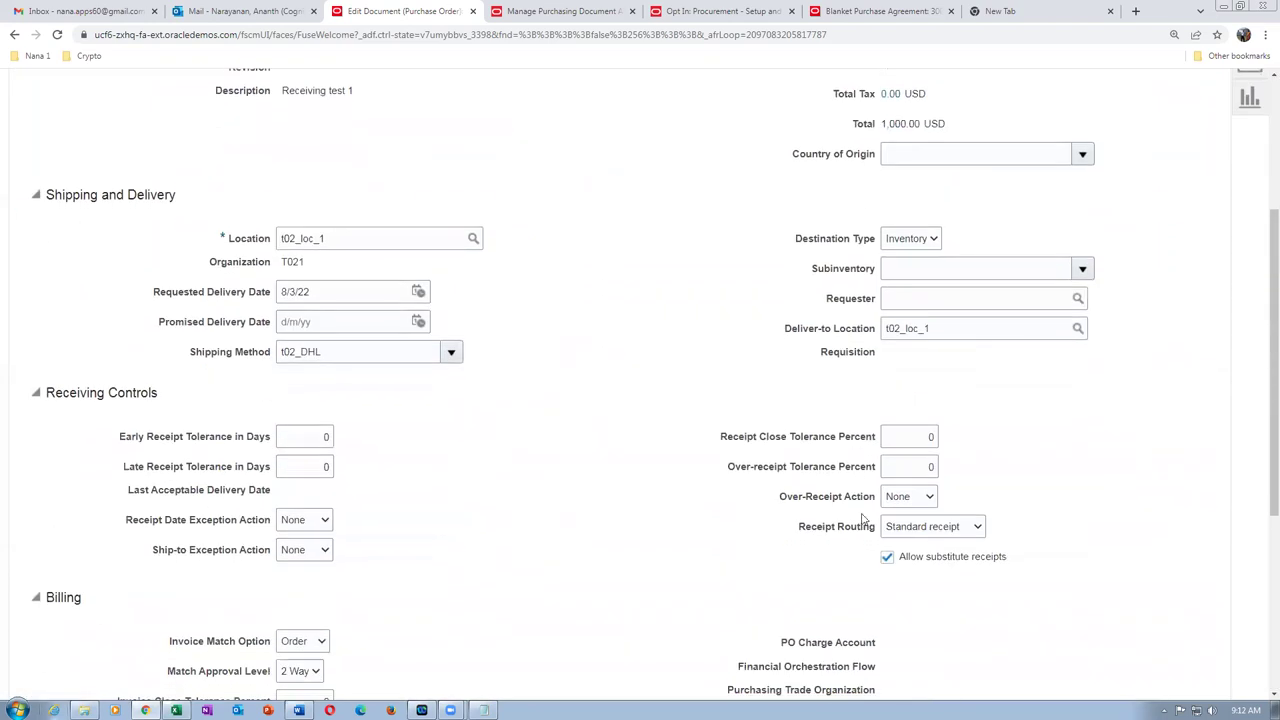
pyautogui.click(897, 530)
pyautogui.click(906, 541)
pyautogui.scroll(3, 731, 506)
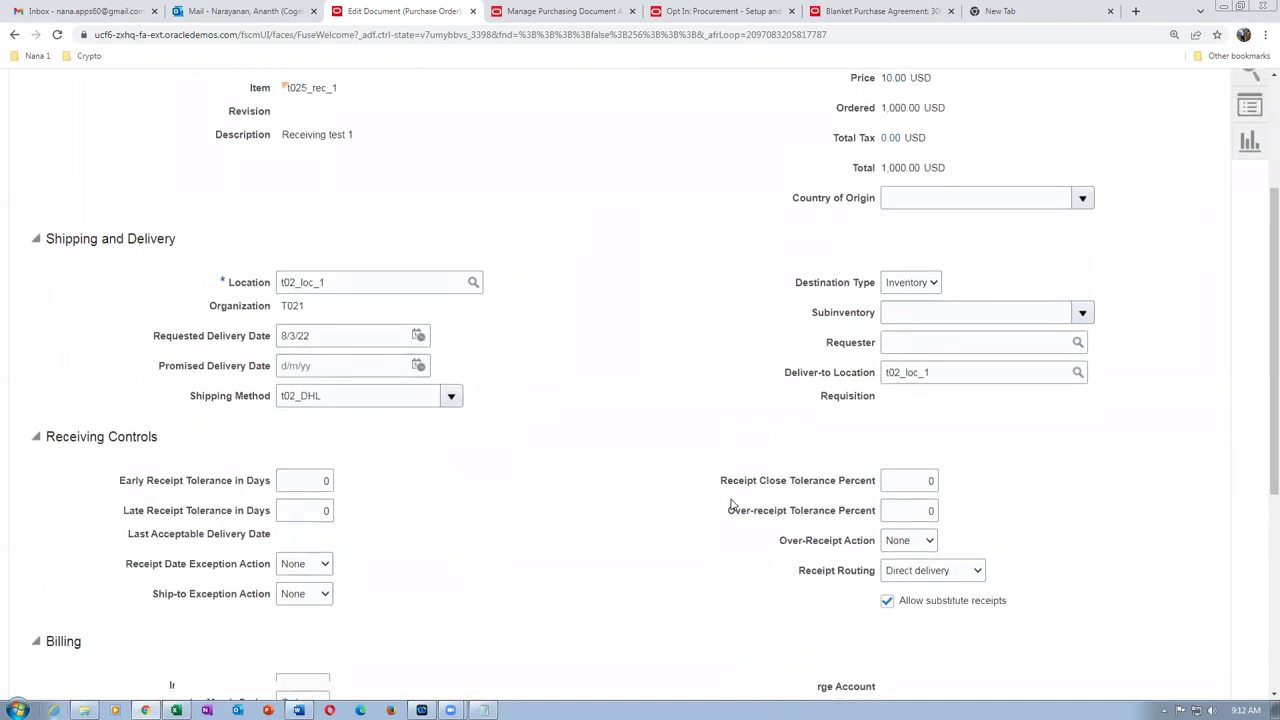
pyautogui.scroll(-7, 760, 505)
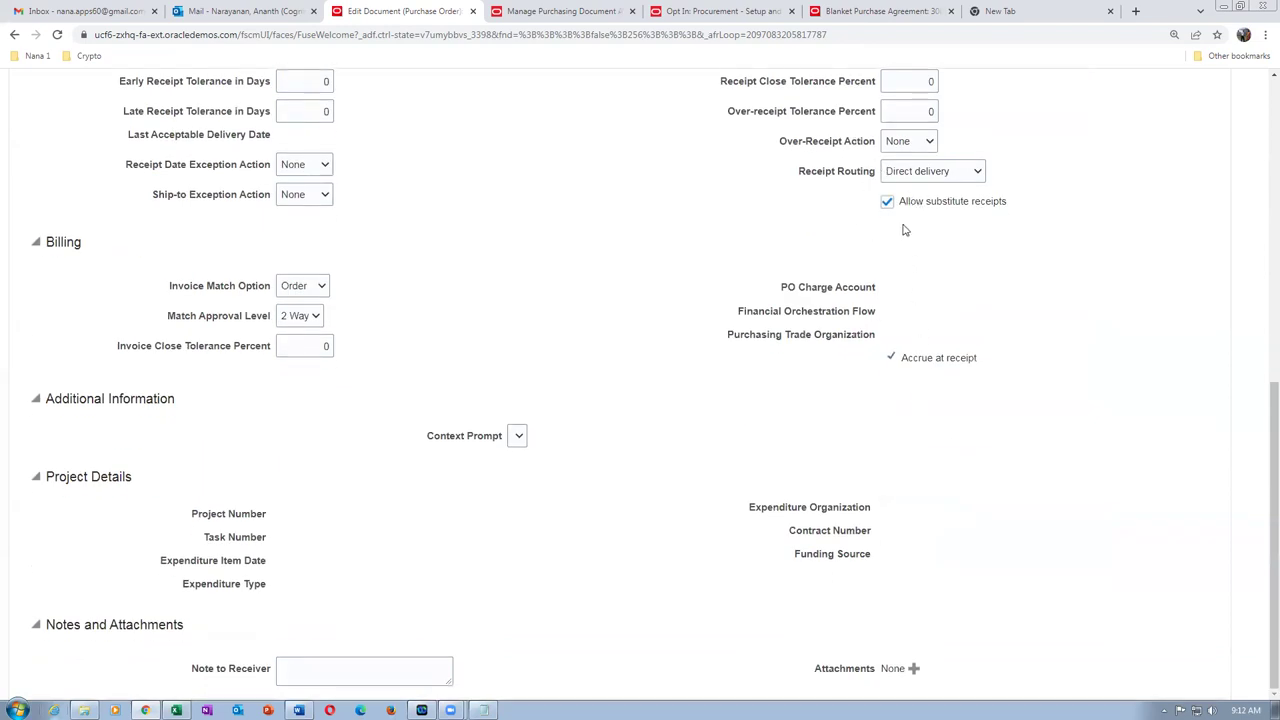
pyautogui.scroll(5, 466, 245)
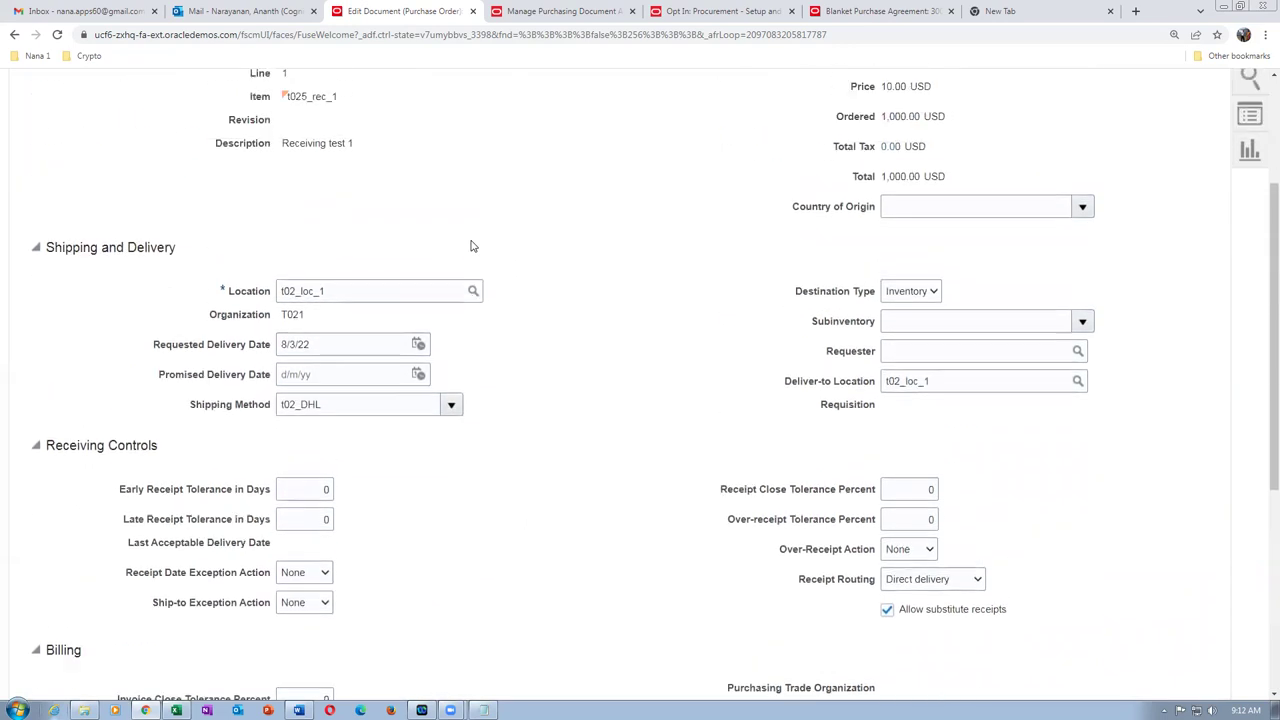
pyautogui.click(1140, 91)
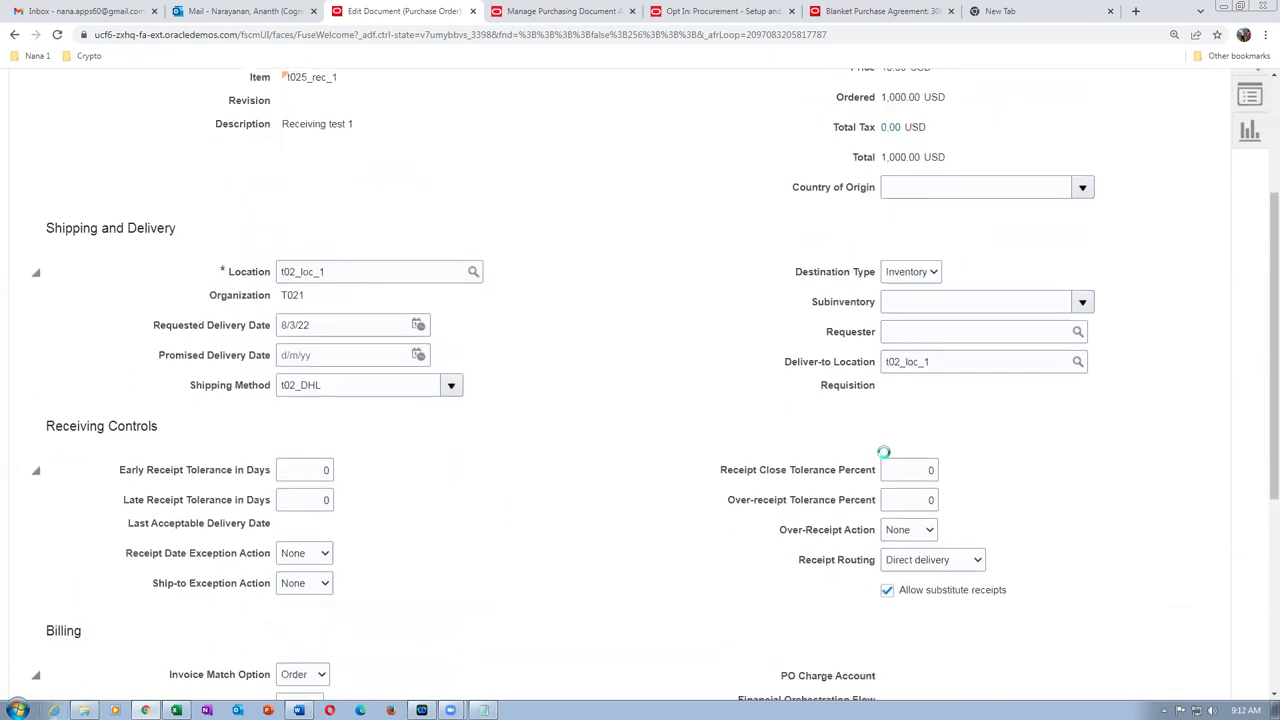
# - Submit the purchase order for approval and acknowledge the confirmation
pyautogui.click(1131, 175)
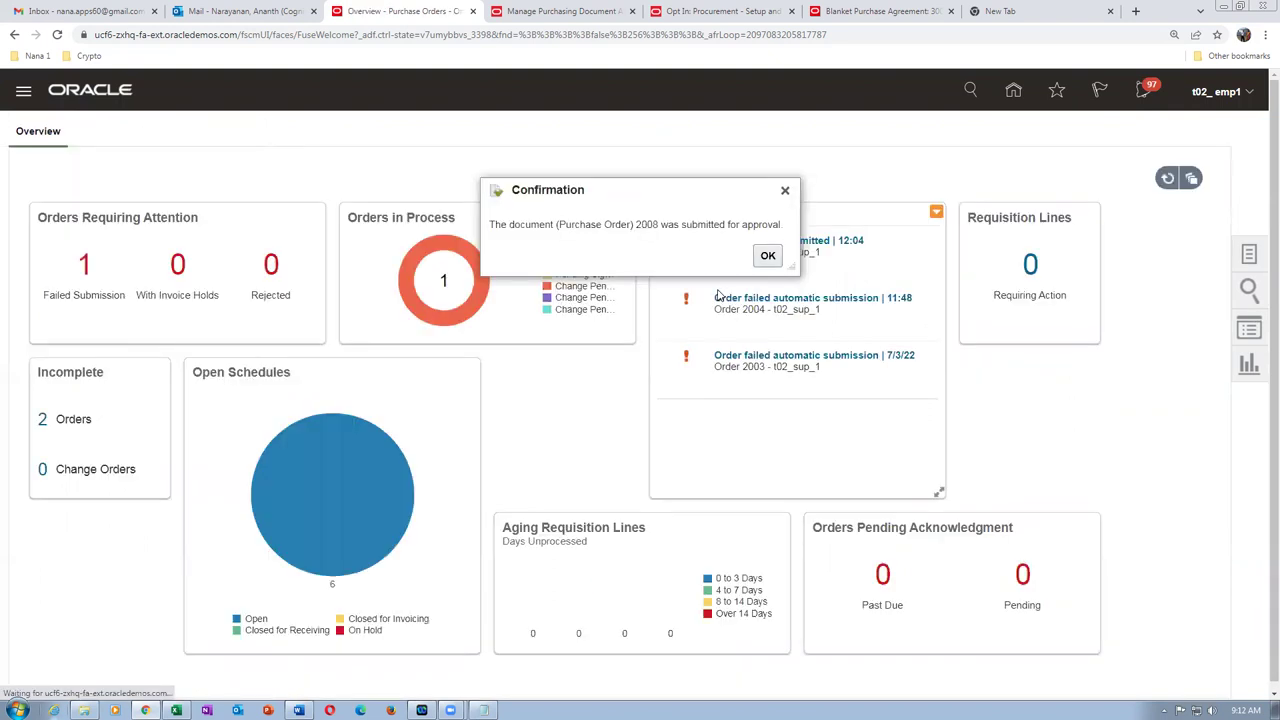
pyautogui.click(768, 255)
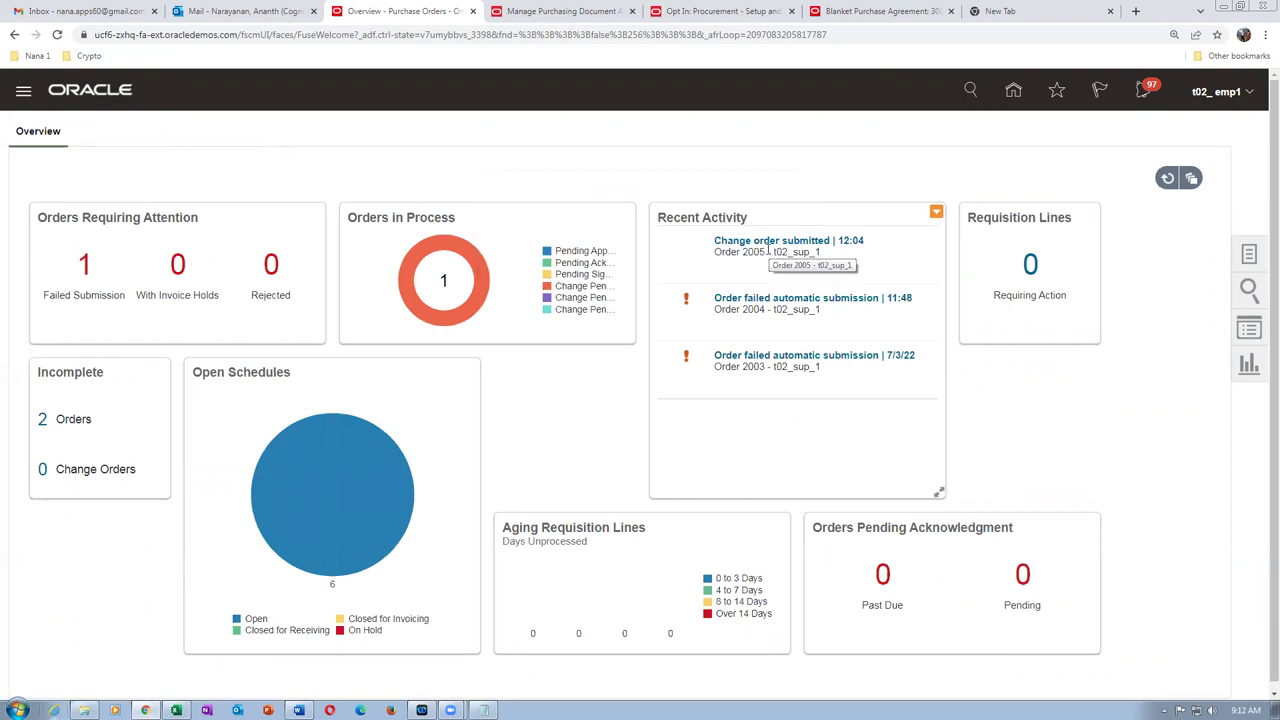
# - Close blanket purchase agreement 3002, return to the home page, and open the Security Console
pyautogui.click(889, 13)
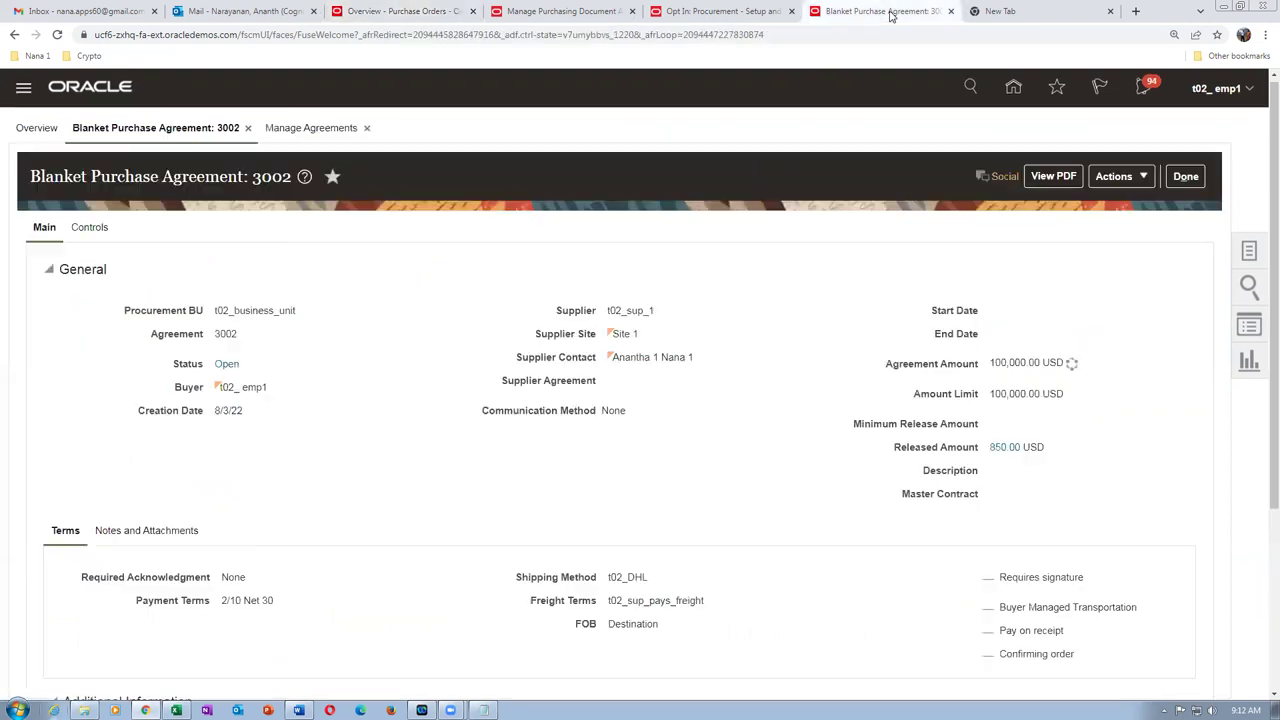
pyautogui.click(1195, 179)
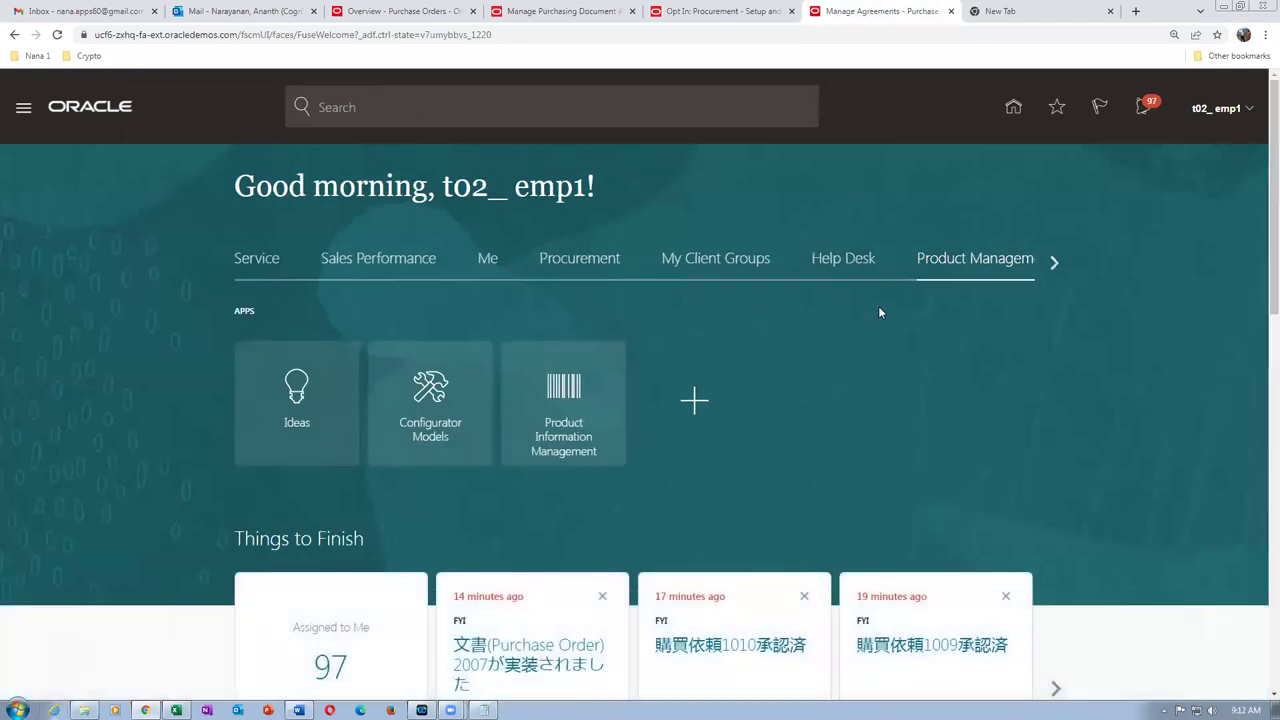
pyautogui.click(1055, 264)
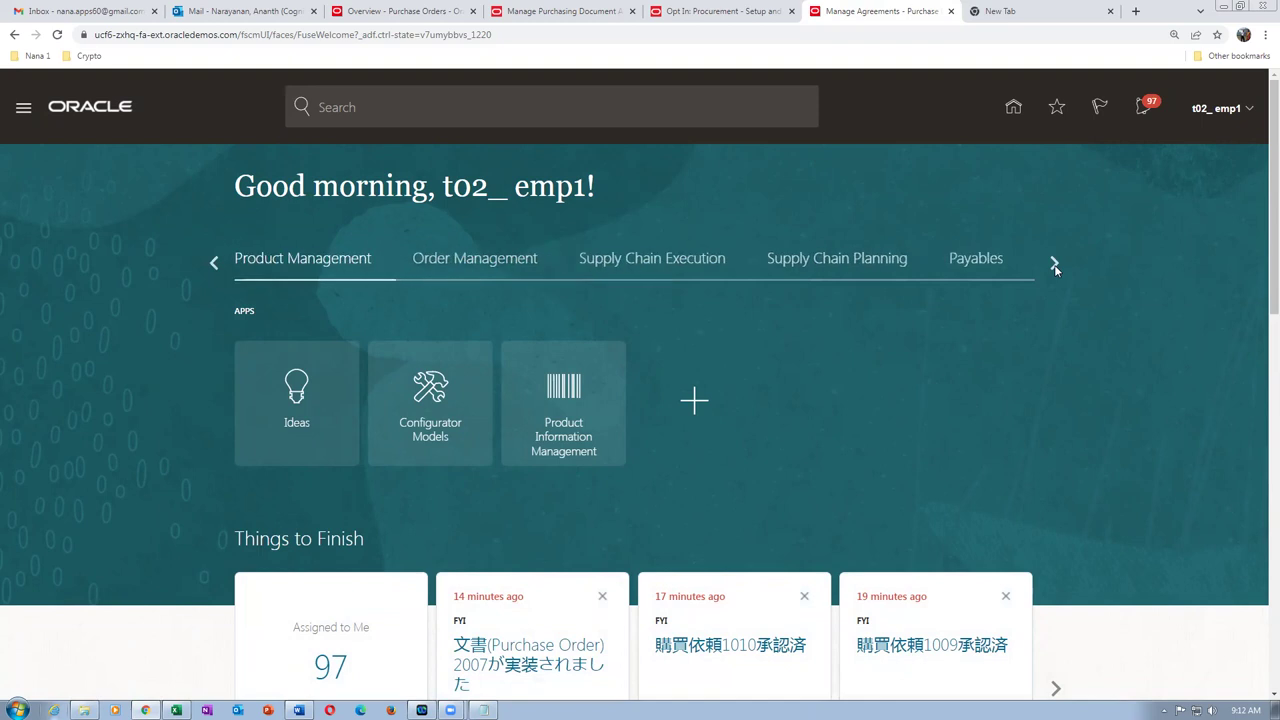
pyautogui.click(1055, 264)
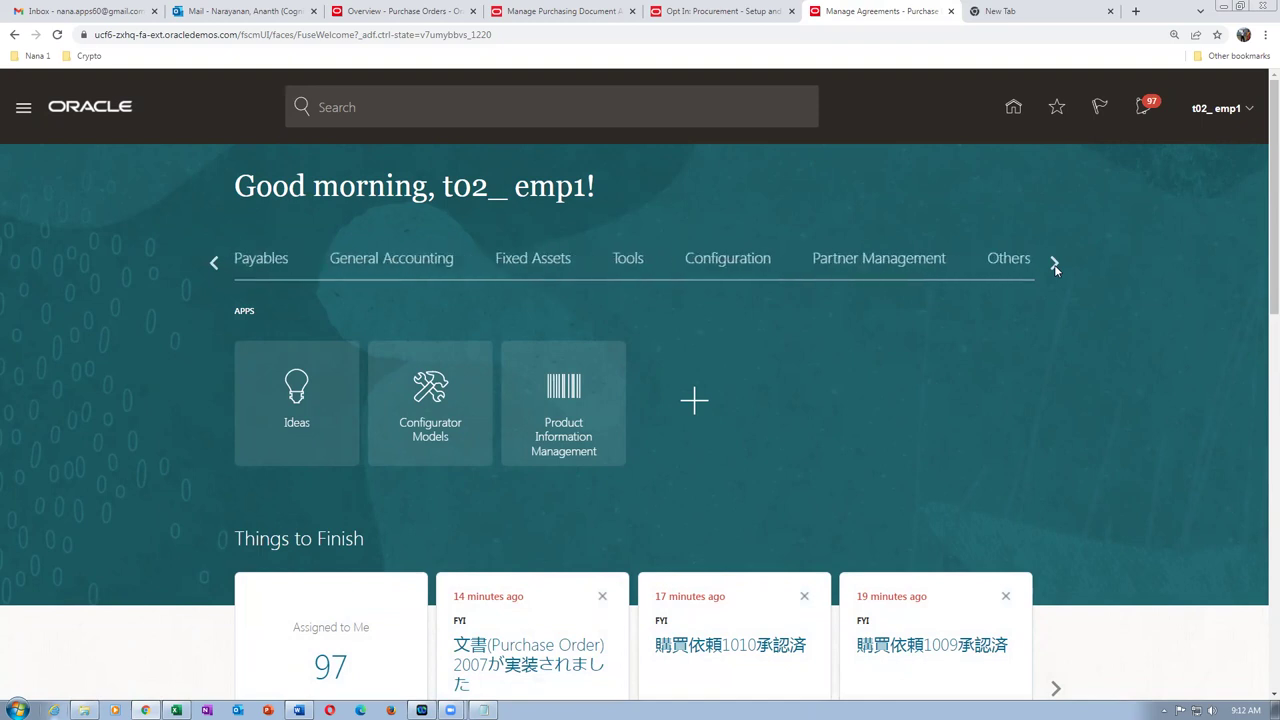
pyautogui.click(640, 264)
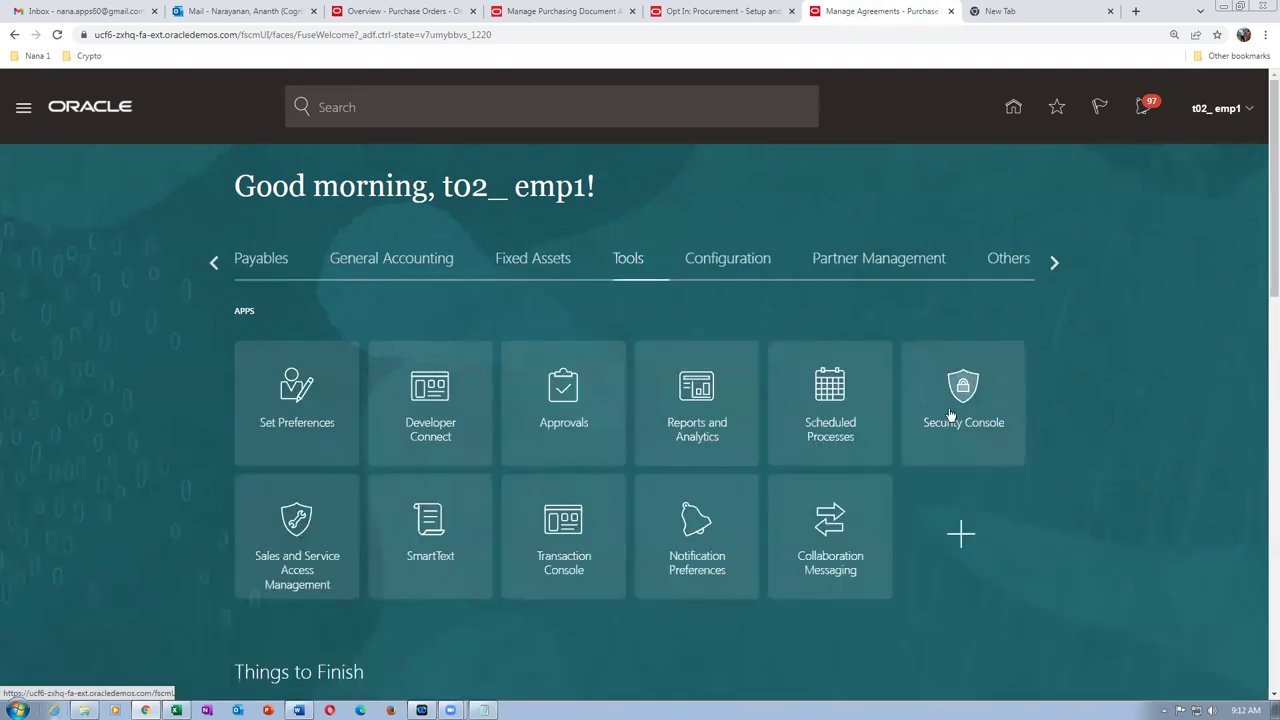
pyautogui.click(983, 403)
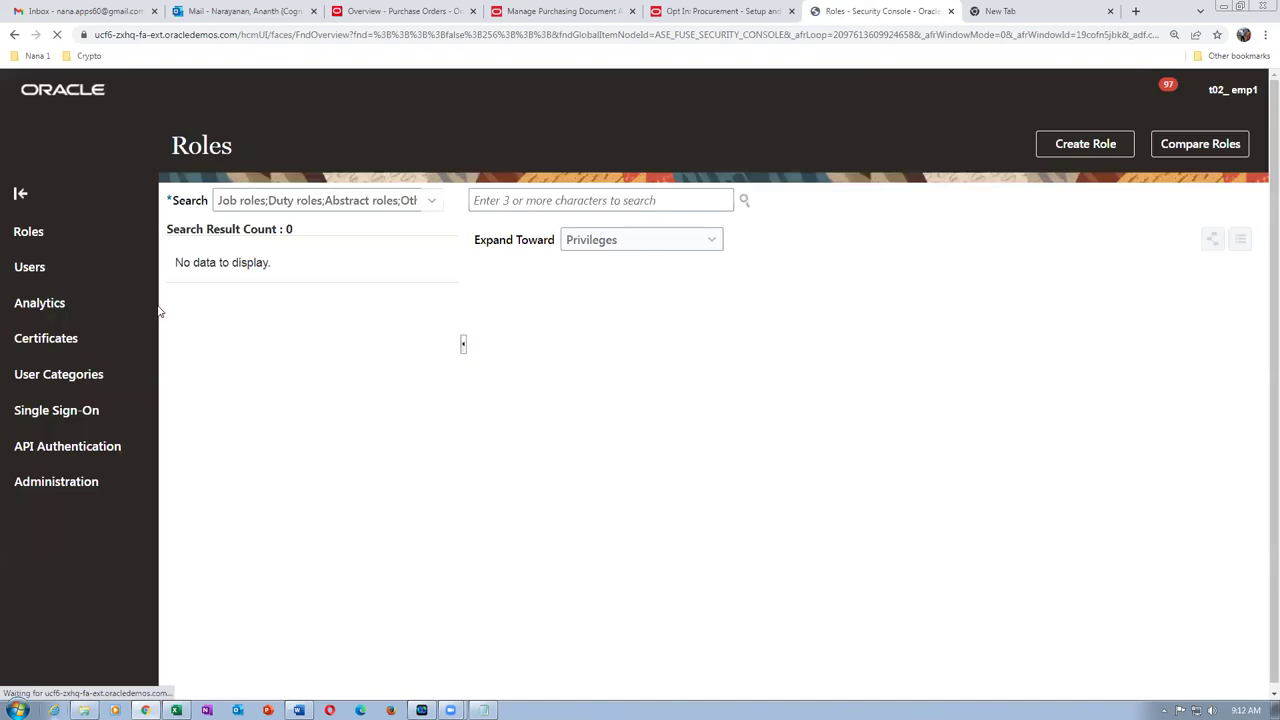
# - Search the Security Console user accounts for t02
pyautogui.click(51, 287)
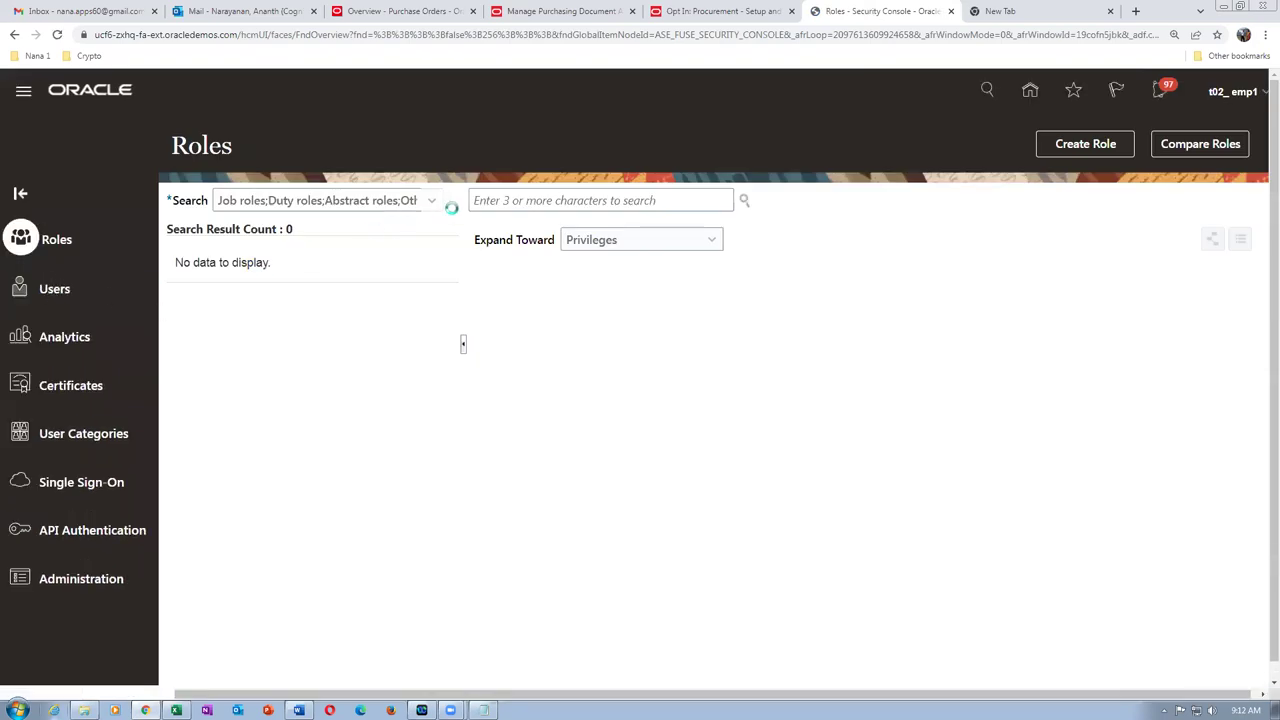
pyautogui.click(489, 200)
pyautogui.write('t')
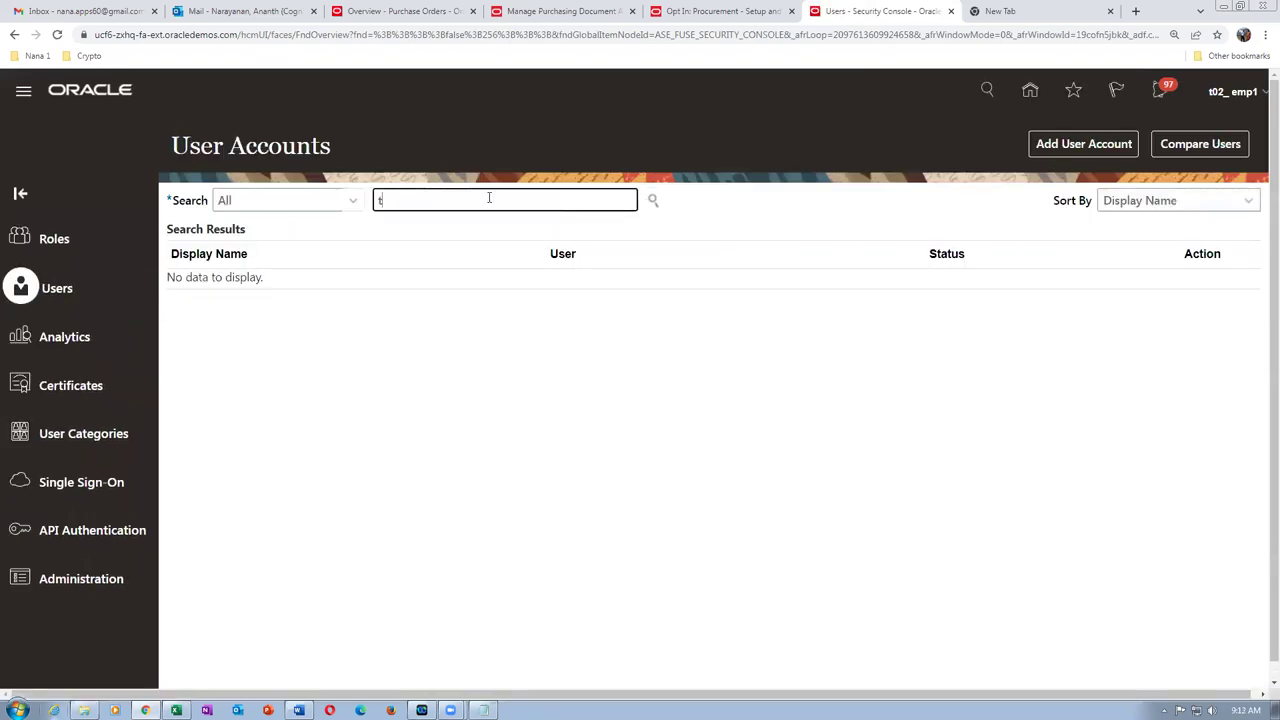
pyautogui.write('02')
pyautogui.press('Return')
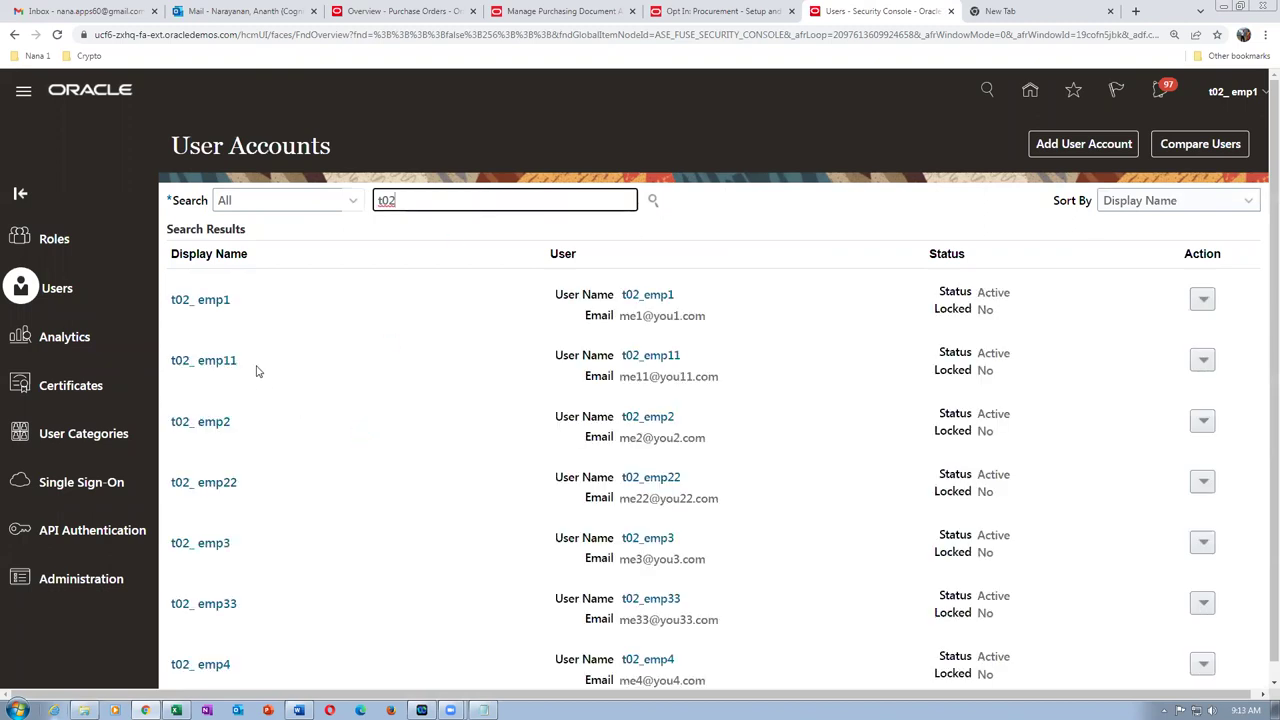
# - Open the t02_emp1 user account, review all its assigned roles, and return to the user list
pyautogui.click(188, 299)
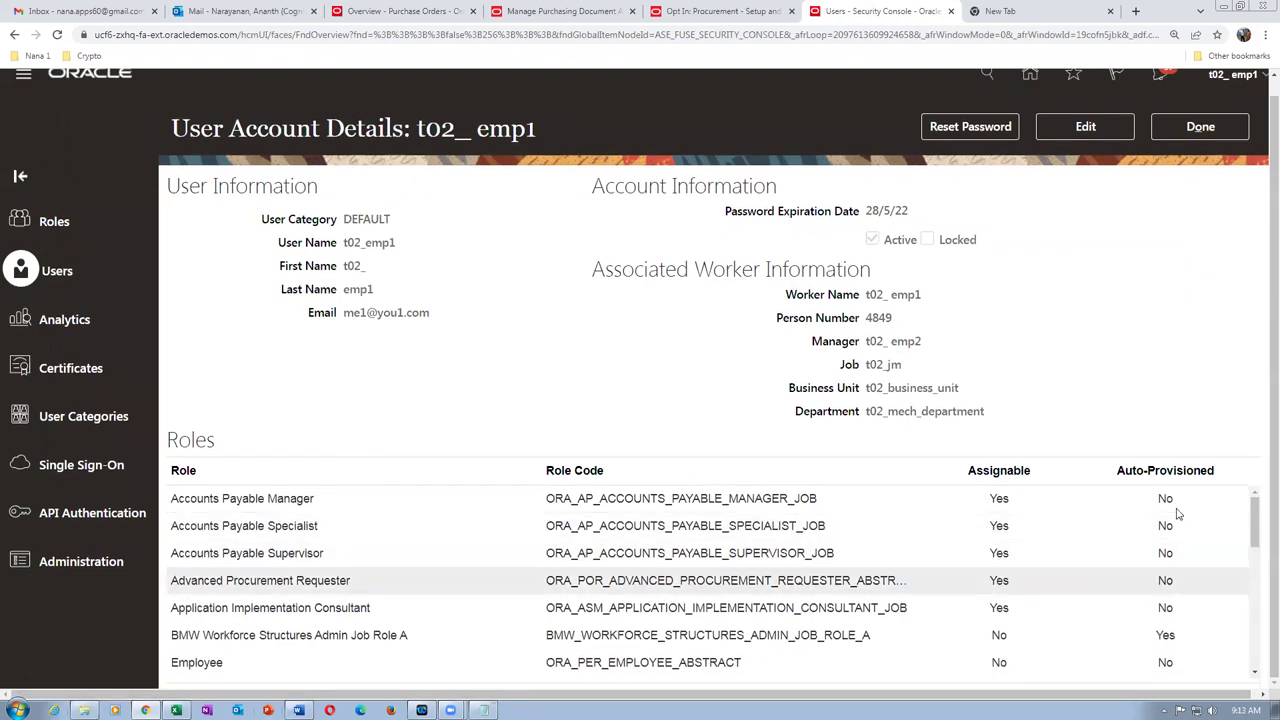
pyautogui.moveTo(1254, 510); pyautogui.dragTo(1262, 633)
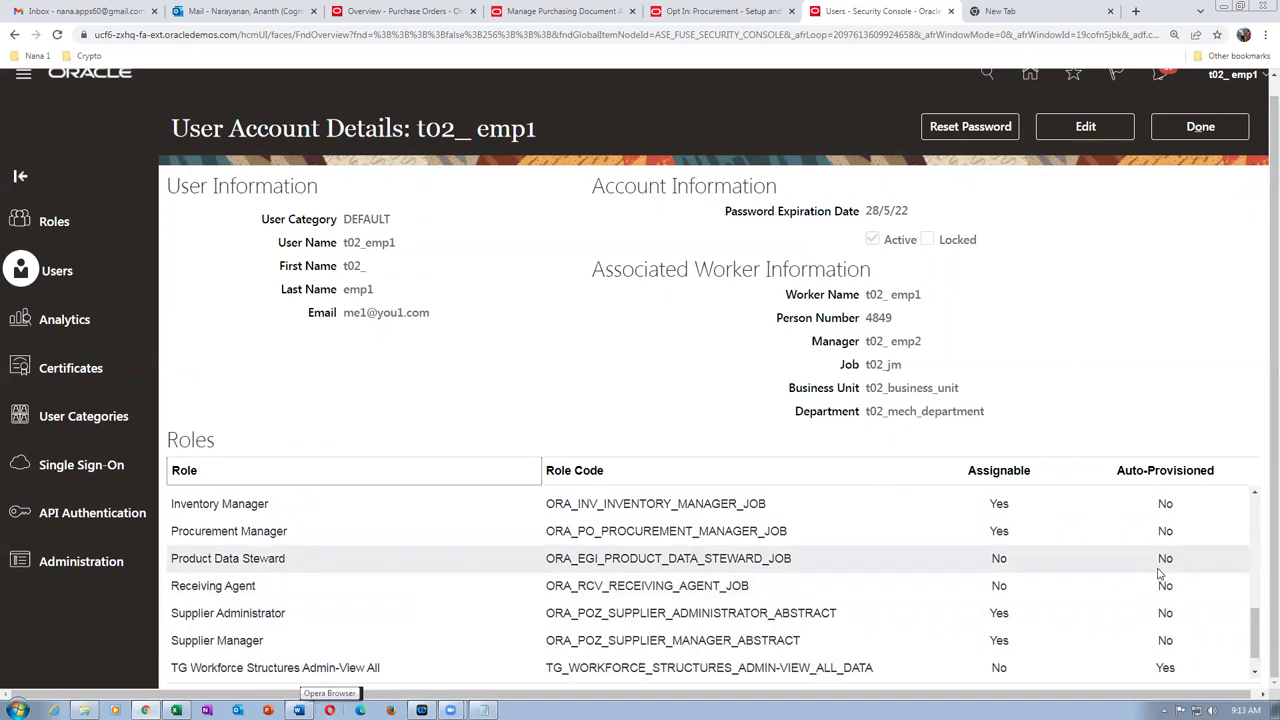
pyautogui.scroll(-1, 1258, 643)
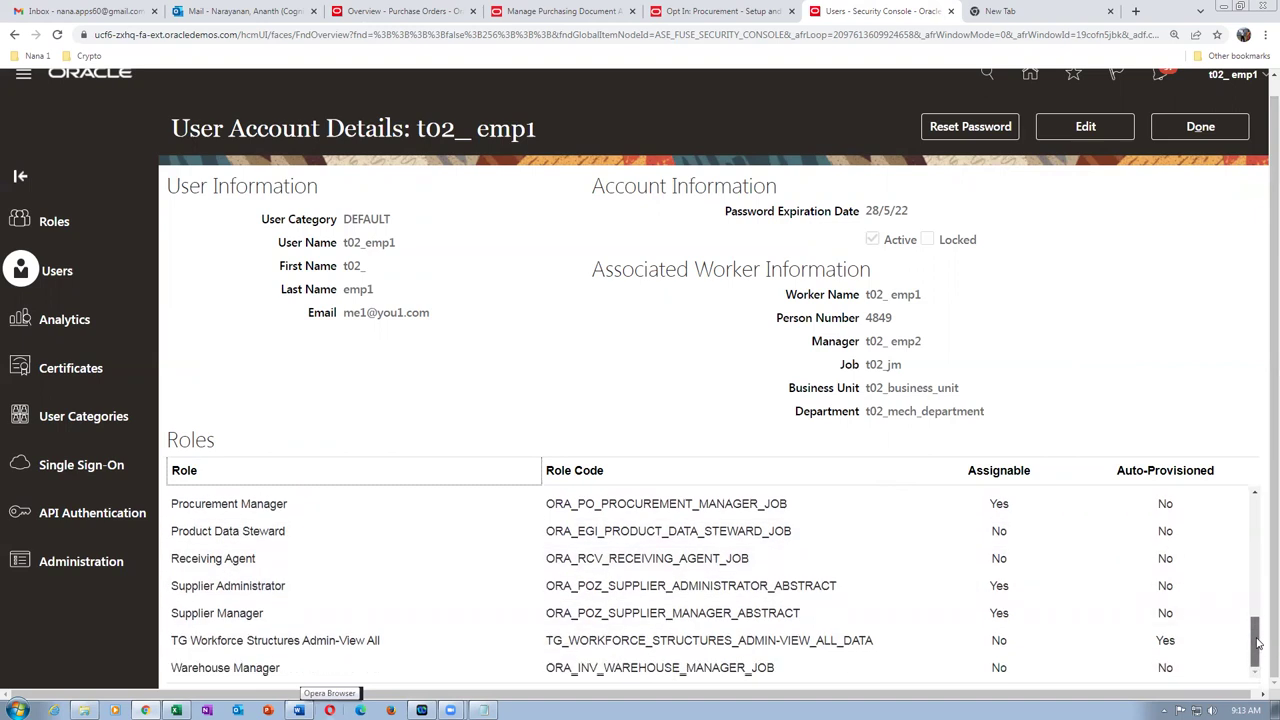
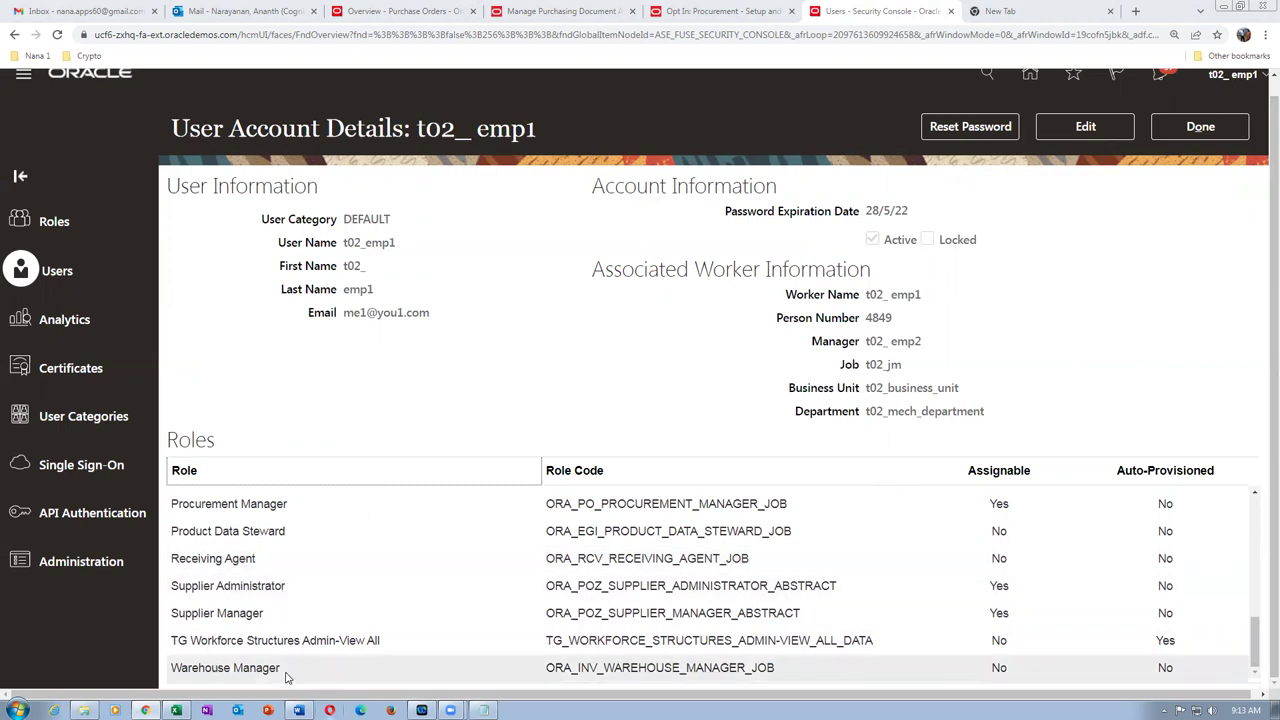
pyautogui.click(1195, 129)
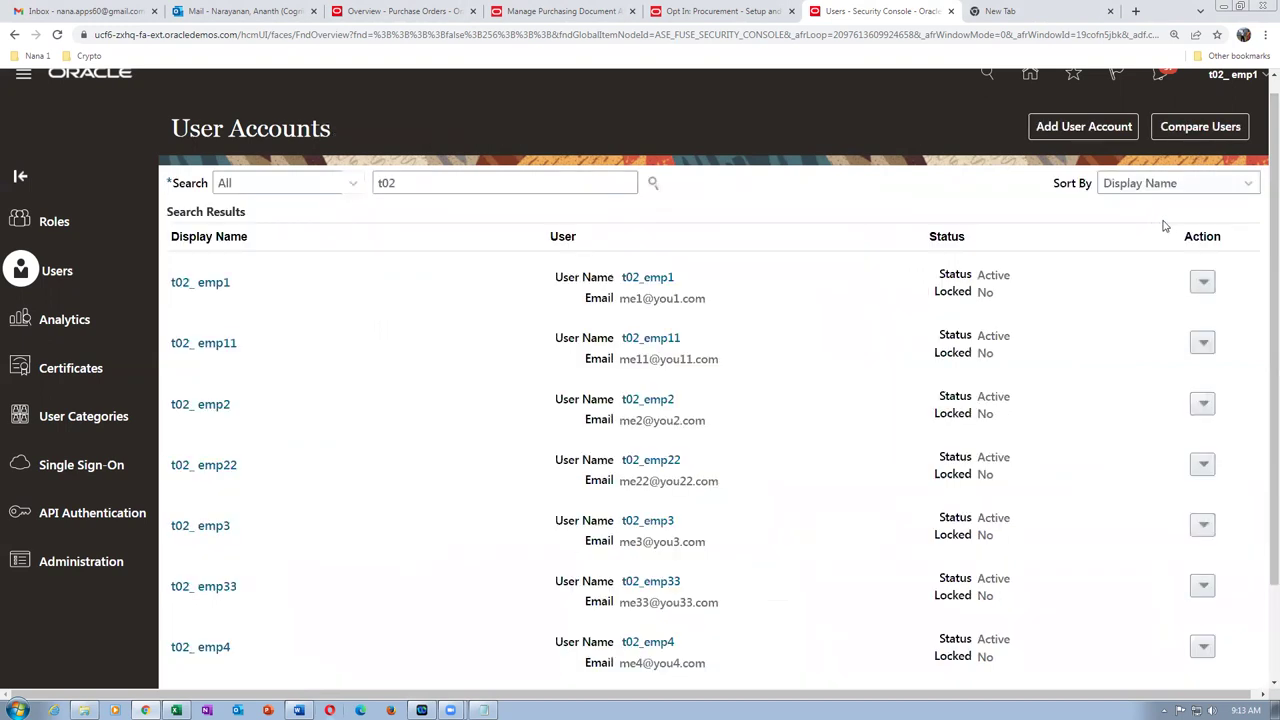
# - In Setup and Maintenance, search tasks for man%data%access% and open Manage Data Access for Users
pyautogui.scroll(1, 1258, 215)
pyautogui.click(1234, 98)
pyautogui.click(994, 336)
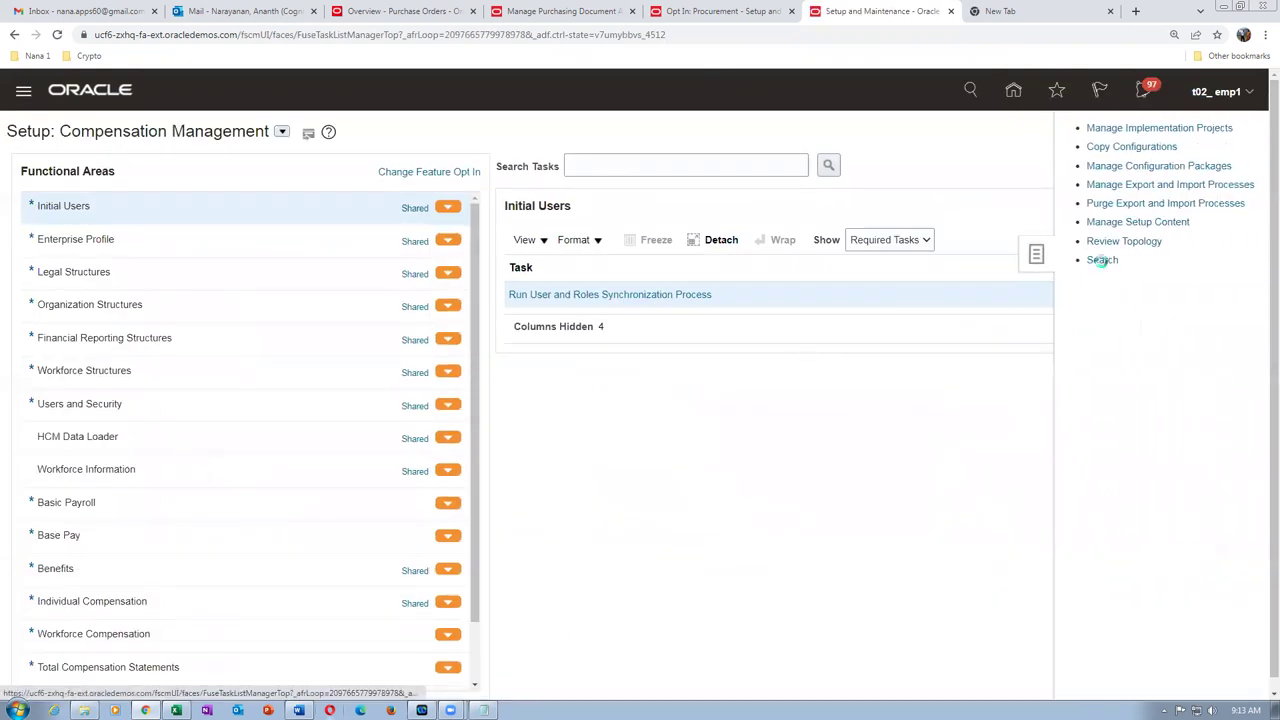
pyautogui.click(462, 170)
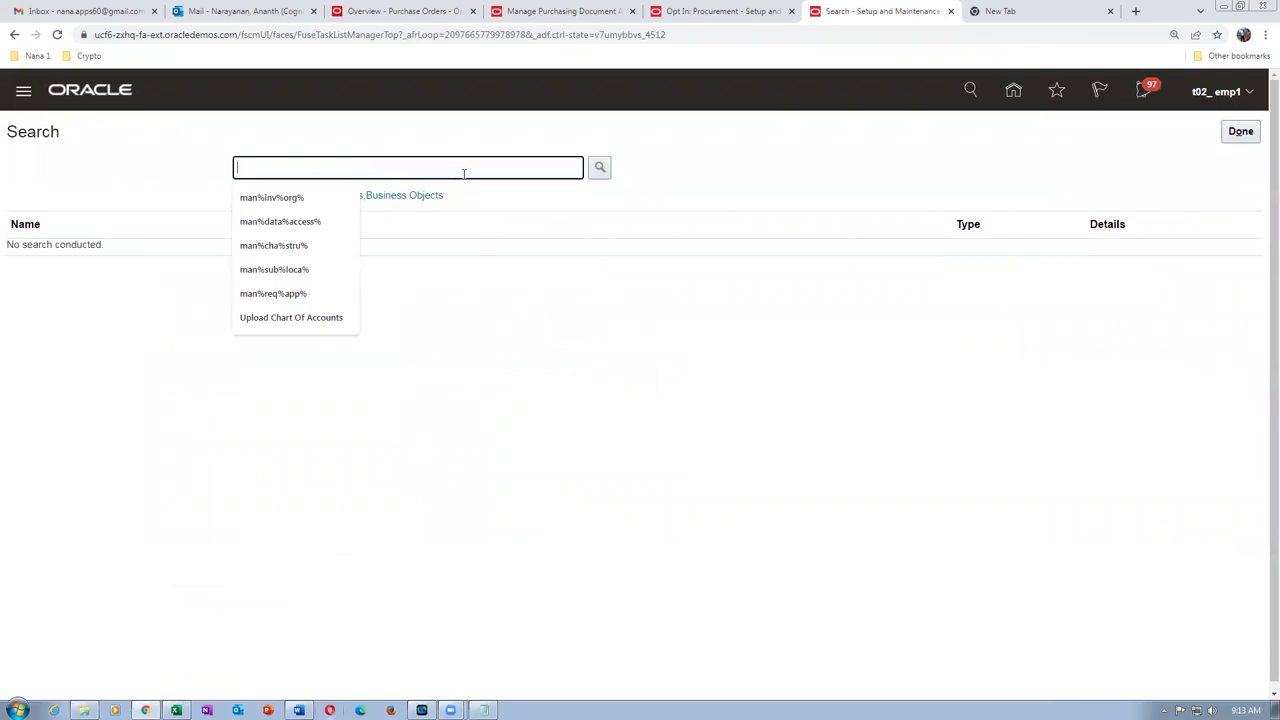
pyautogui.write('man%data%acce')
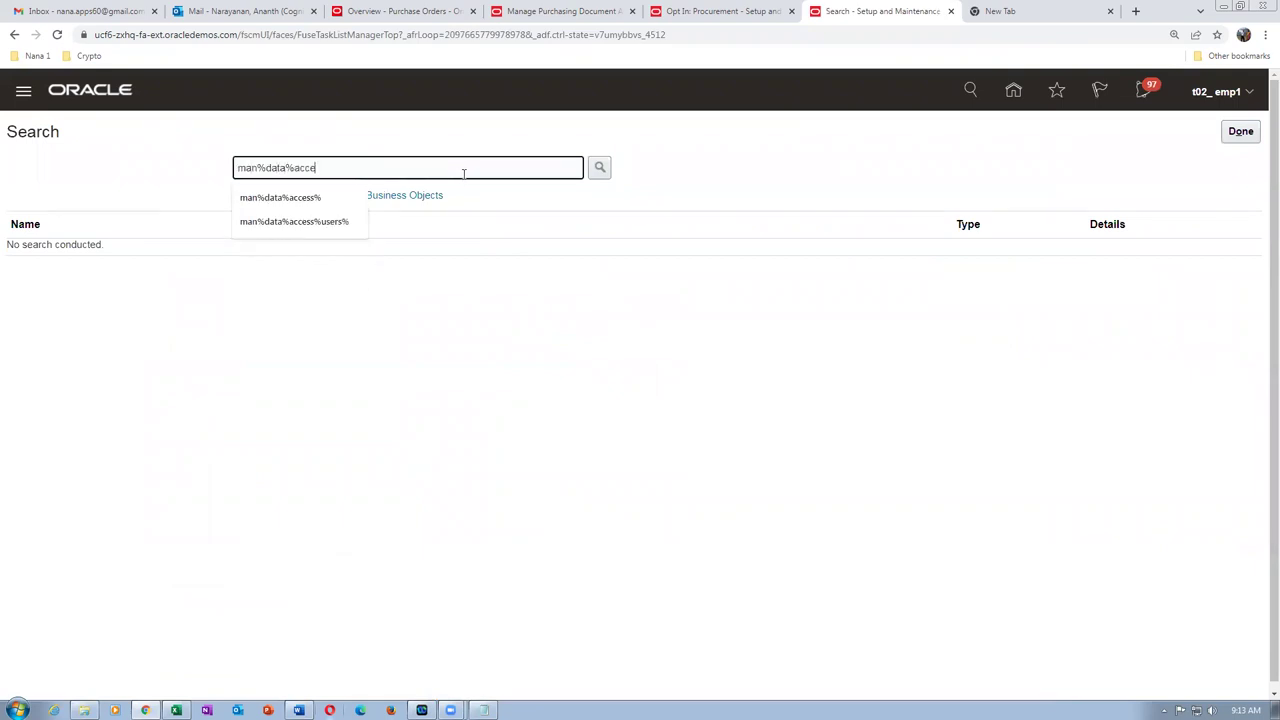
pyautogui.write('ss%')
pyautogui.press('Return')
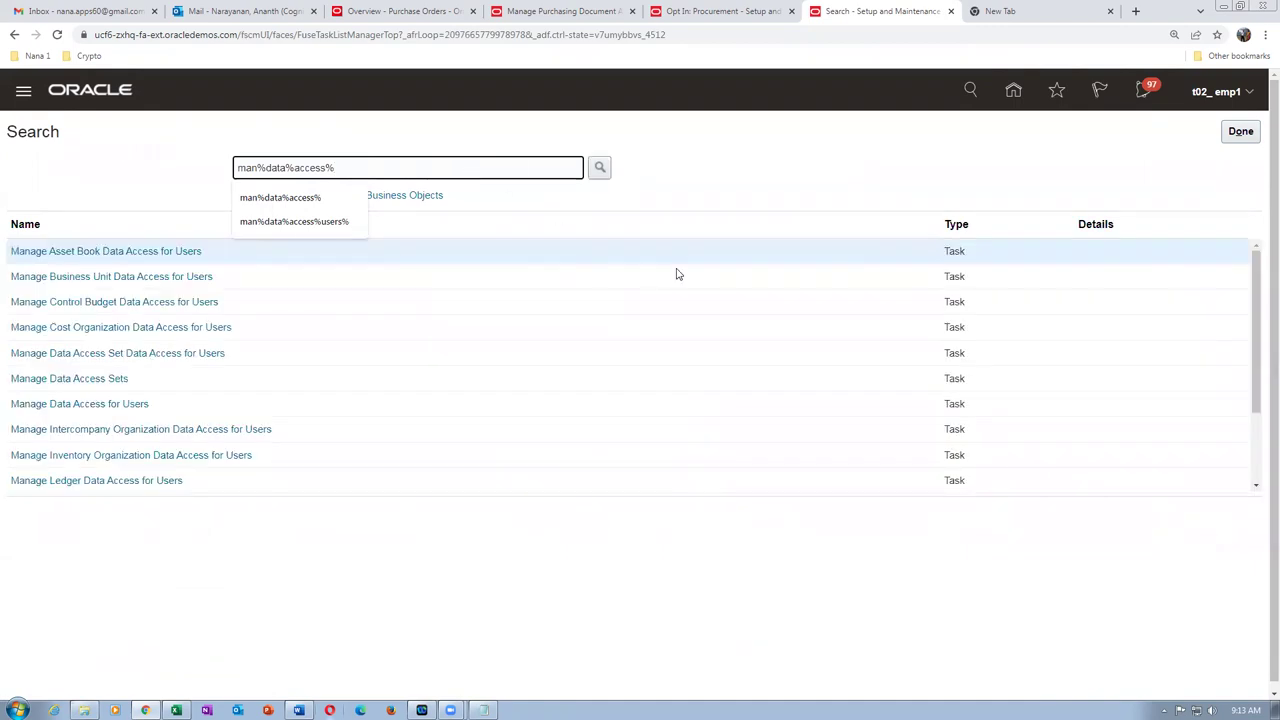
pyautogui.click(107, 380)
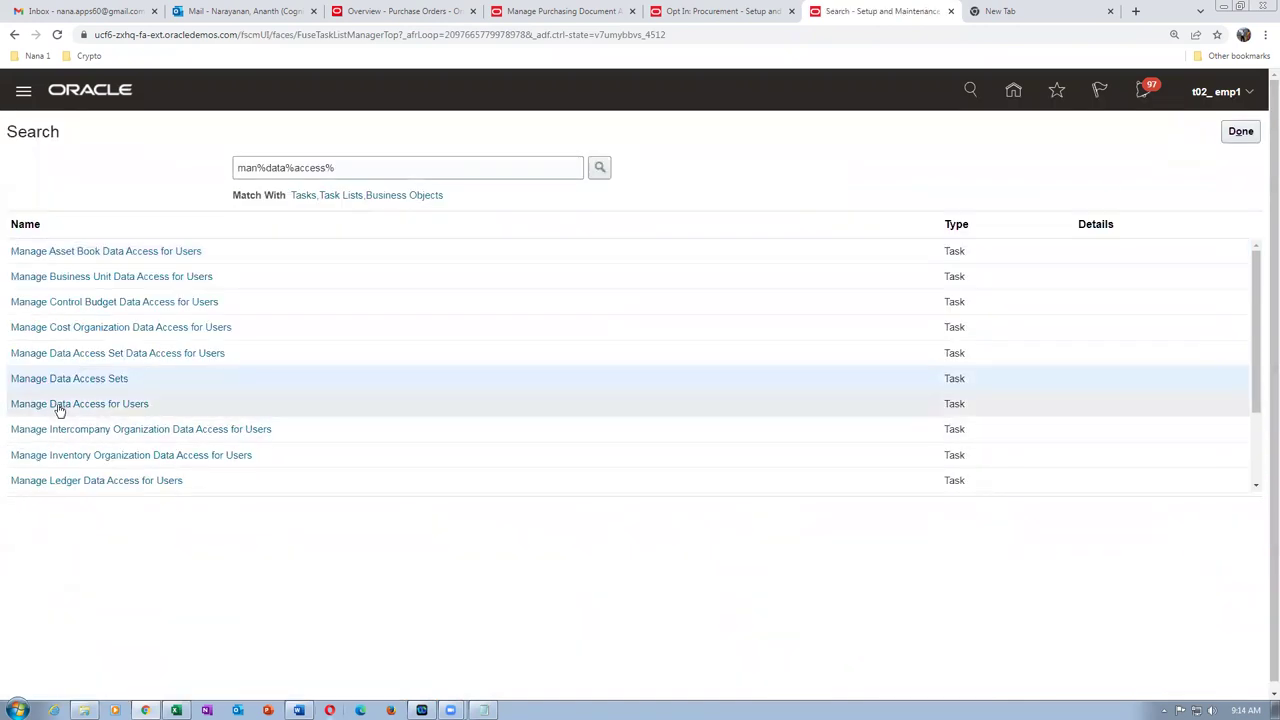
pyautogui.click(60, 405)
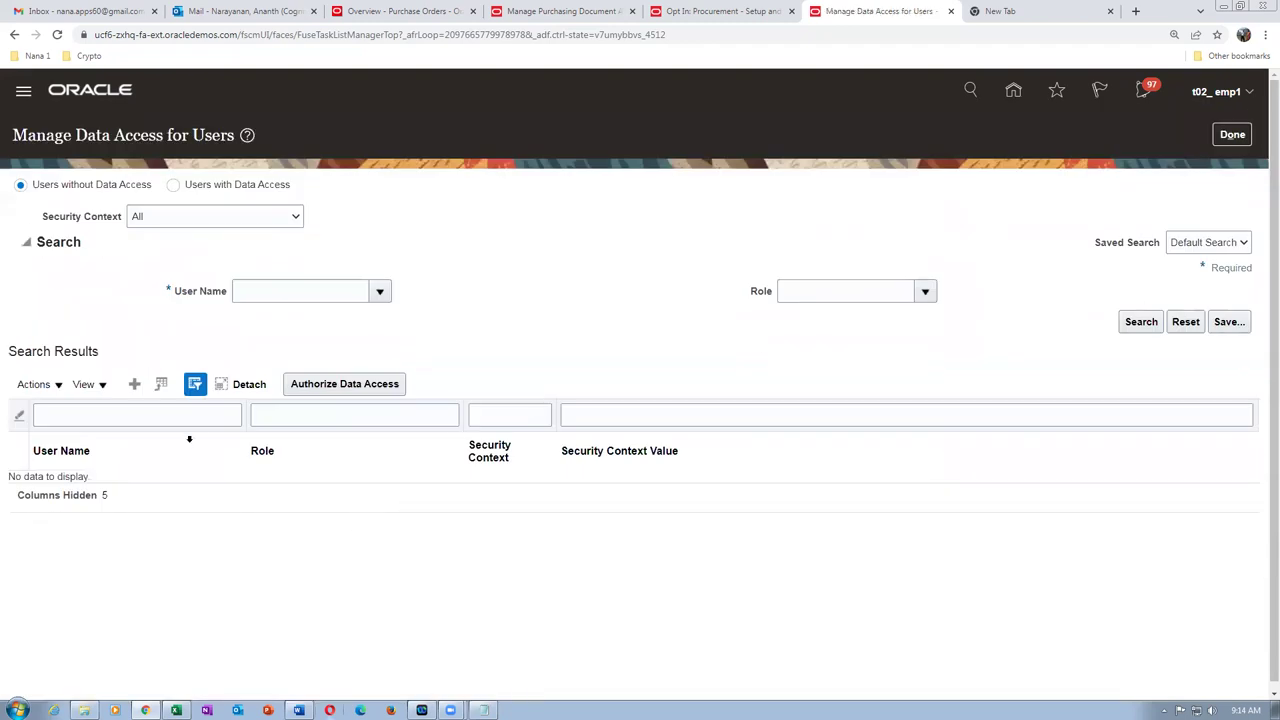
# - Switch the search to users with data access and look up user name t02_emp1
pyautogui.click(173, 185)
pyautogui.click(270, 291)
pyautogui.write('t02_emp1')
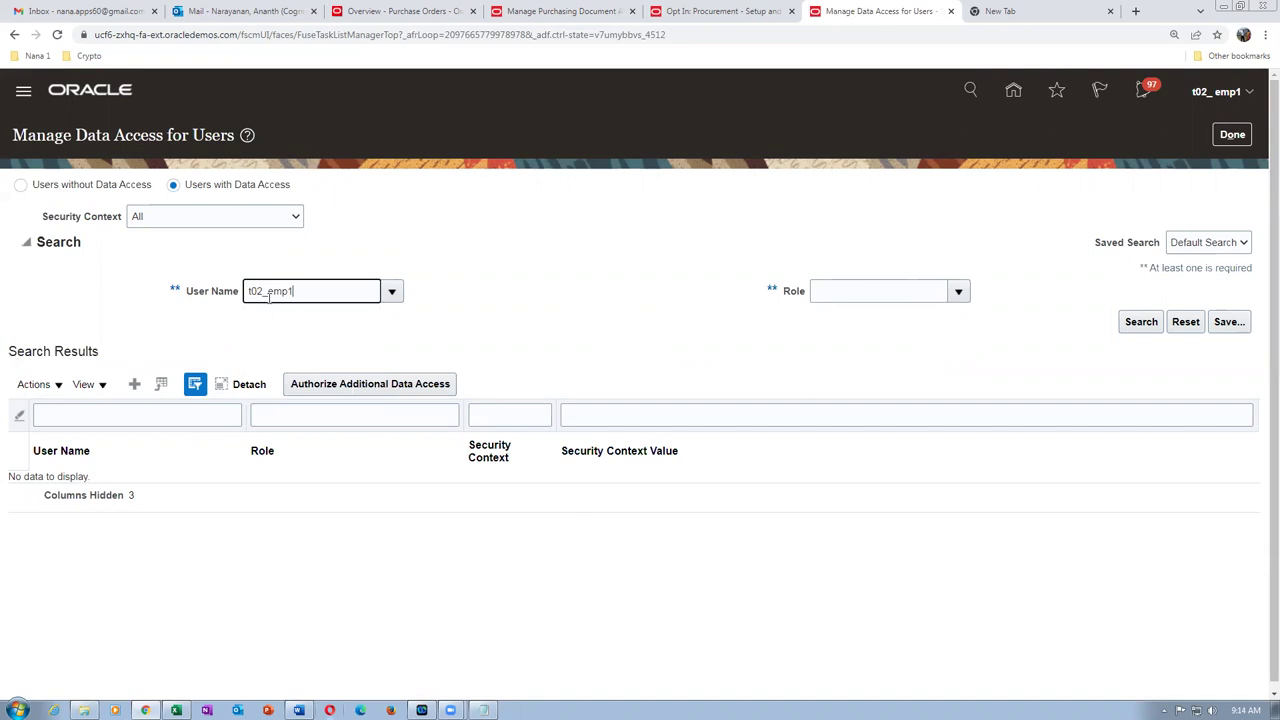
pyautogui.press('Tab')
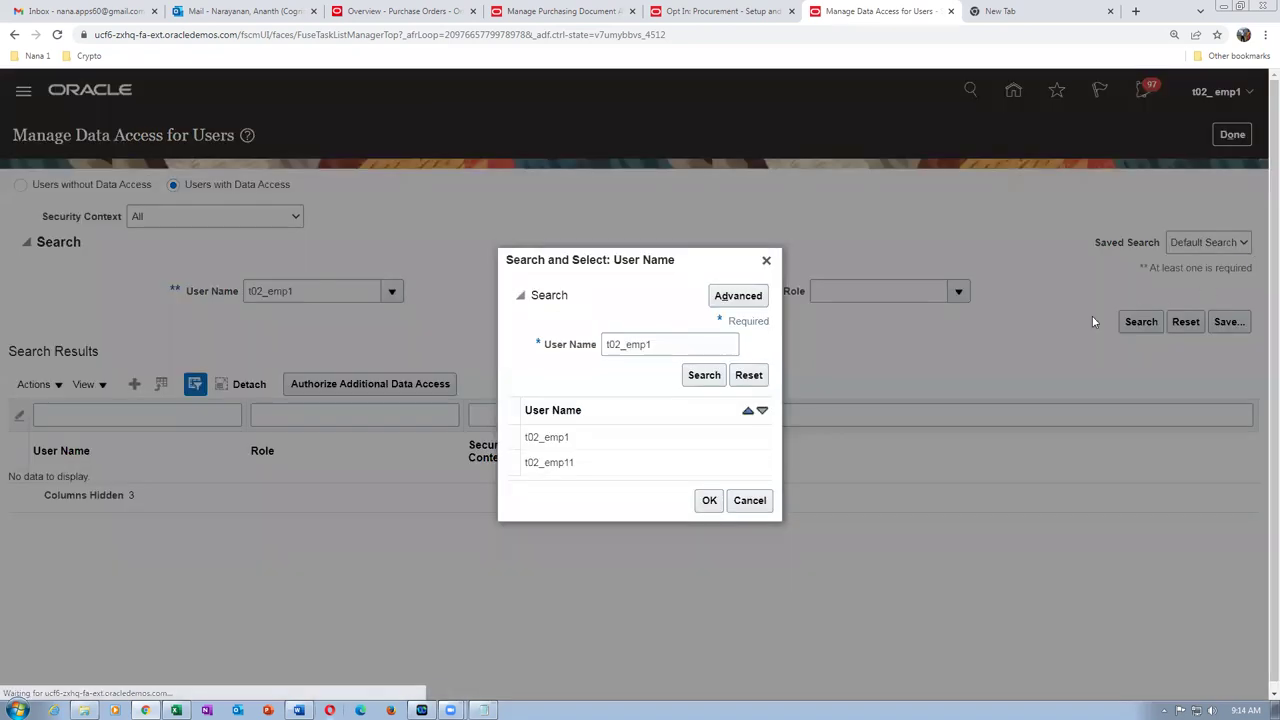
# - Choose t02_emp1 as the user name for the data access search
pyautogui.click(603, 432)
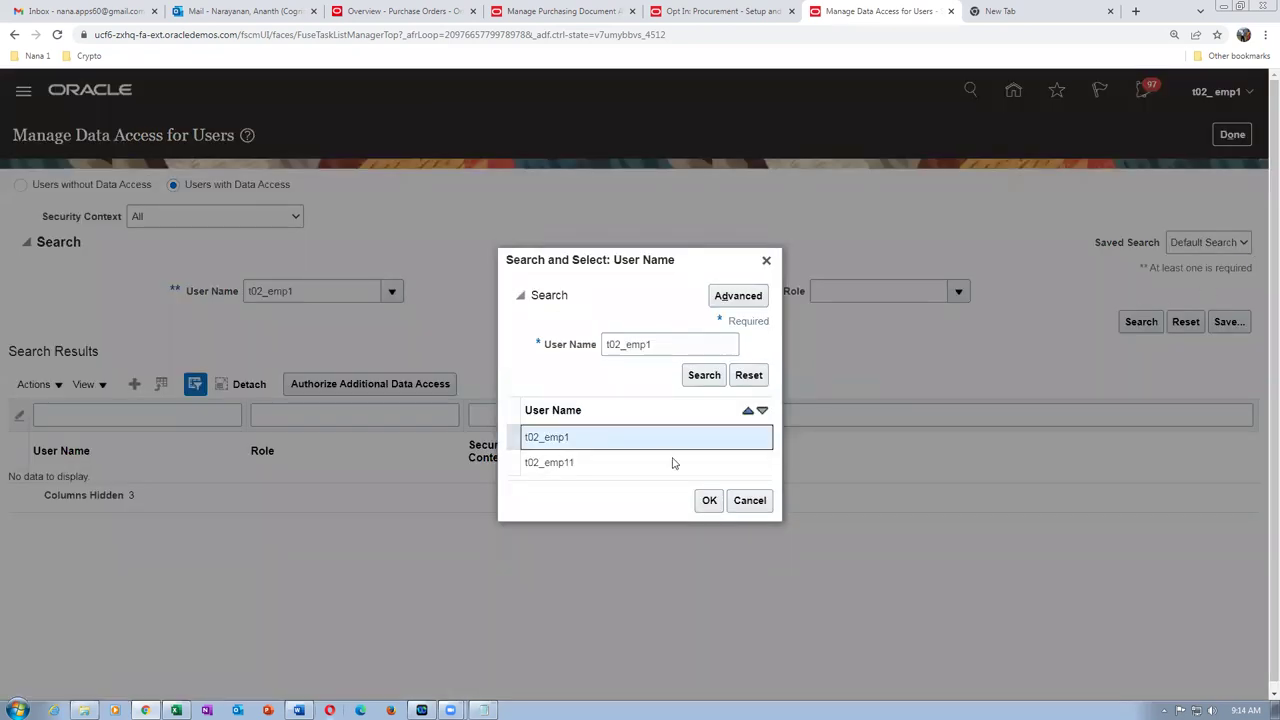
pyautogui.click(700, 502)
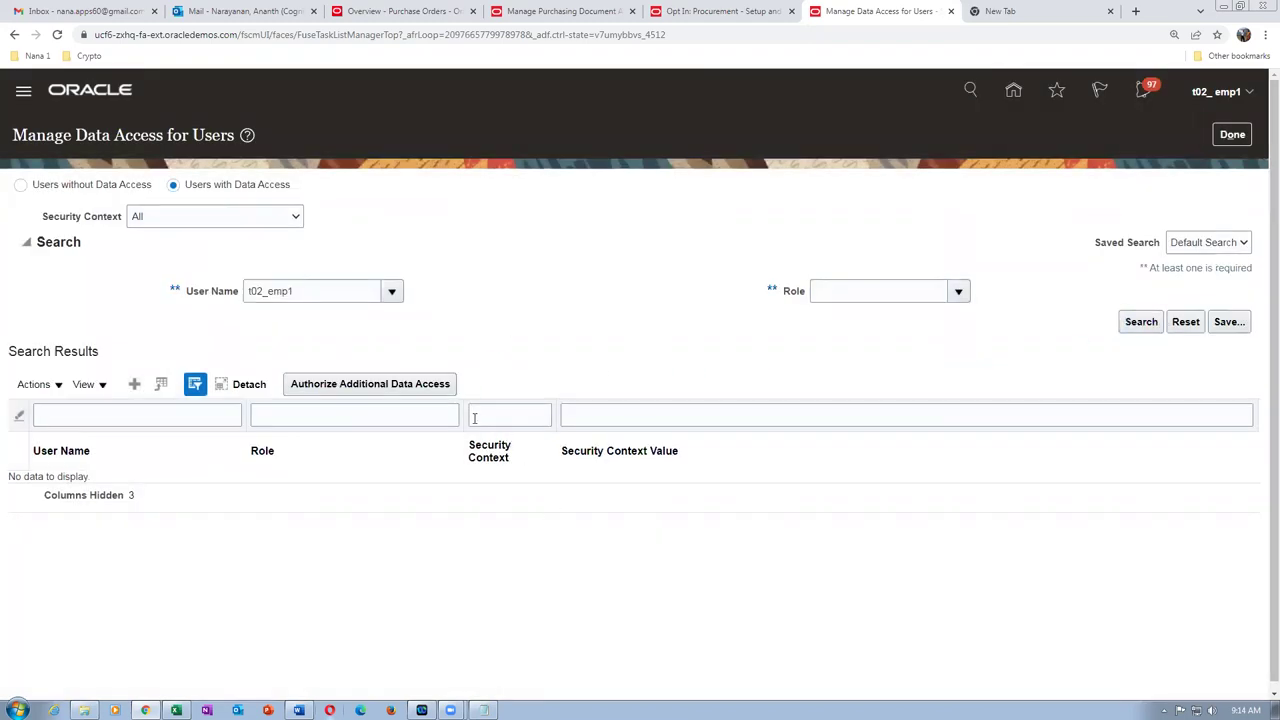
# - Create a new data access row and assign it to user t02_emp1
pyautogui.click(134, 385)
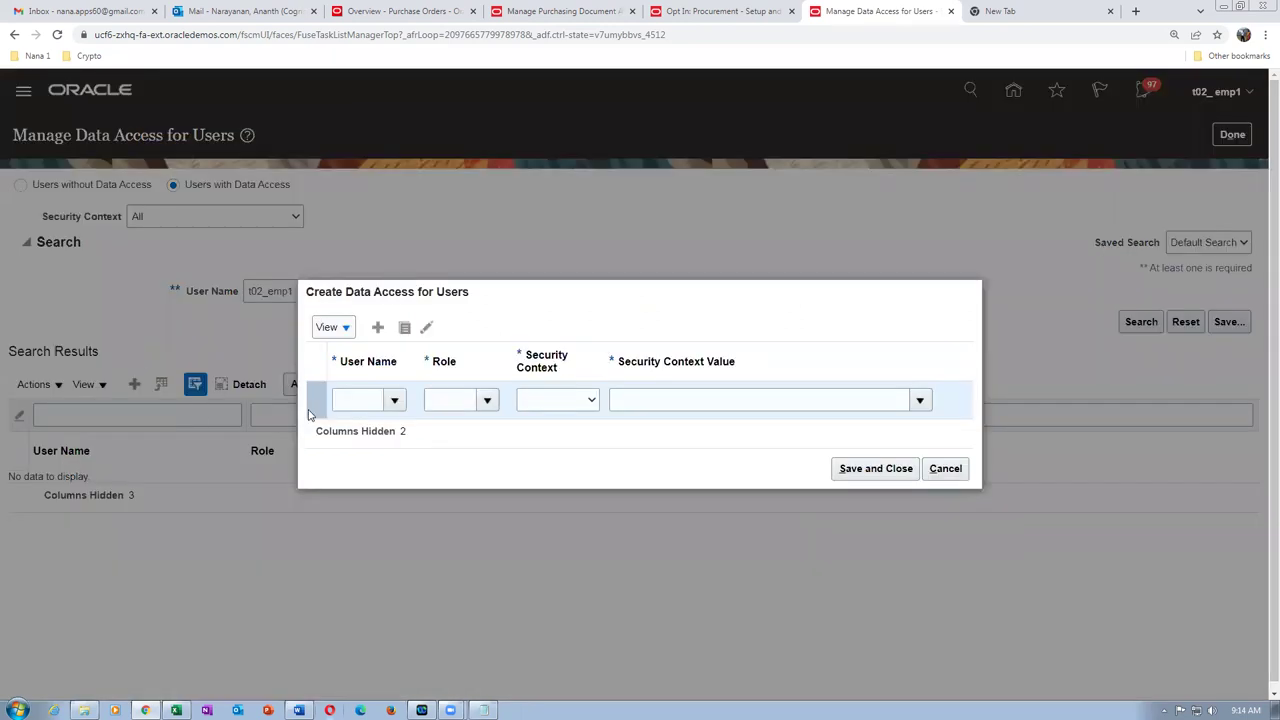
pyautogui.click(330, 405)
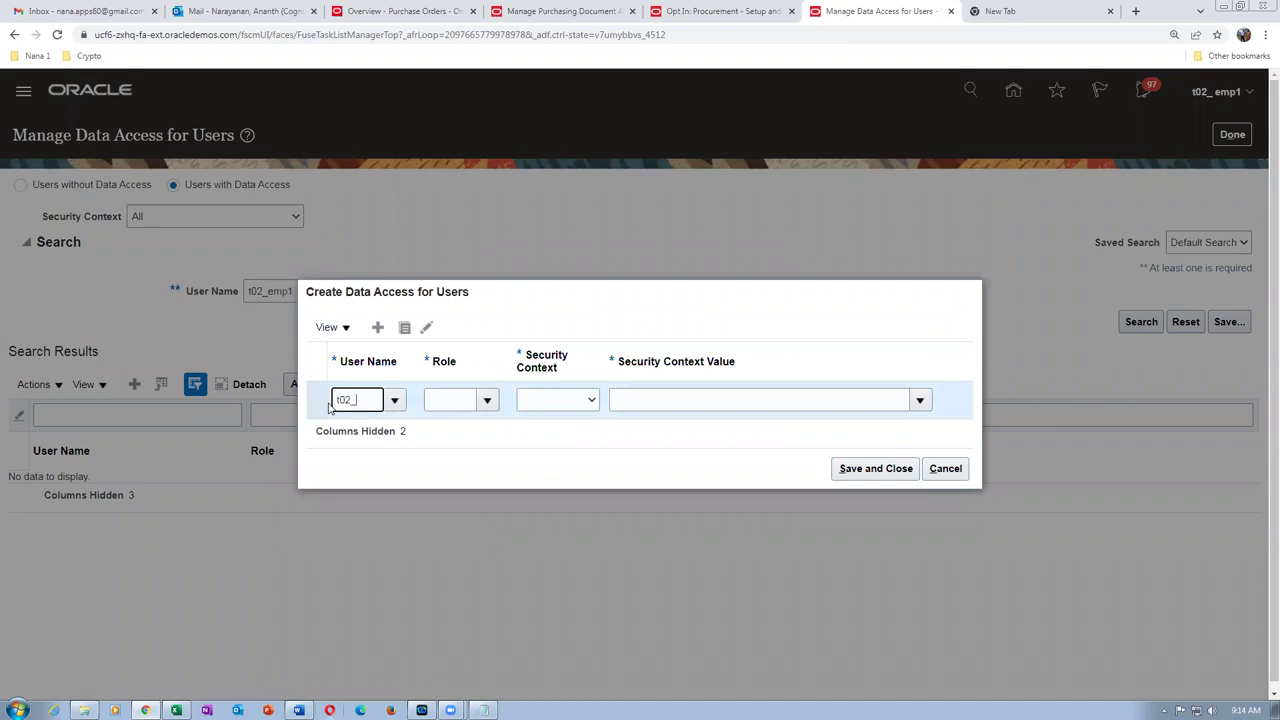
pyautogui.press('Tab')
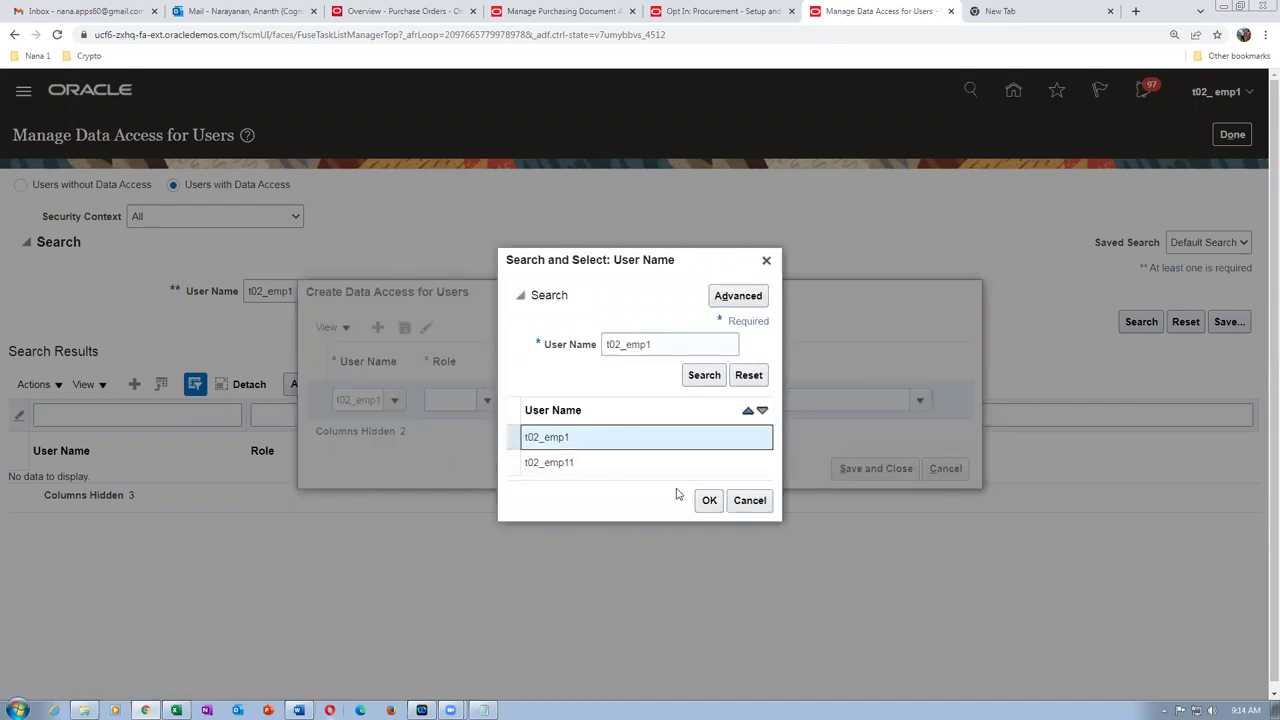
pyautogui.click(709, 500)
# - Give the new row the inventory role matching "inv", with security context Inventory organization and context value T021
pyautogui.click(452, 401)
pyautogui.write('inv')
pyautogui.press('Tab')
pyautogui.click(556, 405)
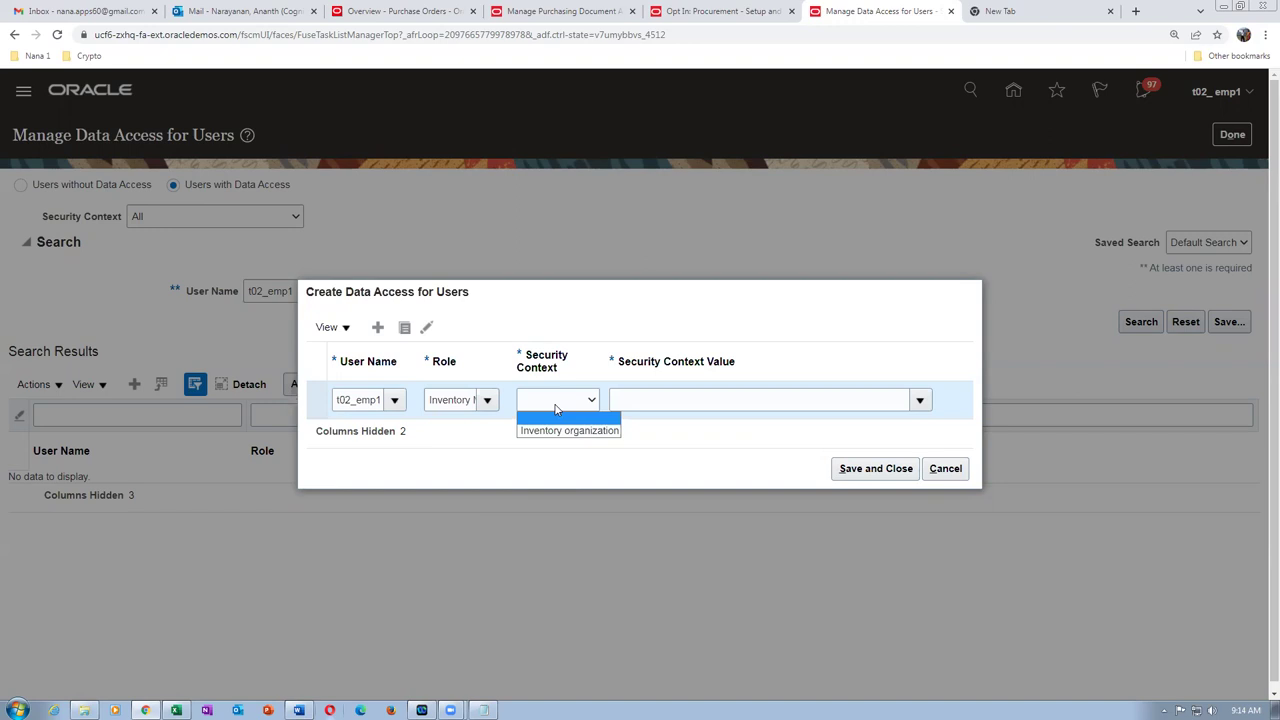
pyautogui.click(568, 430)
pyautogui.click(650, 399)
pyautogui.write('T021')
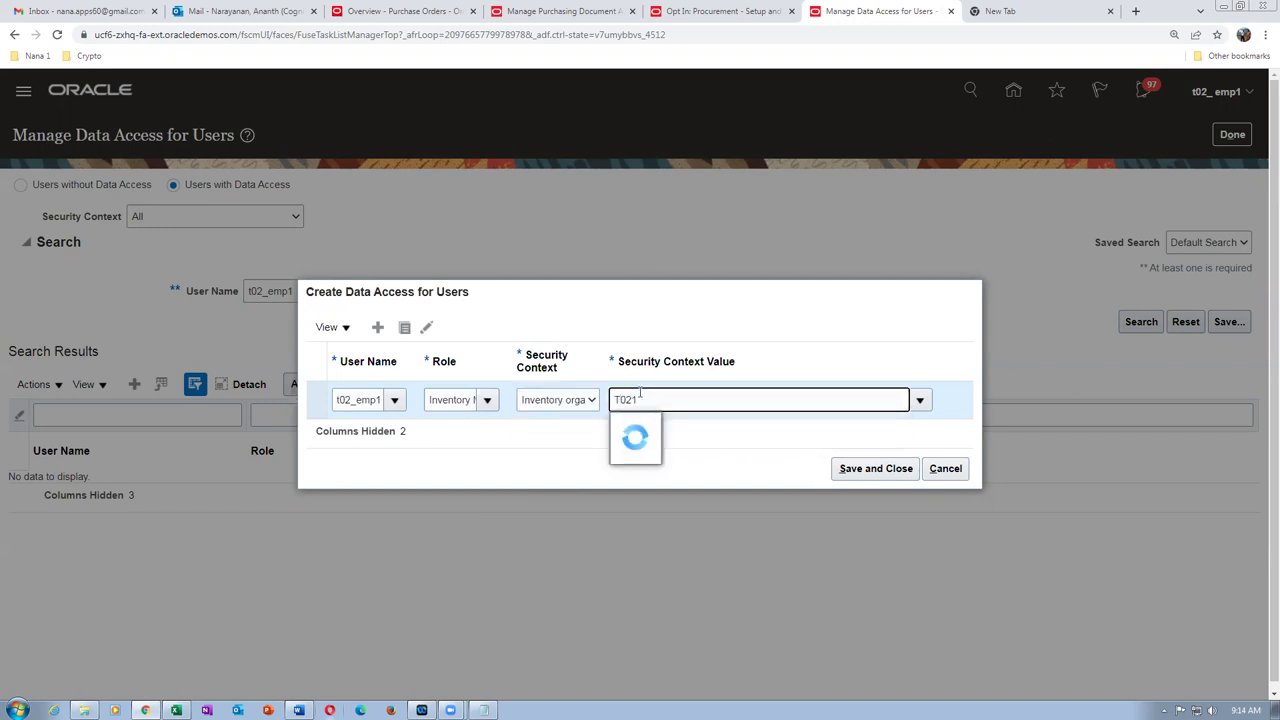
pyautogui.click(633, 427)
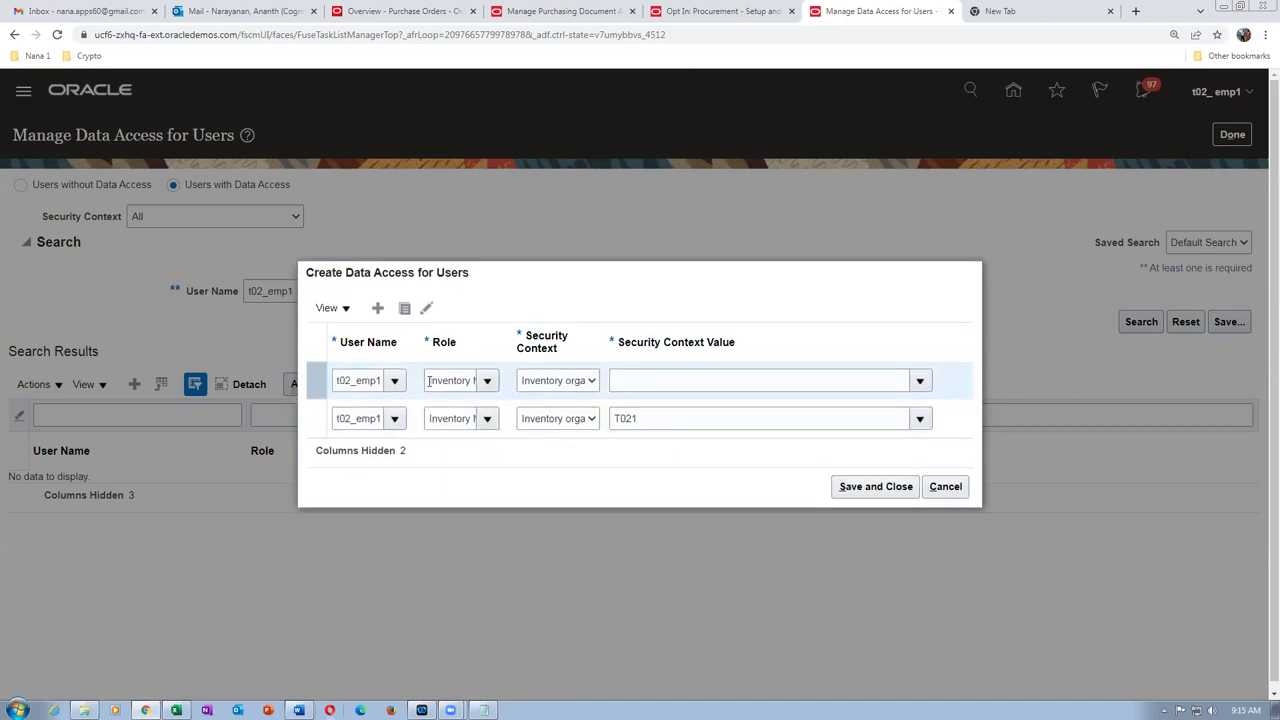
# - Set the duplicated row to the Receiving Agent role, with security context Inventory organization and context value T021
pyautogui.click(429, 381)
pyautogui.write('rec')
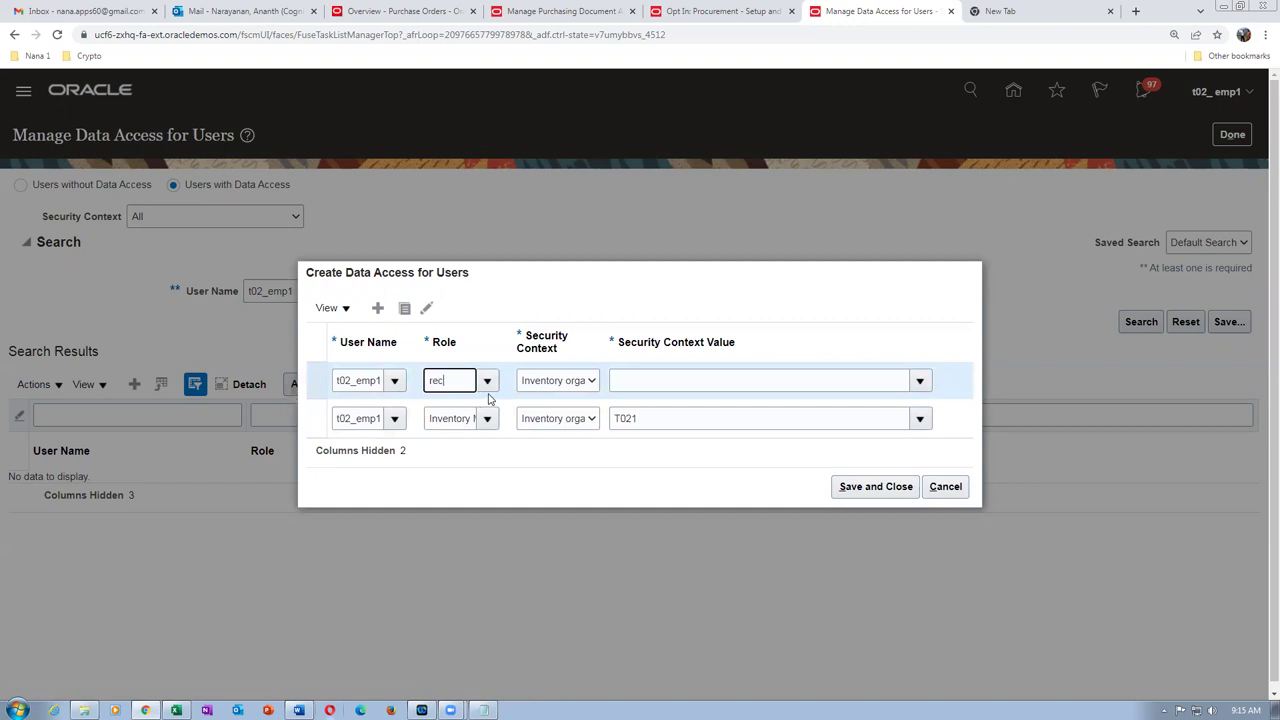
pyautogui.click(469, 409)
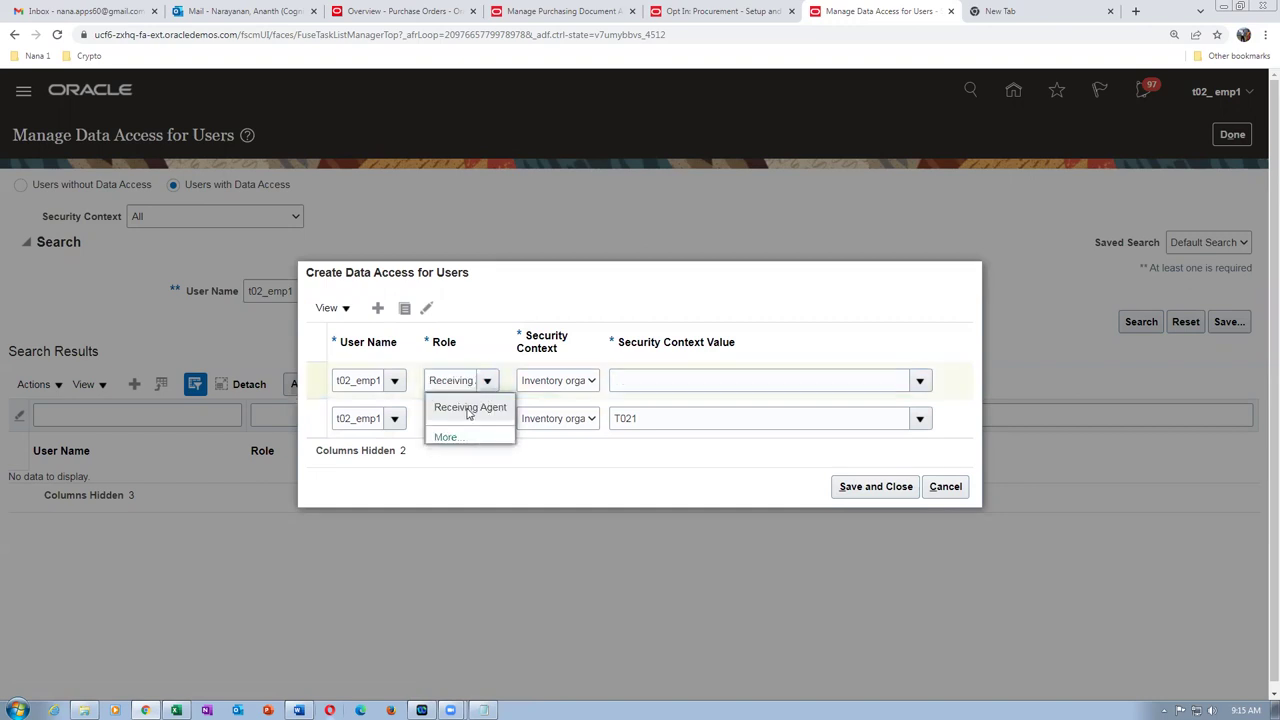
pyautogui.click(555, 385)
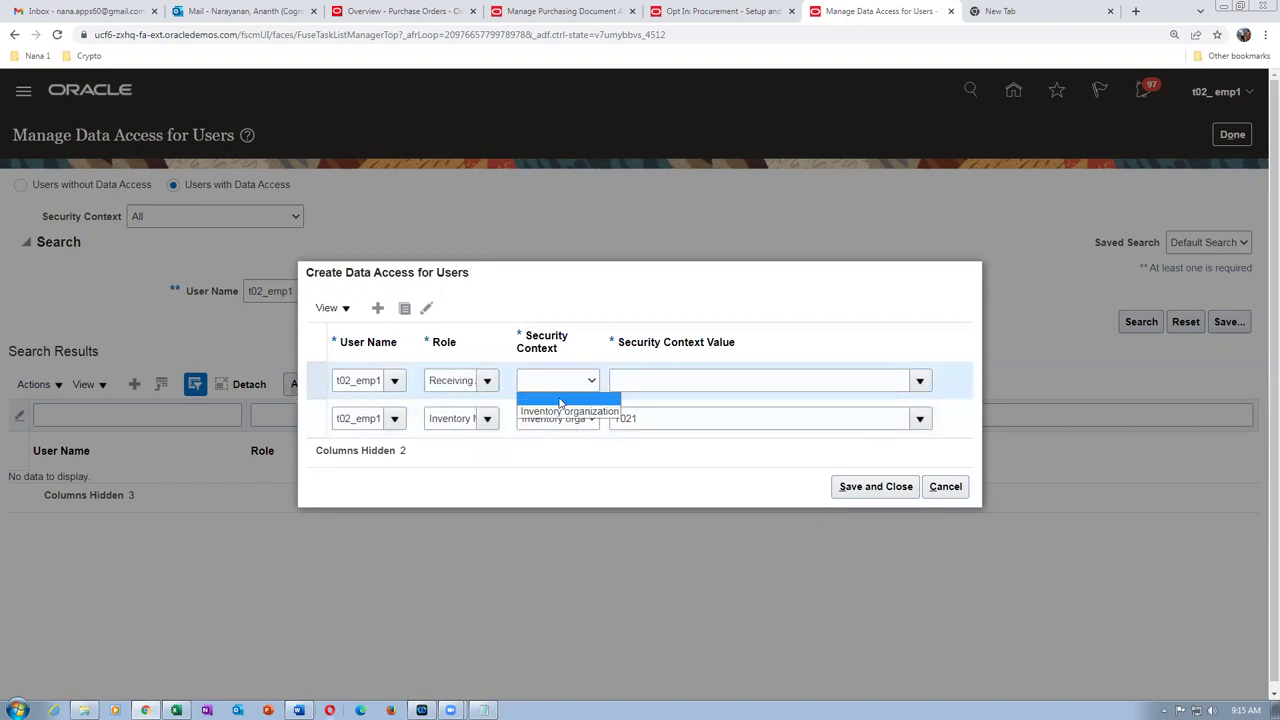
pyautogui.click(565, 410)
pyautogui.click(634, 381)
pyautogui.write('T021')
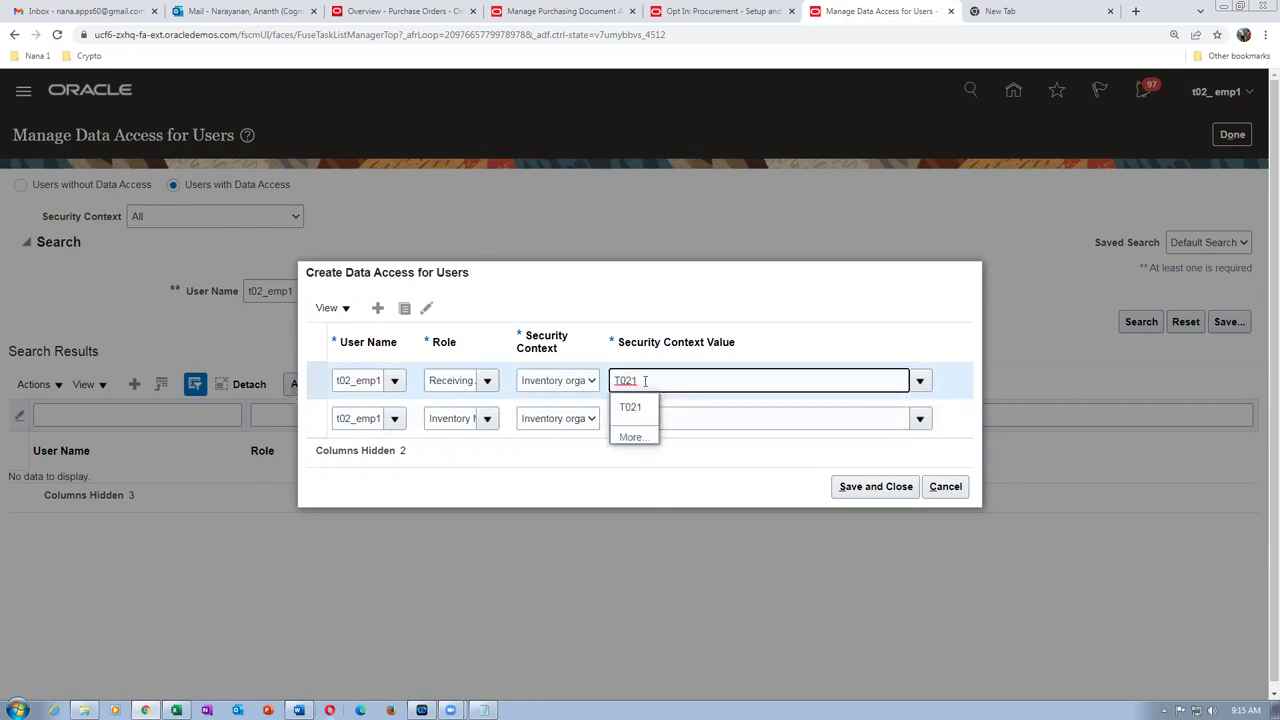
pyautogui.press('Down')
pyautogui.press('Return')
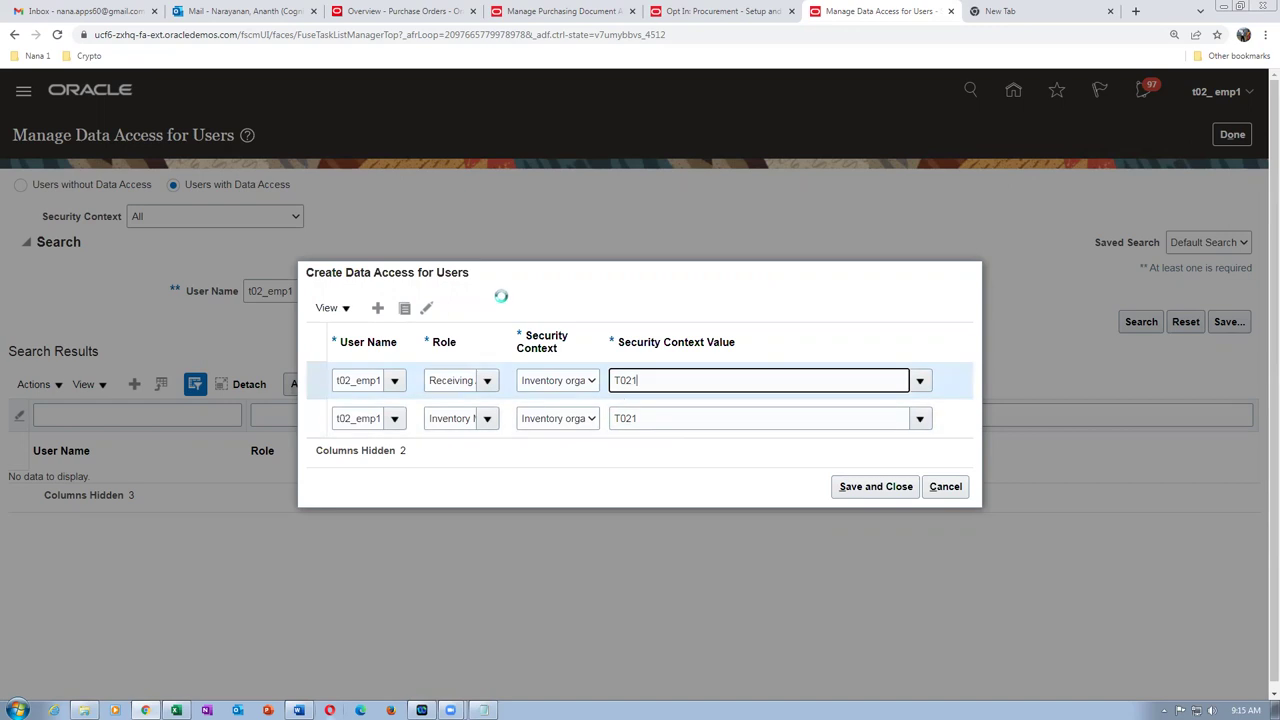
# - Duplicate the Receiving Agent row as Warehouse Manager for Inventory organization T021, and add another blank row
pyautogui.click(404, 308)
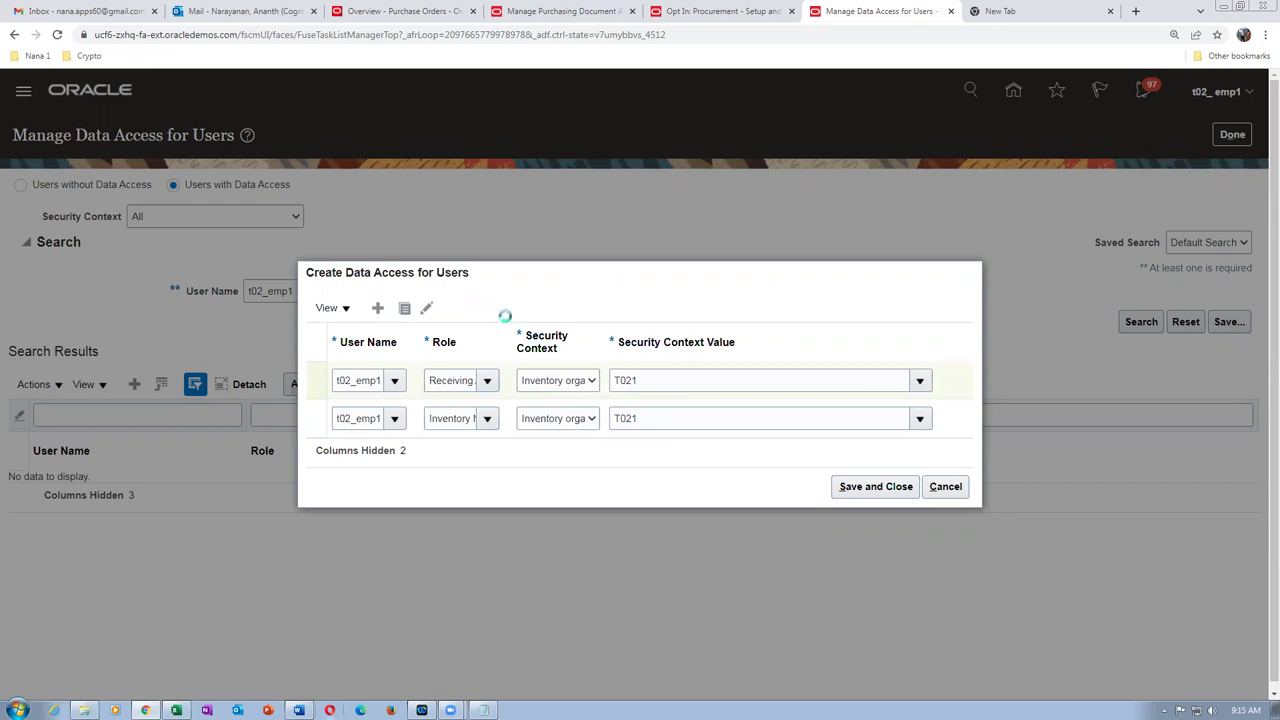
pyautogui.moveTo(430, 366); pyautogui.dragTo(489, 373)
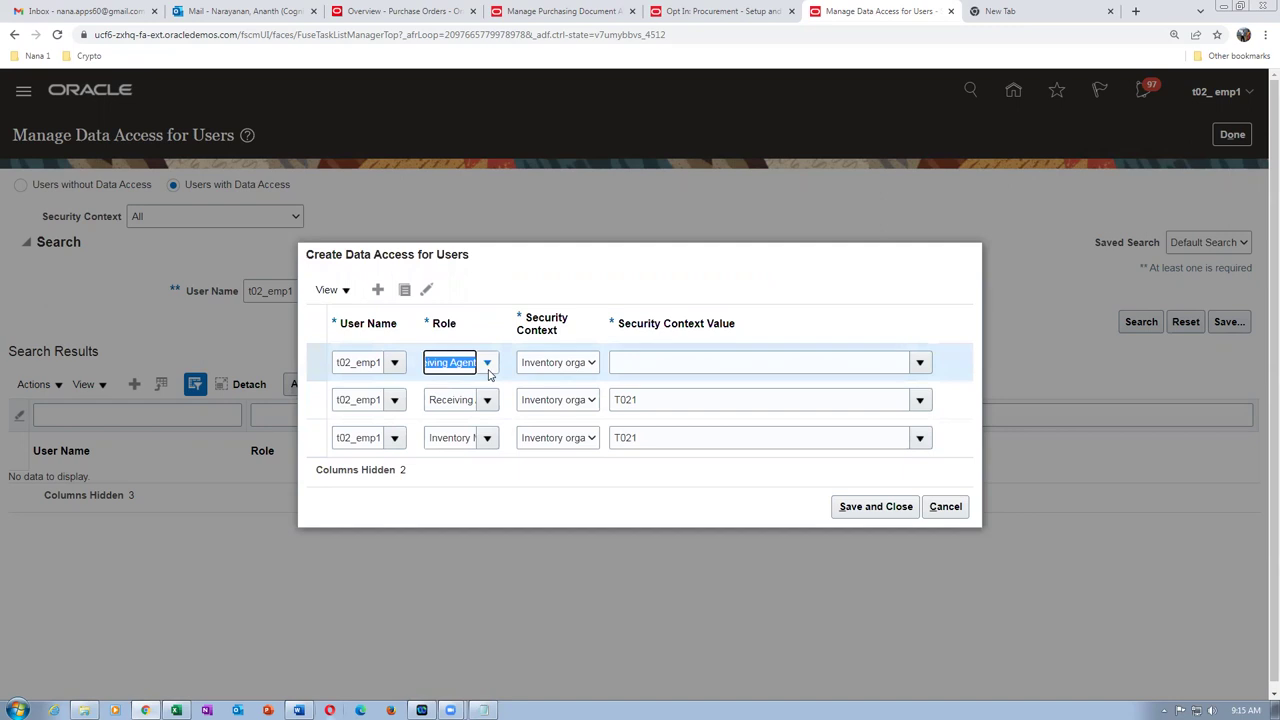
pyautogui.write('warehous')
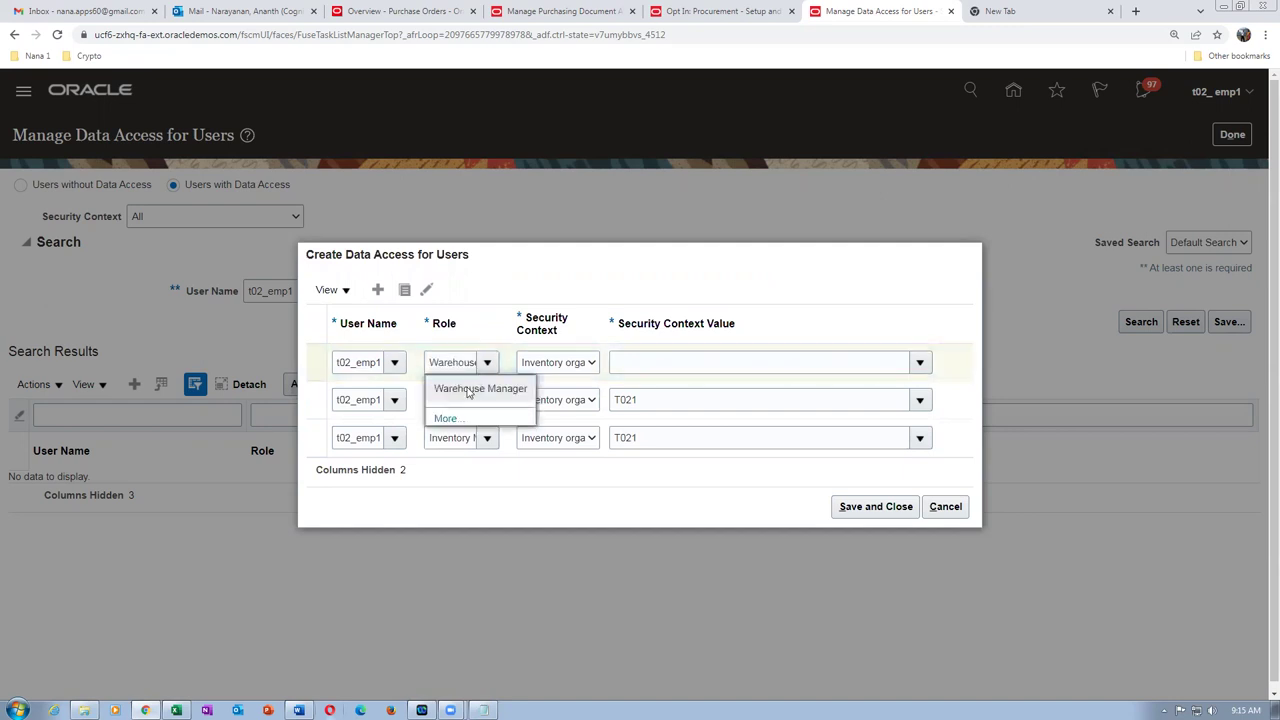
pyautogui.click(467, 389)
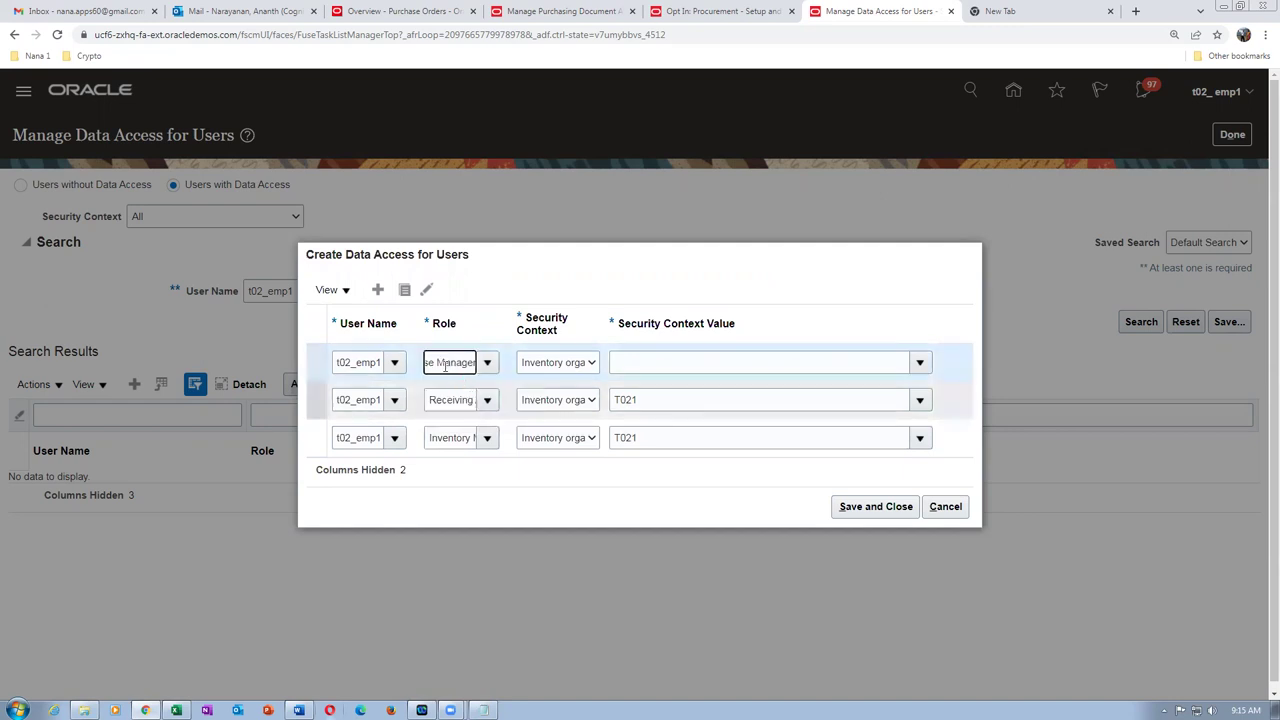
pyautogui.click(565, 364)
pyautogui.click(569, 393)
pyautogui.click(657, 362)
pyautogui.write('T02')
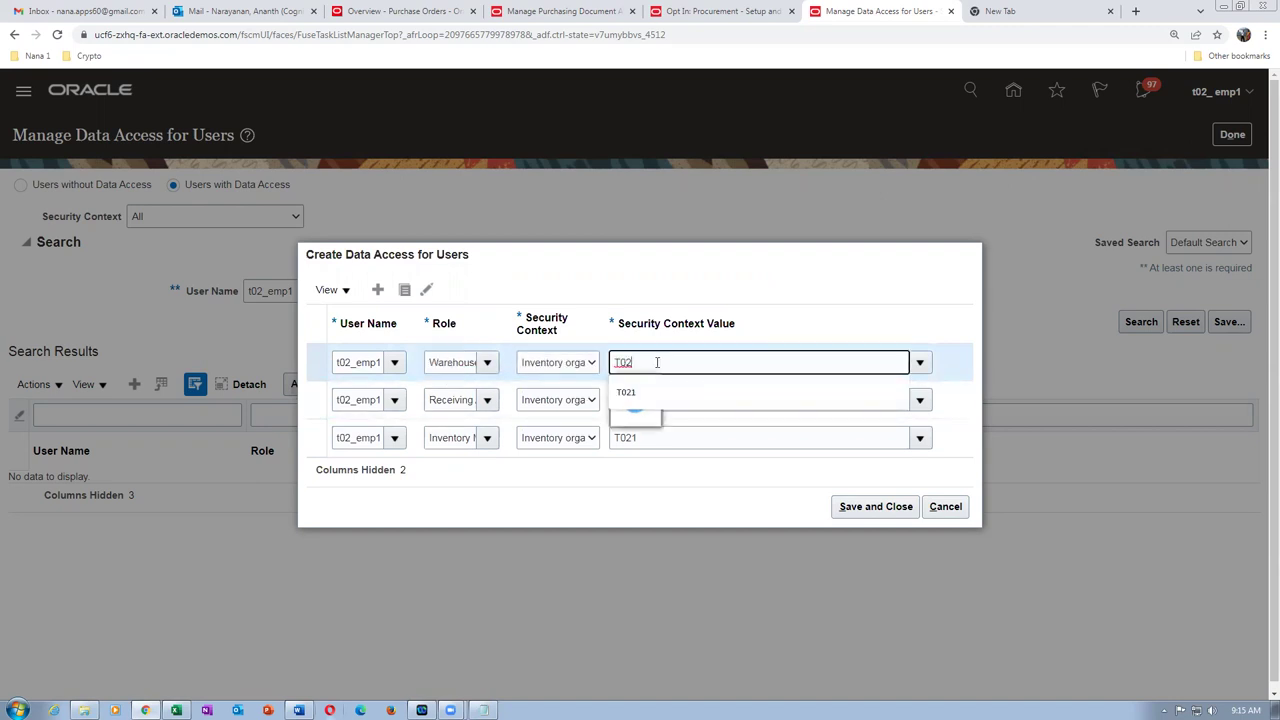
pyautogui.click(634, 412)
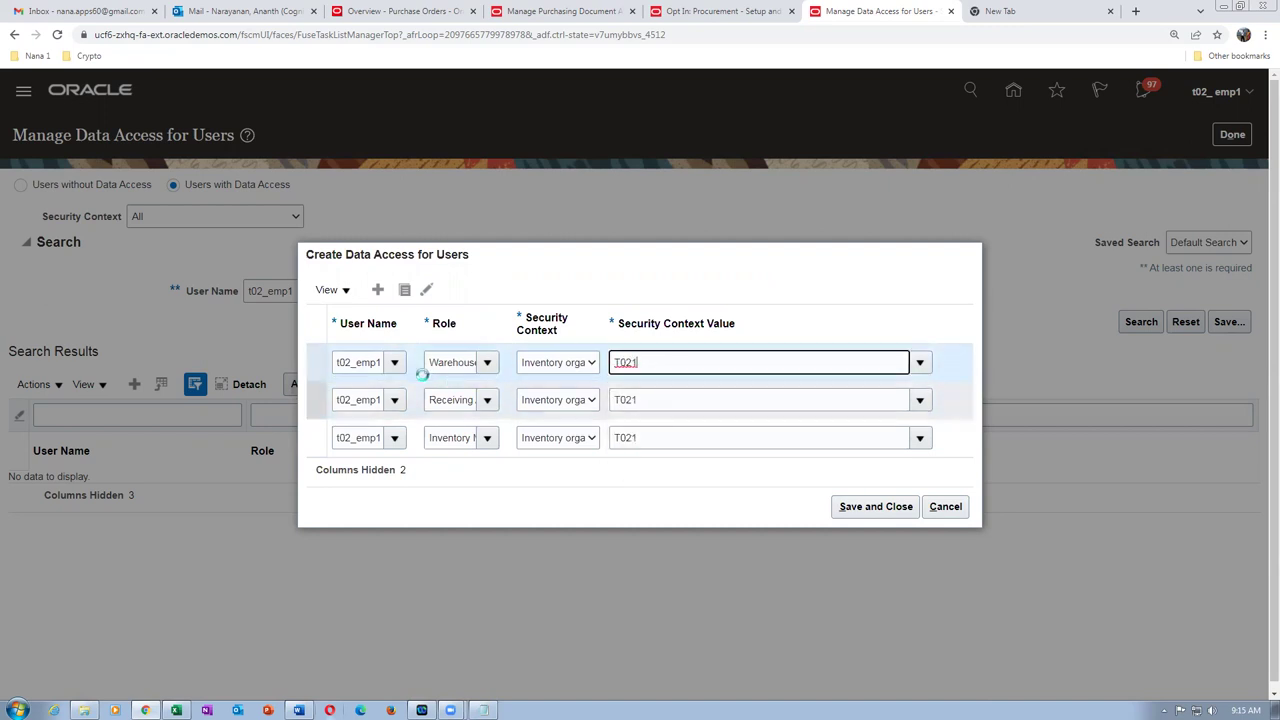
pyautogui.click(378, 290)
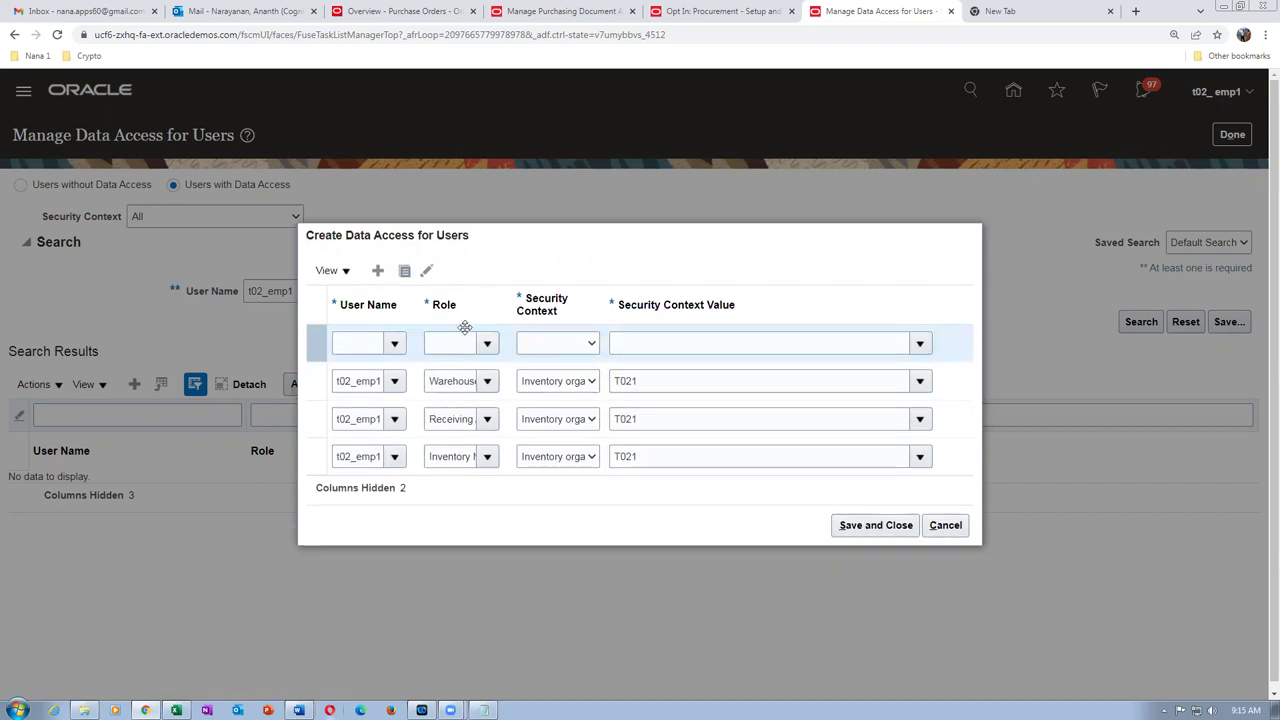
pyautogui.click(446, 344)
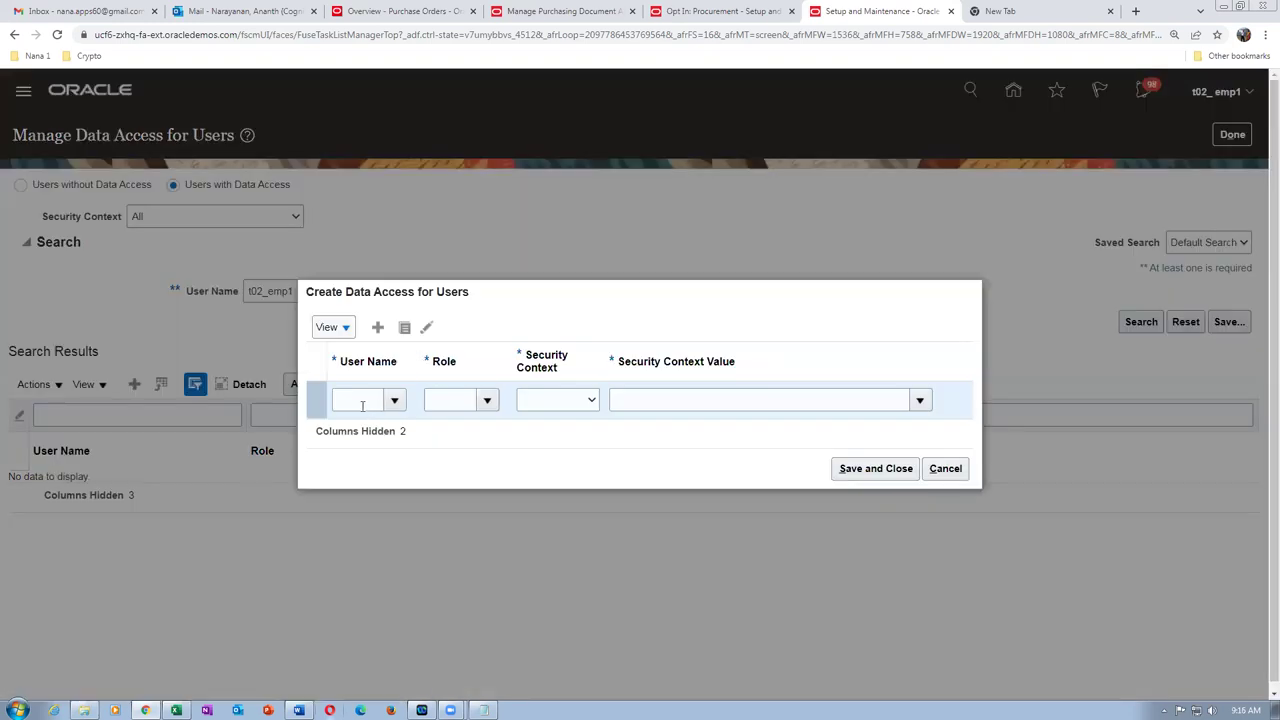
# - Set the user name of the blank data access row to t02_emp1
pyautogui.click(355, 398)
pyautogui.write('t02')
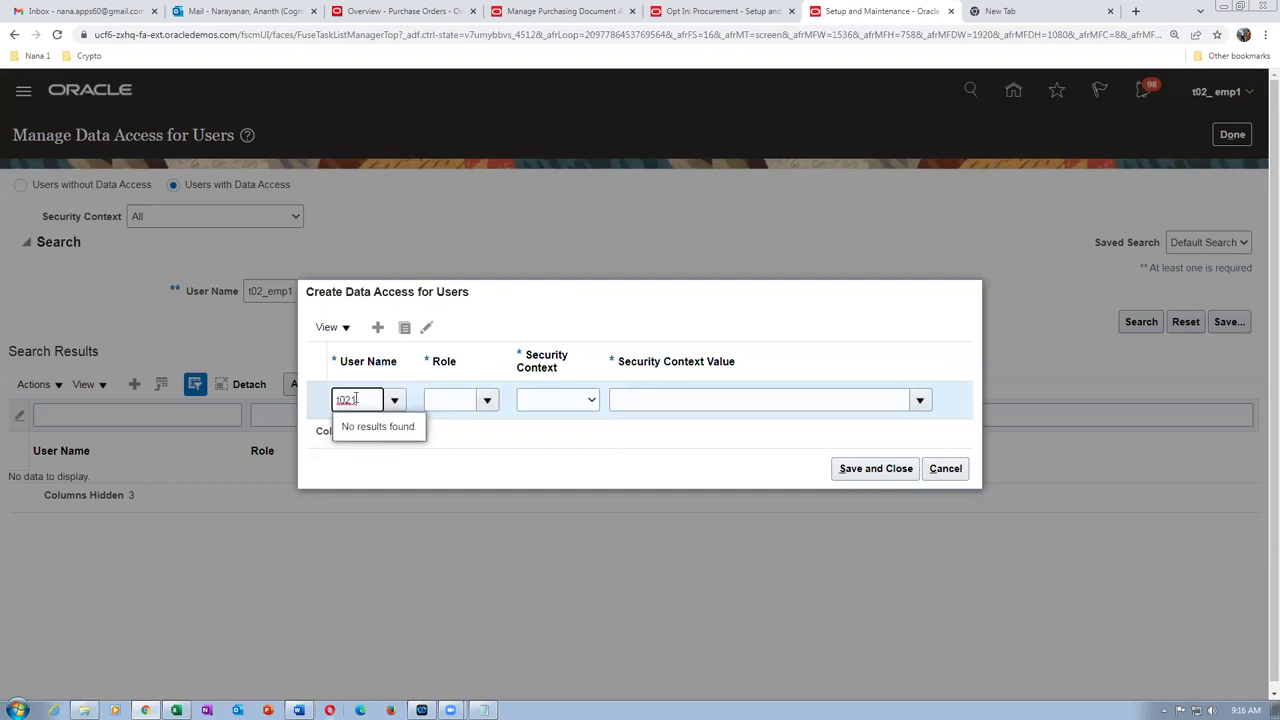
pyautogui.write('_emp1')
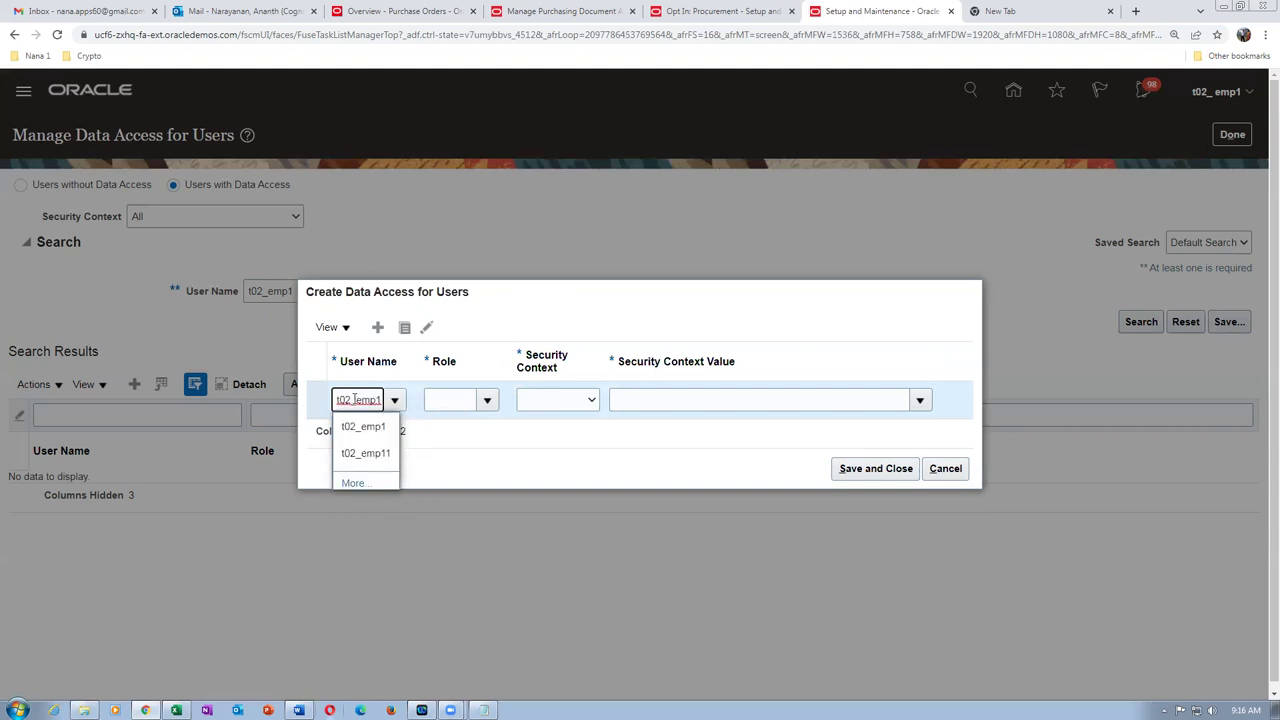
pyautogui.click(426, 410)
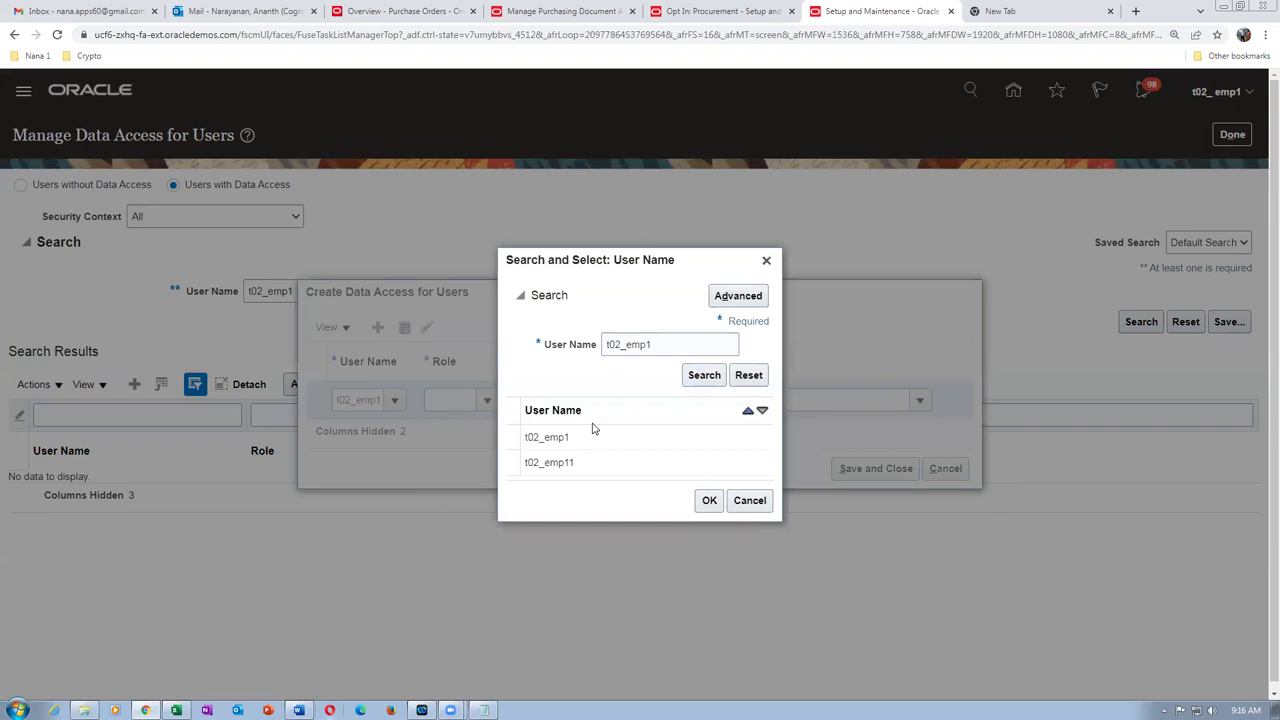
pyautogui.click(592, 437)
pyautogui.click(709, 500)
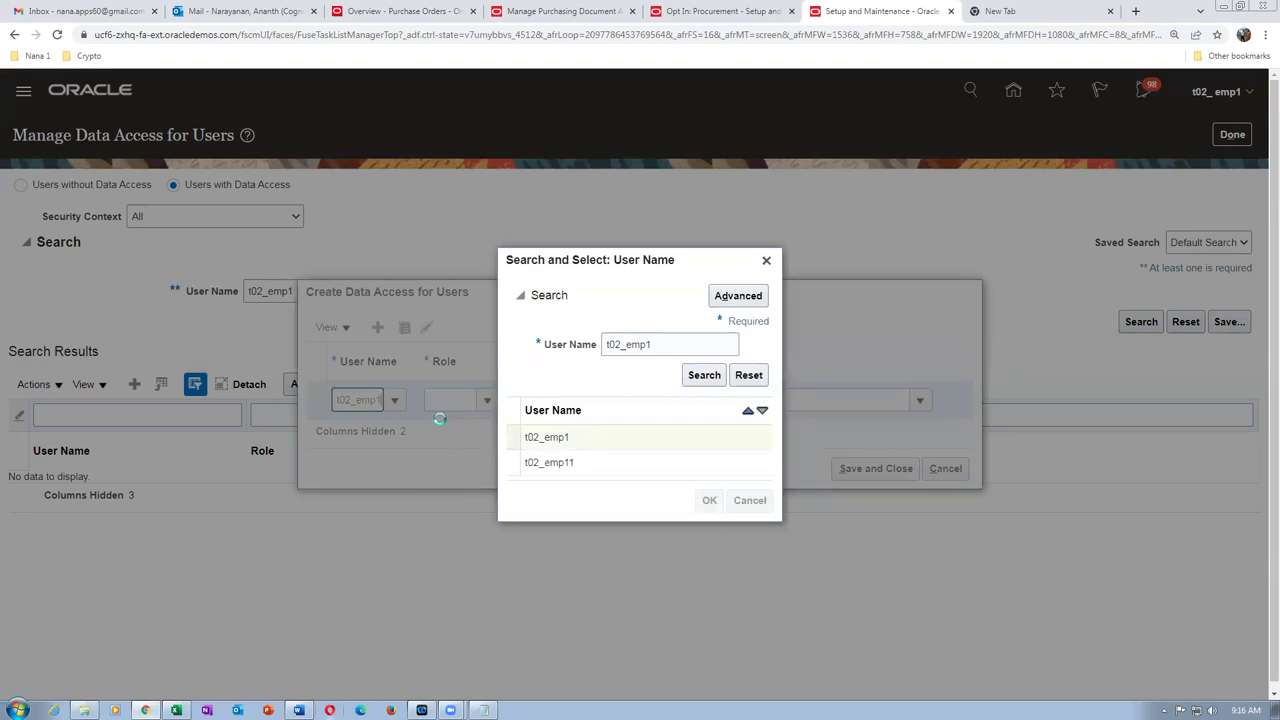
# - Assign the t02_emp1 row the inventory role matching "inv", with security context Inventory organization and context value T021
pyautogui.click(445, 401)
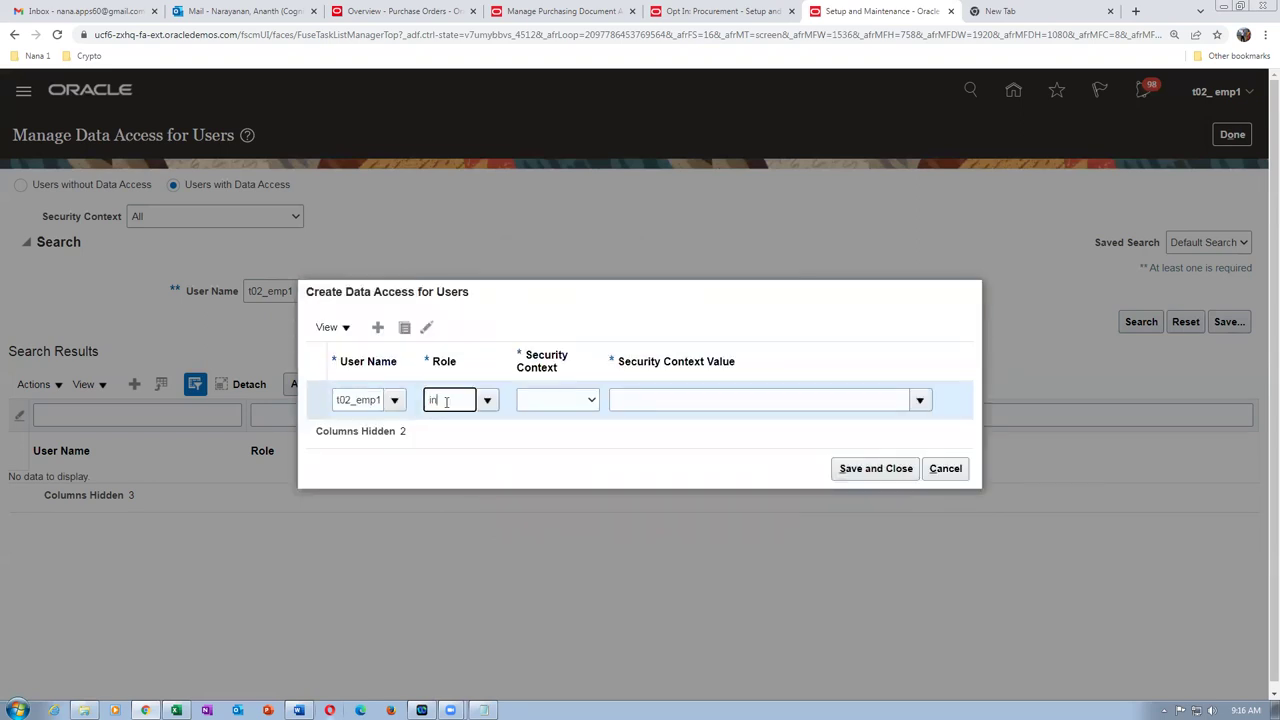
pyautogui.write('inv')
pyautogui.click(466, 425)
pyautogui.click(553, 400)
pyautogui.click(566, 429)
pyautogui.click(650, 401)
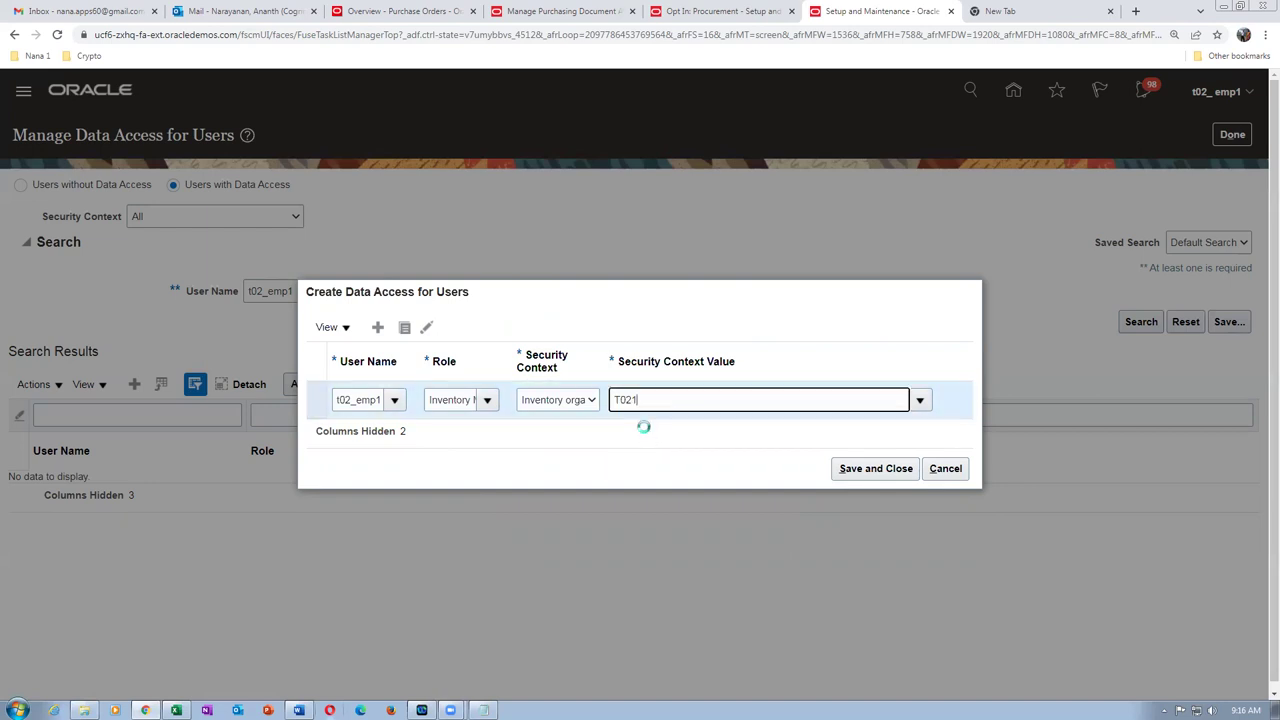
pyautogui.write('T021')
# - Duplicate the inventory role row and change the copy to Receiving Agent, with context Inventory organization and value T021
pyautogui.click(404, 328)
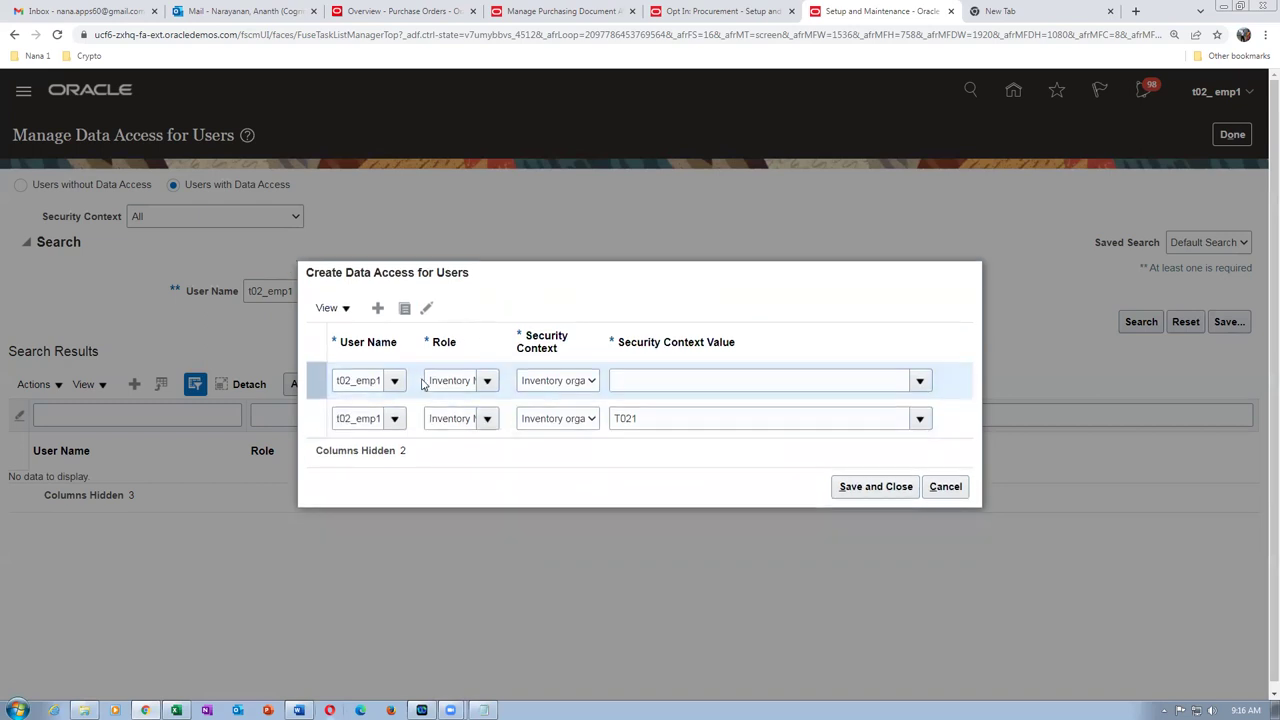
pyautogui.click(428, 380)
pyautogui.write('re')
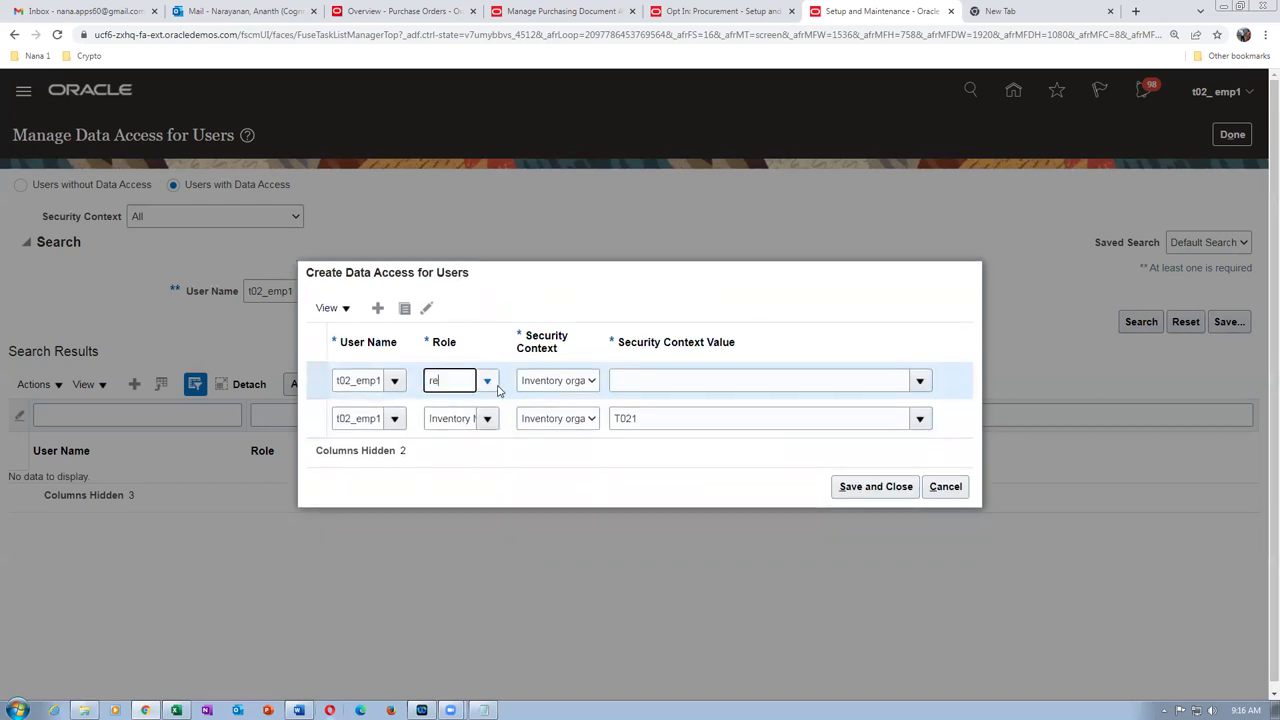
pyautogui.write('c')
pyautogui.click(469, 410)
pyautogui.click(557, 381)
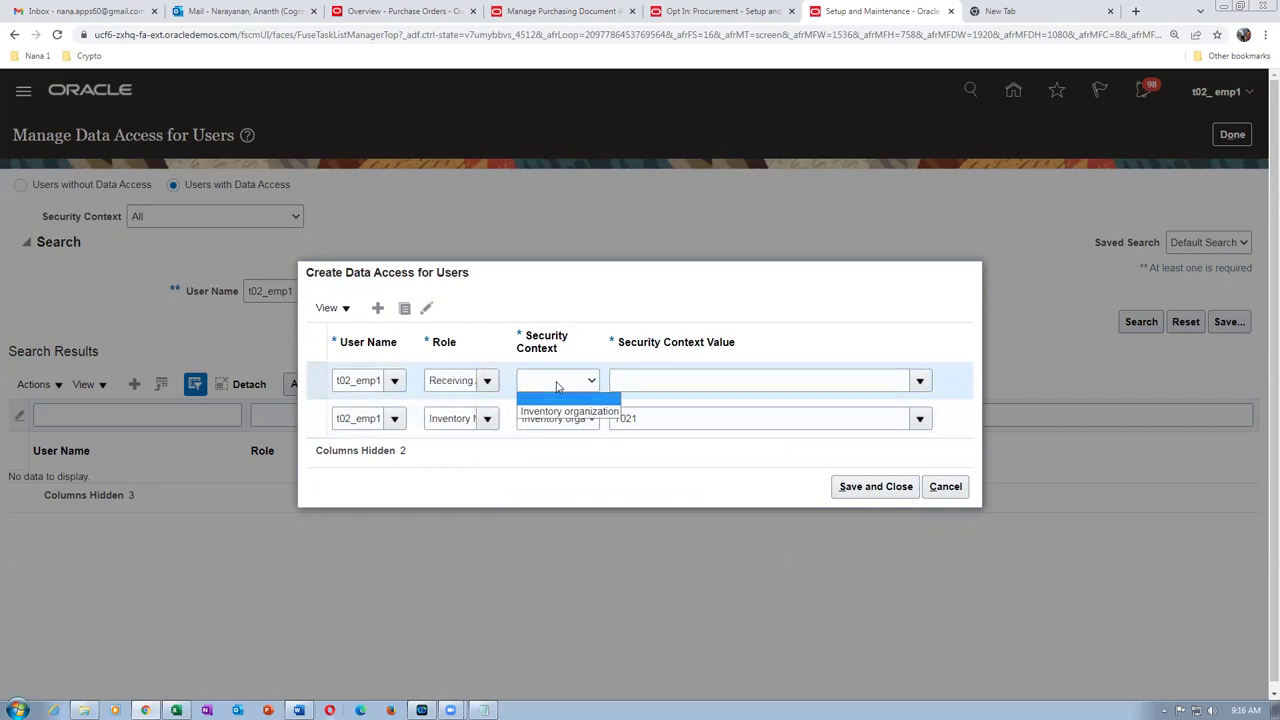
pyautogui.click(560, 413)
pyautogui.click(639, 381)
pyautogui.write('T021')
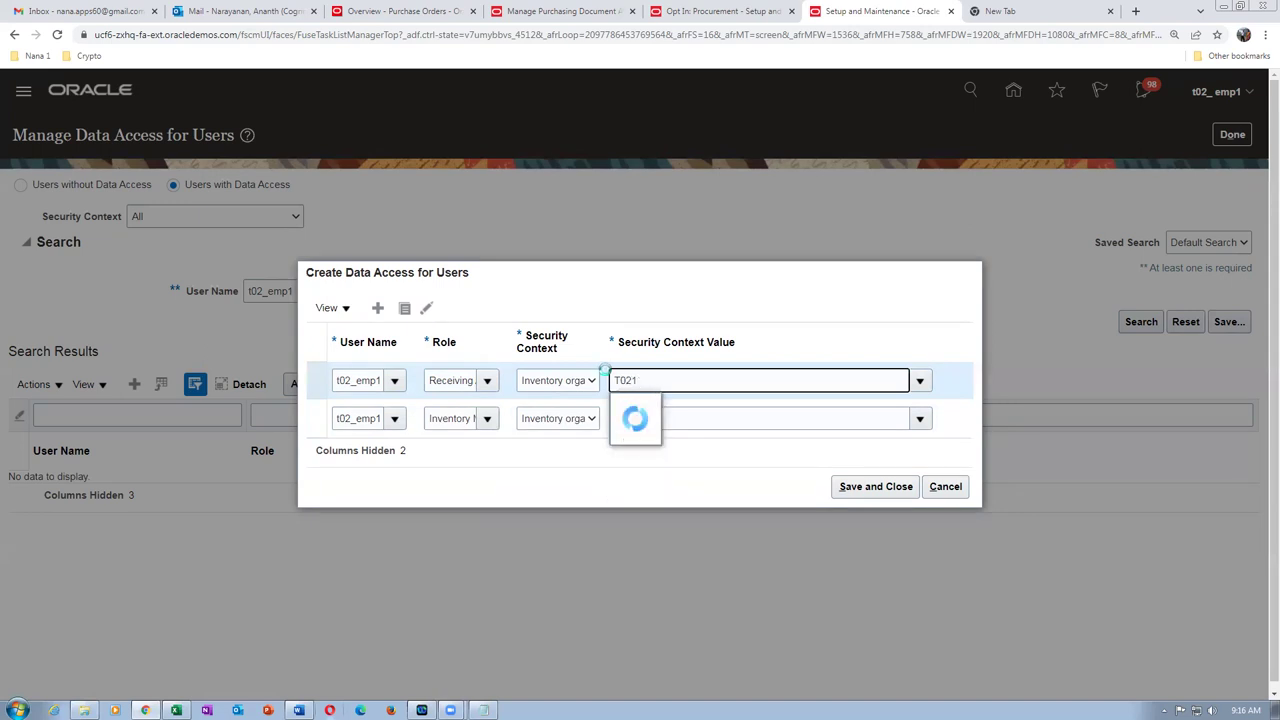
pyautogui.click(630, 406)
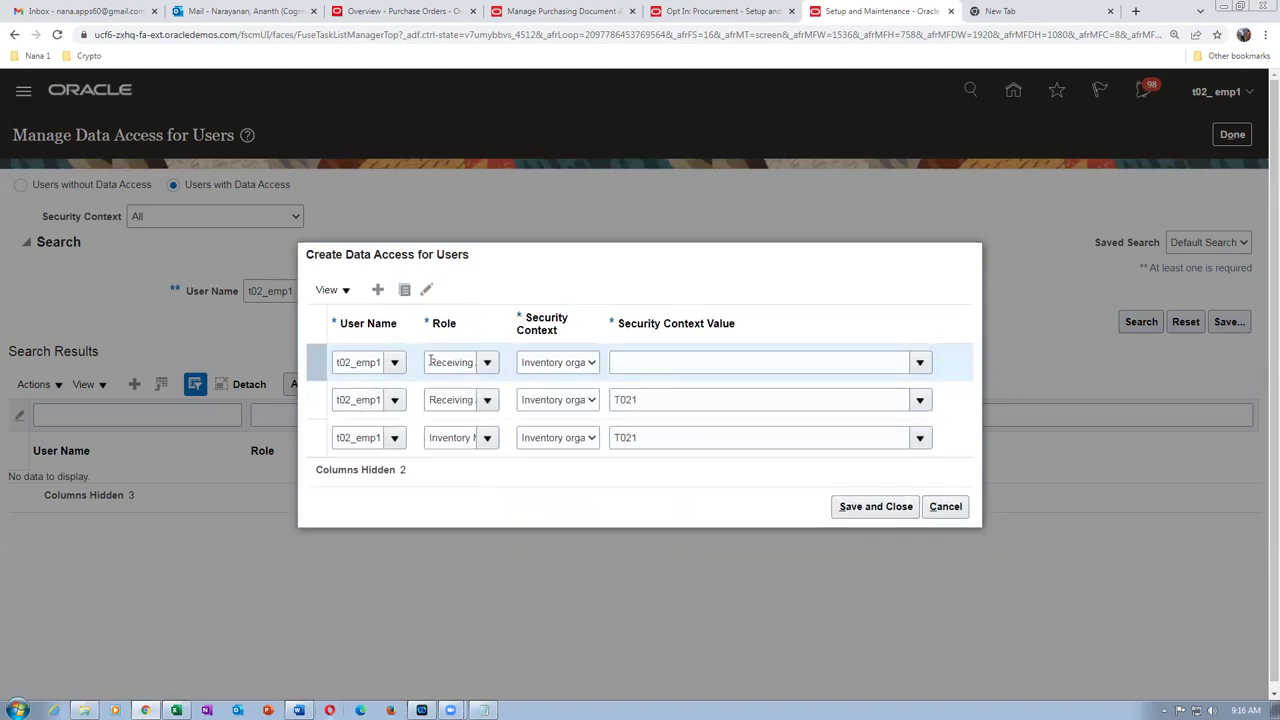
# - Set the newest t02_emp1 row to Warehouse Manager with security context Inventory organization and value T021, and try to save the rows
pyautogui.click(430, 362)
pyautogui.write('ware')
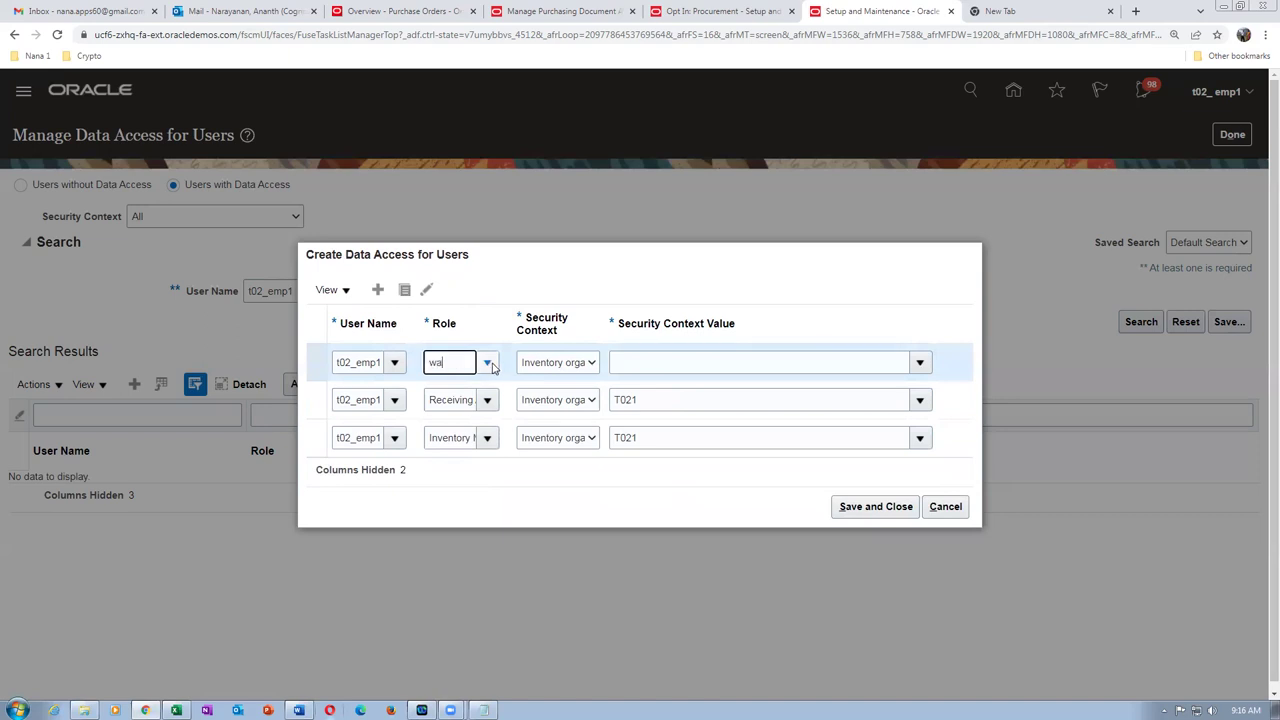
pyautogui.click(474, 389)
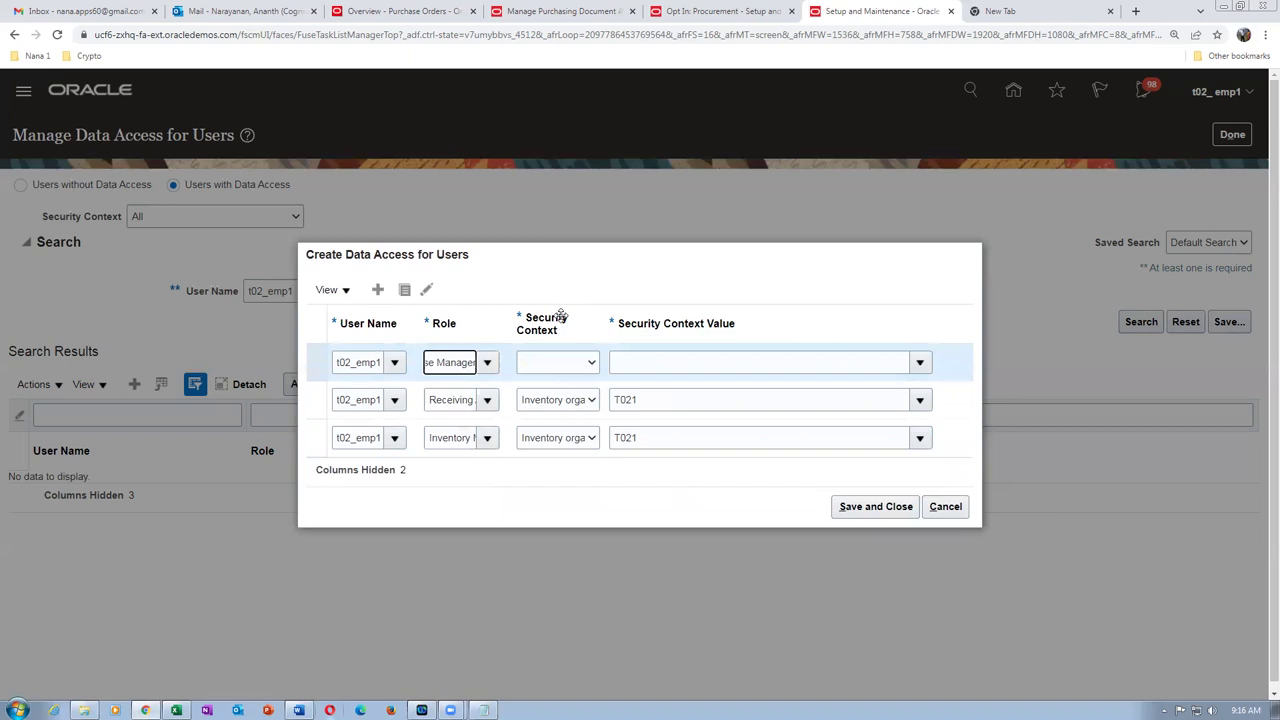
pyautogui.click(553, 362)
pyautogui.click(553, 391)
pyautogui.click(636, 366)
pyautogui.write('T021')
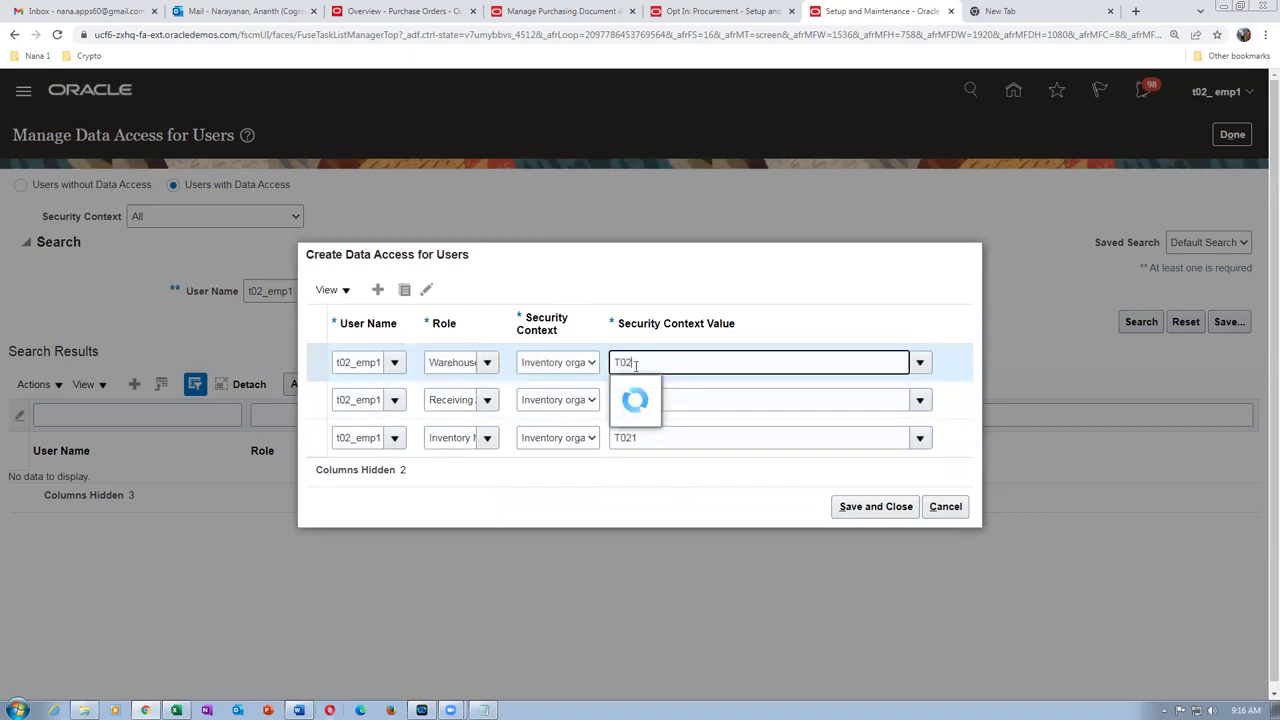
pyautogui.click(634, 390)
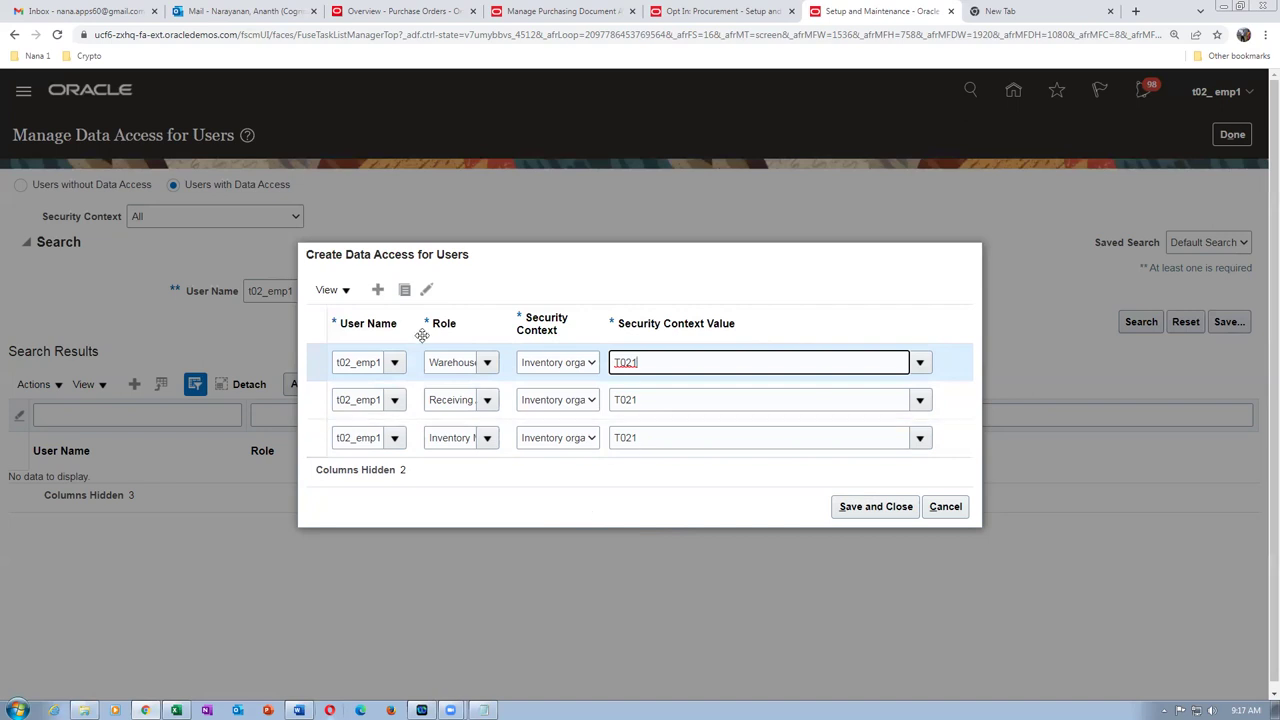
pyautogui.click(866, 508)
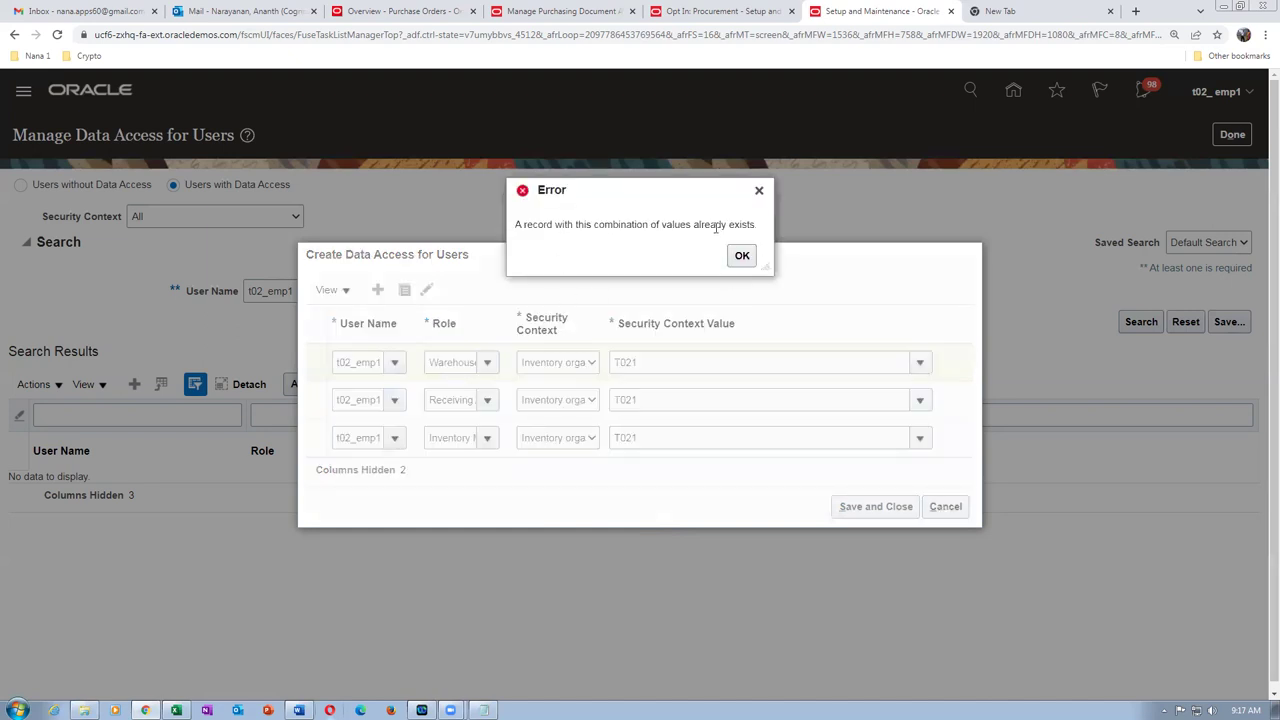
pyautogui.click(743, 256)
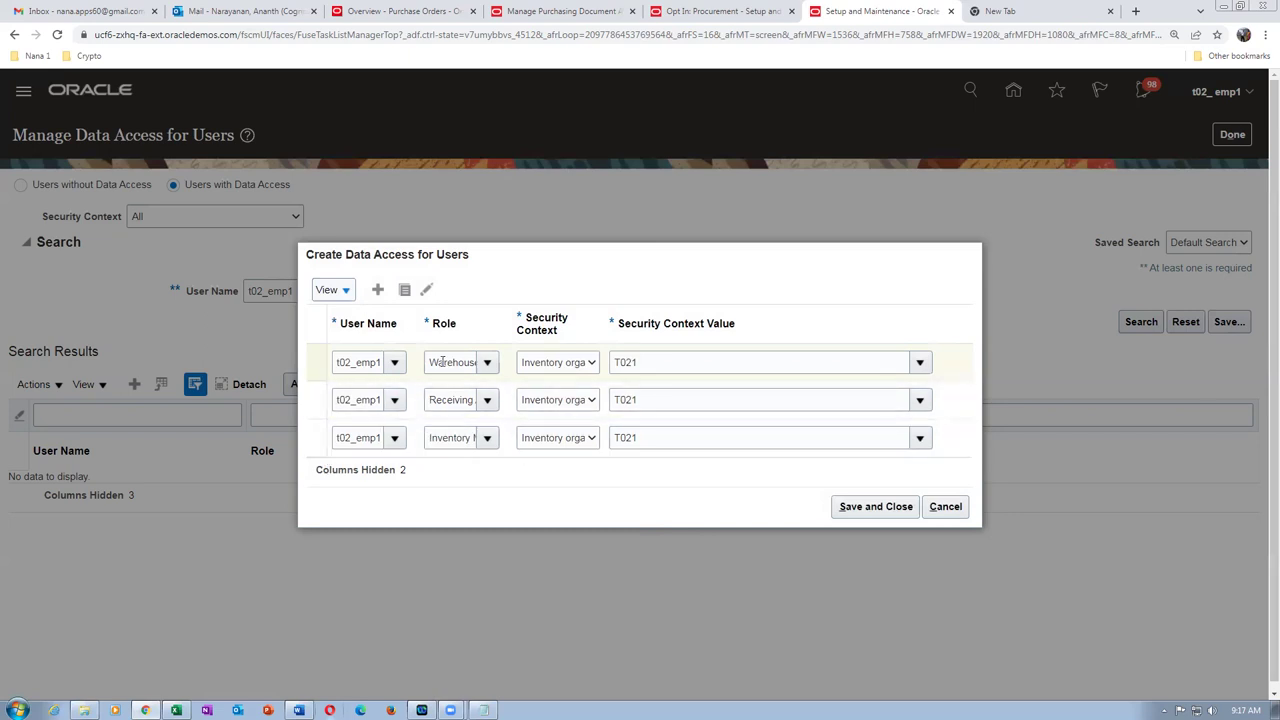
# - Remove the inventory role row, try to save the Warehouse Manager and Receiving Agent rows, and discard the entries
pyautogui.click(324, 440)
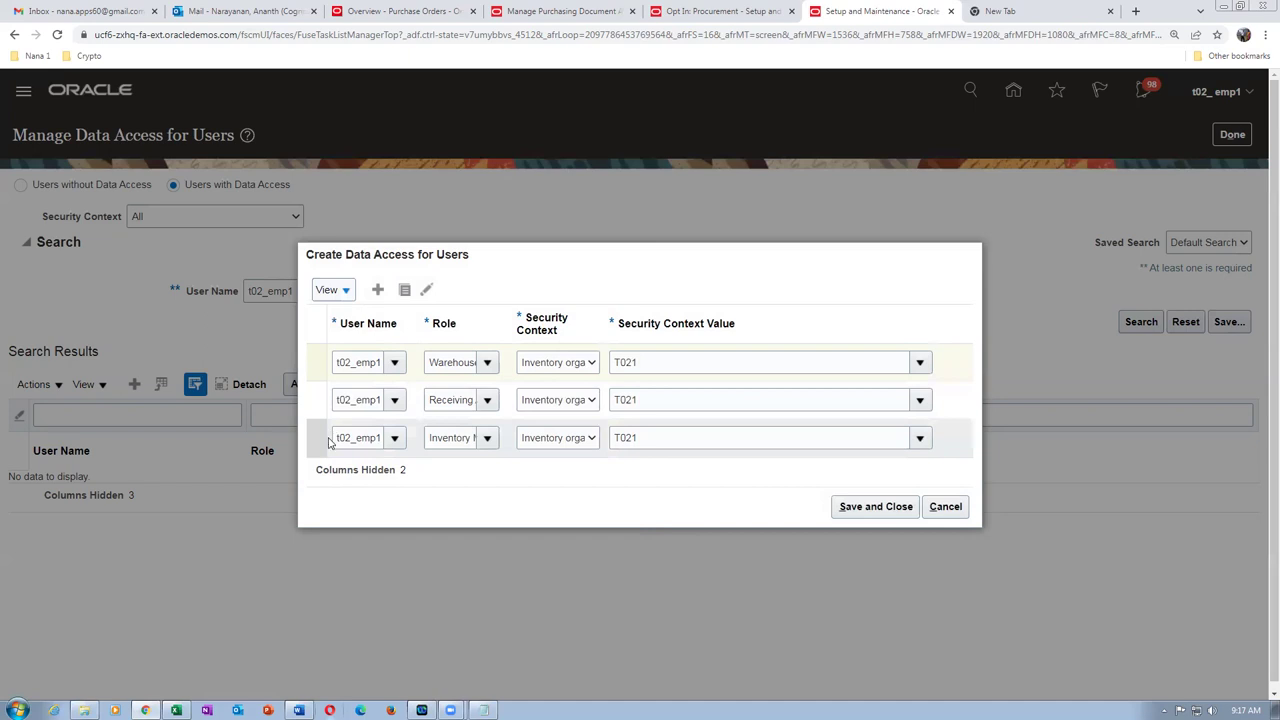
pyautogui.click(404, 294)
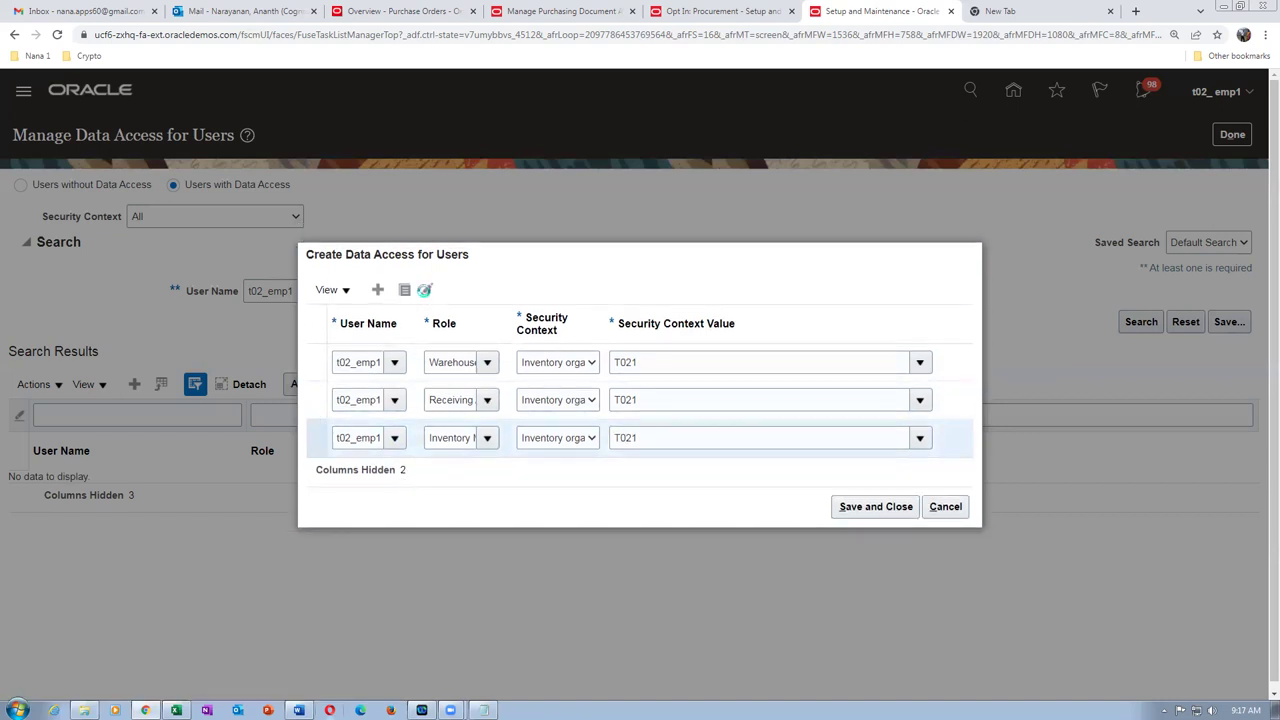
pyautogui.click(430, 289)
pyautogui.click(866, 488)
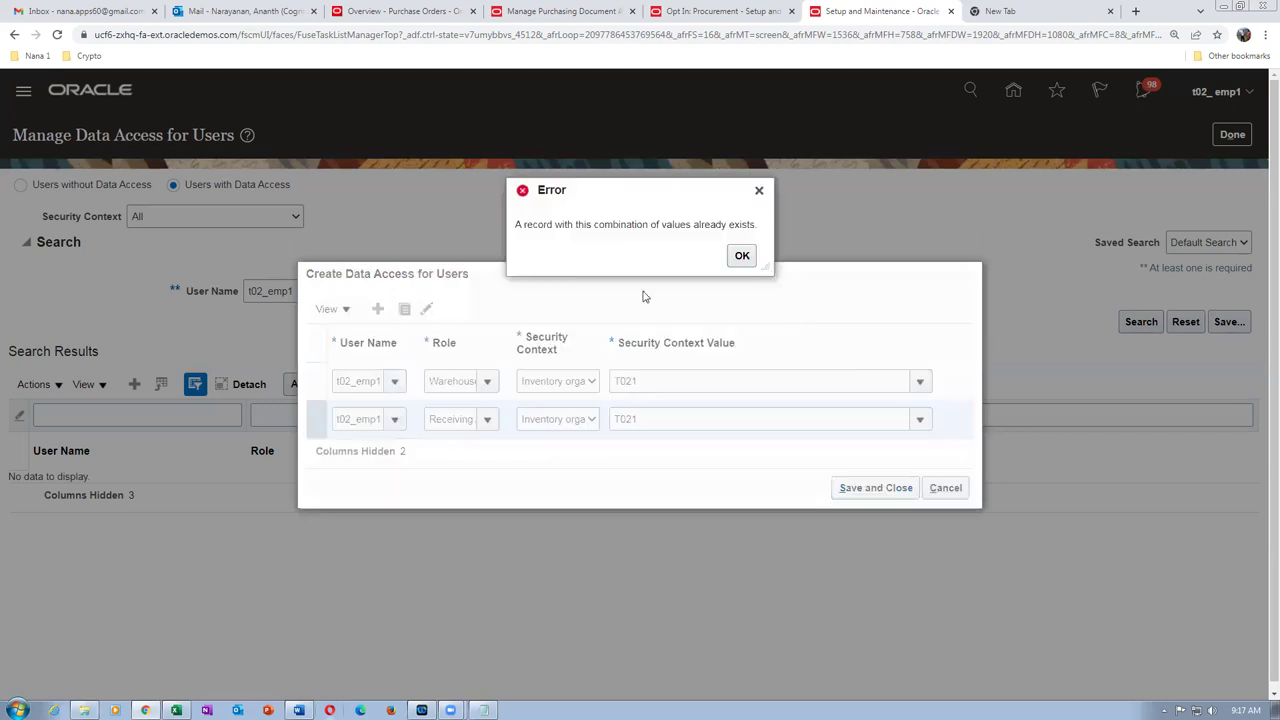
pyautogui.click(742, 255)
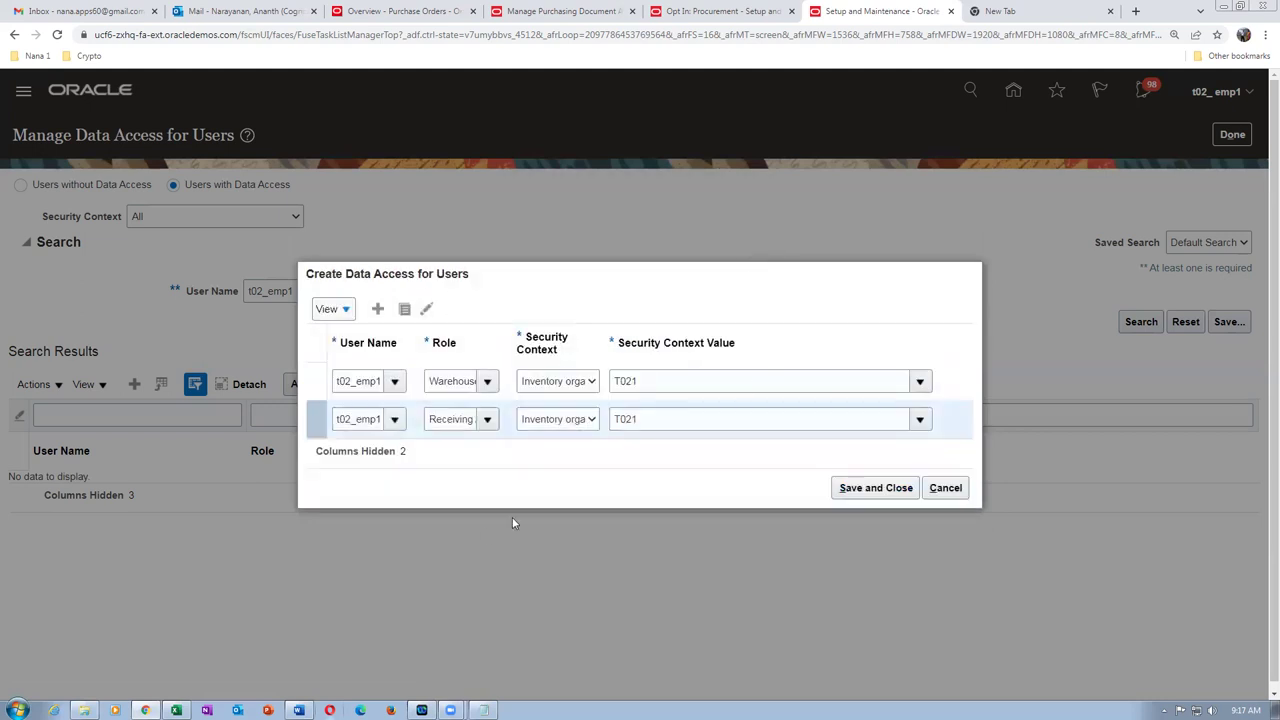
pyautogui.click(945, 488)
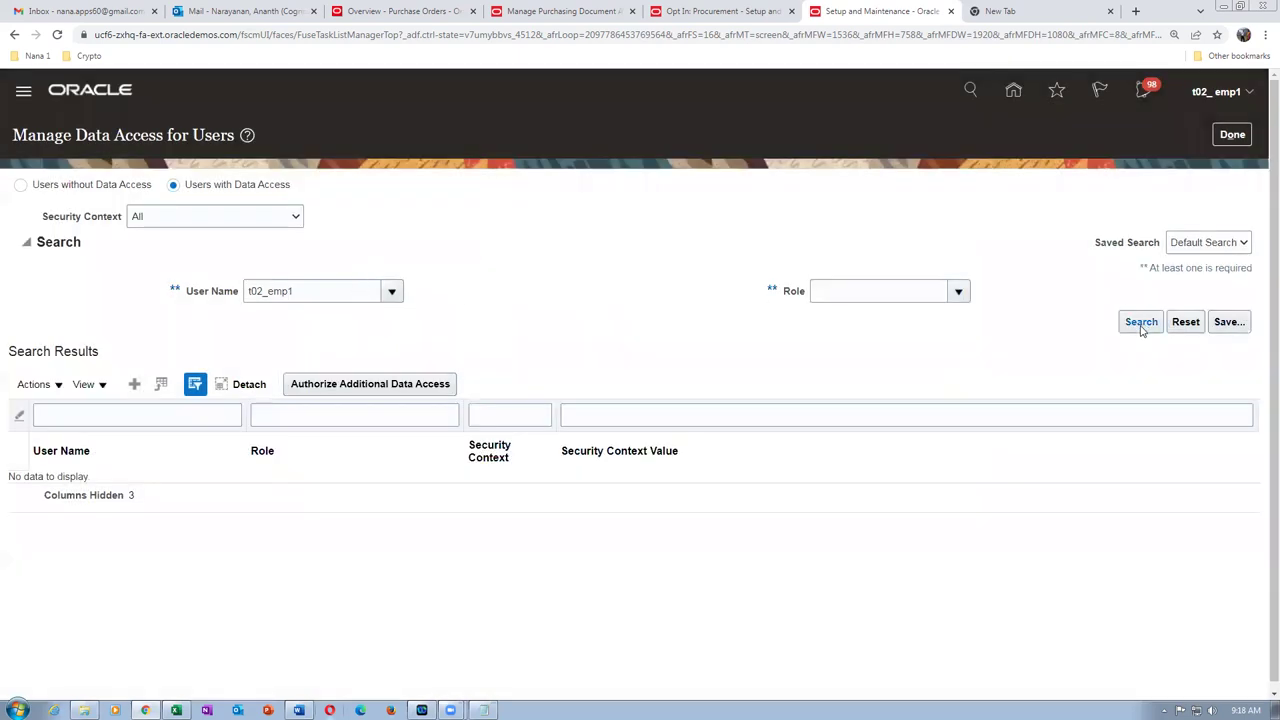
# - Search existing data access for t02_emp1 again and begin a new data access entry for user t02_emp1
pyautogui.click(1140, 324)
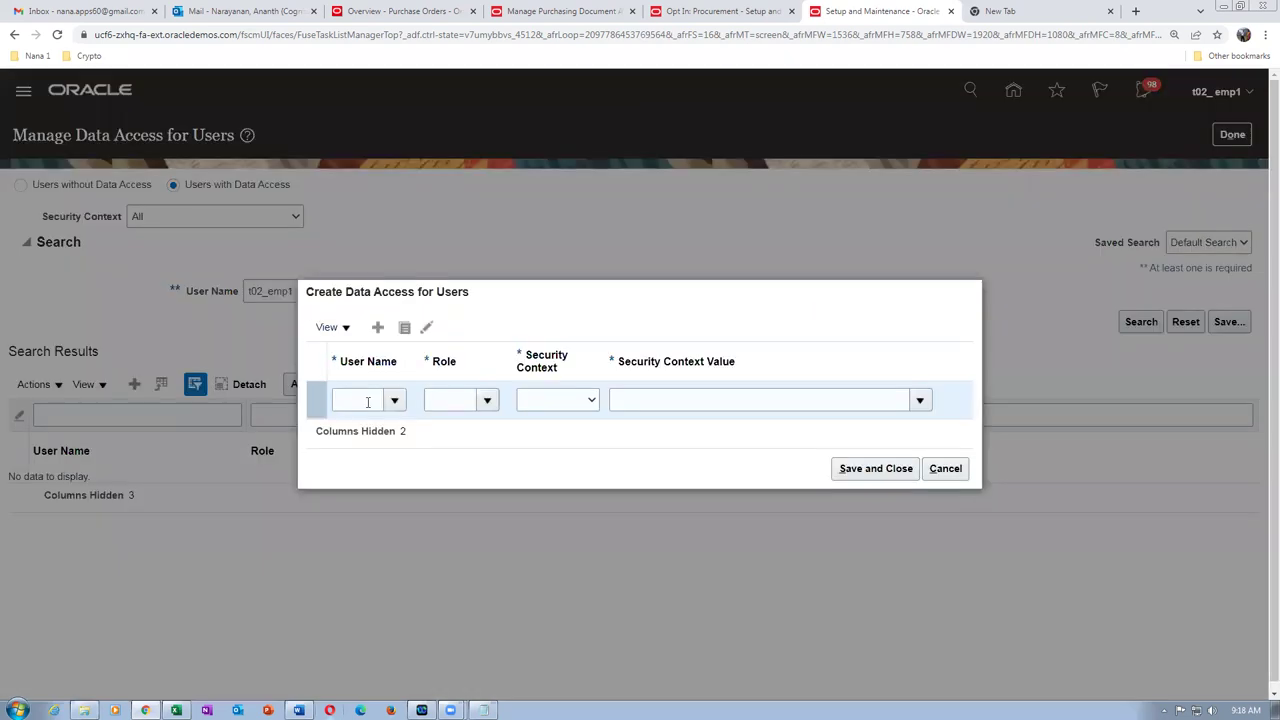
pyautogui.click(357, 397)
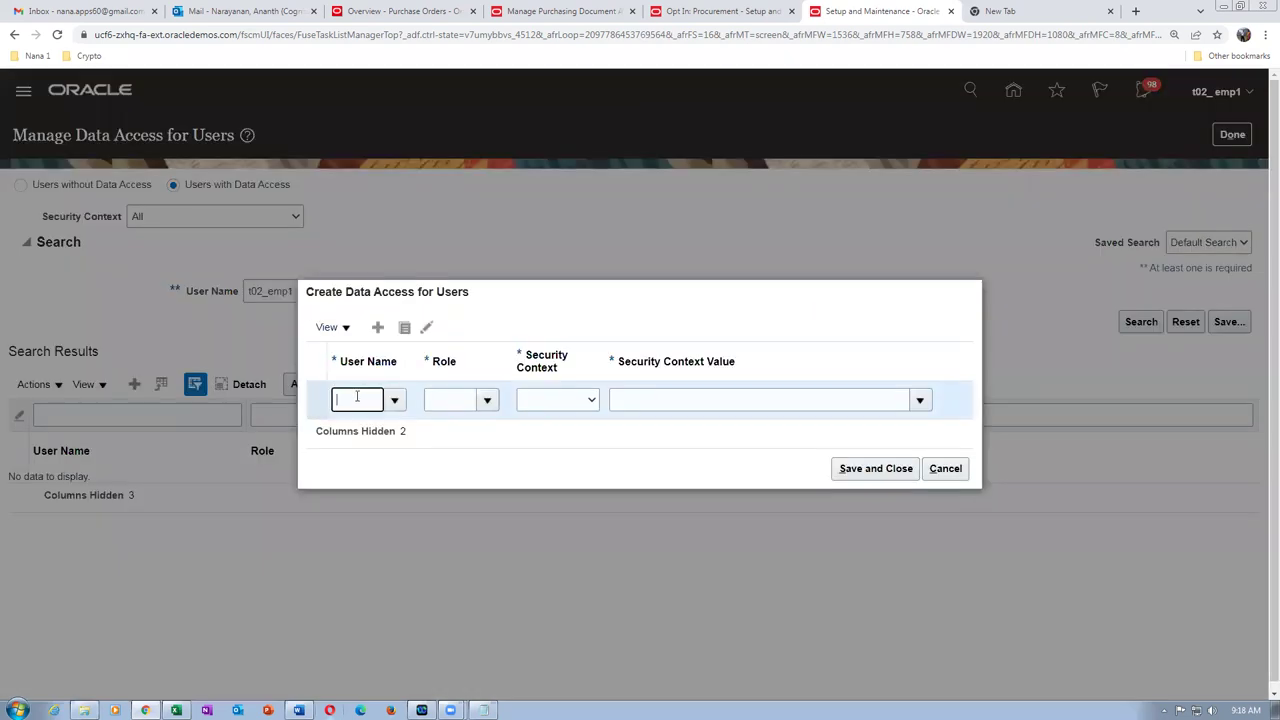
pyautogui.write('t02_emp1')
pyautogui.press('Tab')
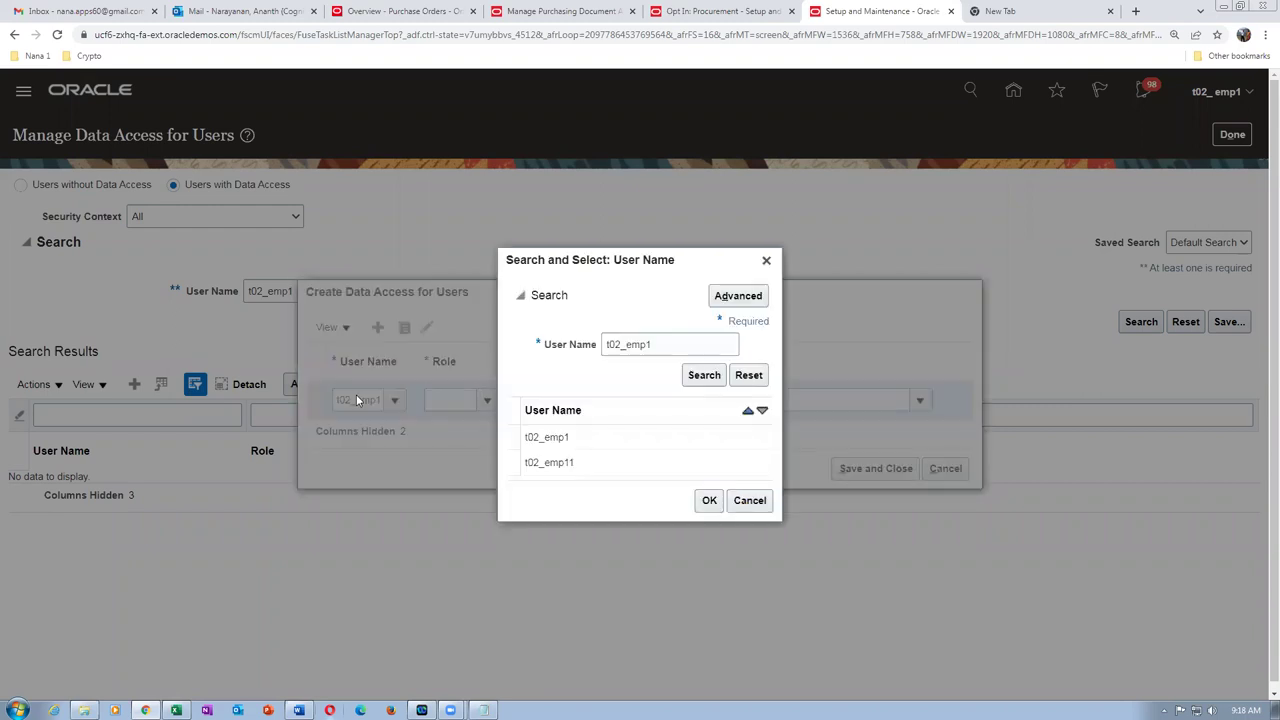
pyautogui.click(623, 462)
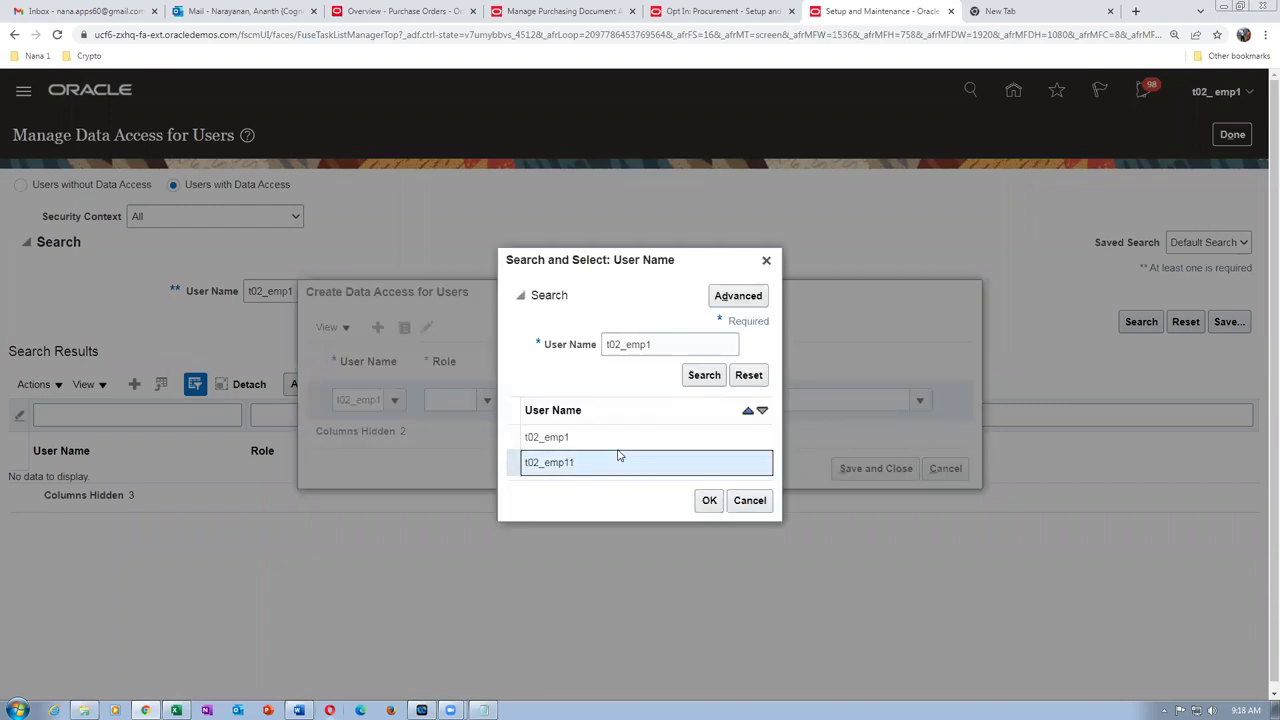
pyautogui.click(620, 437)
pyautogui.click(705, 501)
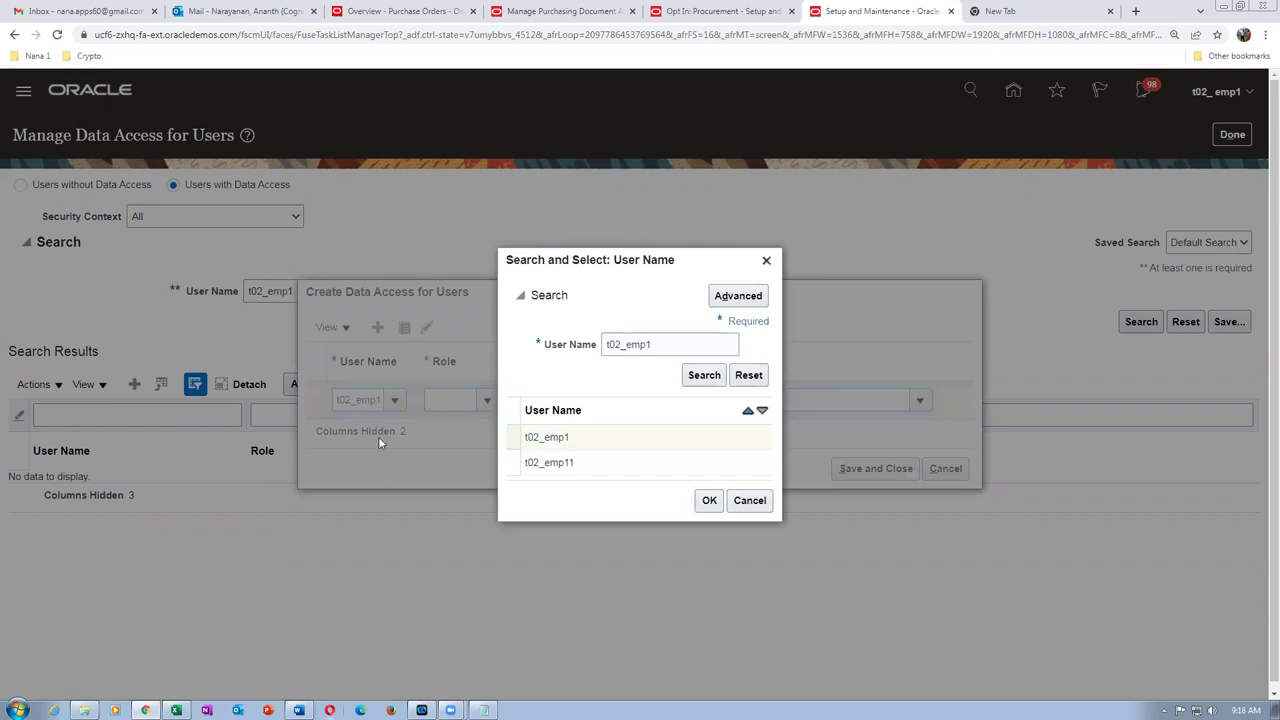
pyautogui.click(712, 503)
# - Assign the new t02_emp1 entry the Receiving Agent role, with security context Inventory organization and context value T021
pyautogui.click(446, 398)
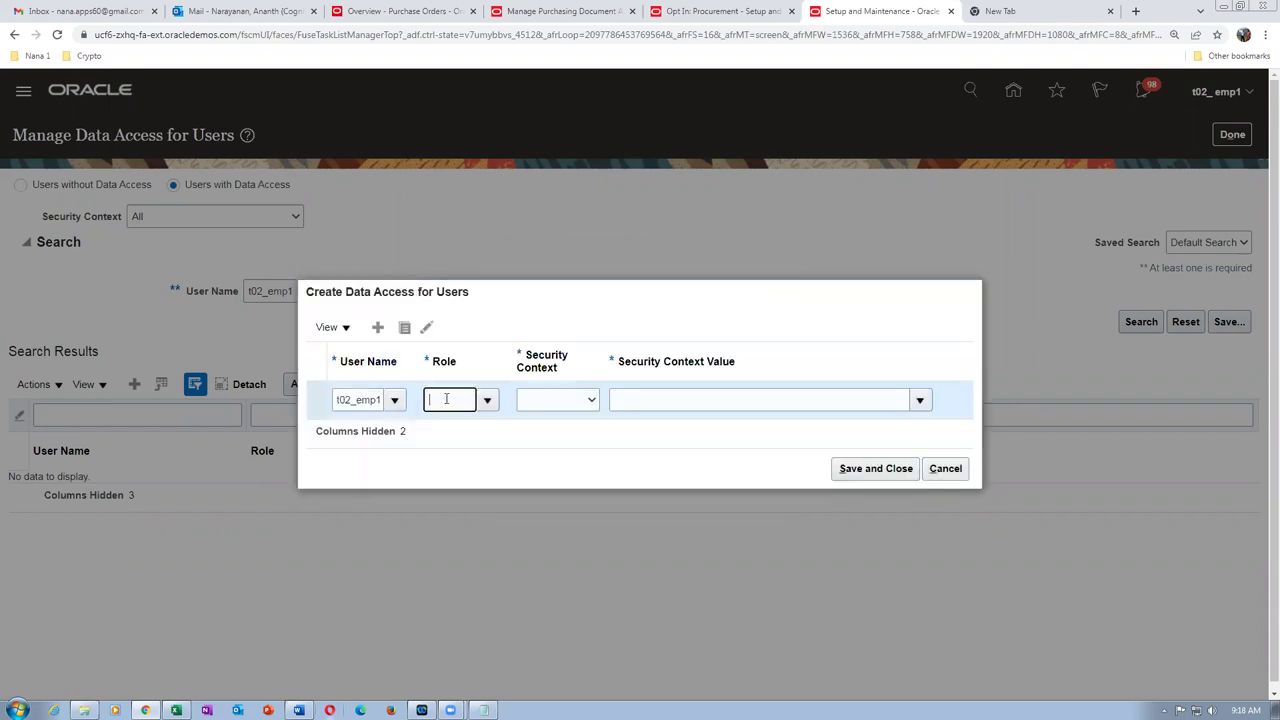
pyautogui.write('rec')
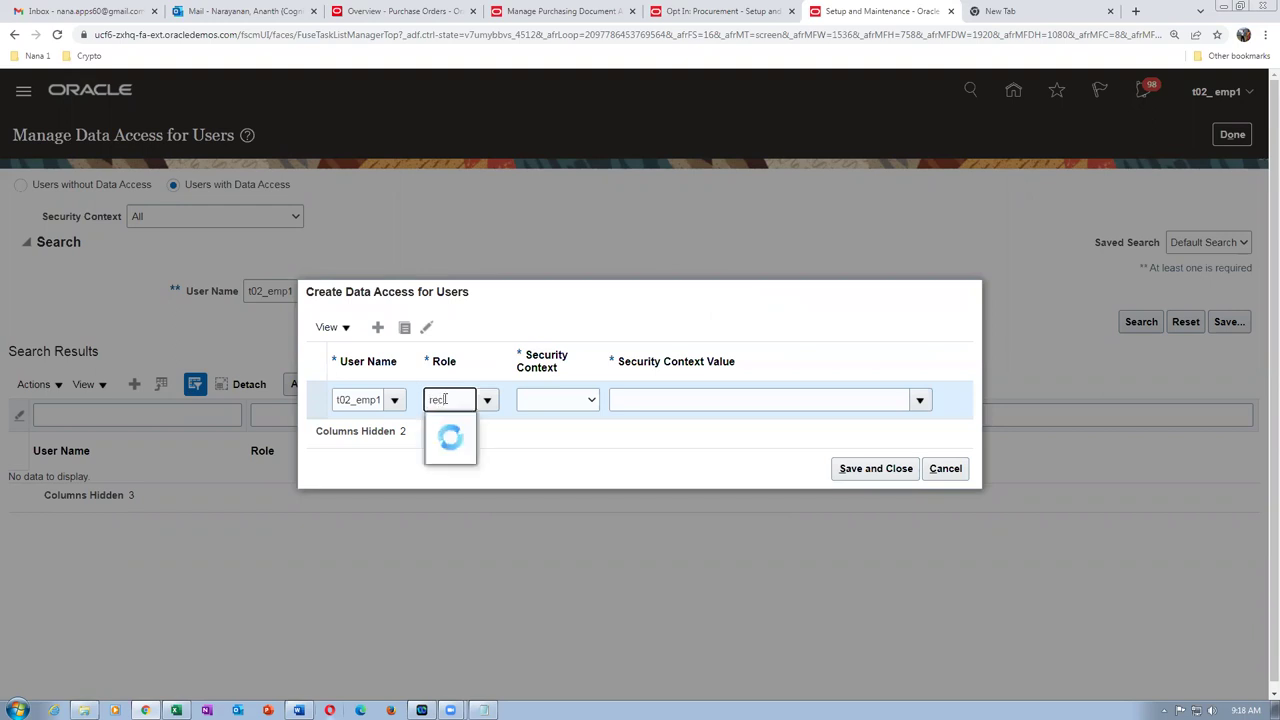
pyautogui.click(462, 430)
pyautogui.click(561, 403)
pyautogui.click(566, 422)
pyautogui.click(630, 395)
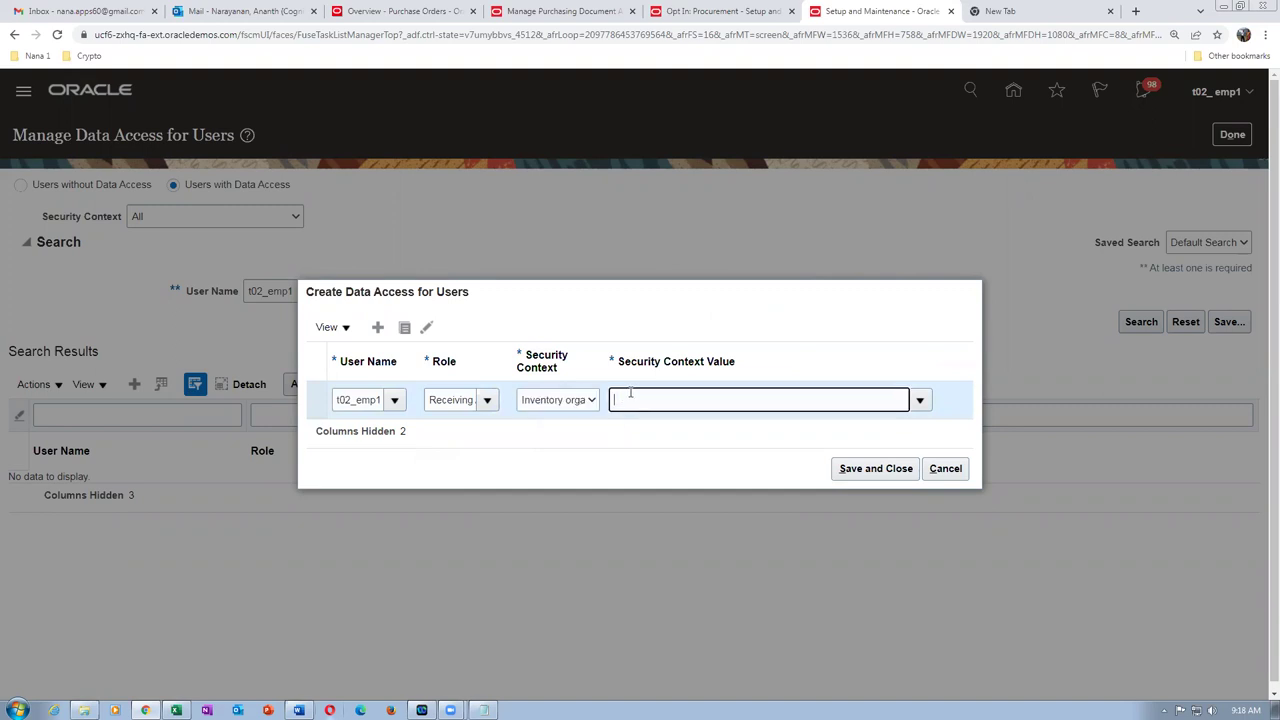
pyautogui.write('T021')
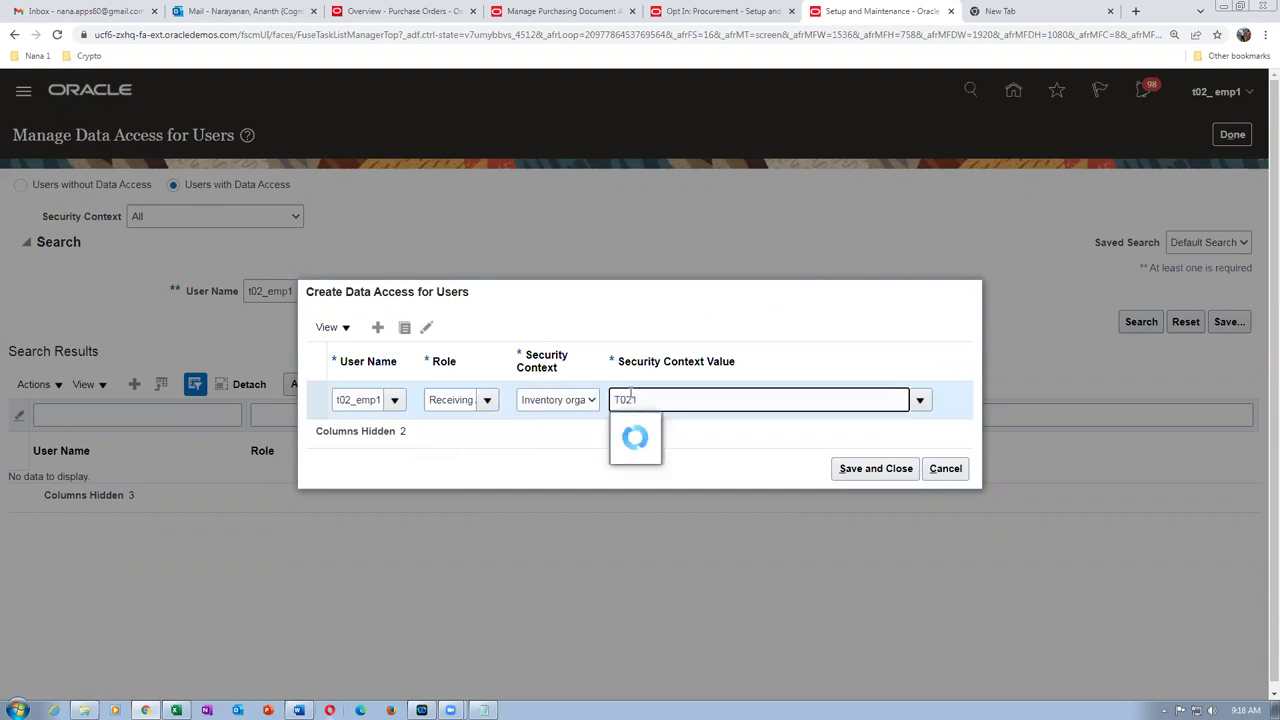
pyautogui.click(641, 430)
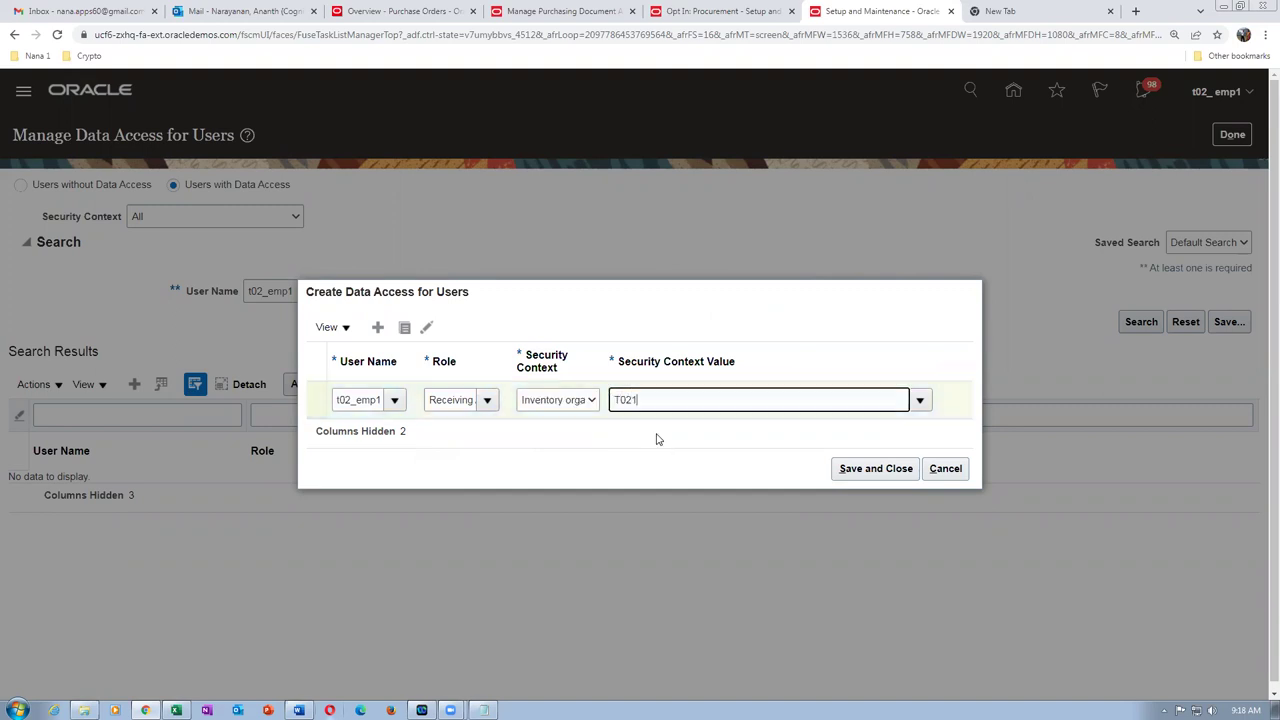
# - Try to save the single Receiving Agent data access entry, and discard it
pyautogui.click(869, 473)
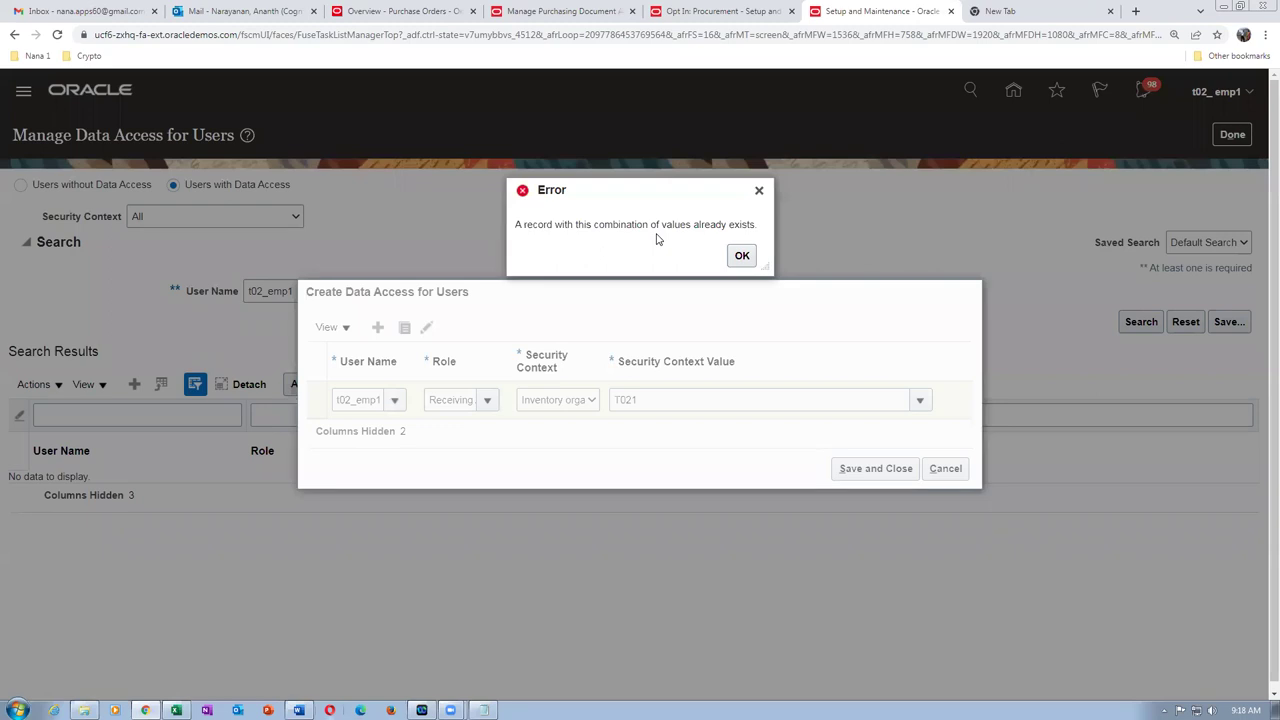
pyautogui.click(741, 256)
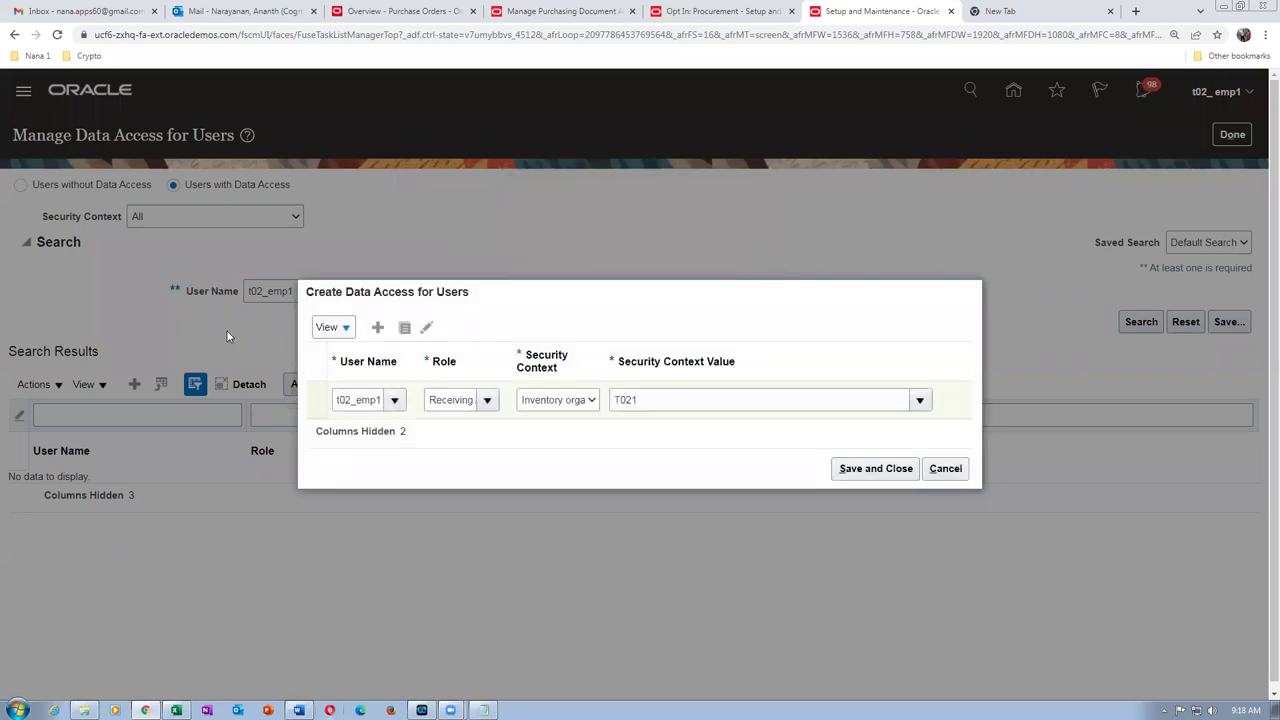
pyautogui.click(945, 468)
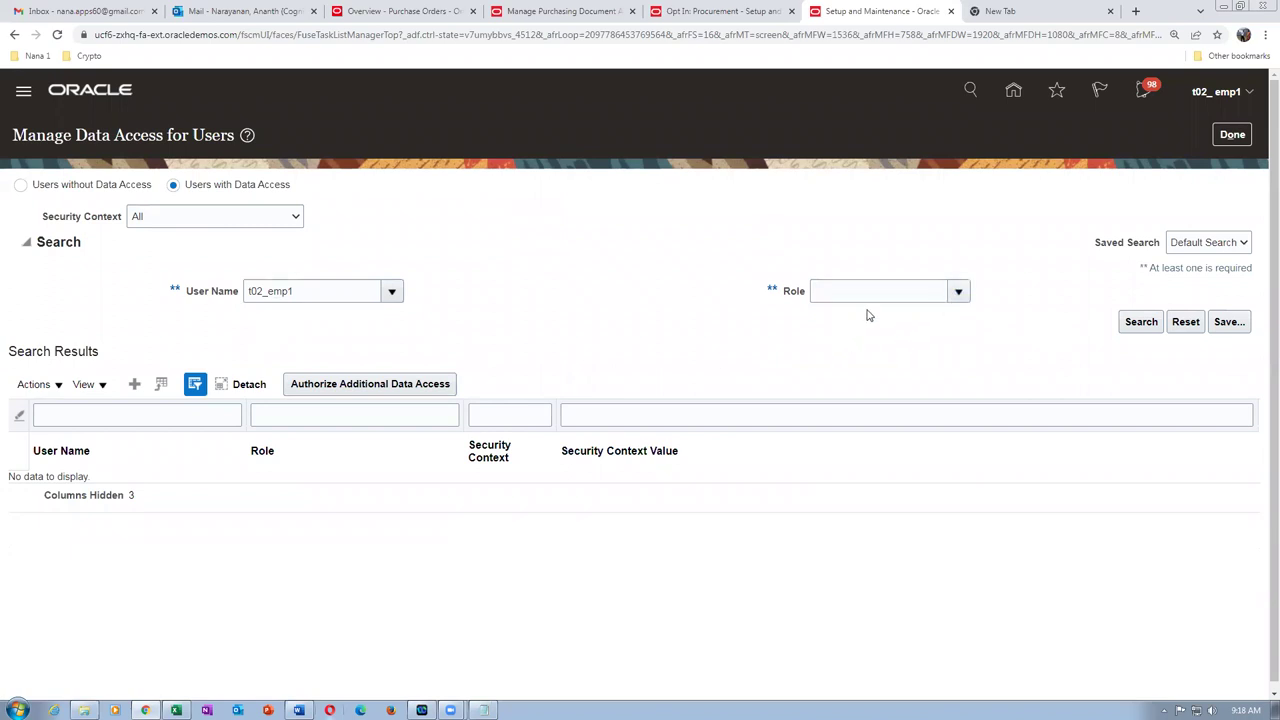
# - Find the Receiving Agent role by searching roles for "Rec", and search the existing data access of t02_emp1 with that role
pyautogui.click(958, 291)
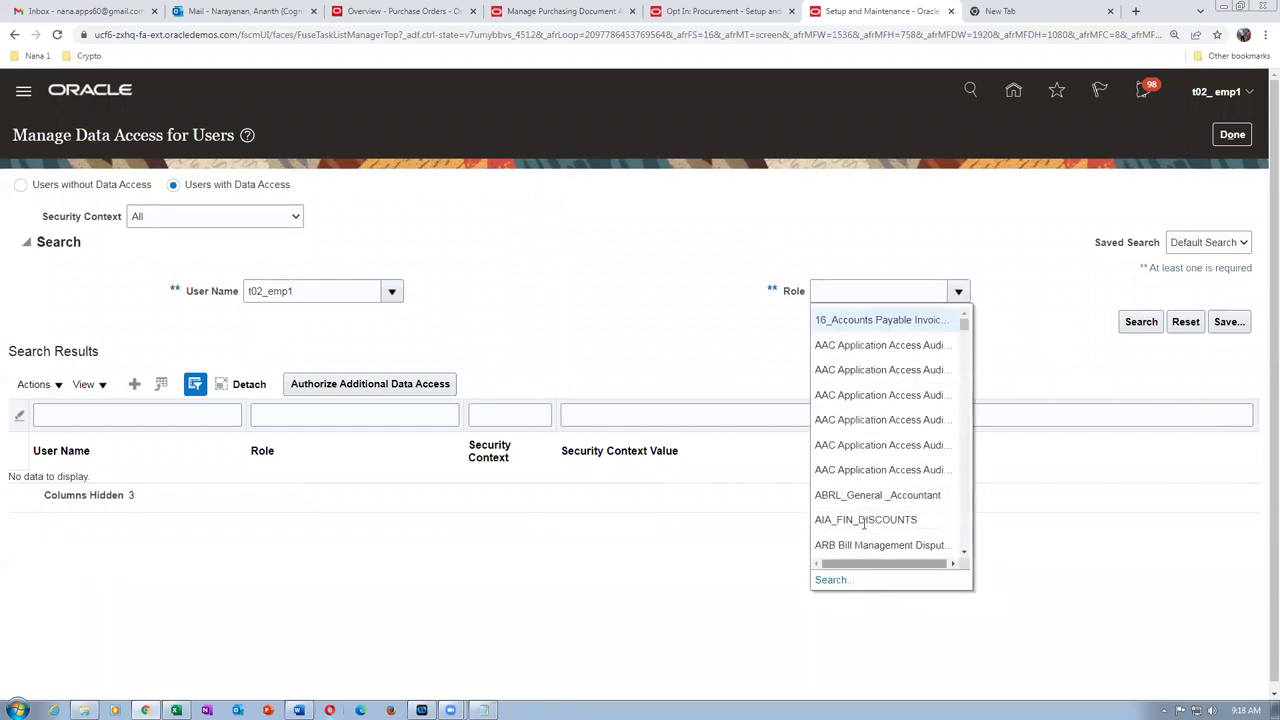
pyautogui.scroll(-5, 903, 434)
pyautogui.scroll(-10, 963, 340)
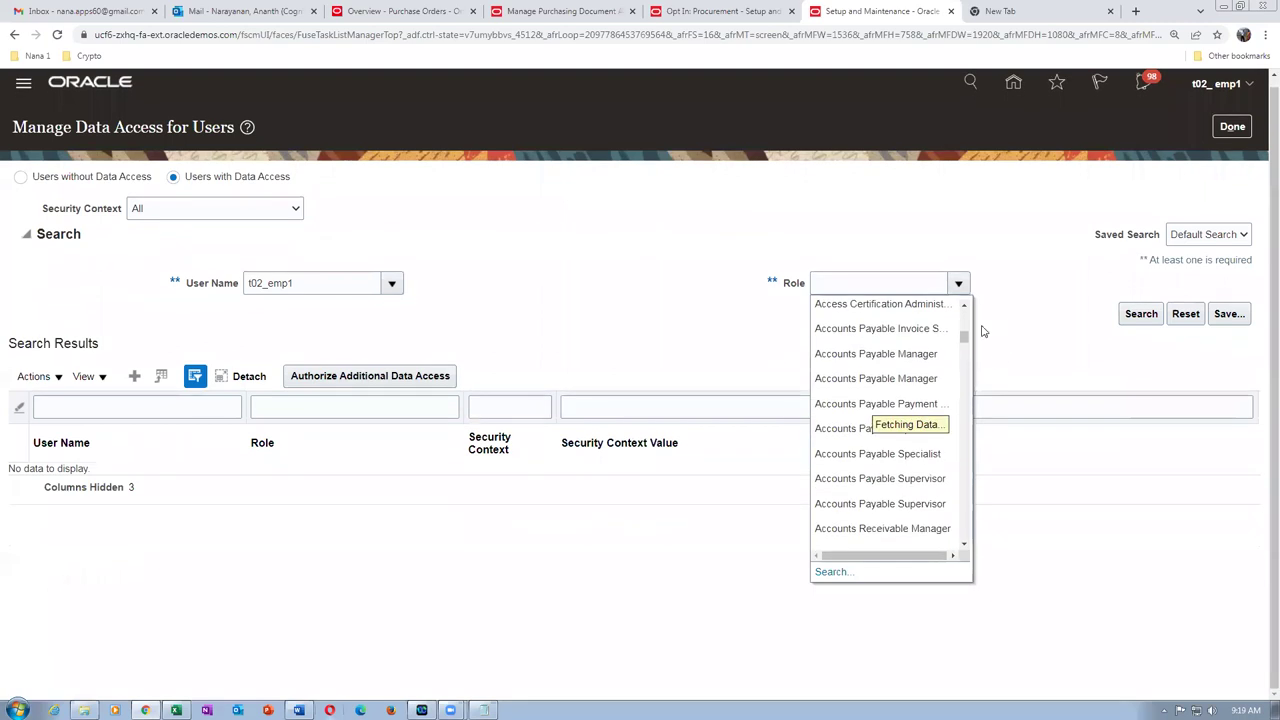
pyautogui.moveTo(977, 383); pyautogui.dragTo(1006, 513)
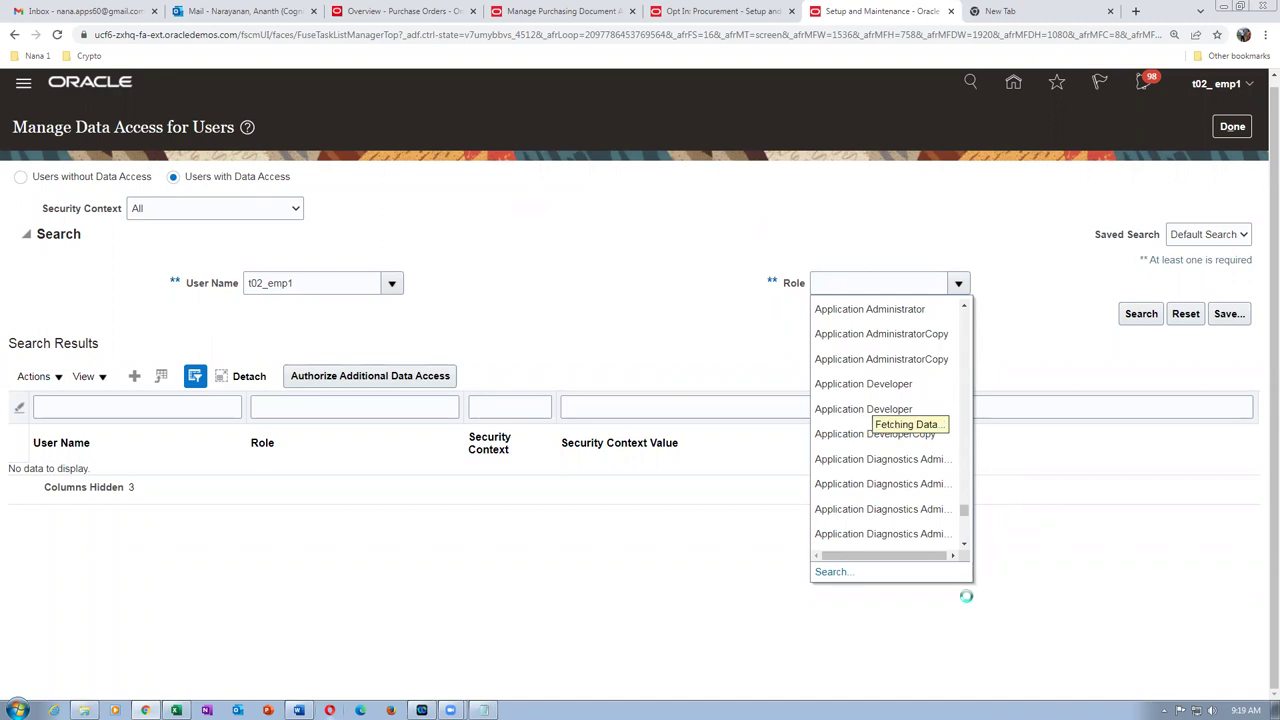
pyautogui.click(830, 572)
pyautogui.click(596, 370)
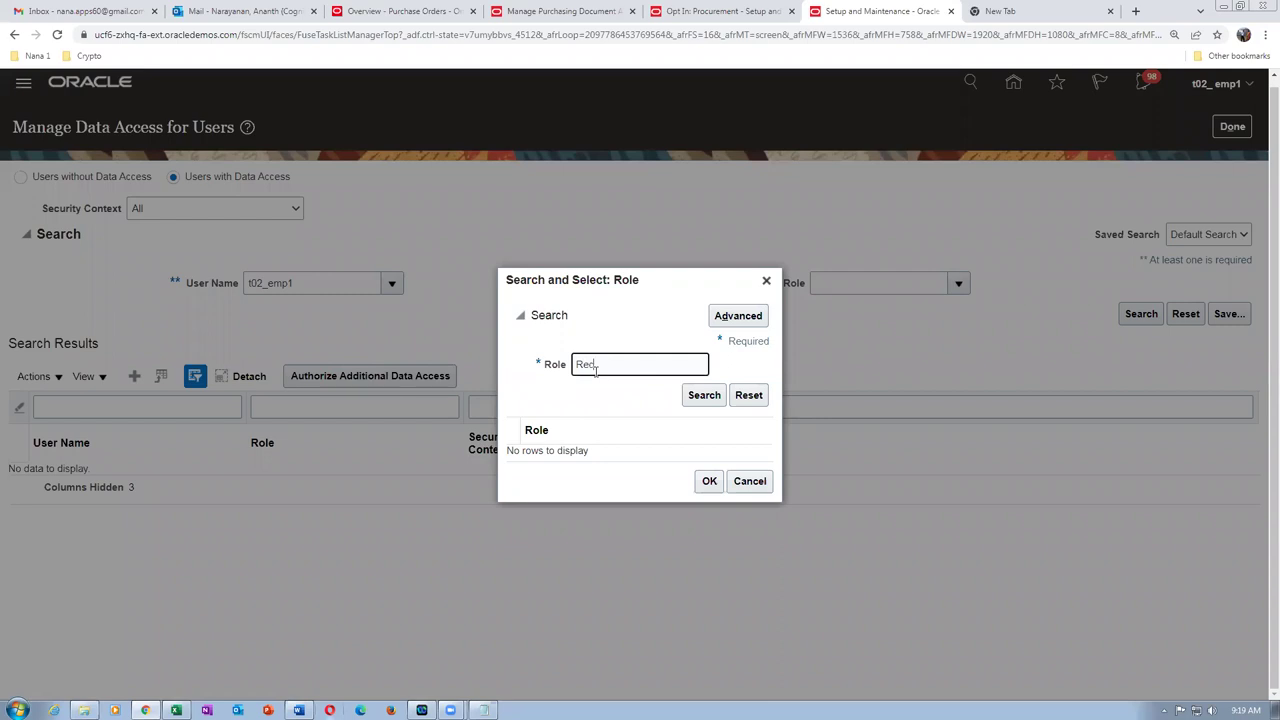
pyautogui.click(704, 395)
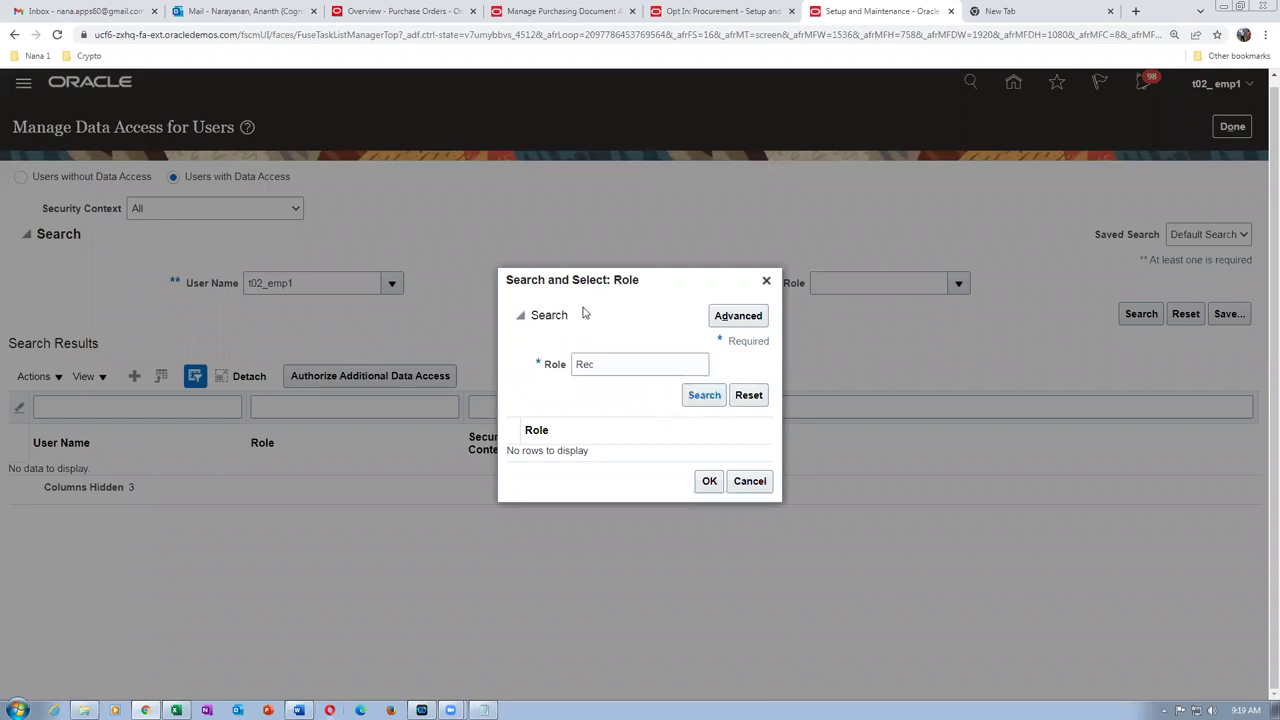
pyautogui.click(618, 401)
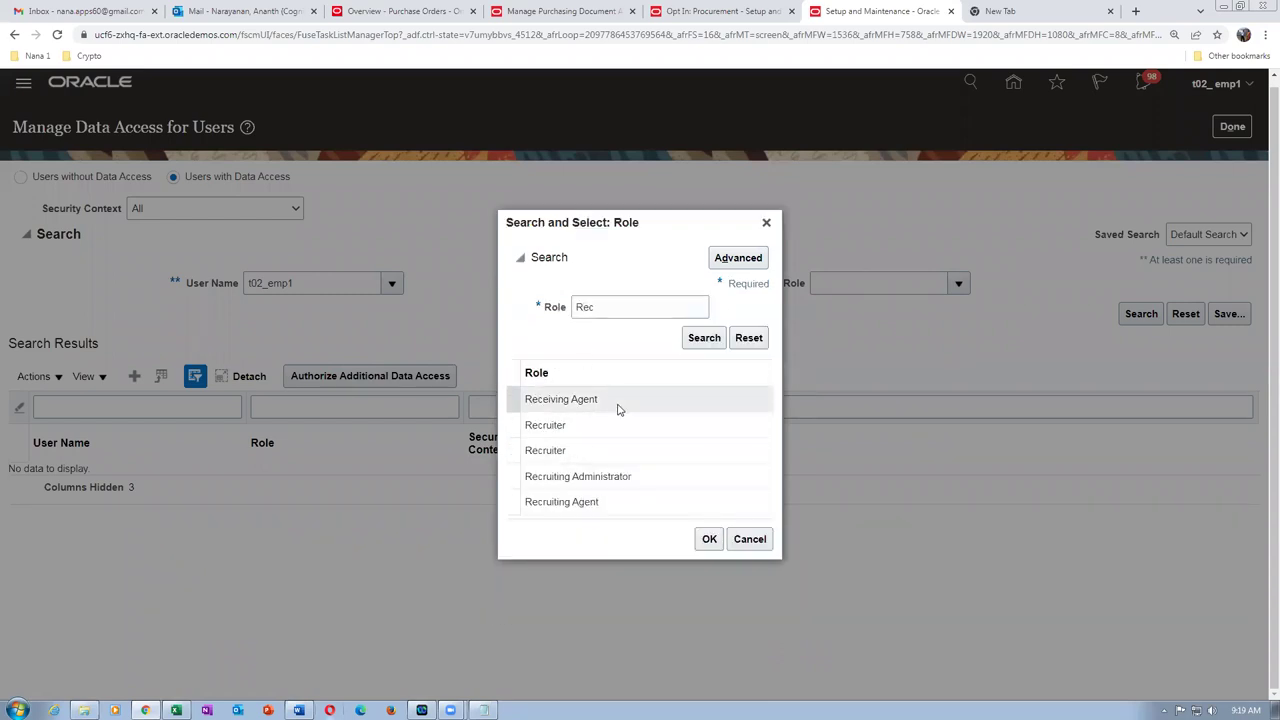
pyautogui.click(708, 540)
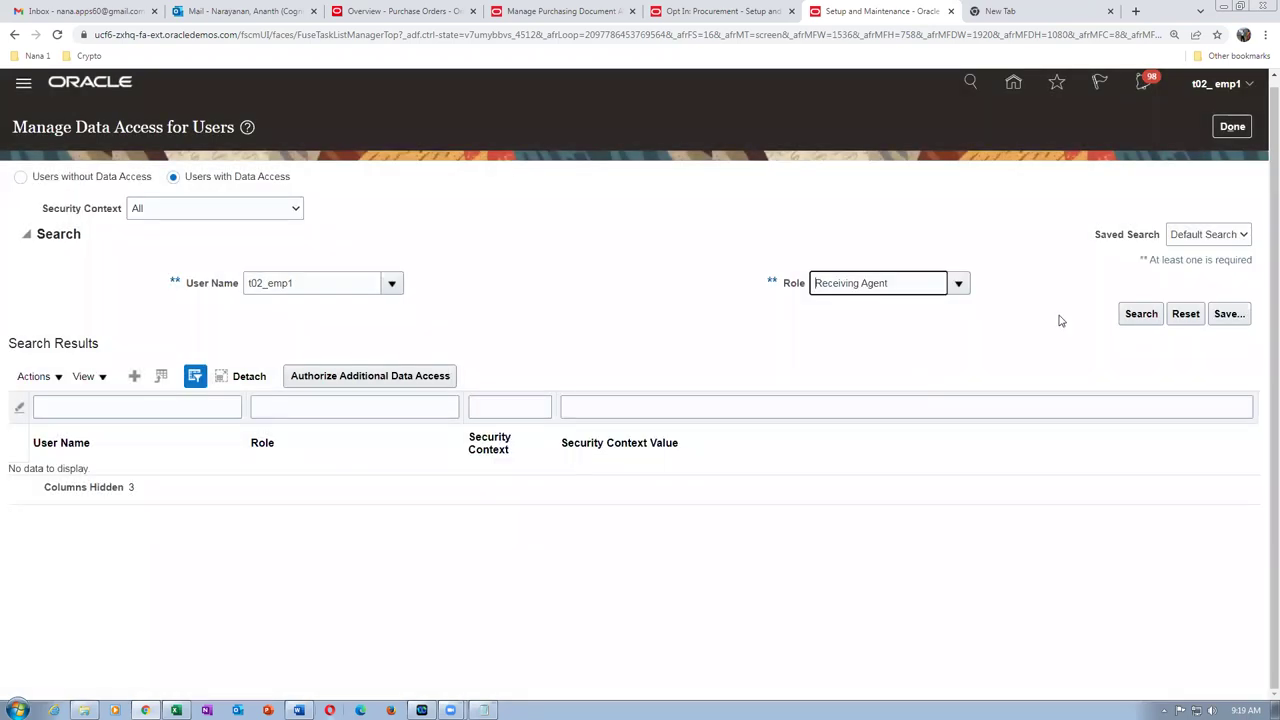
pyautogui.click(1142, 314)
pyautogui.click(695, 16)
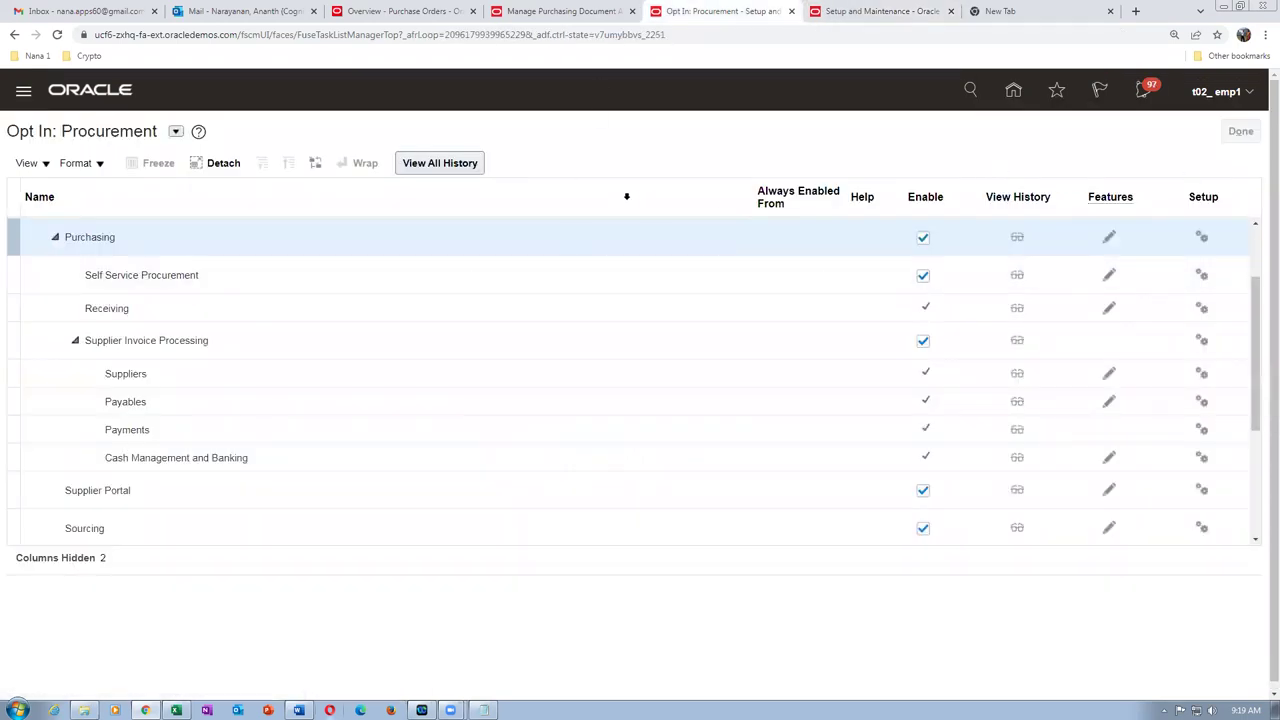
pyautogui.click(621, 18)
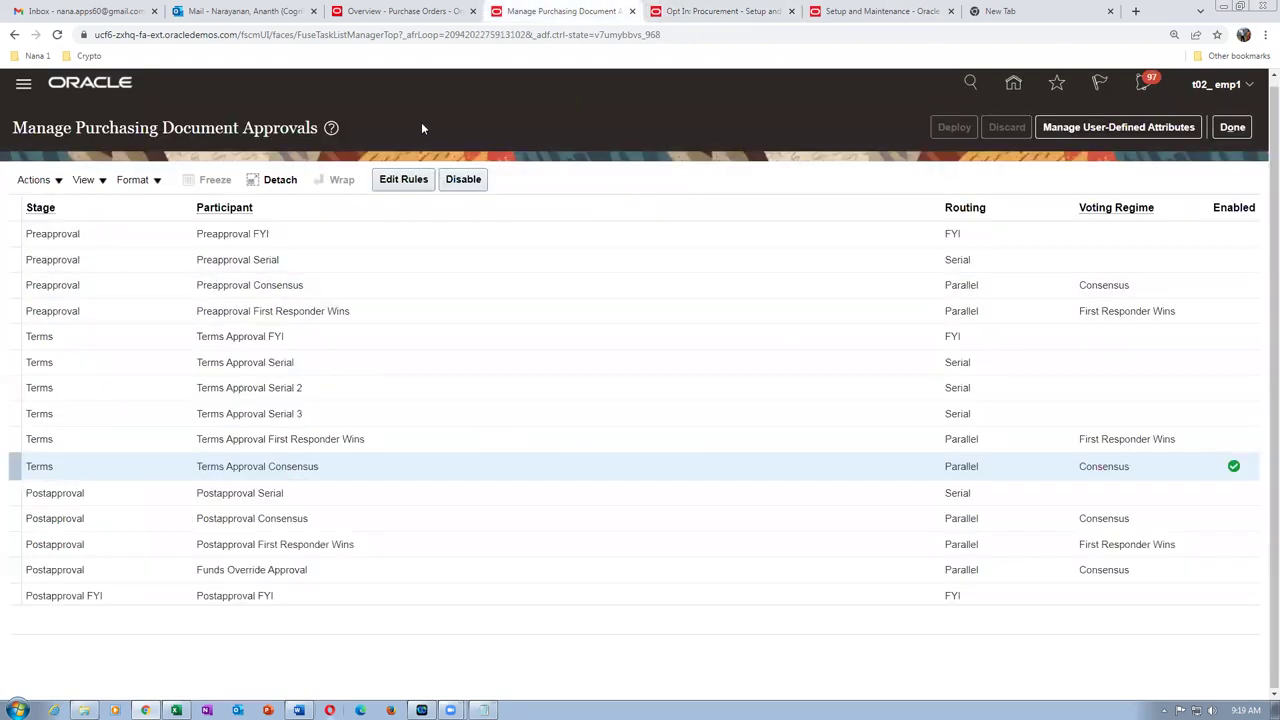
pyautogui.click(338, 20)
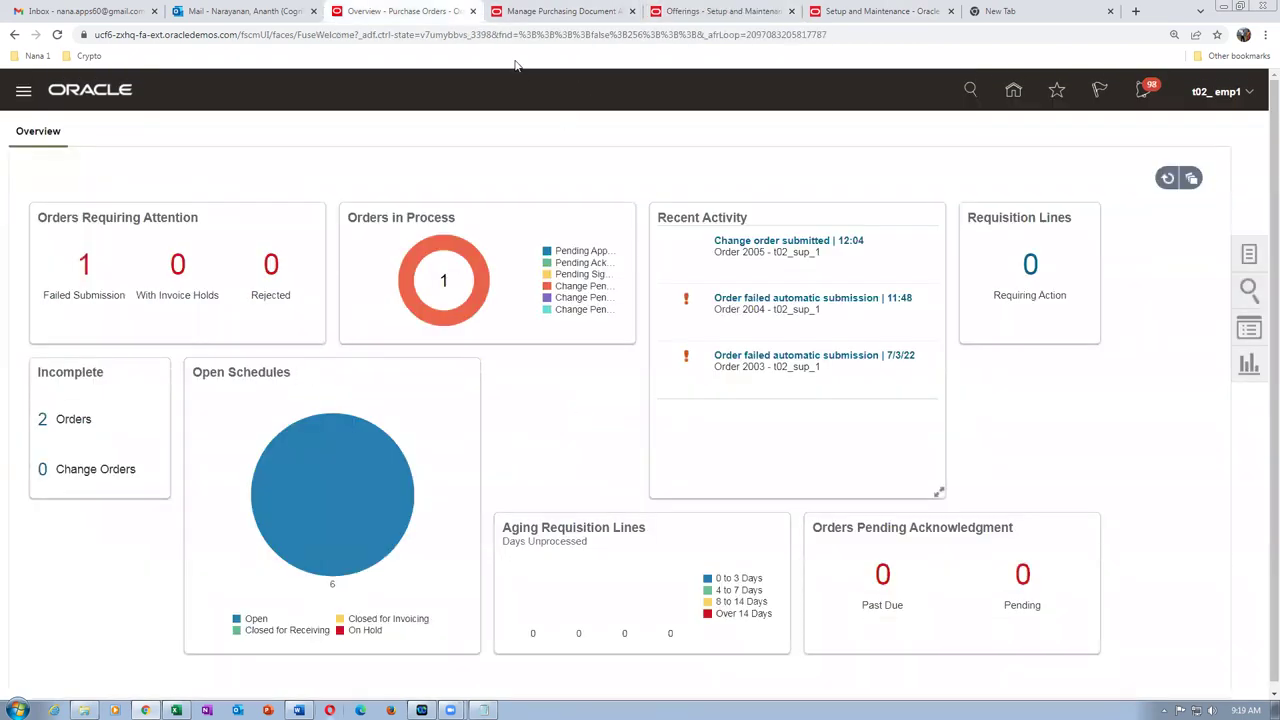
pyautogui.click(534, 18)
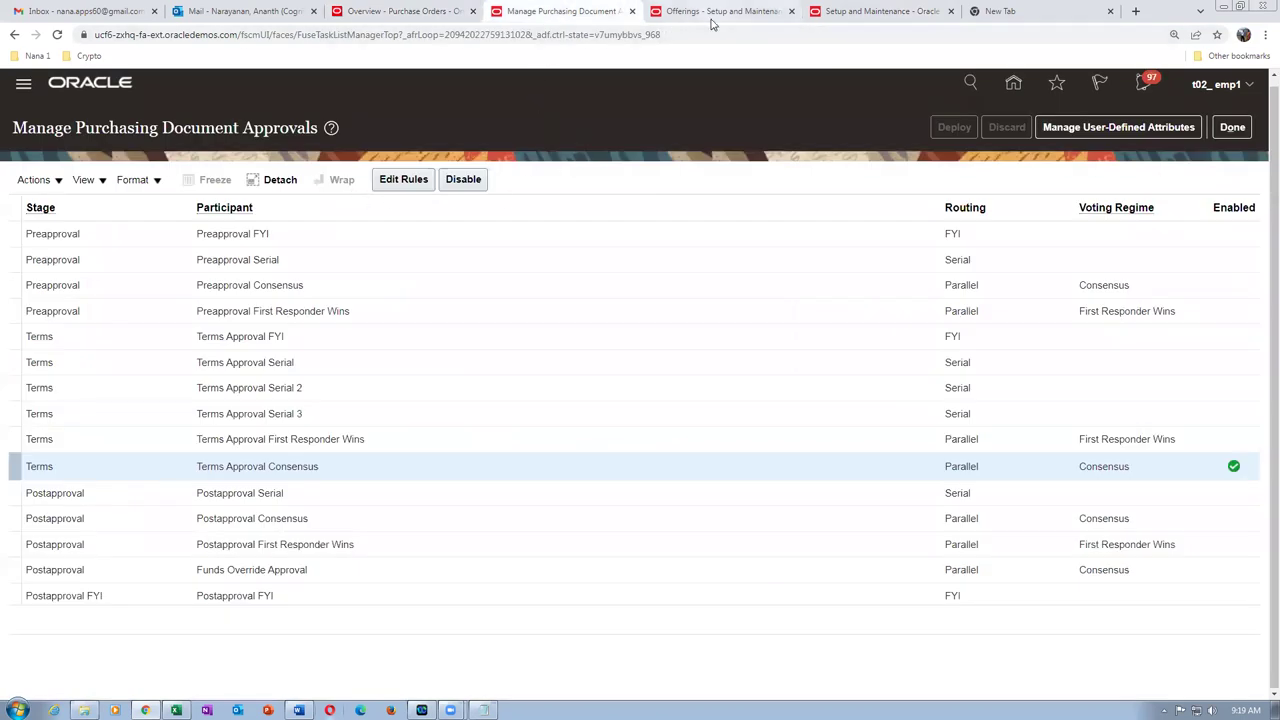
# - Close the data access task and its task search, and open Inventory Management under Supply Chain Execution
pyautogui.click(871, 11)
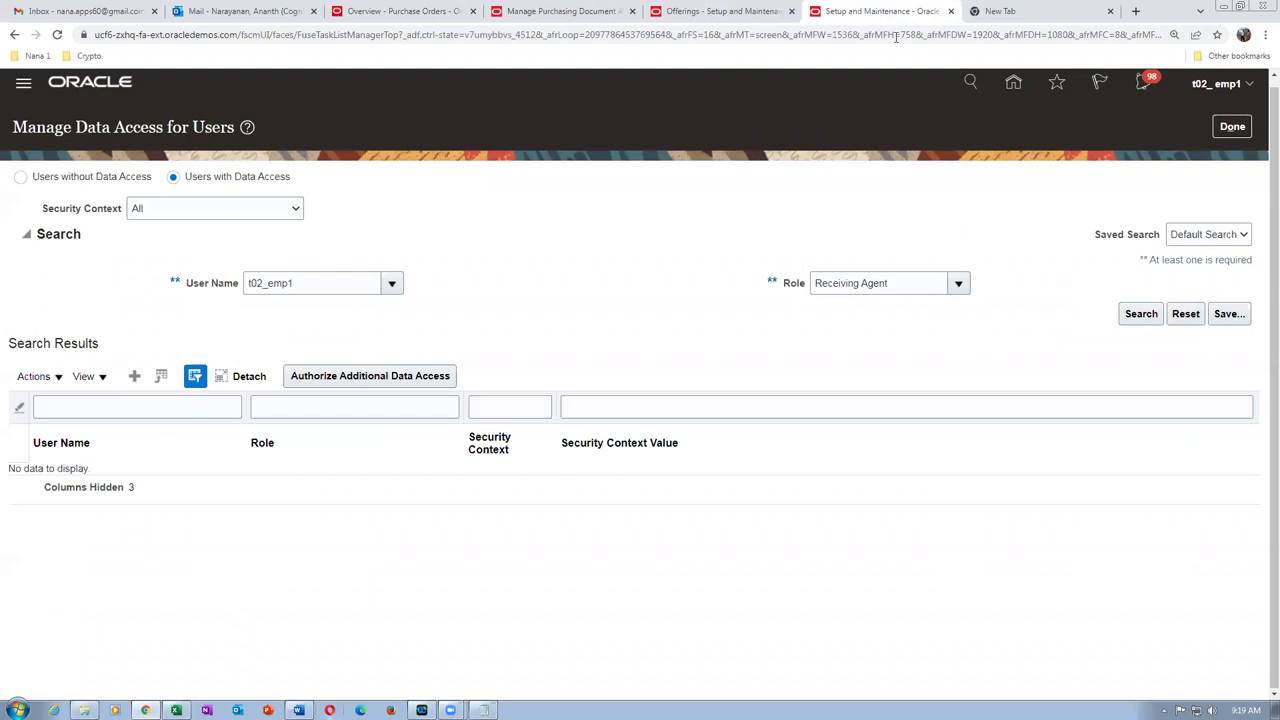
pyautogui.click(1232, 126)
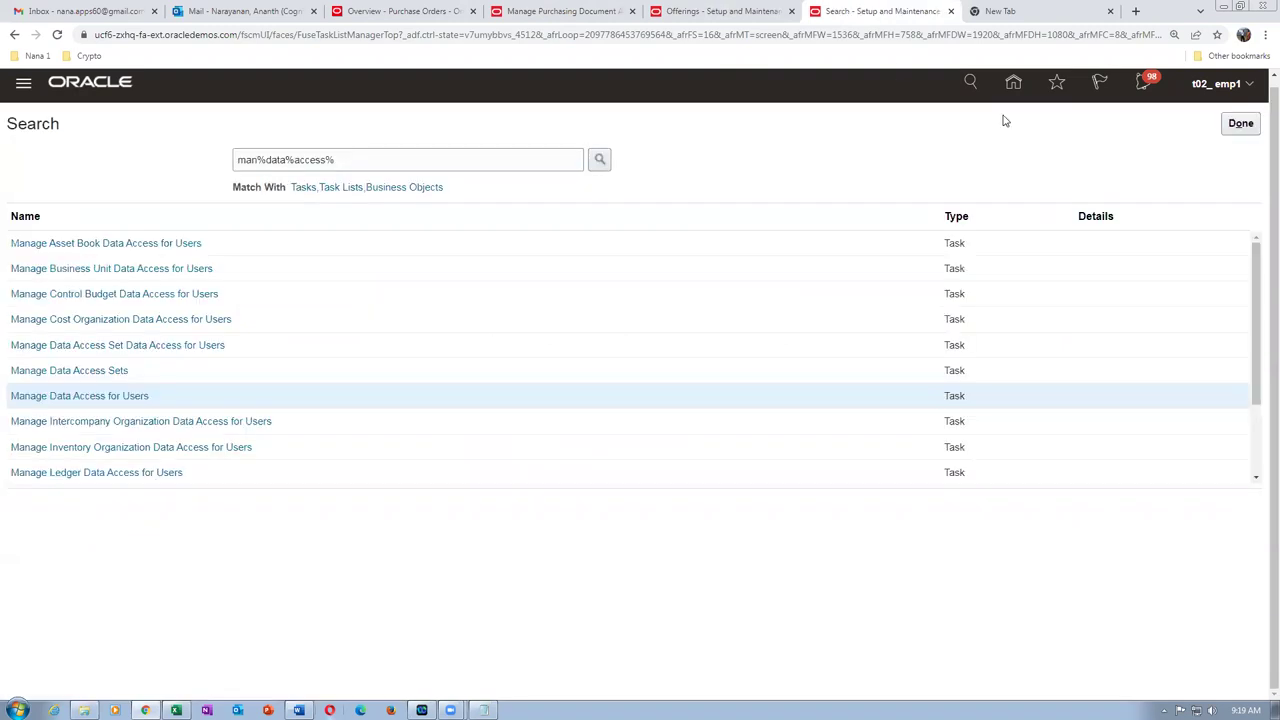
pyautogui.click(1241, 123)
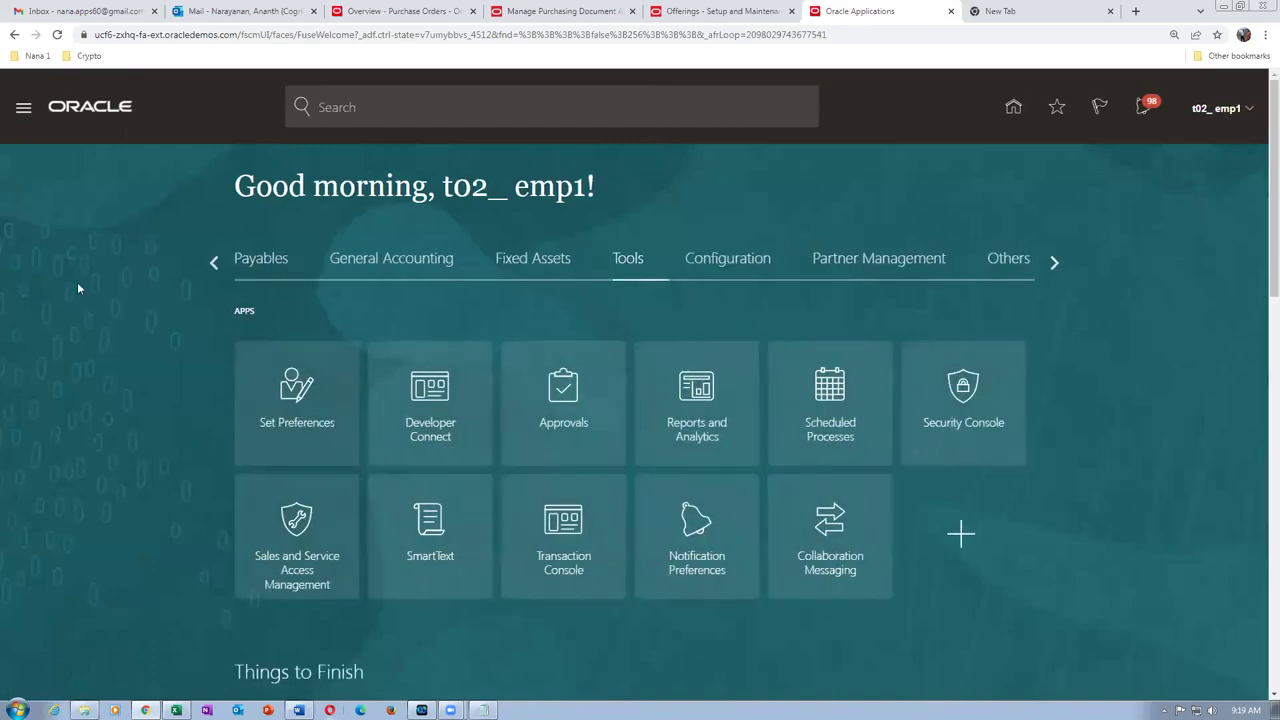
pyautogui.click(214, 264)
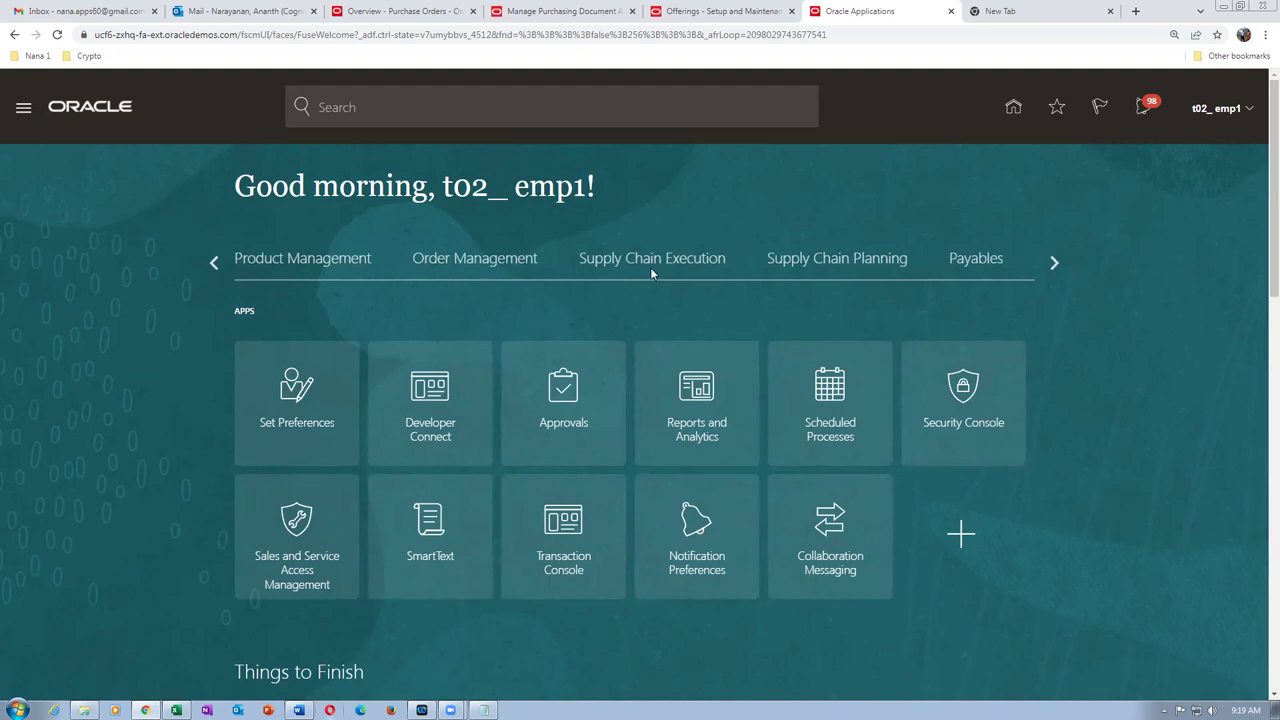
pyautogui.click(650, 264)
pyautogui.click(449, 429)
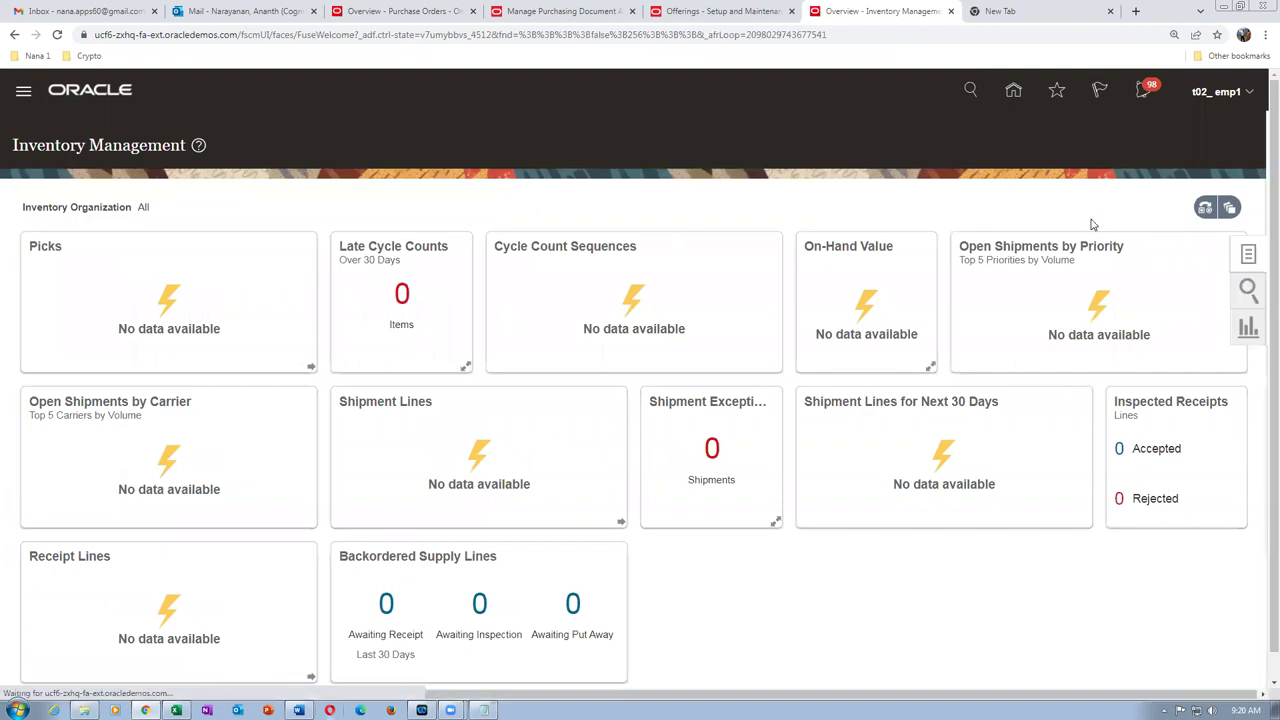
# - Show the Receipts tasks, open Receive Expected Shipments and check its inventory organization setting
pyautogui.click(1150, 131)
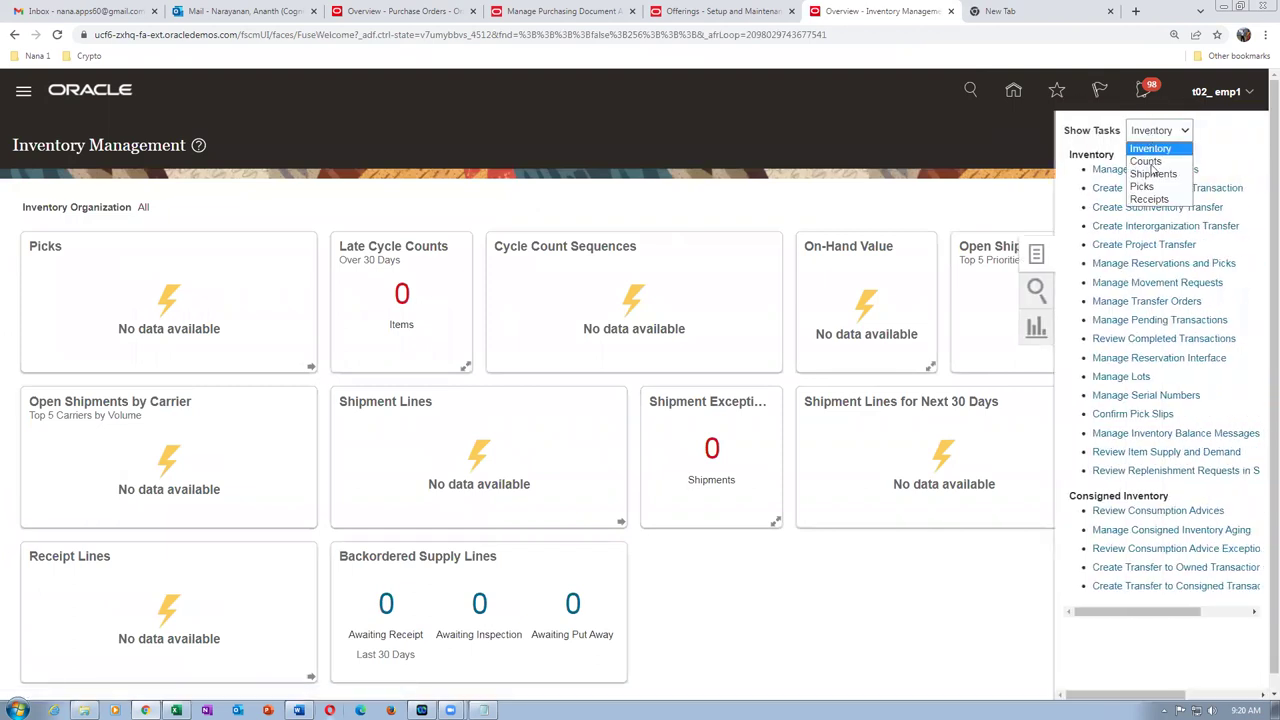
pyautogui.click(1142, 203)
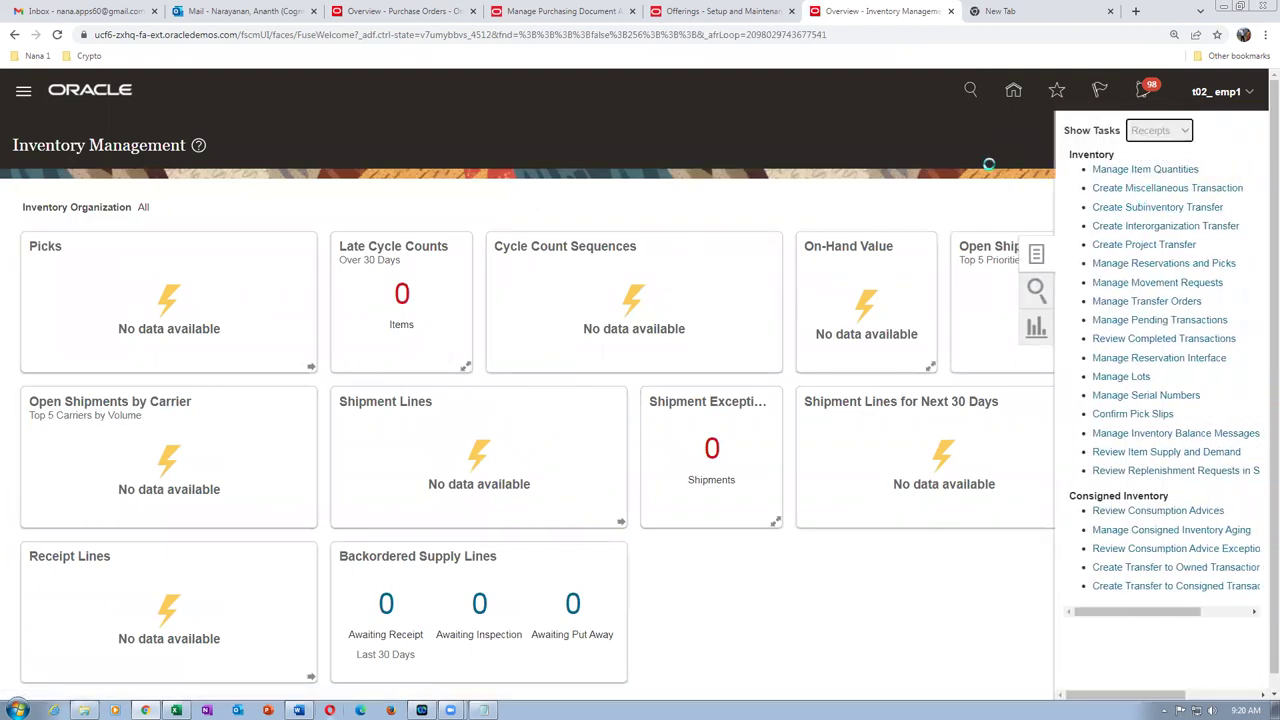
pyautogui.click(1151, 170)
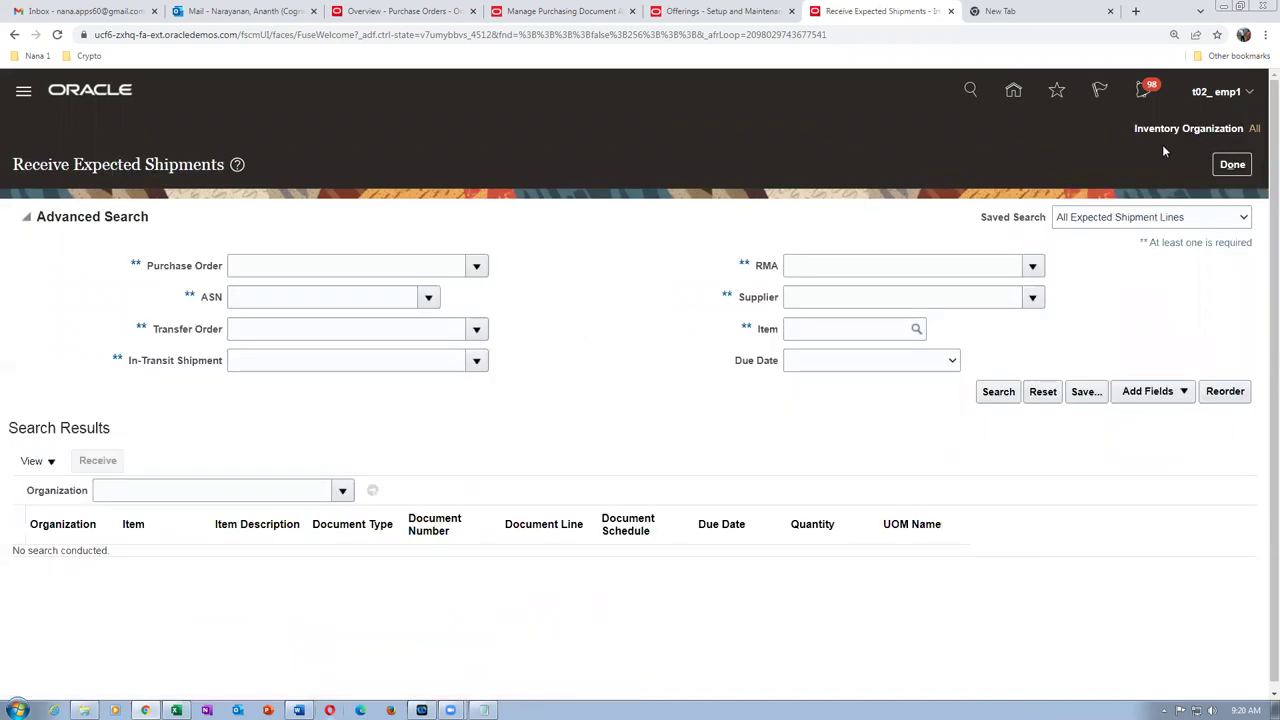
pyautogui.moveTo(1141, 132); pyautogui.dragTo(1218, 134)
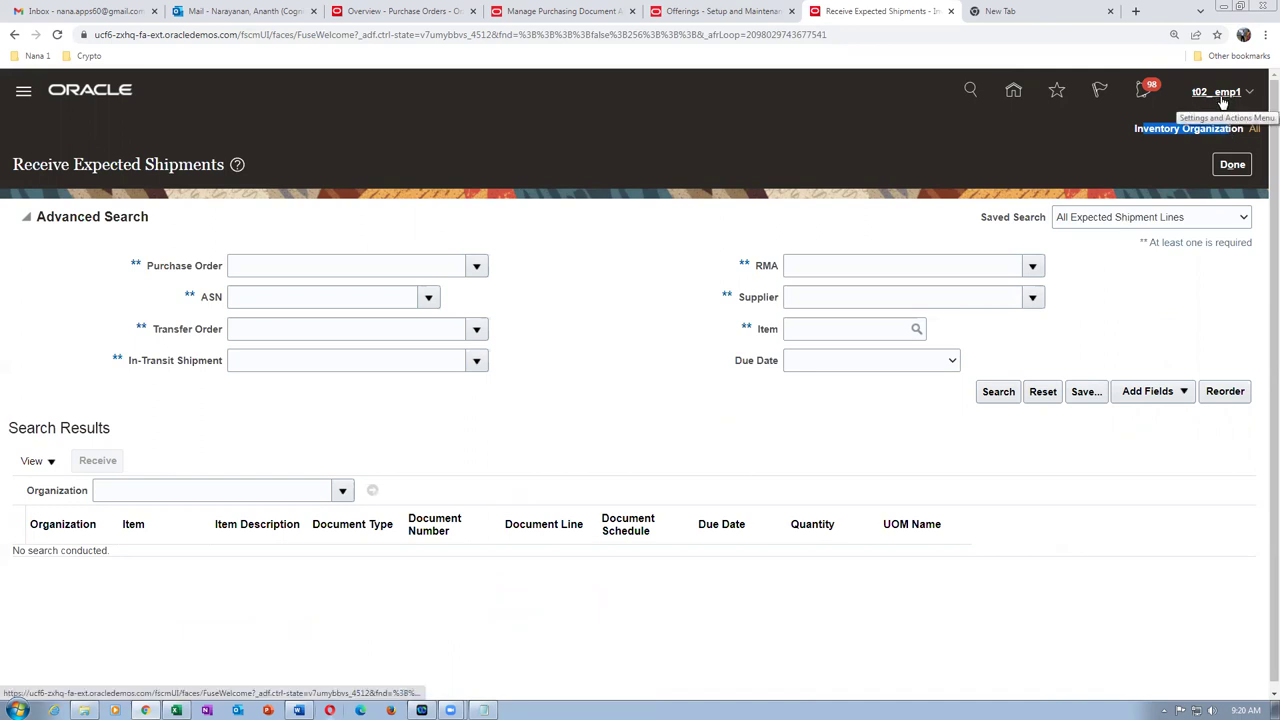
# - Sign out of the Oracle application and confirm the sign-out
pyautogui.click(1220, 96)
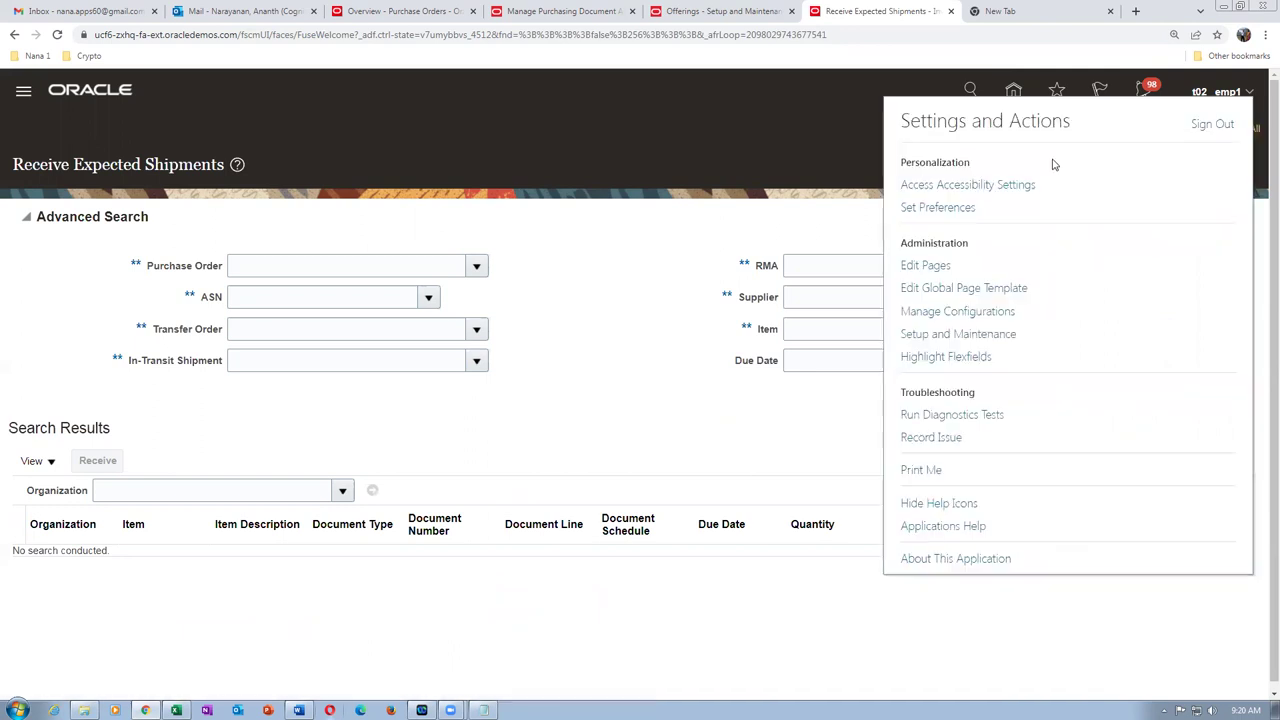
pyautogui.click(1210, 130)
pyautogui.click(652, 354)
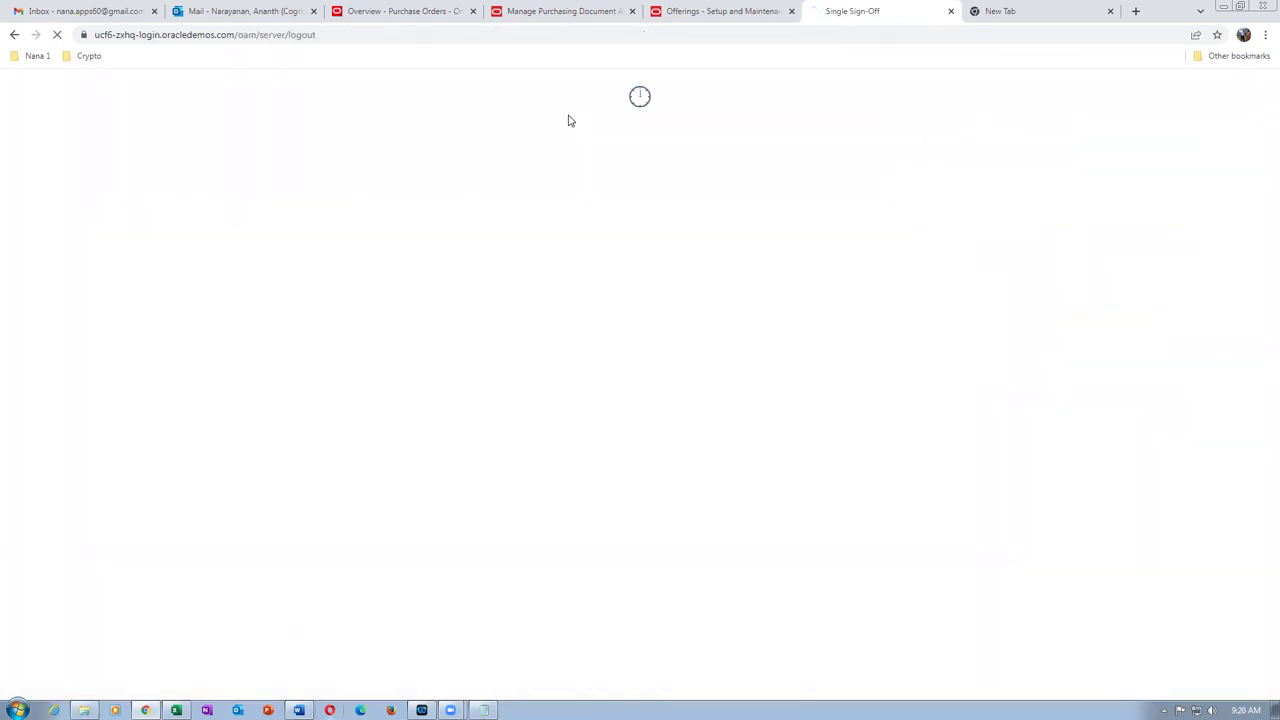
# - Close all remaining Oracle pages in the browser, including the purchase orders overview
pyautogui.click(726, 12)
pyautogui.click(791, 11)
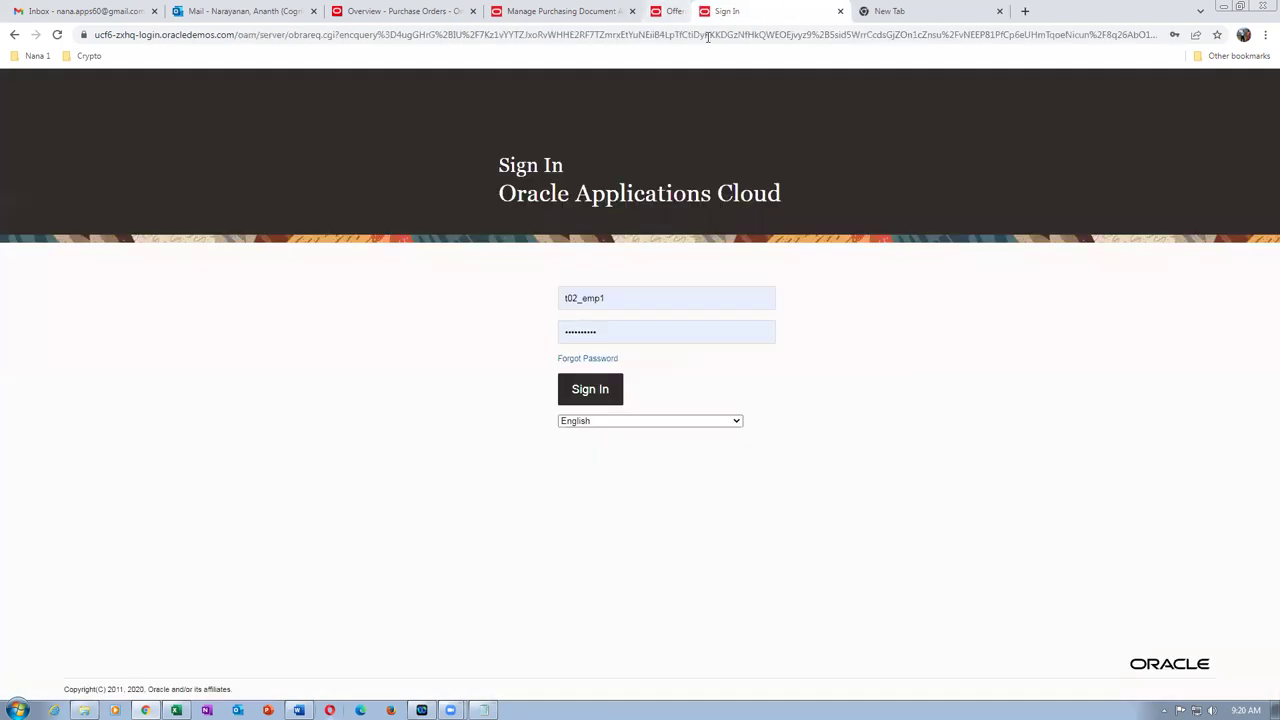
pyautogui.click(632, 11)
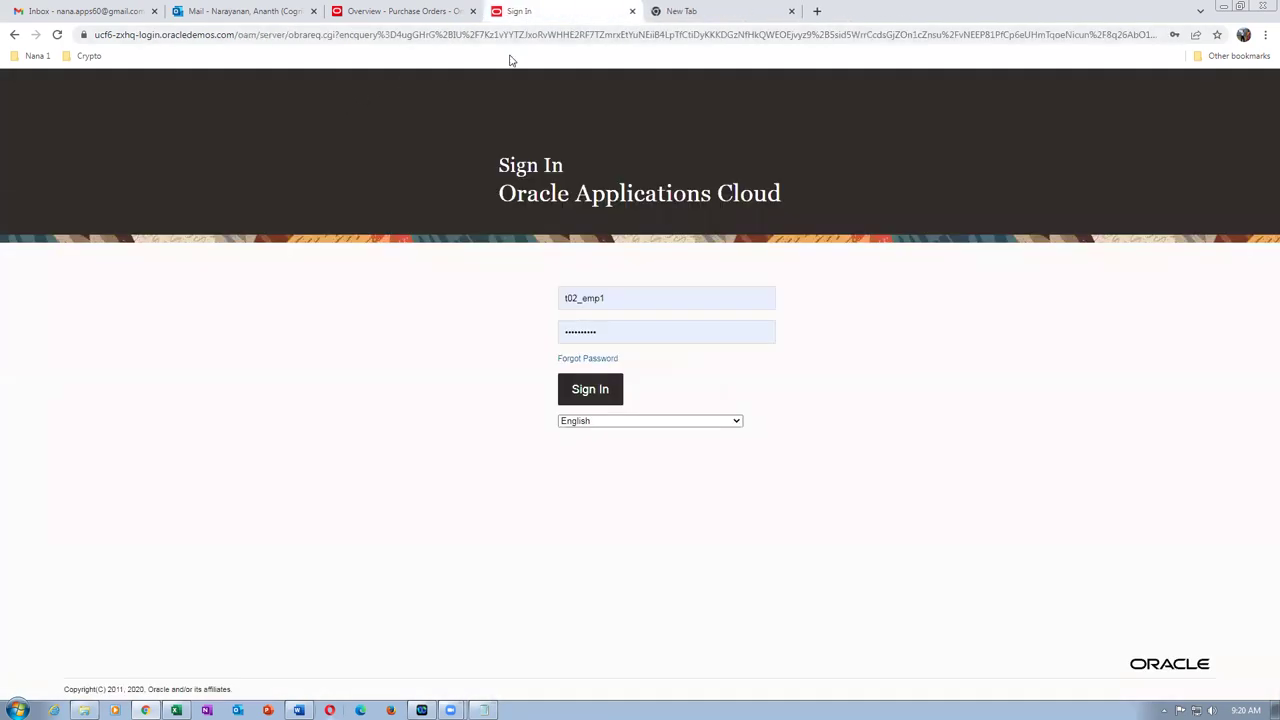
pyautogui.click(632, 11)
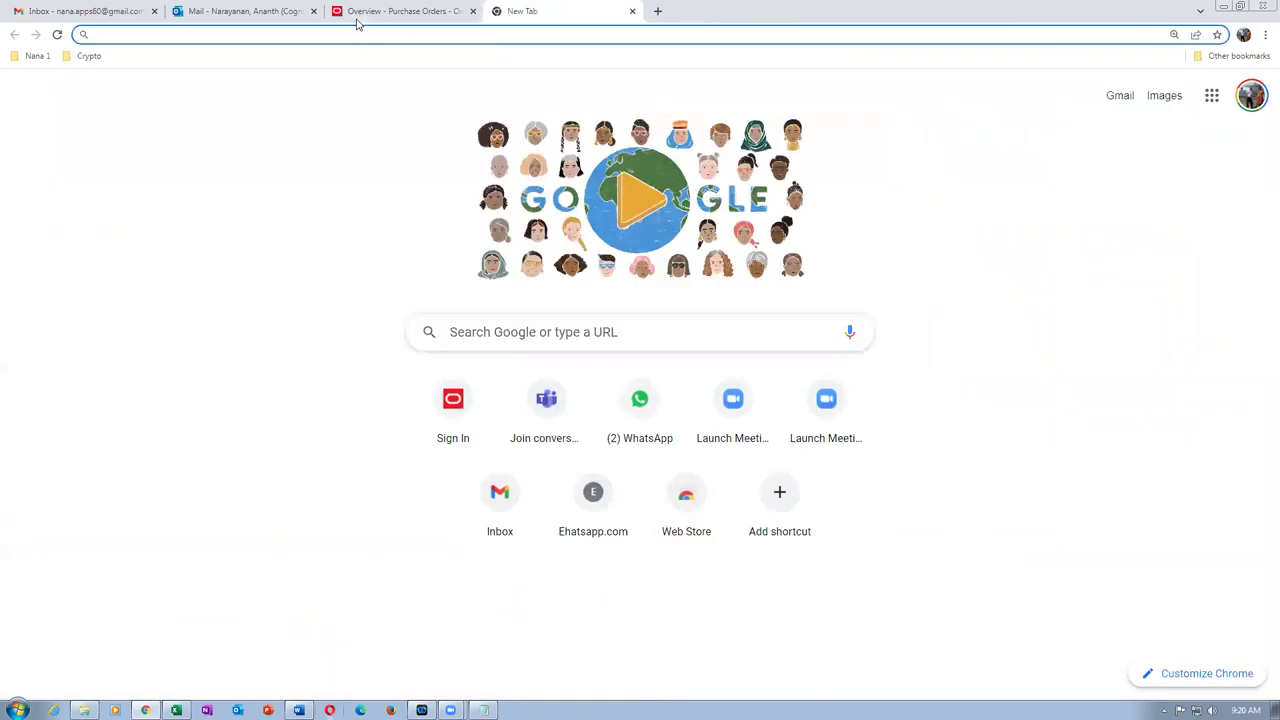
pyautogui.click(362, 16)
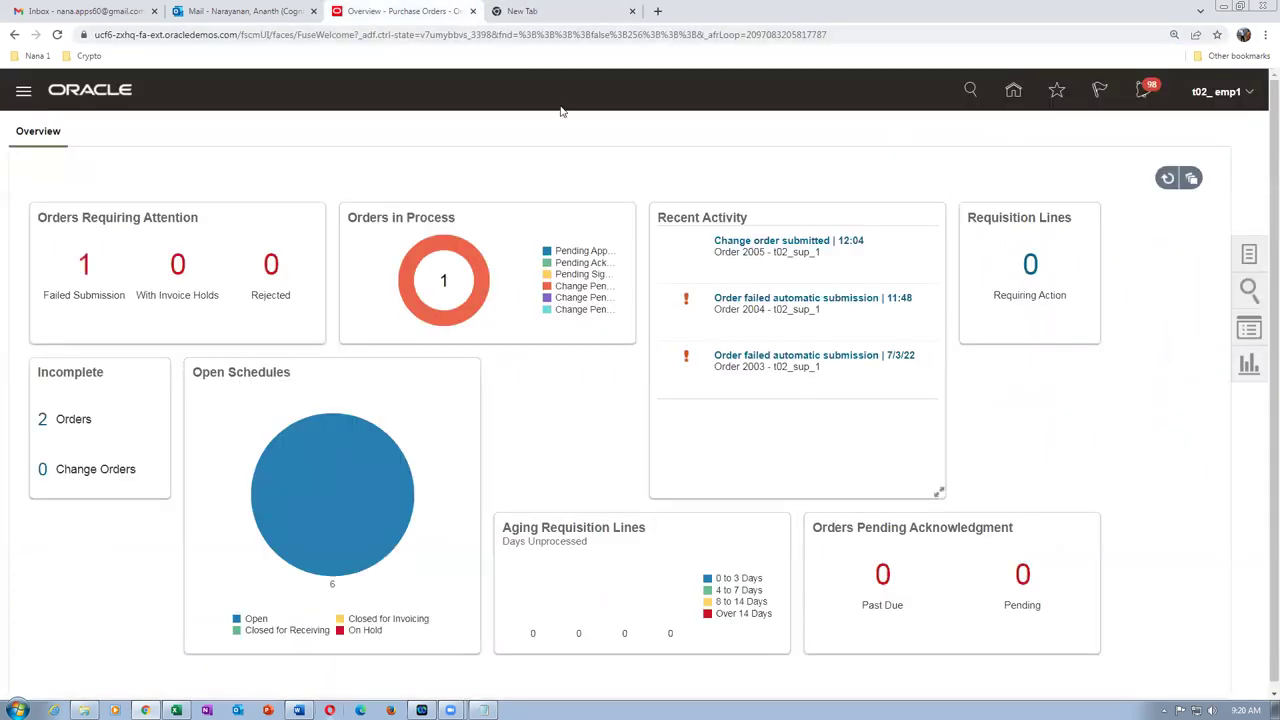
pyautogui.hotkey('ctrl', 'w')
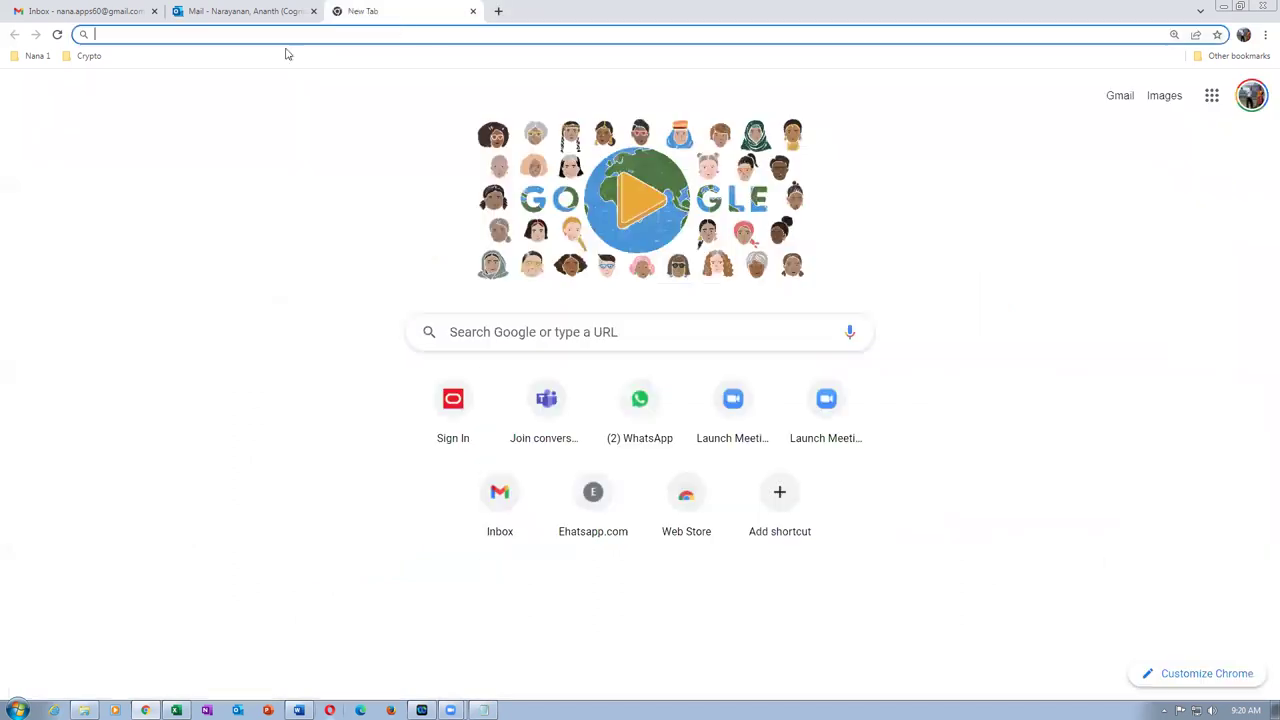
# - Reopen the ZXHQ environment from its bookmark on a new page and go to Setup and Maintenance
pyautogui.click(502, 12)
pyautogui.click(37, 56)
pyautogui.scroll(-5, 146, 698)
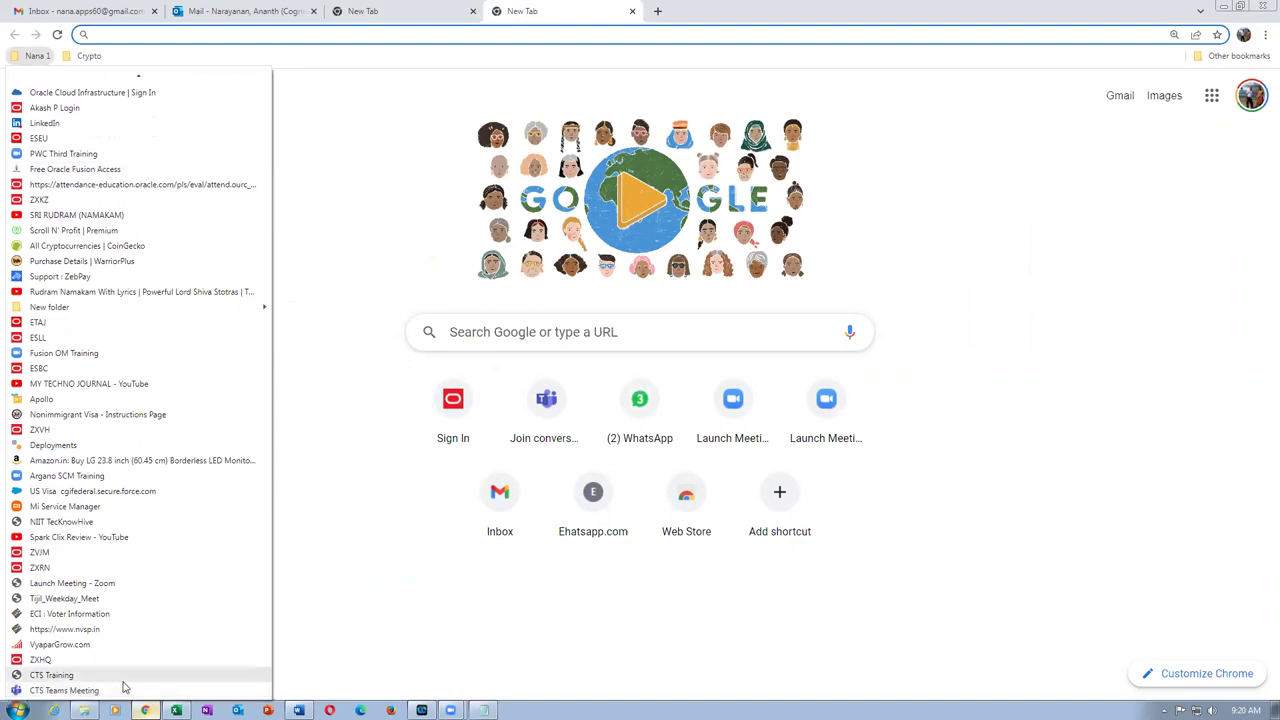
pyautogui.click(124, 664)
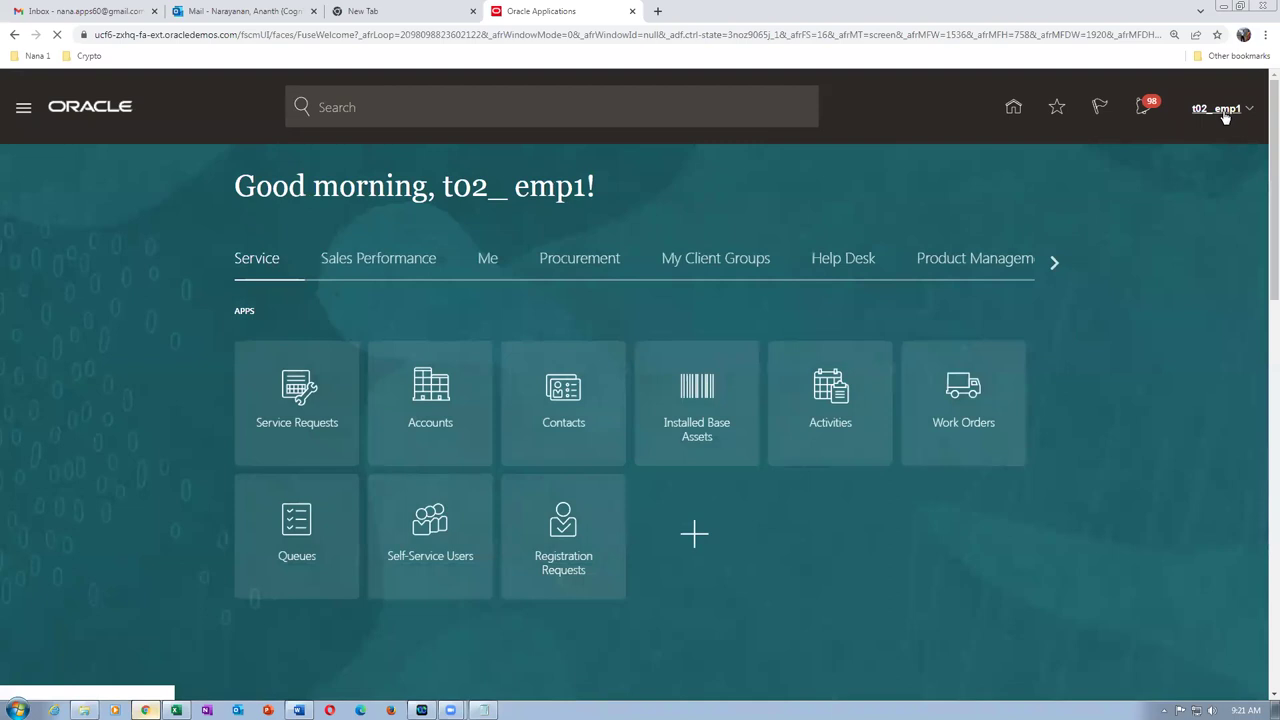
pyautogui.click(1225, 117)
pyautogui.click(948, 352)
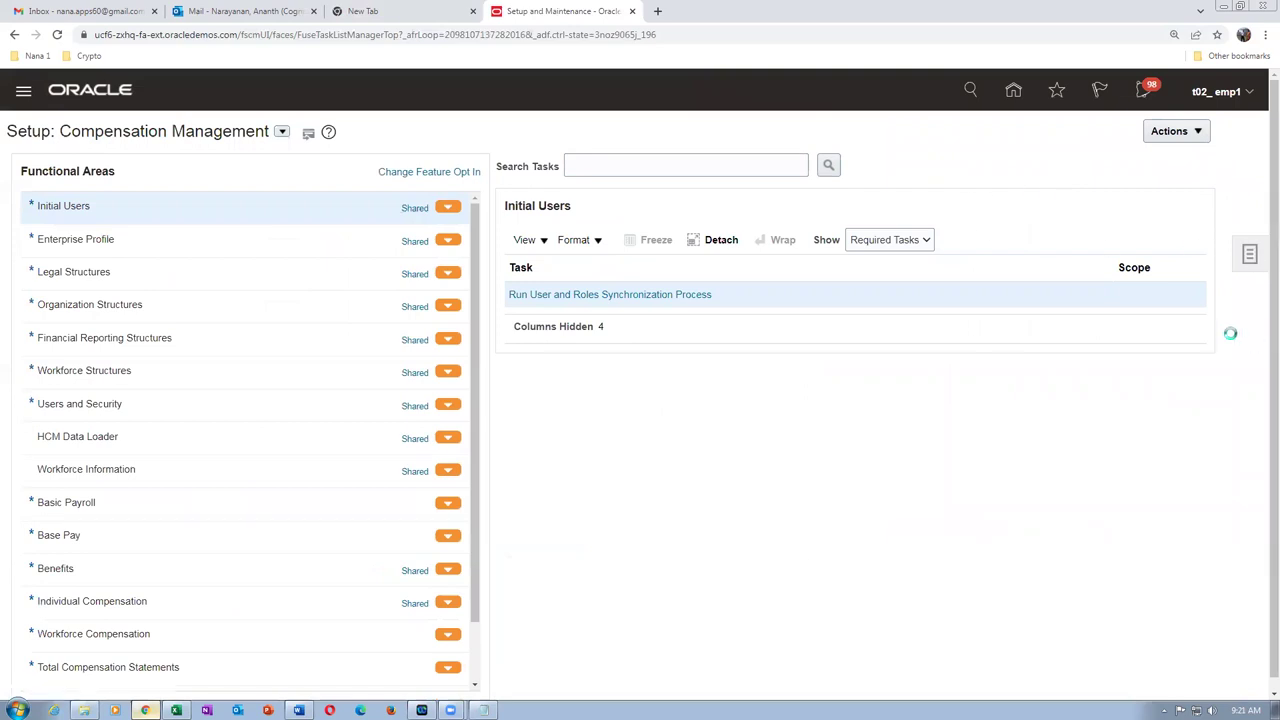
# - Search the setup tasks for "man%data%acc%" and open Manage Data Access for Users
pyautogui.click(1250, 254)
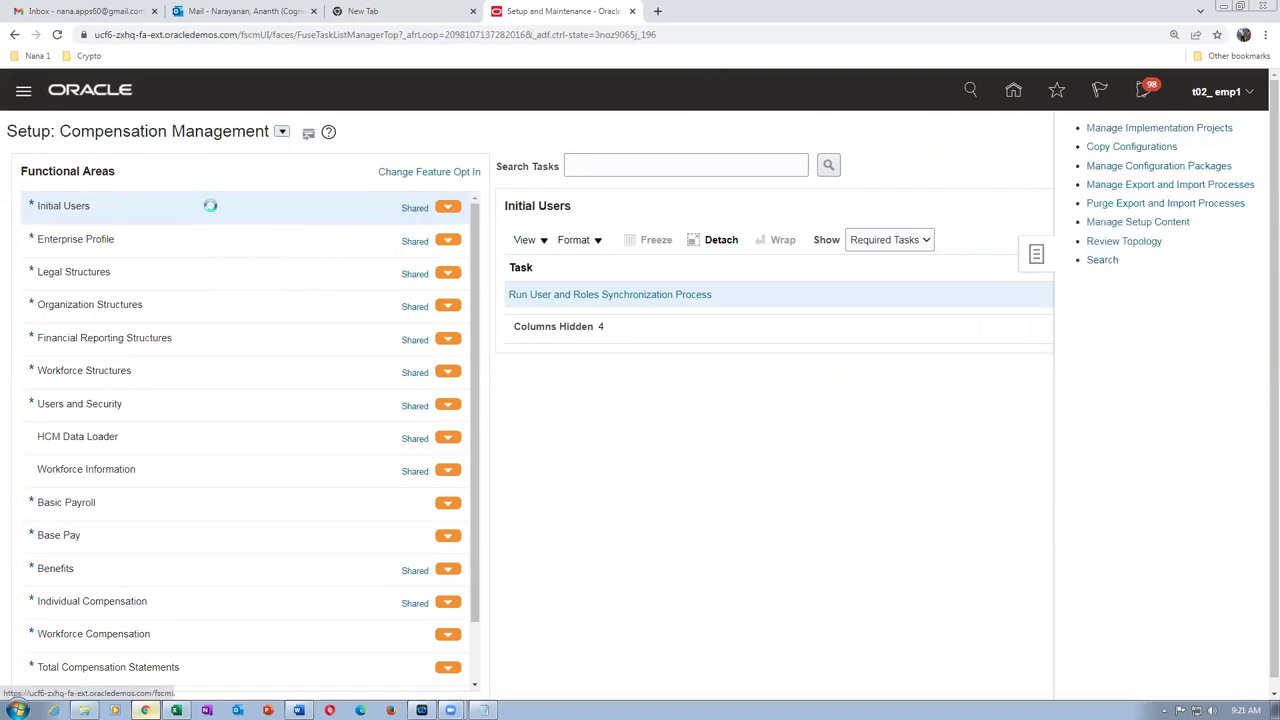
pyautogui.click(1100, 251)
pyautogui.click(379, 166)
pyautogui.click(377, 157)
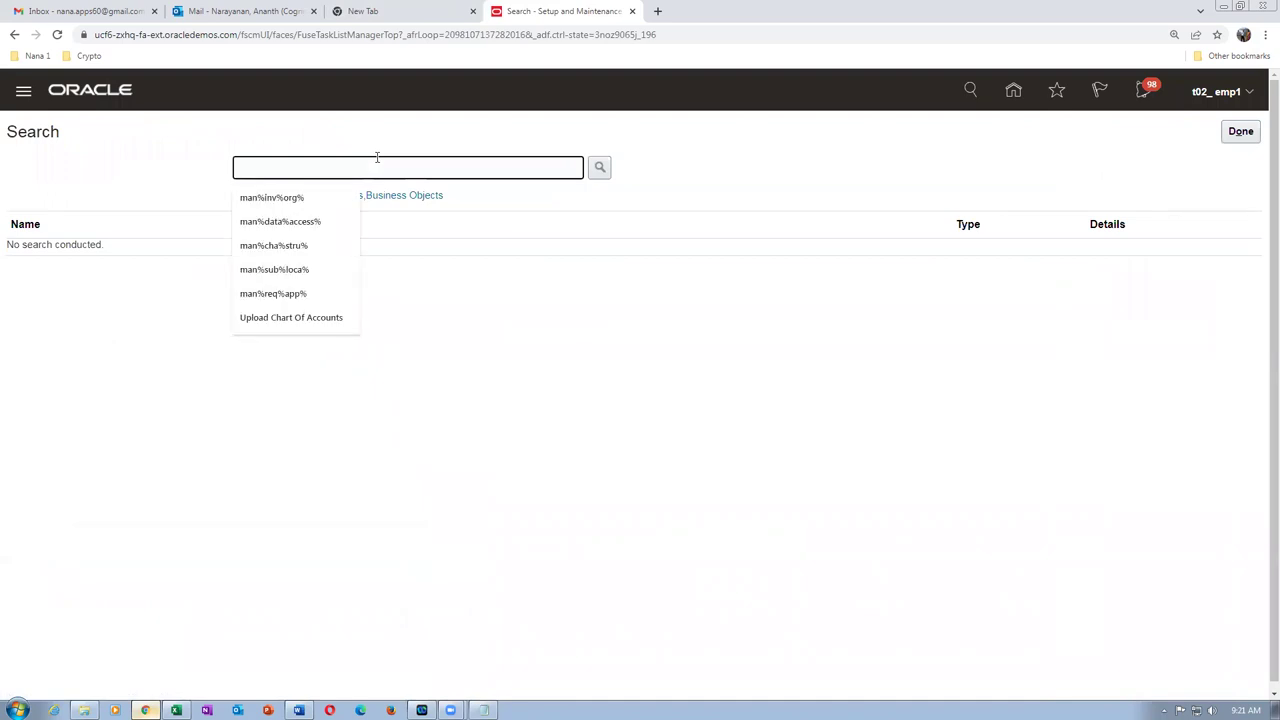
pyautogui.write('man%data%acc%')
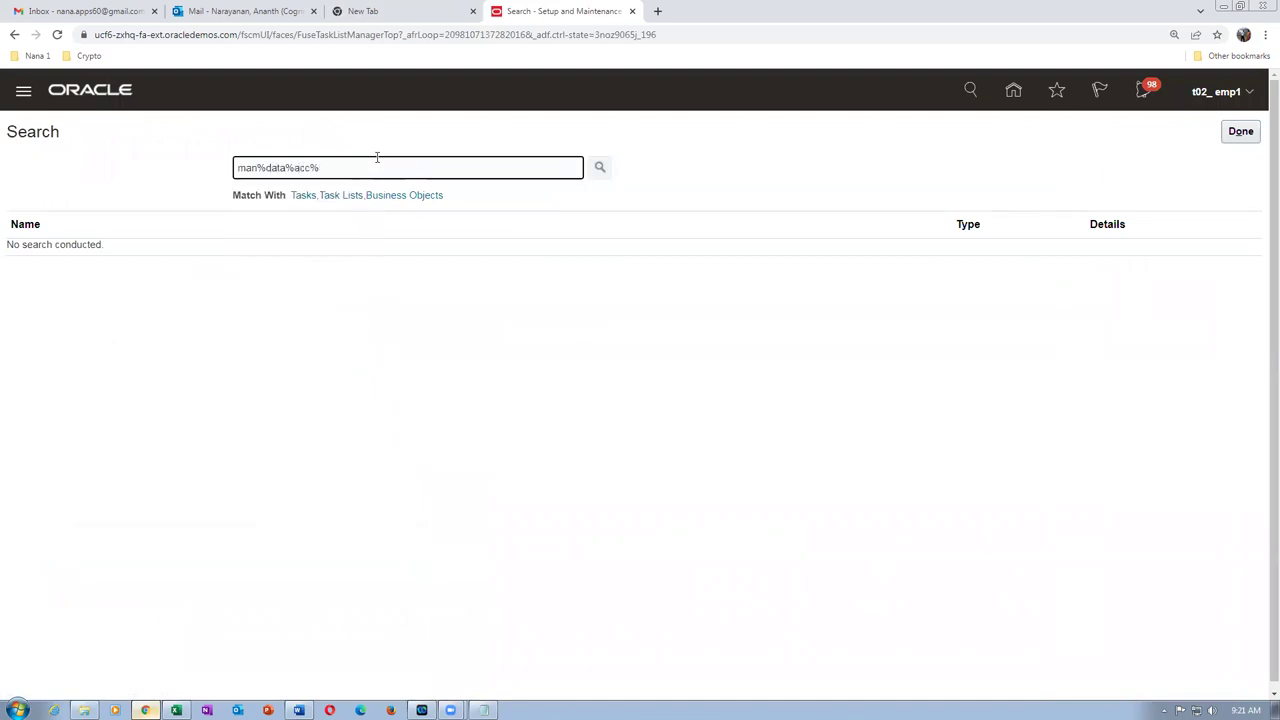
pyautogui.press('Return')
pyautogui.click(114, 403)
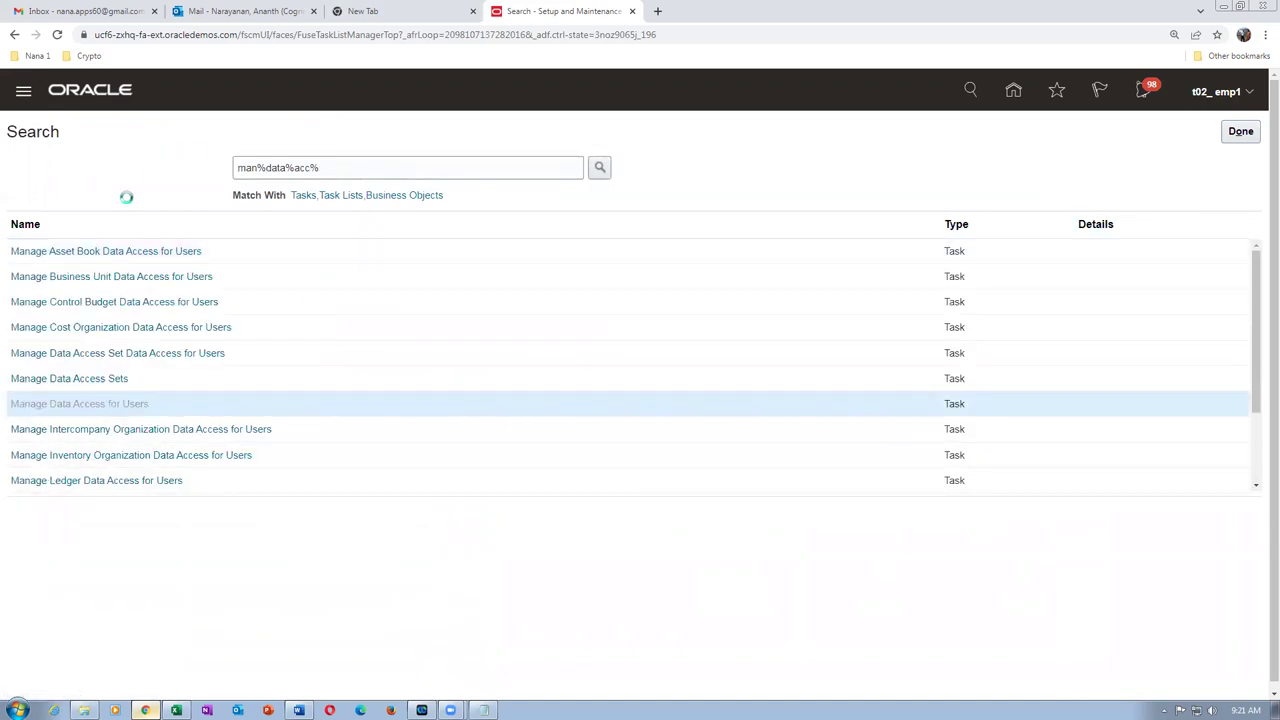
# - Create a new data access entry and select t02_emp1 as its user
pyautogui.click(134, 384)
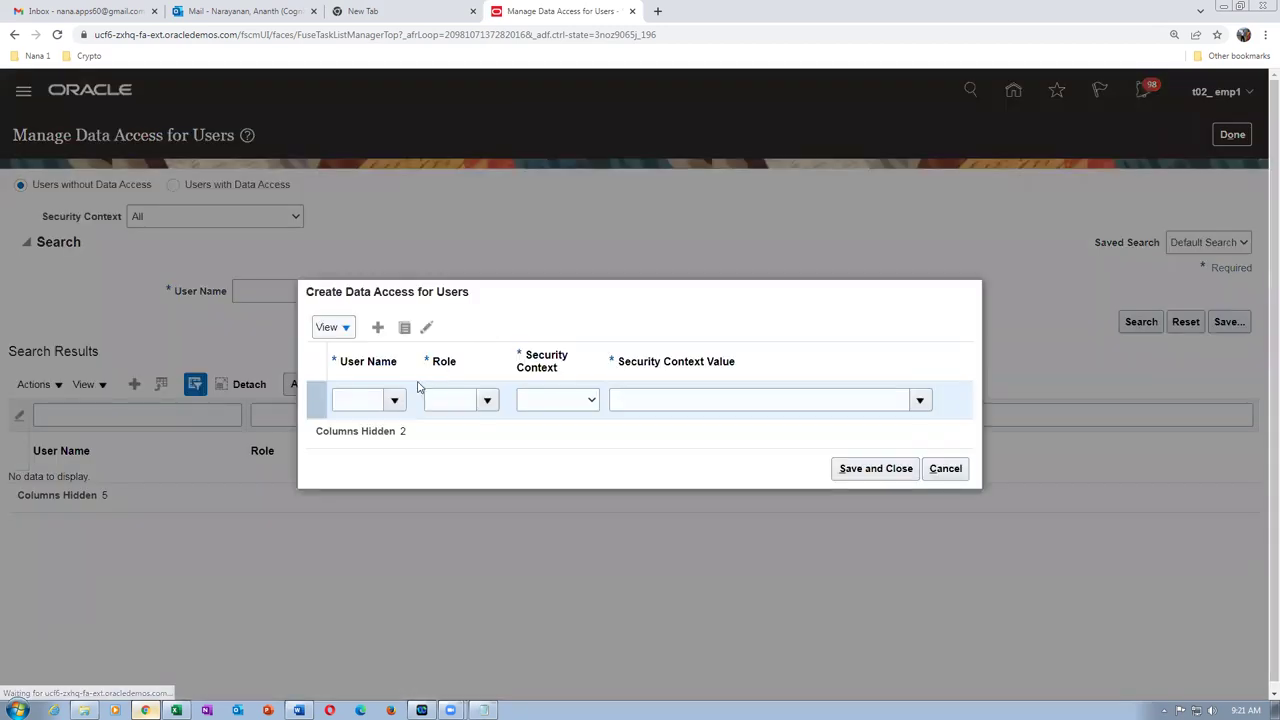
pyautogui.click(362, 399)
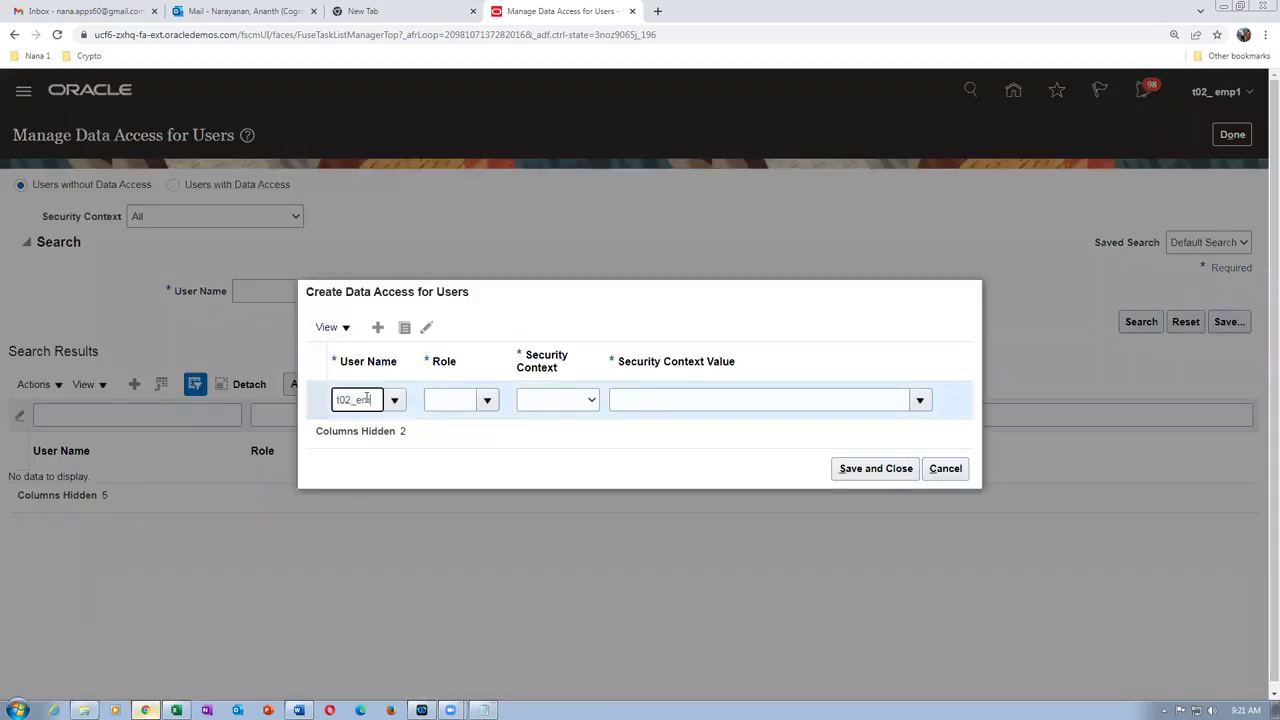
pyautogui.click(446, 400)
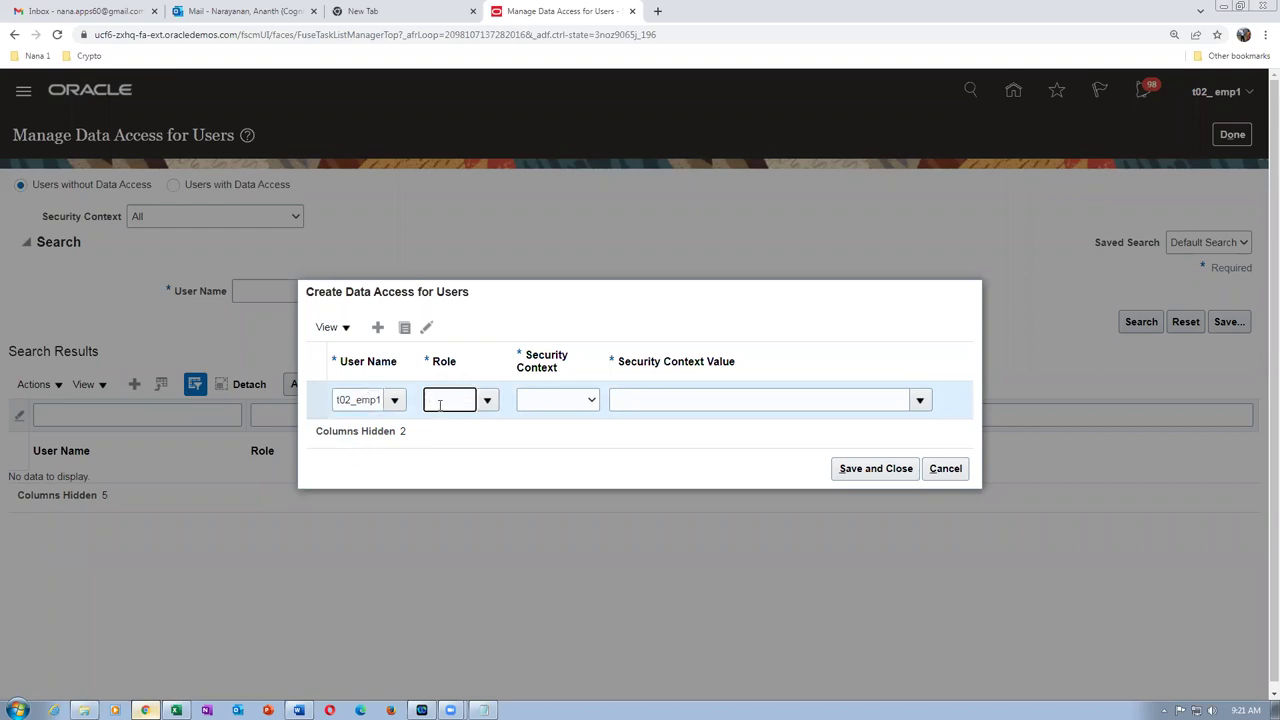
pyautogui.click(538, 437)
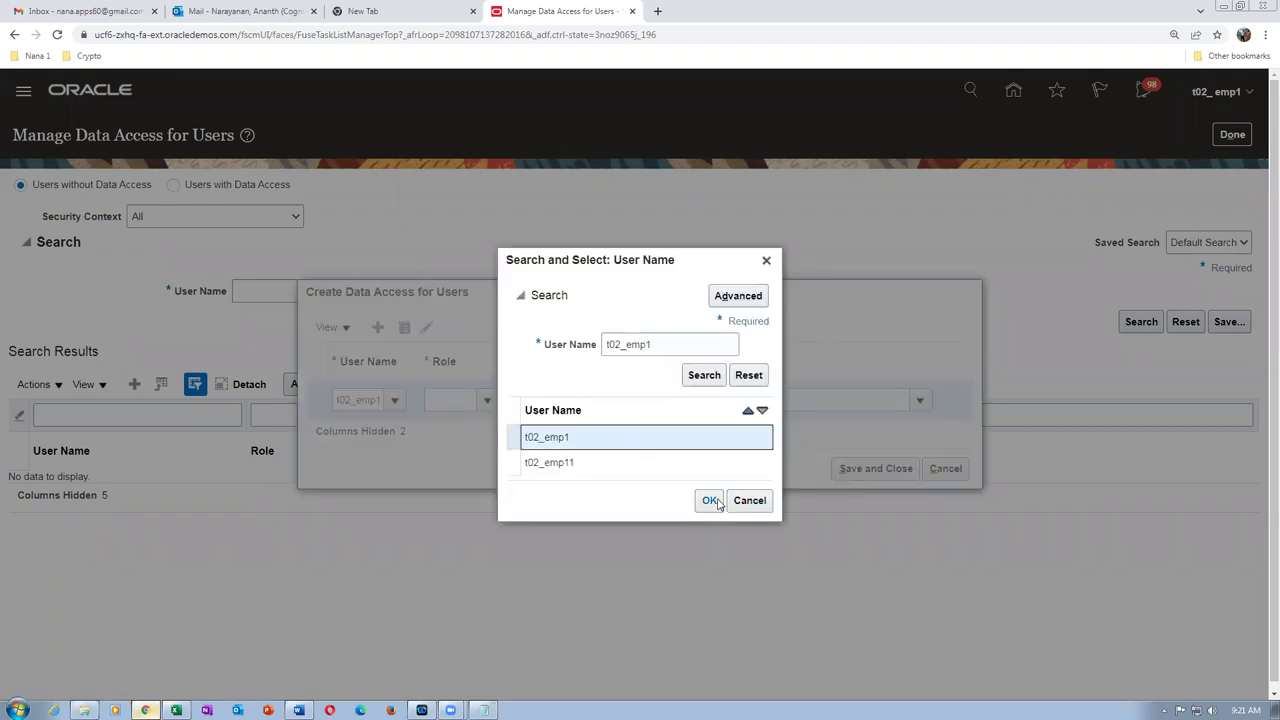
pyautogui.click(709, 500)
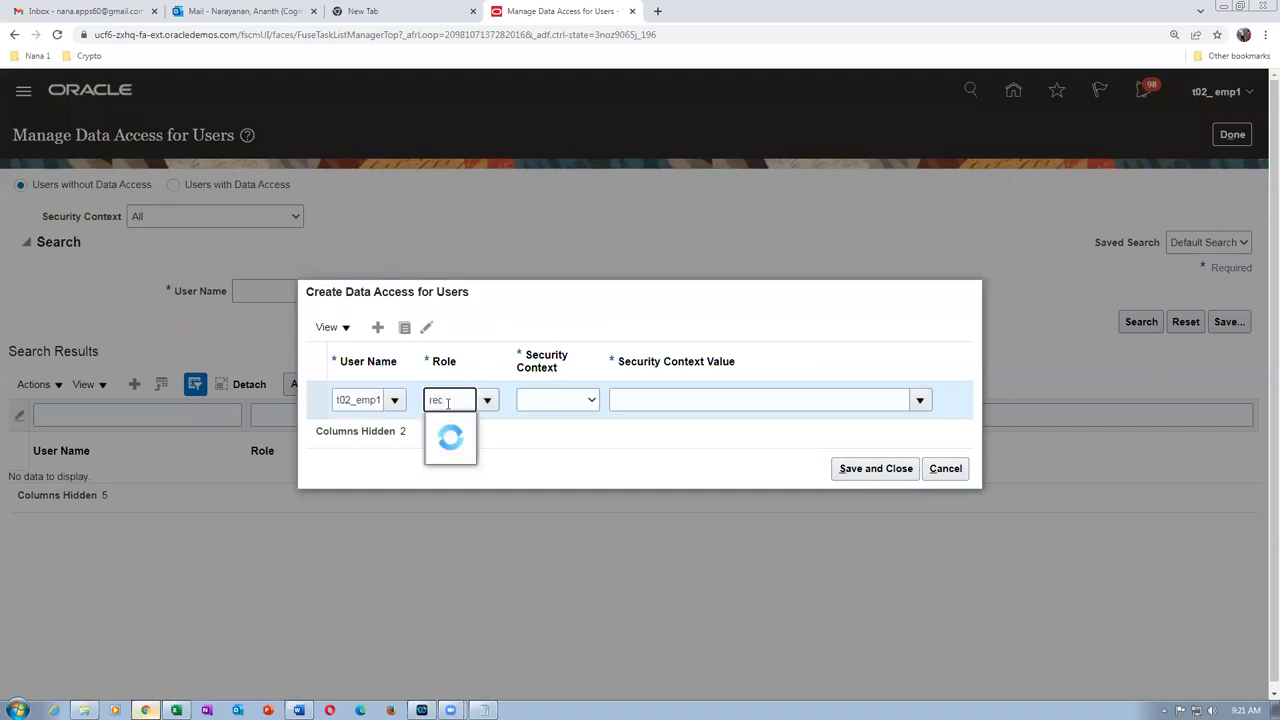
# - Give the t02_emp1 entry the Receiving Agent role with security context Inventory organization and value T021, and save it
pyautogui.click(463, 427)
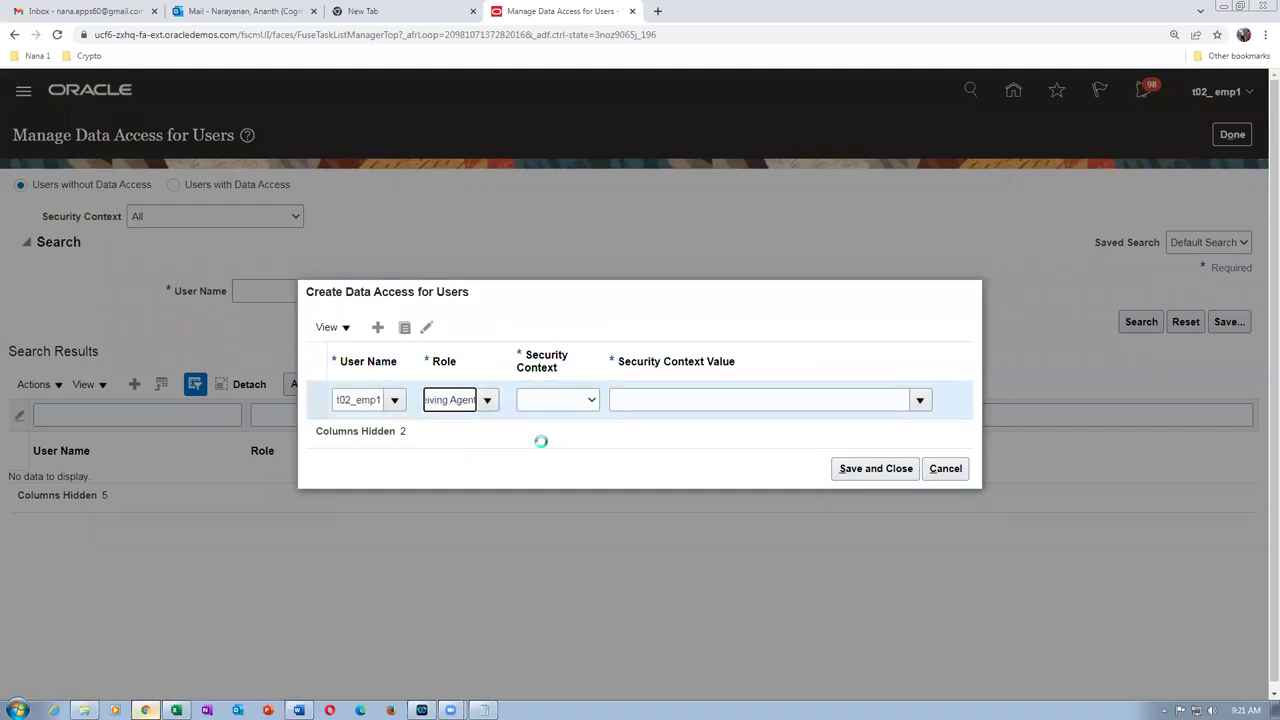
pyautogui.click(553, 401)
pyautogui.click(565, 430)
pyautogui.click(614, 399)
pyautogui.write('T021')
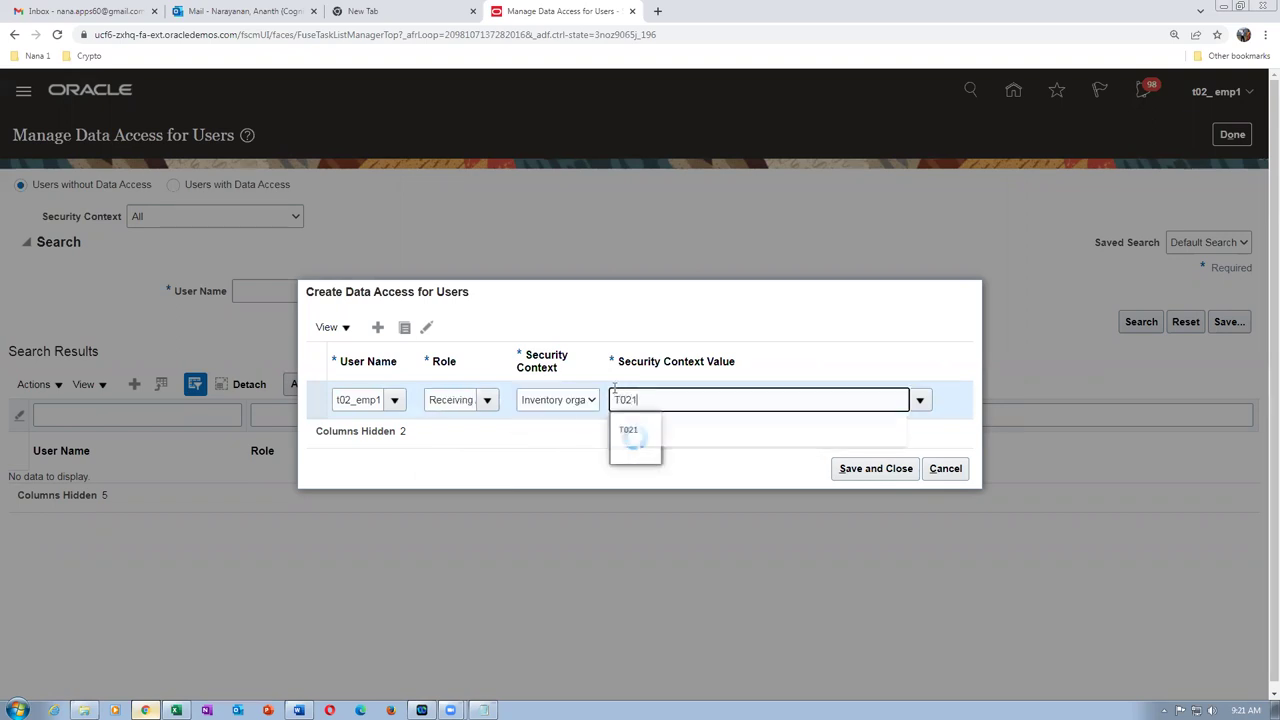
pyautogui.press('Tab')
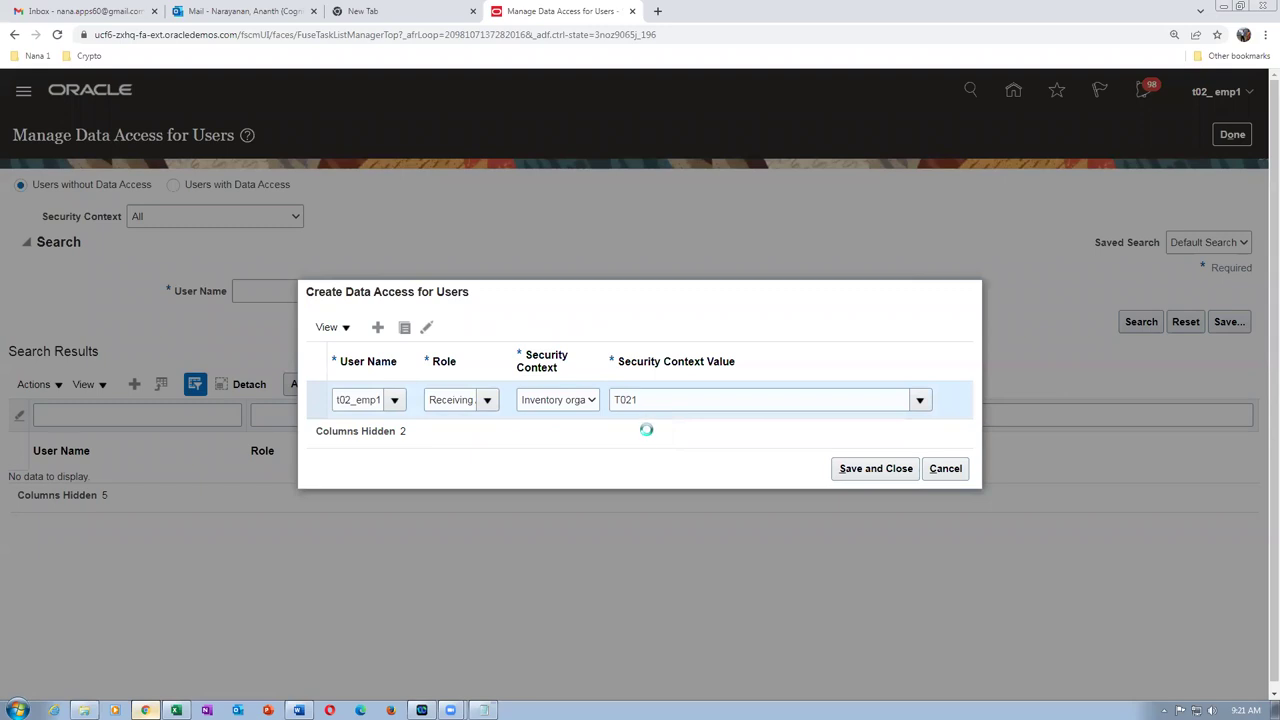
pyautogui.click(868, 470)
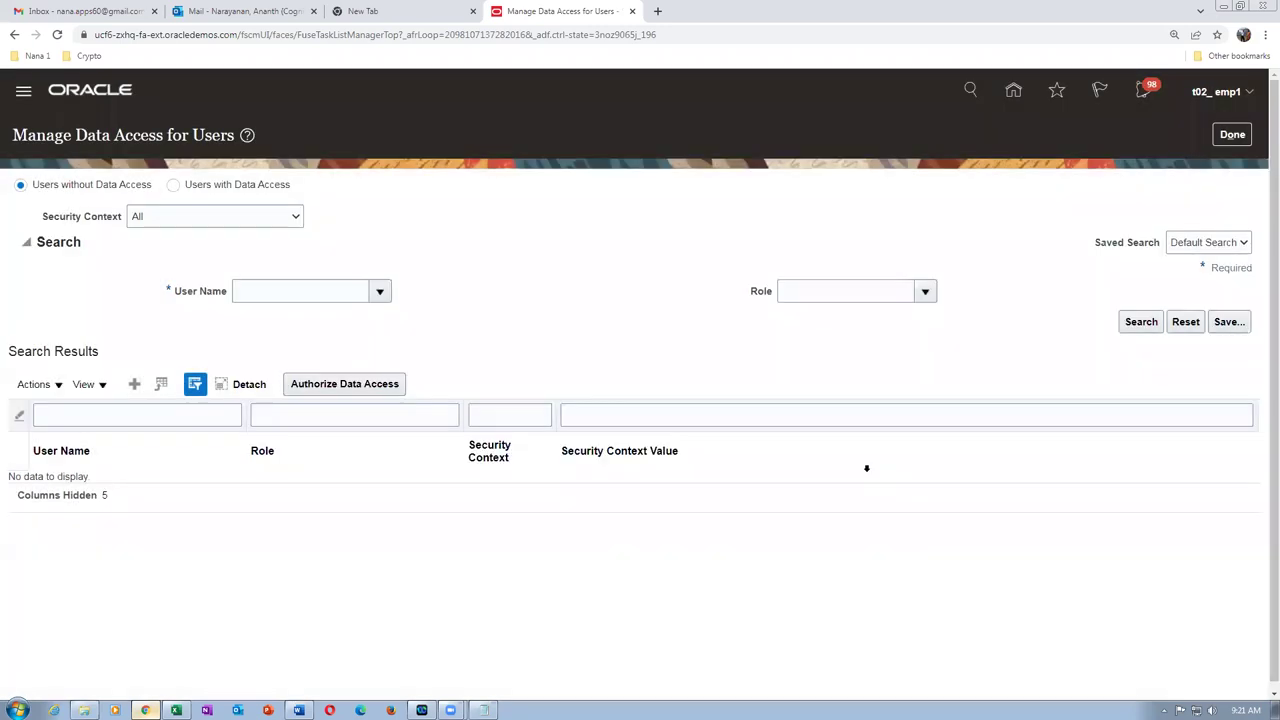
# - Create another data access entry and select t02_emp1 as its user
pyautogui.click(134, 384)
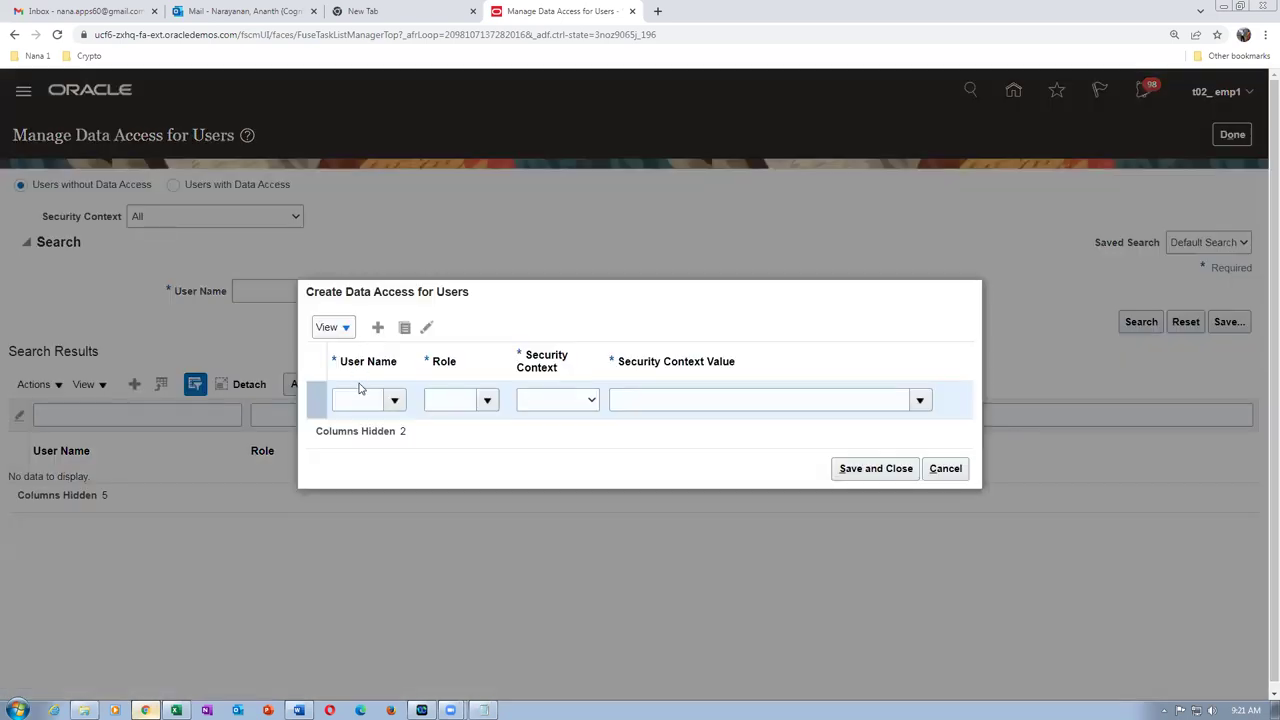
pyautogui.click(346, 401)
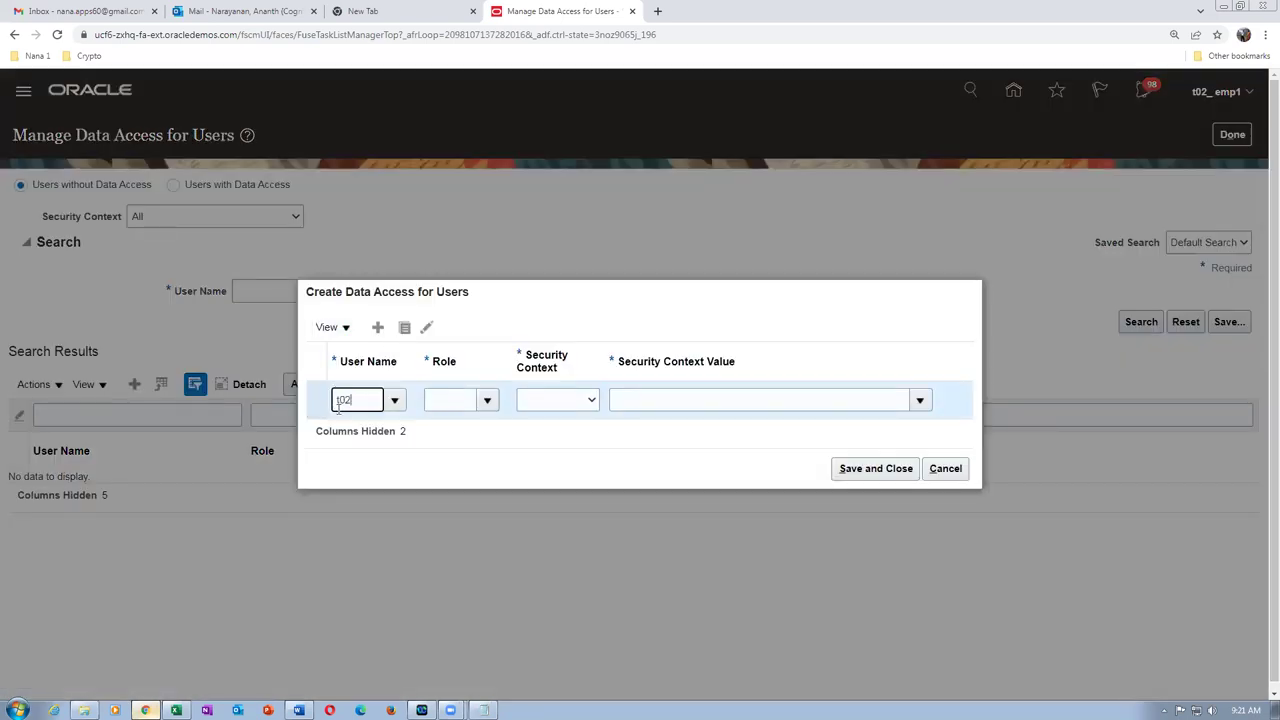
pyautogui.write('t02_emp1')
pyautogui.press('Tab')
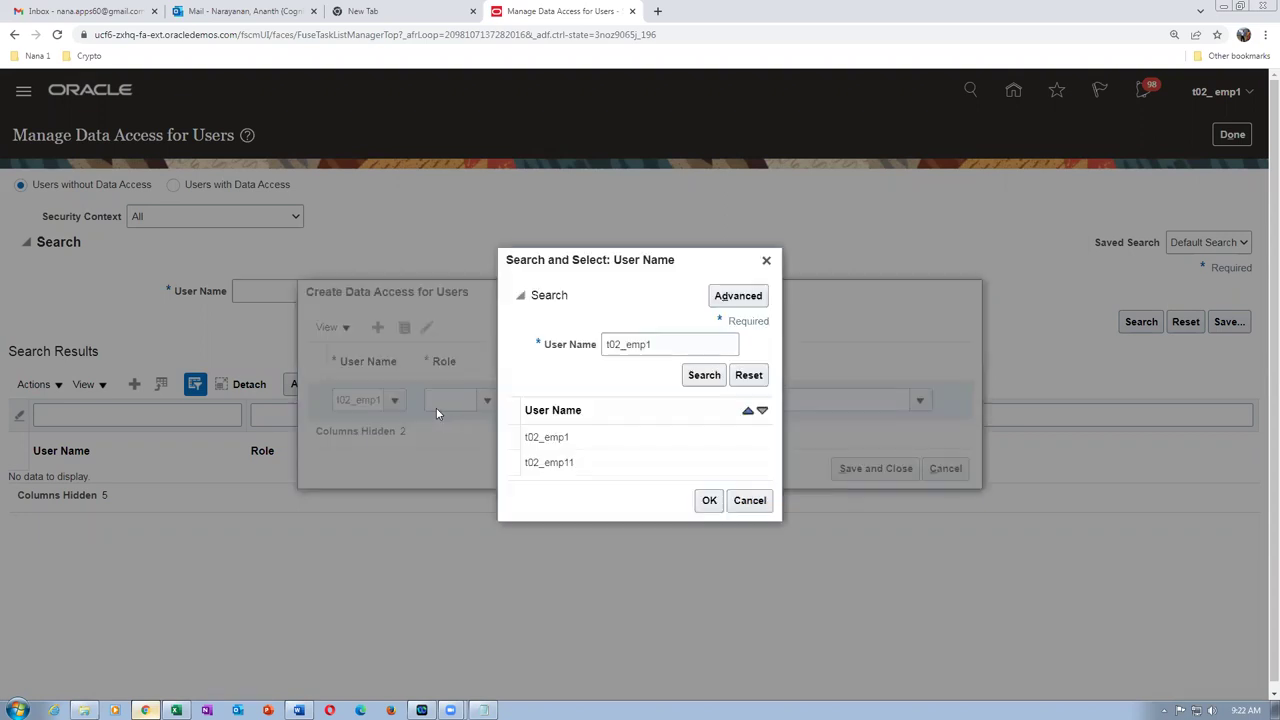
pyautogui.click(531, 446)
pyautogui.click(709, 500)
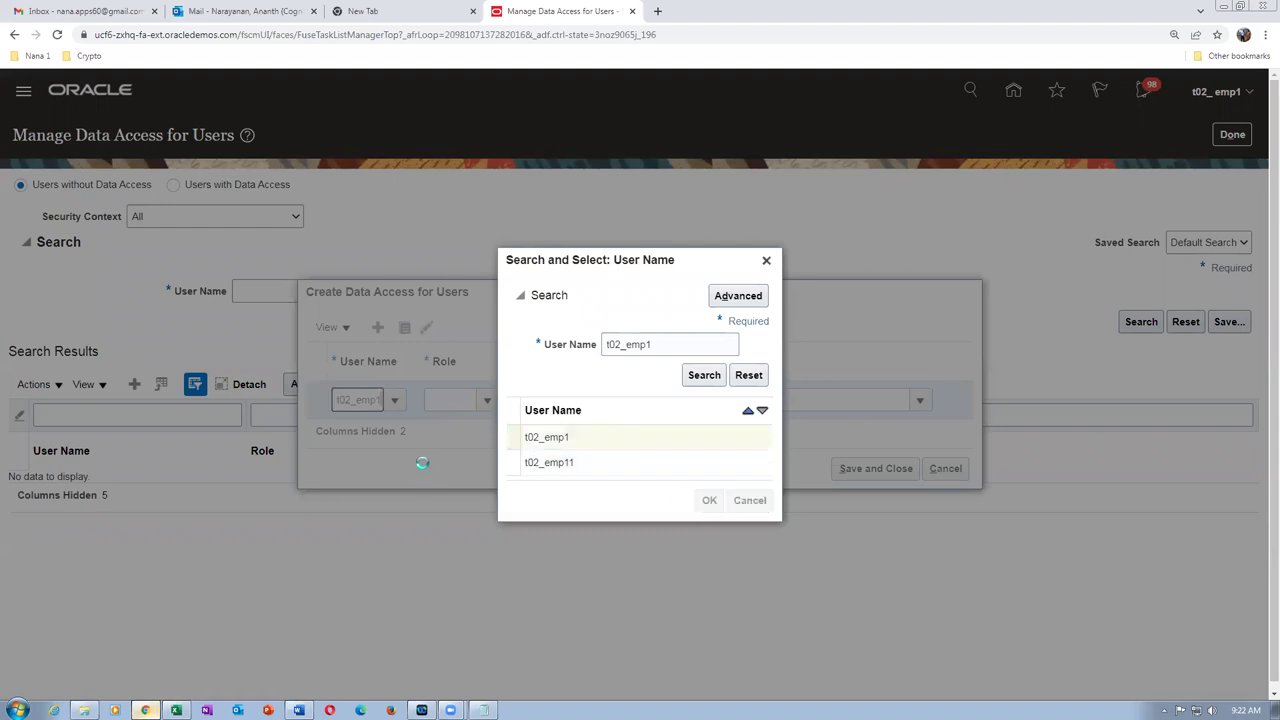
# - Give the t02_emp1 entry the Warehouse Manager role with security context Inventory organization and value T021, and save it
pyautogui.click(445, 402)
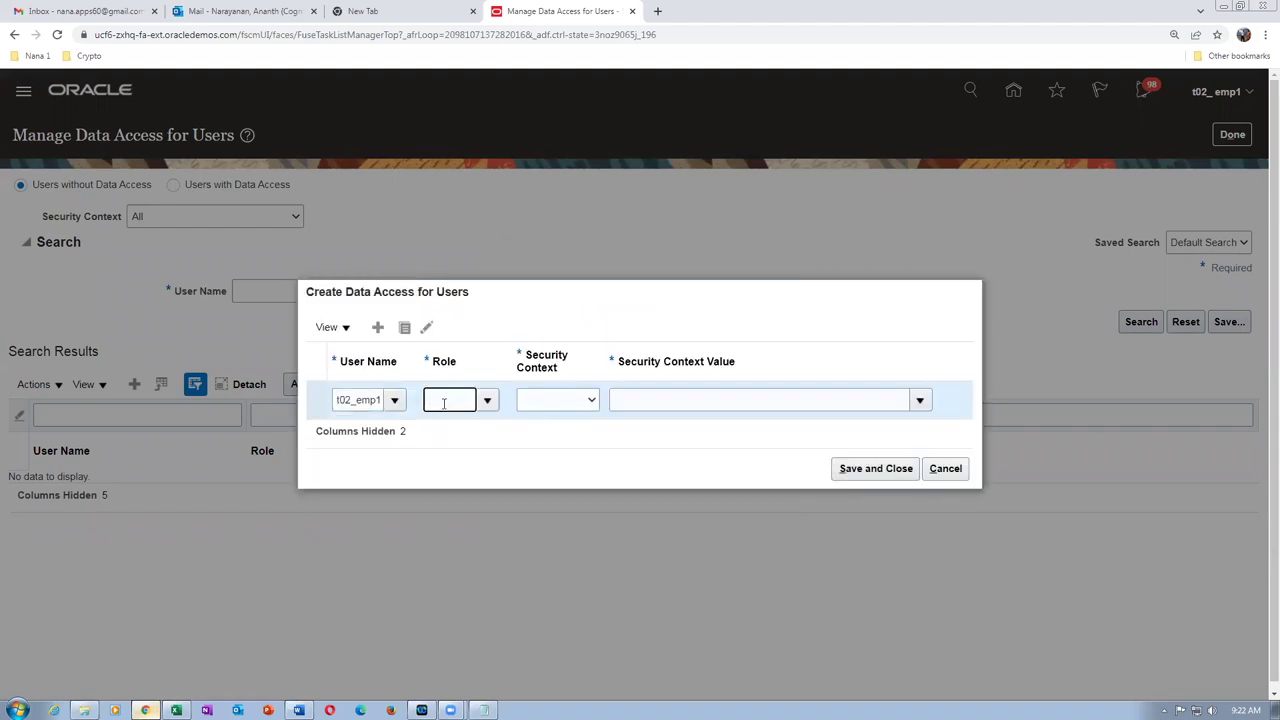
pyautogui.write('ware')
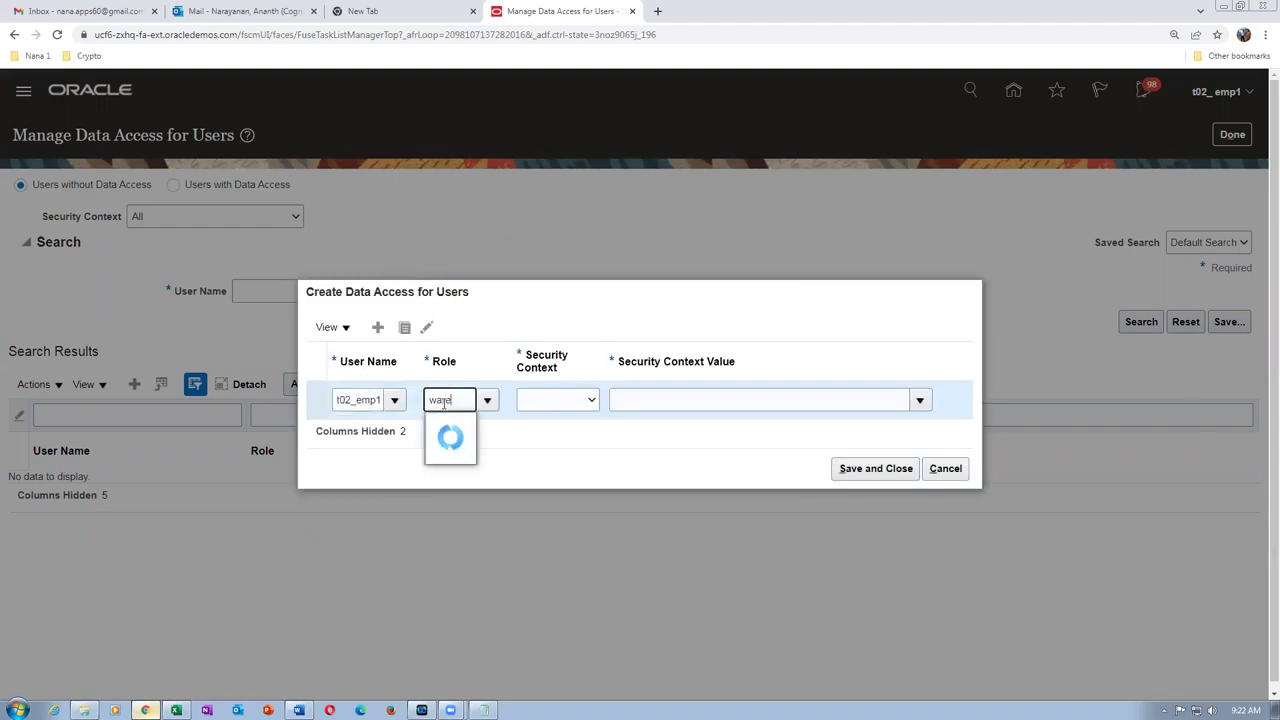
pyautogui.click(512, 423)
pyautogui.click(562, 401)
pyautogui.click(560, 431)
pyautogui.click(625, 396)
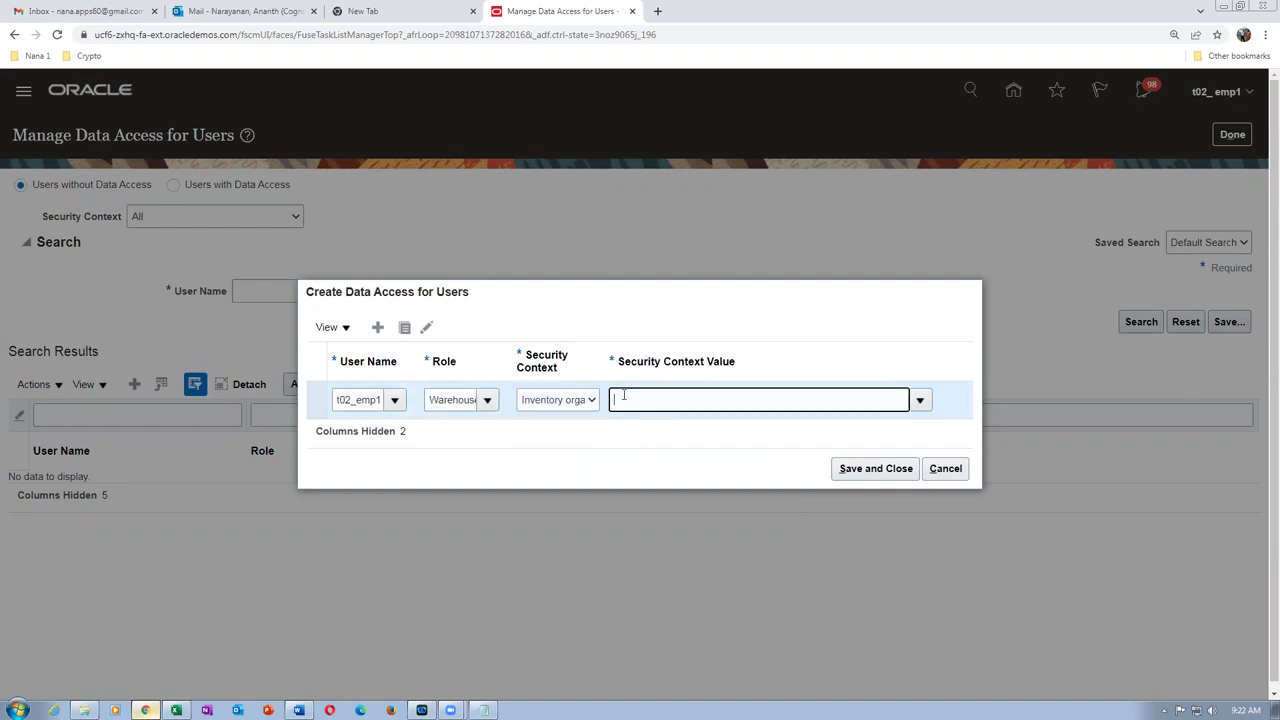
pyautogui.write('T021')
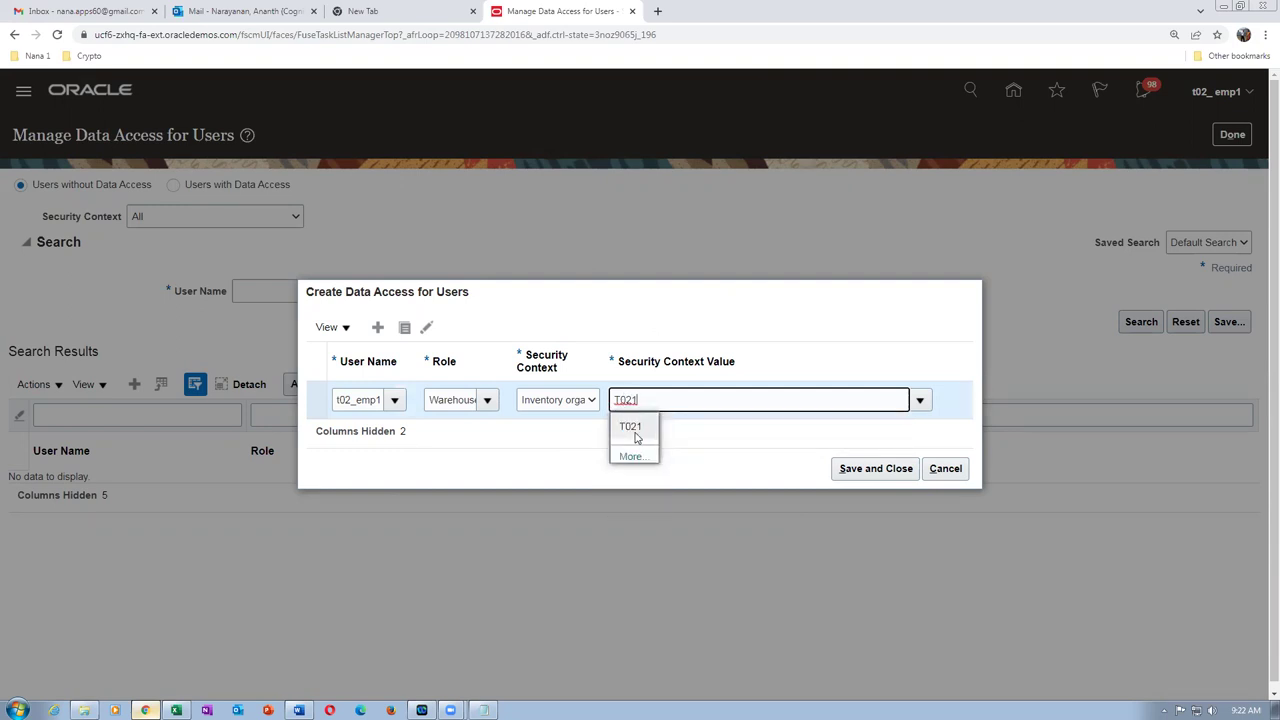
pyautogui.click(632, 430)
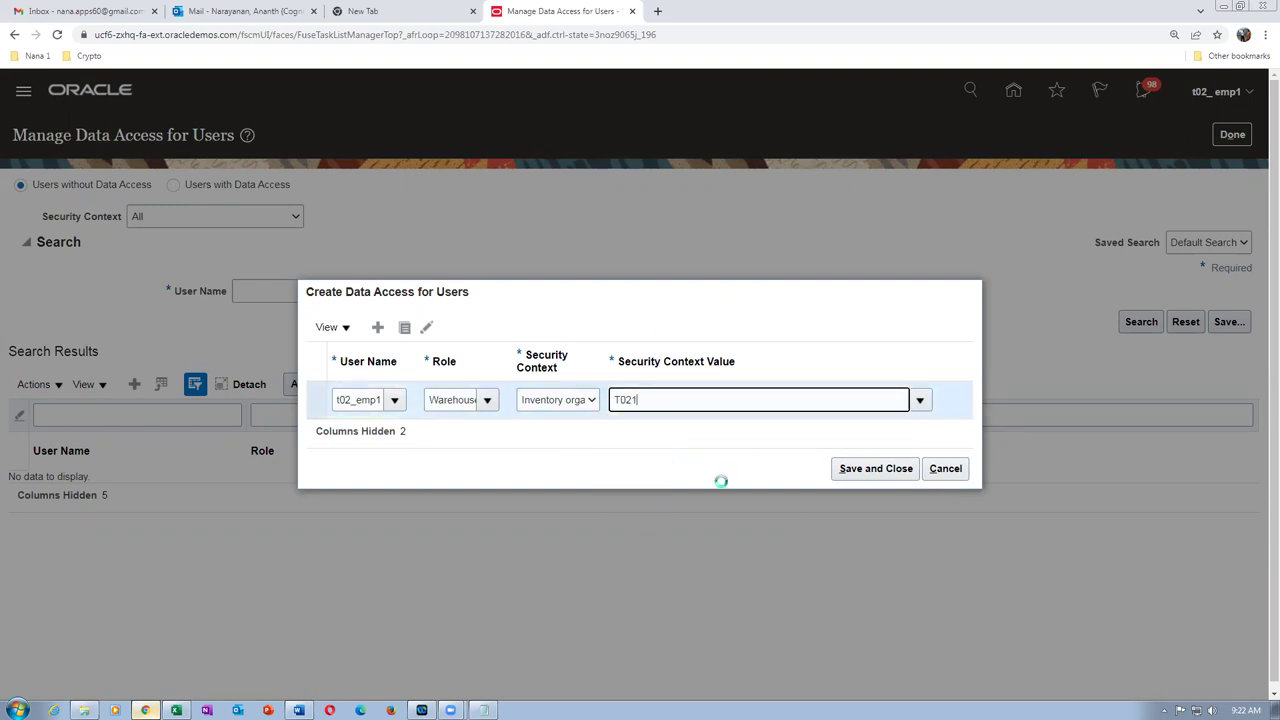
pyautogui.click(870, 470)
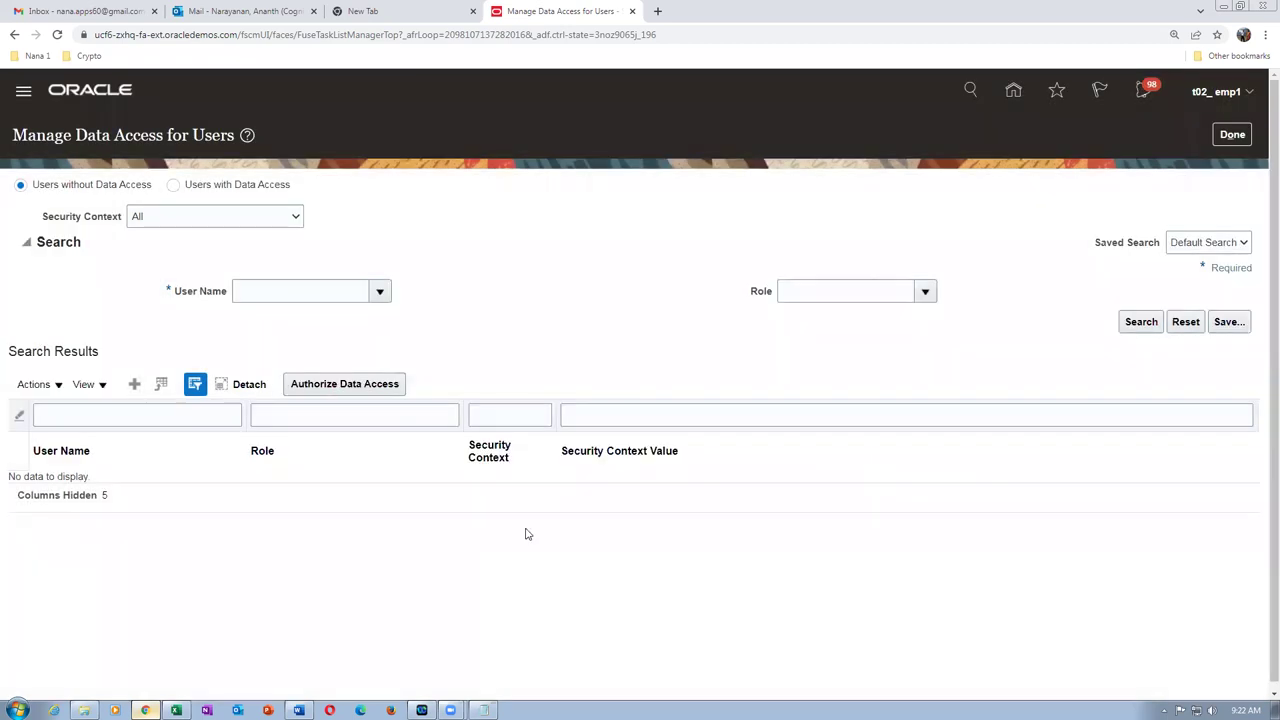
# - Create one more data access entry with t02_emp1 as its user
pyautogui.click(134, 384)
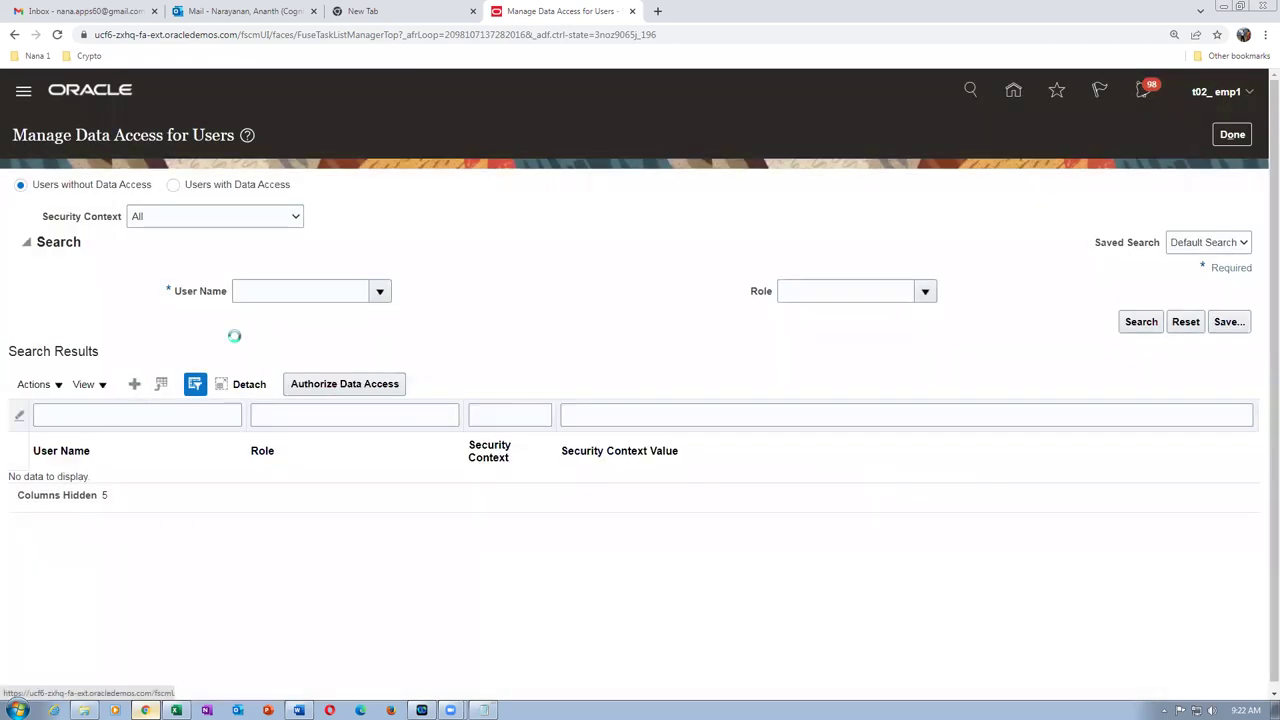
pyautogui.click(362, 401)
pyautogui.write('t02_e')
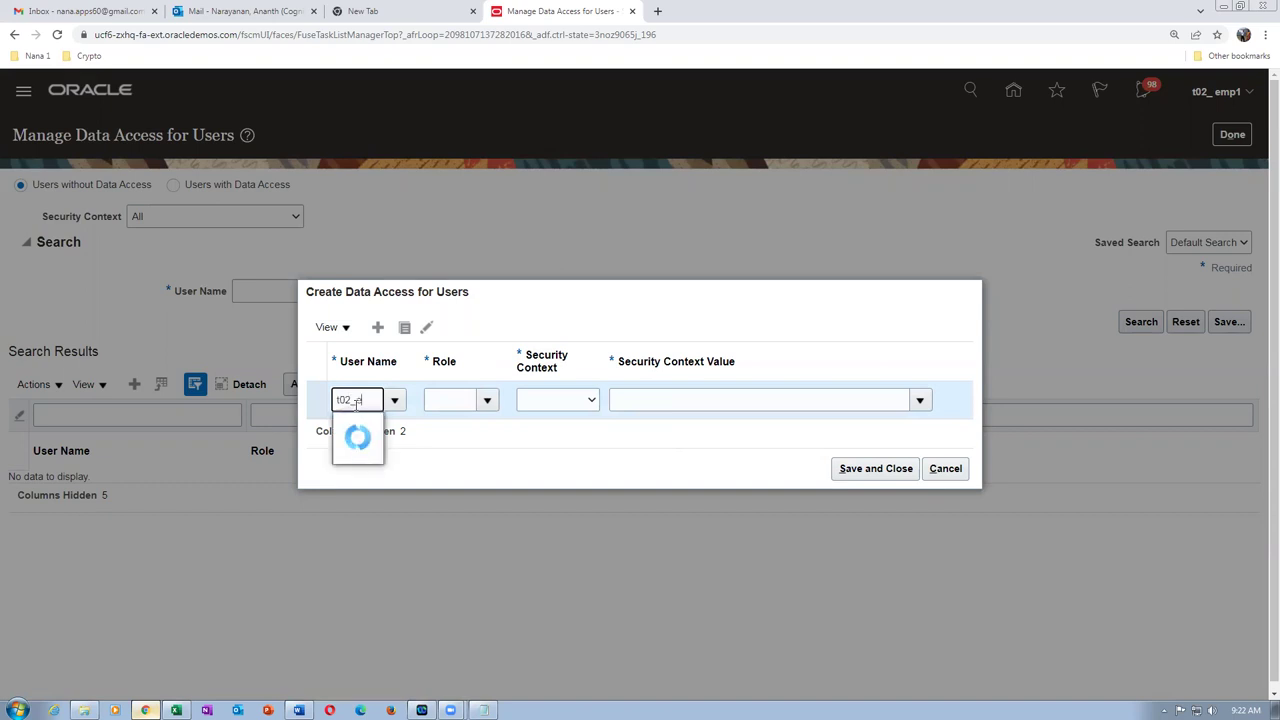
pyautogui.write('mp1')
pyautogui.press('Tab')
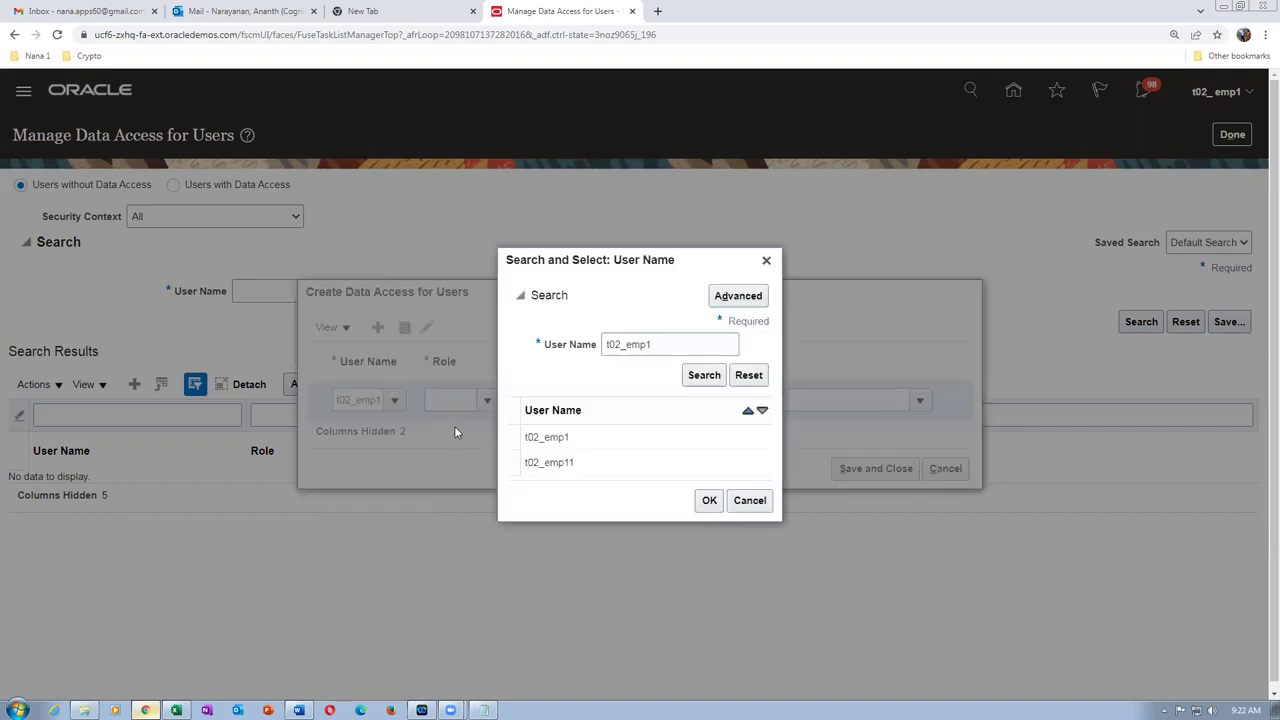
pyautogui.click(650, 440)
pyautogui.click(709, 500)
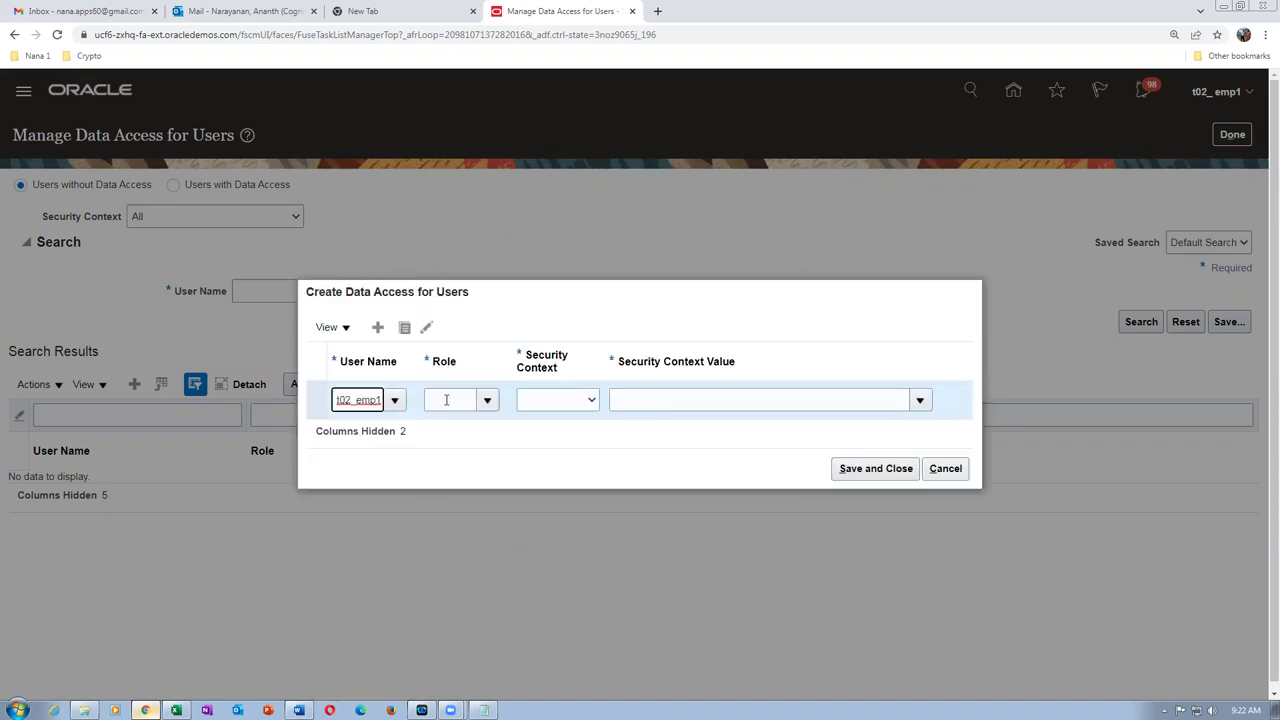
# - Give the t02_emp1 entry the Inventory Manager role with security context Inventory organization and value T021, and save it
pyautogui.click(447, 400)
pyautogui.write('inv')
pyautogui.click(451, 423)
pyautogui.click(541, 405)
pyautogui.click(543, 406)
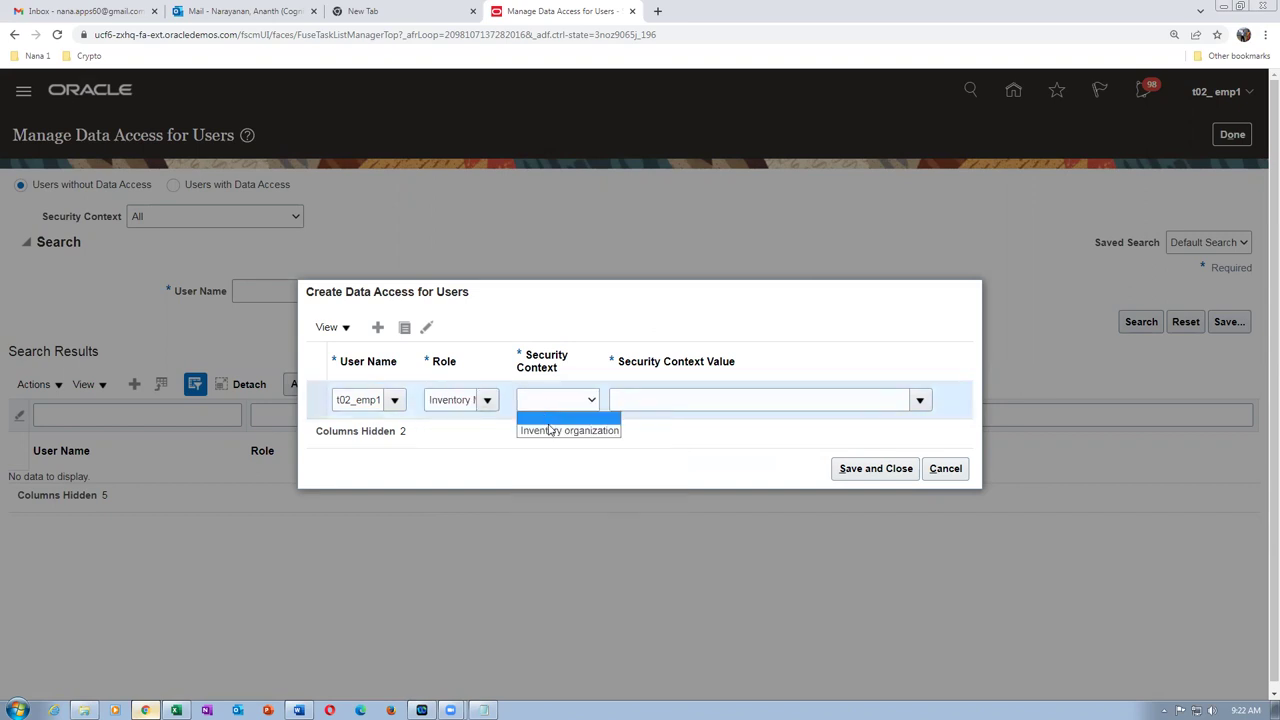
pyautogui.click(550, 430)
pyautogui.click(638, 392)
pyautogui.write('T021')
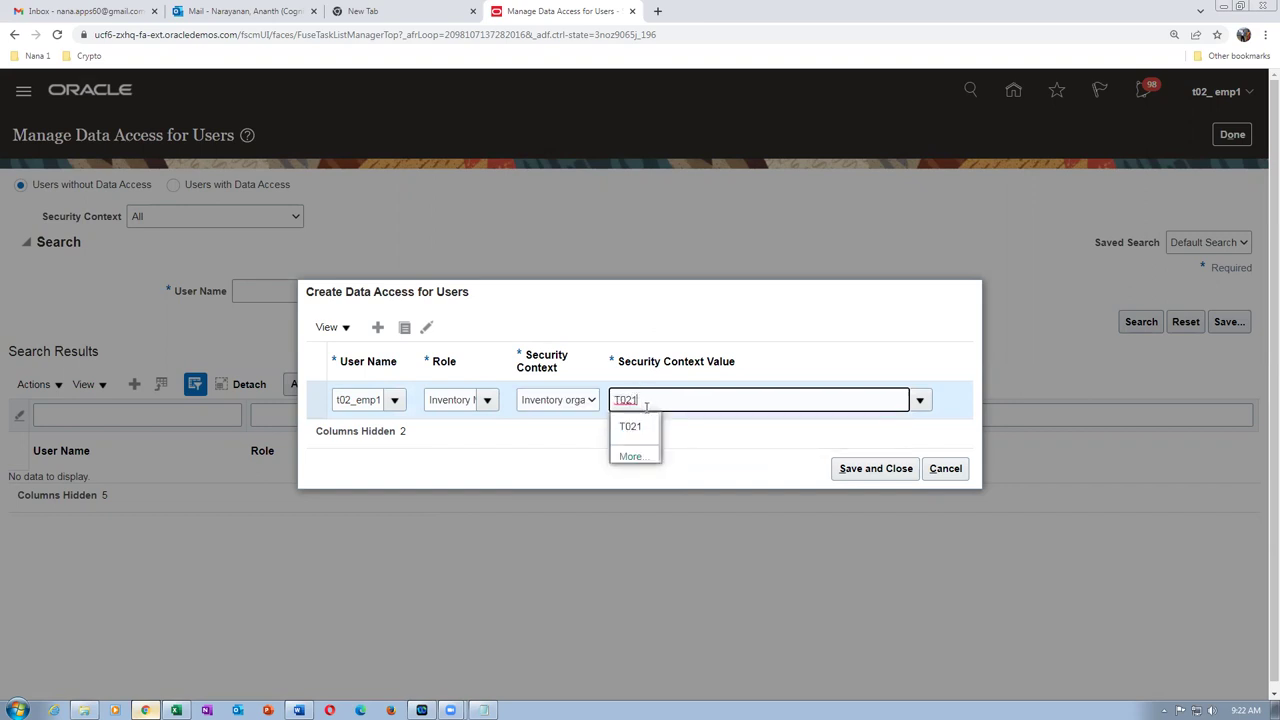
pyautogui.click(632, 427)
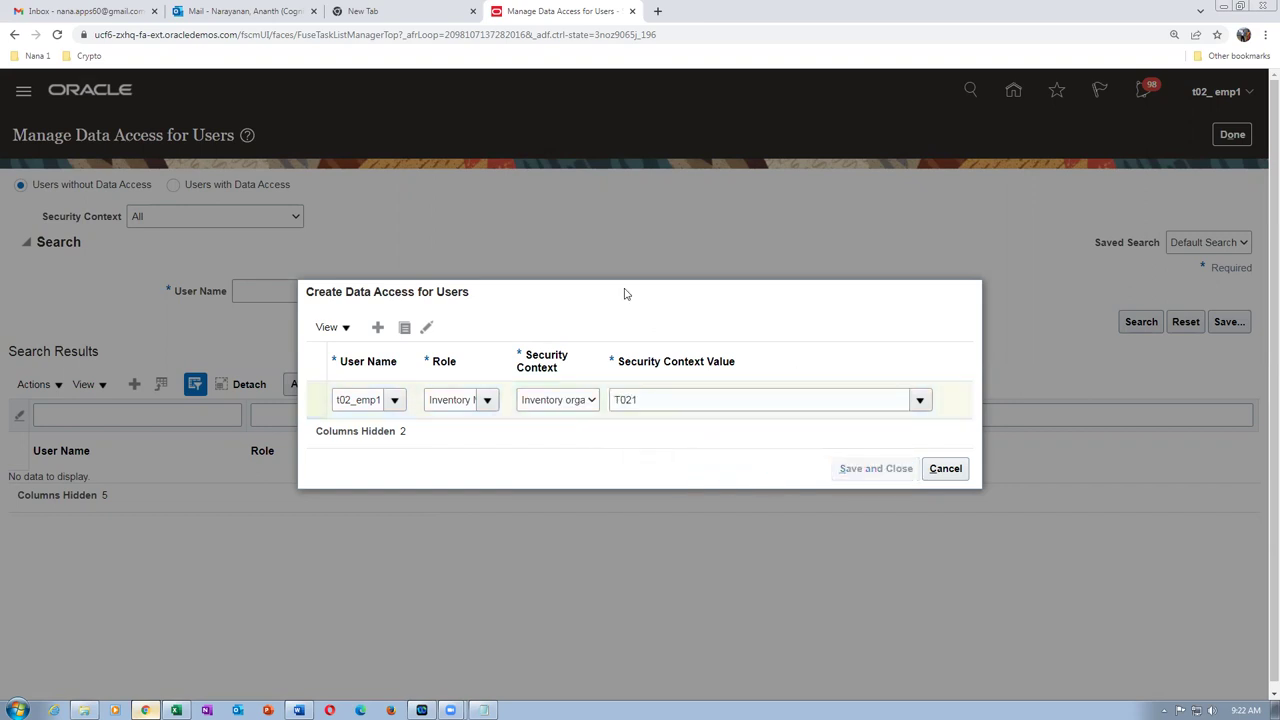
pyautogui.press('Escape')
# - Search the users with data access for t02_emp1 to check the assigned roles and organization
pyautogui.click(173, 187)
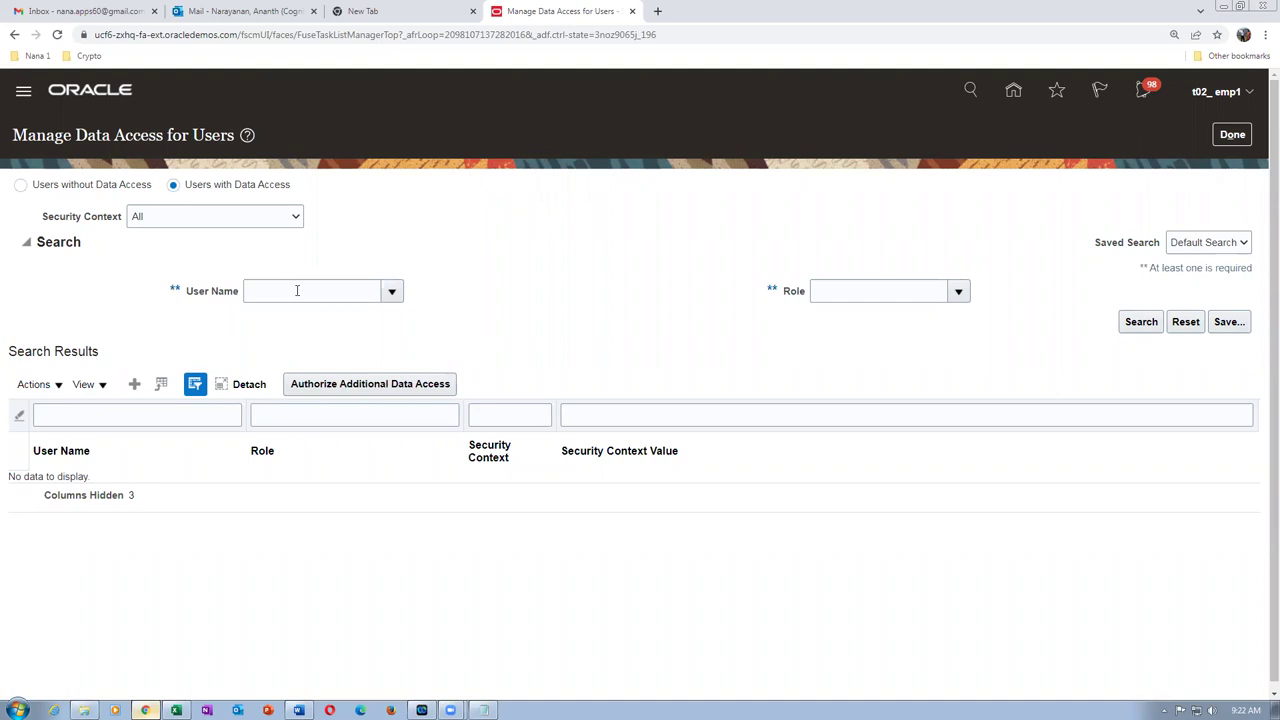
pyautogui.click(340, 287)
pyautogui.write('t')
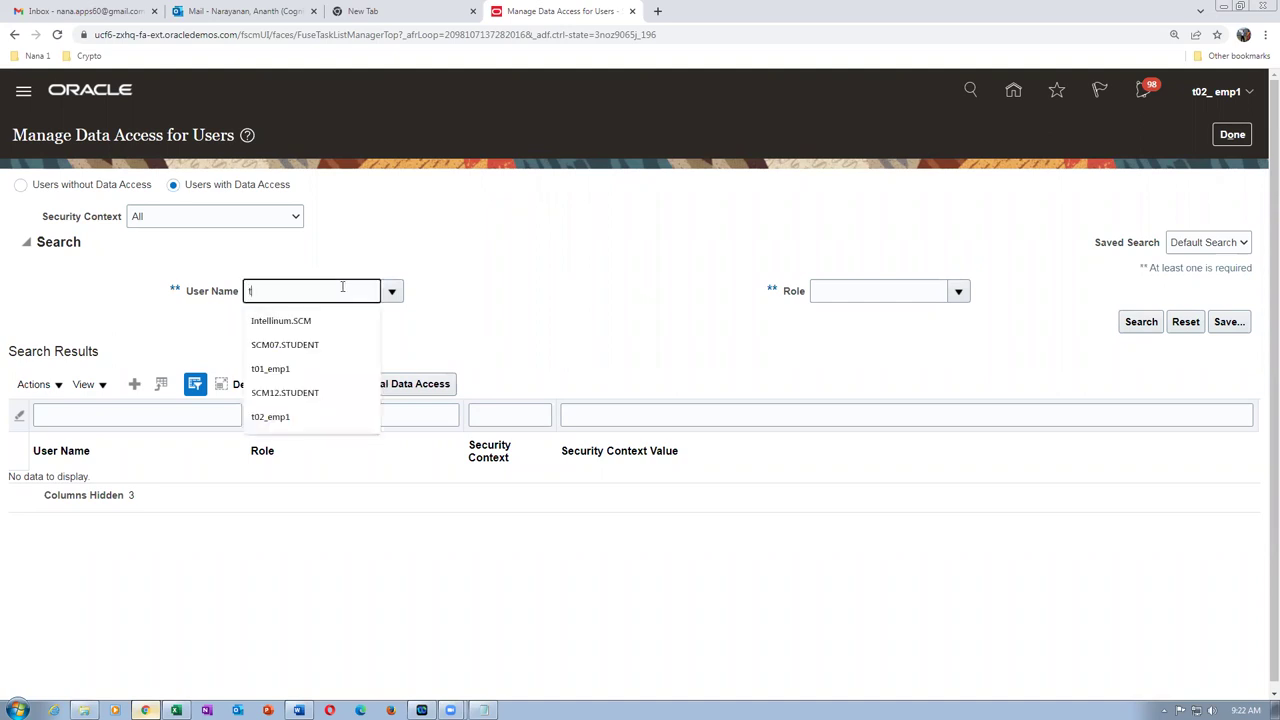
pyautogui.write('02_emp1')
pyautogui.press('Tab')
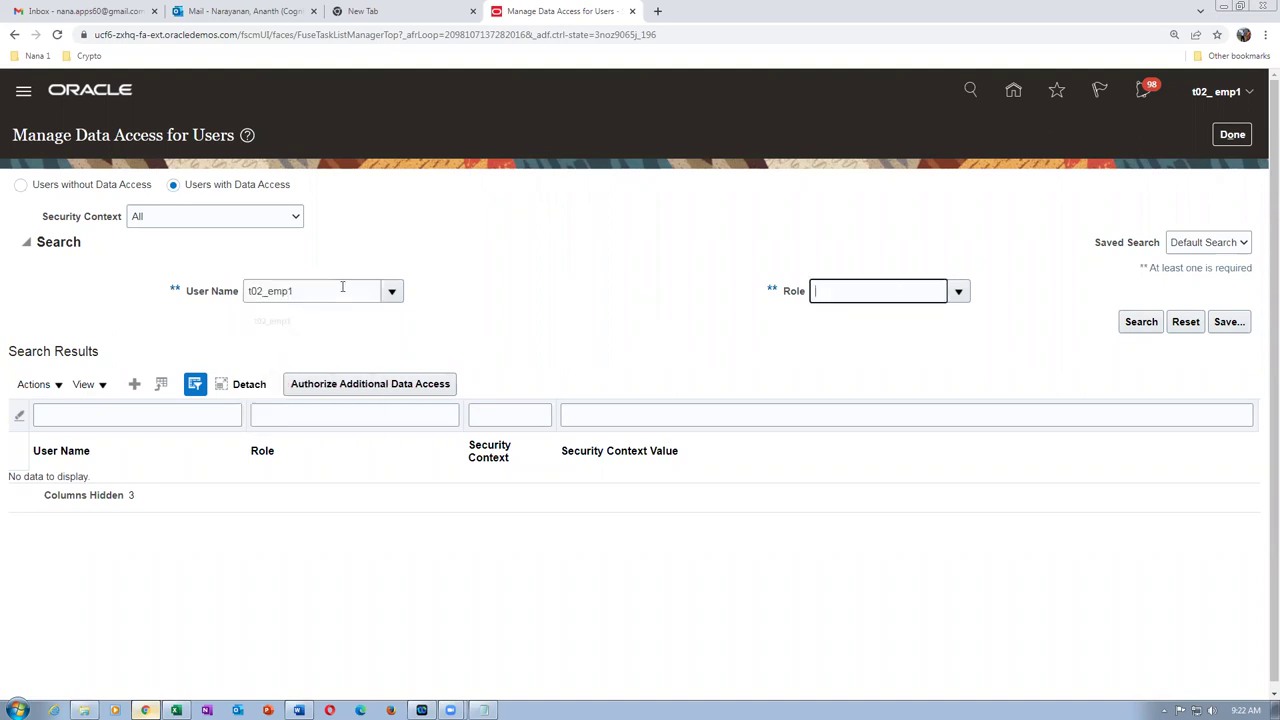
pyautogui.click(1140, 321)
pyautogui.click(603, 437)
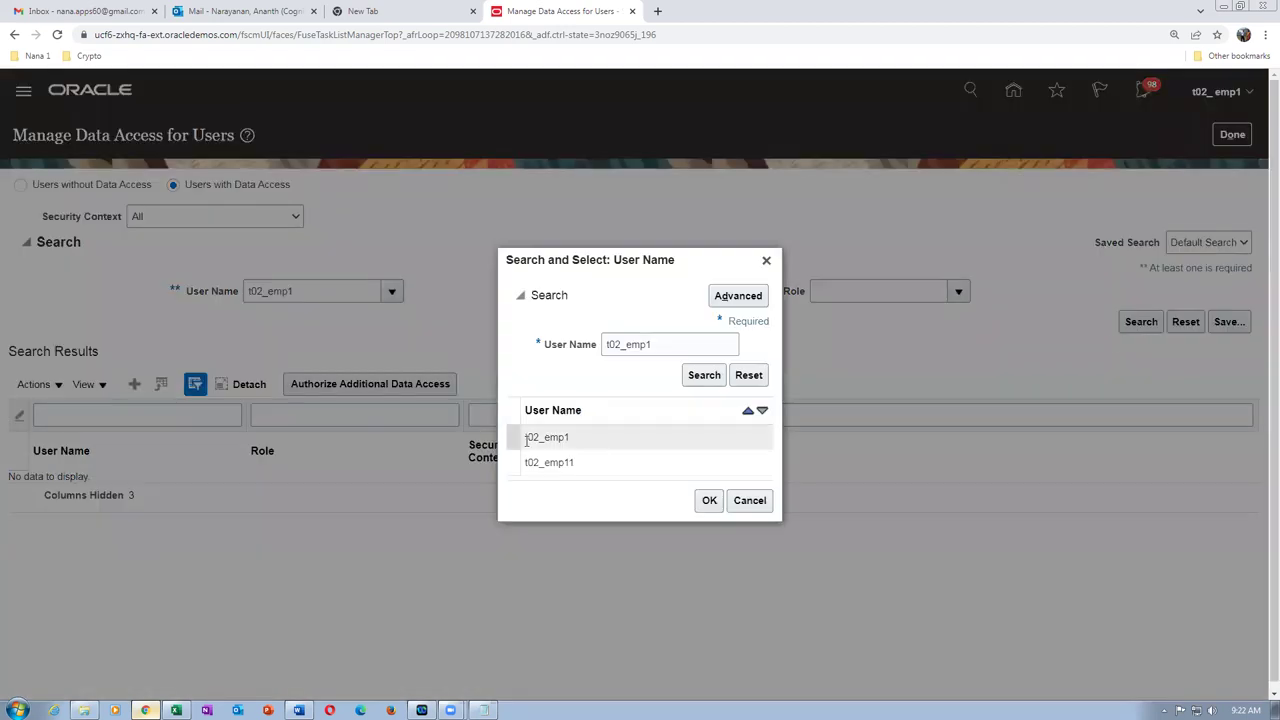
pyautogui.click(709, 500)
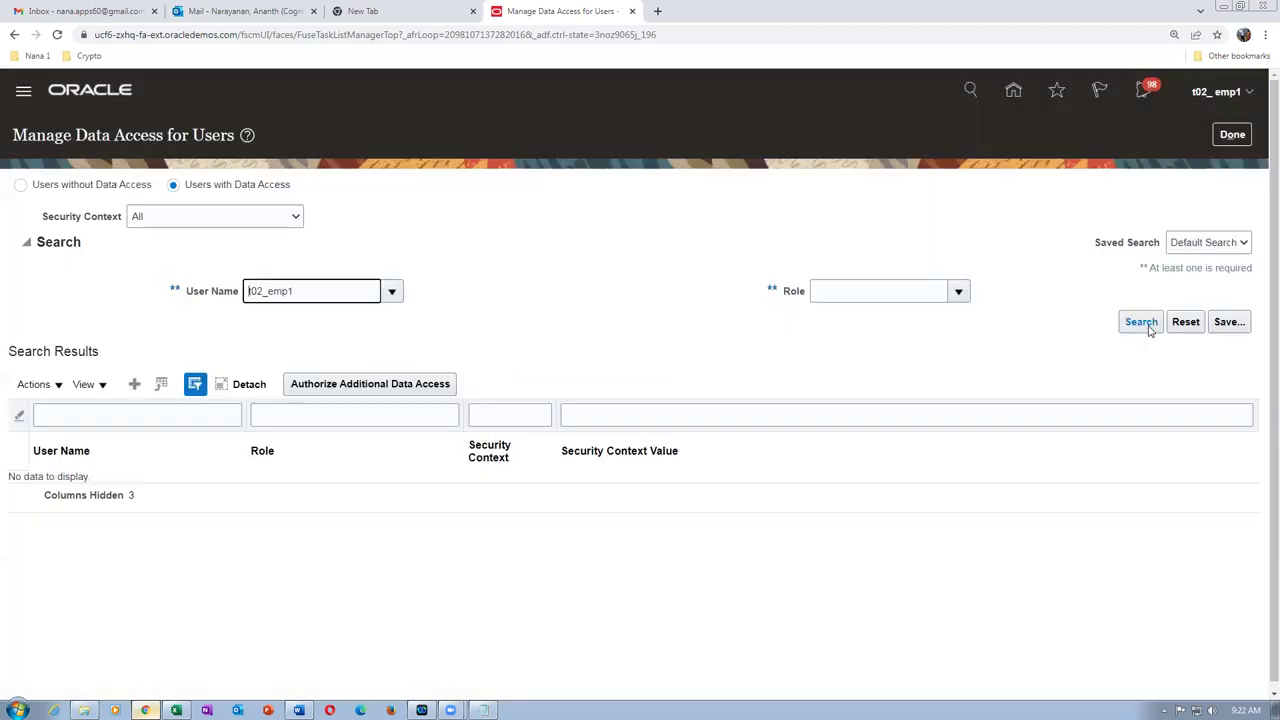
pyautogui.click(1141, 322)
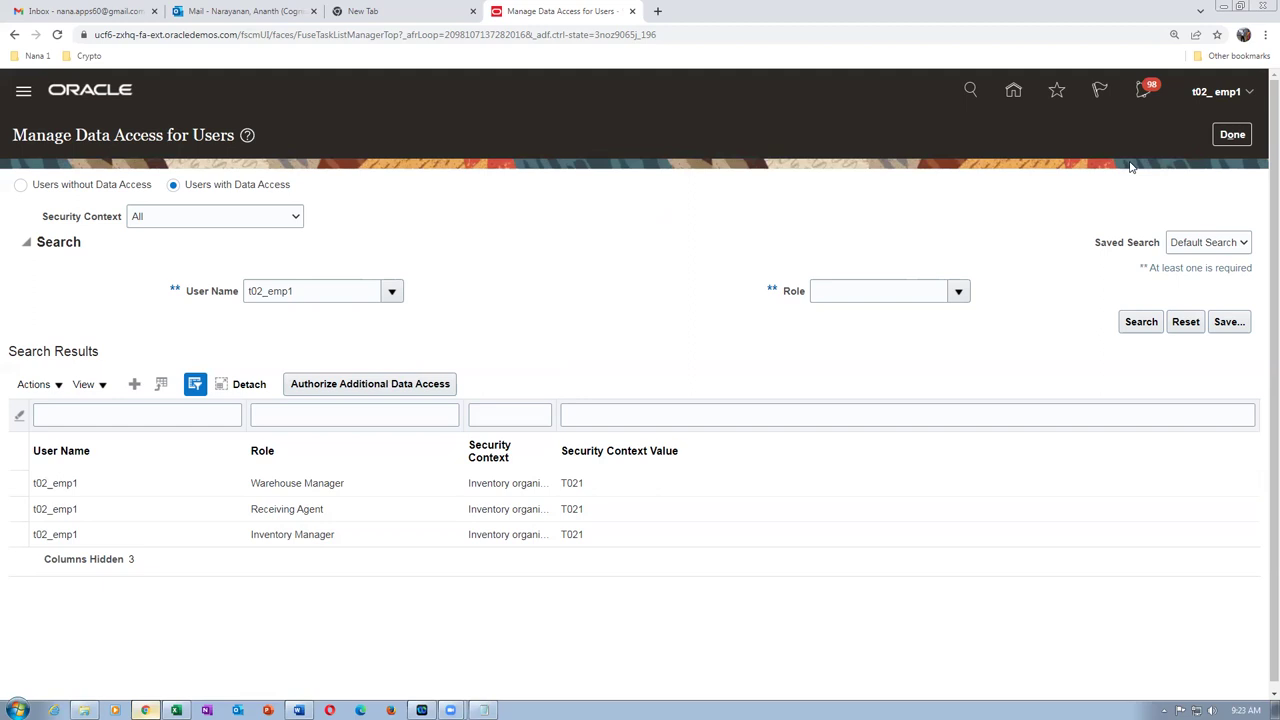
# - Close the data access and setup search pages and open Inventory Management under Supply Chain Execution
pyautogui.click(1232, 134)
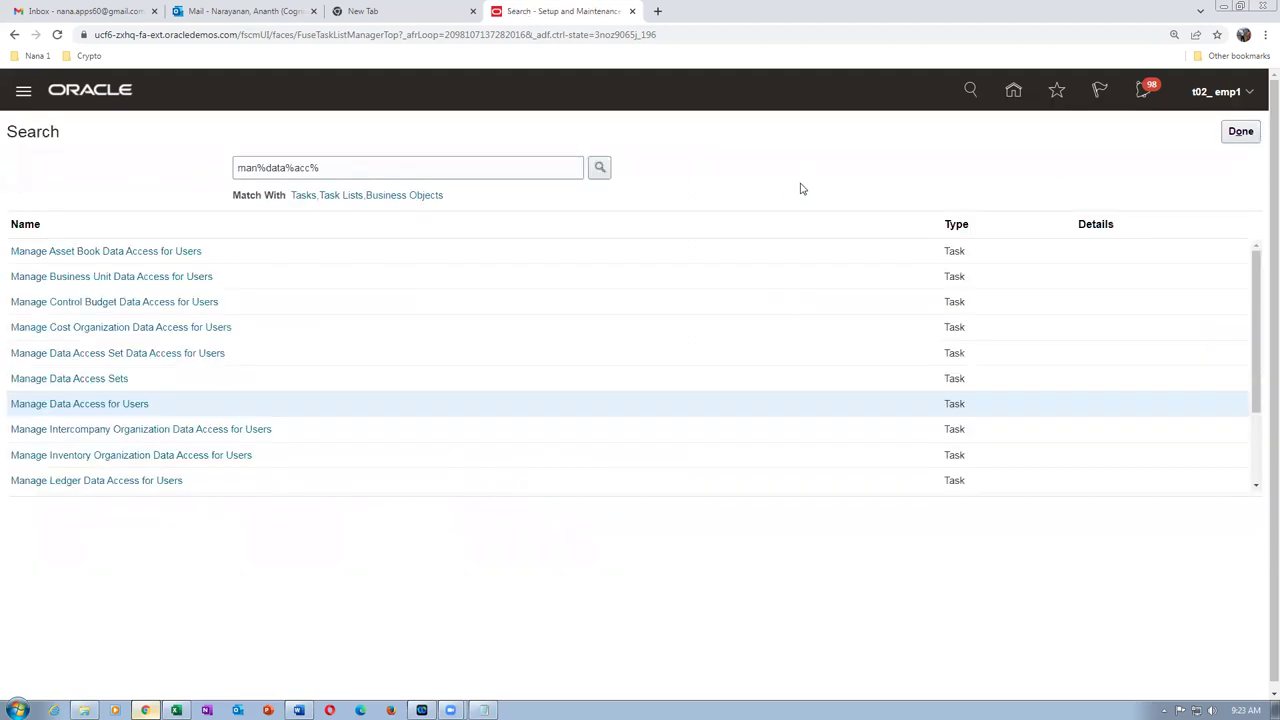
pyautogui.click(1243, 132)
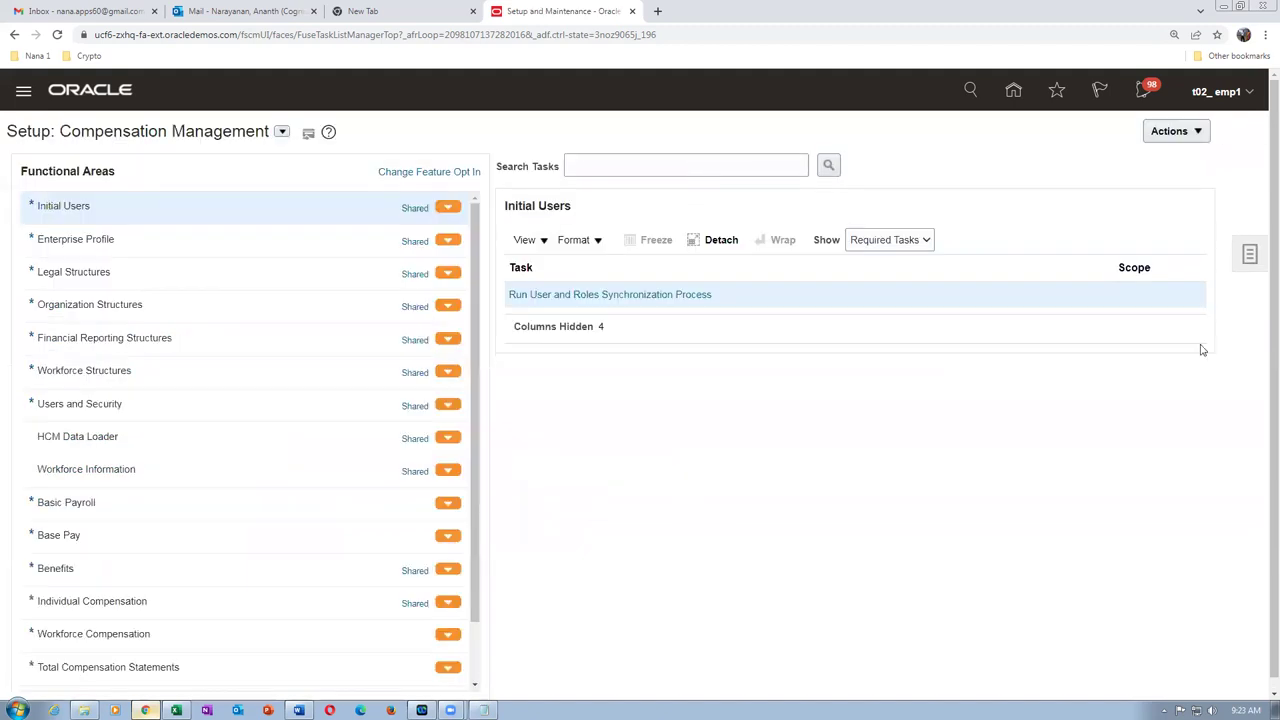
pyautogui.click(1012, 92)
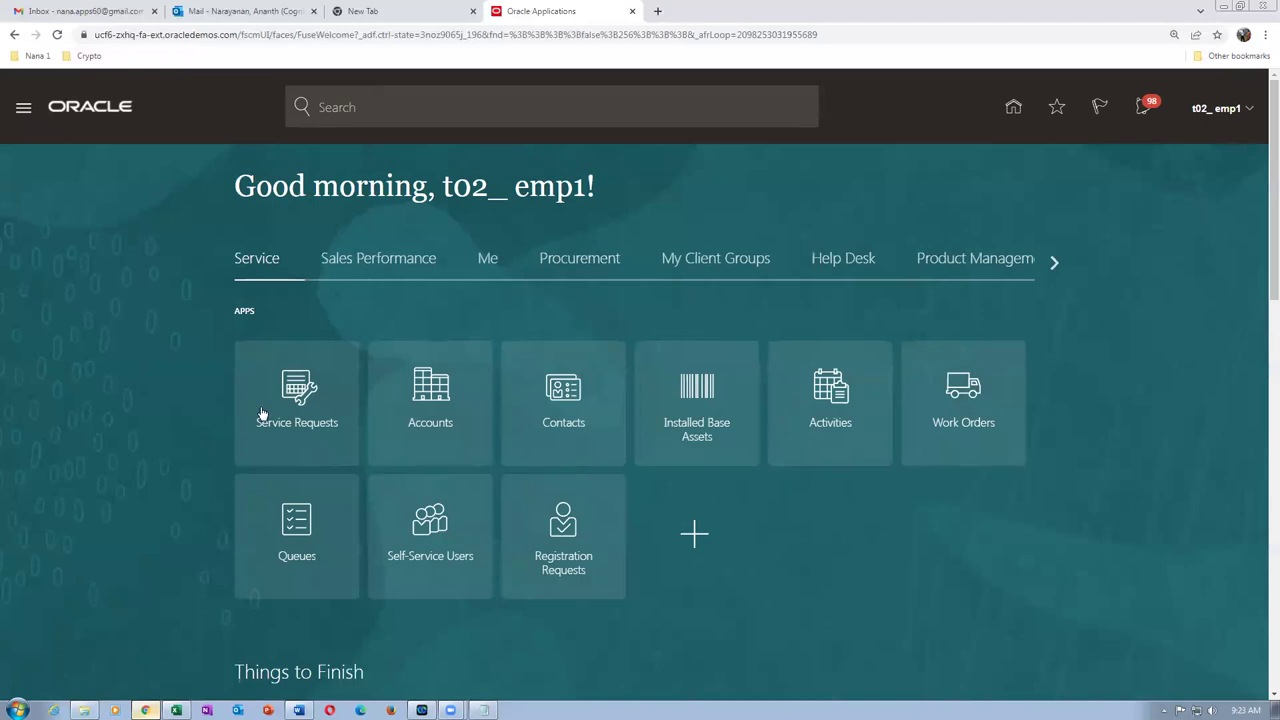
pyautogui.click(1051, 261)
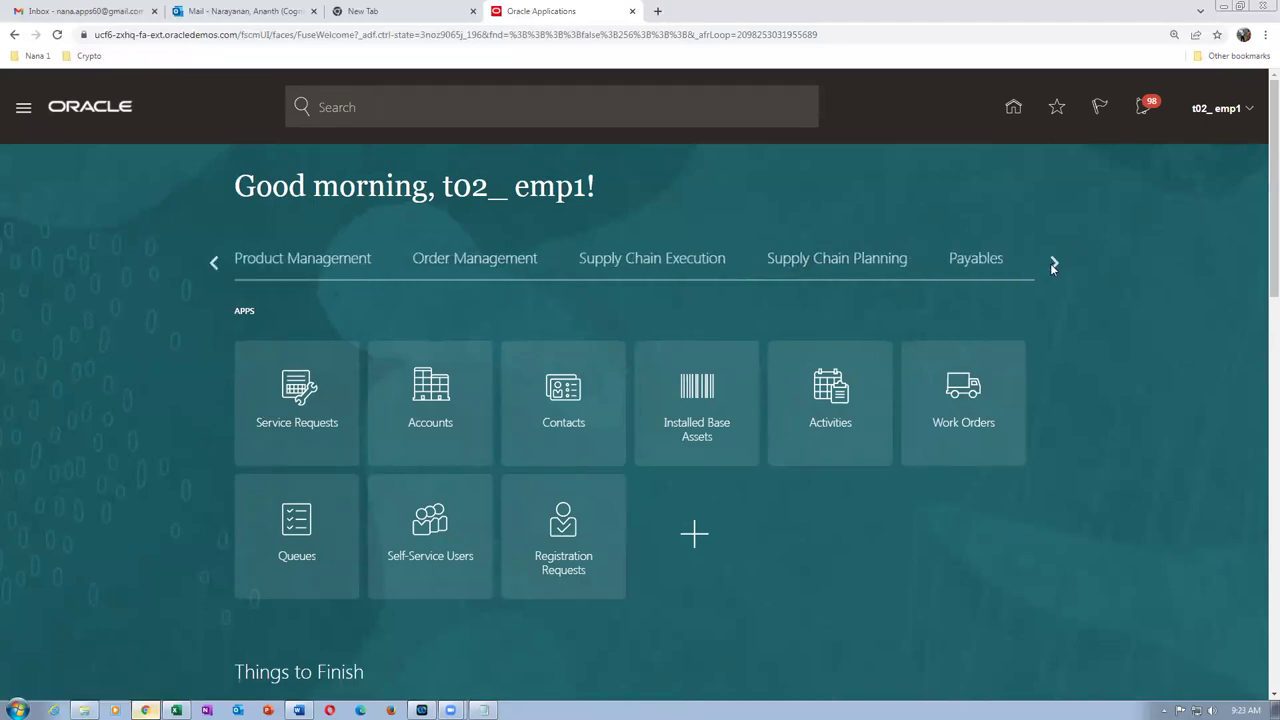
pyautogui.click(638, 268)
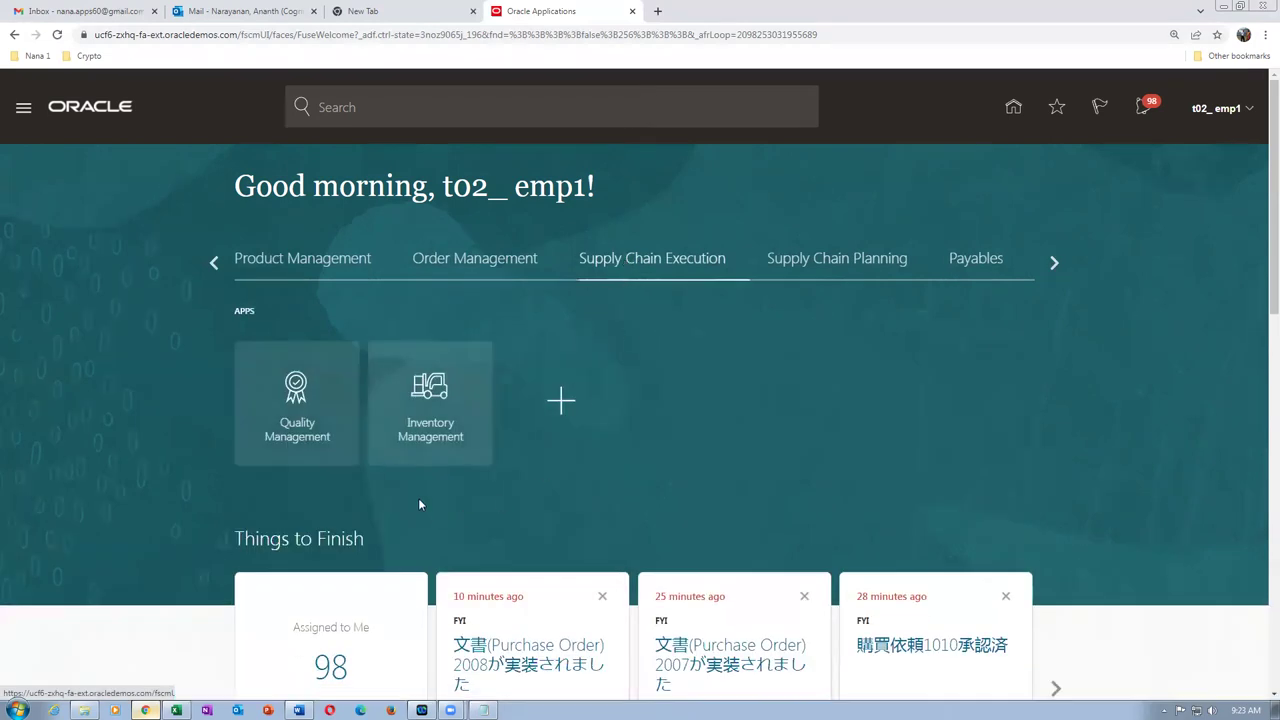
pyautogui.click(441, 436)
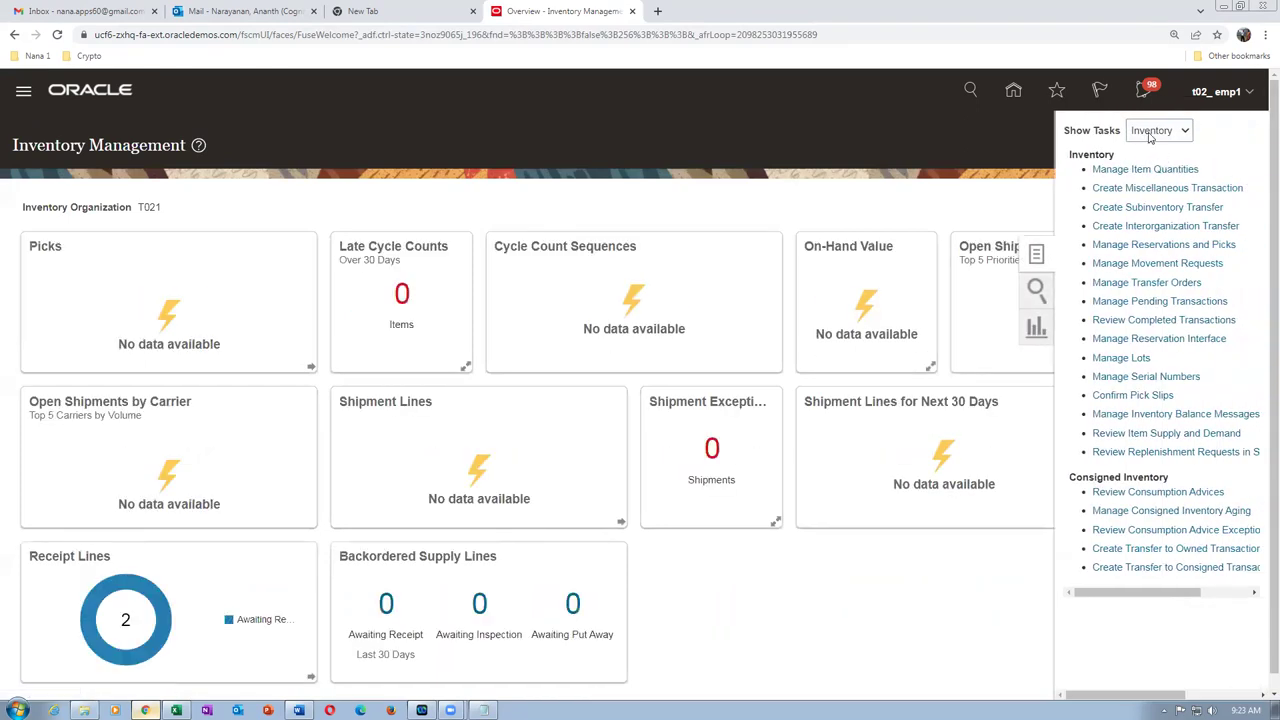
# - Show the Receipts tasks in Inventory Management and open Receive Expected Shipments
pyautogui.click(1156, 131)
pyautogui.click(1152, 200)
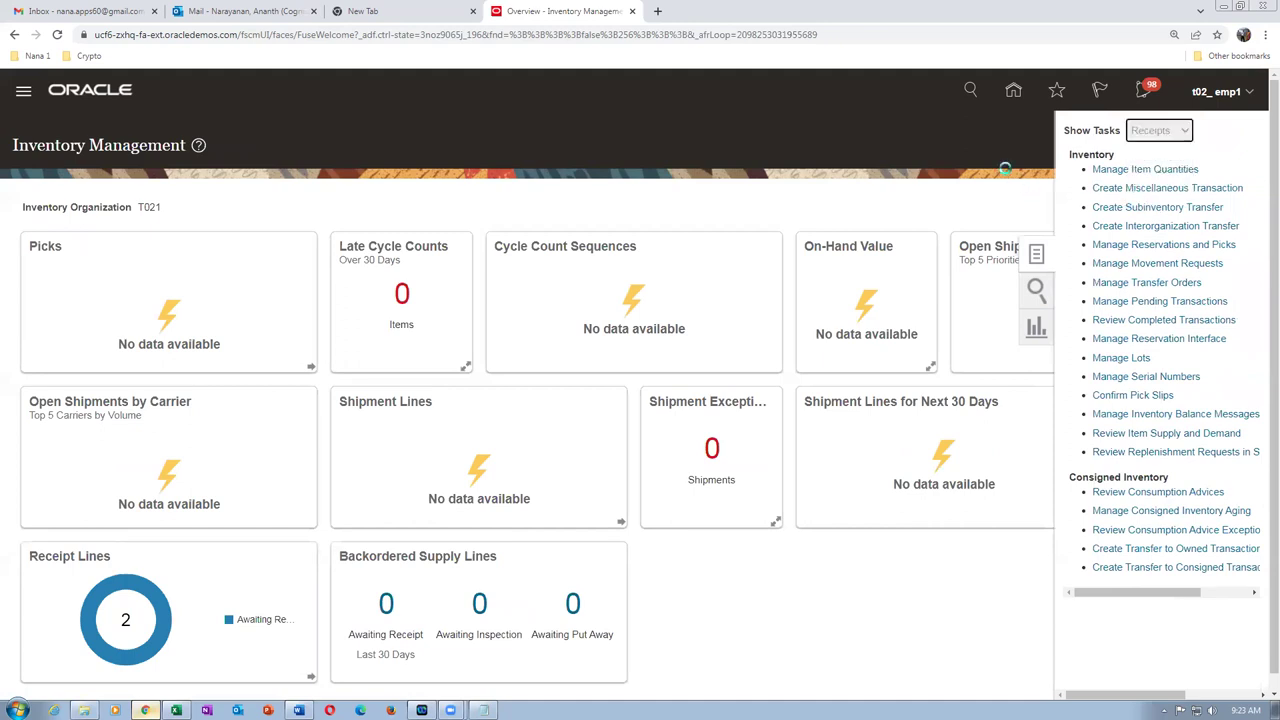
pyautogui.click(1133, 169)
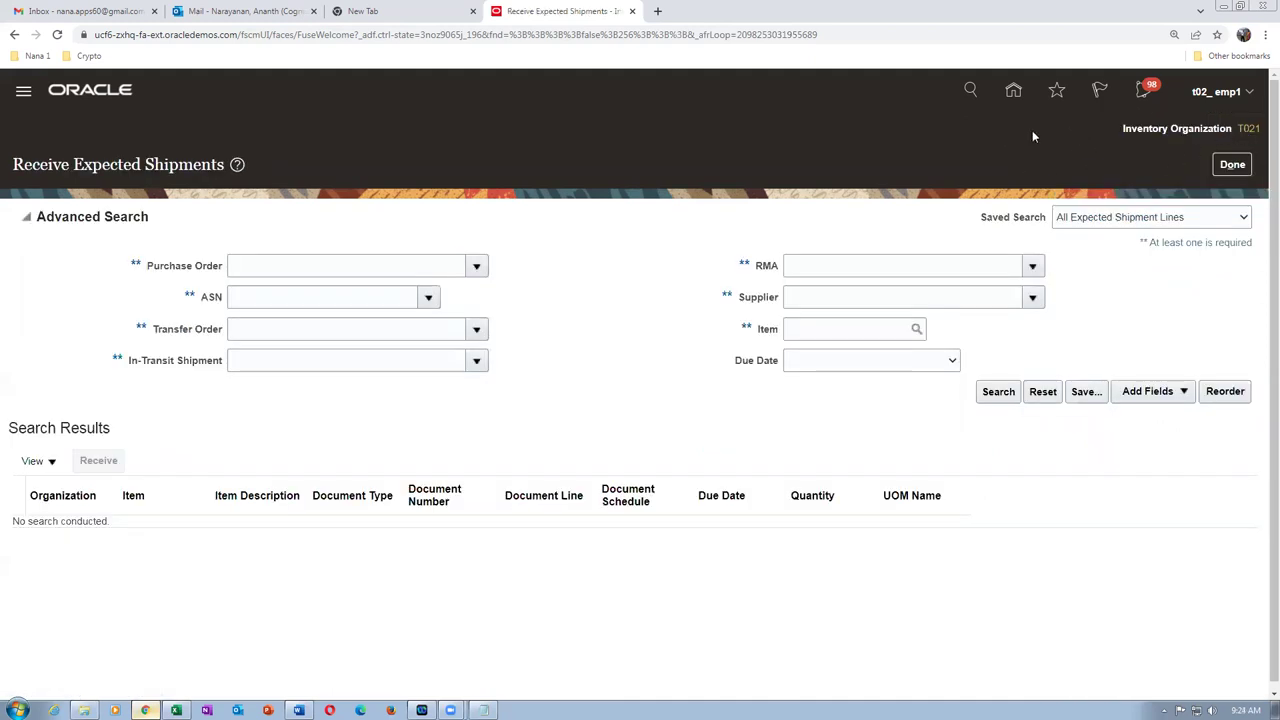
# - Search the expected shipments by the purchase order number and select the line for item t025_rec_1
pyautogui.click(281, 263)
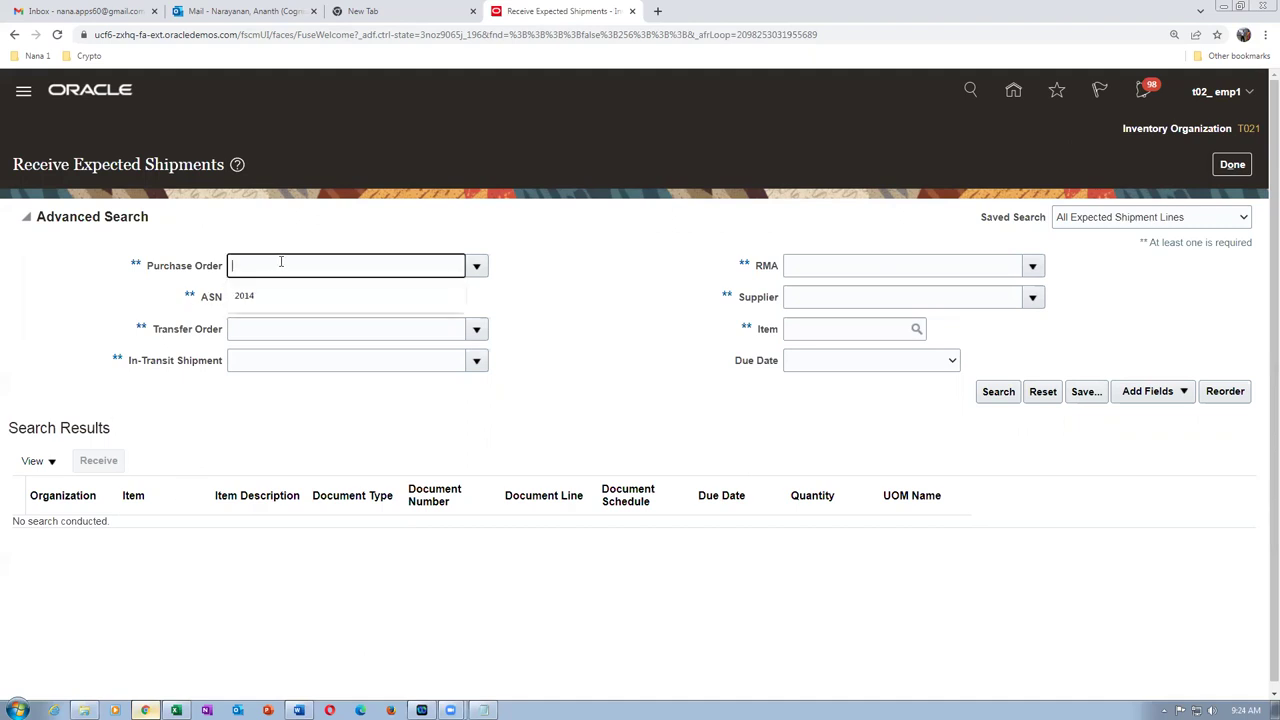
pyautogui.write('2008')
pyautogui.press('Tab')
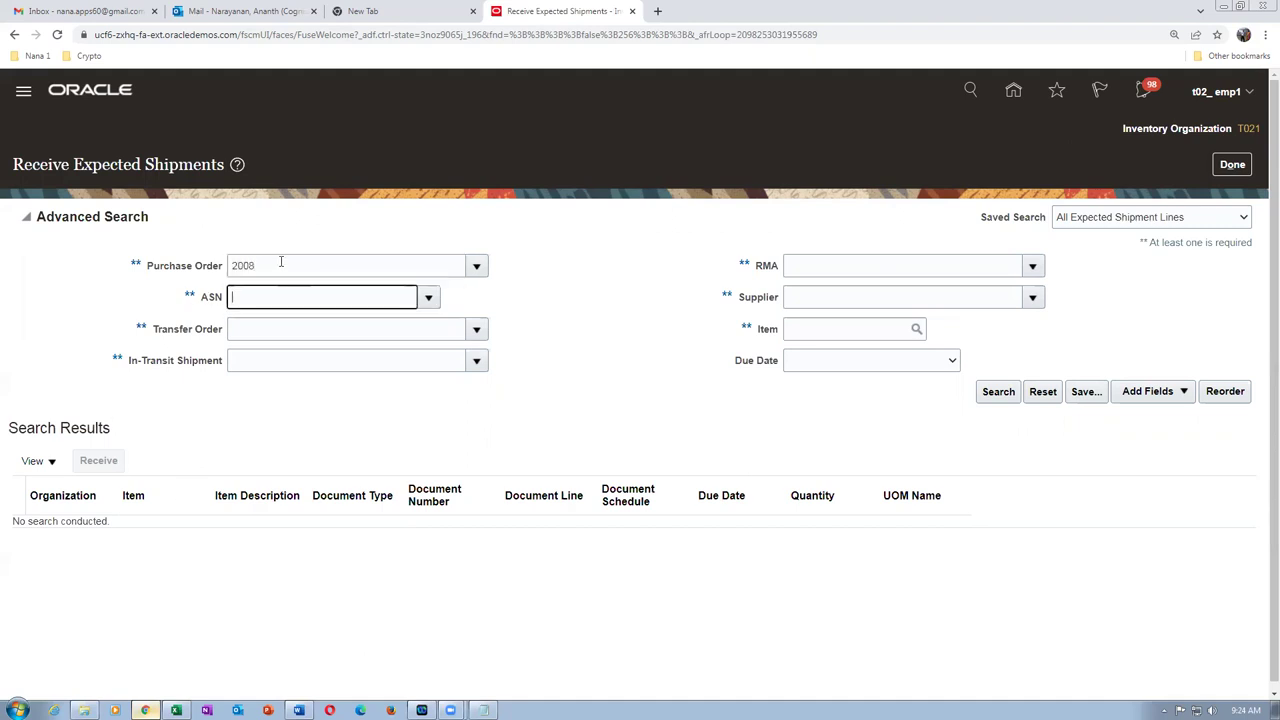
pyautogui.click(997, 393)
pyautogui.click(992, 398)
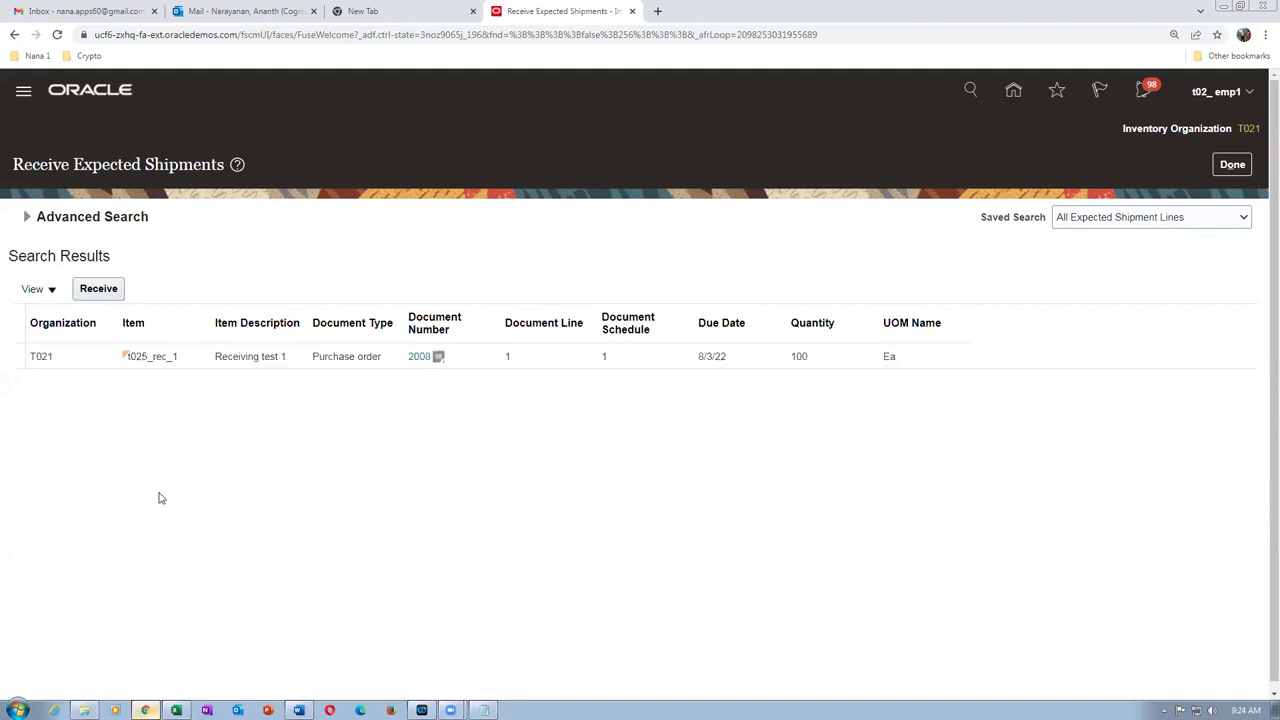
pyautogui.click(19, 362)
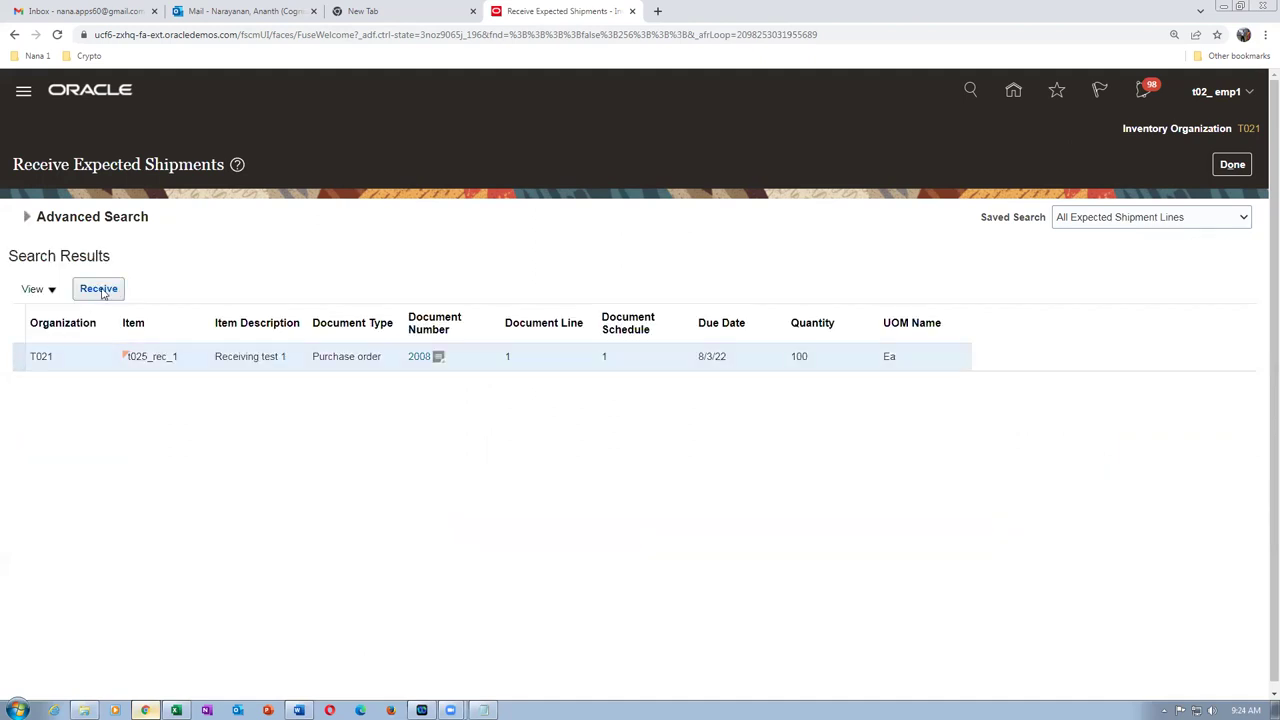
# - Receive the selected t025_rec_1 line into subinventory t021_RMS_1 and fill in its receipt quantity of 100
pyautogui.click(99, 289)
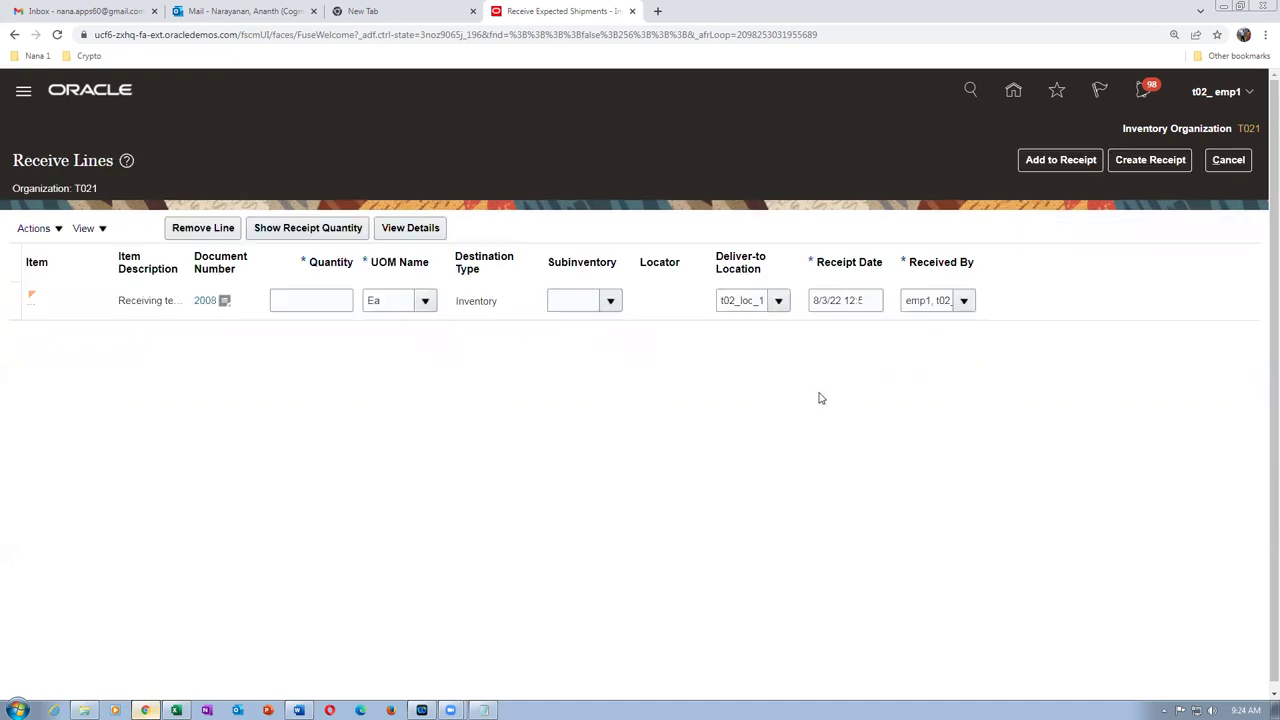
pyautogui.moveTo(463, 300); pyautogui.dragTo(611, 303)
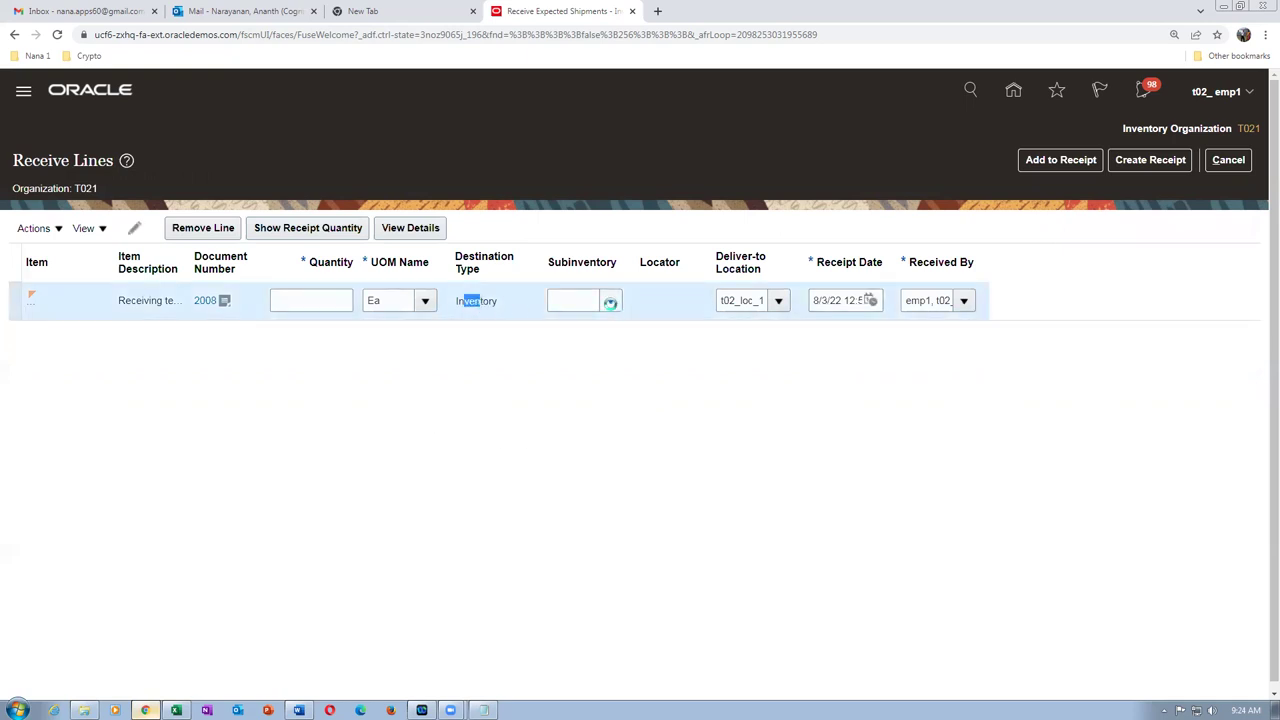
pyautogui.click(611, 301)
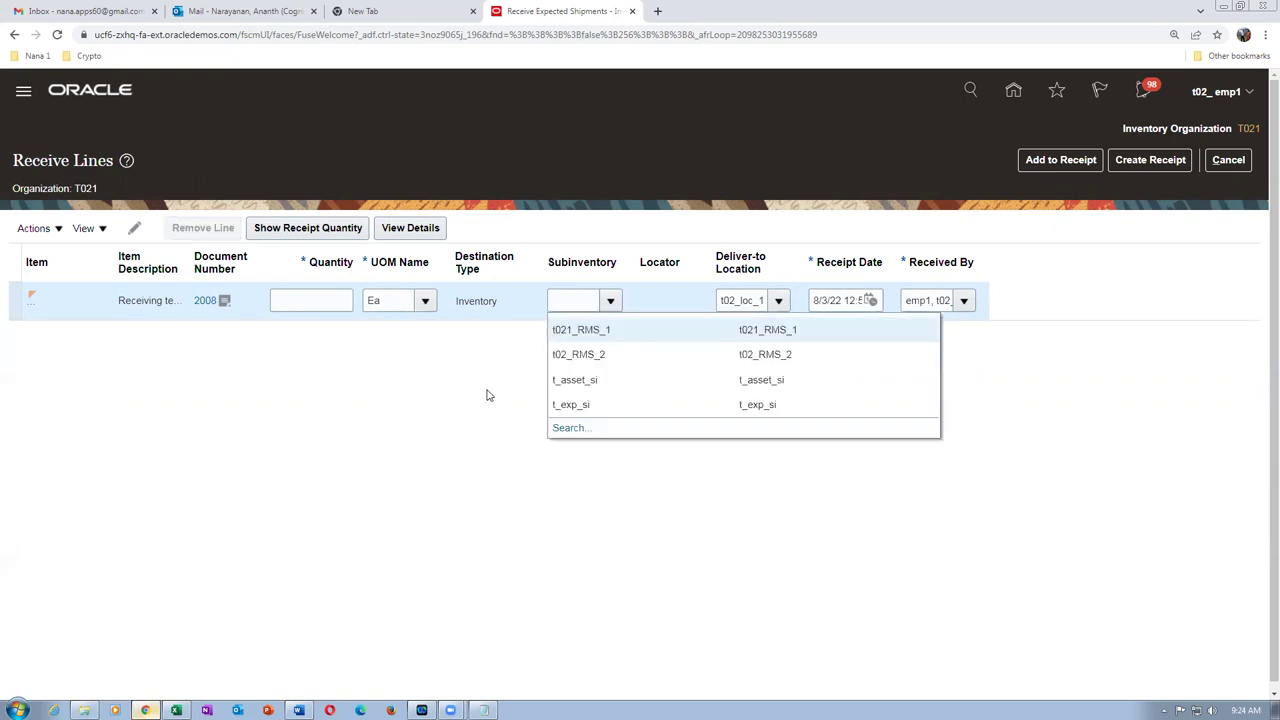
pyautogui.click(629, 331)
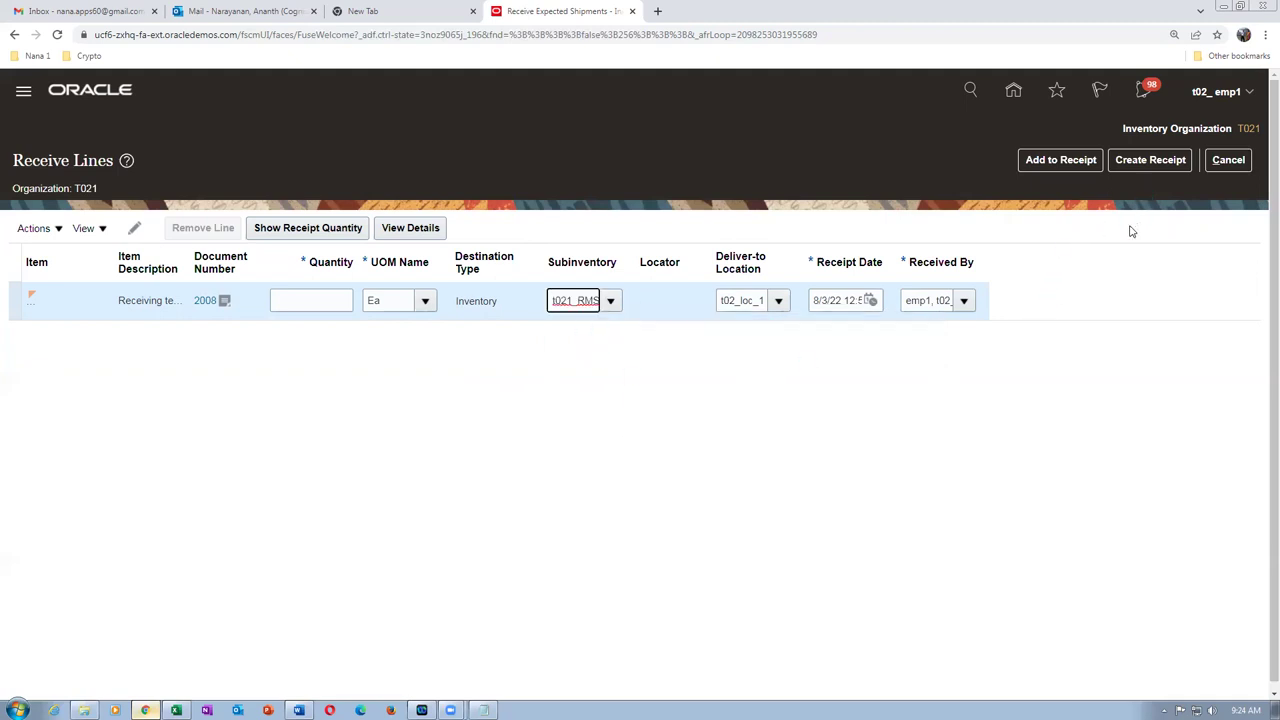
pyautogui.click(1150, 163)
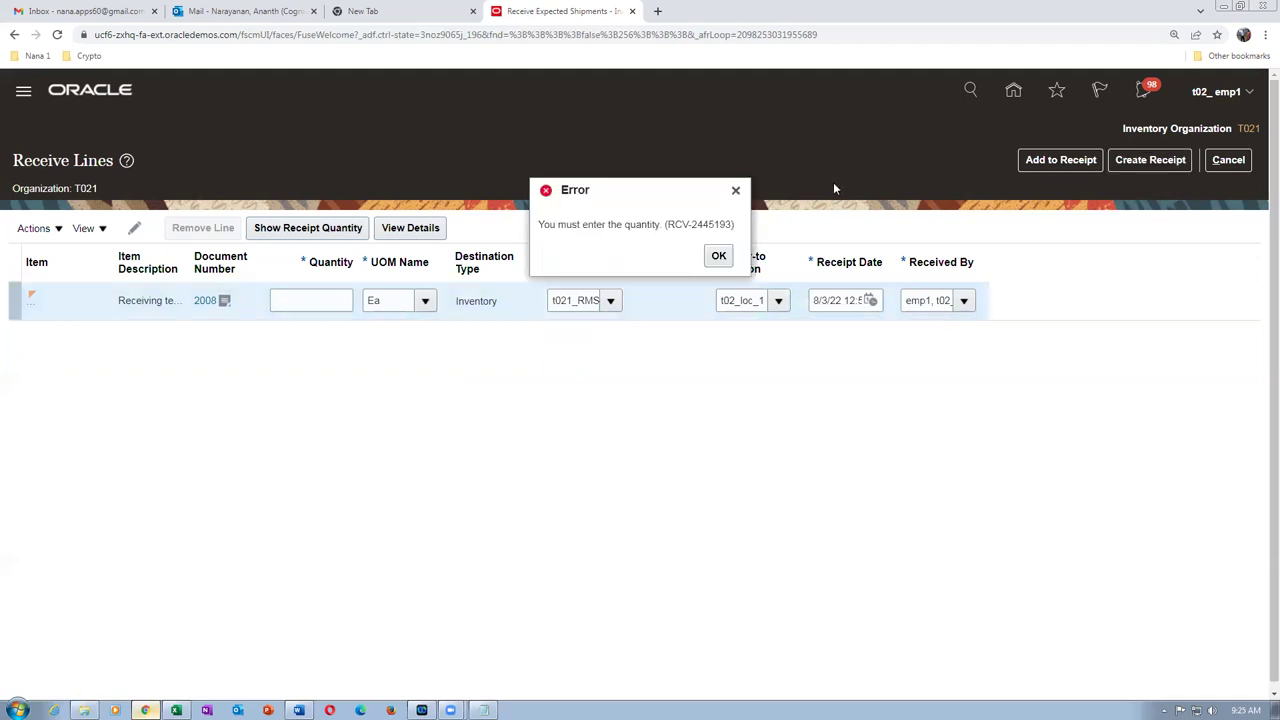
pyautogui.click(718, 256)
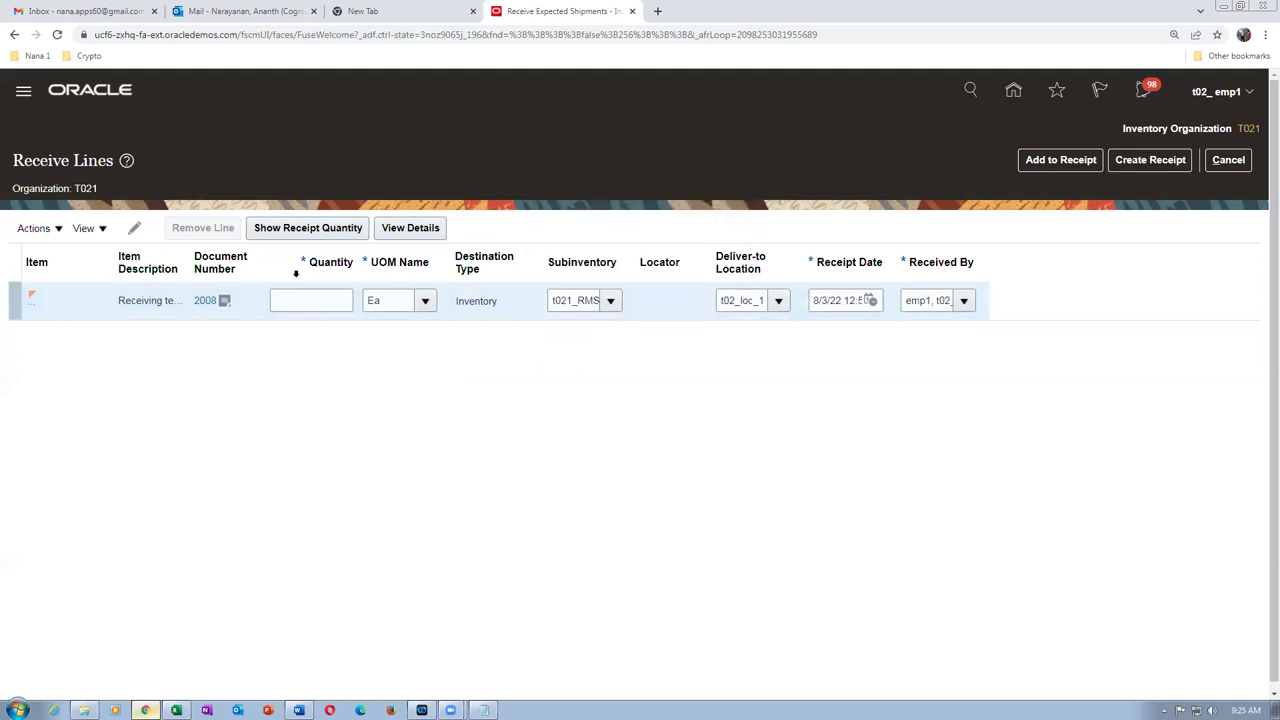
pyautogui.click(297, 234)
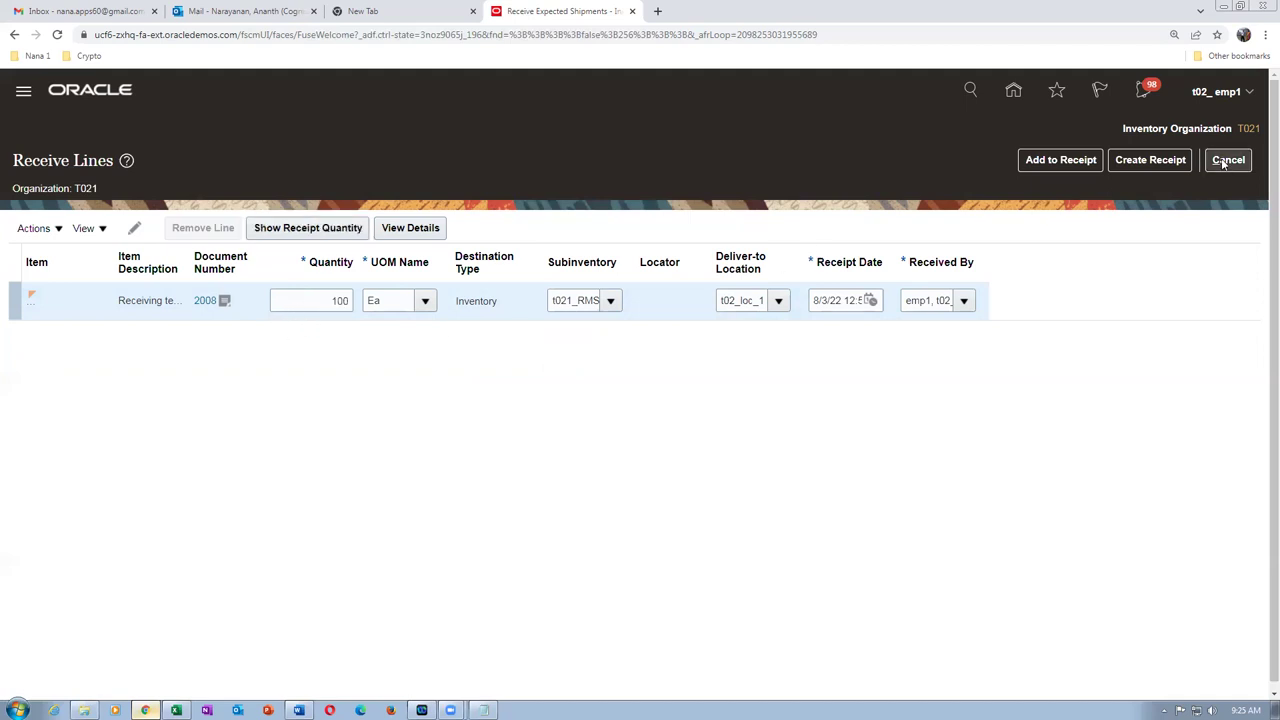
# - Create the receipt for the t025_rec_1 line and submit it
pyautogui.click(1167, 164)
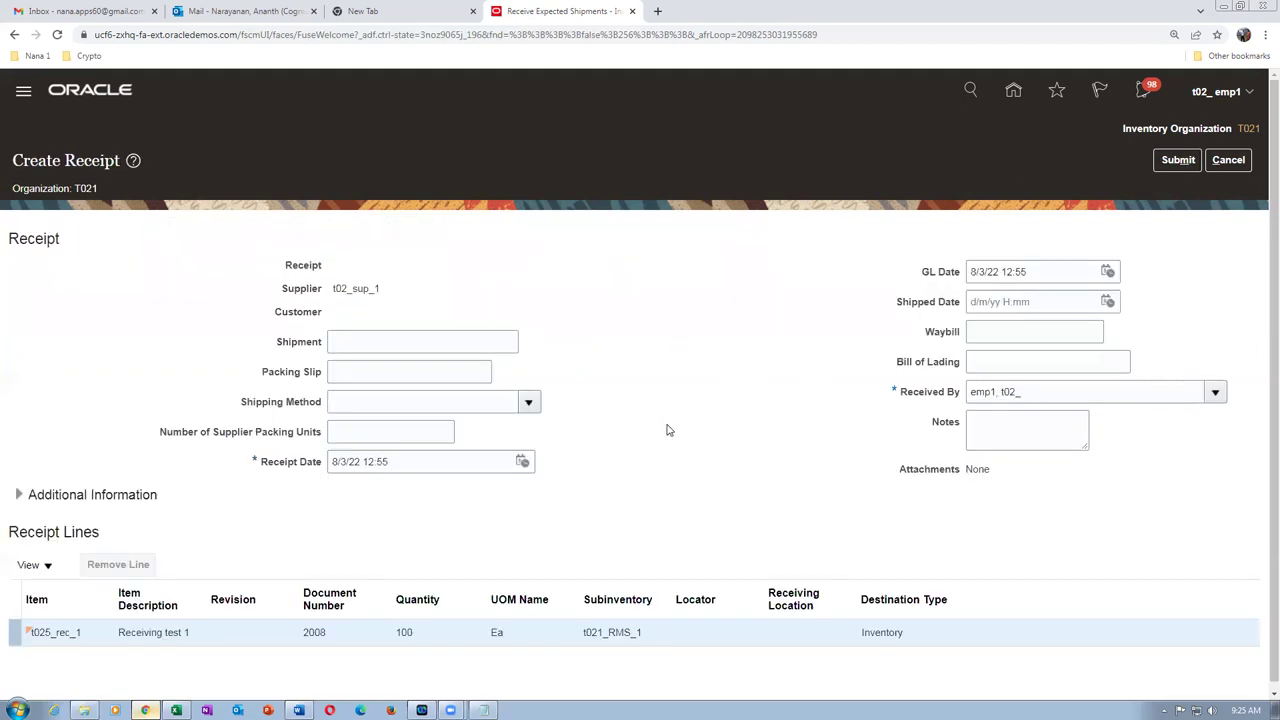
pyautogui.click(1178, 160)
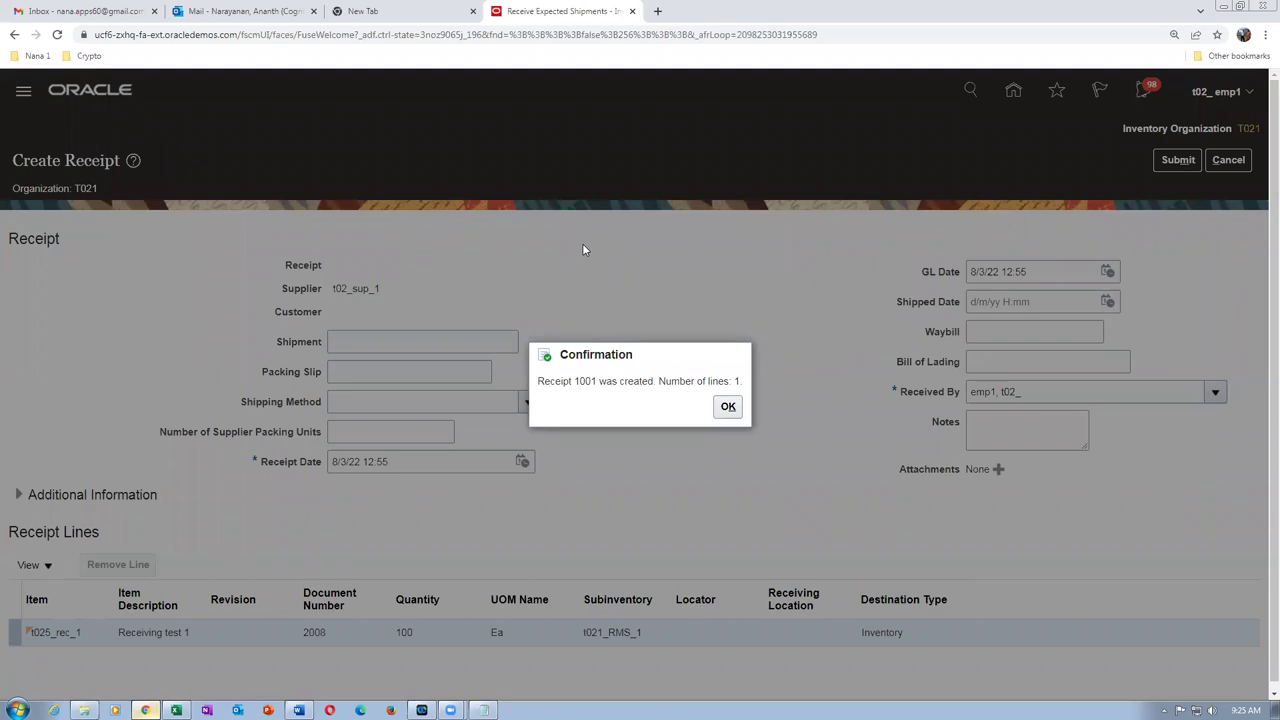
pyautogui.click(728, 408)
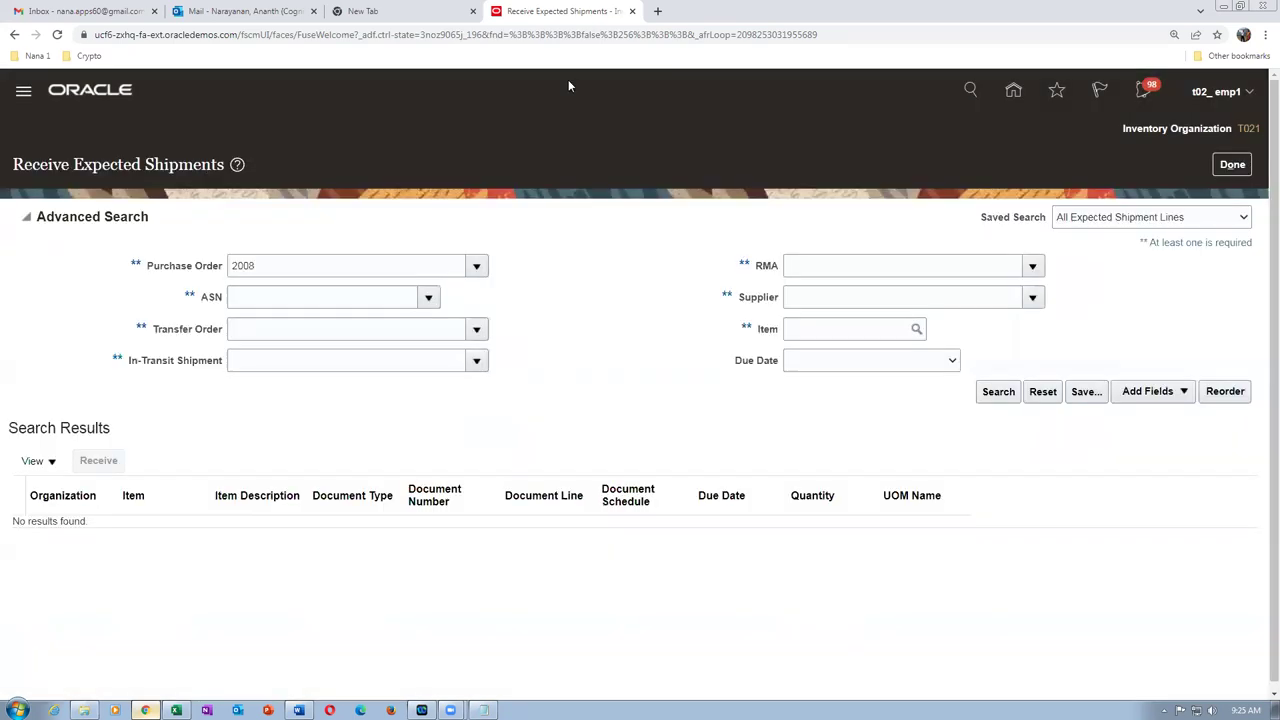
# - Duplicate the browser page, show the Inventory tasks in Inventory Management and open Manage Item Quantities
pyautogui.rightClick(541, 15)
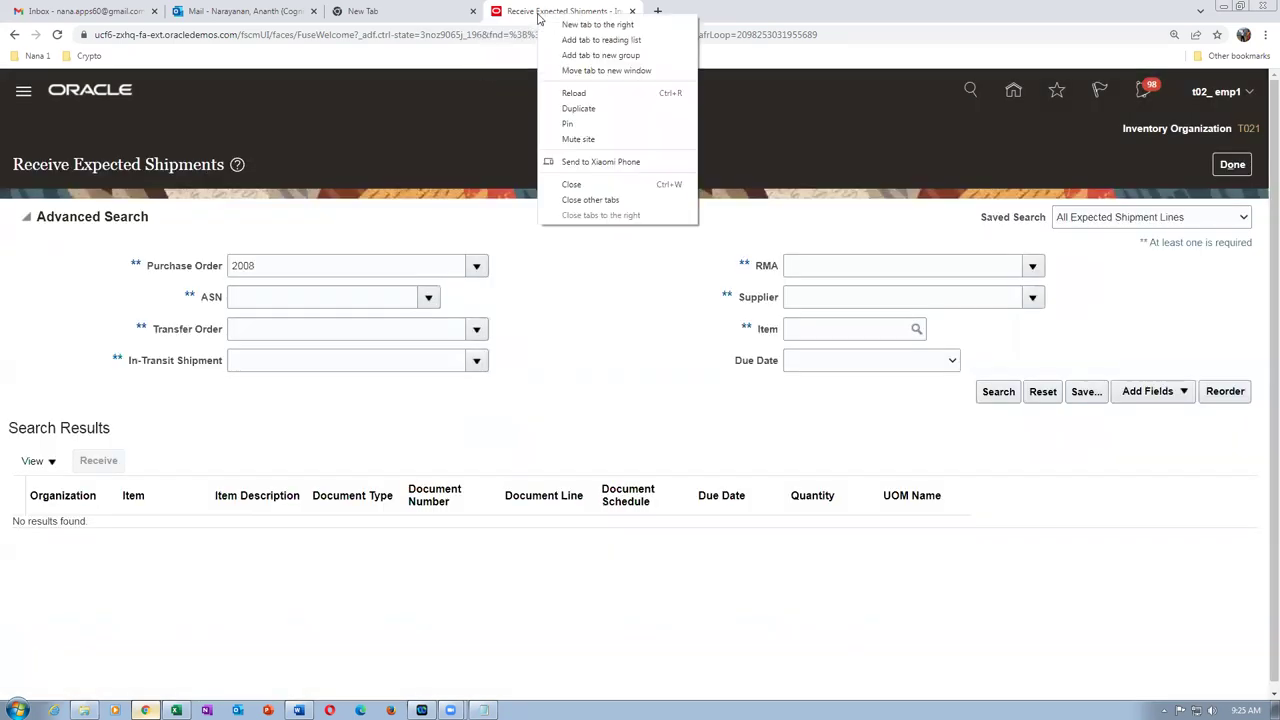
pyautogui.click(578, 110)
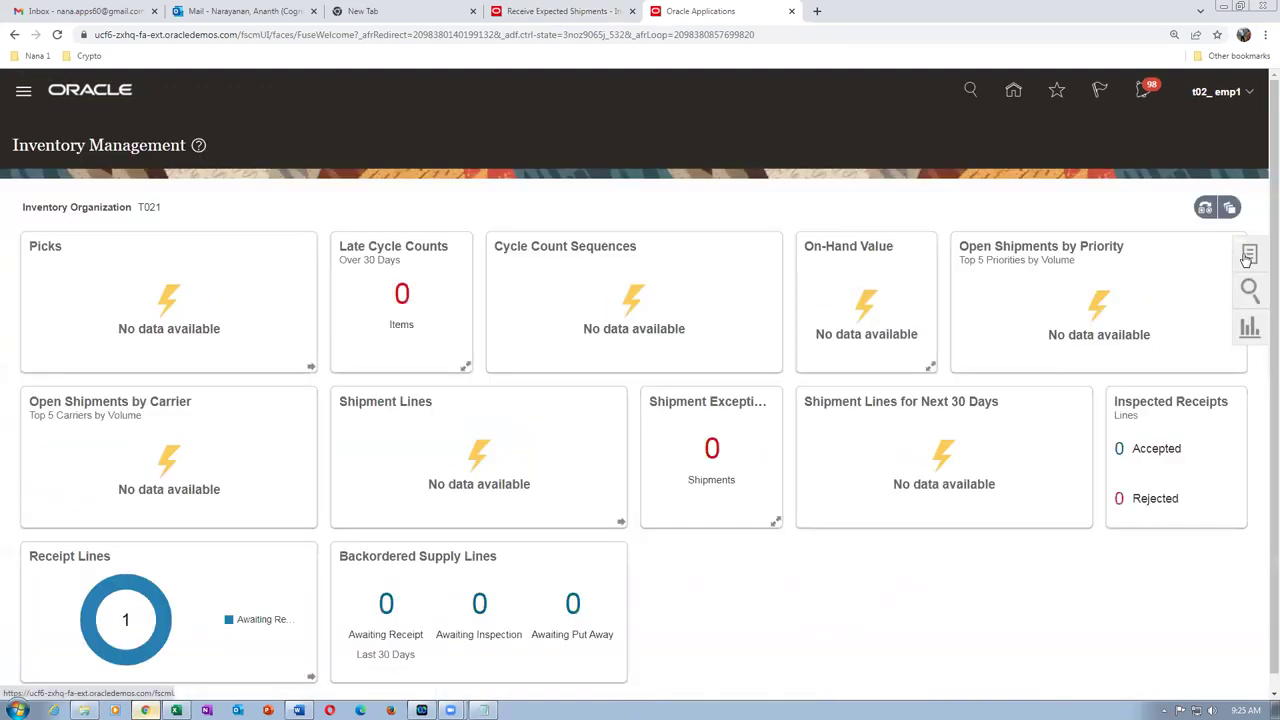
pyautogui.click(1249, 256)
pyautogui.click(1153, 134)
pyautogui.click(1150, 145)
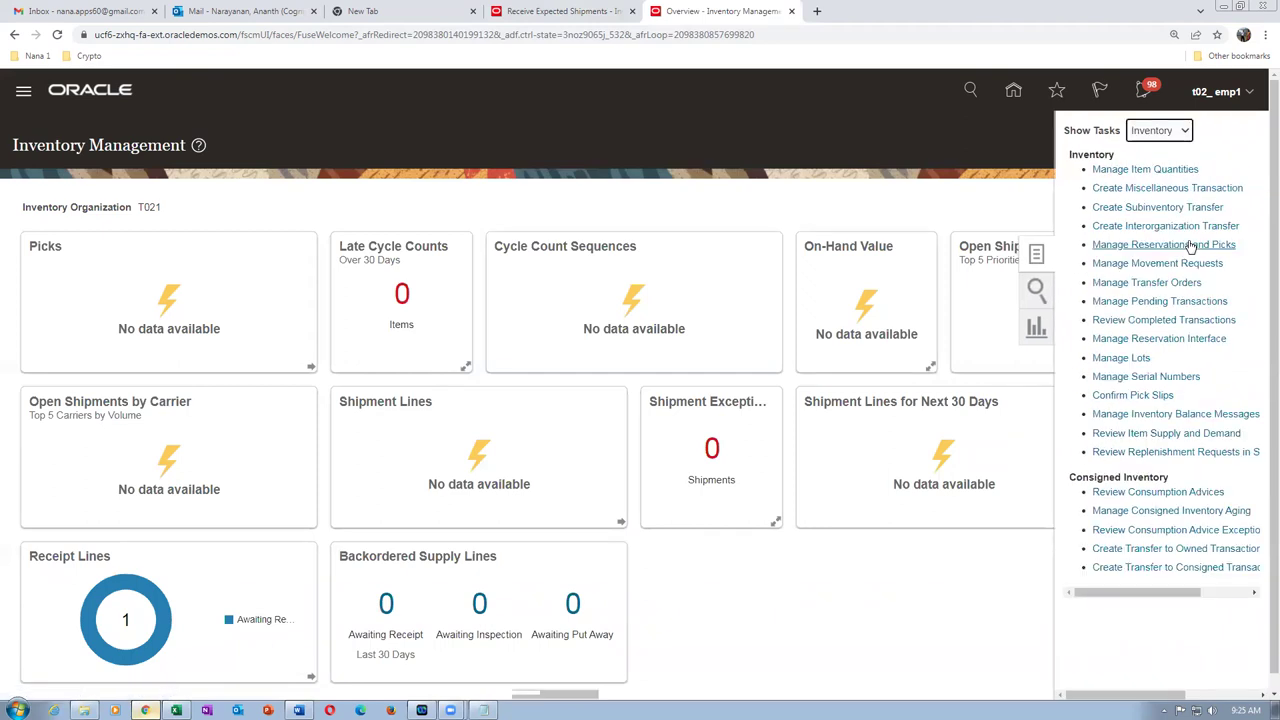
pyautogui.click(1147, 188)
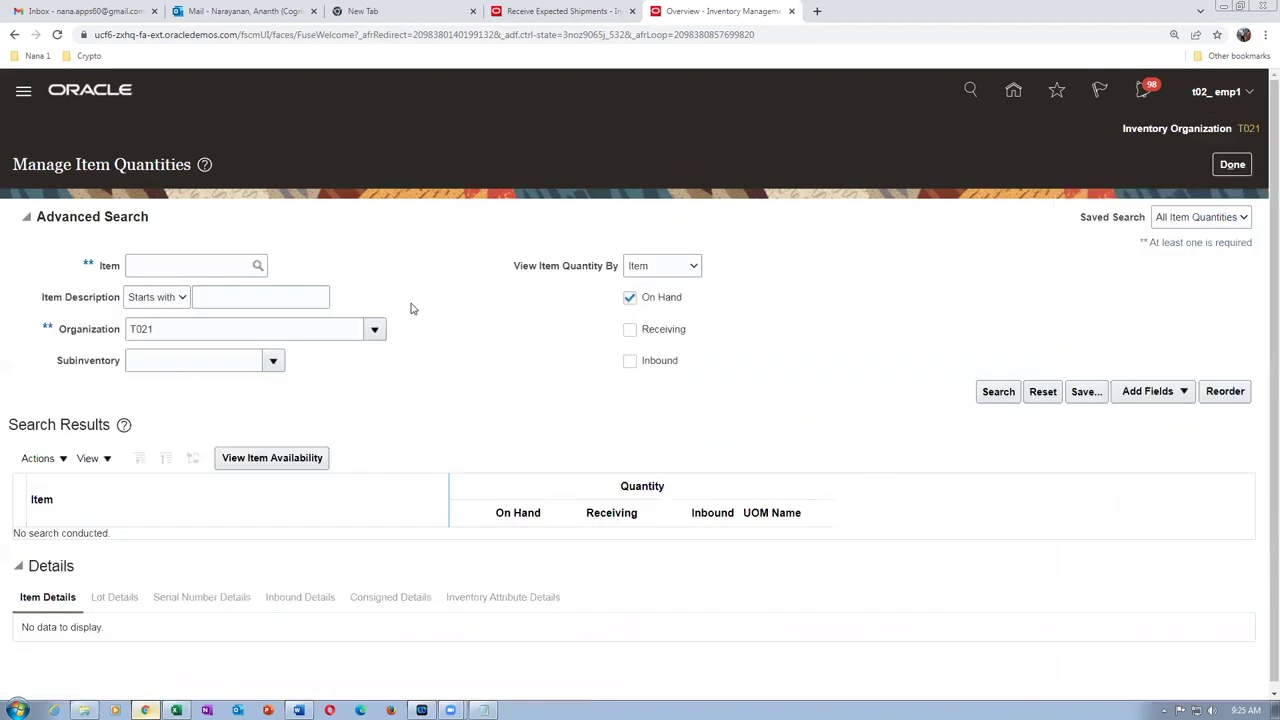
# - Search organization T021 for item t025 with on-hand, receiving and inbound quantities, and expand t025_rec_1 to its organization
pyautogui.click(146, 265)
pyautogui.write('t0')
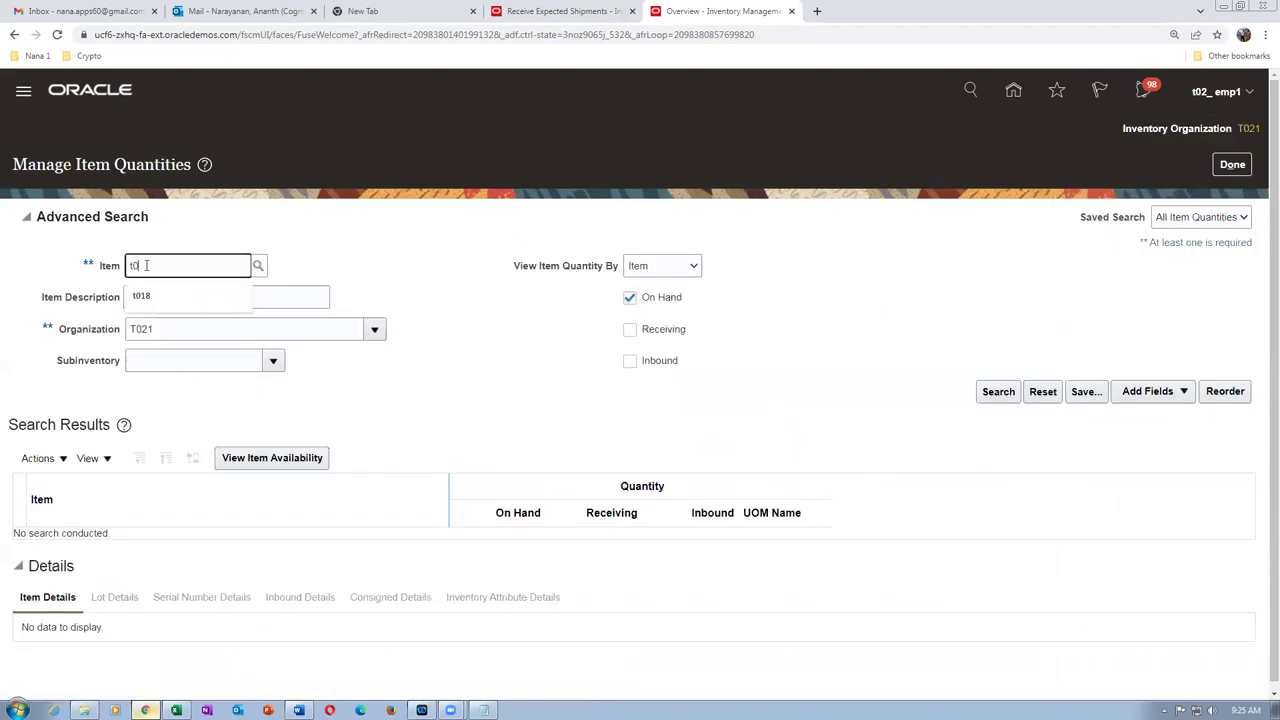
pyautogui.write('25_rec_1')
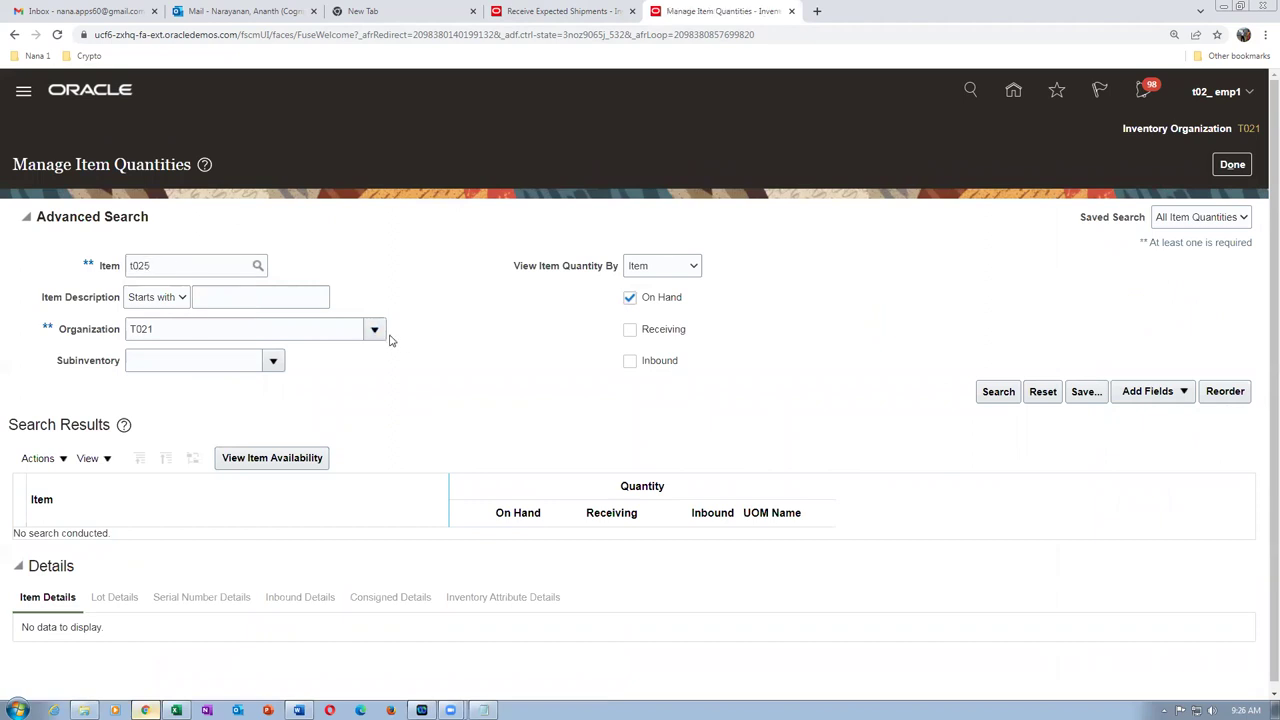
pyautogui.press('Tab')
pyautogui.click(630, 331)
pyautogui.click(630, 362)
pyautogui.click(996, 390)
pyautogui.click(1008, 392)
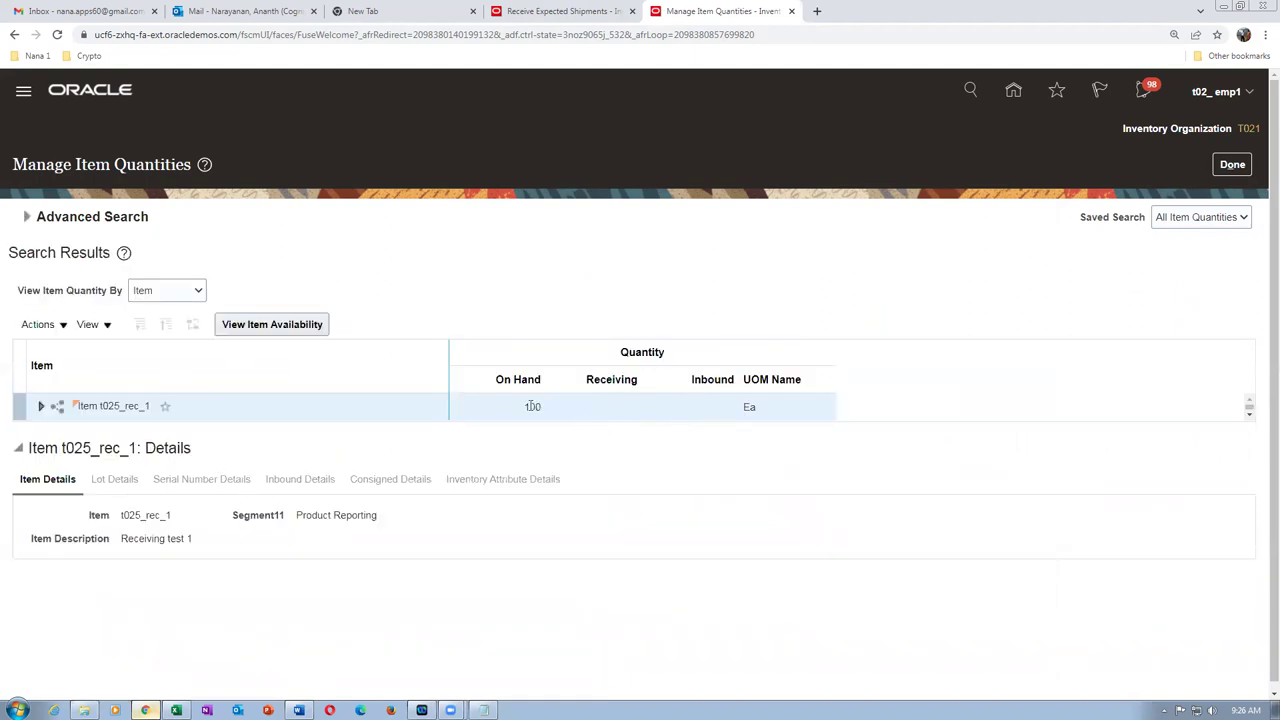
pyautogui.click(41, 407)
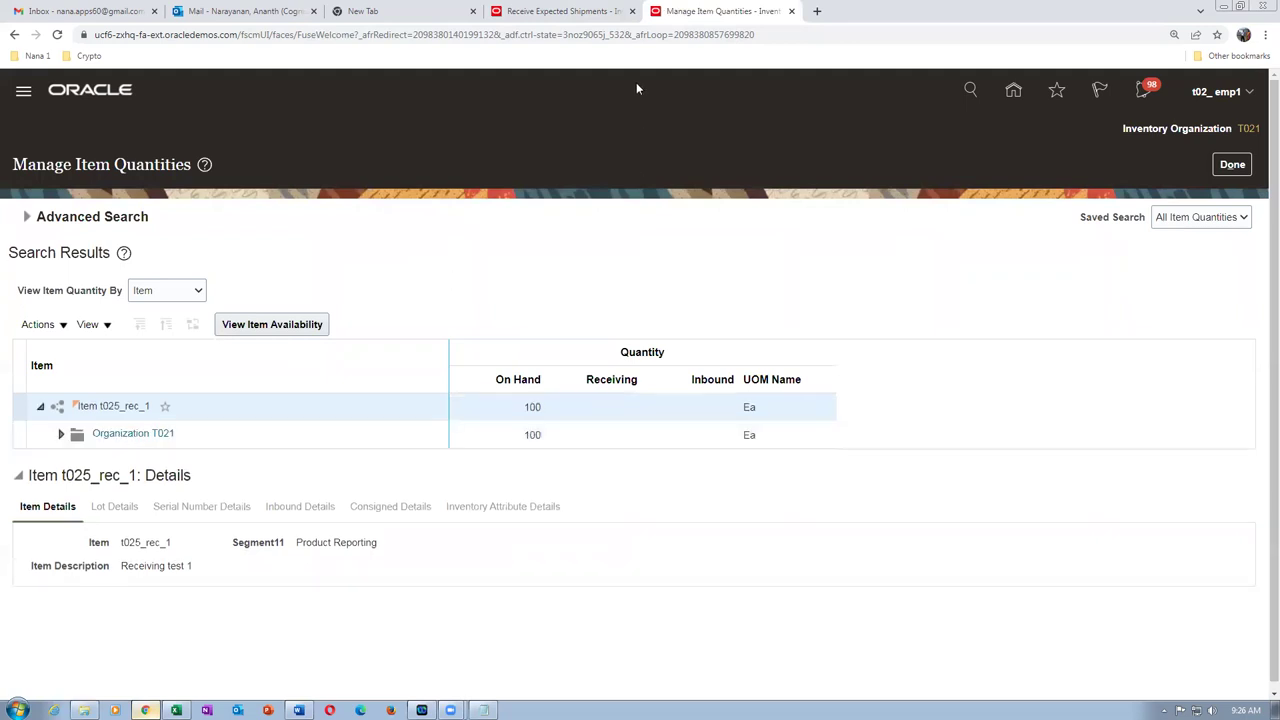
# - Duplicate the Receive Expected Shipments page and open Manage Orders in the Purchase Orders work area
pyautogui.click(519, 12)
pyautogui.rightClick(519, 12)
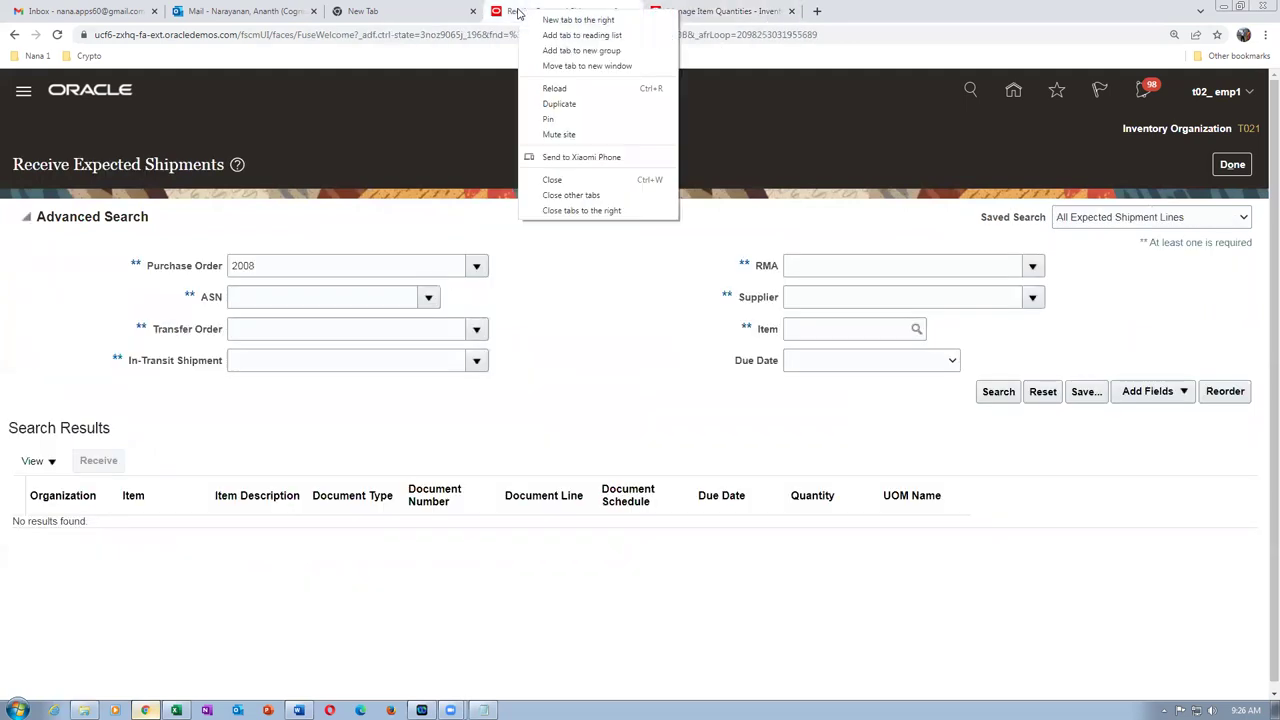
pyautogui.click(548, 90)
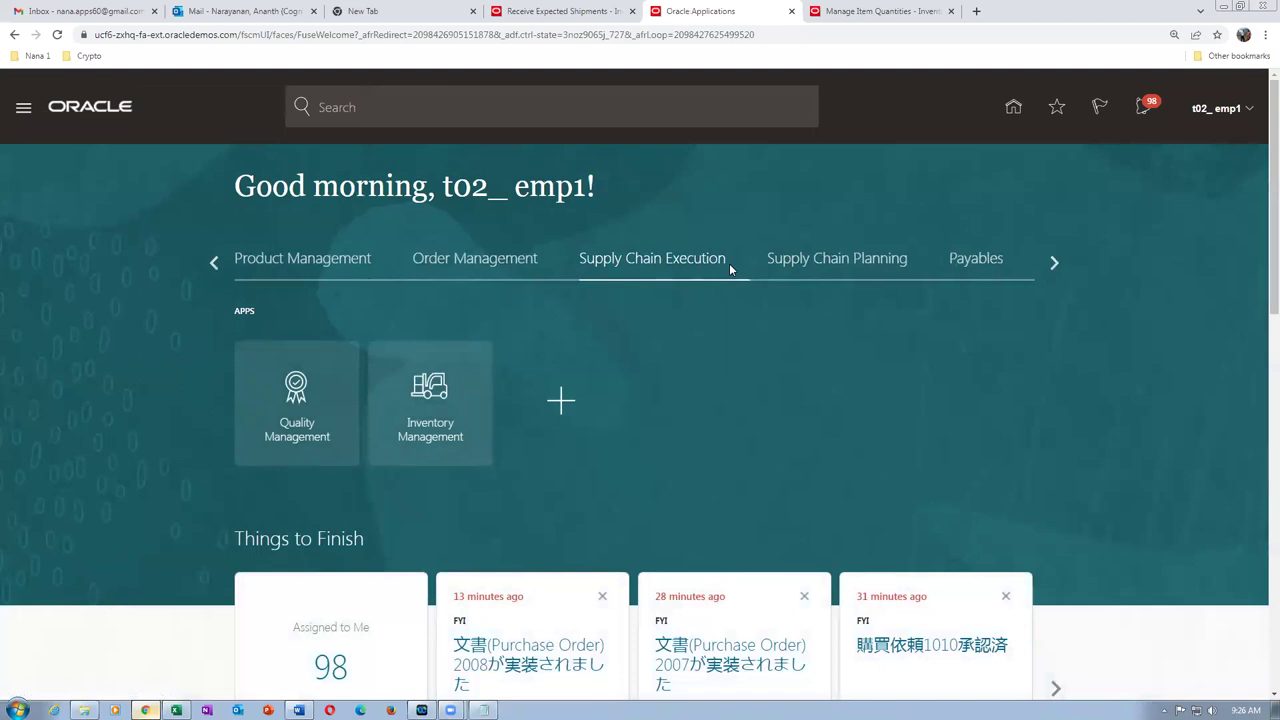
pyautogui.click(1048, 113)
pyautogui.click(772, 283)
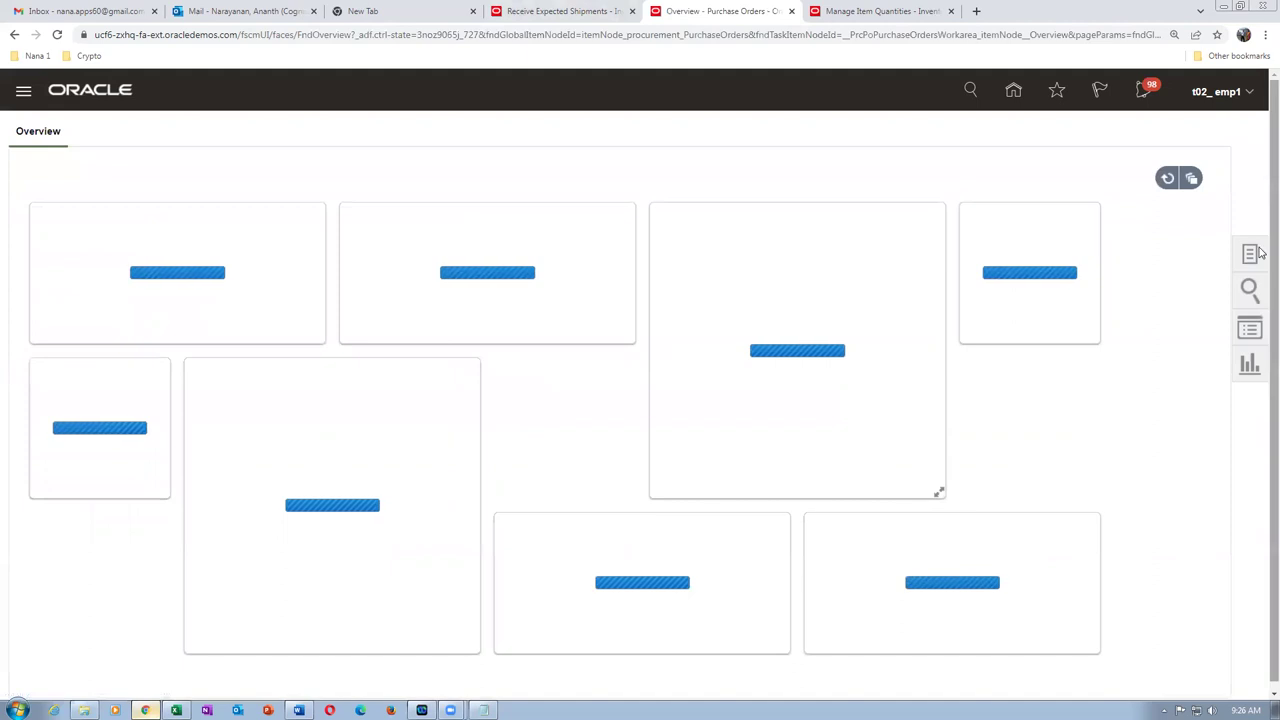
pyautogui.click(1249, 257)
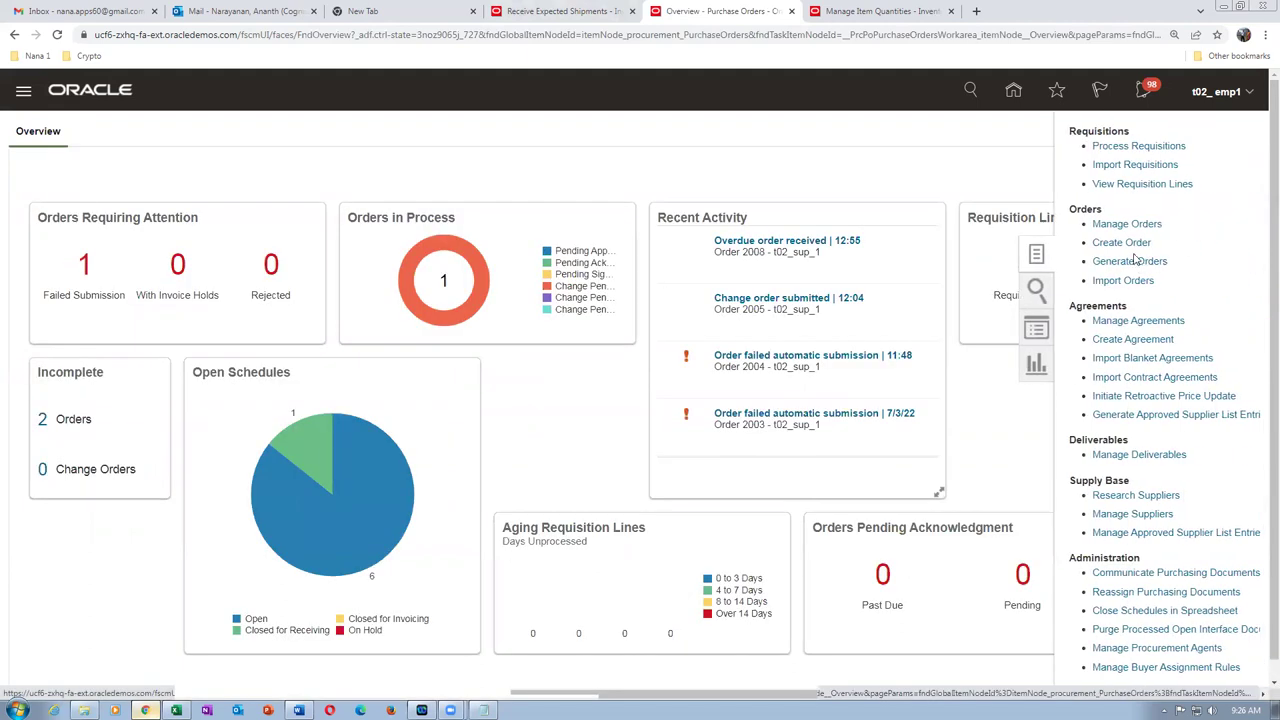
pyautogui.click(1148, 226)
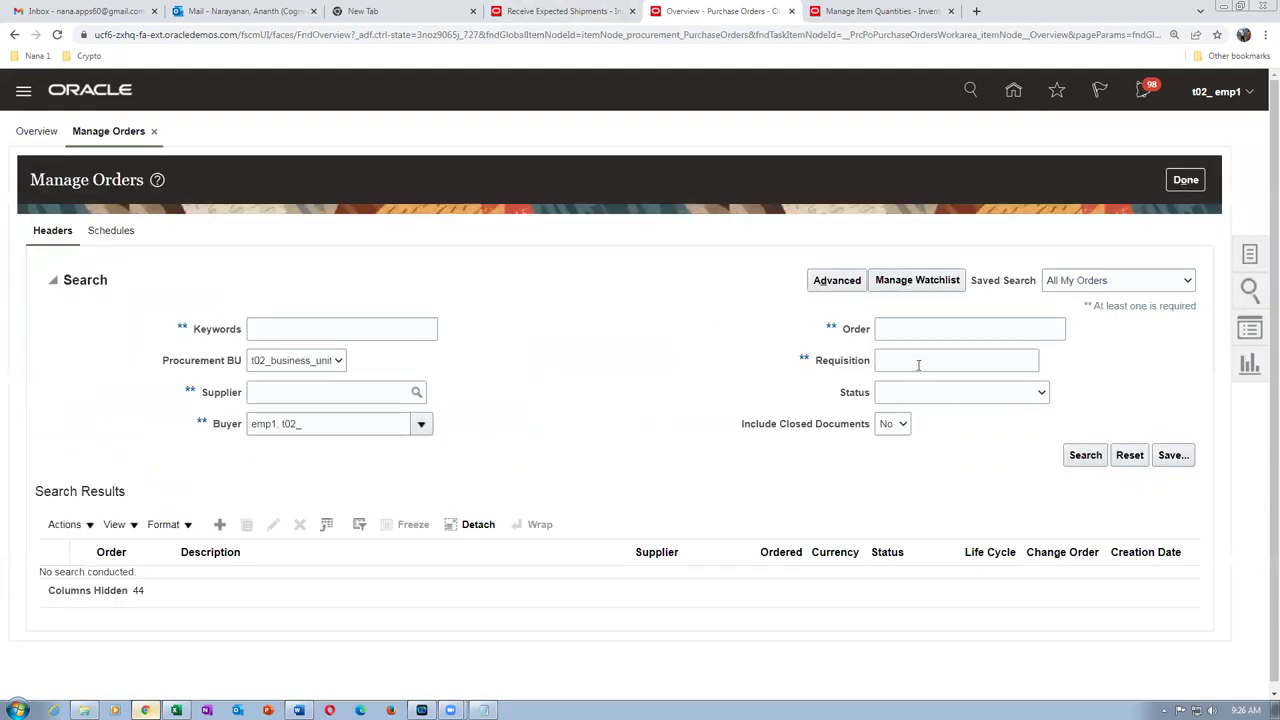
# - Search the orders by the received purchase order's number and duplicate that order
pyautogui.click(909, 330)
pyautogui.write('2008')
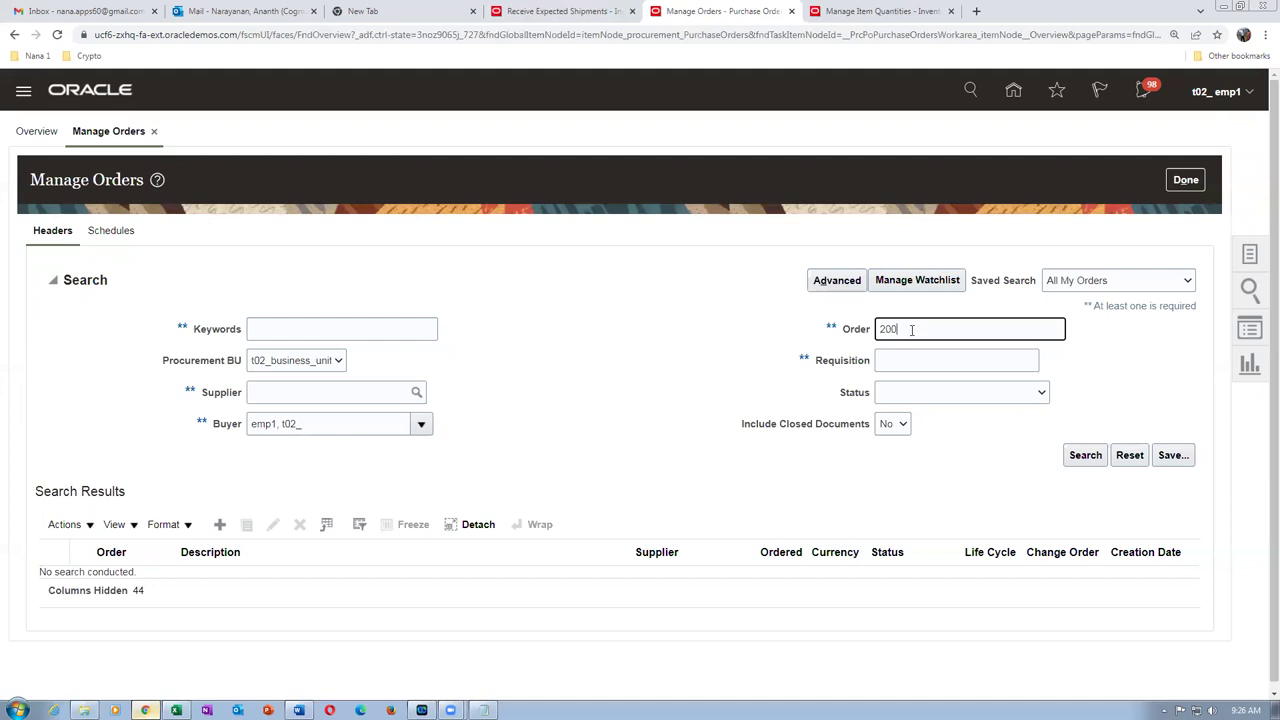
pyautogui.press('Tab')
pyautogui.click(1068, 459)
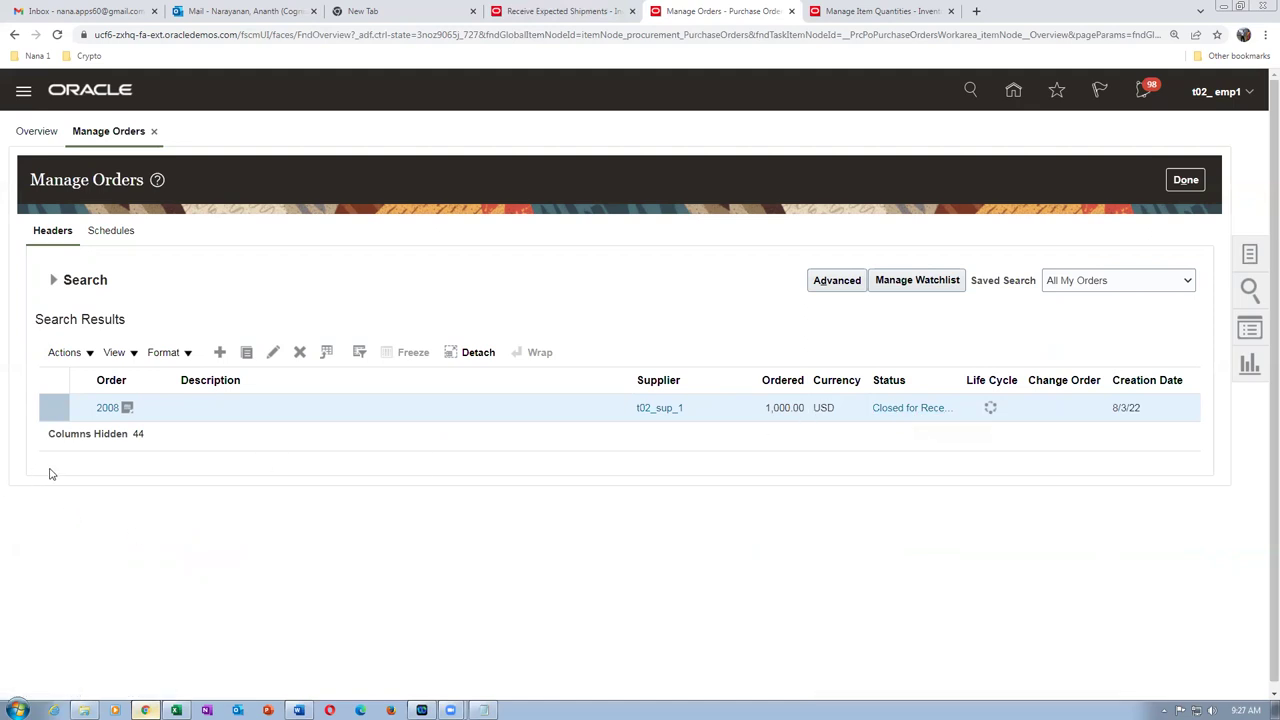
pyautogui.click(60, 353)
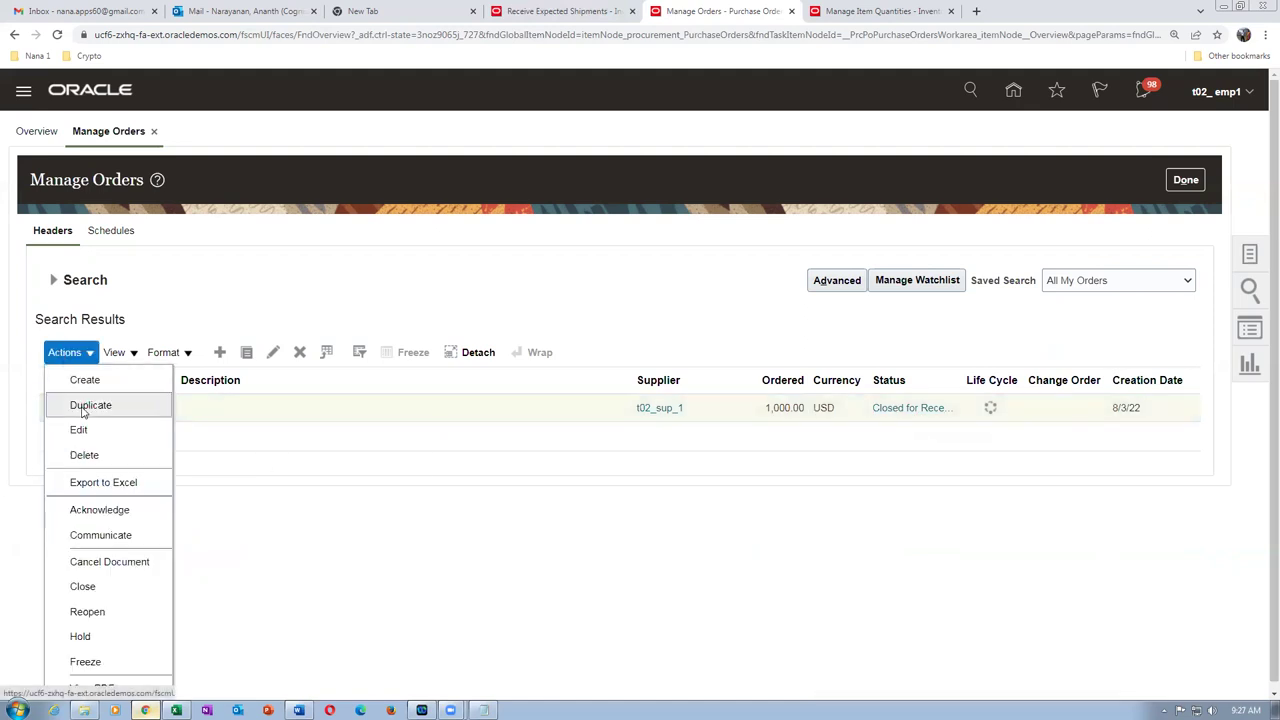
pyautogui.click(83, 407)
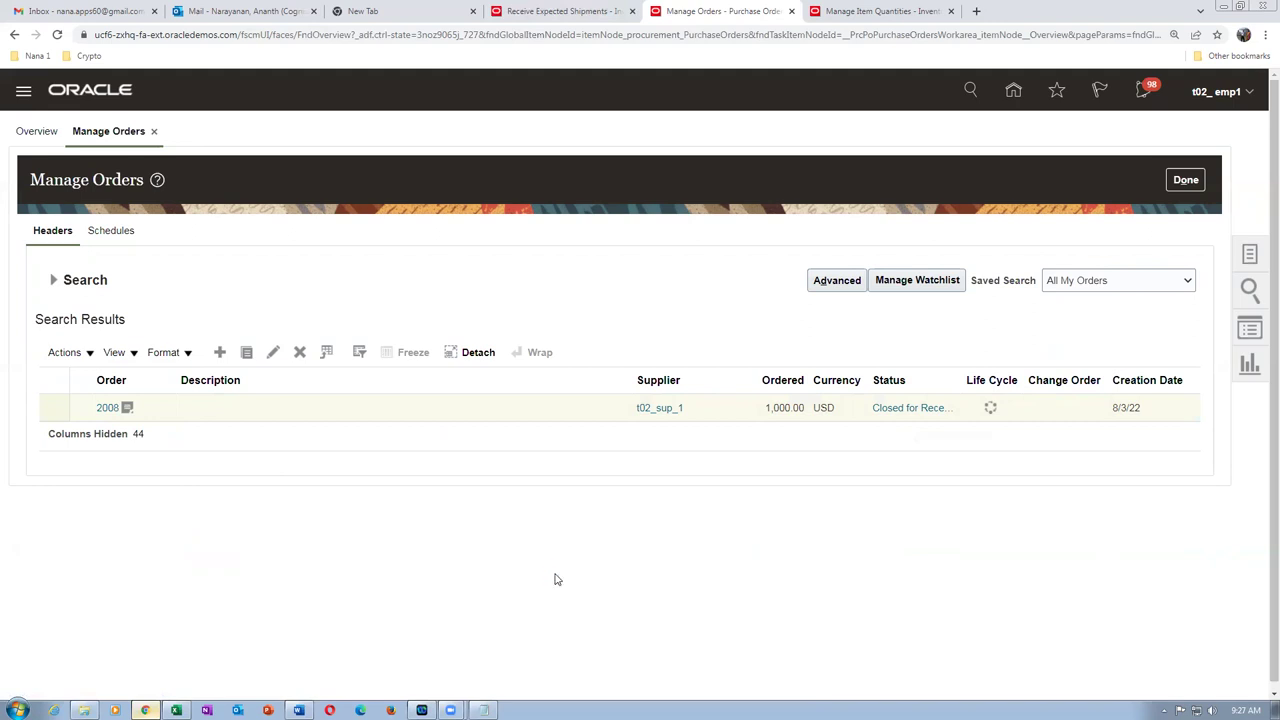
# - Set the receipt routing to Standard receipt on the duplicated order's schedule and submit the order
pyautogui.scroll(-4, 600, 420)
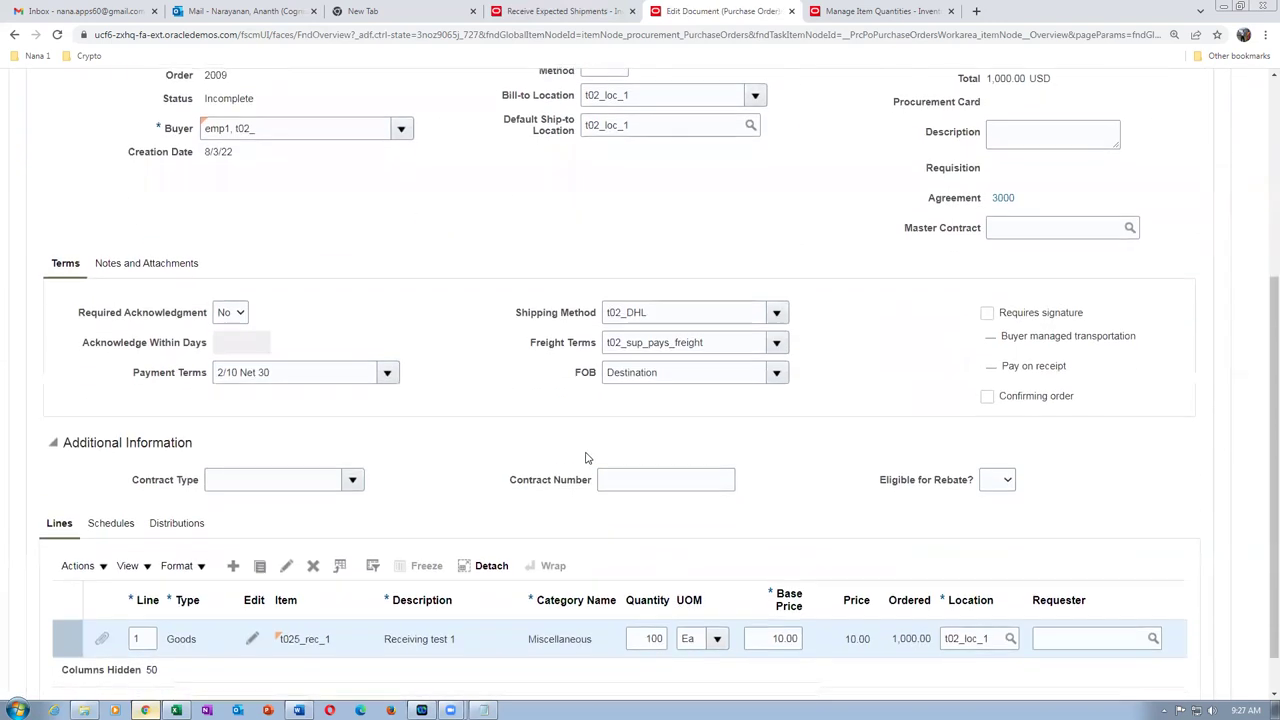
pyautogui.click(111, 487)
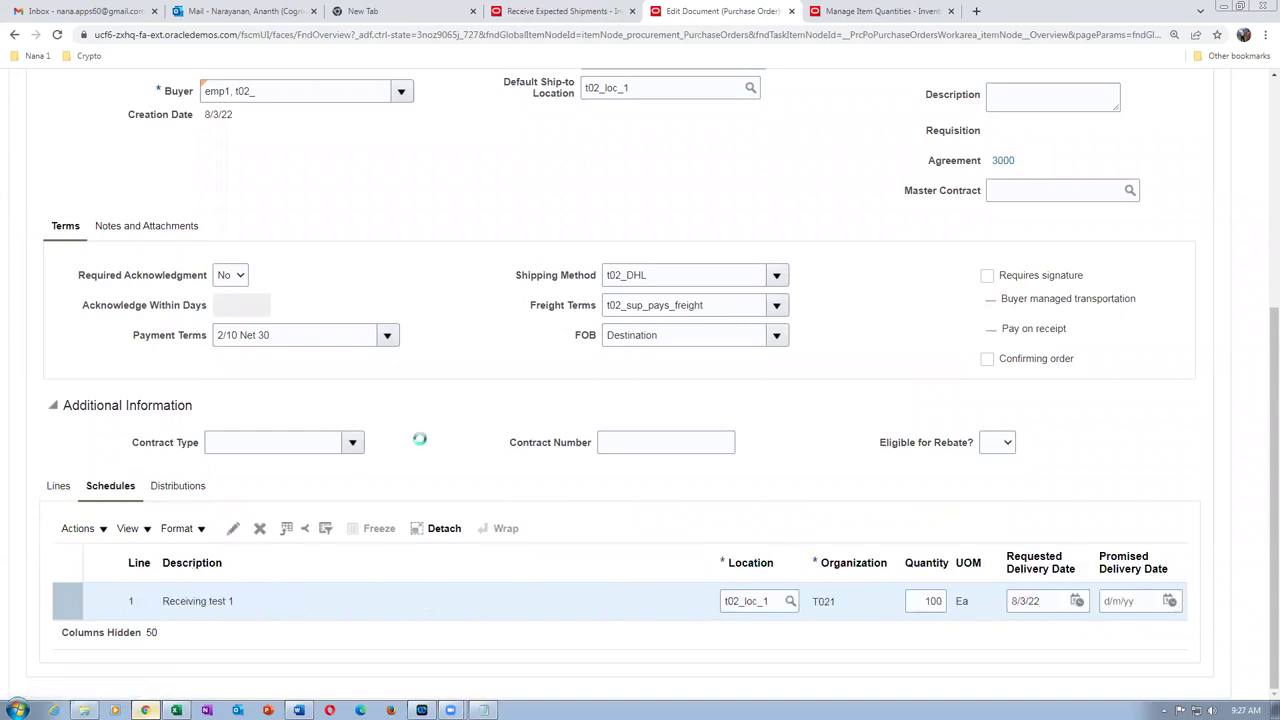
pyautogui.click(231, 530)
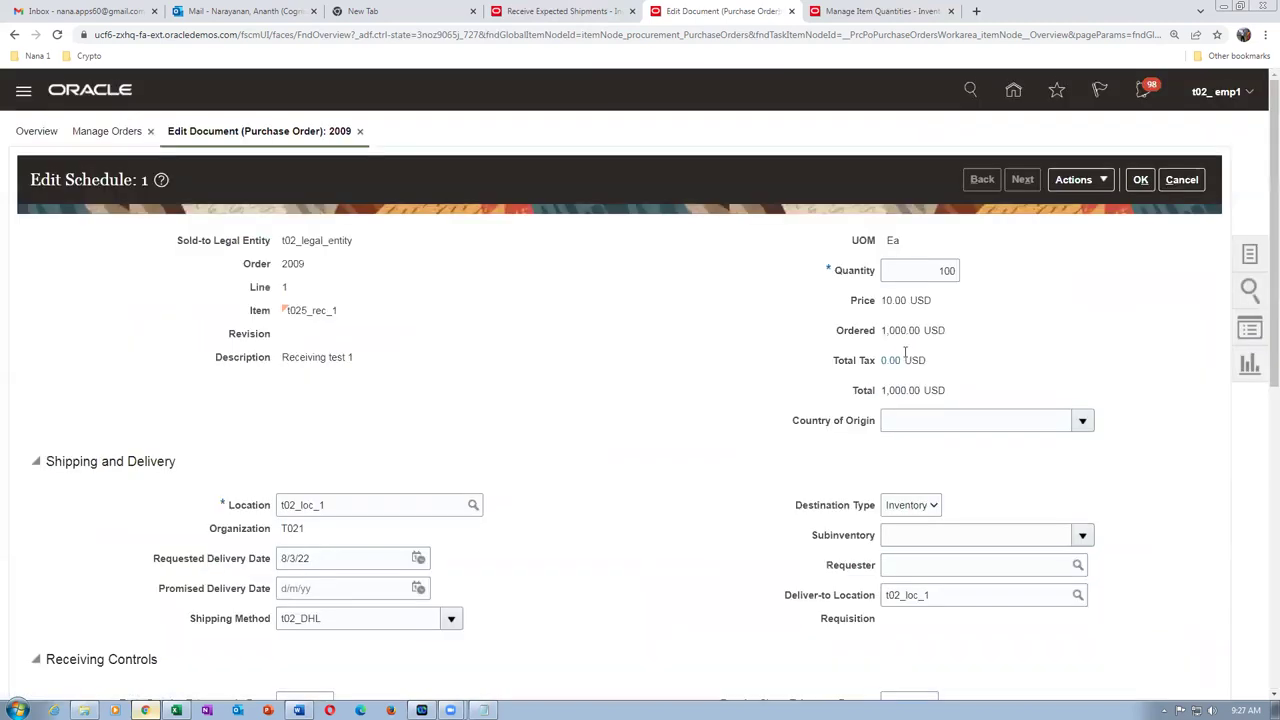
pyautogui.scroll(-3, 908, 400)
pyautogui.click(929, 531)
pyautogui.click(935, 572)
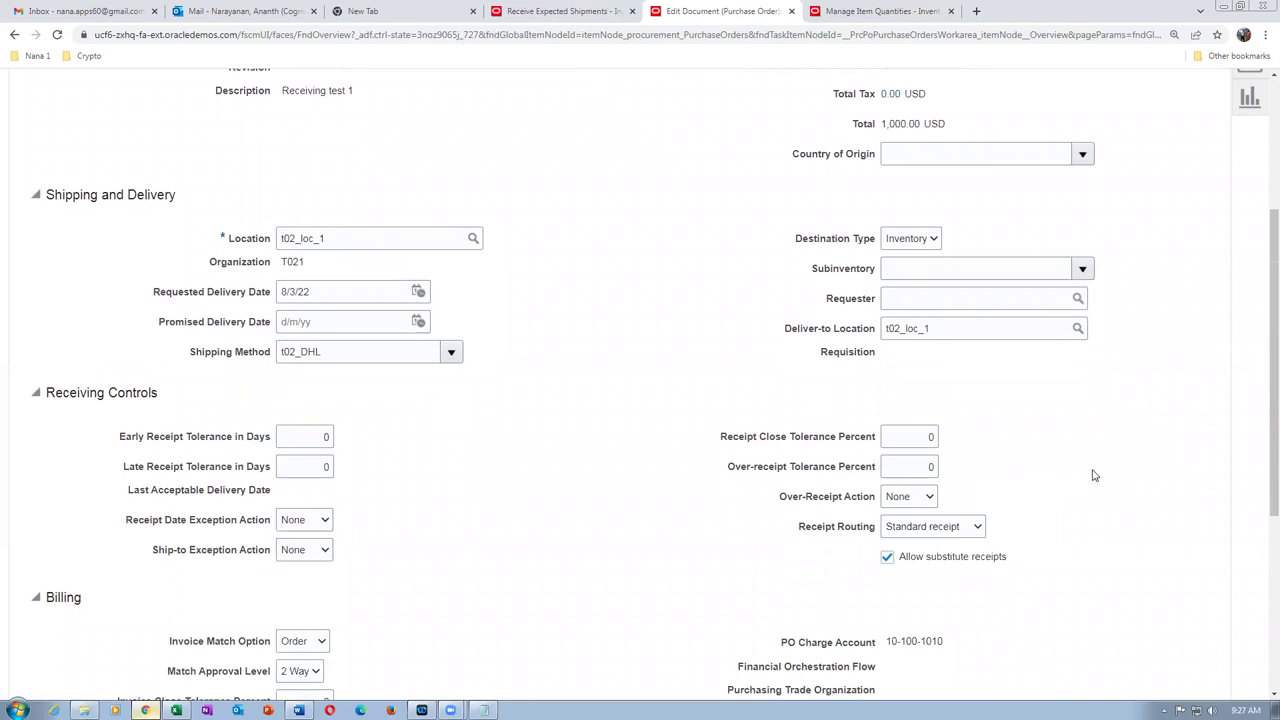
pyautogui.scroll(3, 1100, 468)
pyautogui.click(1141, 181)
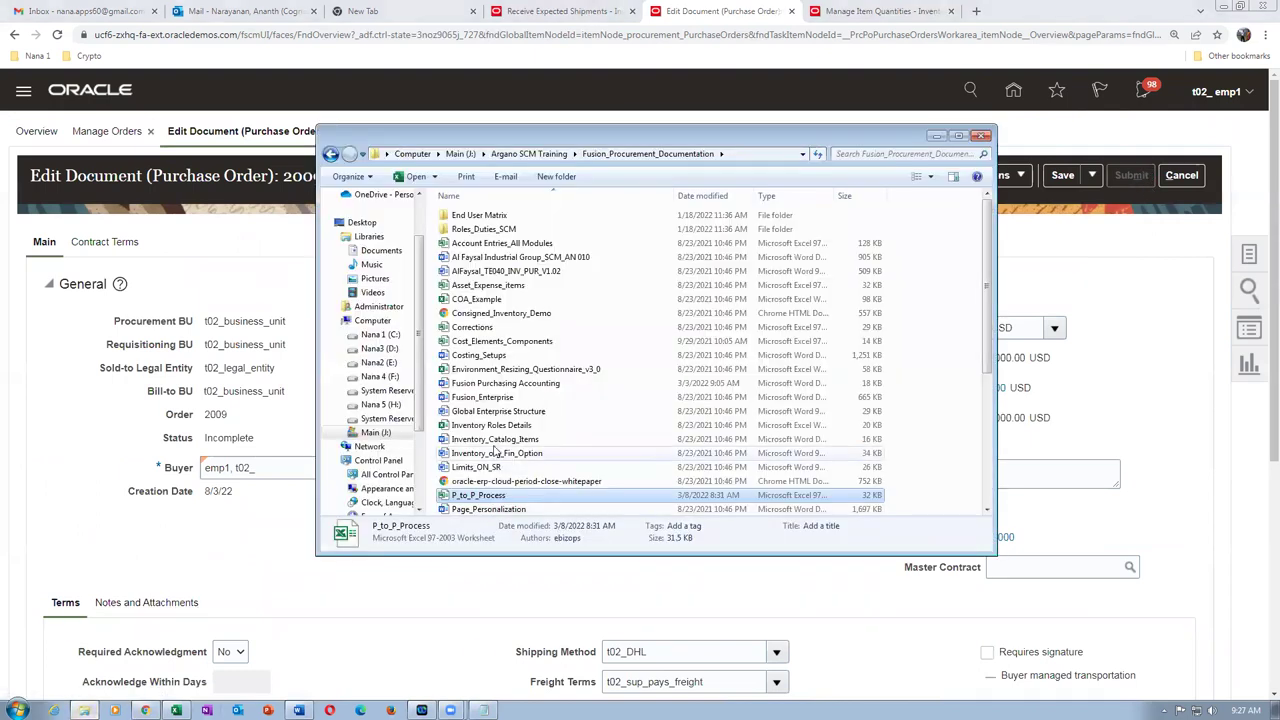
# - Open the Receiving document from the Fusion_Procurement_Documentation folder in Word and enable editing
pyautogui.click(493, 440)
pyautogui.press('r')
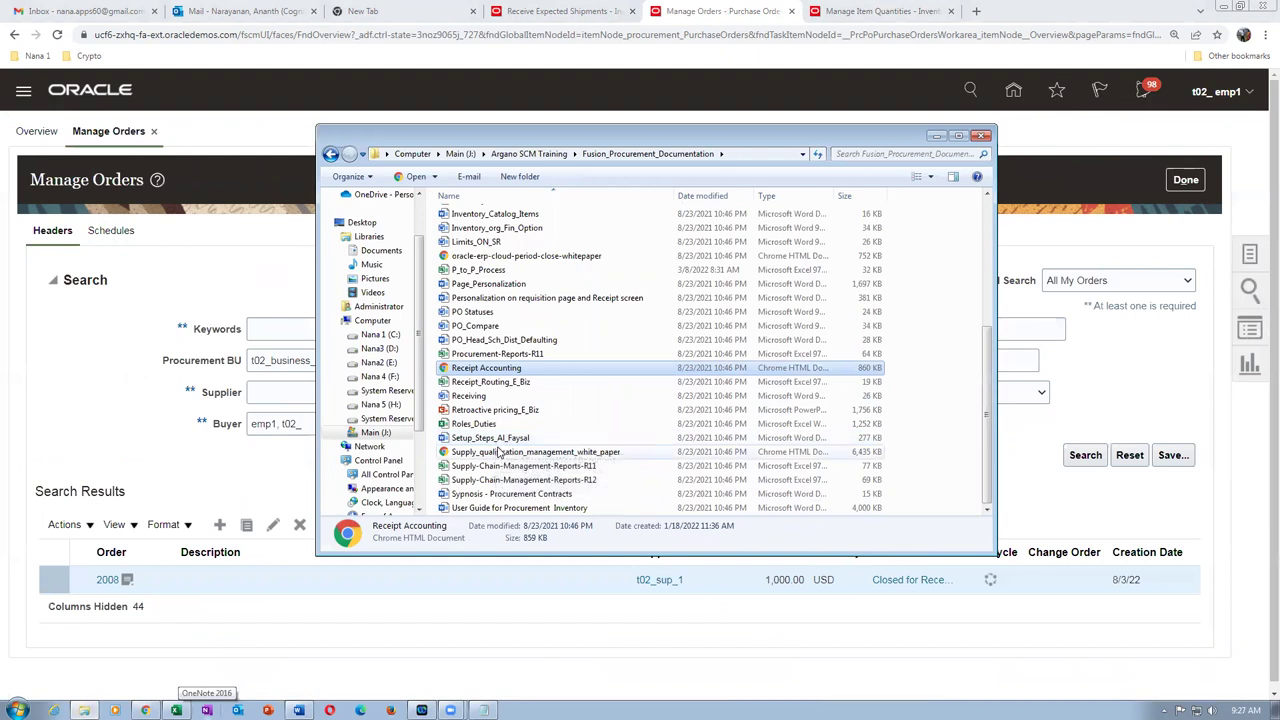
pyautogui.click(483, 397)
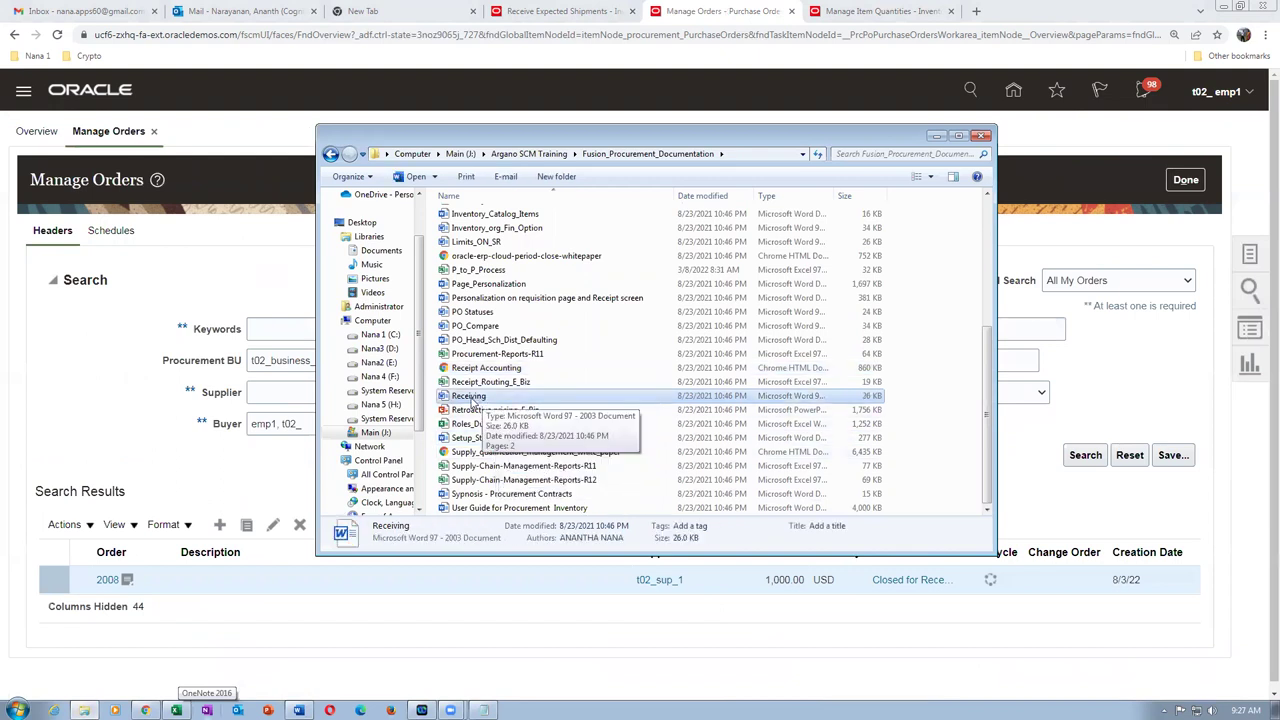
pyautogui.click(500, 382)
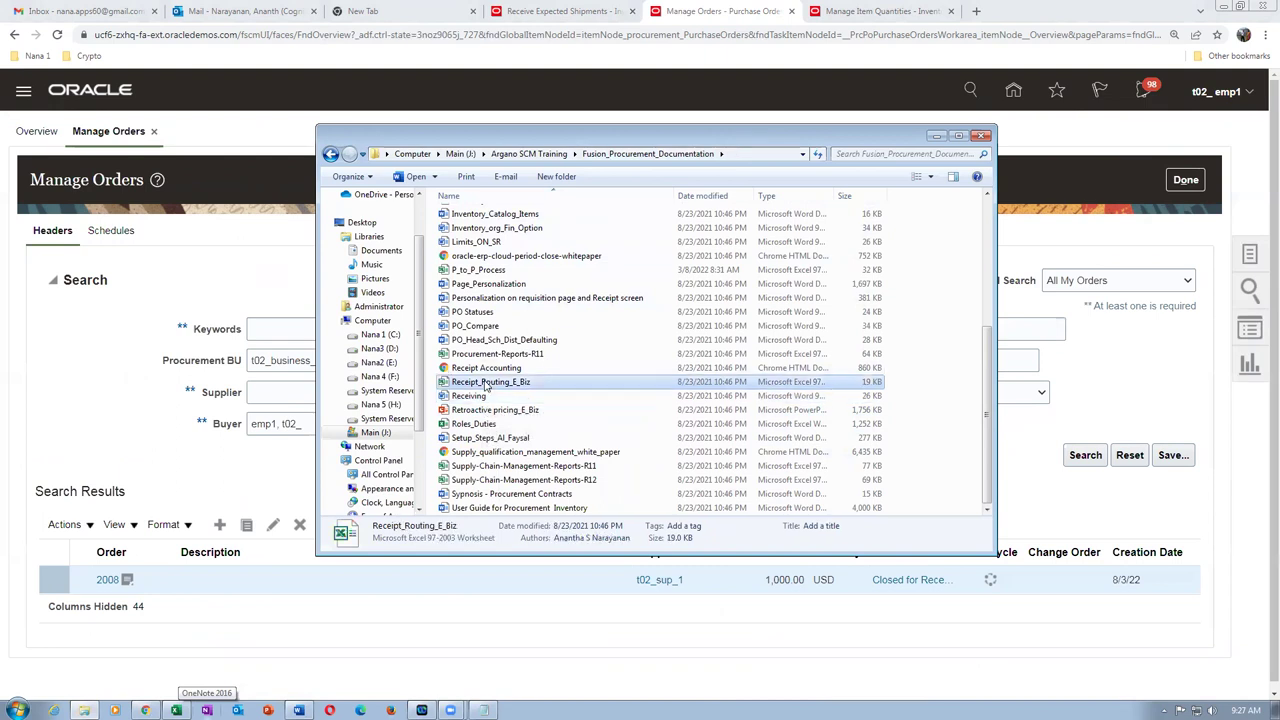
pyautogui.click(509, 398)
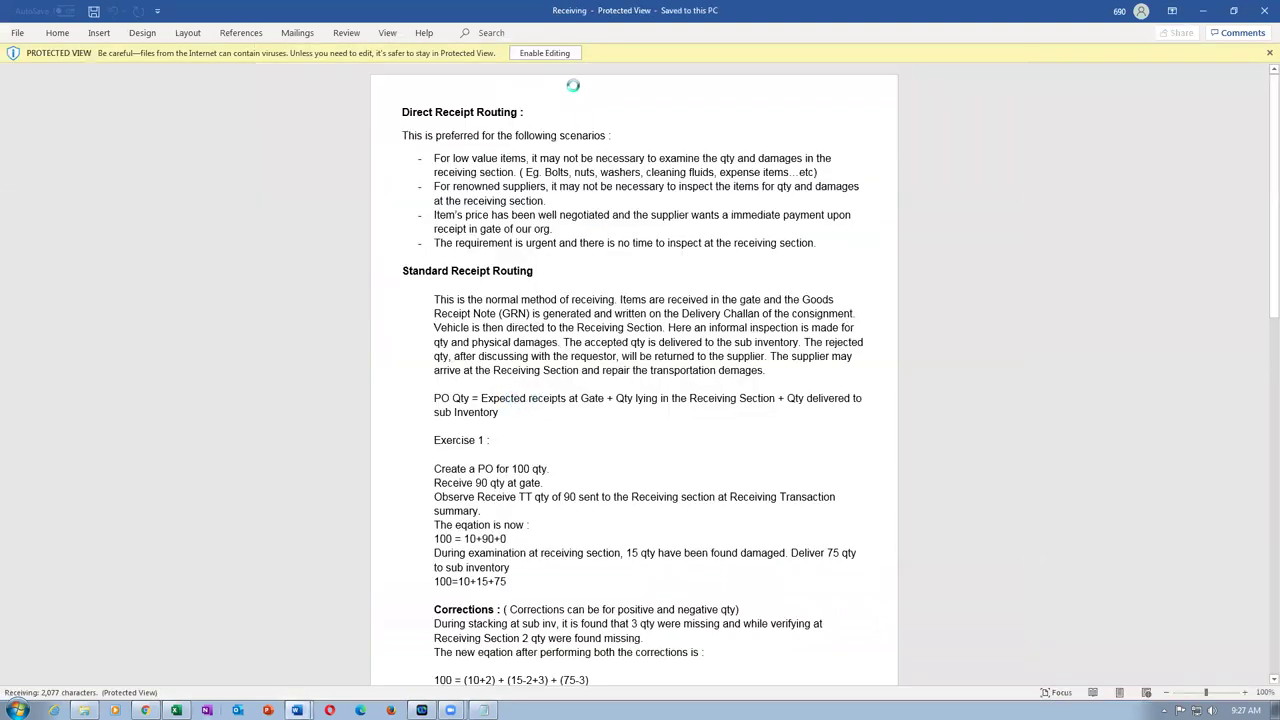
pyautogui.click(545, 53)
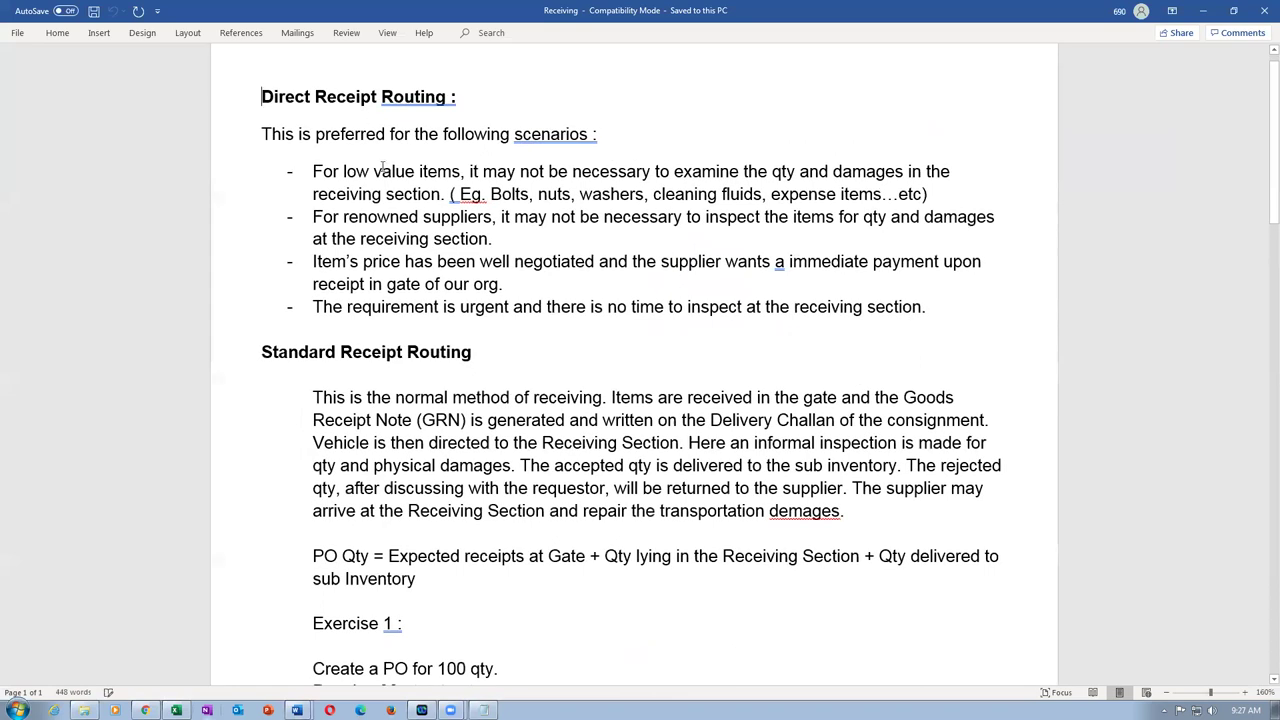
# - Examine the Direct and Standard Receipt Routing sections and the PO Qty equation in the Receiving document
pyautogui.moveTo(343, 171); pyautogui.dragTo(450, 306)
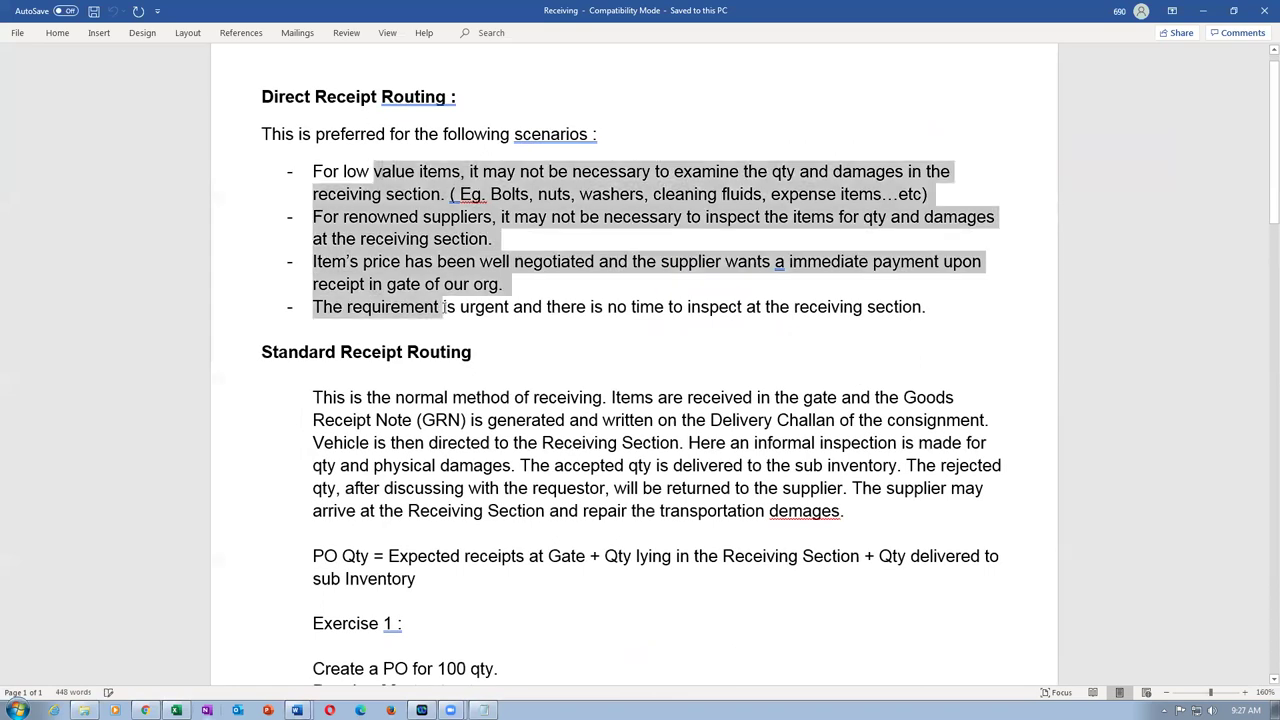
pyautogui.click(426, 383)
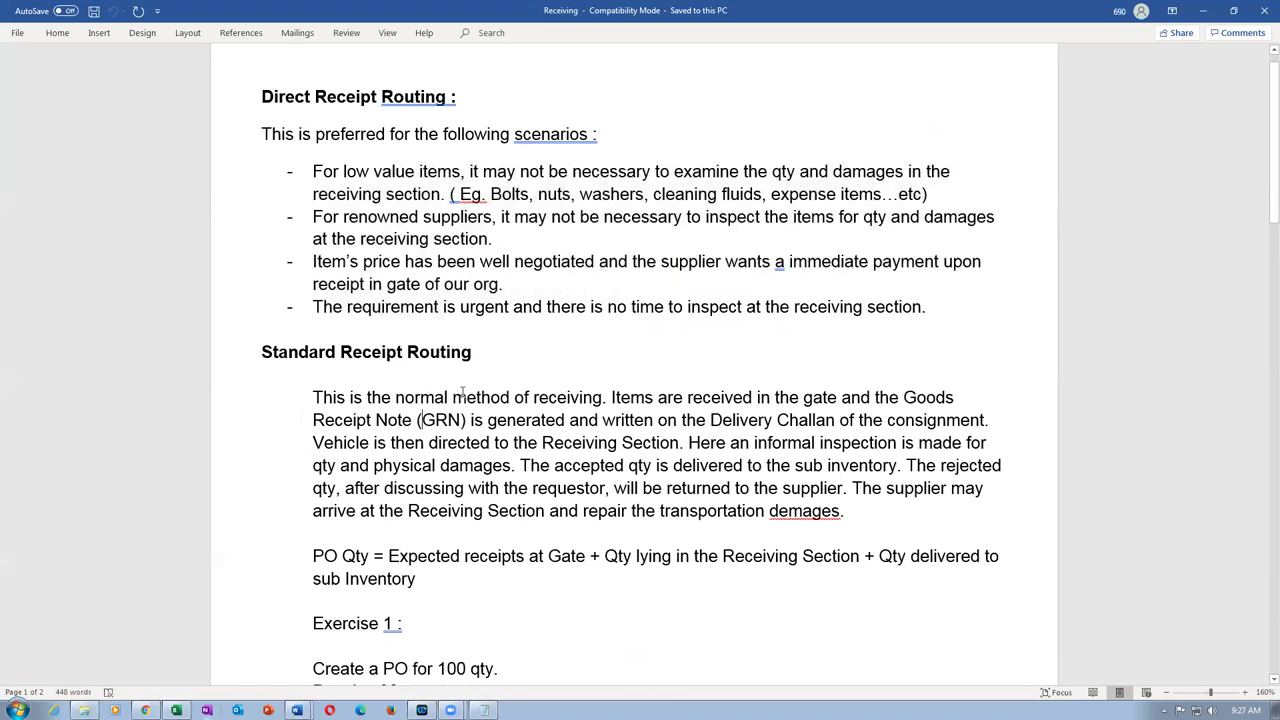
pyautogui.moveTo(396, 397); pyautogui.dragTo(493, 507)
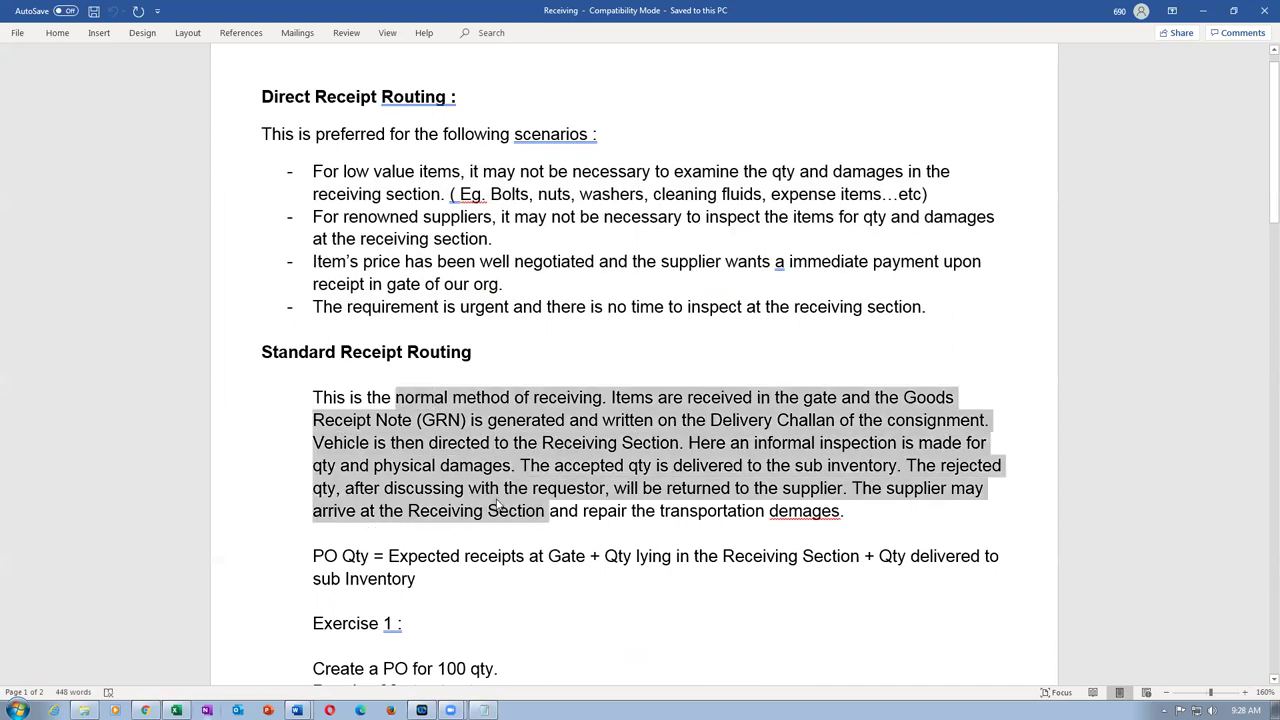
pyautogui.scroll(-2, 357, 497)
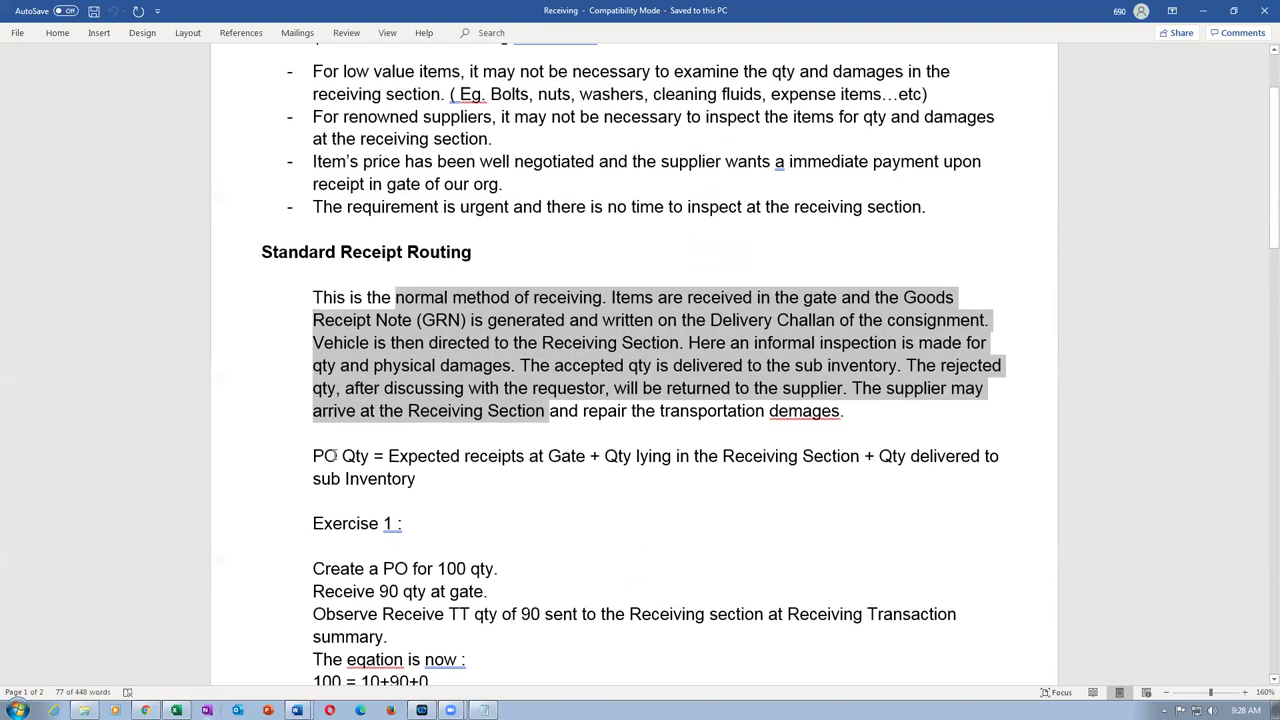
pyautogui.moveTo(335, 455); pyautogui.dragTo(346, 456)
pyautogui.moveTo(441, 457); pyautogui.dragTo(514, 457)
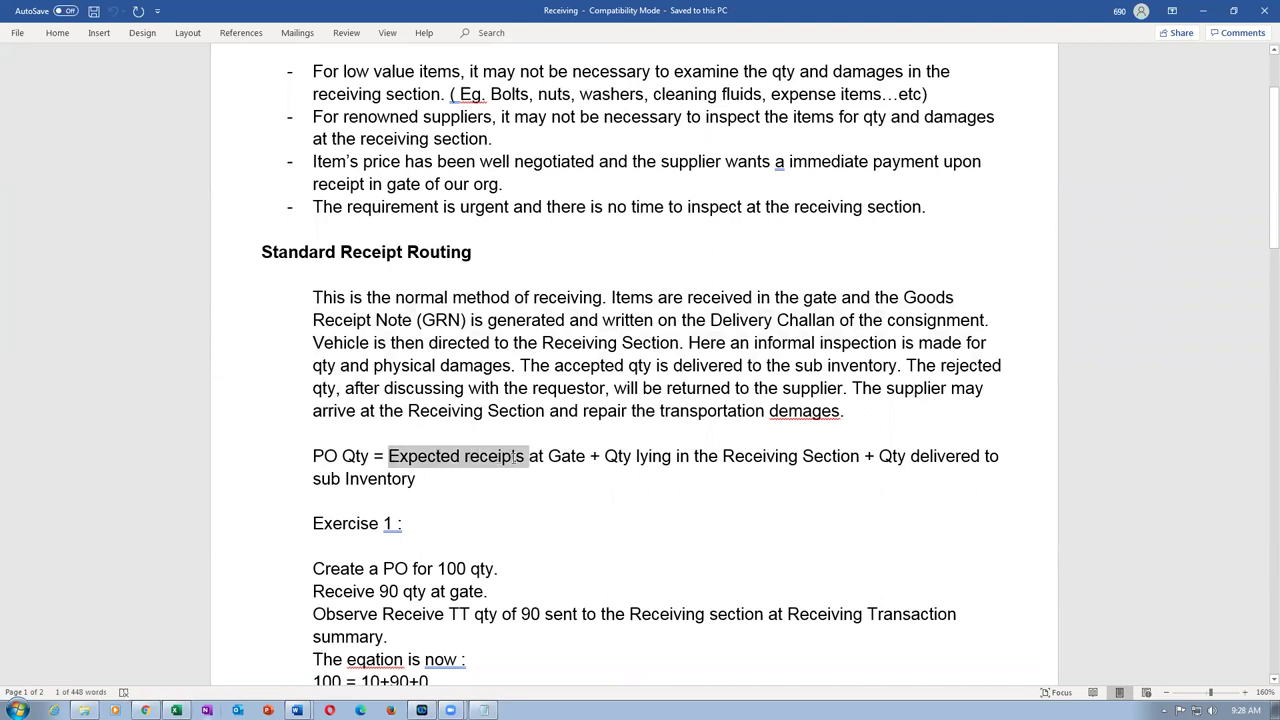
pyautogui.moveTo(606, 456); pyautogui.dragTo(802, 456)
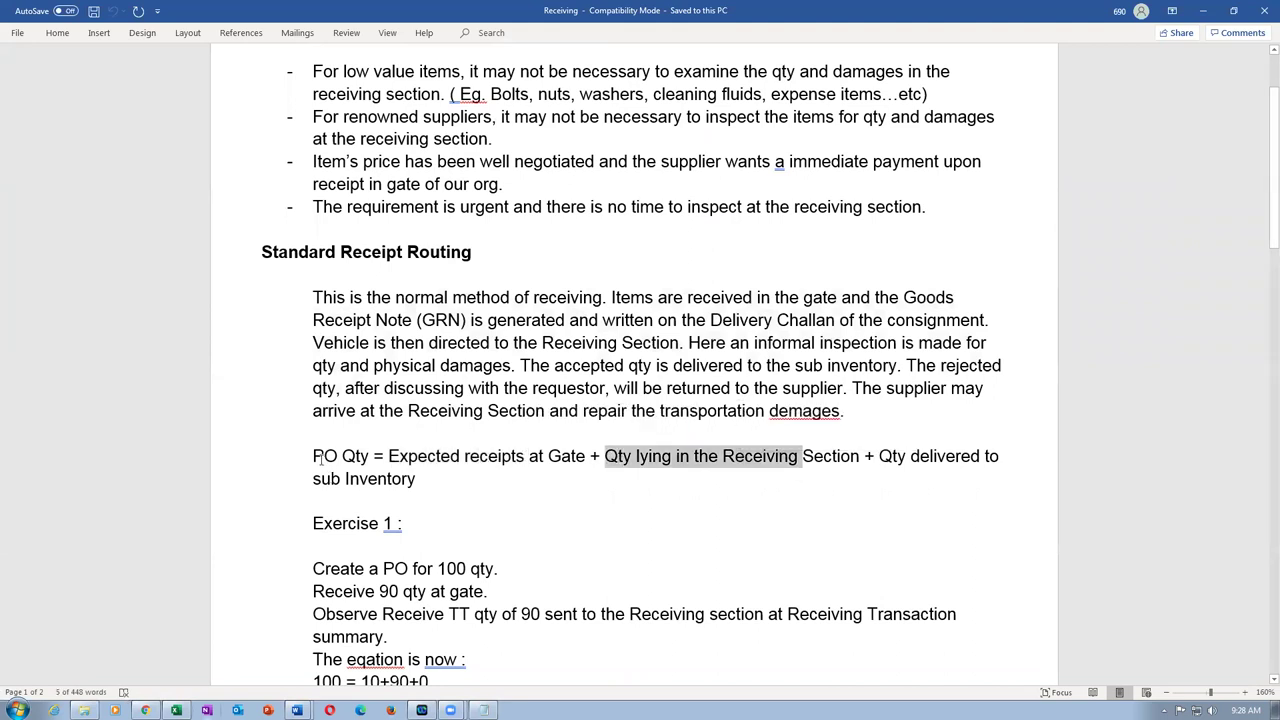
pyautogui.moveTo(320, 457); pyautogui.dragTo(408, 469)
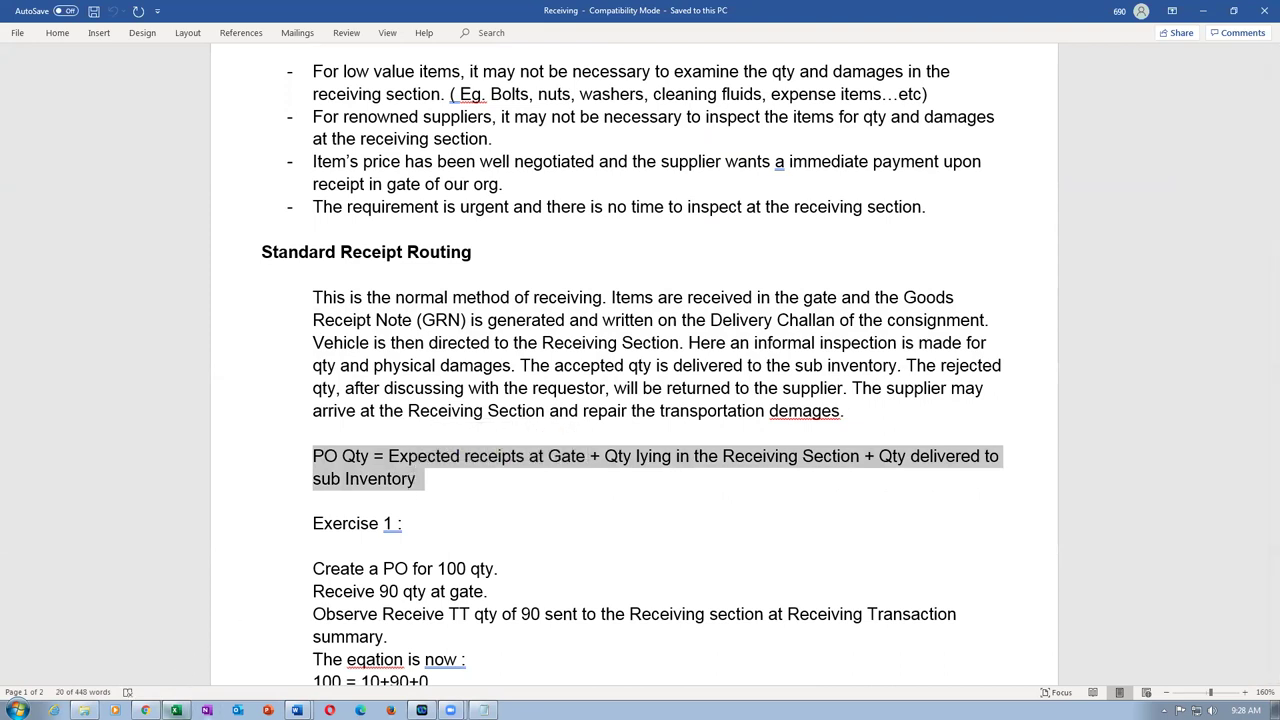
# - Switch to Chrome, dismiss the order submission confirmation, and rerun the item quantities search in organization T021
pyautogui.click(145, 710)
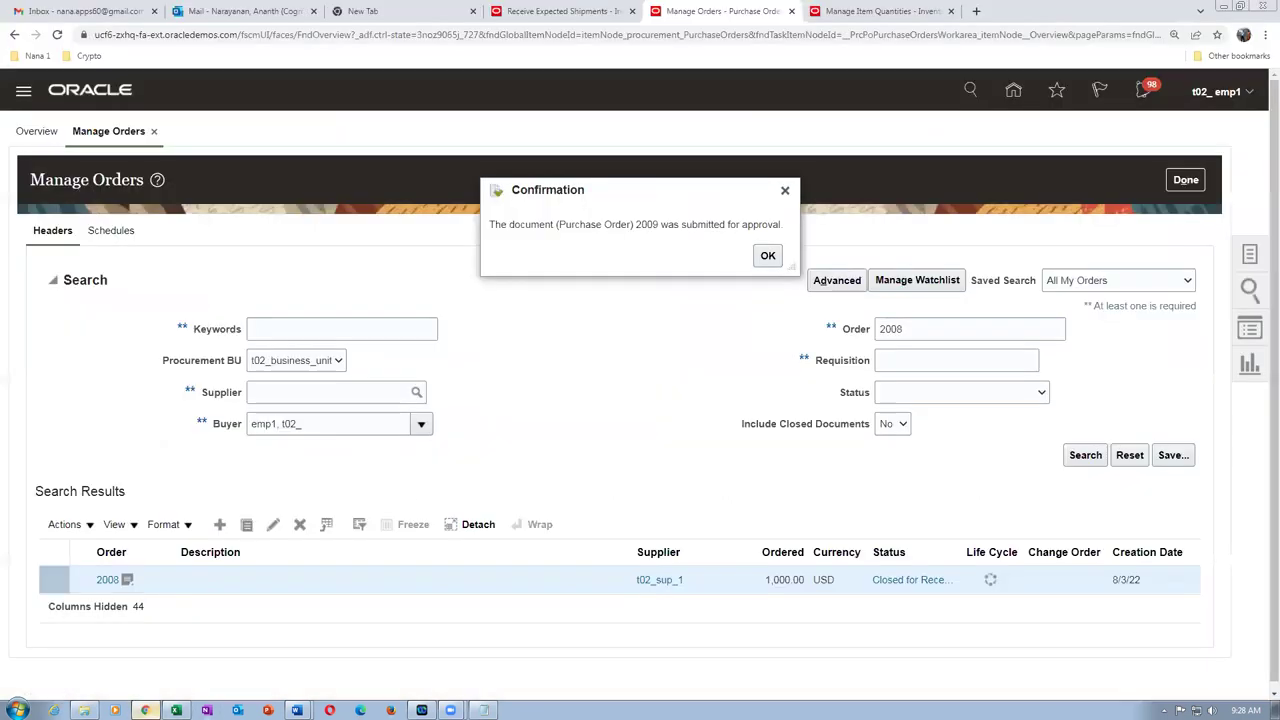
pyautogui.click(768, 256)
pyautogui.click(880, 12)
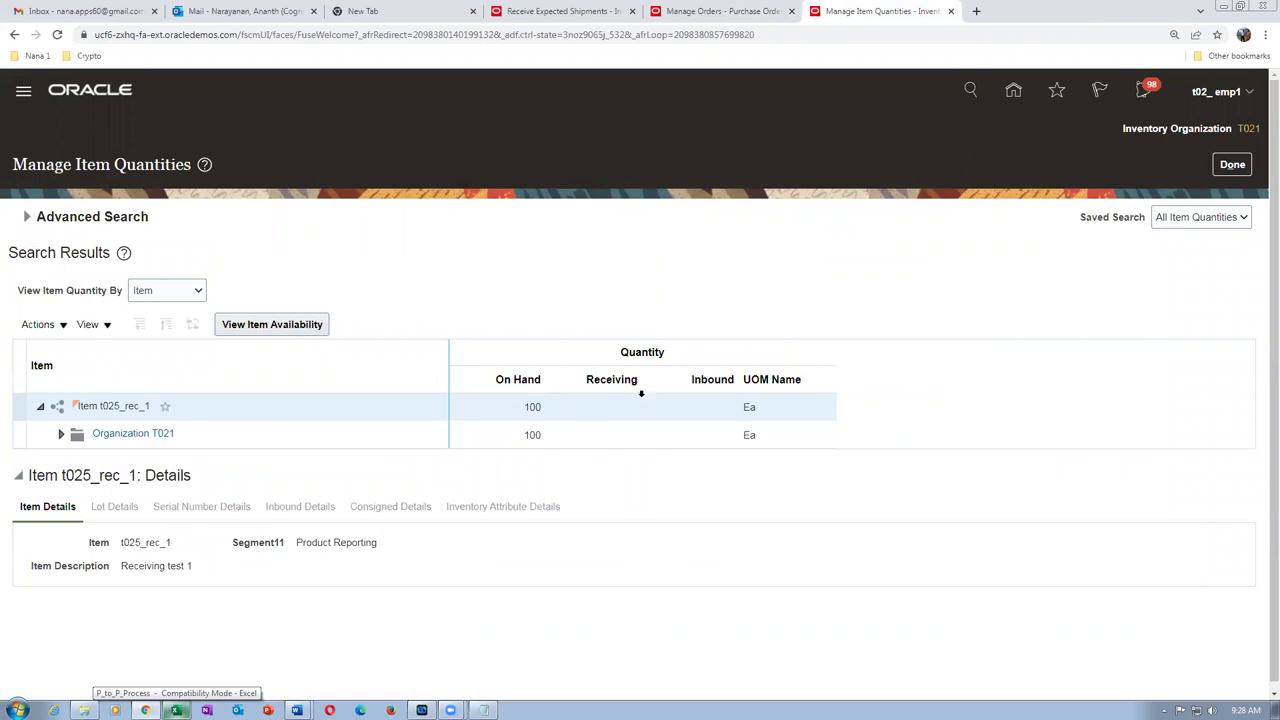
pyautogui.click(27, 219)
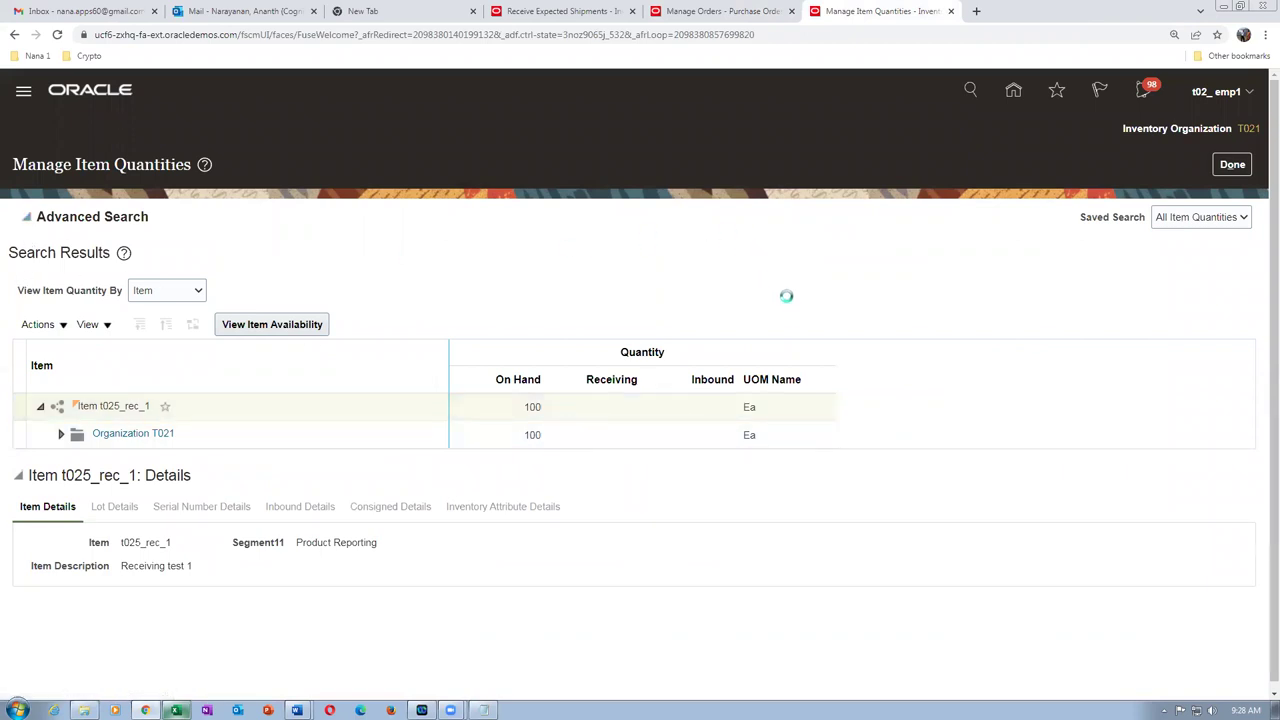
pyautogui.click(999, 393)
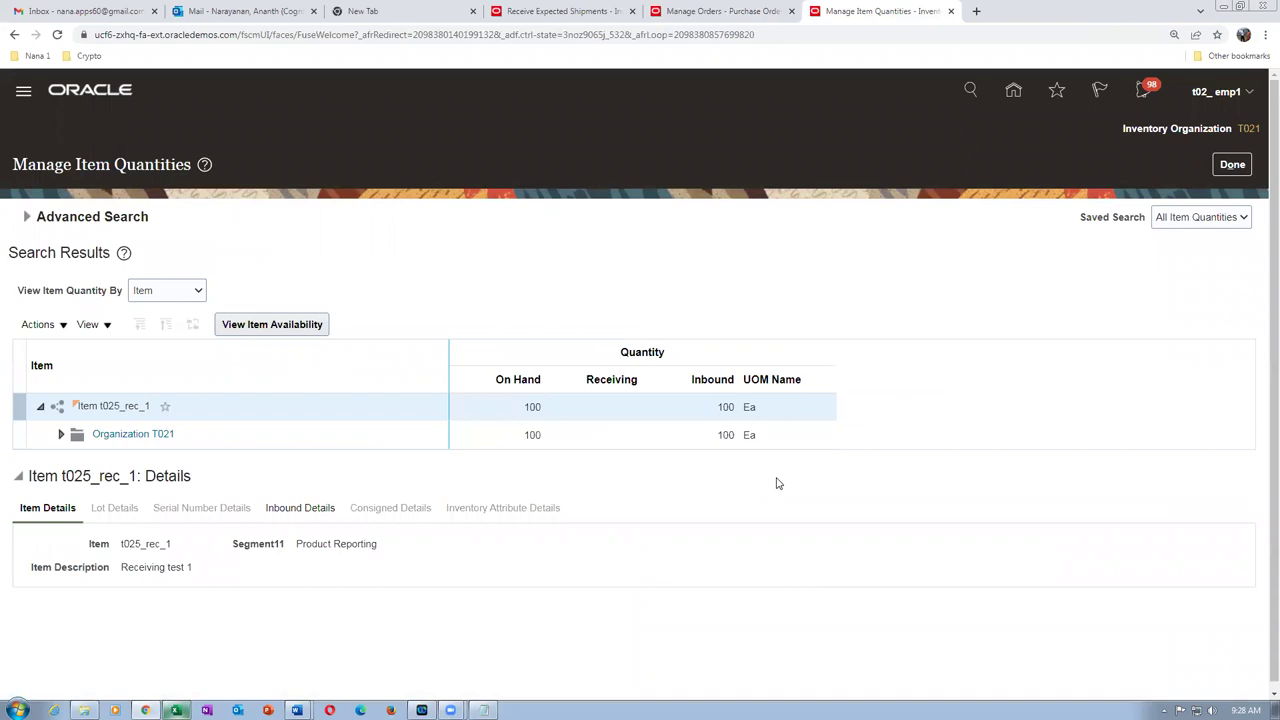
# - Check Exercise 1's gate receipt quantity in Word, and search Receive Expected Shipments in Chrome by the duplicated purchase order's number
pyautogui.hotkey('alt', 'Tab')
pyautogui.moveTo(347, 591); pyautogui.dragTo(508, 591)
pyautogui.hotkey('alt', 'Tab')
pyautogui.click(540, 13)
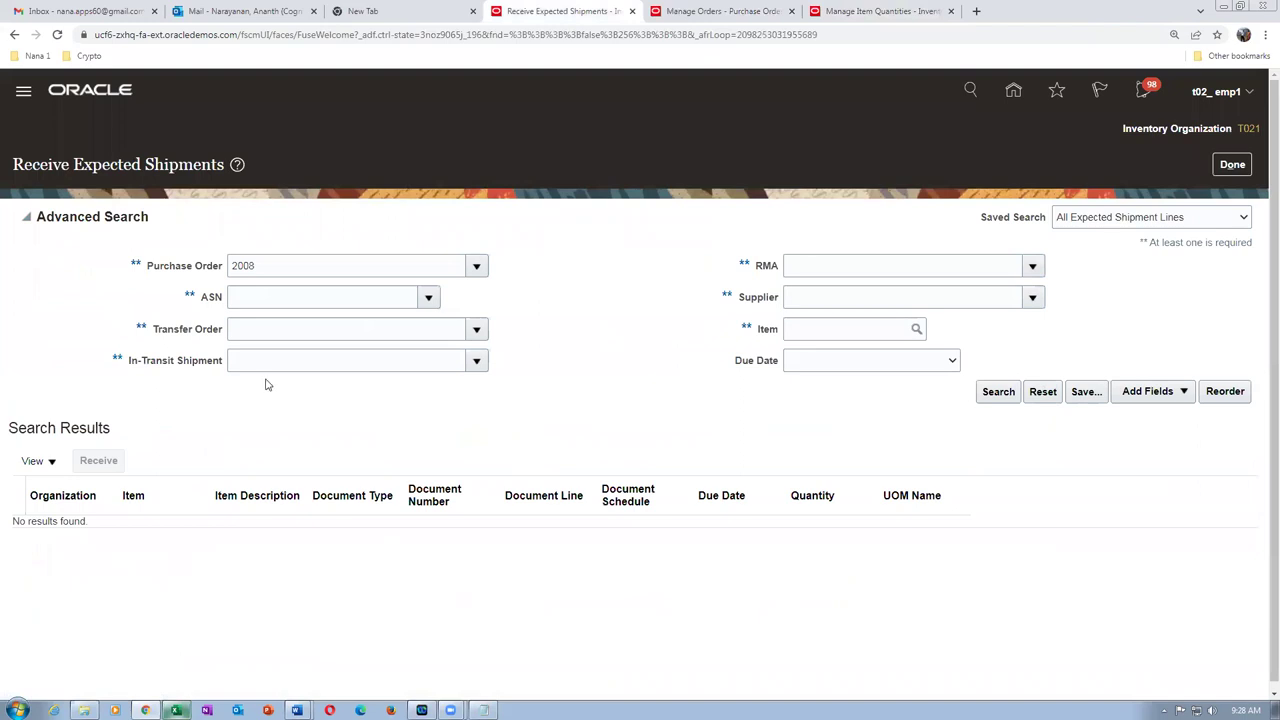
pyautogui.click(260, 264)
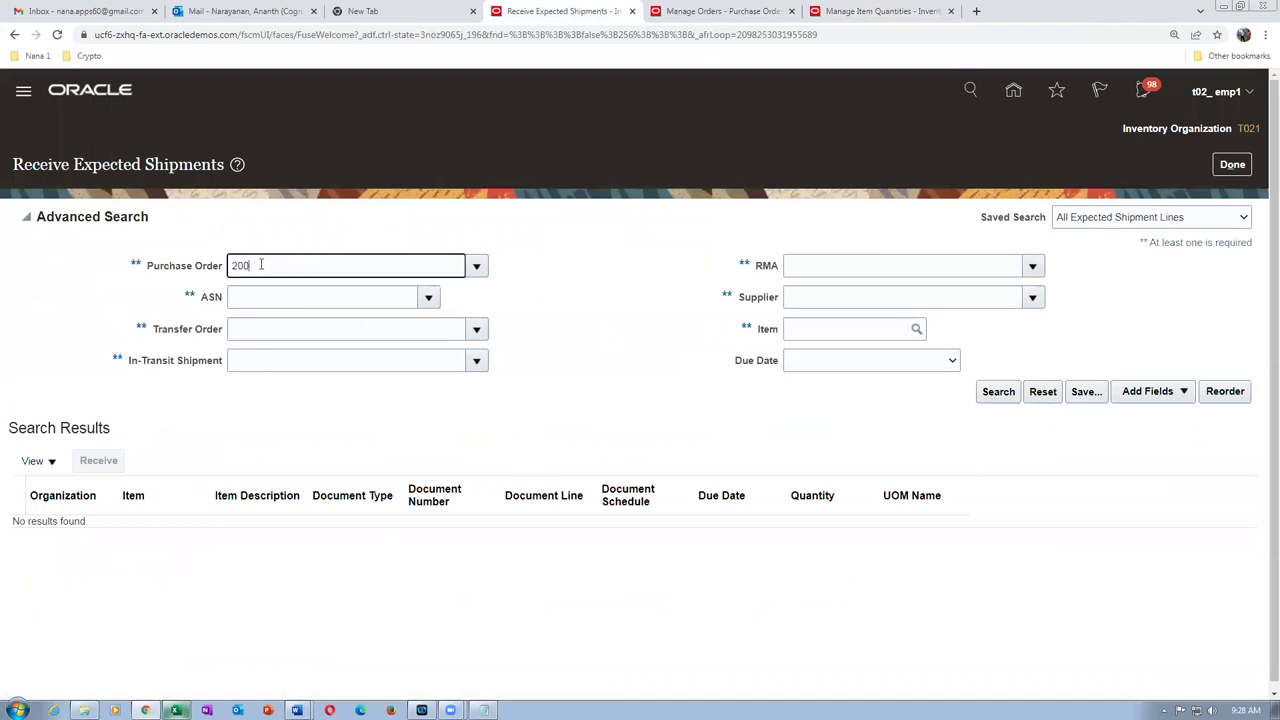
pyautogui.press('Tab')
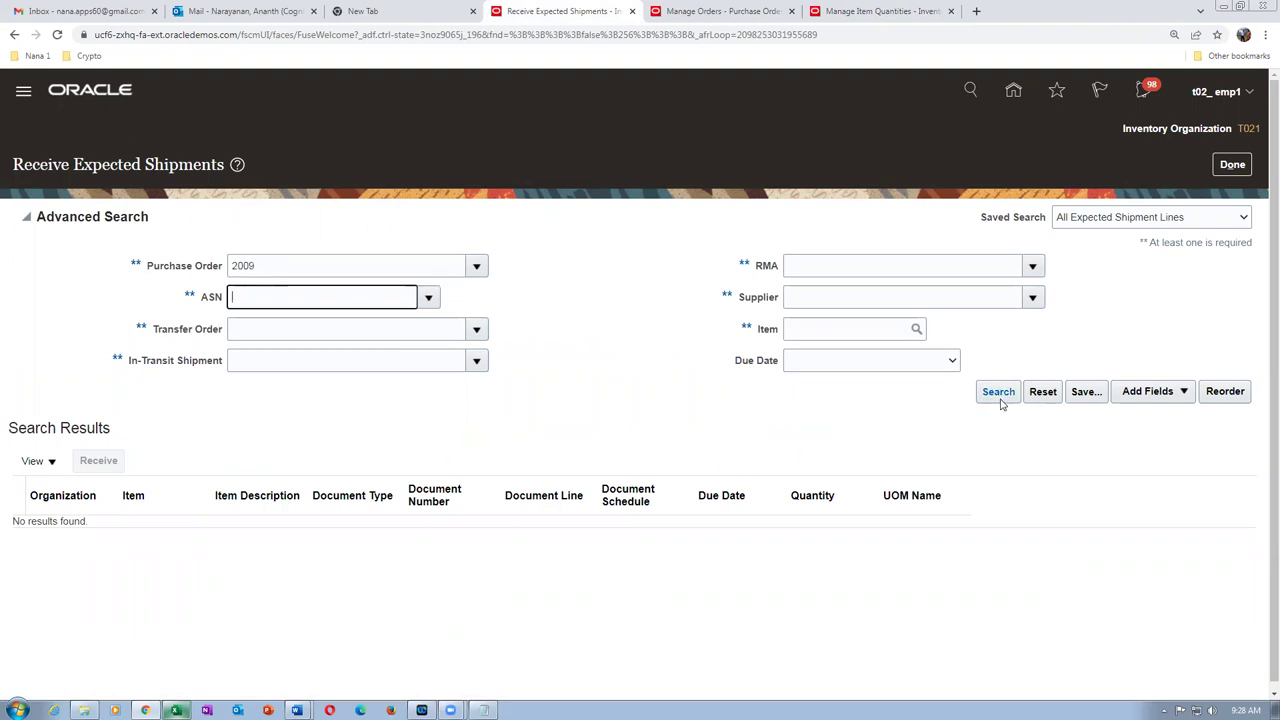
pyautogui.click(998, 392)
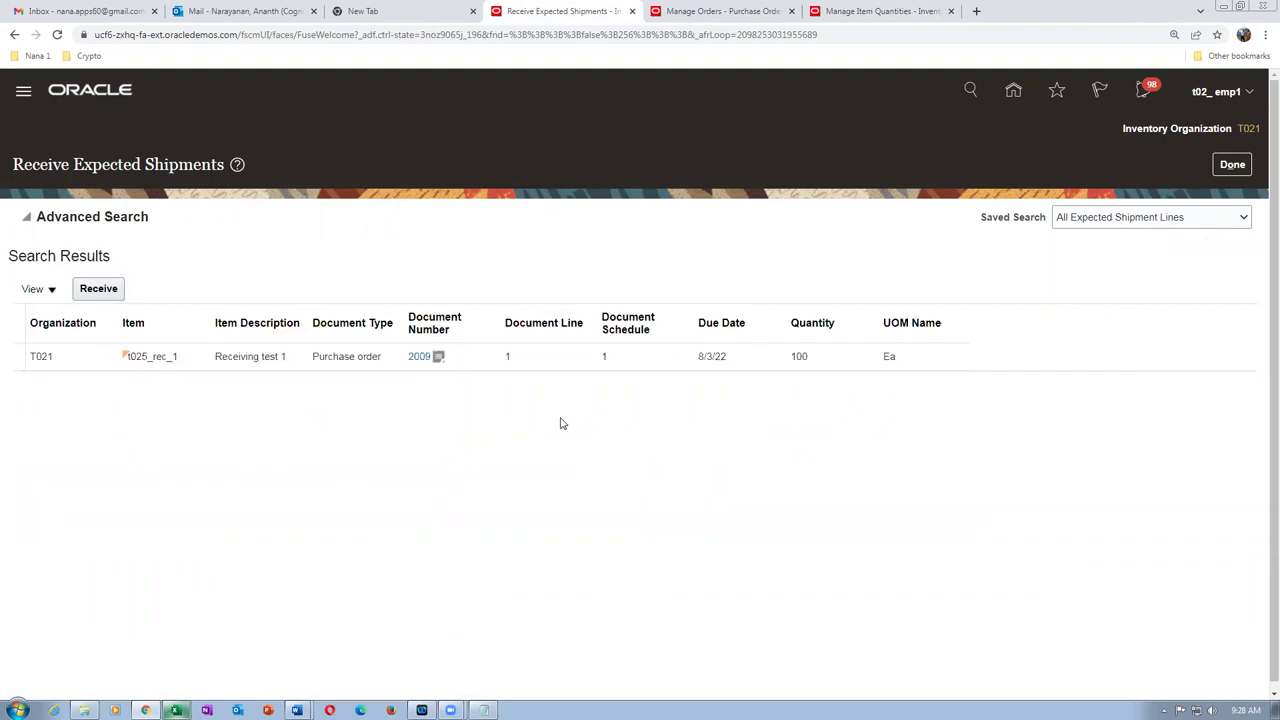
# - Start receiving the order's t025_rec_1 line, set its quantity to 90, and check the destination type
pyautogui.click(17, 357)
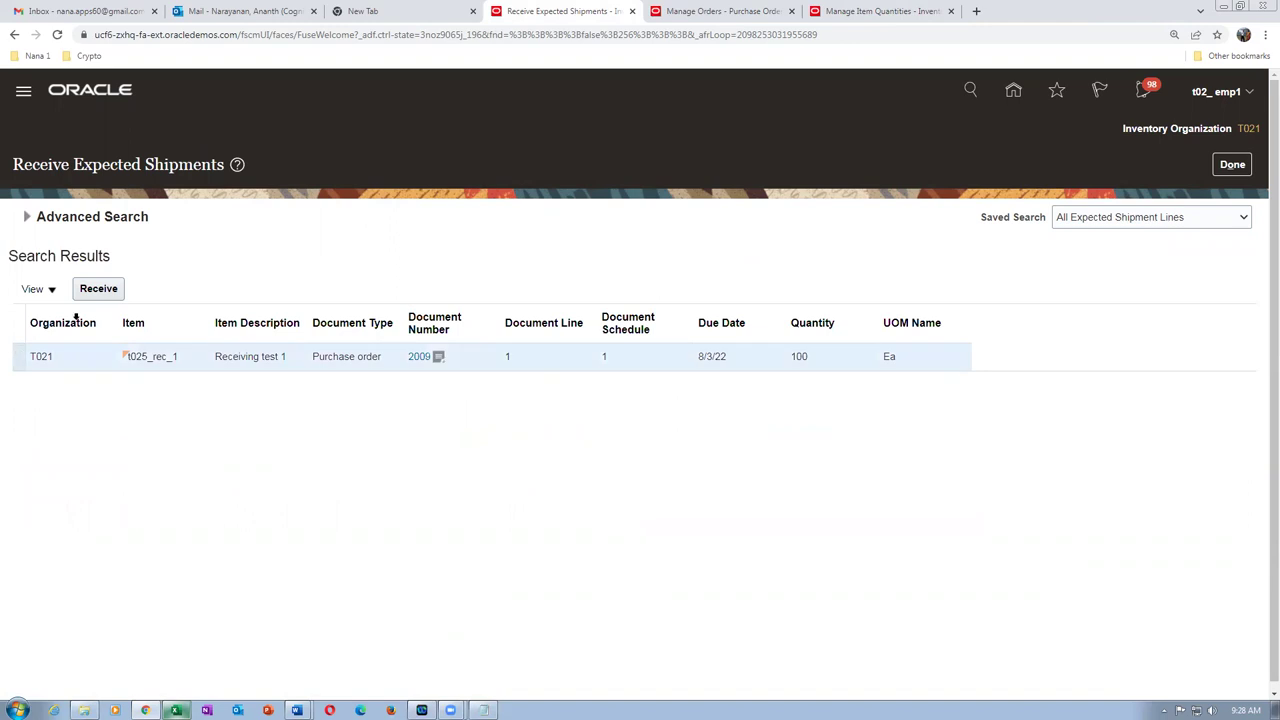
pyautogui.click(99, 290)
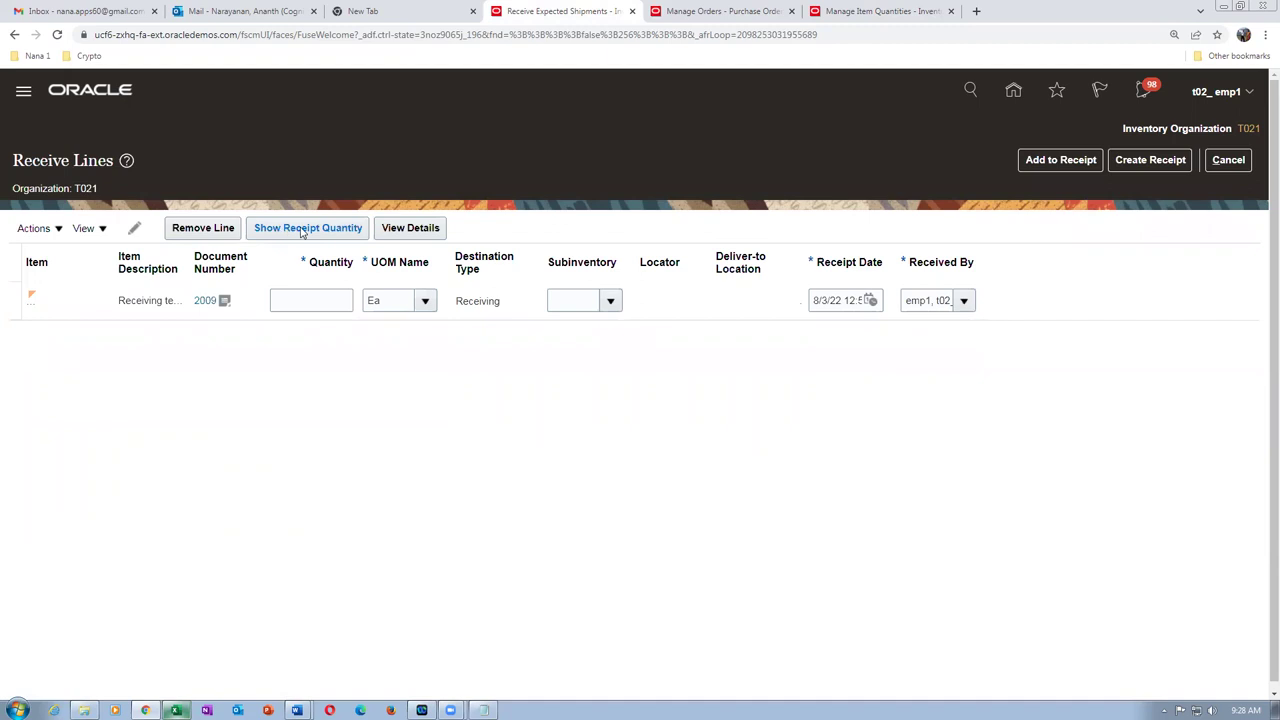
pyautogui.click(302, 229)
pyautogui.doubleClick(327, 303)
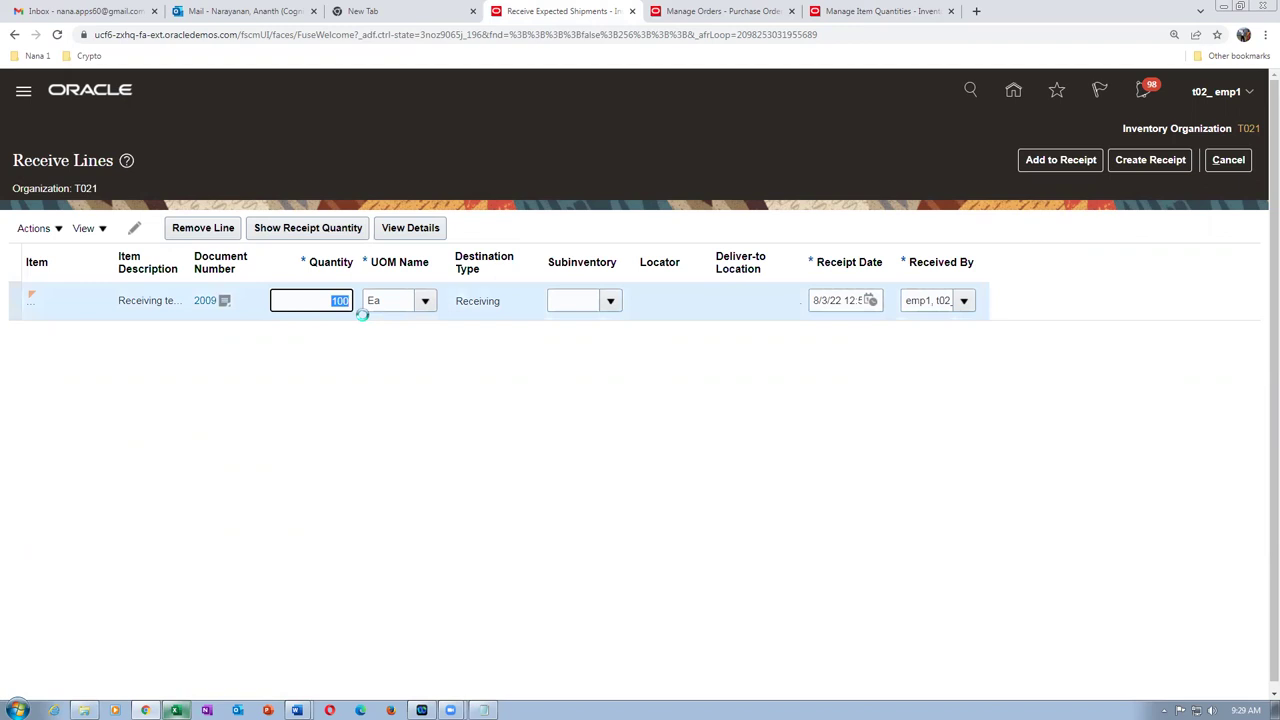
pyautogui.press('BackSpace')
pyautogui.write('90')
pyautogui.press('Tab')
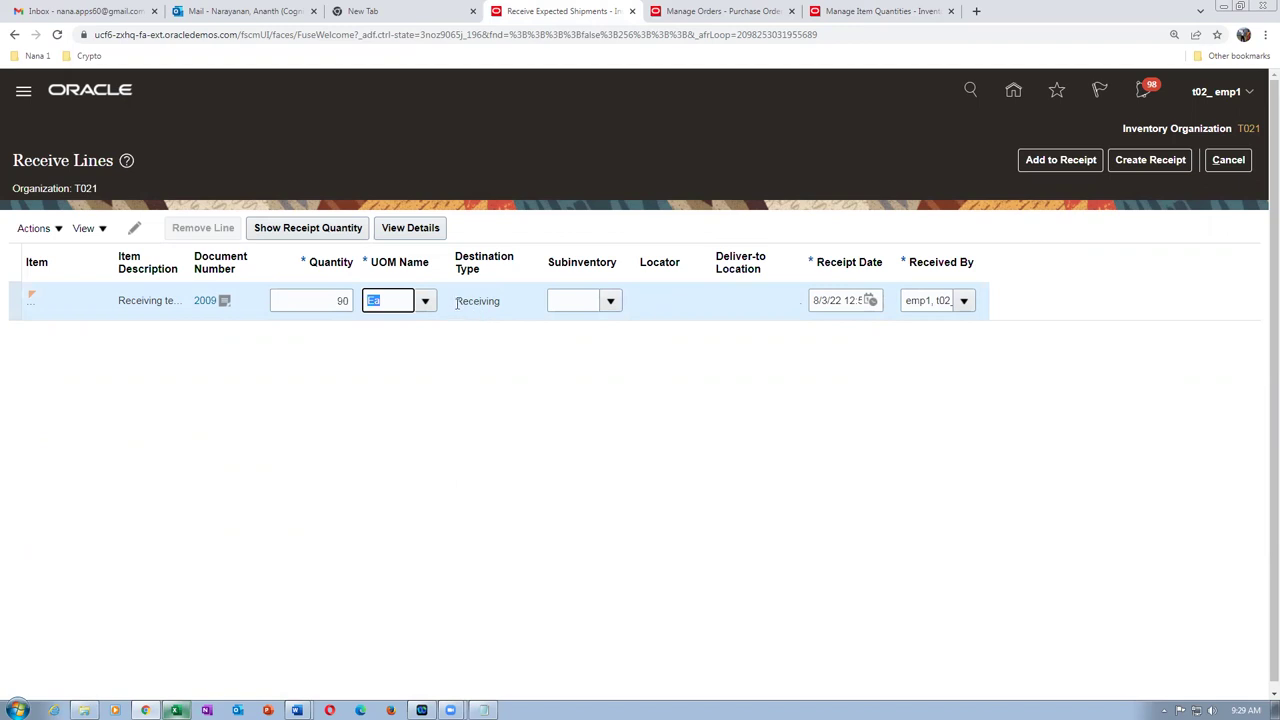
pyautogui.moveTo(458, 300); pyautogui.dragTo(493, 305)
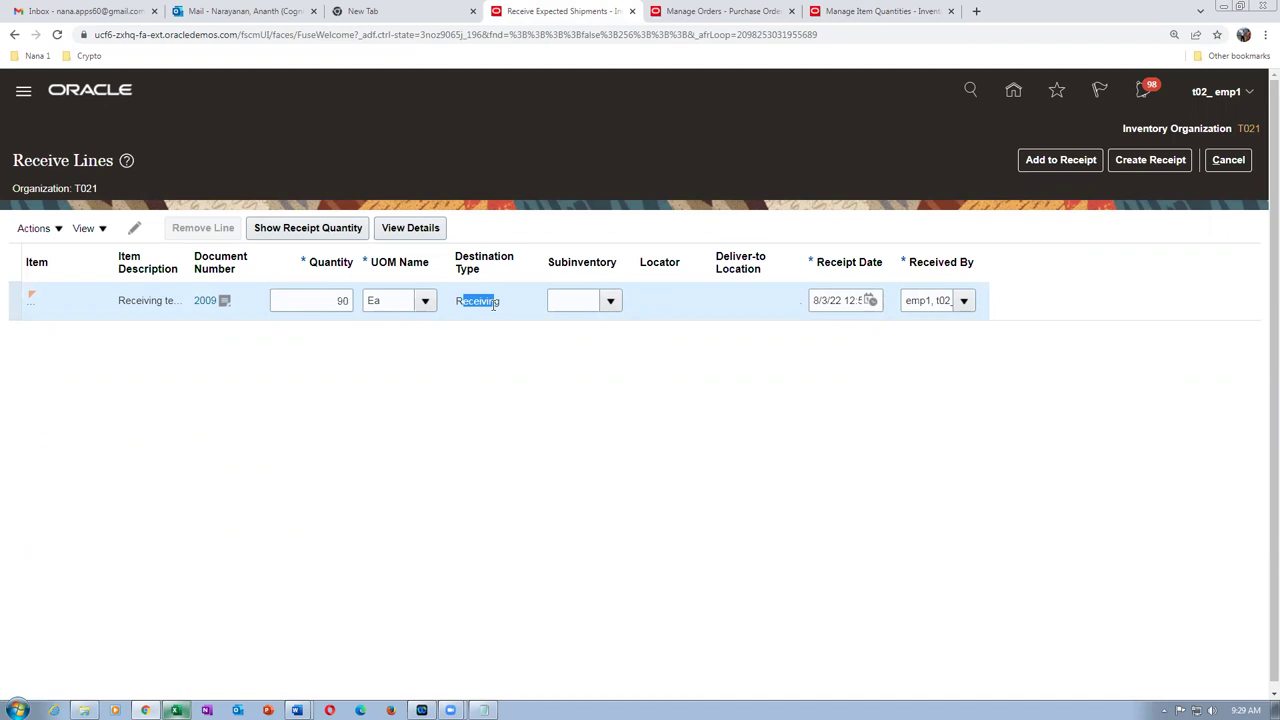
pyautogui.click(502, 372)
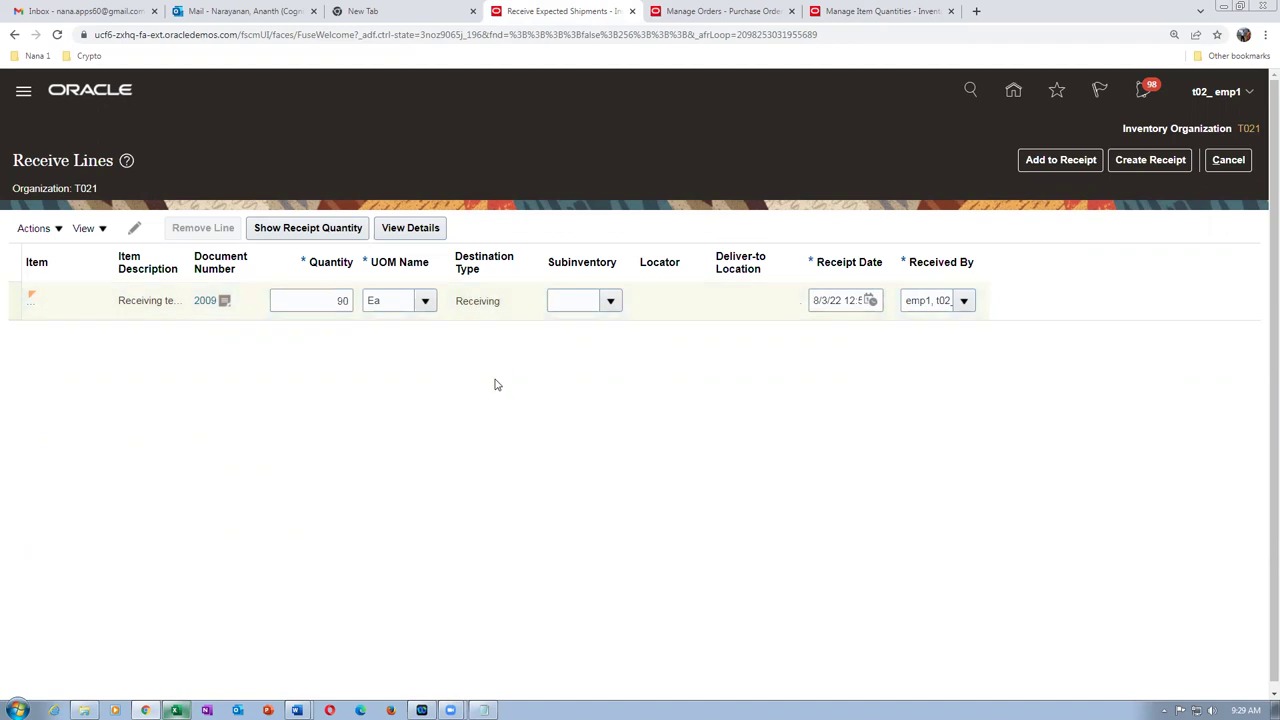
# - Create the receipt for the received line, submit it, and dismiss the confirmation
pyautogui.click(1150, 160)
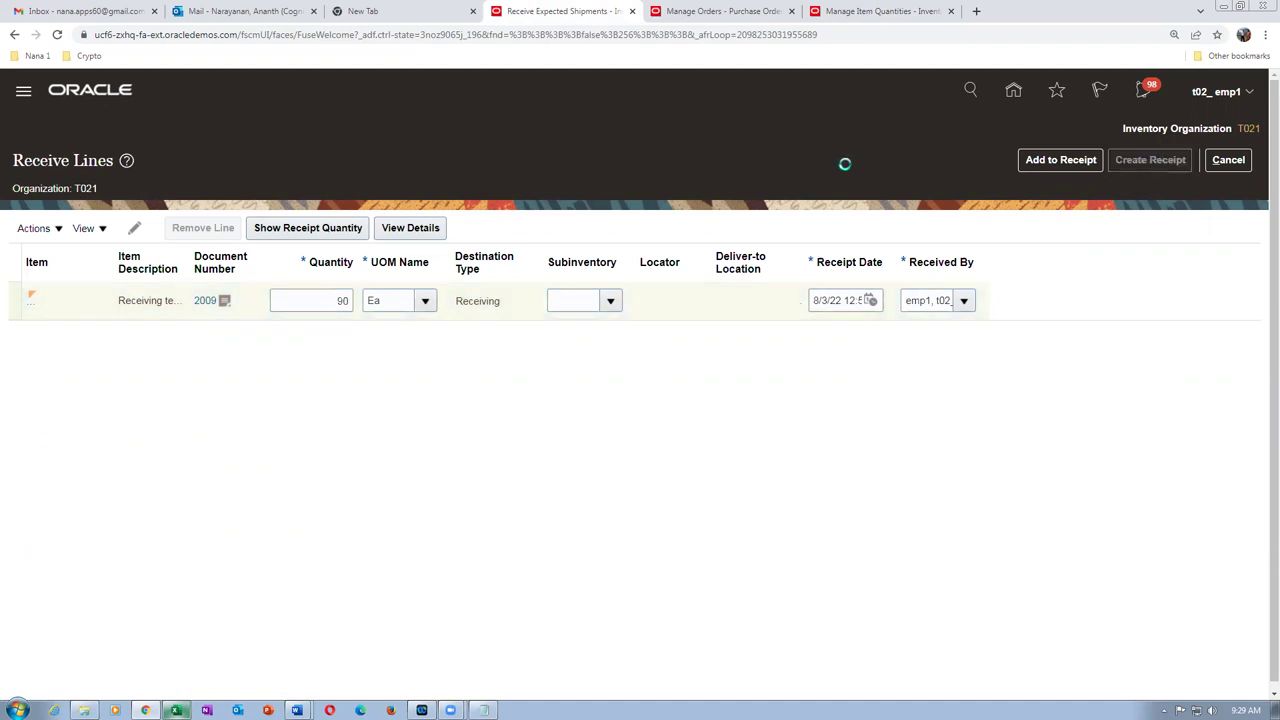
pyautogui.click(1180, 162)
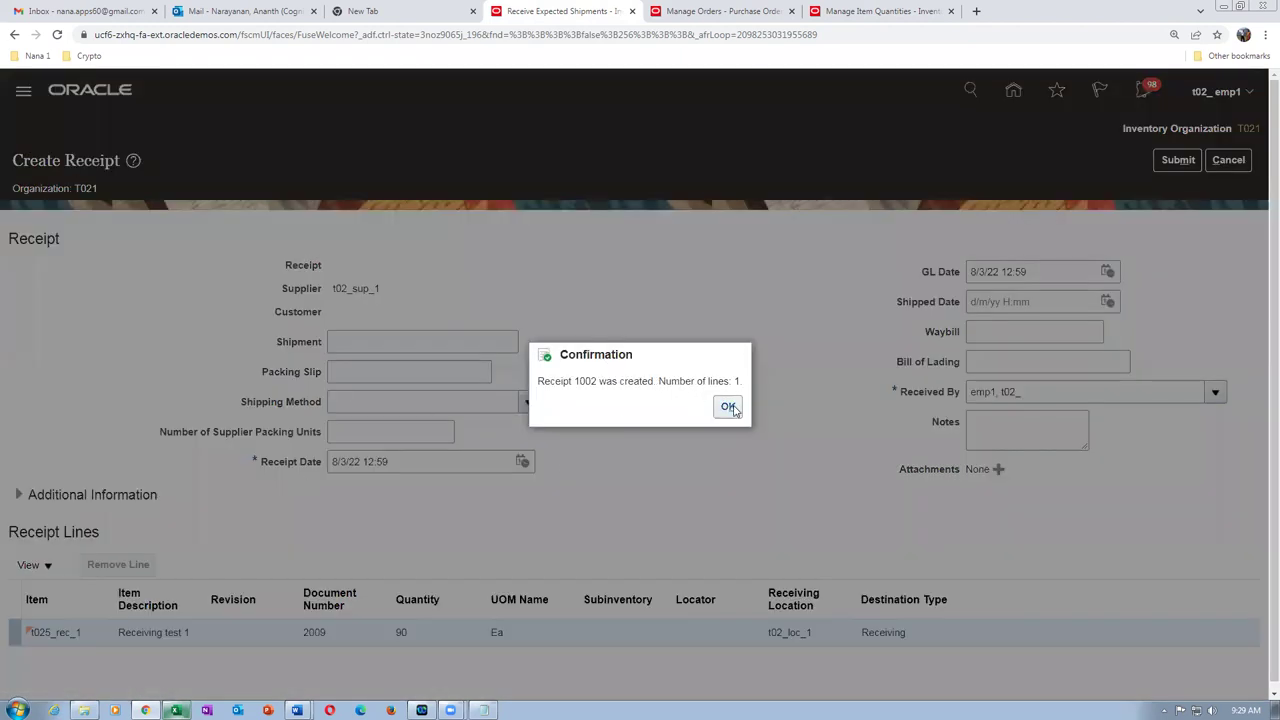
pyautogui.click(729, 407)
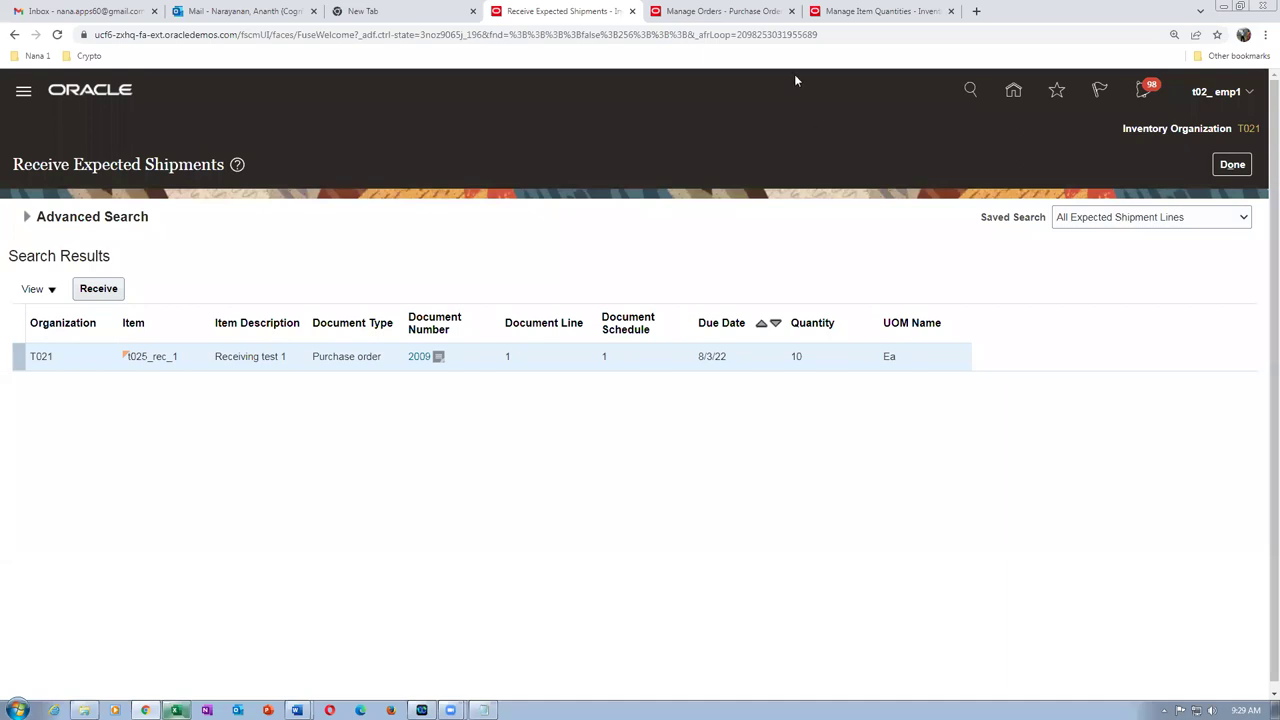
# - Rerun the Manage Item Quantities search to check t025_rec_1's on-hand, receiving and inbound quantities after the receipt
pyautogui.click(885, 11)
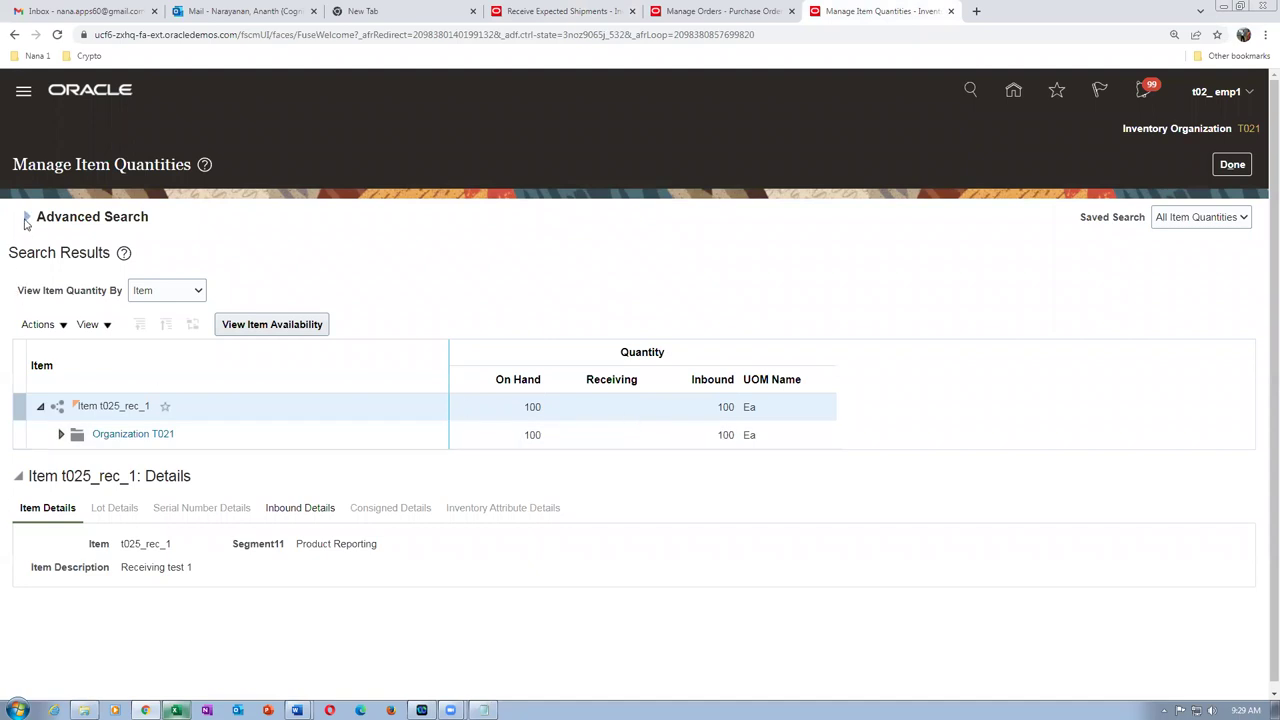
pyautogui.click(27, 218)
pyautogui.click(996, 391)
# - Switch to the Receiving document in Word and compare the PO Qty equation with Exercise 1's post-receipt equation
pyautogui.hotkey('alt', 'Tab')
pyautogui.click(480, 514)
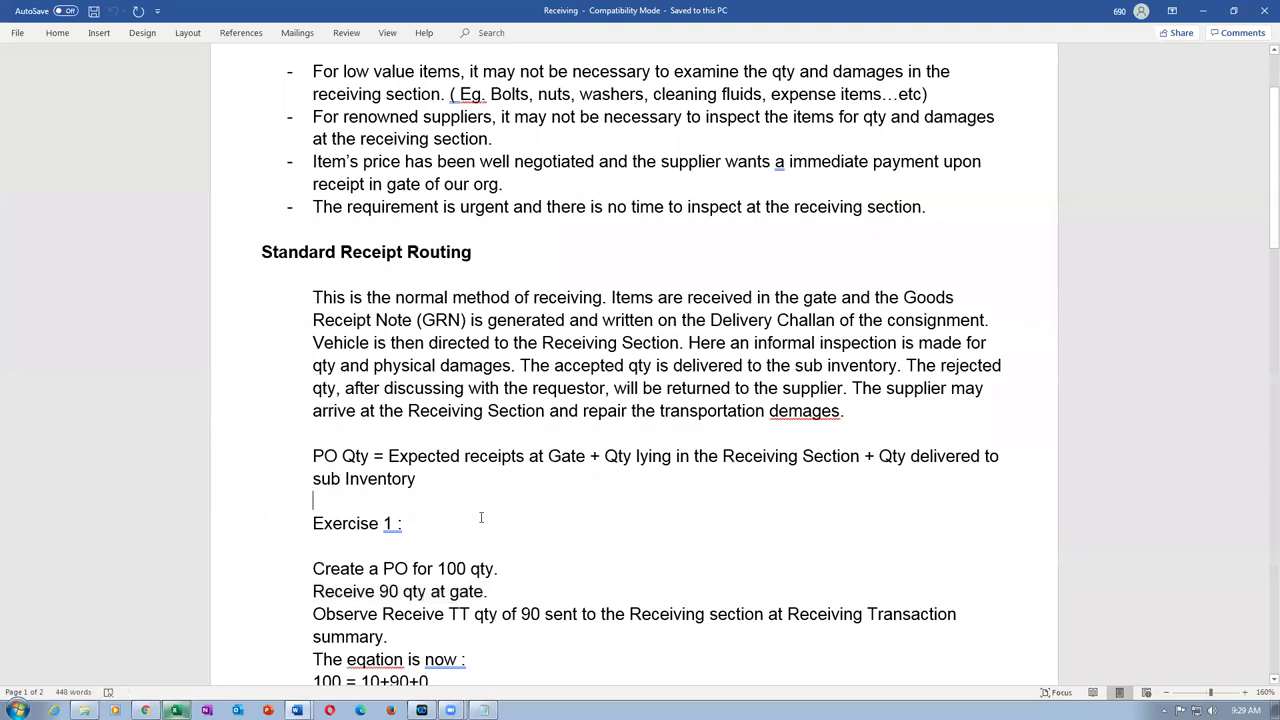
pyautogui.scroll(-3, 480, 515)
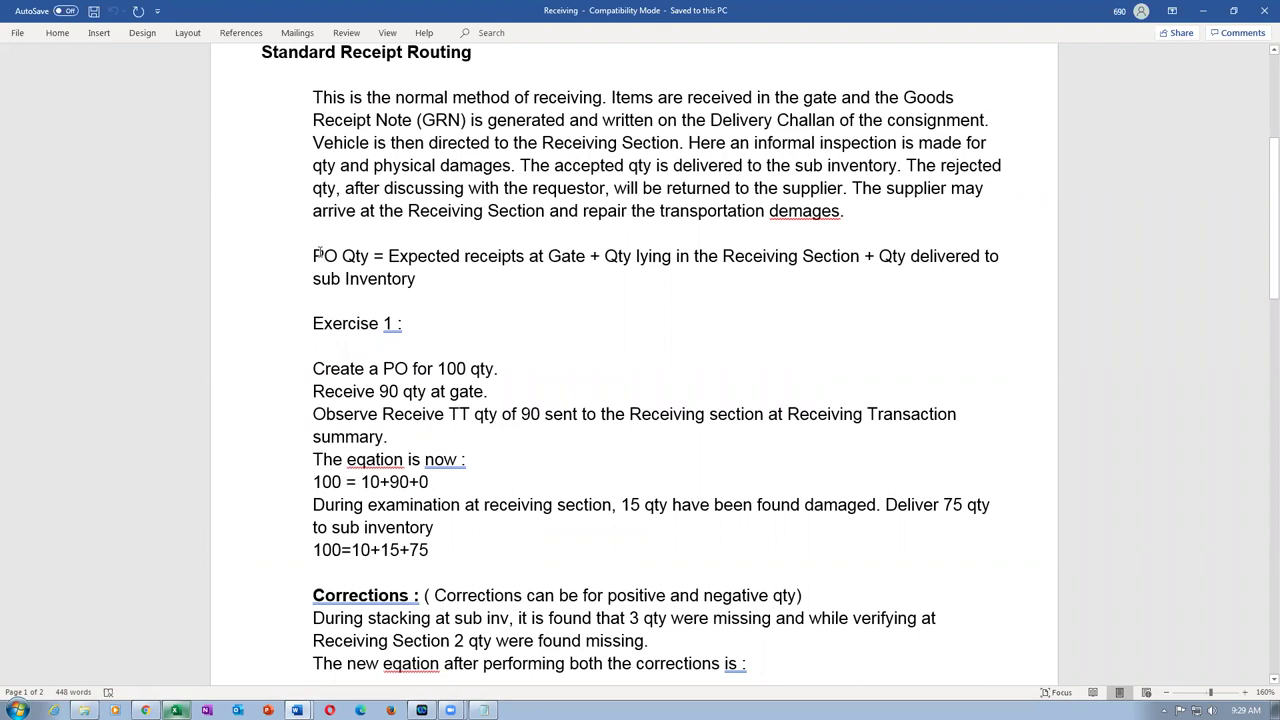
pyautogui.moveTo(400, 242); pyautogui.dragTo(696, 256)
pyautogui.moveTo(315, 254); pyautogui.dragTo(876, 284)
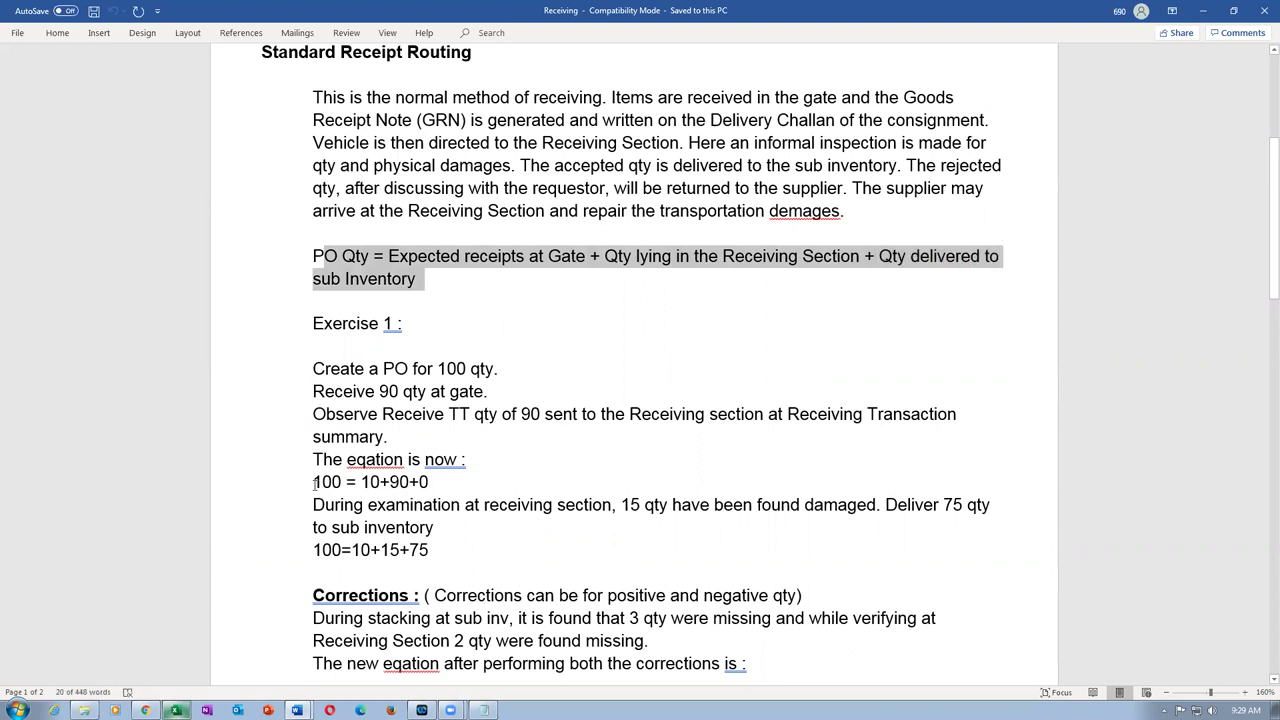
pyautogui.moveTo(316, 481); pyautogui.dragTo(437, 475)
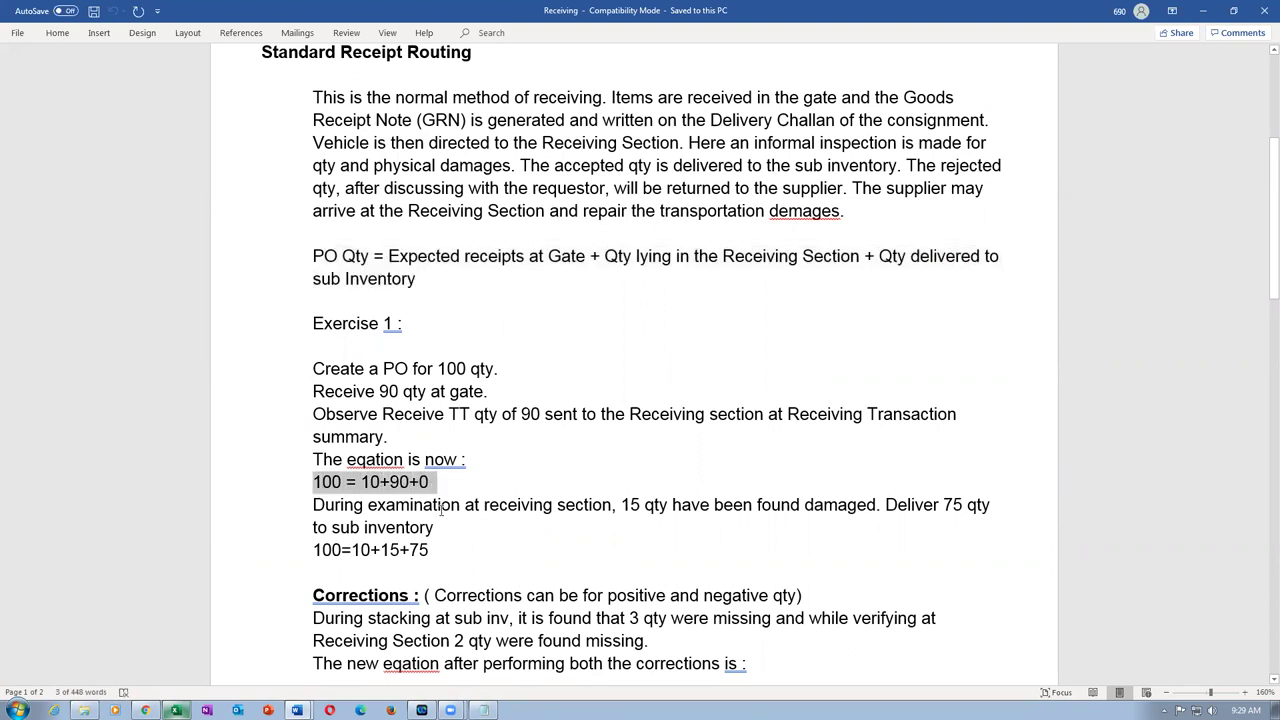
pyautogui.click(442, 504)
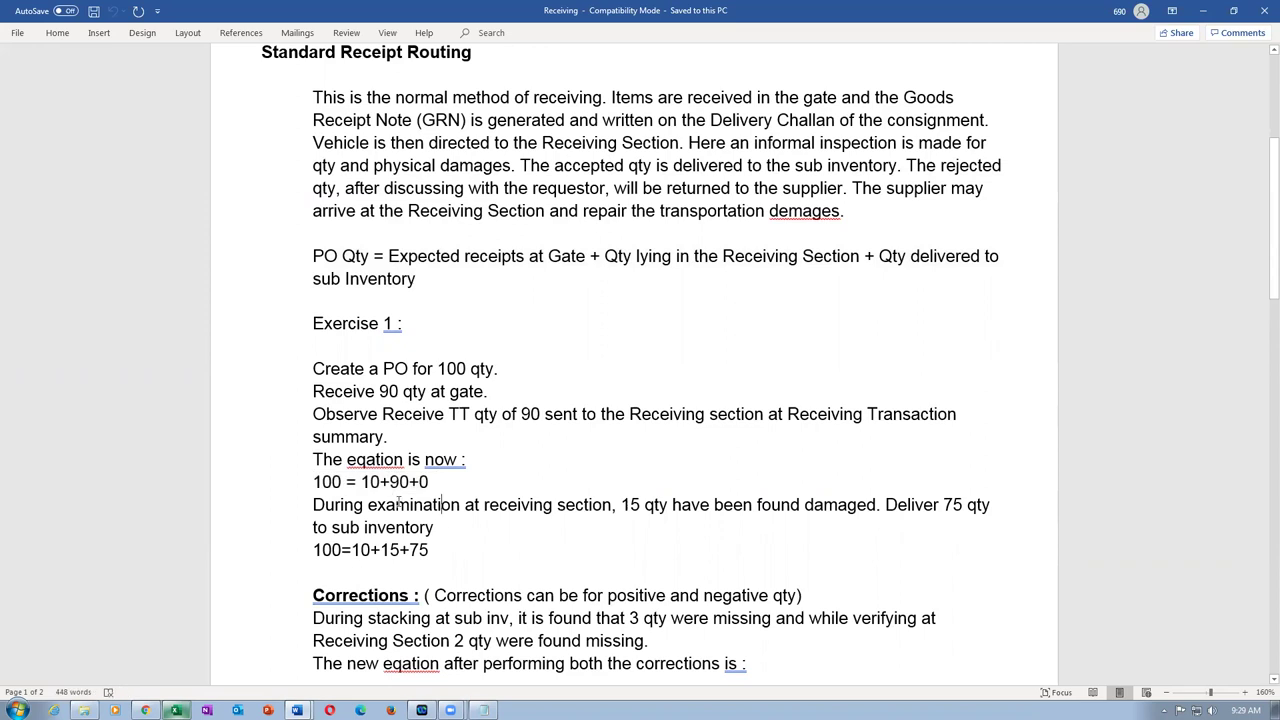
# - Review Exercise 1's instruction on the 15 qty damaged at the receiving section and the 75 qty delivered to sub inventory
pyautogui.moveTo(622, 505); pyautogui.dragTo(785, 506)
pyautogui.moveTo(903, 506); pyautogui.dragTo(914, 521)
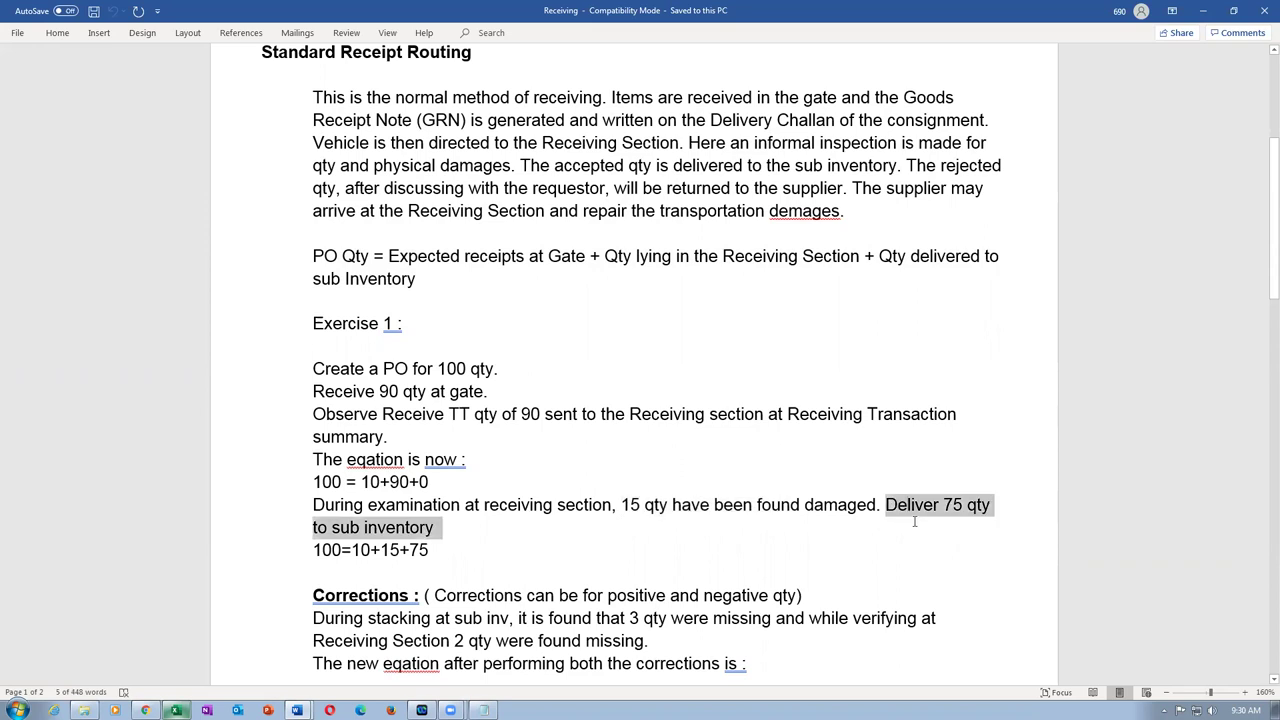
pyautogui.moveTo(621, 505); pyautogui.dragTo(660, 505)
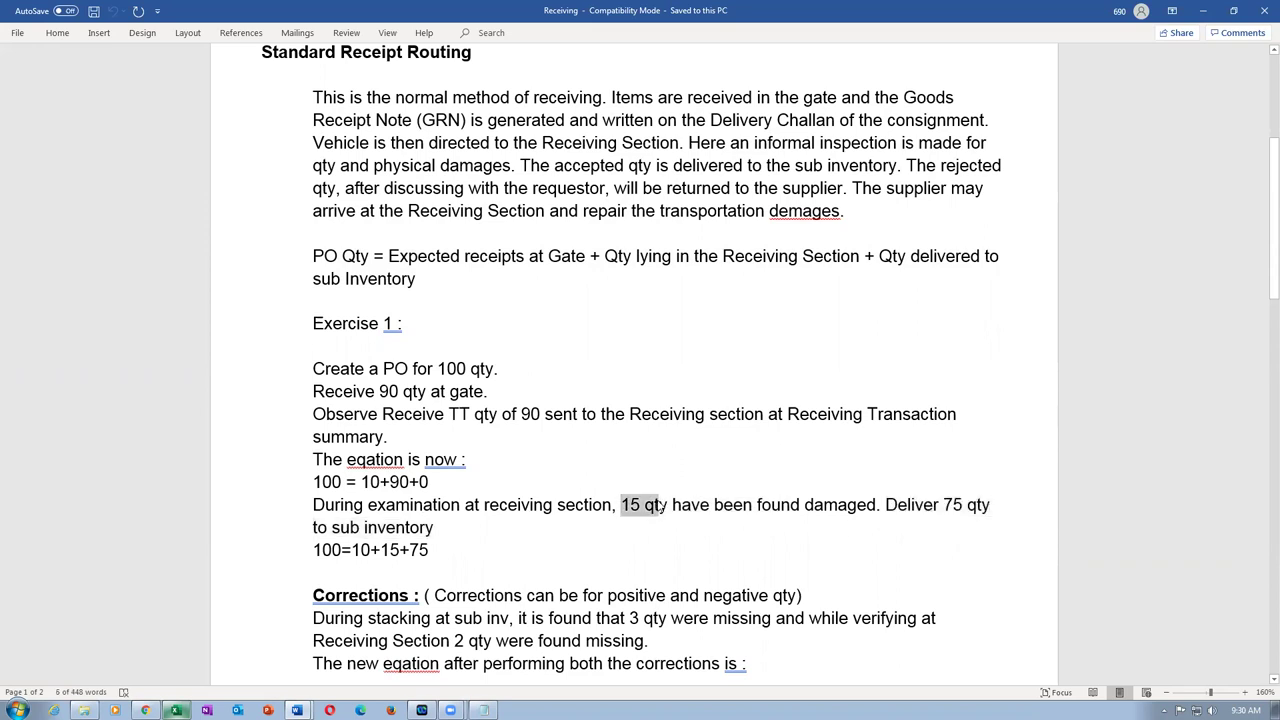
# - Switch to Oracle in Chrome, leave Receive Expected Shipments, and search Put Away Receipts for receipt 1002
pyautogui.hotkey('alt', 'Tab')
pyautogui.click(521, 11)
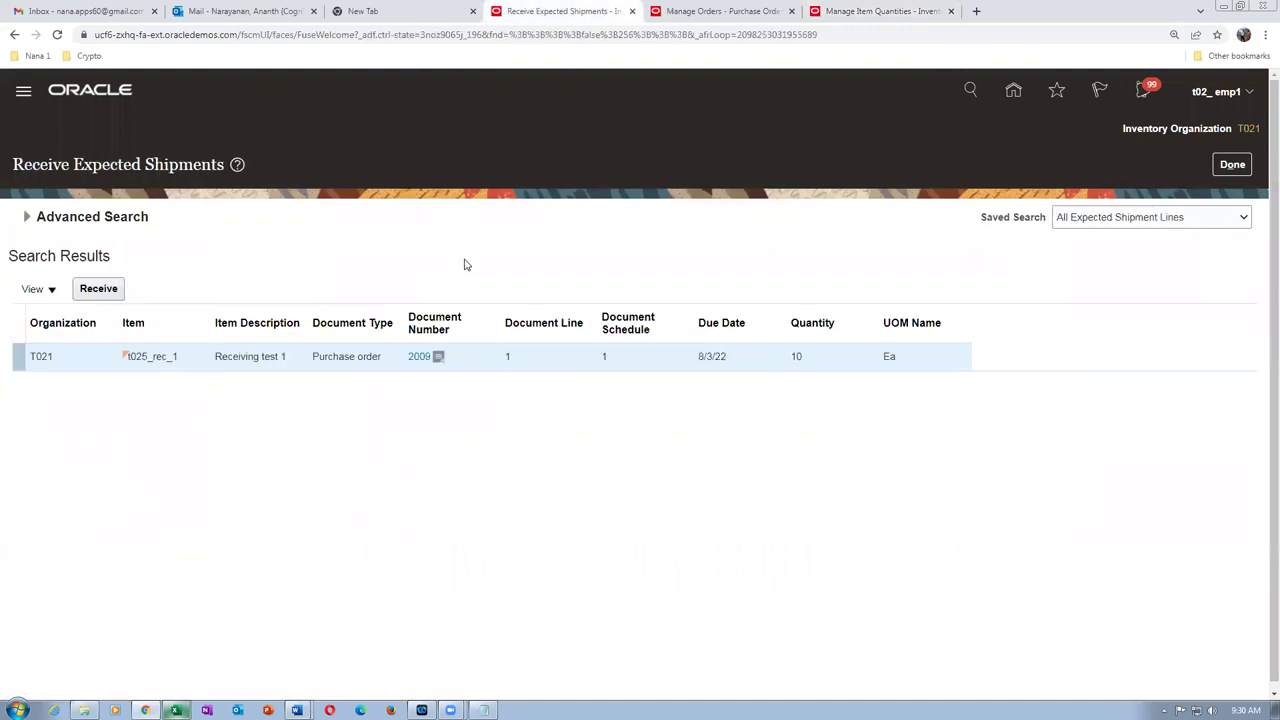
pyautogui.click(1226, 165)
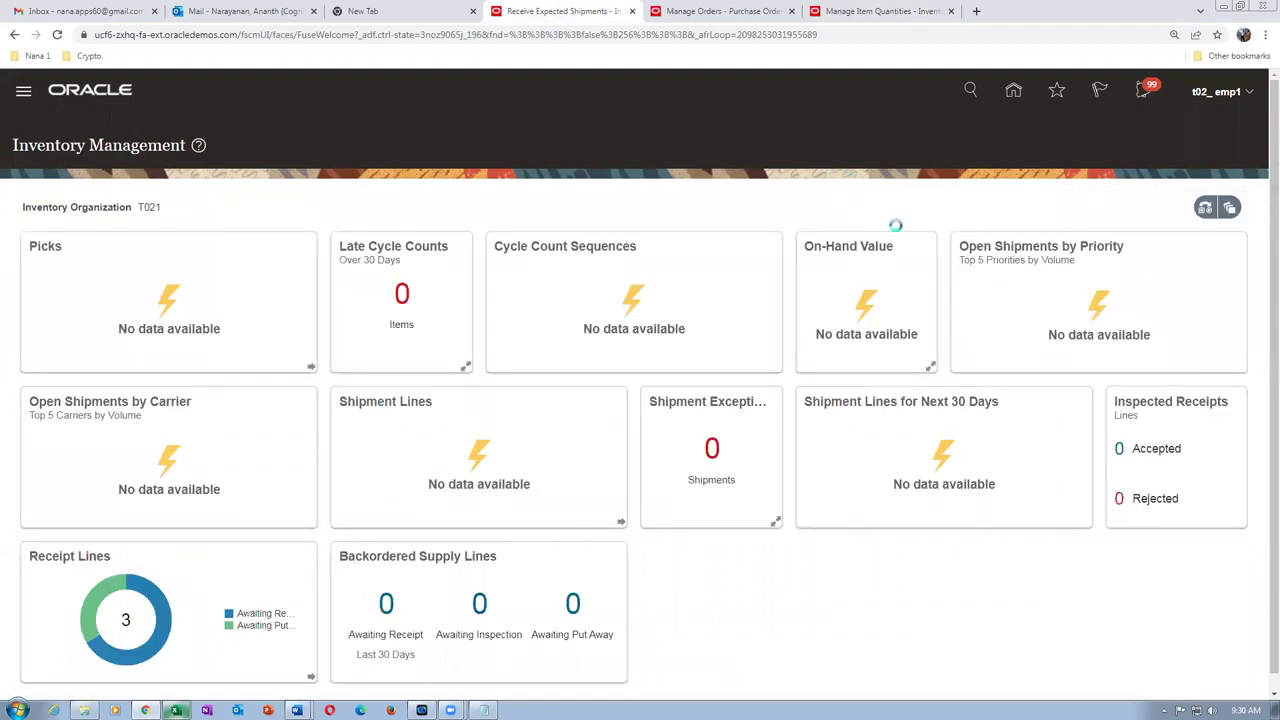
pyautogui.click(1250, 258)
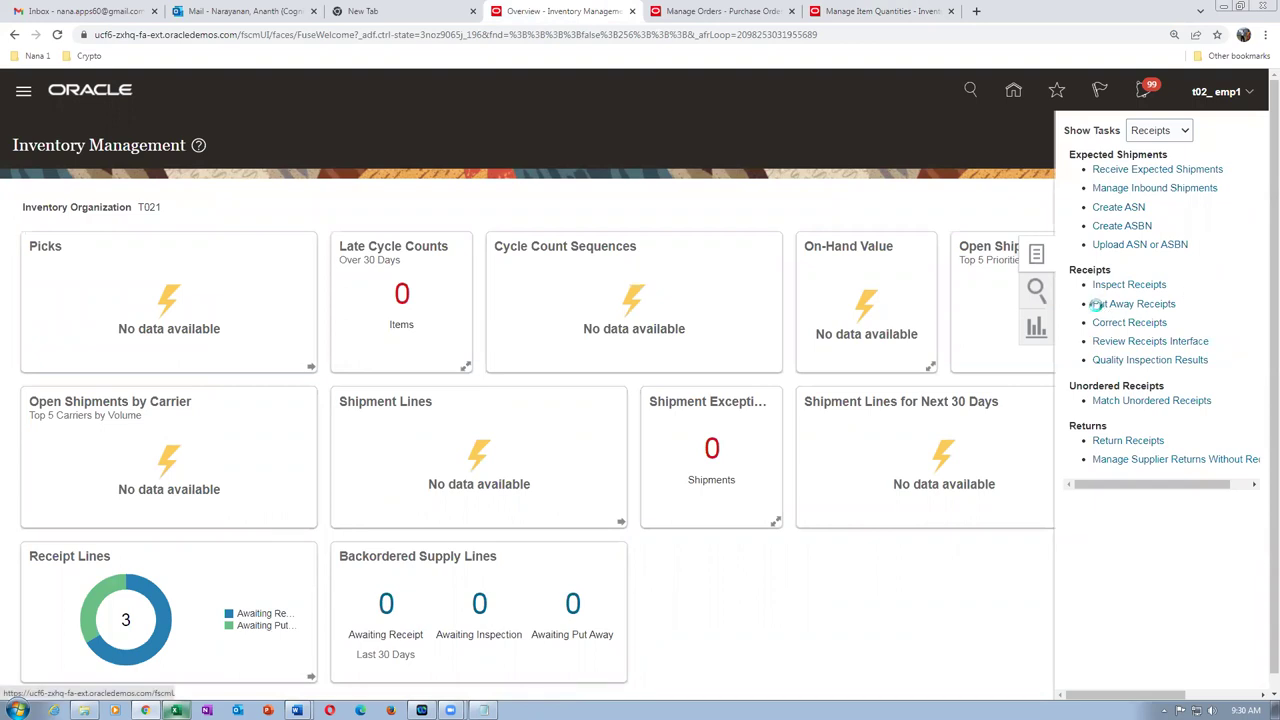
pyautogui.click(1110, 286)
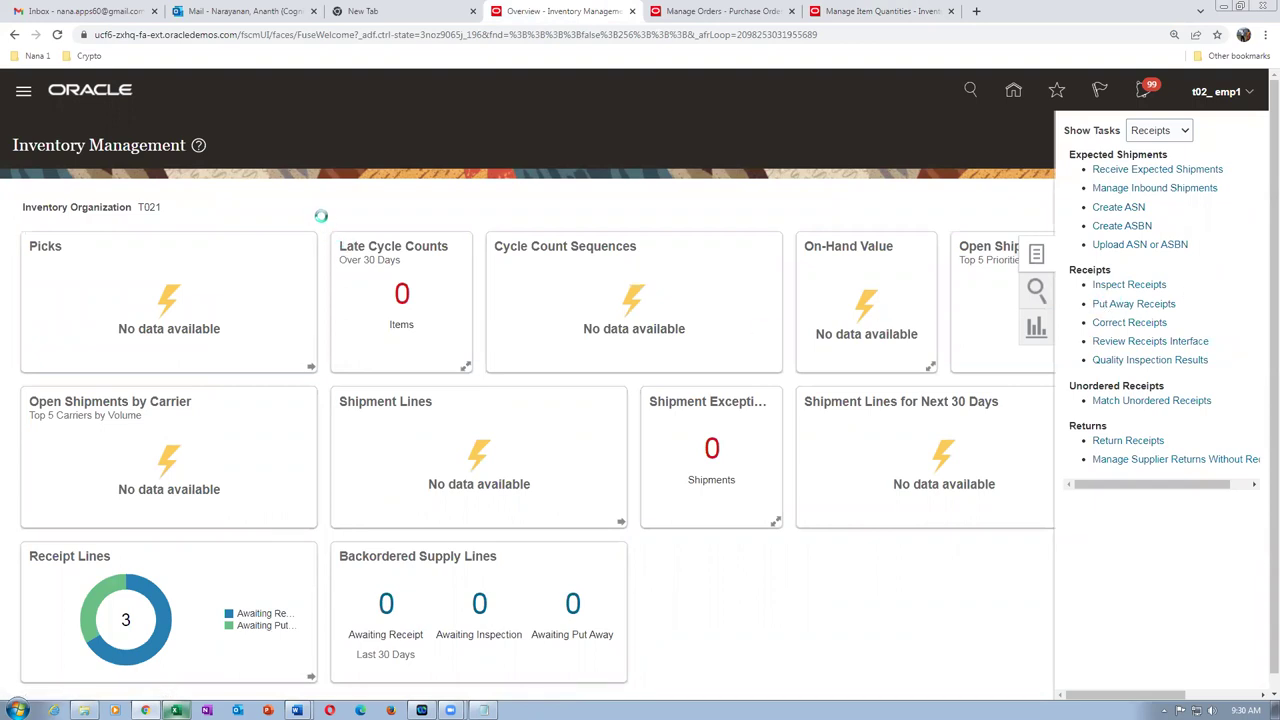
pyautogui.click(310, 264)
pyautogui.write('1002')
pyautogui.press('Tab')
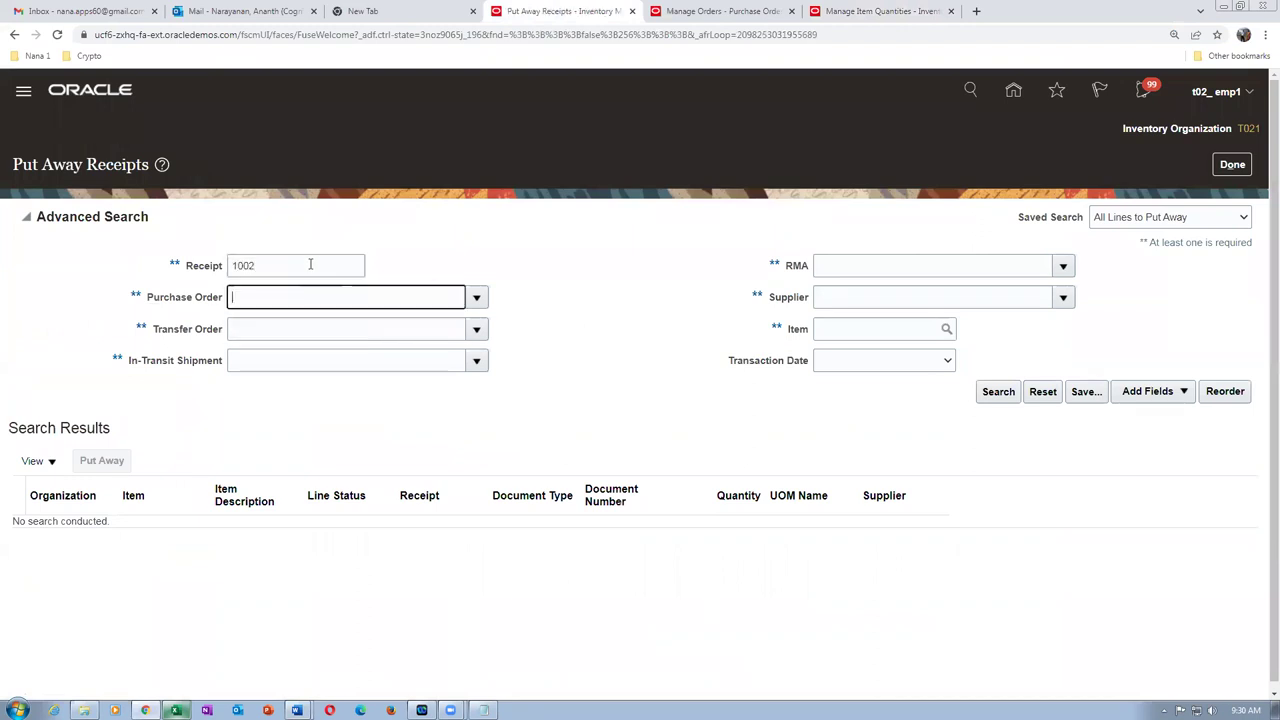
pyautogui.click(998, 391)
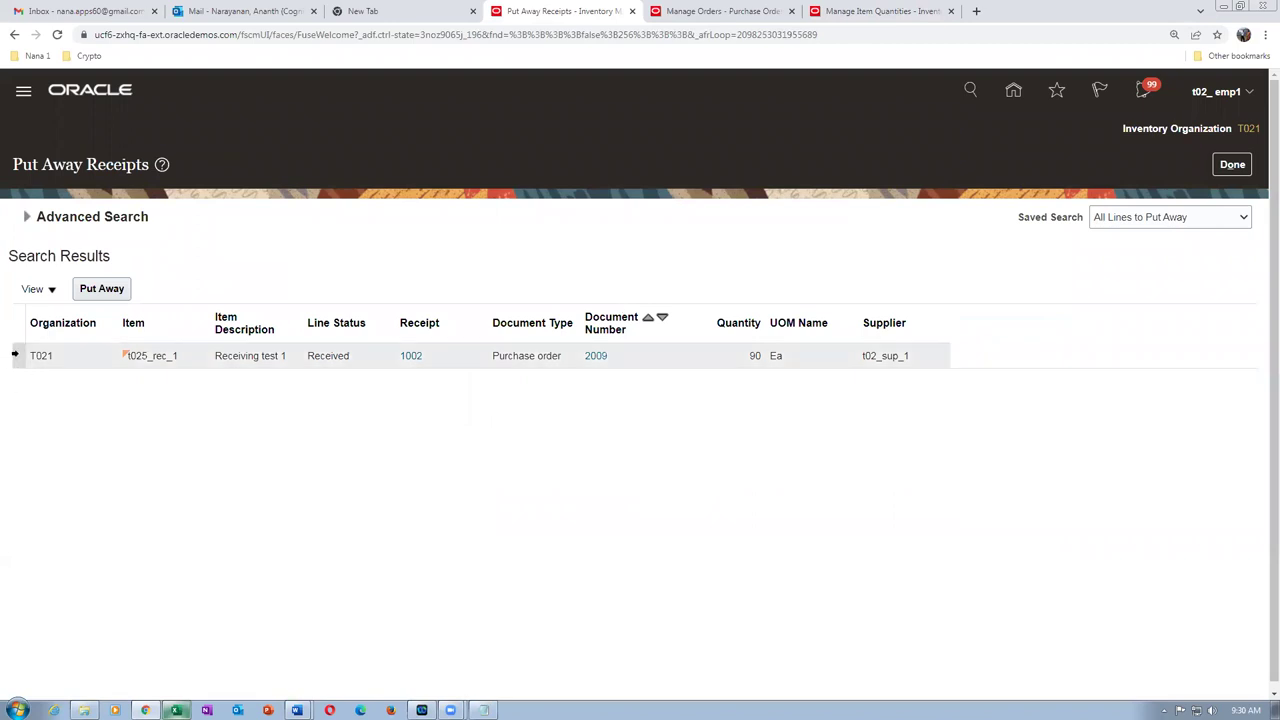
# - Put away 75 of the received t025_rec_1 line into subinventory t02_RMS_2, submit it, and dismiss the confirmation
pyautogui.click(102, 289)
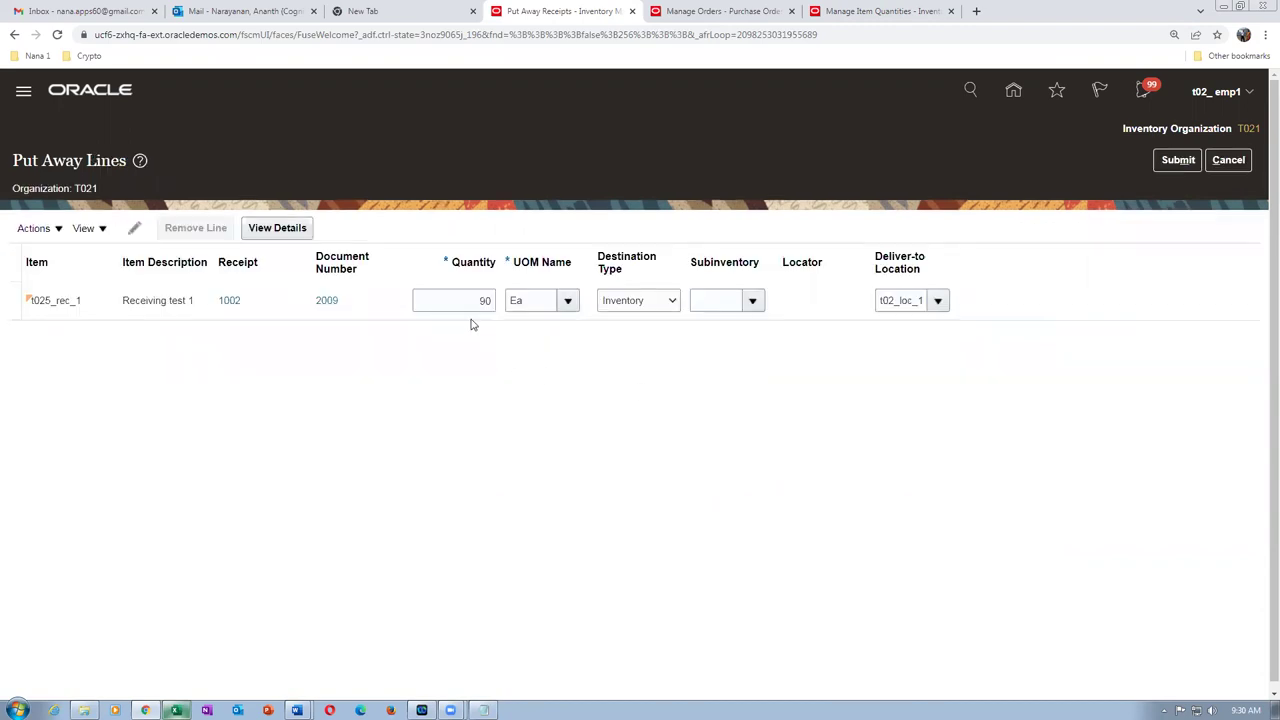
pyautogui.moveTo(471, 305); pyautogui.dragTo(503, 306)
pyautogui.write('75')
pyautogui.press('Tab')
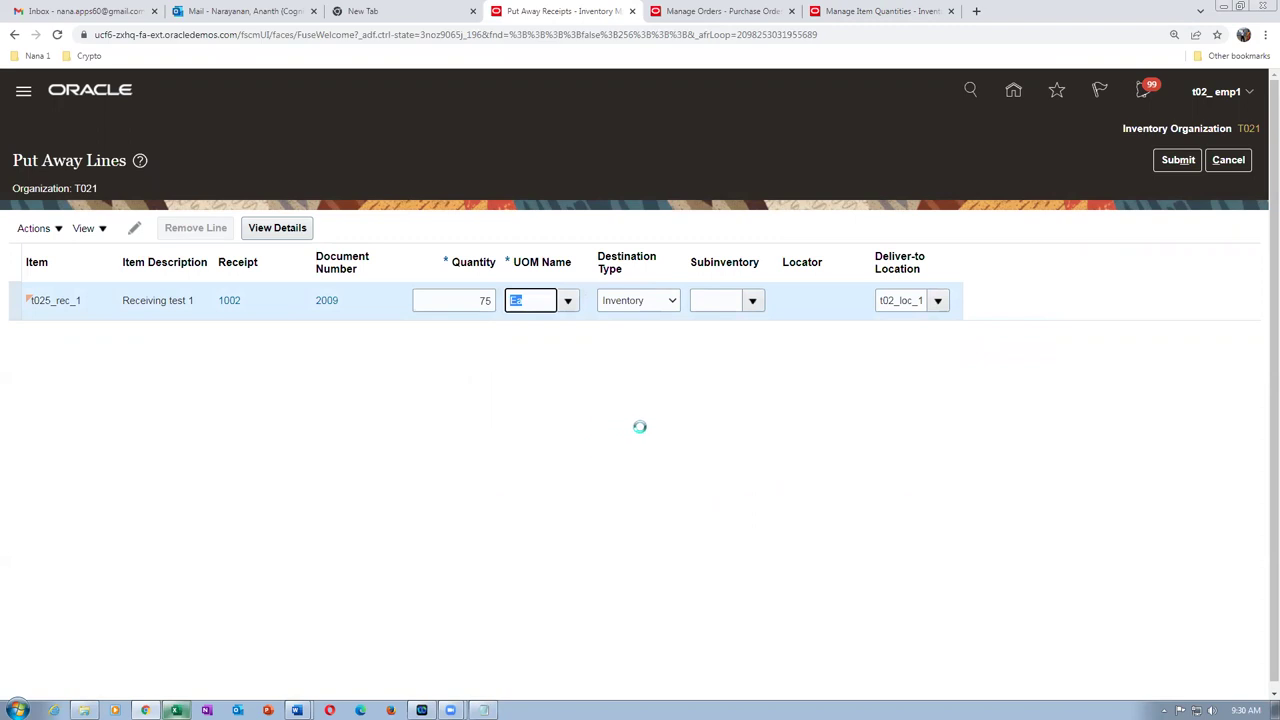
pyautogui.click(754, 304)
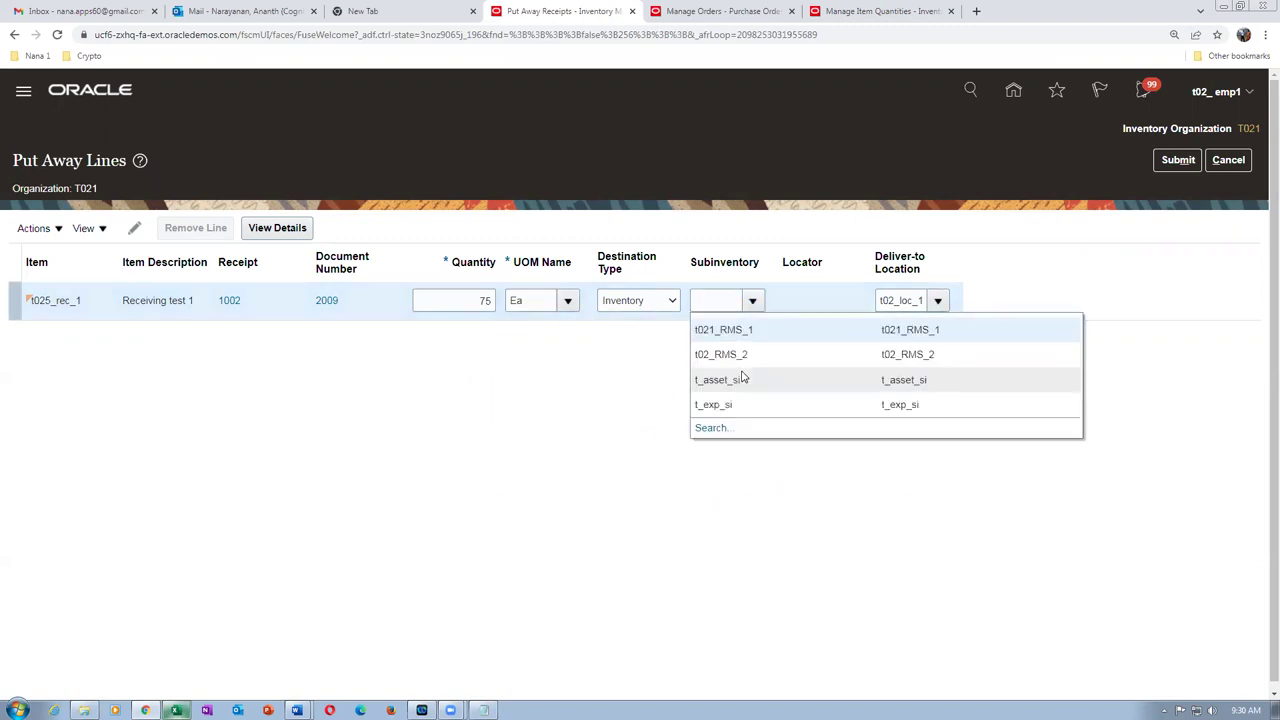
pyautogui.click(744, 354)
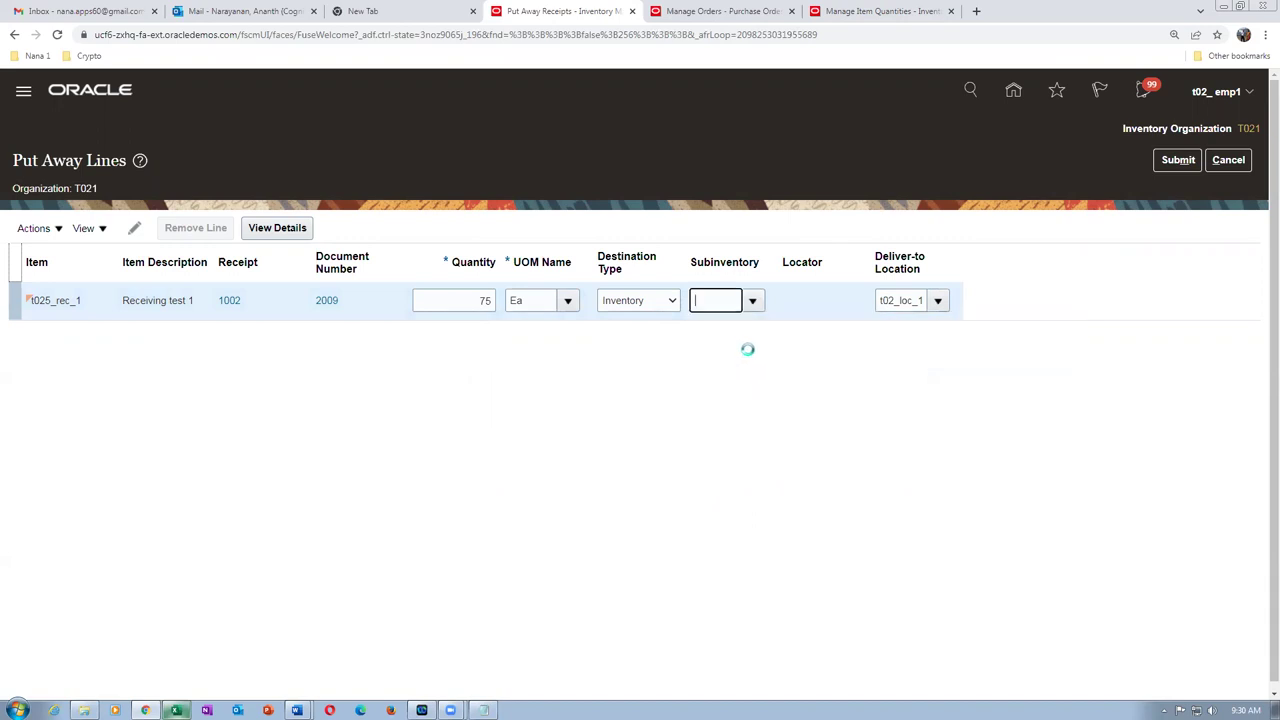
pyautogui.click(994, 391)
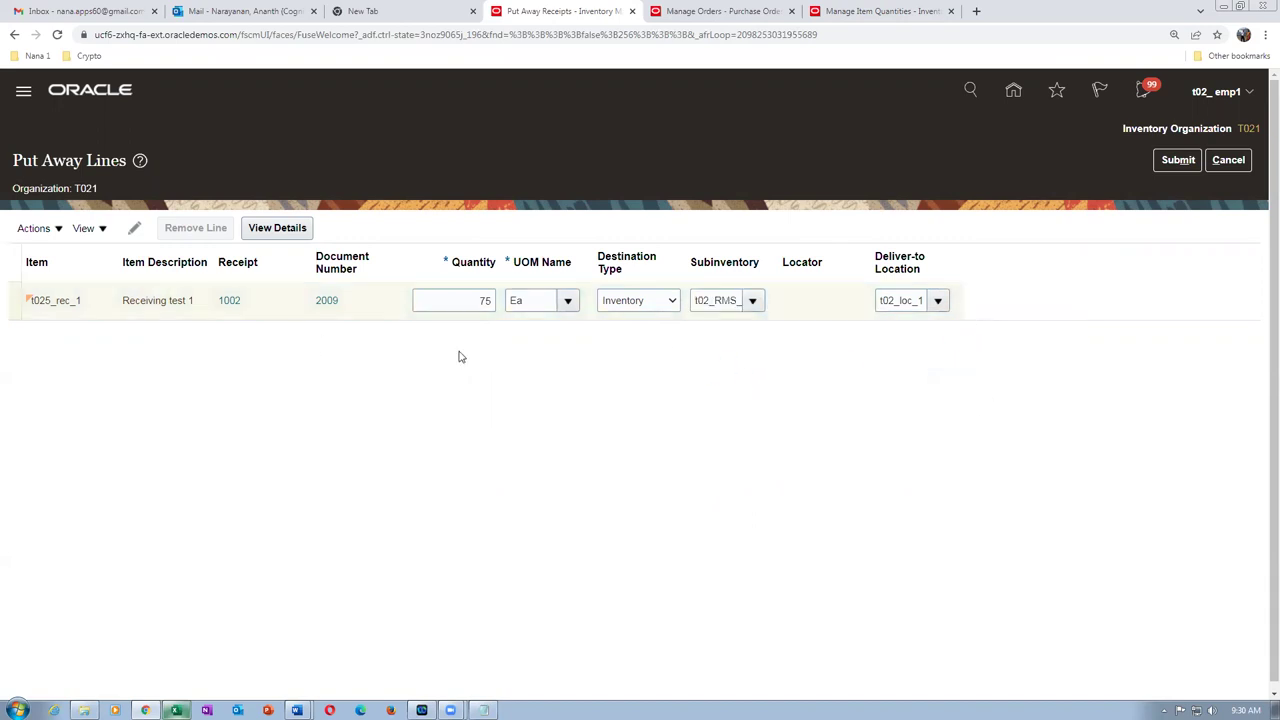
pyautogui.click(1176, 162)
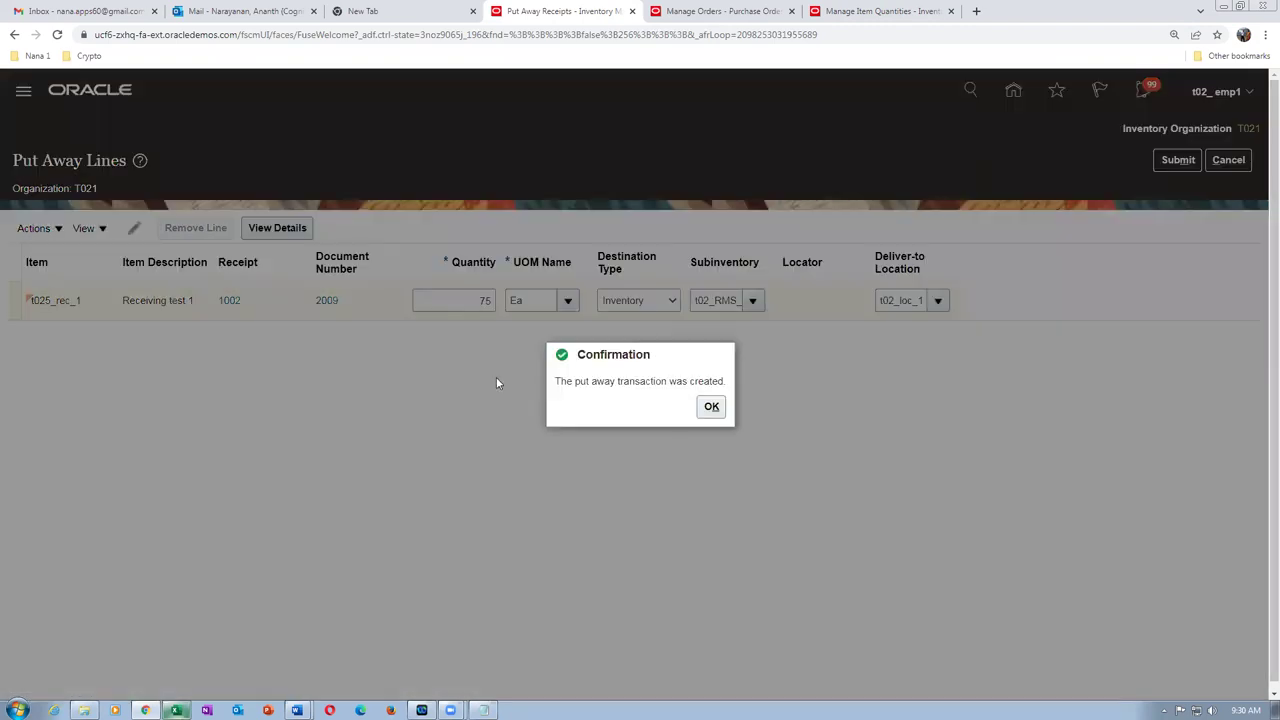
pyautogui.click(708, 407)
# - Rerun the Manage Item Quantities search to check t025_rec_1's quantities after the put away
pyautogui.click(858, 12)
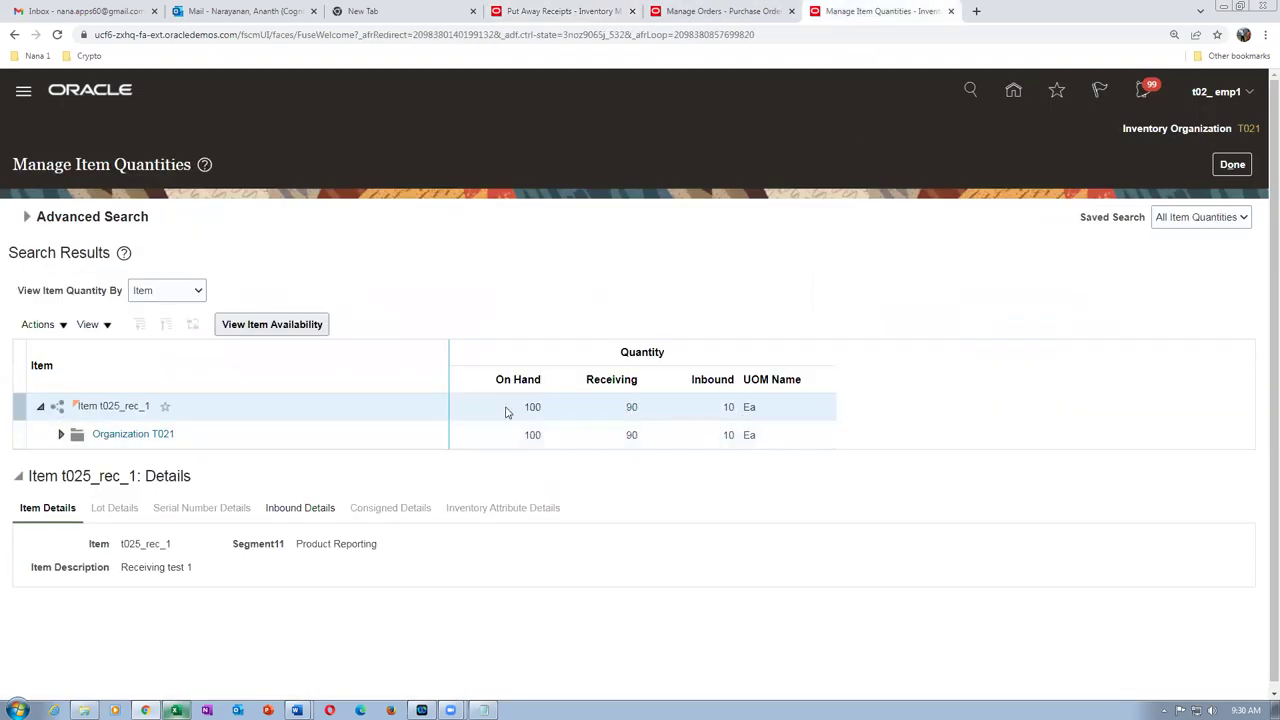
pyautogui.click(26, 216)
# - Switch to the Receiving document in Word and compare Exercise 1's delivery equation with the Corrections section's missing quantities
pyautogui.hotkey('alt', 'Tab')
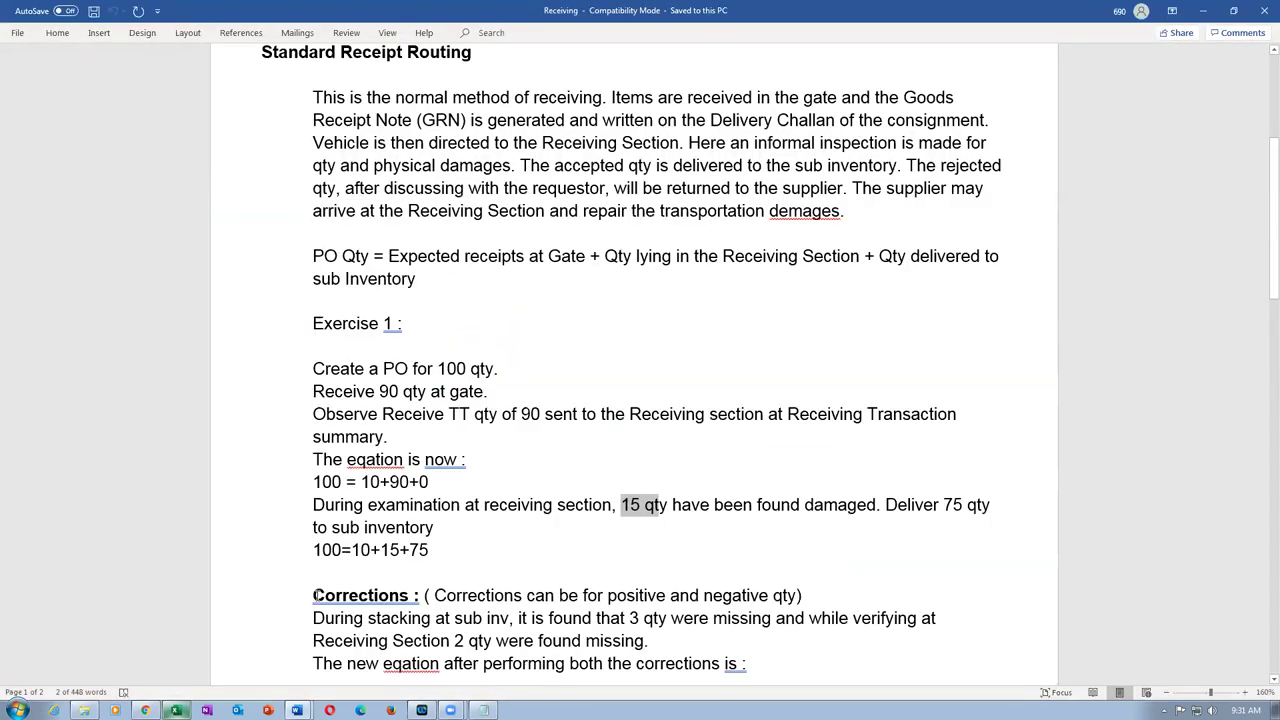
pyautogui.moveTo(316, 595); pyautogui.dragTo(420, 596)
pyautogui.scroll(-2, 648, 437)
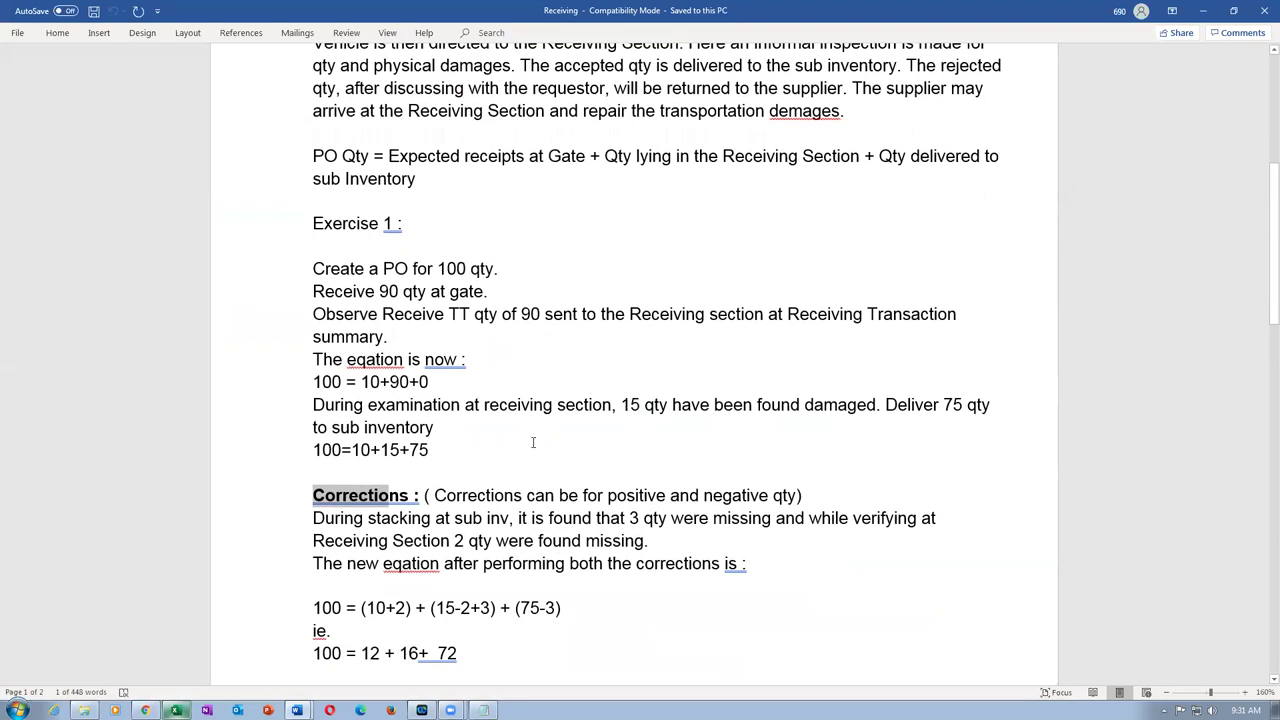
pyautogui.moveTo(410, 449); pyautogui.dragTo(424, 450)
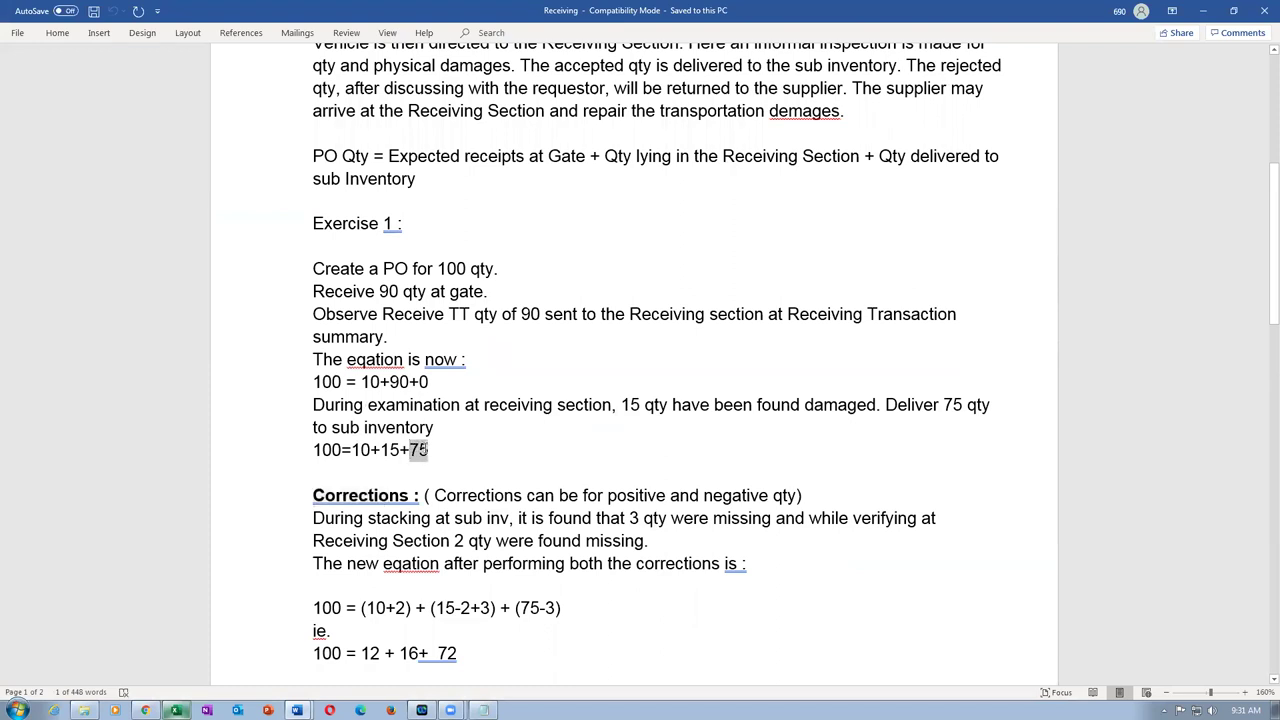
pyautogui.moveTo(393, 541); pyautogui.dragTo(529, 541)
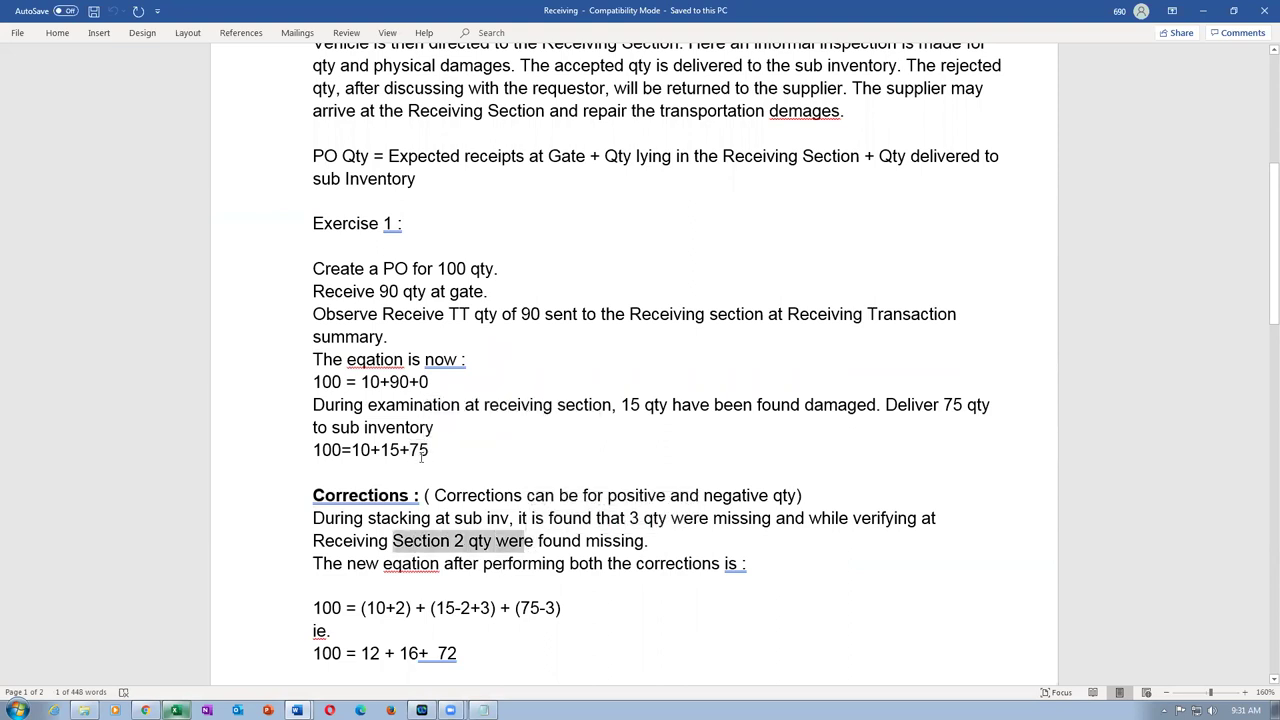
pyautogui.moveTo(410, 450); pyautogui.dragTo(428, 452)
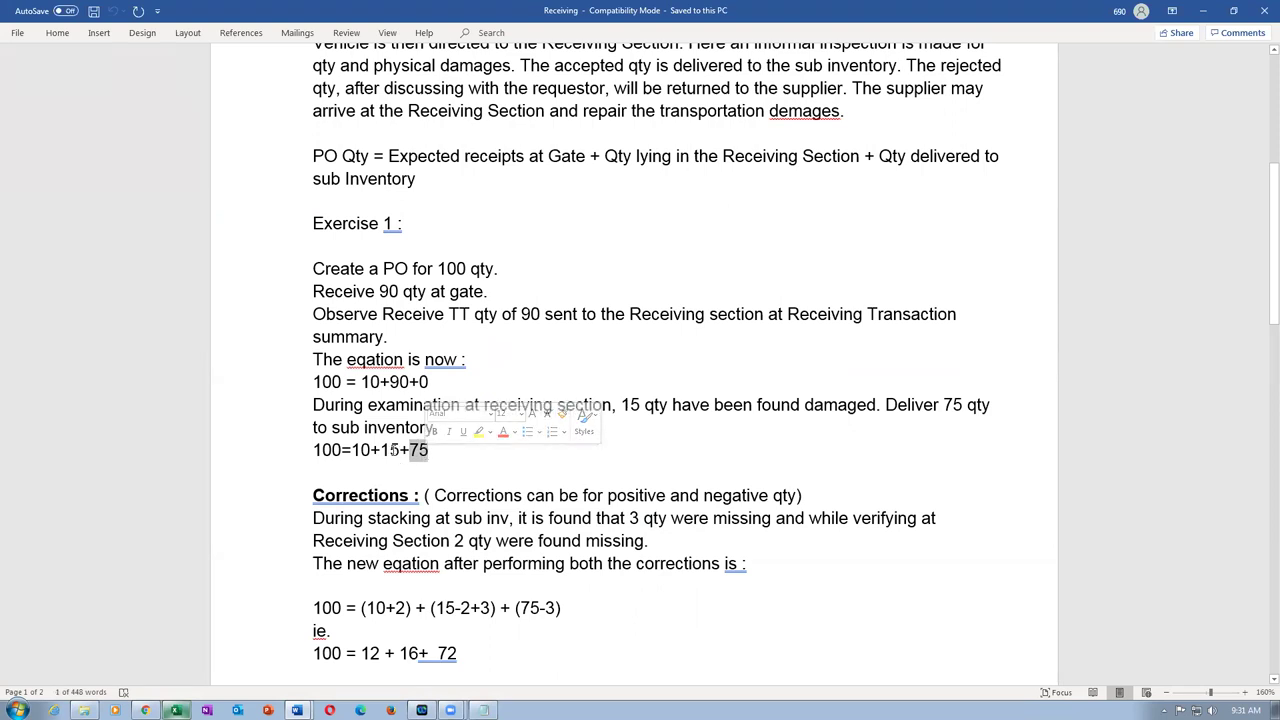
pyautogui.click(391, 450)
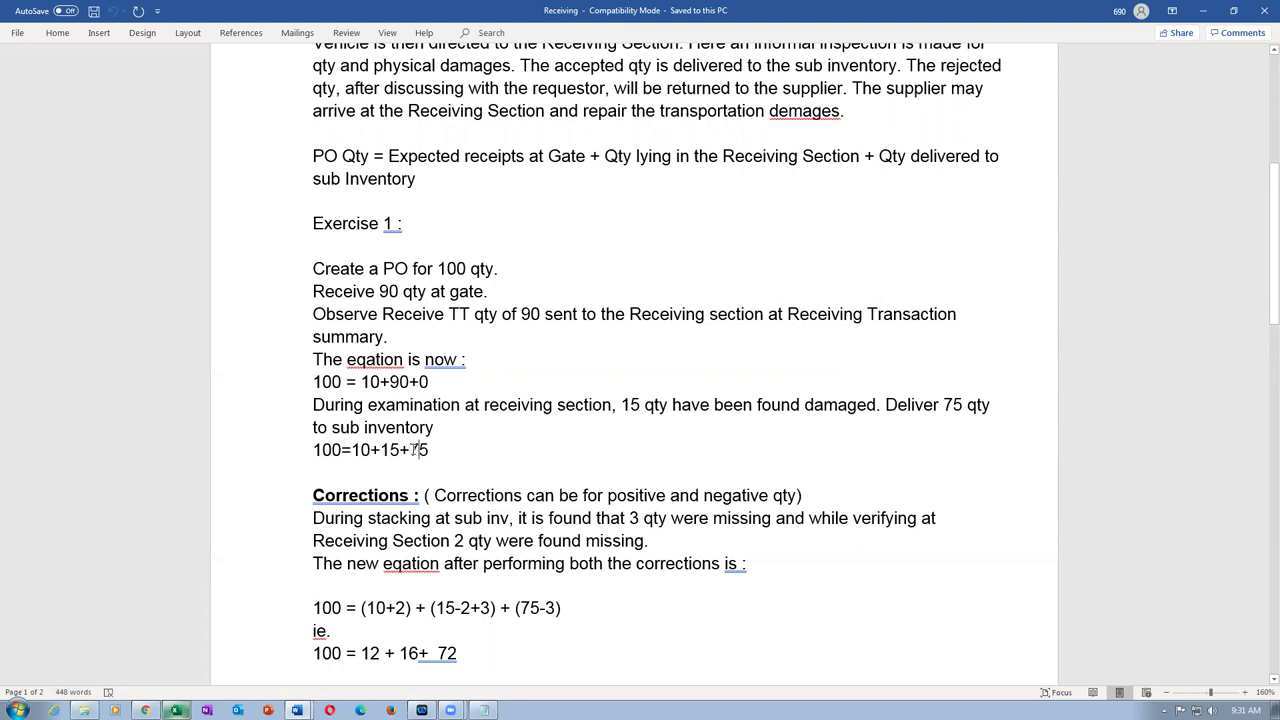
pyautogui.doubleClick(414, 450)
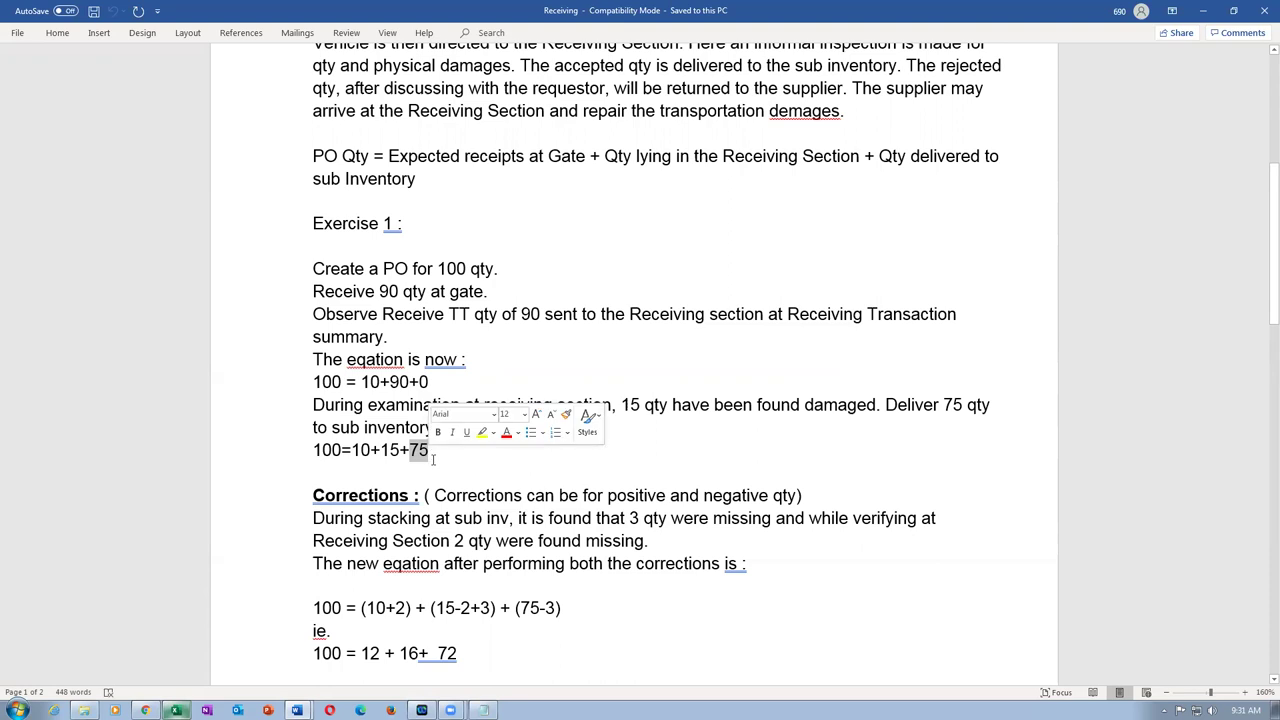
pyautogui.moveTo(382, 448); pyautogui.dragTo(400, 452)
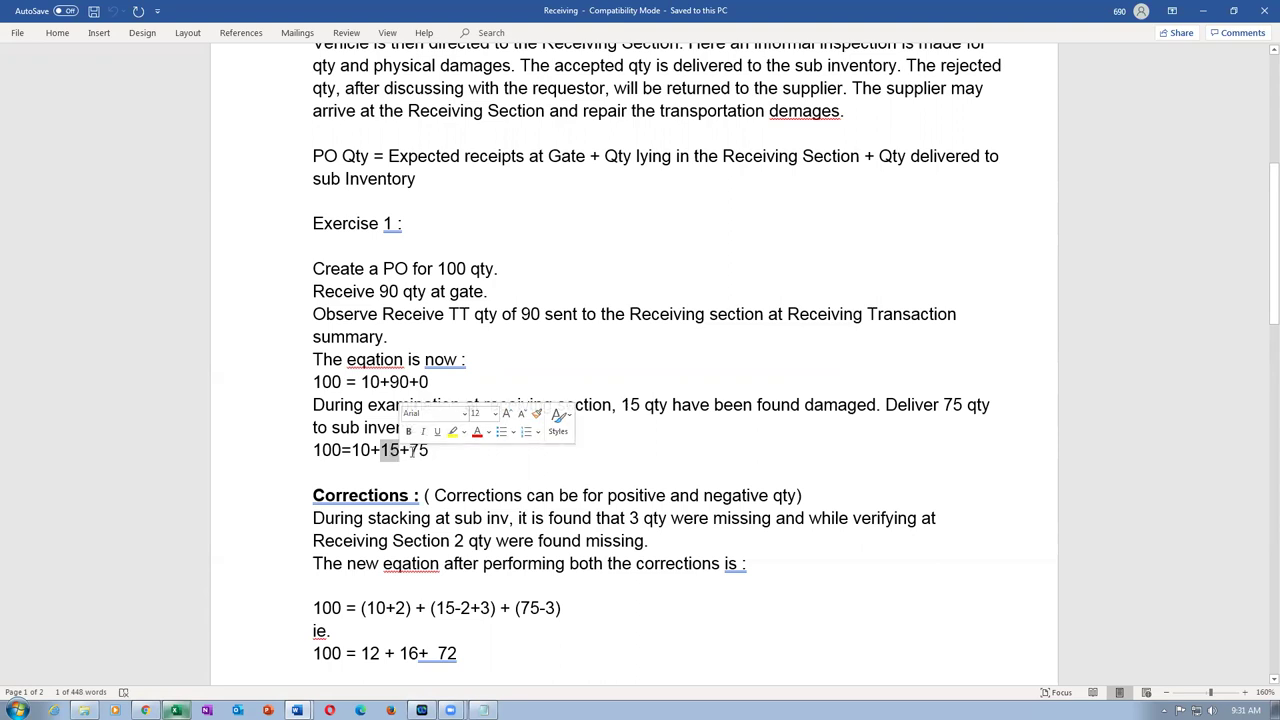
pyautogui.moveTo(409, 450); pyautogui.dragTo(370, 455)
# - Return to Oracle in Chrome, leave Put Away Receipts, and search Correct Receipts for receipt 1002
pyautogui.hotkey('alt', 'Tab')
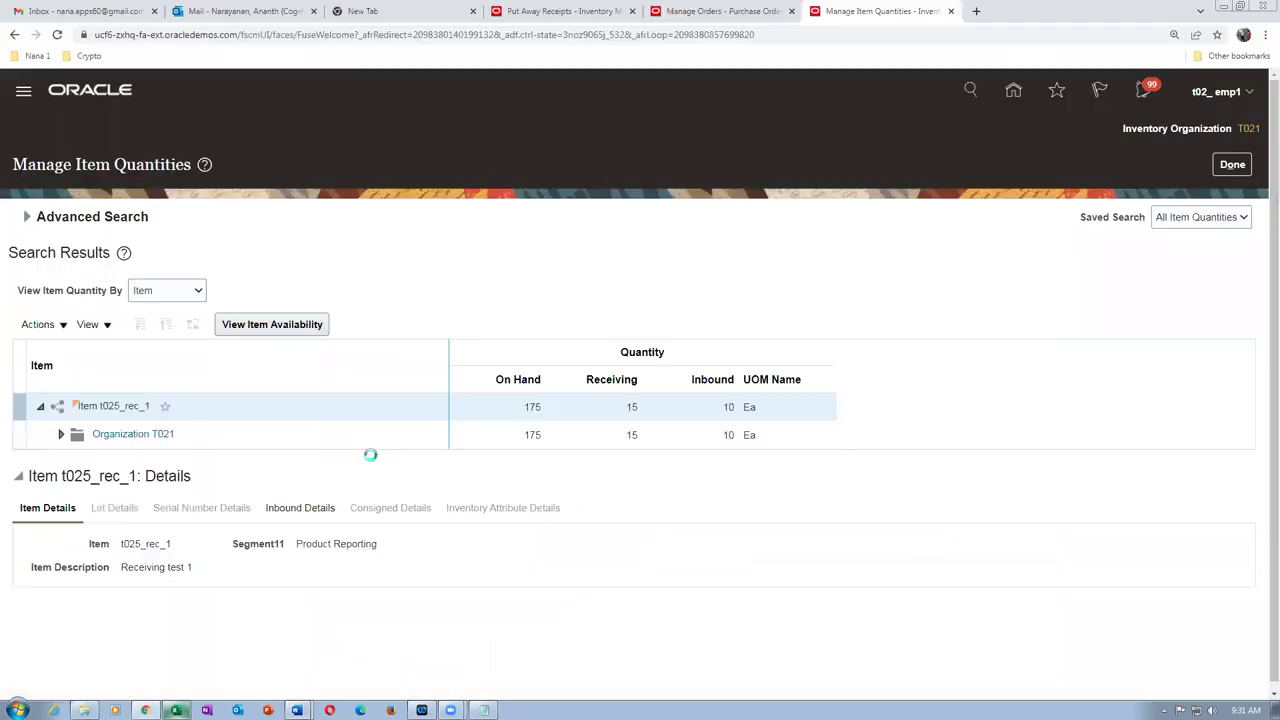
pyautogui.hotkey('ctrl', '4')
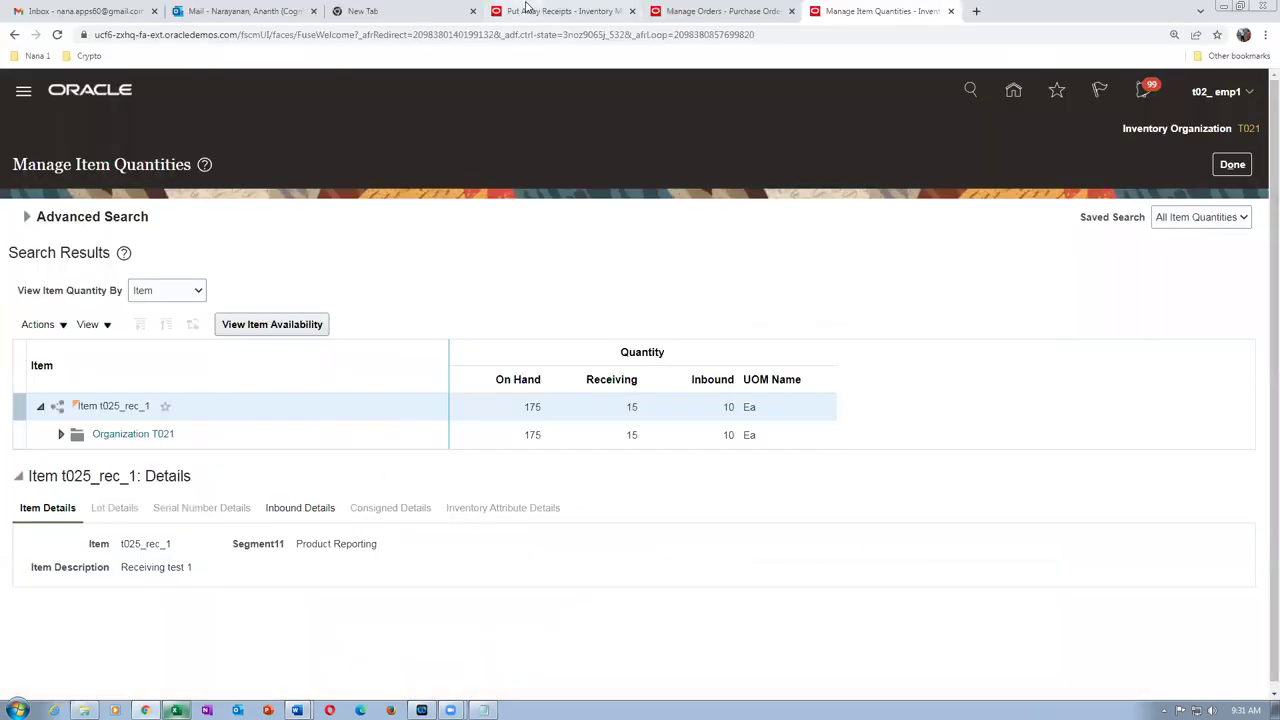
pyautogui.click(1240, 164)
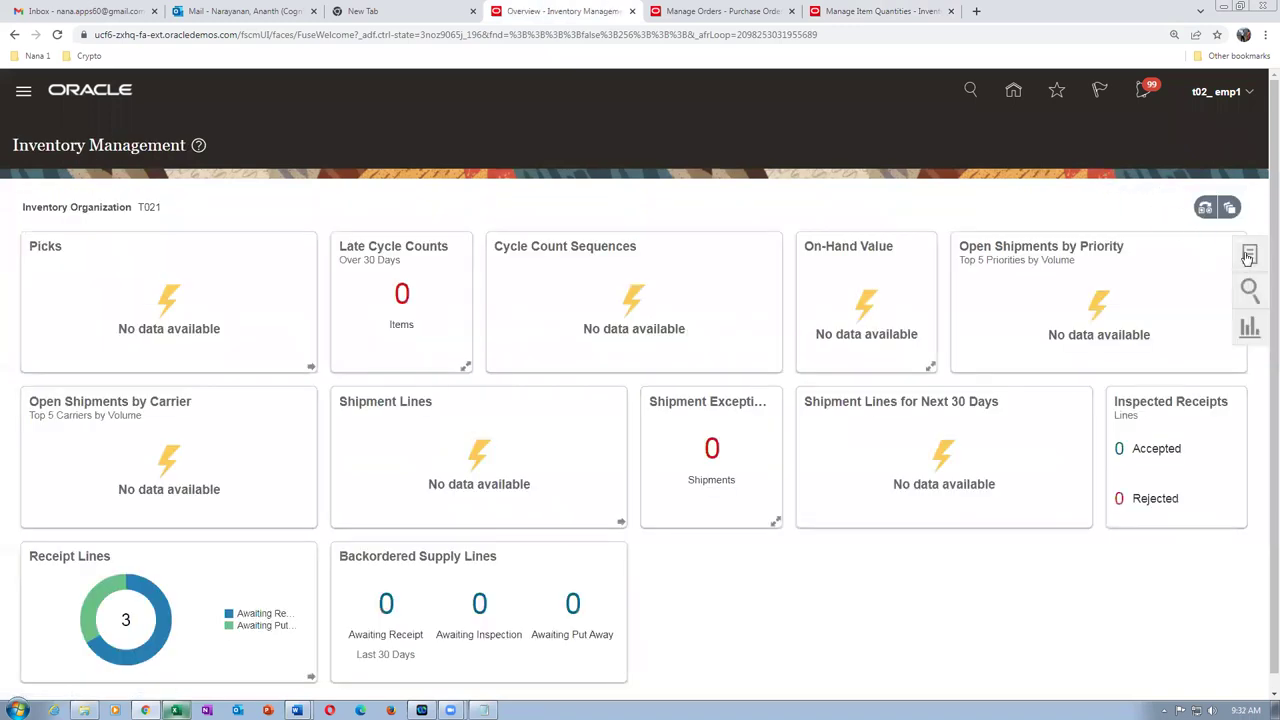
pyautogui.click(1248, 258)
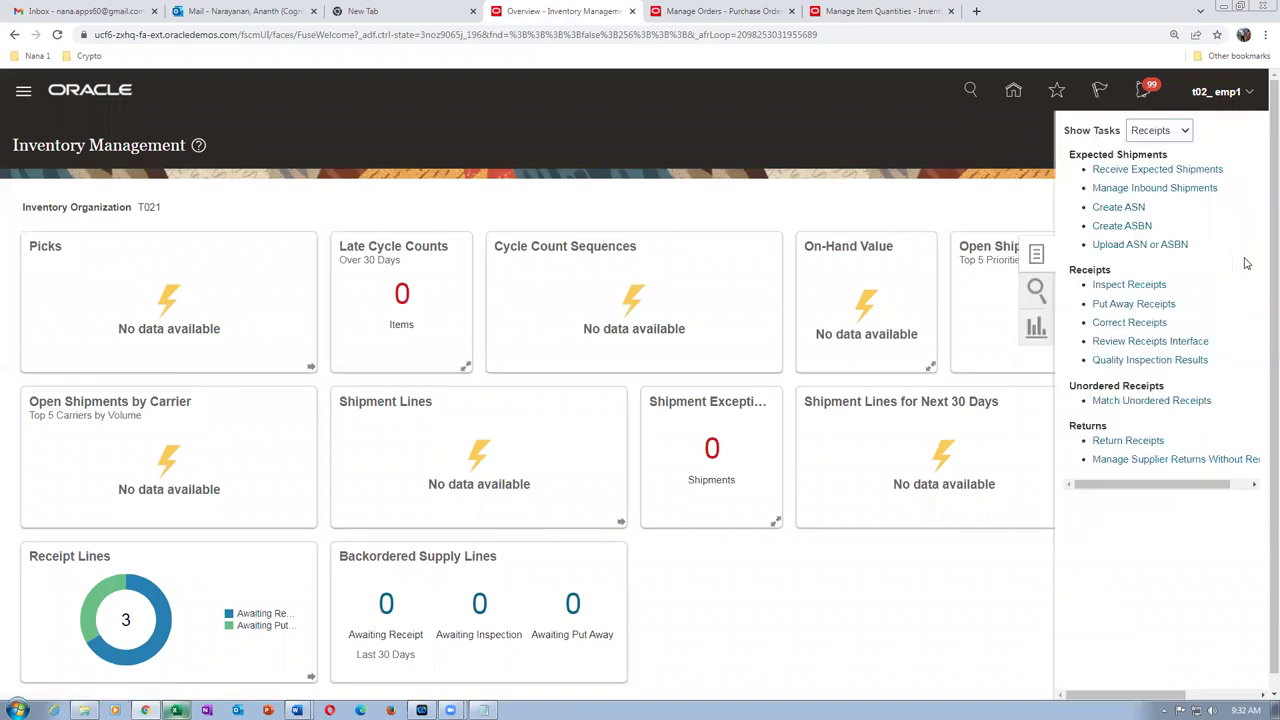
pyautogui.click(1122, 322)
pyautogui.click(249, 268)
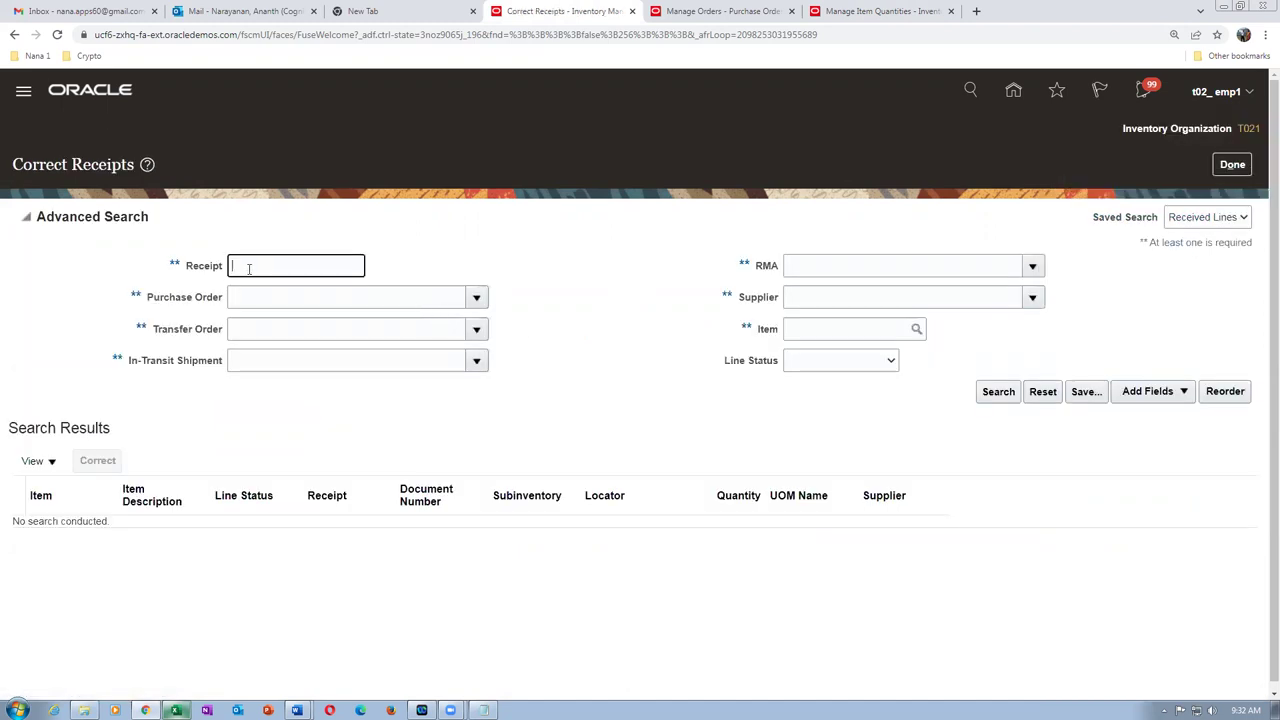
pyautogui.write('1002')
pyautogui.press('Tab')
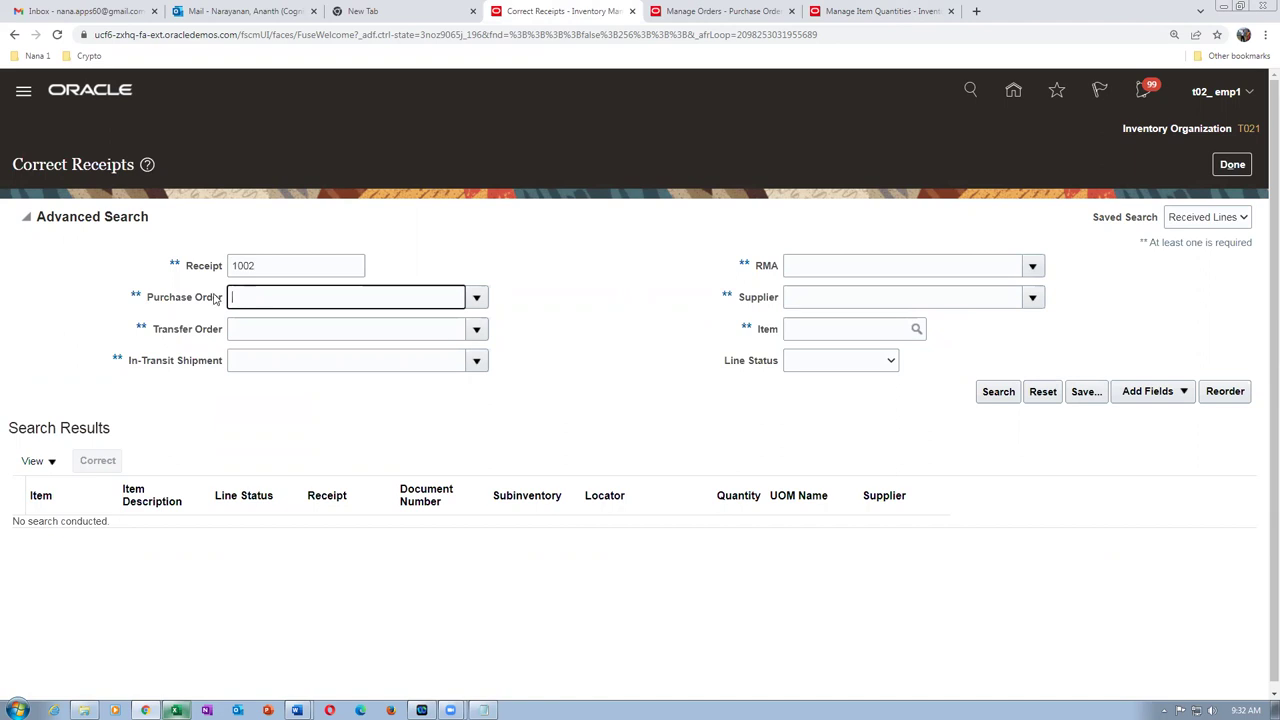
pyautogui.click(1012, 396)
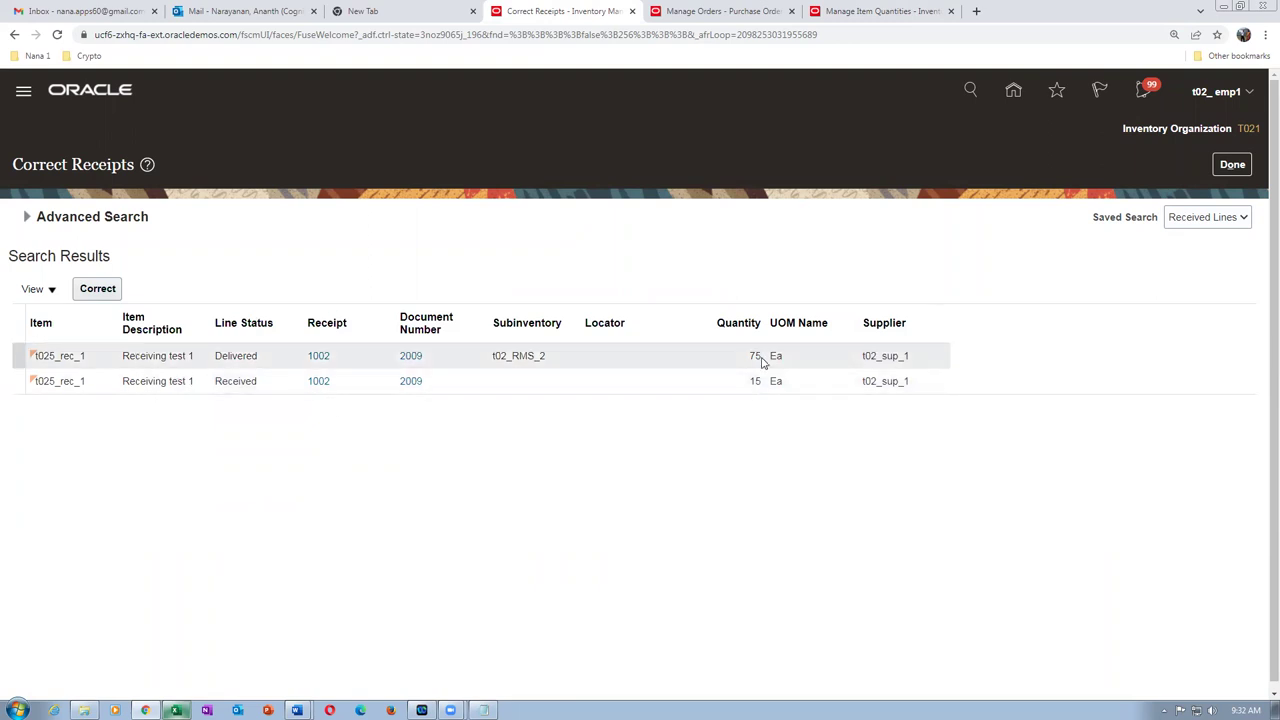
# - Correct the delivered t025_rec_1 line in t02_RMS_2 to a quantity of 73 and submit the correction
pyautogui.click(258, 383)
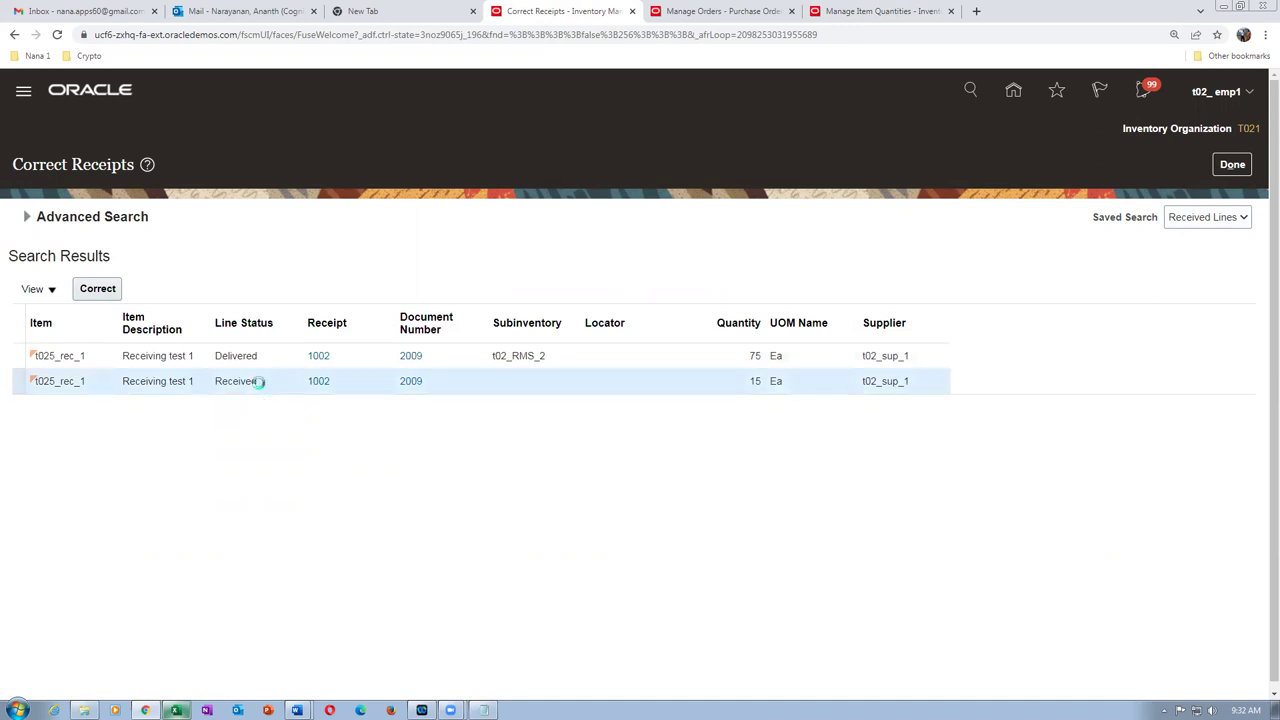
pyautogui.click(279, 361)
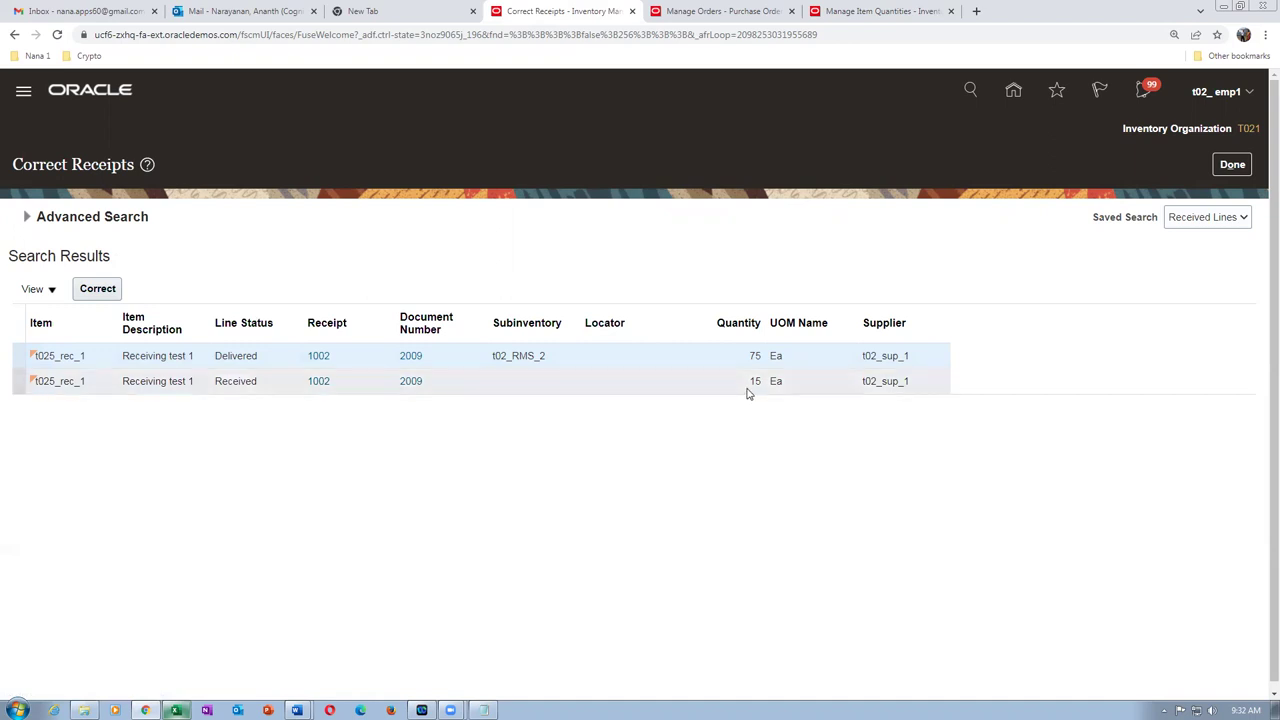
pyautogui.click(95, 292)
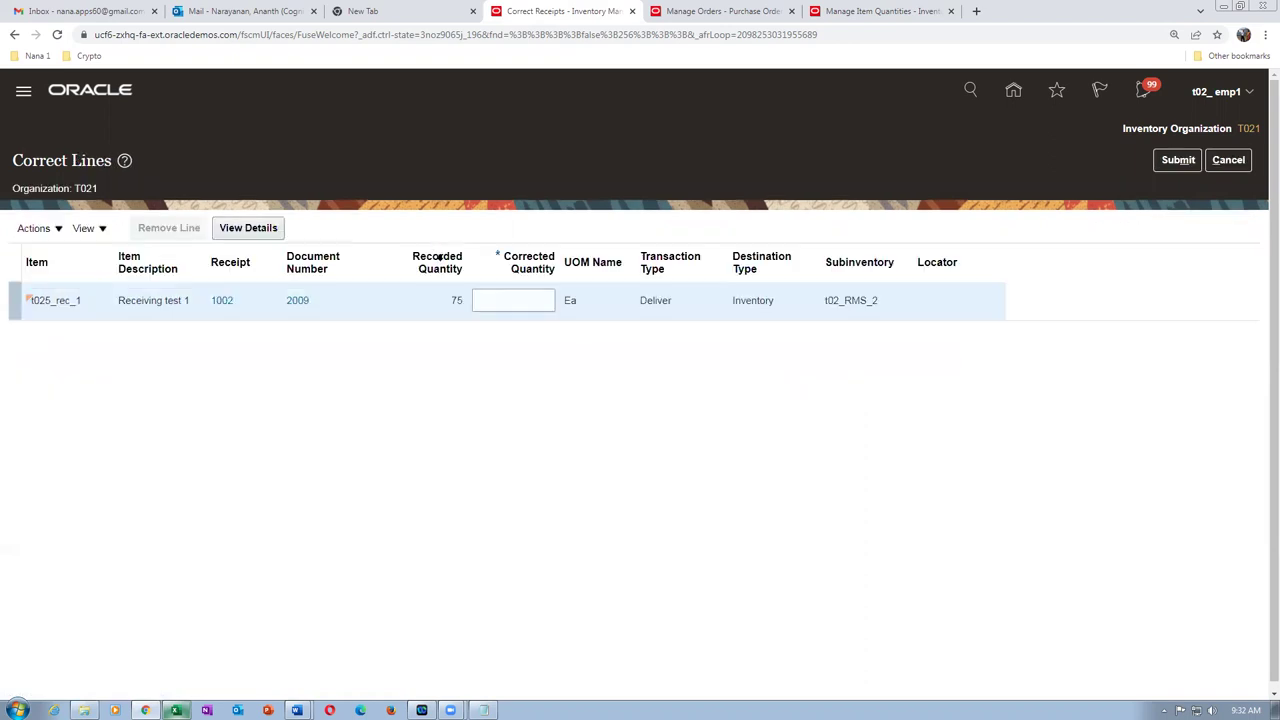
pyautogui.click(540, 297)
pyautogui.write('73')
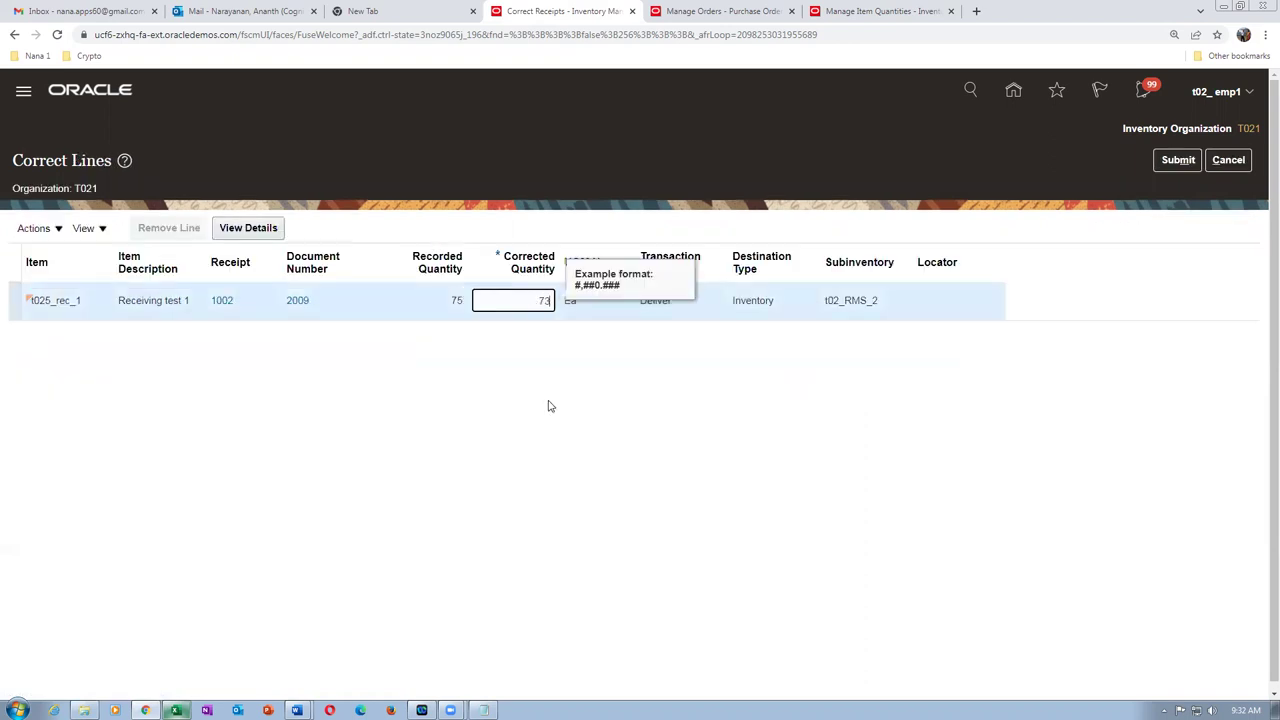
pyautogui.click(1178, 160)
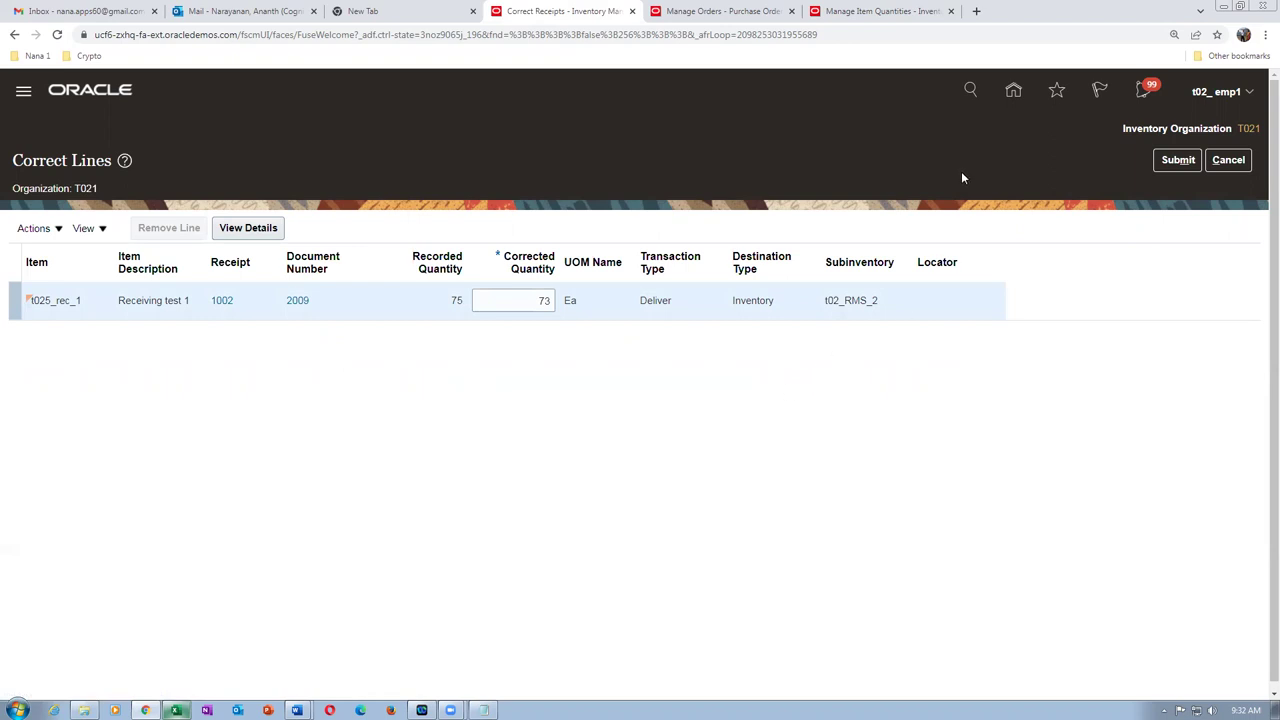
# - Submit the correction of the delivered t025_rec_1 line to 73 and rerun the item quantities search for t025_rec_1
pyautogui.click(1176, 162)
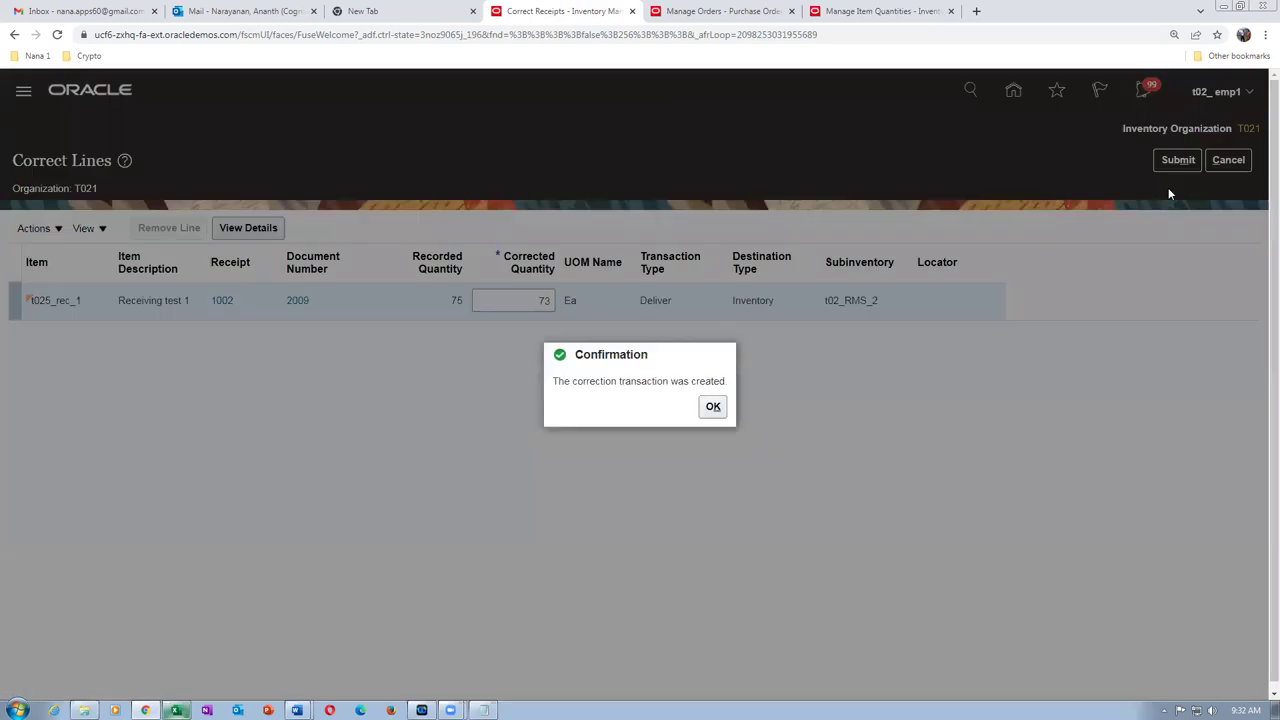
pyautogui.click(713, 407)
pyautogui.click(869, 16)
pyautogui.click(26, 216)
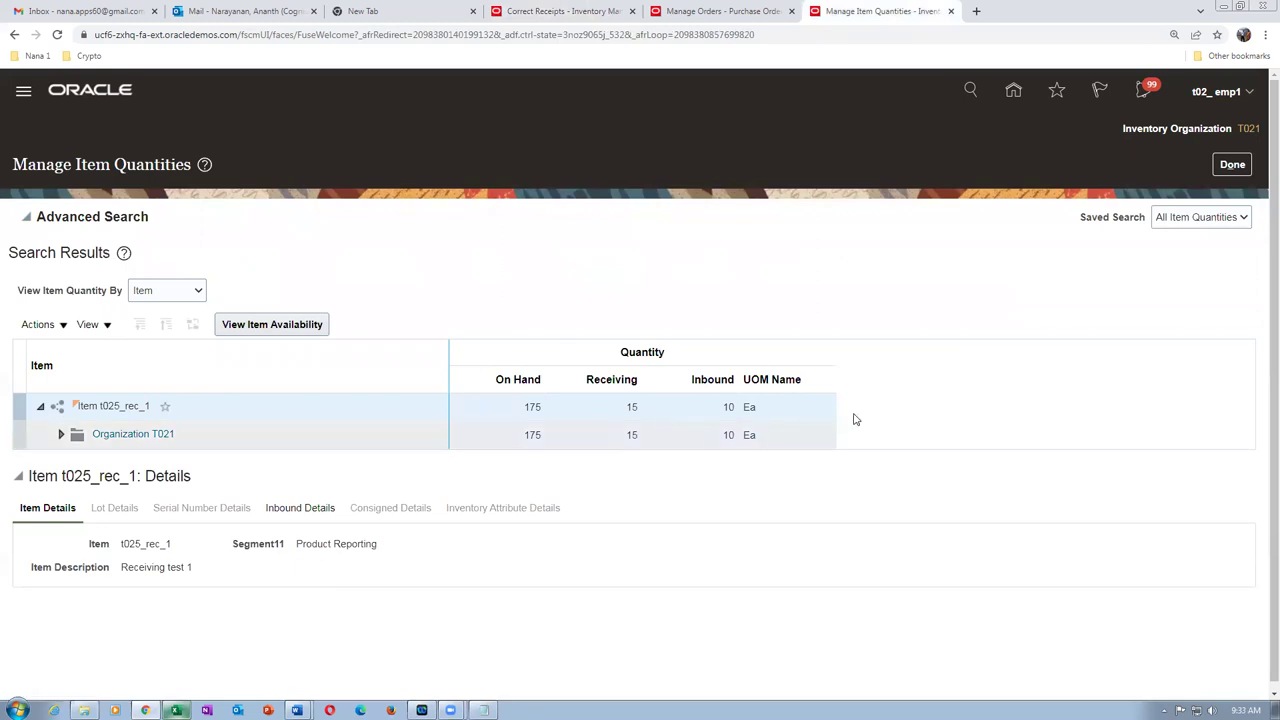
pyautogui.click(997, 392)
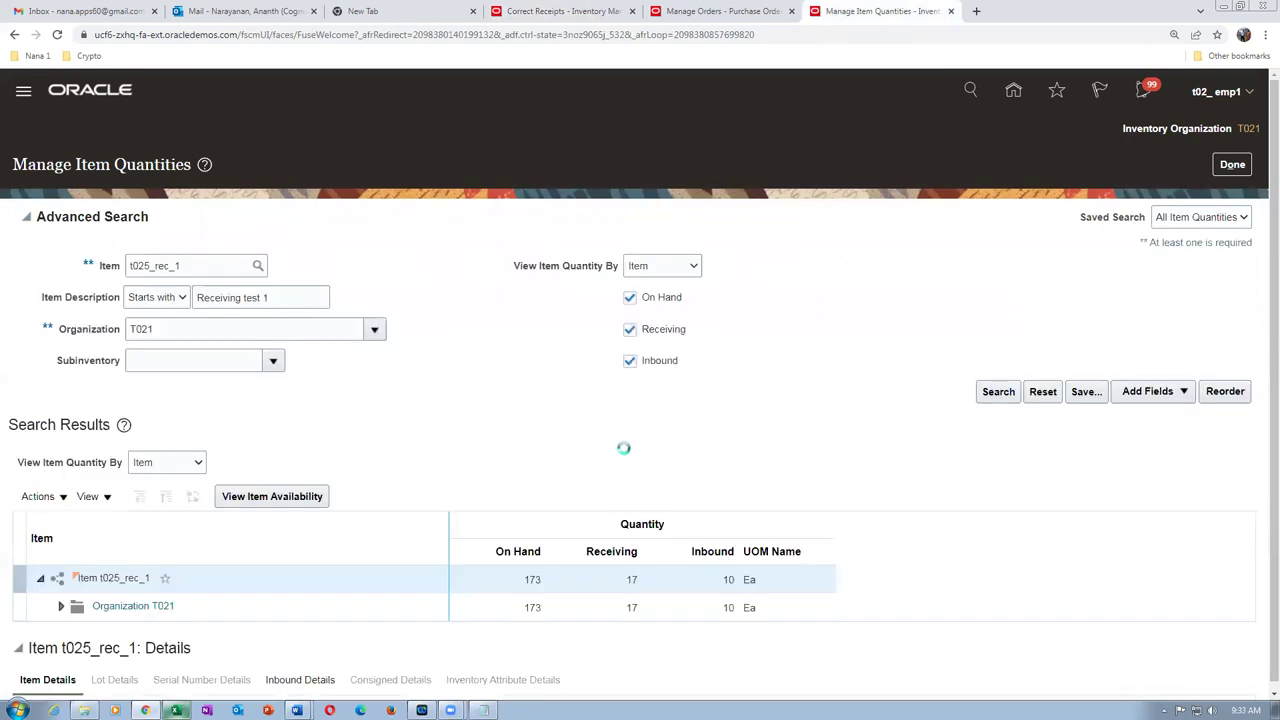
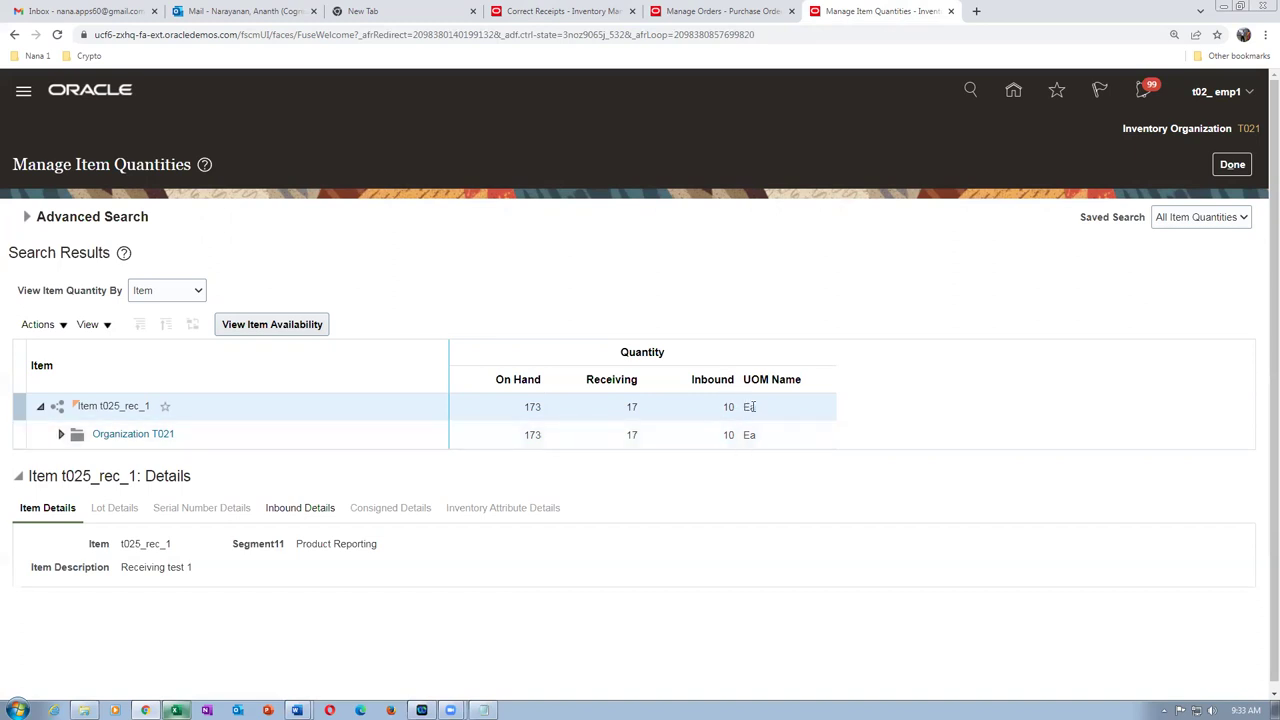
# - Correct the received t025_rec_1 line of receipt 1002 to a quantity of 15 and submit the correction
pyautogui.click(540, 11)
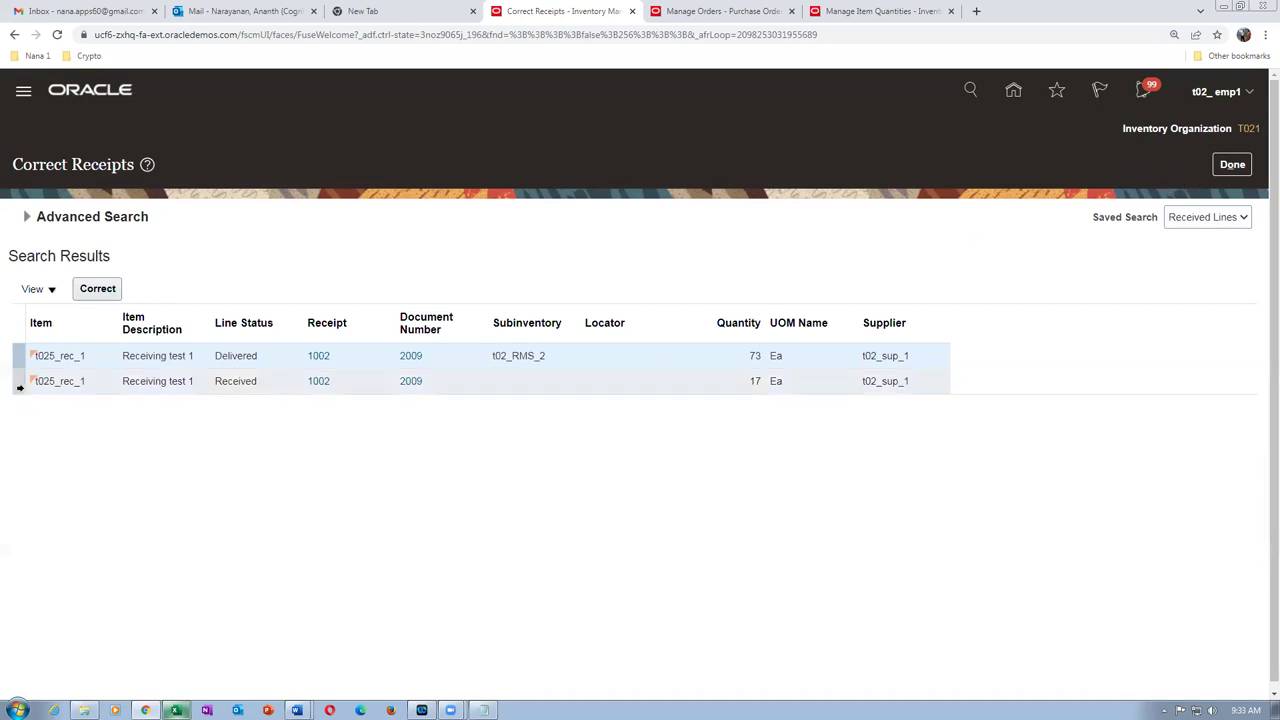
pyautogui.click(18, 384)
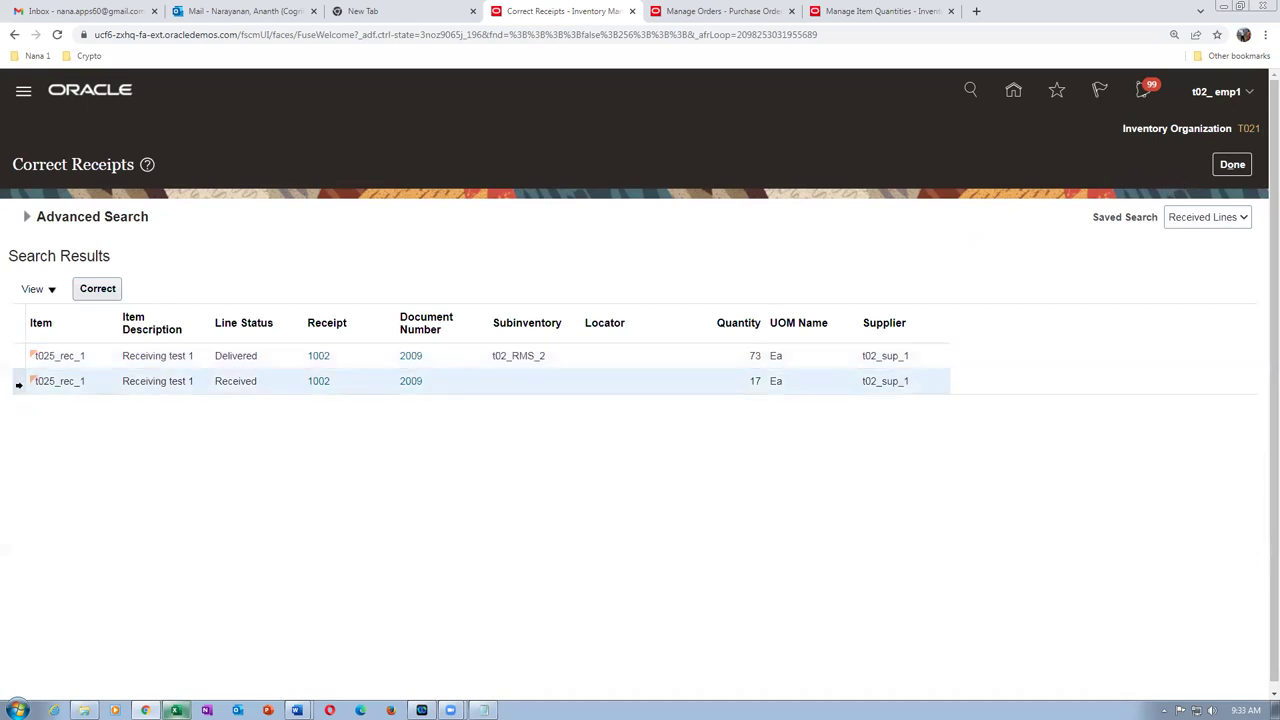
pyautogui.click(98, 288)
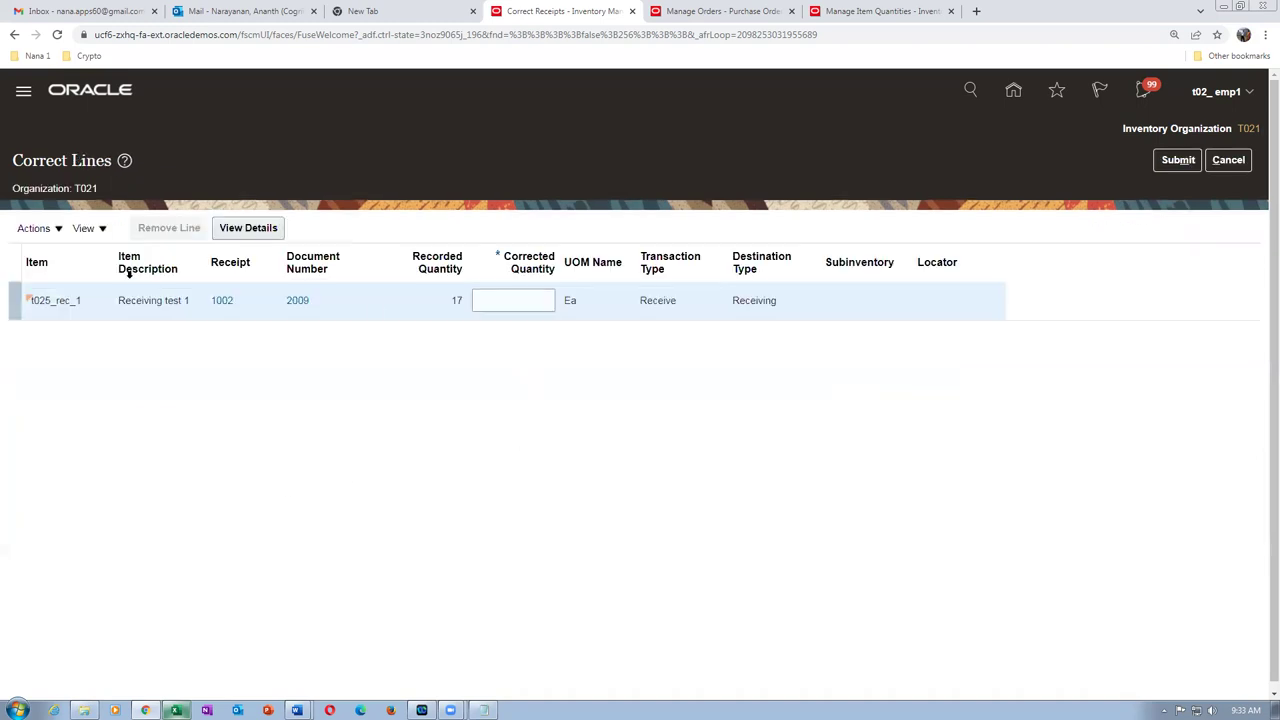
pyautogui.click(504, 298)
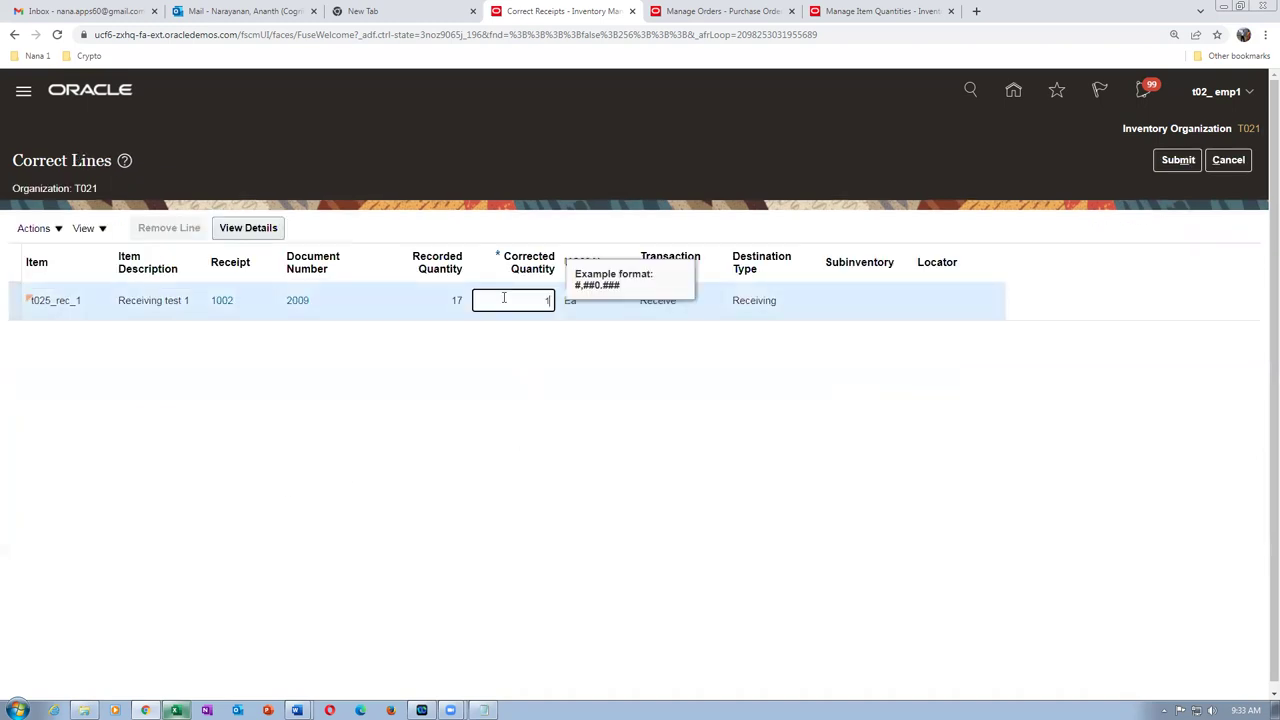
pyautogui.write('15')
pyautogui.click(1178, 160)
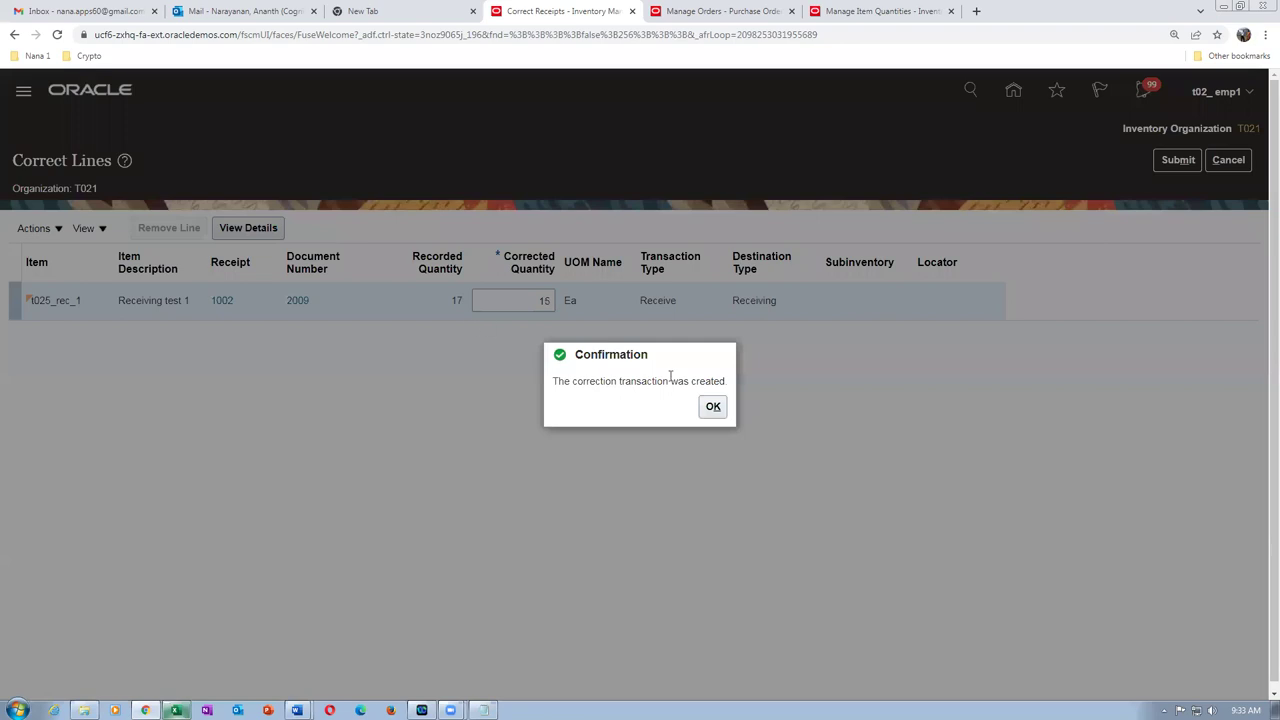
pyautogui.click(709, 407)
# - Rerun the Manage Item Quantities search to check t025_rec_1's quantities after the received line's correction
pyautogui.click(860, 11)
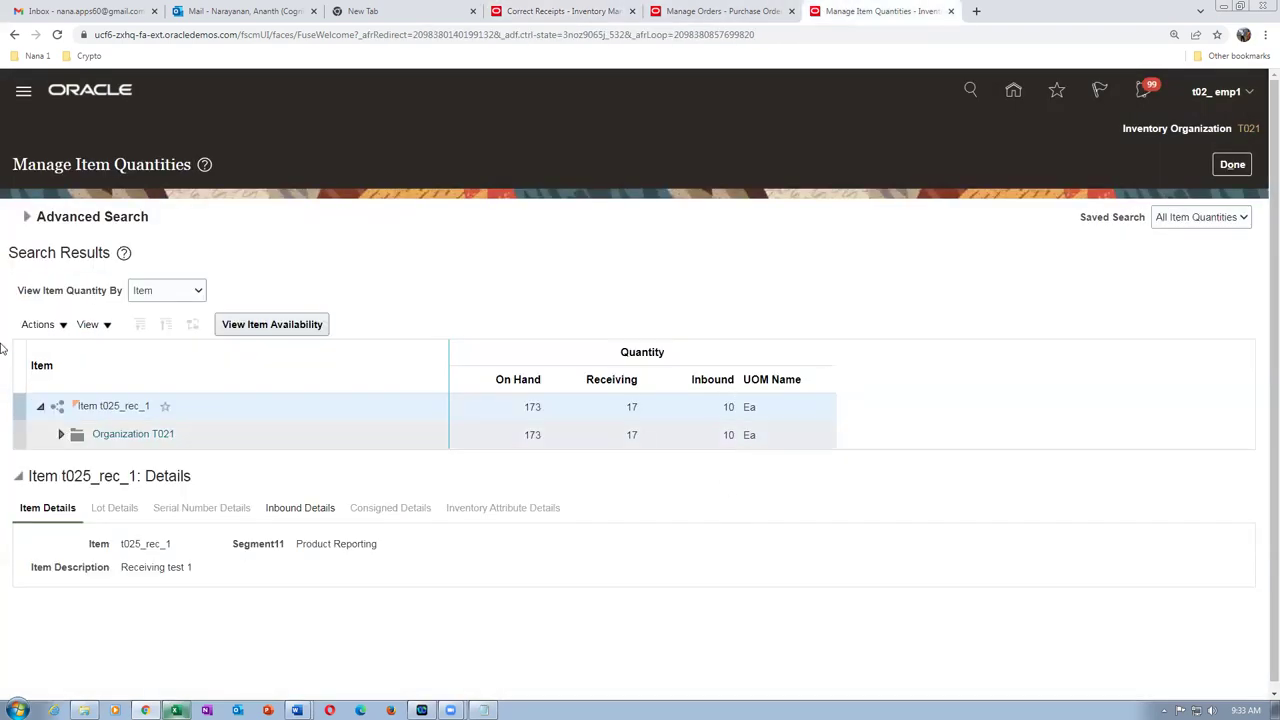
pyautogui.click(26, 216)
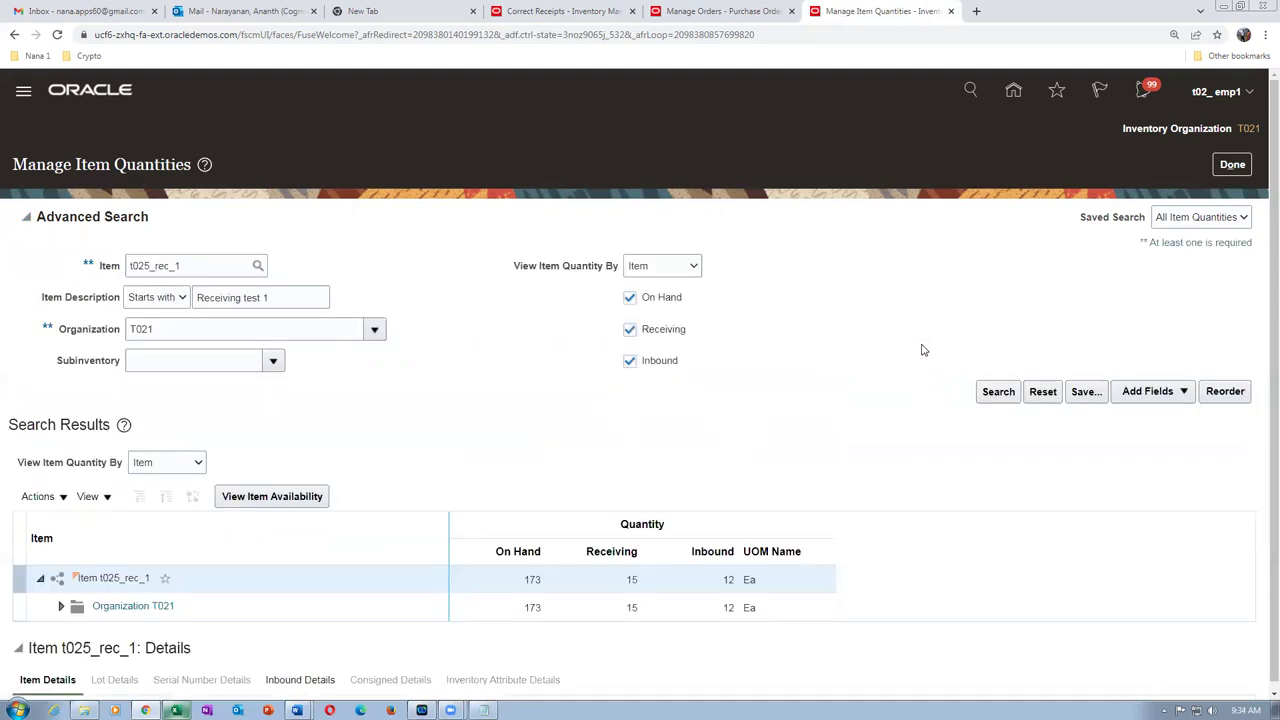
pyautogui.click(998, 391)
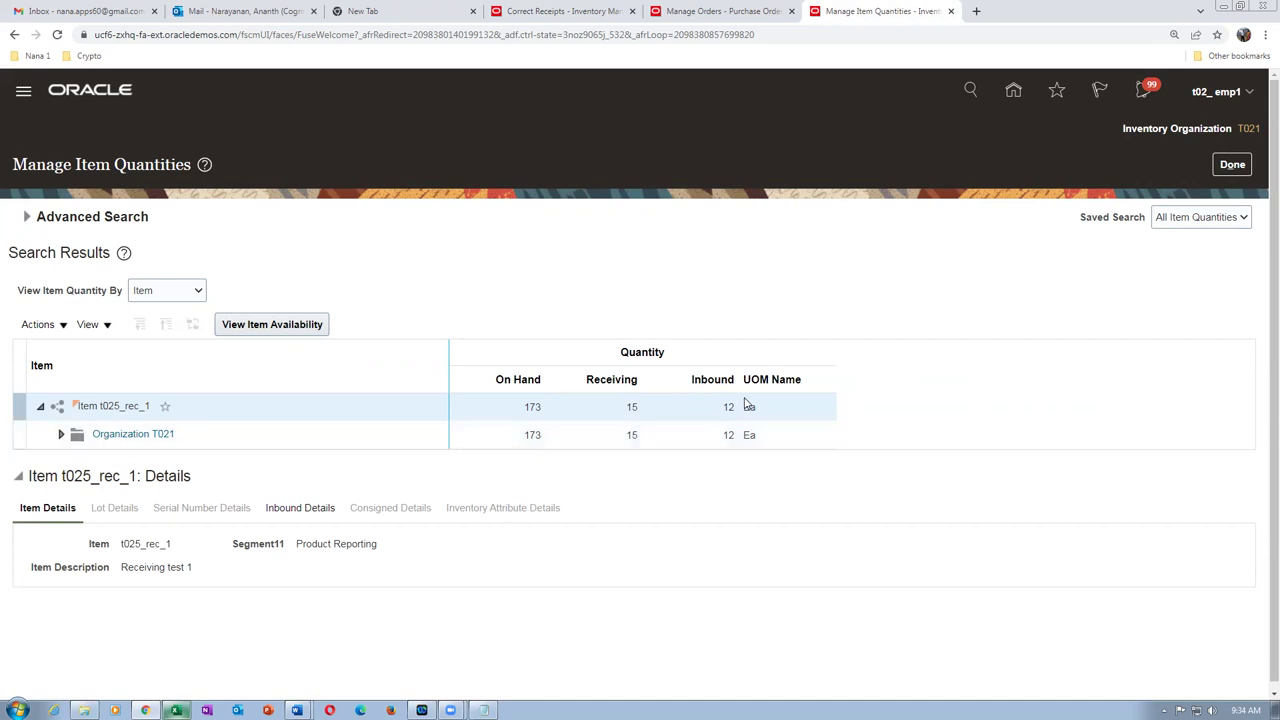
# - Switch to the Receiving document in Word and review the corrected quantity equation and the Return to Supplier (RTS) section
pyautogui.hotkey('alt', 'Tab')
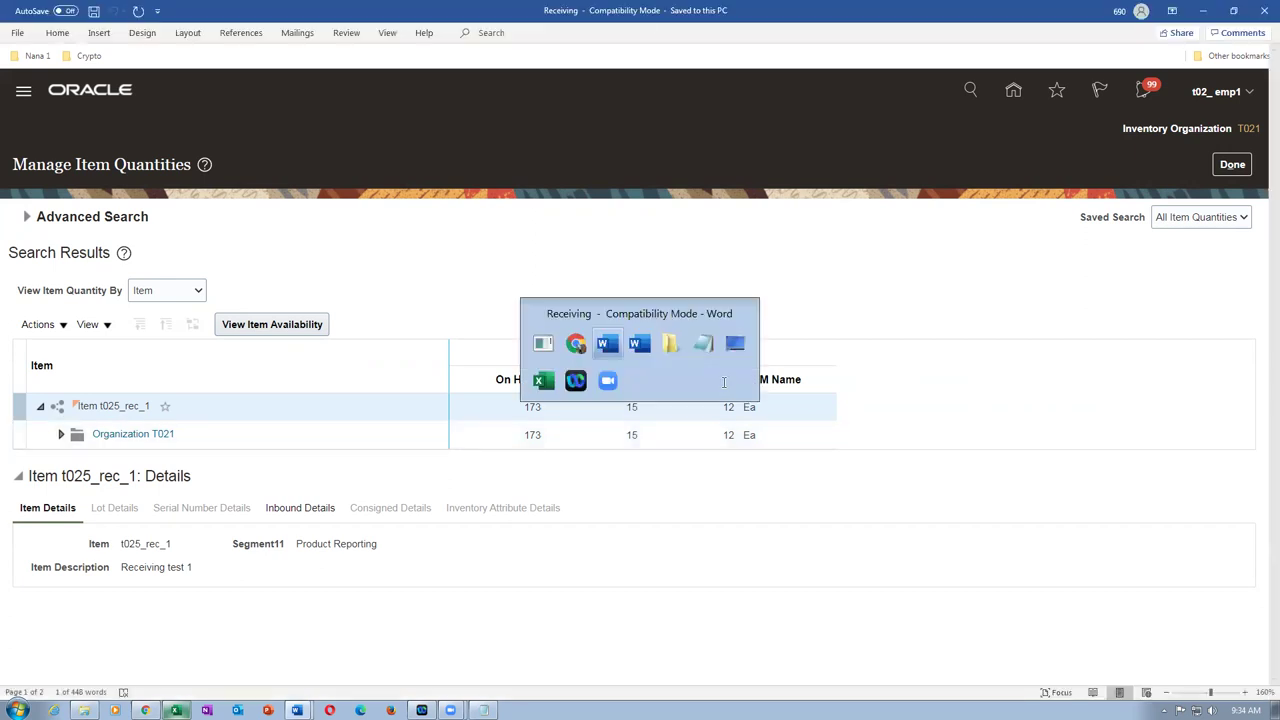
pyautogui.scroll(-3, 506, 548)
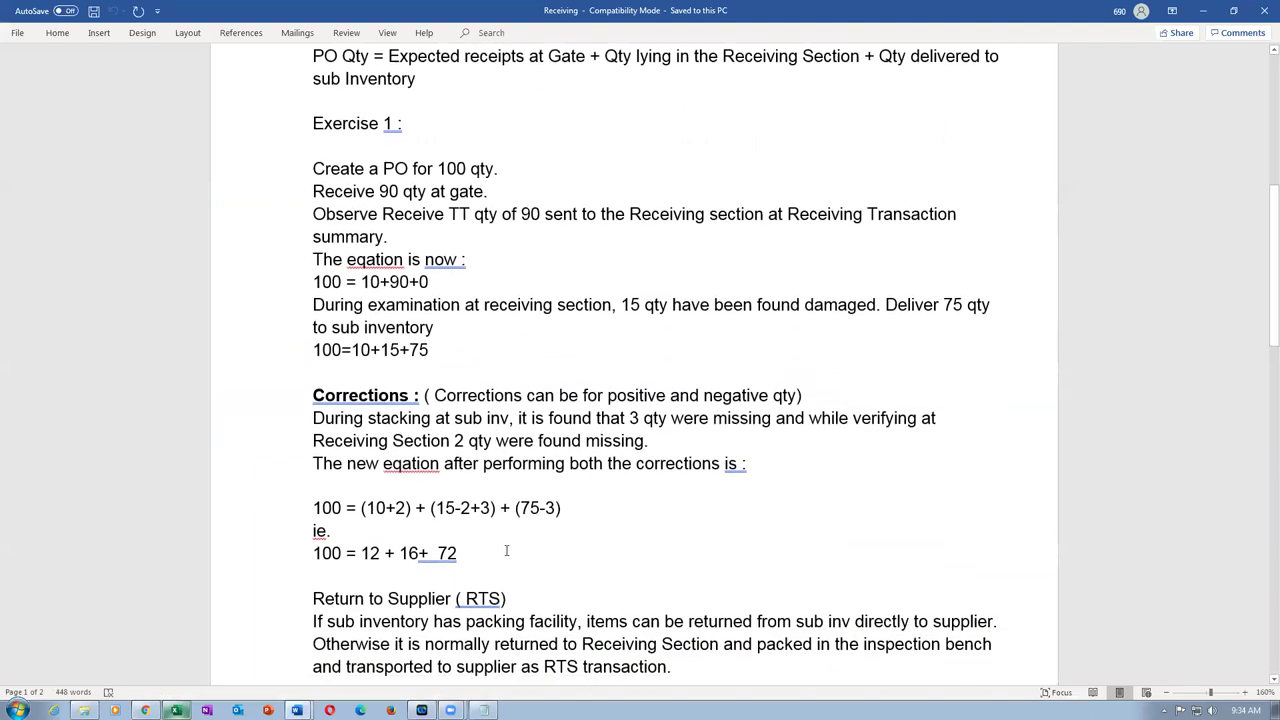
pyautogui.moveTo(361, 458); pyautogui.dragTo(526, 508)
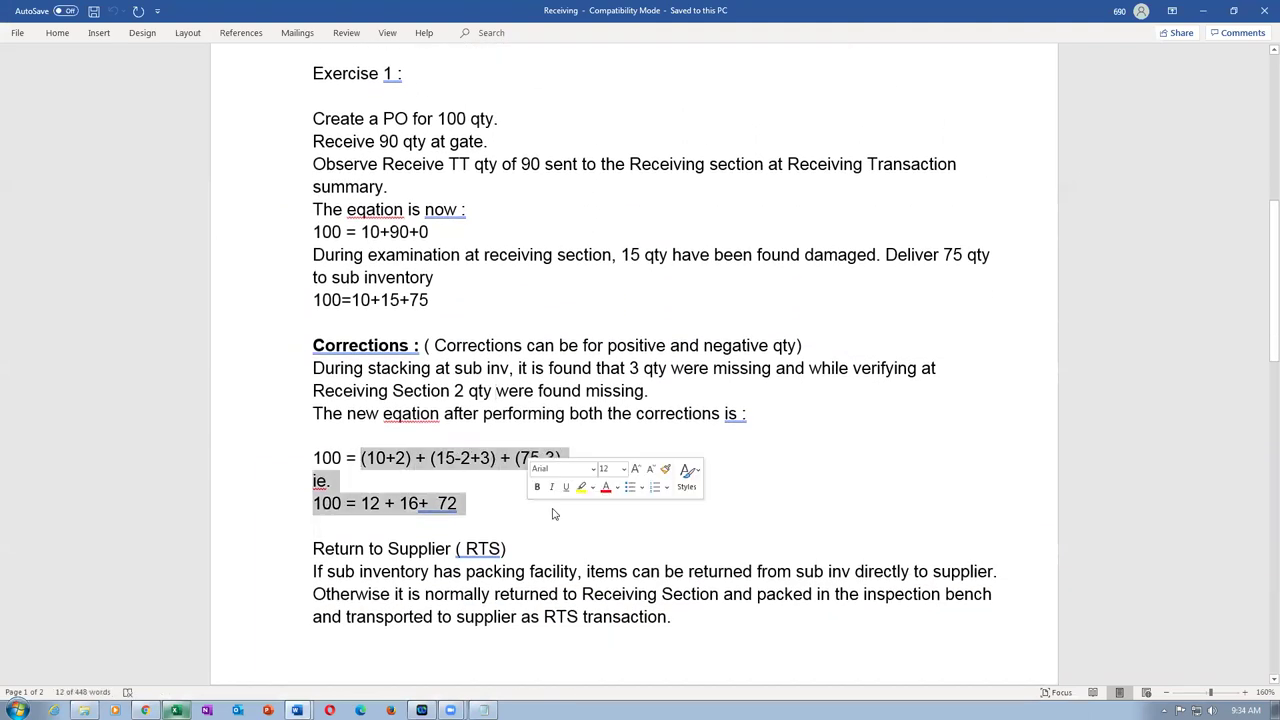
pyautogui.click(470, 500)
pyautogui.scroll(-3, 506, 486)
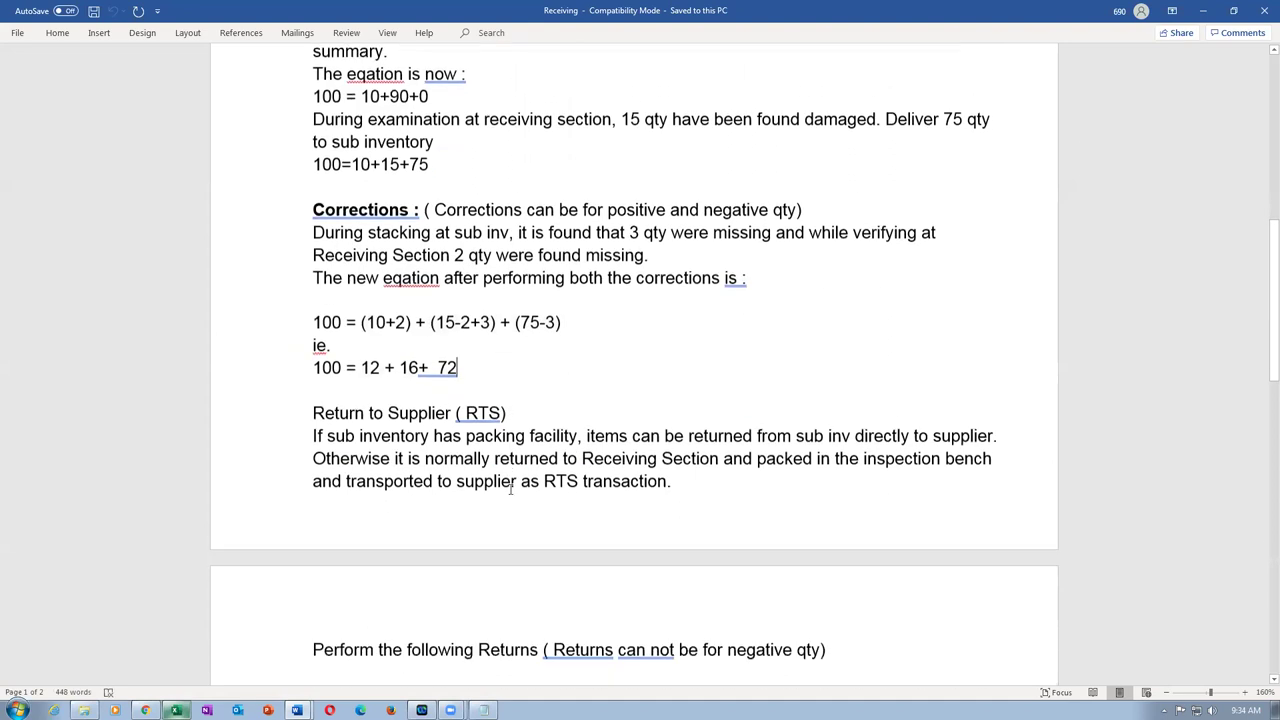
pyautogui.moveTo(332, 409); pyautogui.dragTo(524, 405)
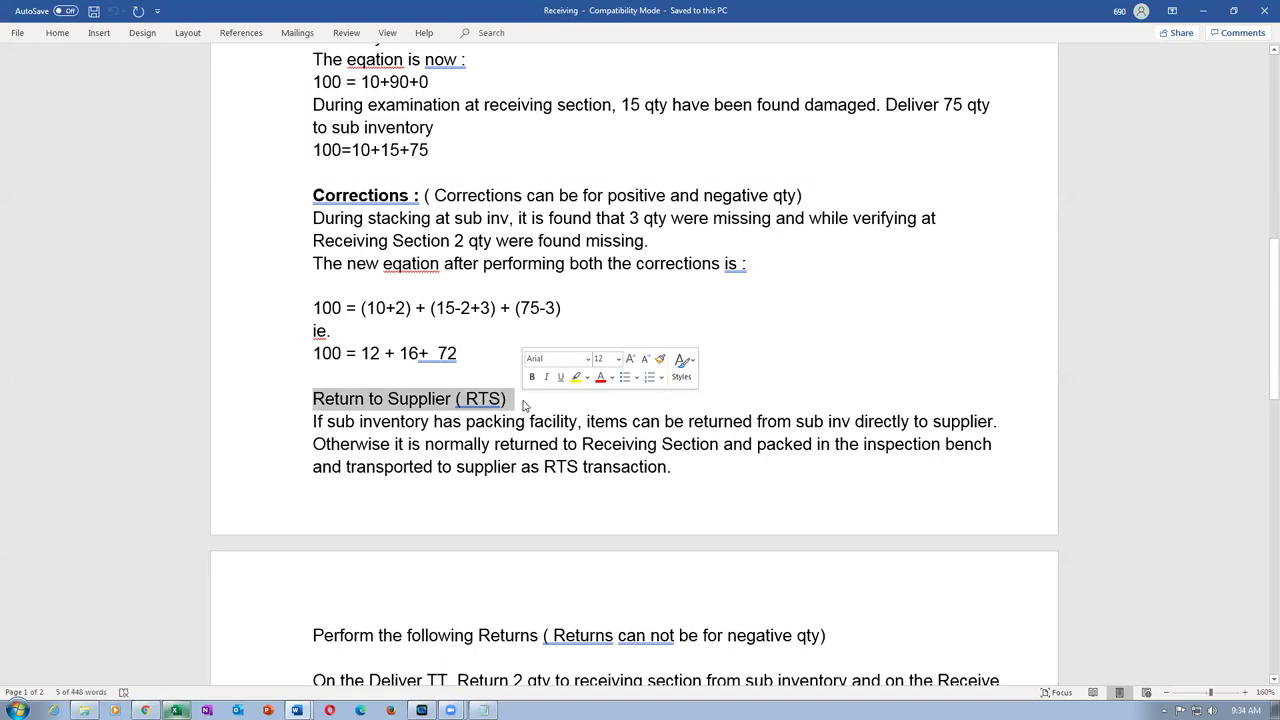
# - Switch back to Oracle in Chrome, leave Correct Receipts, and search Return Receipts for receipt 1002
pyautogui.hotkey('alt', 'Tab')
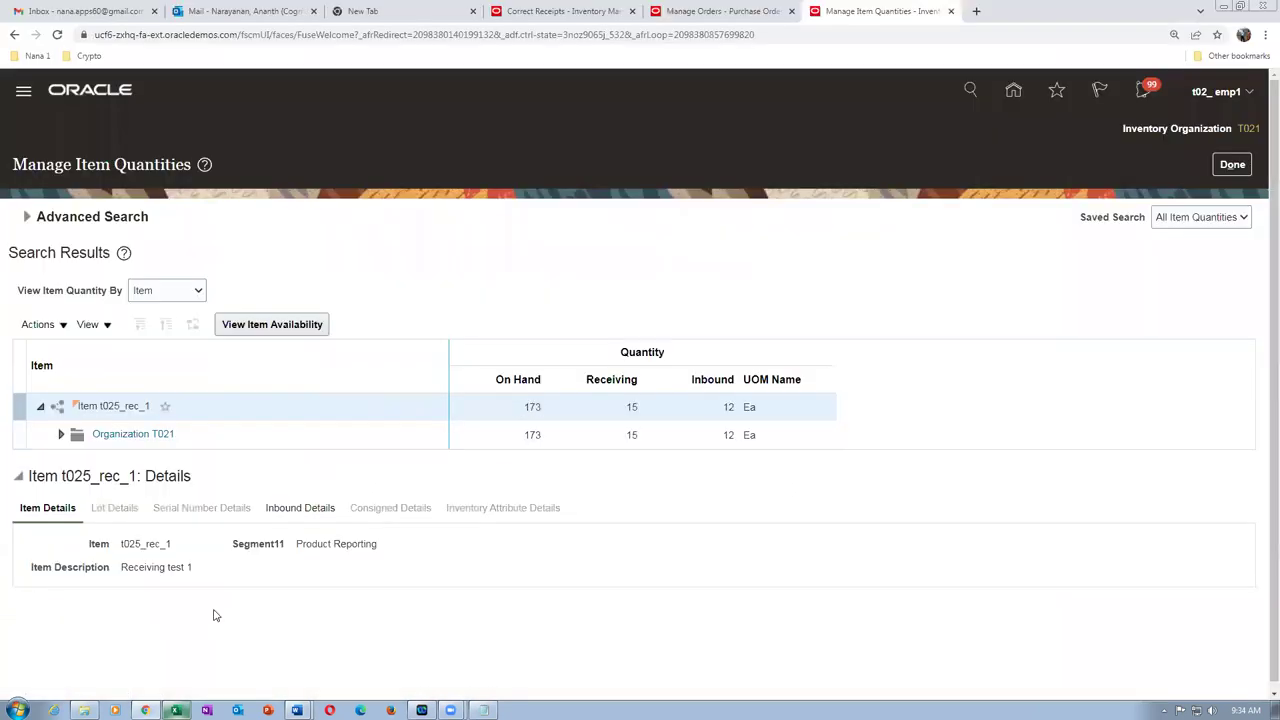
pyautogui.click(514, 11)
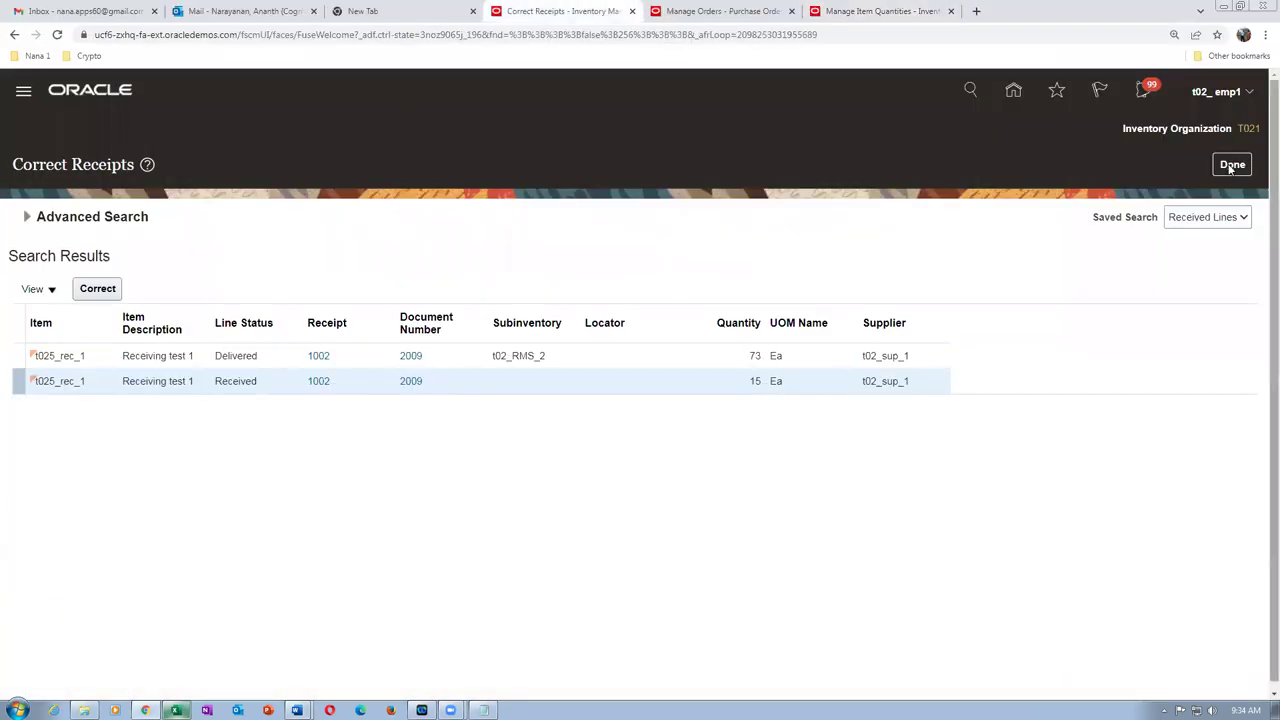
pyautogui.click(1230, 166)
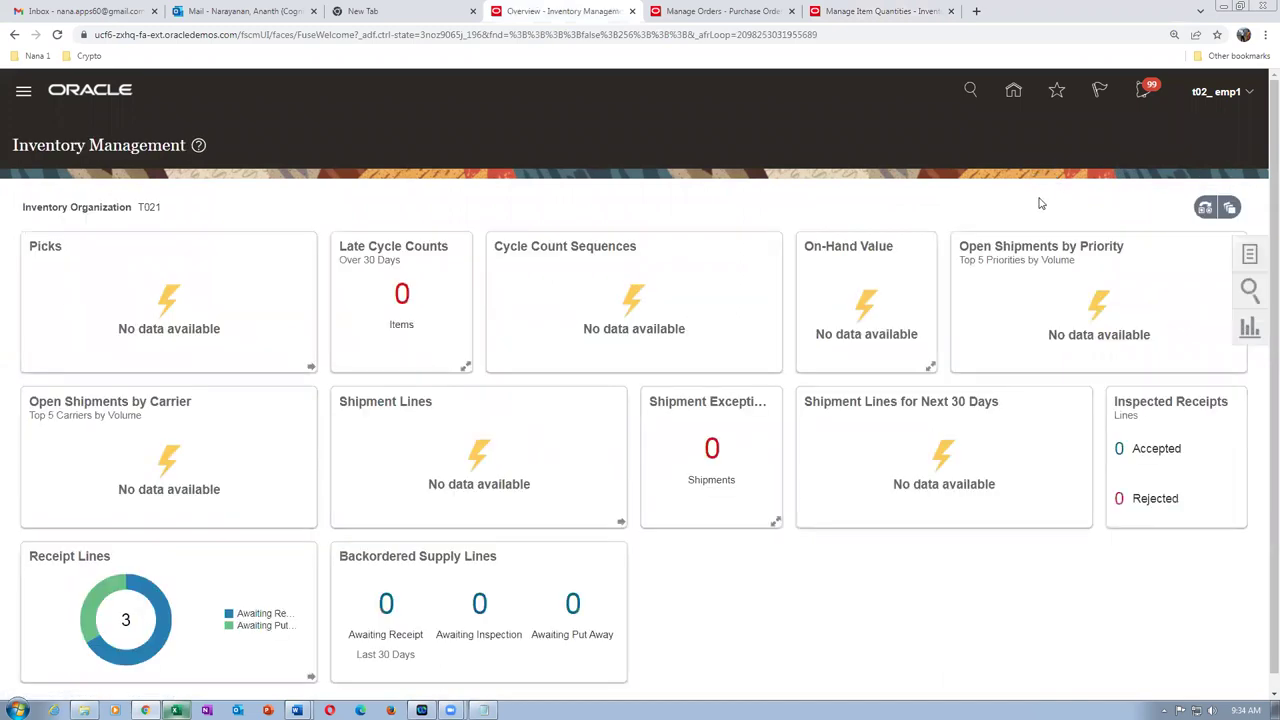
pyautogui.click(1250, 262)
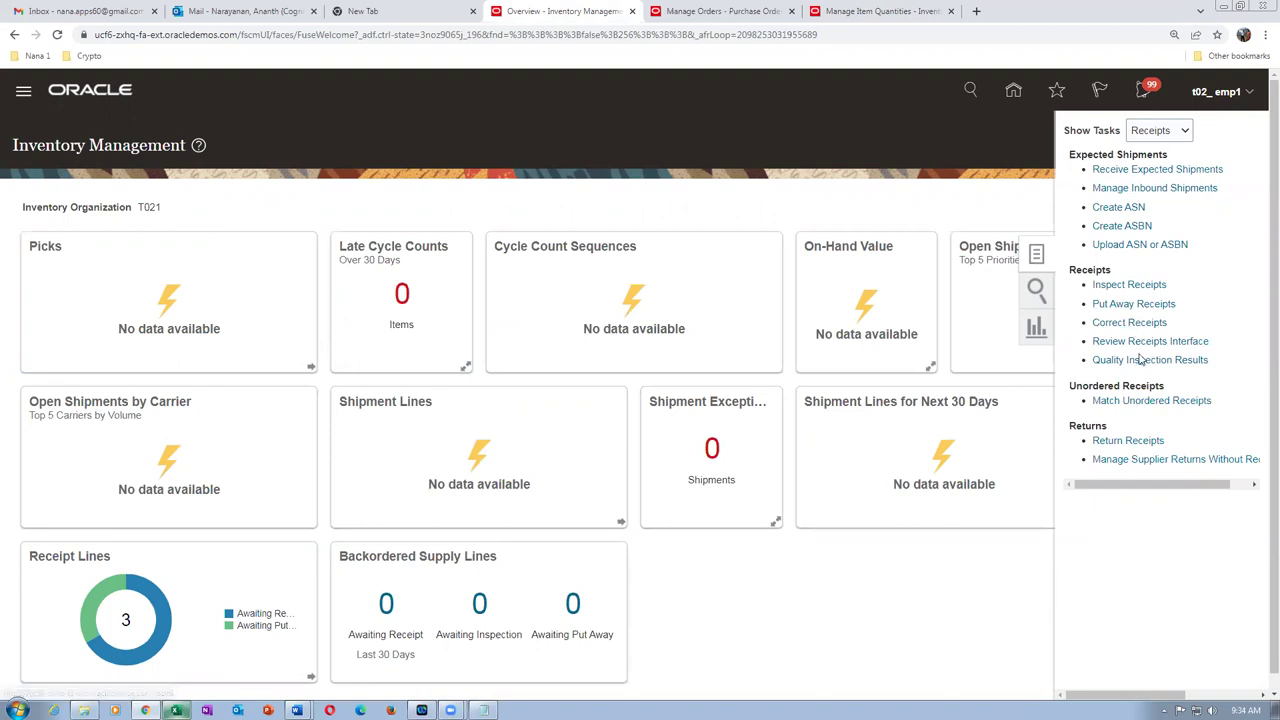
pyautogui.click(1126, 442)
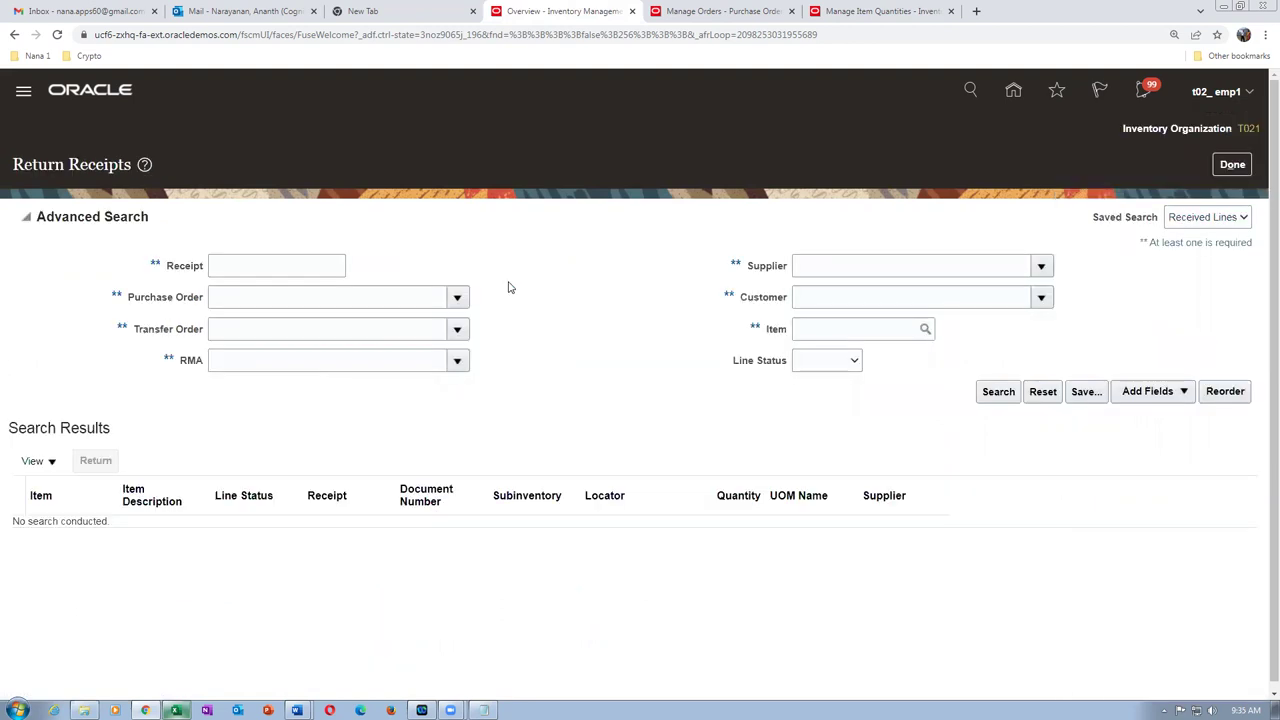
pyautogui.write('002')
pyautogui.press('Tab')
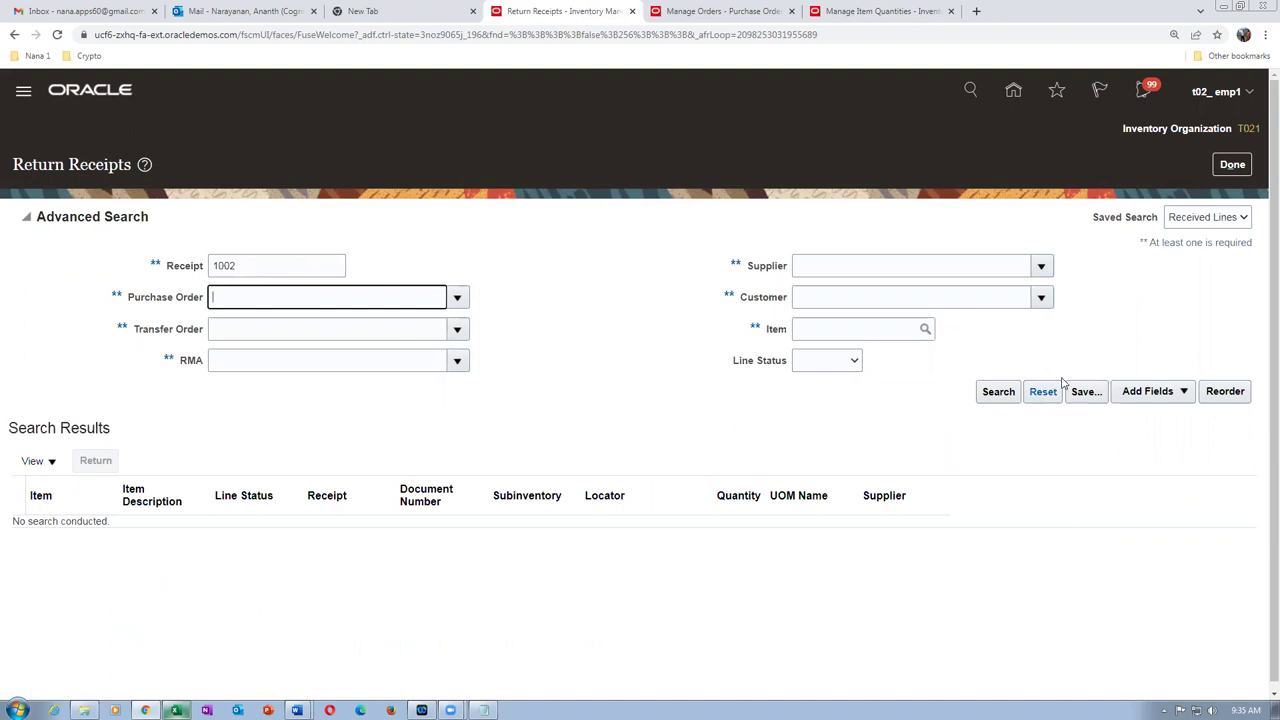
pyautogui.click(998, 391)
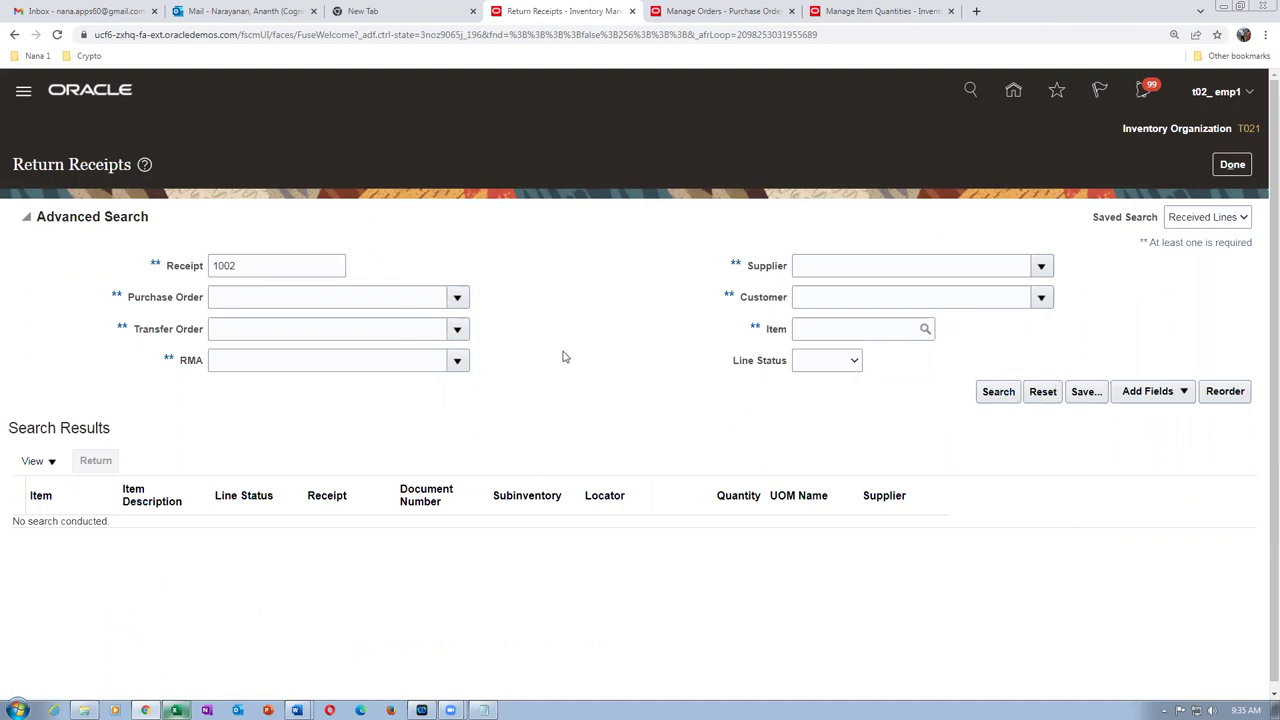
pyautogui.click(994, 396)
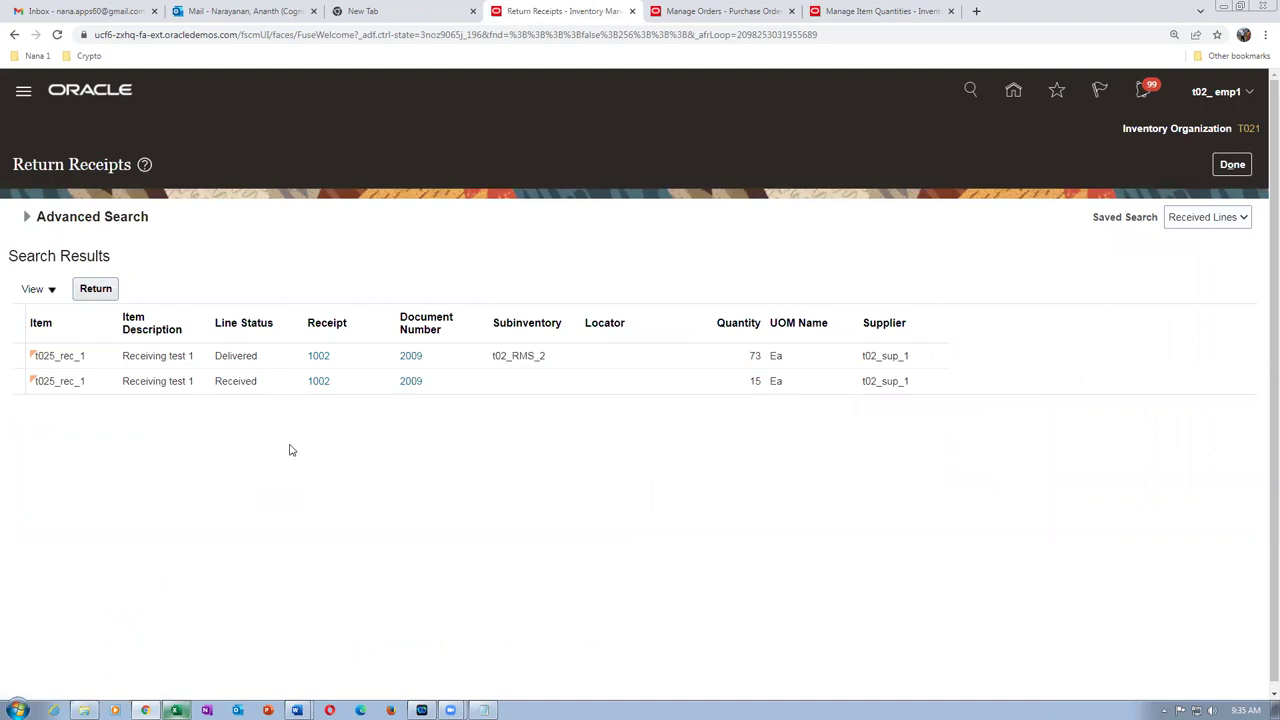
# - Return 3 Ea of the delivered t025_rec_1 line to the supplier with RMA 1234 and an RTV supplier reason, and submit the return
pyautogui.click(264, 360)
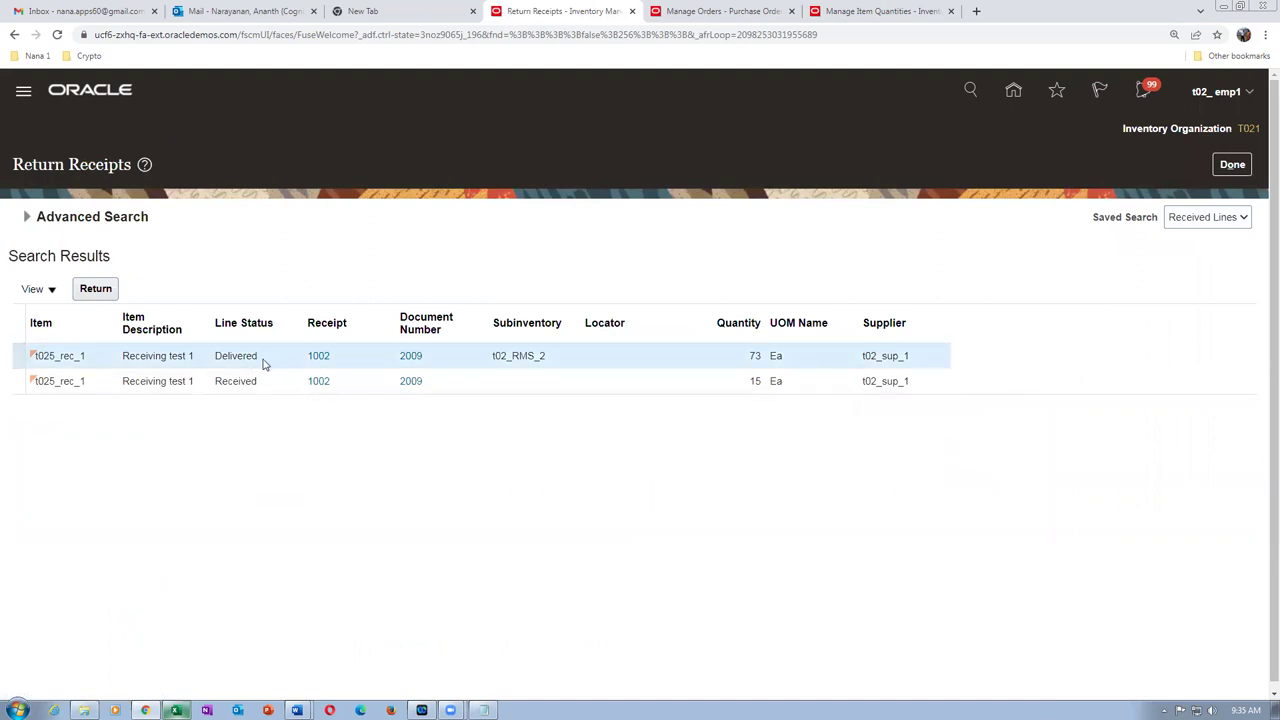
pyautogui.click(90, 292)
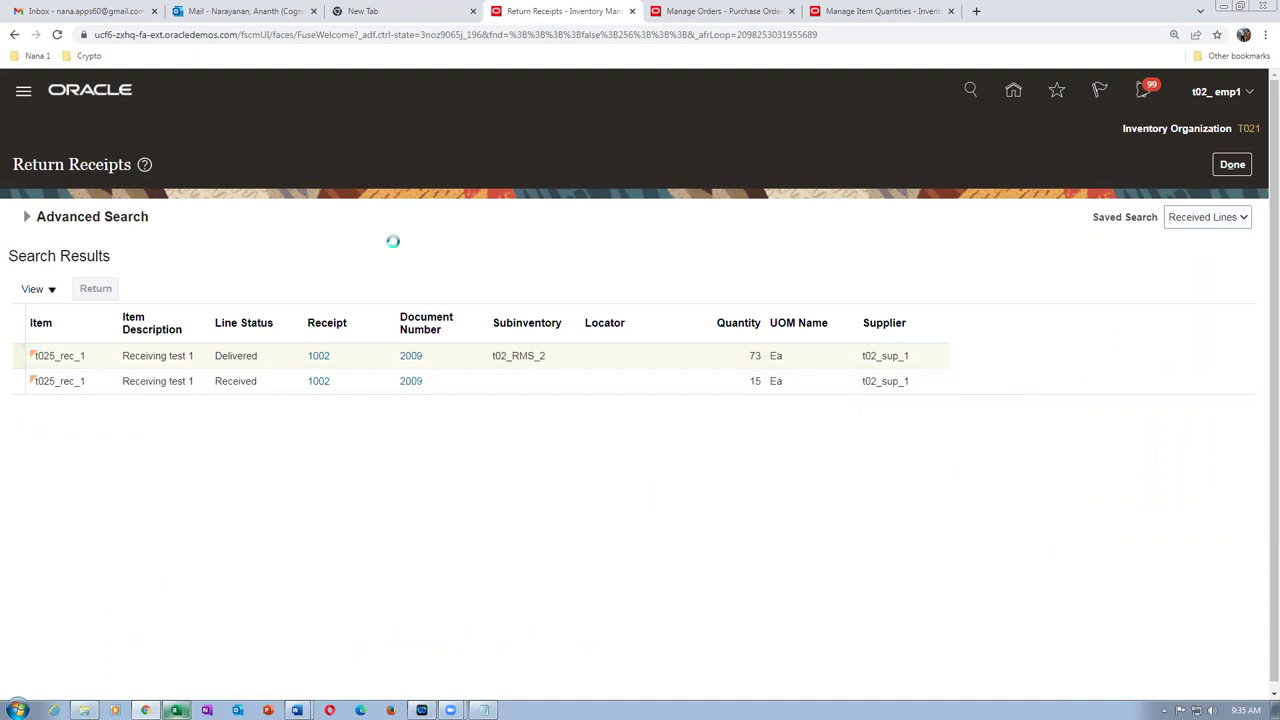
pyautogui.click(590, 300)
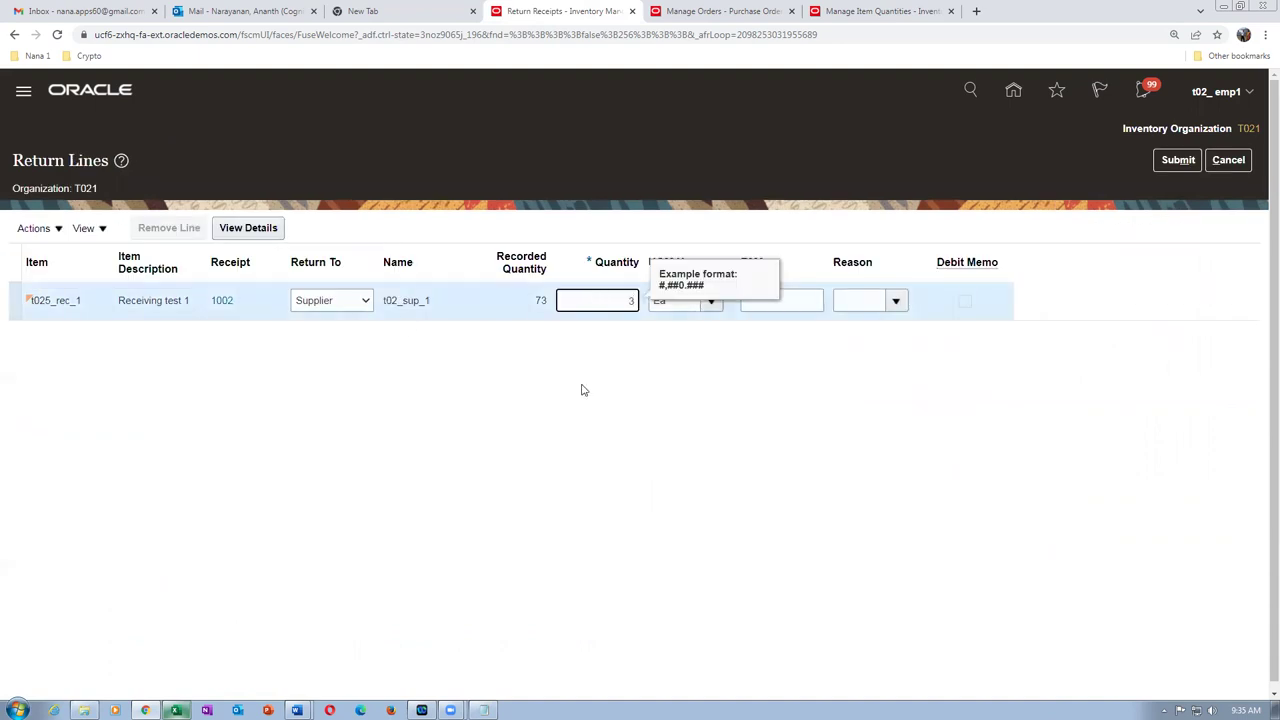
pyautogui.press('Tab')
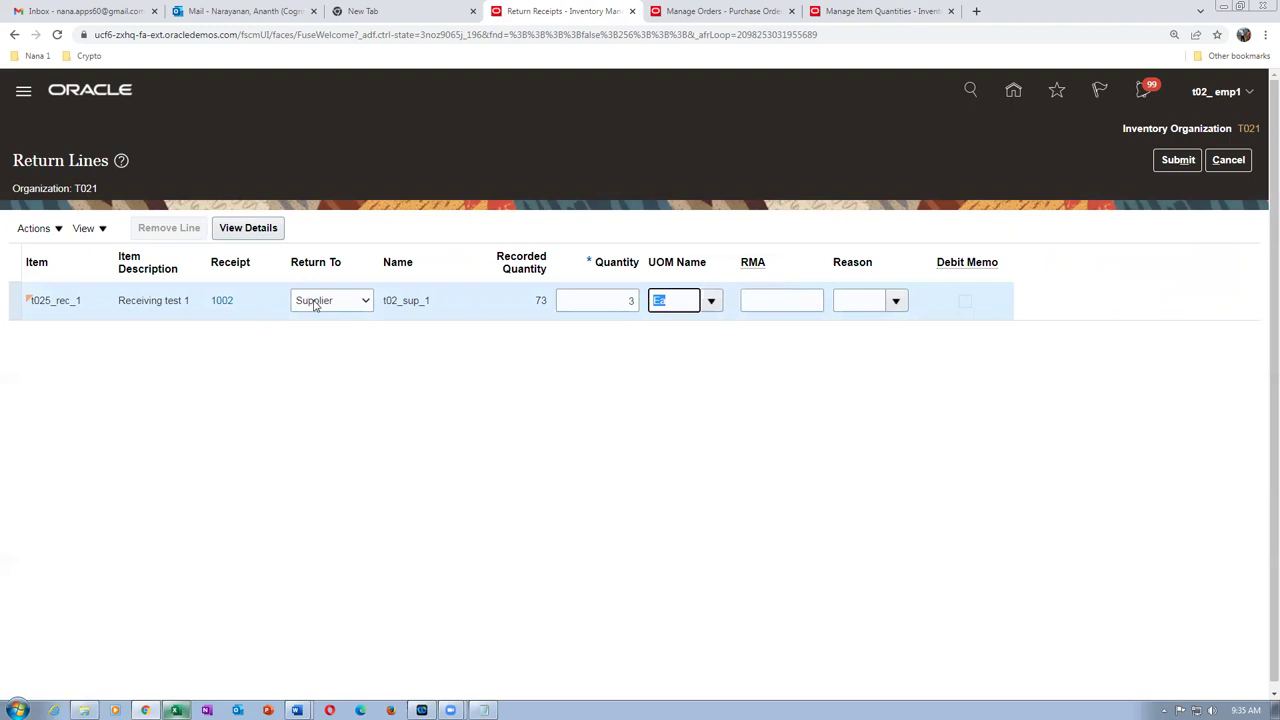
pyautogui.click(314, 306)
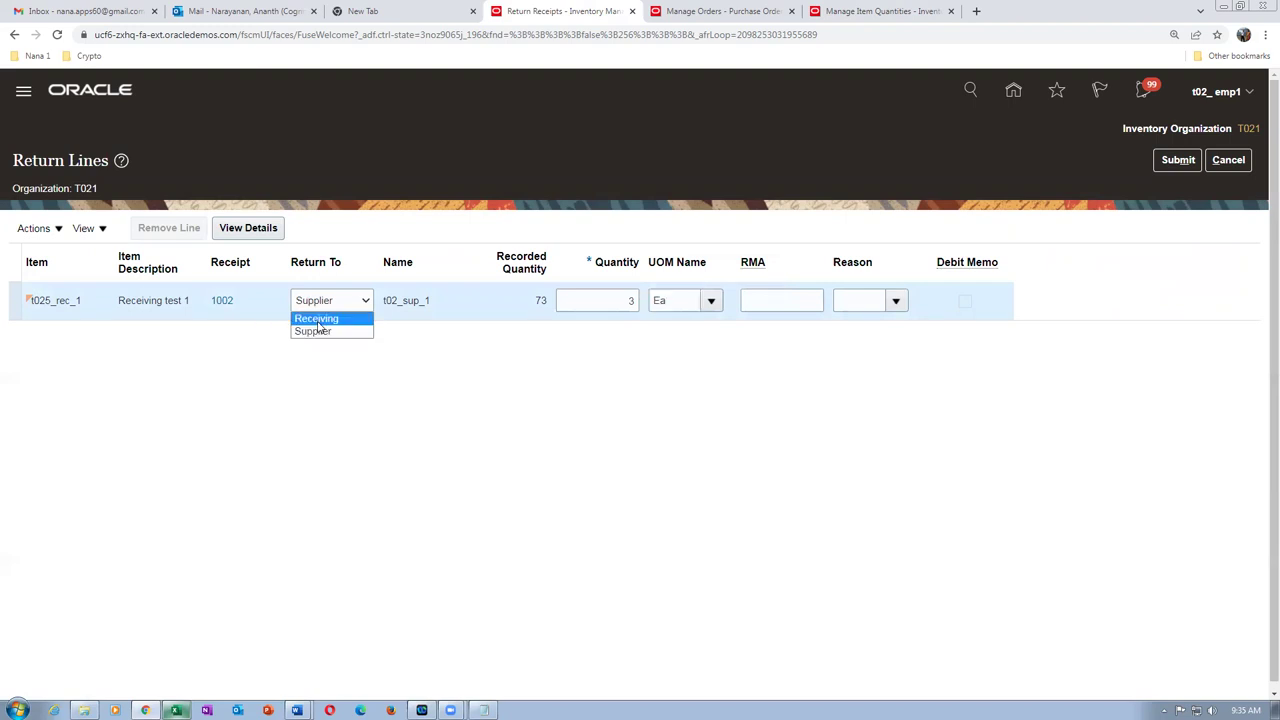
pyautogui.click(321, 331)
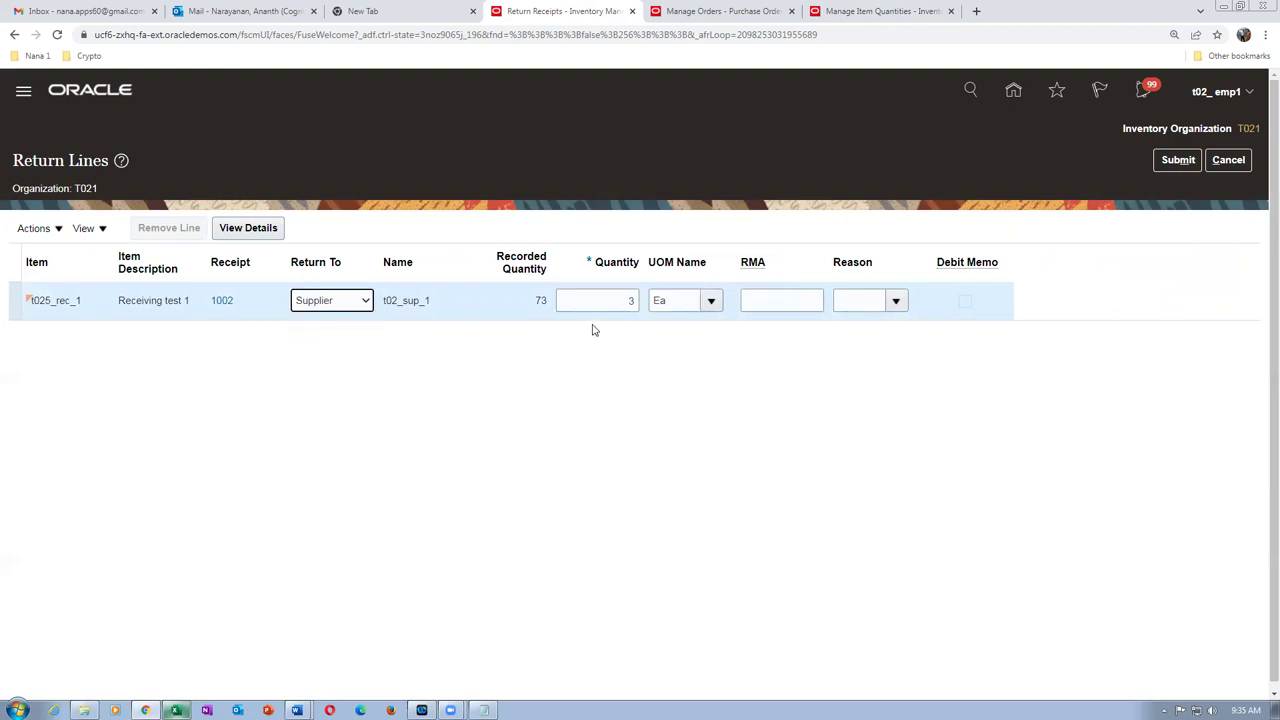
pyautogui.click(790, 301)
pyautogui.write('1234')
pyautogui.click(858, 301)
pyautogui.click(733, 387)
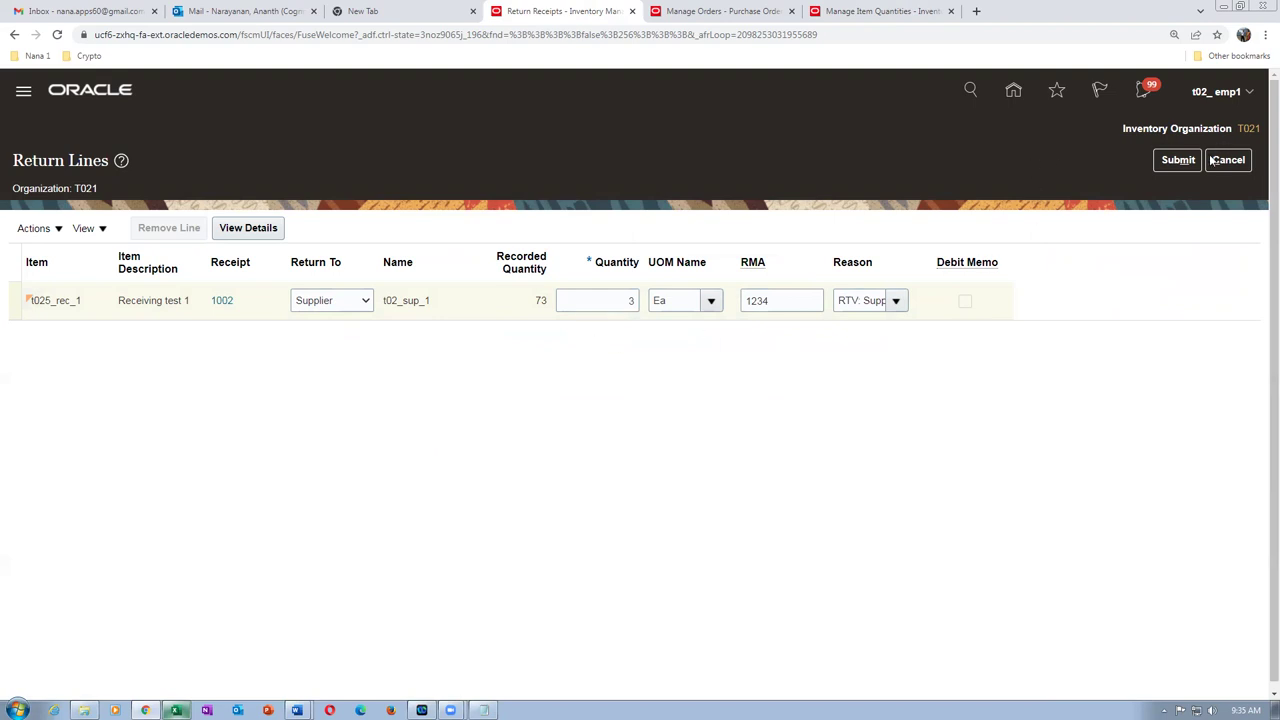
pyautogui.click(1178, 160)
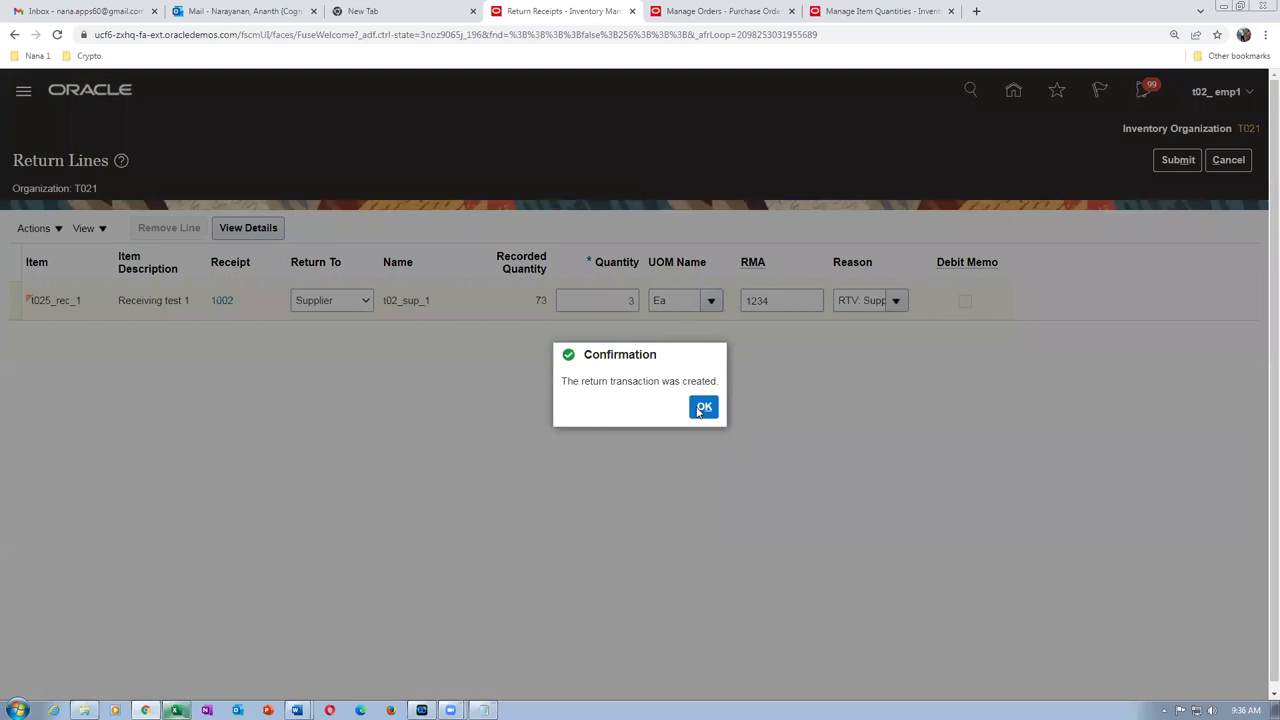
# - Rerun the Manage Item Quantities search to check t025_rec_1's quantities after the return to supplier
pyautogui.click(860, 11)
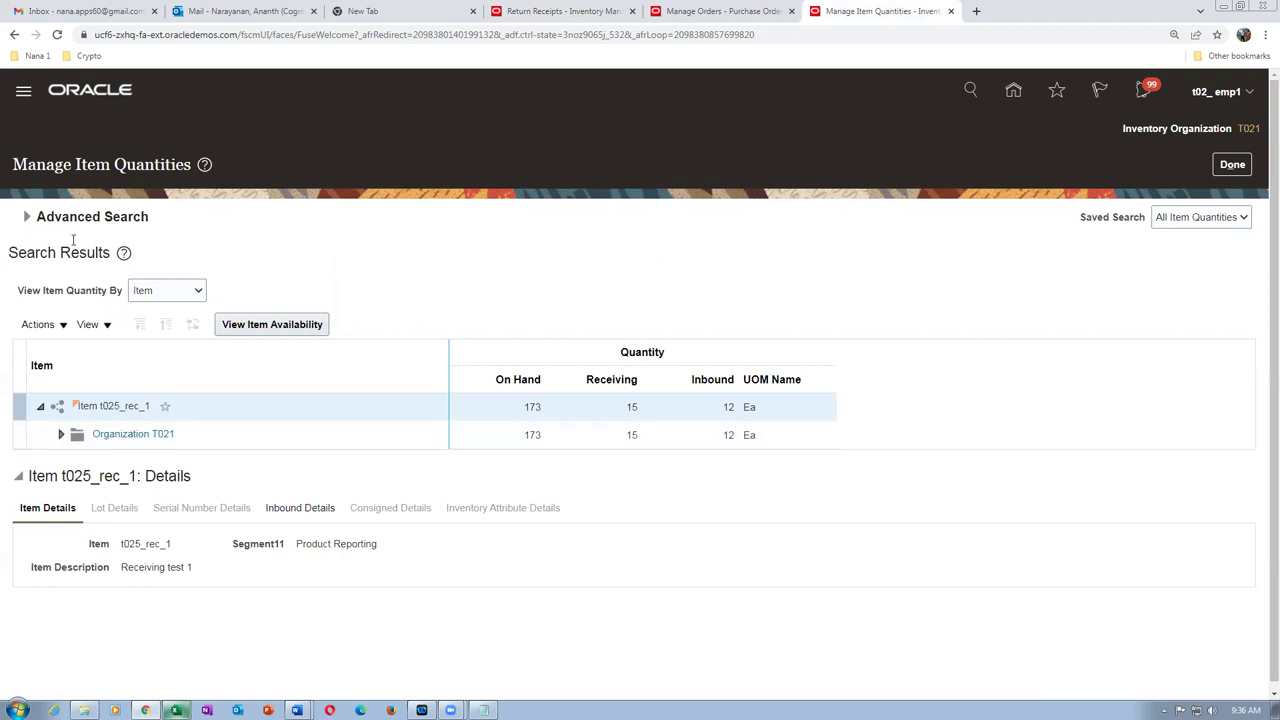
pyautogui.click(27, 217)
pyautogui.click(996, 391)
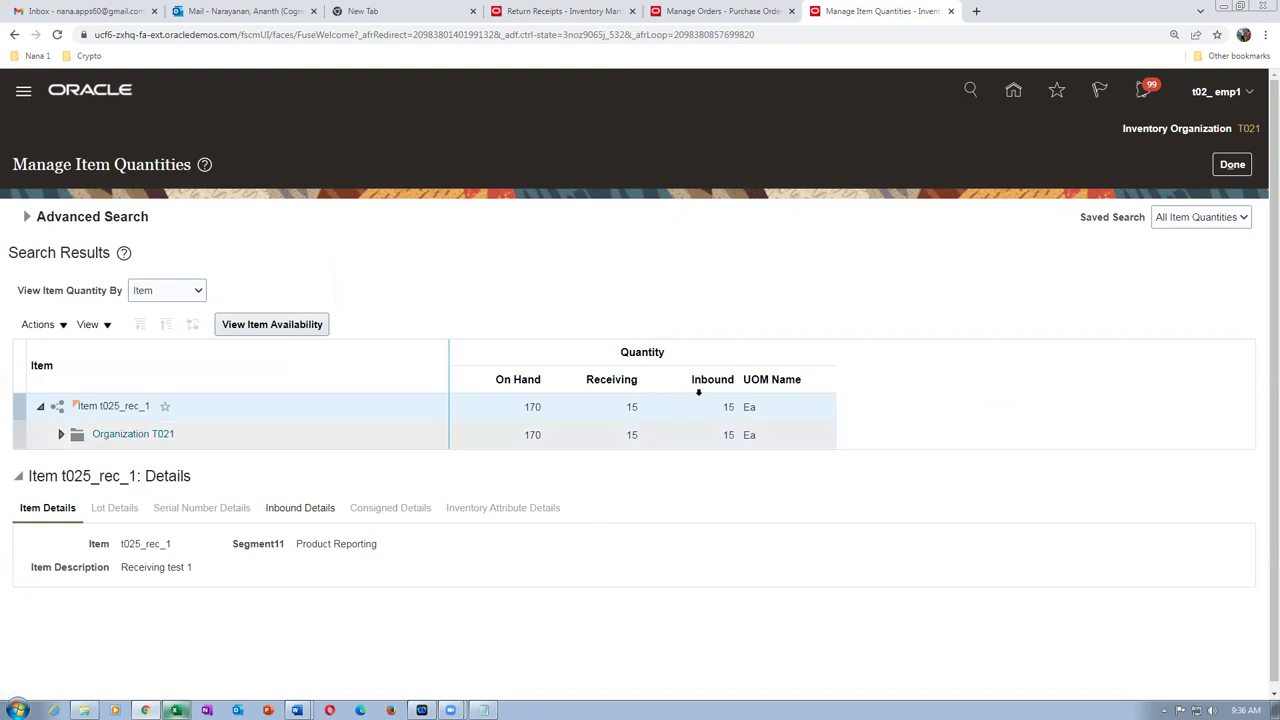
# - Compare the Delivered and Received lines in Return Receipts with t025_rec_1's quantities in Manage Item Quantities
pyautogui.click(527, 16)
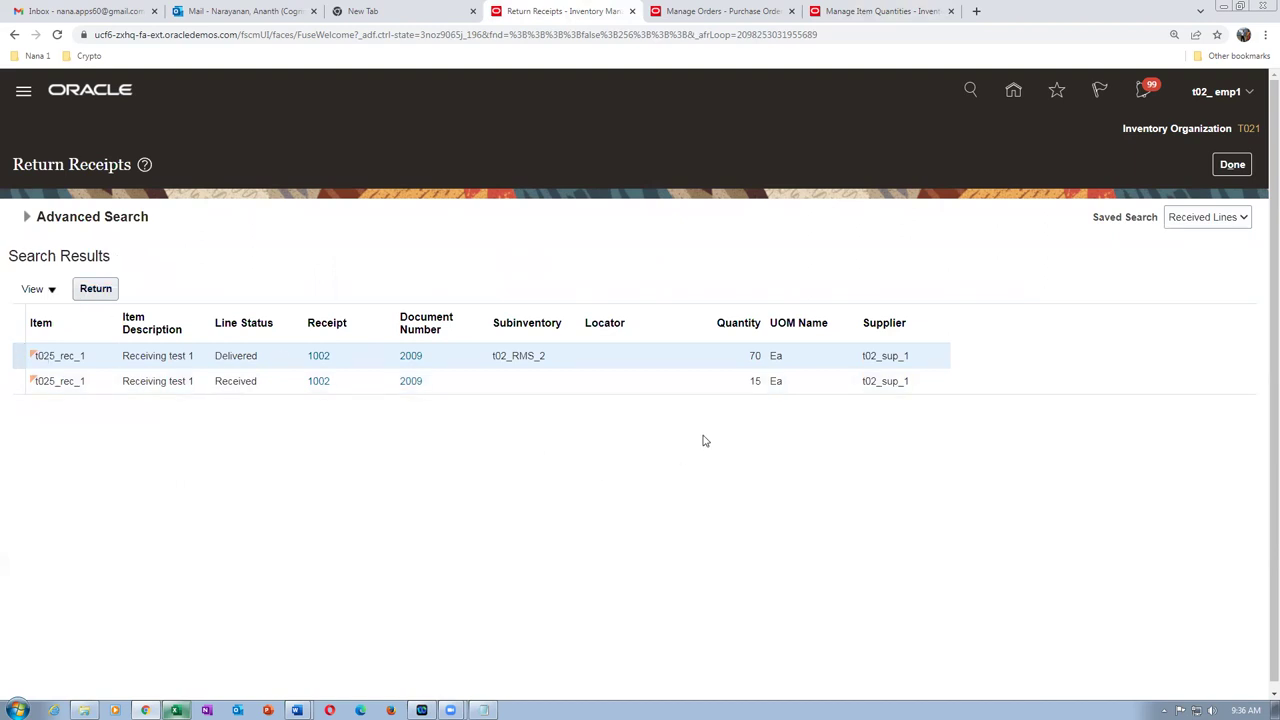
pyautogui.click(863, 11)
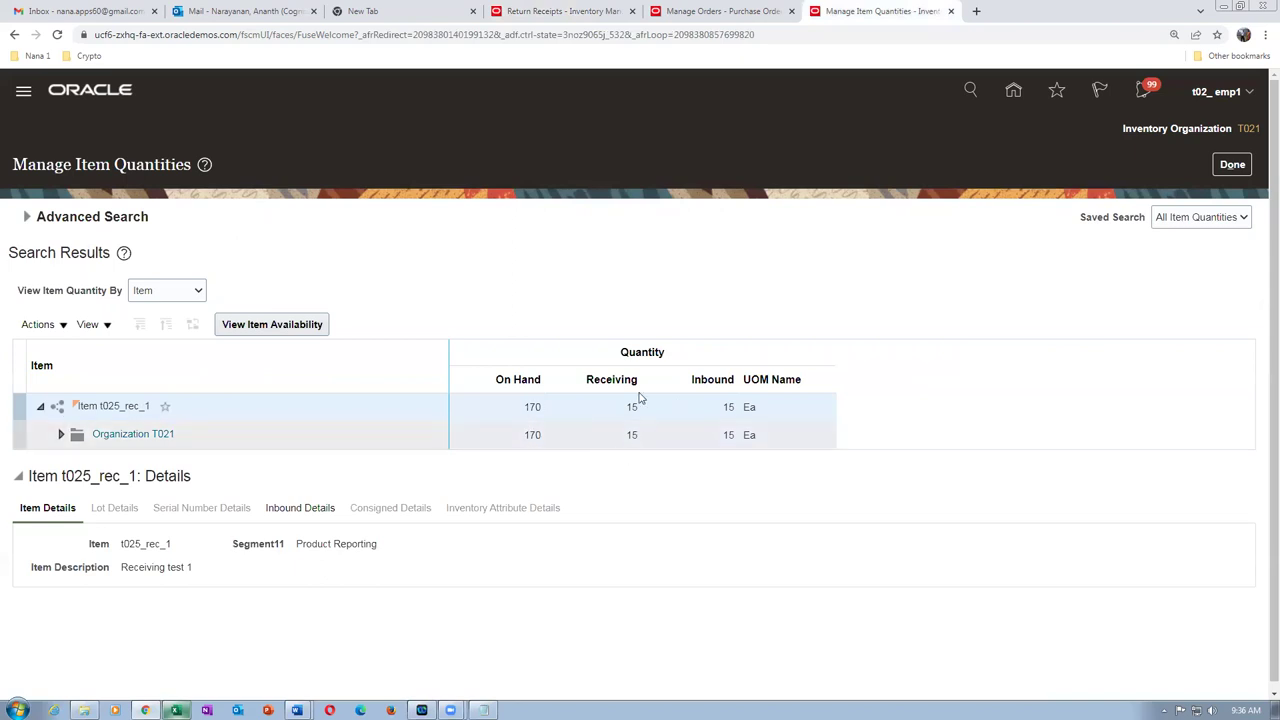
pyautogui.click(524, 16)
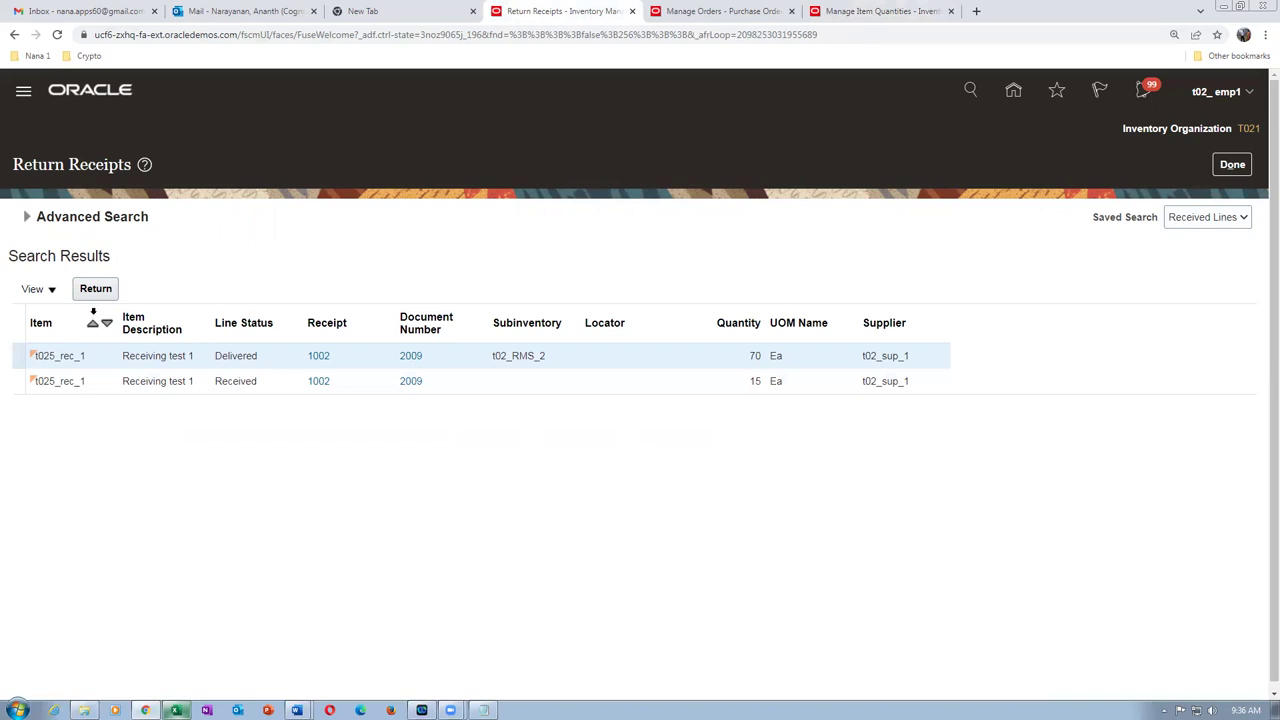
# - Return 2 Ea of the delivered t025_rec_1 line to Receiving with RMA 56 and submit the return
pyautogui.click(97, 289)
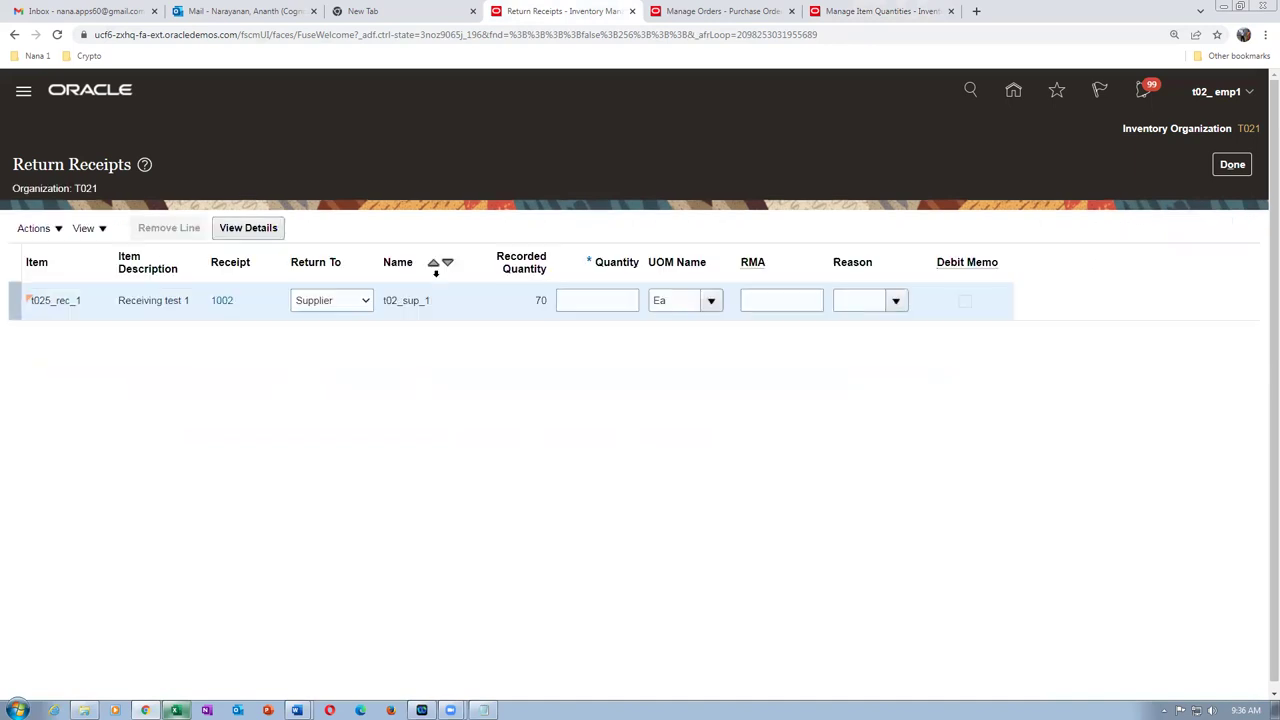
pyautogui.click(333, 300)
pyautogui.click(325, 318)
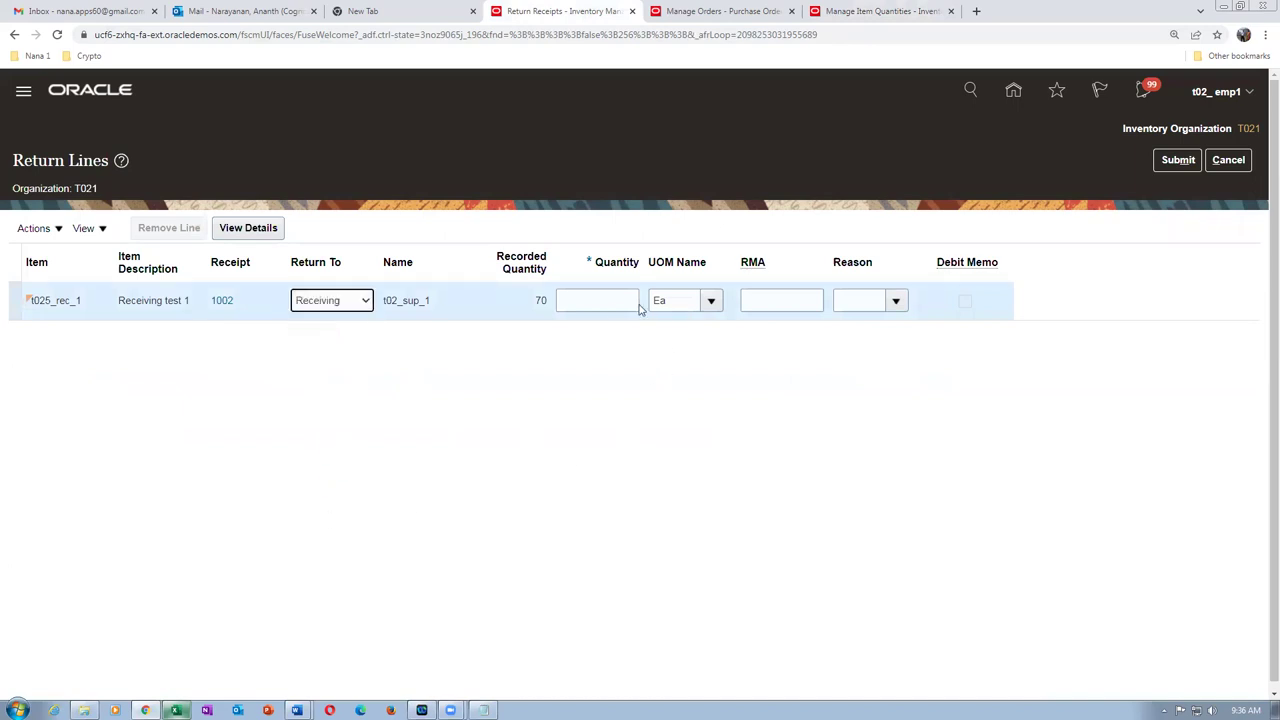
pyautogui.click(582, 303)
pyautogui.write('2')
pyautogui.press('Tab')
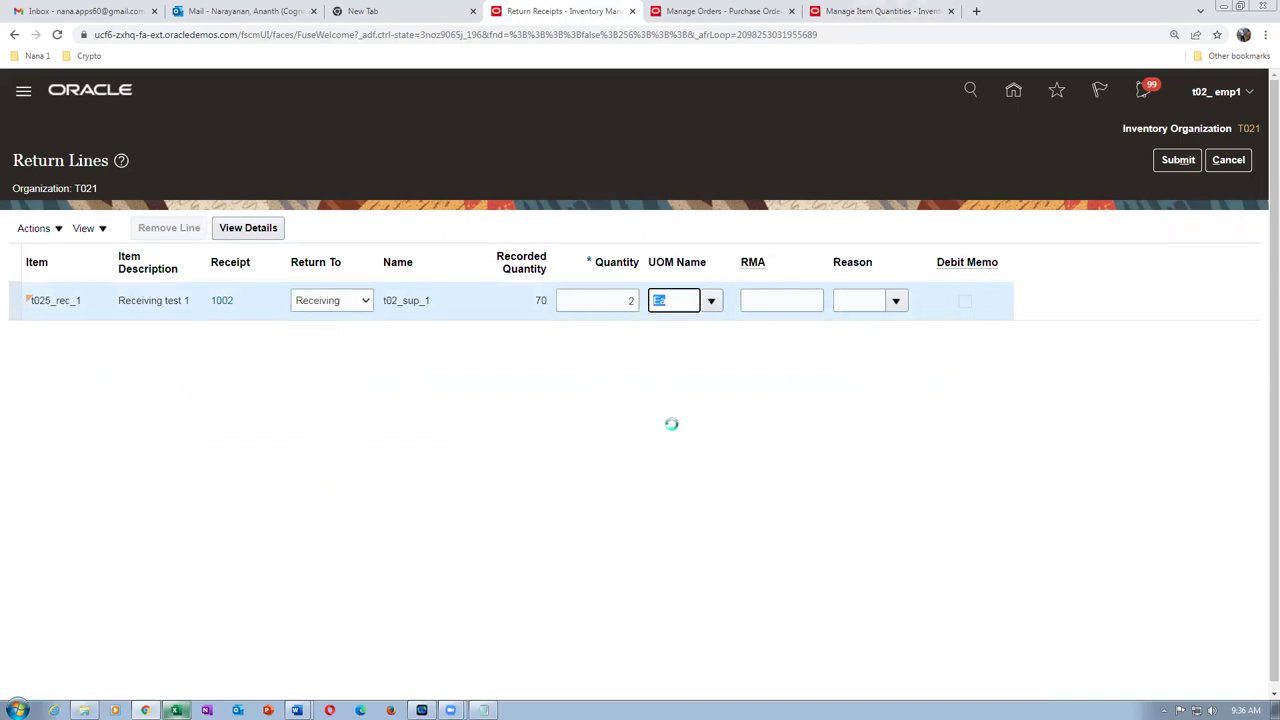
pyautogui.click(785, 303)
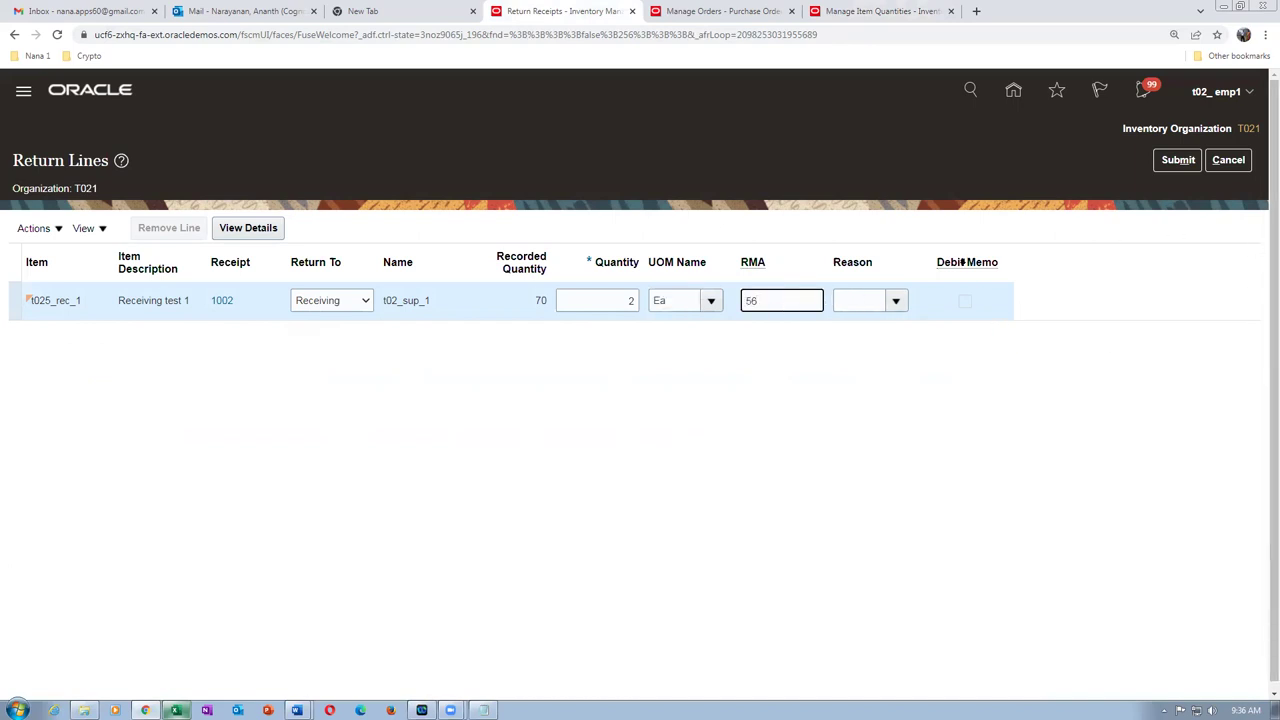
pyautogui.click(1180, 161)
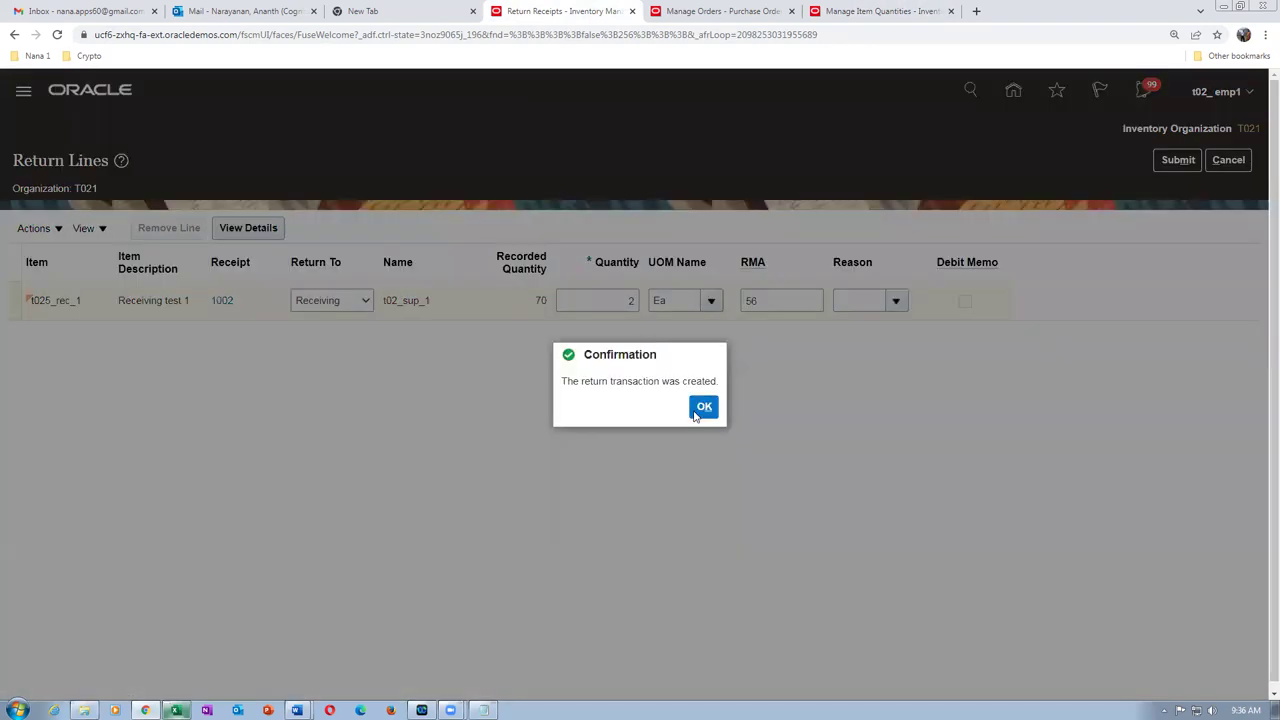
pyautogui.click(704, 406)
# - Rerun the Manage Item Quantities search to check t025_rec_1's quantities after the return to Receiving
pyautogui.click(882, 14)
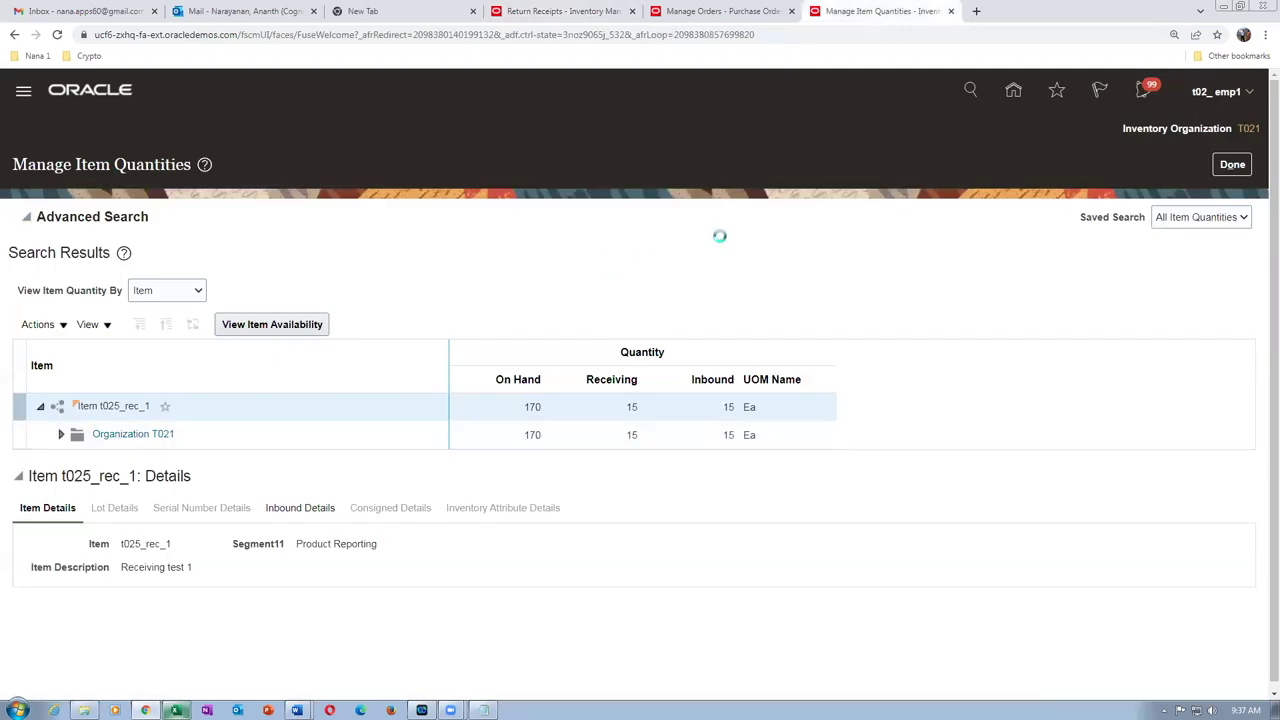
pyautogui.click(993, 392)
# - Return 1 Ea of the t025_rec_1 line with status Received to the supplier and submit the return
pyautogui.click(528, 14)
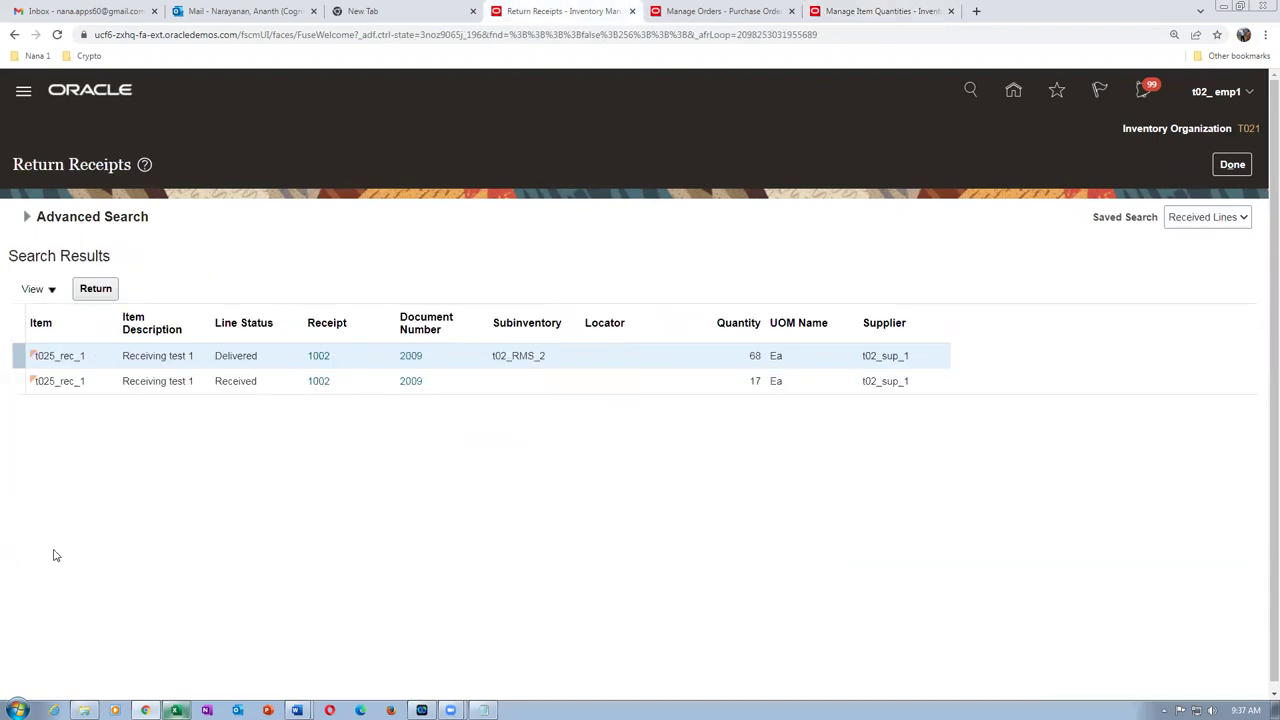
pyautogui.click(281, 381)
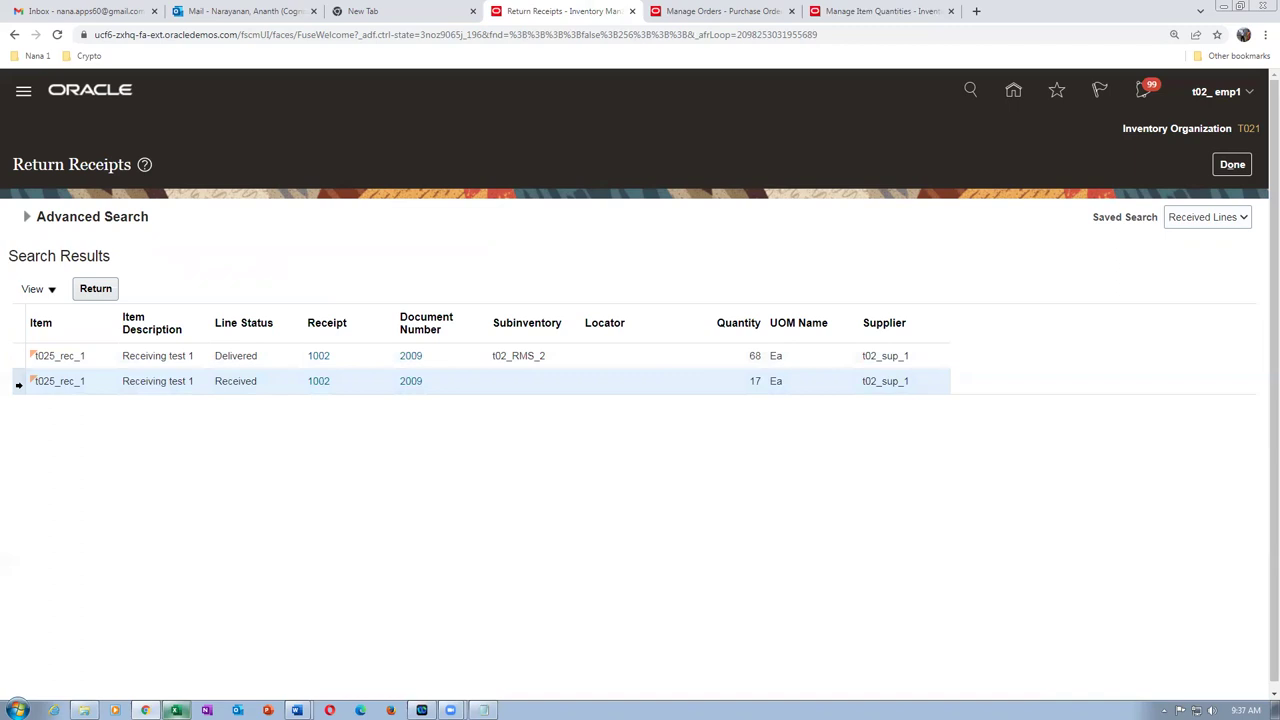
pyautogui.click(96, 288)
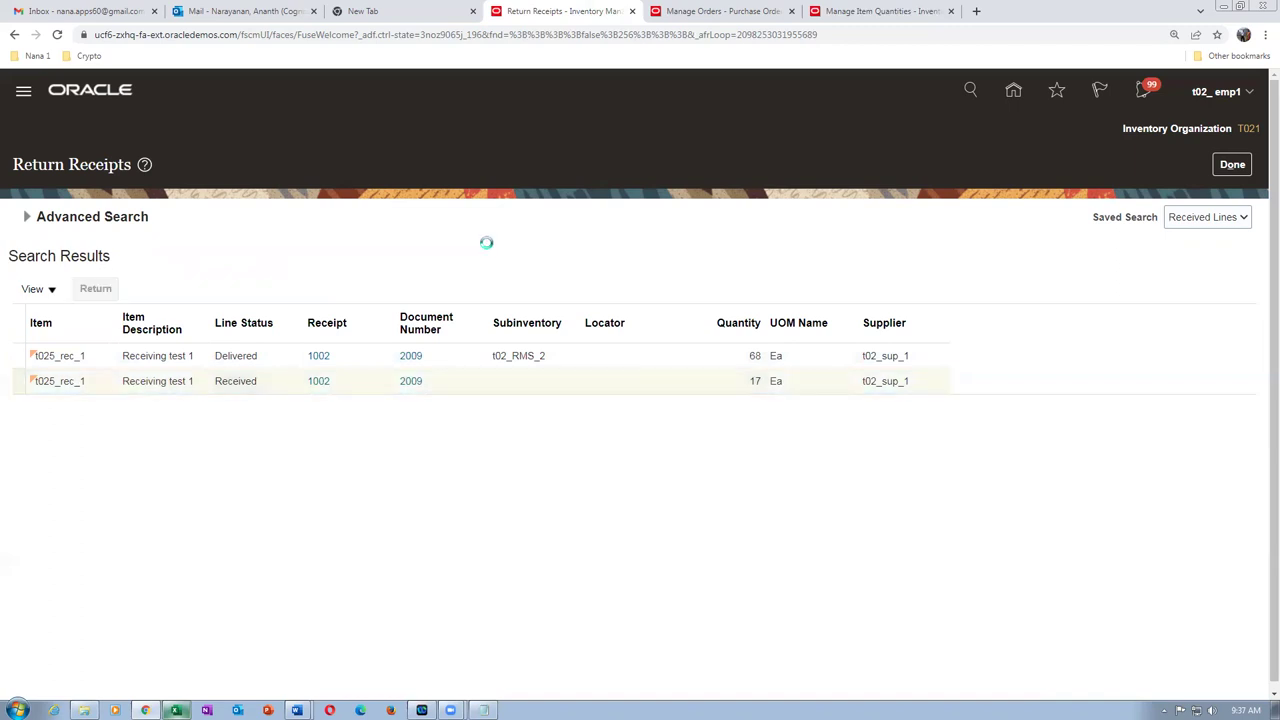
pyautogui.moveTo(298, 300); pyautogui.dragTo(320, 298)
pyautogui.click(617, 300)
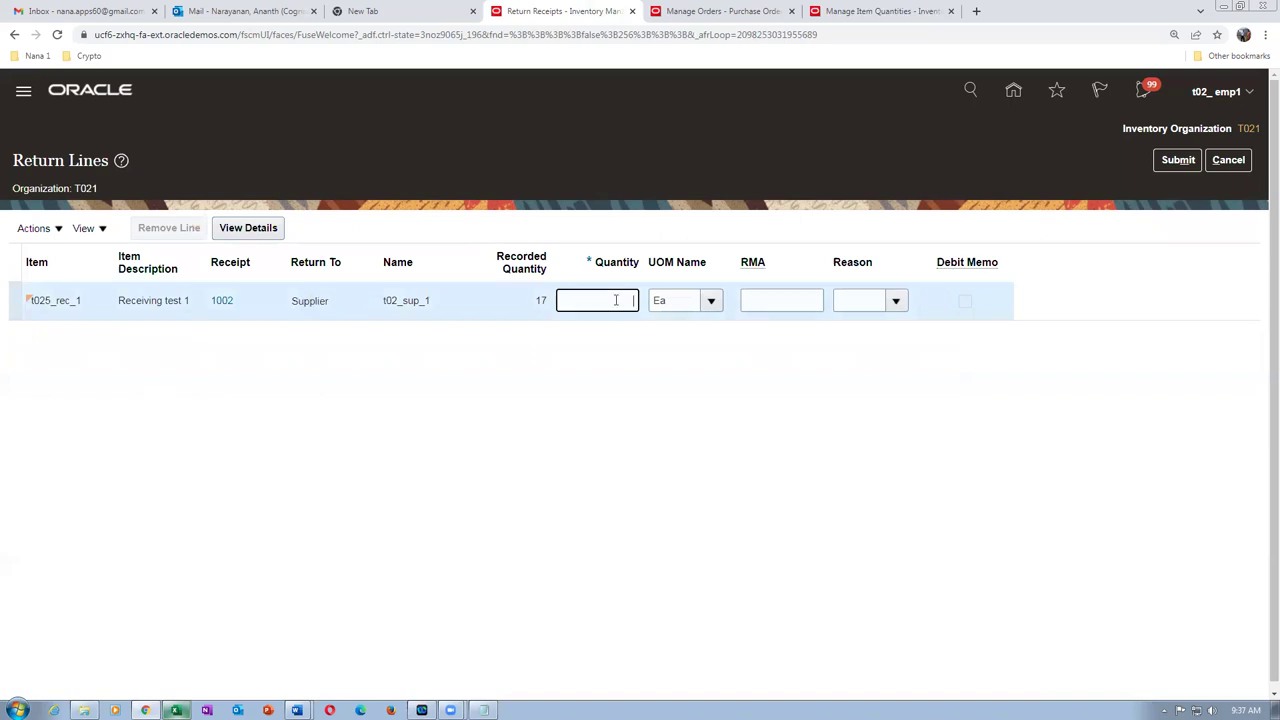
pyautogui.write('1')
pyautogui.press('Tab')
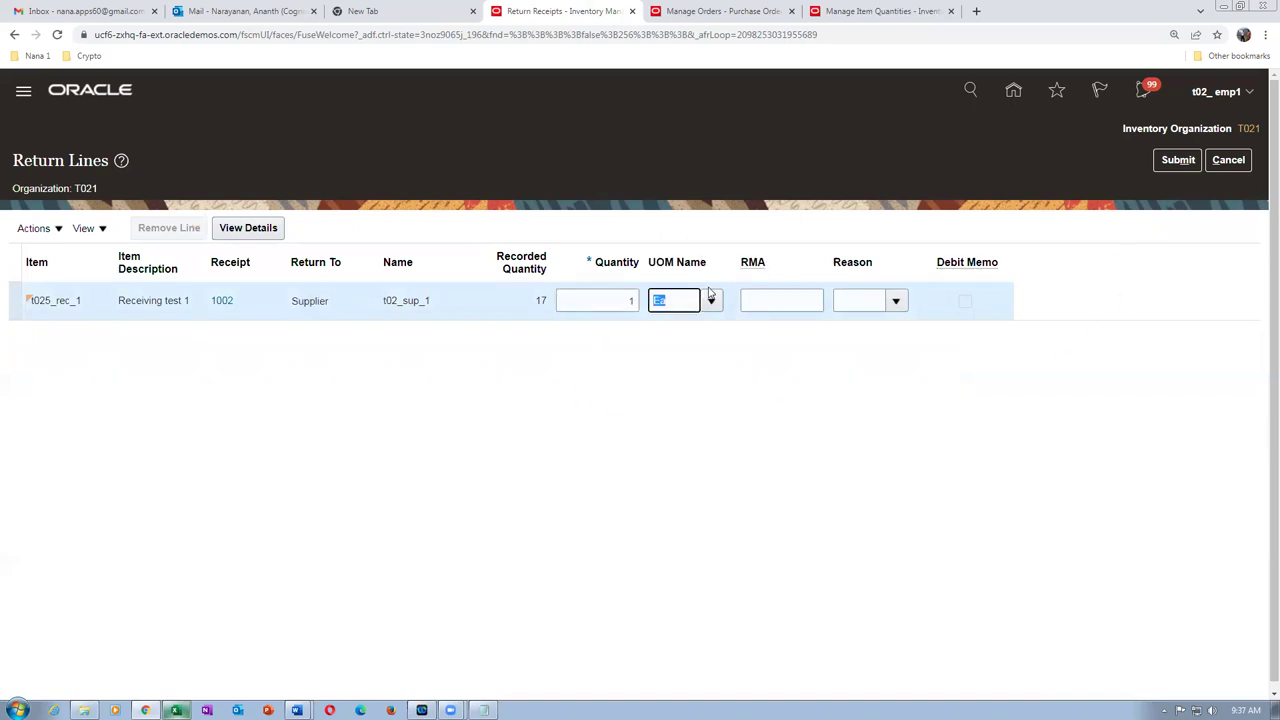
pyautogui.click(1178, 160)
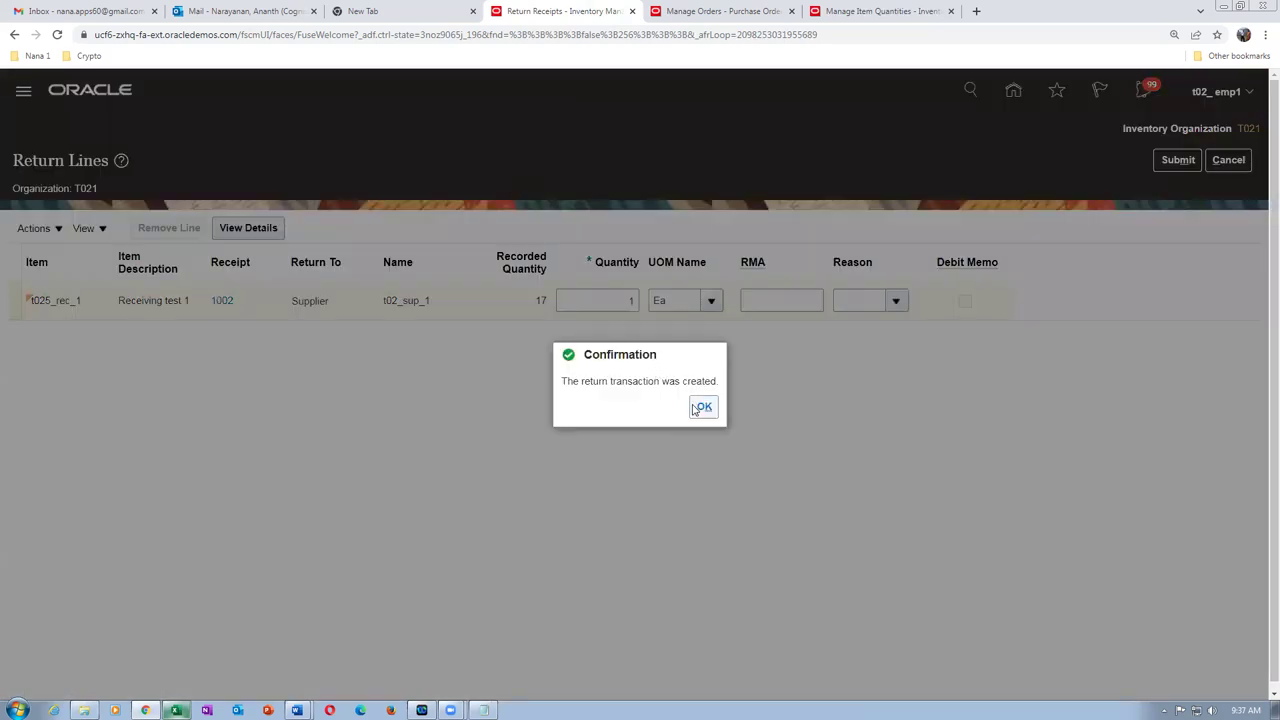
pyautogui.click(700, 408)
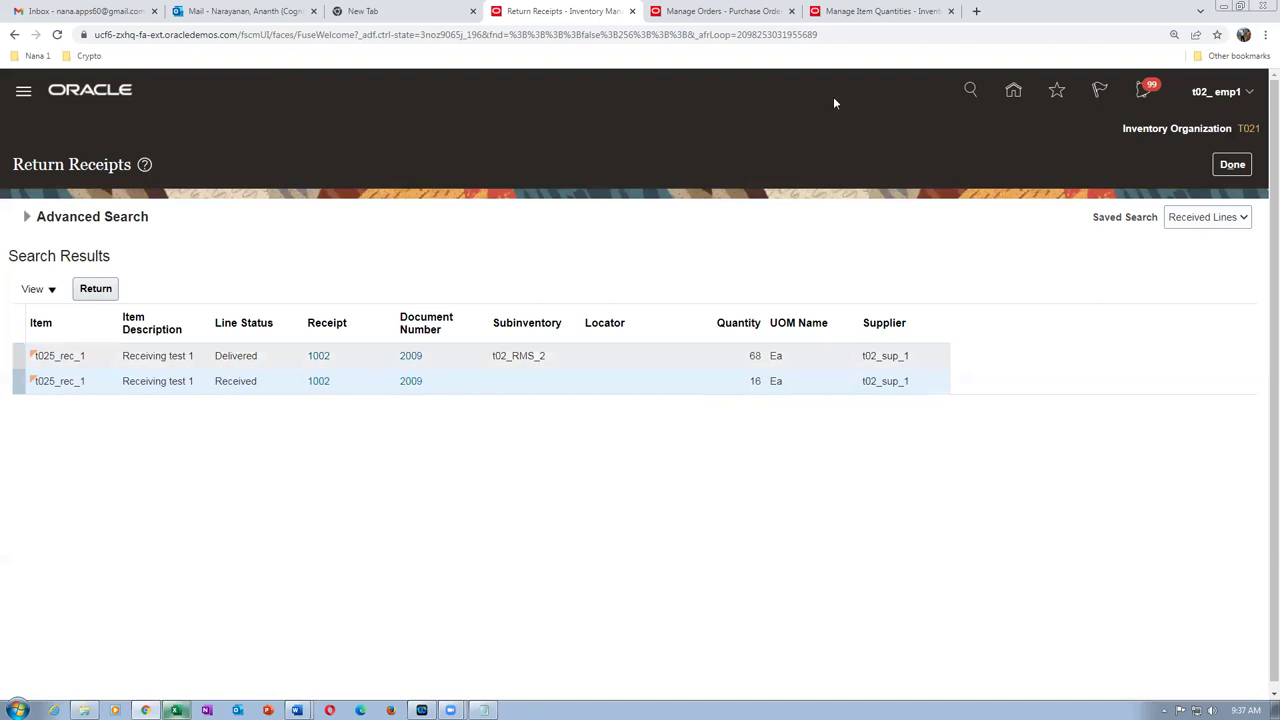
# - Rerun the t025_rec_1 quantity search to check the return of the received unit, and leave Manage Item Quantities
pyautogui.click(838, 18)
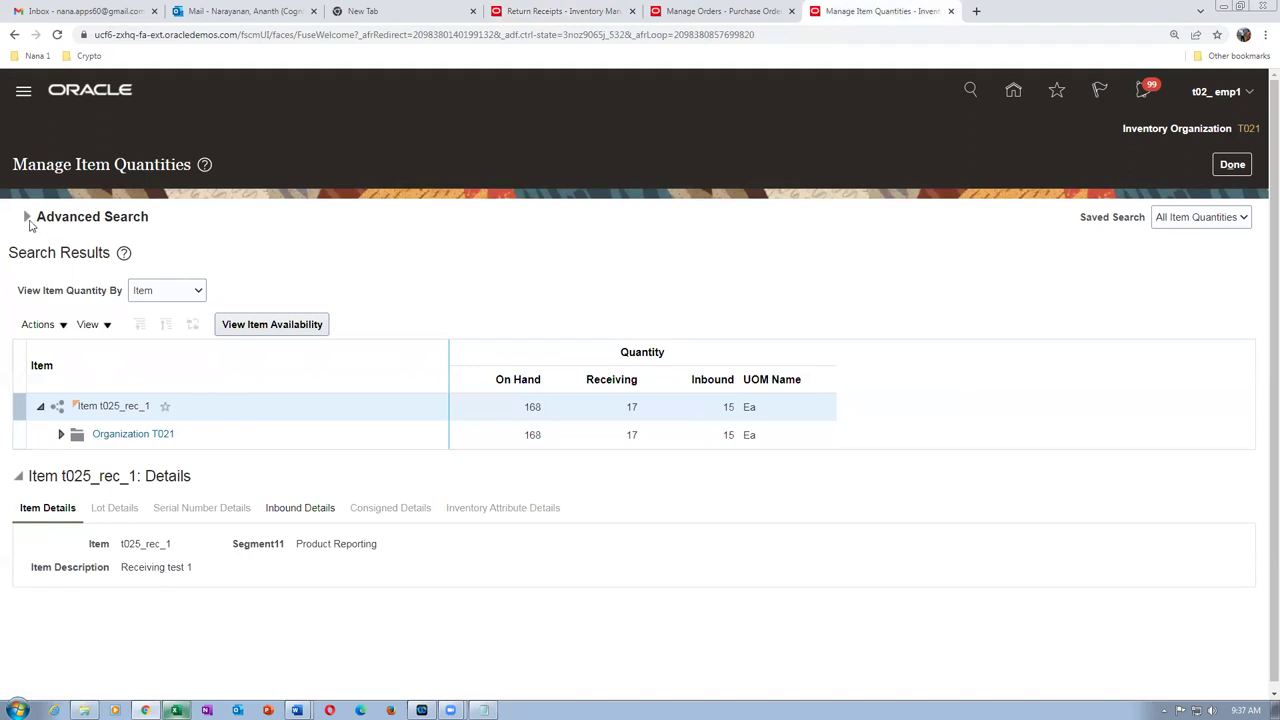
pyautogui.click(27, 217)
pyautogui.click(996, 393)
pyautogui.click(1232, 164)
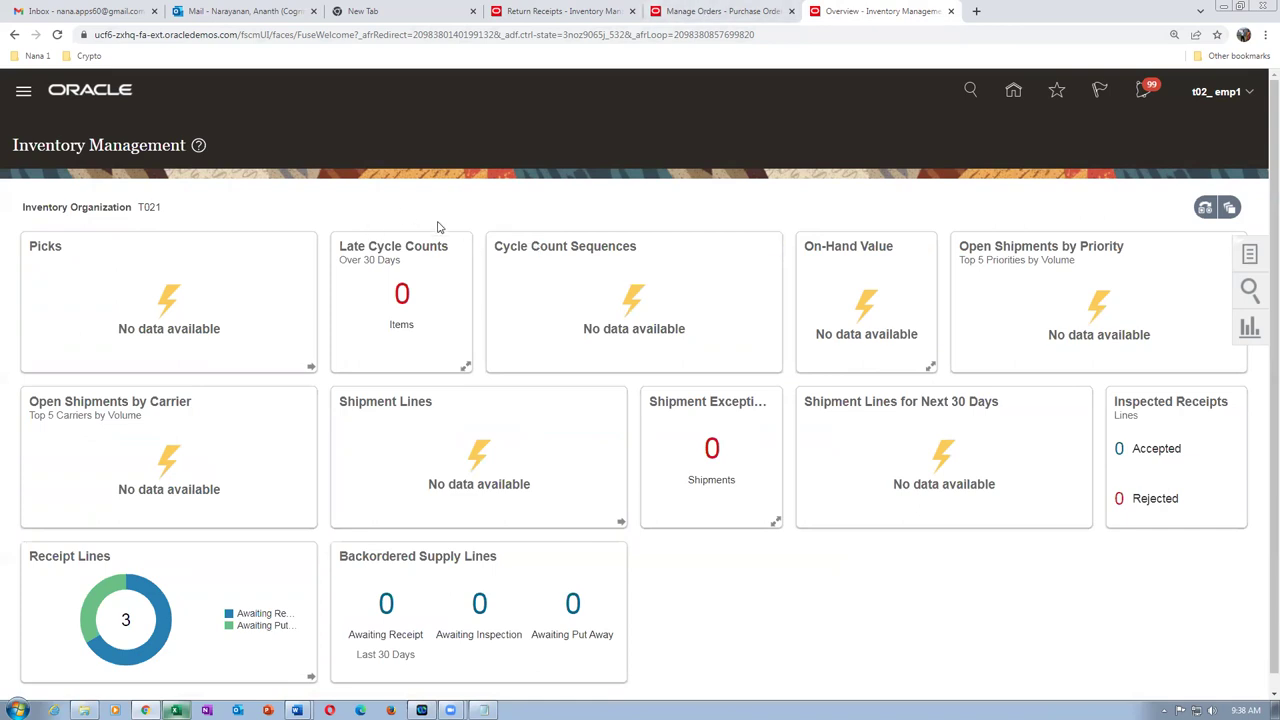
# - Leave Return Receipts and search Receive Expected Shipments by the purchase order number of the t025_rec_1 receipt
pyautogui.click(517, 14)
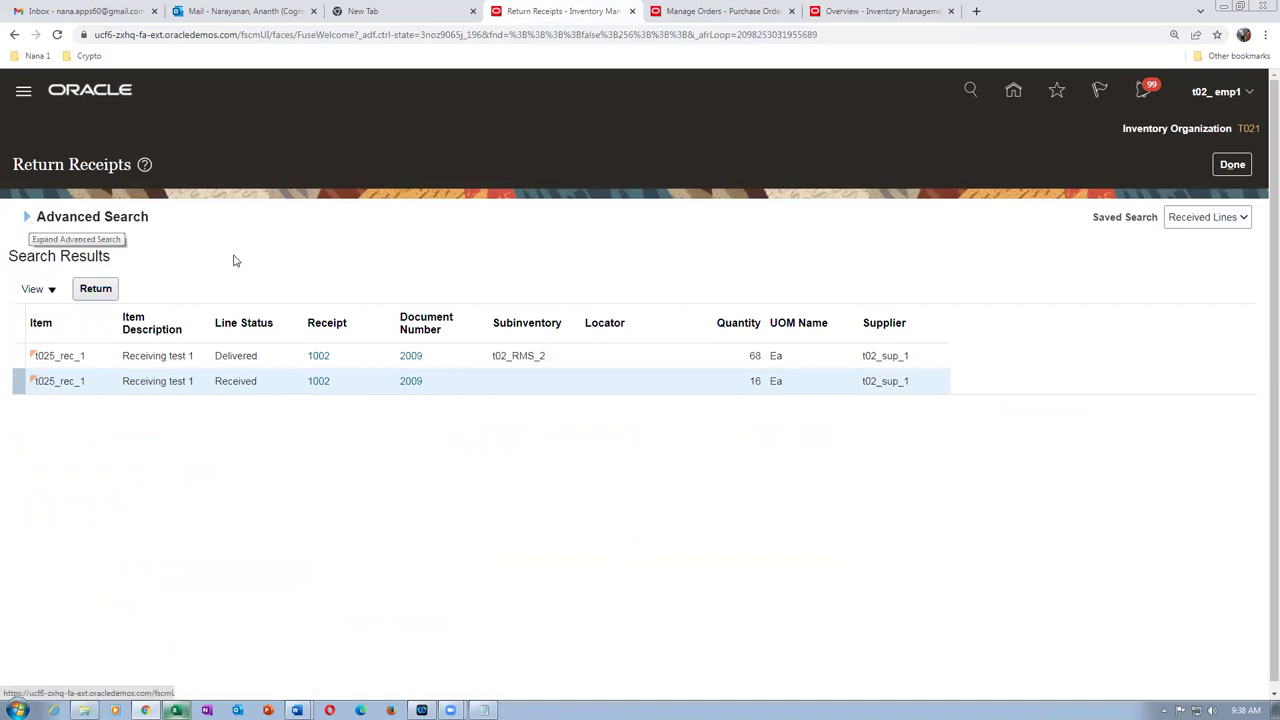
pyautogui.click(1234, 163)
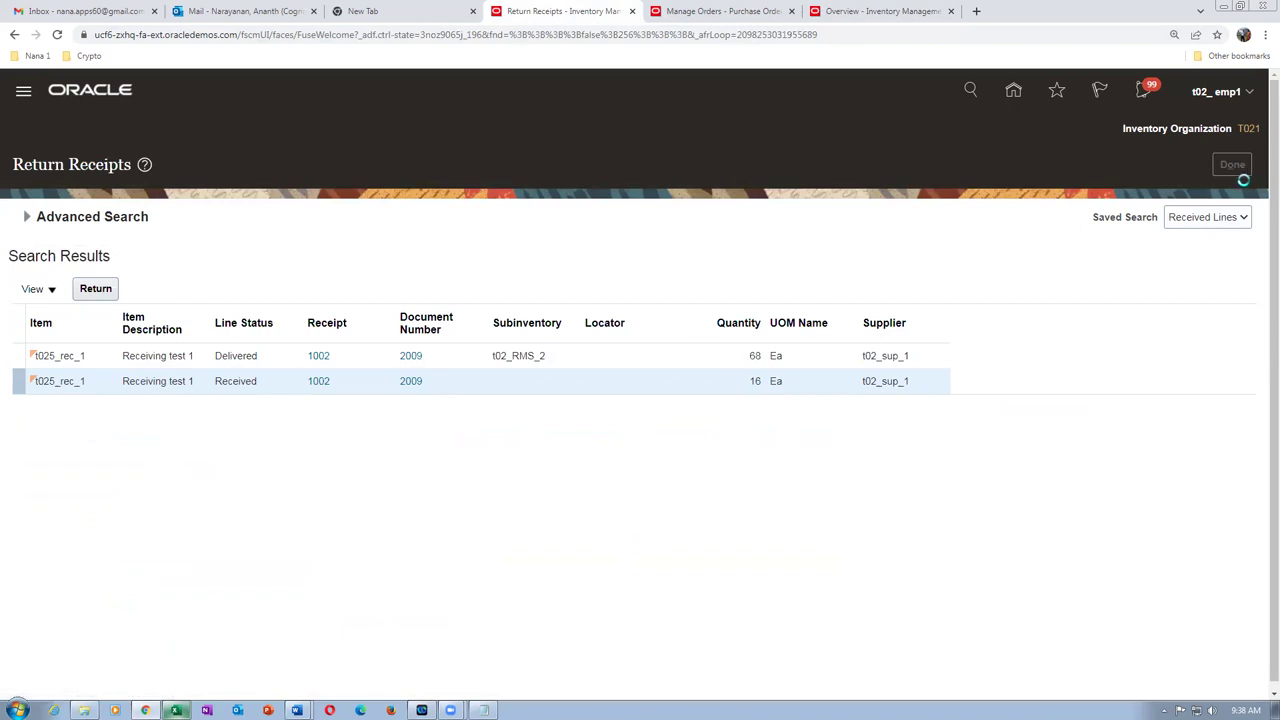
pyautogui.click(1249, 257)
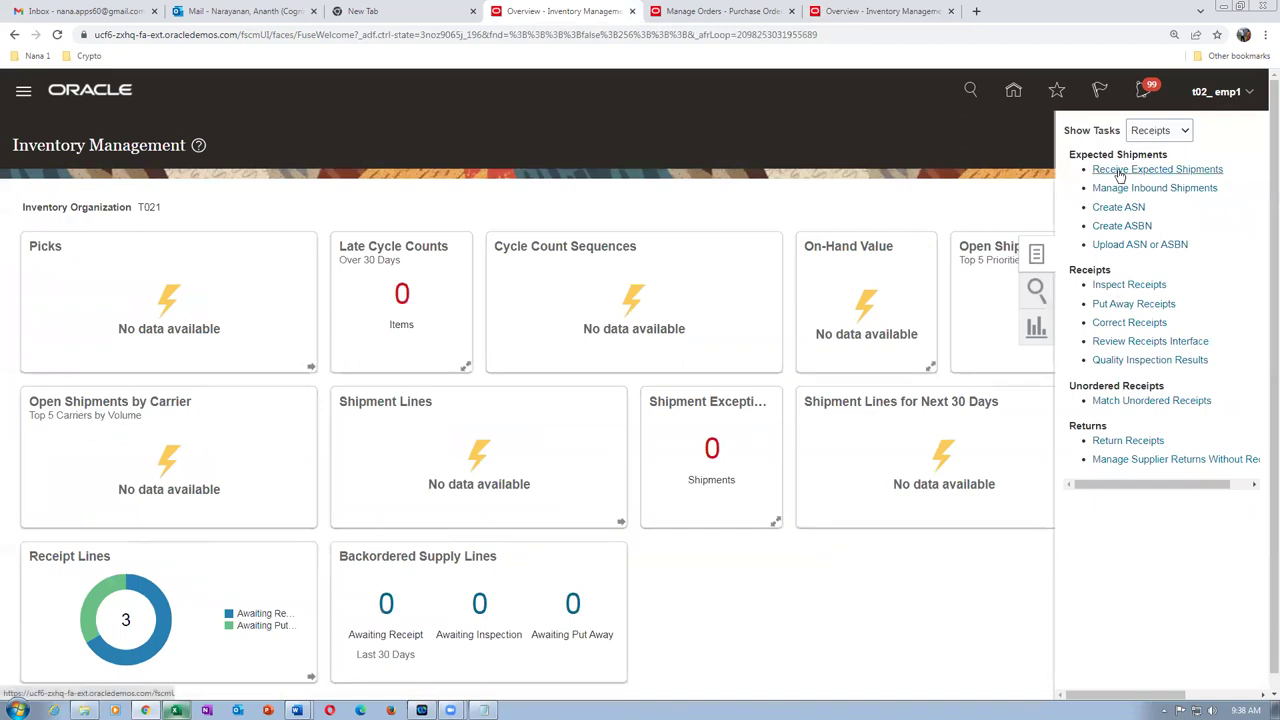
pyautogui.click(1103, 169)
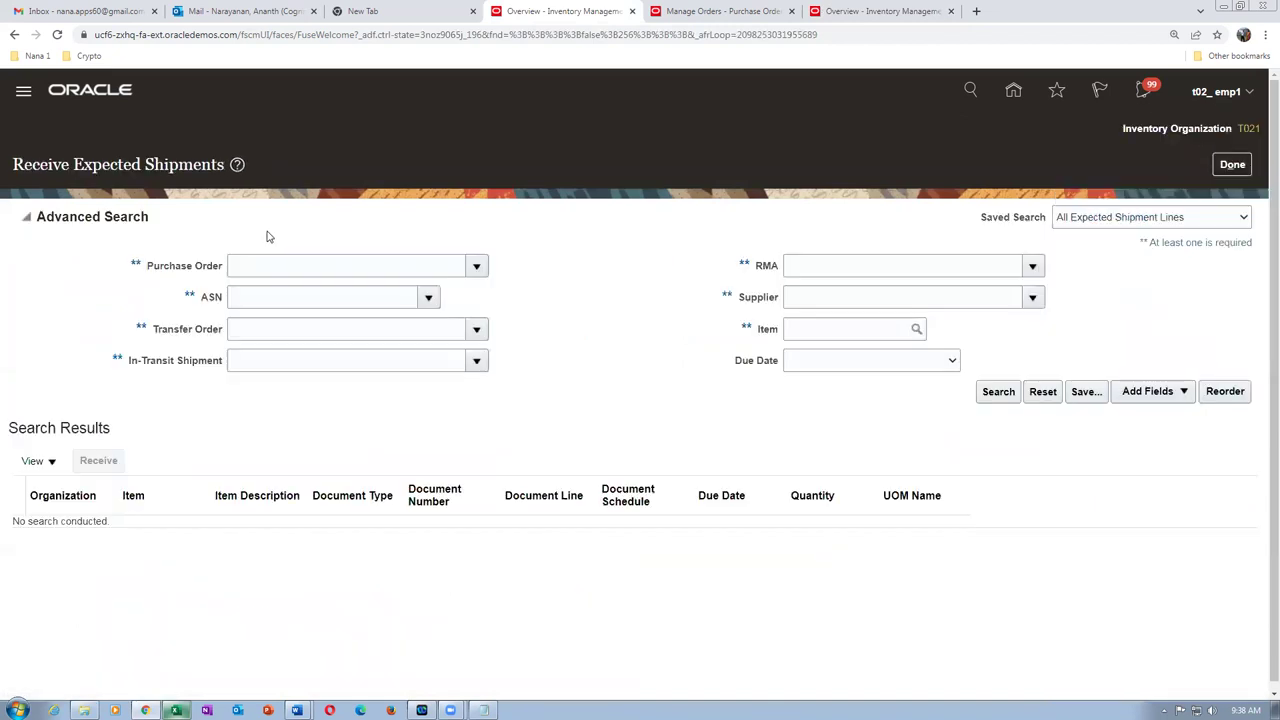
pyautogui.click(271, 269)
pyautogui.write('2009')
pyautogui.press('Tab')
pyautogui.click(996, 391)
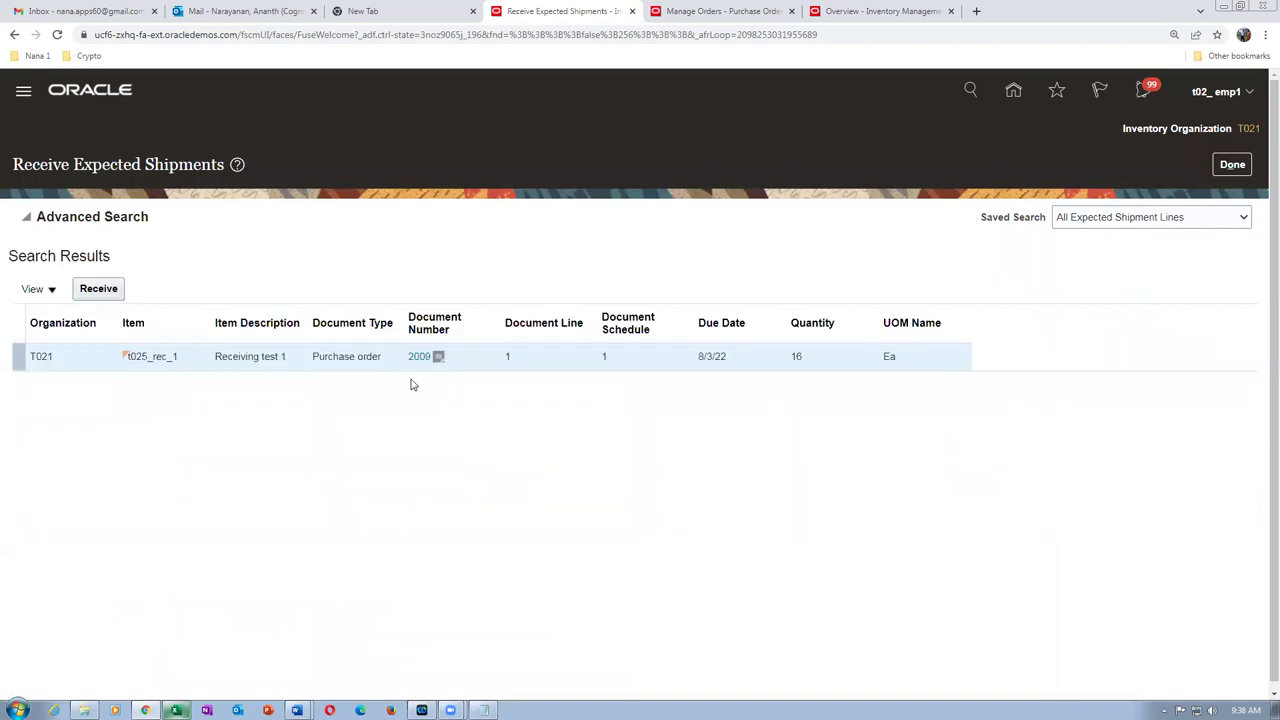
# - Start receiving the t025_rec_1 line, fill in its available receipt quantity of 16, and check its Destination Type
pyautogui.click(98, 289)
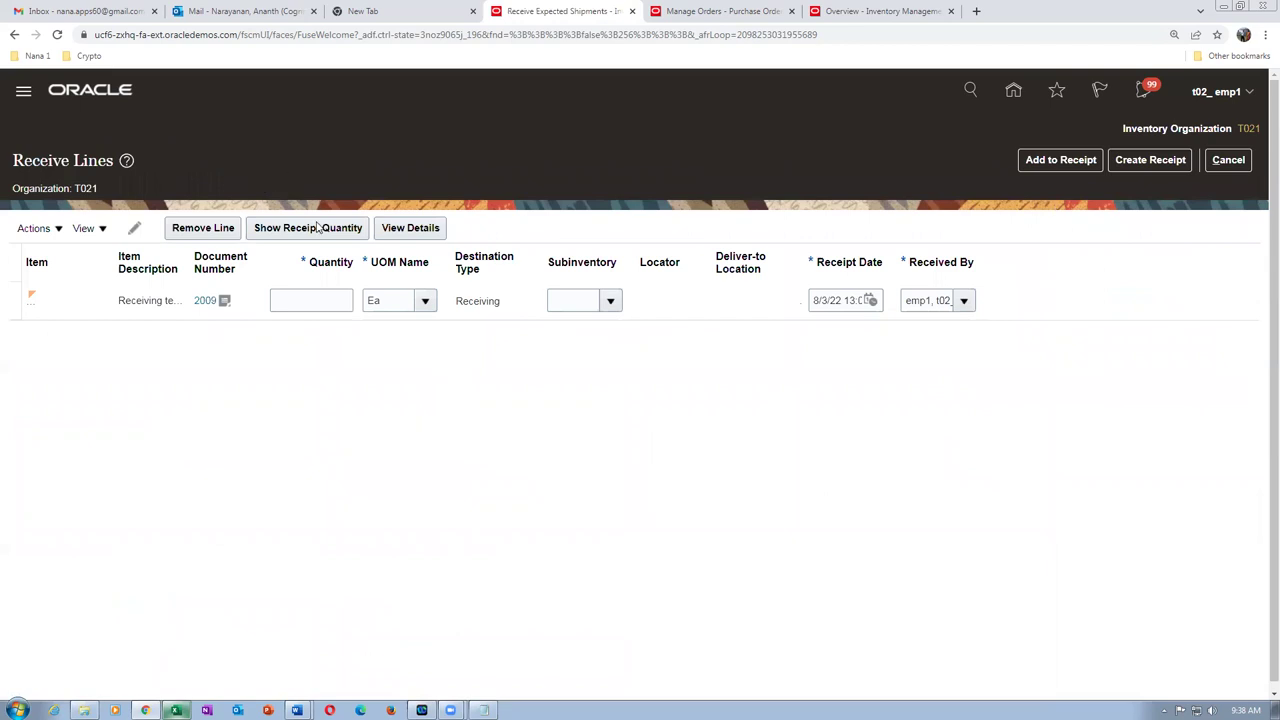
pyautogui.click(318, 228)
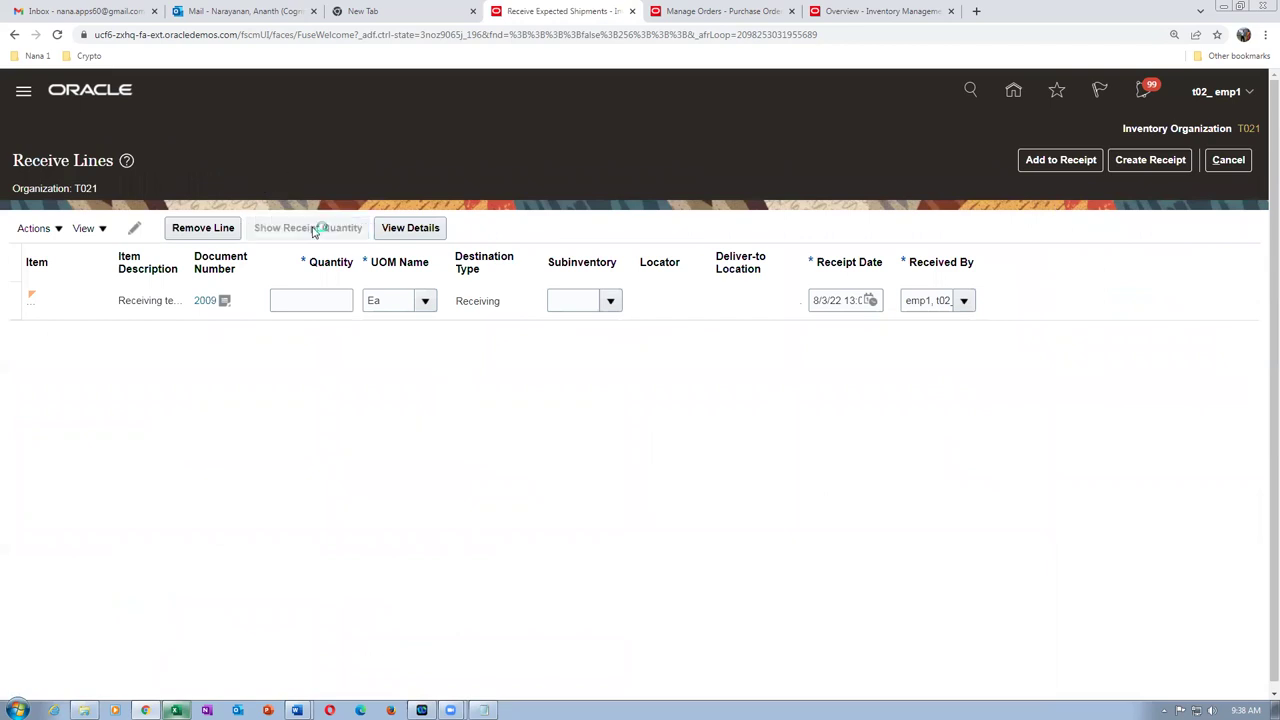
pyautogui.click(309, 318)
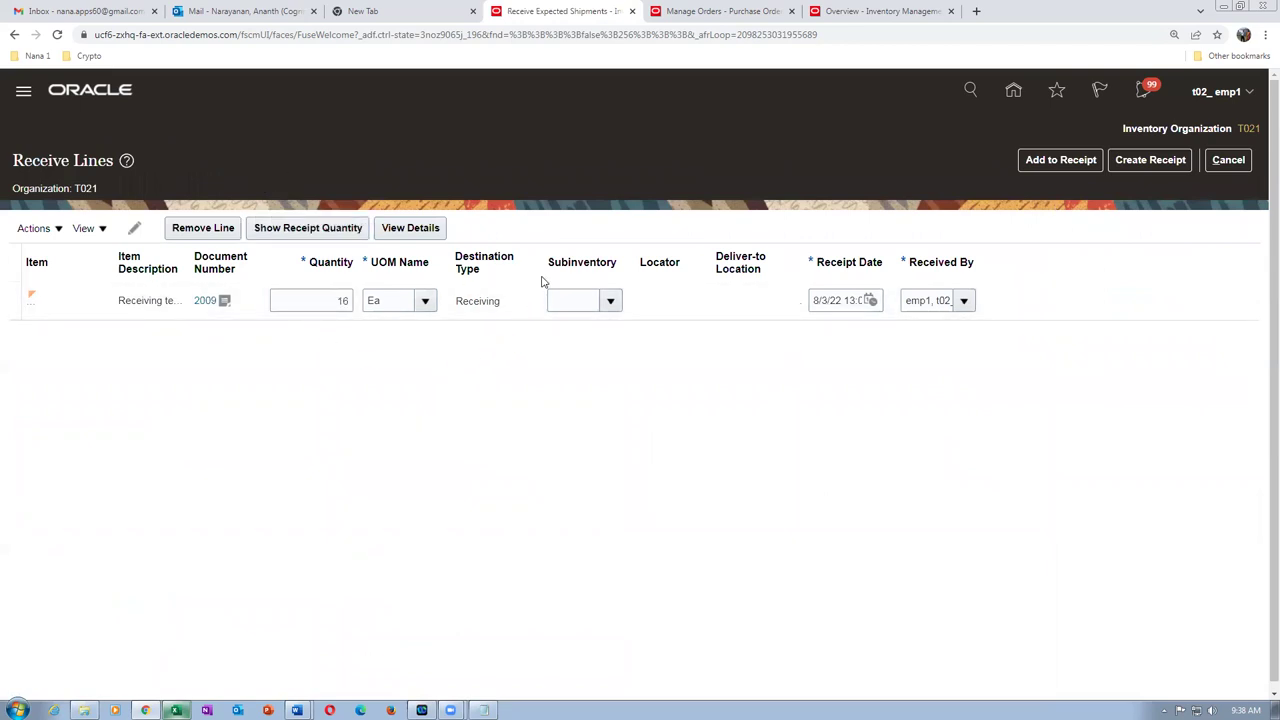
pyautogui.moveTo(458, 300); pyautogui.dragTo(492, 301)
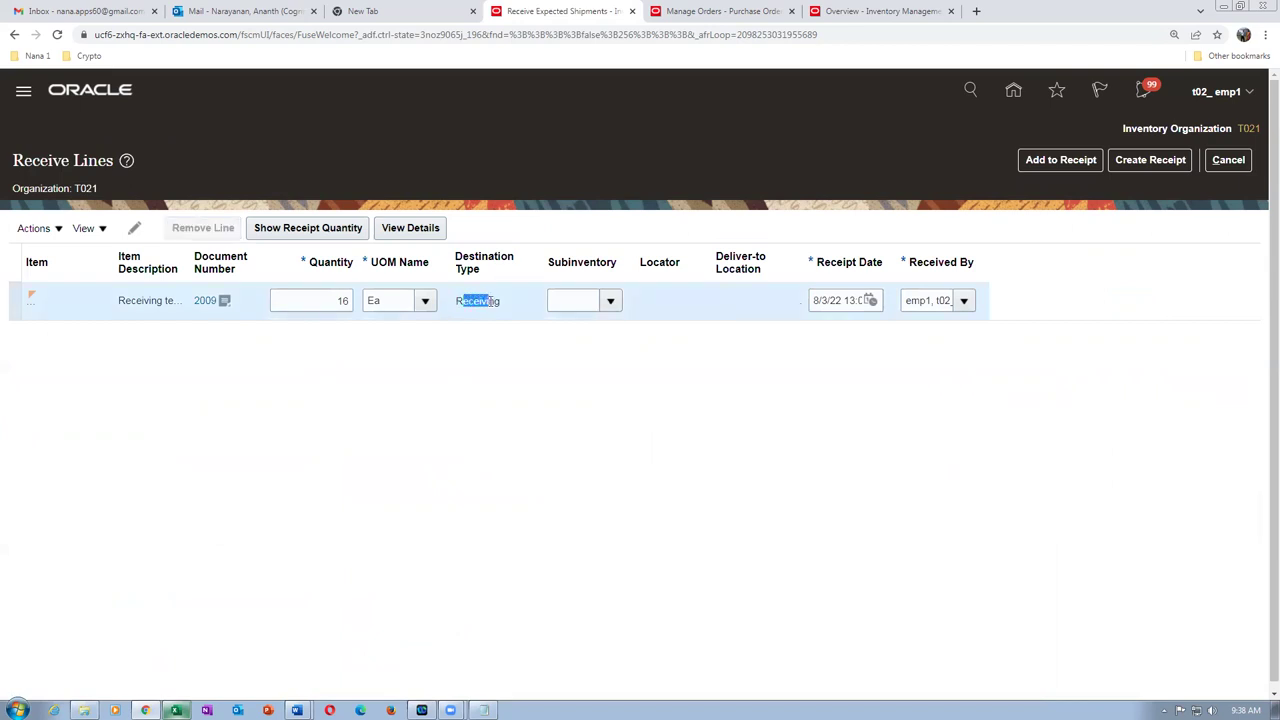
pyautogui.click(467, 379)
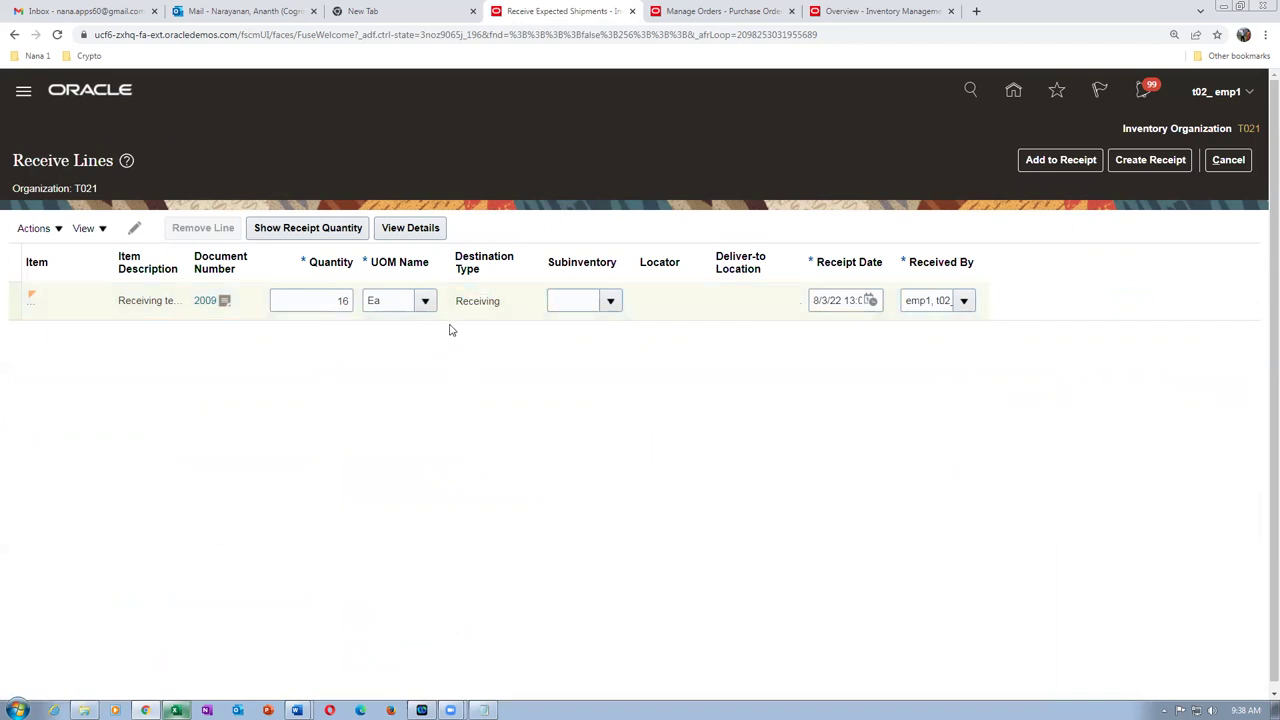
pyautogui.moveTo(465, 299); pyautogui.dragTo(500, 301)
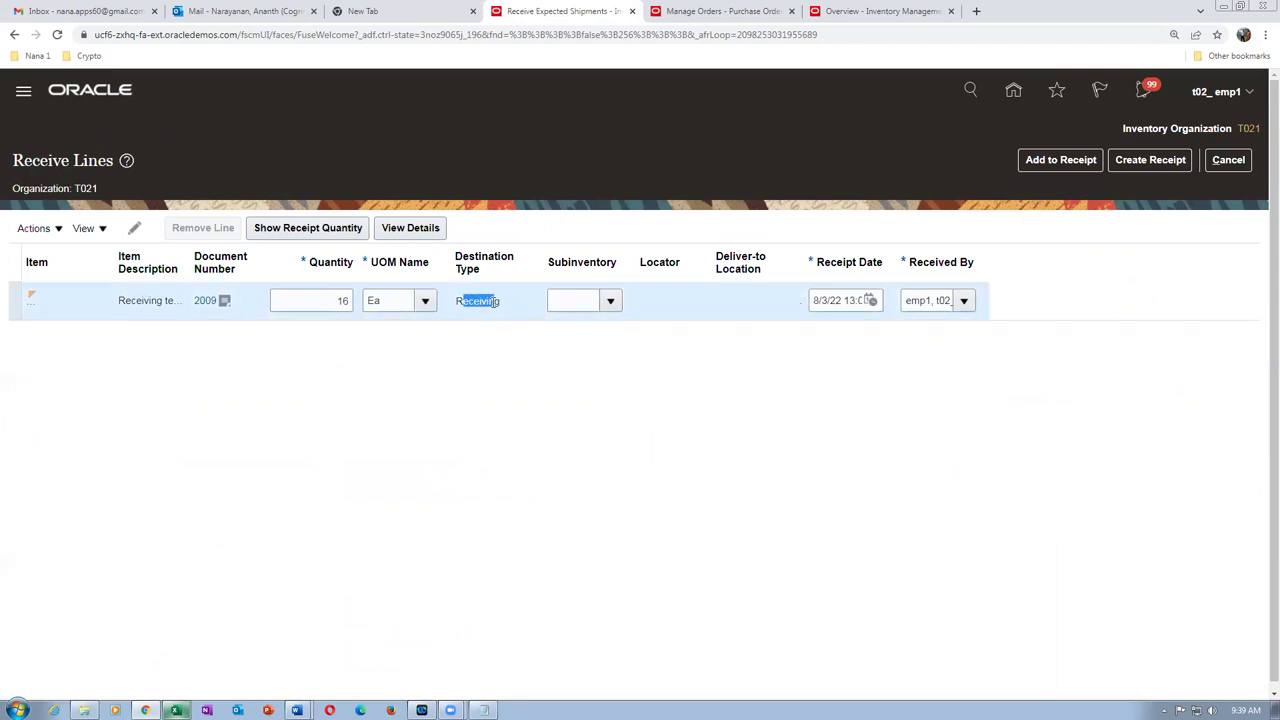
pyautogui.click(482, 397)
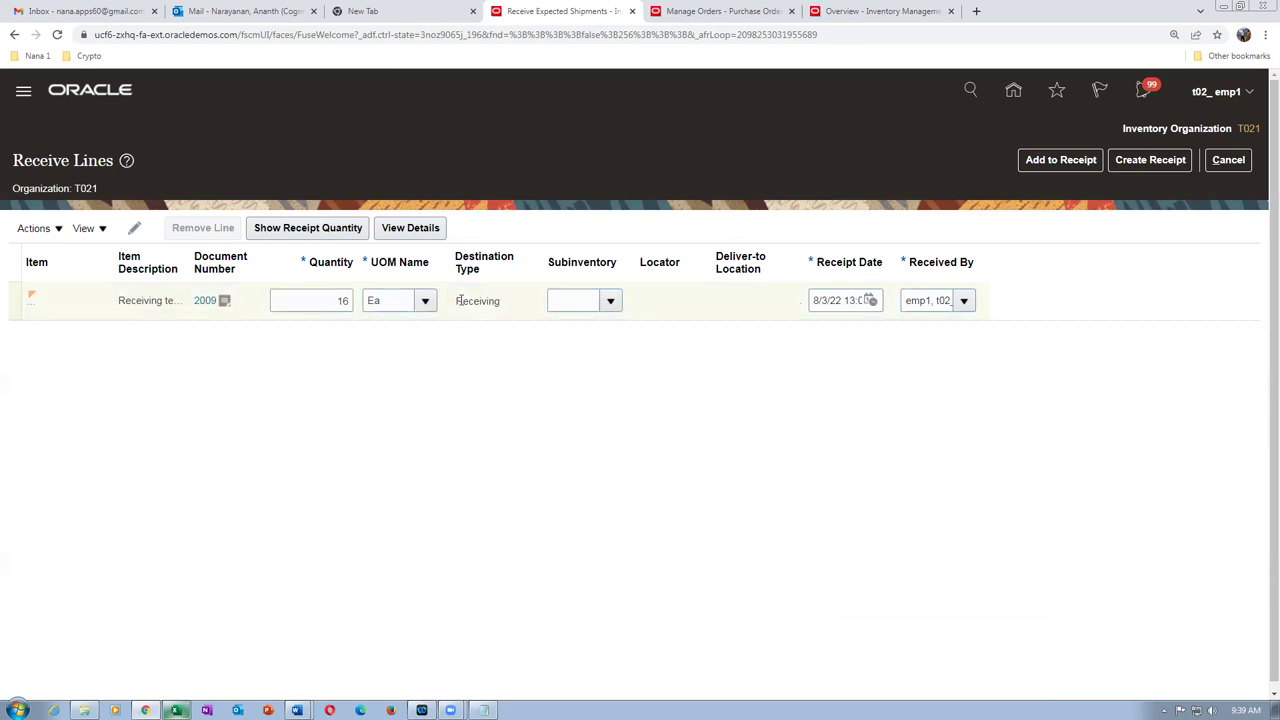
pyautogui.moveTo(461, 300); pyautogui.dragTo(489, 305)
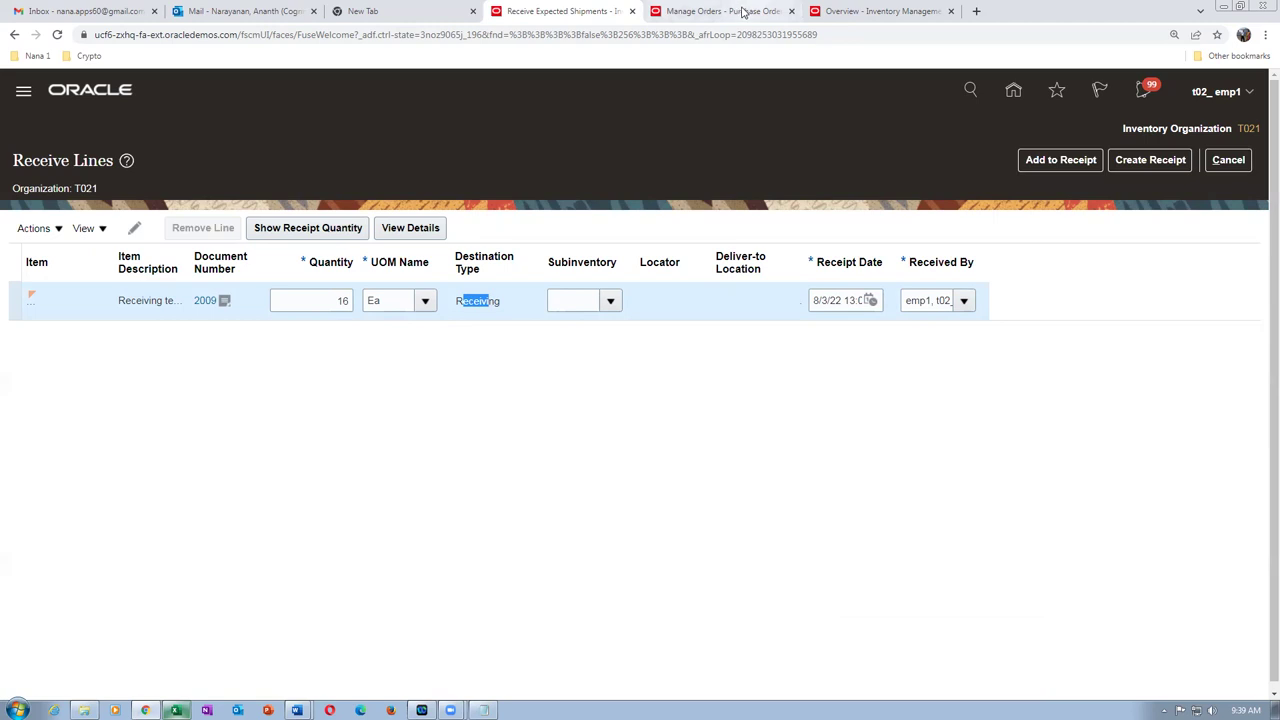
# - Go to Setup and Maintenance and search its tasks for man%rec%para%
pyautogui.click(885, 11)
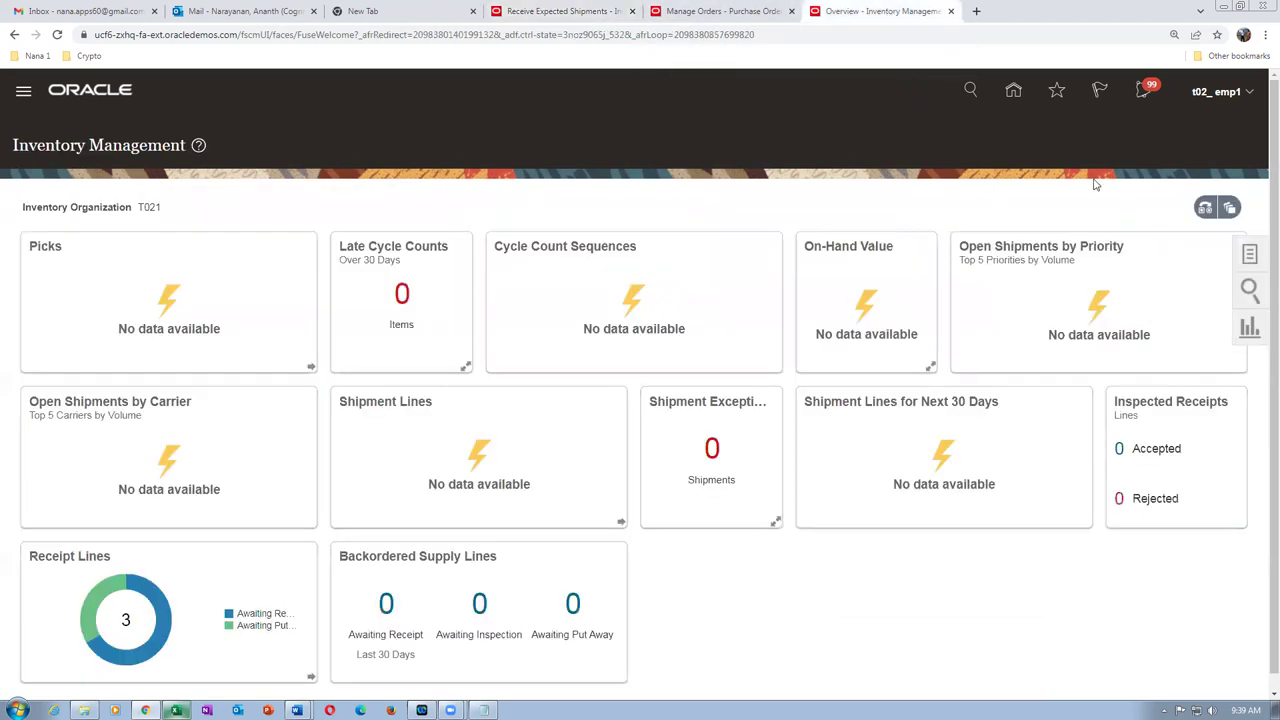
pyautogui.click(1224, 100)
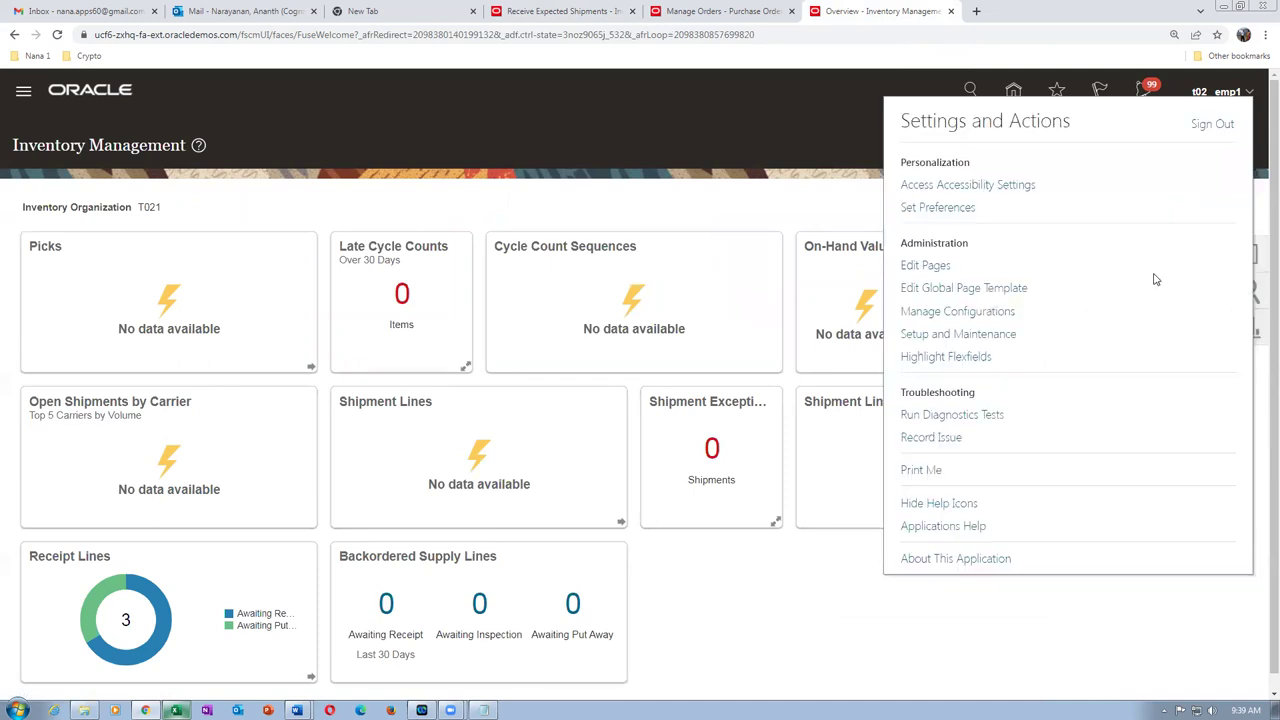
pyautogui.click(995, 334)
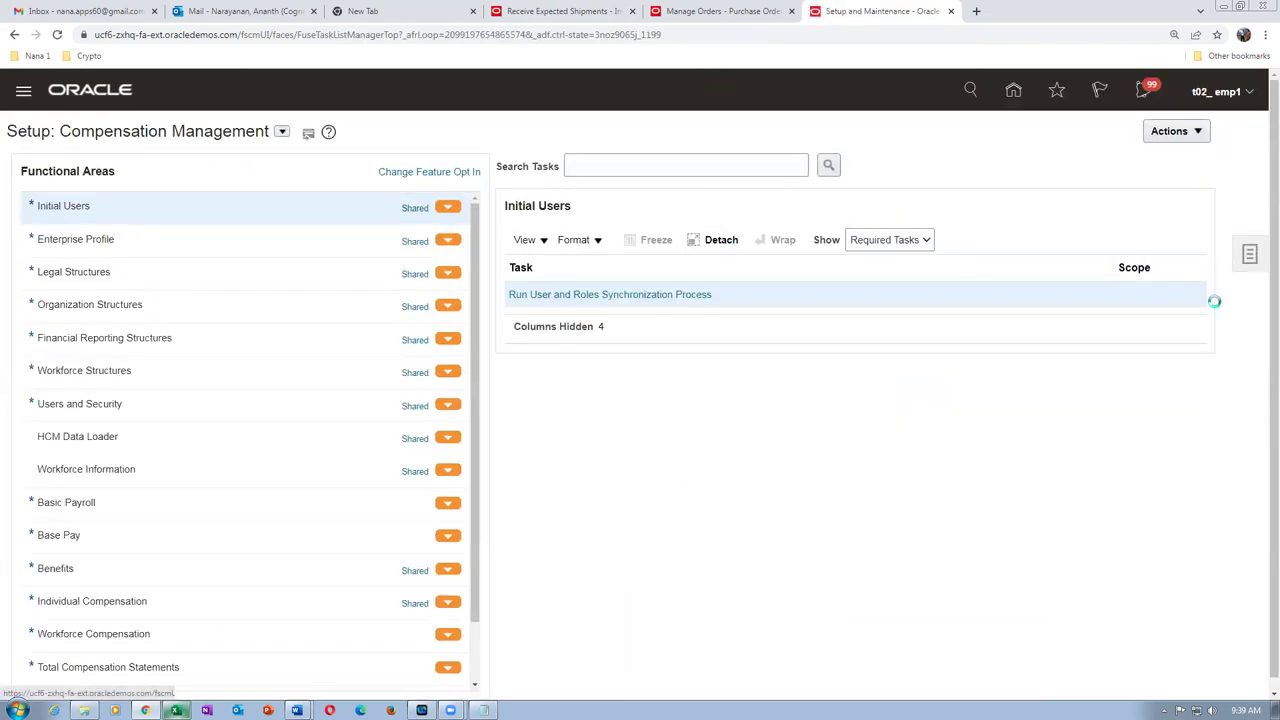
pyautogui.click(1248, 254)
pyautogui.click(1100, 338)
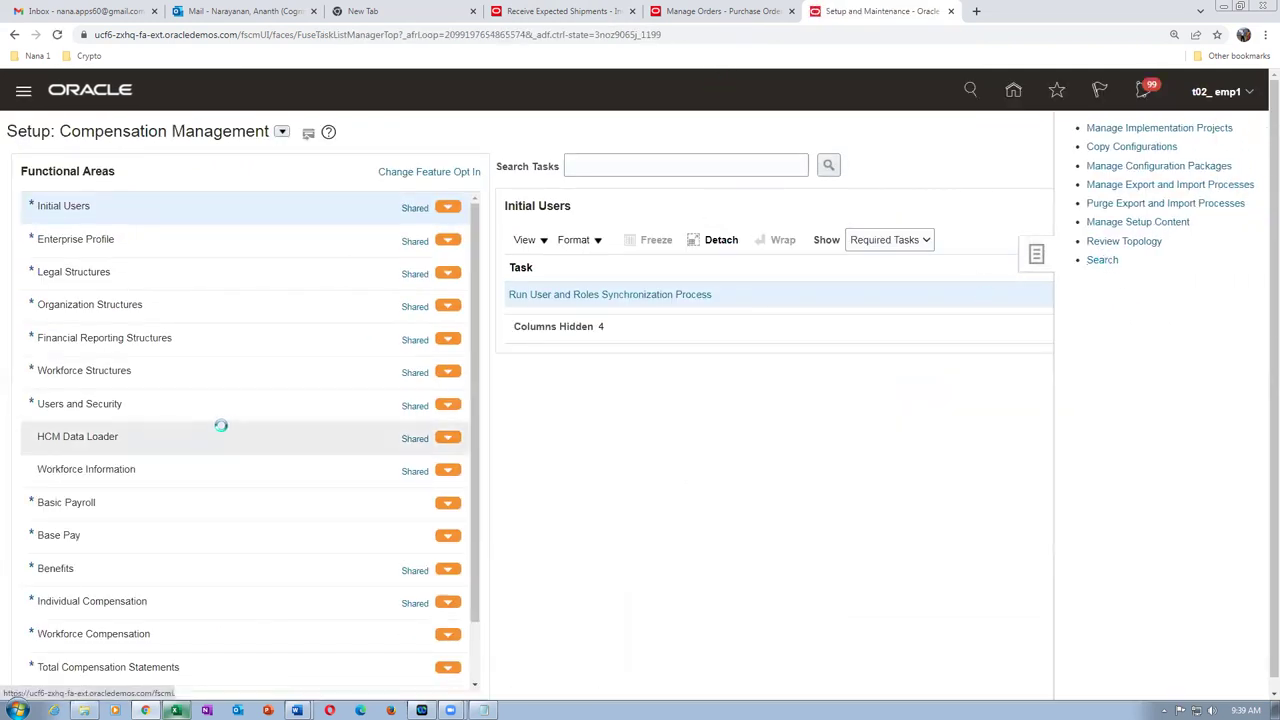
pyautogui.click(260, 168)
pyautogui.write('man%rec%para%')
pyautogui.press('Return')
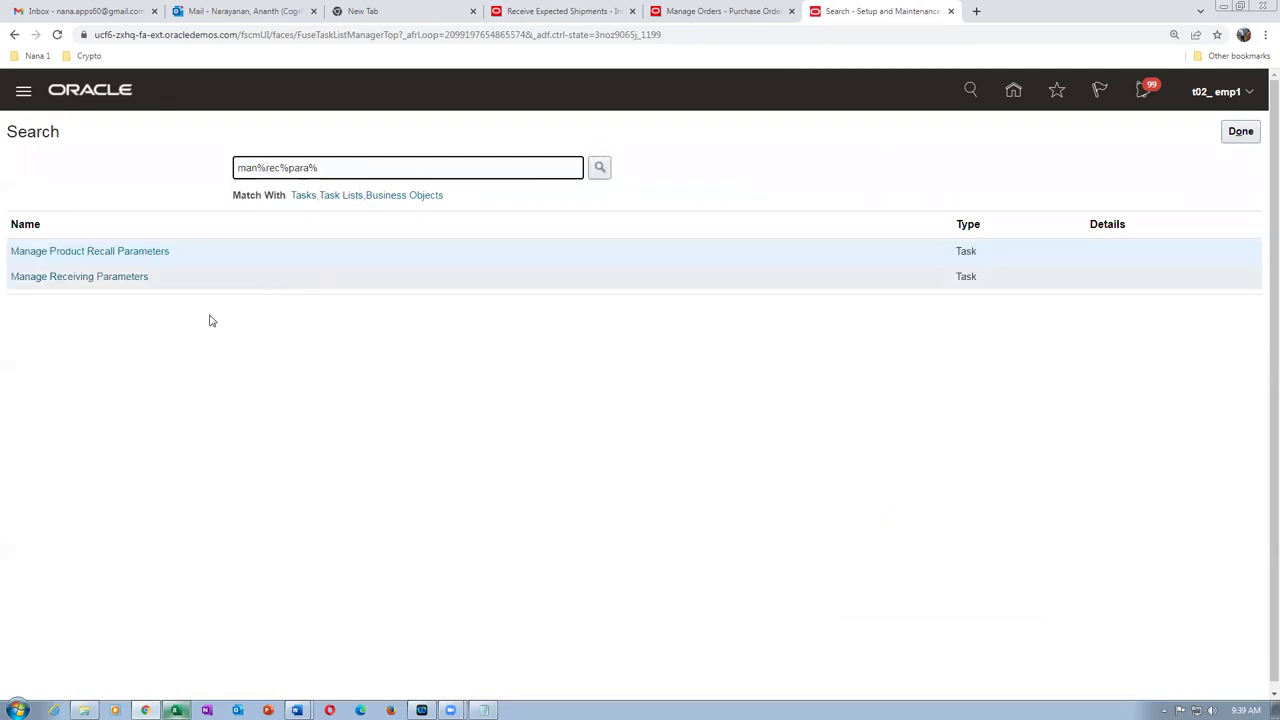
# - Enable Allow routing override in Manage Receiving Parameters for T021, then save and close the parameters
pyautogui.click(114, 277)
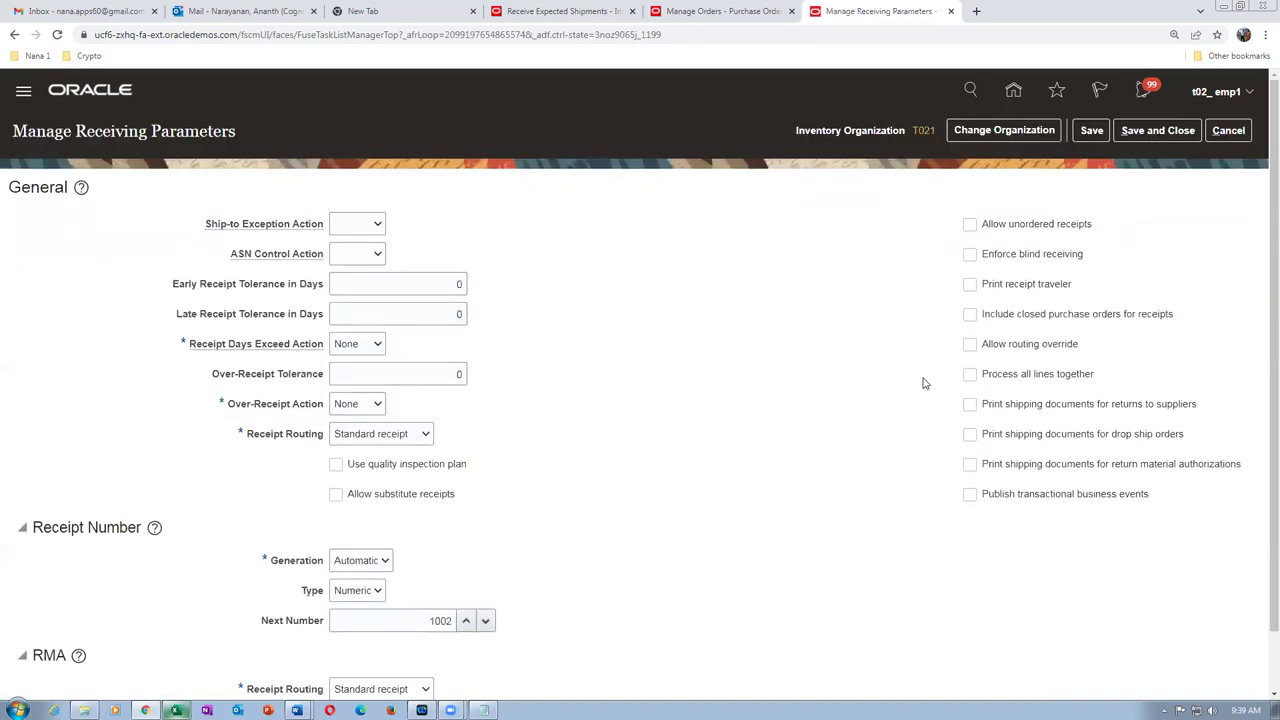
pyautogui.click(971, 346)
pyautogui.click(1158, 132)
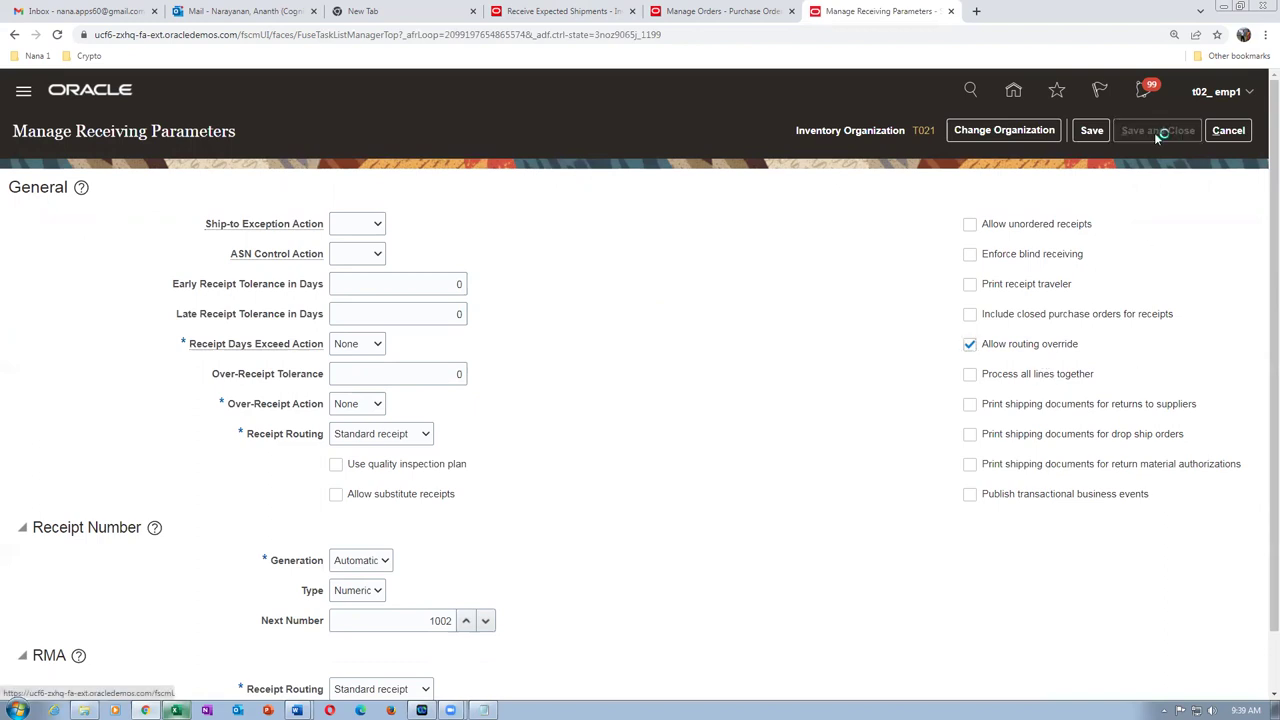
# - Cancel the pending t025_rec_1 receipt, restart receiving the line, and fill in its available receipt quantity of 16
pyautogui.click(540, 11)
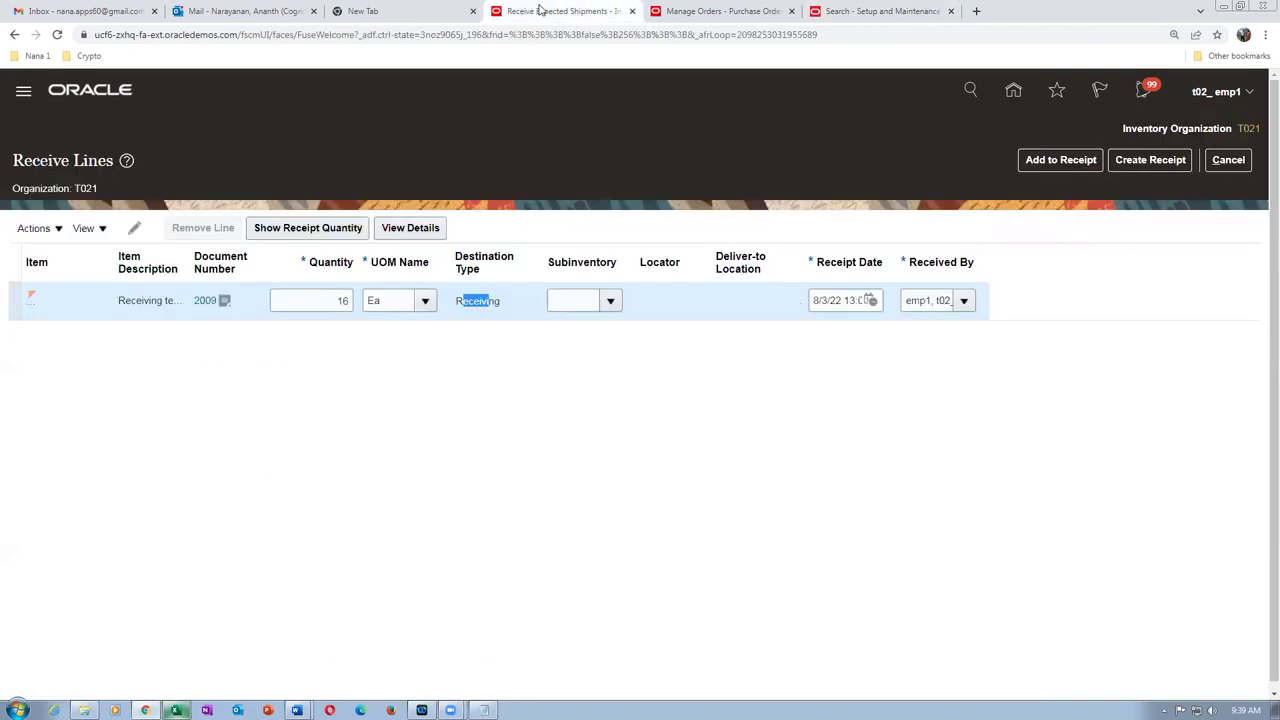
pyautogui.click(488, 305)
pyautogui.click(1229, 160)
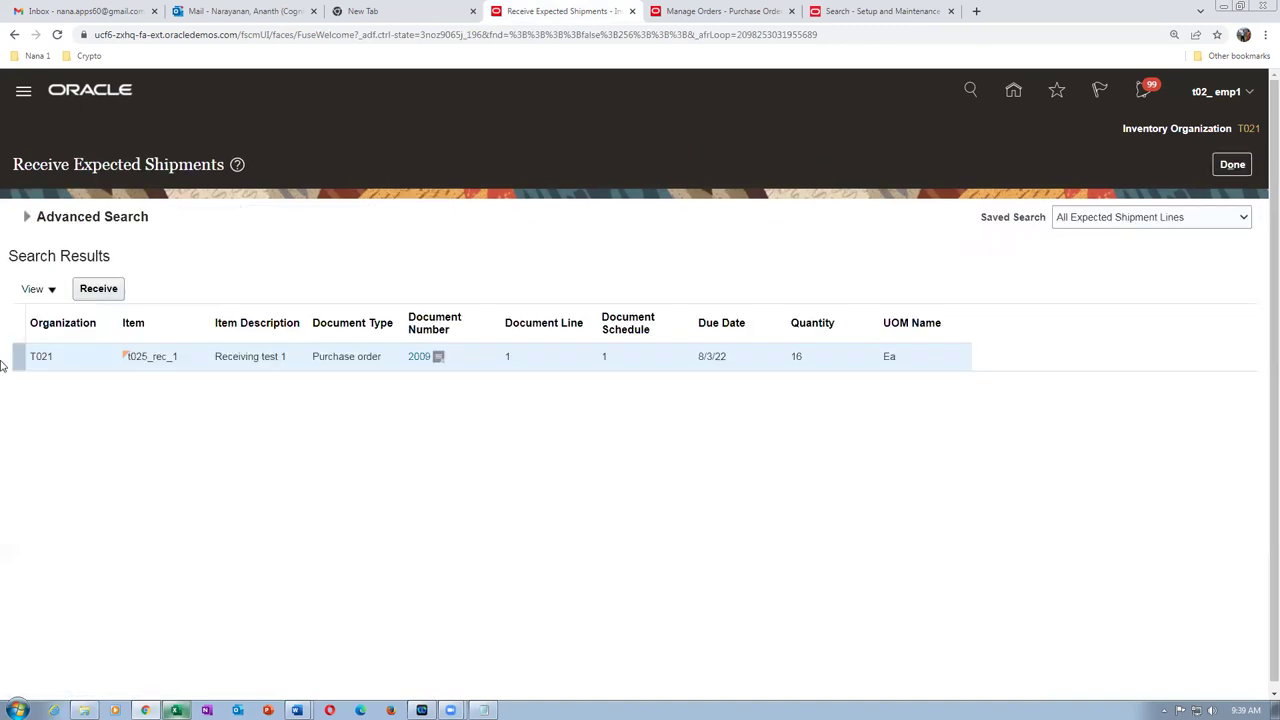
pyautogui.click(96, 290)
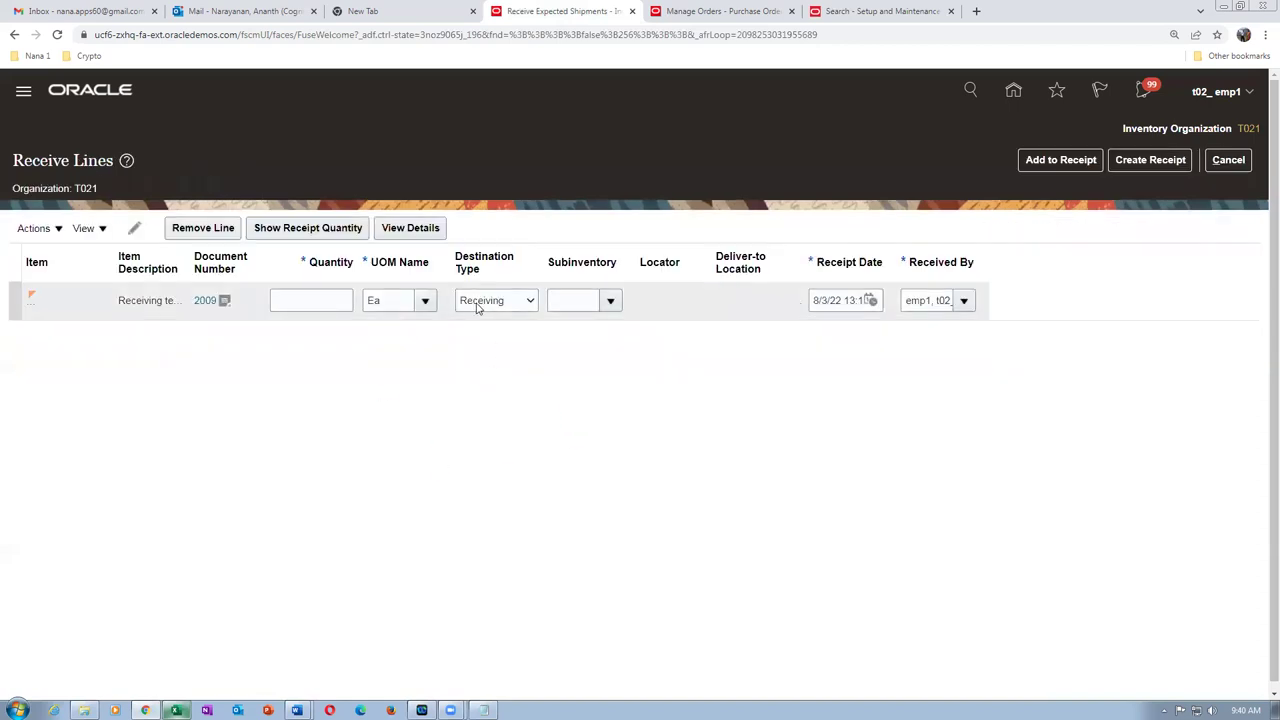
pyautogui.click(12, 305)
pyautogui.click(299, 230)
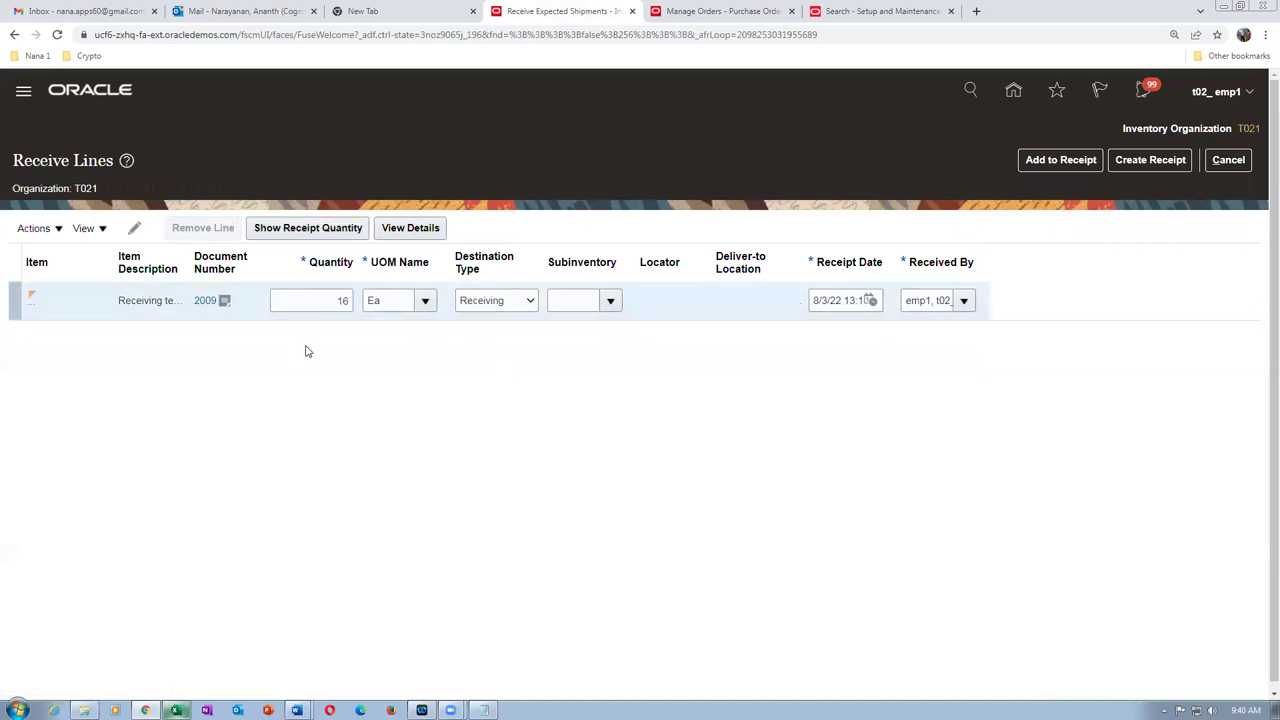
# - Split 1 Ea of the t025_rec_1 line into a new receipt line
pyautogui.click(35, 228)
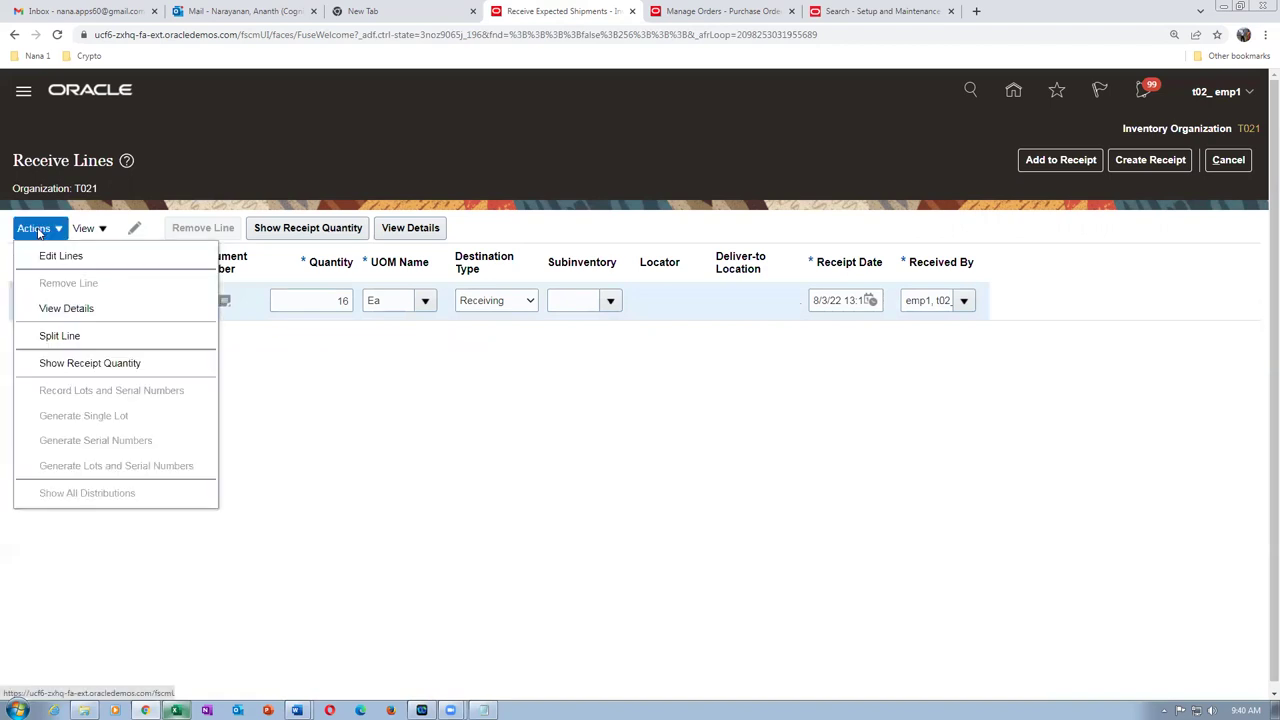
pyautogui.click(60, 336)
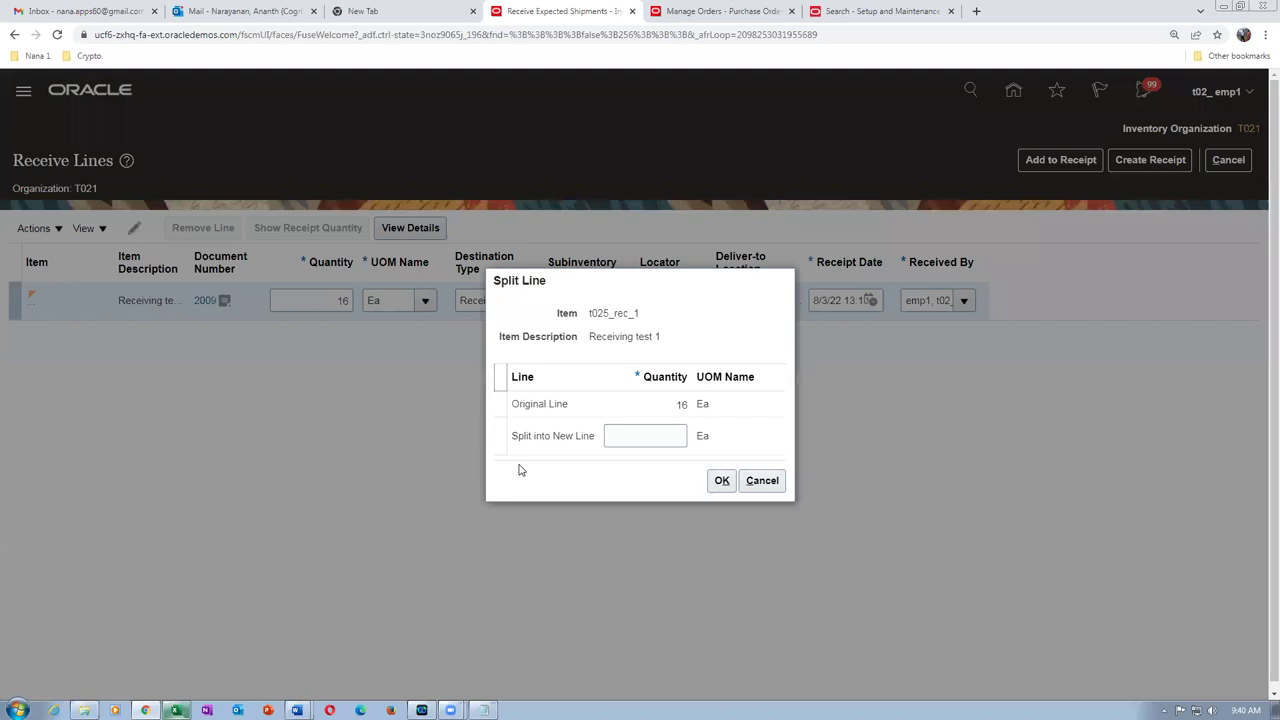
pyautogui.click(610, 437)
pyautogui.write('1')
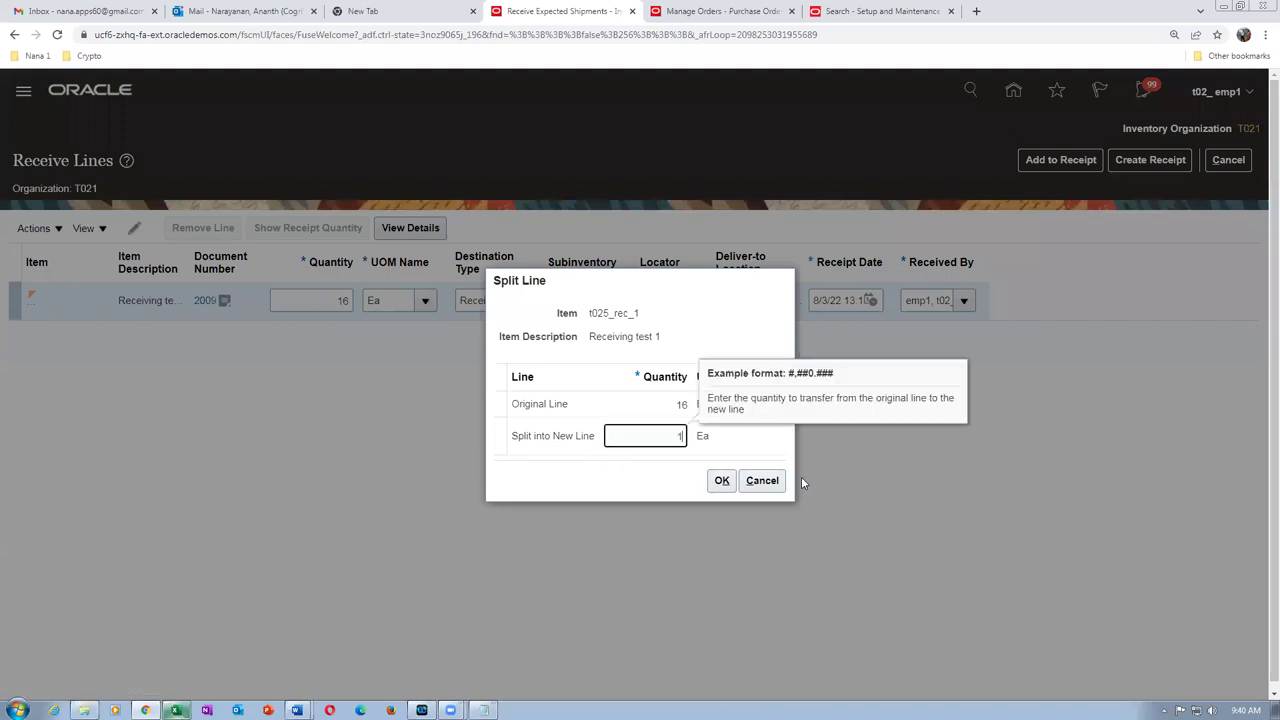
pyautogui.click(720, 482)
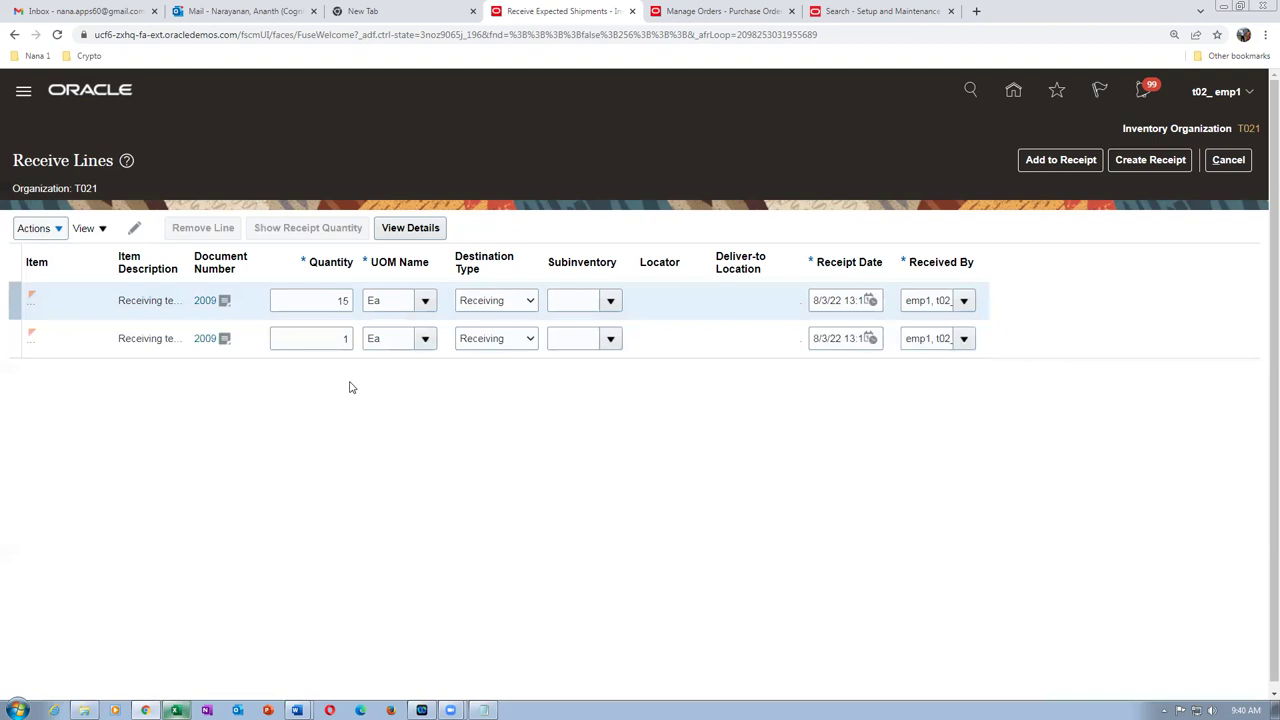
# - Set the 1 Ea line's Destination Type to Inventory and its subinventory to t021_RMS_1
pyautogui.click(499, 341)
pyautogui.click(500, 357)
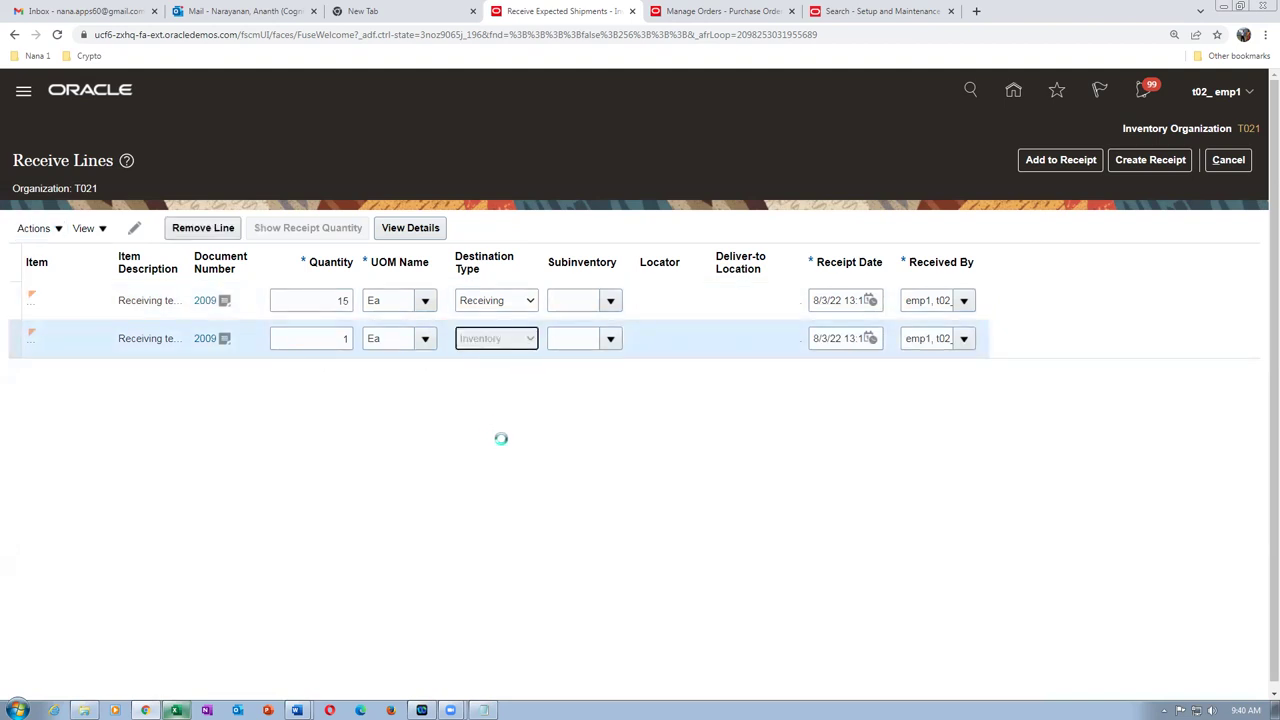
pyautogui.click(585, 344)
pyautogui.click(610, 339)
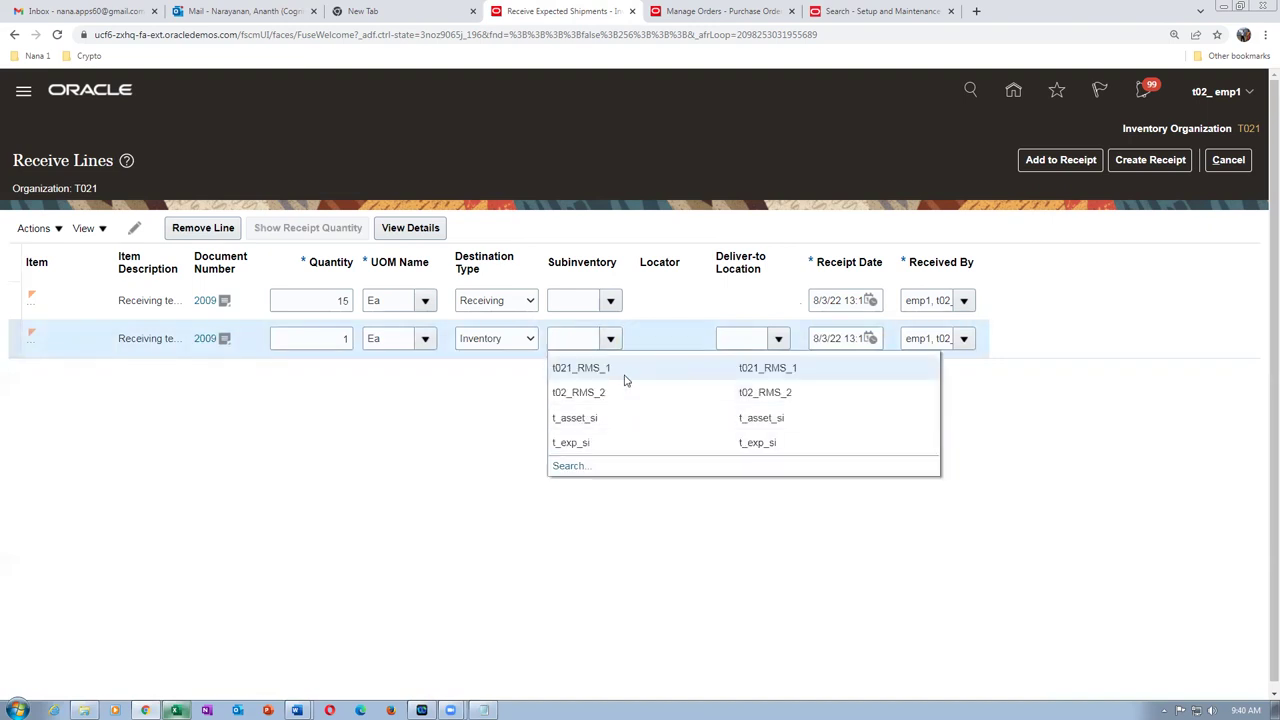
pyautogui.click(612, 443)
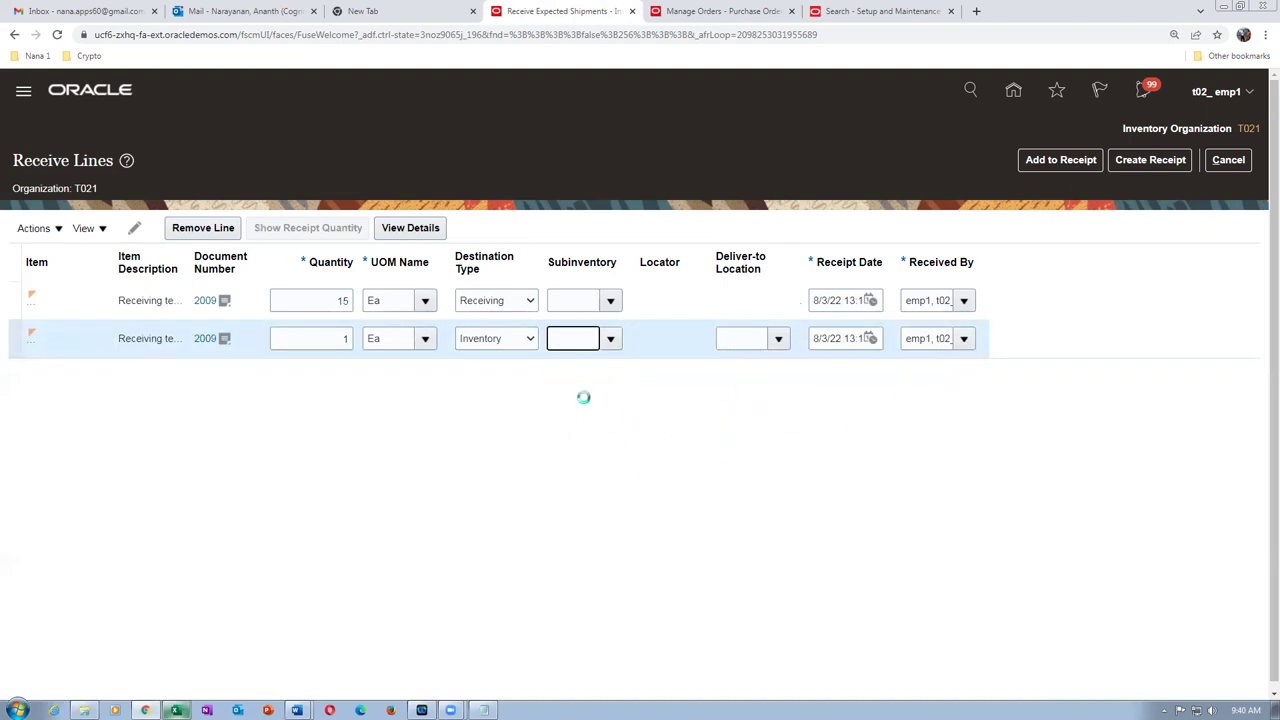
pyautogui.click(577, 434)
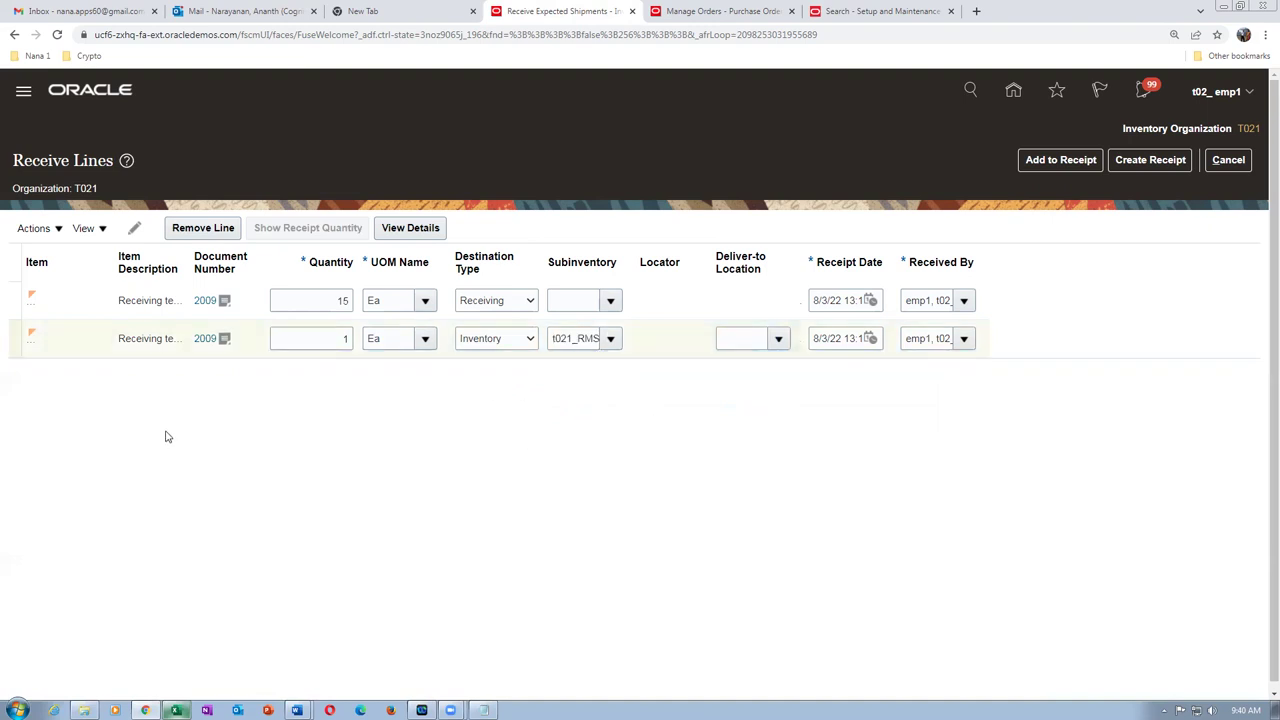
pyautogui.click(560, 303)
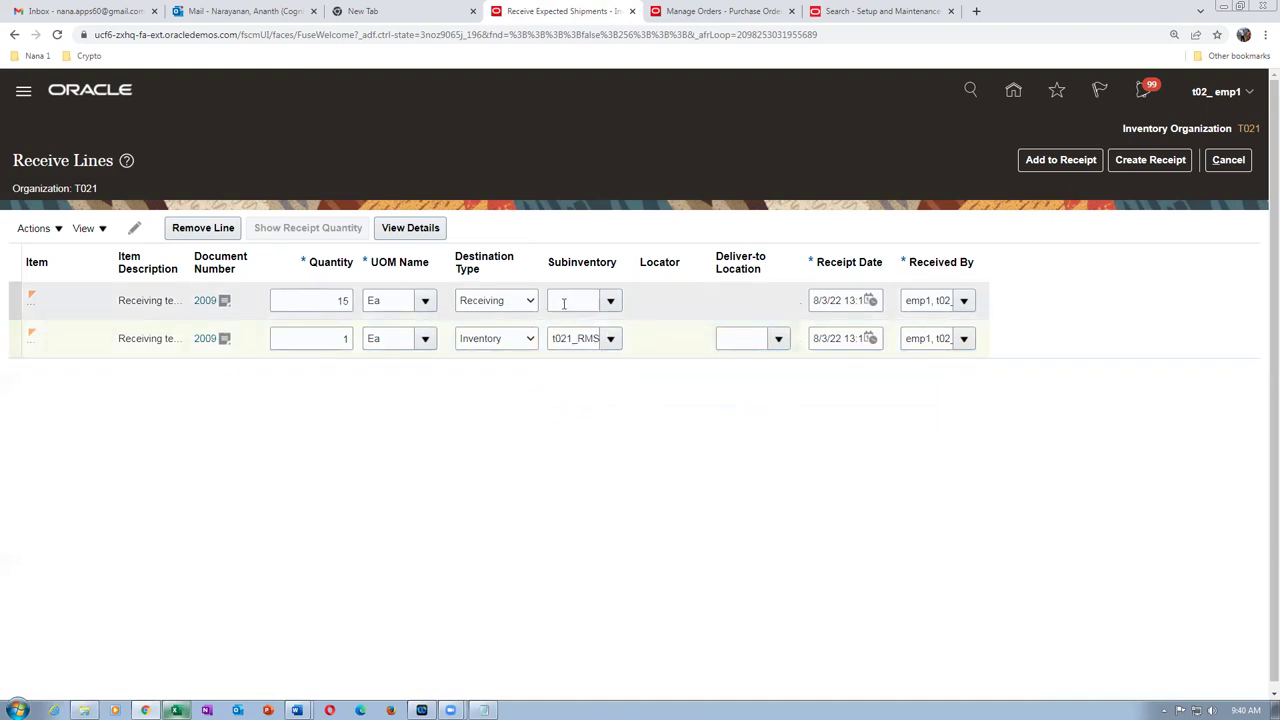
pyautogui.click(517, 432)
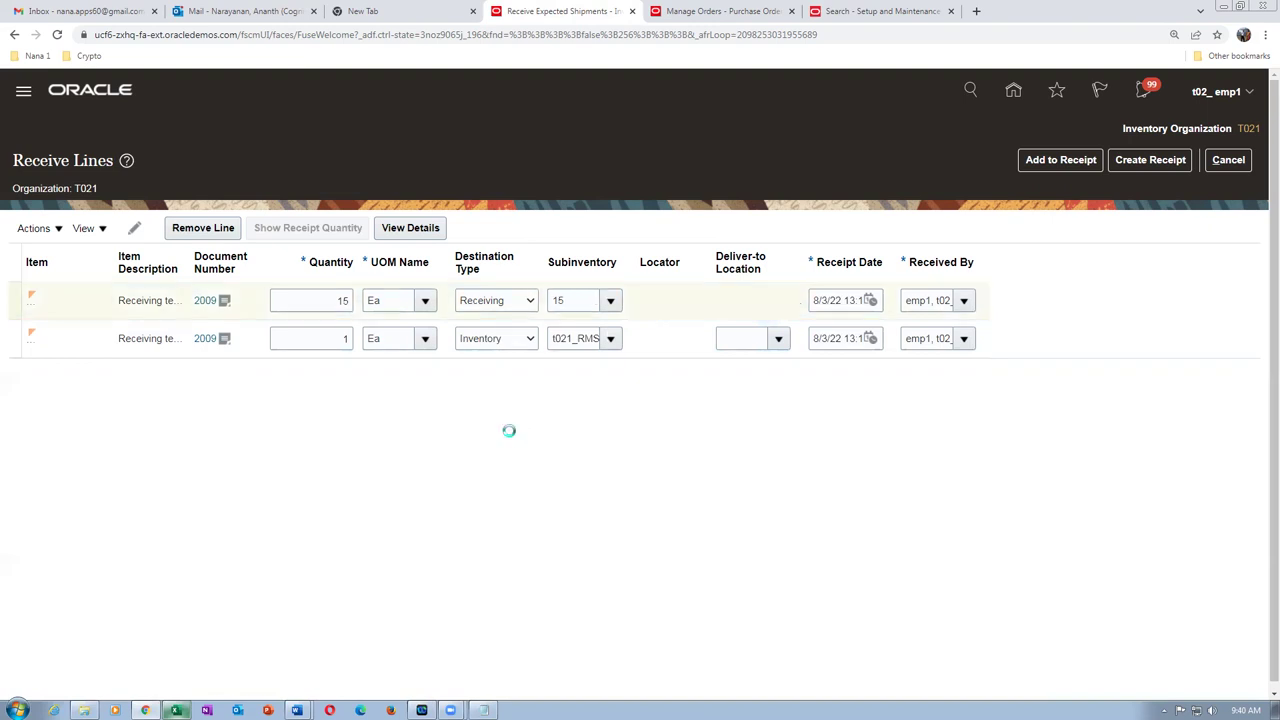
pyautogui.click(565, 299)
pyautogui.press('BackSpace')
pyautogui.press('BackSpace')
pyautogui.click(591, 443)
# - Set the Receiving line's quantity to 10, then create and submit the receipt for both lines
pyautogui.doubleClick(322, 304)
pyautogui.press('BackSpace')
pyautogui.write('10')
pyautogui.press('Tab')
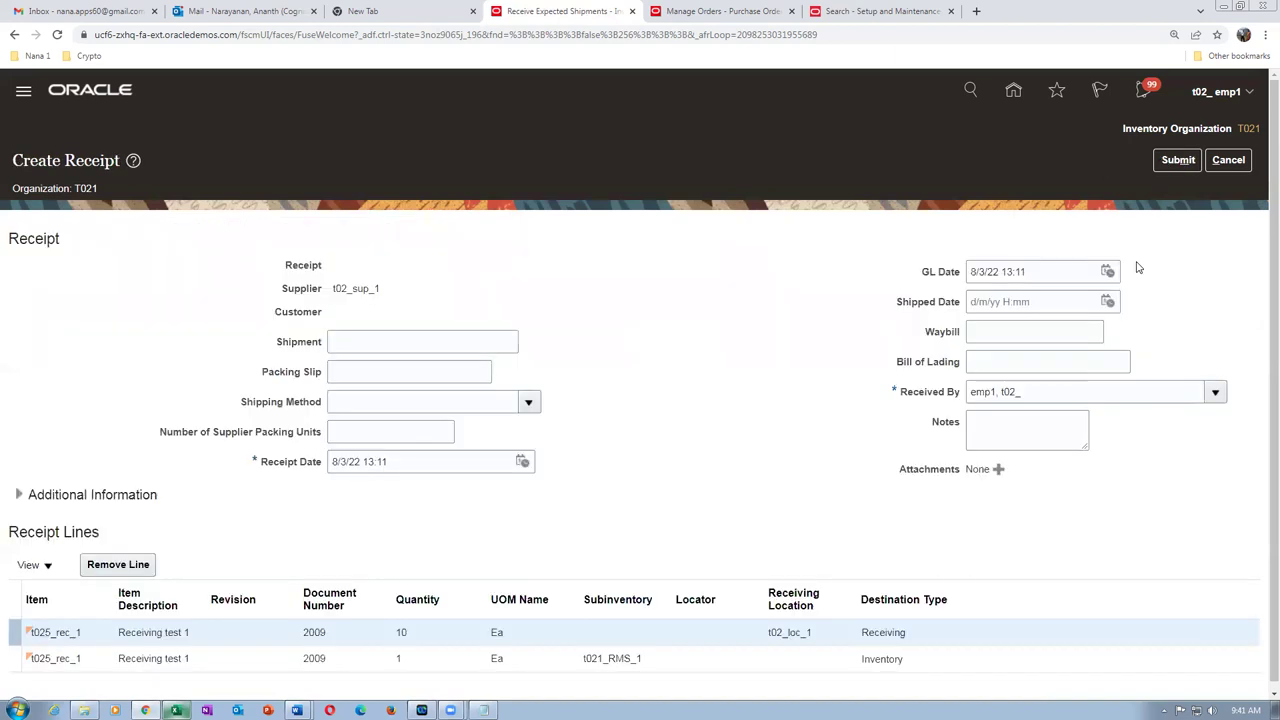
pyautogui.click(1175, 162)
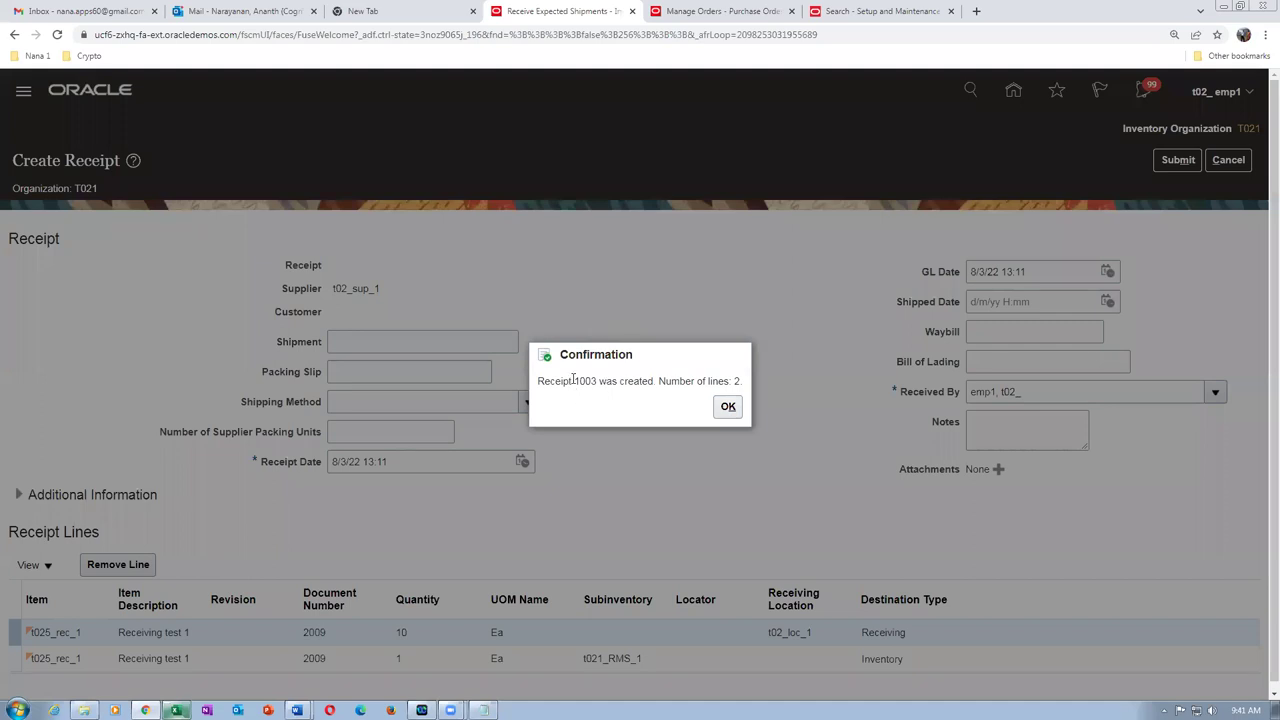
pyautogui.moveTo(573, 381); pyautogui.dragTo(599, 382)
pyautogui.moveTo(603, 384); pyautogui.dragTo(608, 384)
pyautogui.click(727, 408)
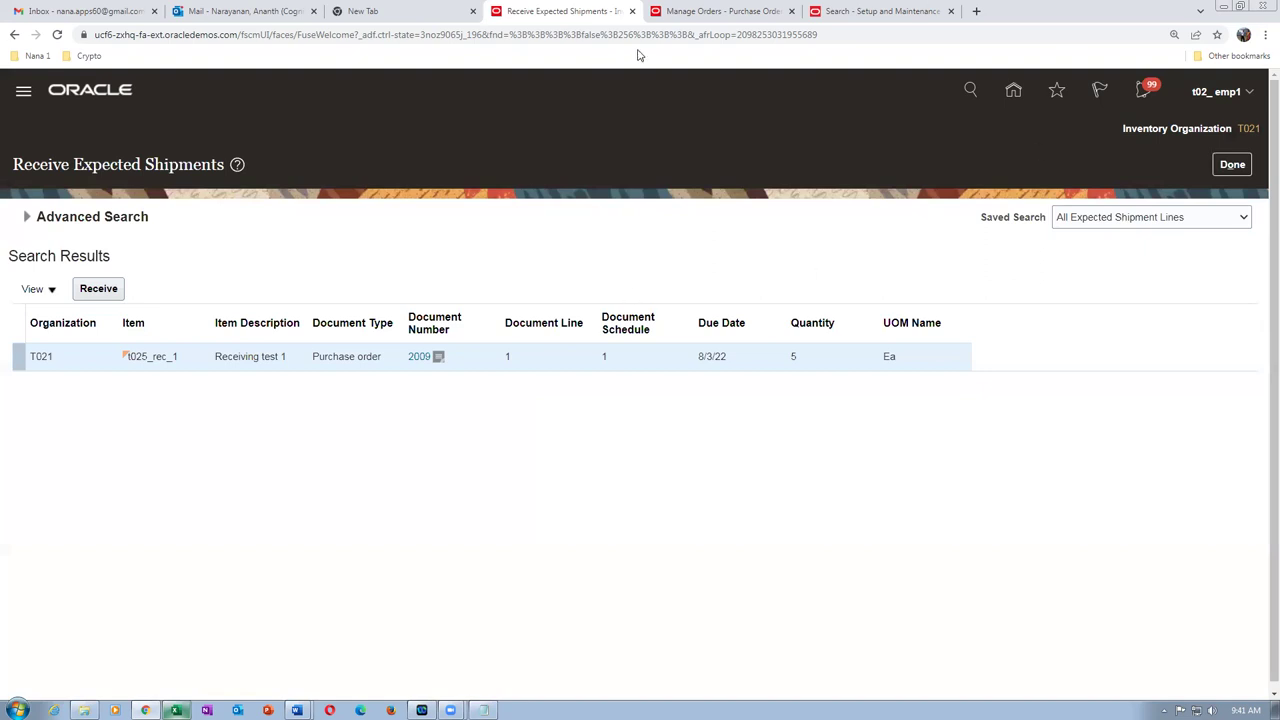
# - Enable Print receipt traveler in Manage Receiving Parameters for T021, then save and close the parameters
pyautogui.click(873, 12)
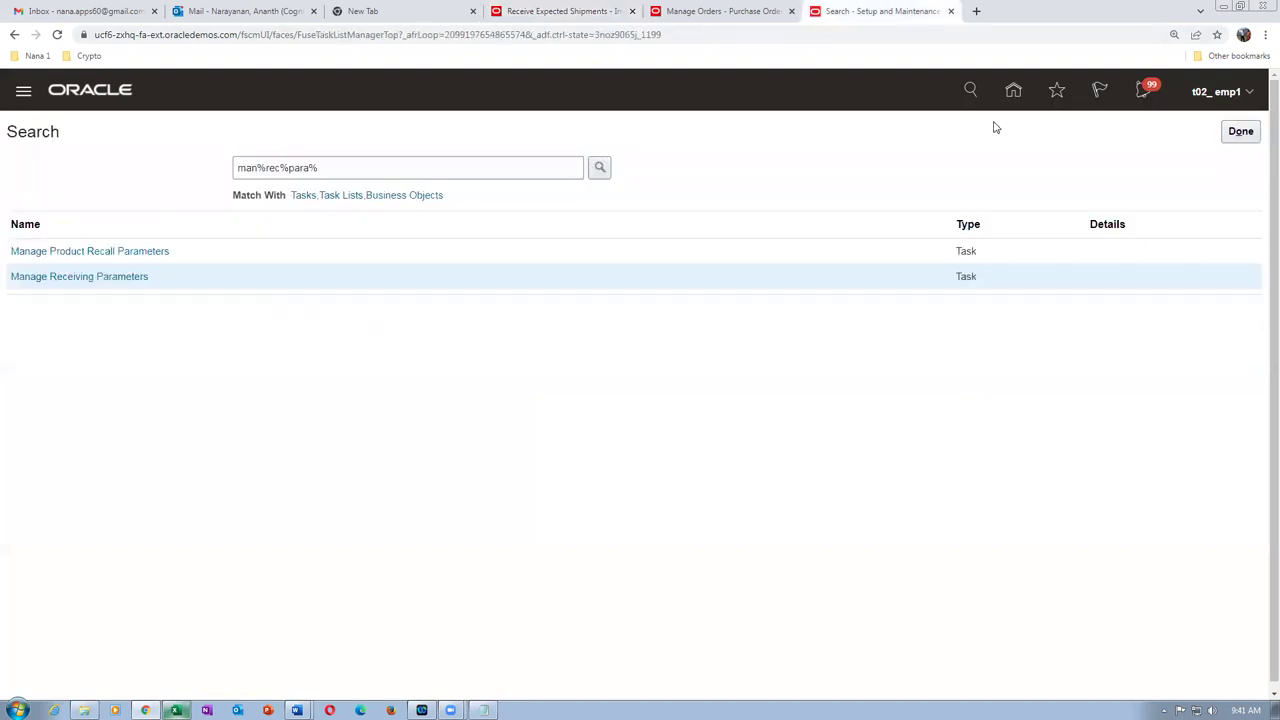
pyautogui.click(53, 280)
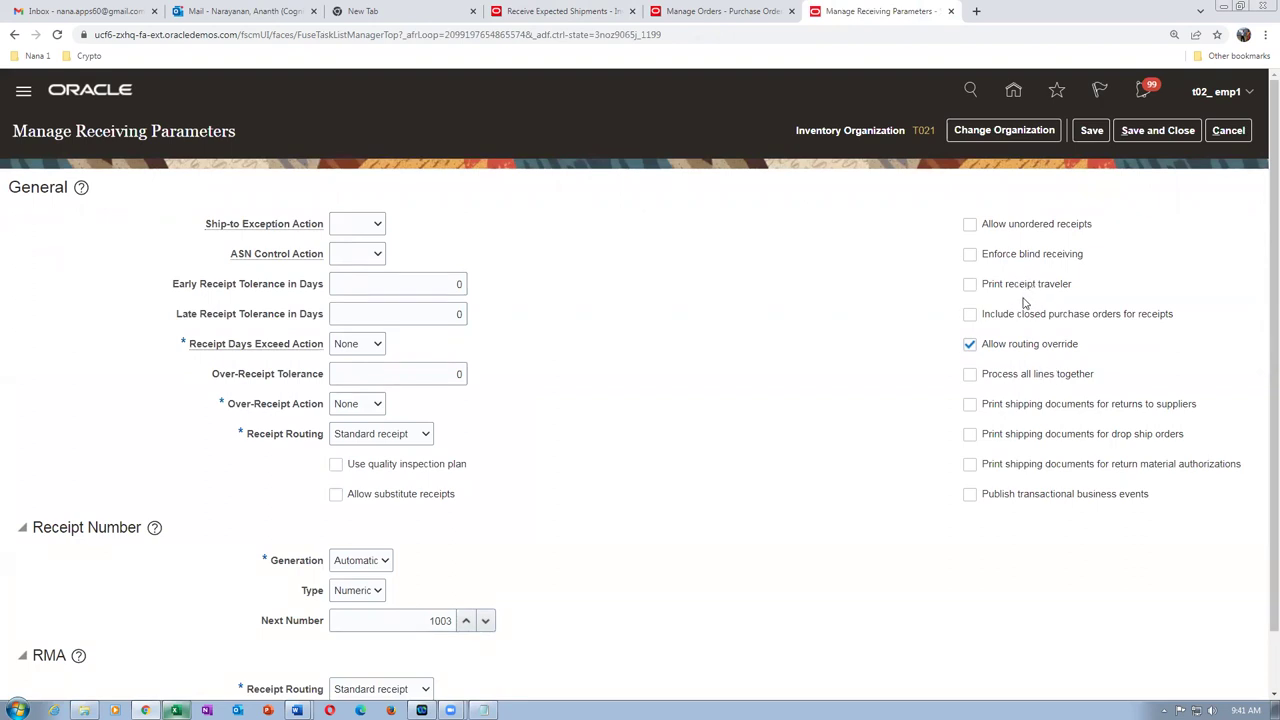
pyautogui.click(970, 287)
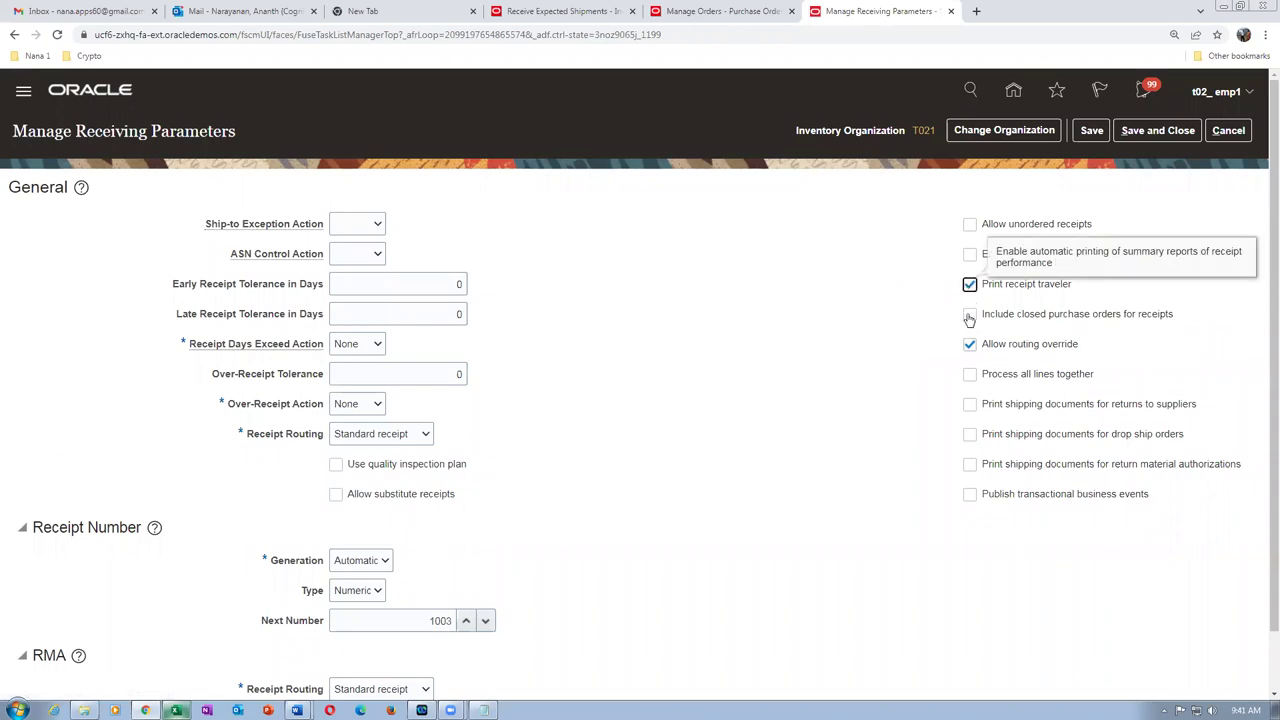
pyautogui.click(1173, 133)
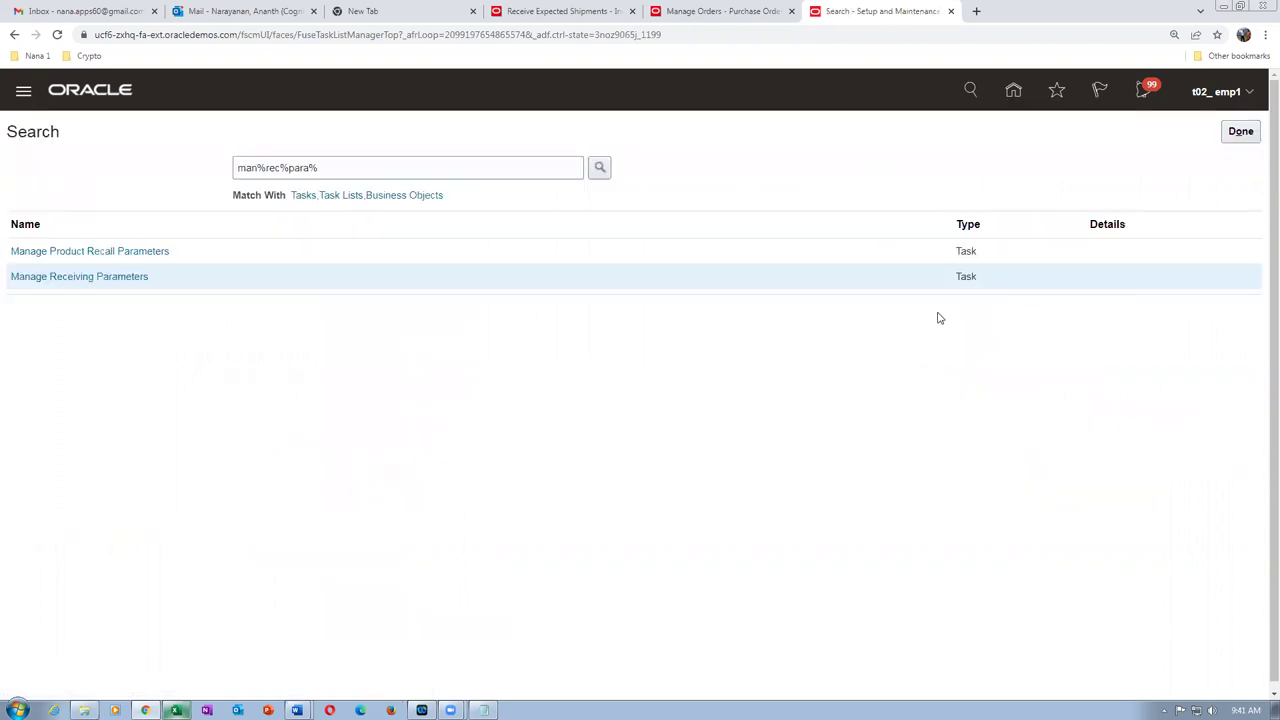
# - Leave Receive Expected Shipments and open Scheduled Processes from the home page in place of Manage Orders
pyautogui.click(525, 11)
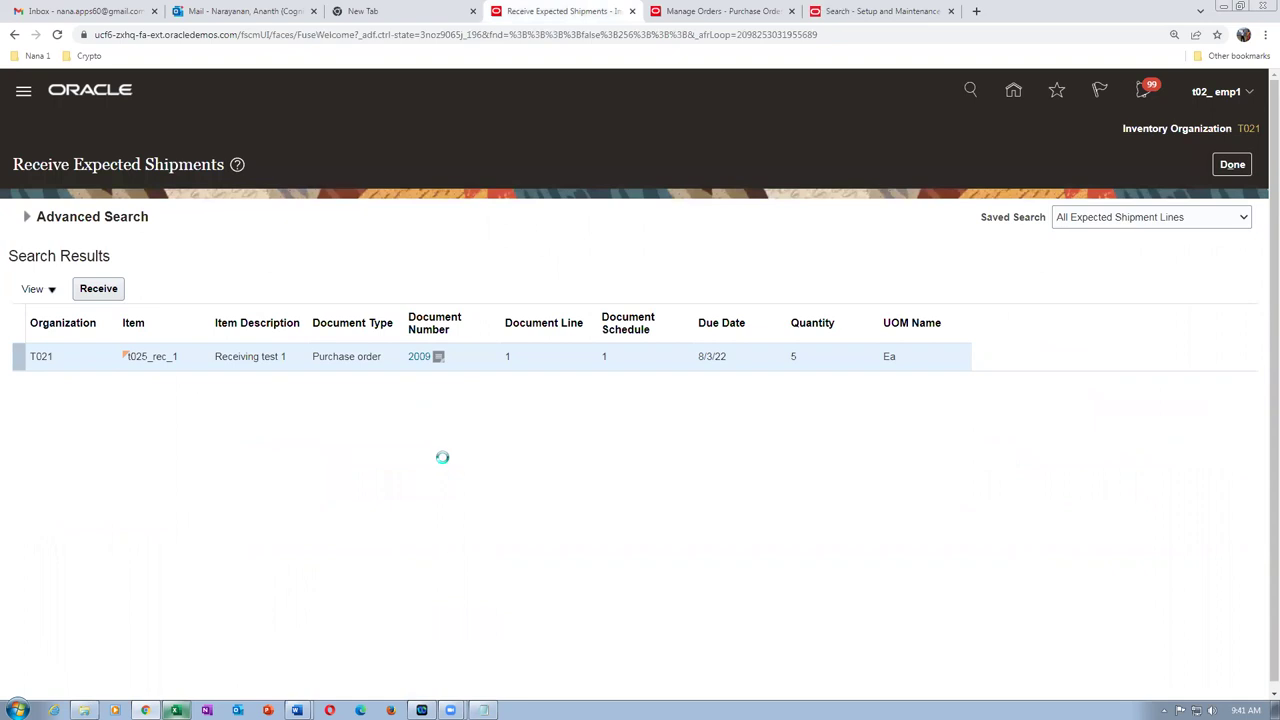
pyautogui.click(1232, 164)
pyautogui.click(740, 11)
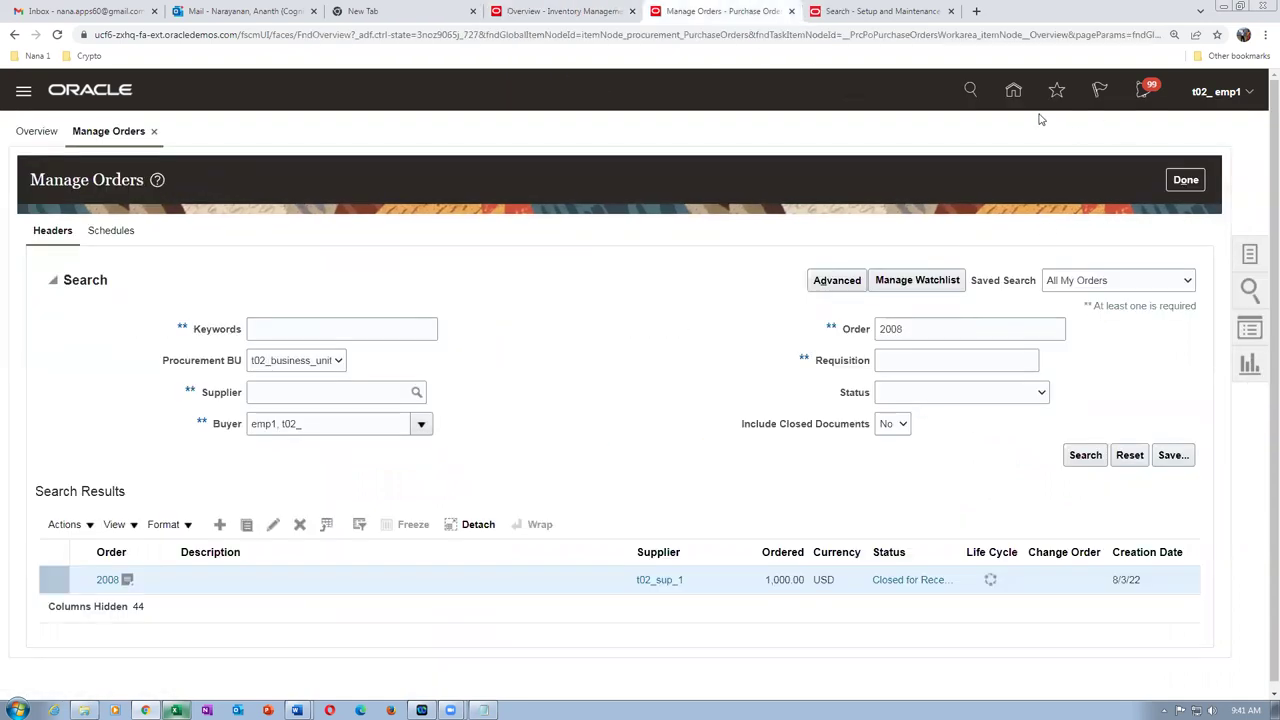
pyautogui.click(1013, 92)
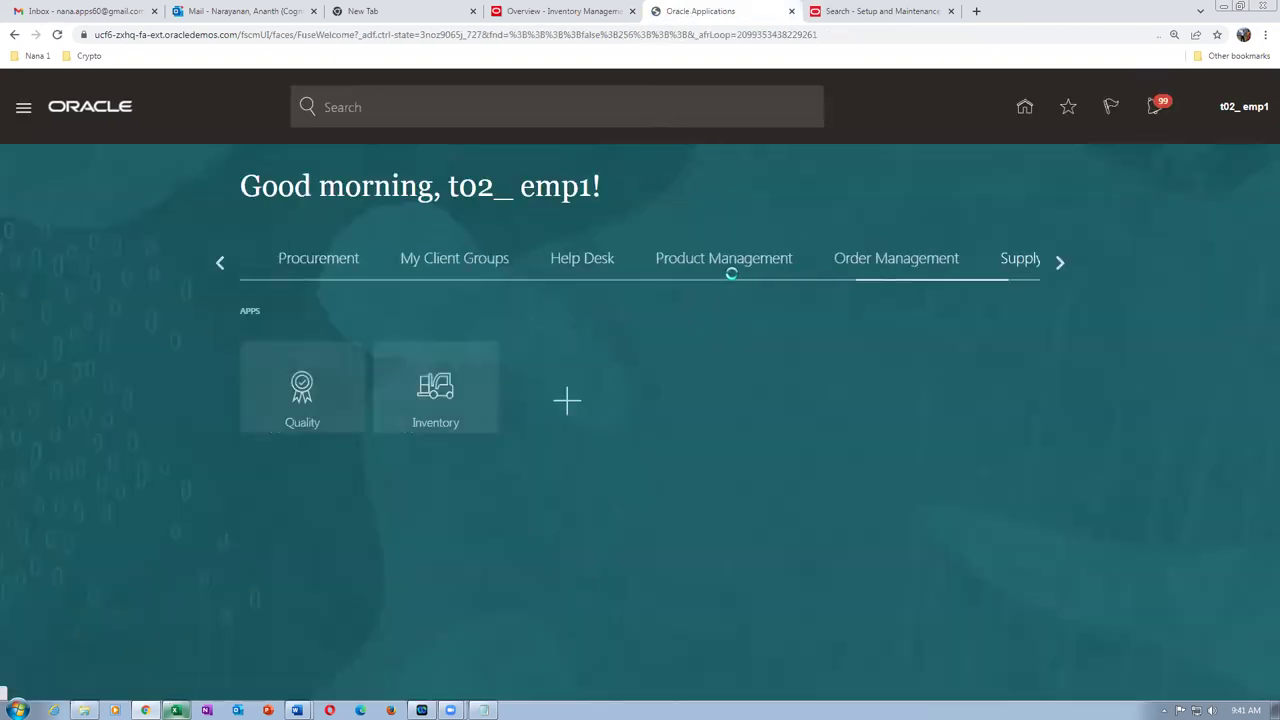
pyautogui.click(1055, 263)
pyautogui.click(630, 270)
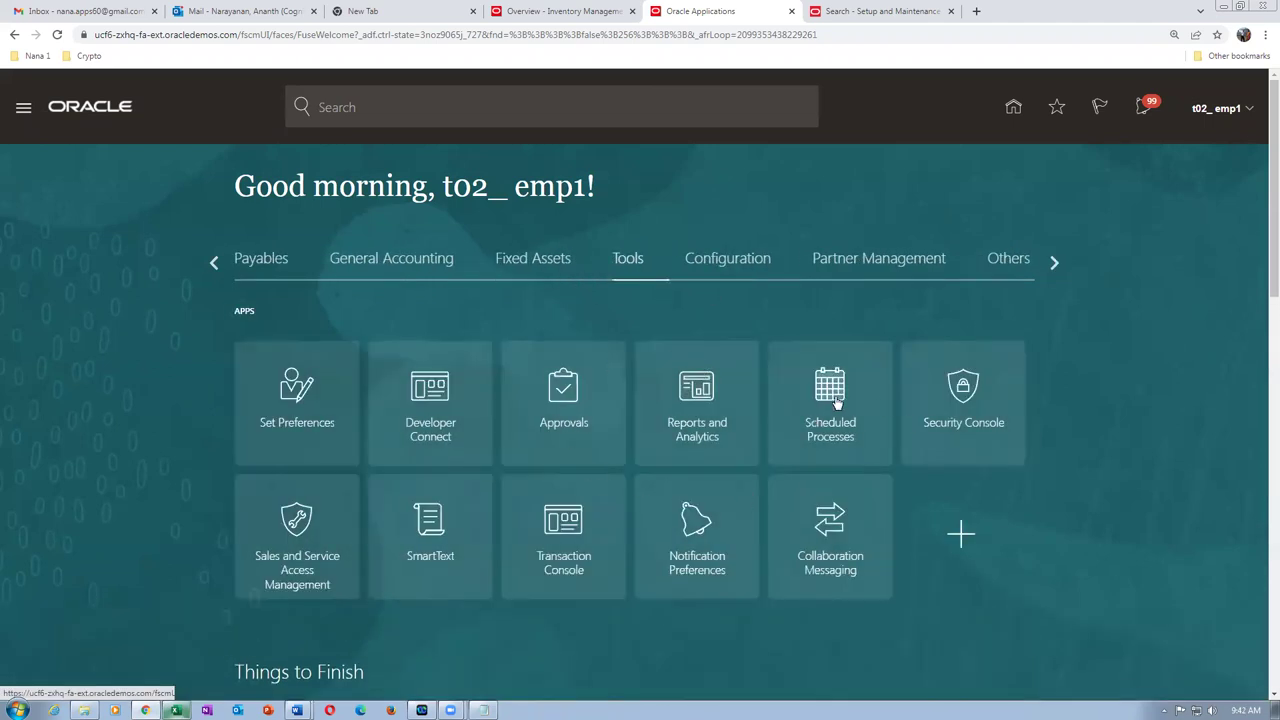
pyautogui.click(838, 402)
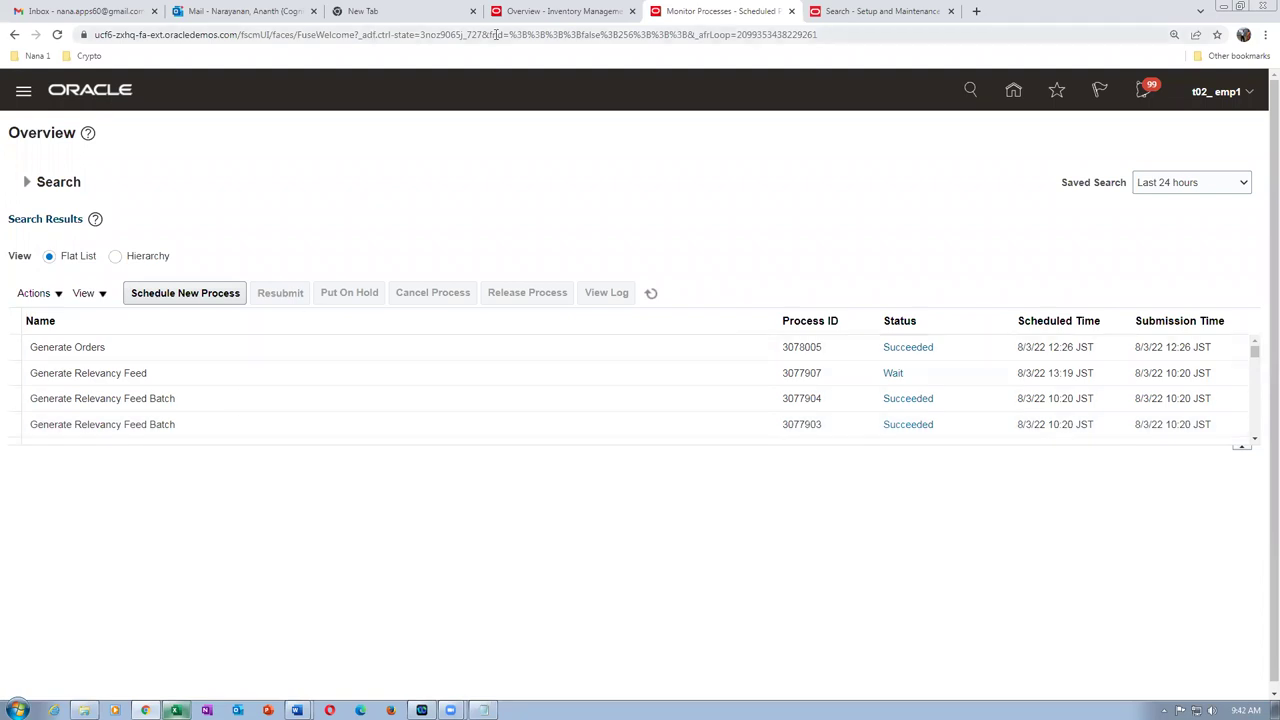
# - Search Receive Expected Shipments in T021 by the purchase order number of the t025_rec_1 line
pyautogui.click(531, 12)
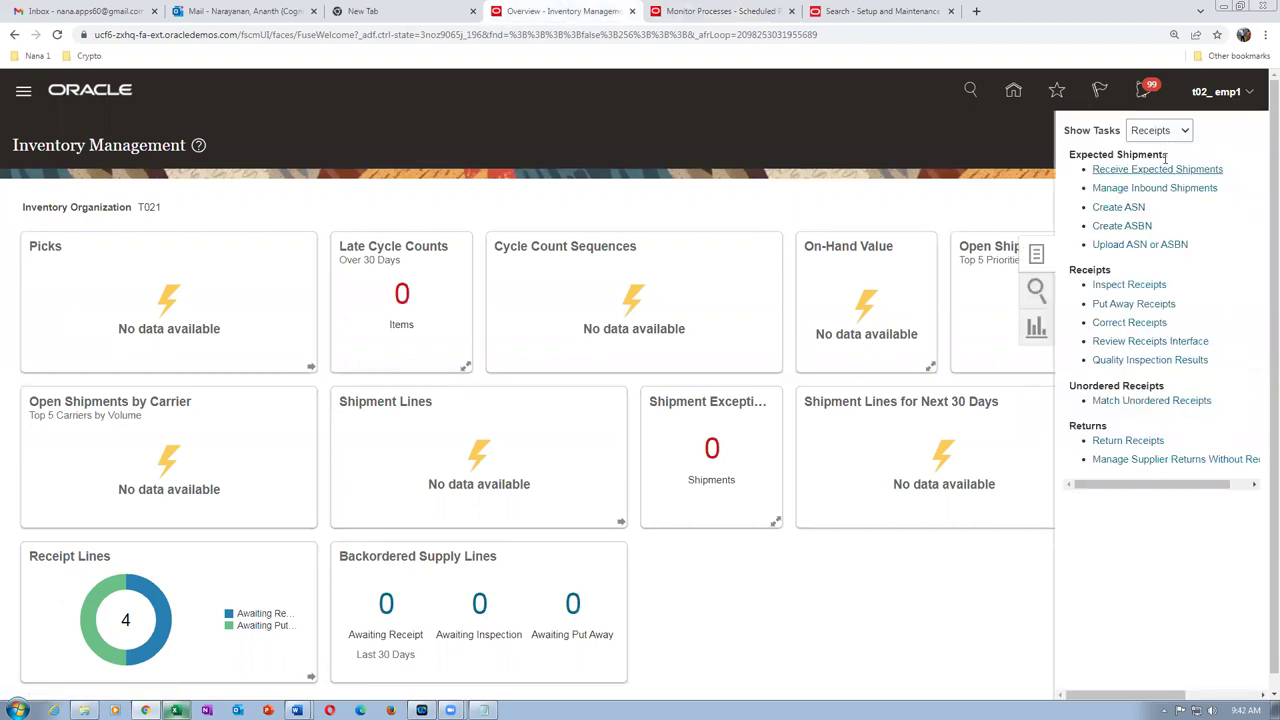
pyautogui.click(1160, 170)
pyautogui.click(273, 266)
pyautogui.write('2009')
pyautogui.press('Tab')
pyautogui.click(997, 394)
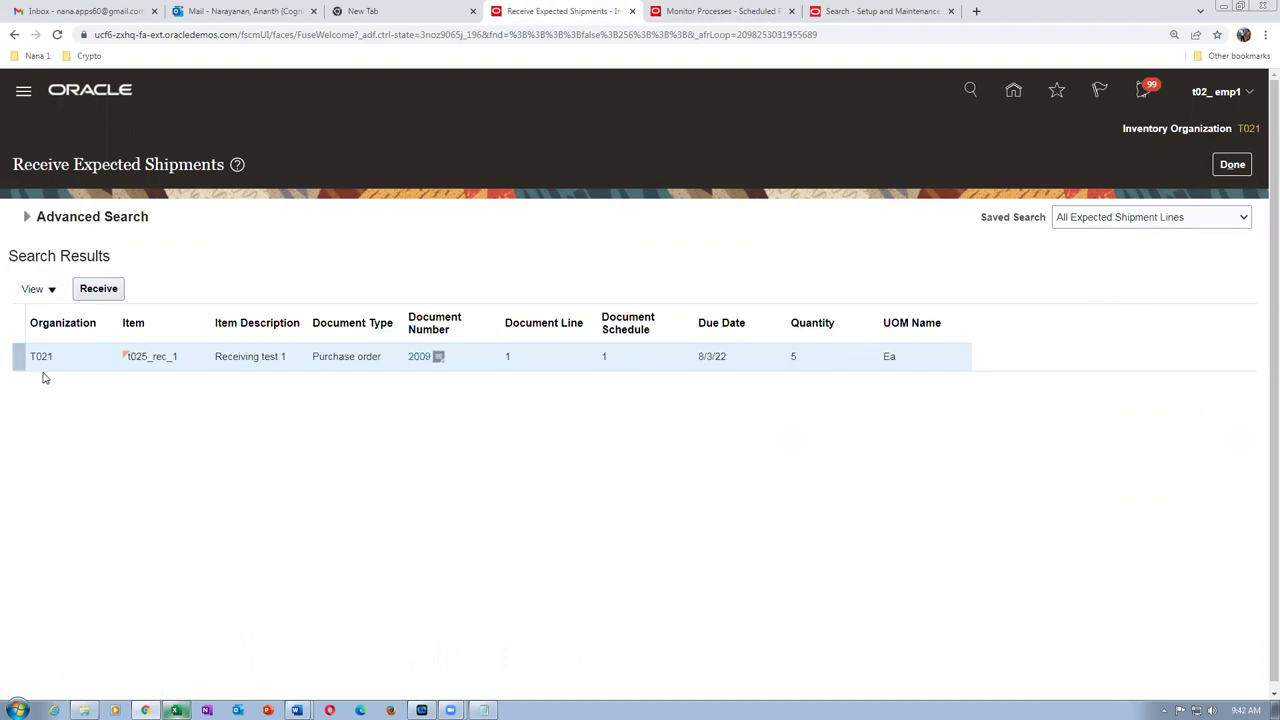
# - Receive the t025_rec_1 purchase order line with a quantity of 1, then create and submit the receipt
pyautogui.click(96, 289)
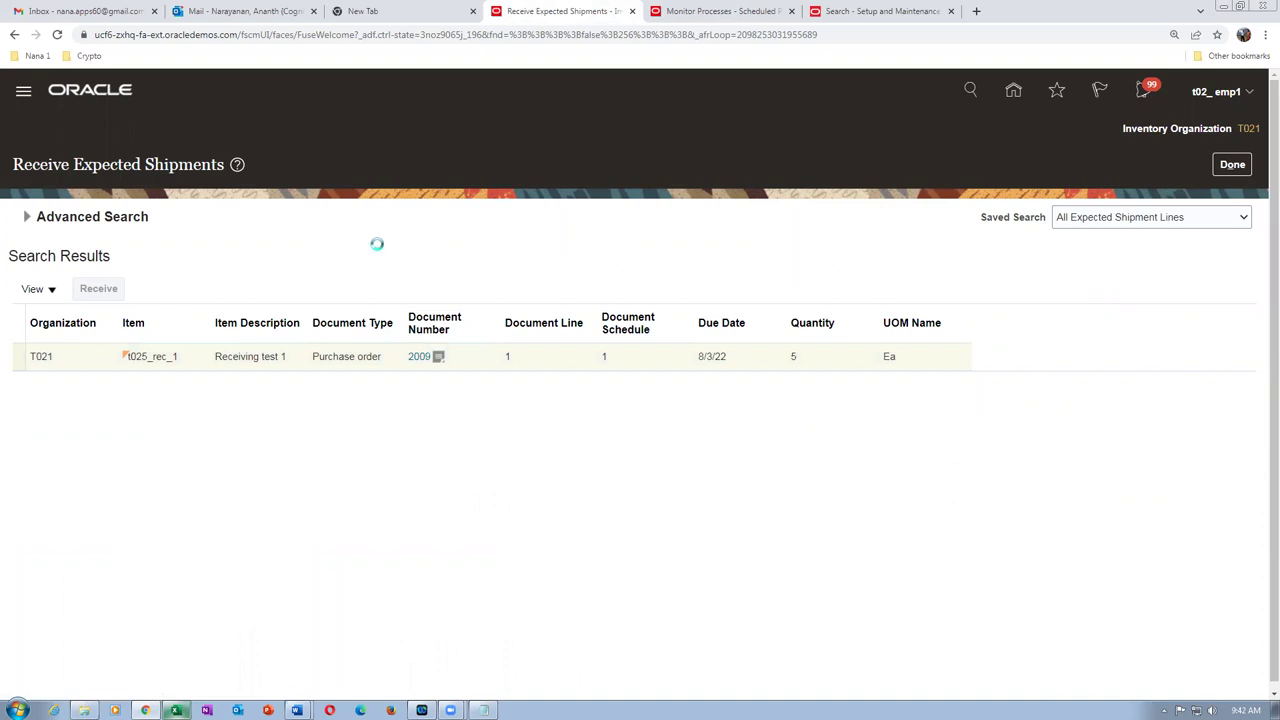
pyautogui.click(350, 300)
pyautogui.write('1')
pyautogui.press('Tab')
pyautogui.click(1150, 160)
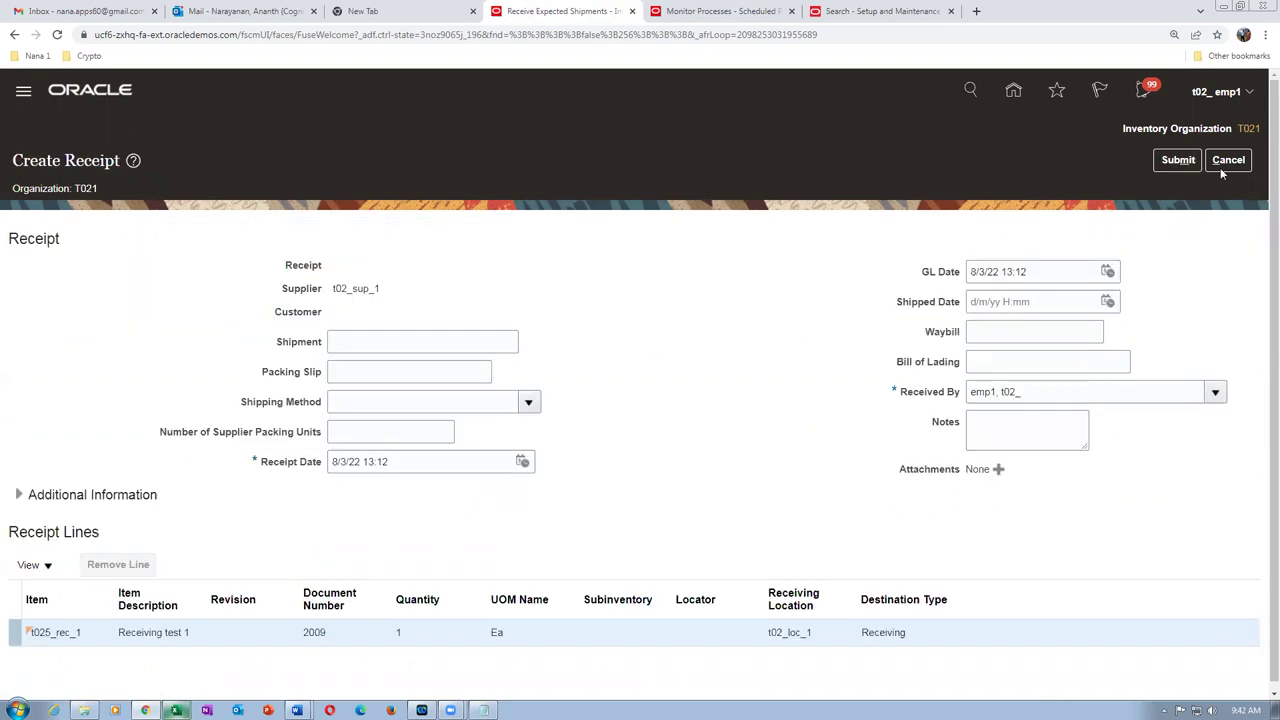
pyautogui.click(1180, 162)
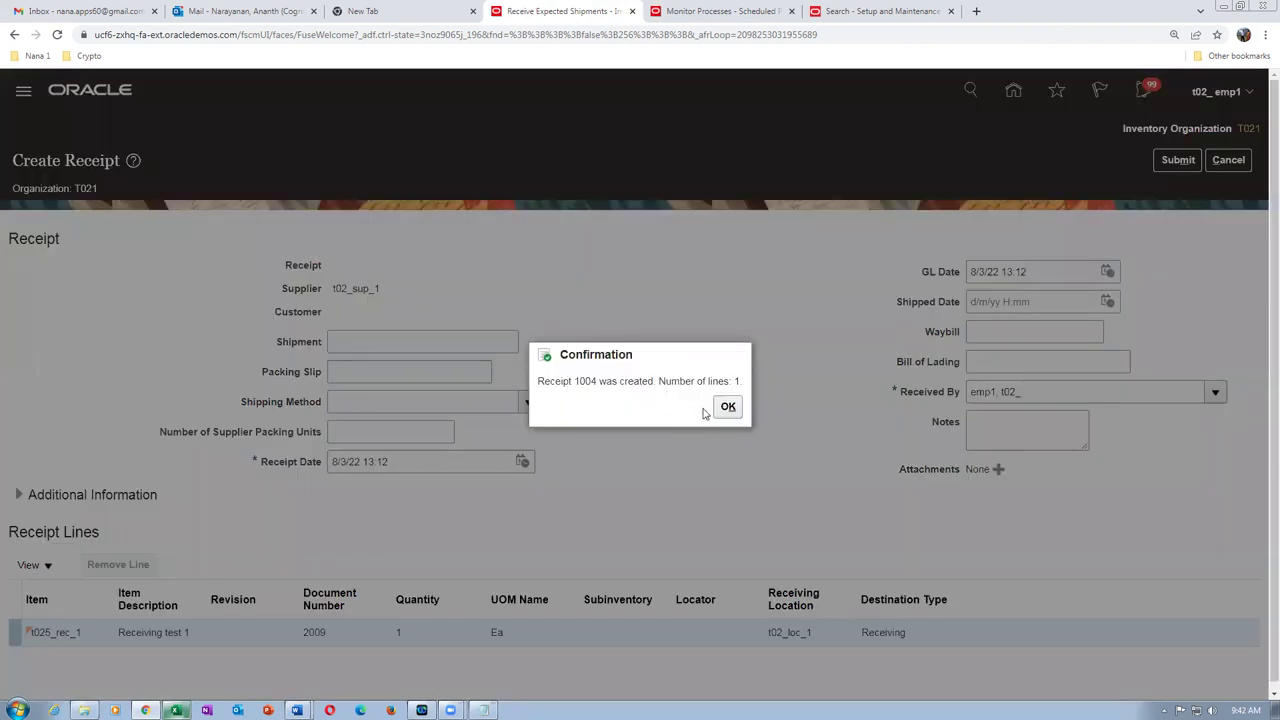
pyautogui.click(728, 408)
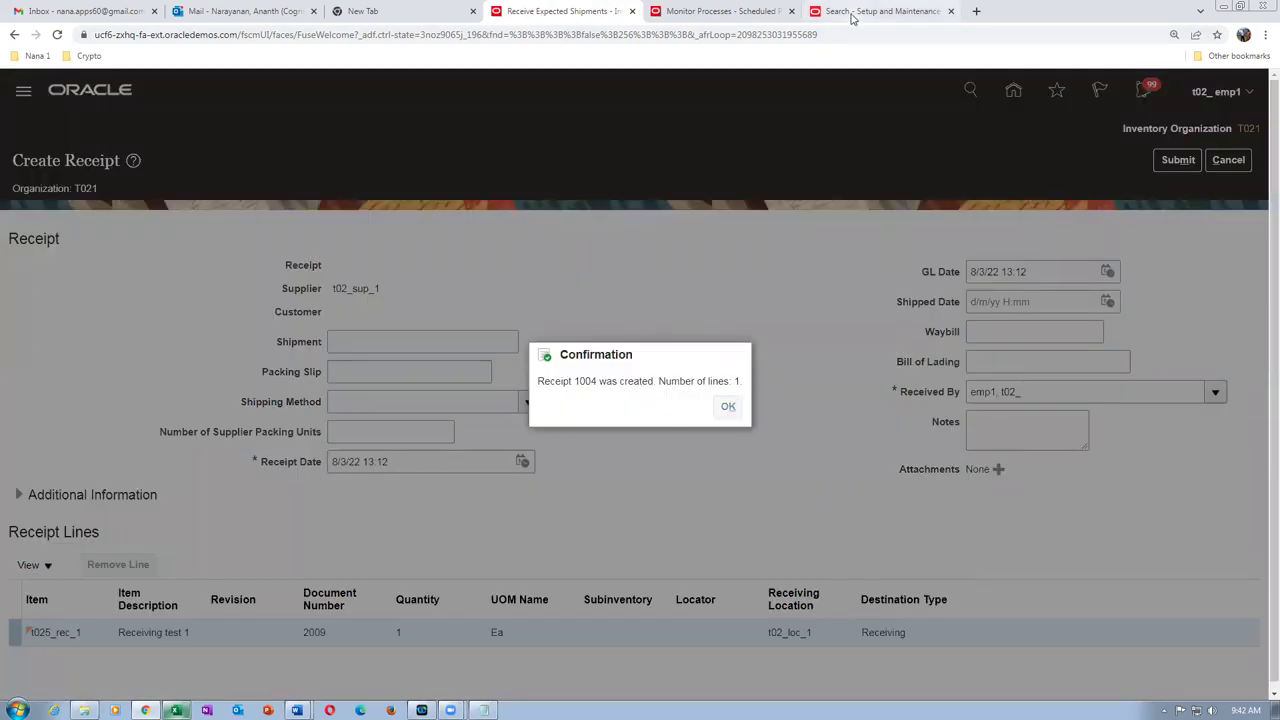
# - Refresh the Scheduled Processes list until the Print Receipt Traveler Report finishes, and display that process's details
pyautogui.click(712, 11)
pyautogui.click(651, 293)
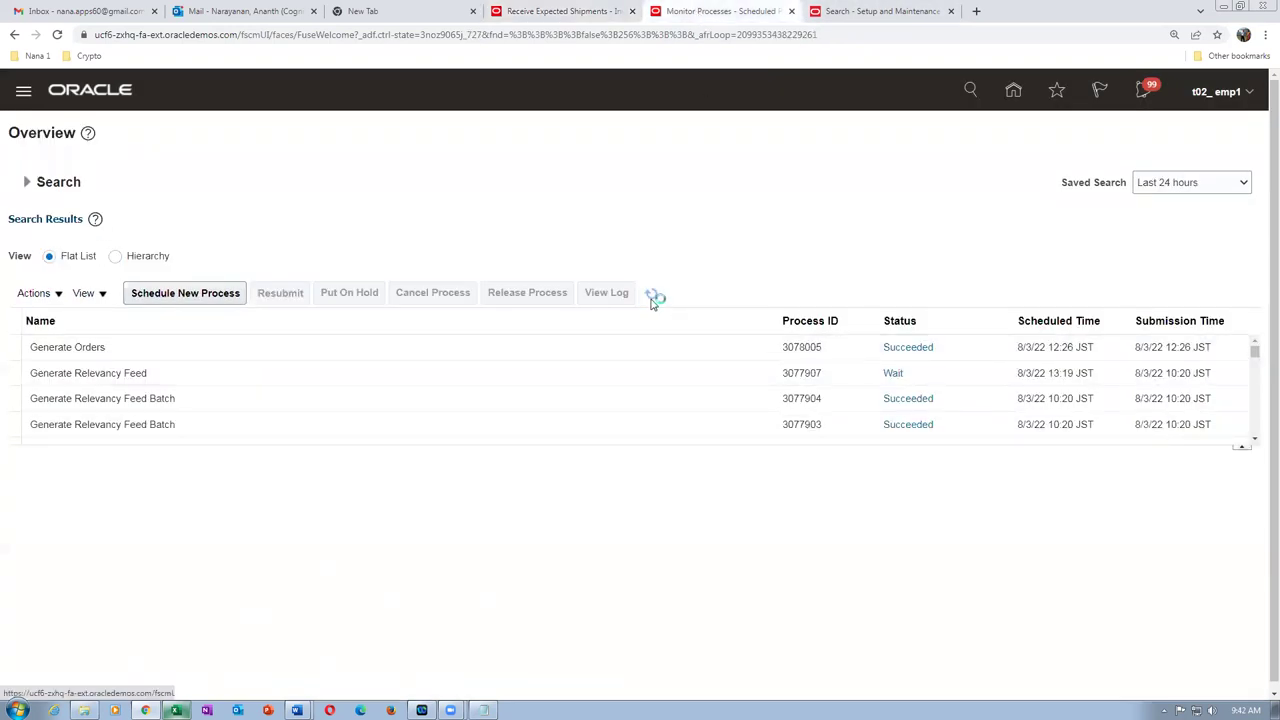
pyautogui.click(651, 295)
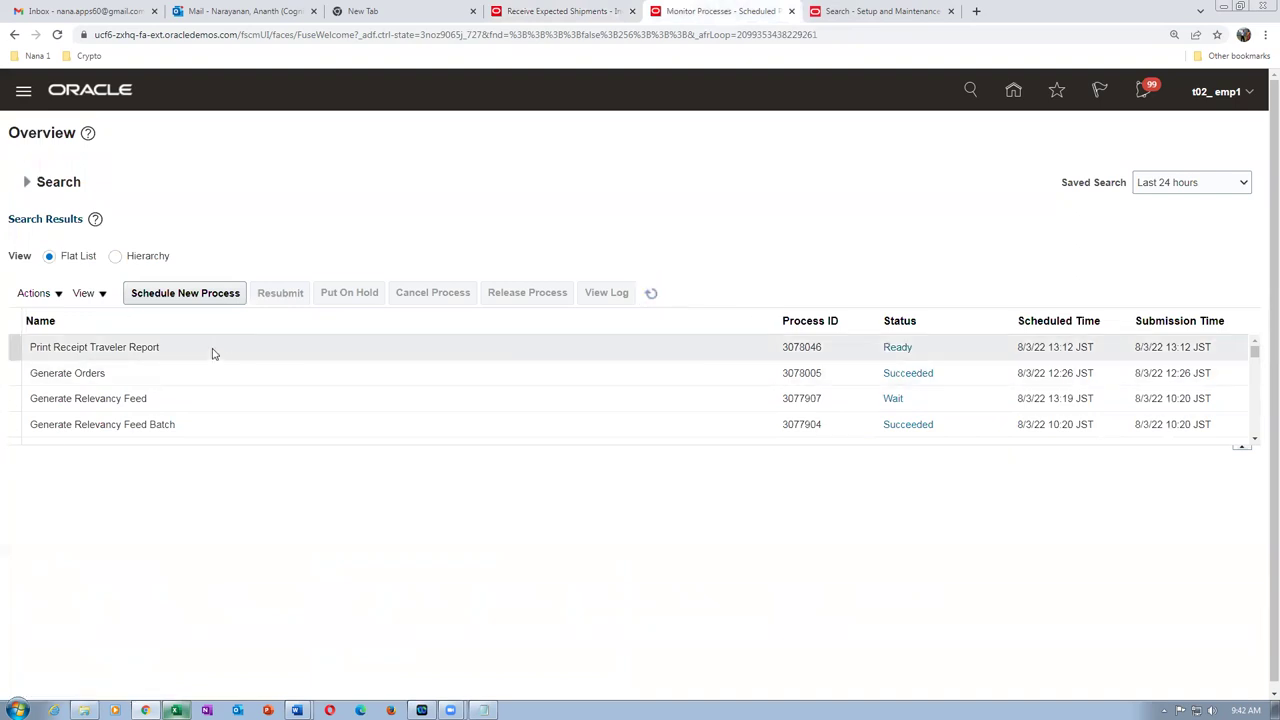
pyautogui.click(651, 293)
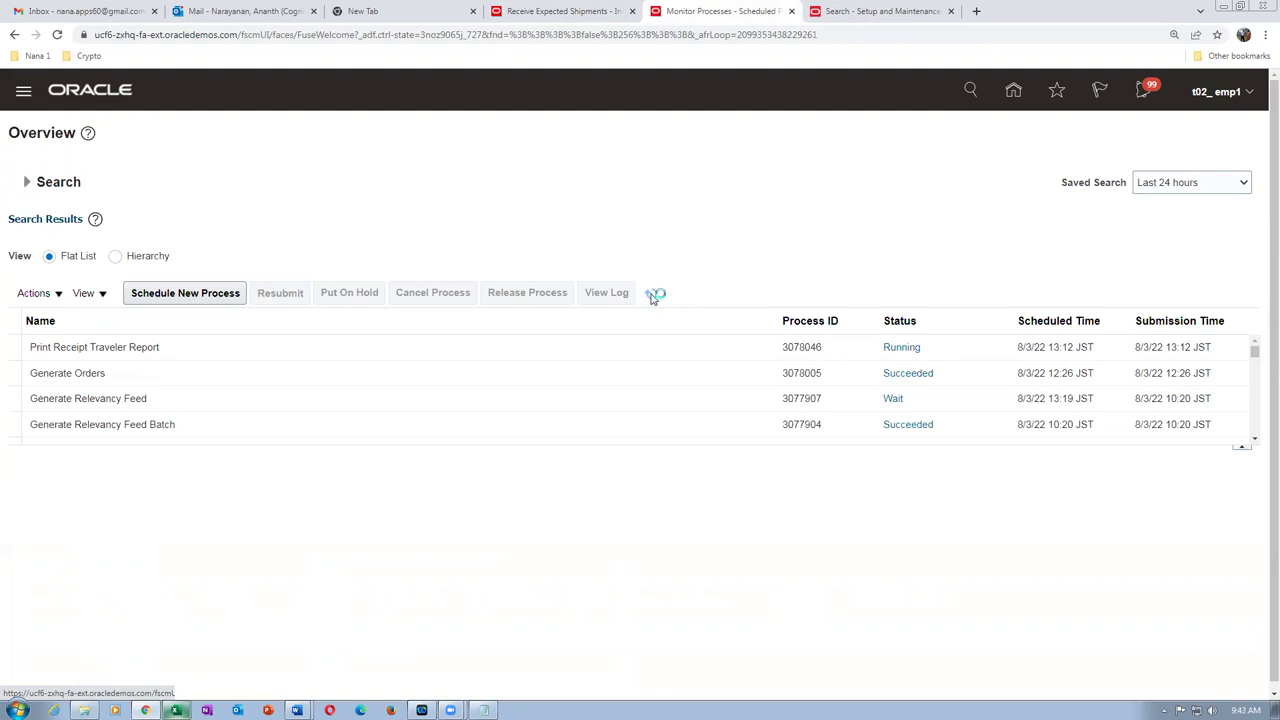
pyautogui.click(653, 295)
pyautogui.click(650, 294)
pyautogui.click(655, 294)
pyautogui.click(191, 354)
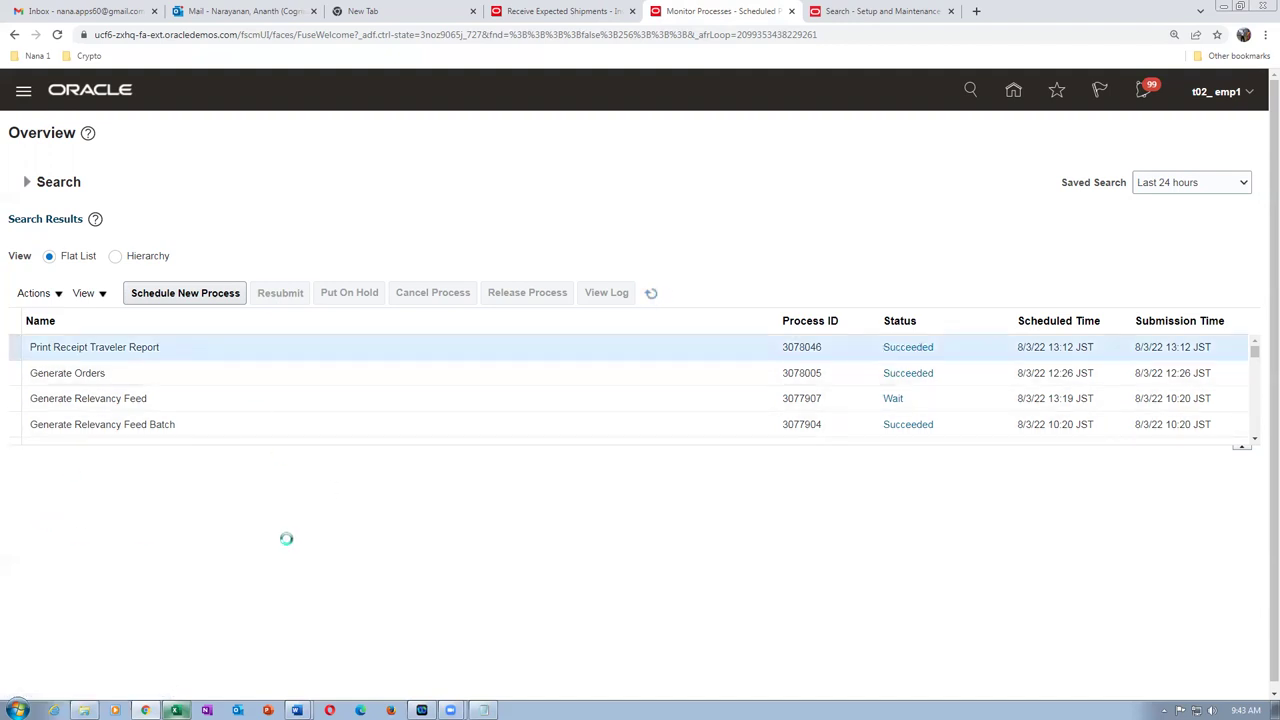
pyautogui.scroll(-1, 305, 545)
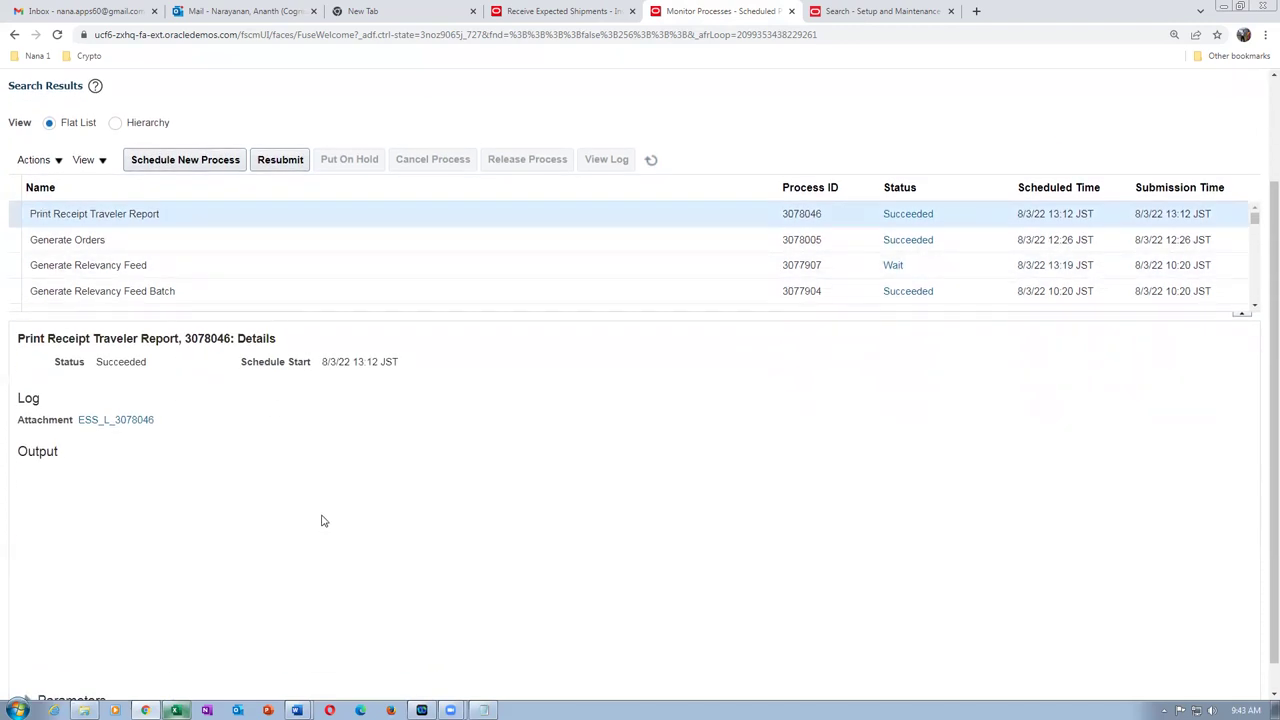
# - Republish the Receipt Traveler Report output, export it as PDF and open the downloaded file
pyautogui.click(290, 532)
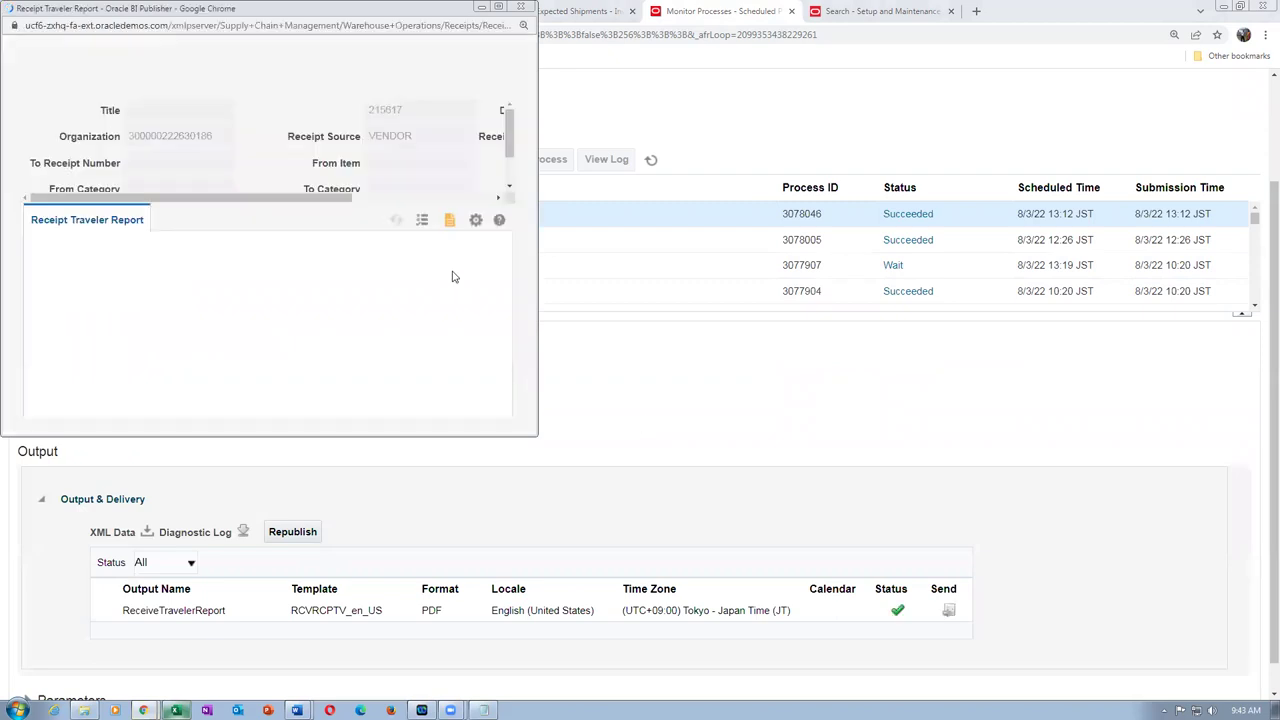
pyautogui.click(475, 220)
pyautogui.moveTo(465, 248)
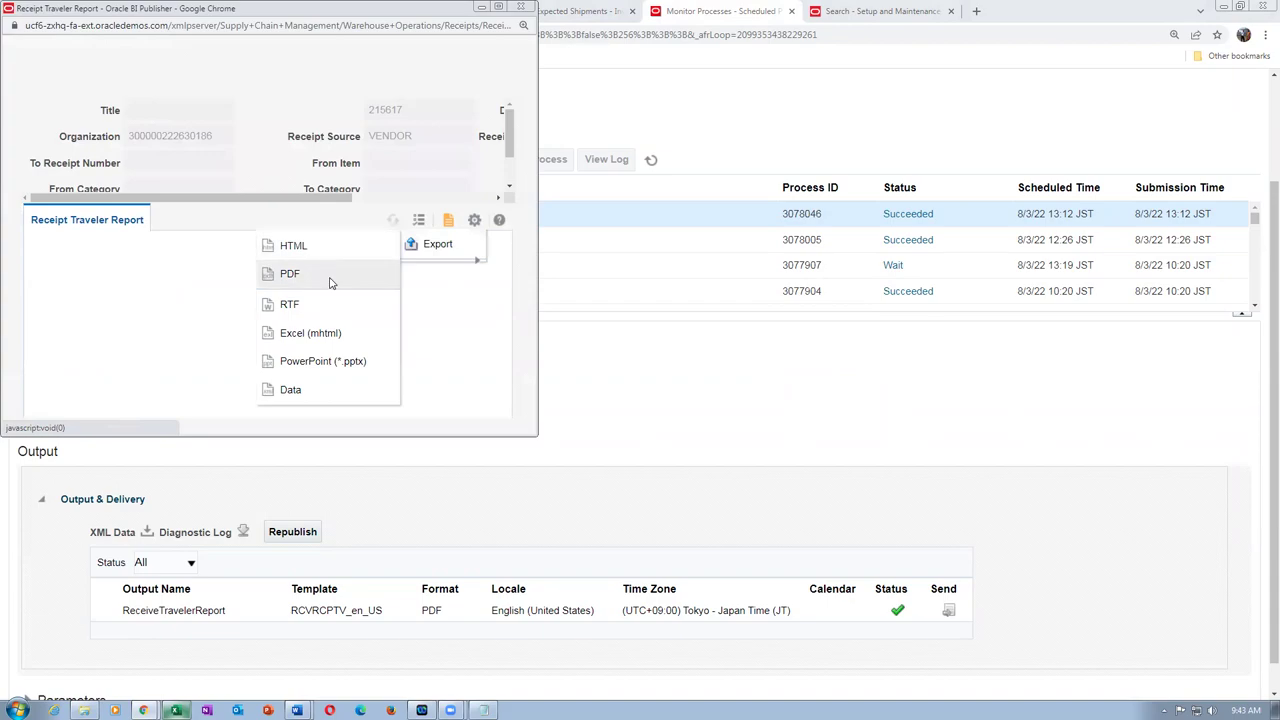
pyautogui.click(331, 274)
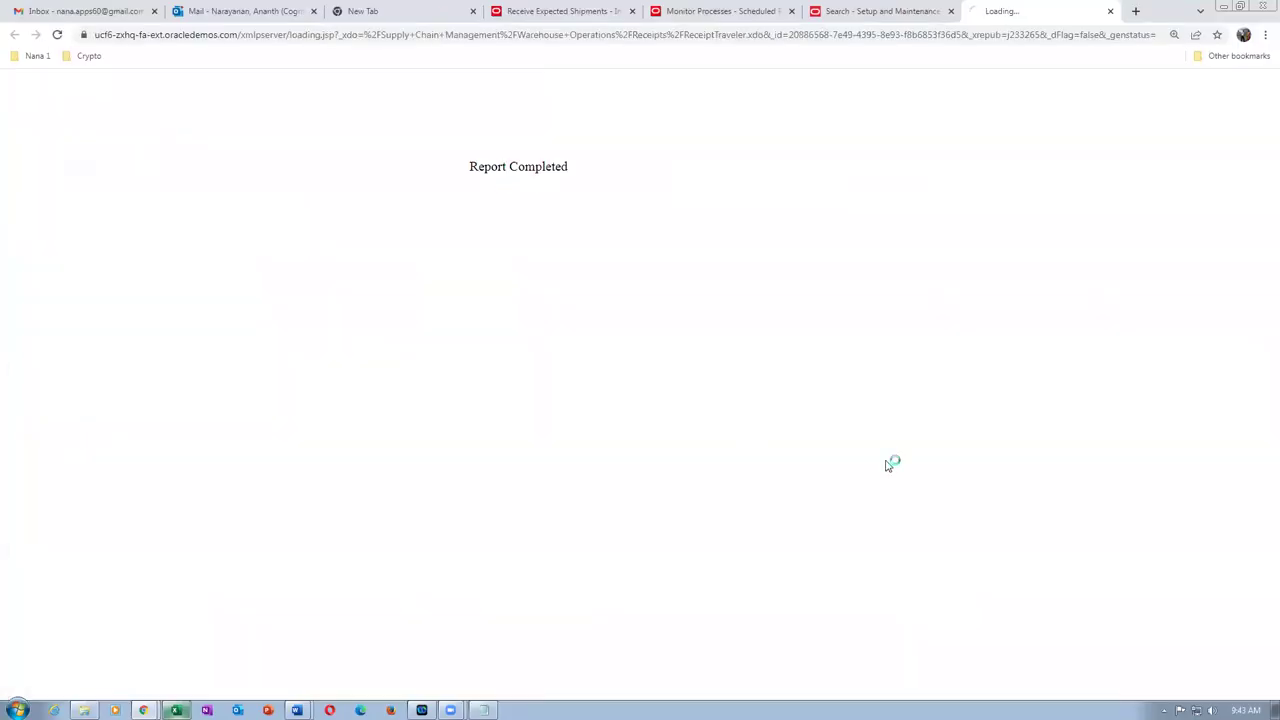
pyautogui.click(1225, 681)
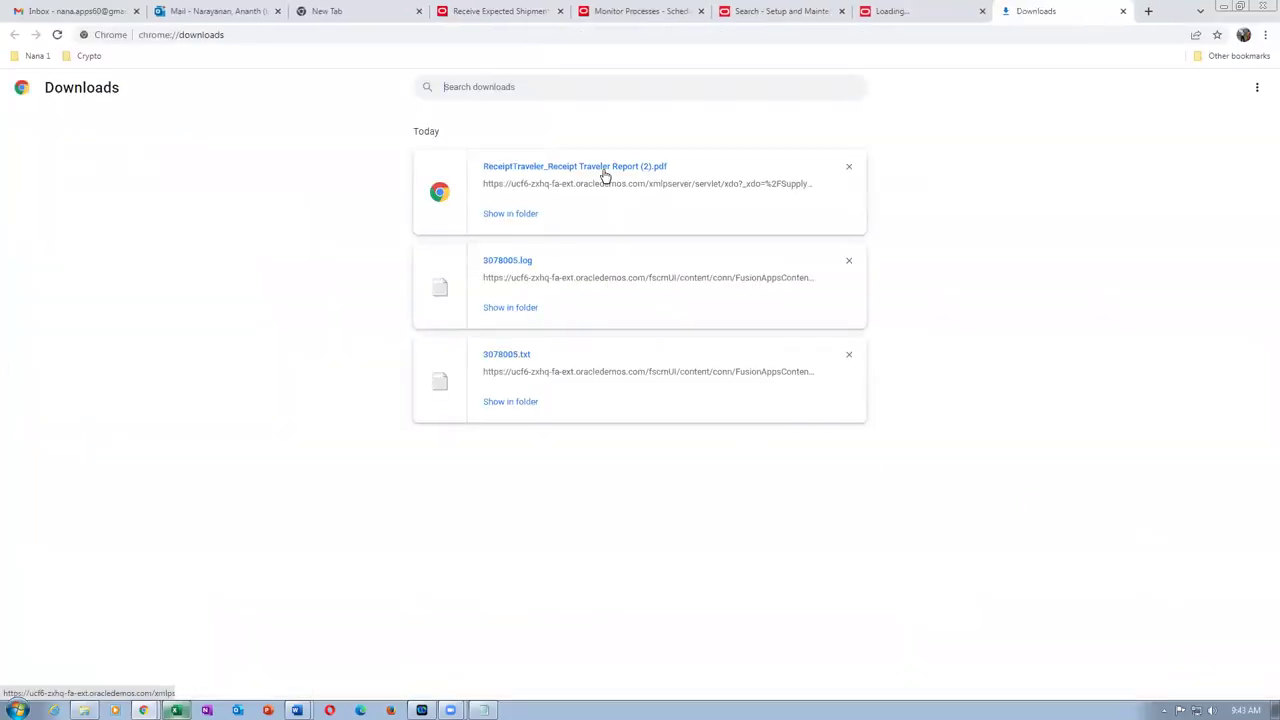
pyautogui.click(604, 168)
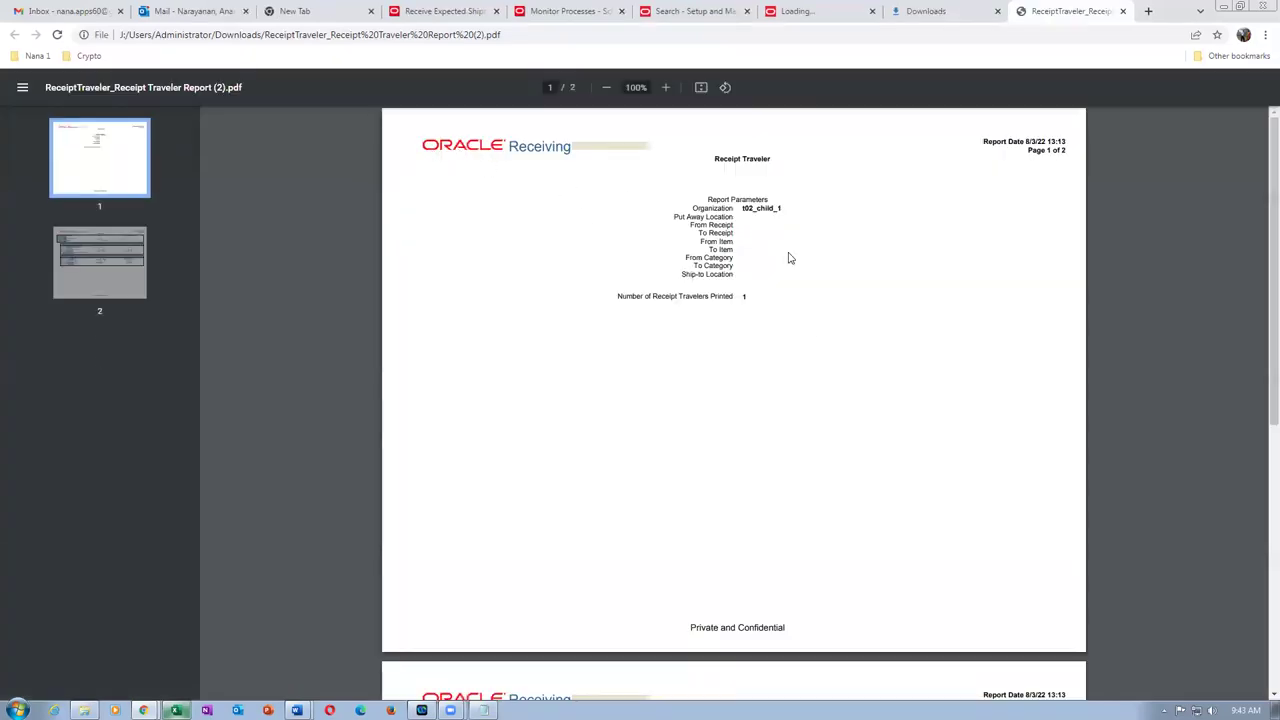
# - Examine the second page of the receipt traveler, including its title and the remaining quantity in the receipt details
pyautogui.scroll(-1, 810, 281)
pyautogui.scroll(-3, 810, 281)
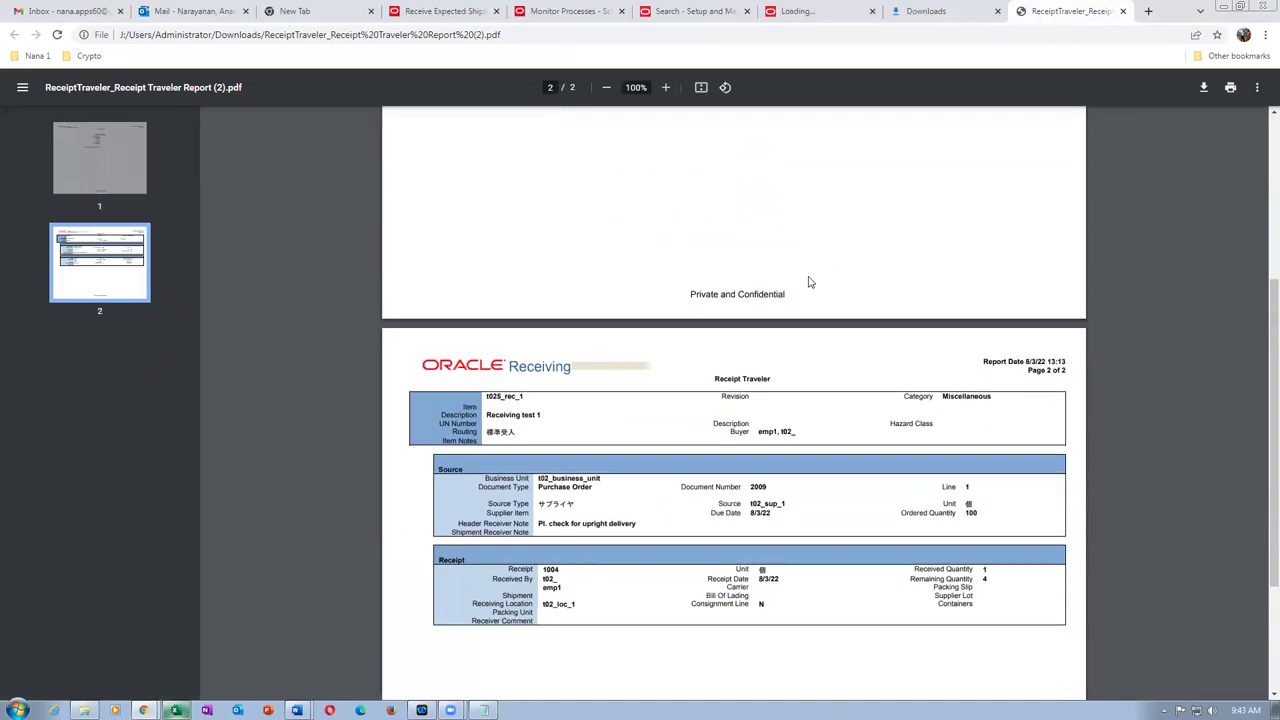
pyautogui.scroll(-1, 803, 367)
pyautogui.keyDown('ctrl'); pyautogui.scroll(1, 784, 401); pyautogui.keyUp('ctrl')
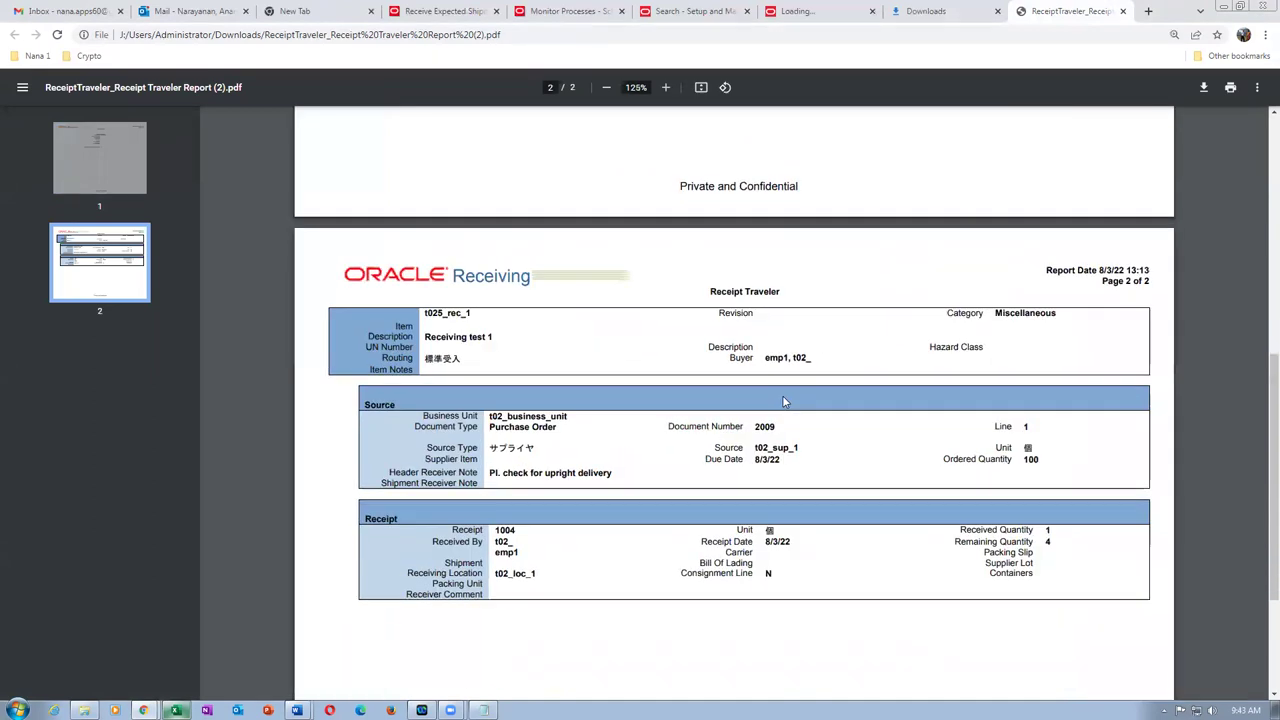
pyautogui.keyDown('ctrl'); pyautogui.scroll(1, 784, 401); pyautogui.keyUp('ctrl')
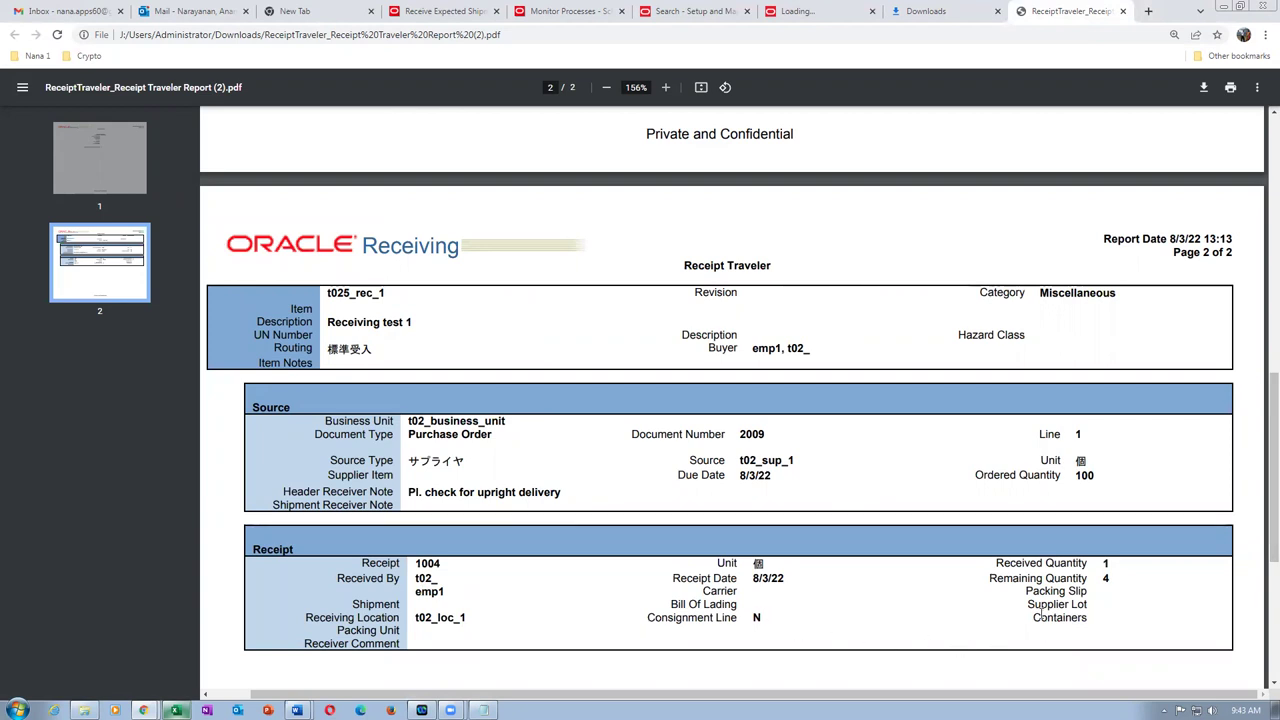
pyautogui.moveTo(1053, 577); pyautogui.dragTo(1120, 578)
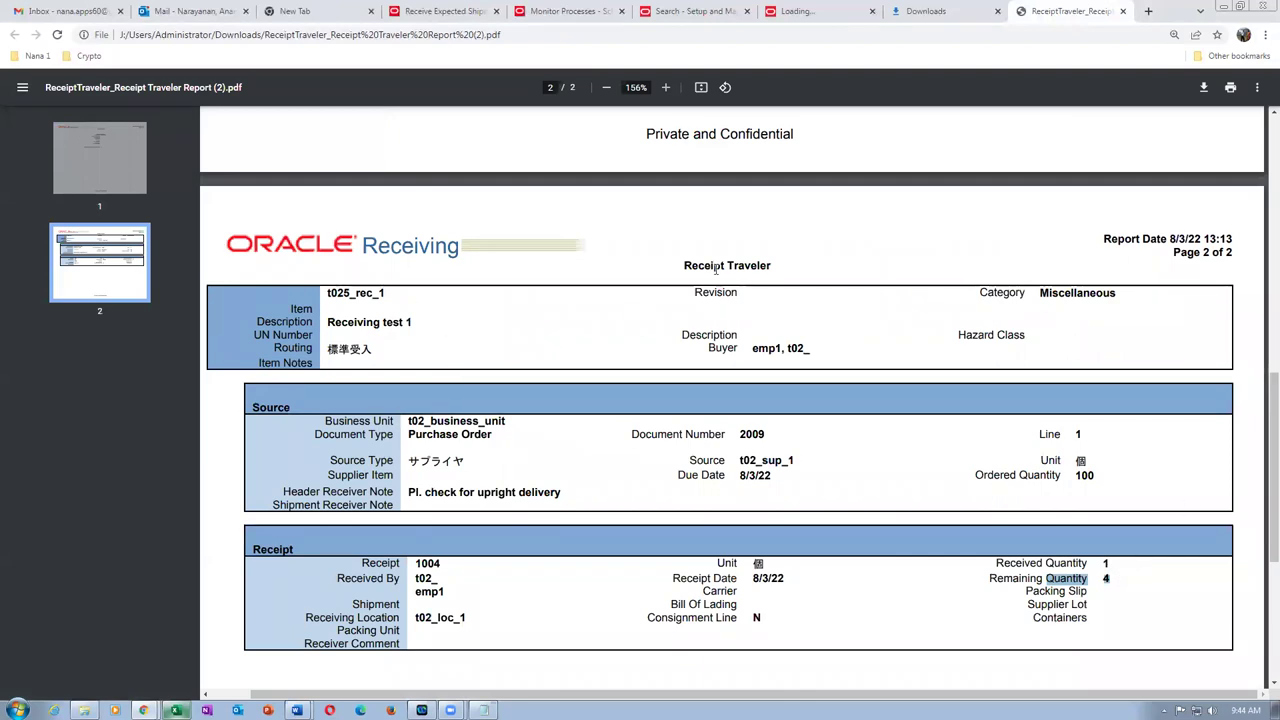
pyautogui.moveTo(686, 265); pyautogui.dragTo(773, 263)
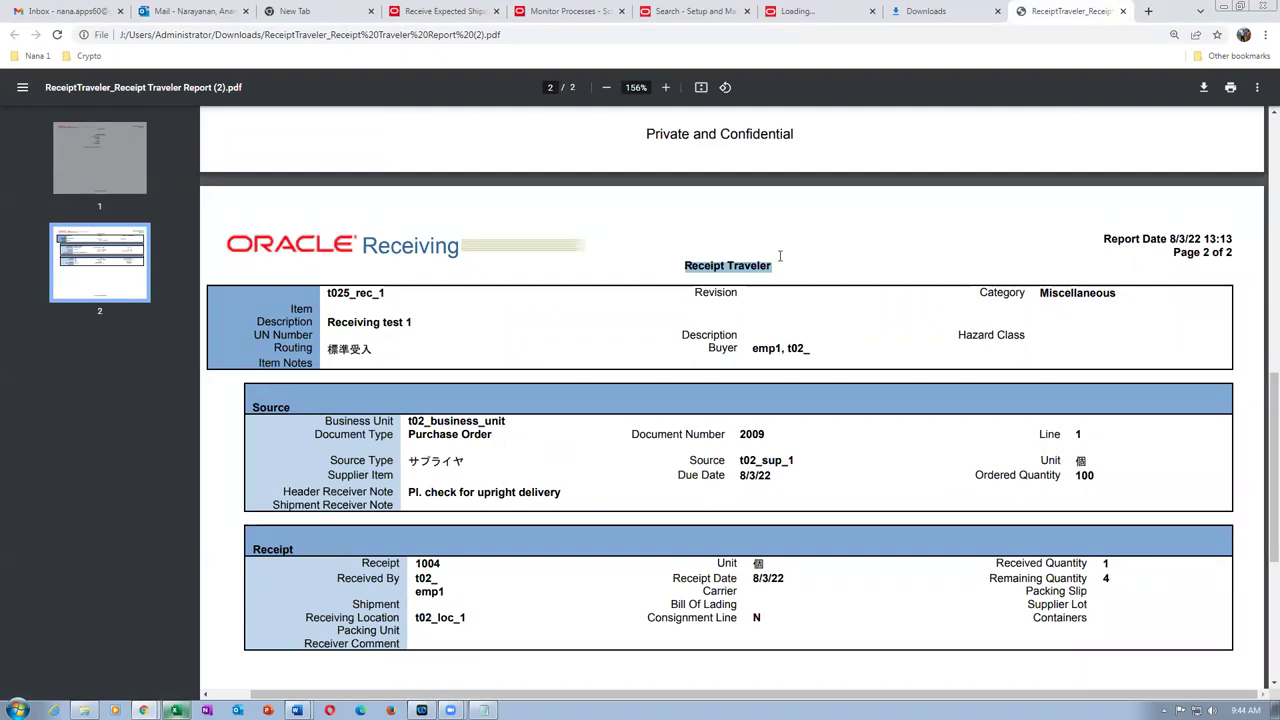
pyautogui.click(840, 322)
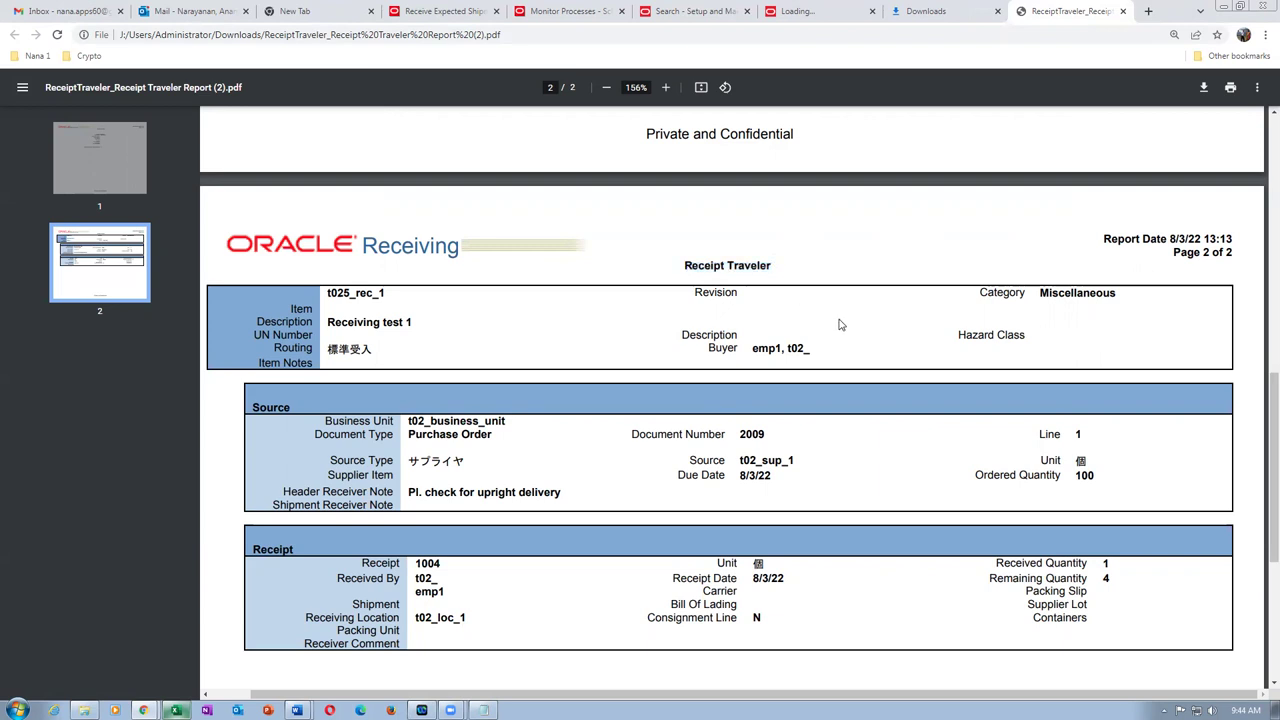